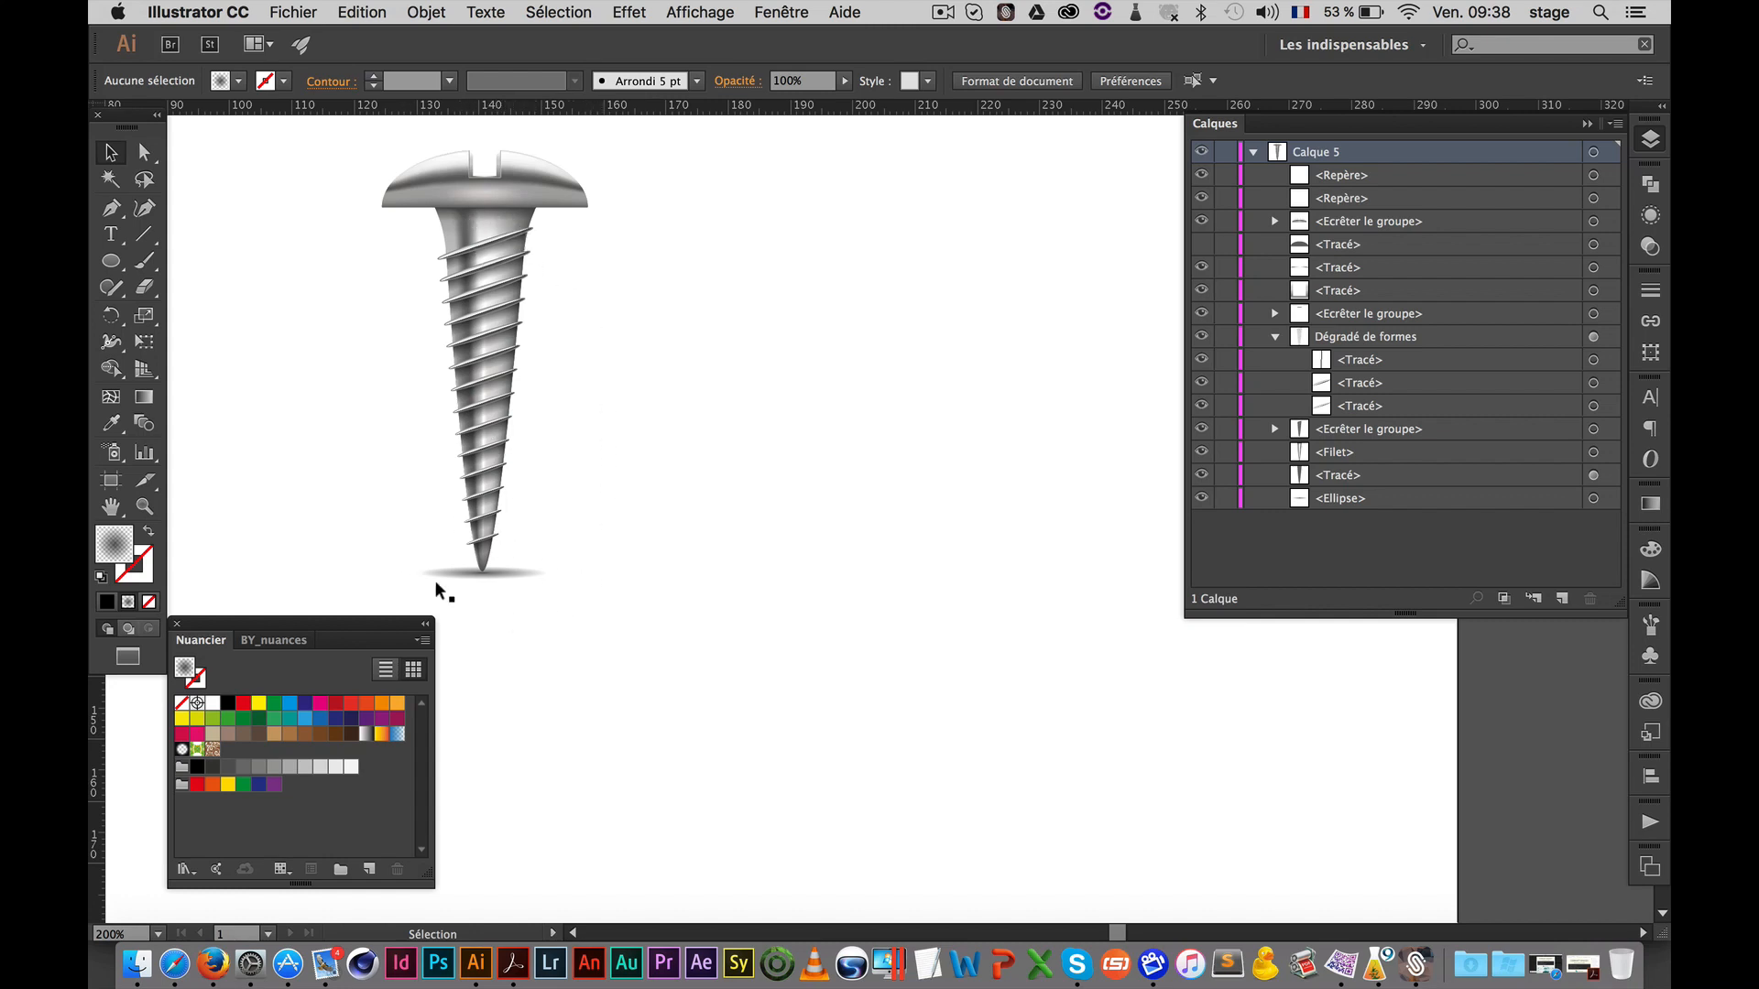
Draw an ellipse about 41 mm wide and 22 mm high beside the finished screw and fill it with solid black
scroll(786, 468, "right", 3)
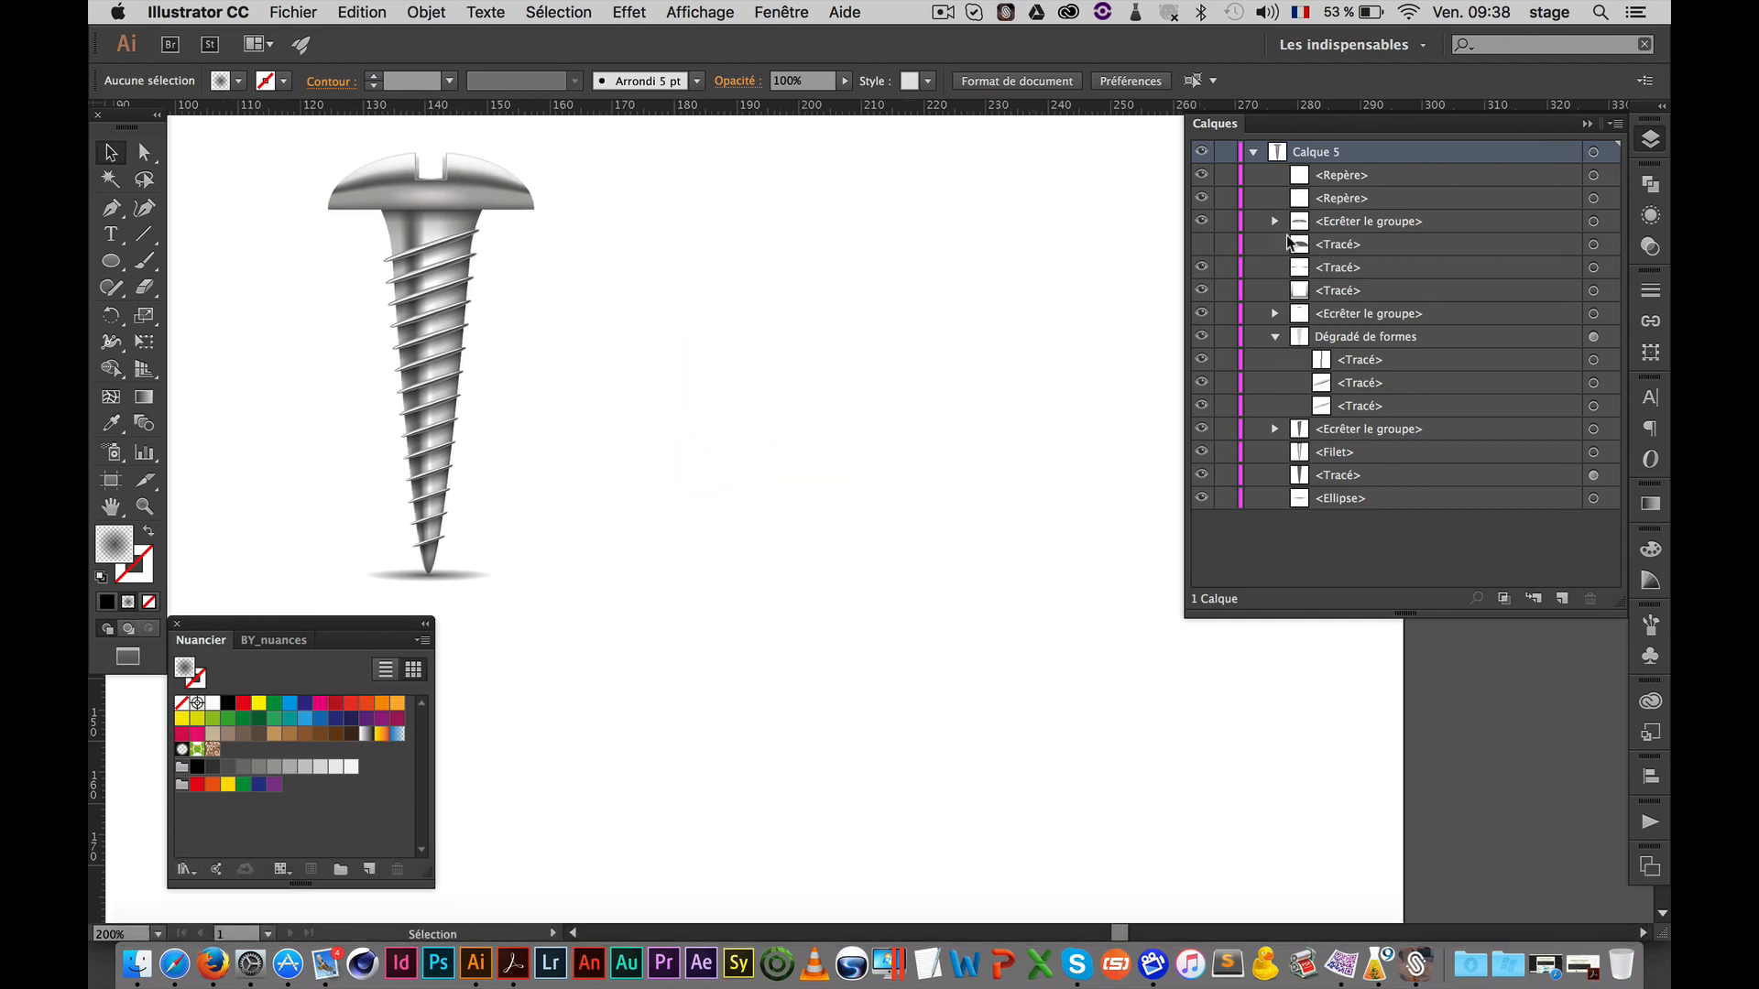
left_click(1275, 338)
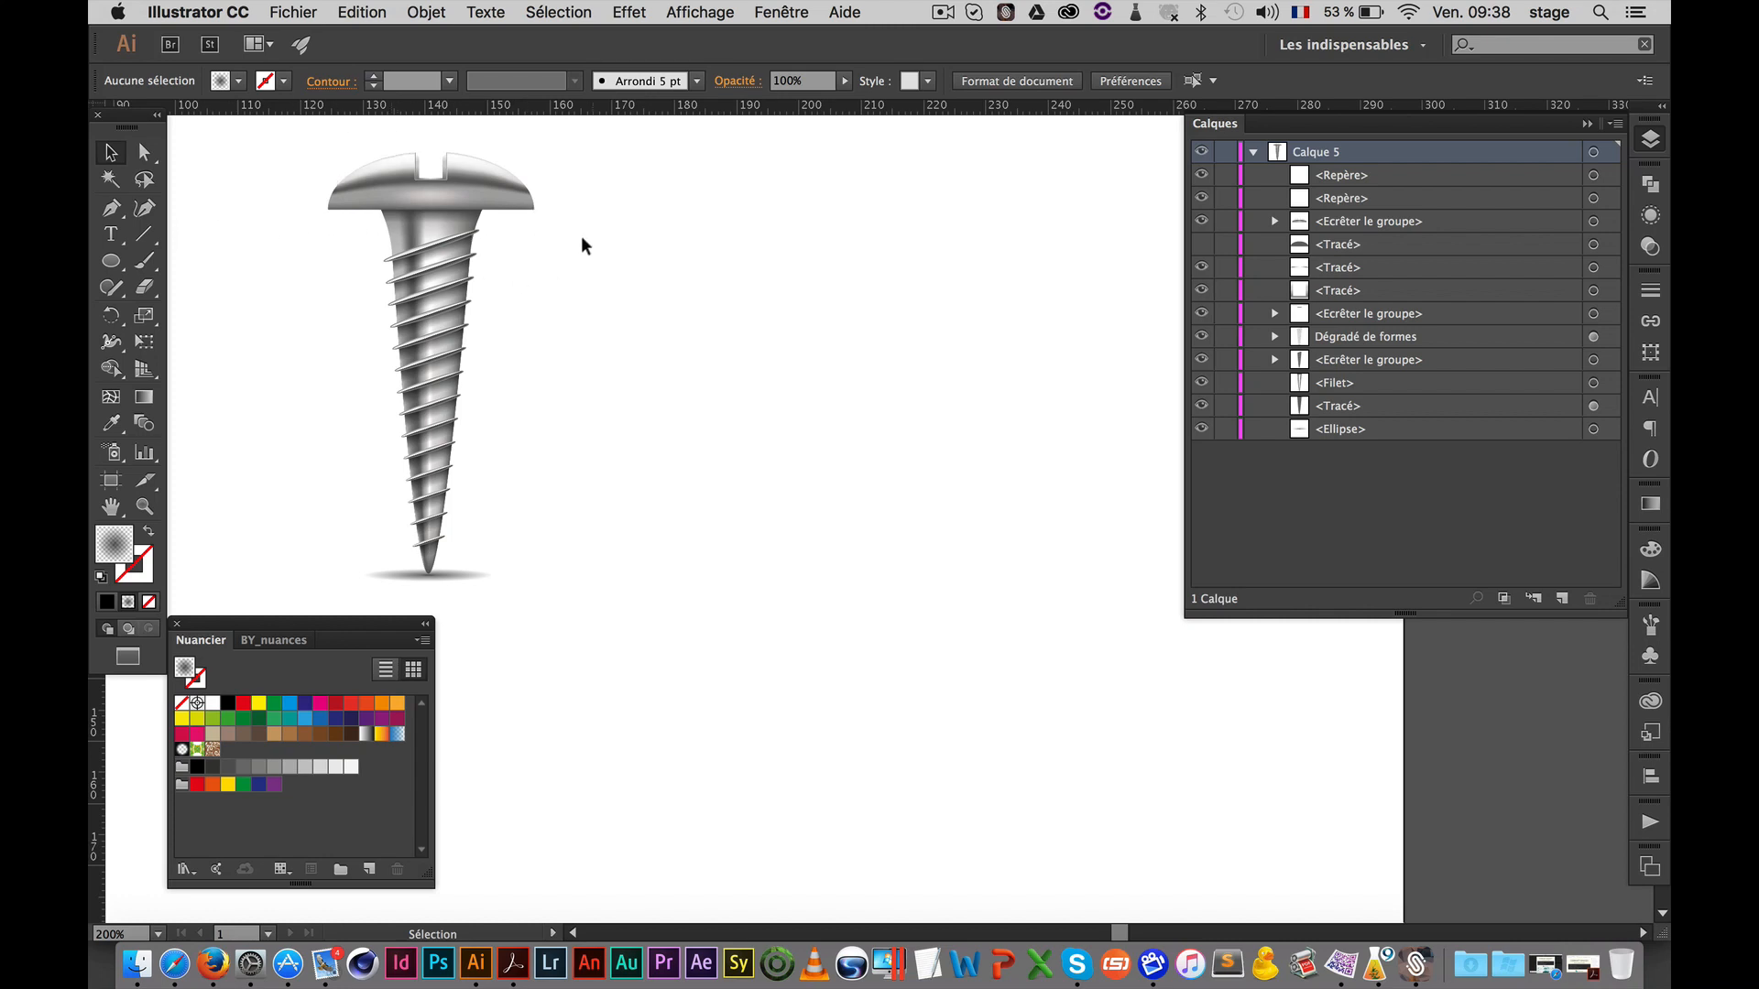
left_click(111, 261)
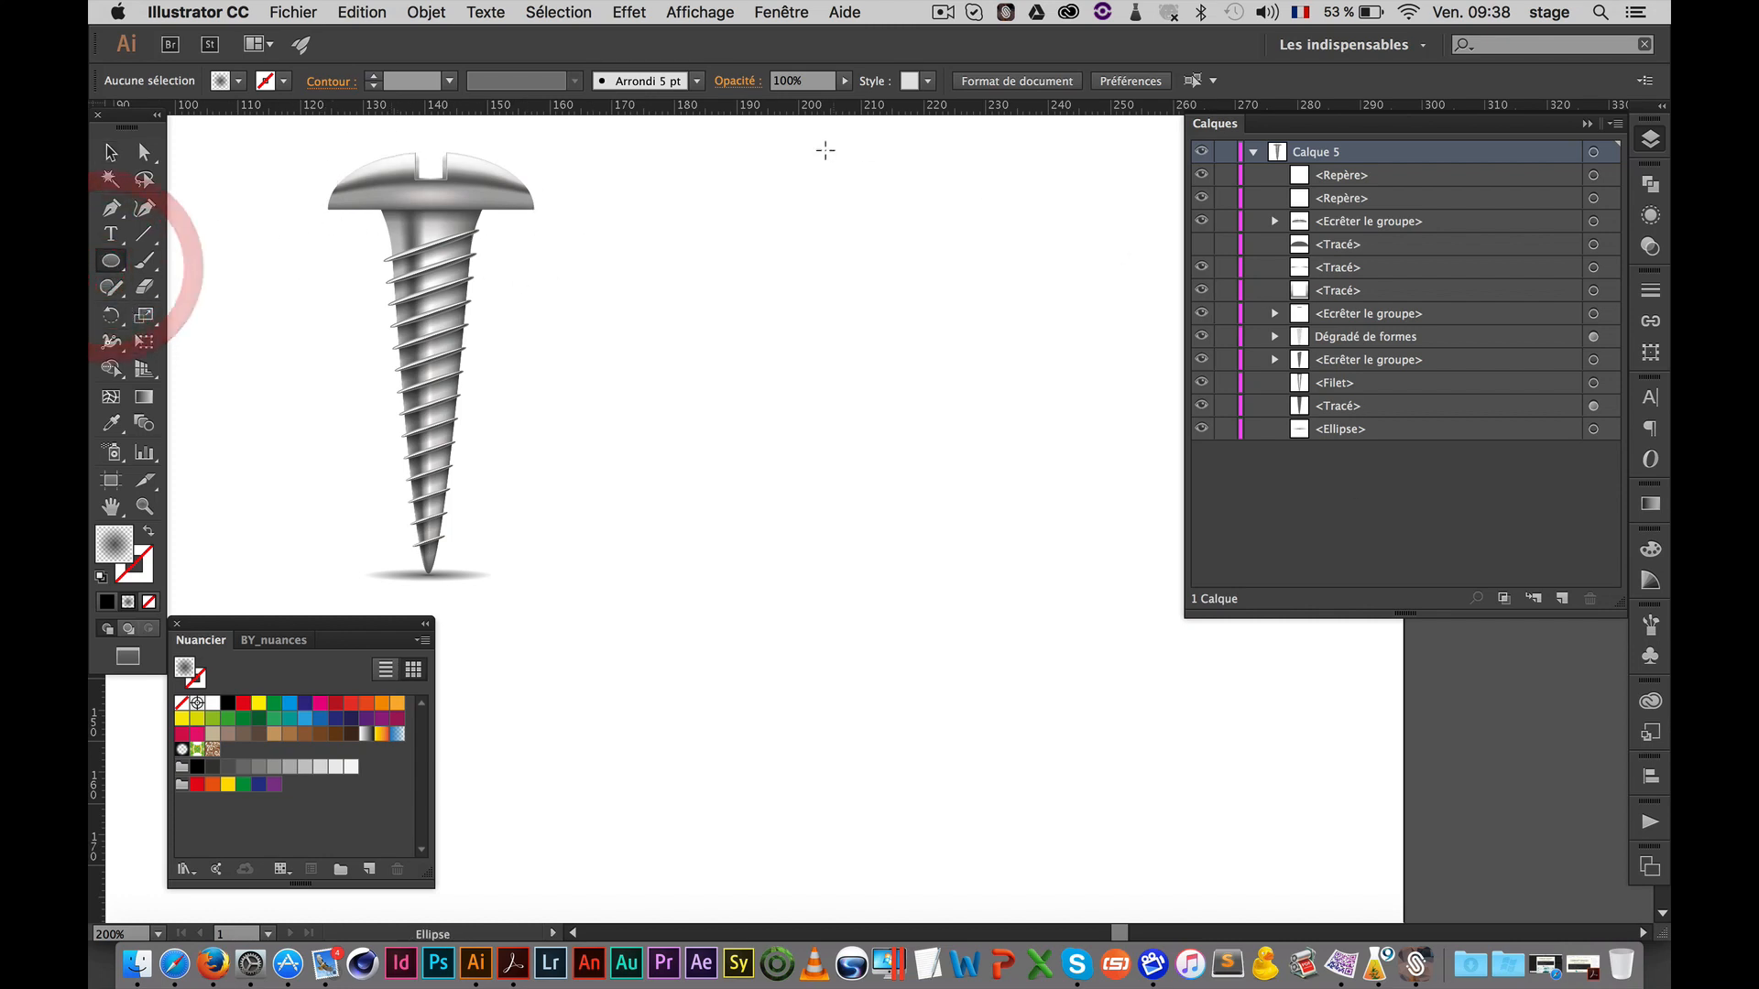
mouse_move(660, 158)
left_mouse_down()
mouse_move(675, 189)
mouse_move(950, 279)
mouse_move(872, 273)
left_mouse_up()
key("space")
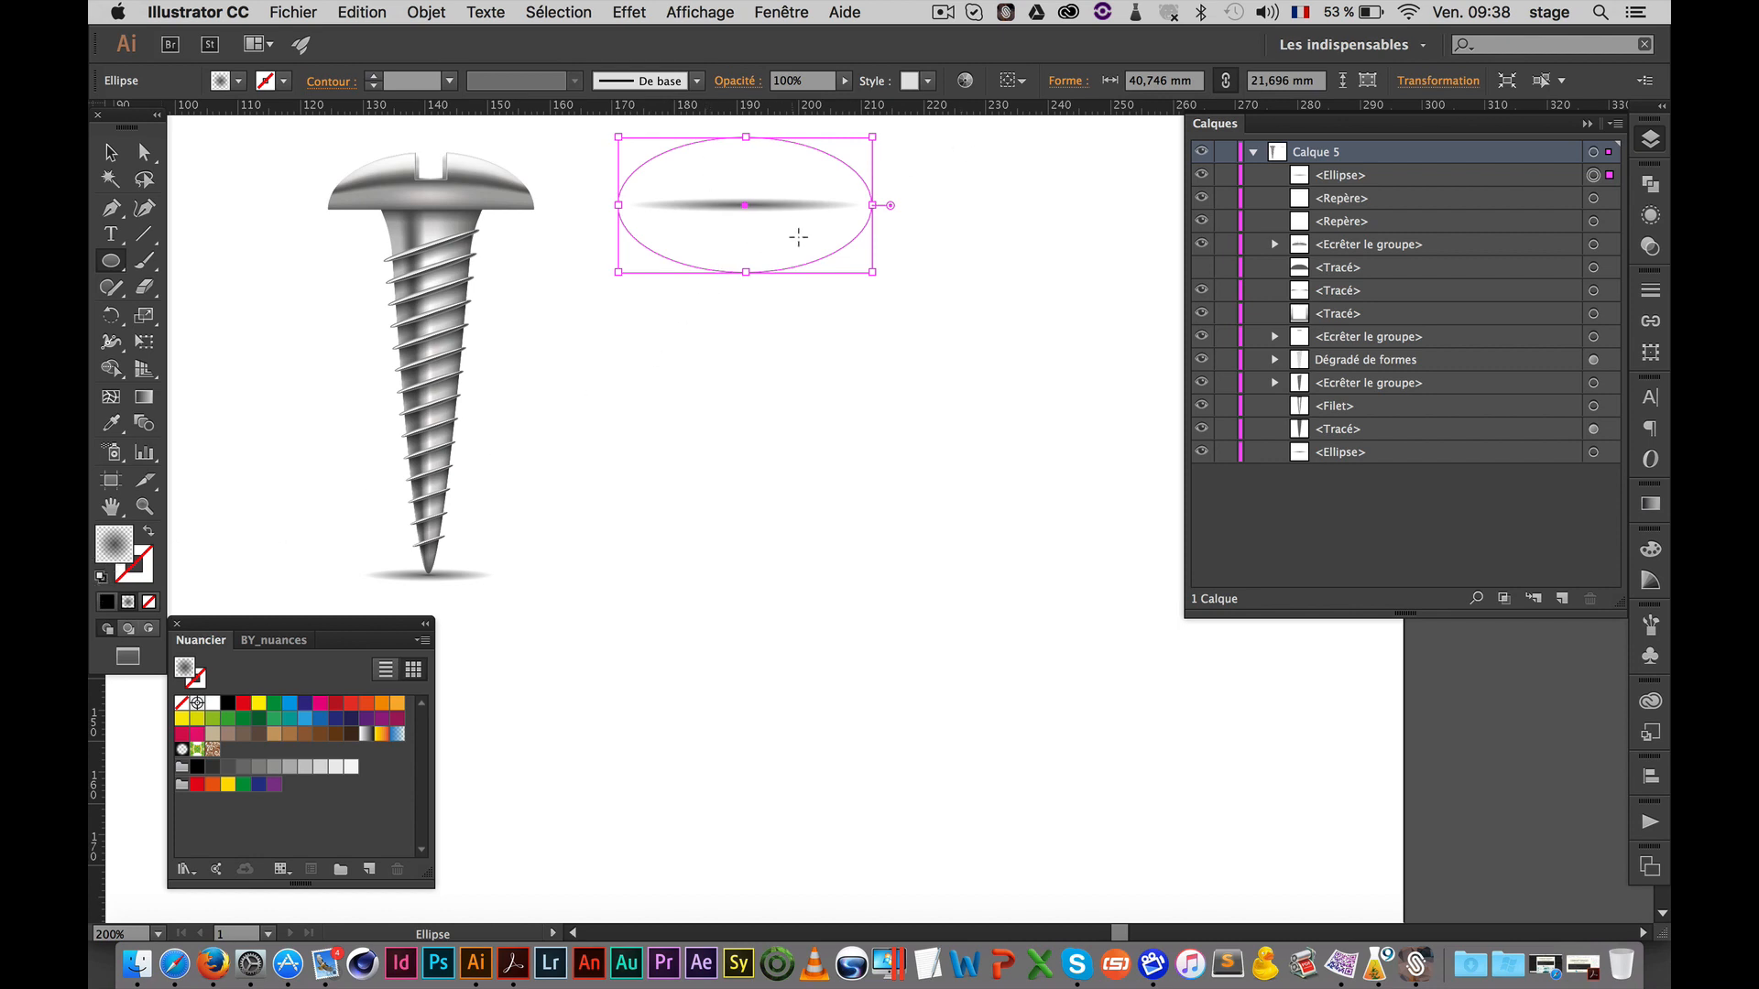
left_click(106, 605)
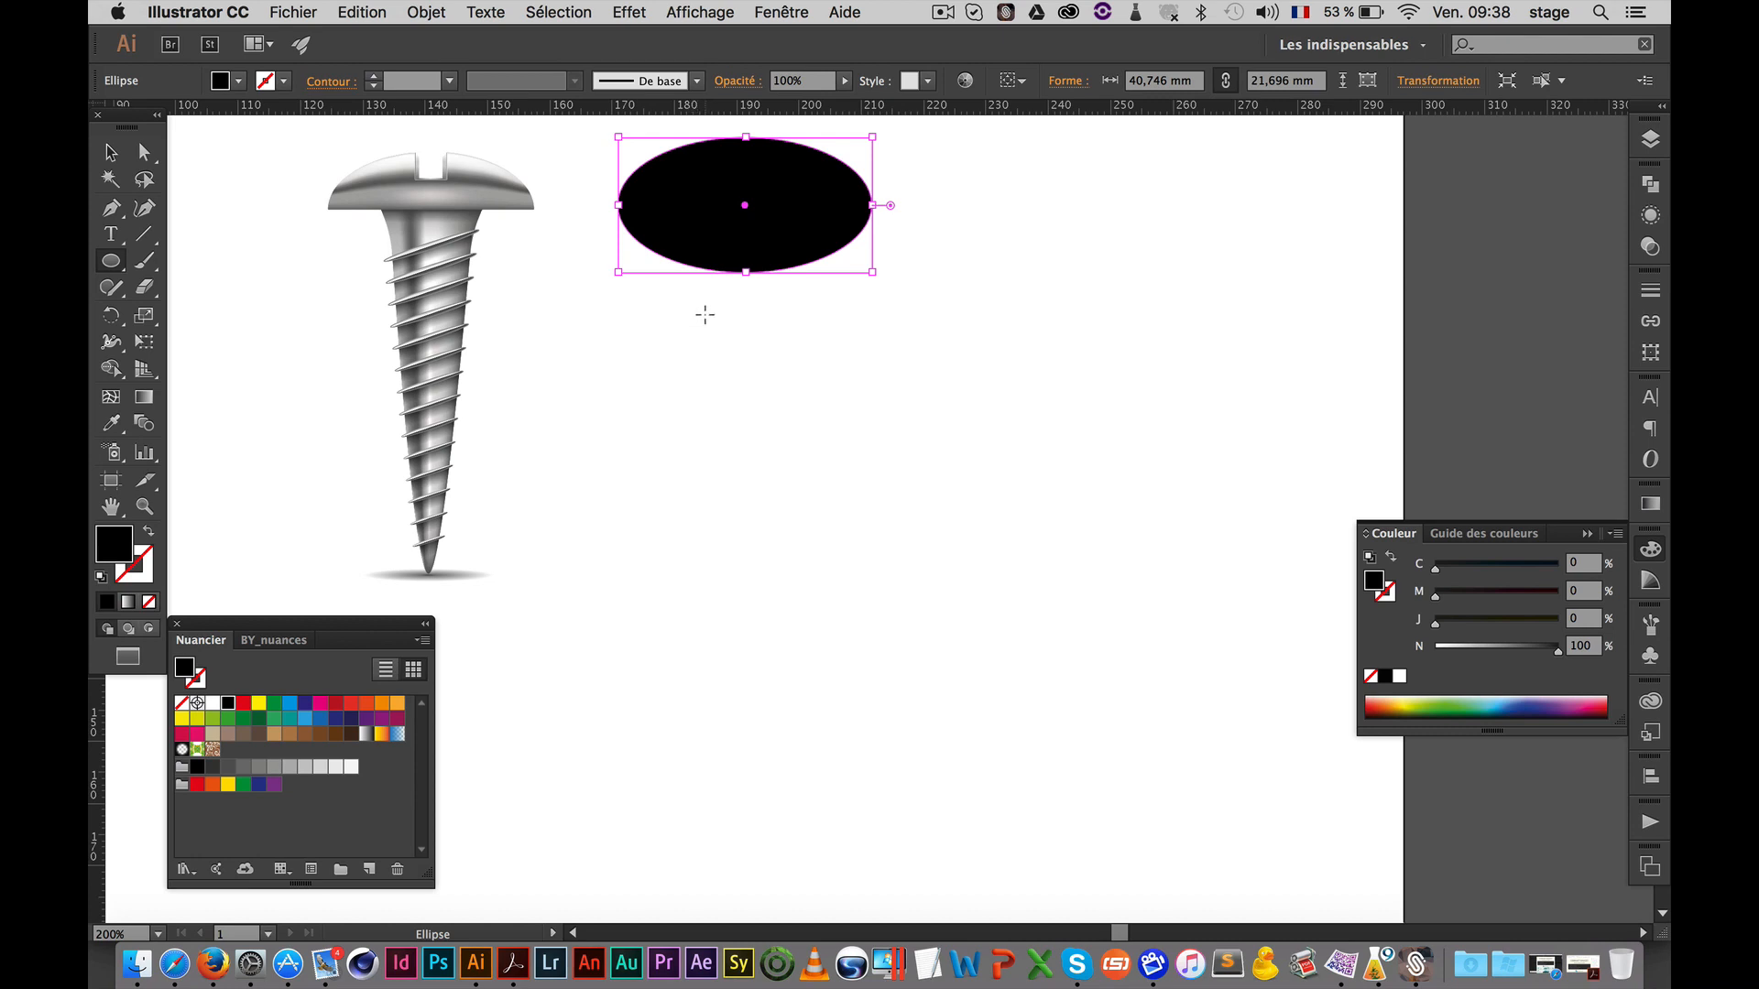
Cut the ellipse to a flat-based dome by removing its bottom anchor point and retracting the downward handles of both side anchors
key("a")
key("p")
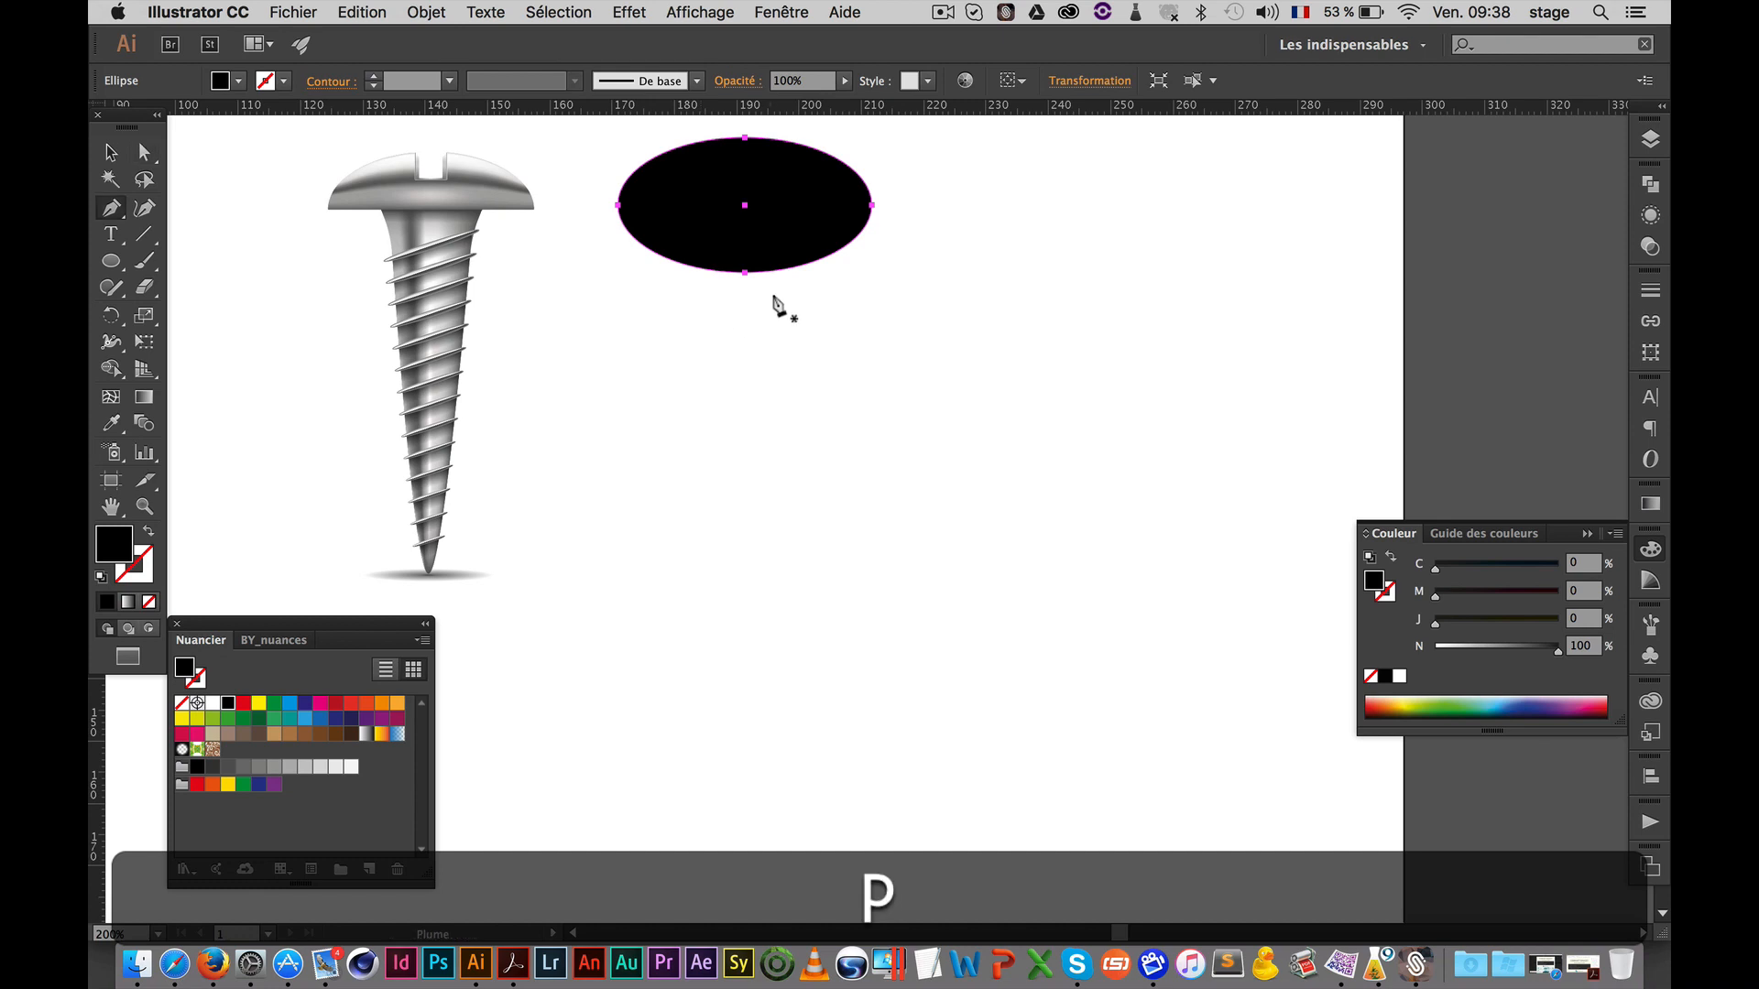
left_click(744, 272)
key("alt")
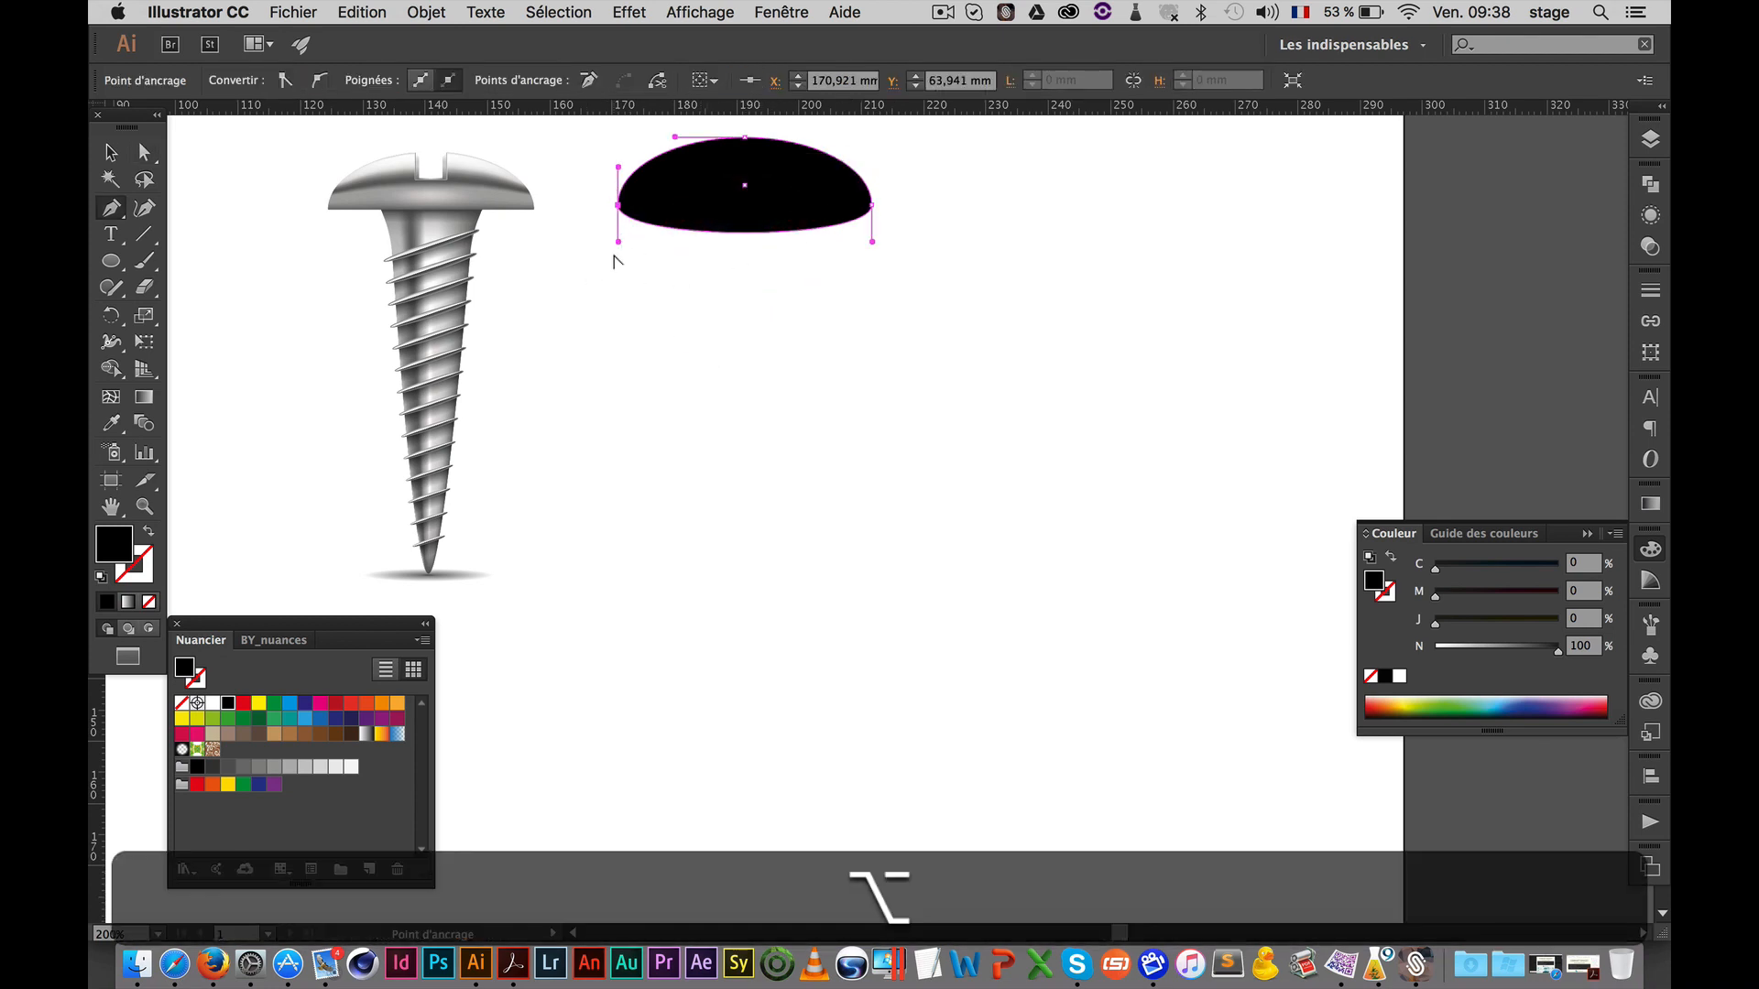
left_click(618, 227, "alt")
left_click(620, 217, "alt")
mouse_move(619, 241)
left_mouse_down()
mouse_move(635, 235)
mouse_move(616, 207)
left_mouse_up()
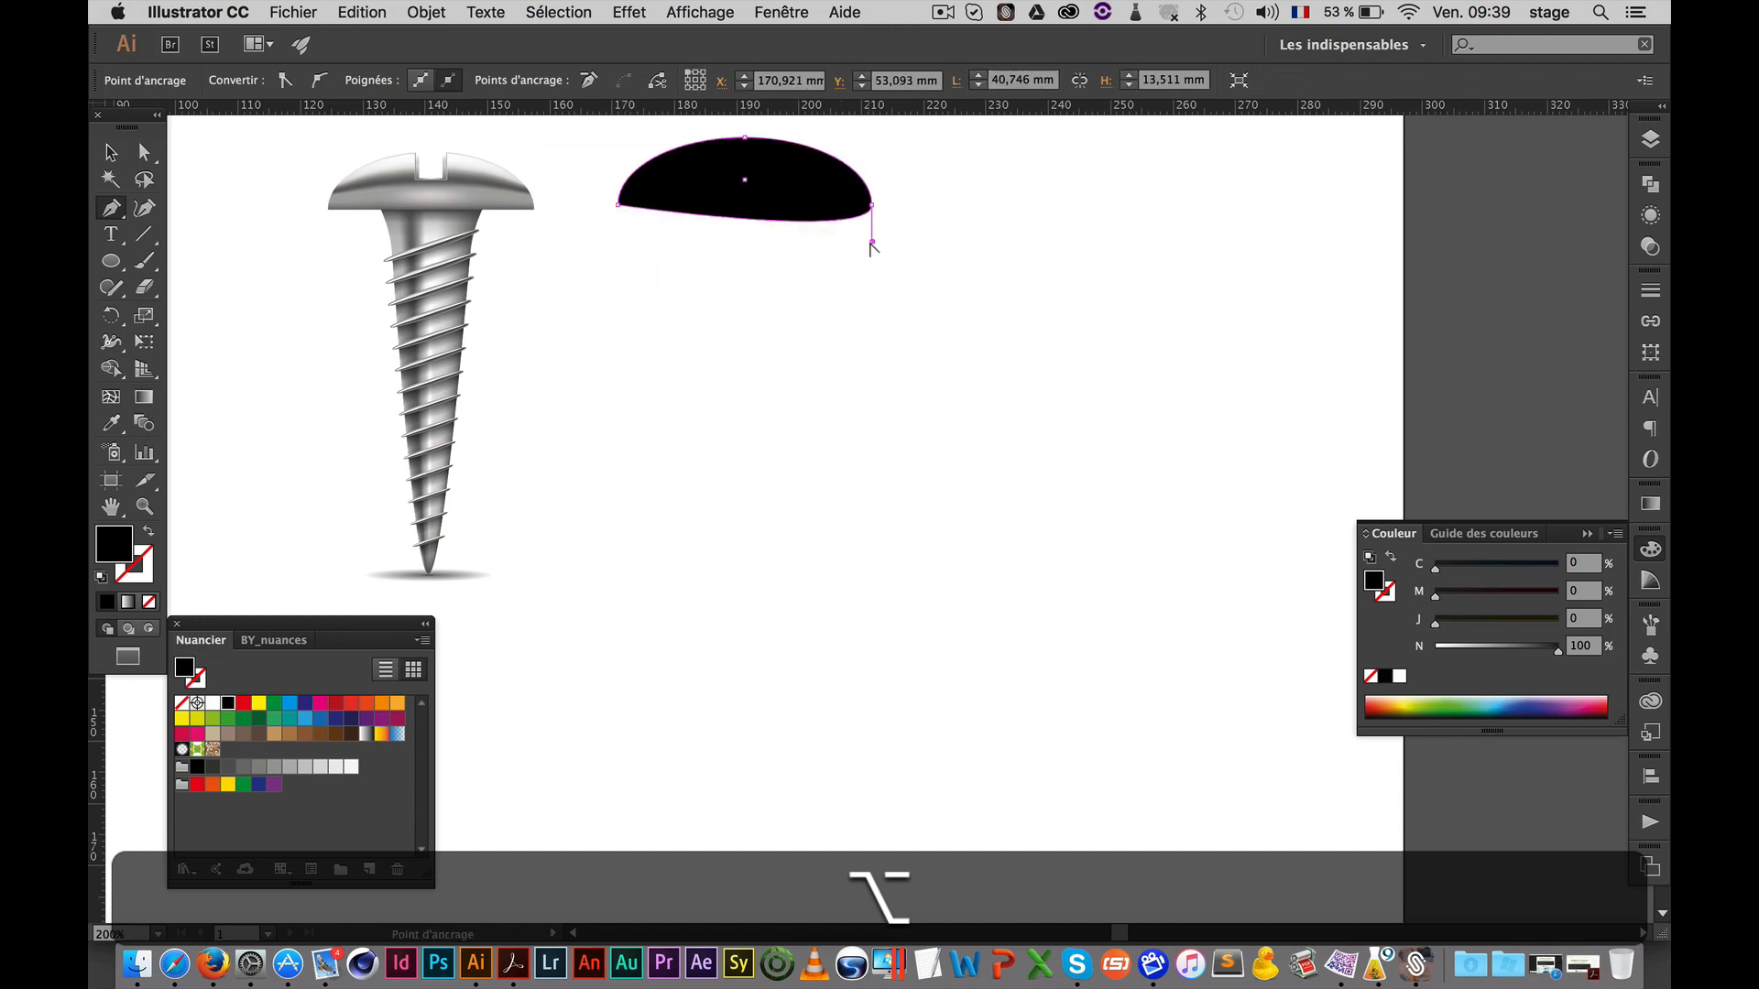
left_click_drag(872, 244, 871, 206)
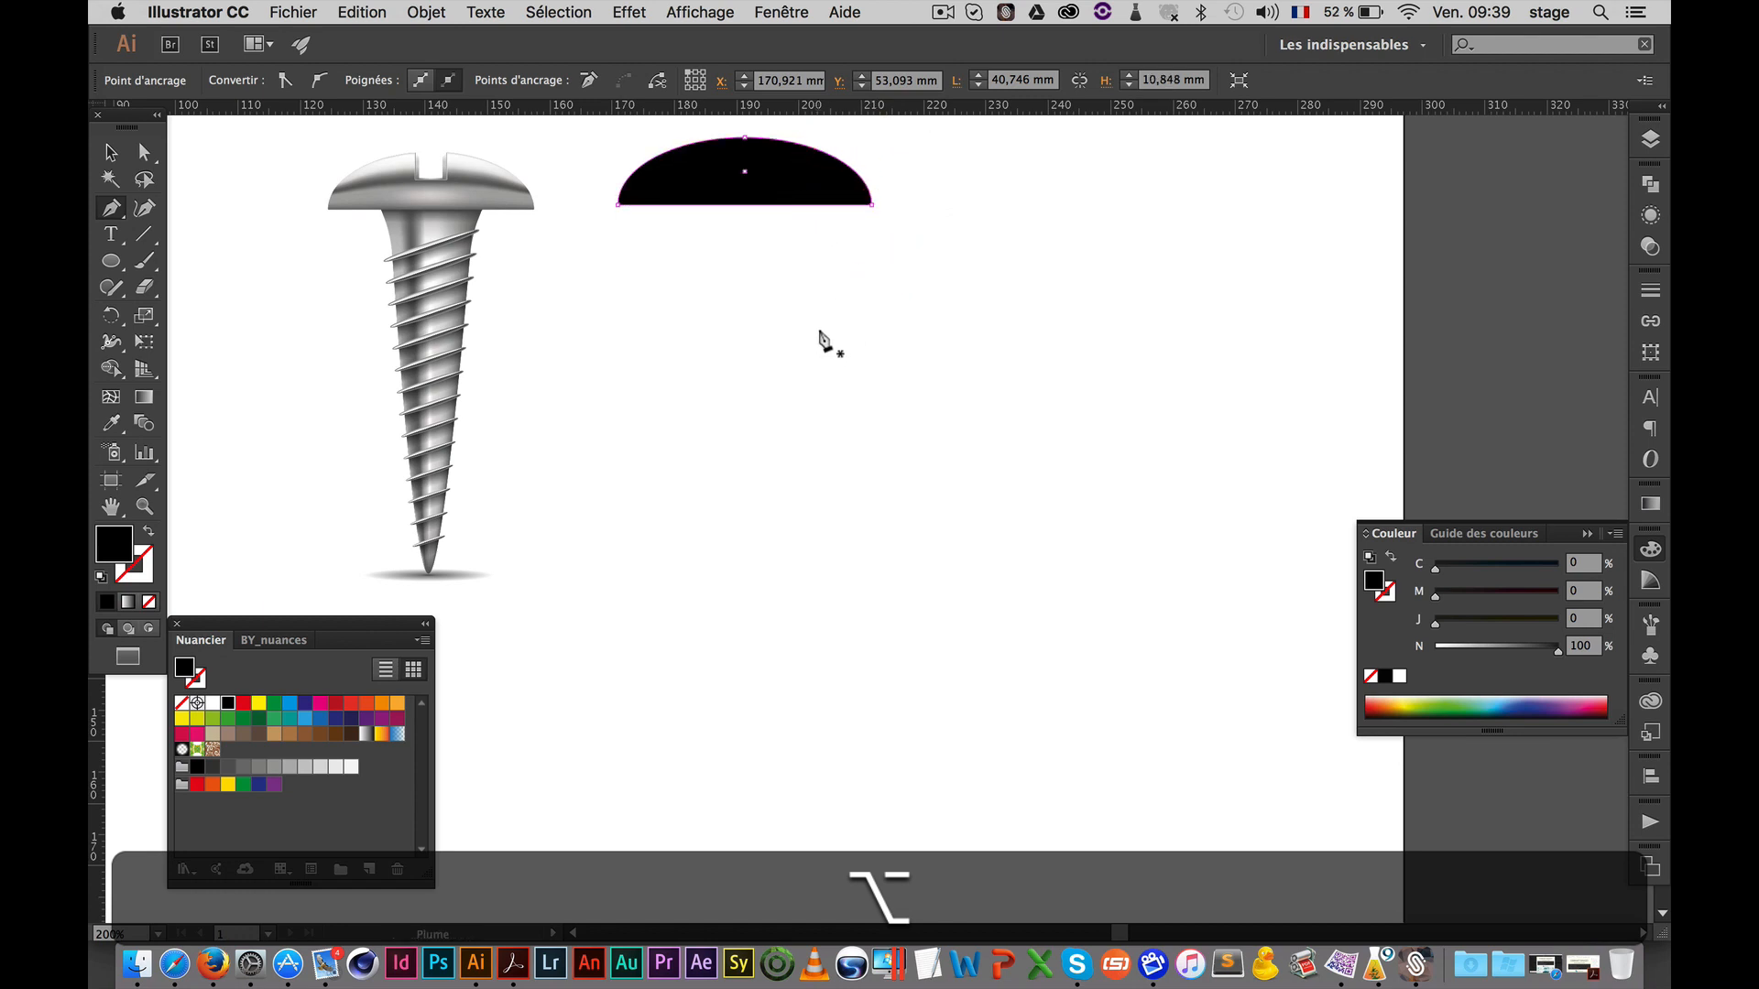
left_click(821, 321, "super")
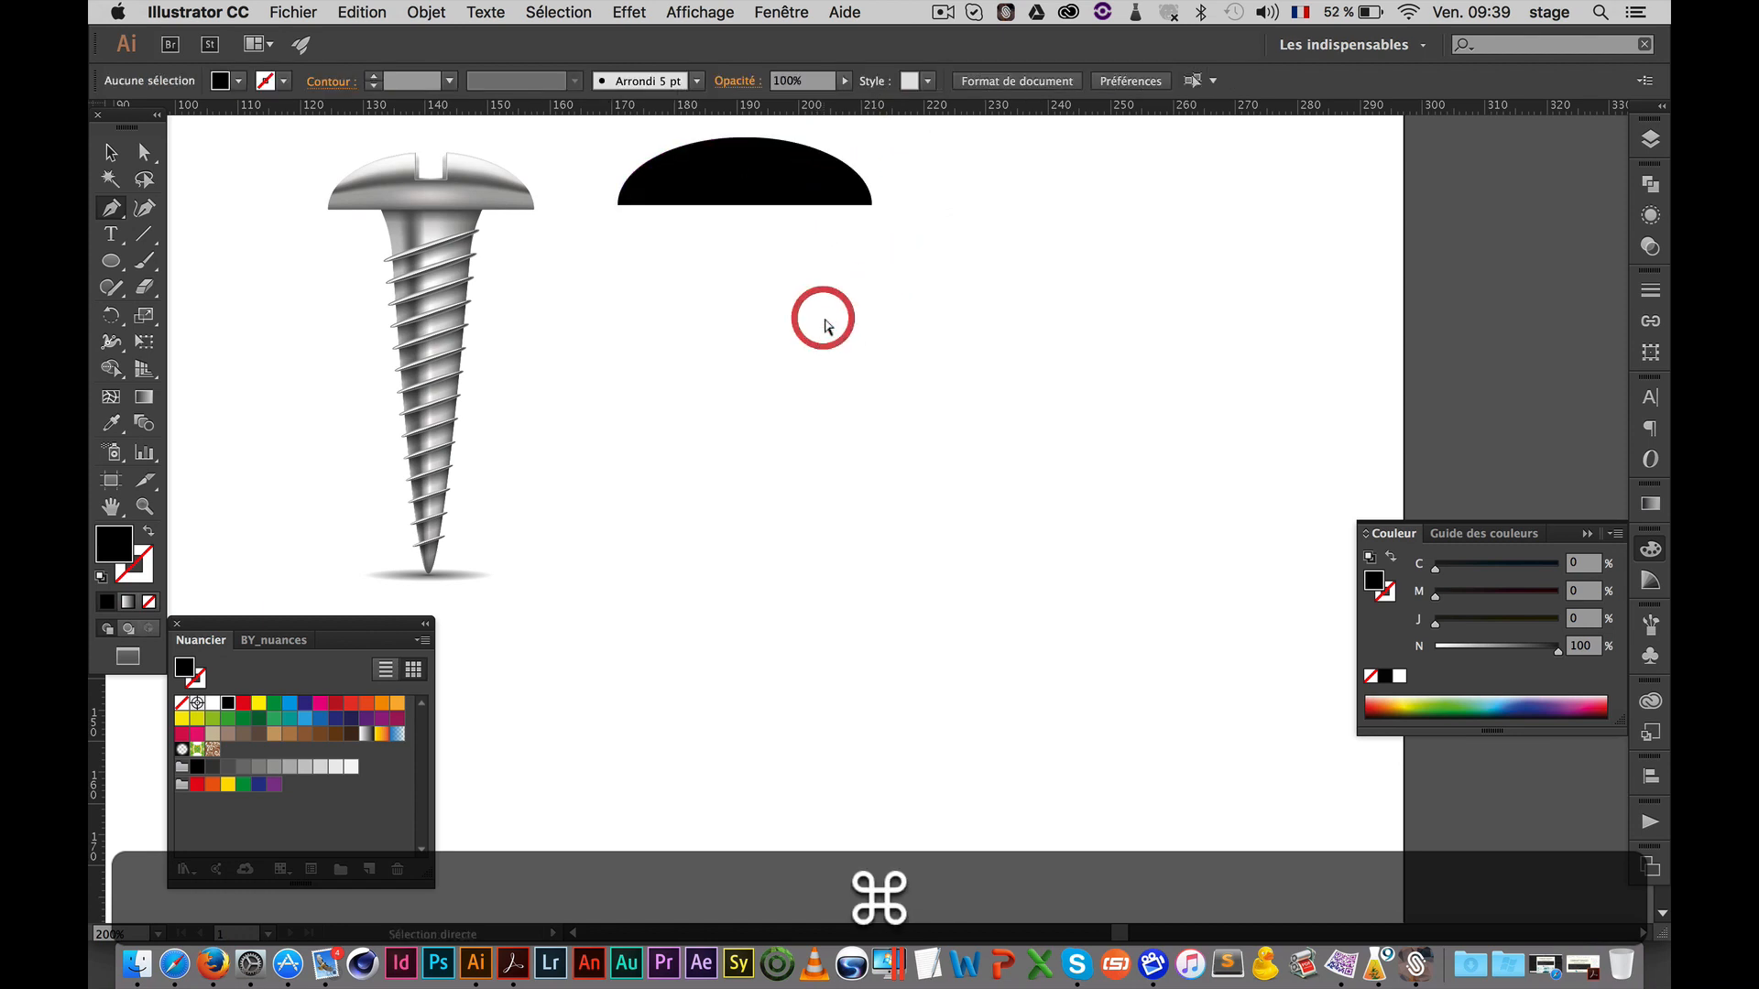
Narrow and slightly flatten the black dome to form the new screw head, and shift it farther from the finished screw
key("v")
left_click(805, 183)
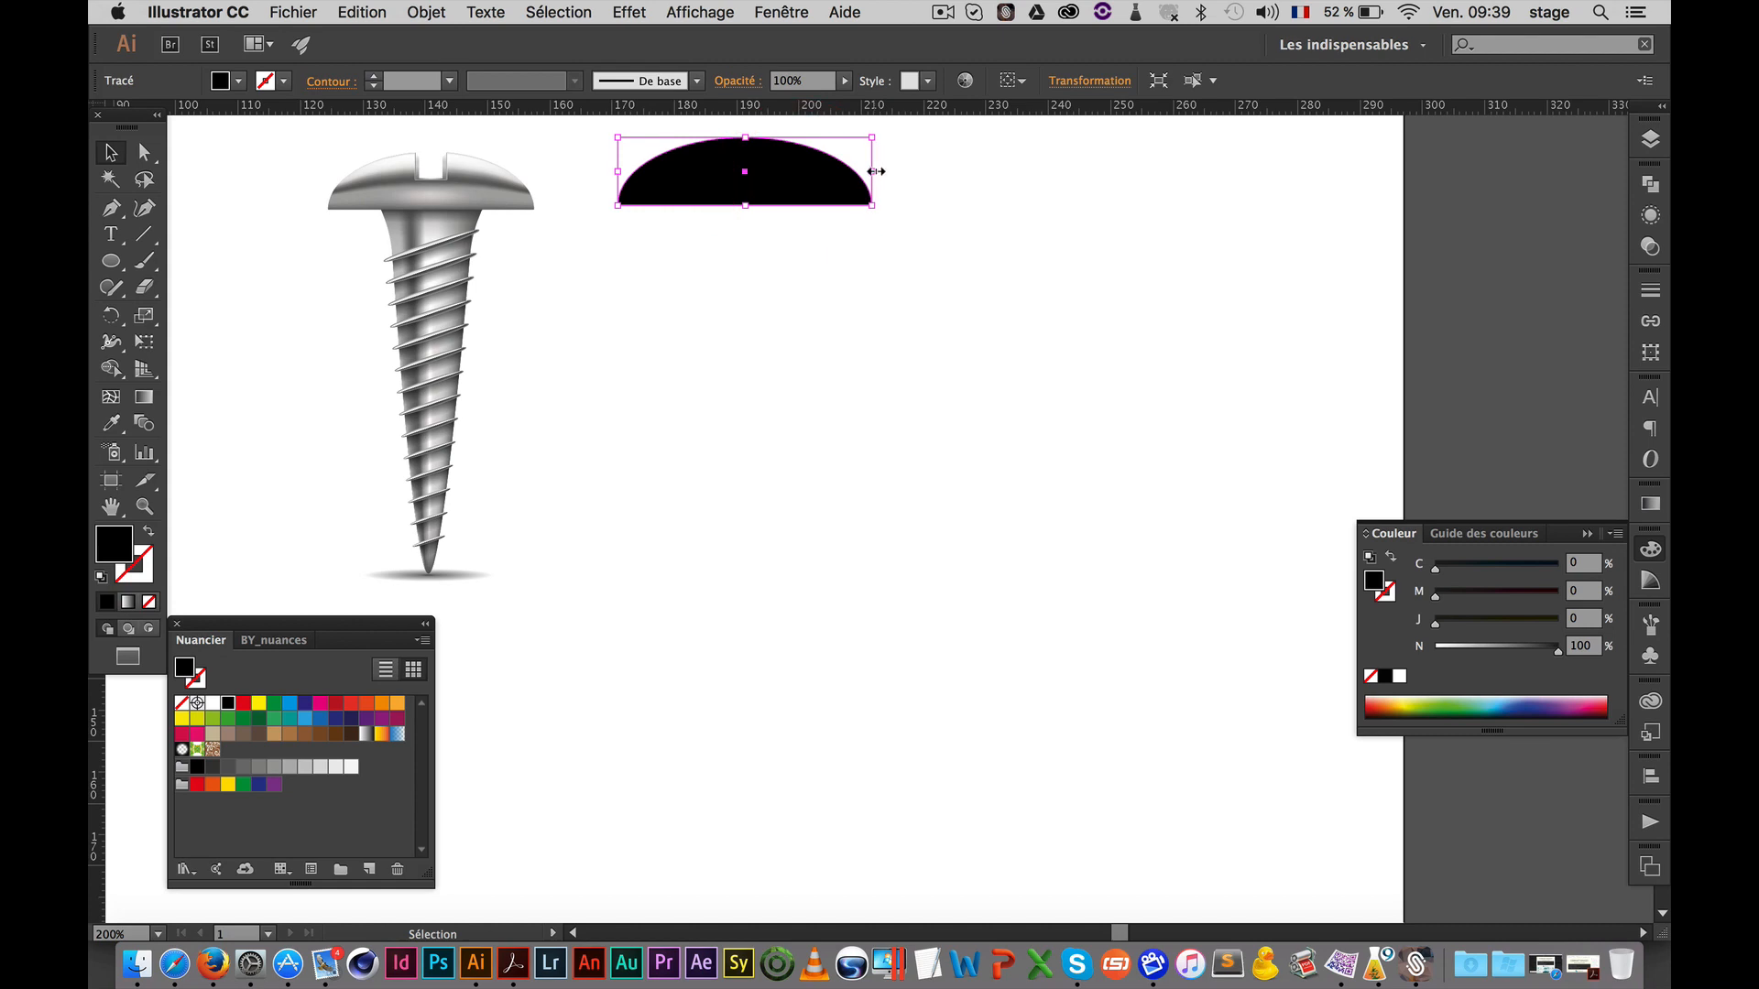
left_click_drag(875, 171, 822, 171)
left_click_drag(718, 137, 718, 146)
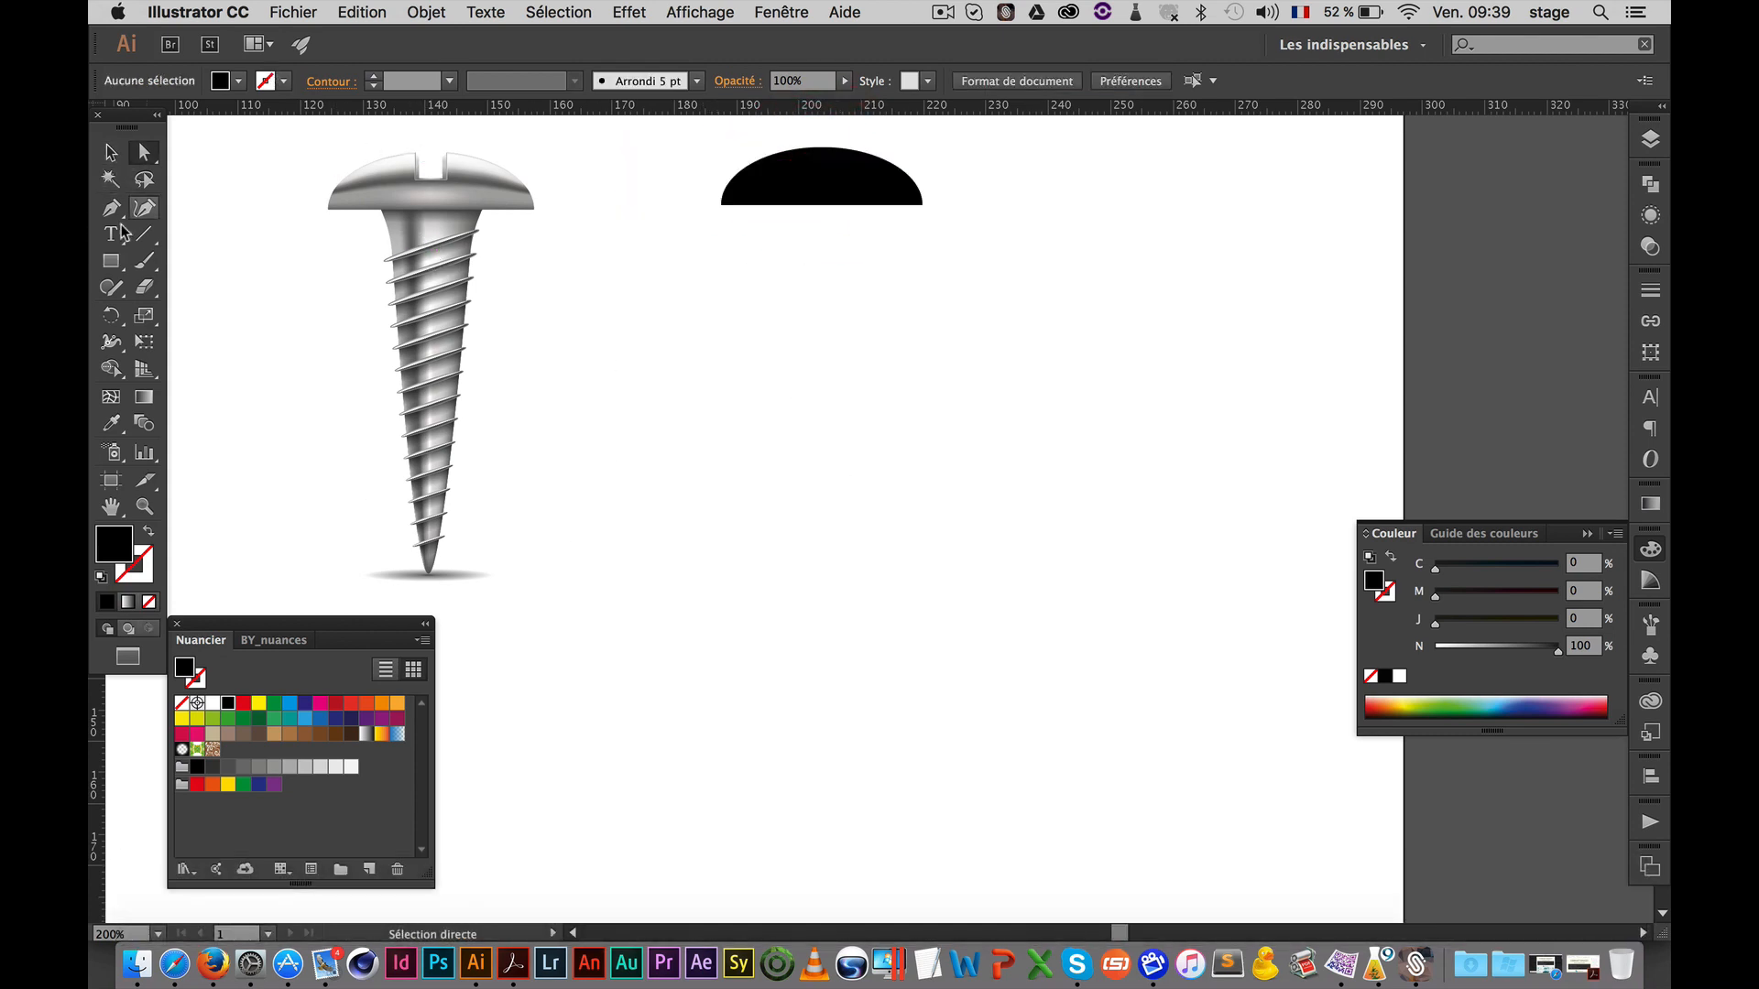
Draw a rectangle about 18 mm wide and 60 mm high below the head and reduce its bottom edge to one central point
left_click(111, 261)
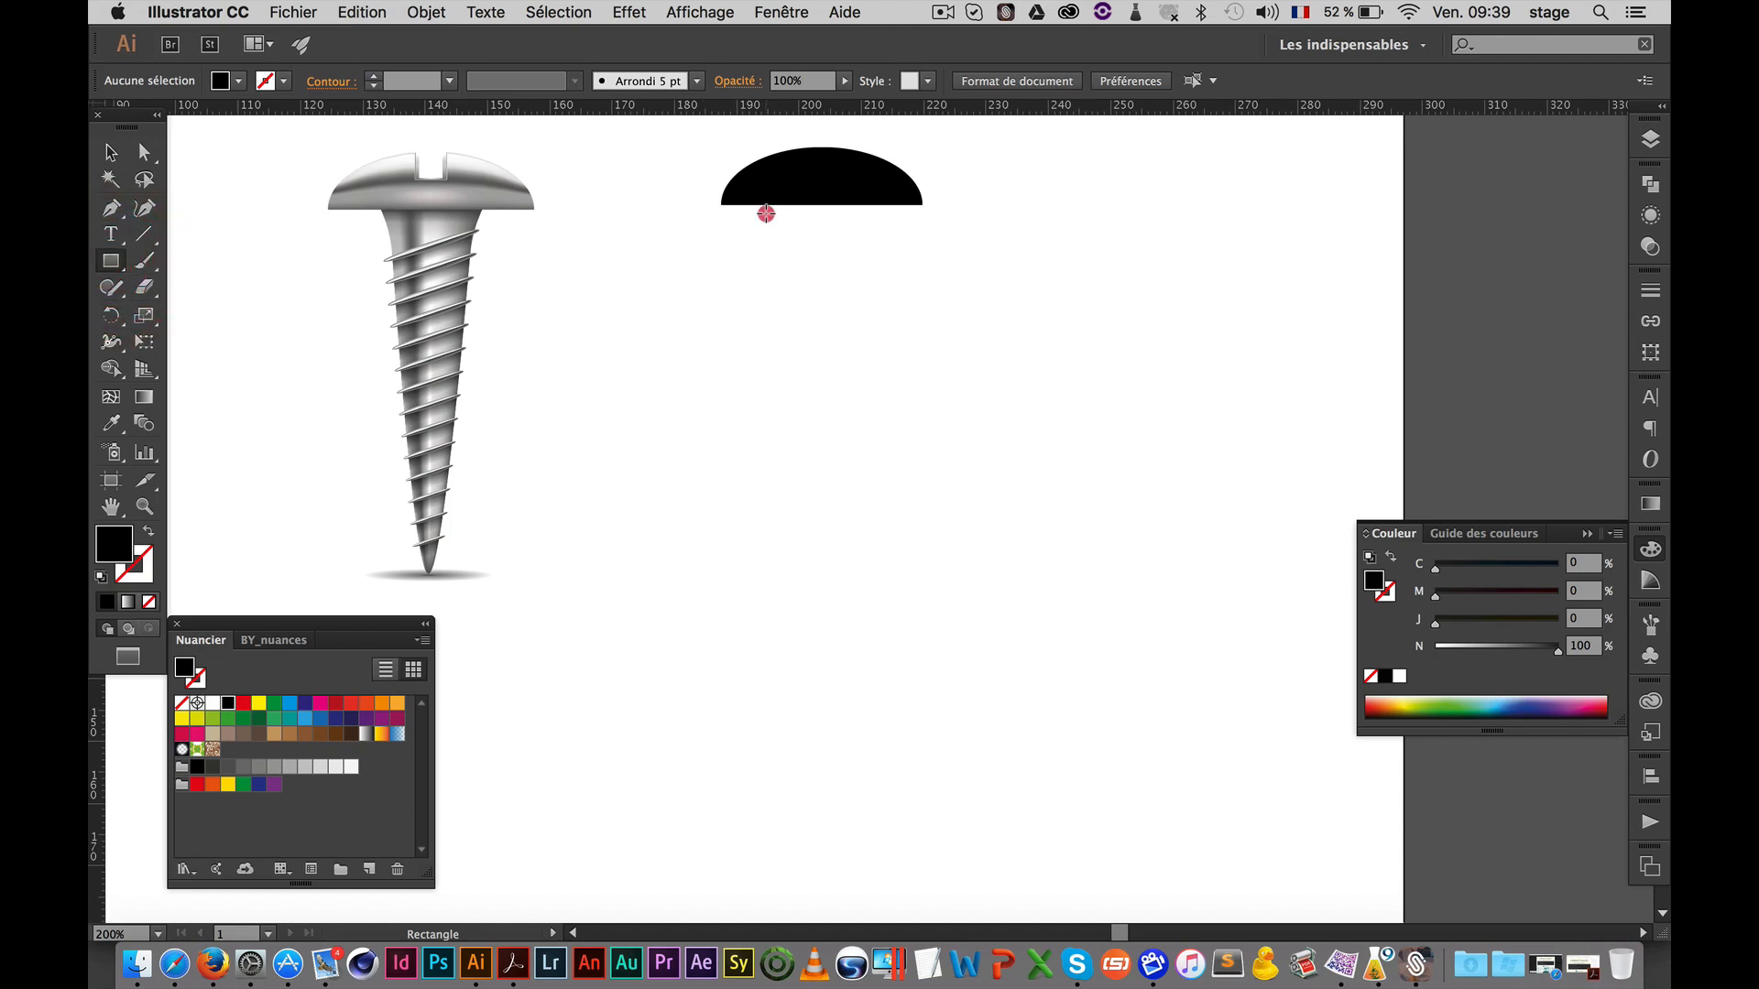
left_click_drag(765, 196, 880, 567)
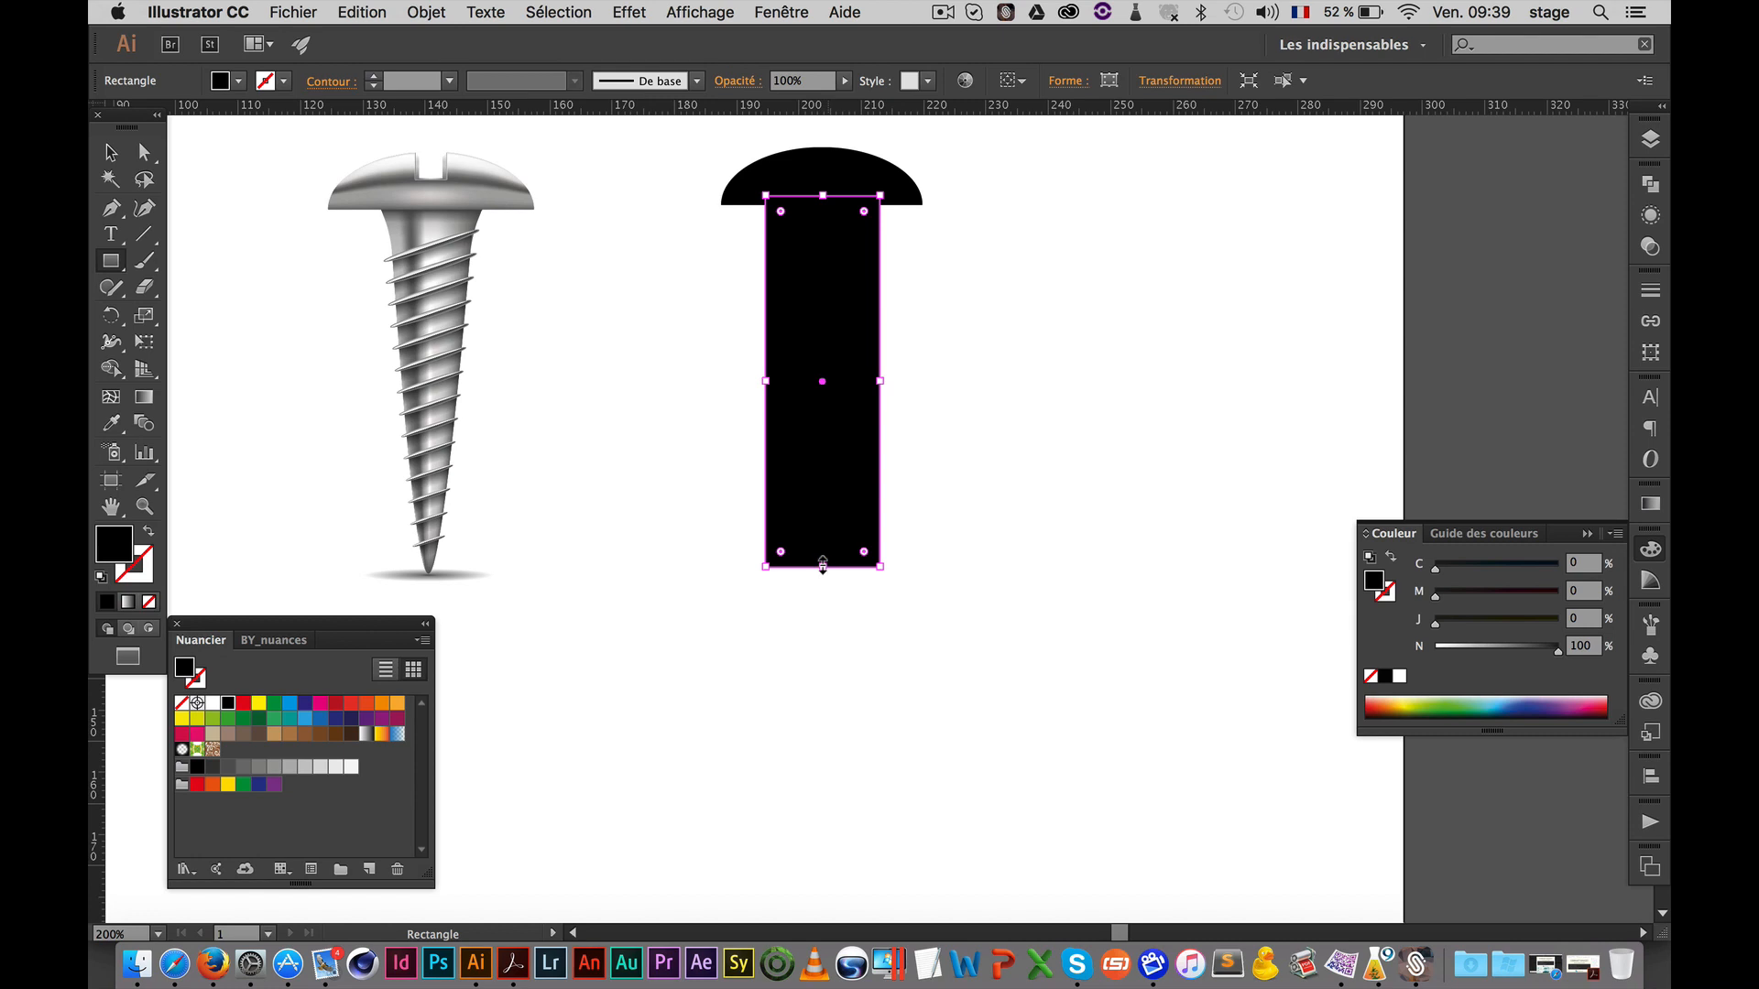
key("a")
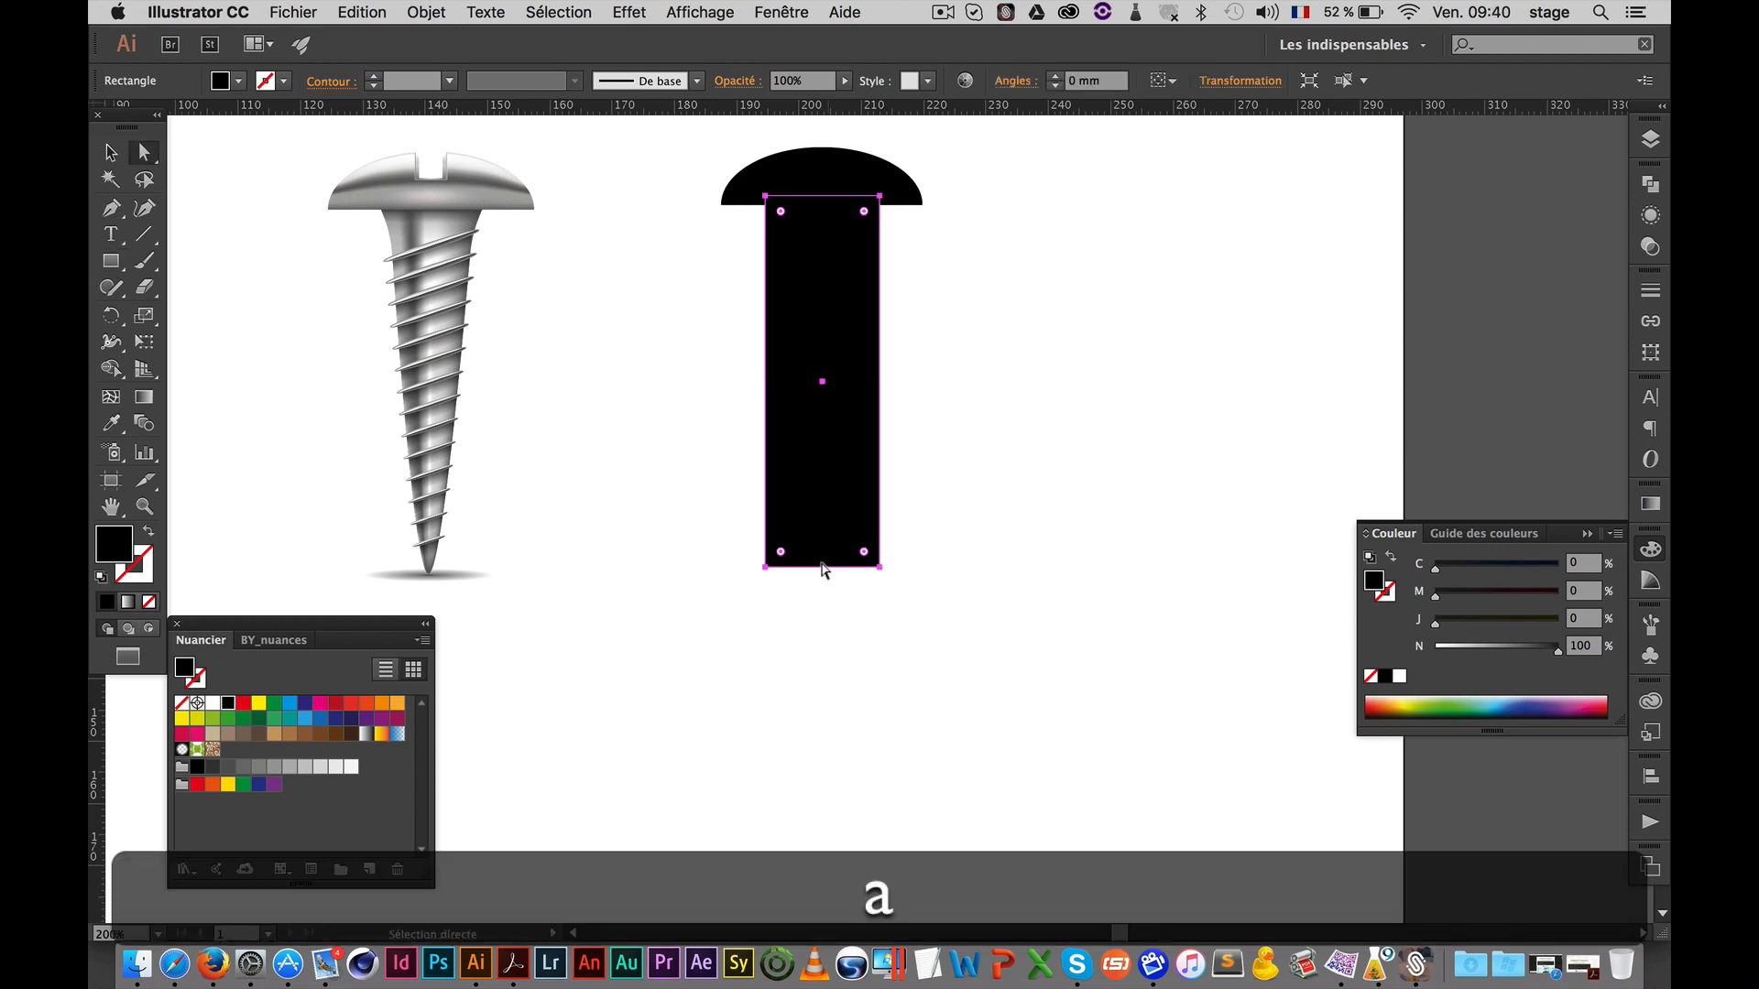
key("p")
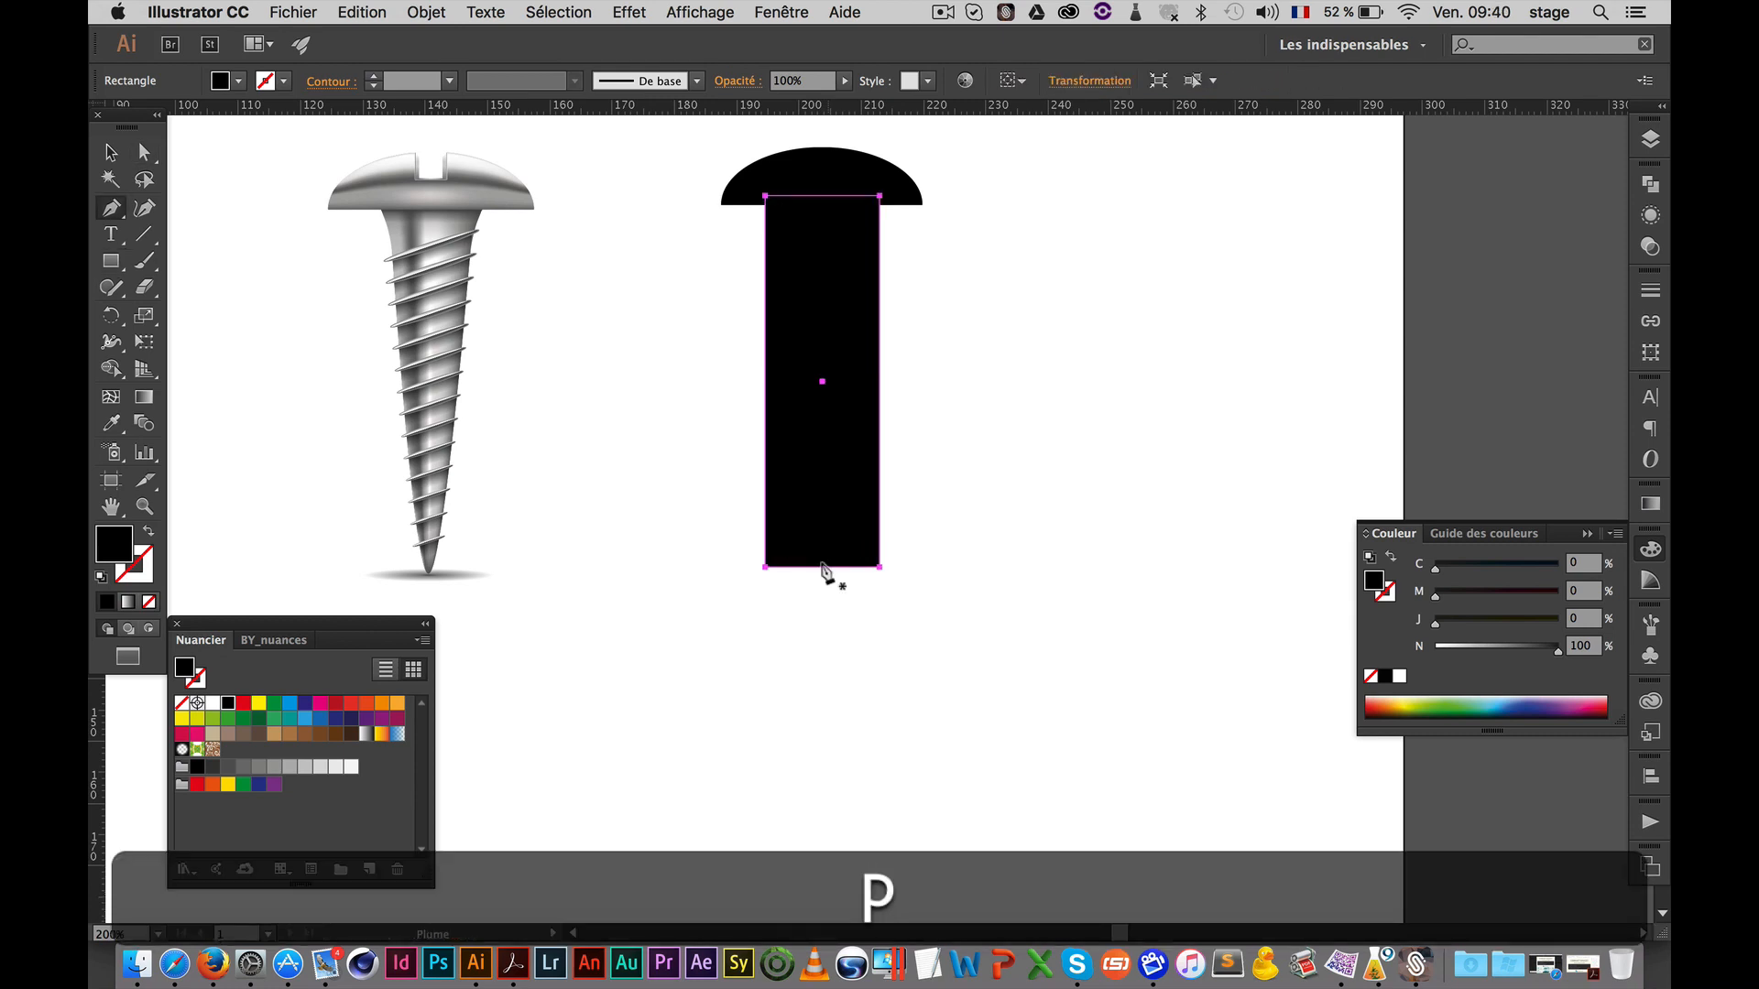
left_click(821, 567)
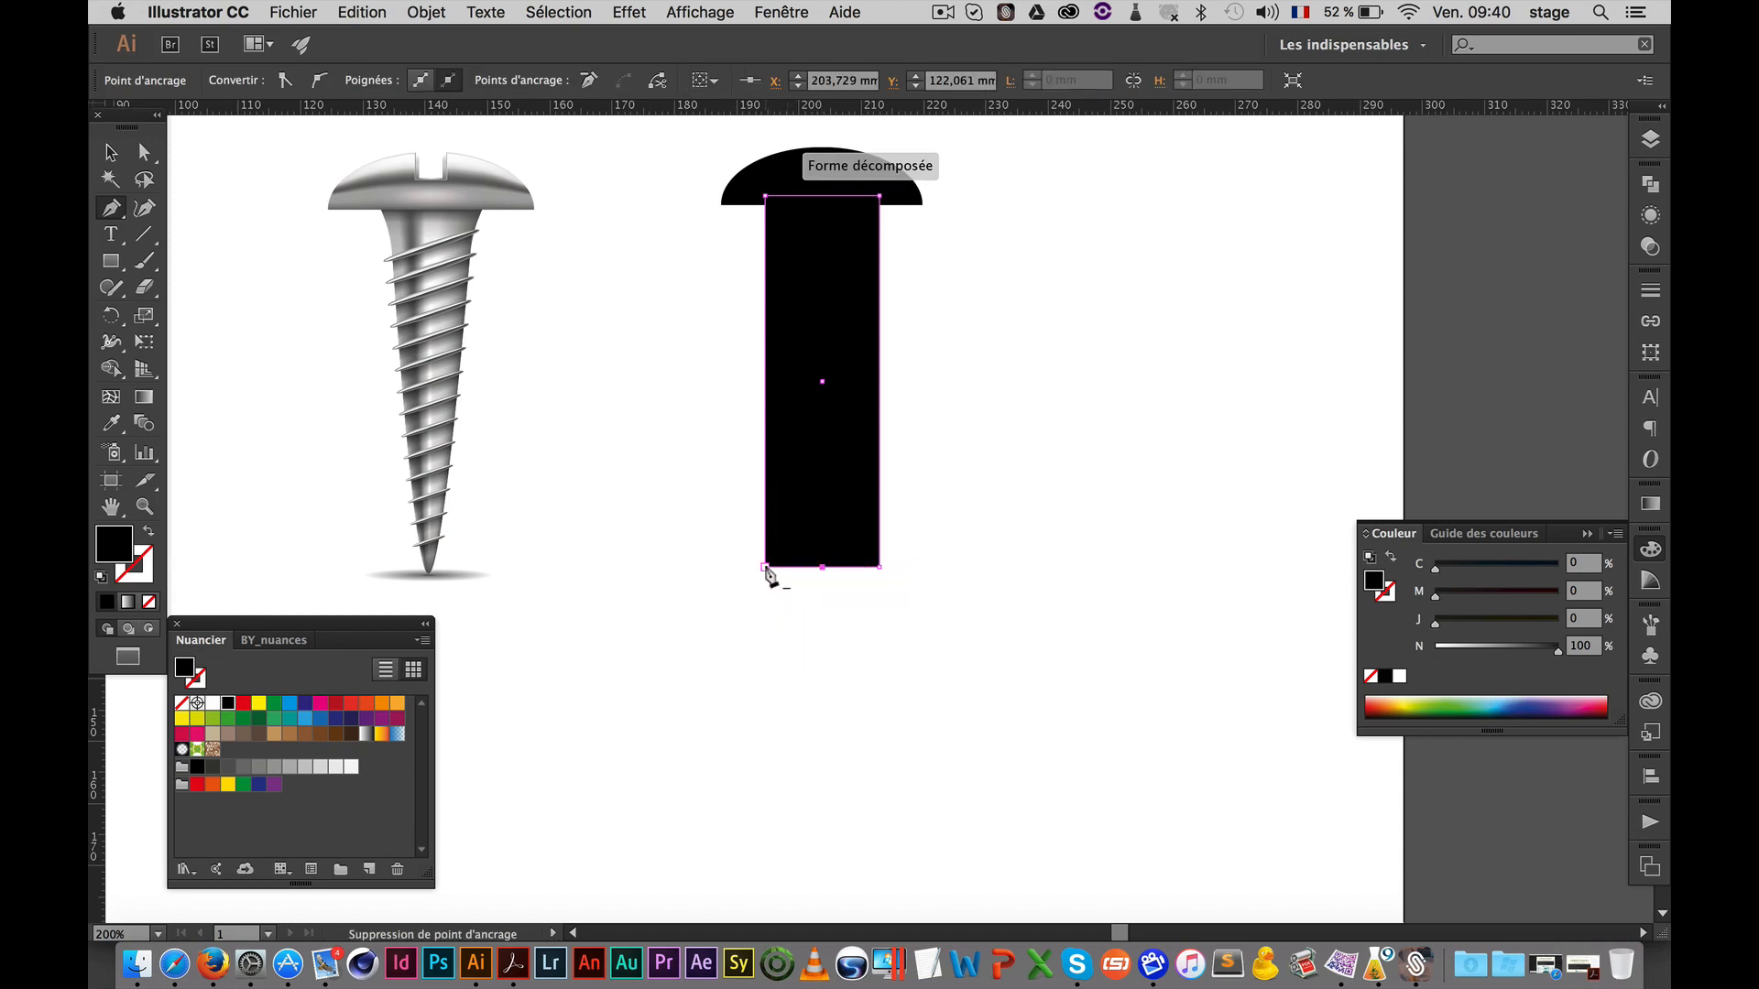
left_click(766, 567)
left_click(877, 569)
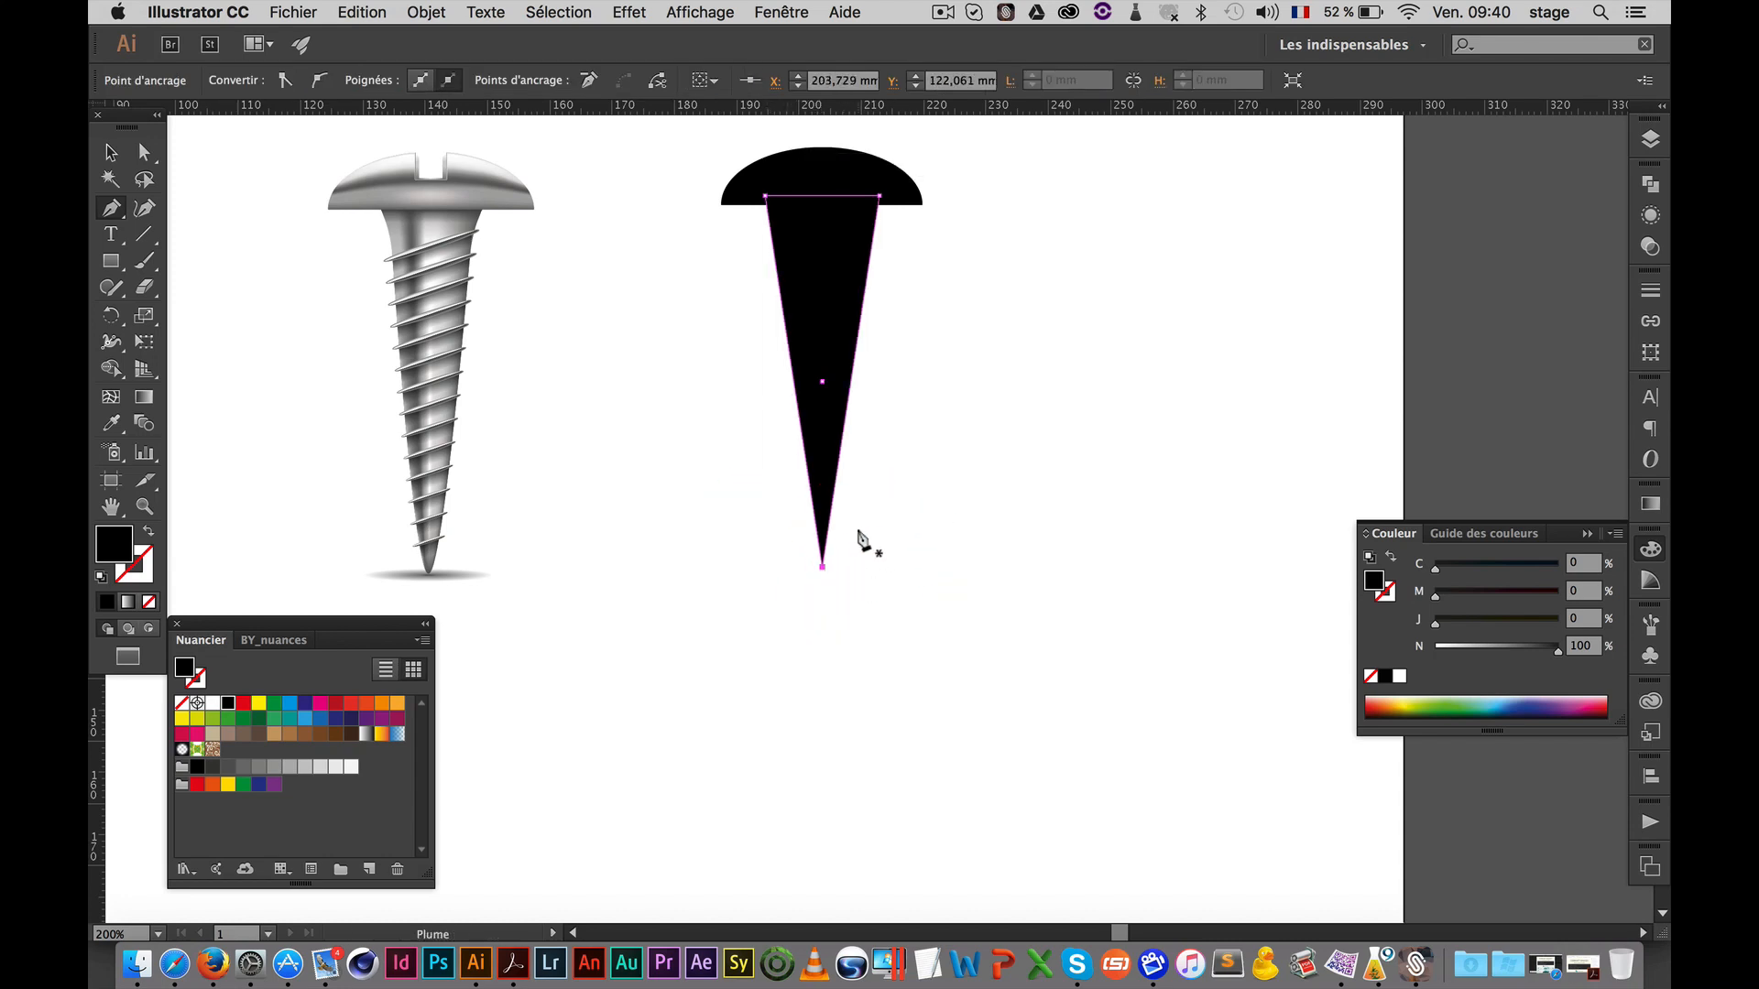
Convert the shank's pointed bottom anchor into a smooth point with horizontal handles to round the tip
key("alt")
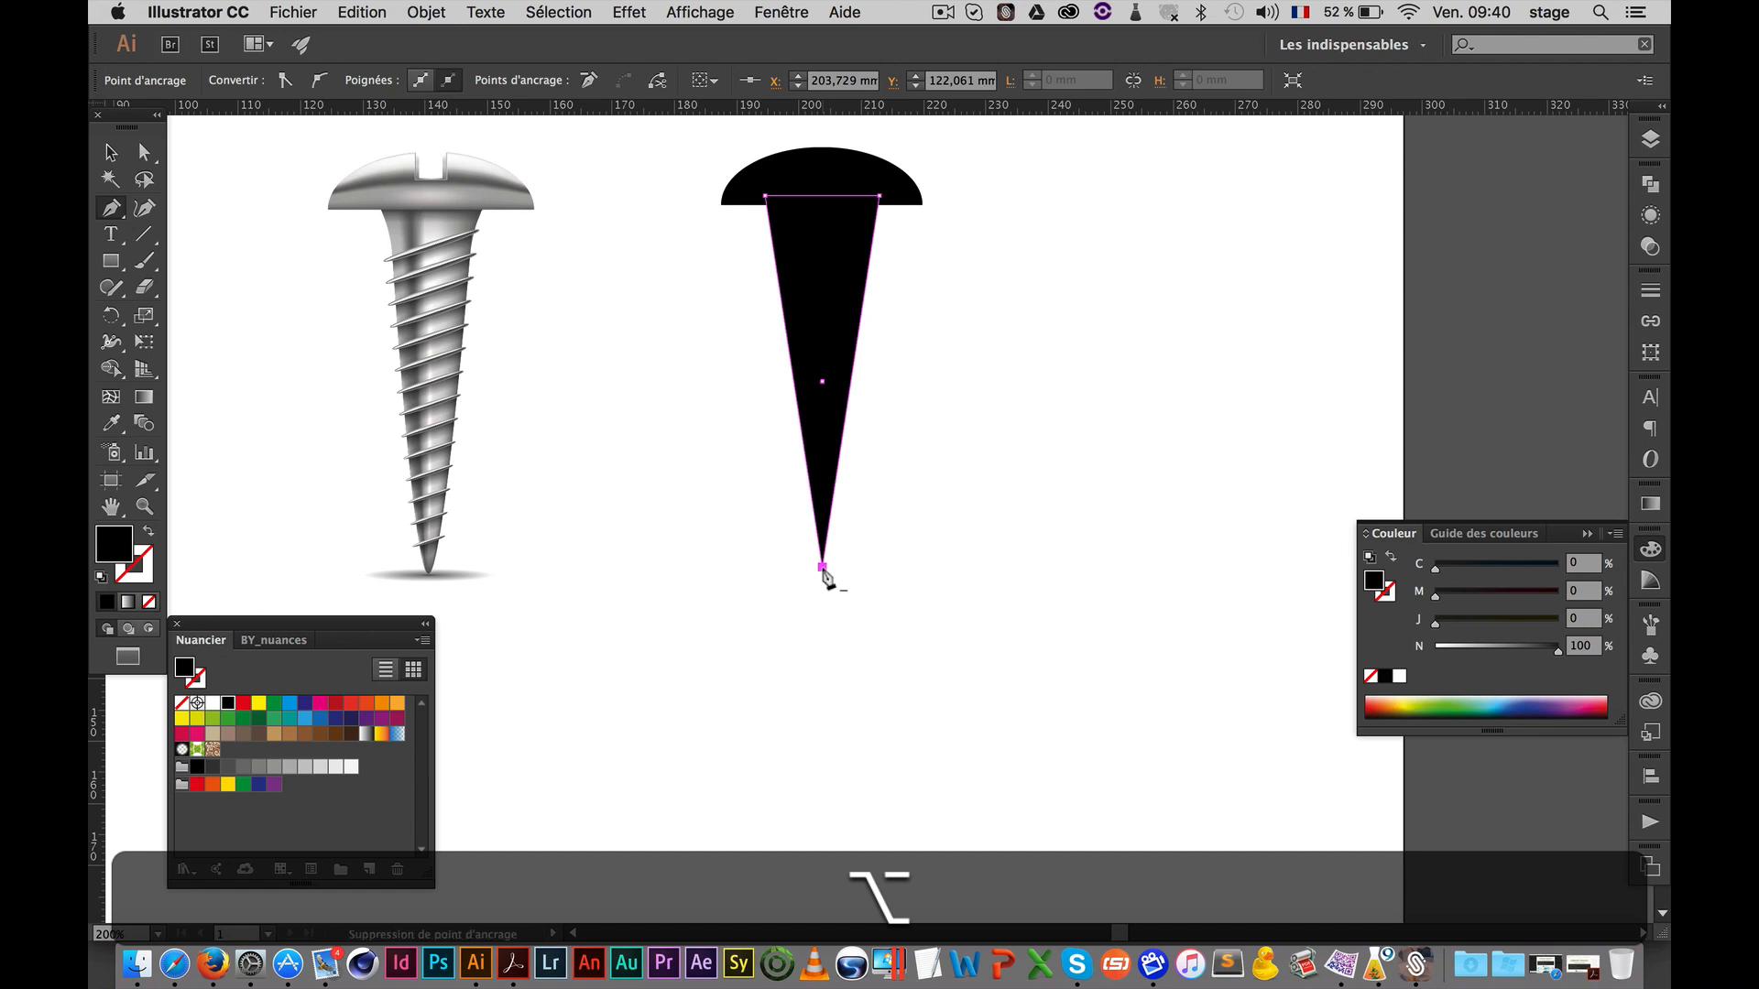
key("alt")
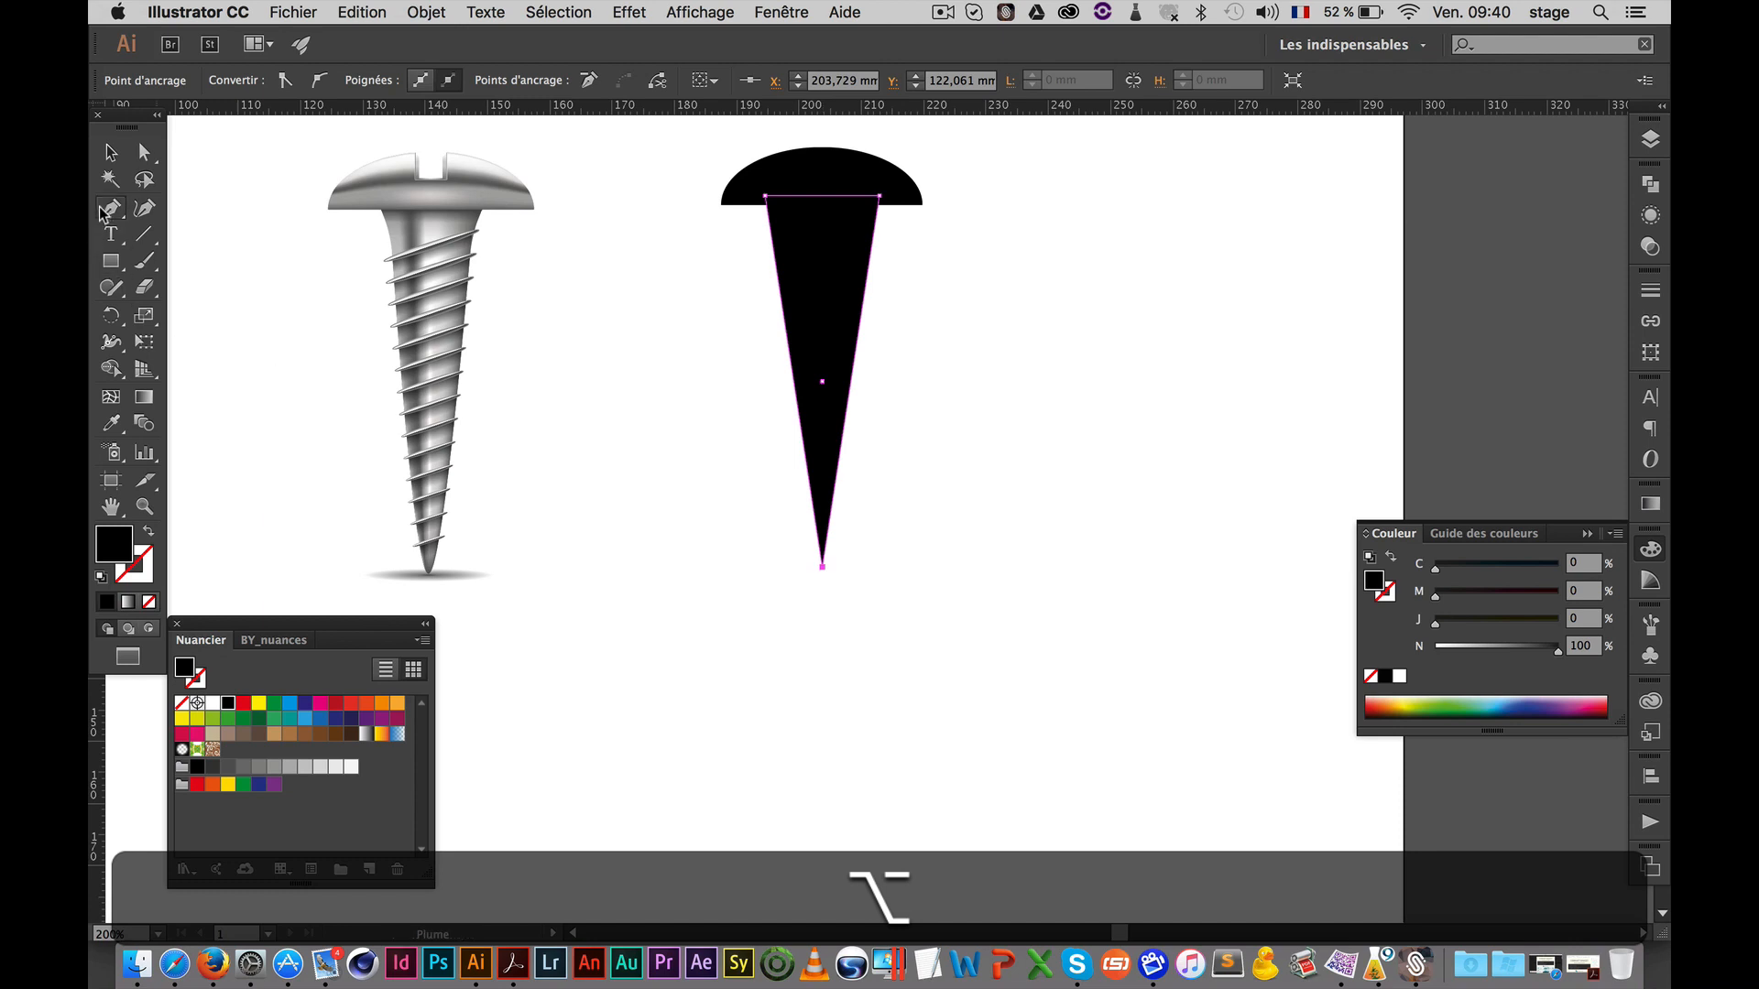
left_click_drag(111, 209, 151, 216)
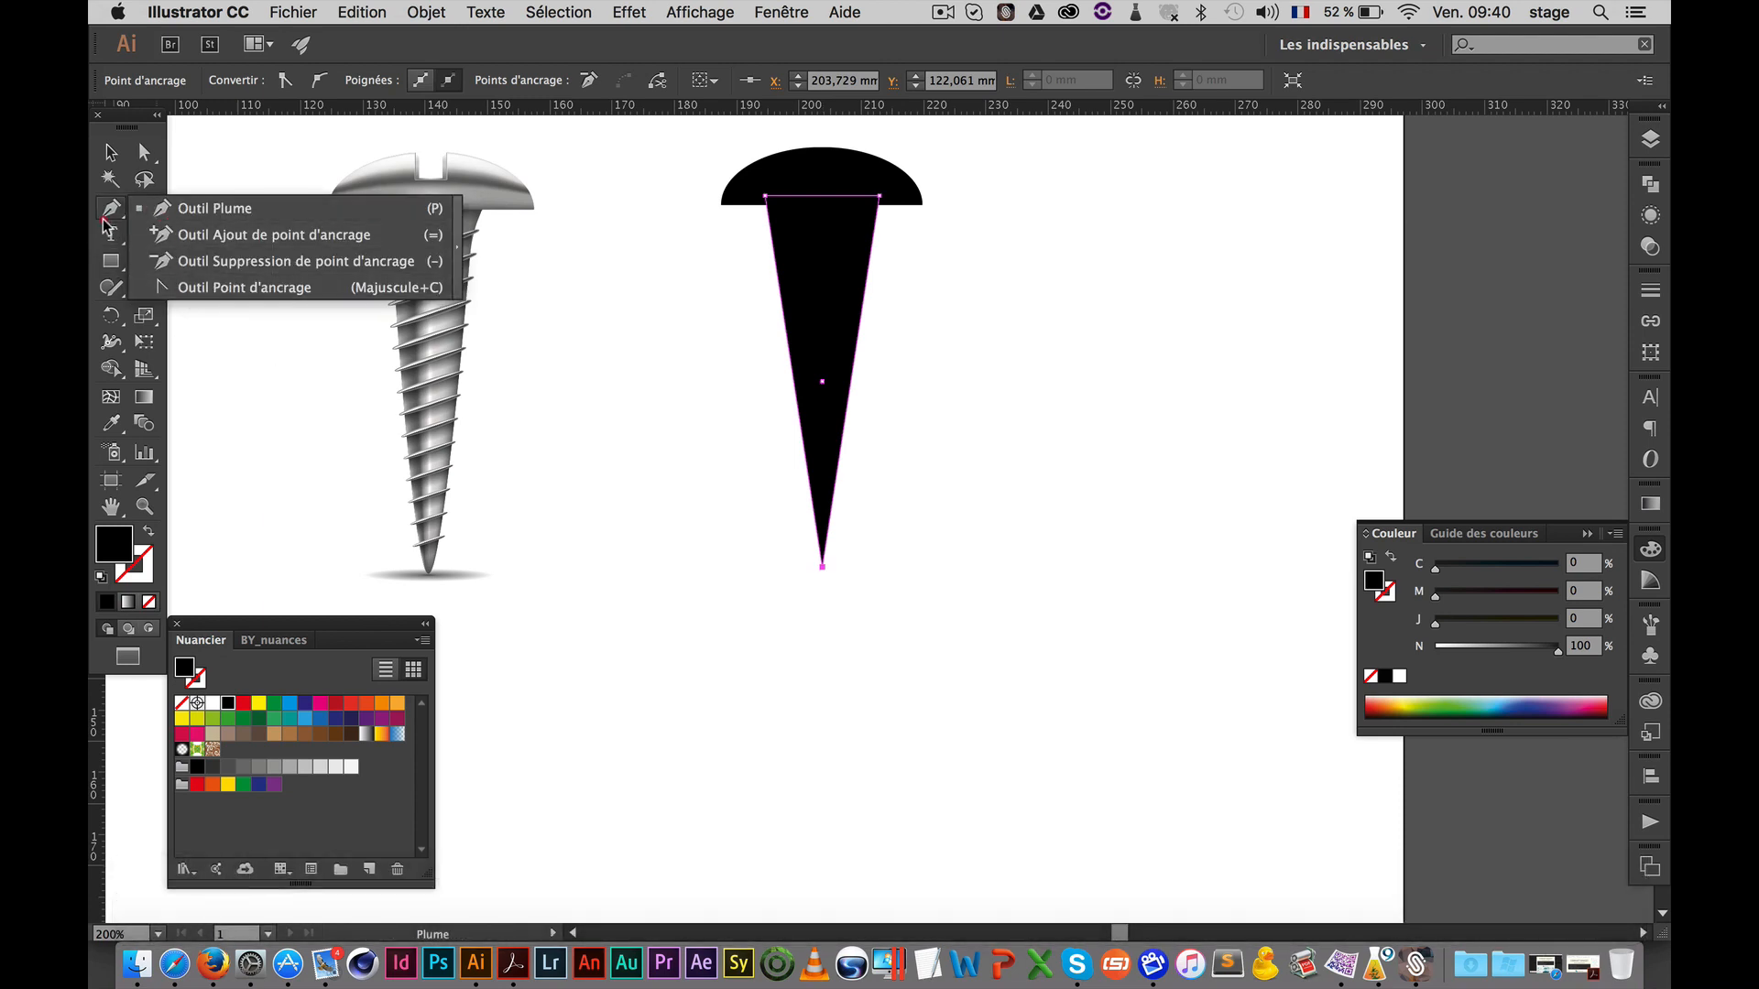
key("alt")
key("alt")
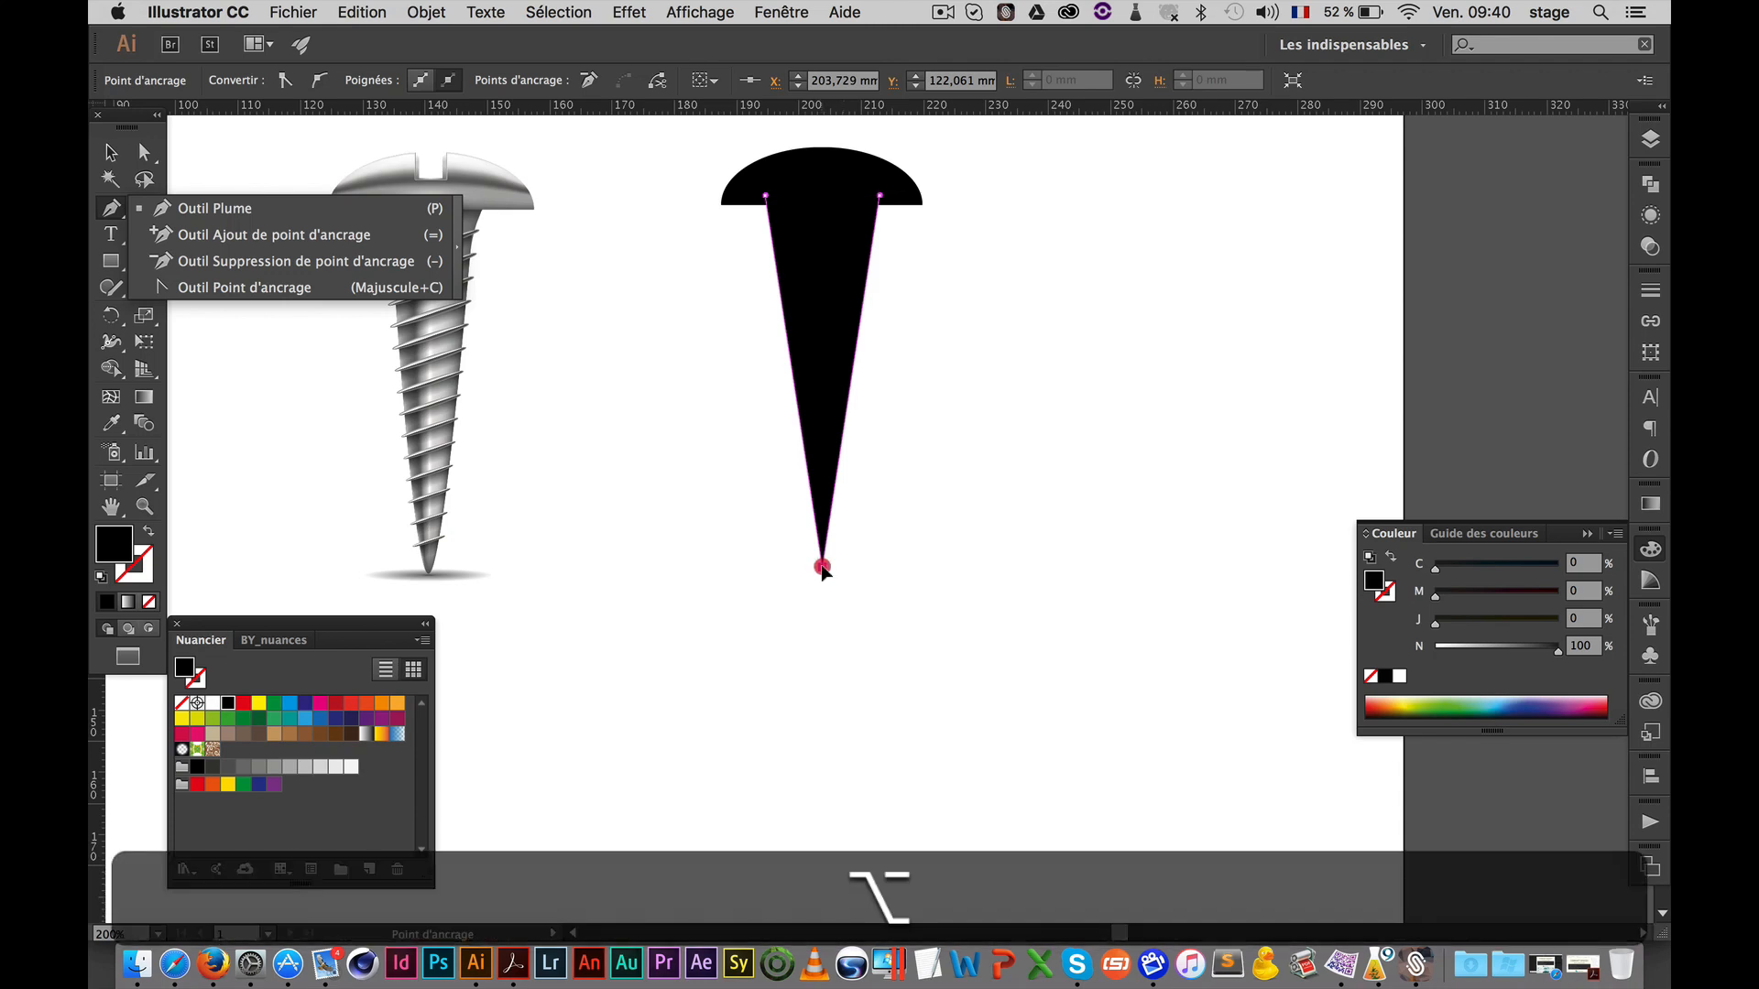
mouse_move(822, 567)
left_mouse_down()
mouse_move(860, 574)
mouse_move(779, 565)
mouse_move(895, 577)
mouse_move(745, 569)
mouse_move(794, 571)
left_mouse_up()
key("shift")
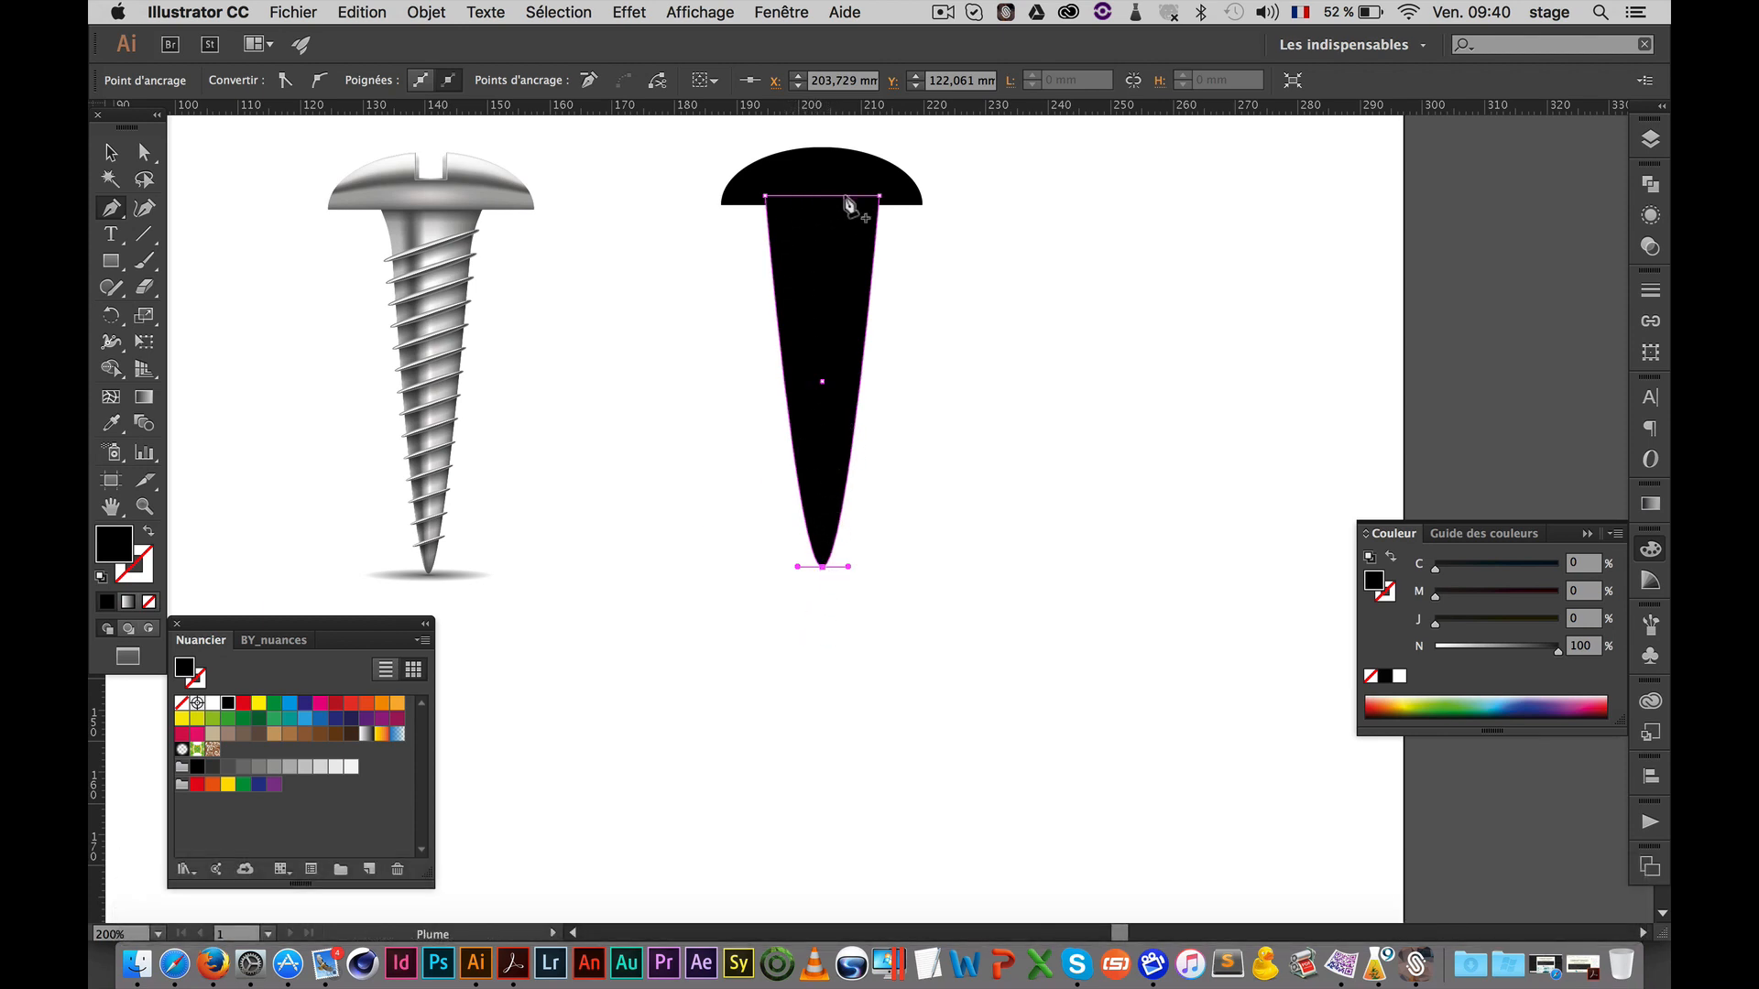
Narrow the top of the shank by scaling its two upper anchor points horizontally toward each other
left_click(767, 196, "shift+super")
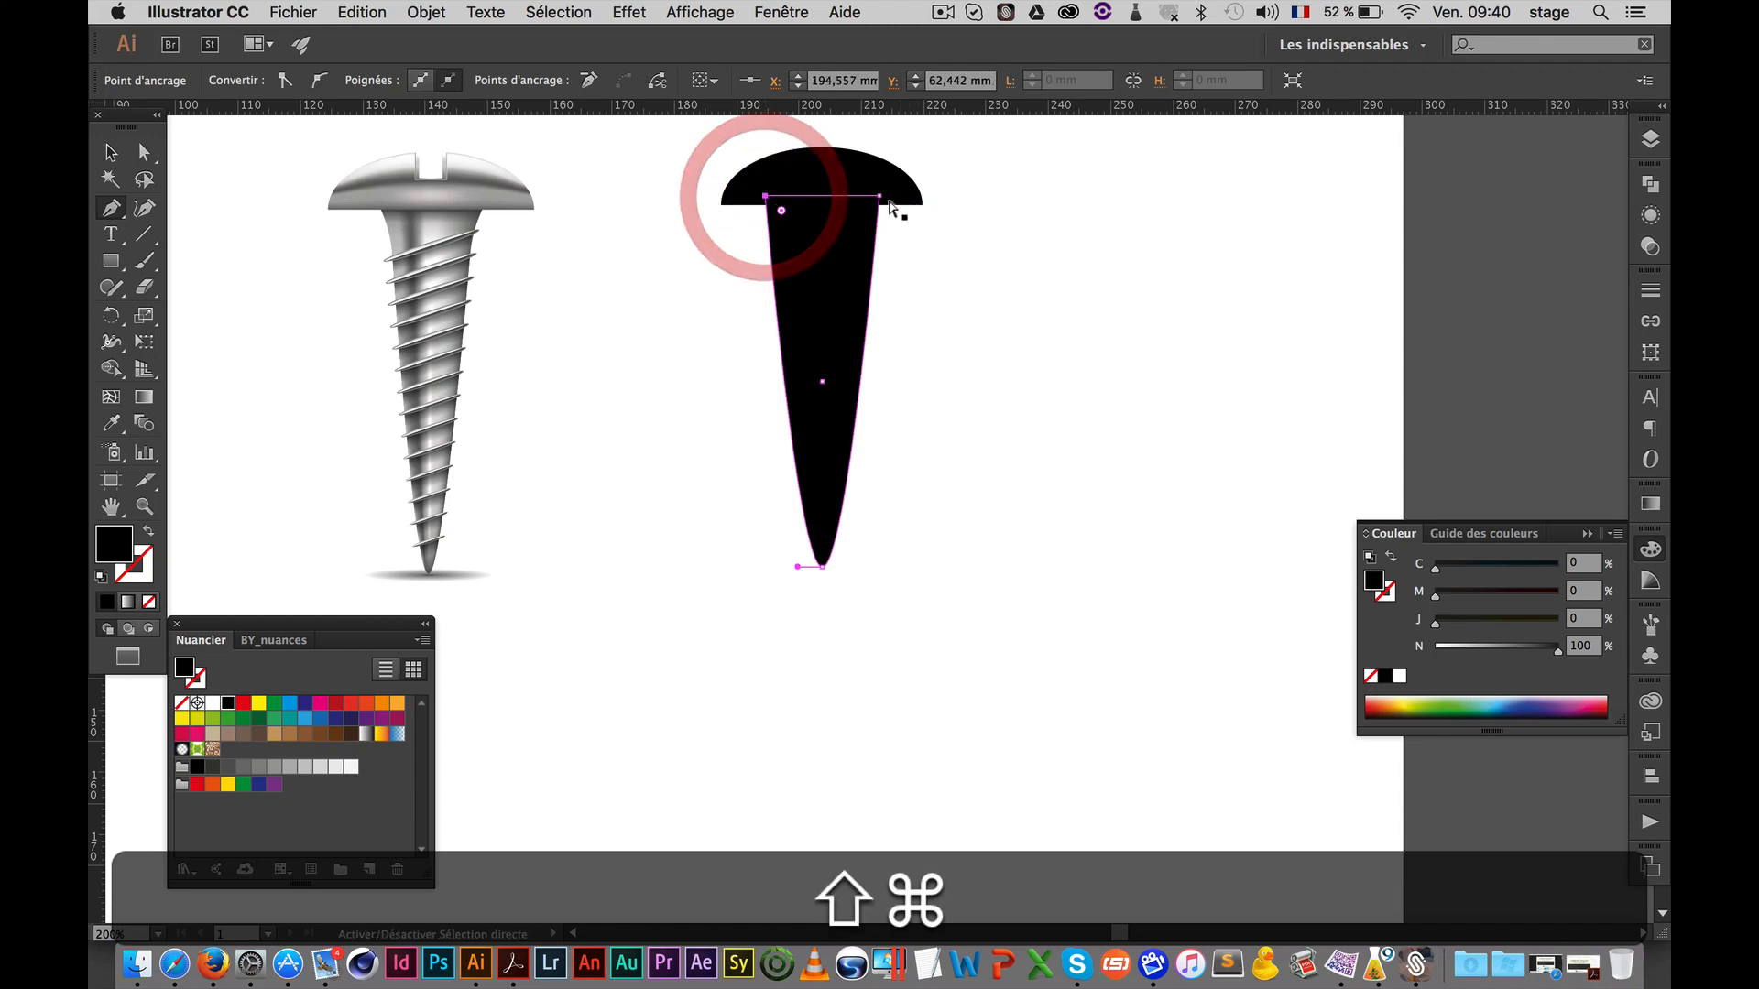
left_click(877, 195, "shift+super")
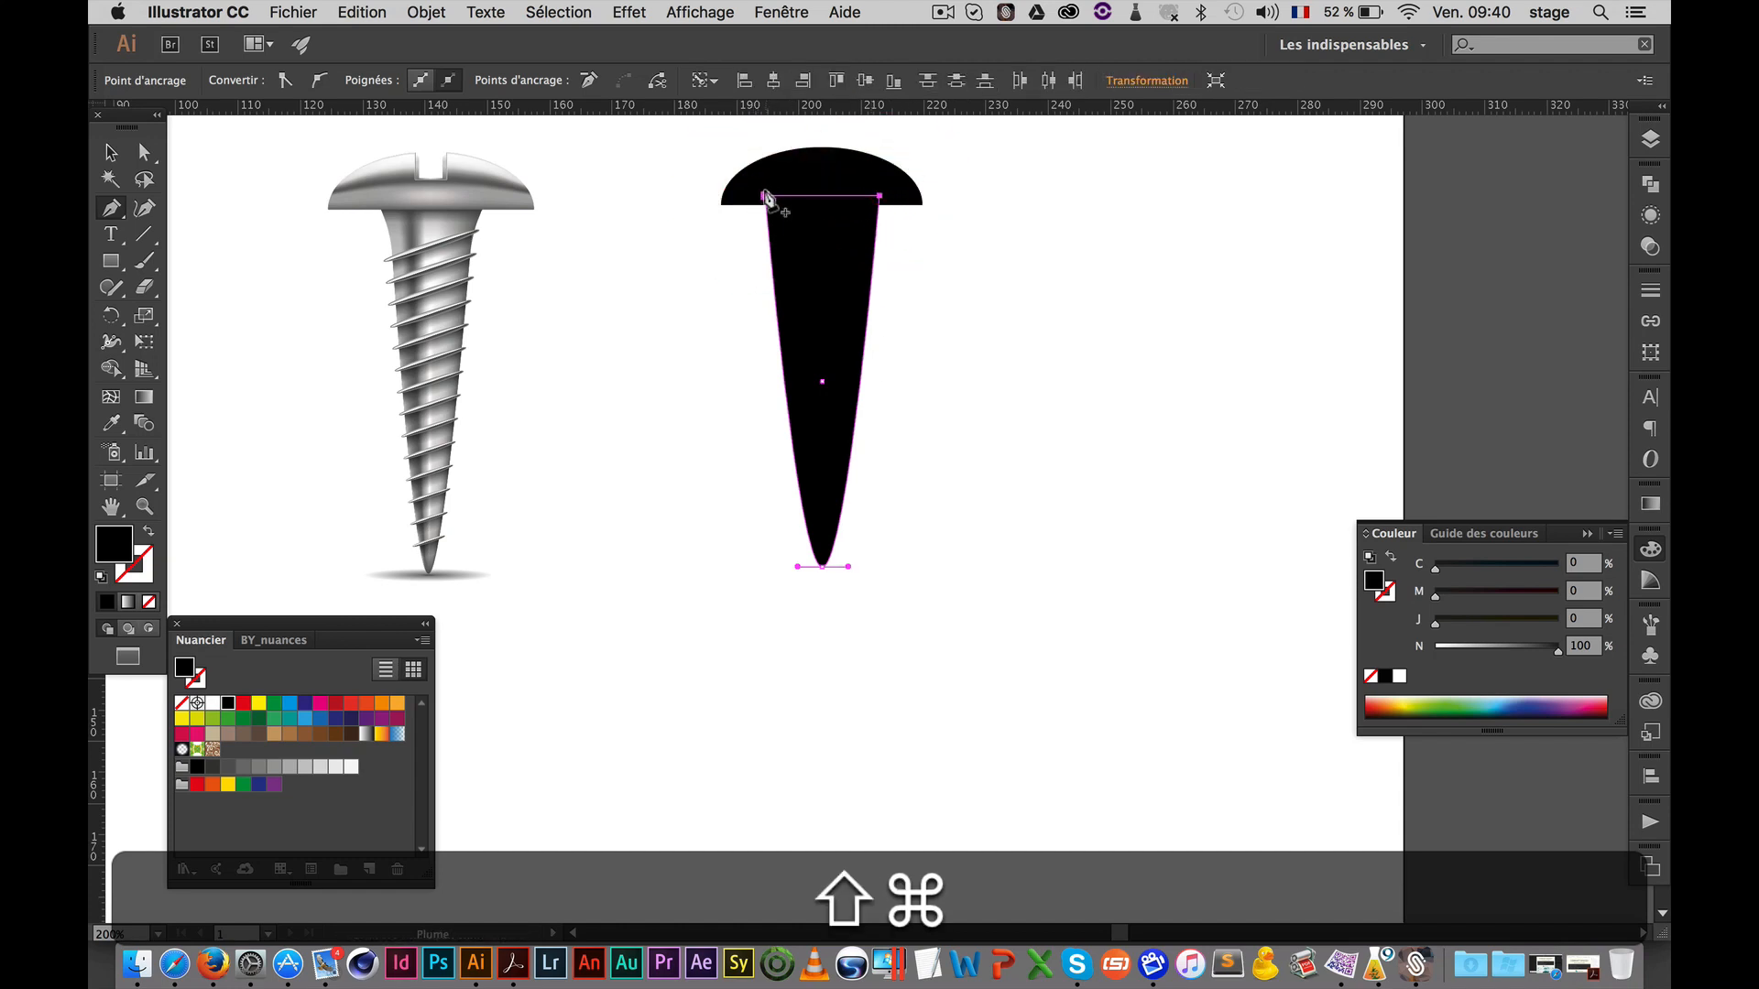
left_click(993, 335, "super")
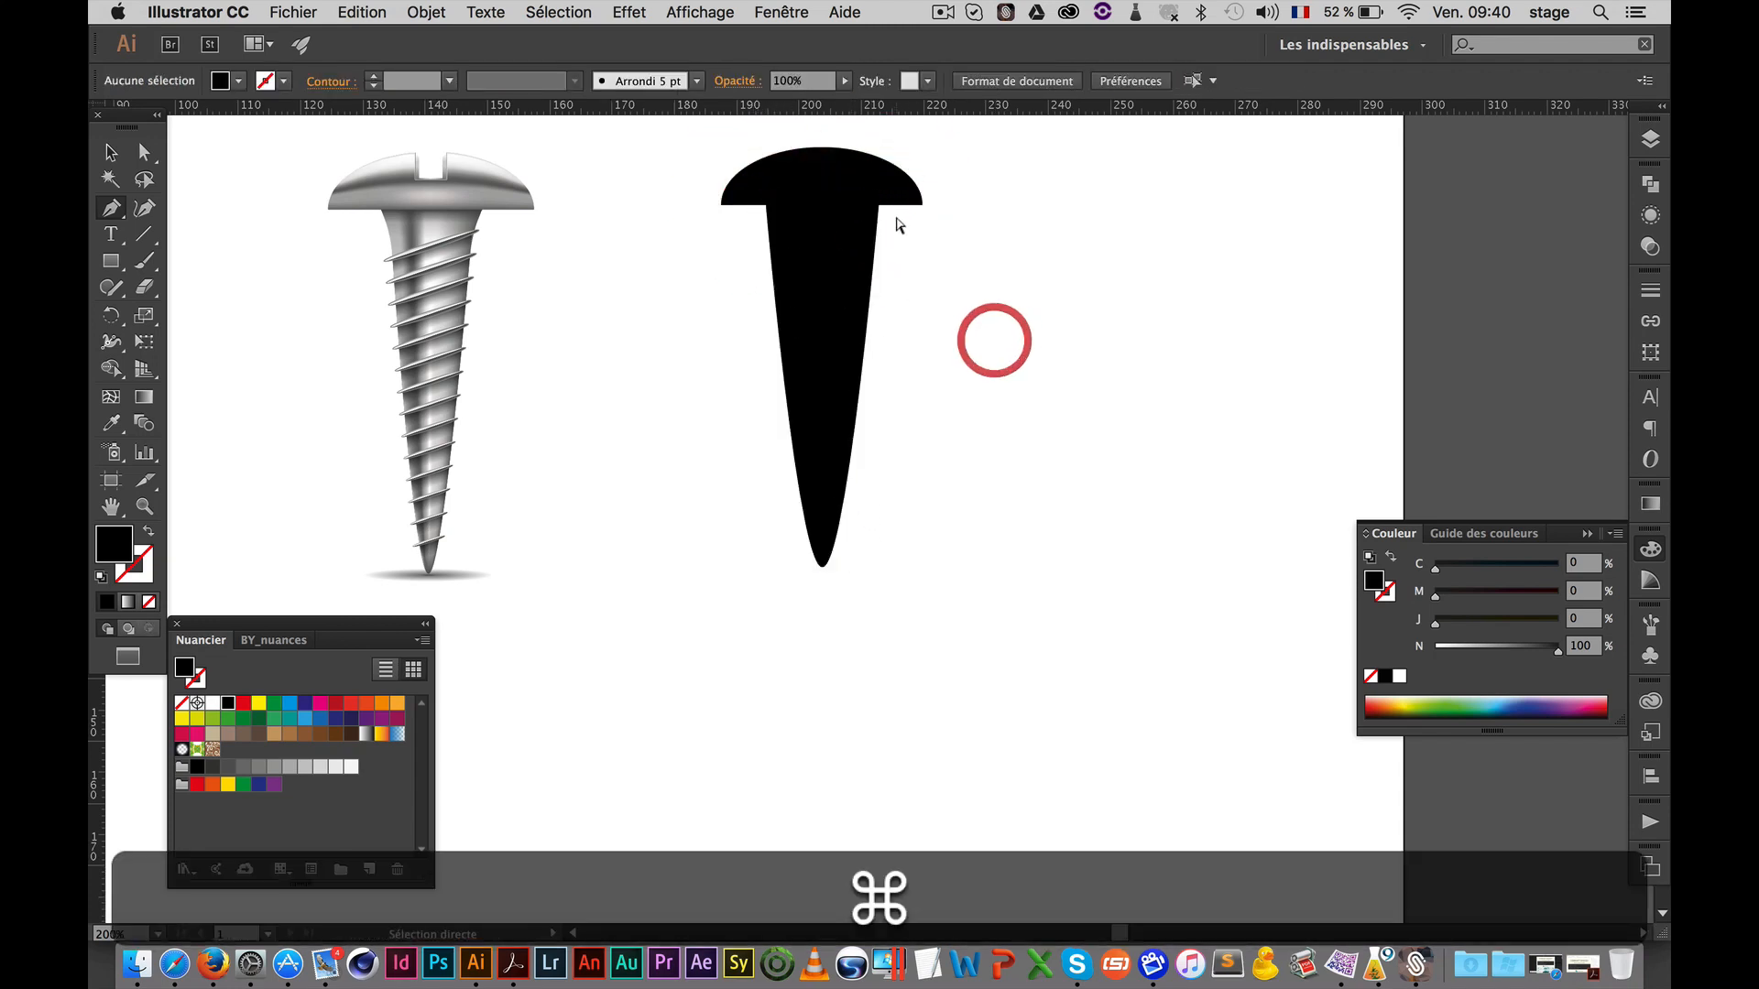
left_click(865, 226, "super")
left_click(878, 196, "super")
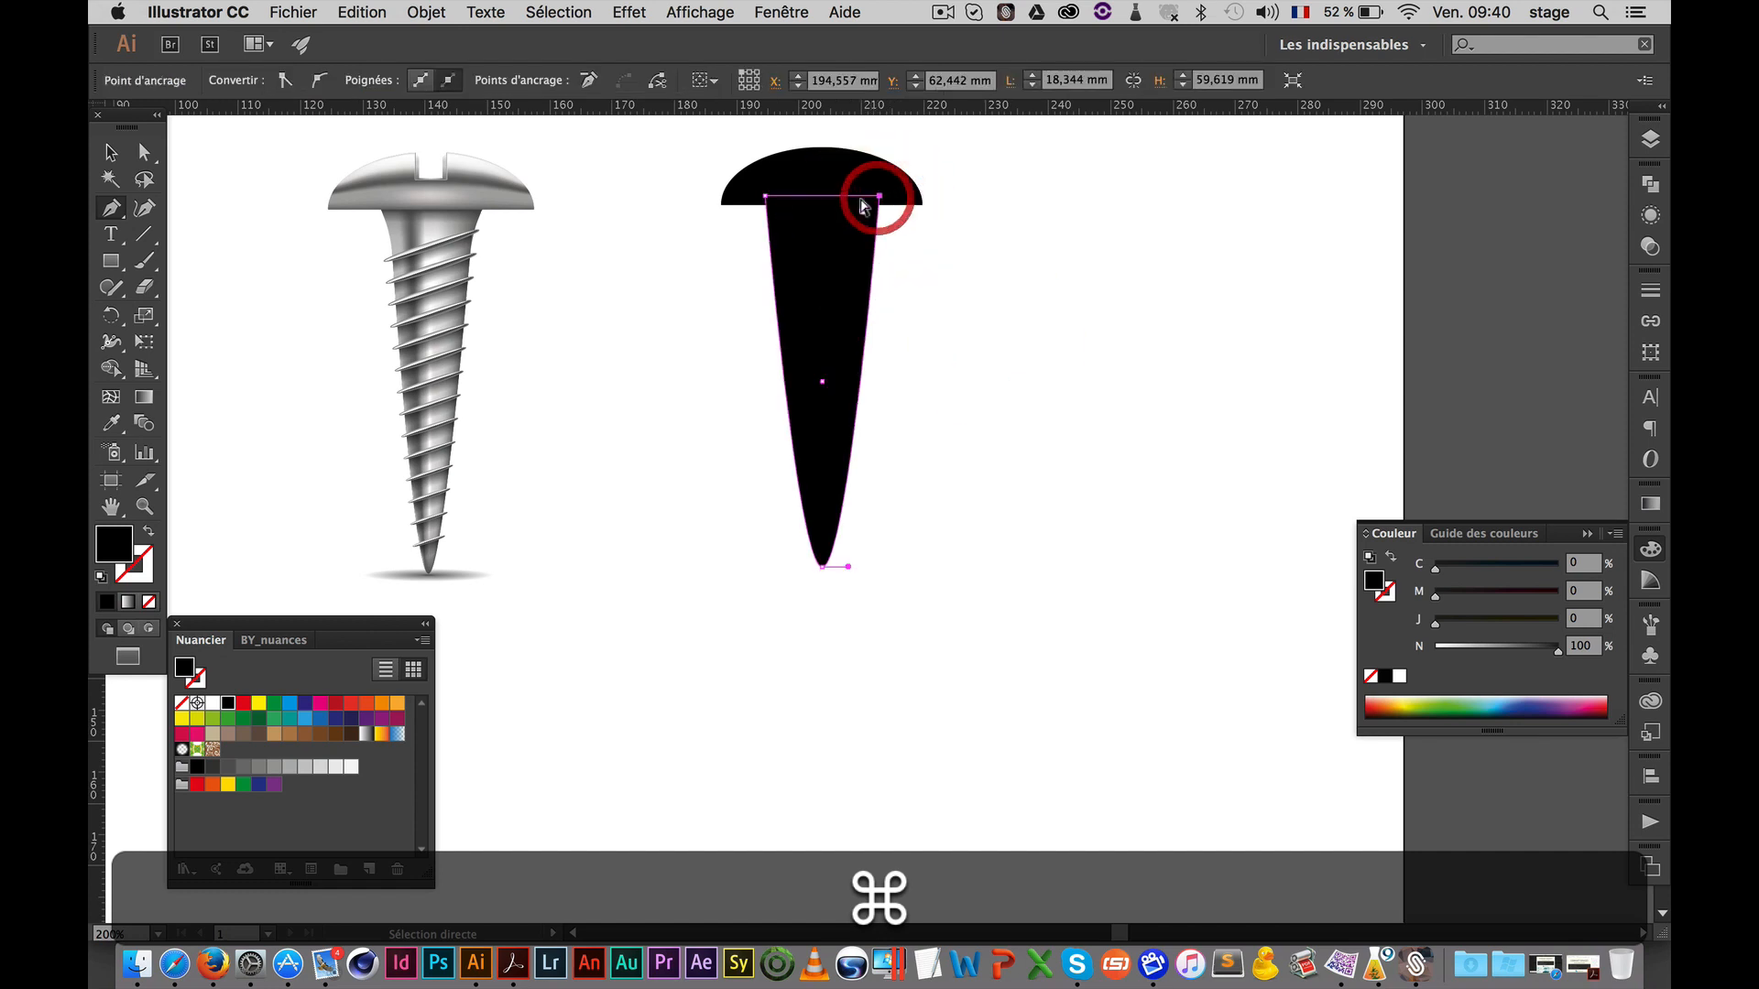
left_click(766, 196, "shift+super")
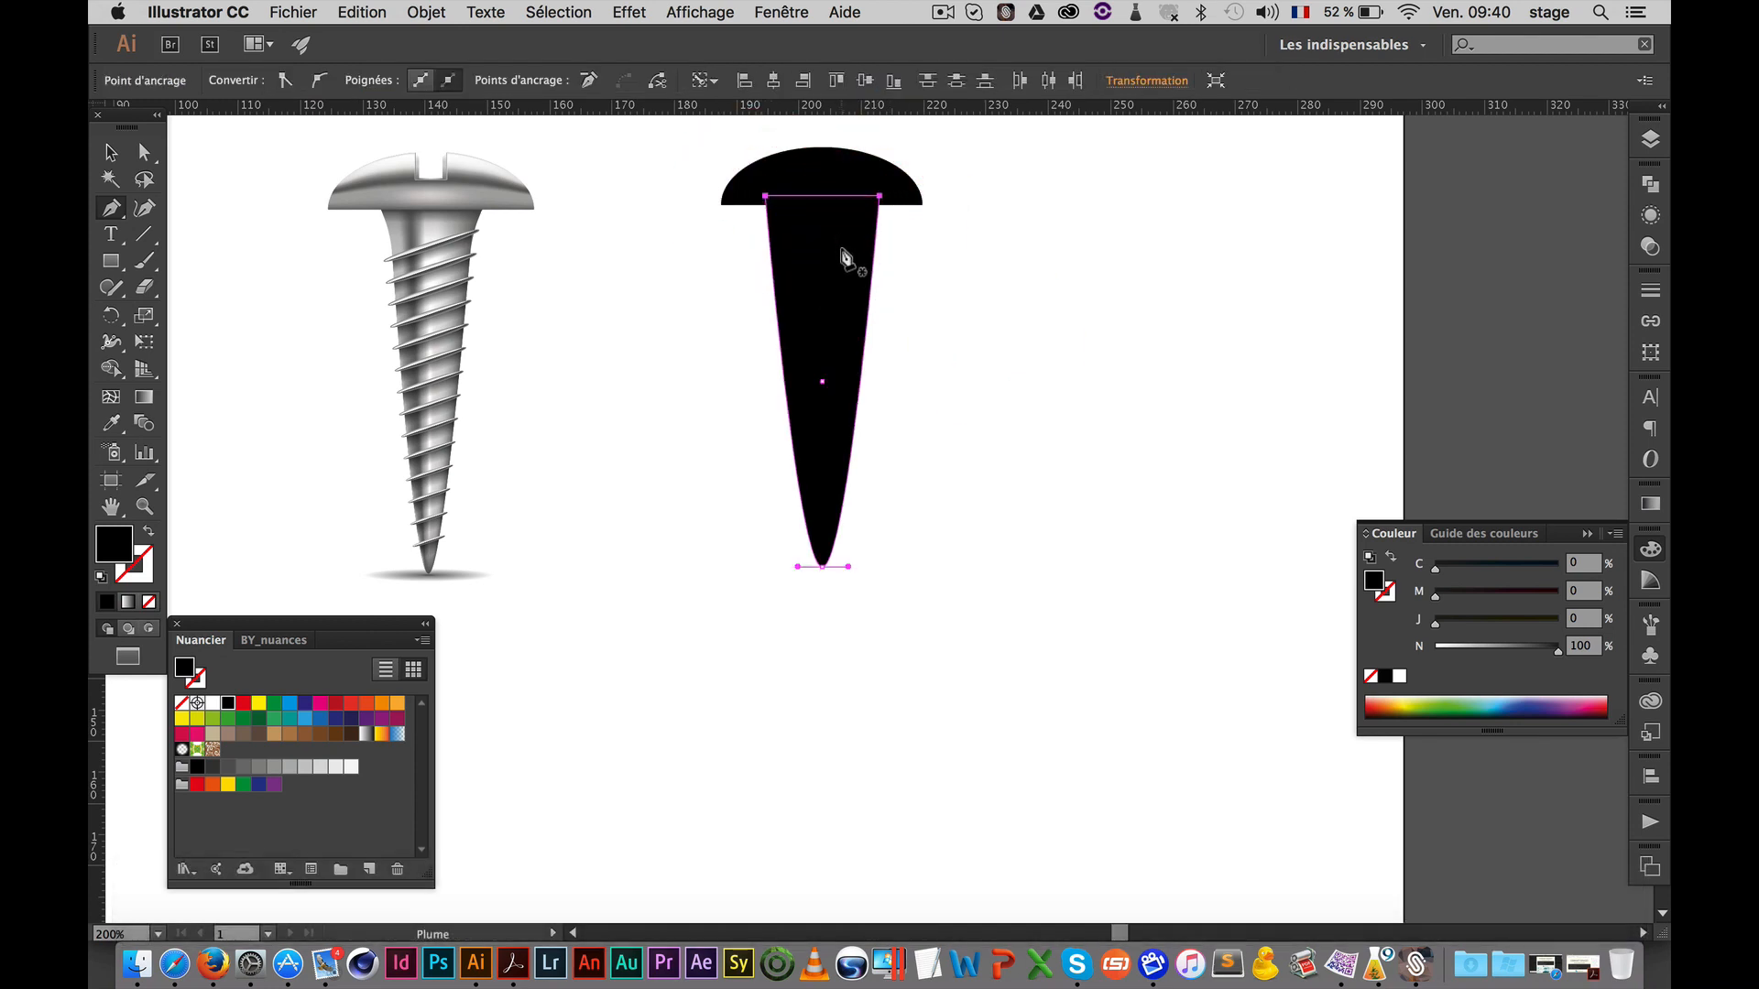
key("s")
left_click_drag(870, 222, 856, 222)
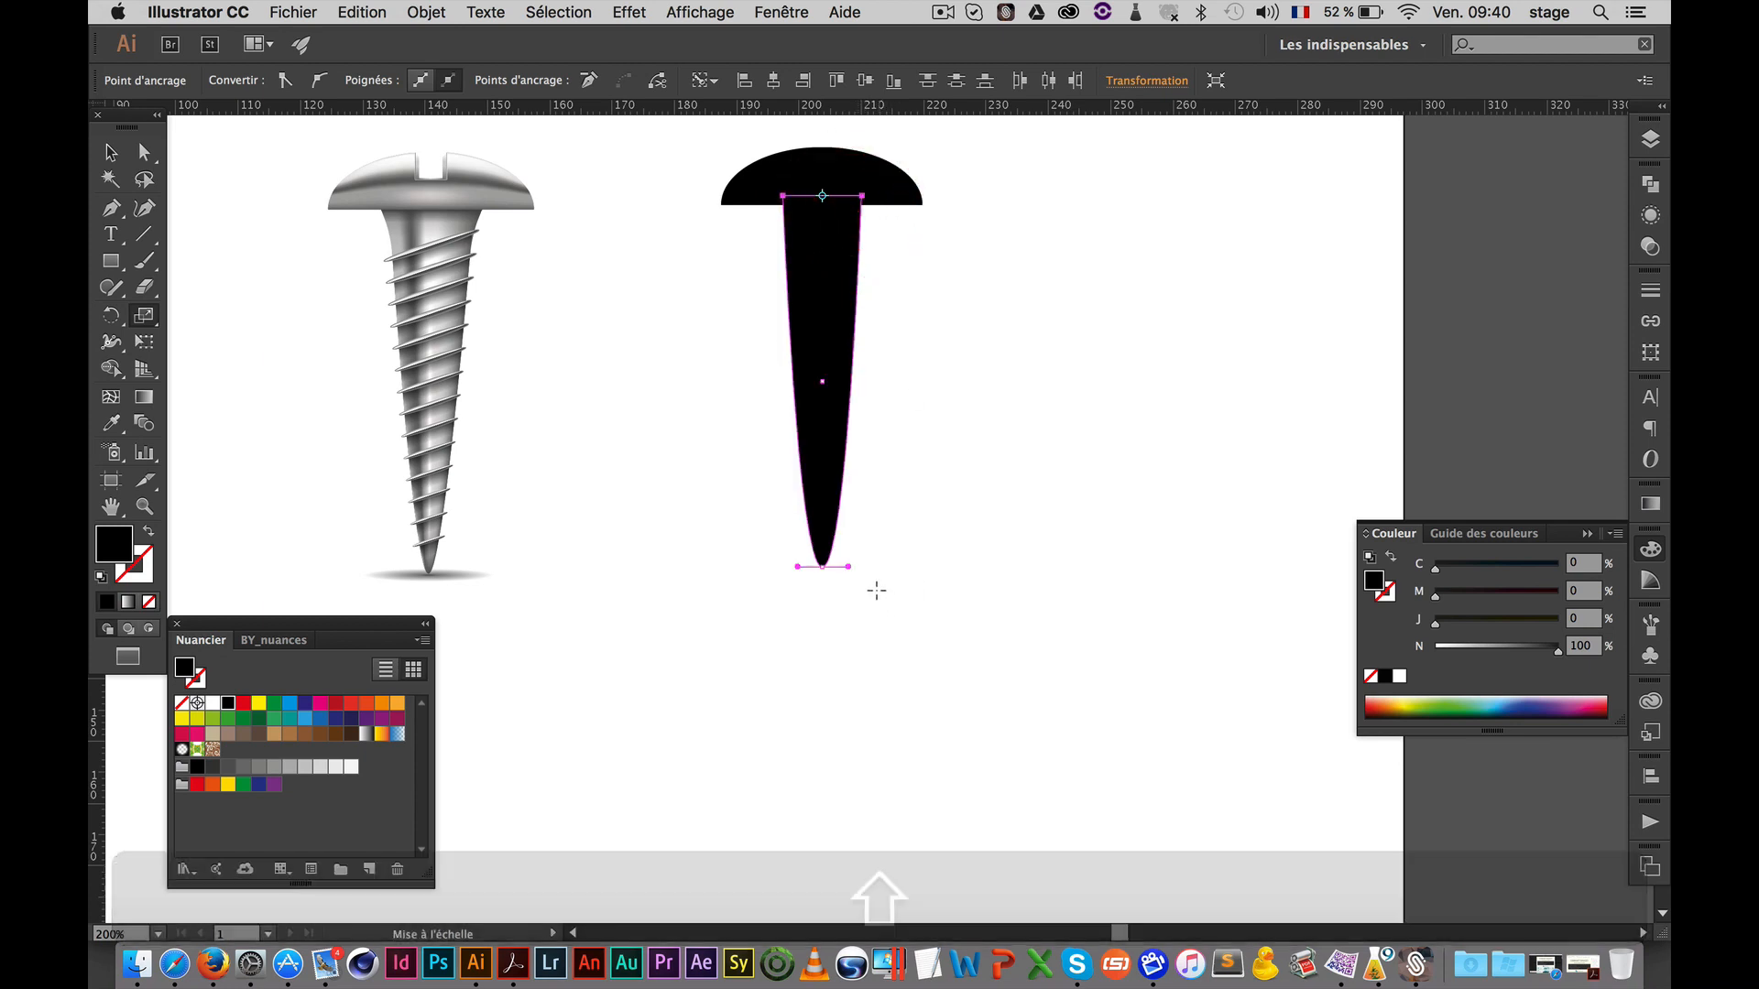
Sharpen the shank's tip by redrawing its bottom anchor with shorter horizontal handles
key("a")
key("p")
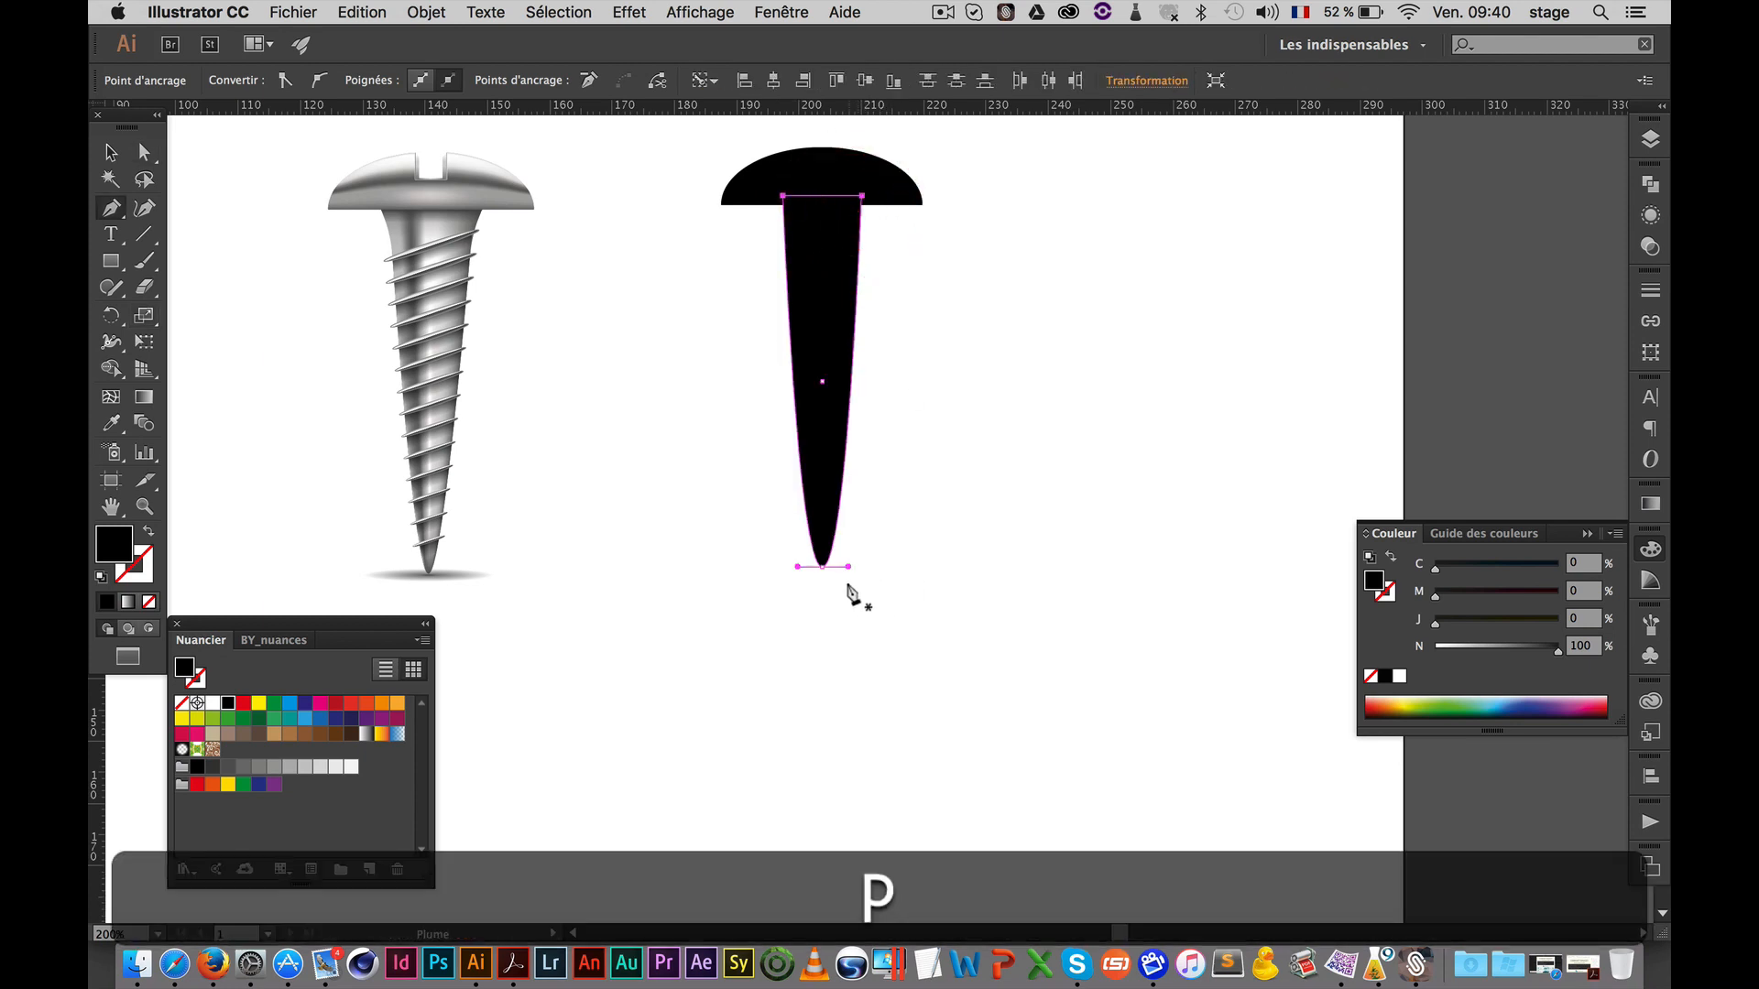
left_click_drag(821, 568, 804, 572)
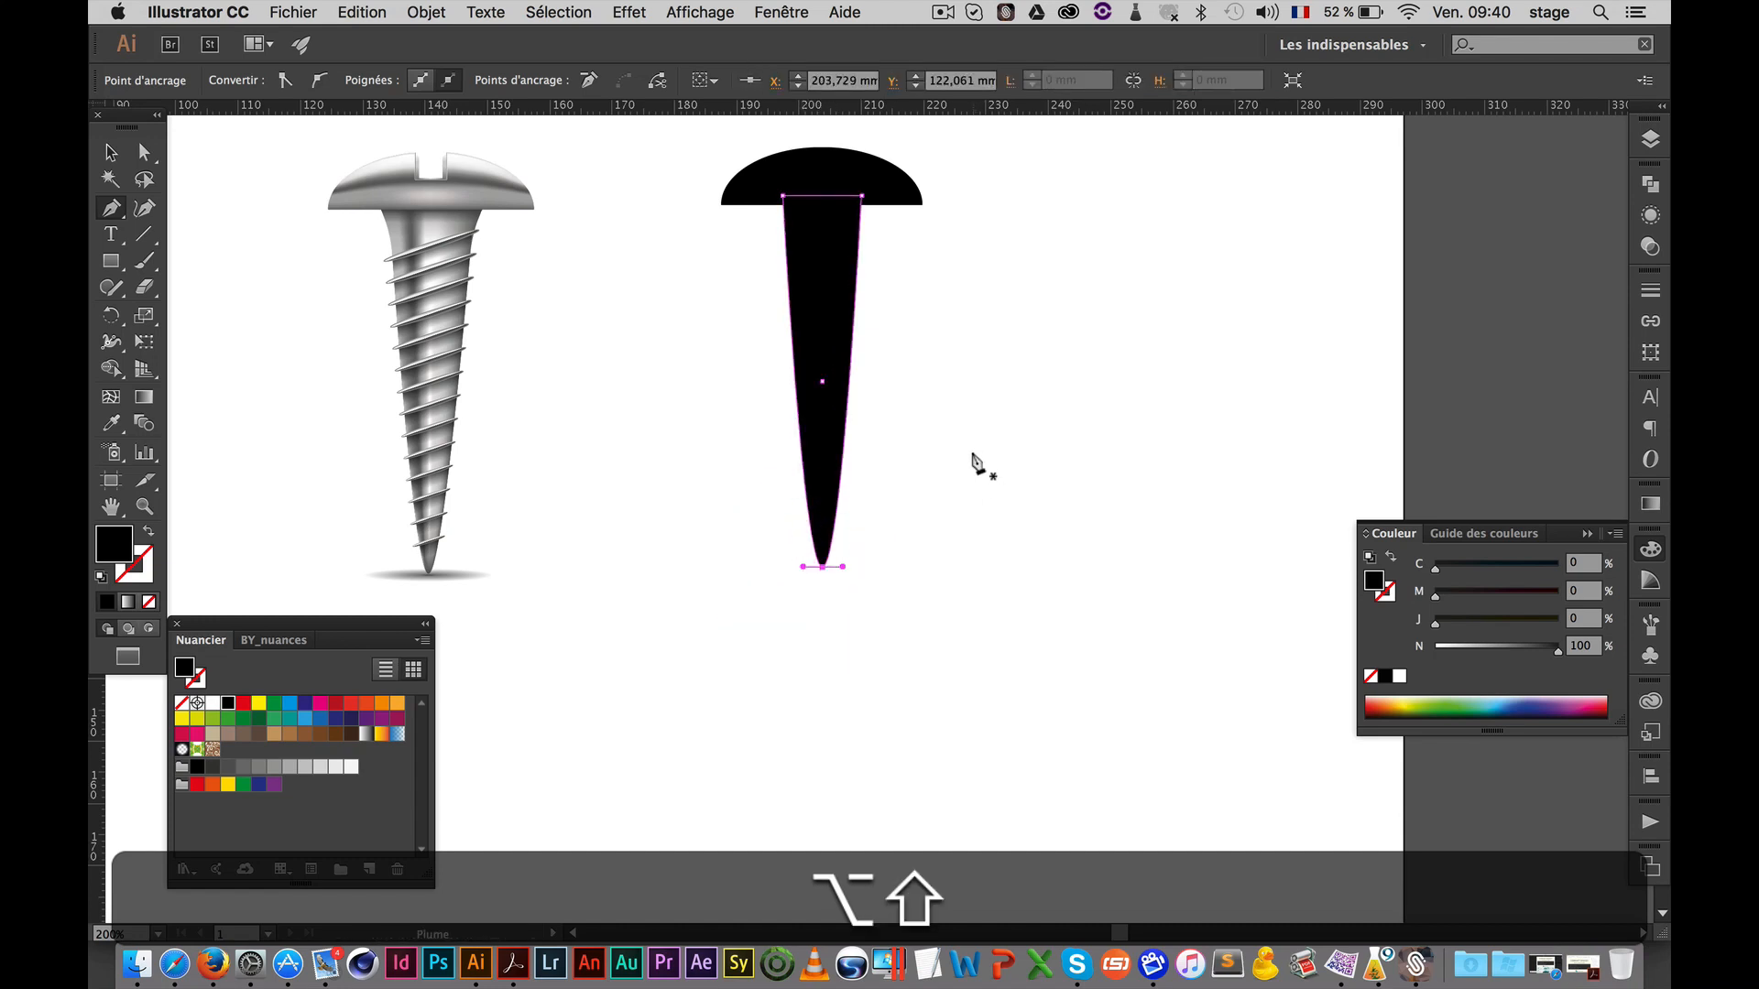
Turn on the smart guides (Repères commentés) for aligning points on the shank
key("space")
left_click_drag(853, 519, 797, 516)
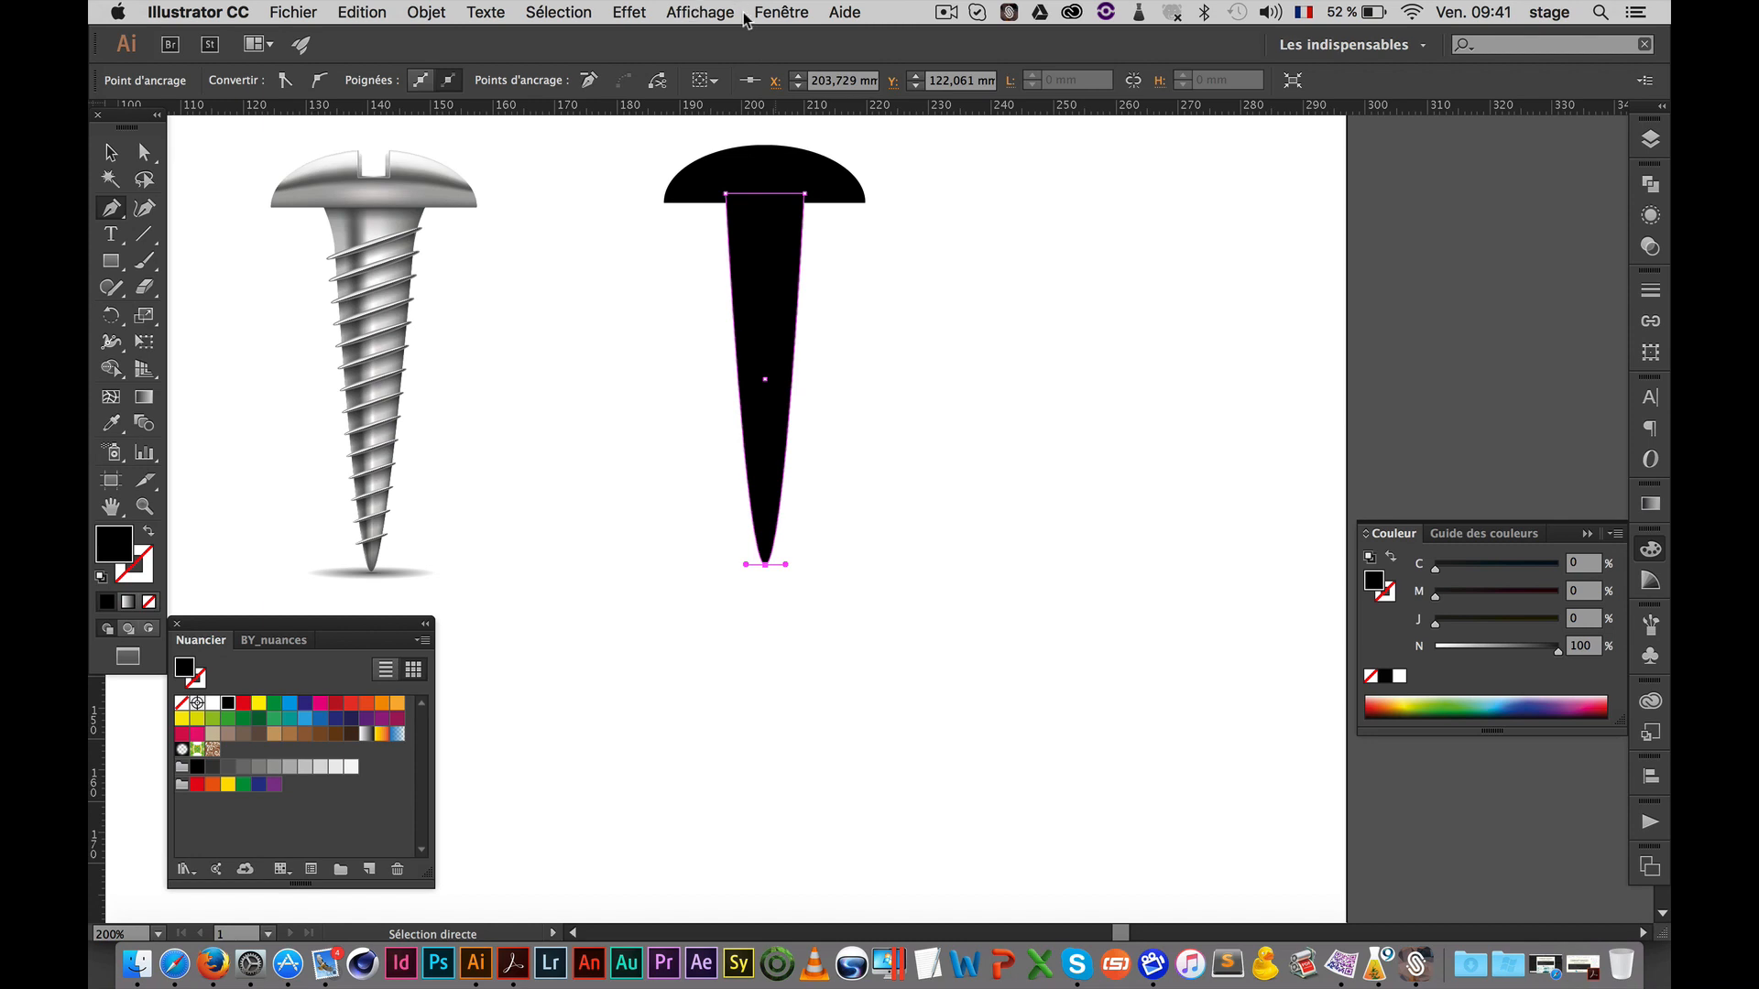
left_click(700, 12)
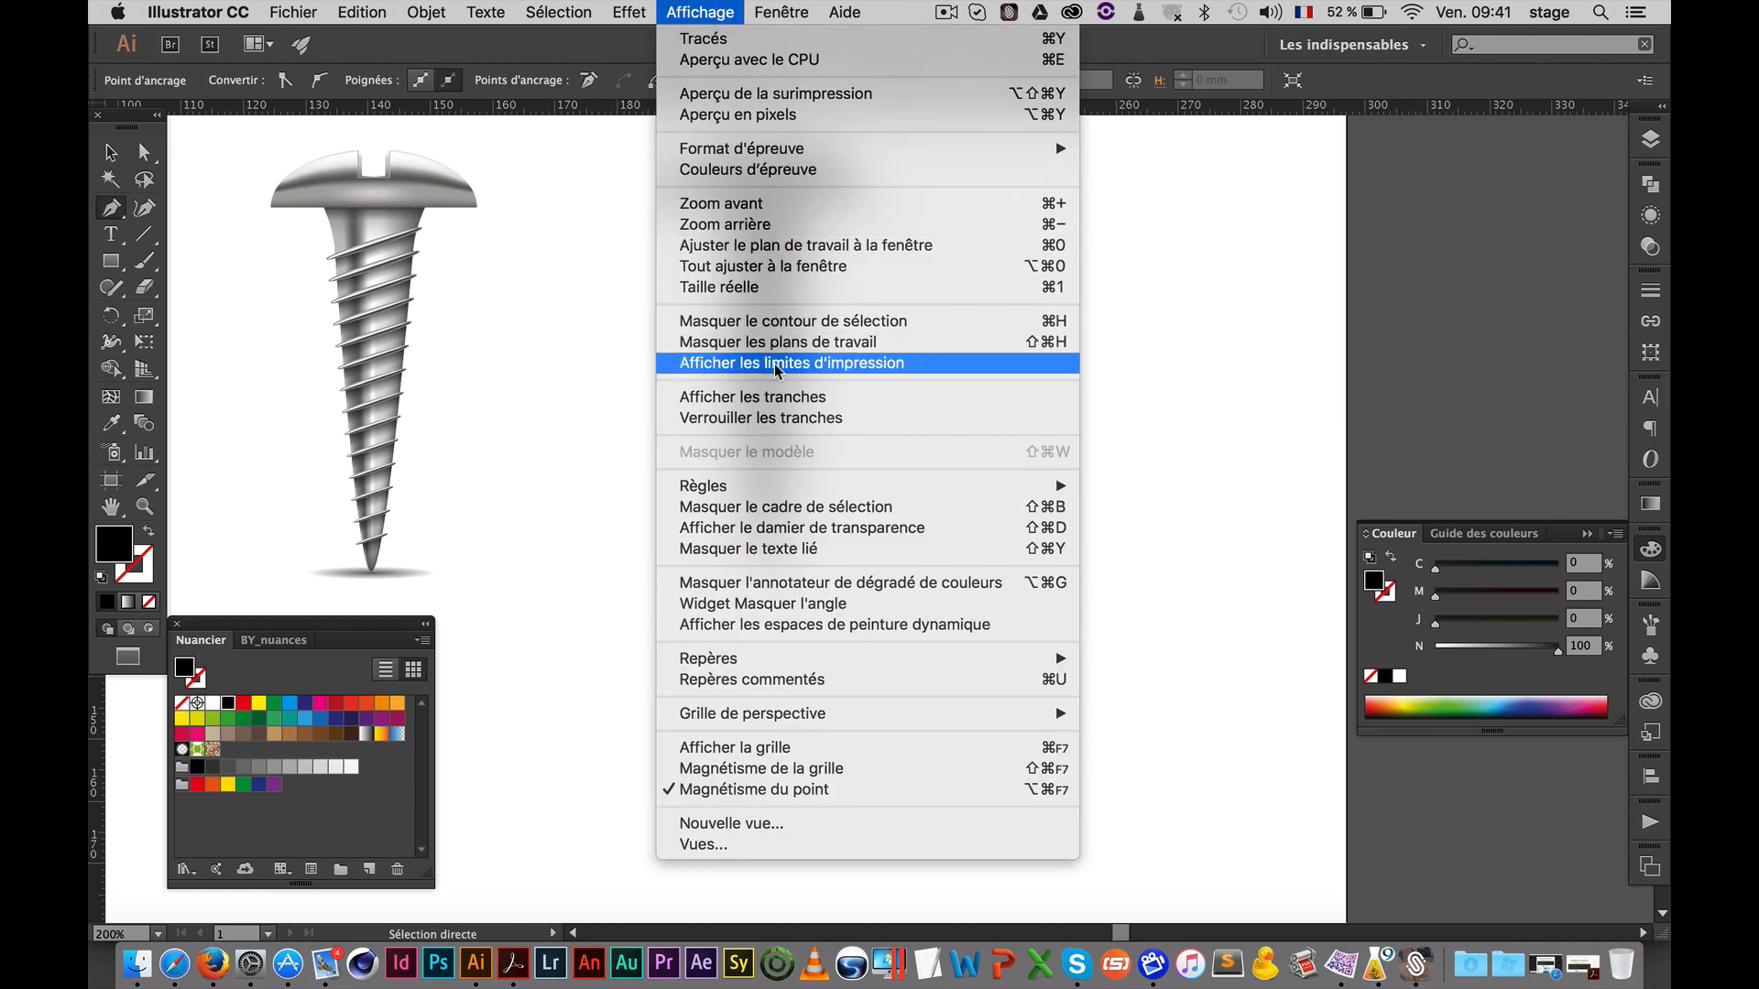
left_click(934, 674)
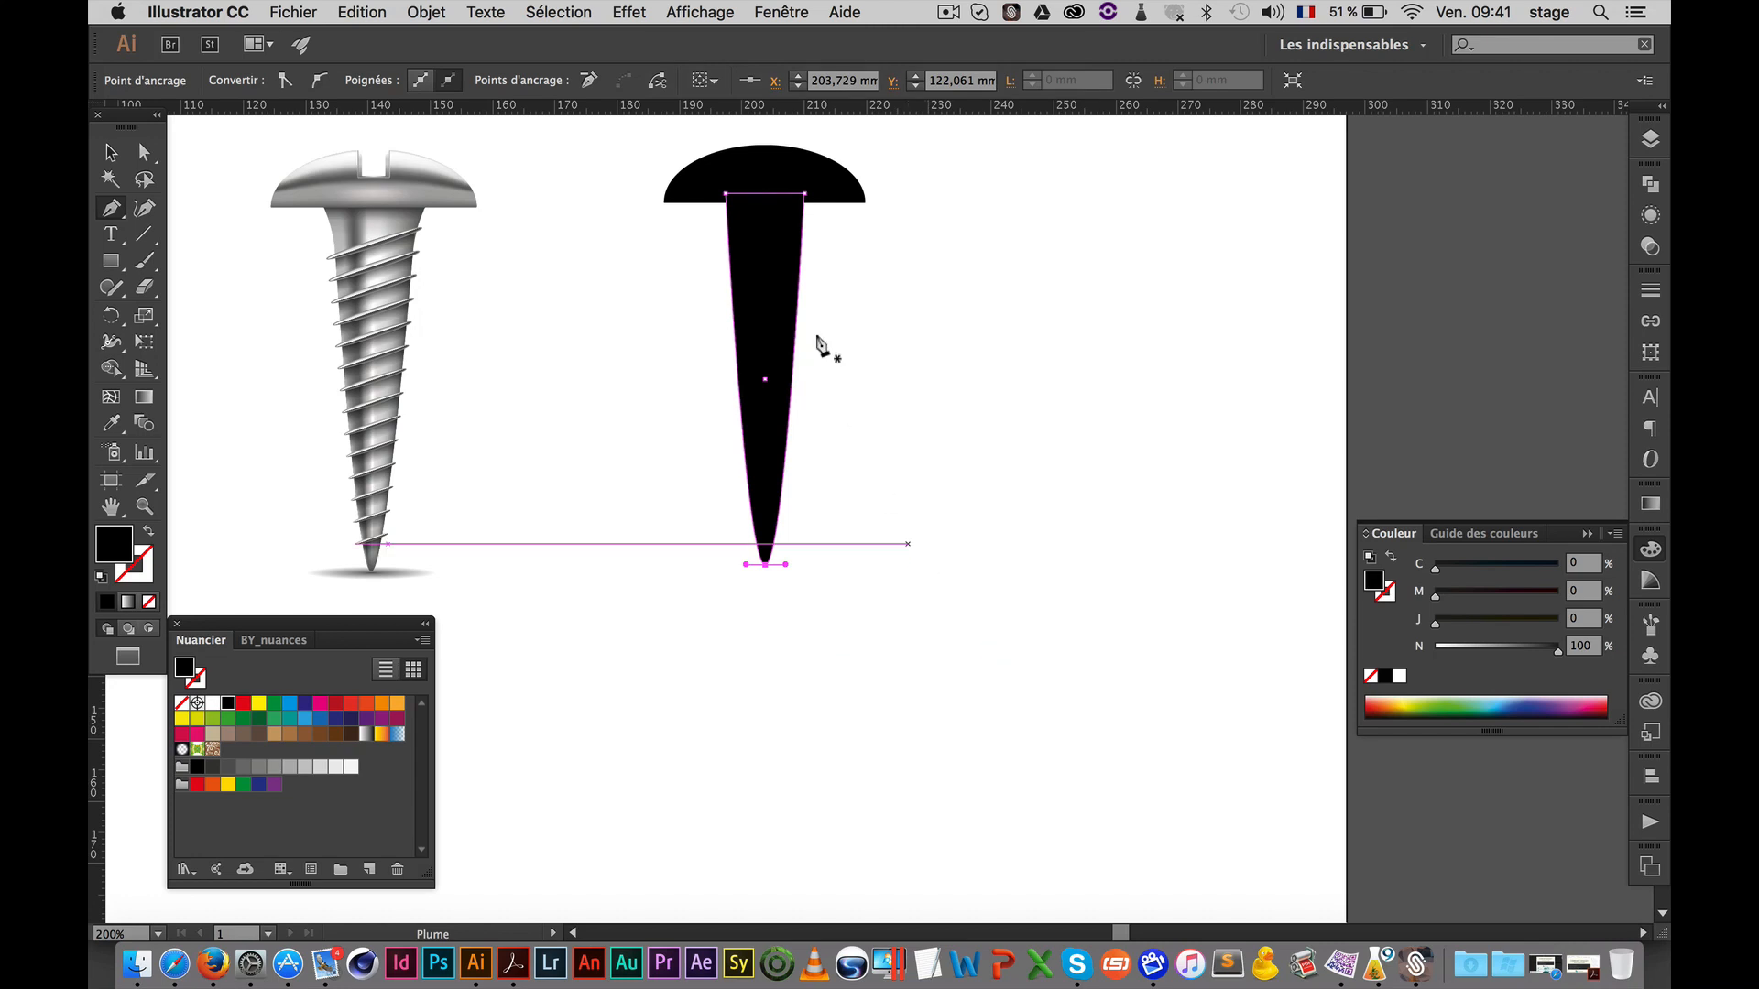
Add an anchor point on each side of the shank just below the head, and scale its two top anchors outward into a flared neck
left_click(729, 226)
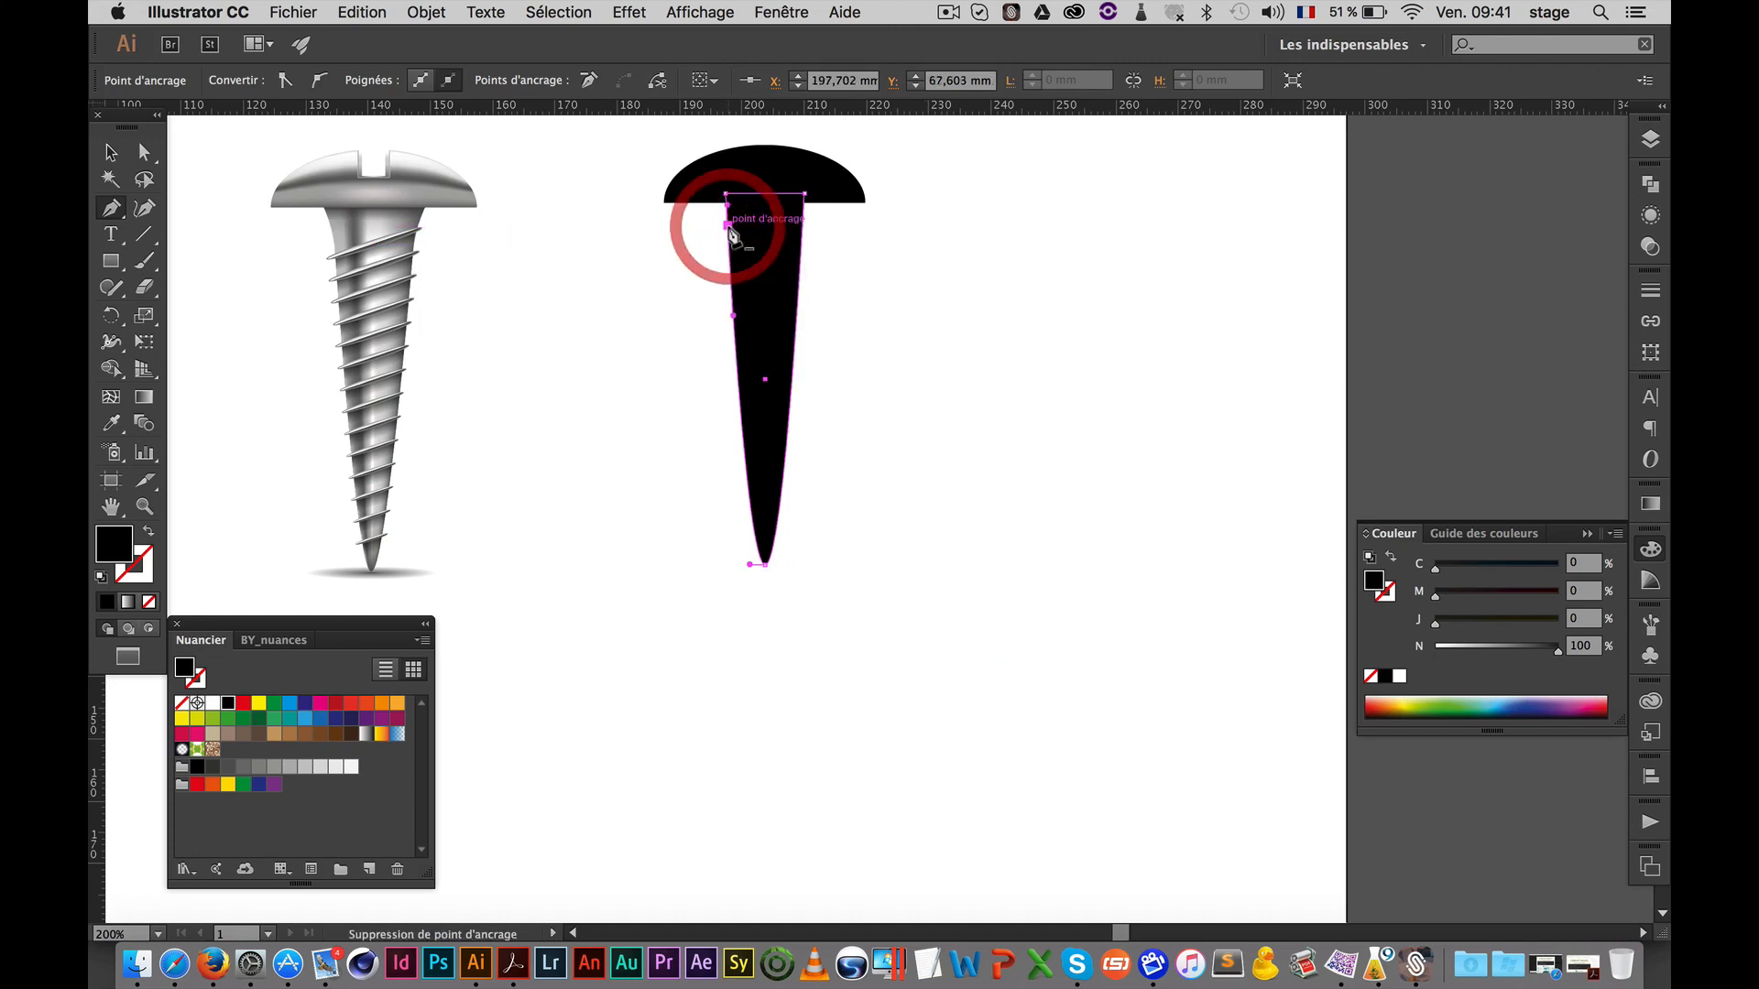
left_click(801, 231)
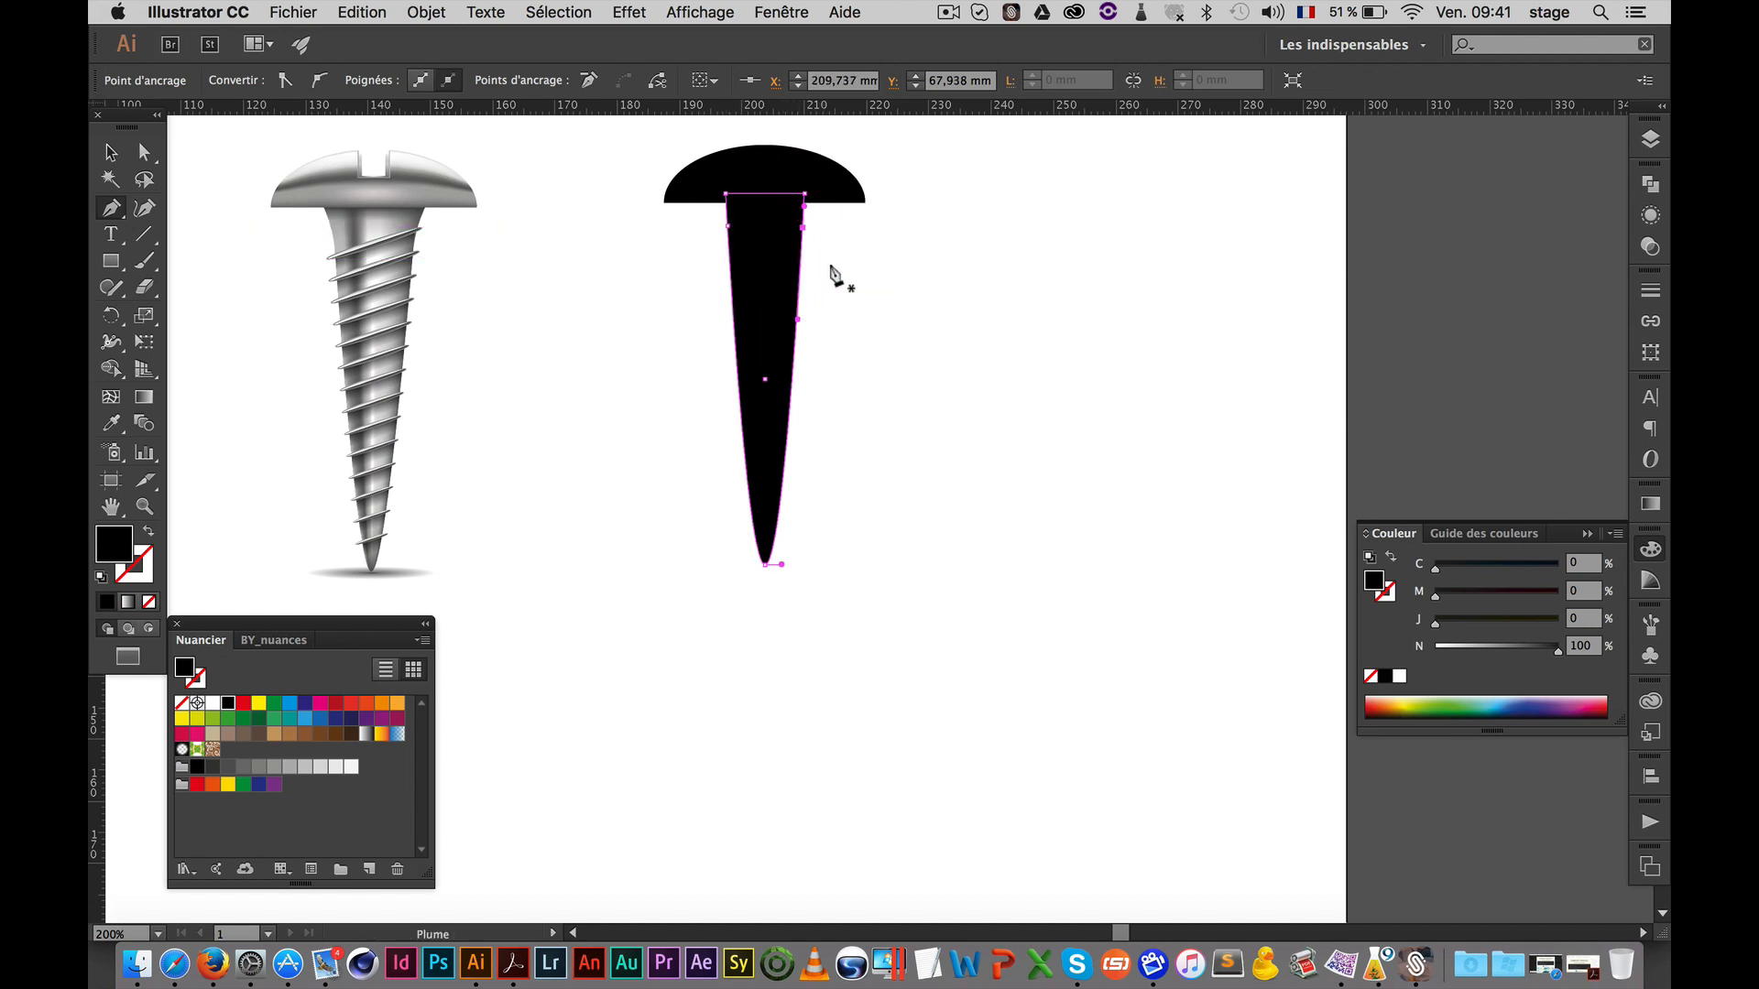
left_click(724, 192, "super")
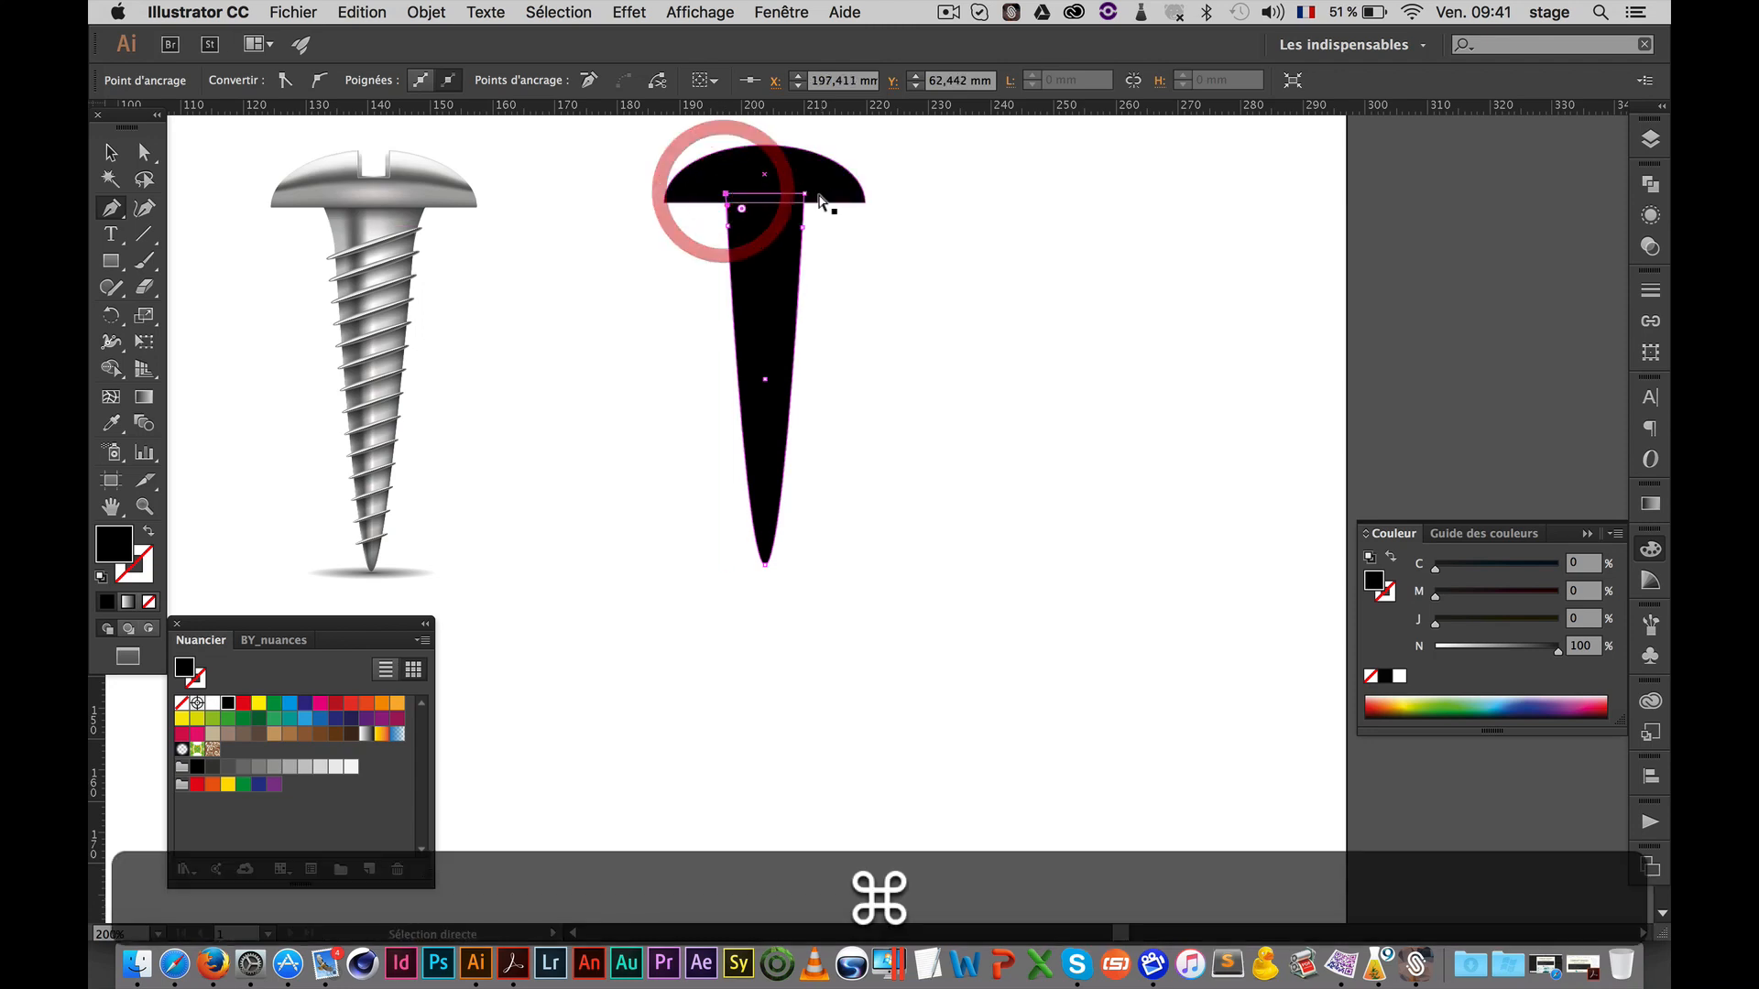
left_click(805, 194, "shift+super")
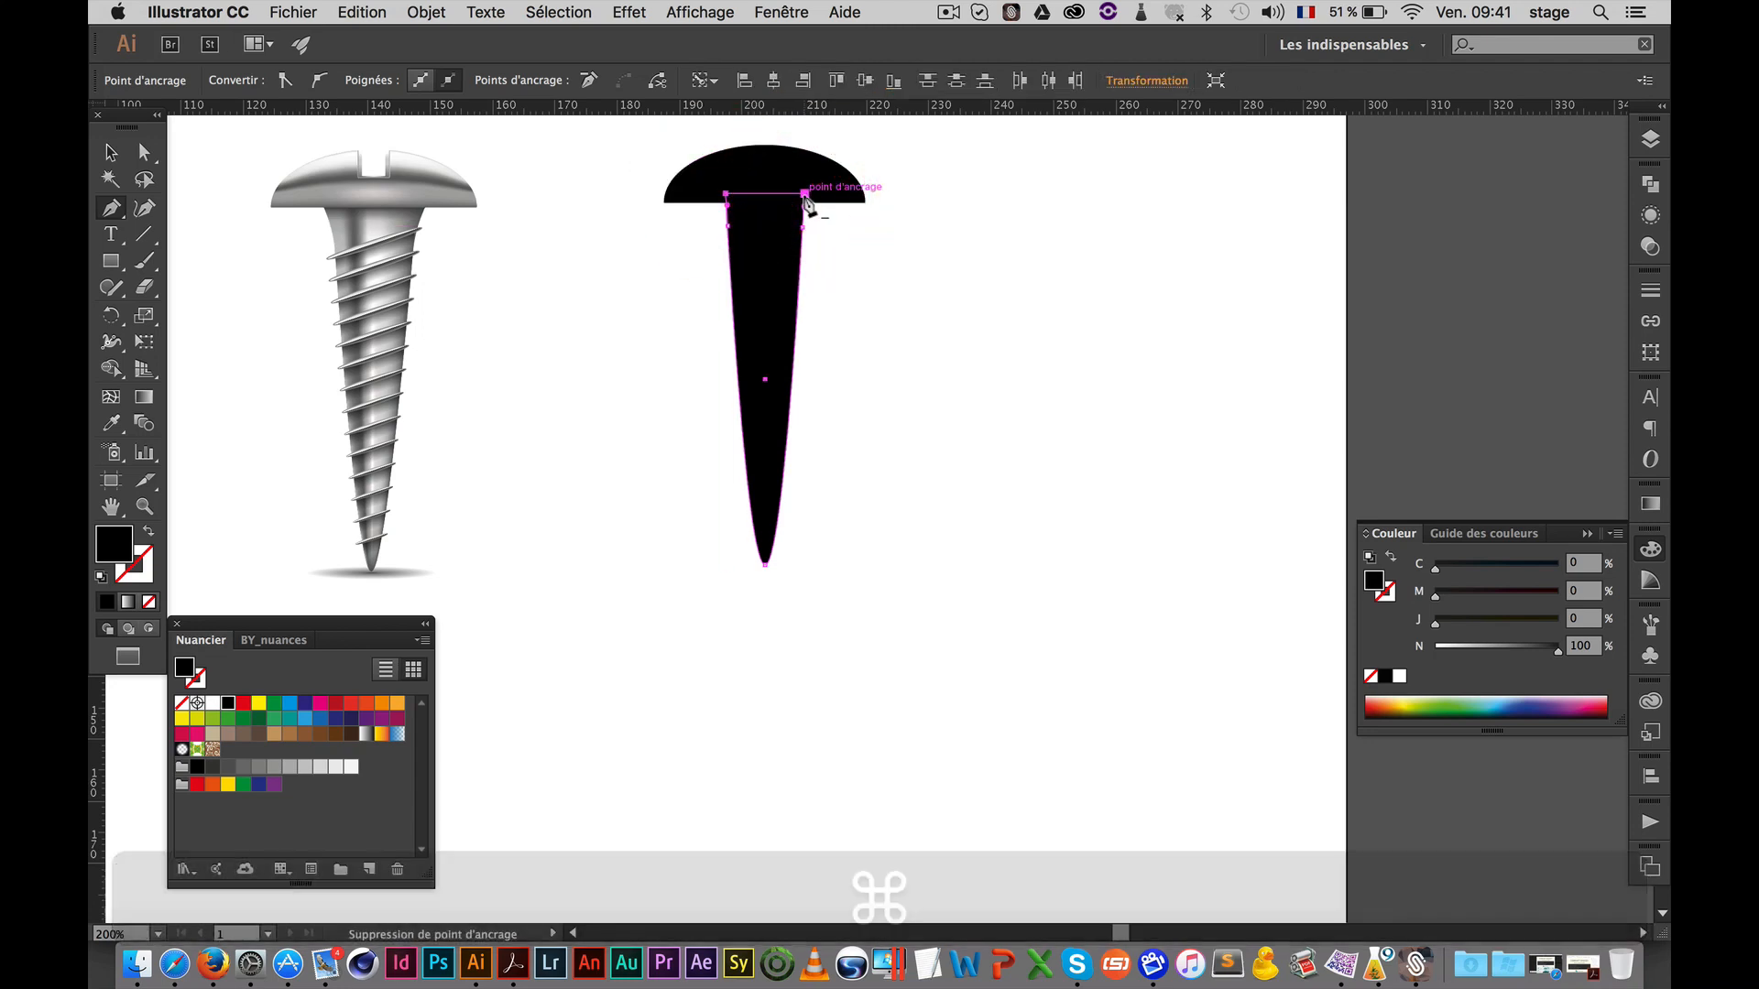
key("s")
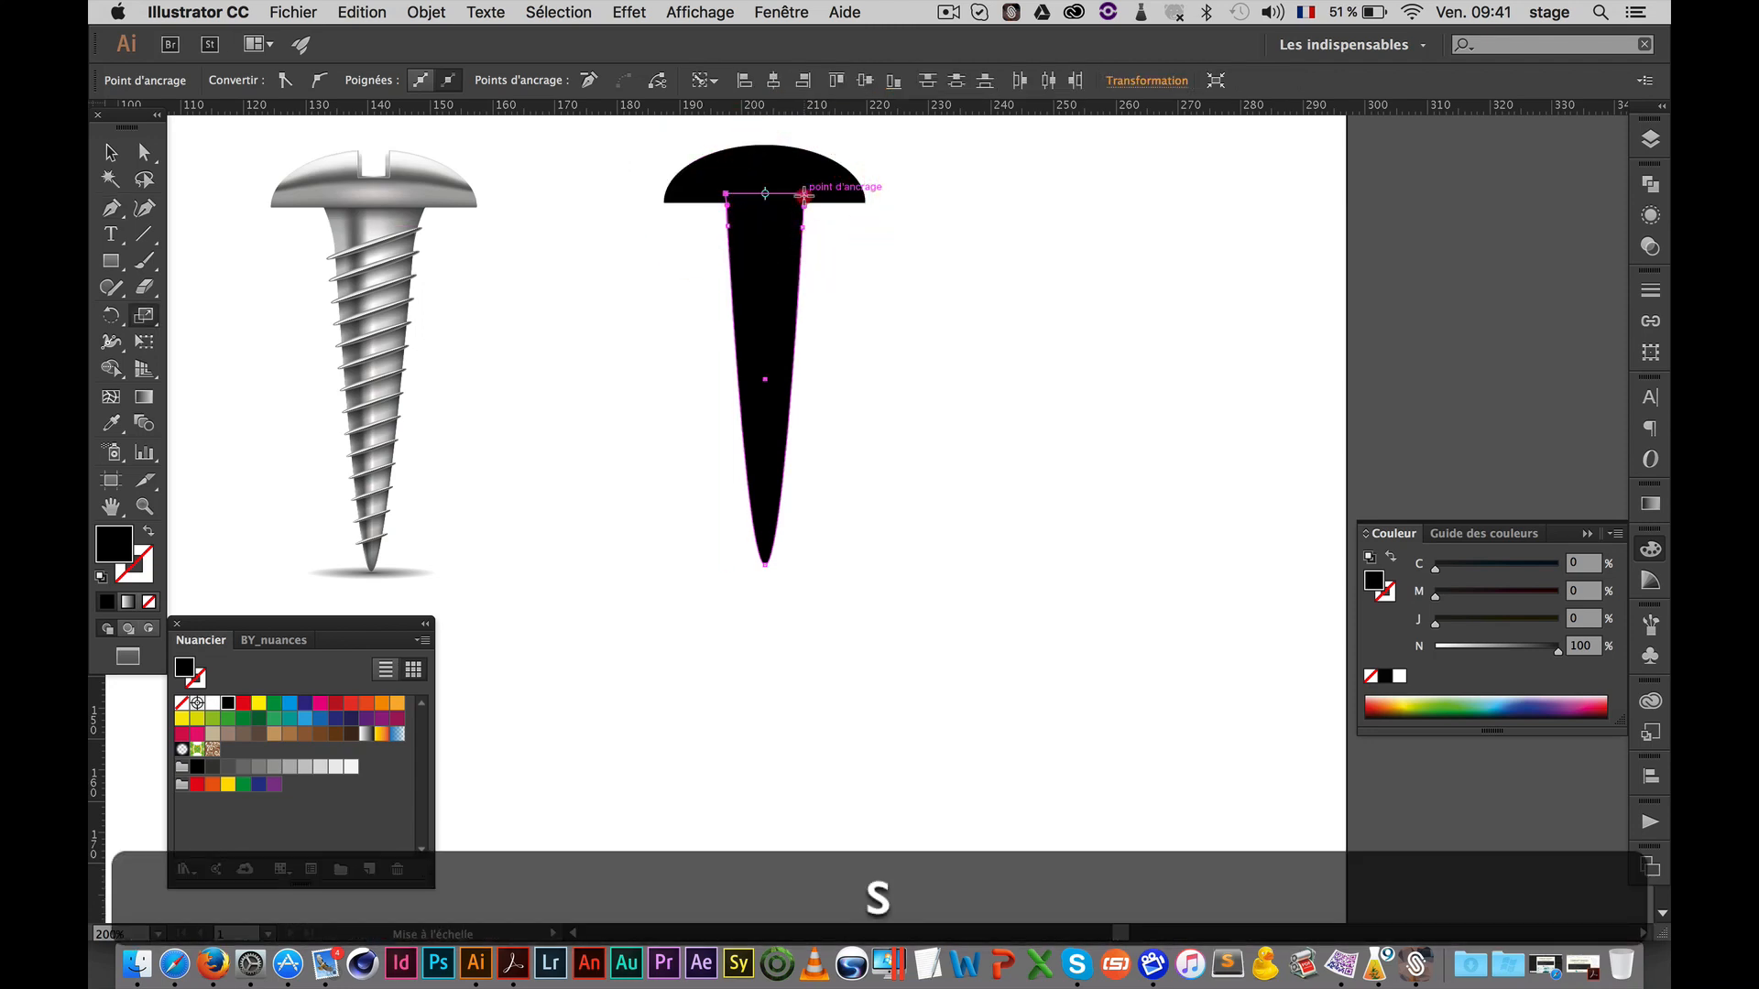
left_click_drag(804, 195, 825, 187)
left_click(837, 353, "shift+super")
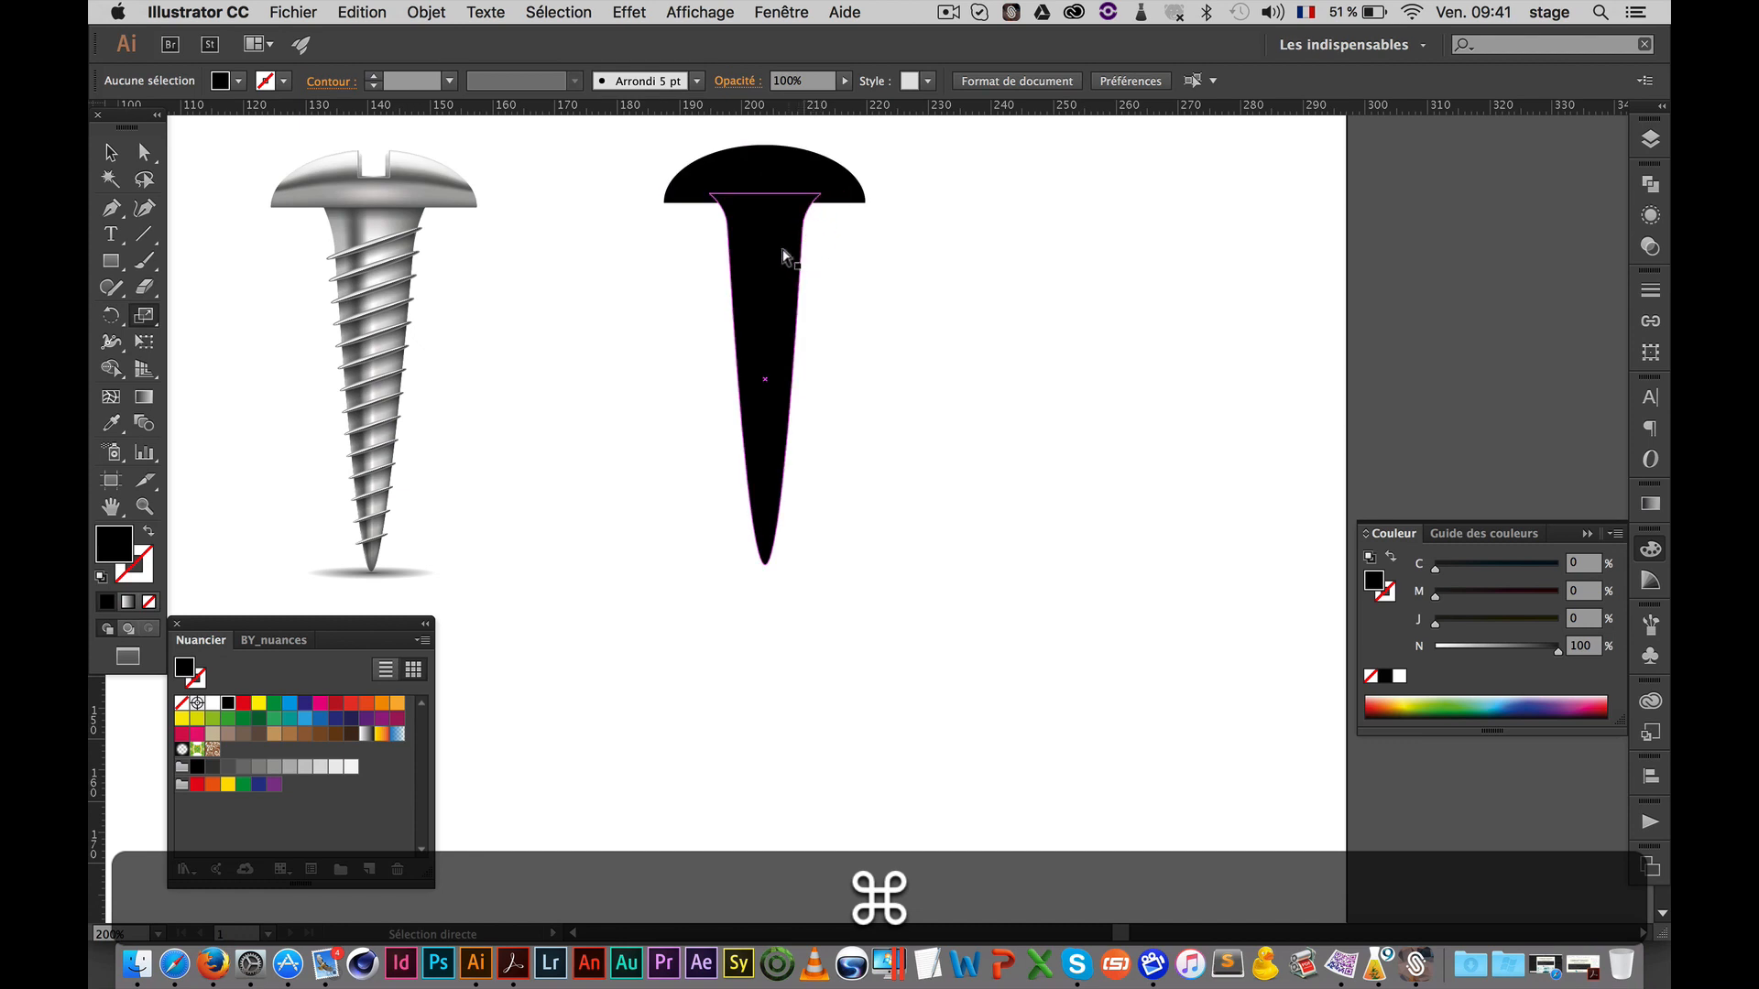
left_click(888, 294, "super")
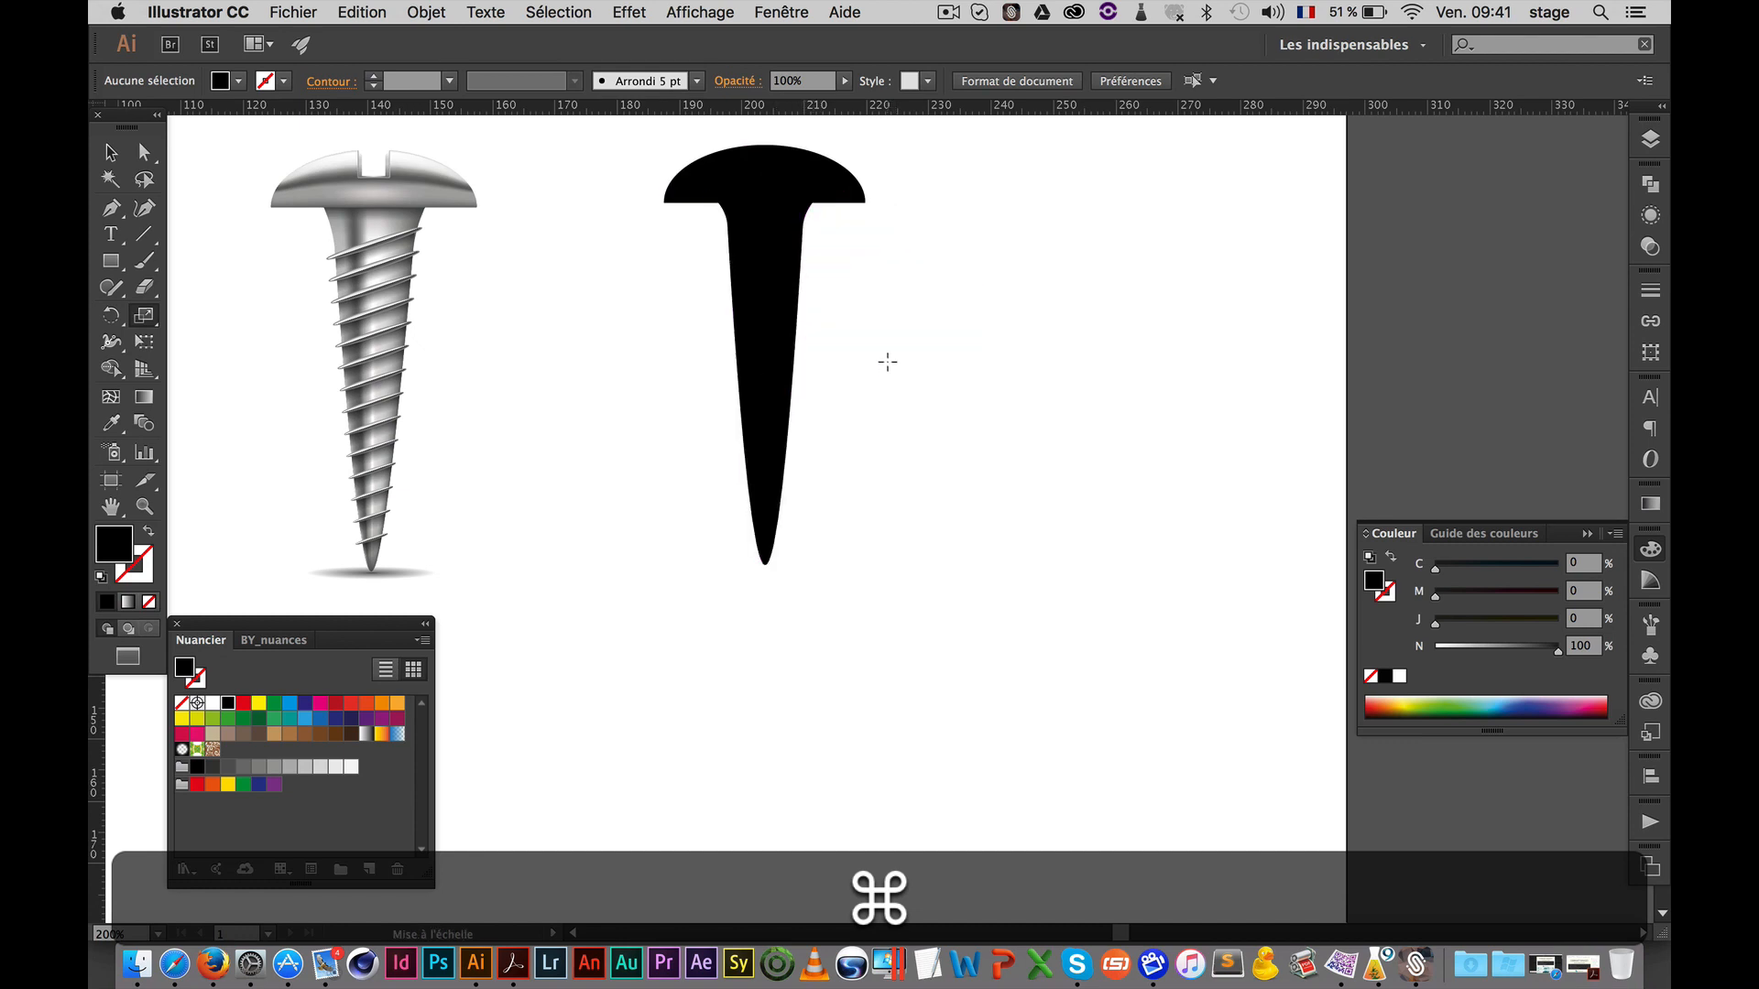
Align the black head and shank on their horizontal centres
key("v")
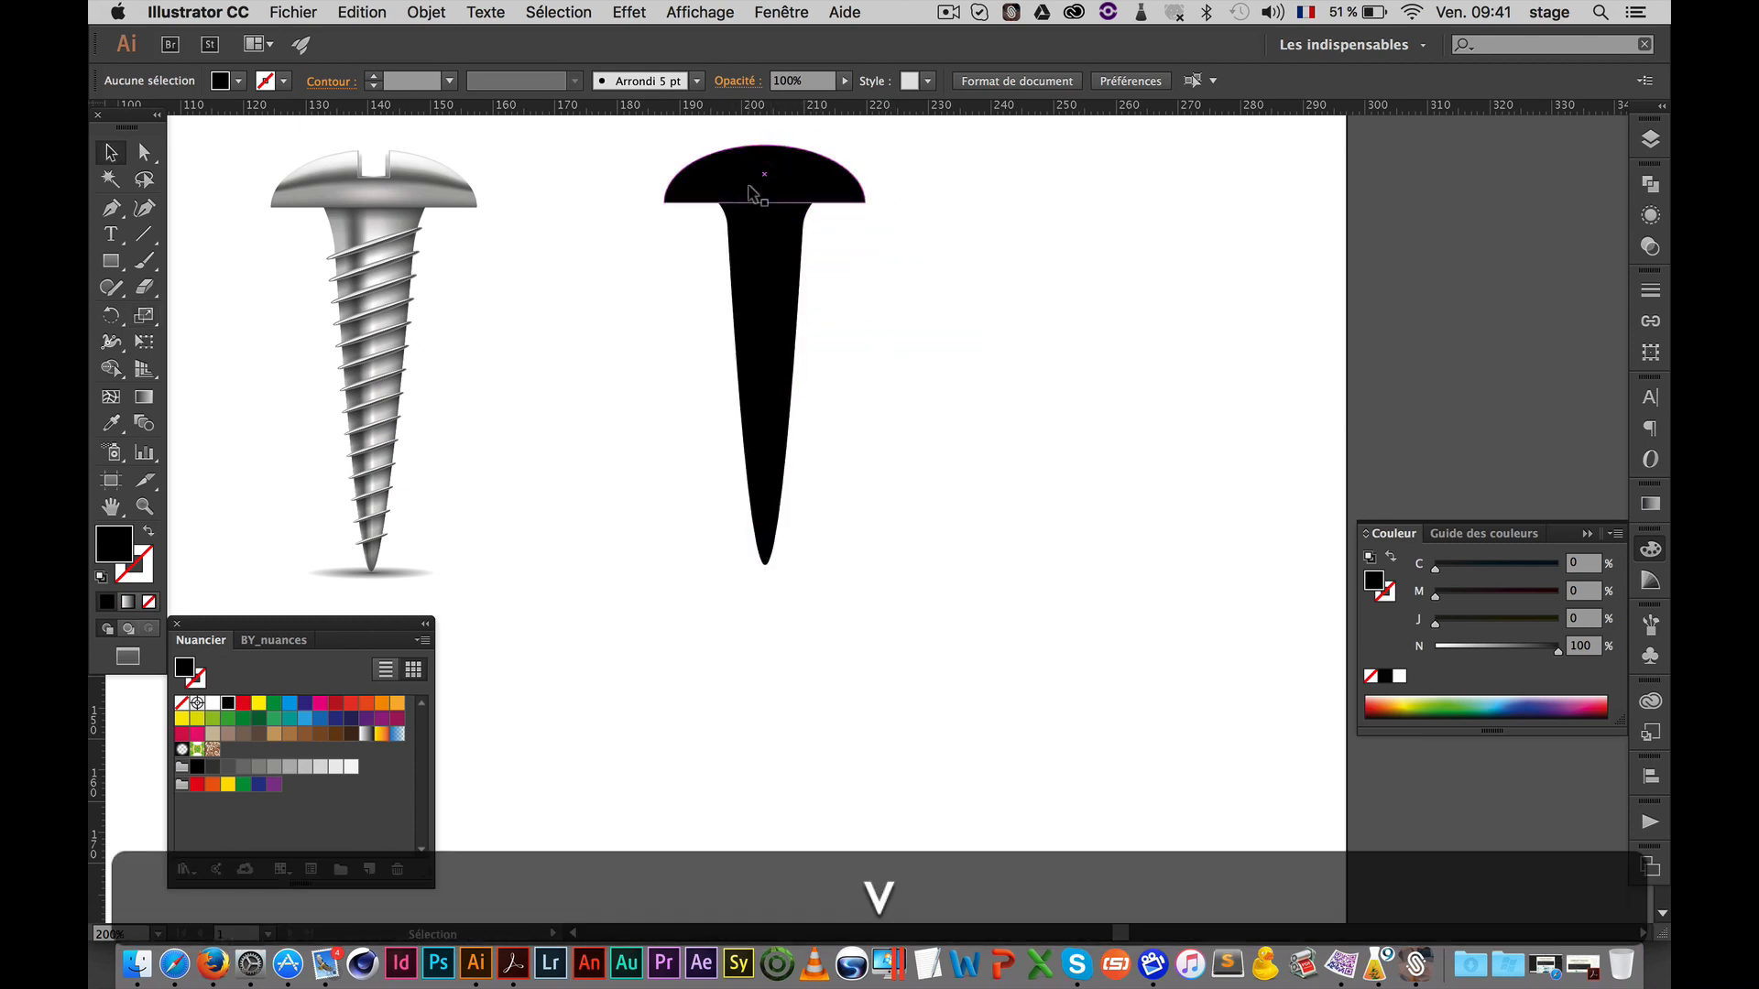
left_click_drag(626, 145, 895, 328)
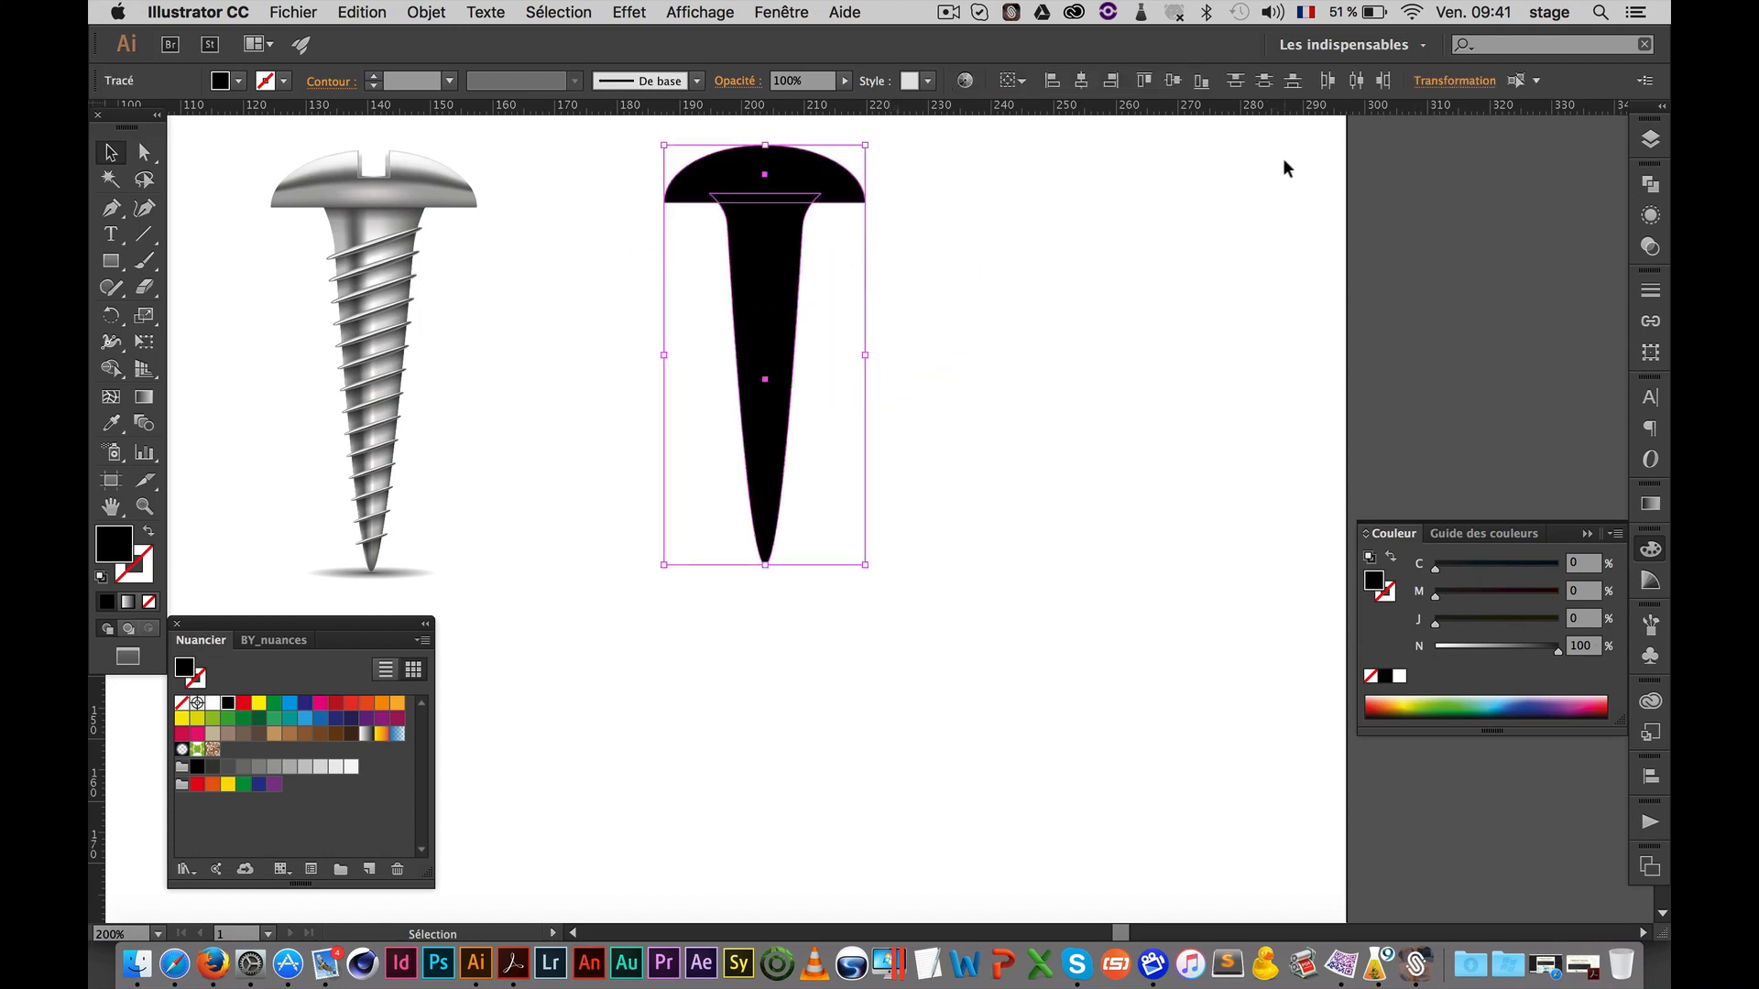
left_click(1650, 776)
left_click(1425, 786)
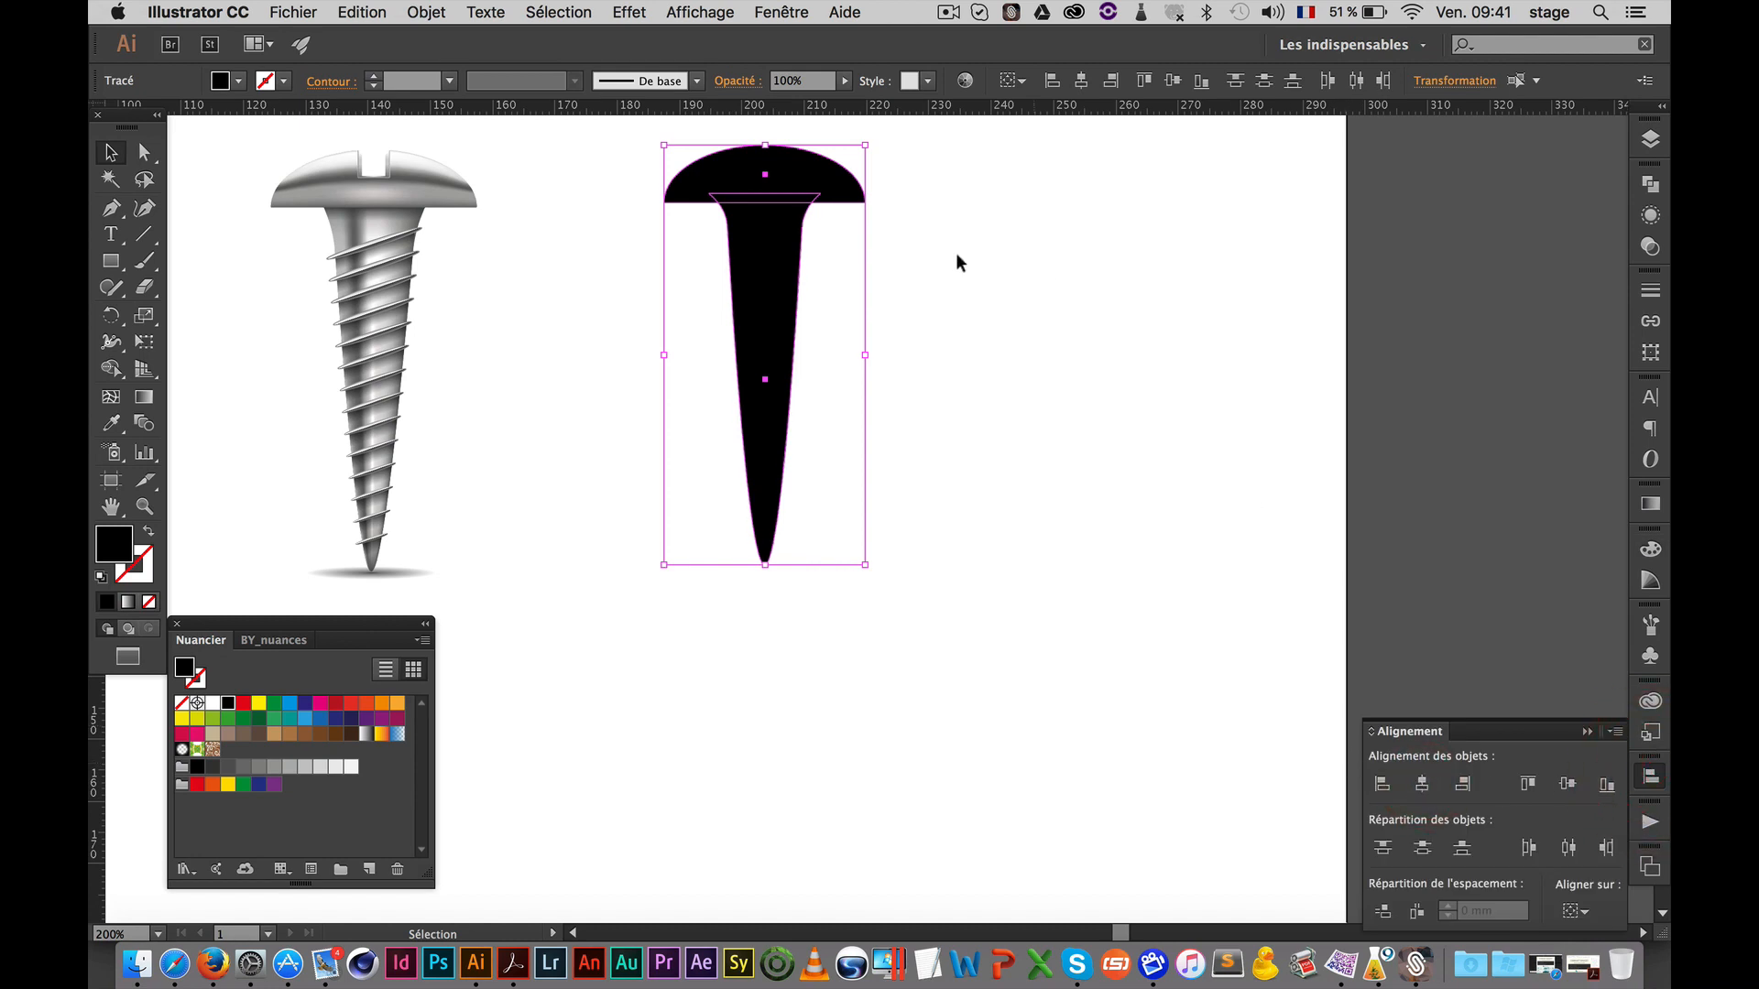
left_click(903, 260)
Fill both the head and the shank with the light grey swatch
key("space")
left_click_drag(850, 382, 937, 439)
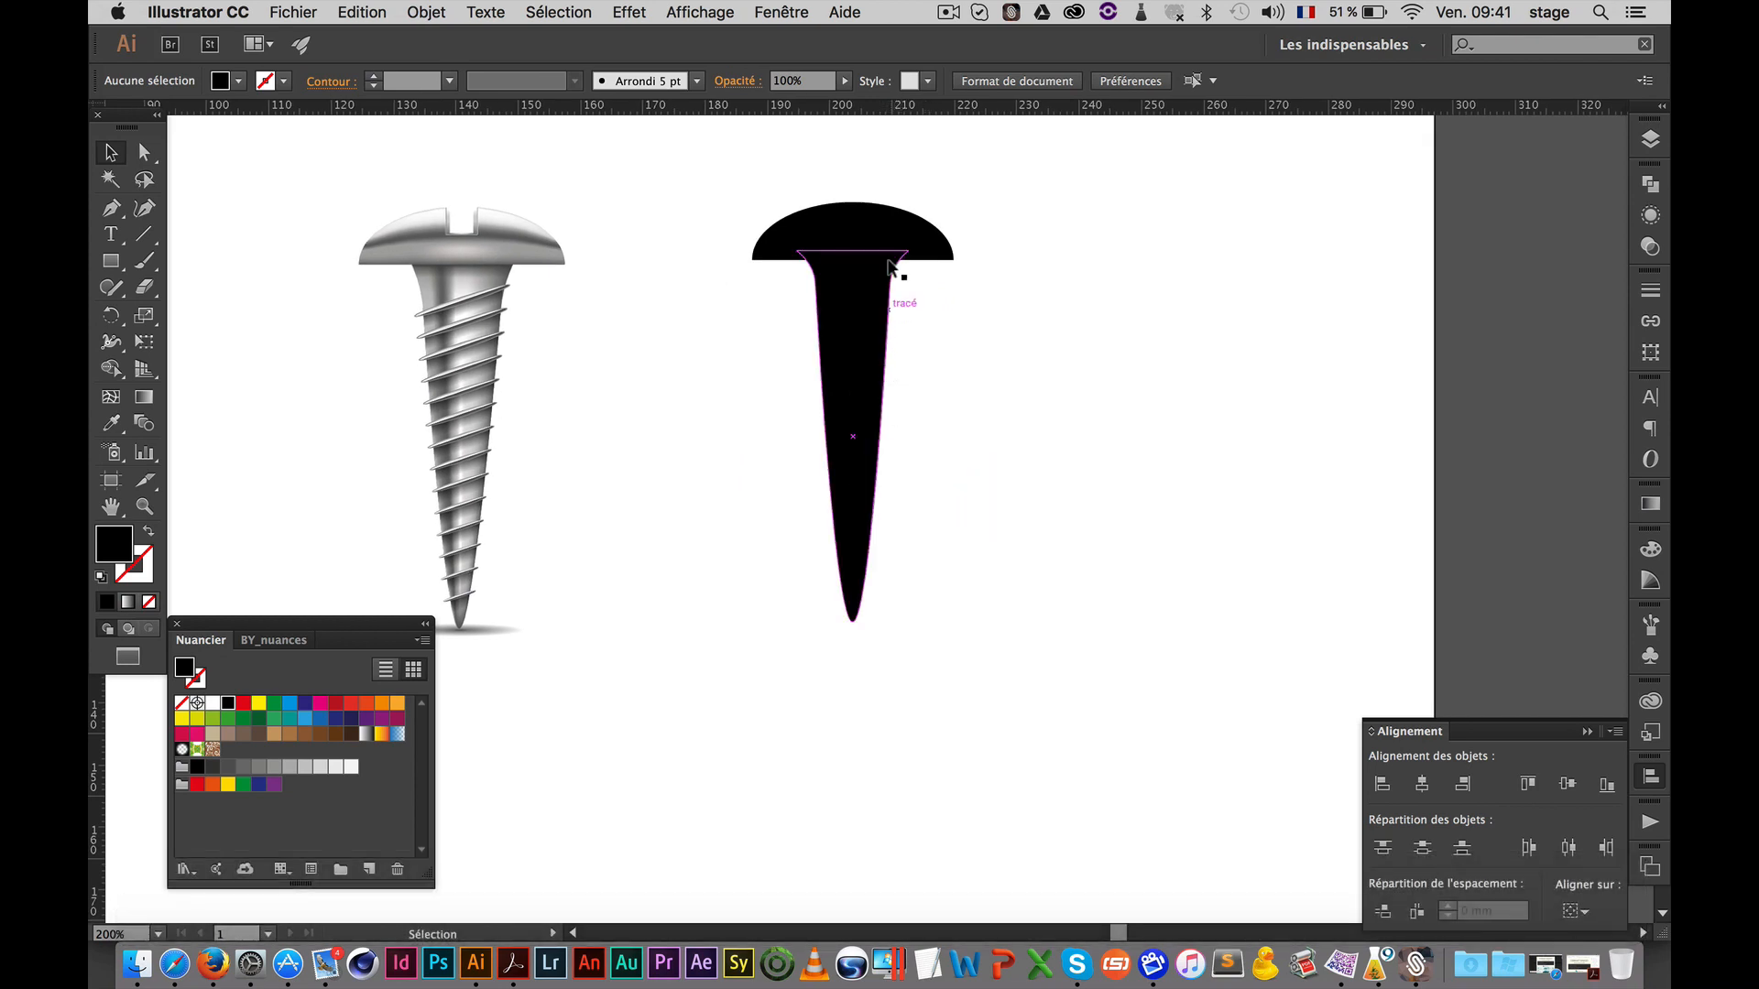
left_click_drag(729, 174, 971, 362)
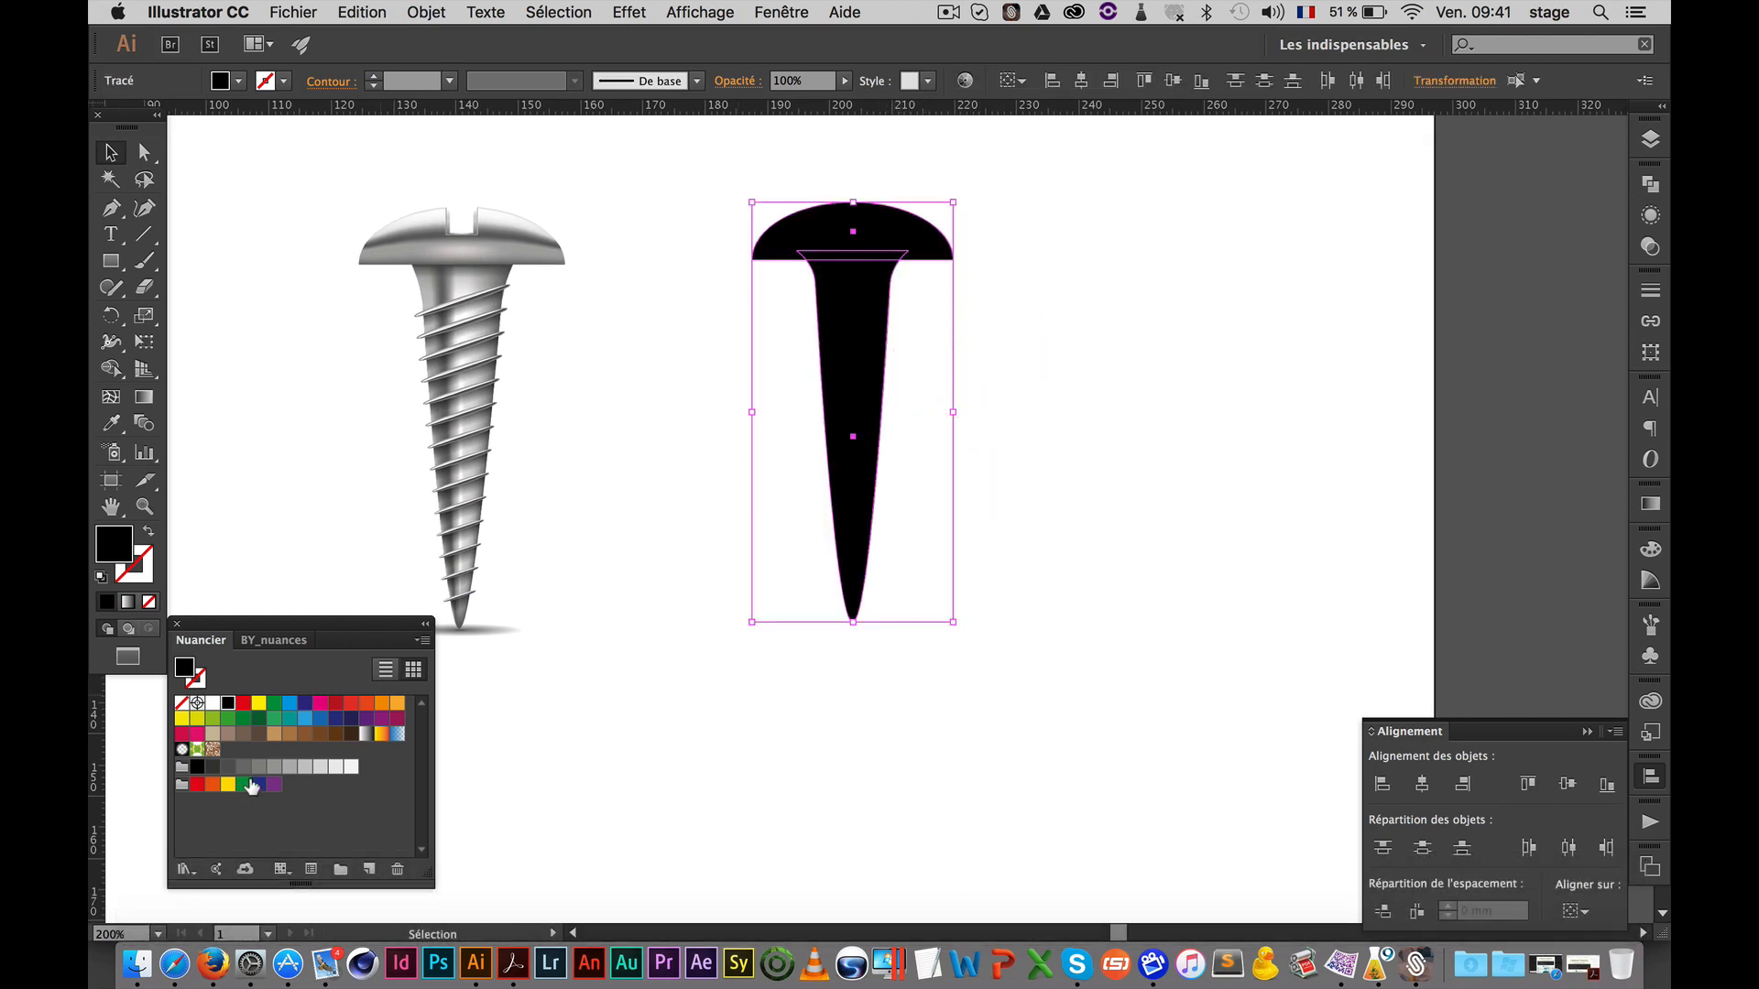
left_click(305, 777)
left_click(1191, 361)
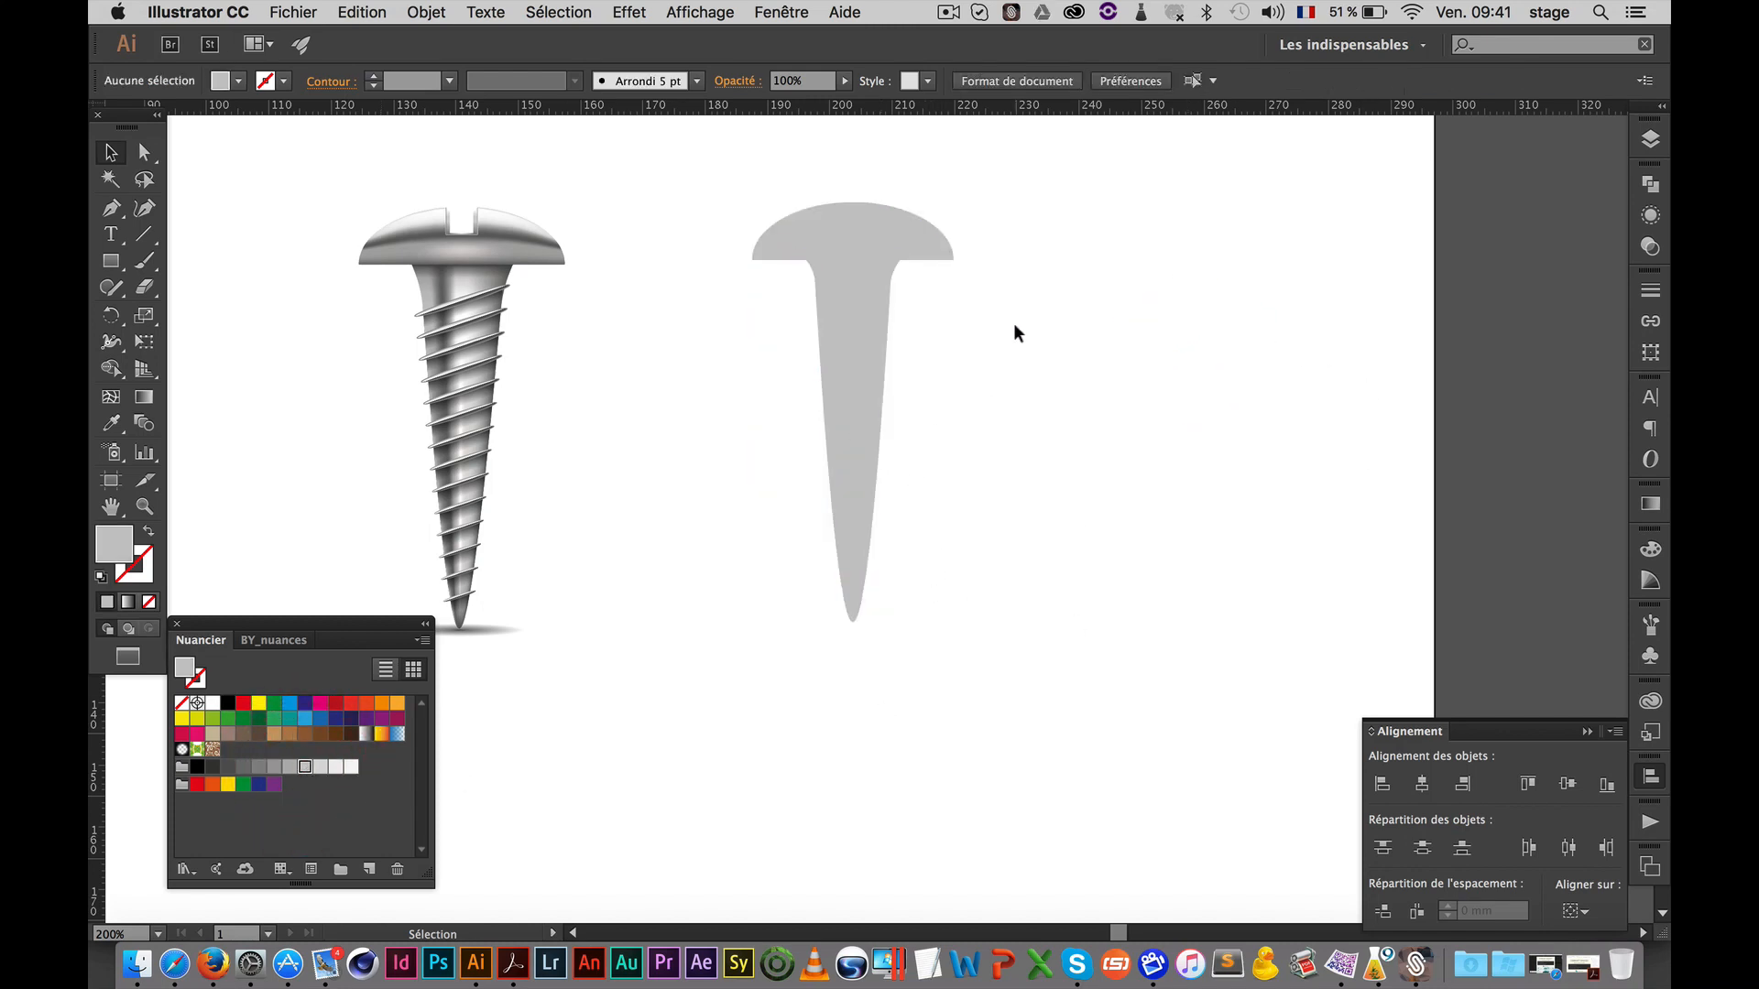
Draw a flat ellipse about 28 mm wide and 2.6 mm high, centred on the shank's tip anchor
key("space")
left_click_drag(976, 341, 1011, 325)
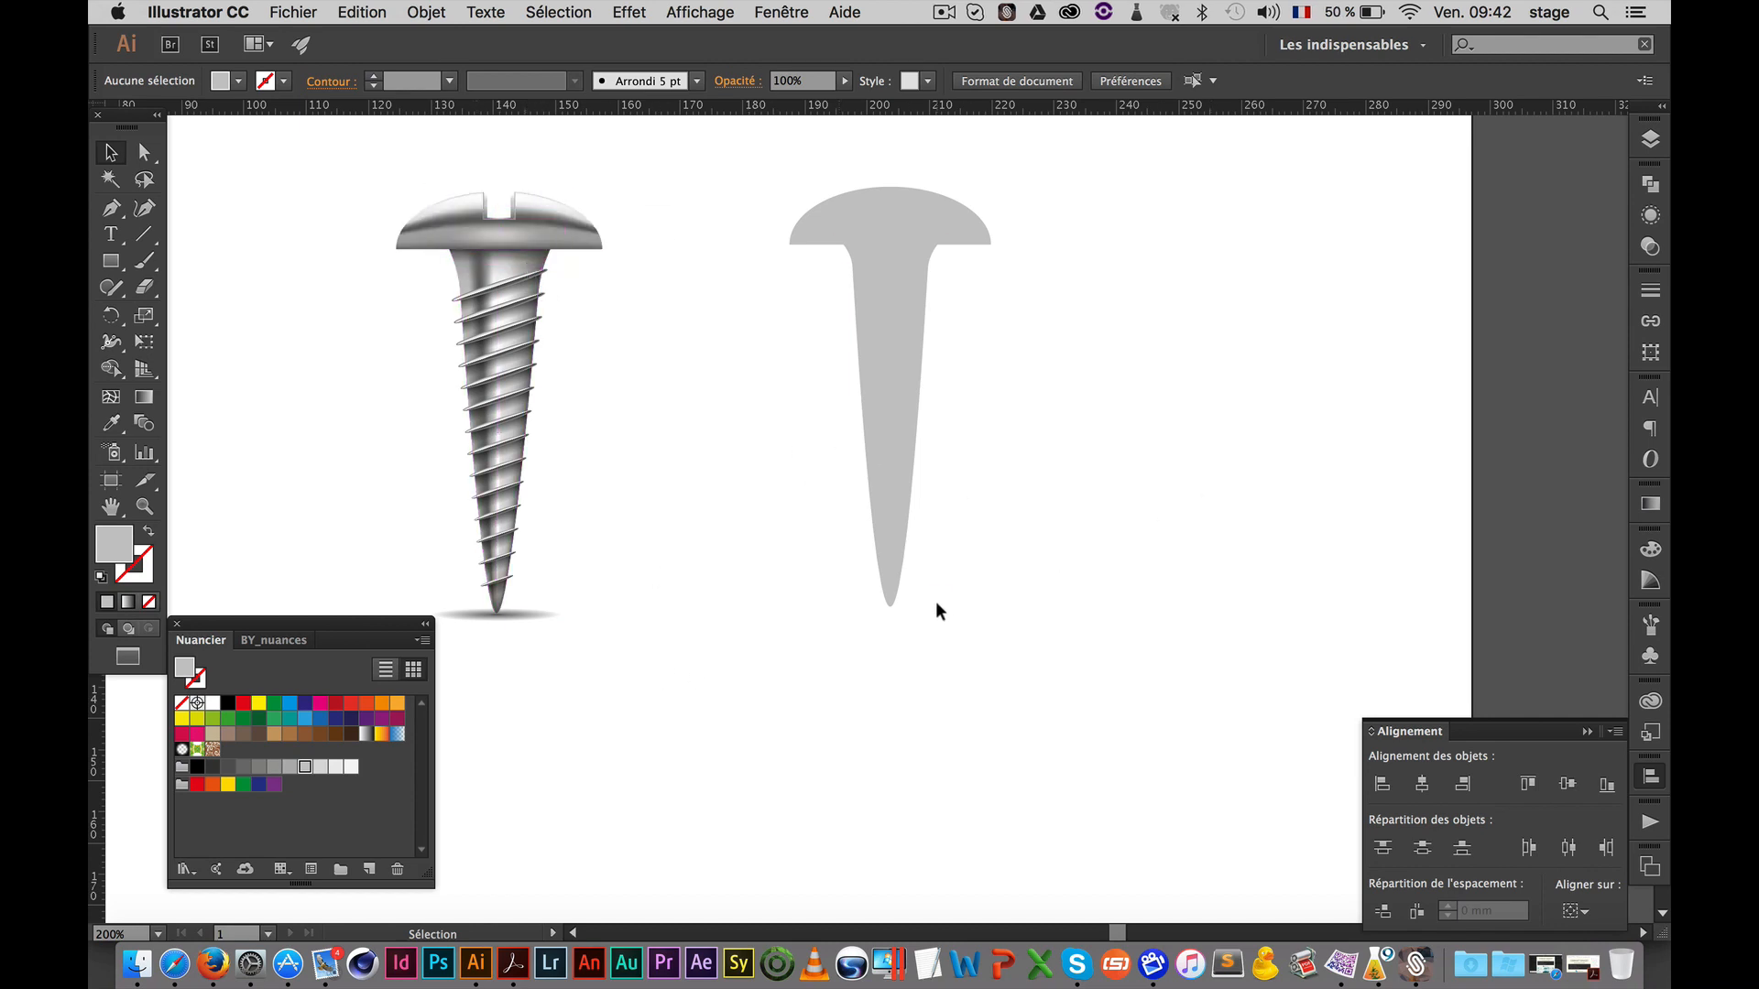
left_click(106, 265)
left_click_drag(106, 269, 198, 318)
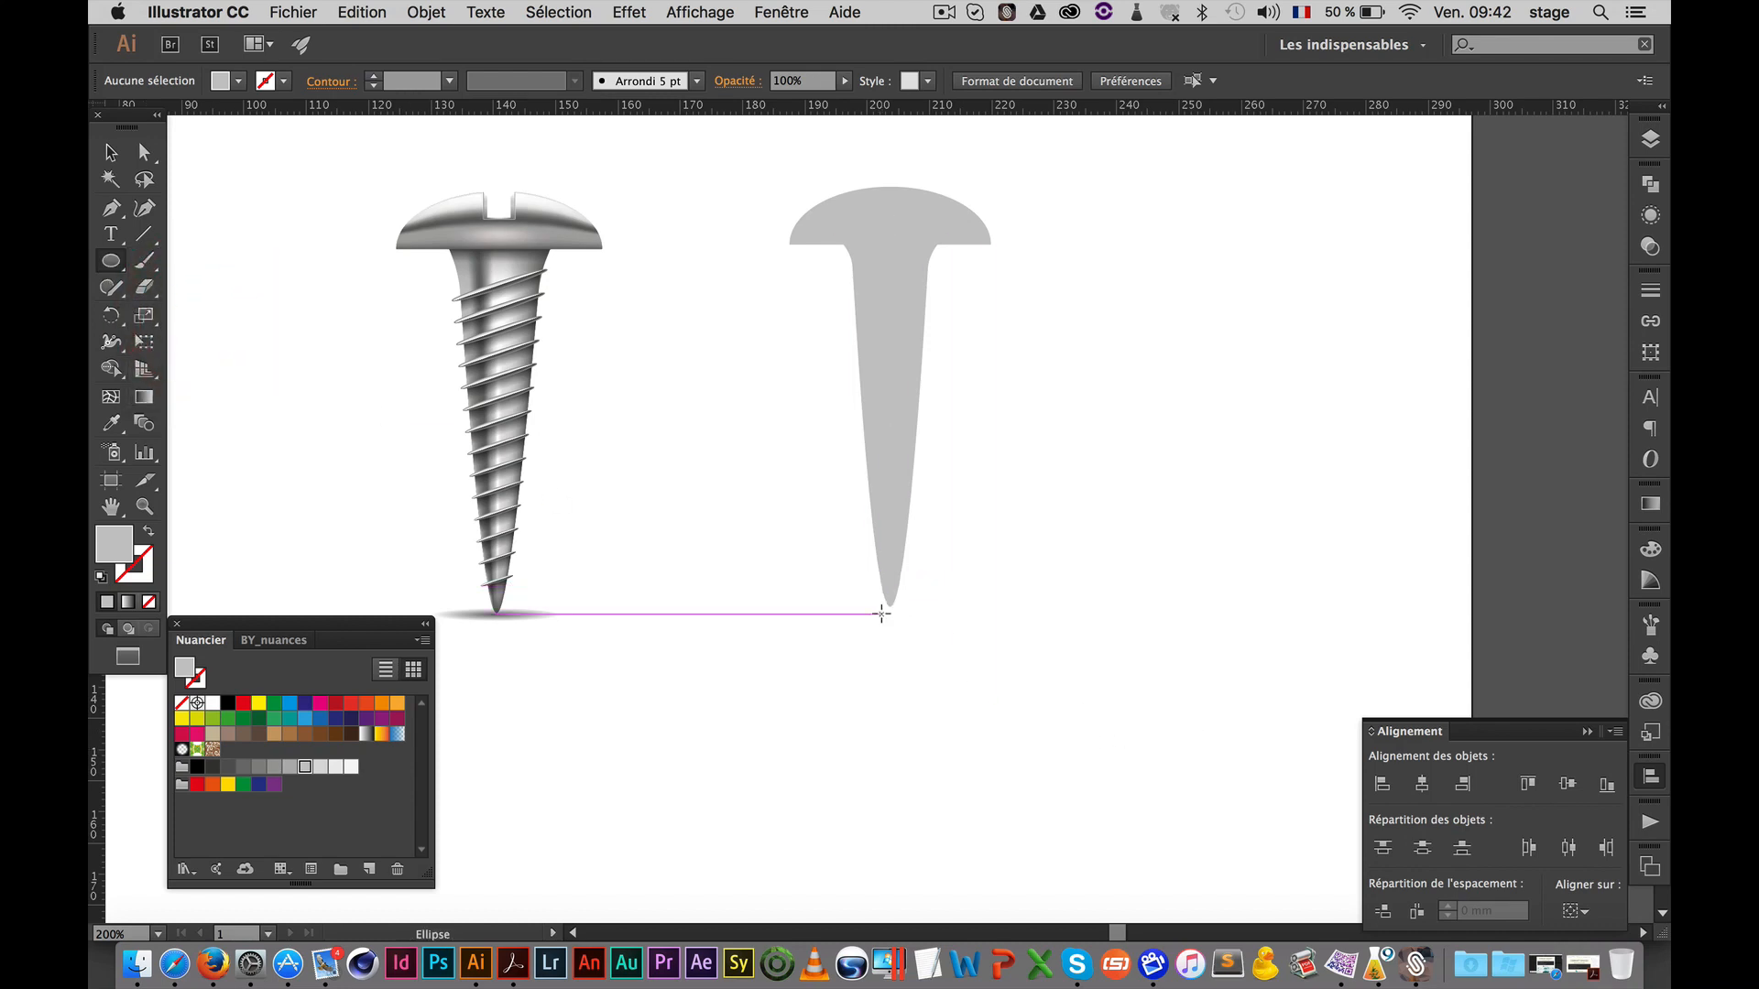
left_click_drag(833, 607, 990, 614)
key("BackSpace")
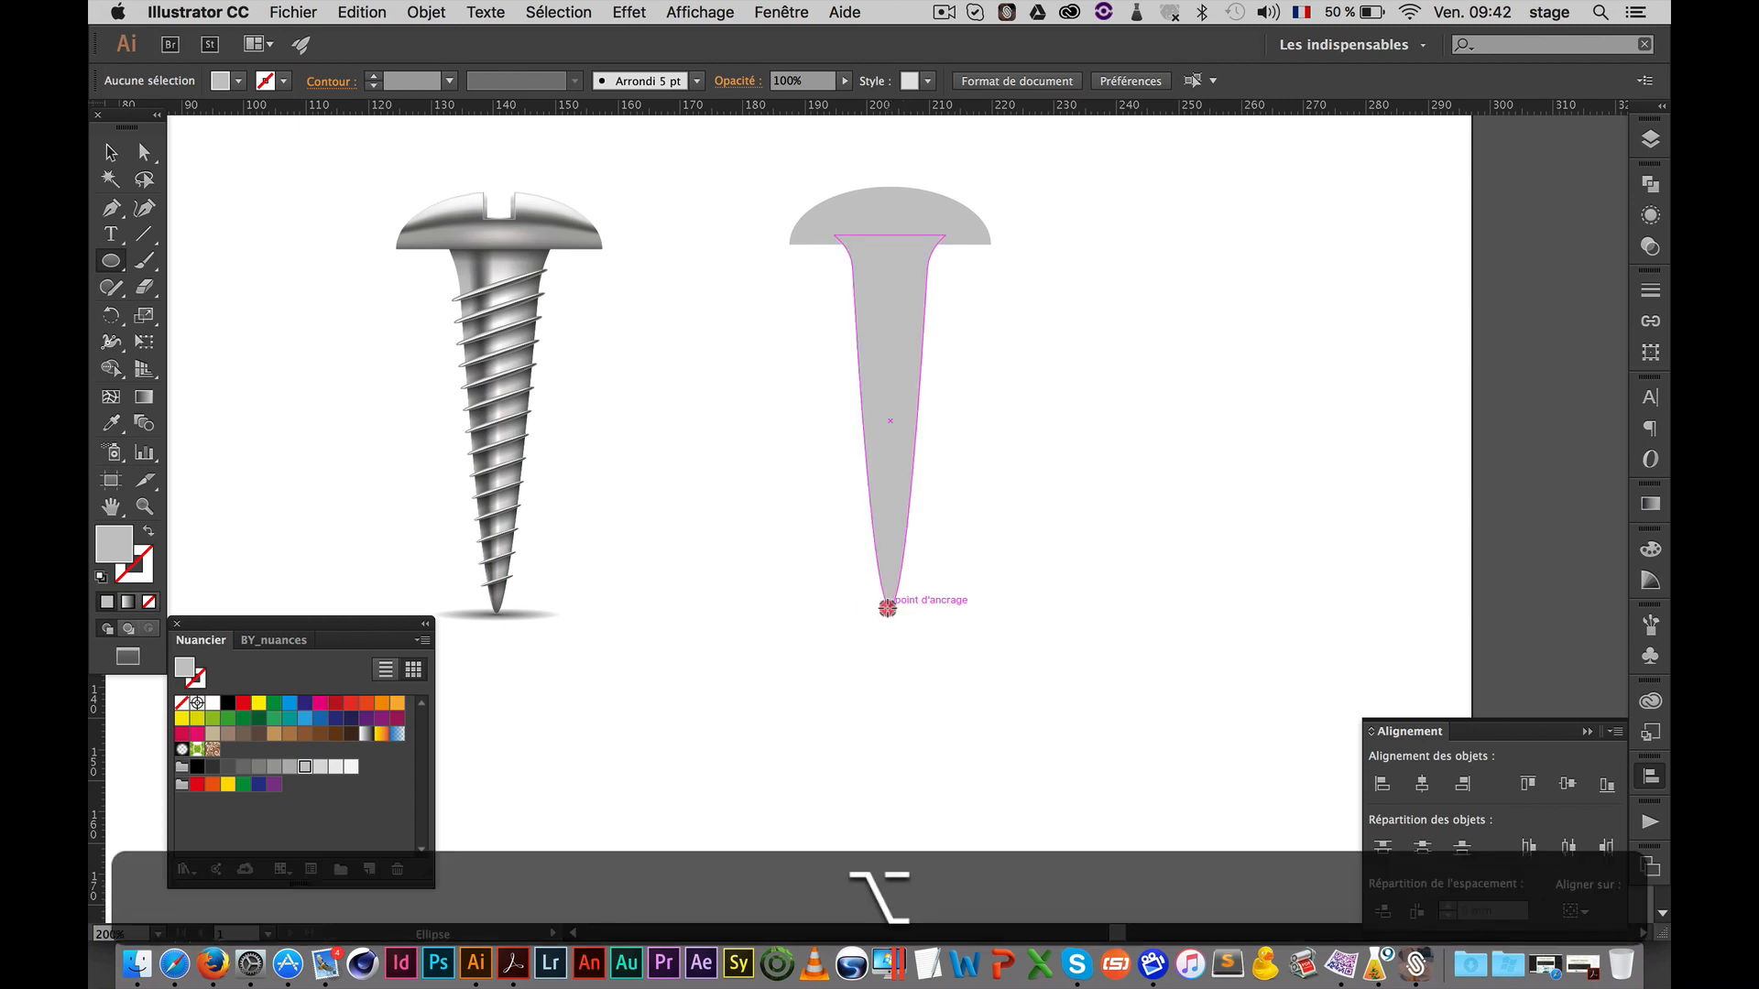
left_click_drag(888, 608, 977, 616)
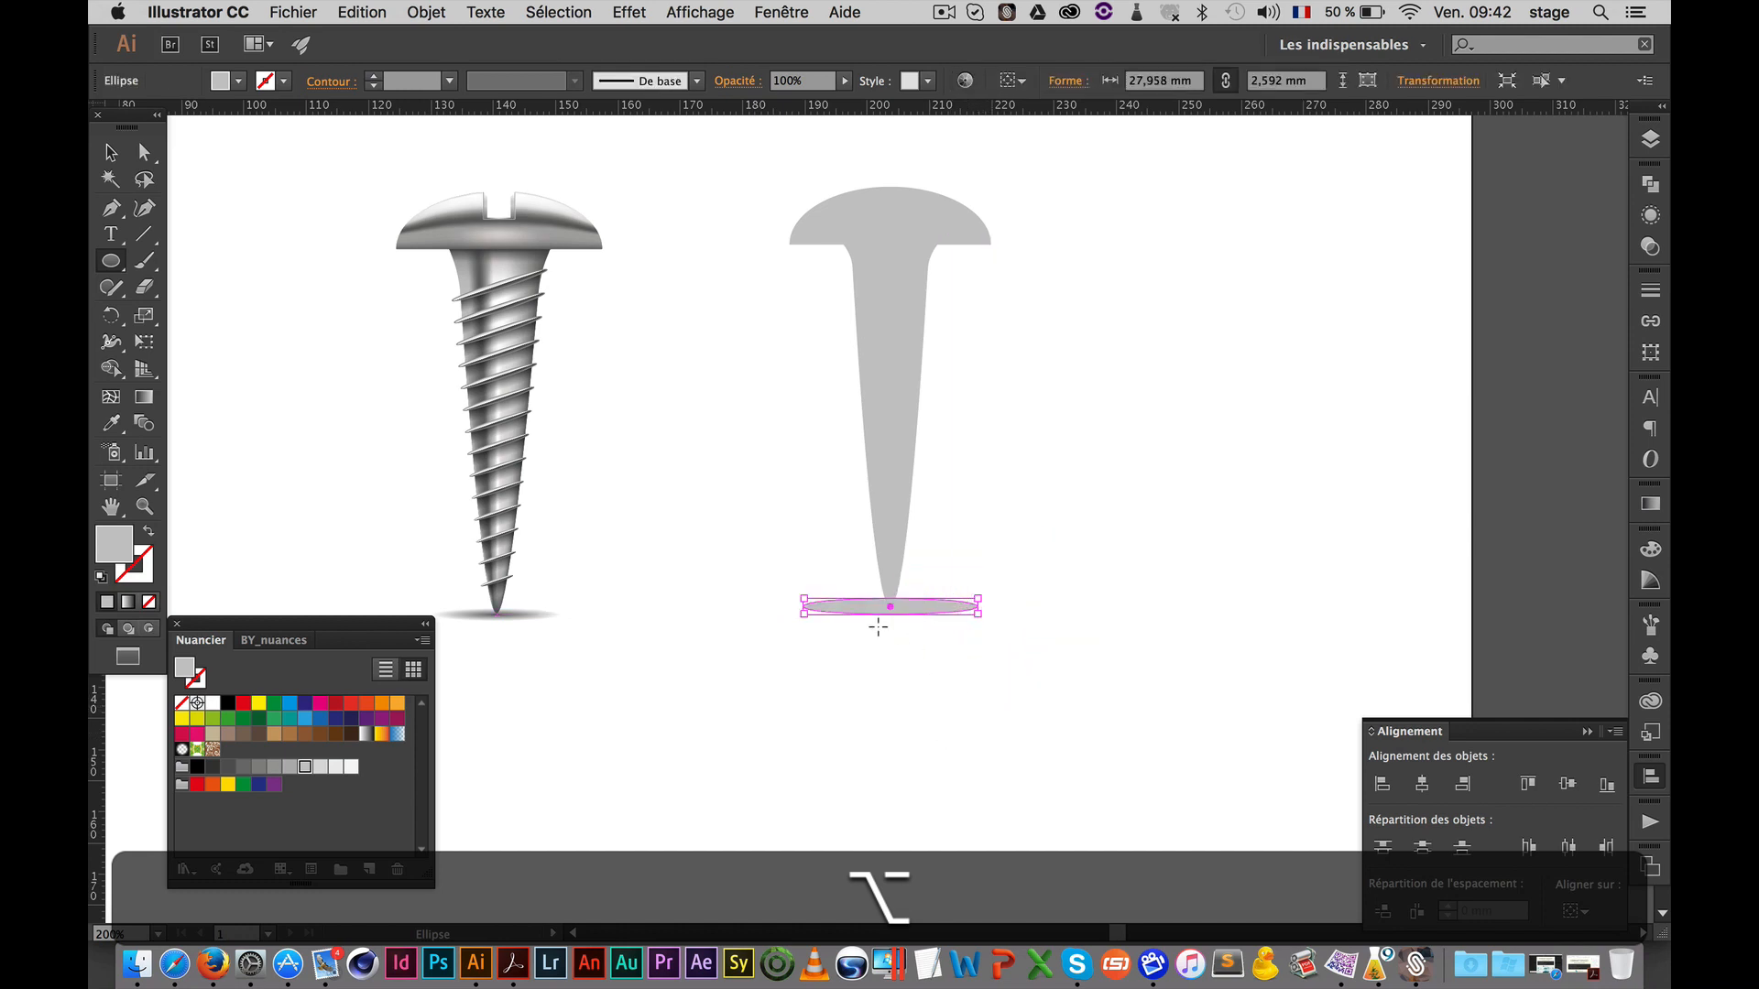
Apply a white-to-black gradient fill to the flat ellipse and set its type to Radial
left_click(907, 656, "super")
left_click_drag(903, 514, 987, 743)
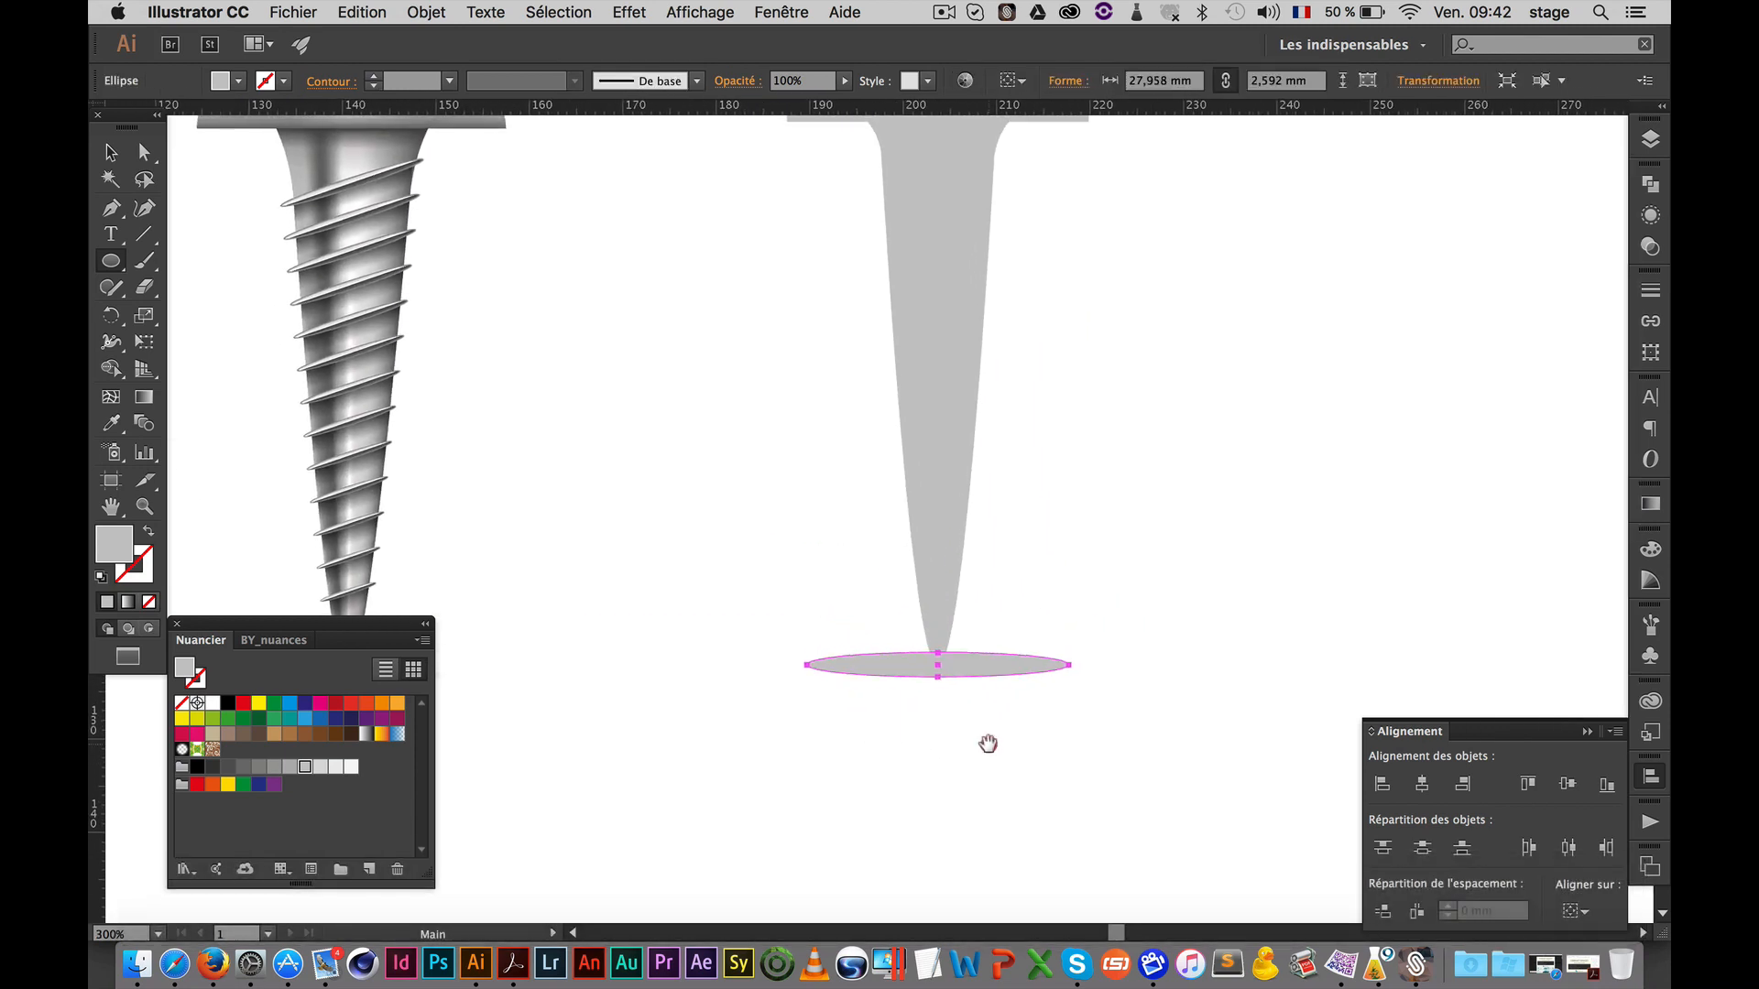
left_click_drag(1052, 548, 1036, 546)
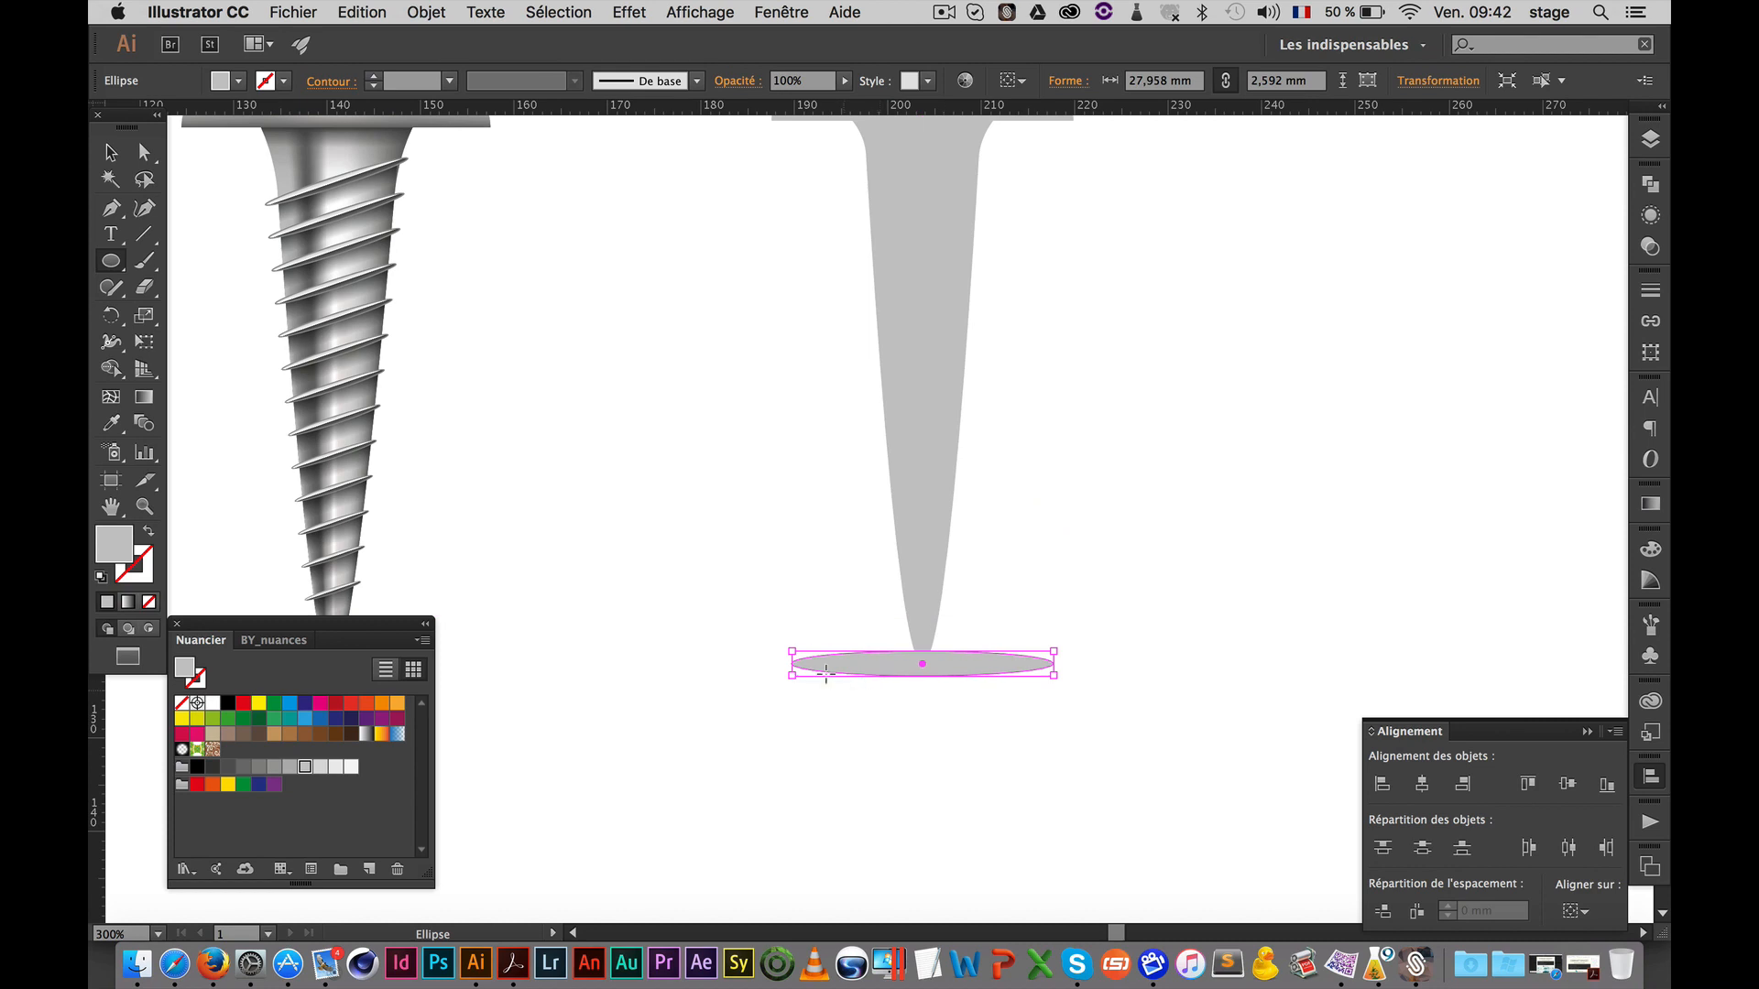
left_click_drag(601, 567, 856, 538)
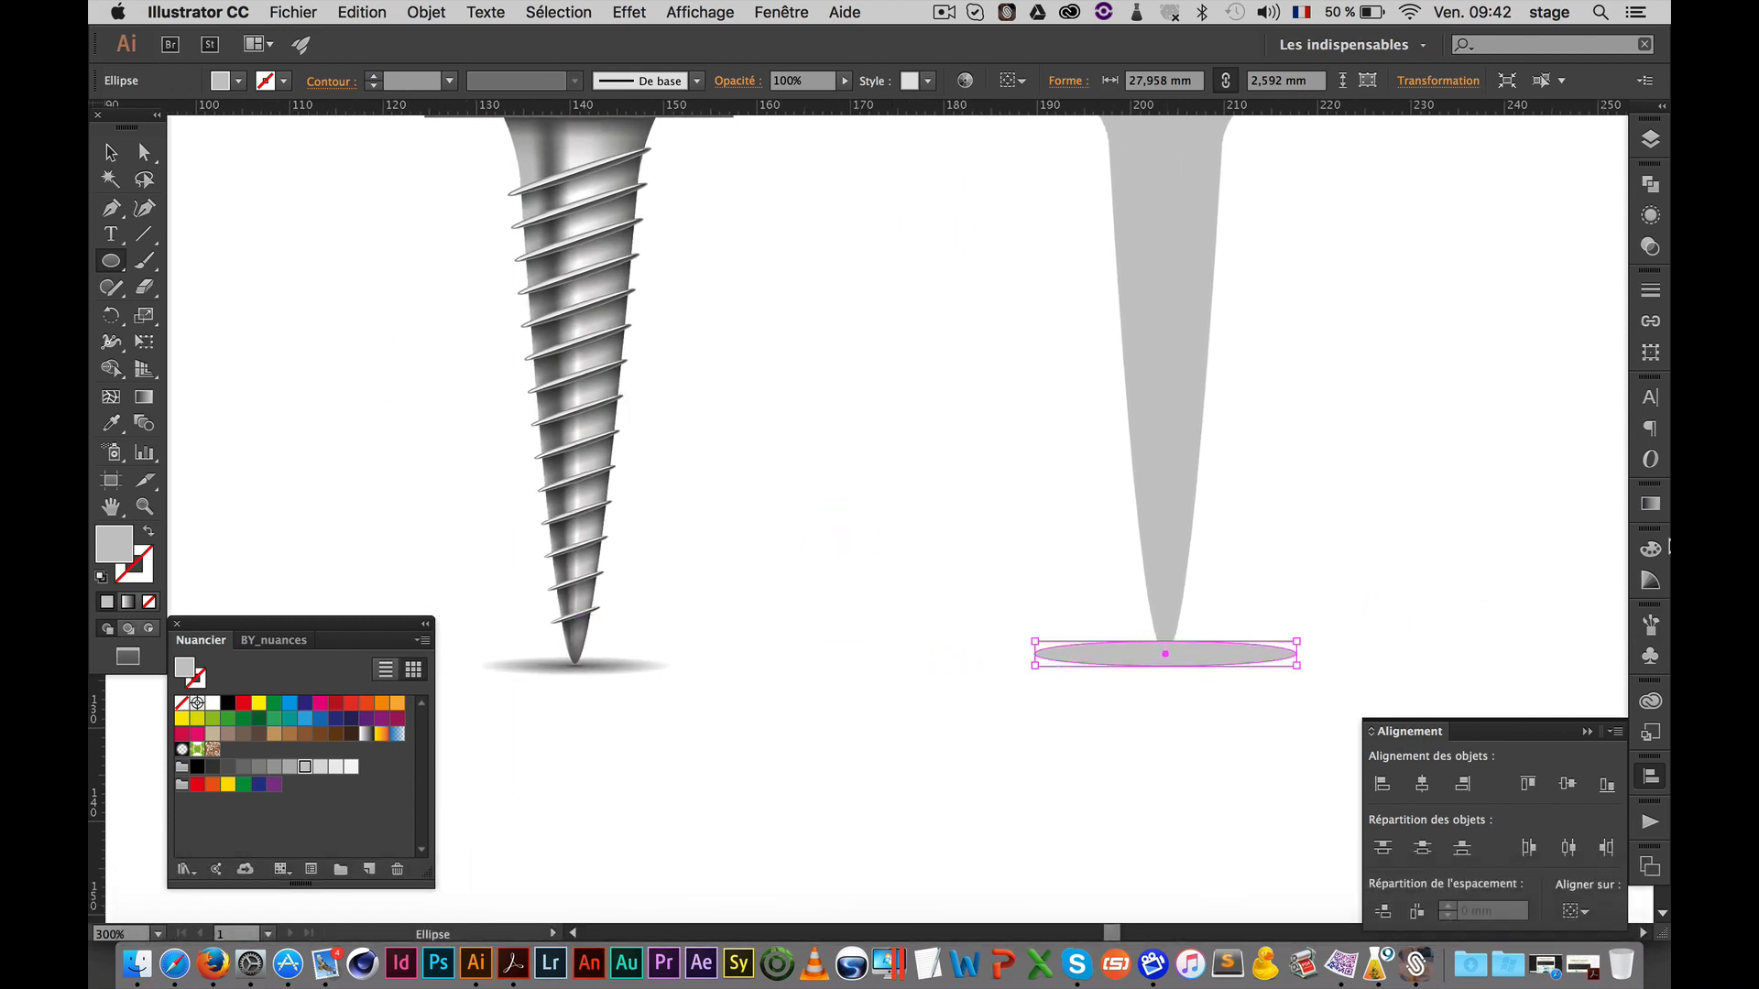
left_click(1651, 504)
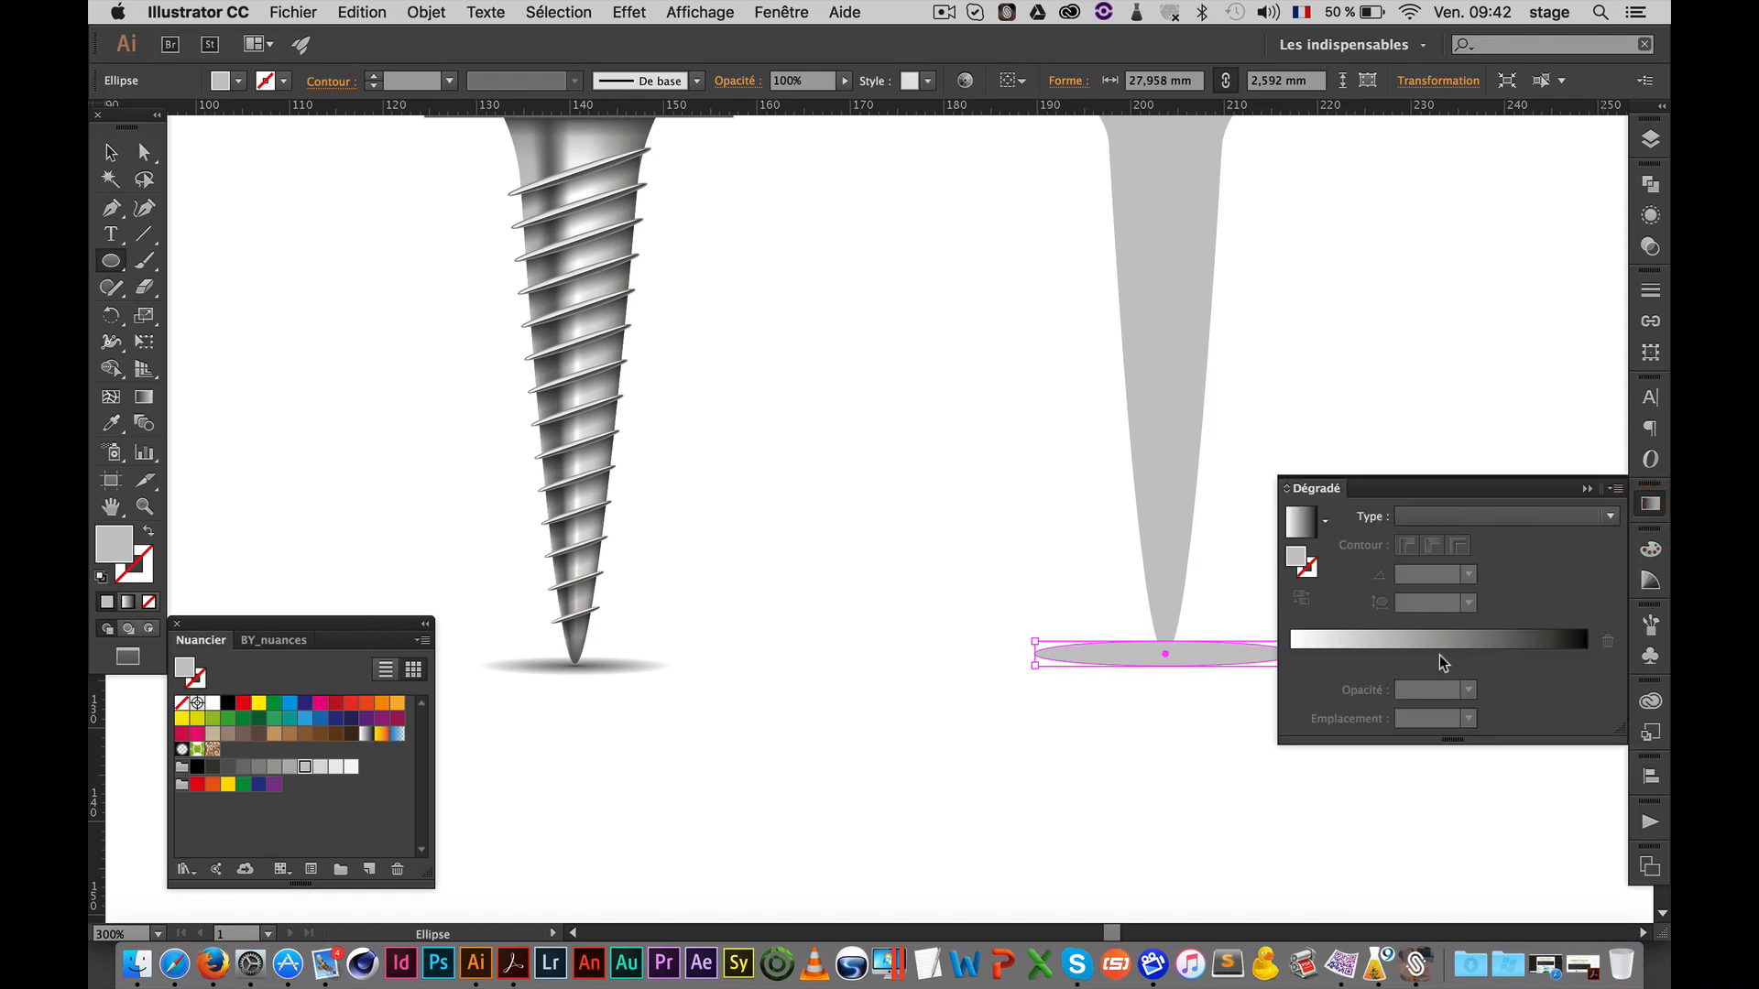
left_click(1439, 641)
key("space")
left_click_drag(1210, 499, 1151, 469)
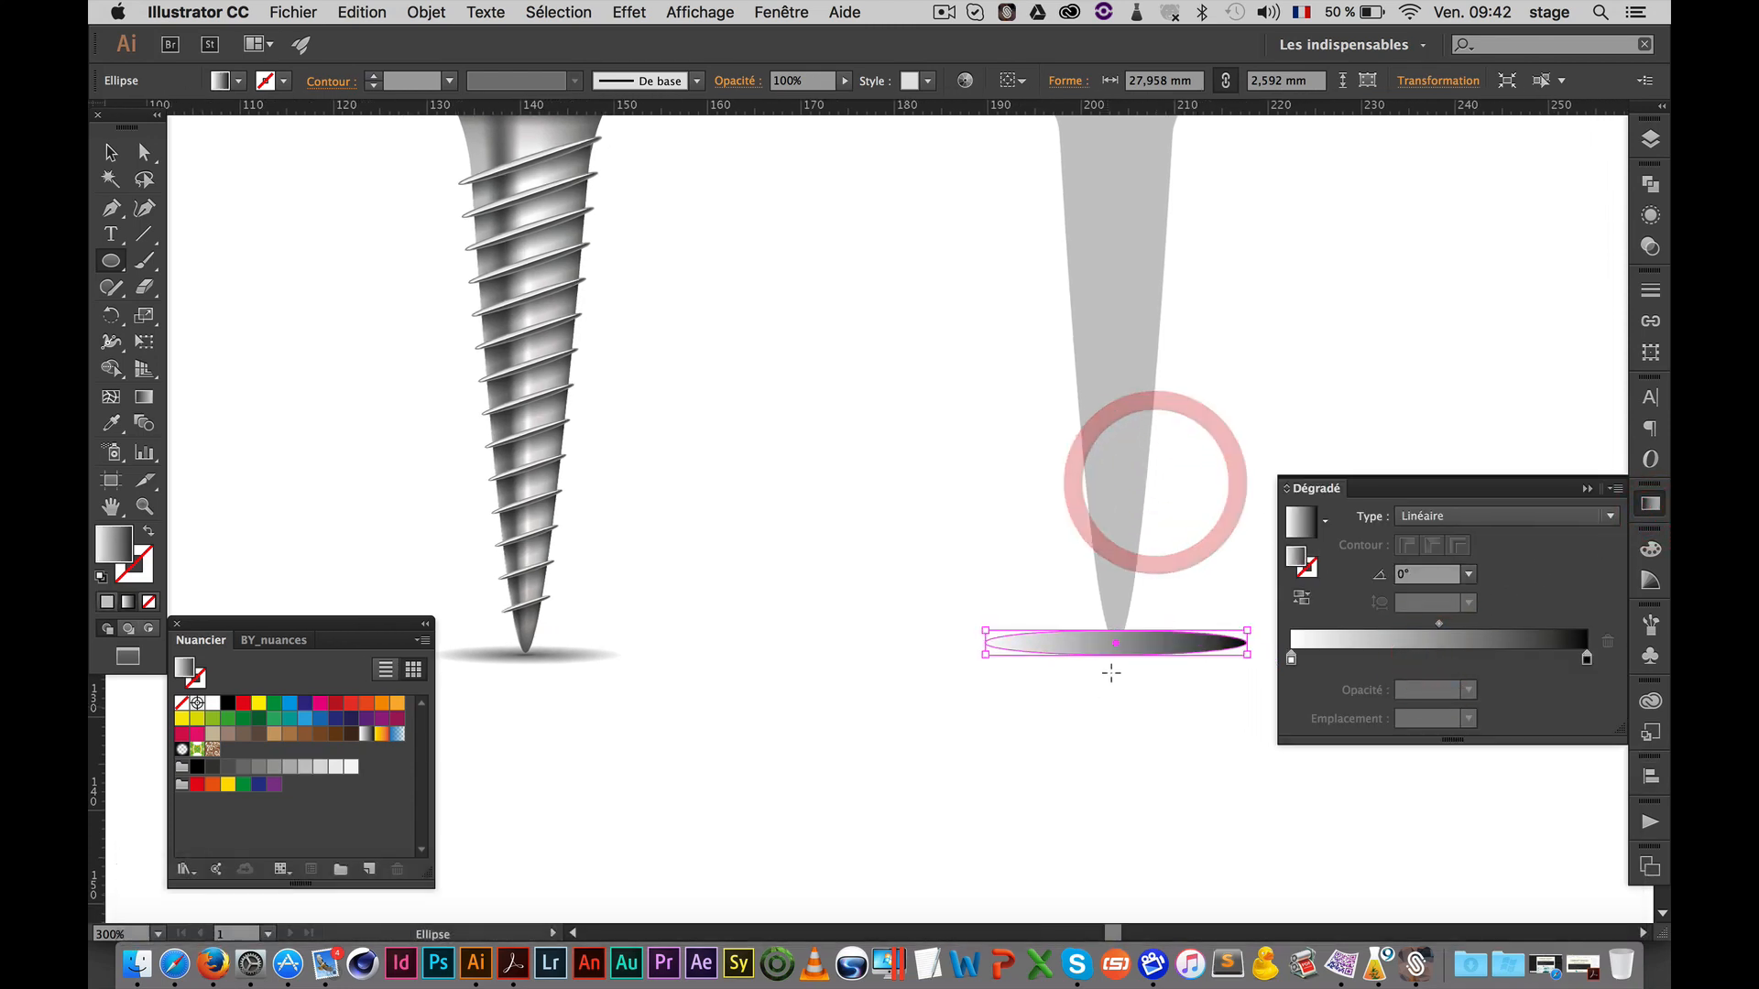
left_click(1491, 517)
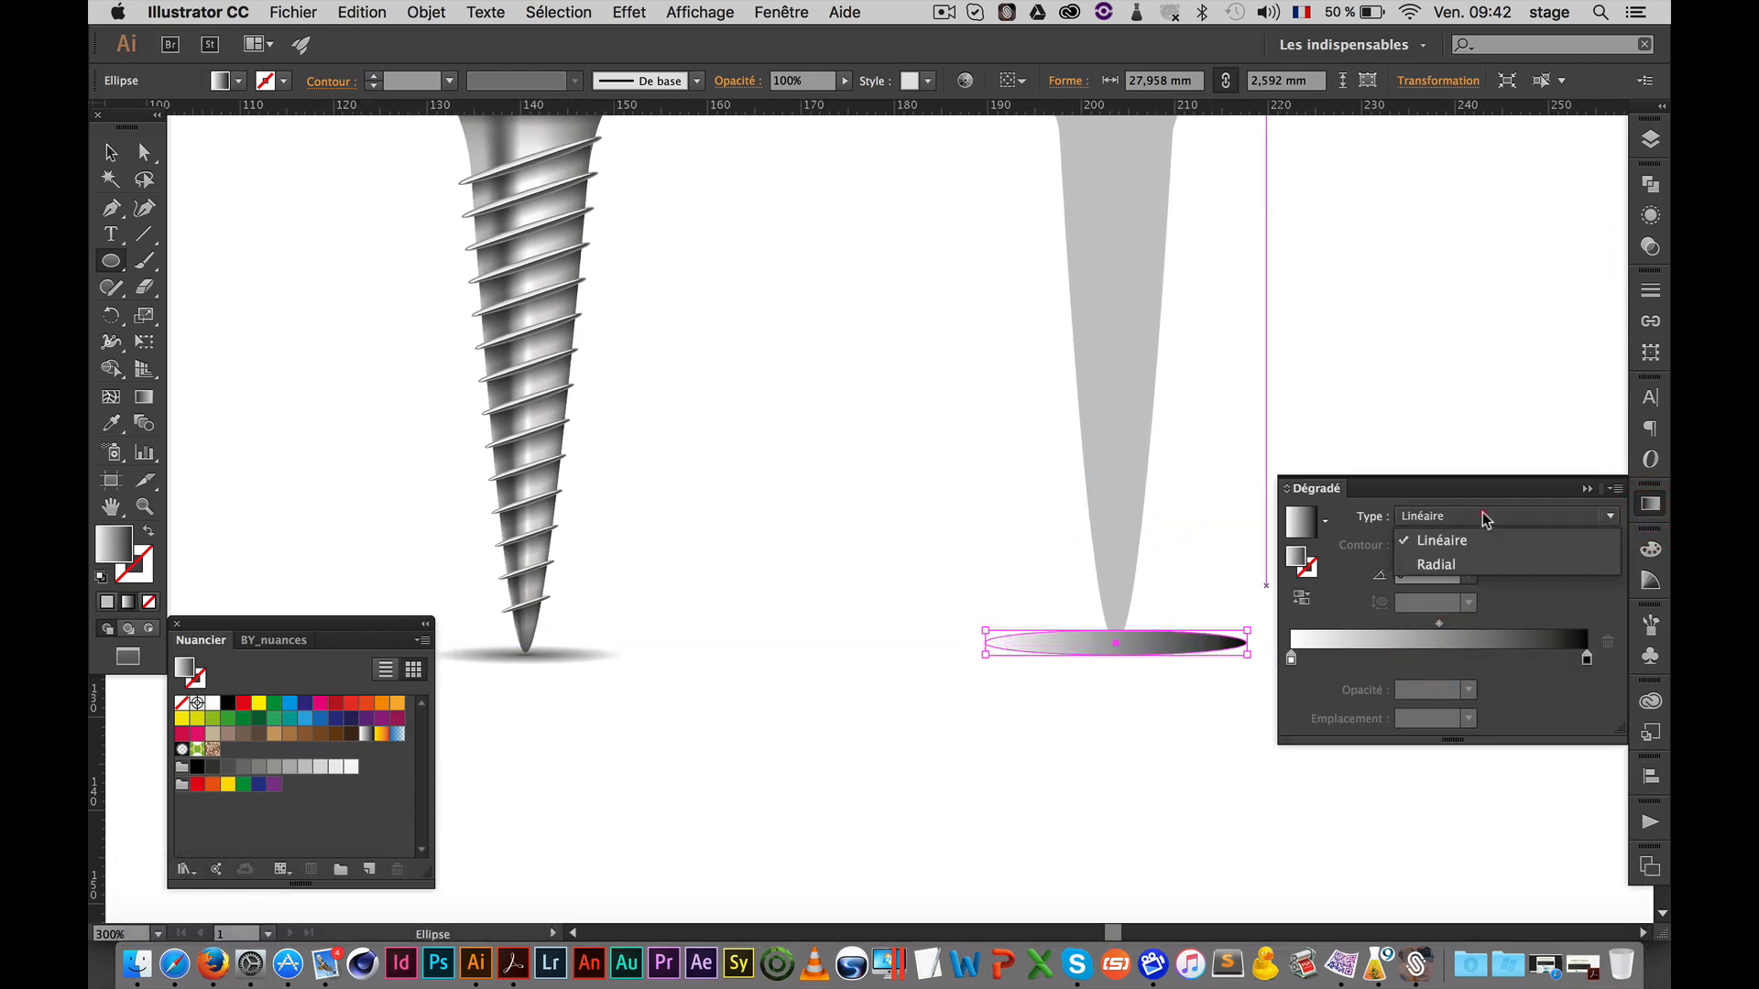
left_click(1481, 568)
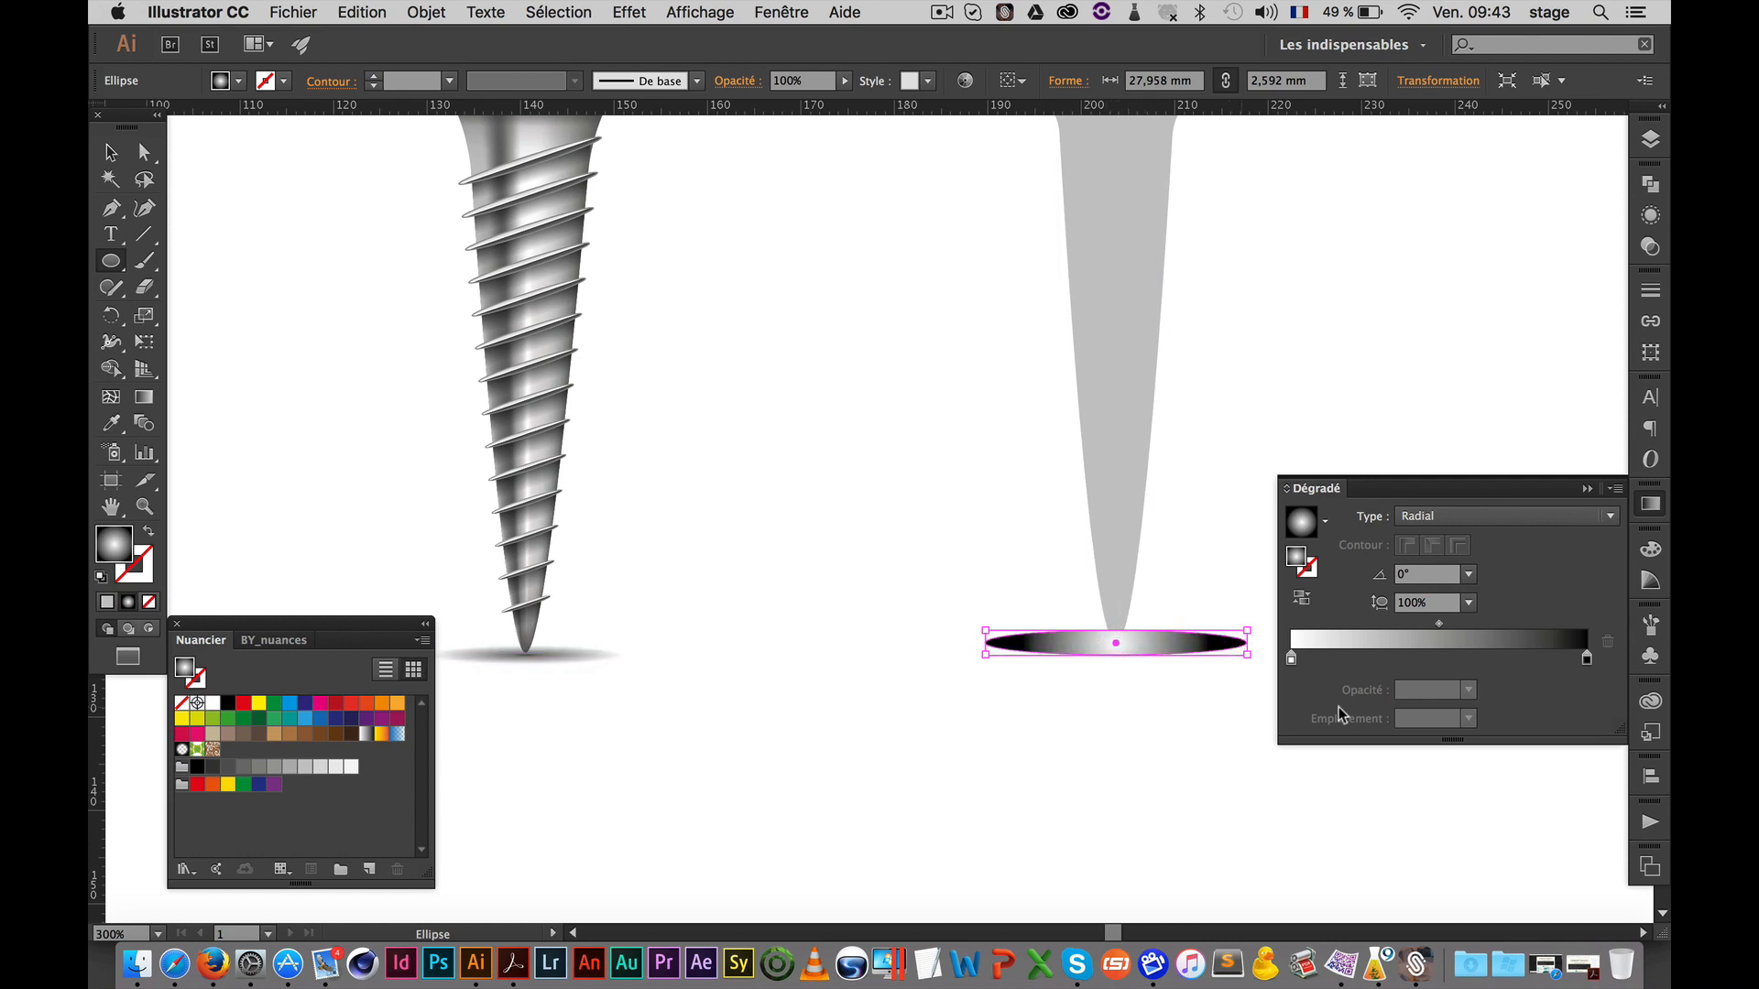
Change the white starting stop of the ellipse's radial gradient to black
left_click(1292, 658)
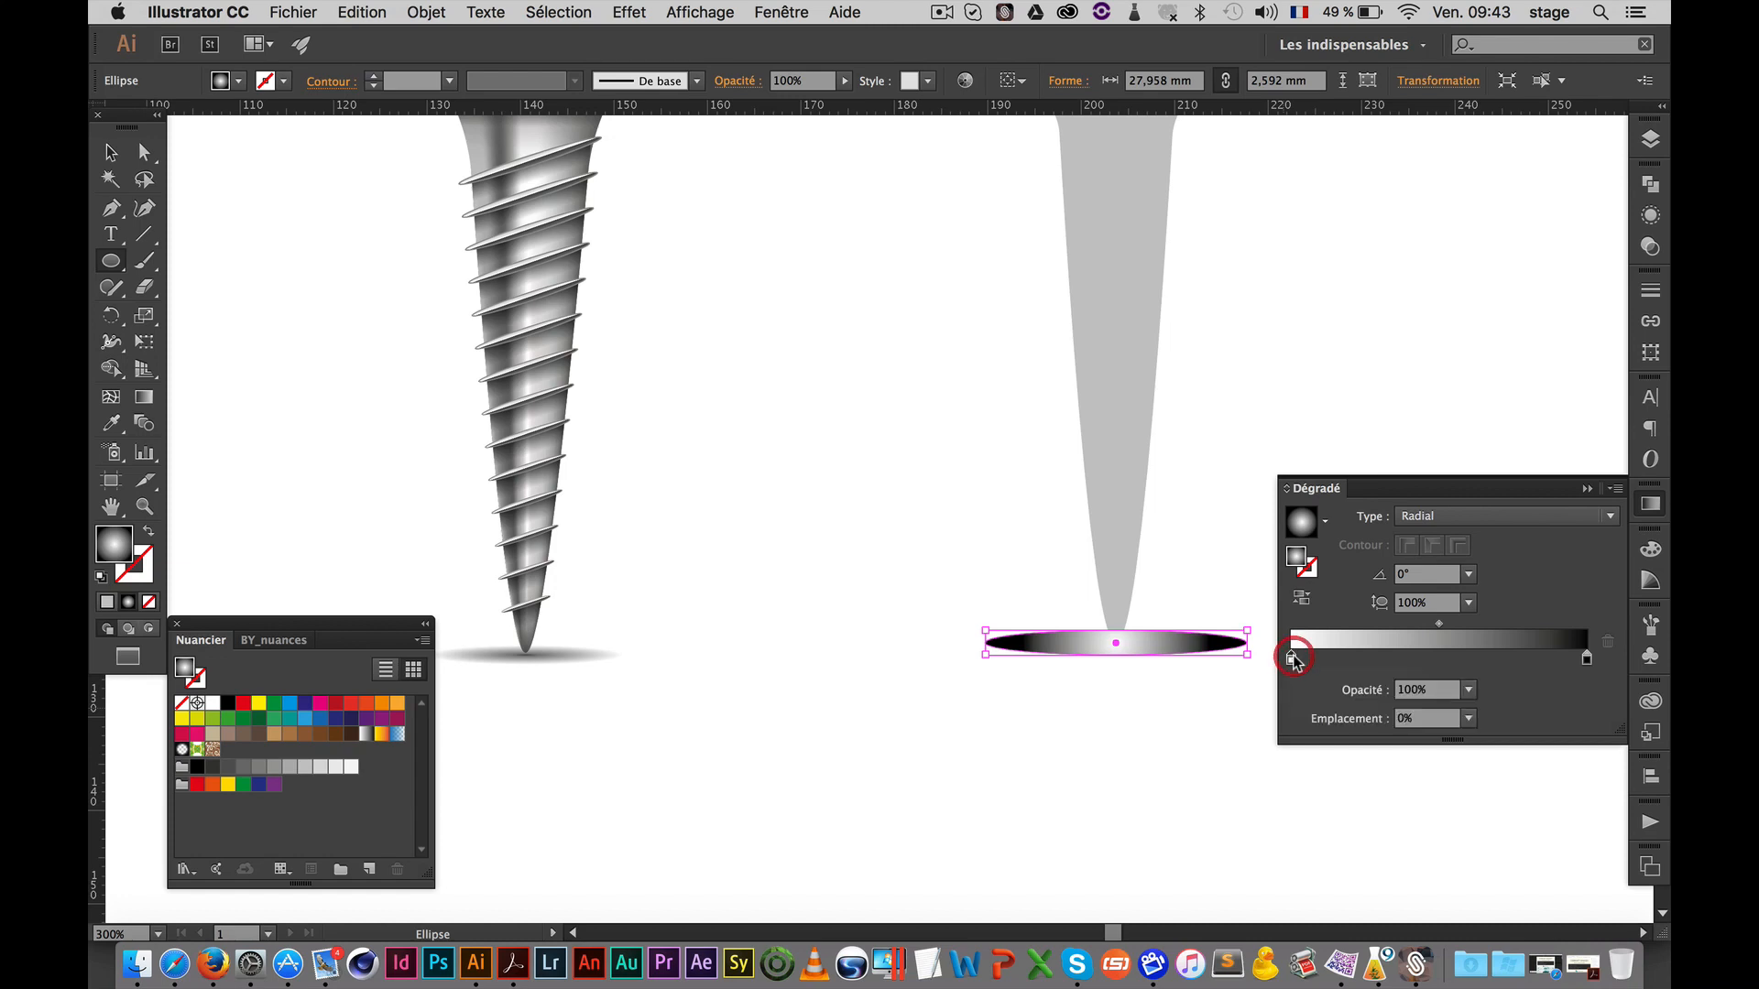
double_click(1293, 658)
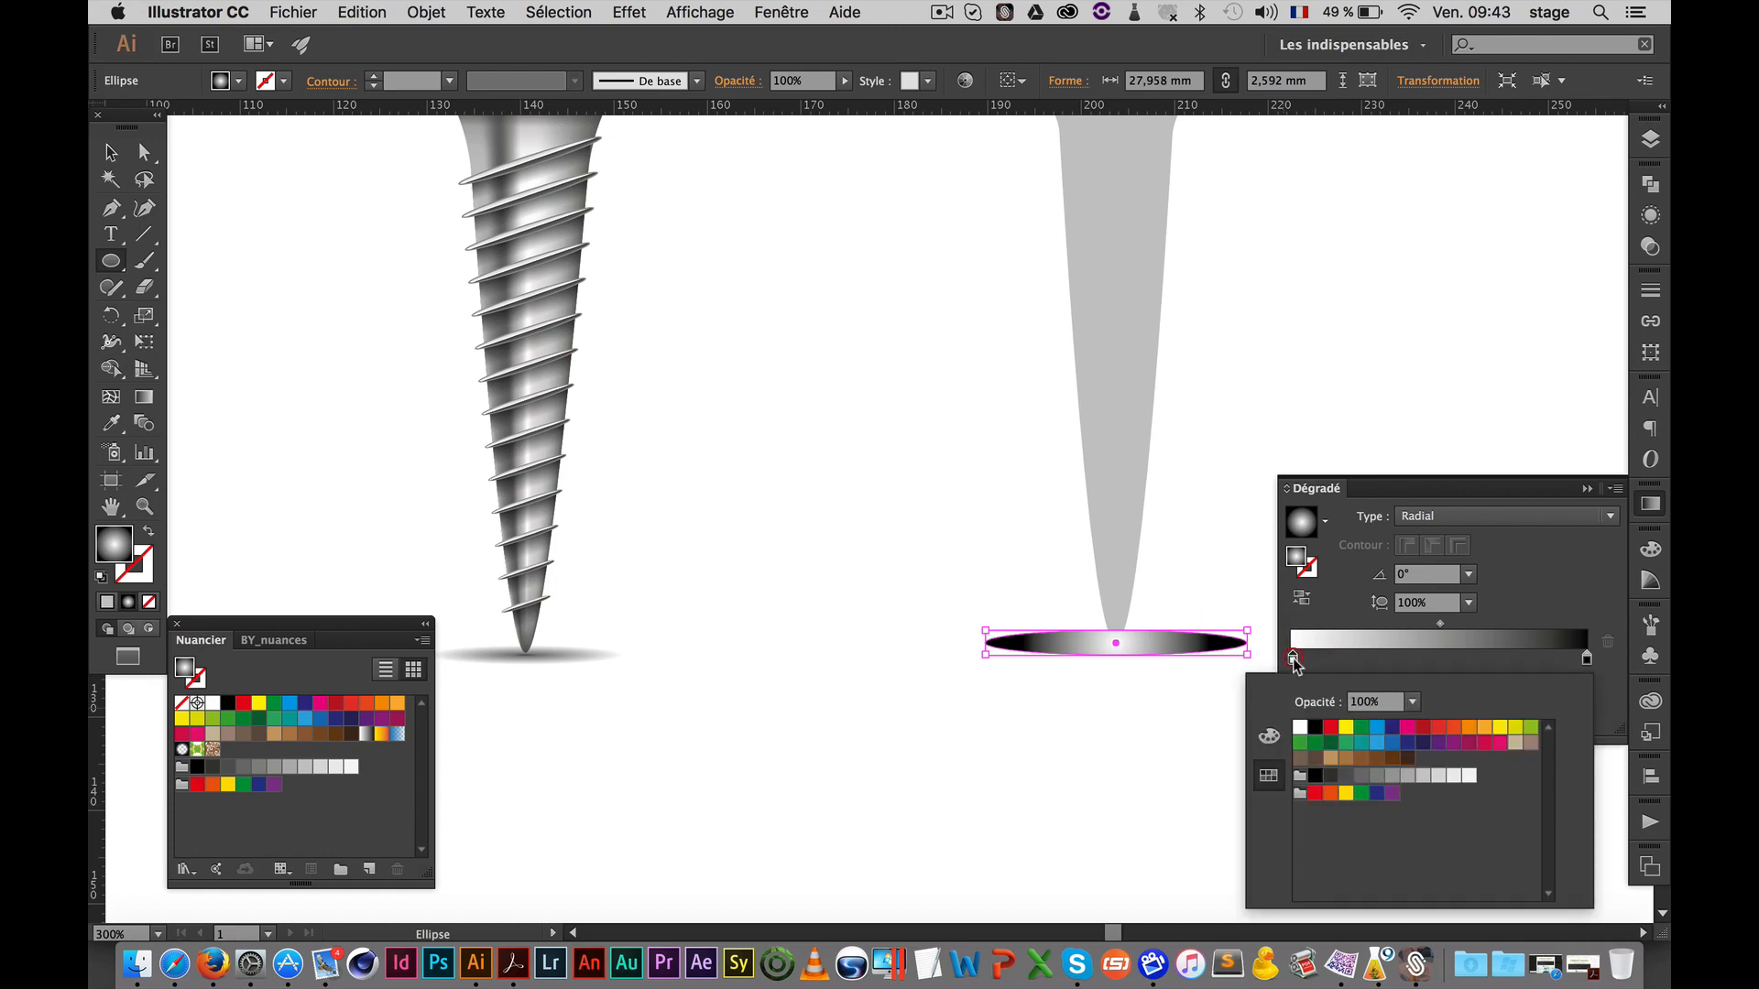
left_click(1309, 730)
left_click(1571, 597)
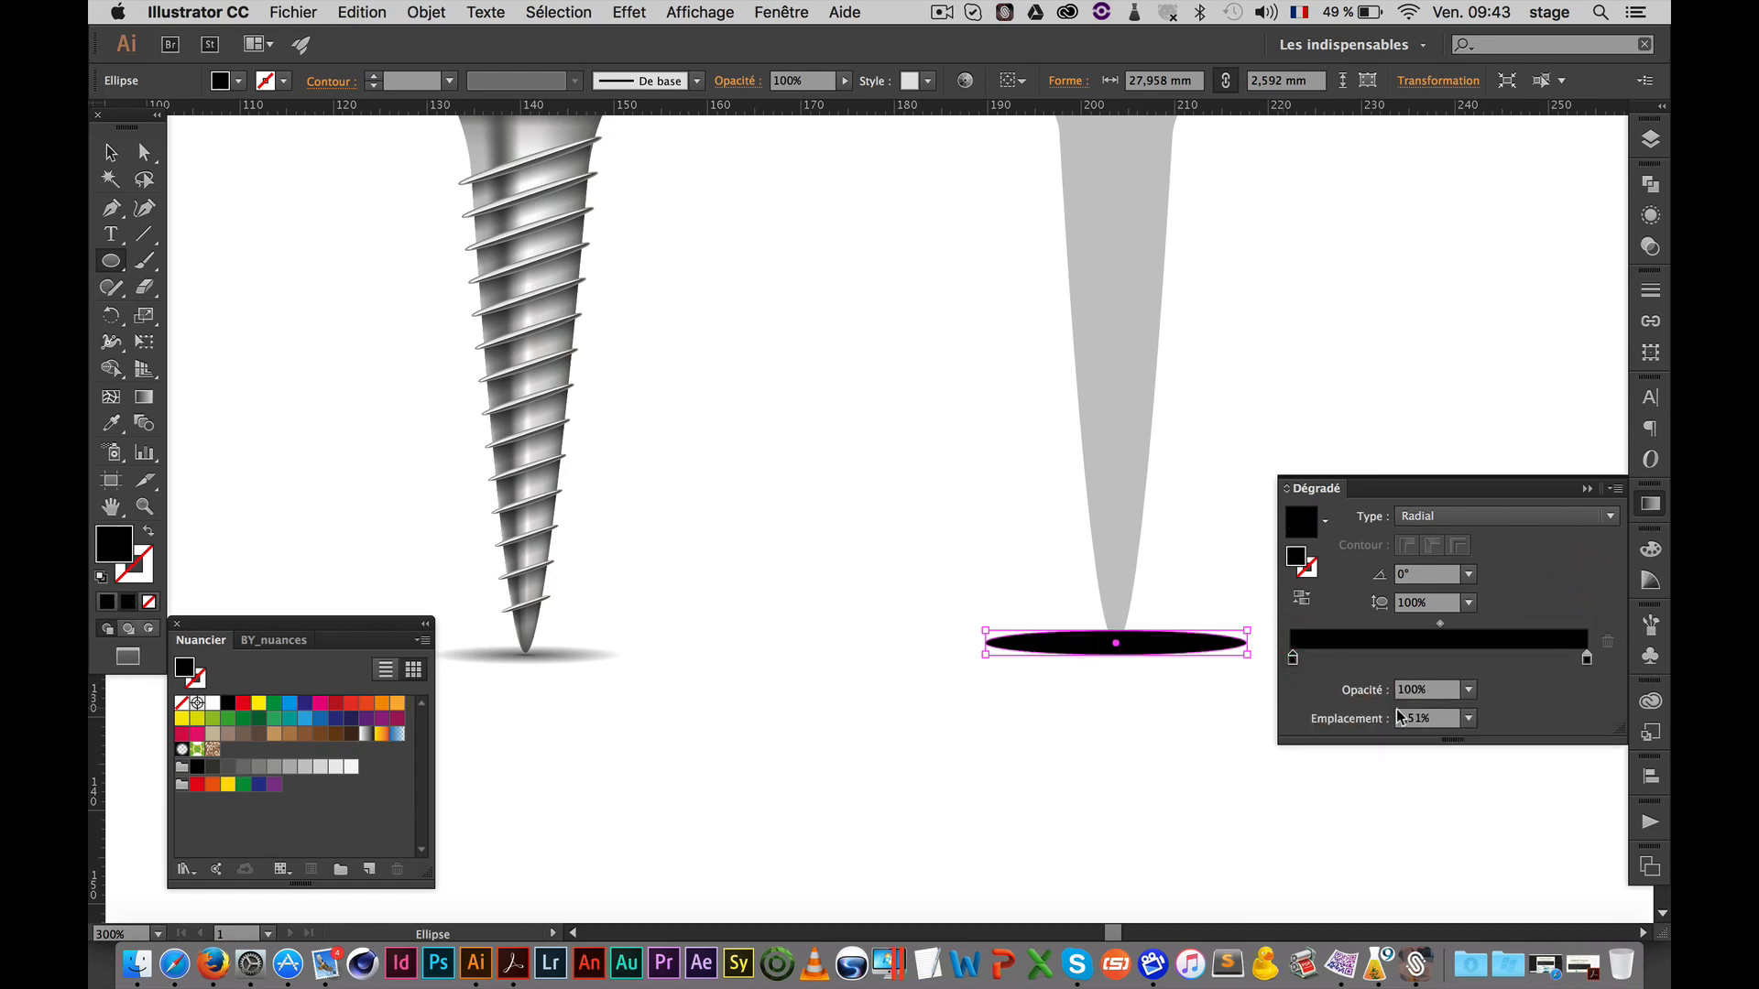
Set the opacity of the gradient's outer stop to 0% so the ellipse fades out toward its edge
left_click(1288, 660)
left_click(1587, 659)
left_click(1469, 690)
left_click(1510, 428)
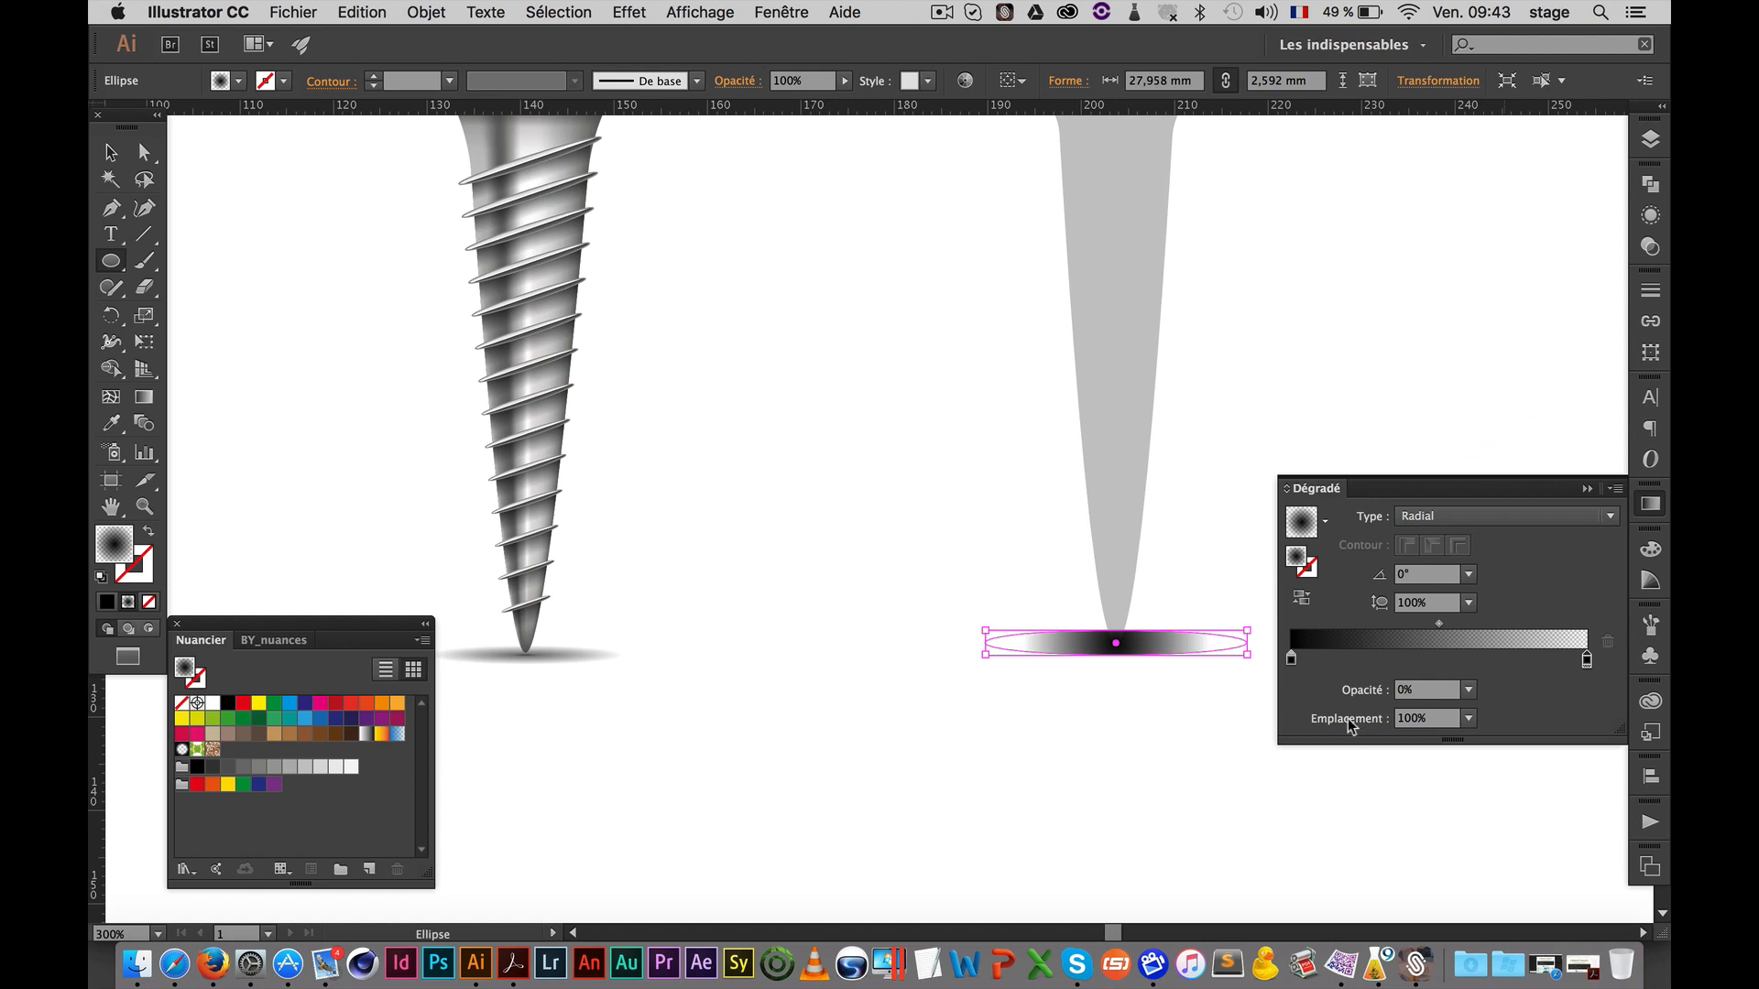
Set the opacity of the gradient's central stop to 60%, and deselect the ellipse
left_click(1291, 660)
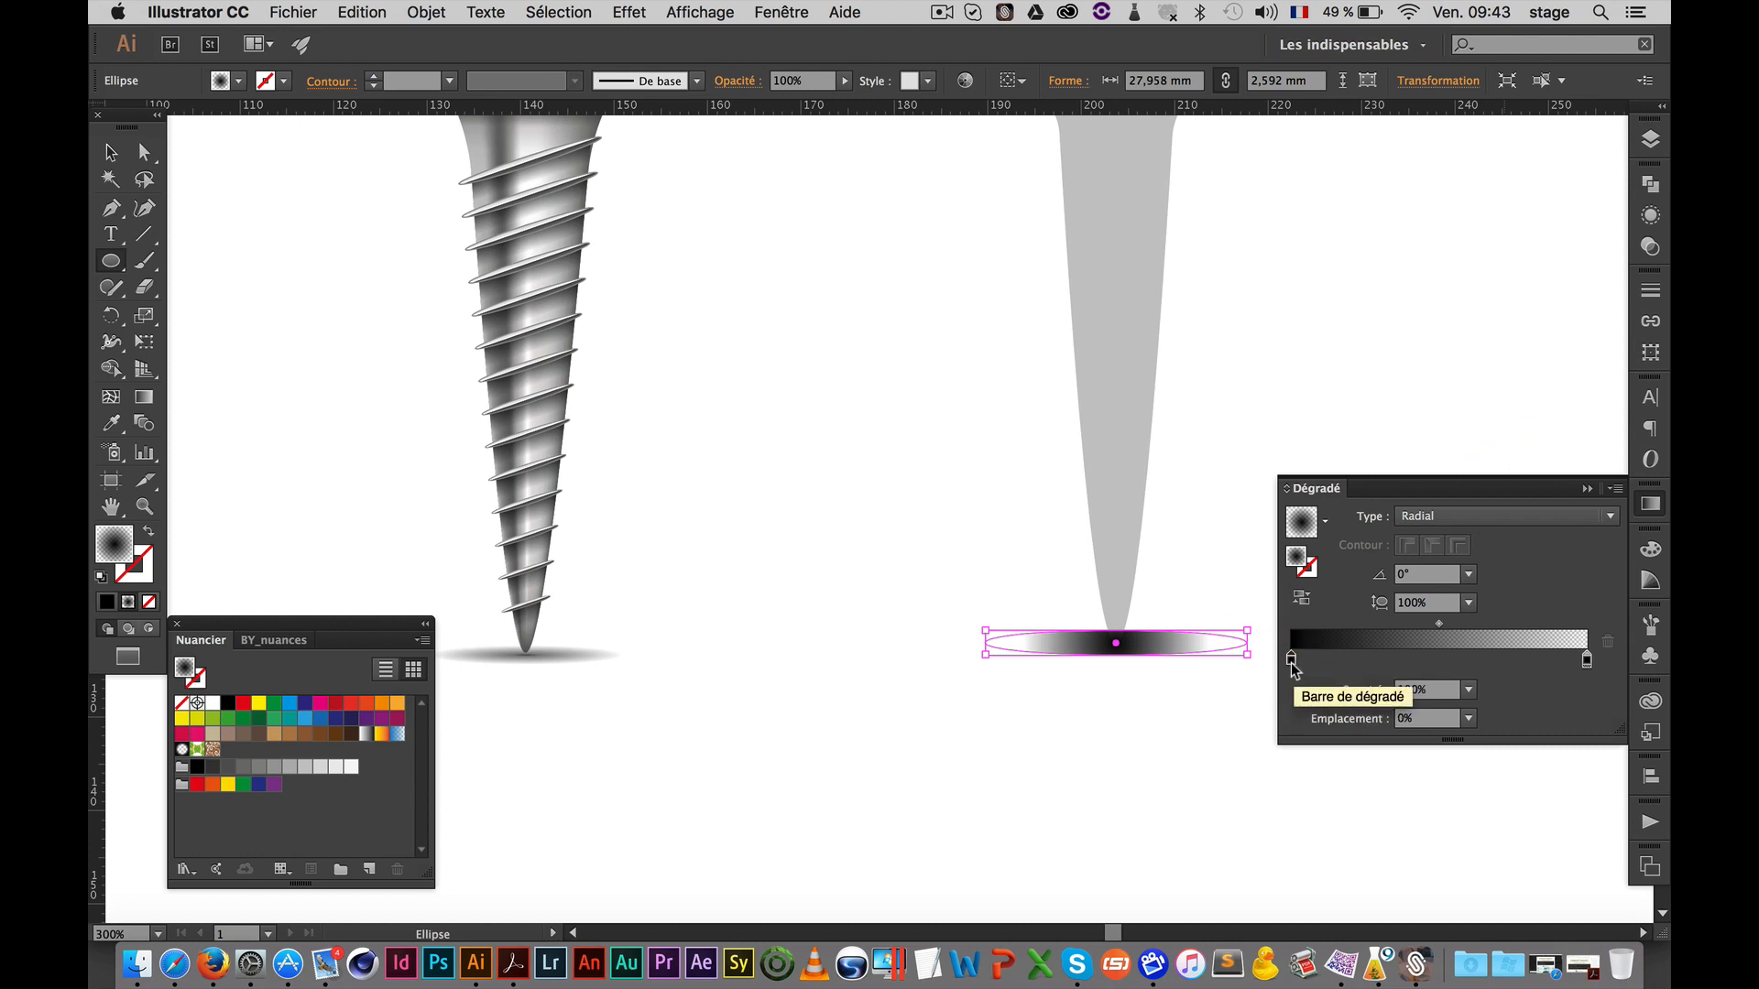
left_click(1469, 690)
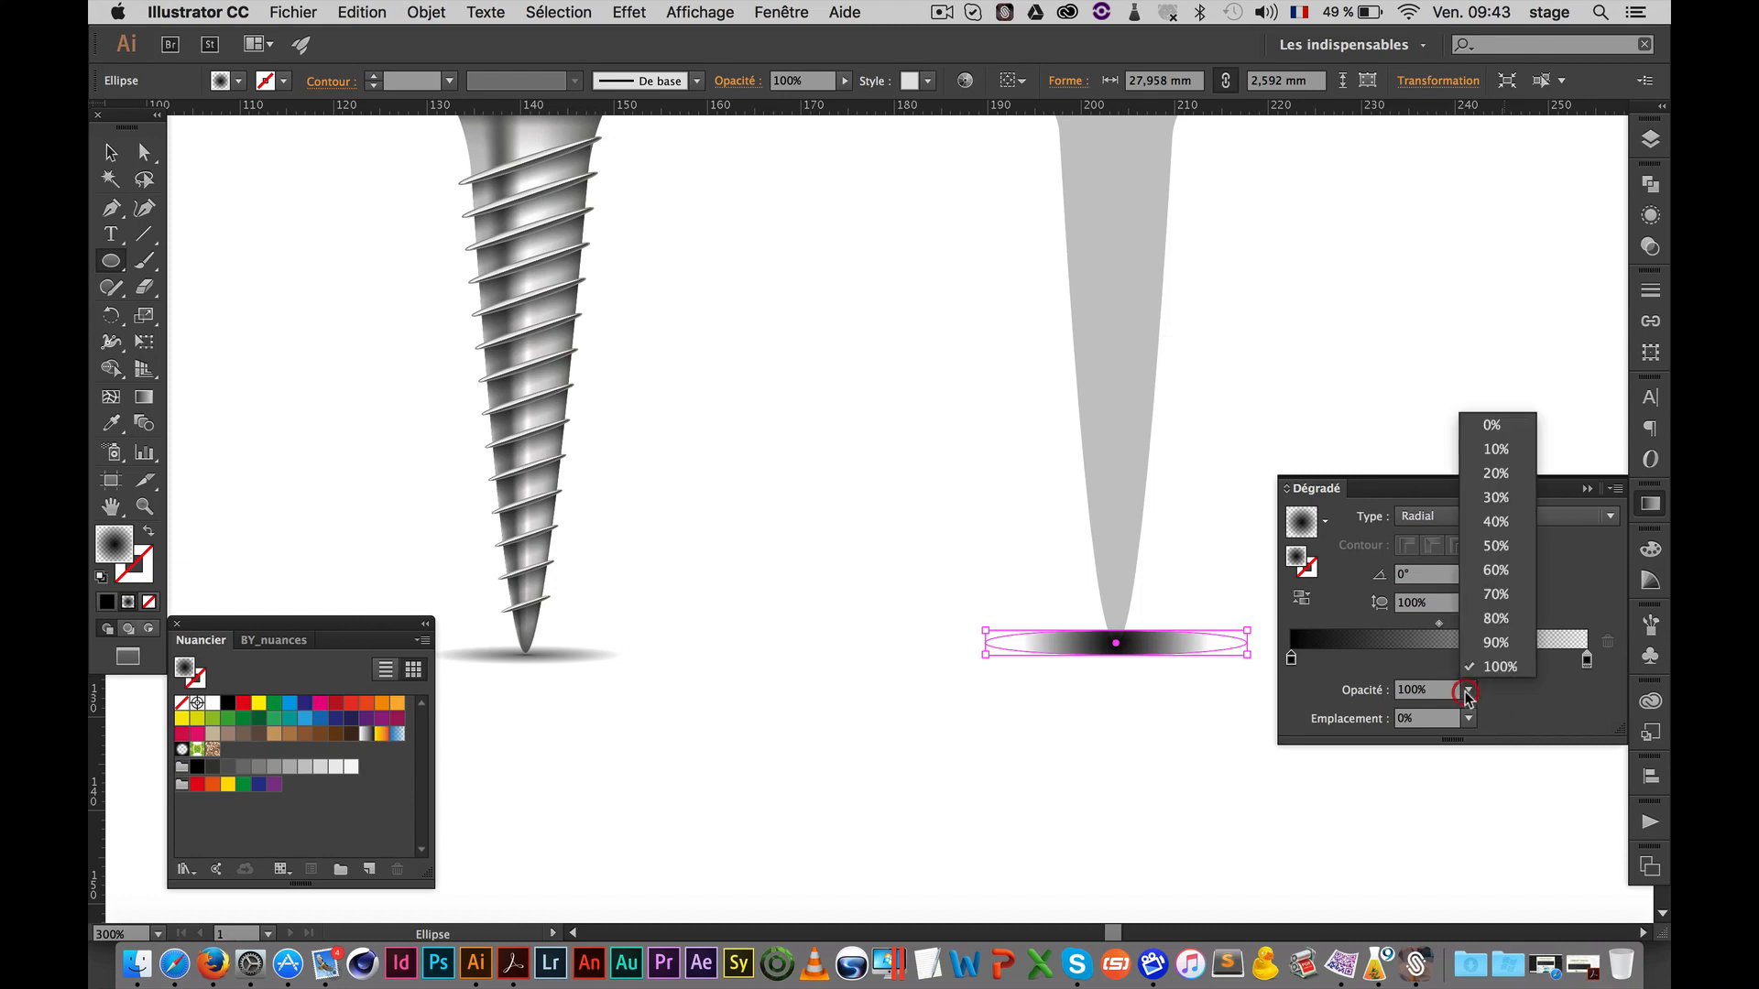
left_click(1497, 521)
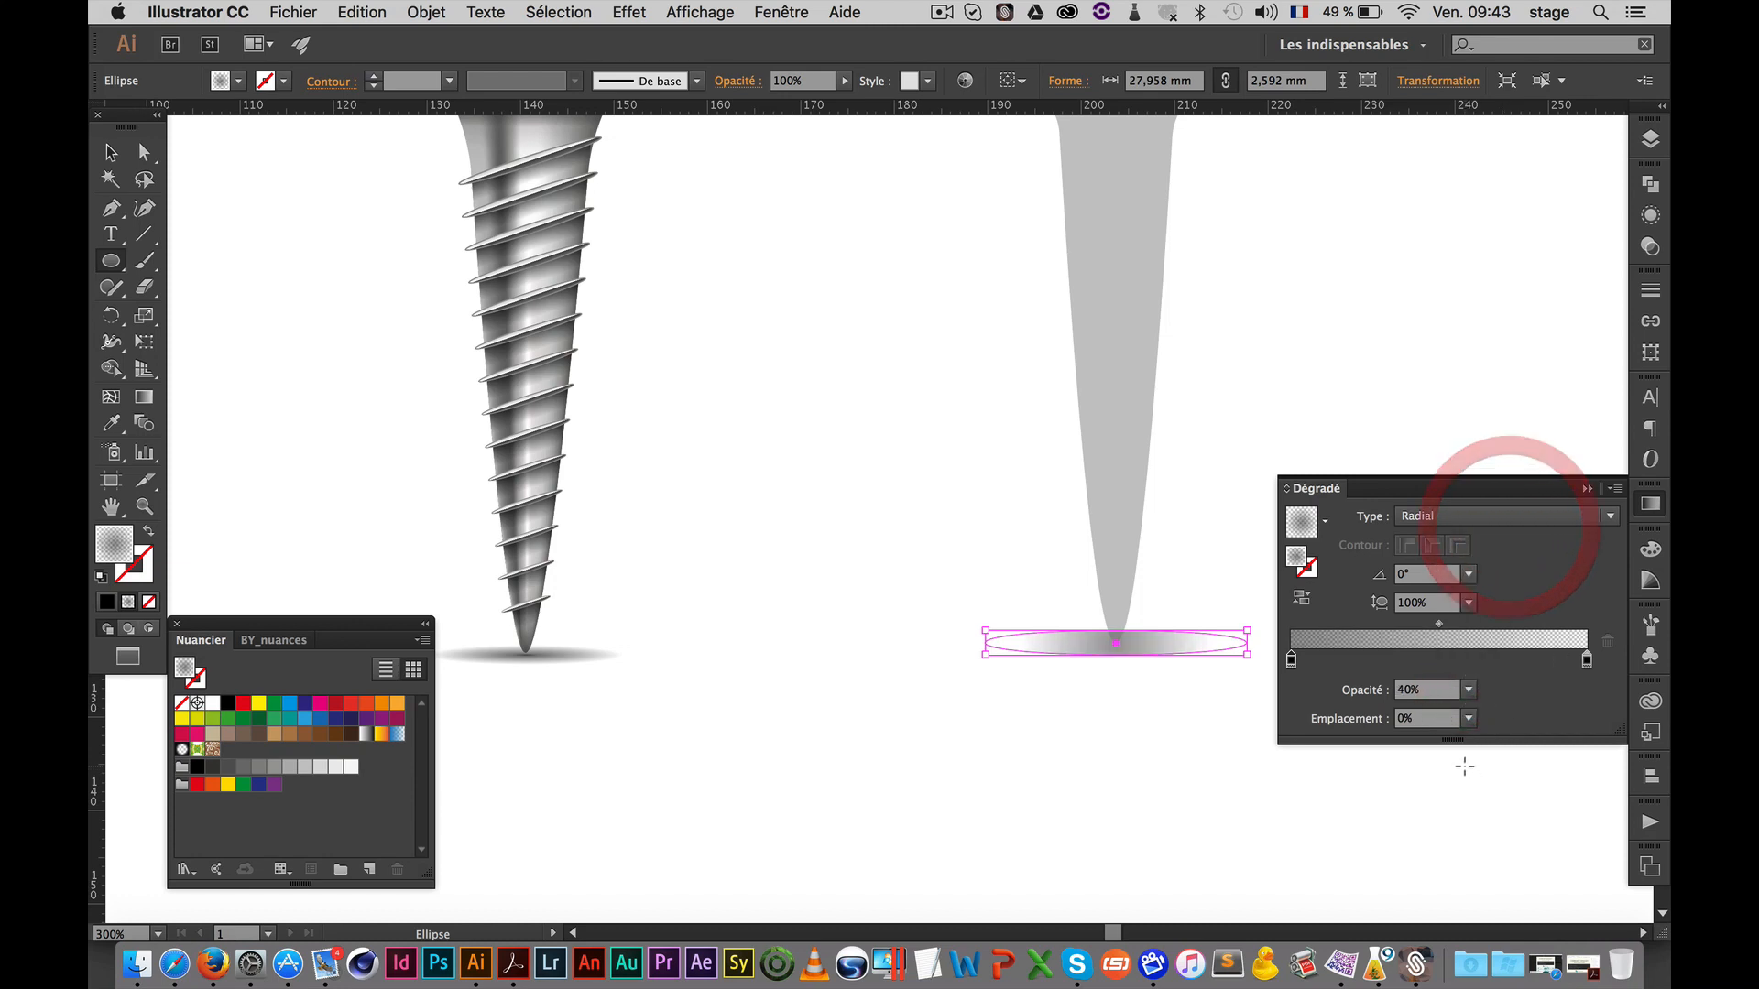
left_click(1468, 690)
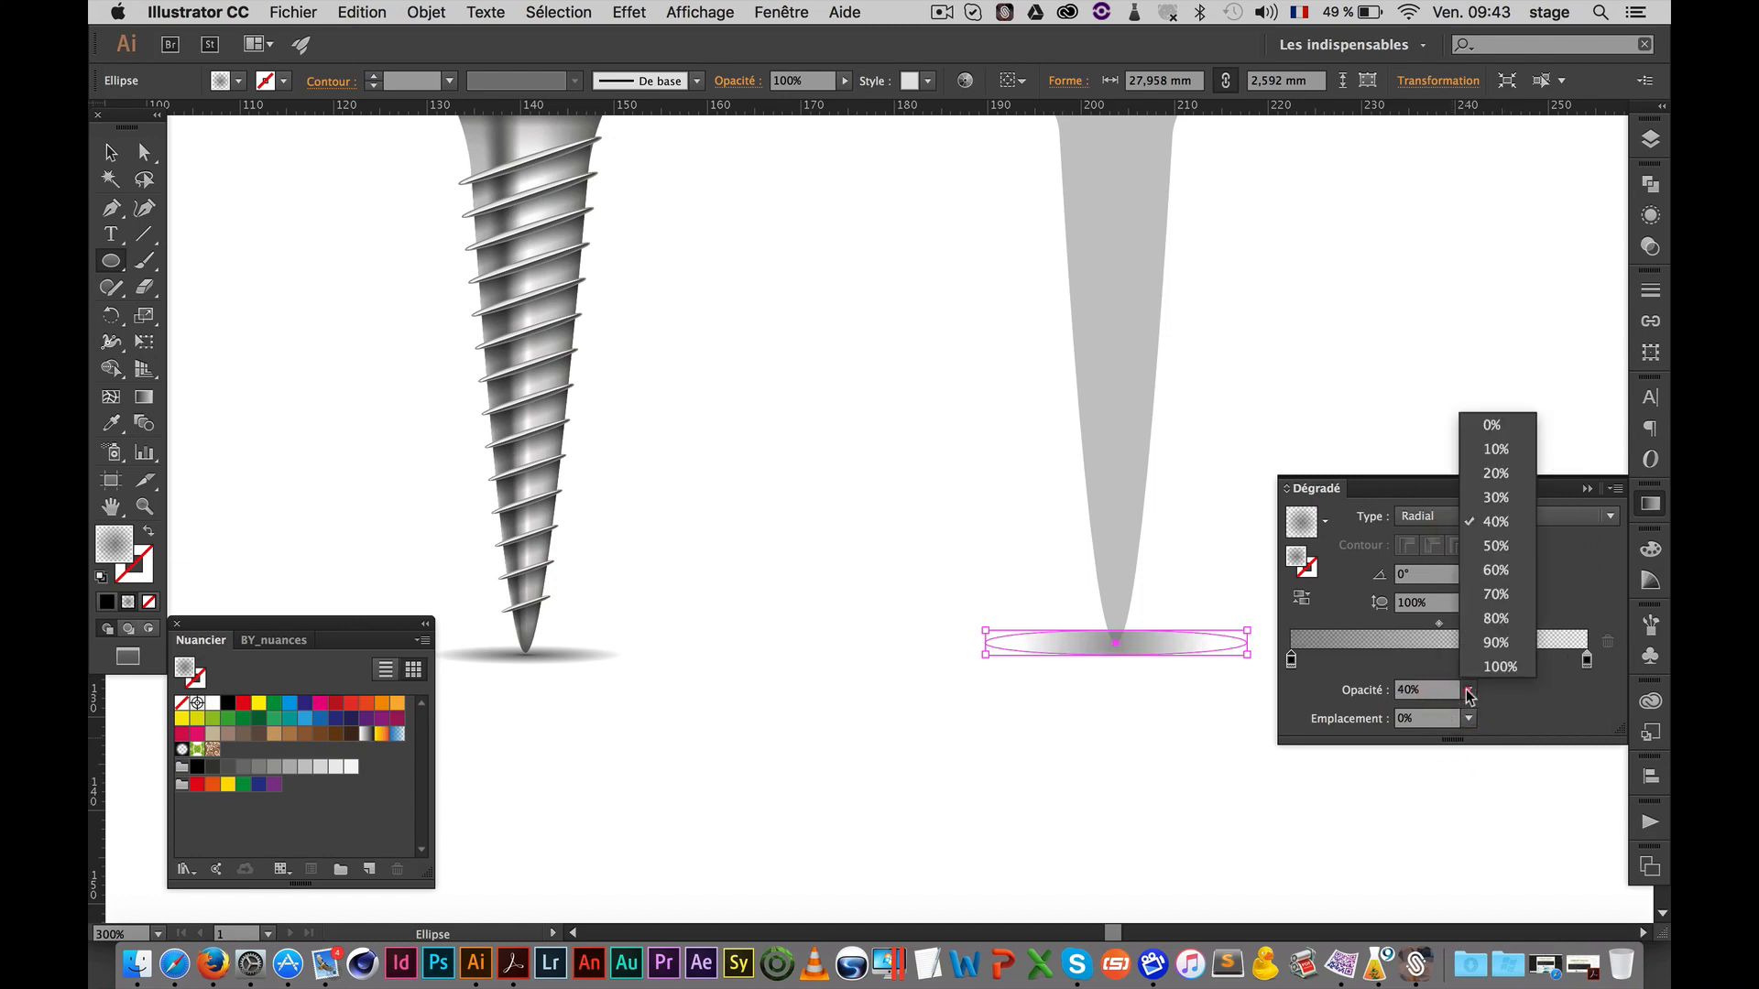
left_click(1498, 568)
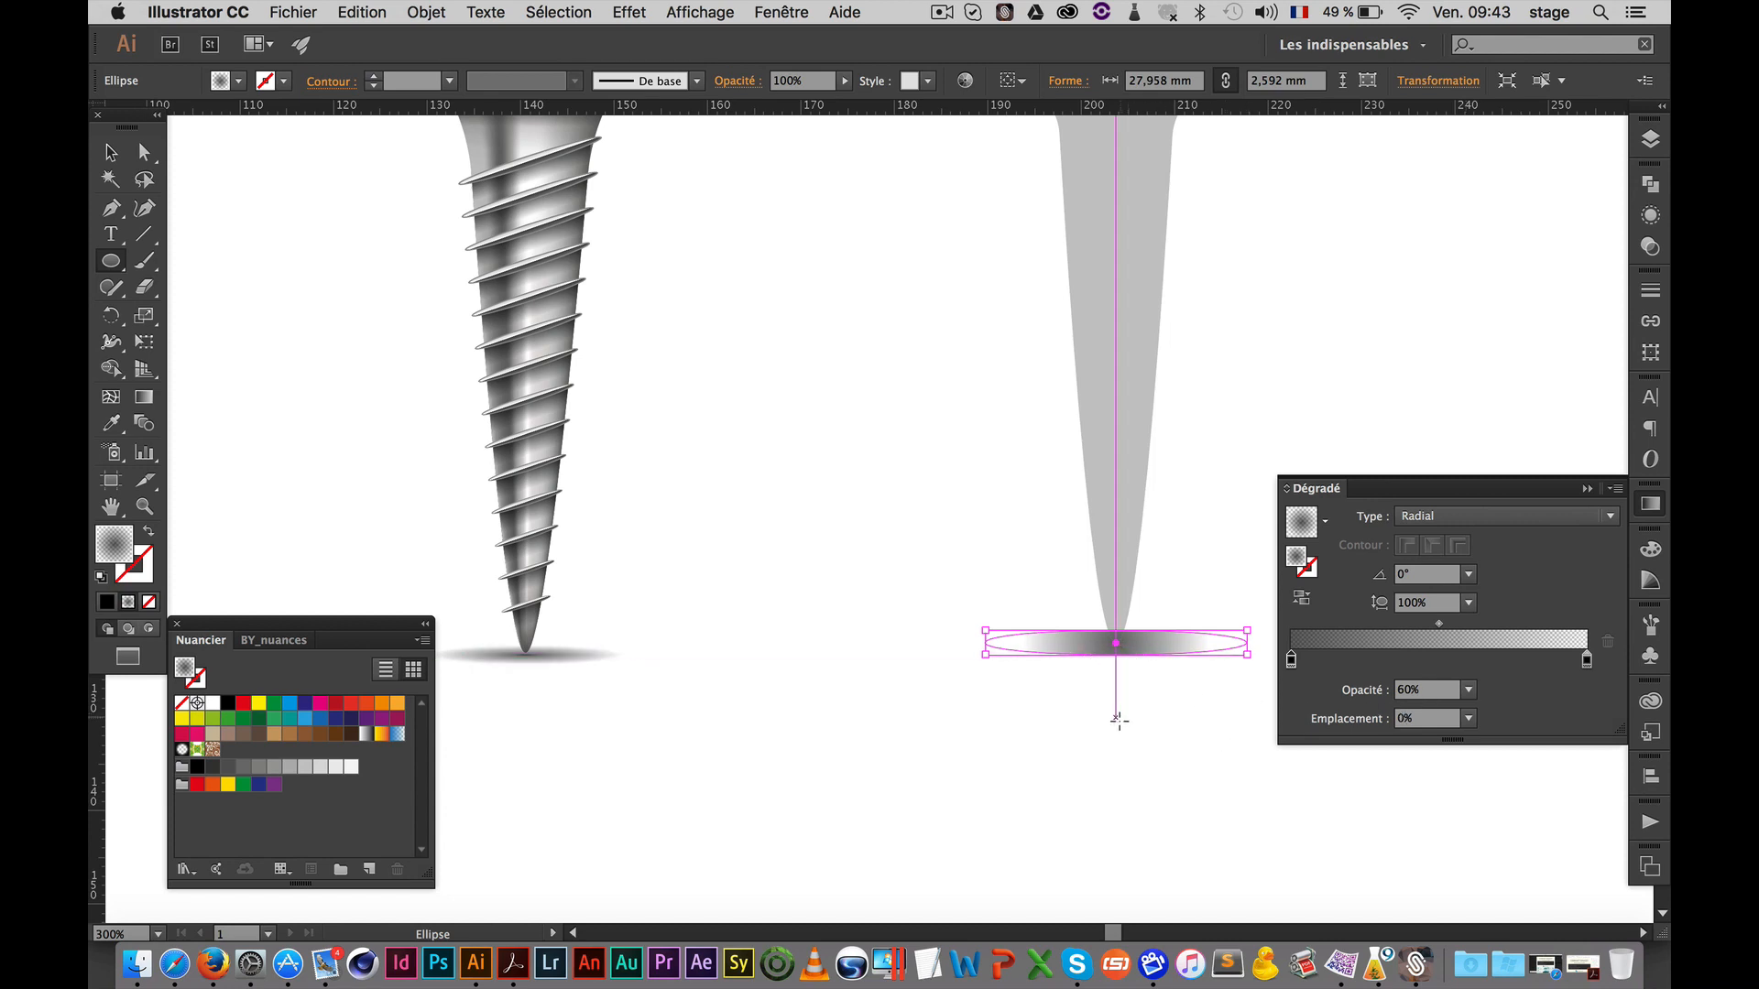
left_click(1136, 747, "super")
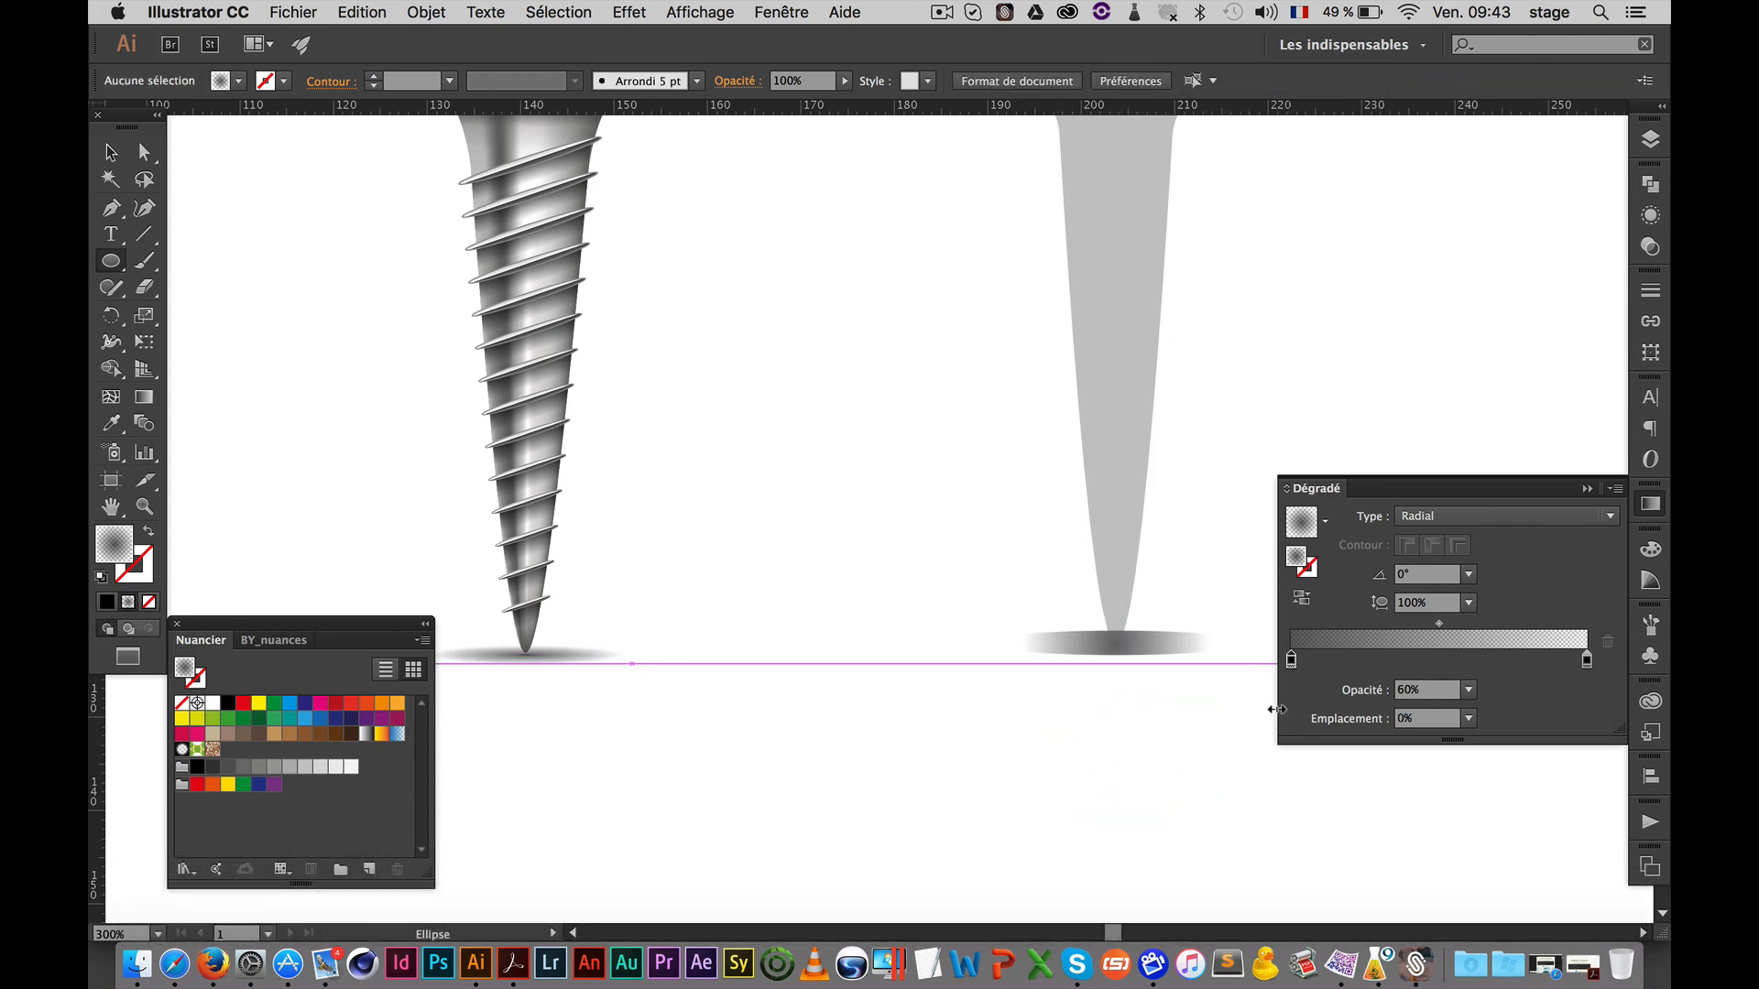
Send the shadow ellipse to the back so it lies behind the shank tip, and deselect it
key("v")
left_click(1140, 647)
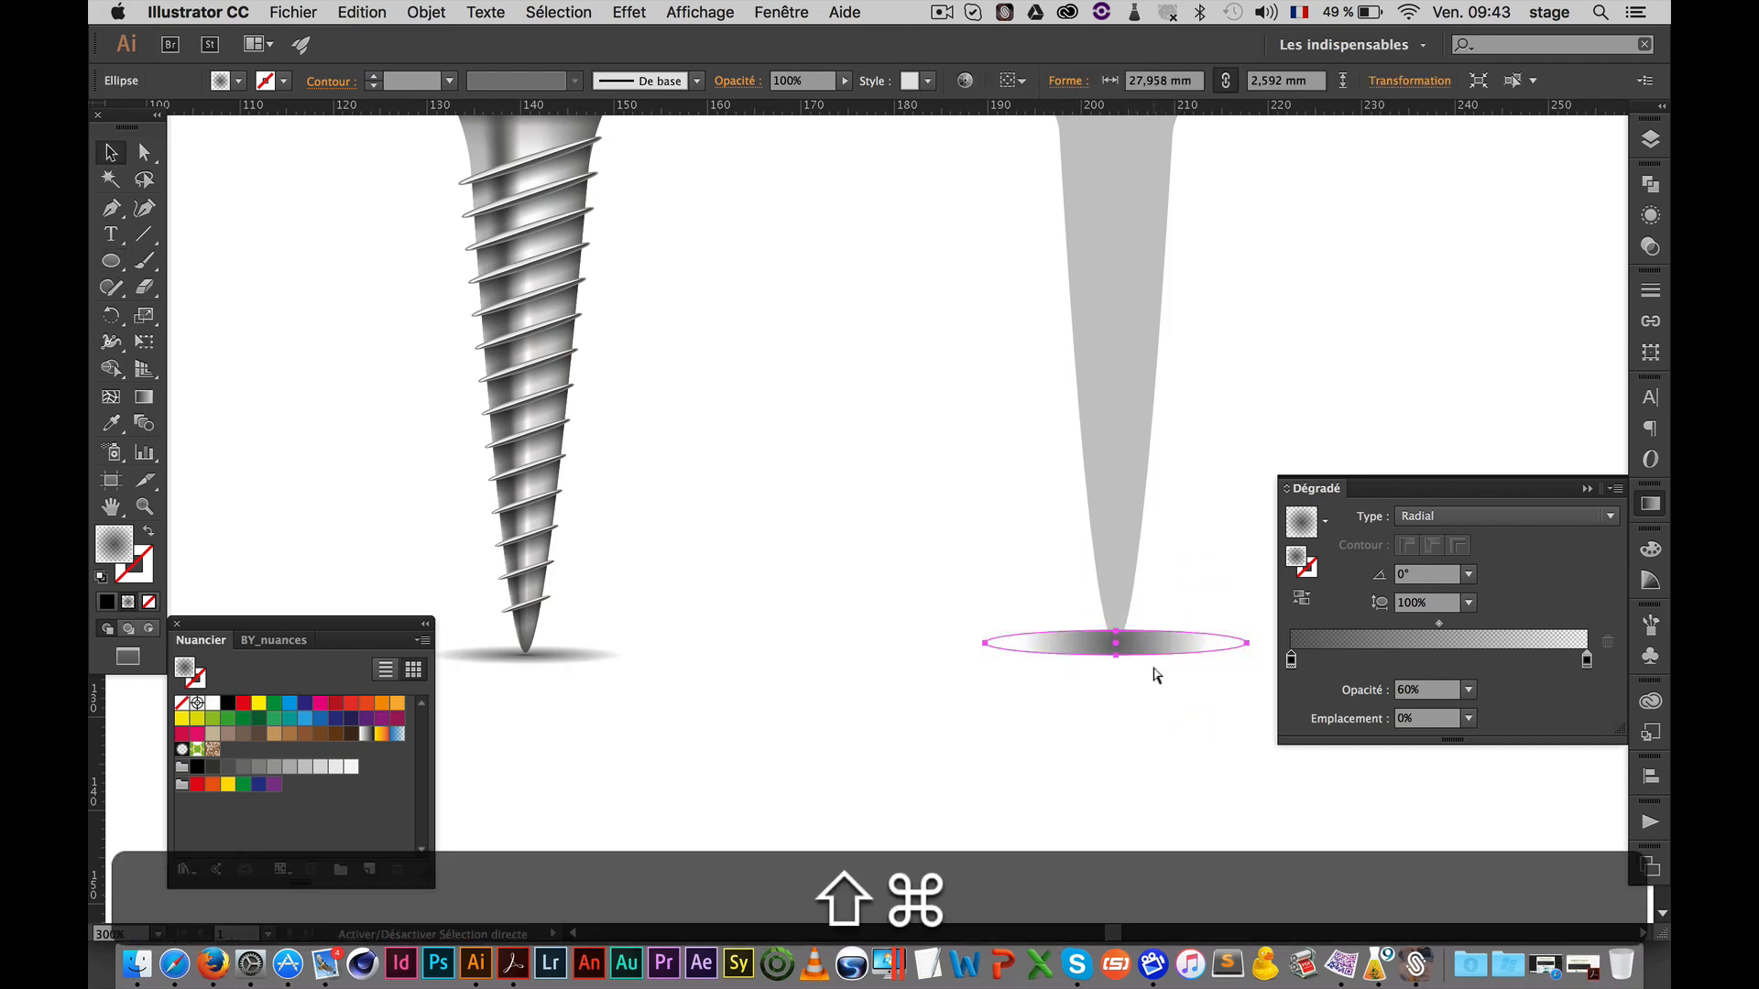
key("super+shift+parenleft")
left_click(1162, 710)
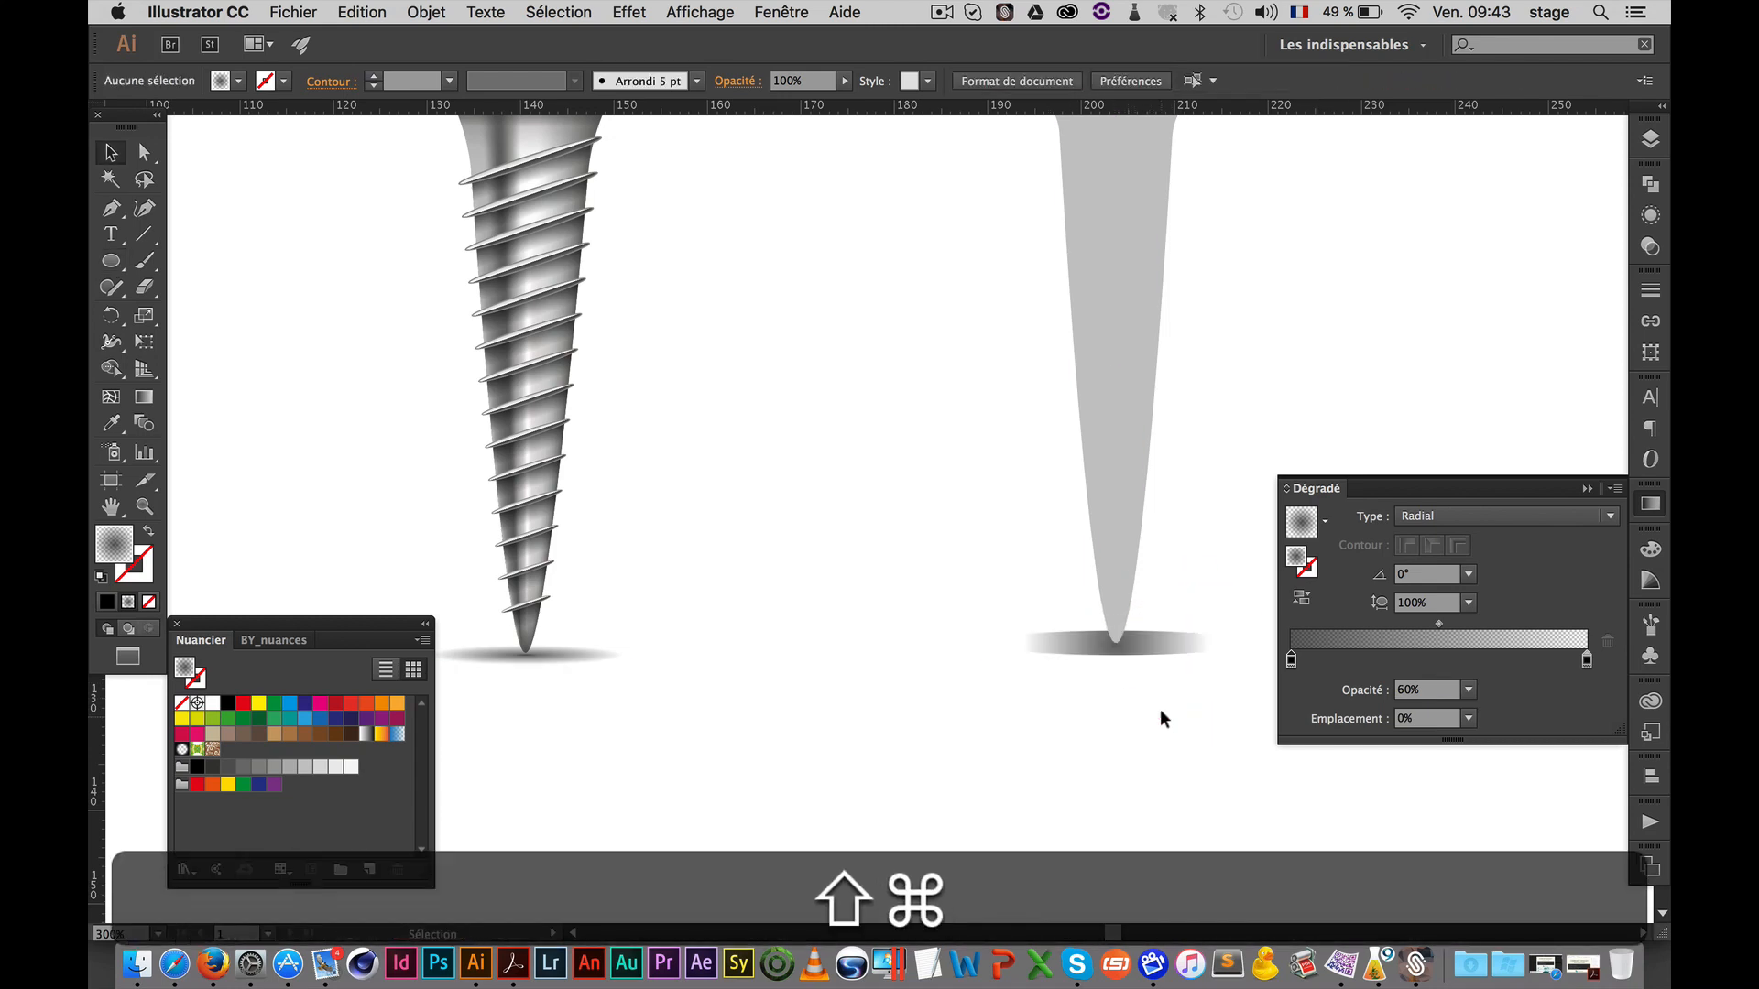
Flatten the shadow ellipse's radial gradient to an aspect ratio of about 9.5%
left_click(1160, 644)
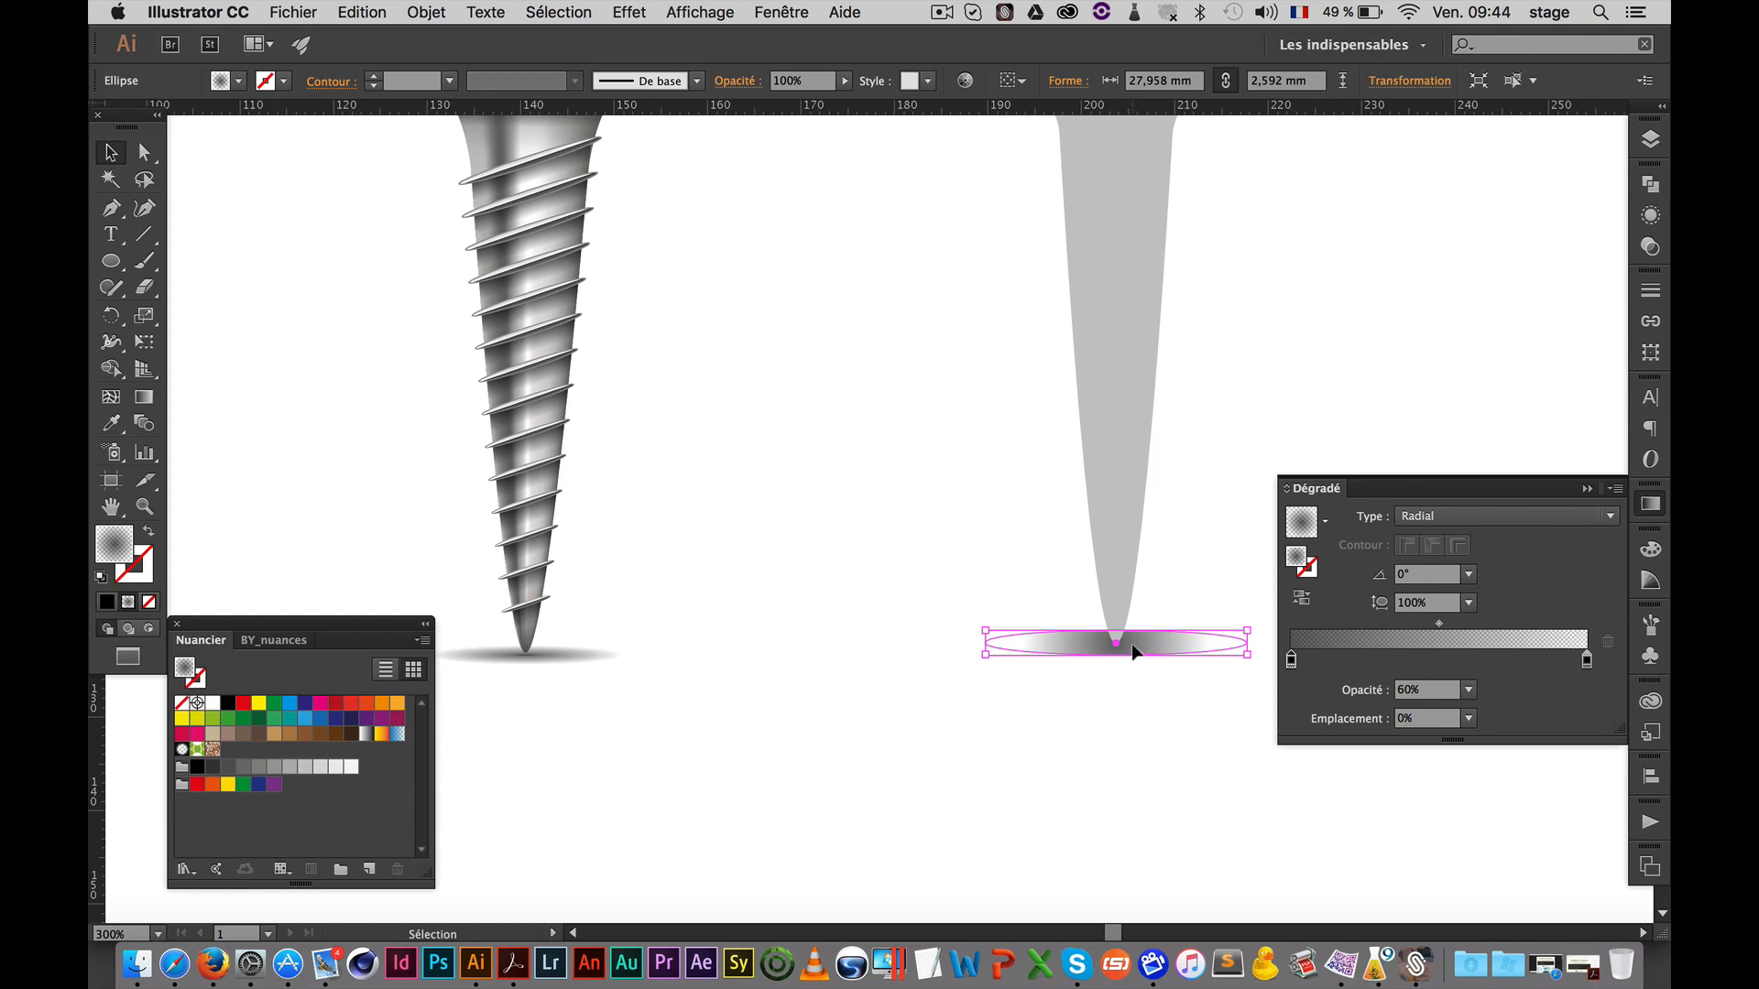
key("g")
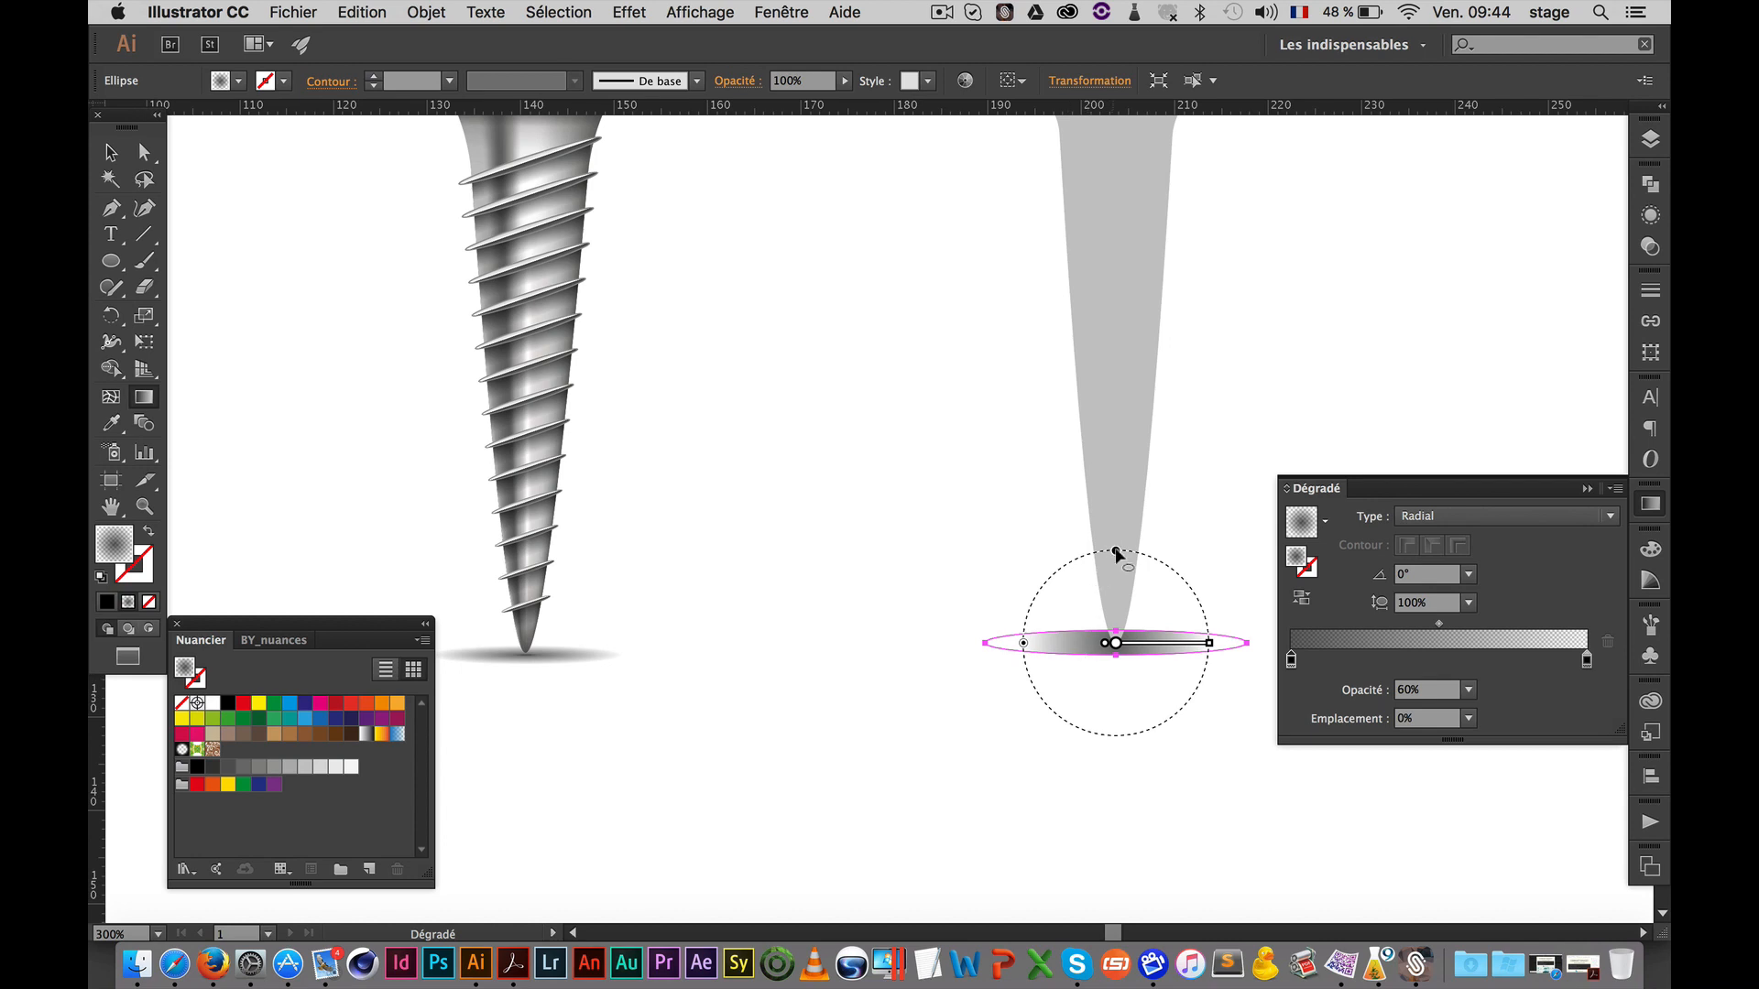
left_click_drag(1118, 555, 1125, 639)
left_click_drag(1125, 641, 1125, 643)
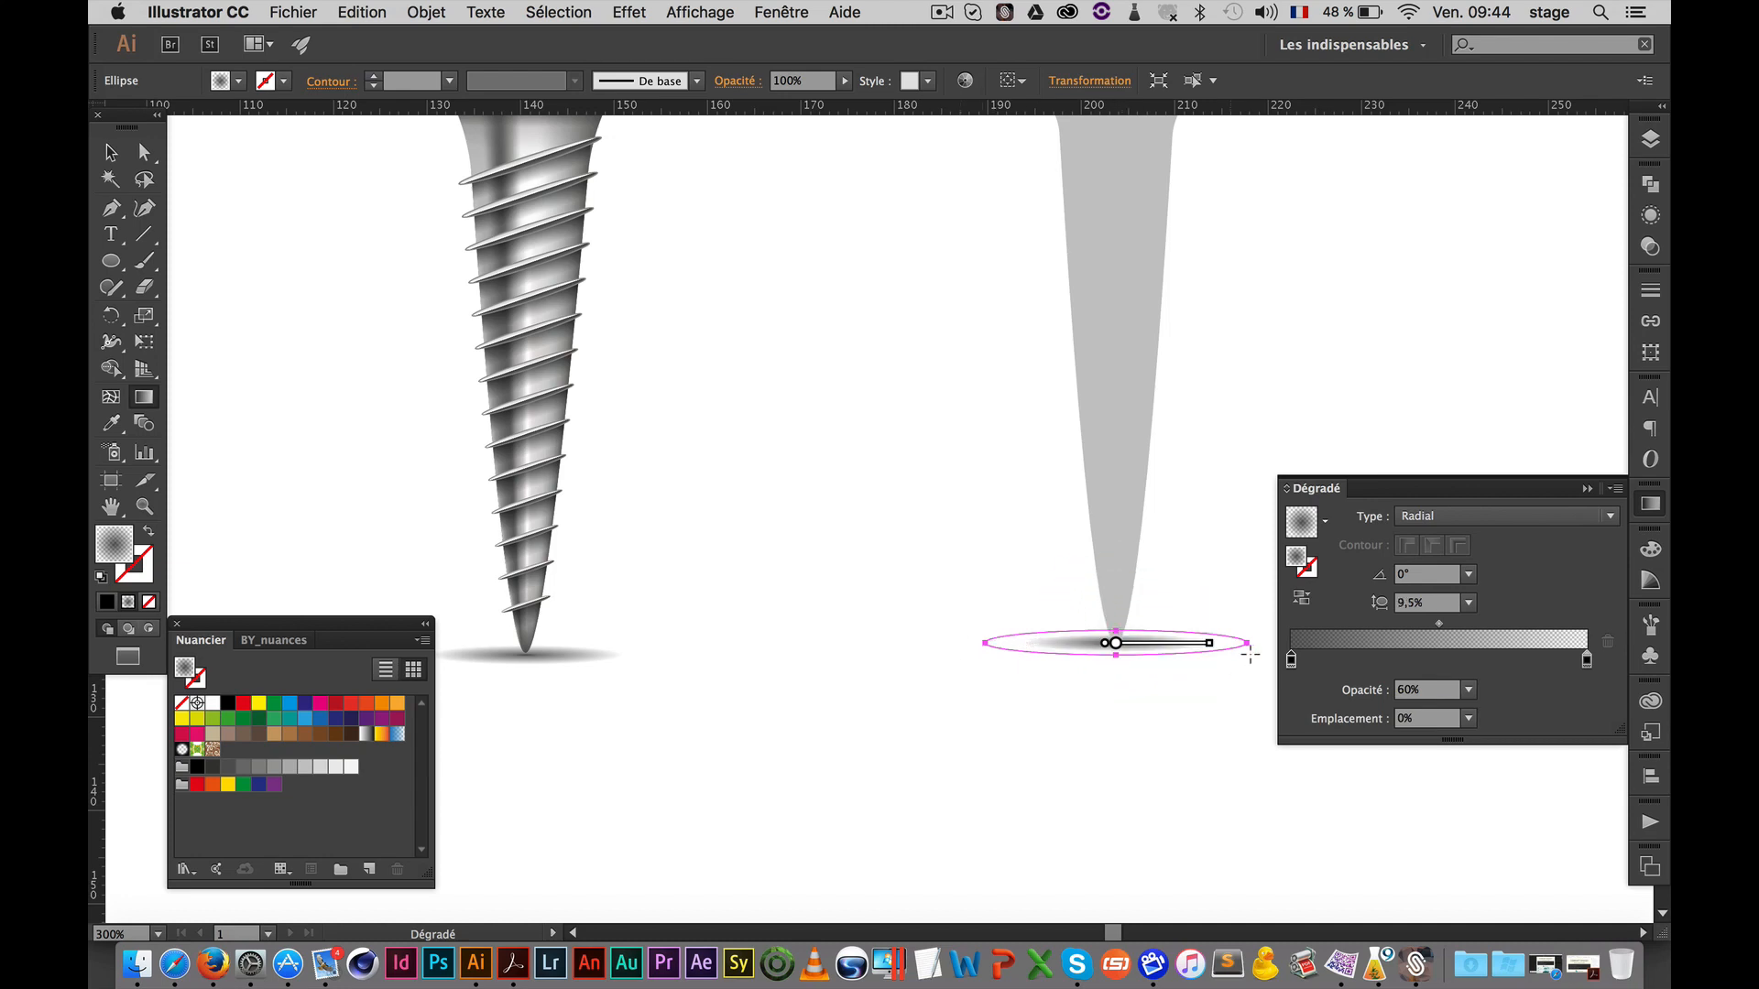
Widen the shadow's radial gradient until it nearly reaches the ends of the ellipse, and deselect it
mouse_move(1210, 646)
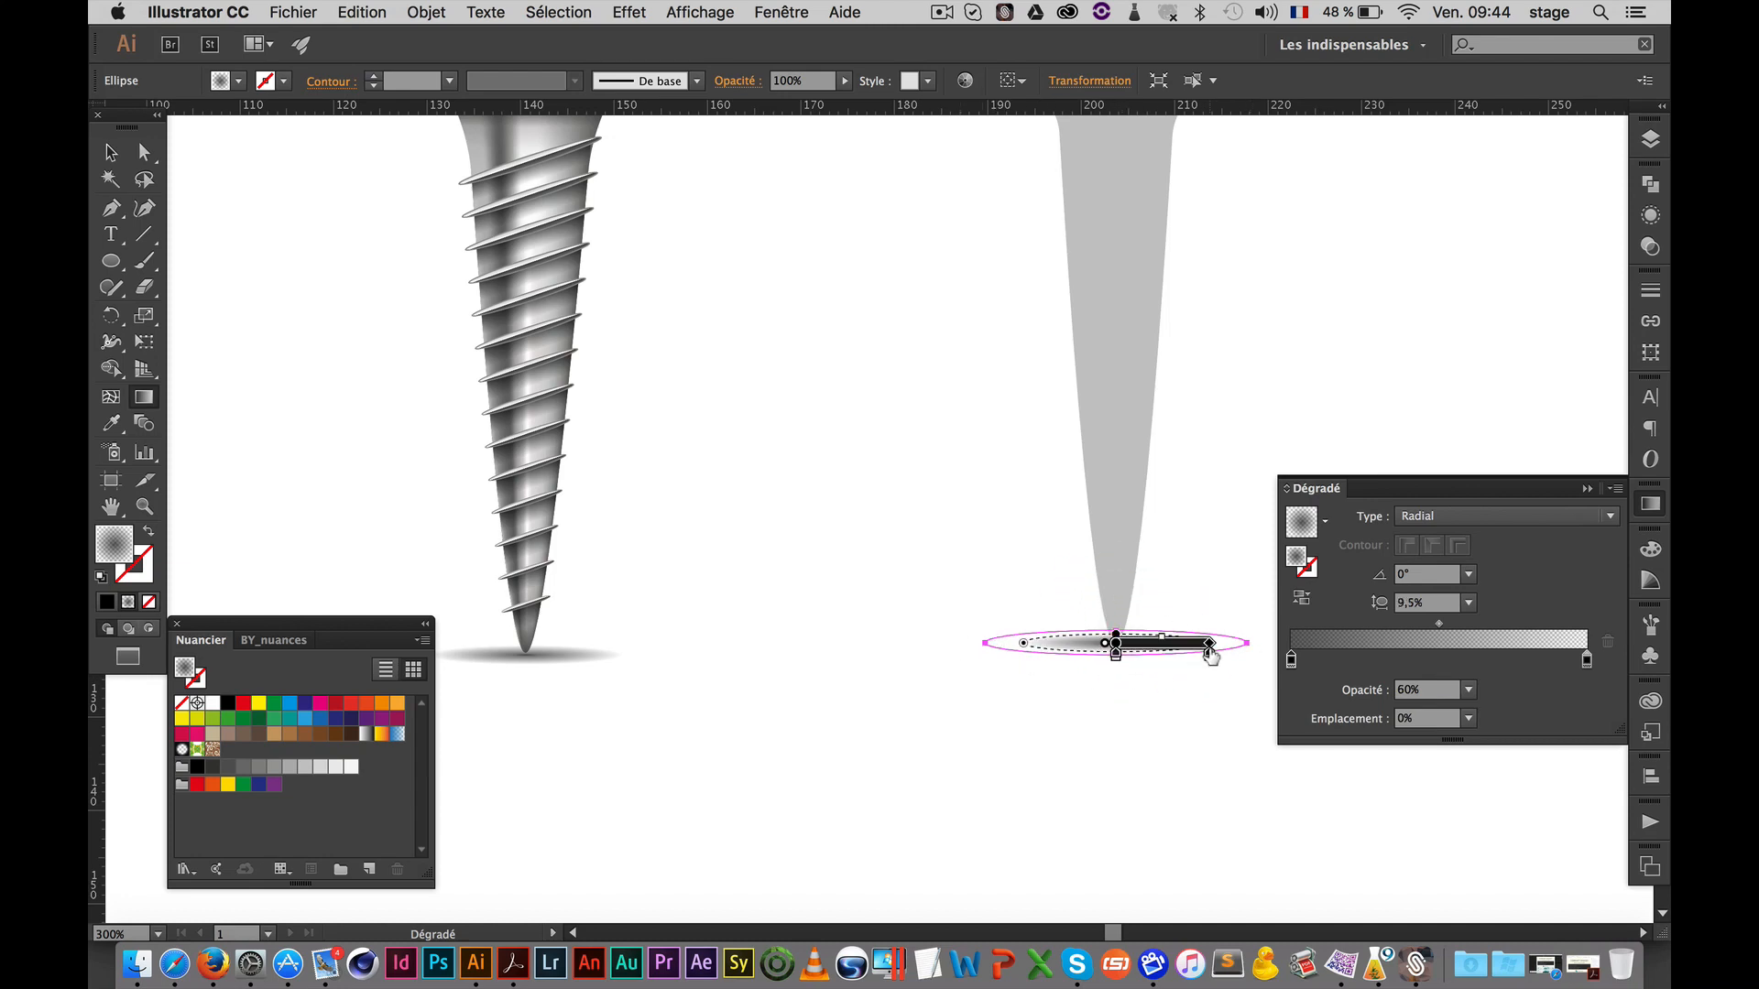
left_click_drag(1209, 646, 1239, 646)
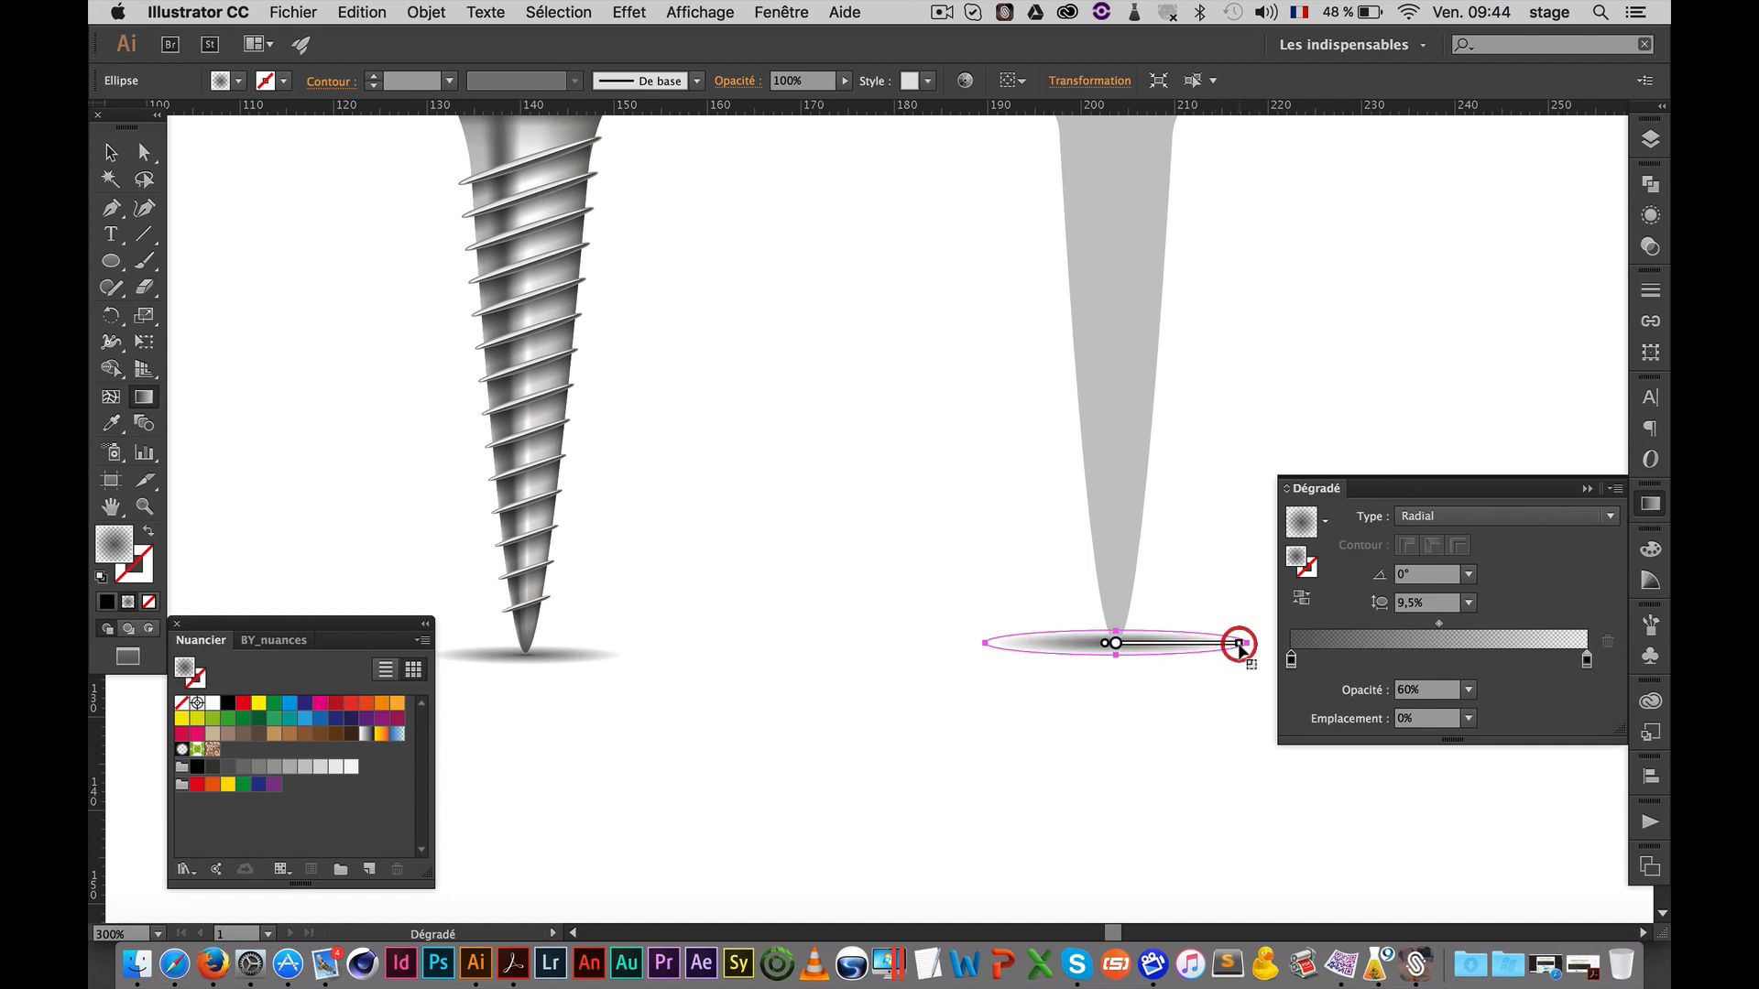
mouse_move(1119, 658)
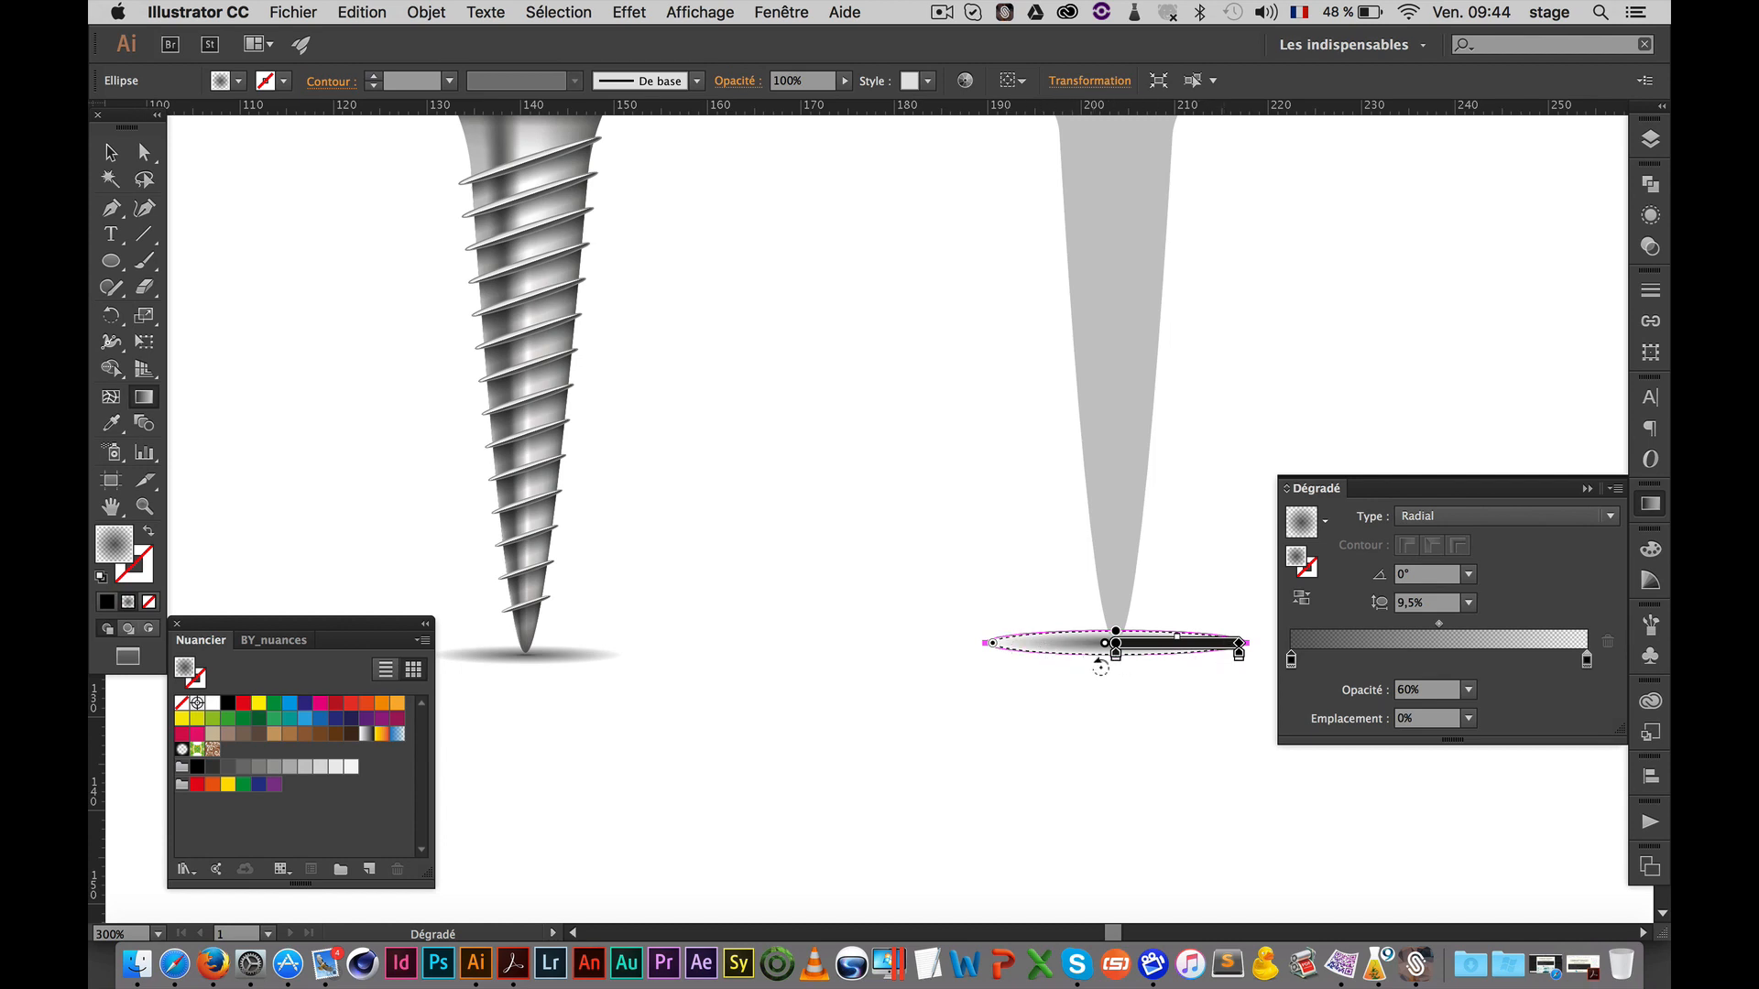
left_click(1053, 744, "super")
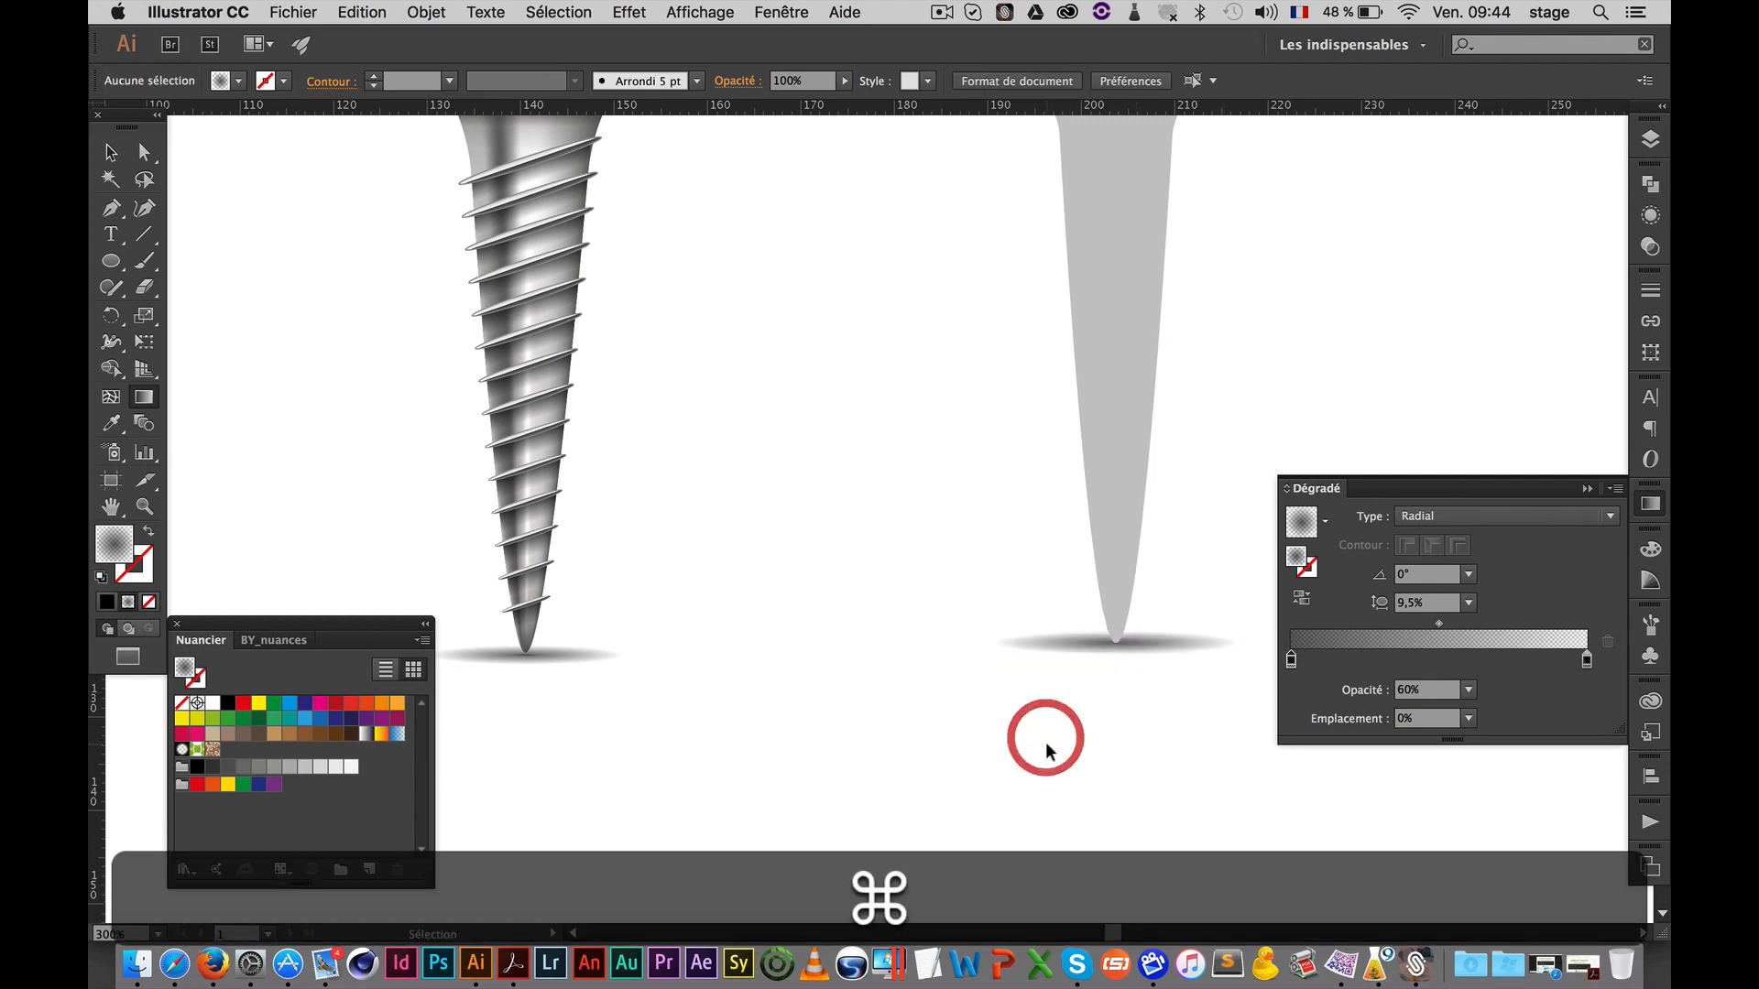
Stretch the shadow ellipse downward to a height of about 3.4 mm, keeping it centred under the shank tip, and deselect it
left_click(1033, 660, "alt+super")
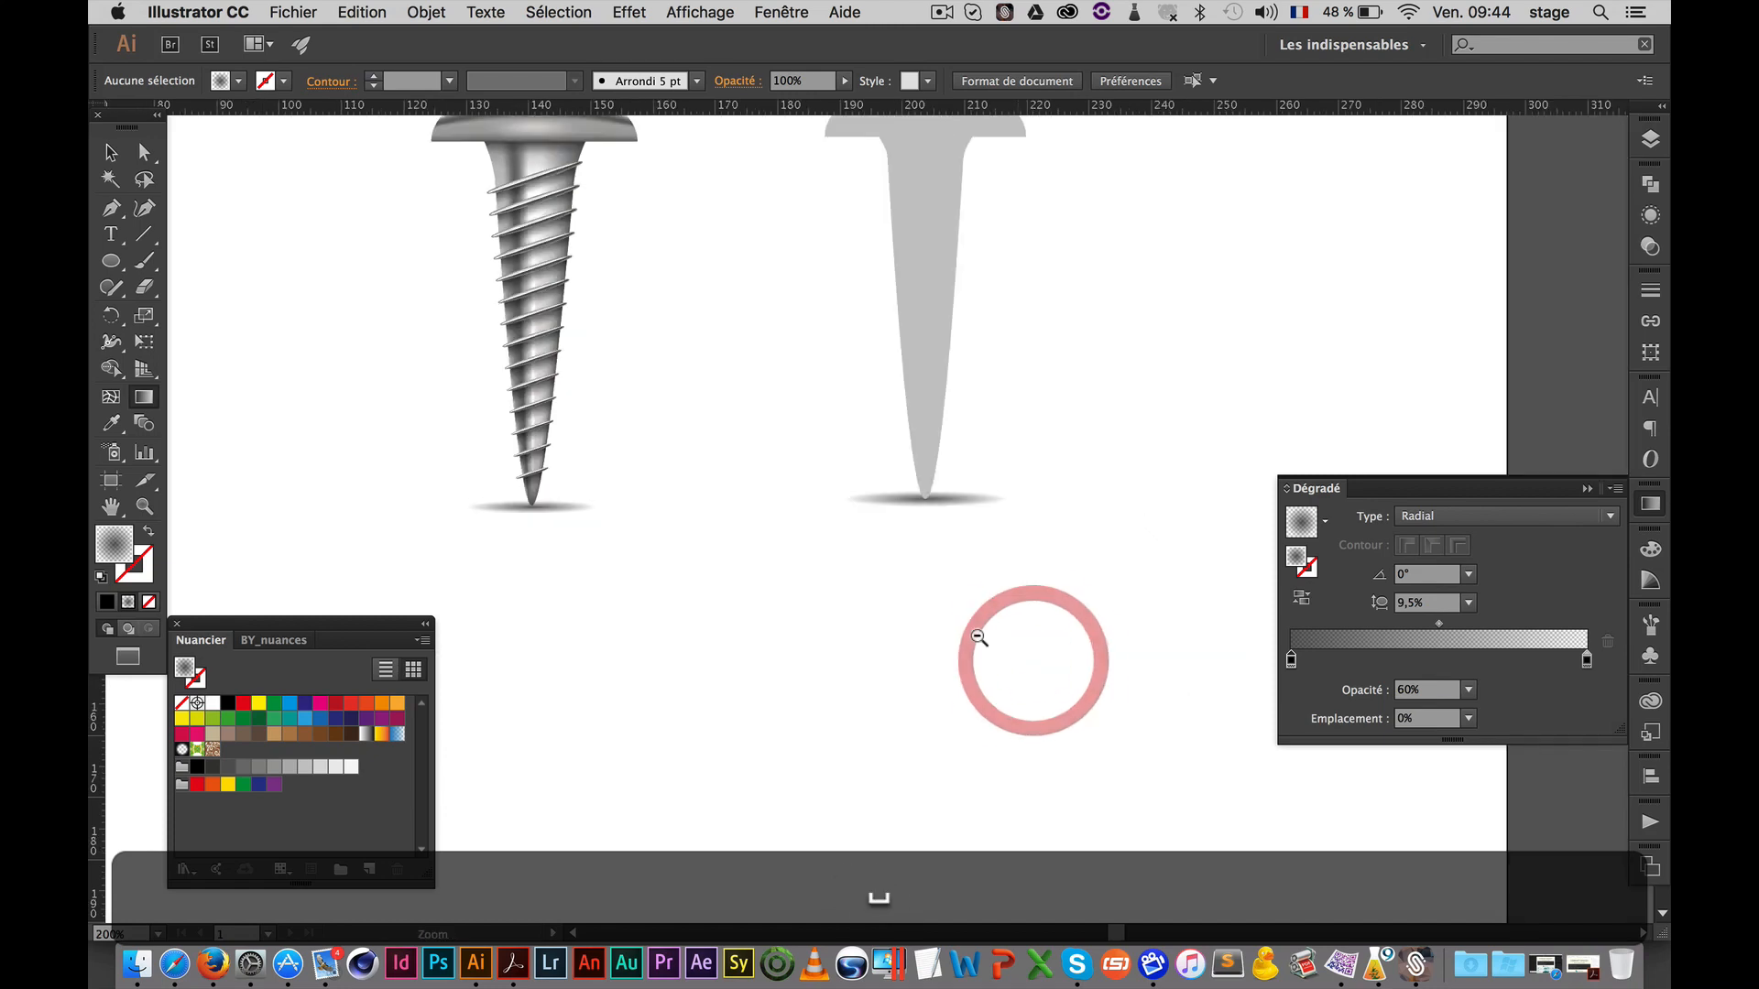
left_click_drag(956, 558, 973, 573)
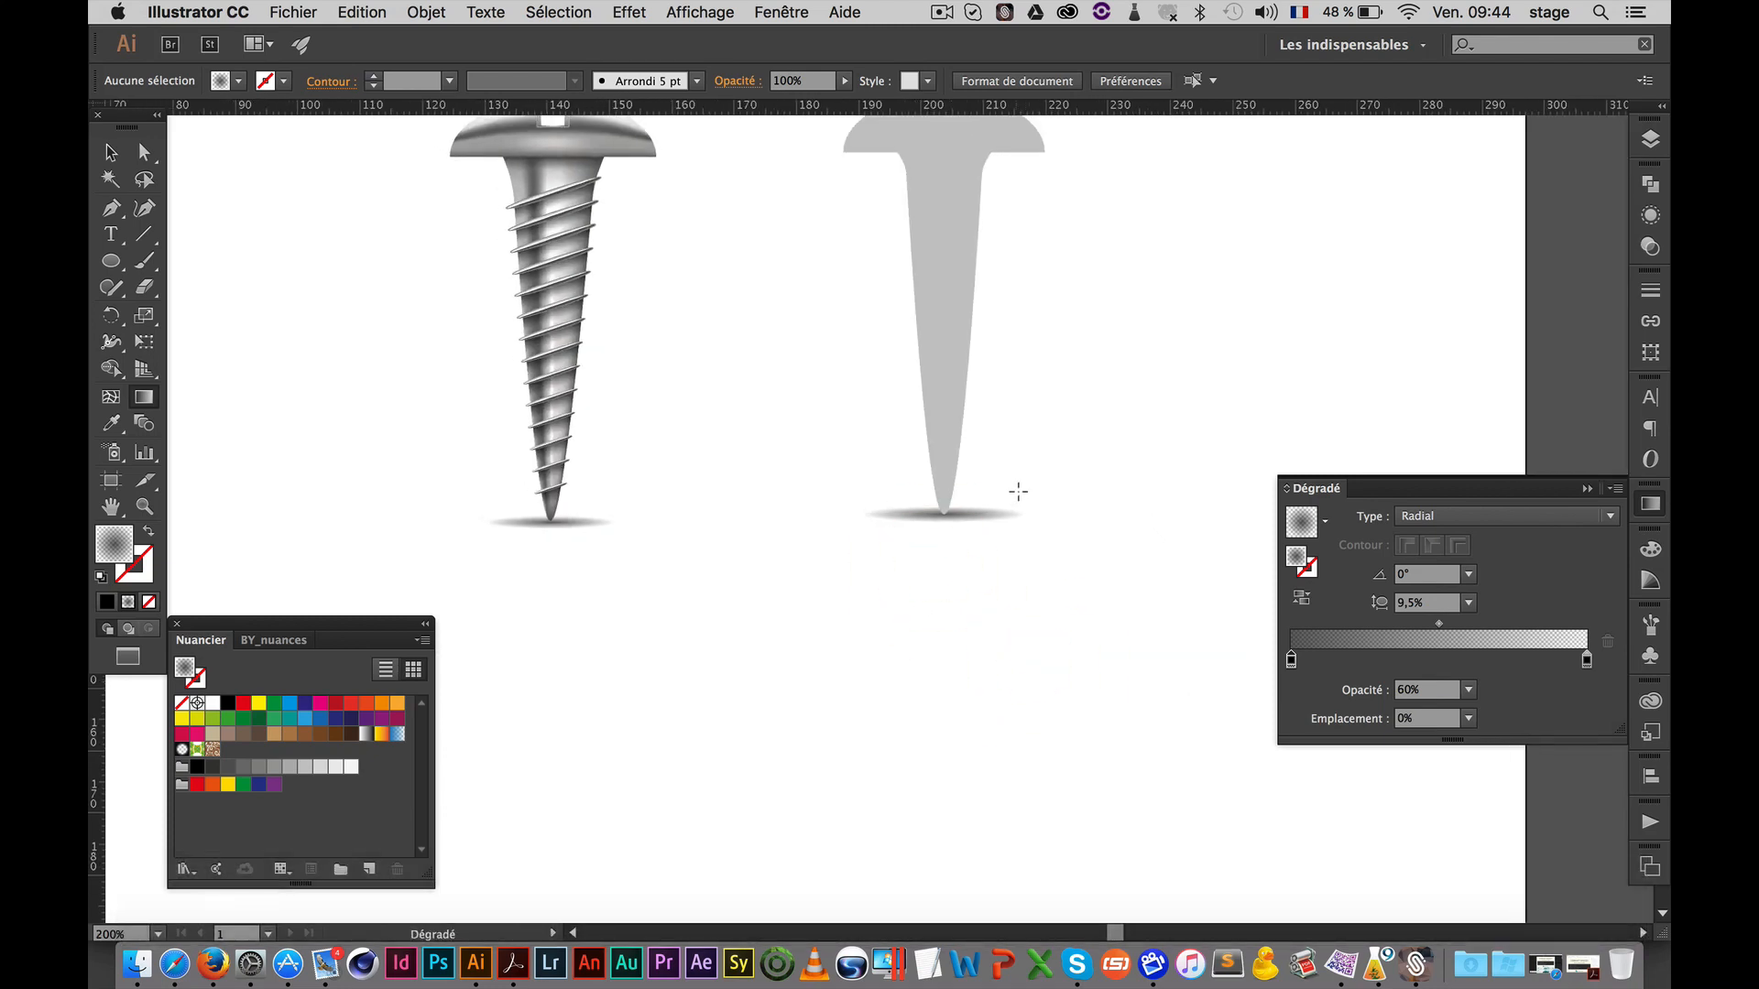
key("v")
key("super+v")
left_click_drag(882, 500, 1245, 708)
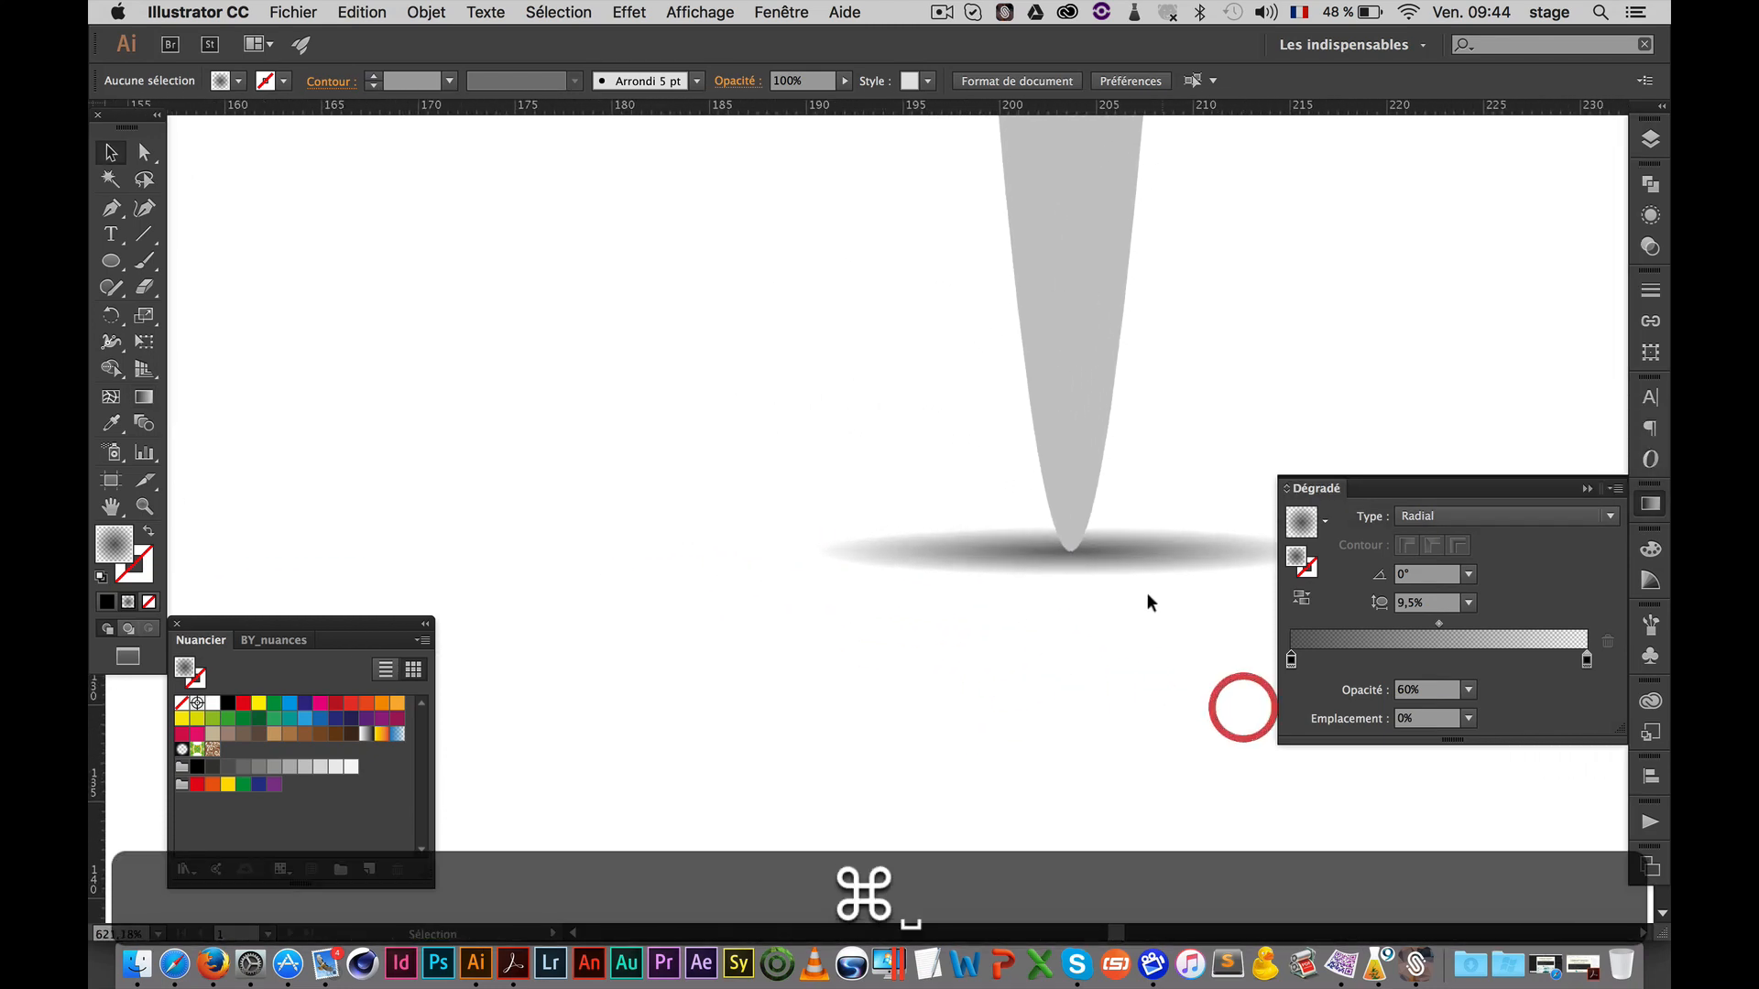
left_click(1123, 558)
left_click_drag(1070, 577, 1074, 593)
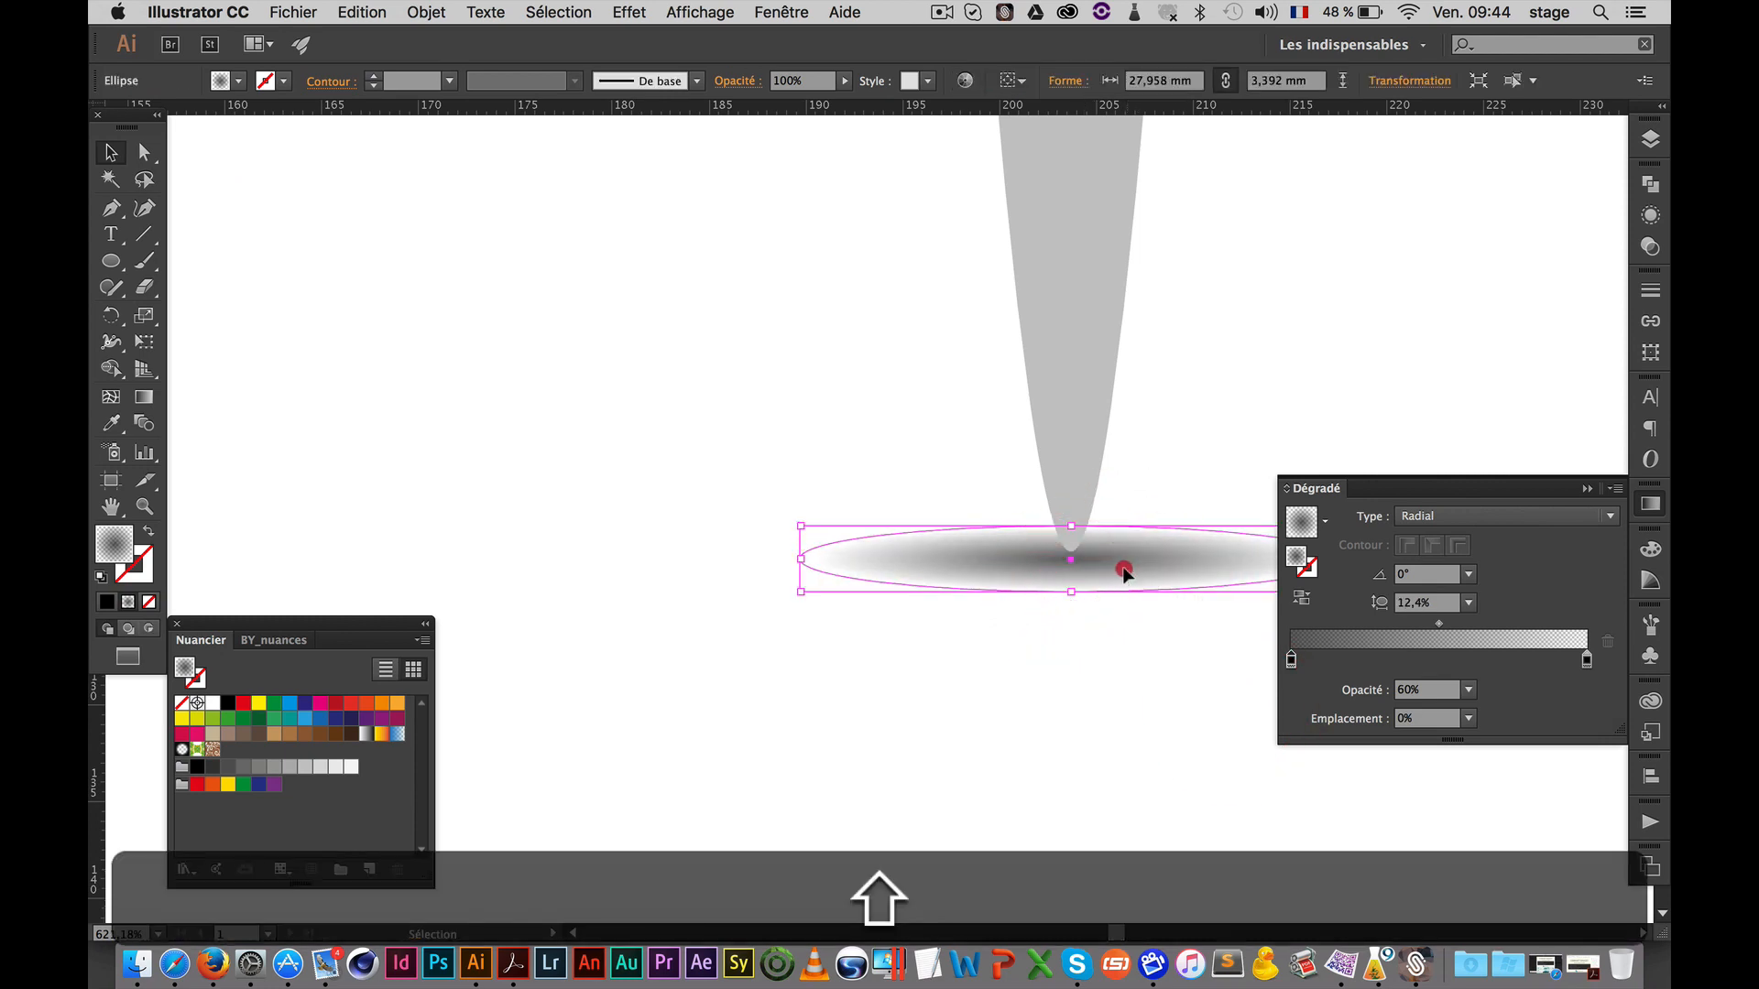
left_click(1019, 681)
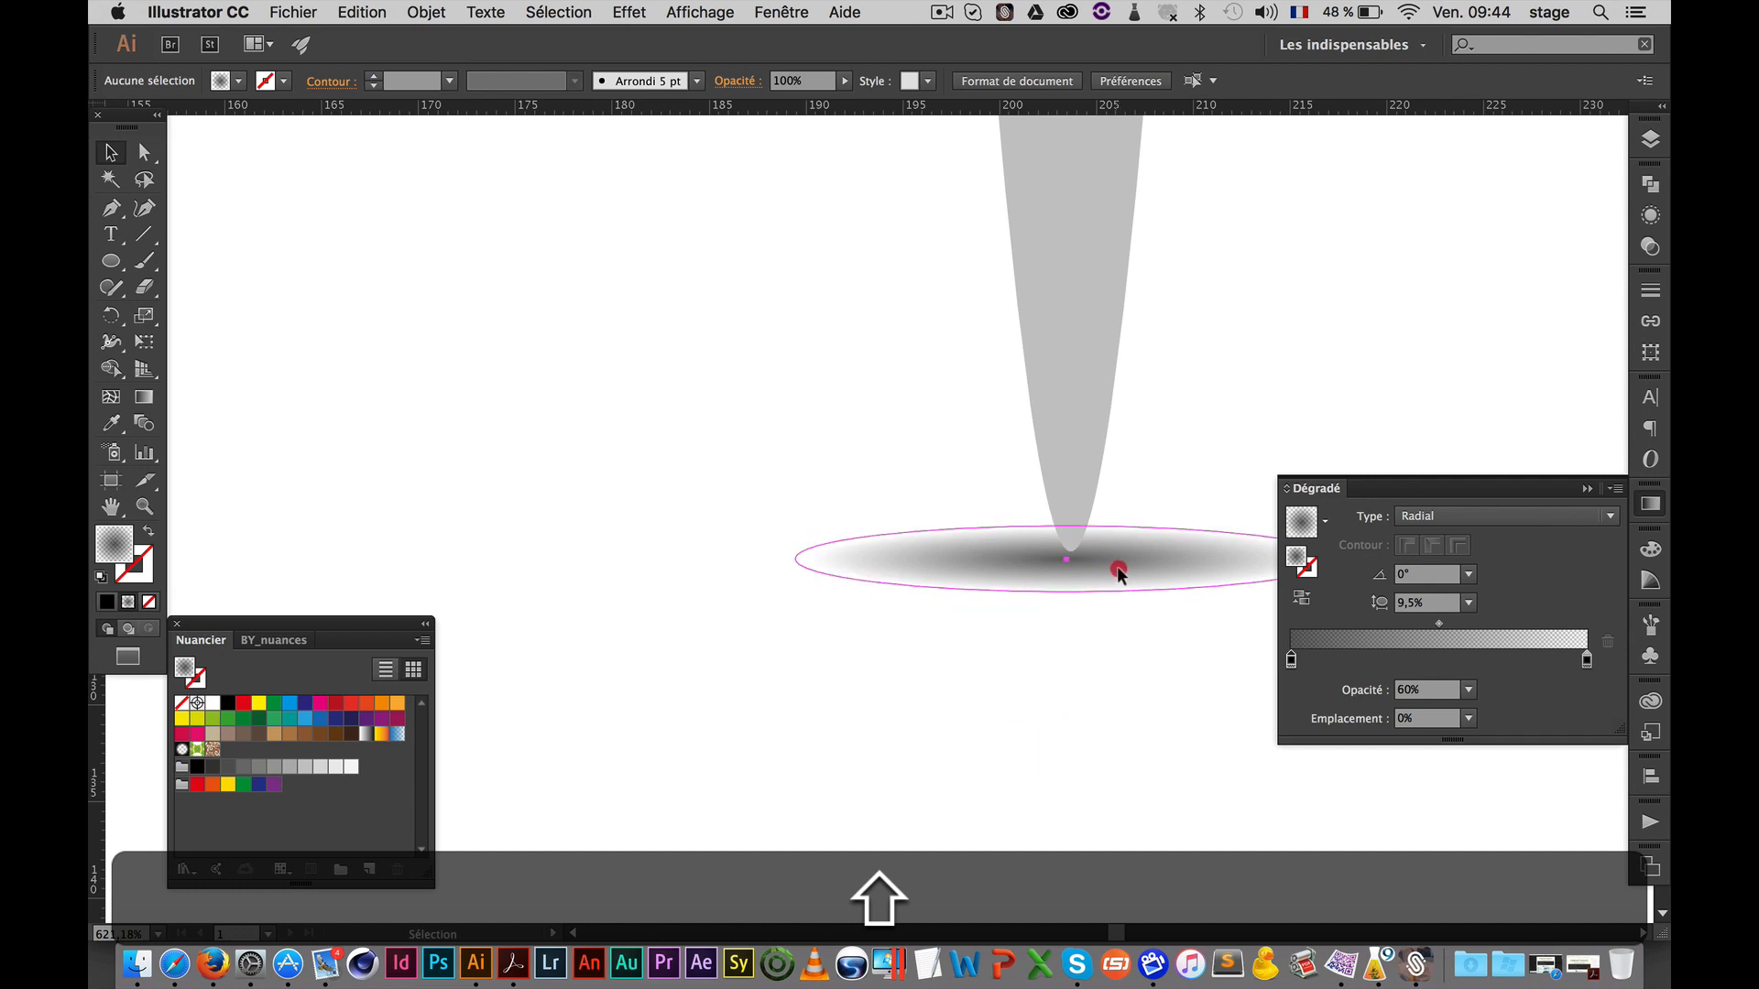
left_click_drag(1119, 573, 1122, 572)
left_click(1055, 703)
left_click(753, 544, "alt+super")
left_click(1020, 497, "alt+super")
left_click(1019, 495, "alt+super")
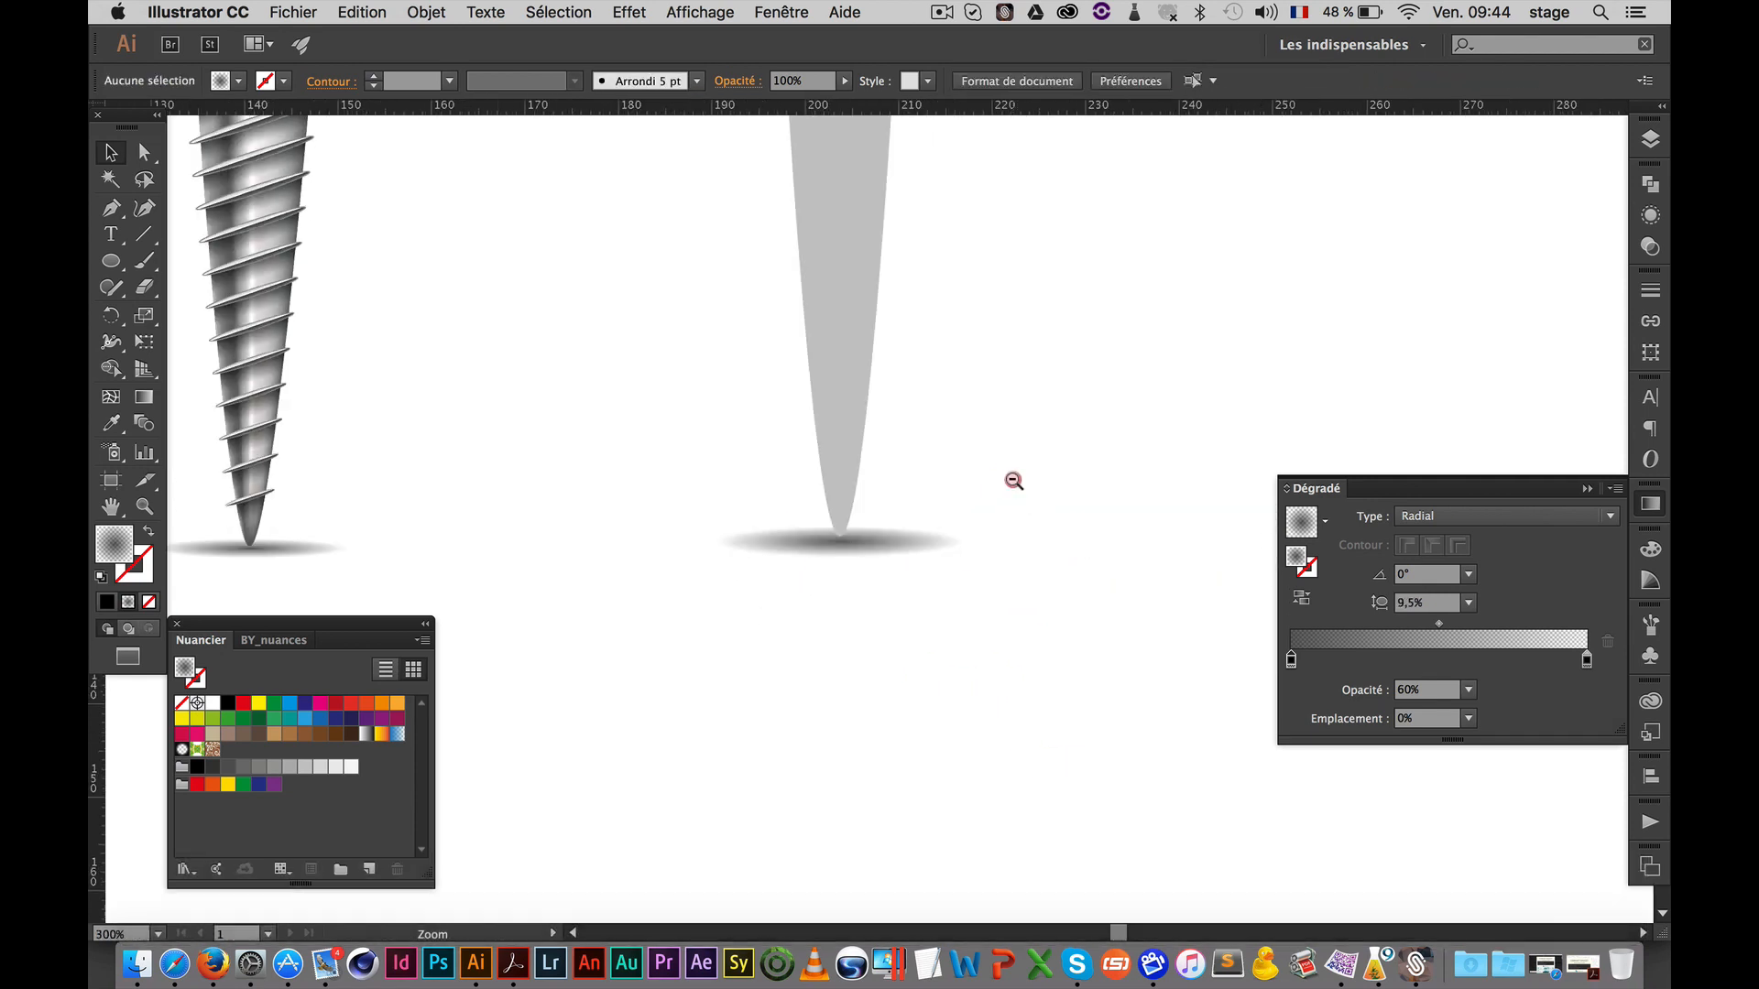
left_click(1014, 481, "alt+super")
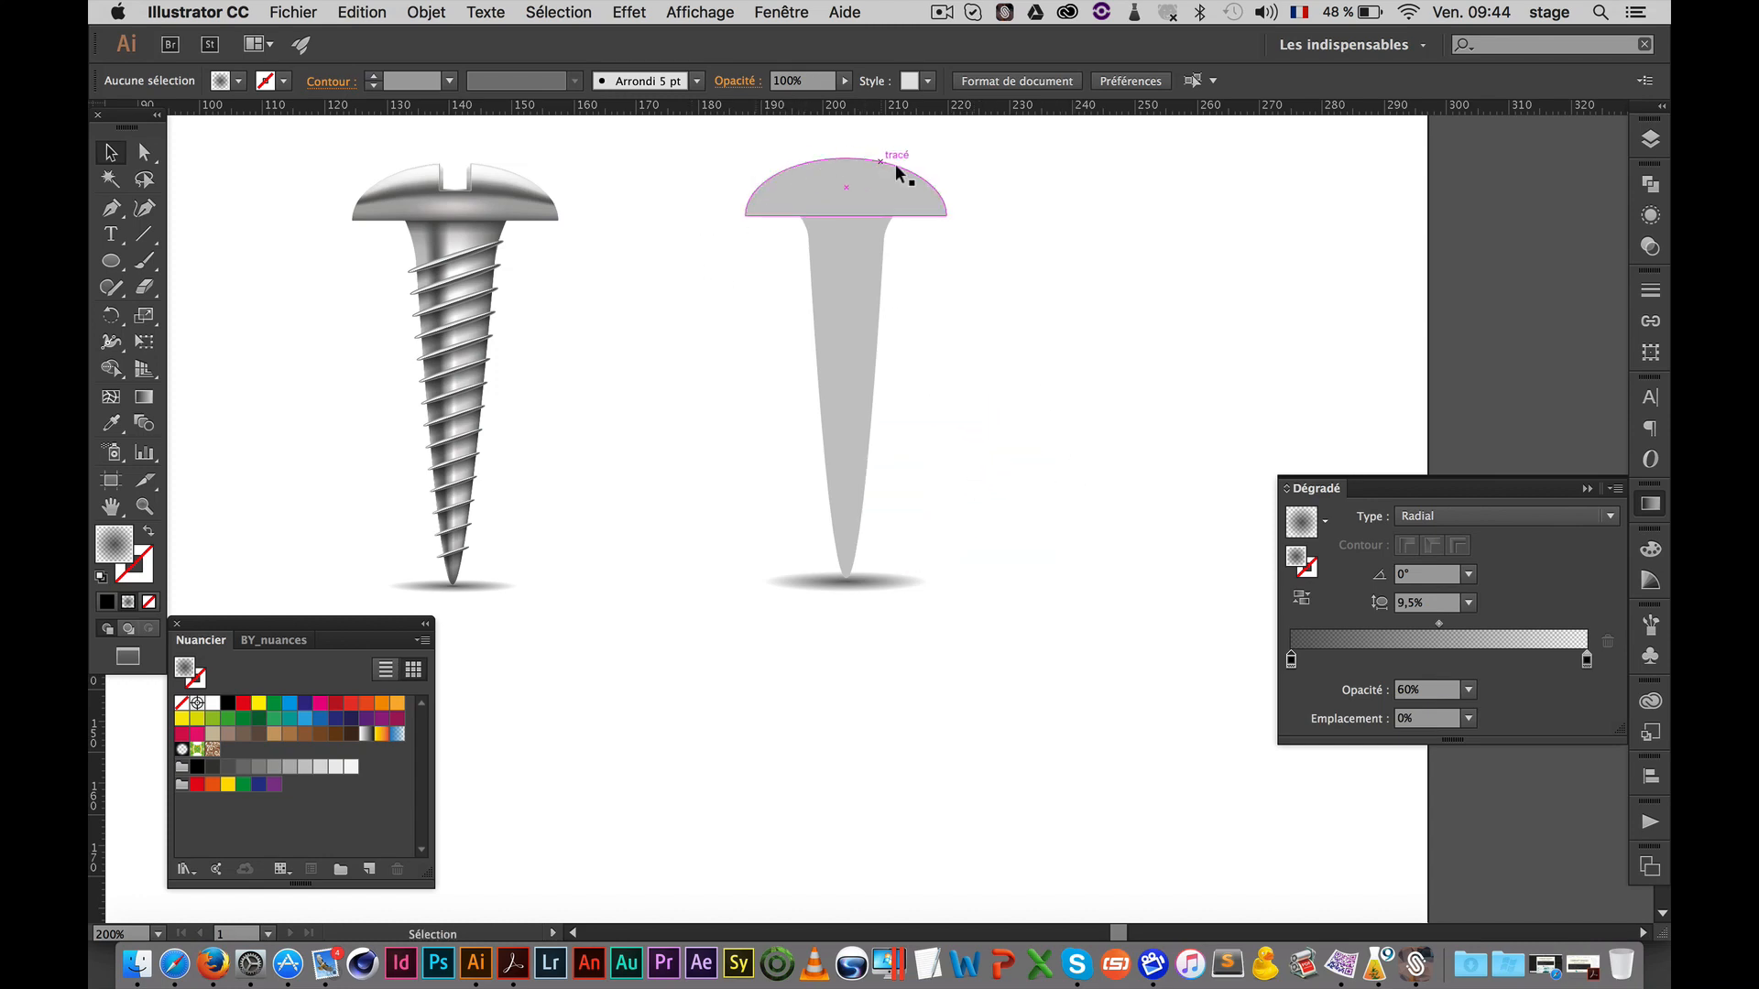
left_click(843, 247)
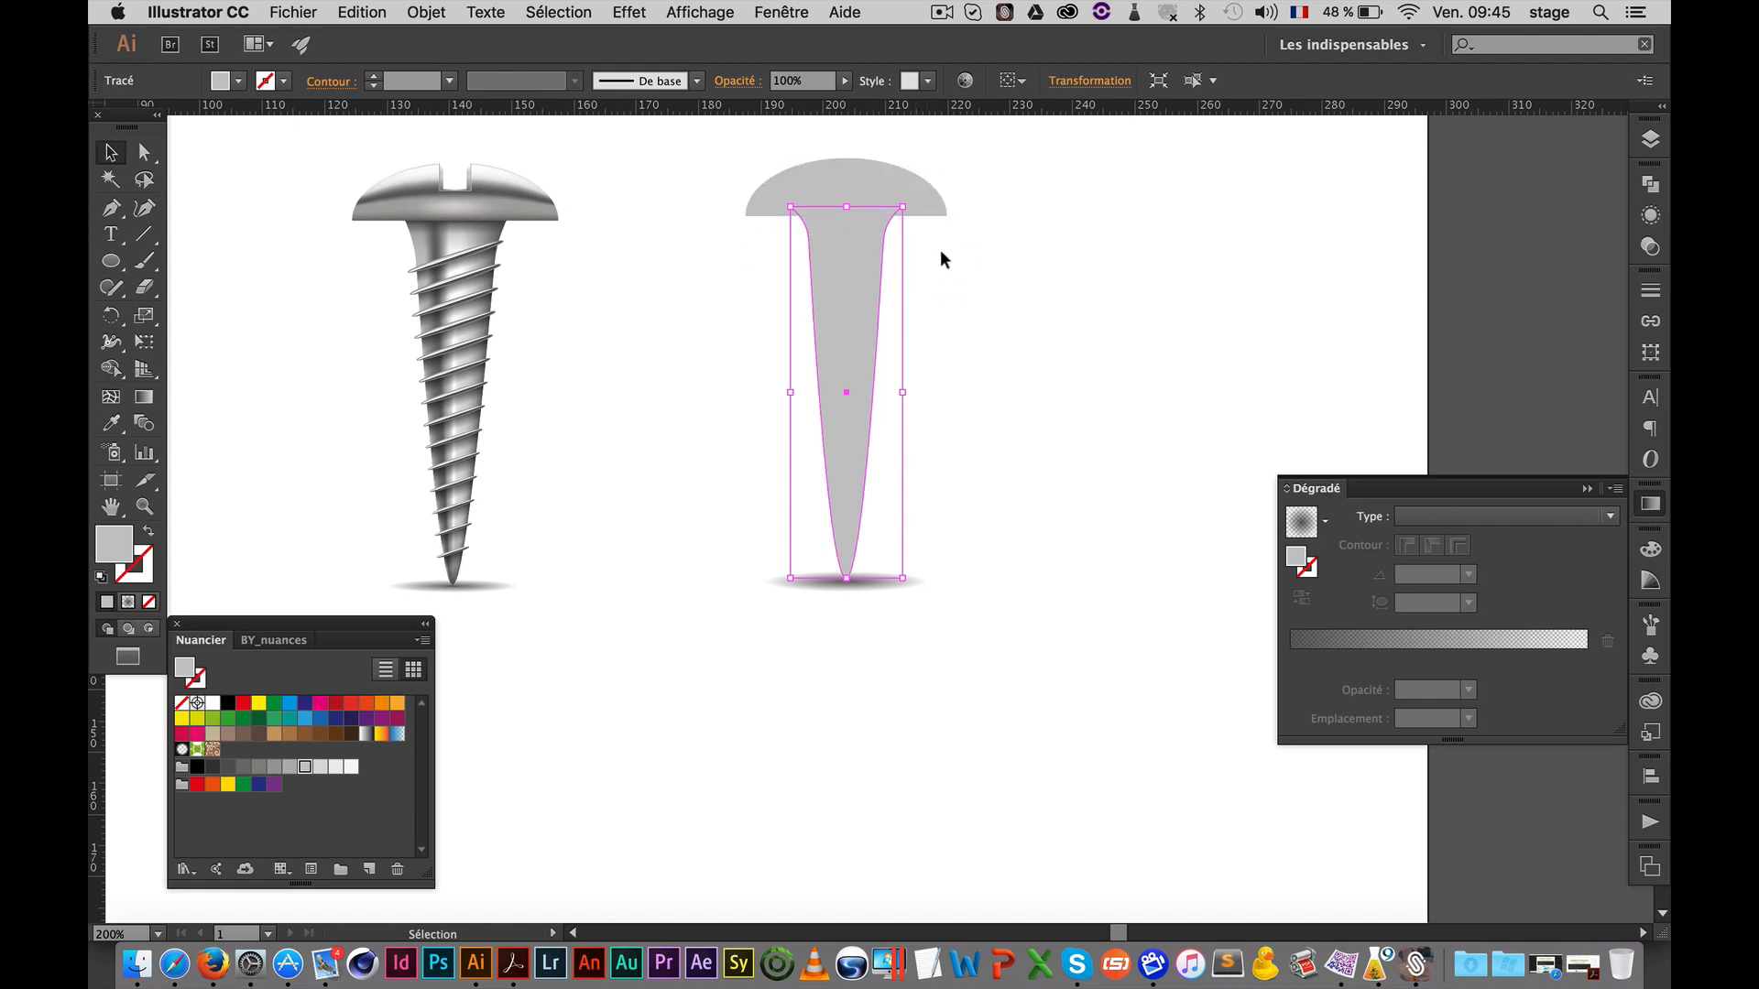
left_click(1030, 261)
Draw a rectangle, slightly narrower than the head, across the head's lower part and the top of the shank
key("super+space")
left_click(844, 271)
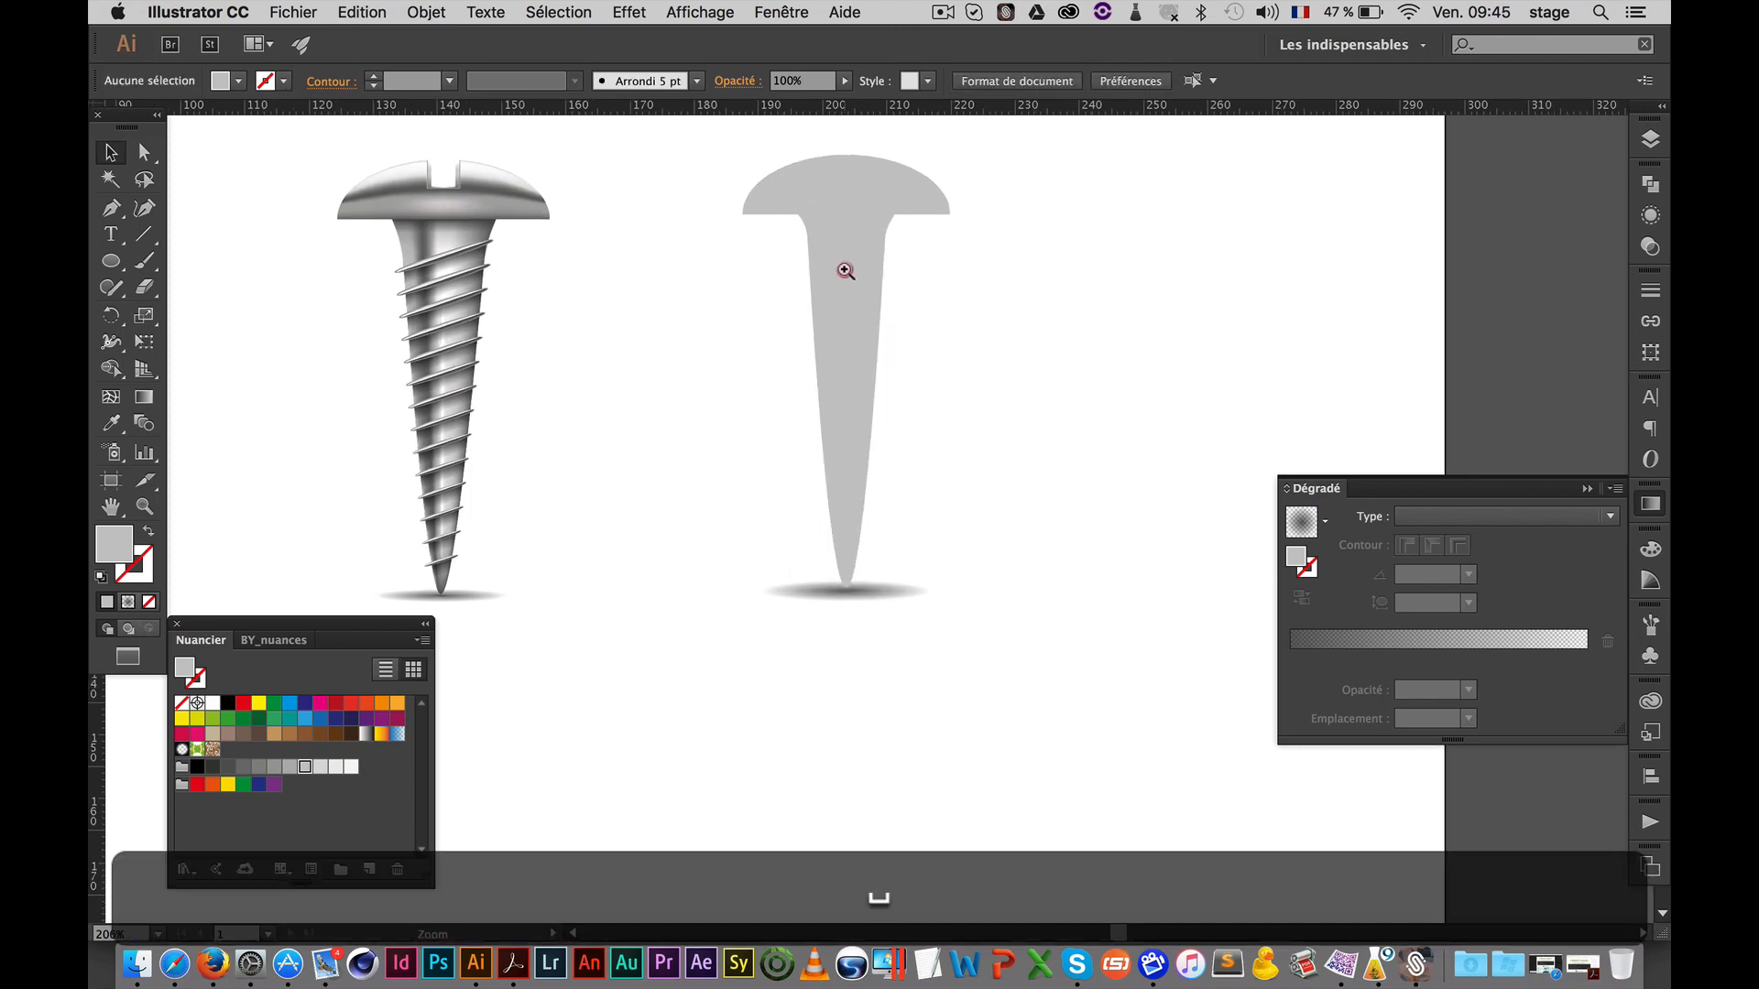
left_click(845, 271)
left_click_drag(879, 431, 871, 354)
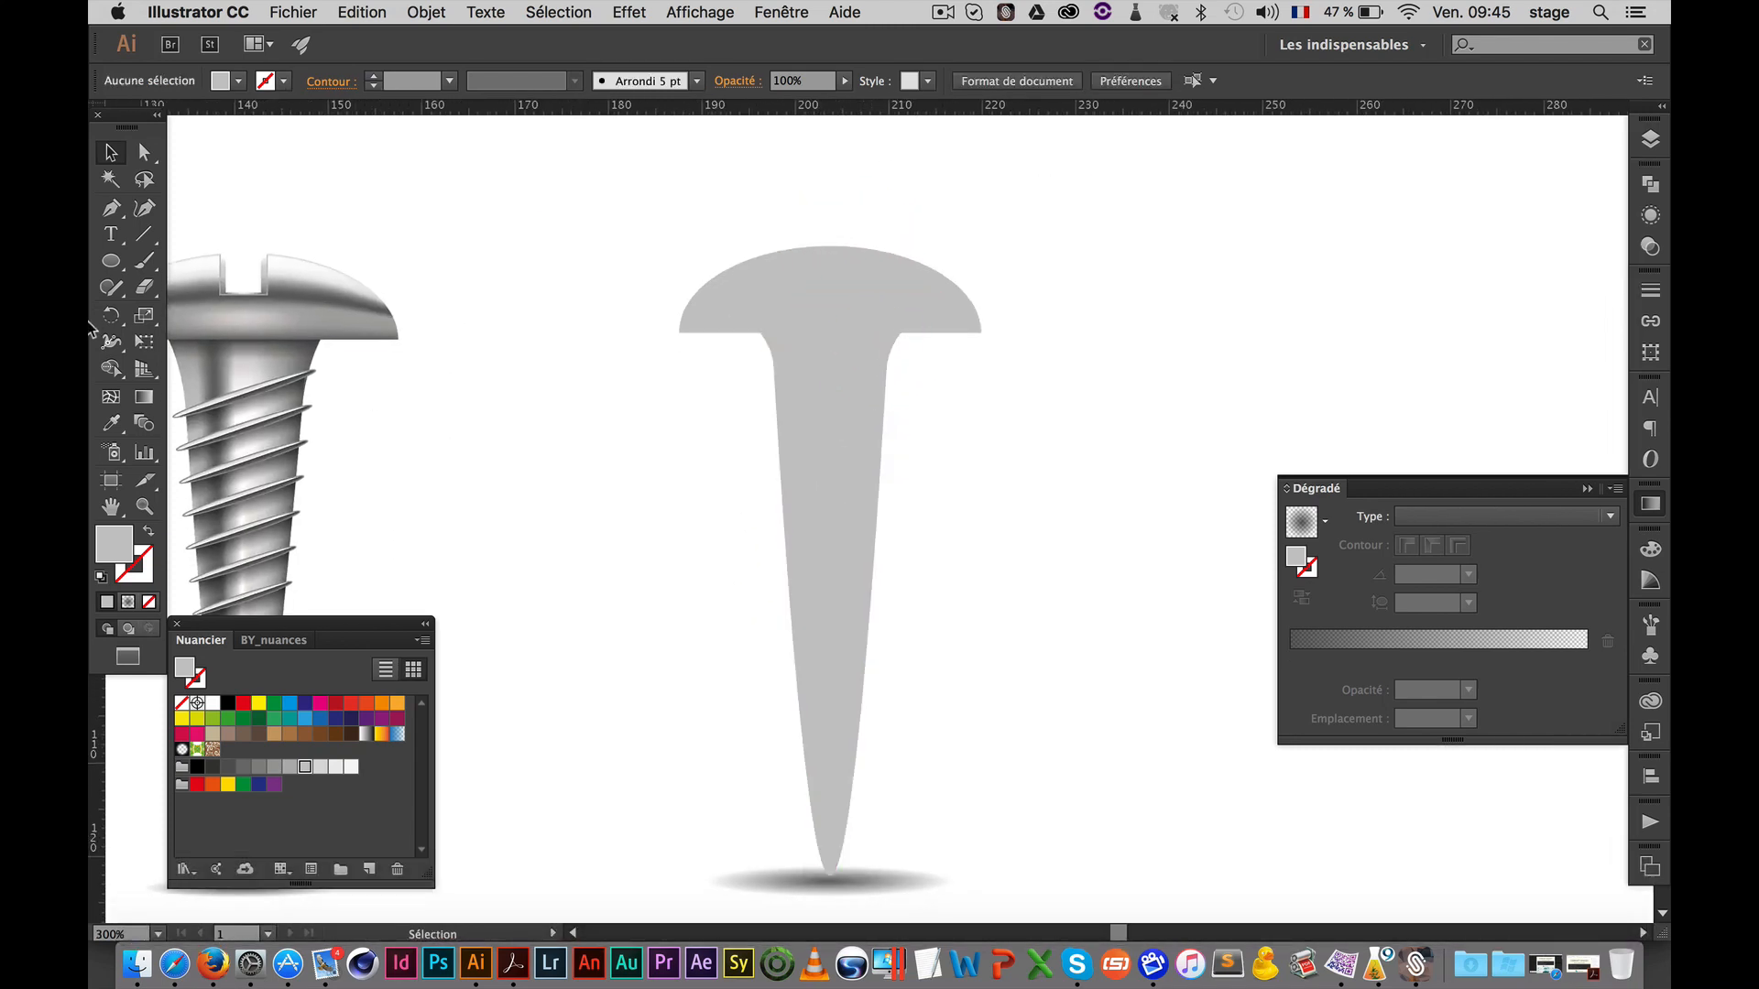
left_click_drag(111, 261, 200, 275)
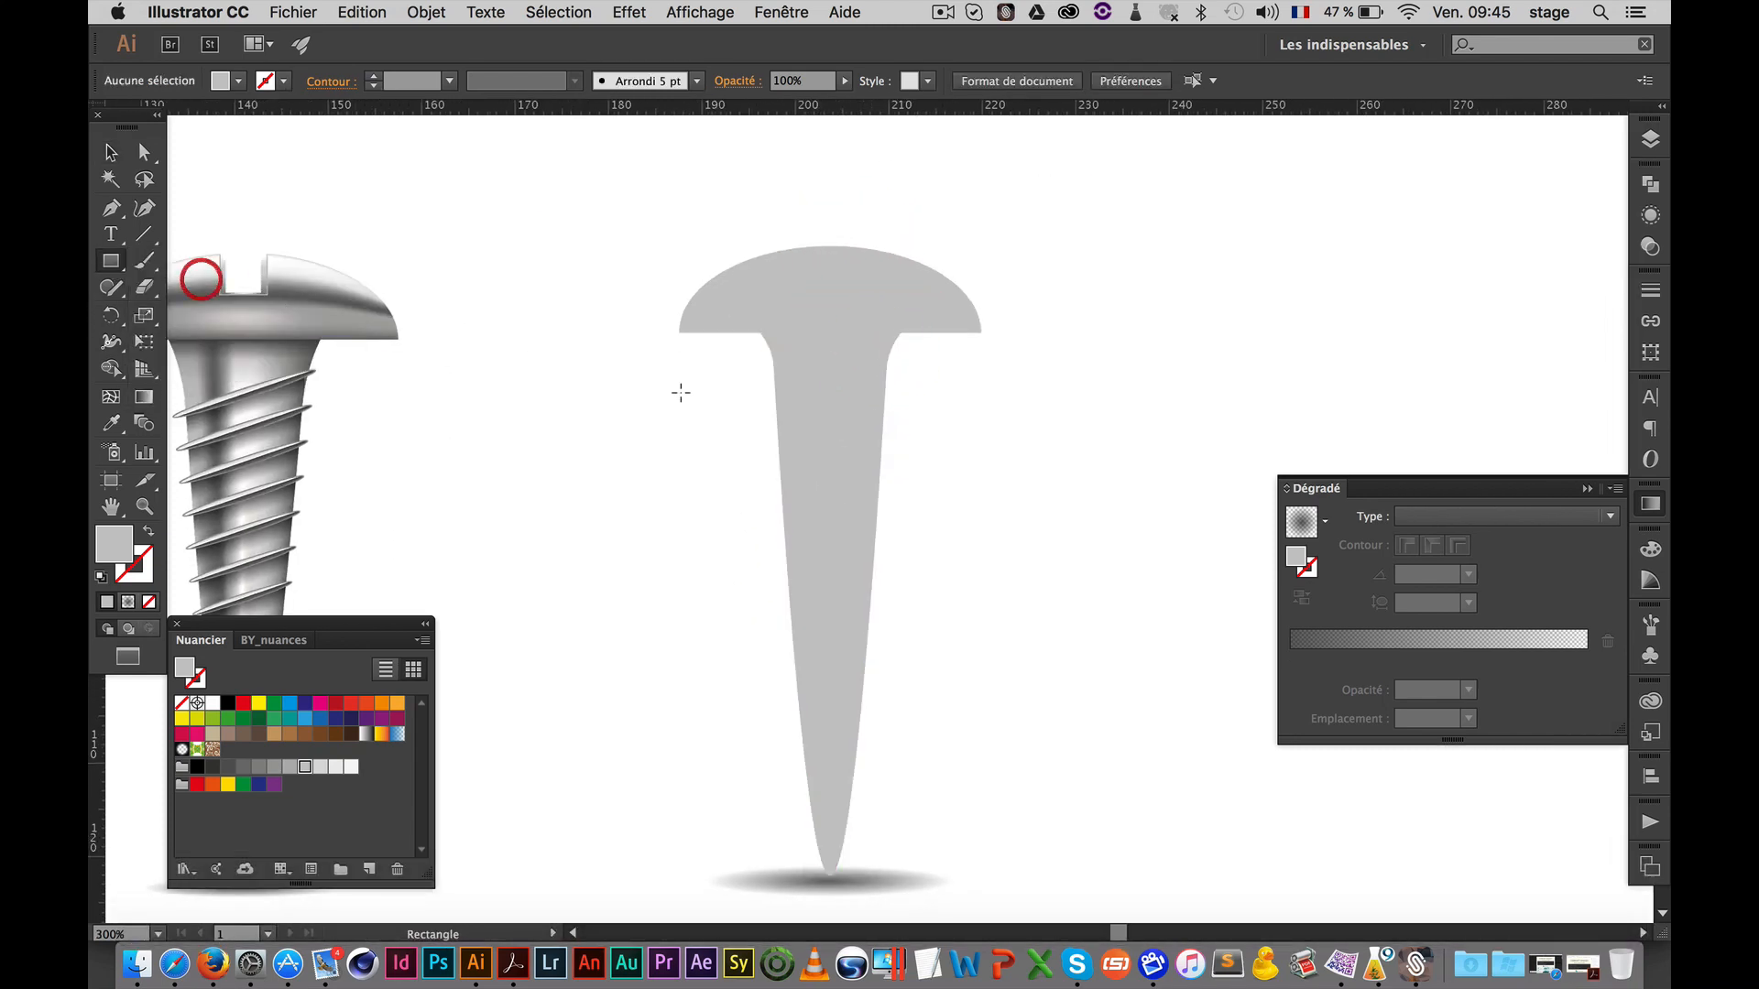
left_click_drag(702, 310, 961, 386)
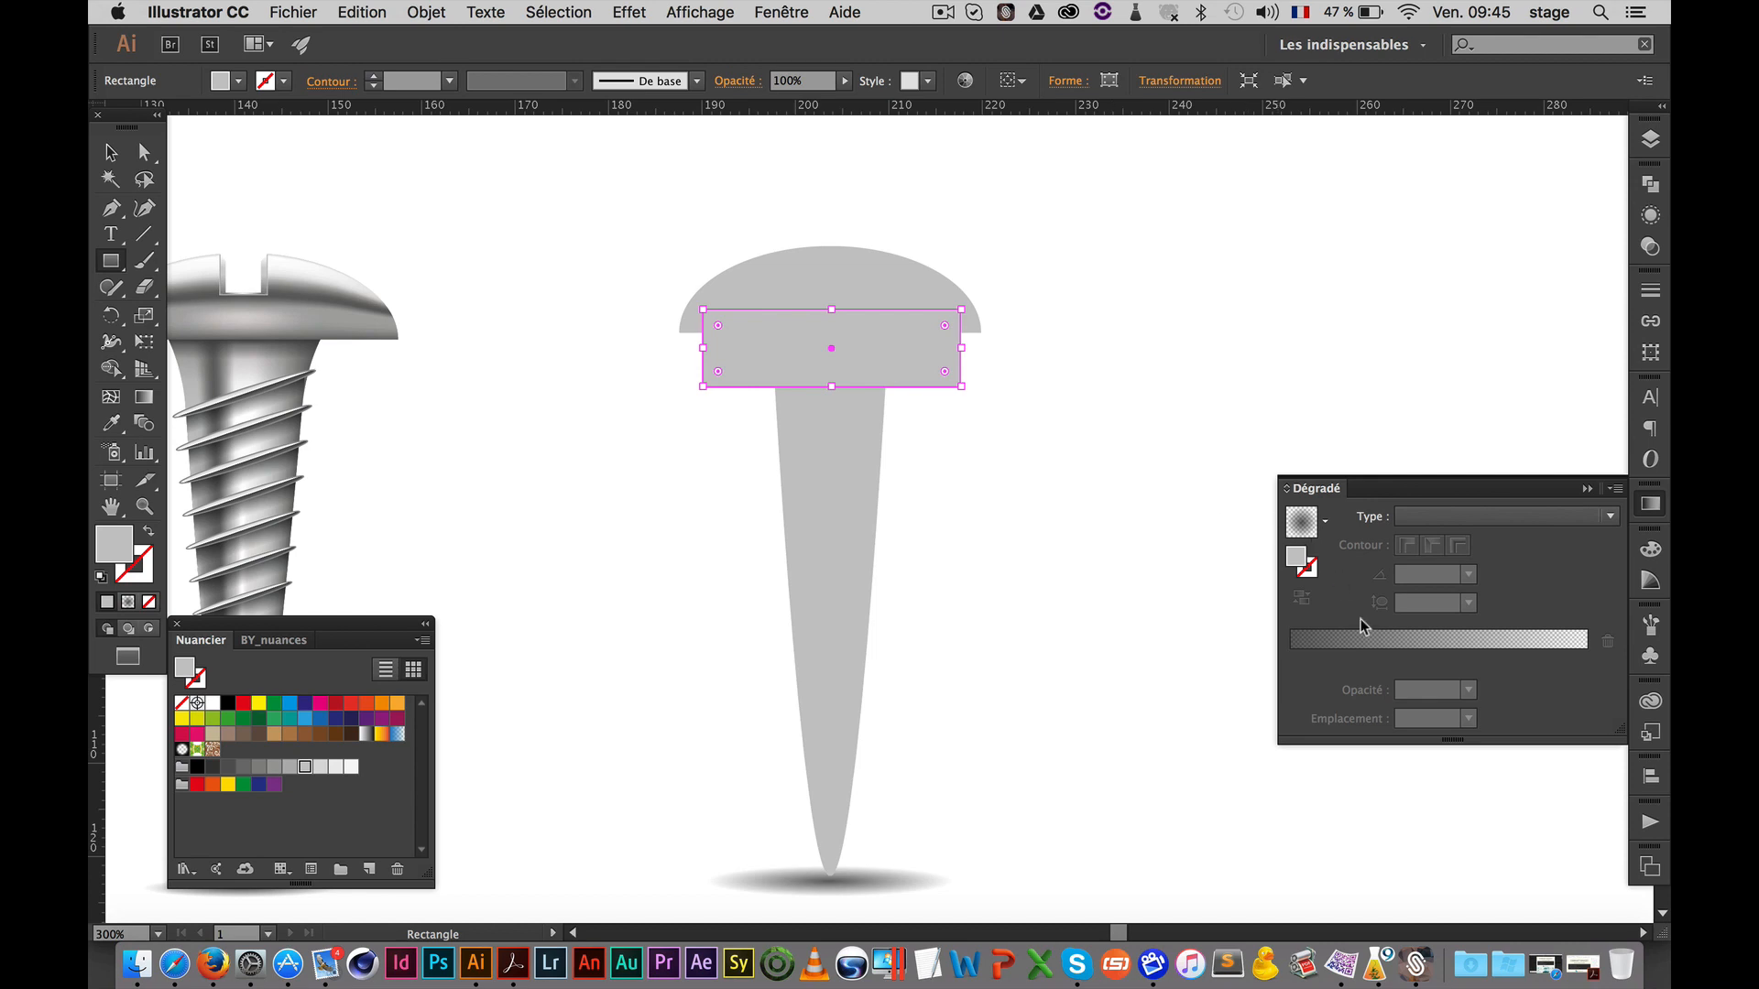
Fill the rectangle with the black-to-transparent gradient as Linear type, running straight down at -90° so it fades toward the bottom
left_click(1429, 658)
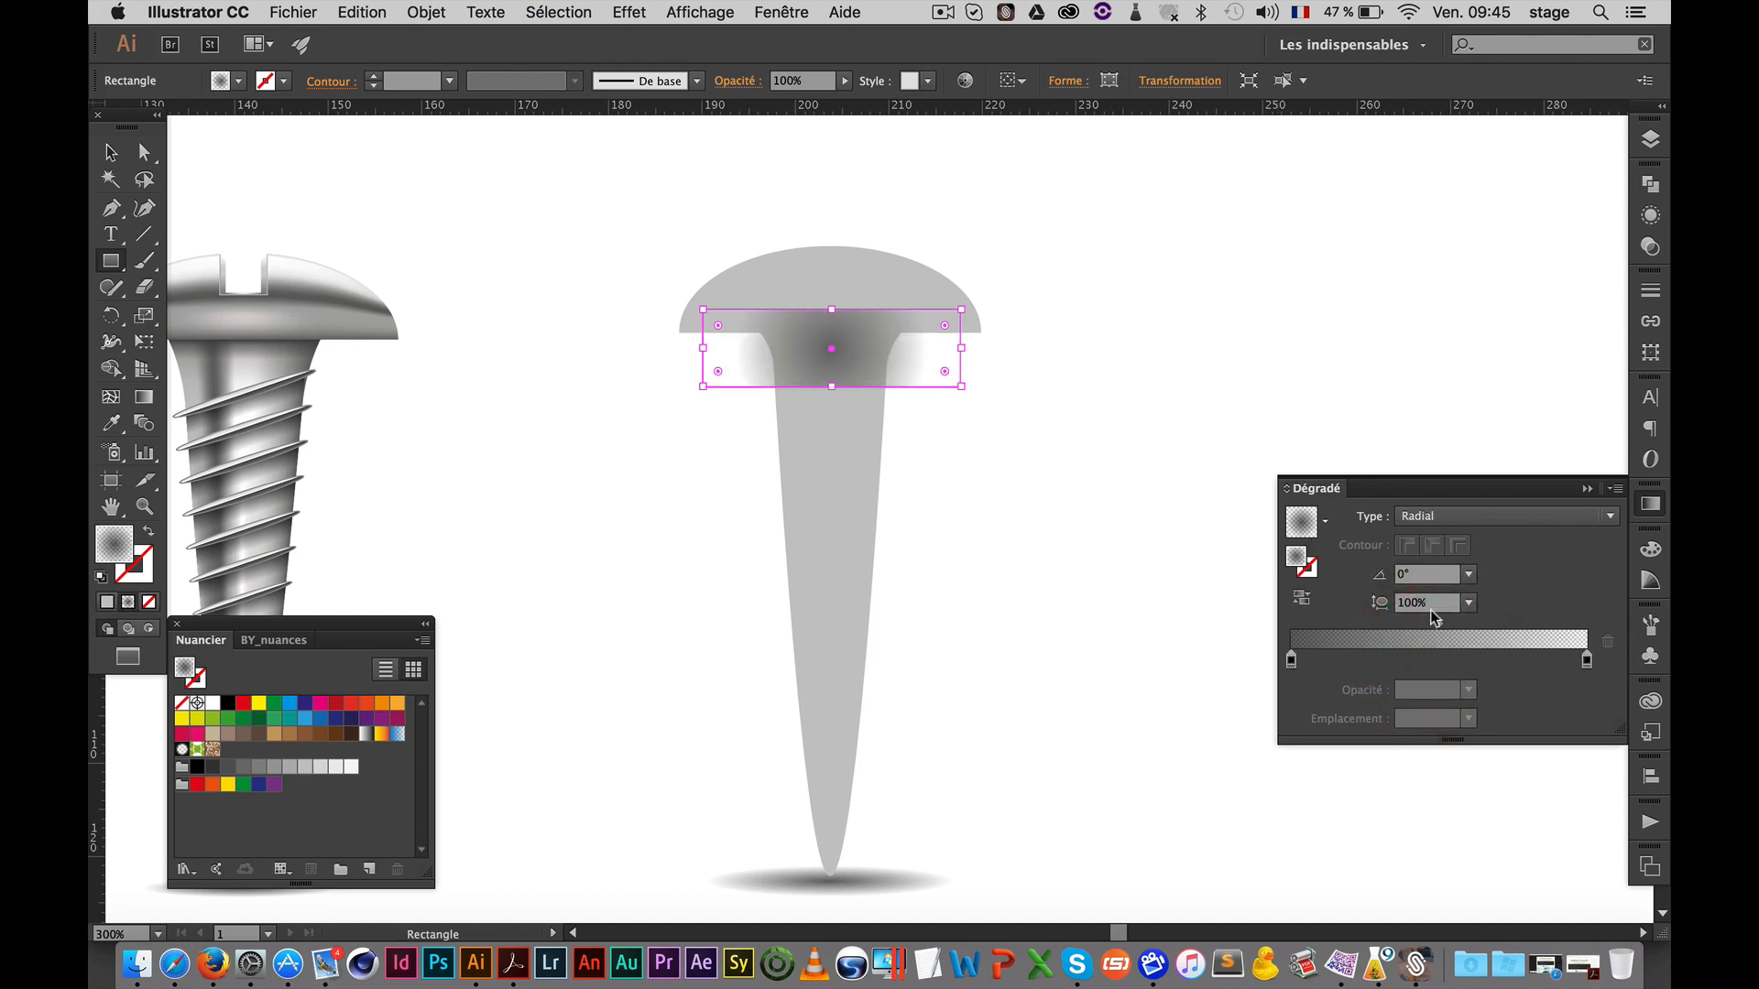
left_click(1444, 517)
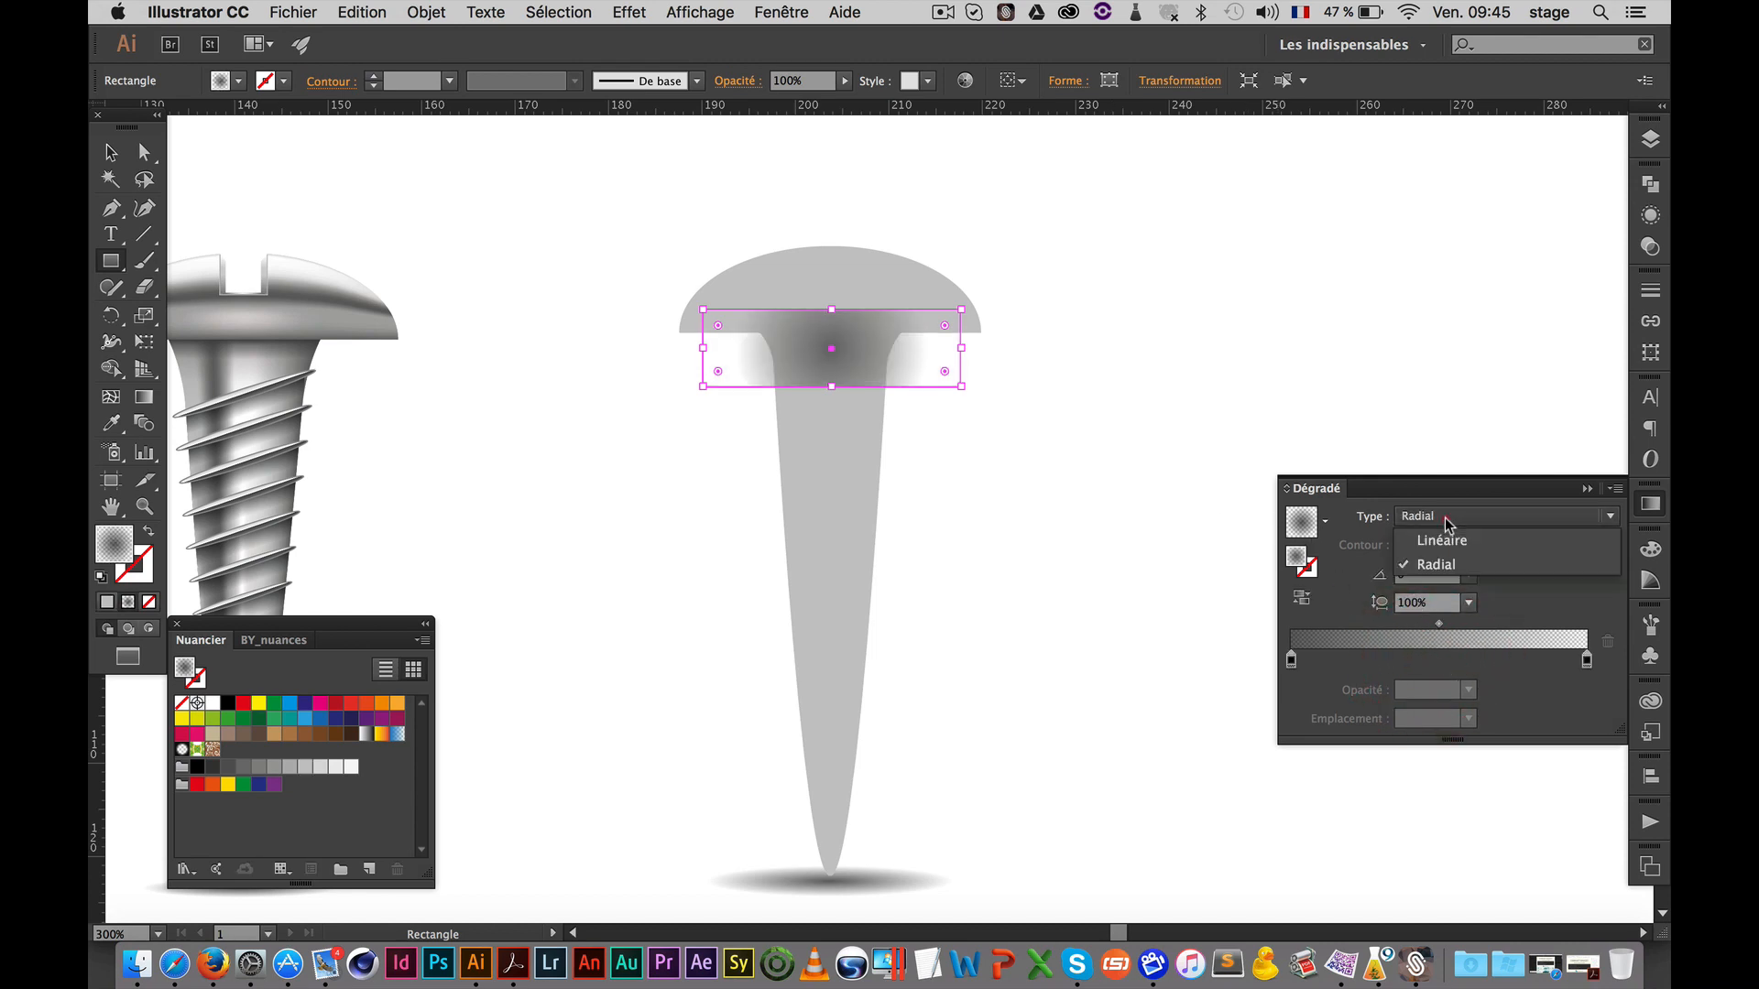
left_click(1455, 539)
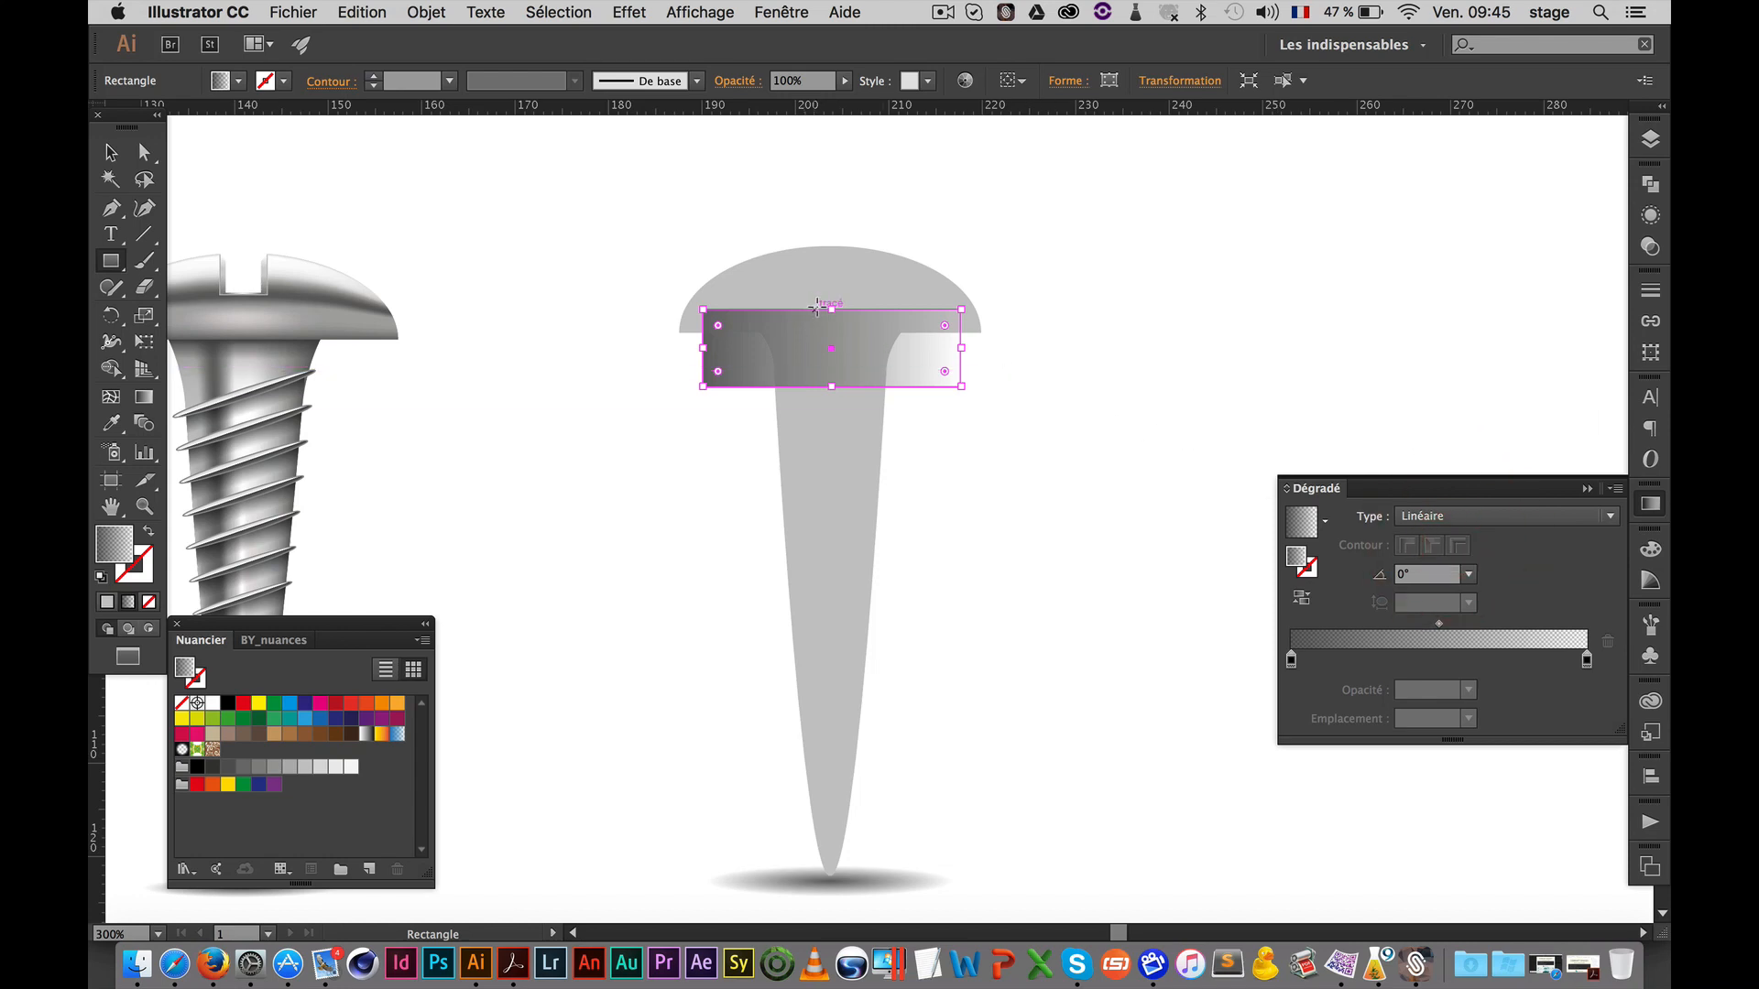
key("g")
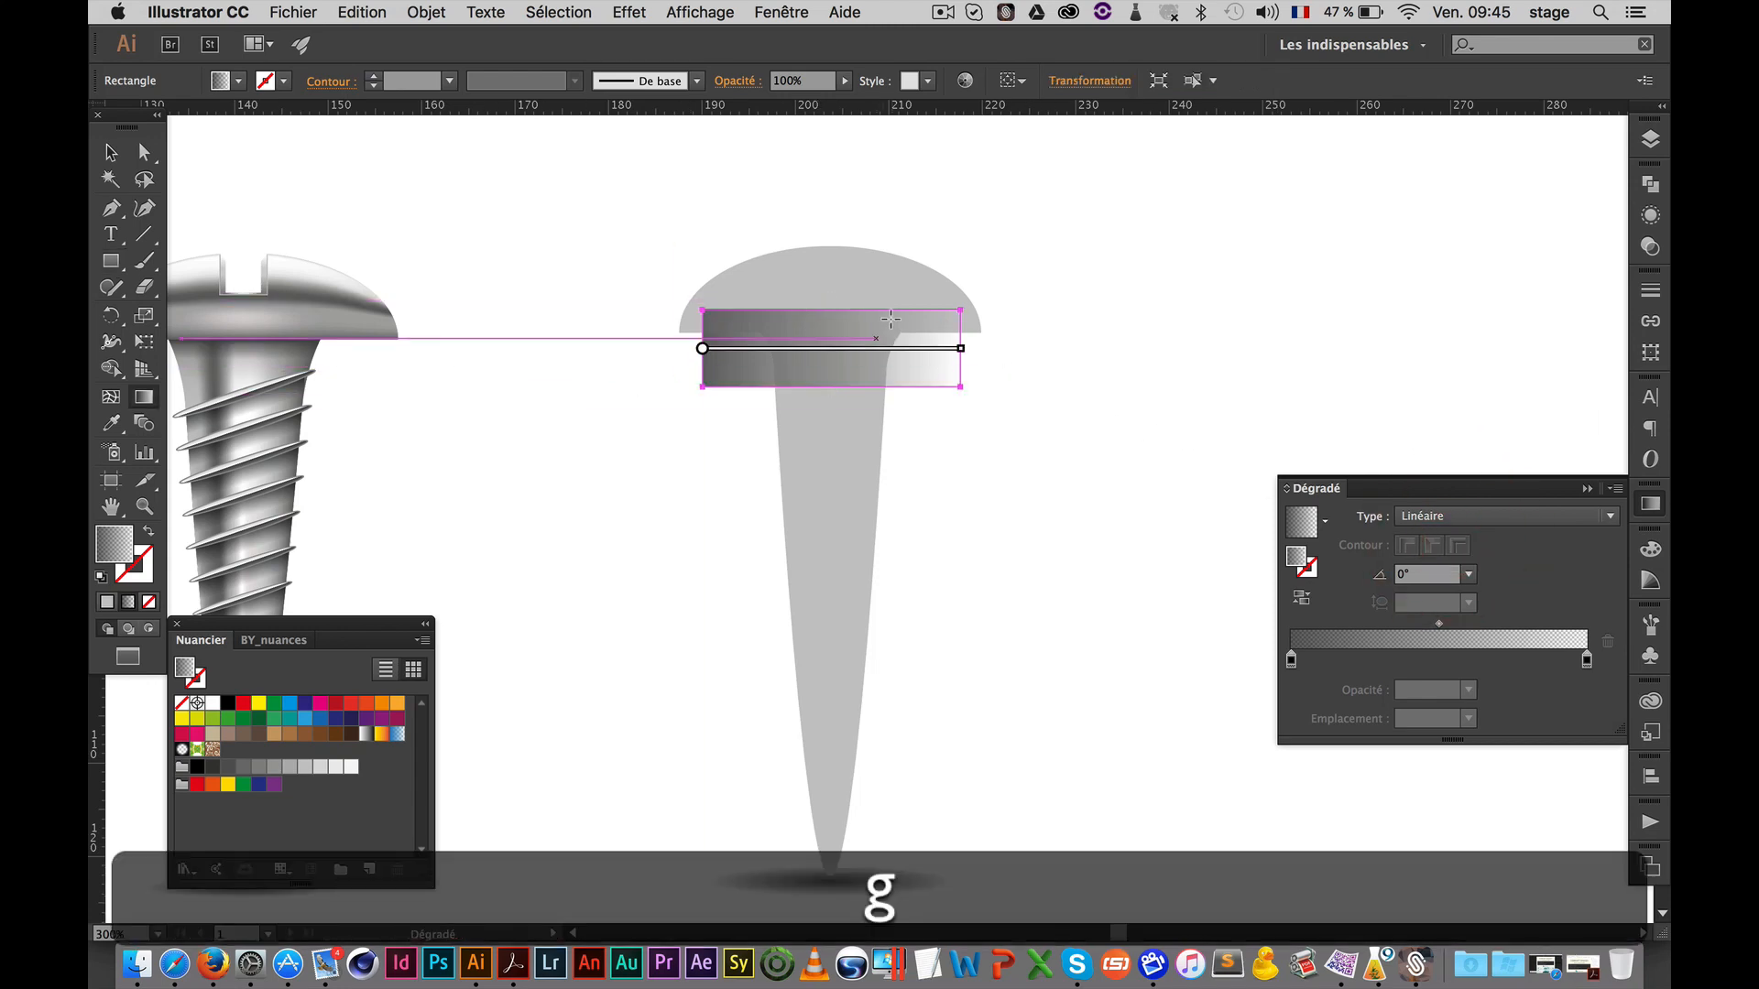
left_click_drag(829, 308, 831, 378)
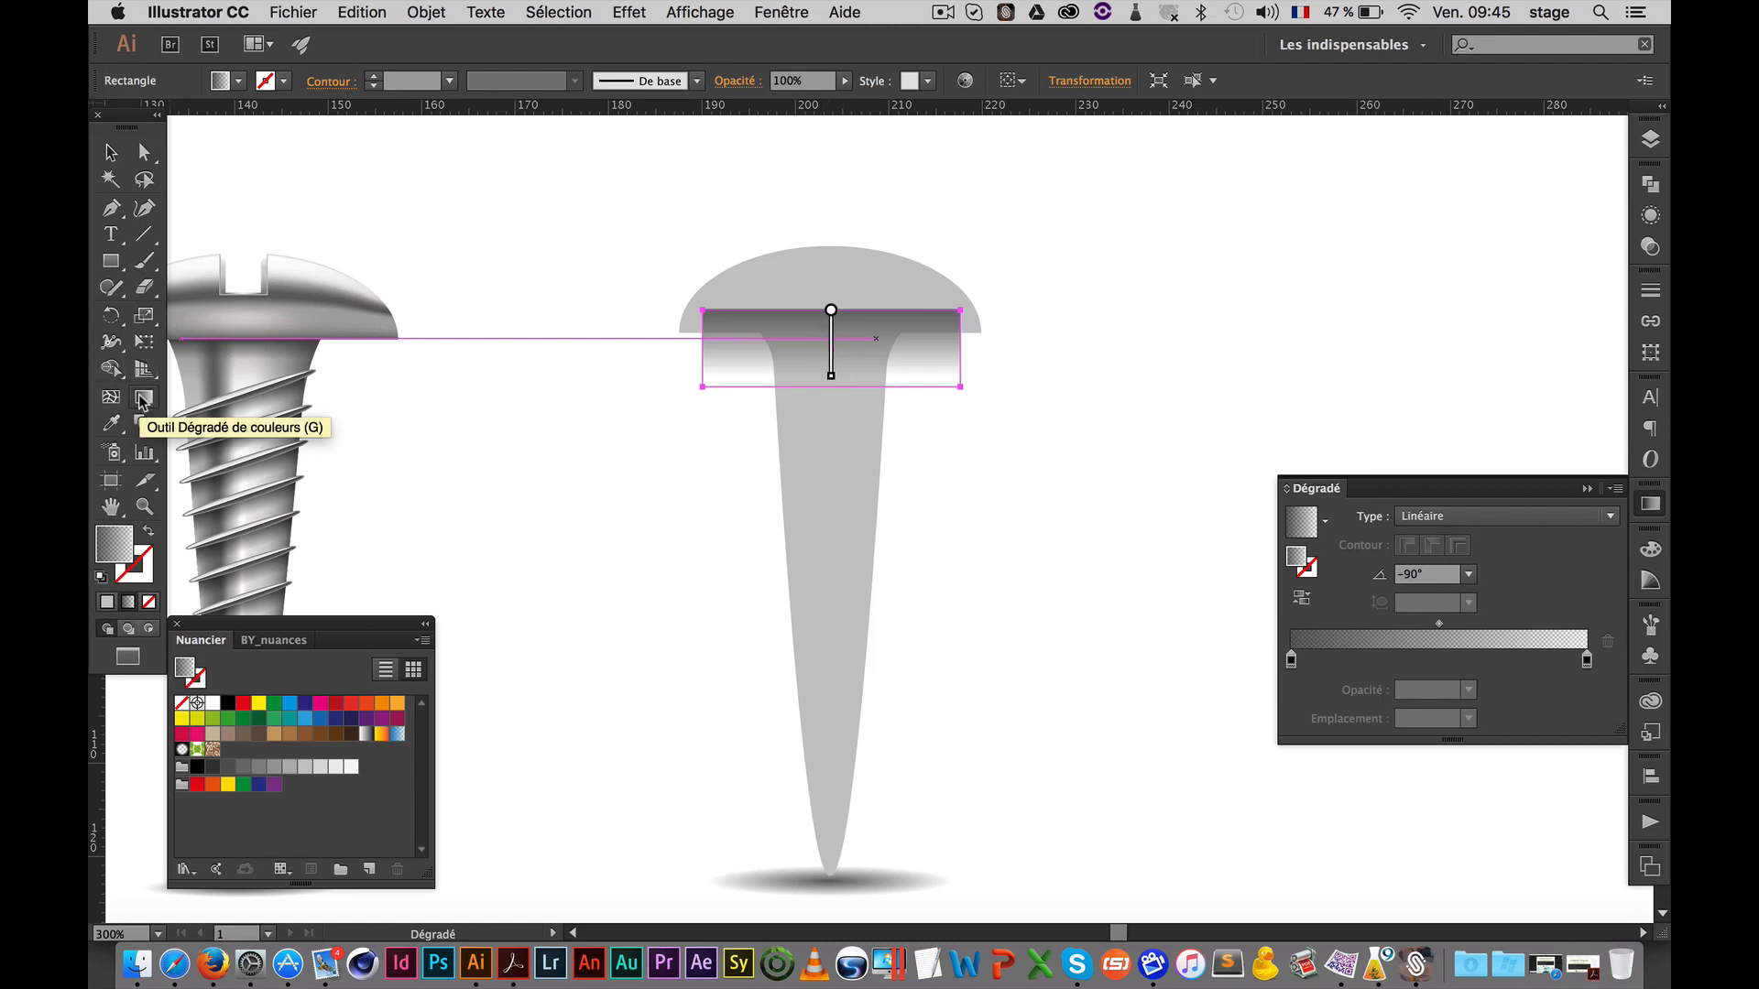
Move the gradient rectangle down until its top edge sits just inside the head's underside, and deselect it
left_click(111, 152)
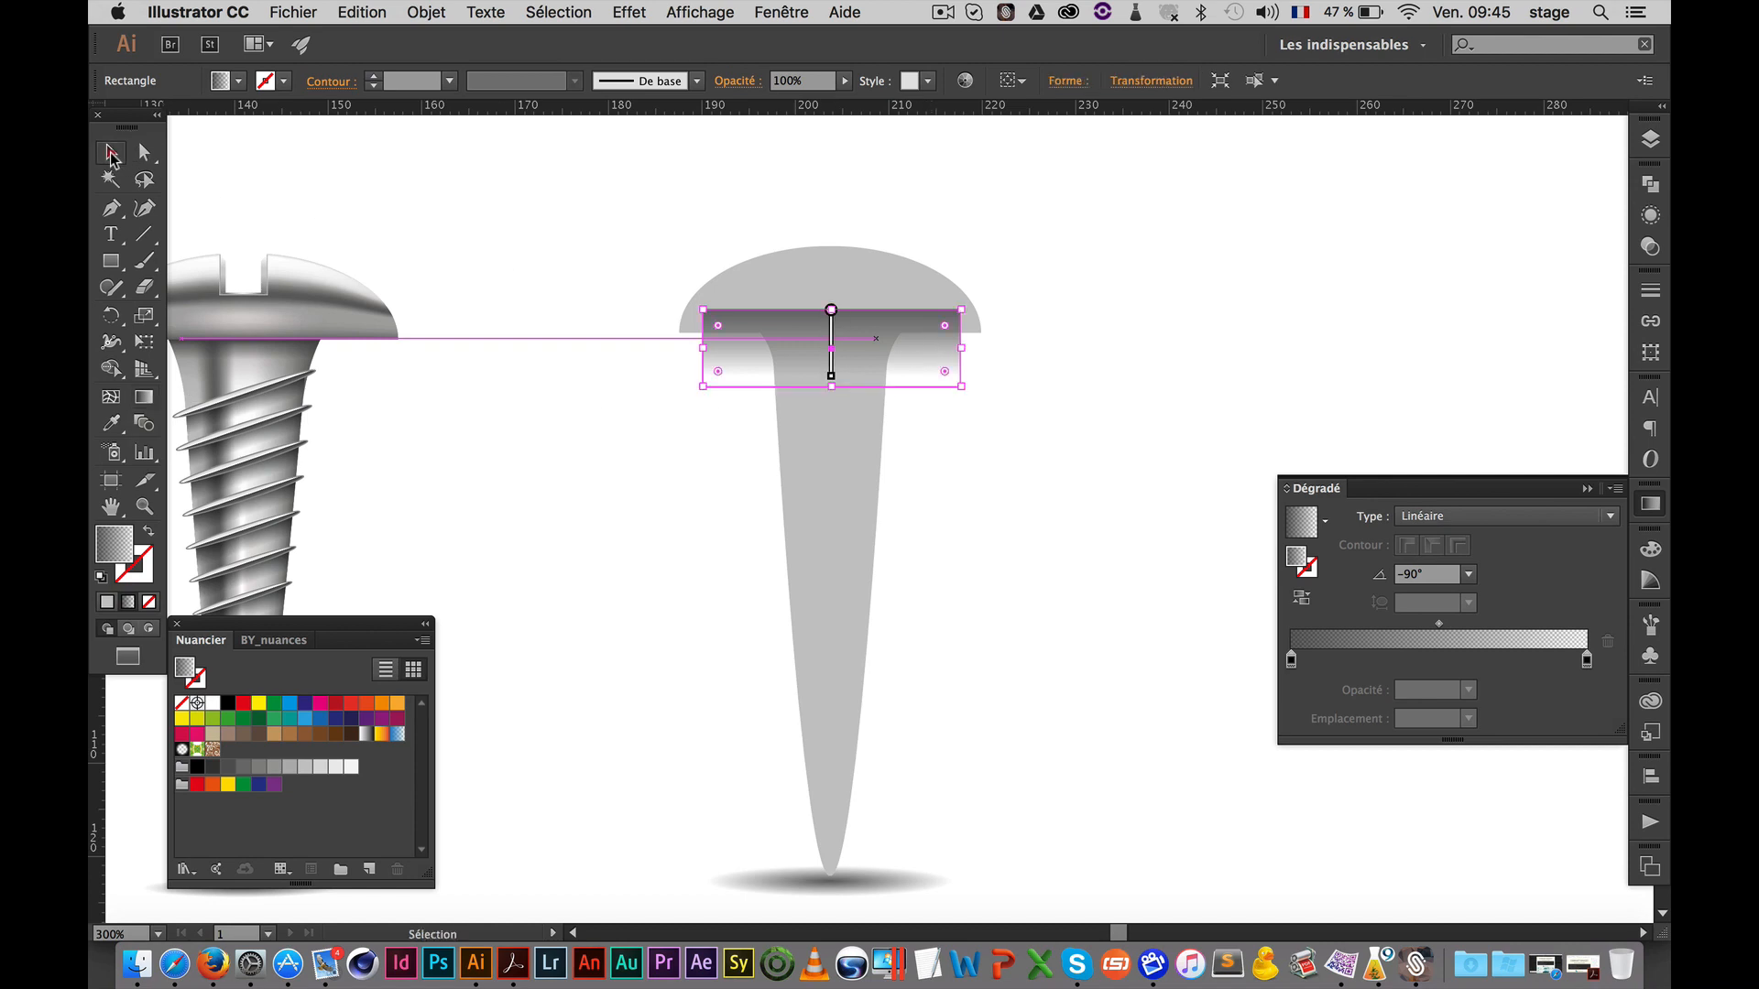
left_click(1099, 422)
left_click_drag(907, 360, 903, 368)
left_click(1107, 377)
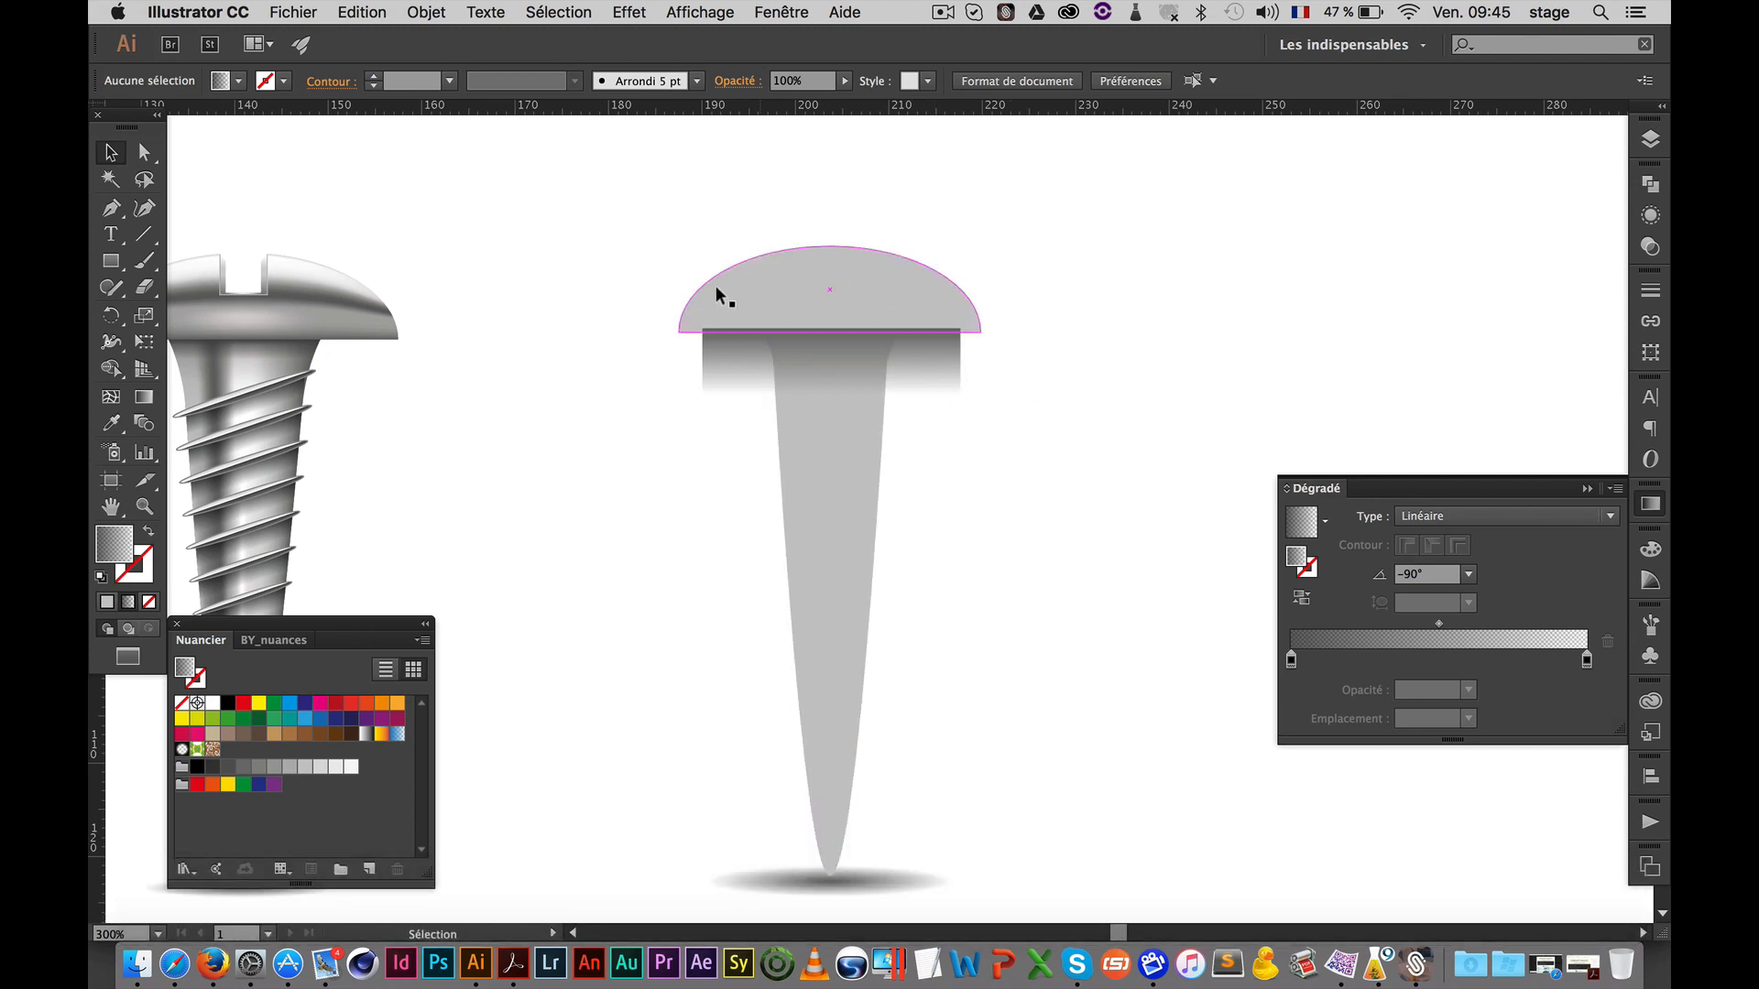
left_click(932, 367)
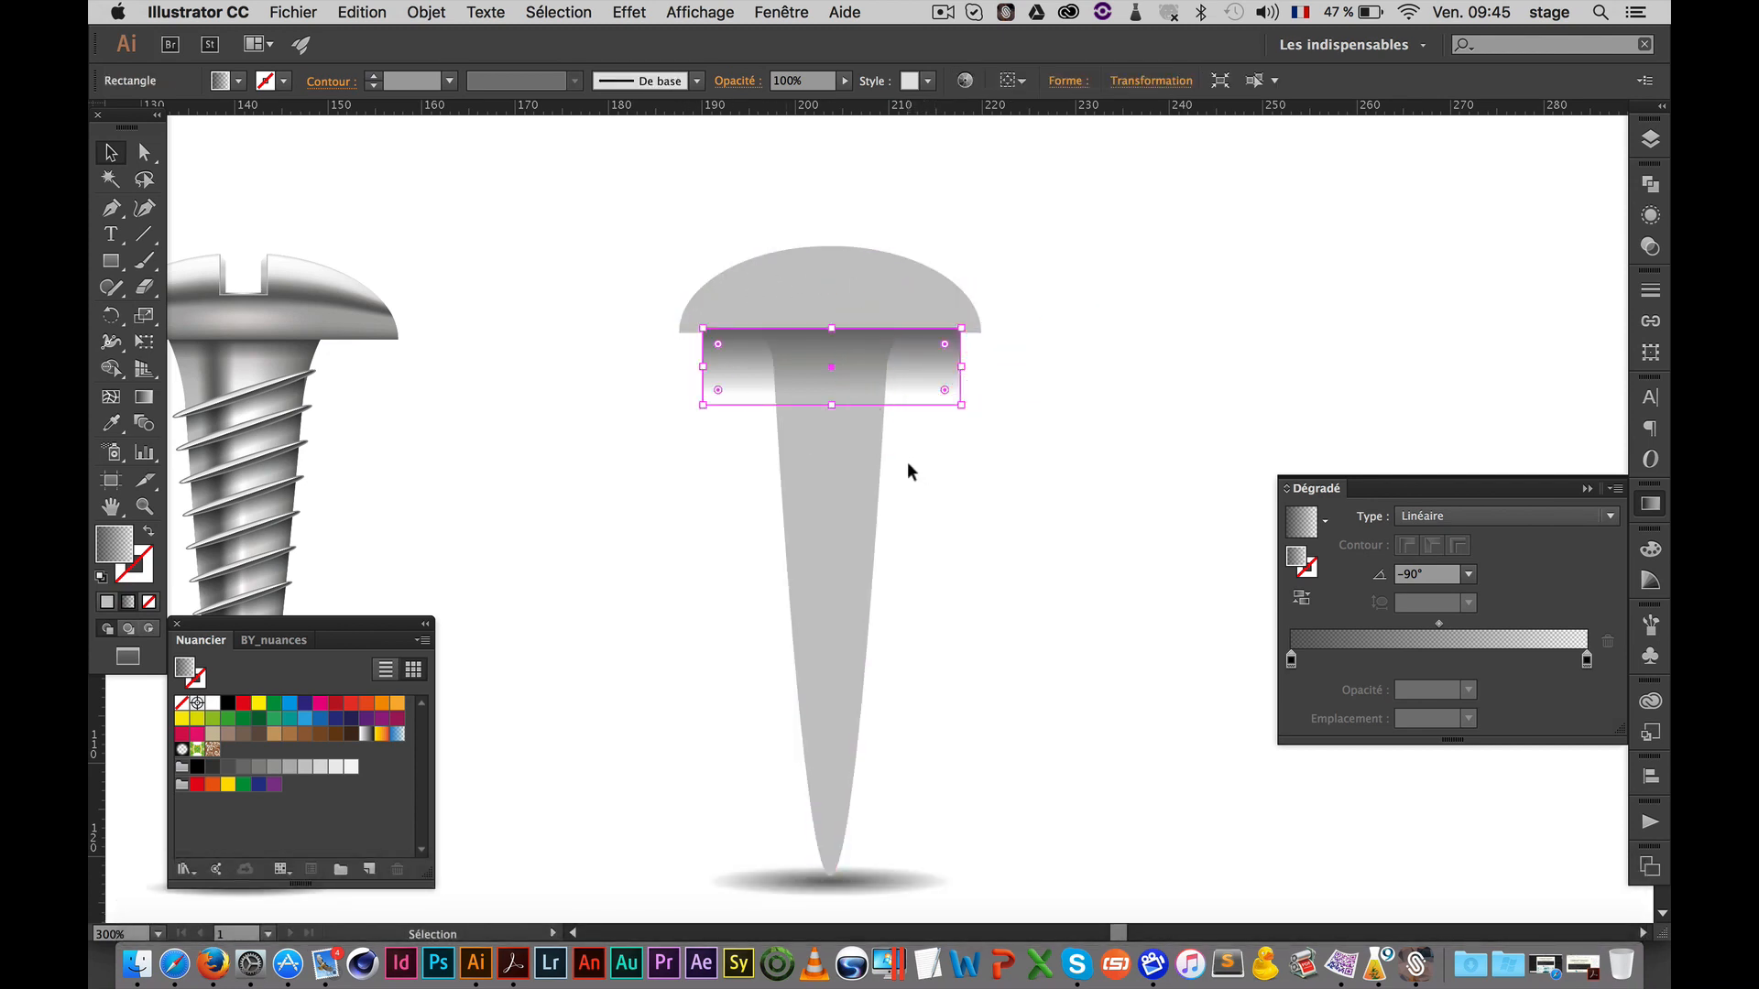
left_click(863, 432)
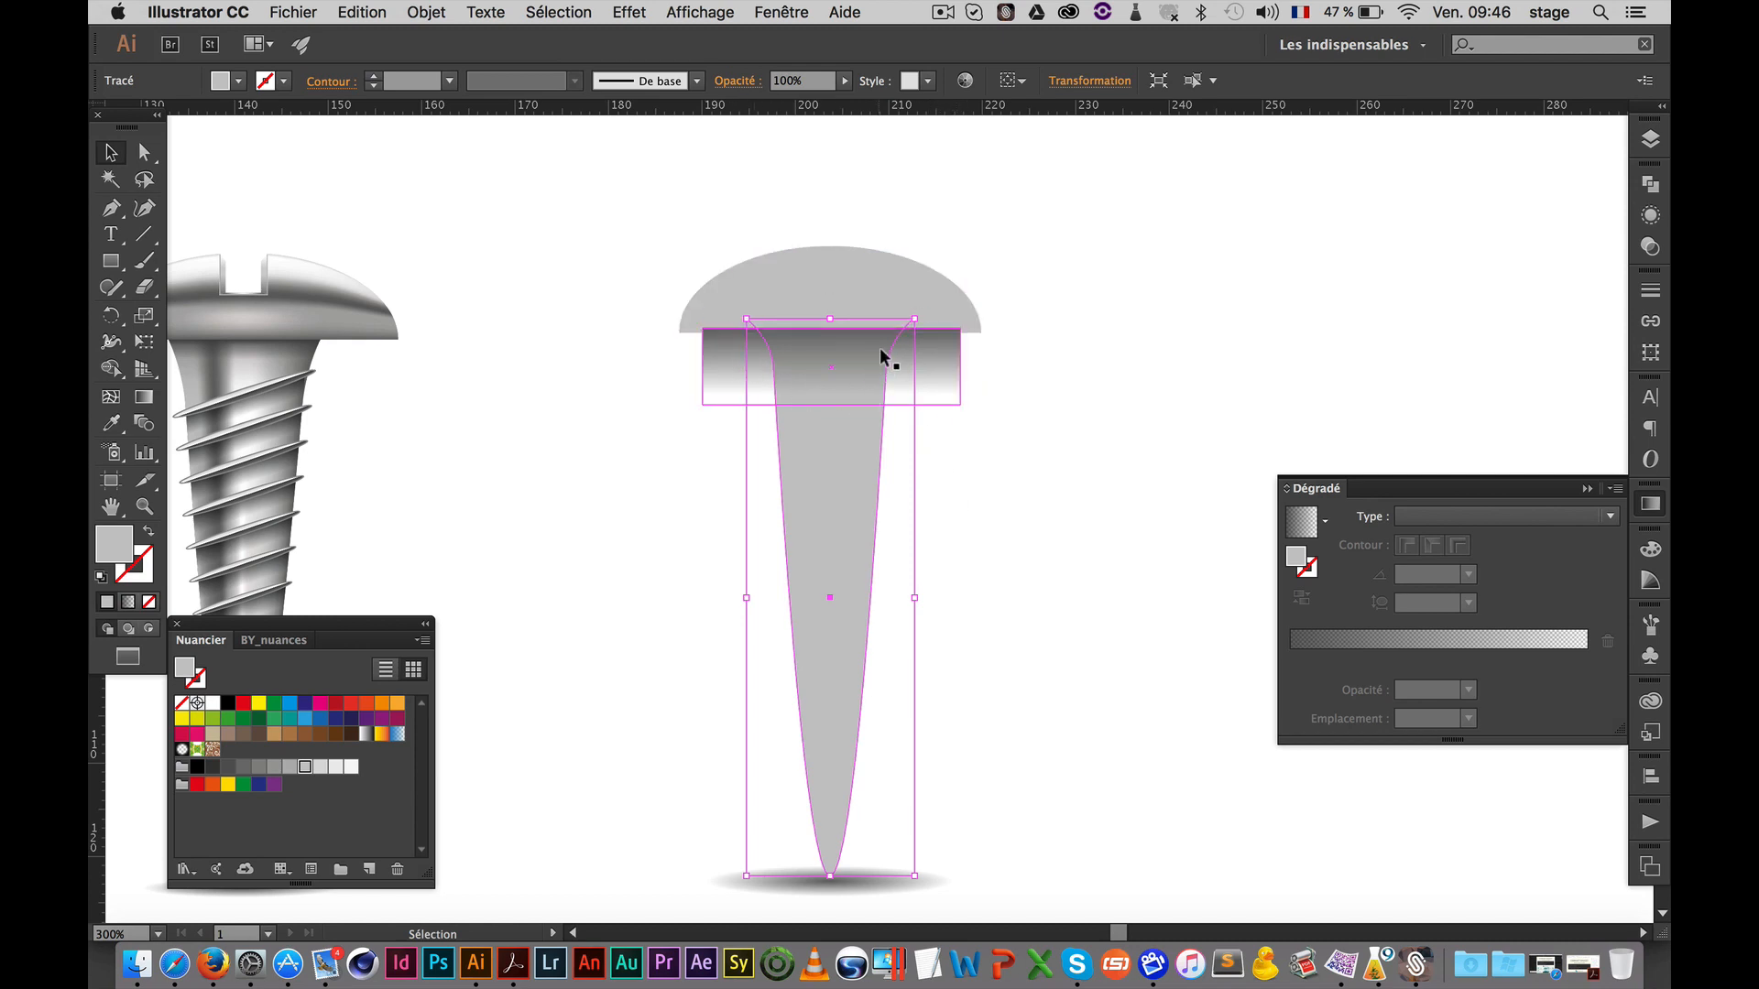
left_click(986, 496)
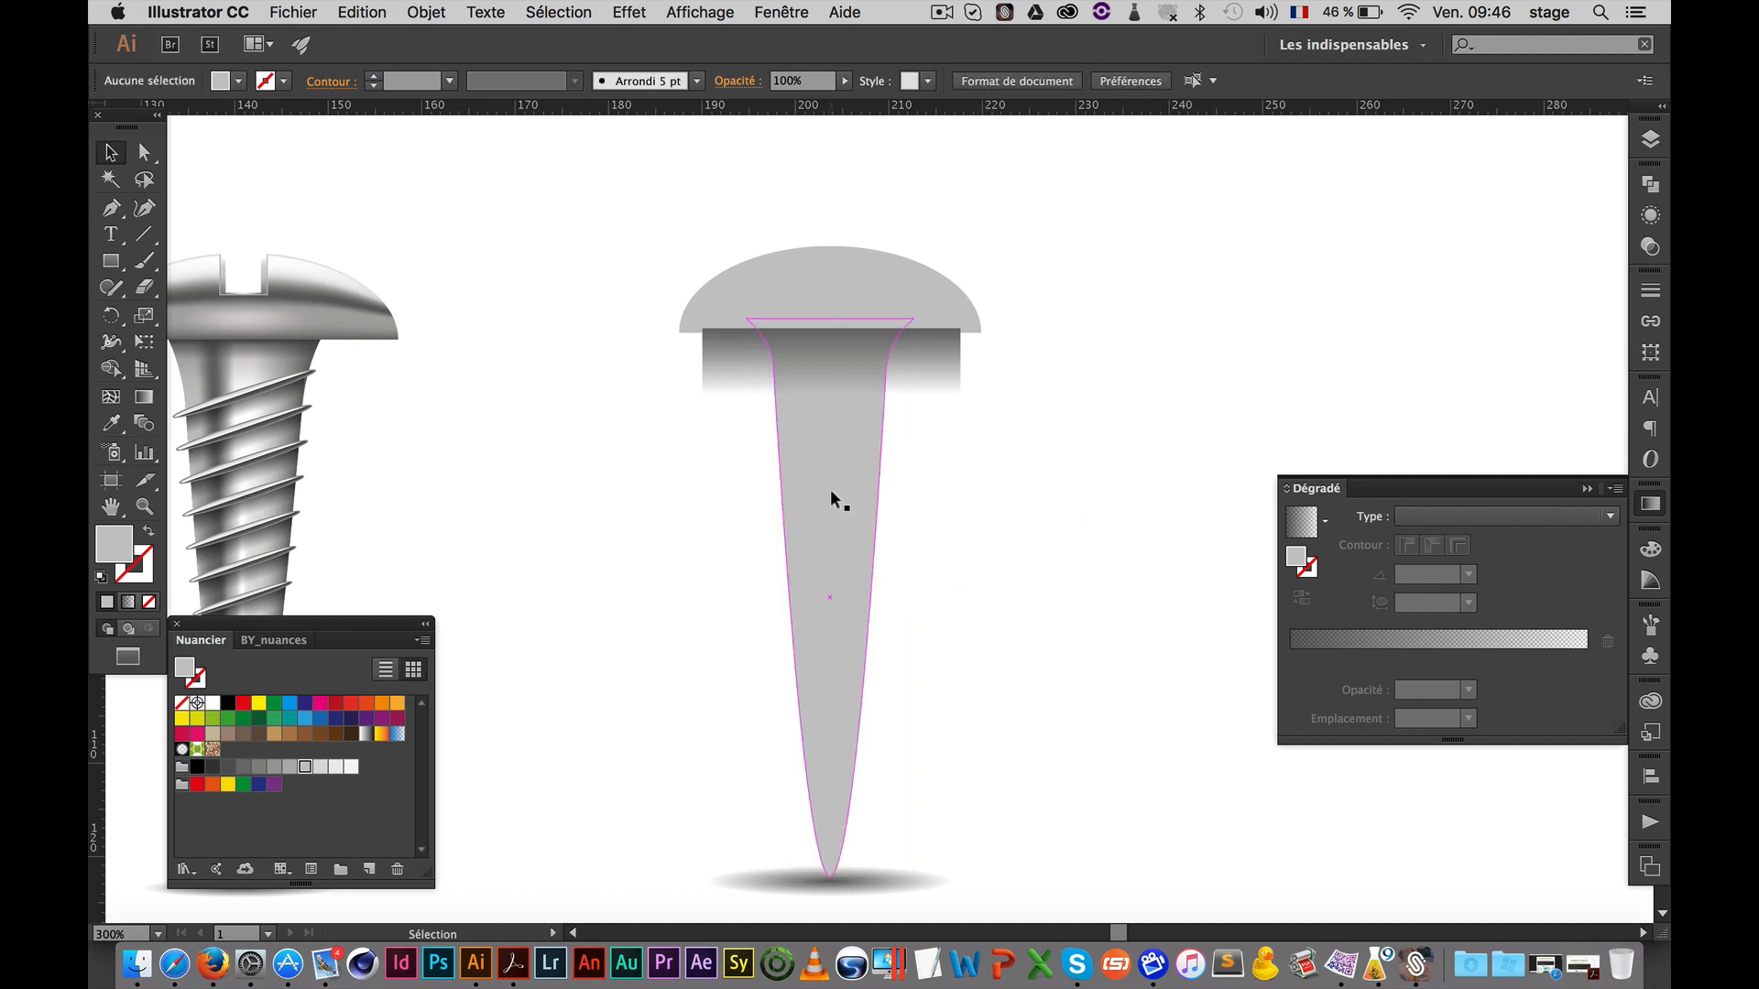
Duplicate the tapered shank in place and bring the copy to the front, above the gradient rectangle
left_click(830, 489)
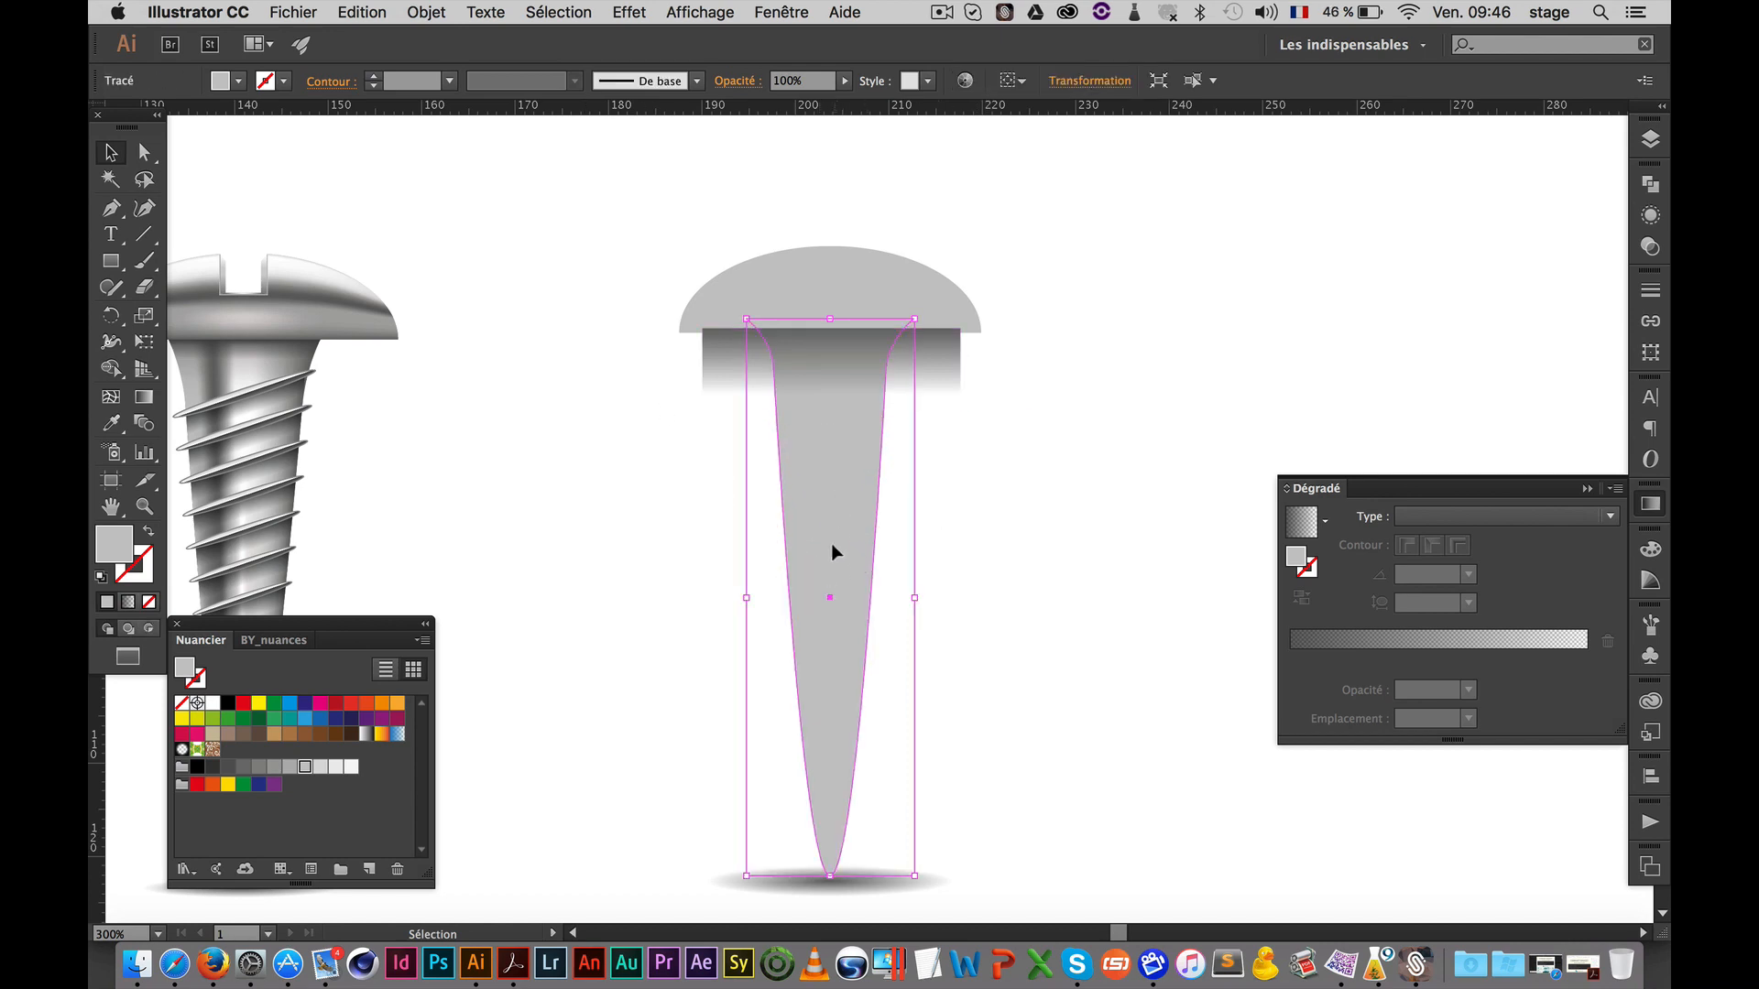
key("super+c")
key("super+f")
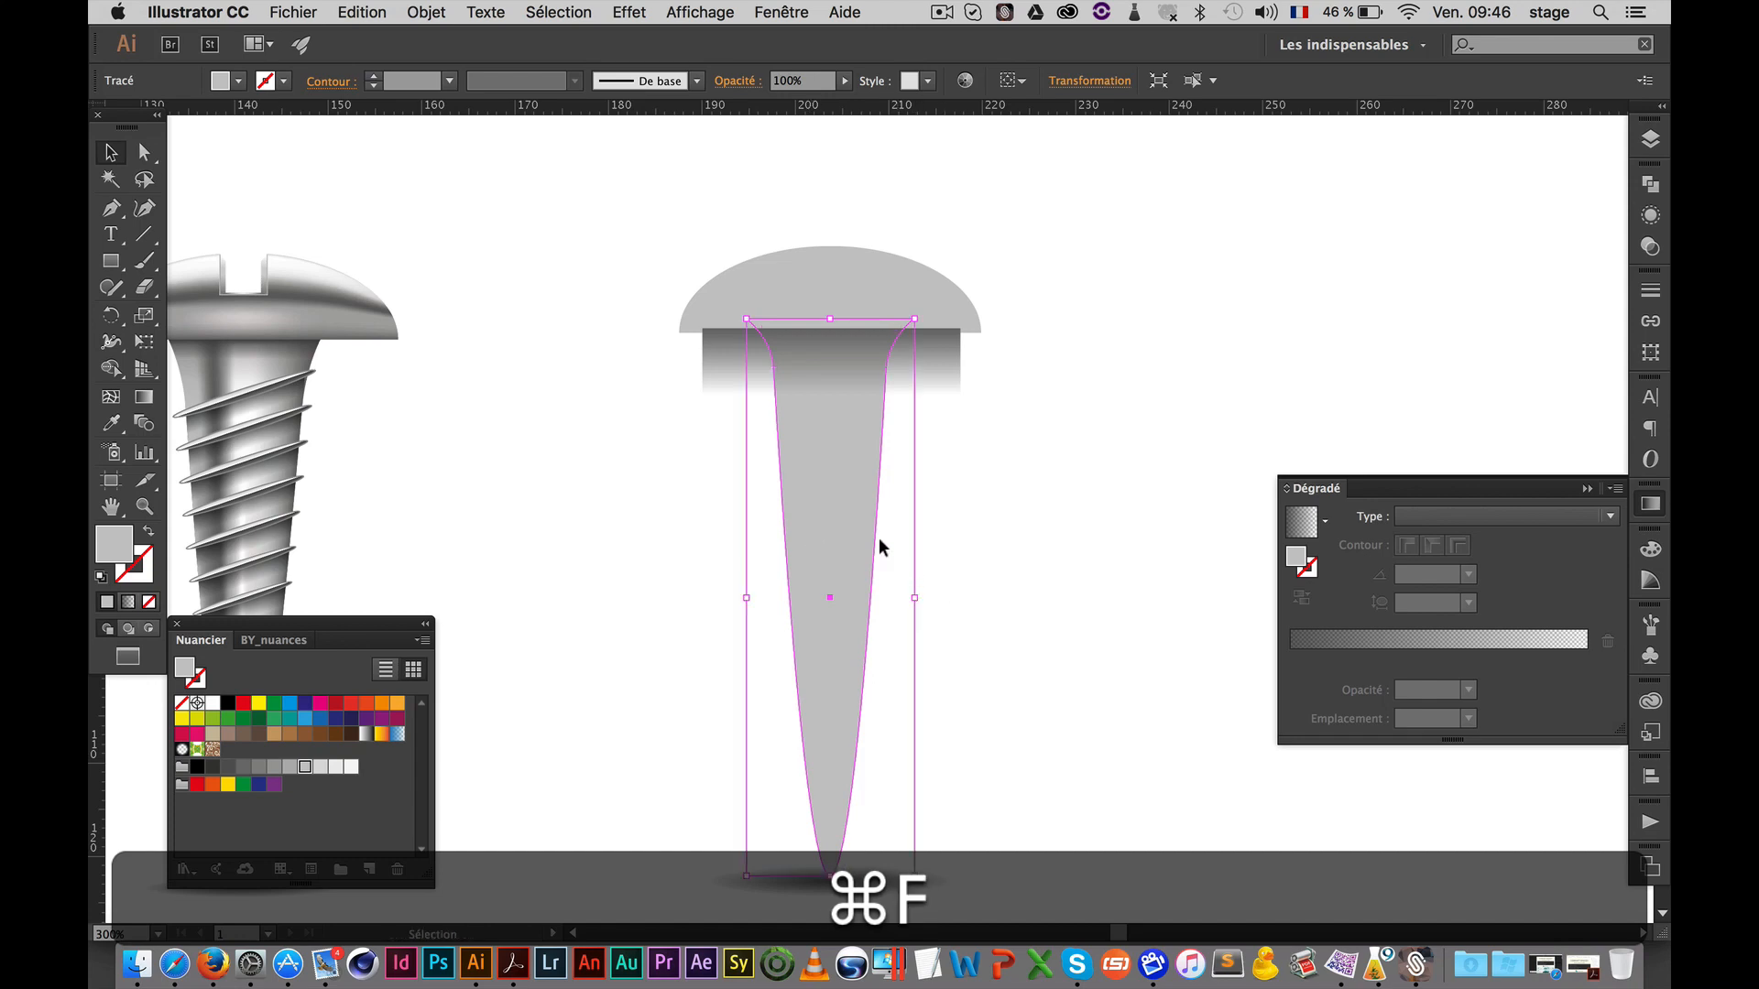
right_click(844, 478)
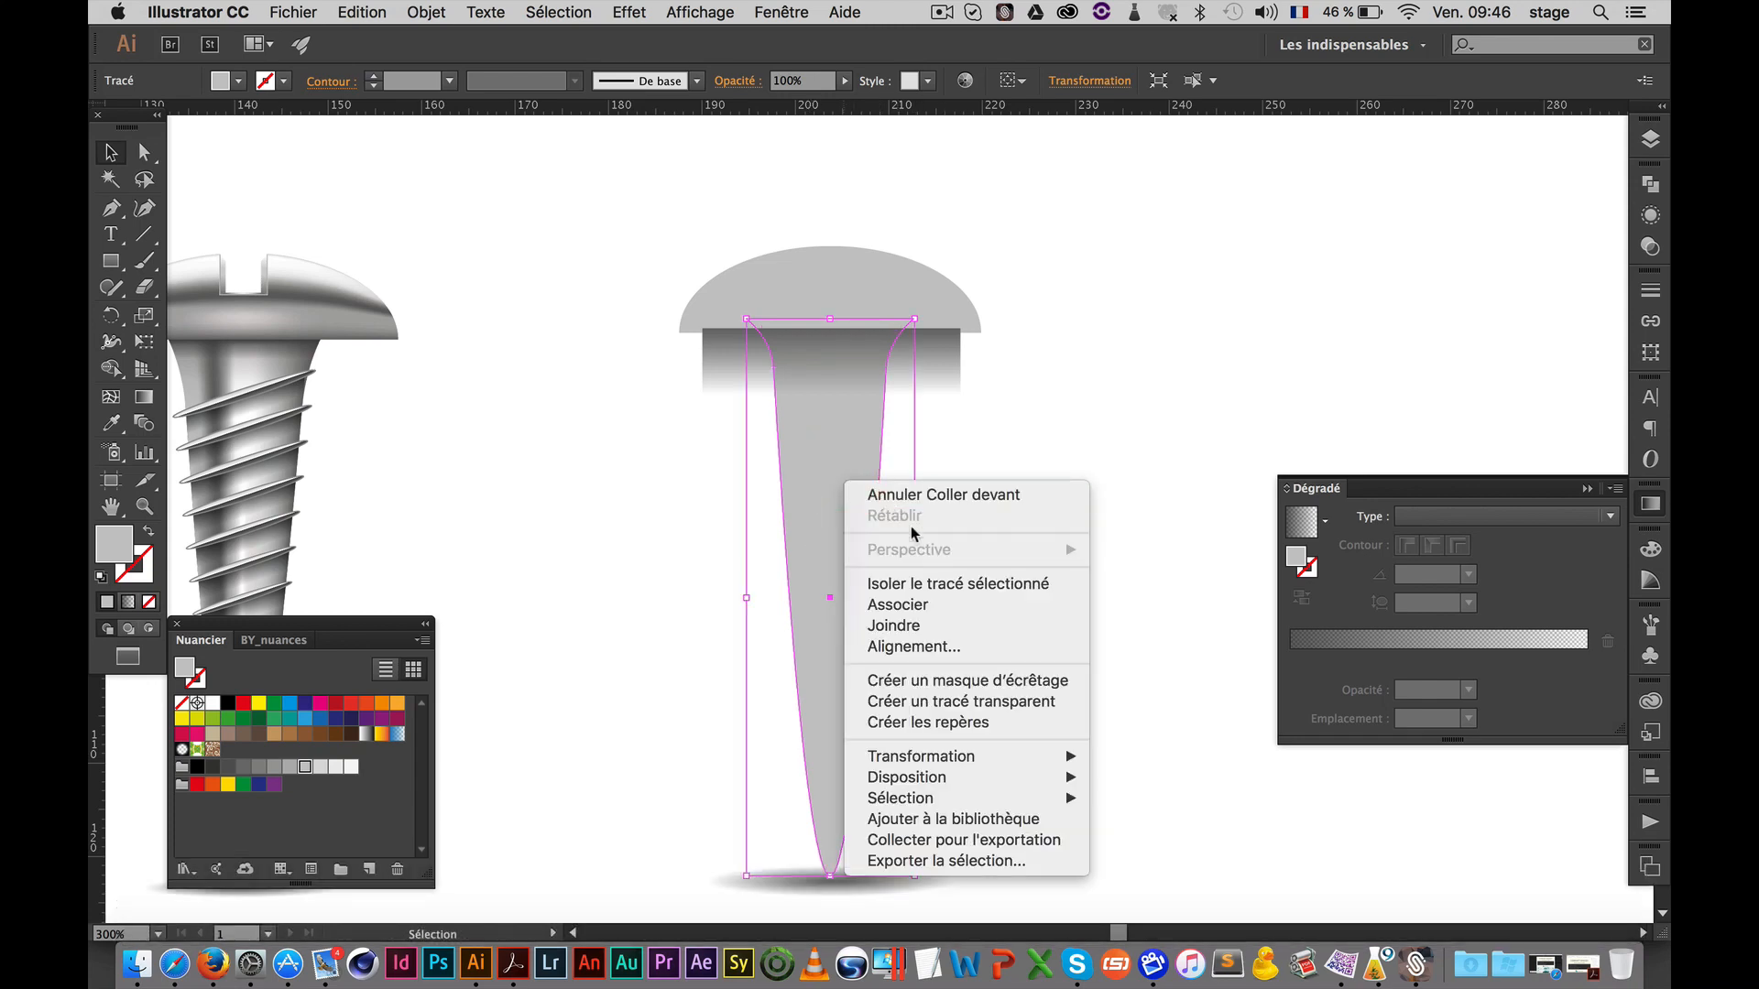
mouse_move(975, 777)
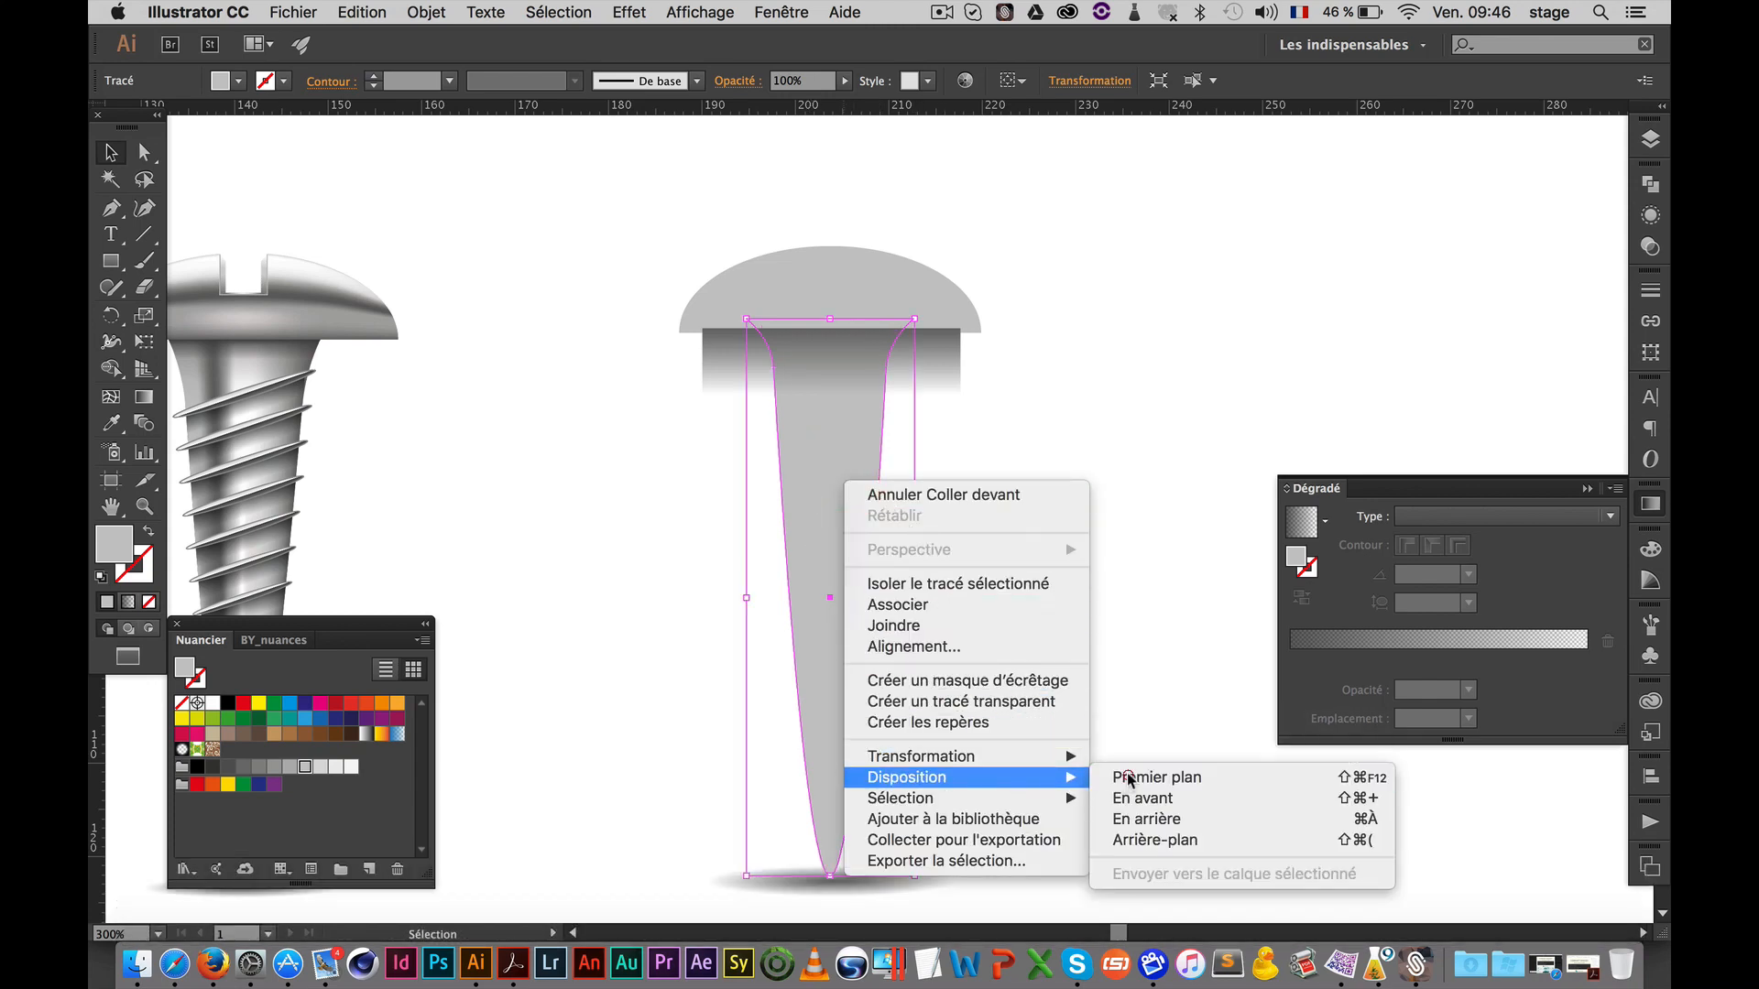
left_click(1129, 778)
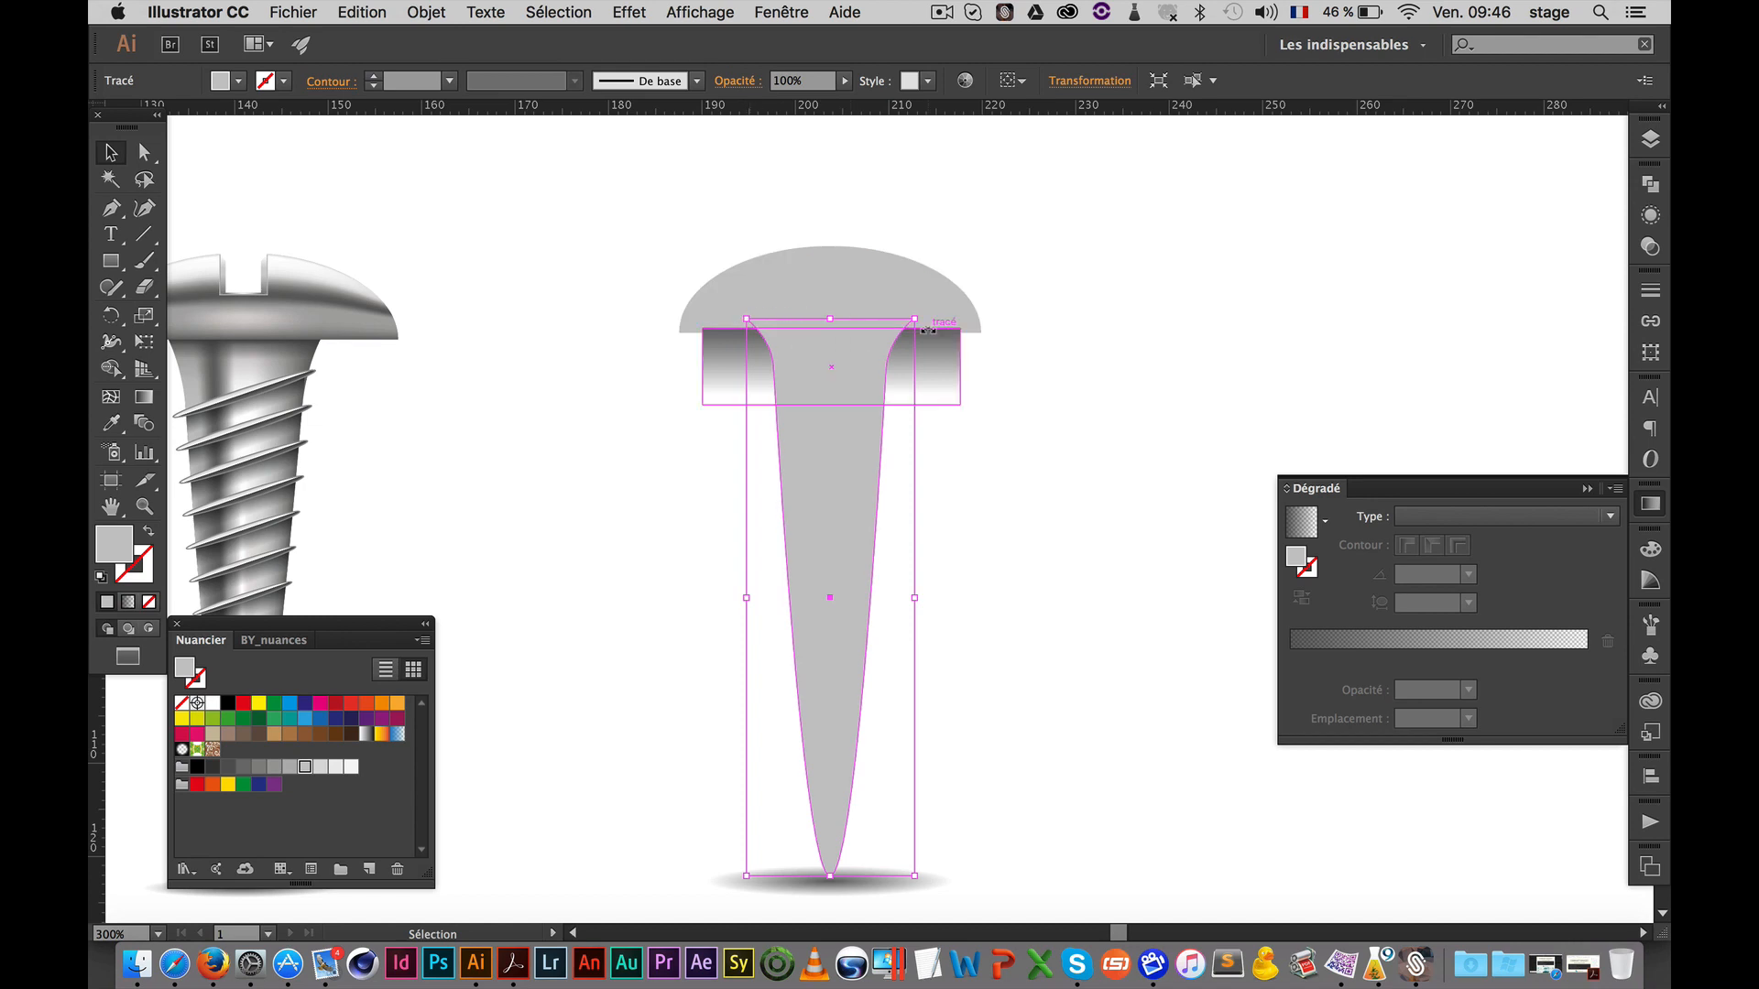
Clip the gradient rectangle with the front shank copy using a clipping mask, and deselect the result
left_click(1652, 145)
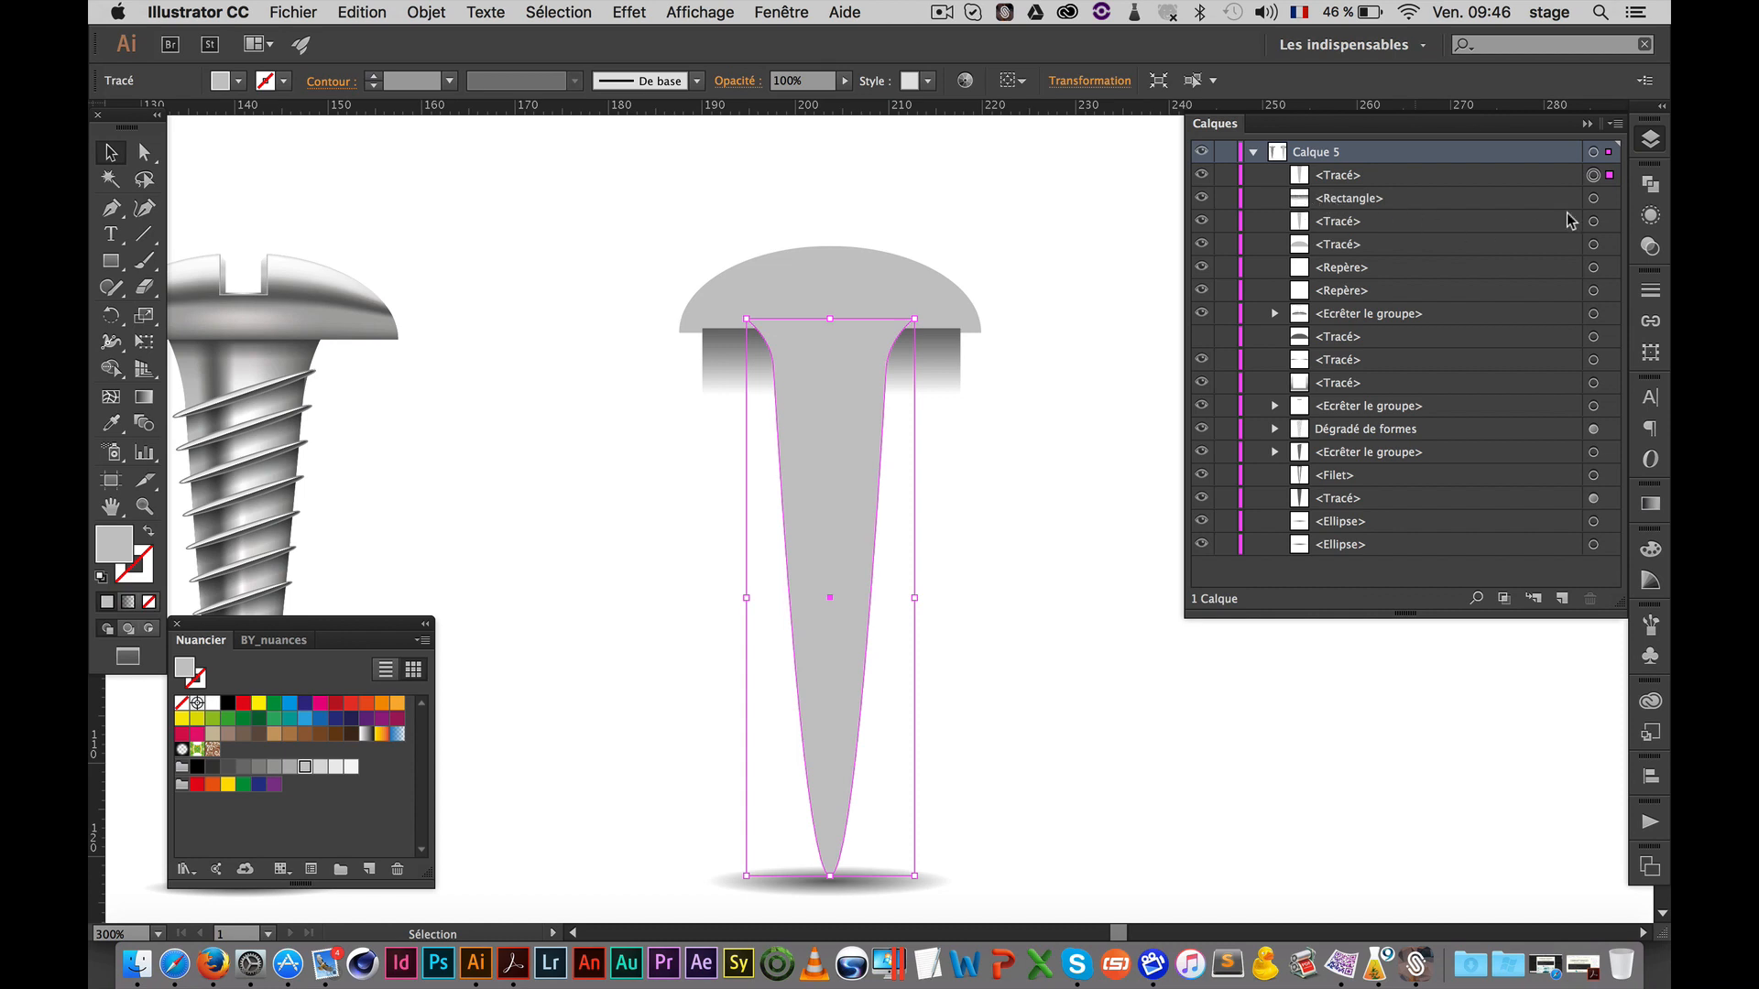
key("shift")
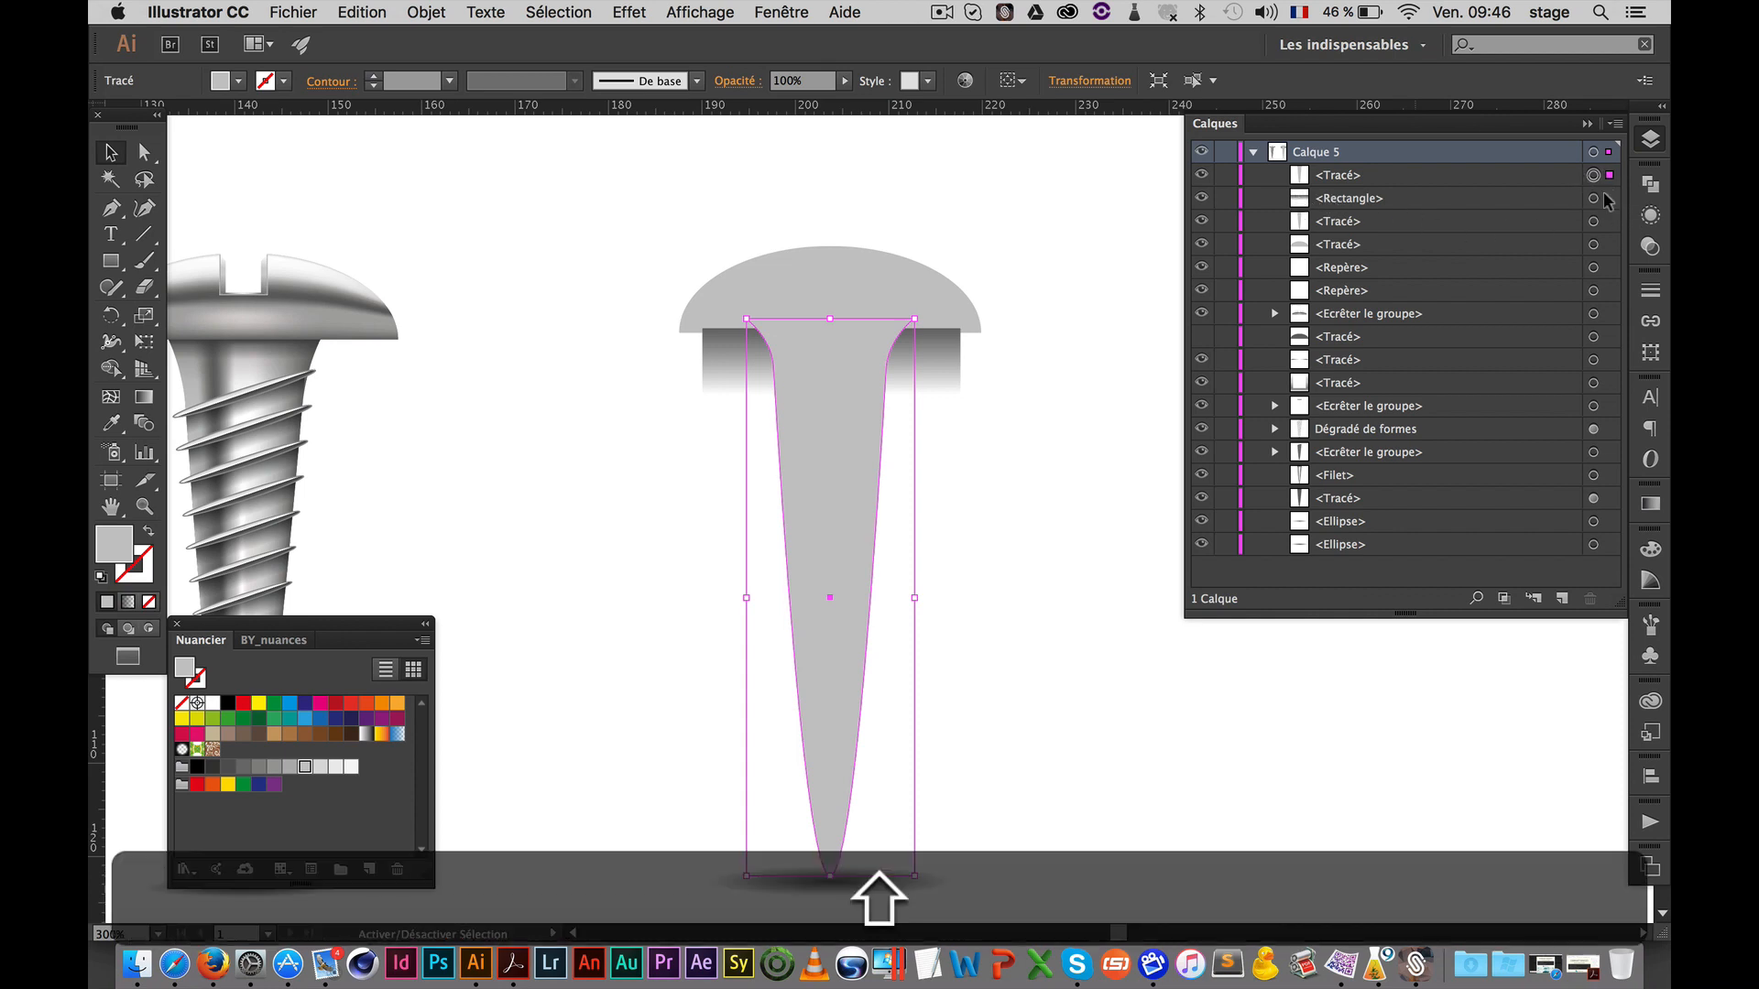
left_click(1610, 198, "shift")
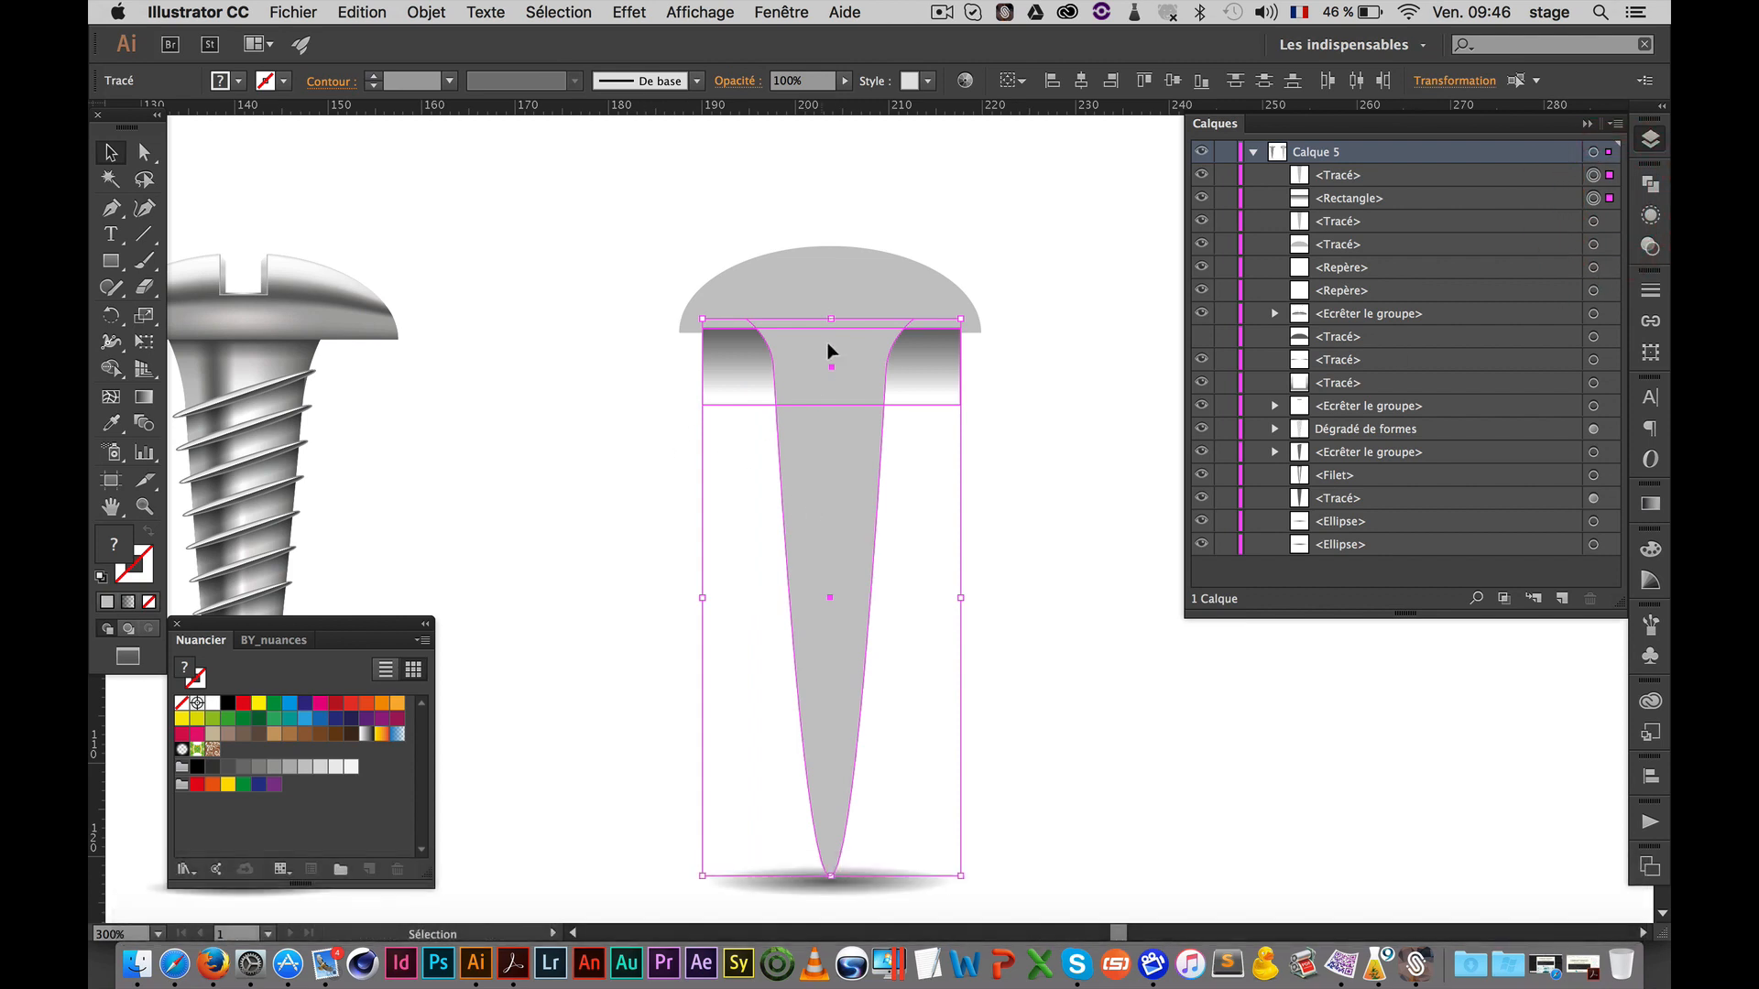
key("super")
key("shift")
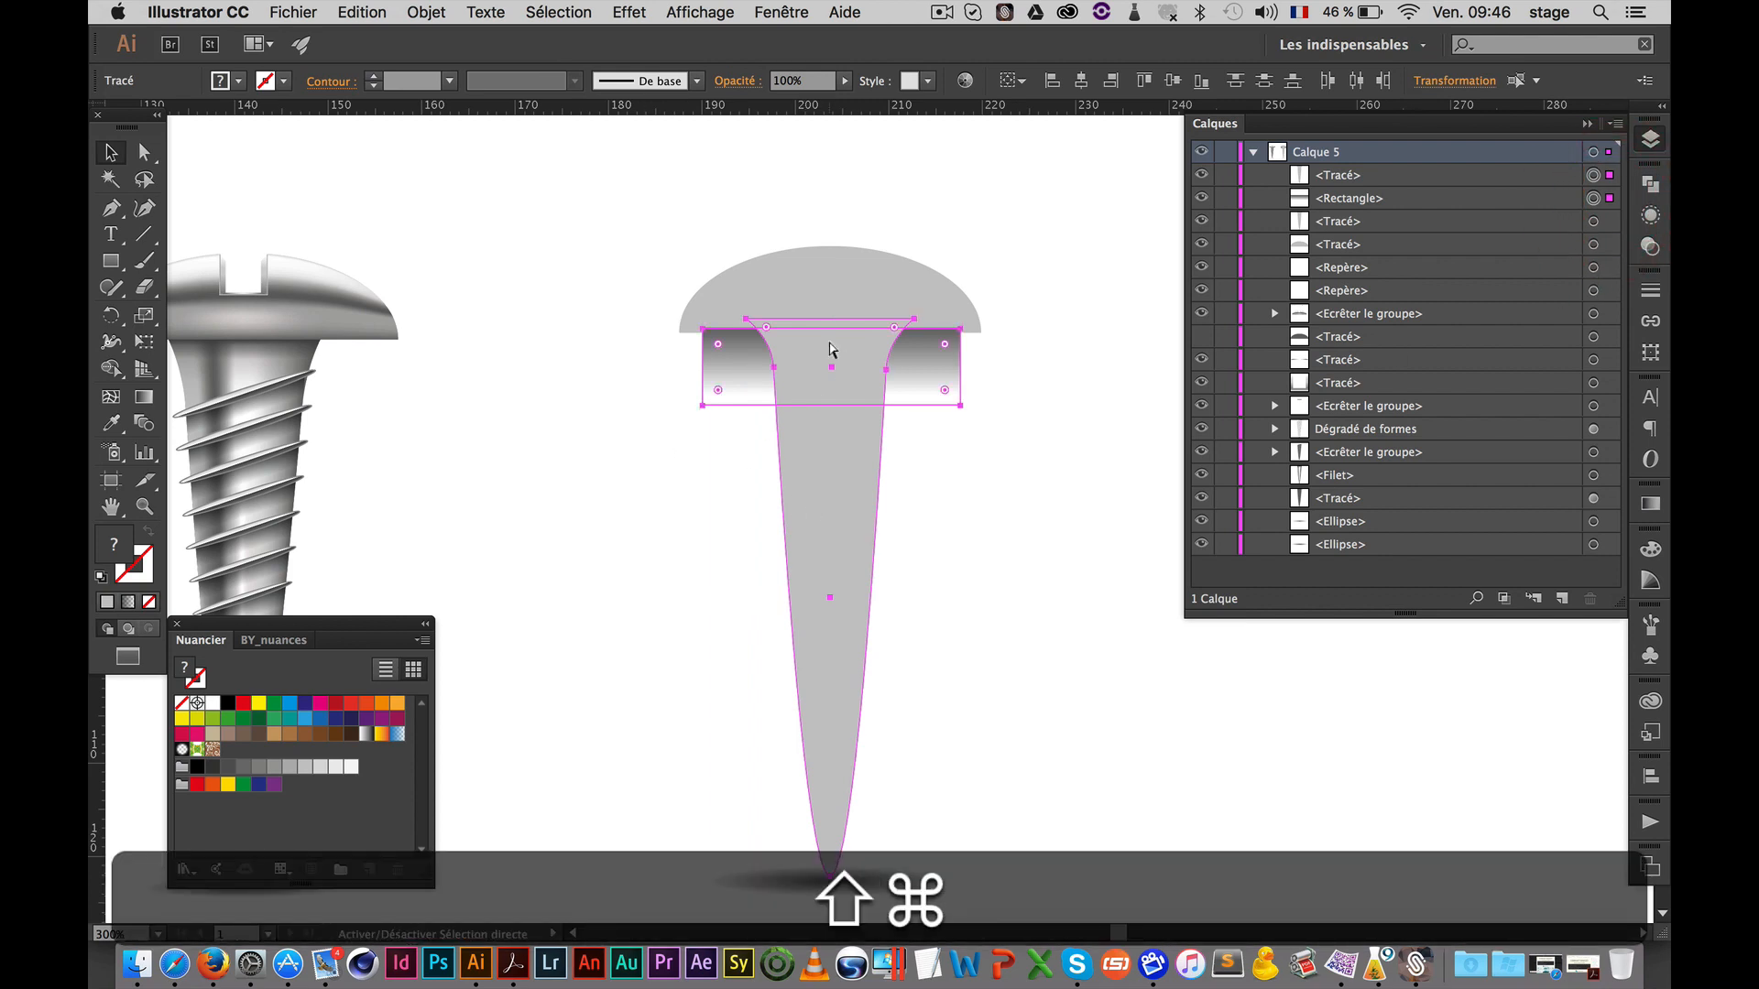
key("super+7")
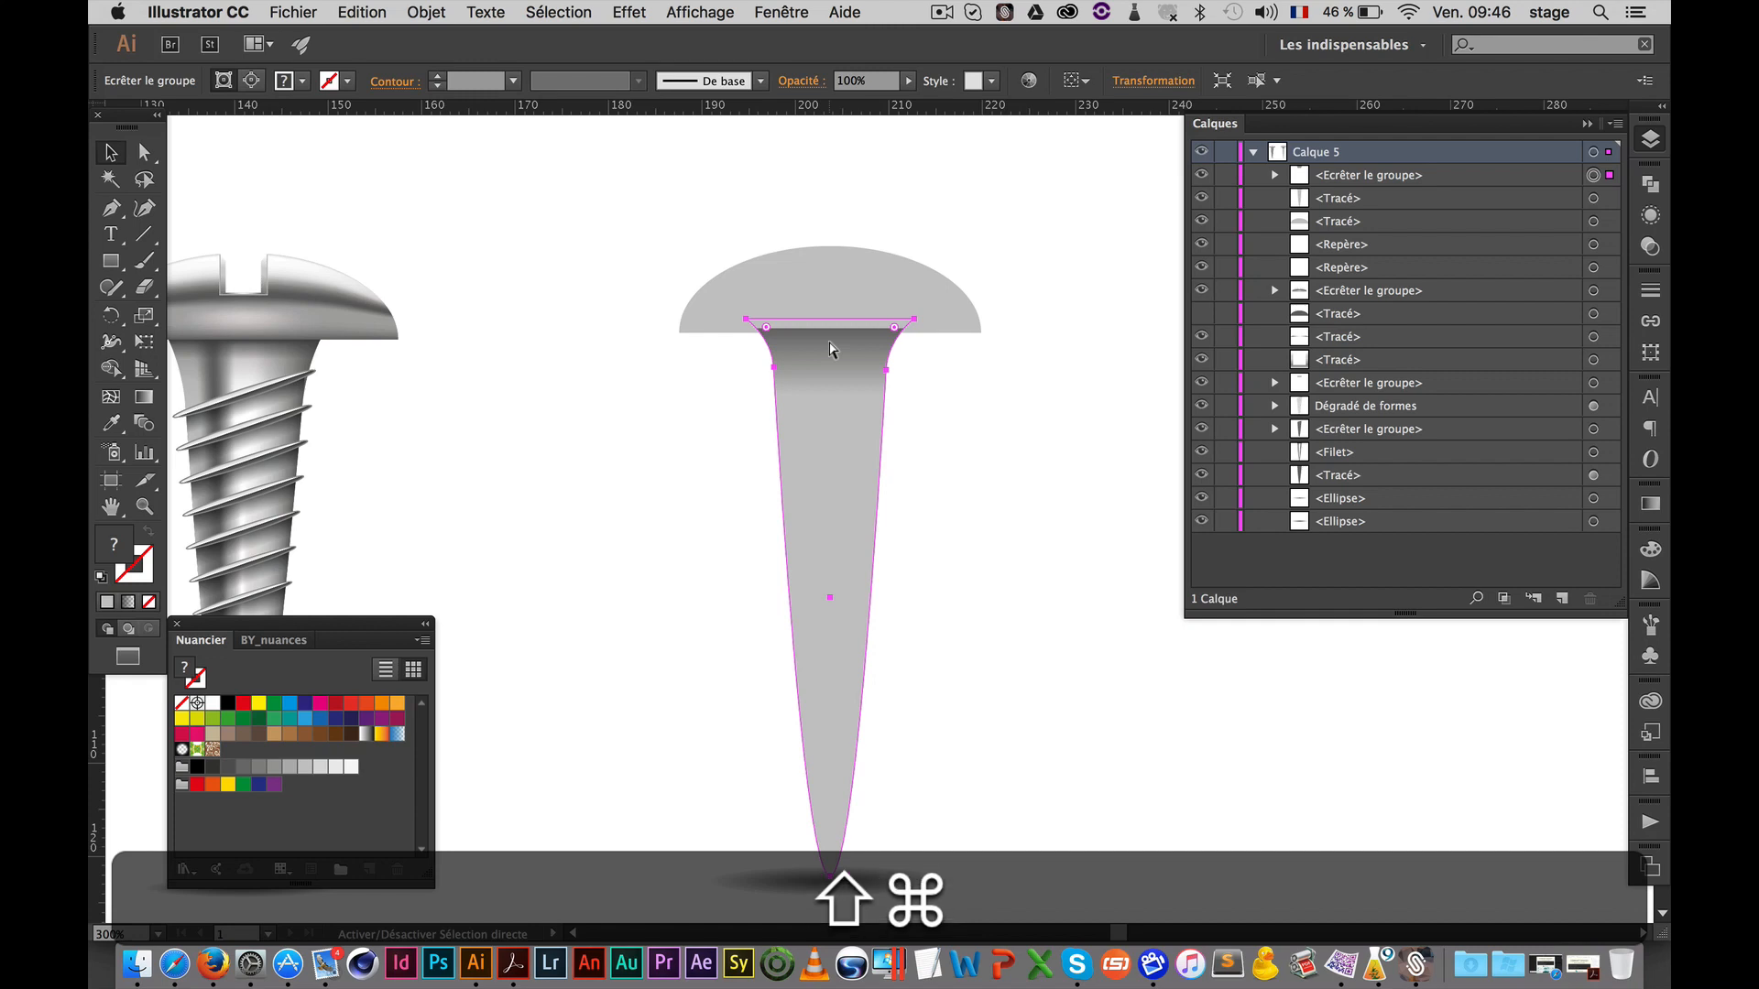
left_click(1024, 385)
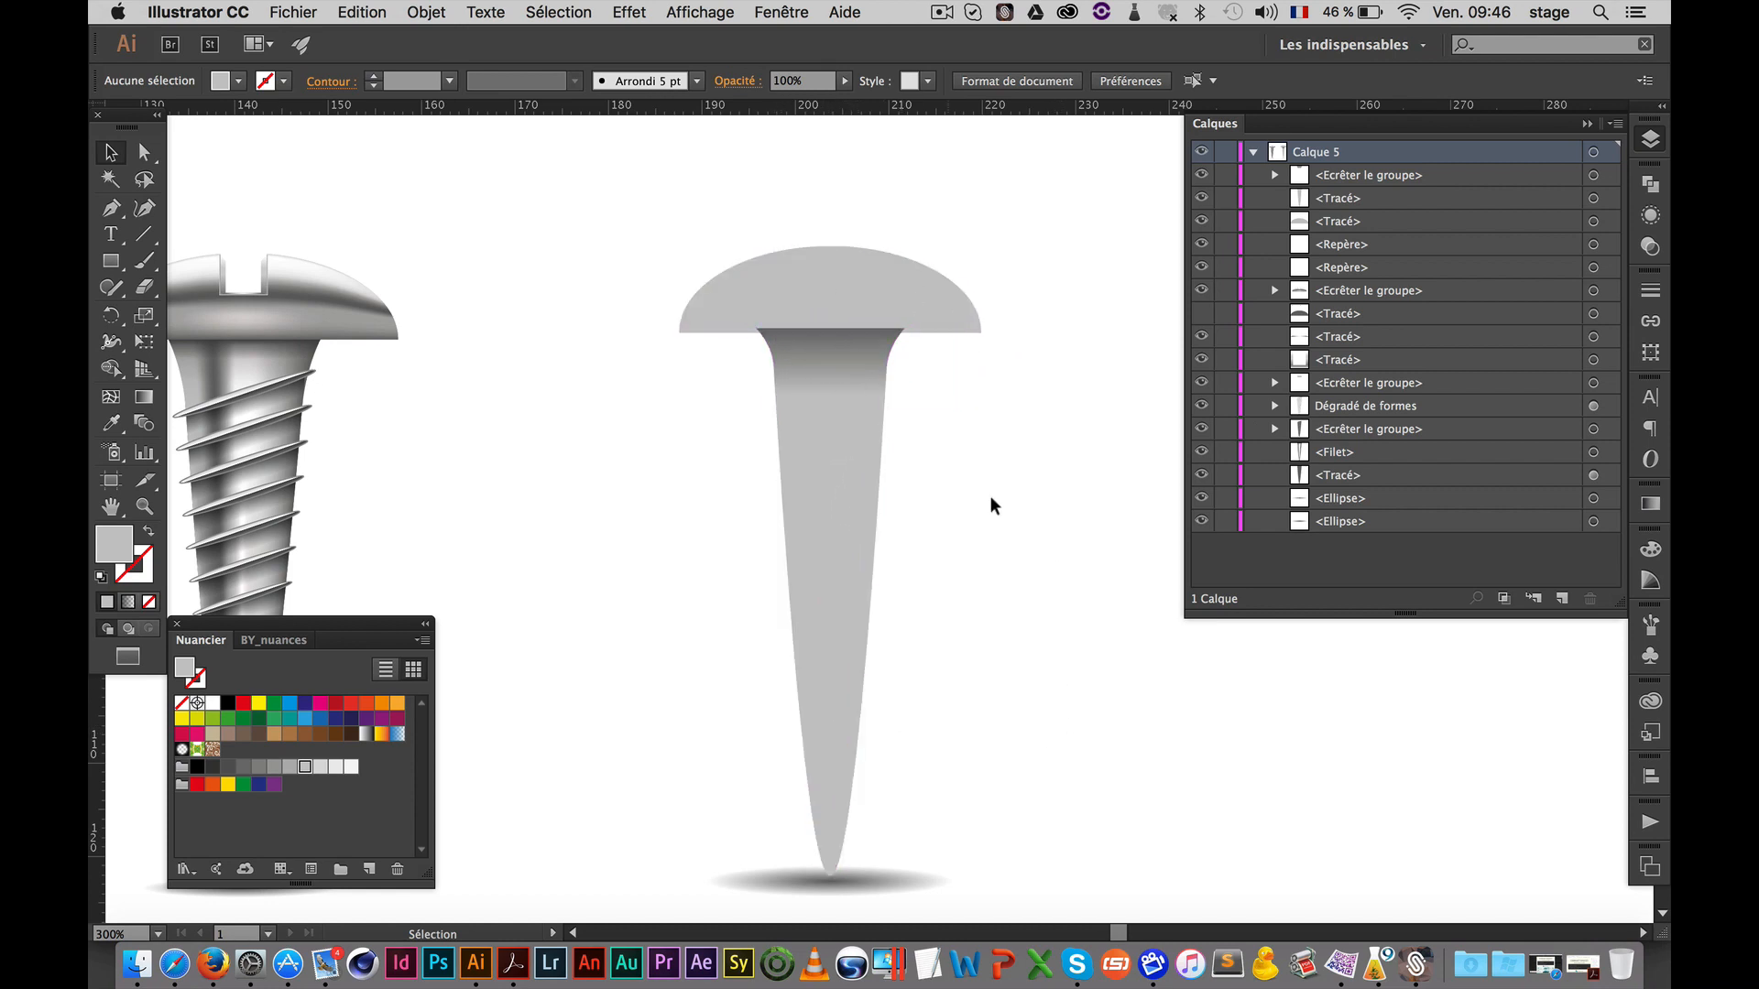
Move the screw head's path to the top of the stacking order, above the clipped shadow group, and deselect it
left_click(861, 272)
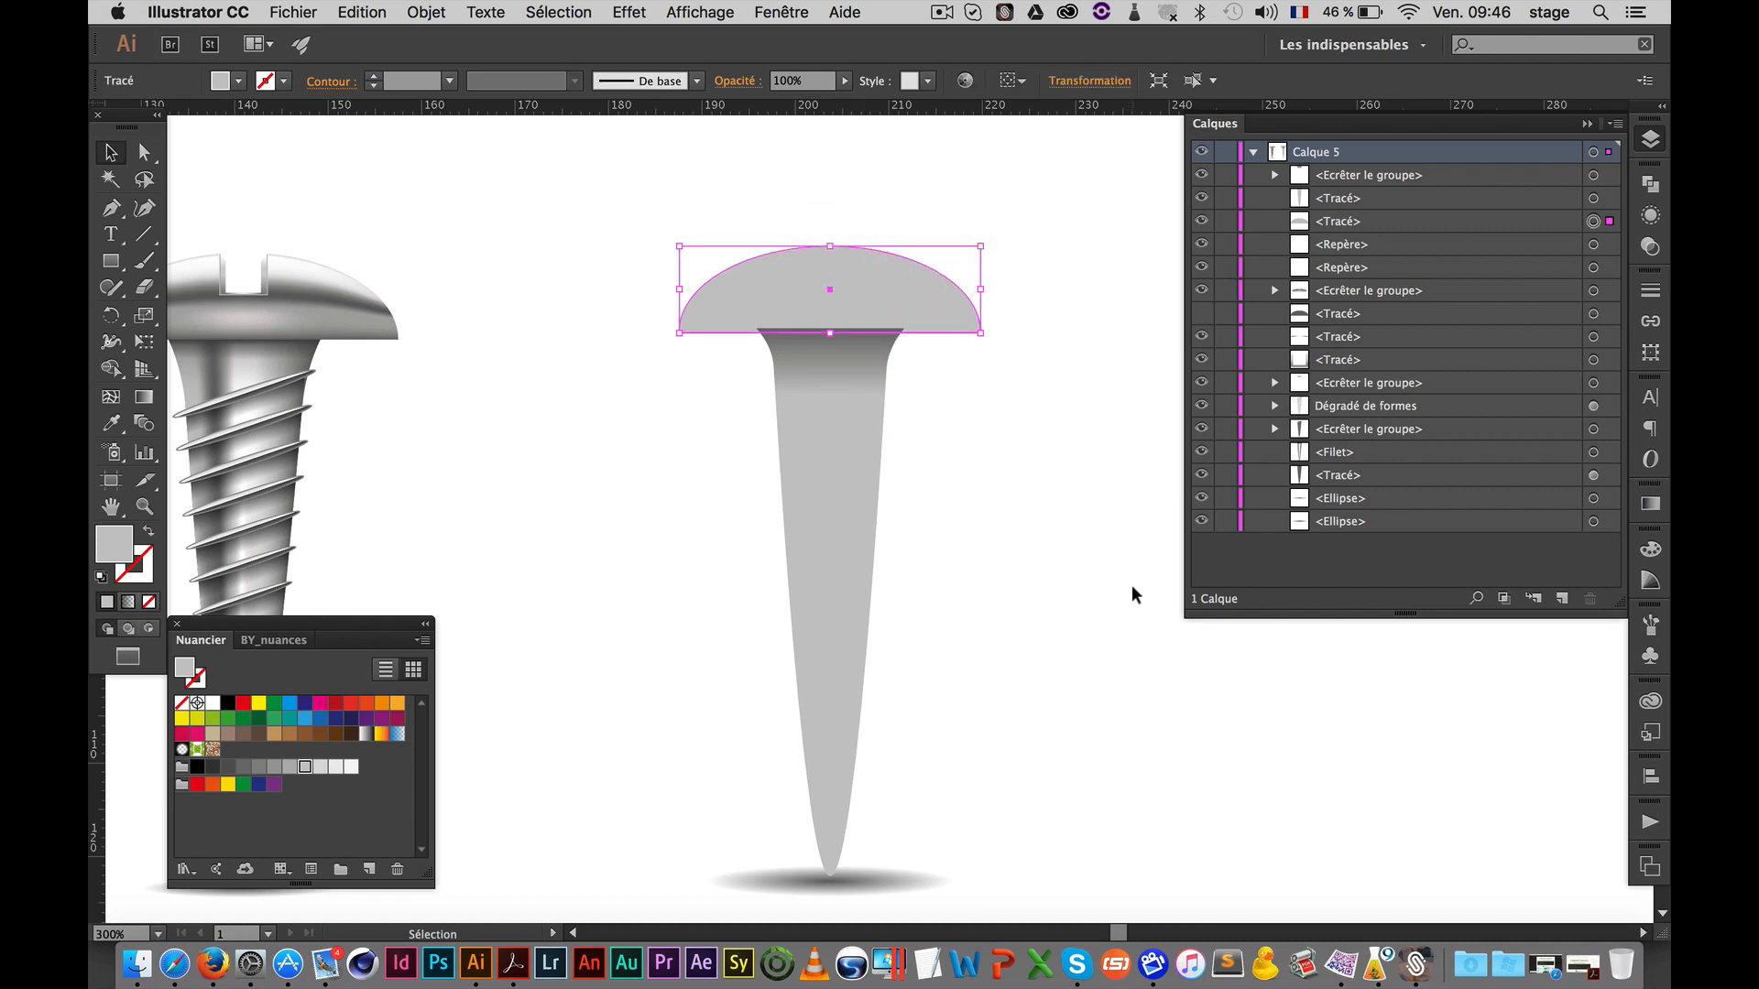
right_click(884, 289)
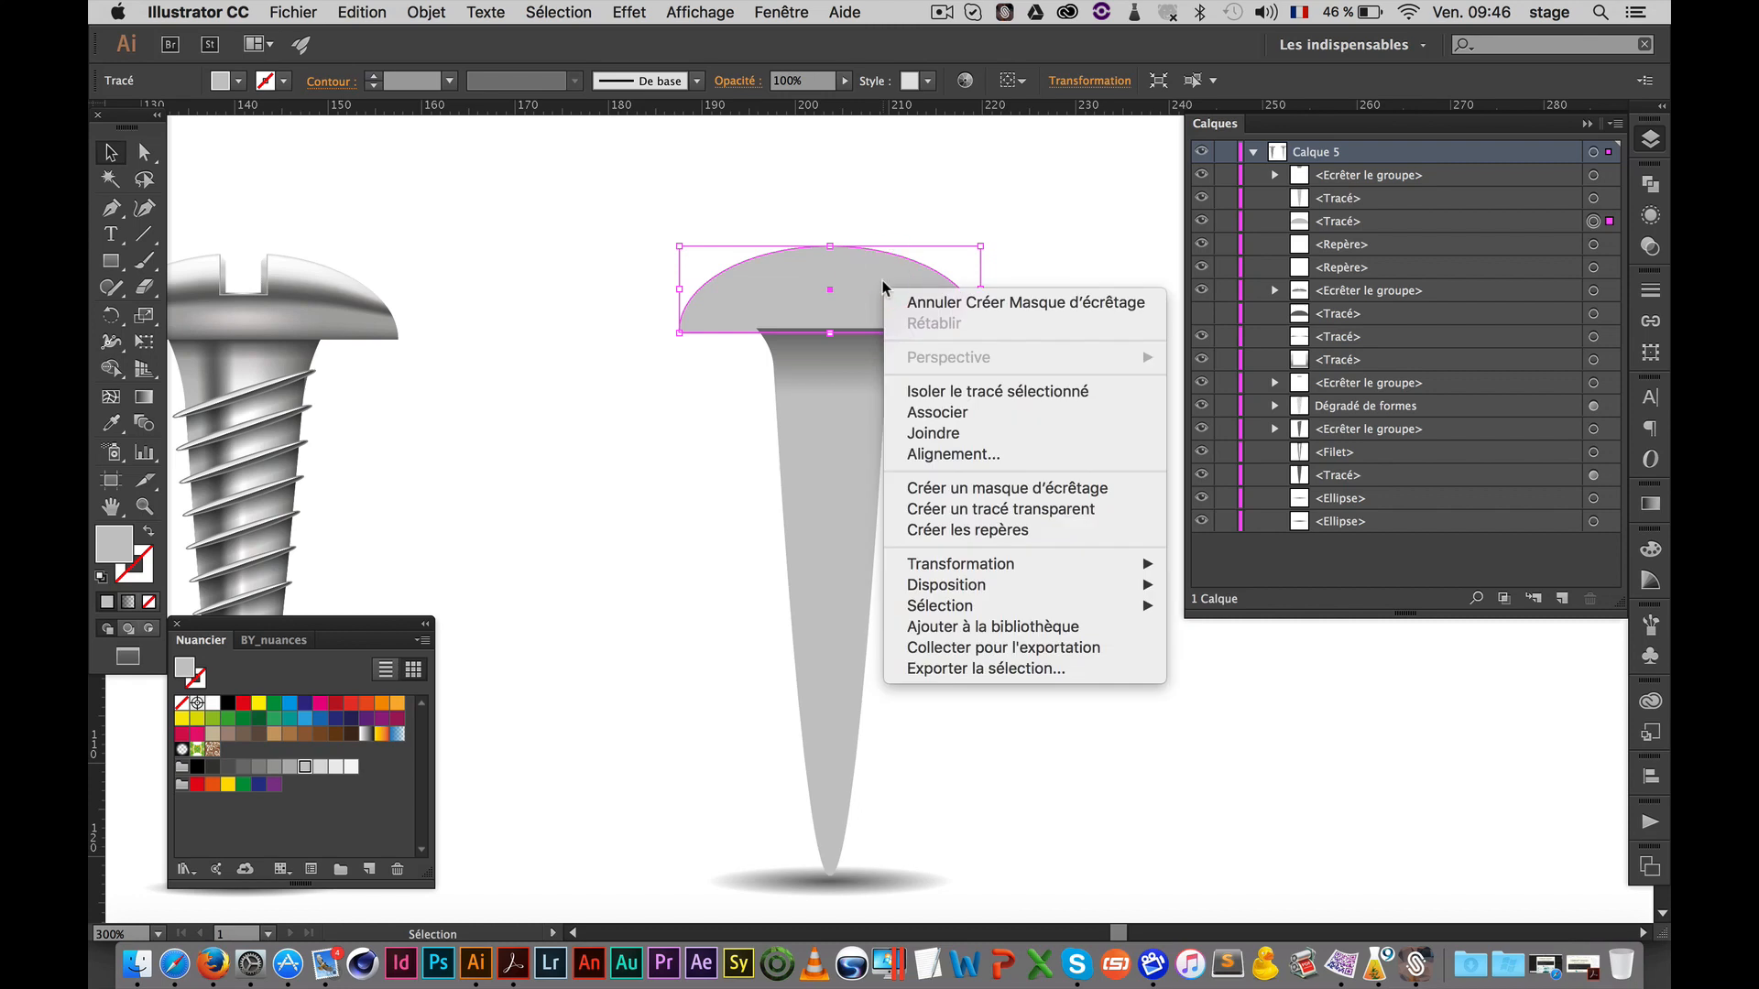
mouse_move(984, 584)
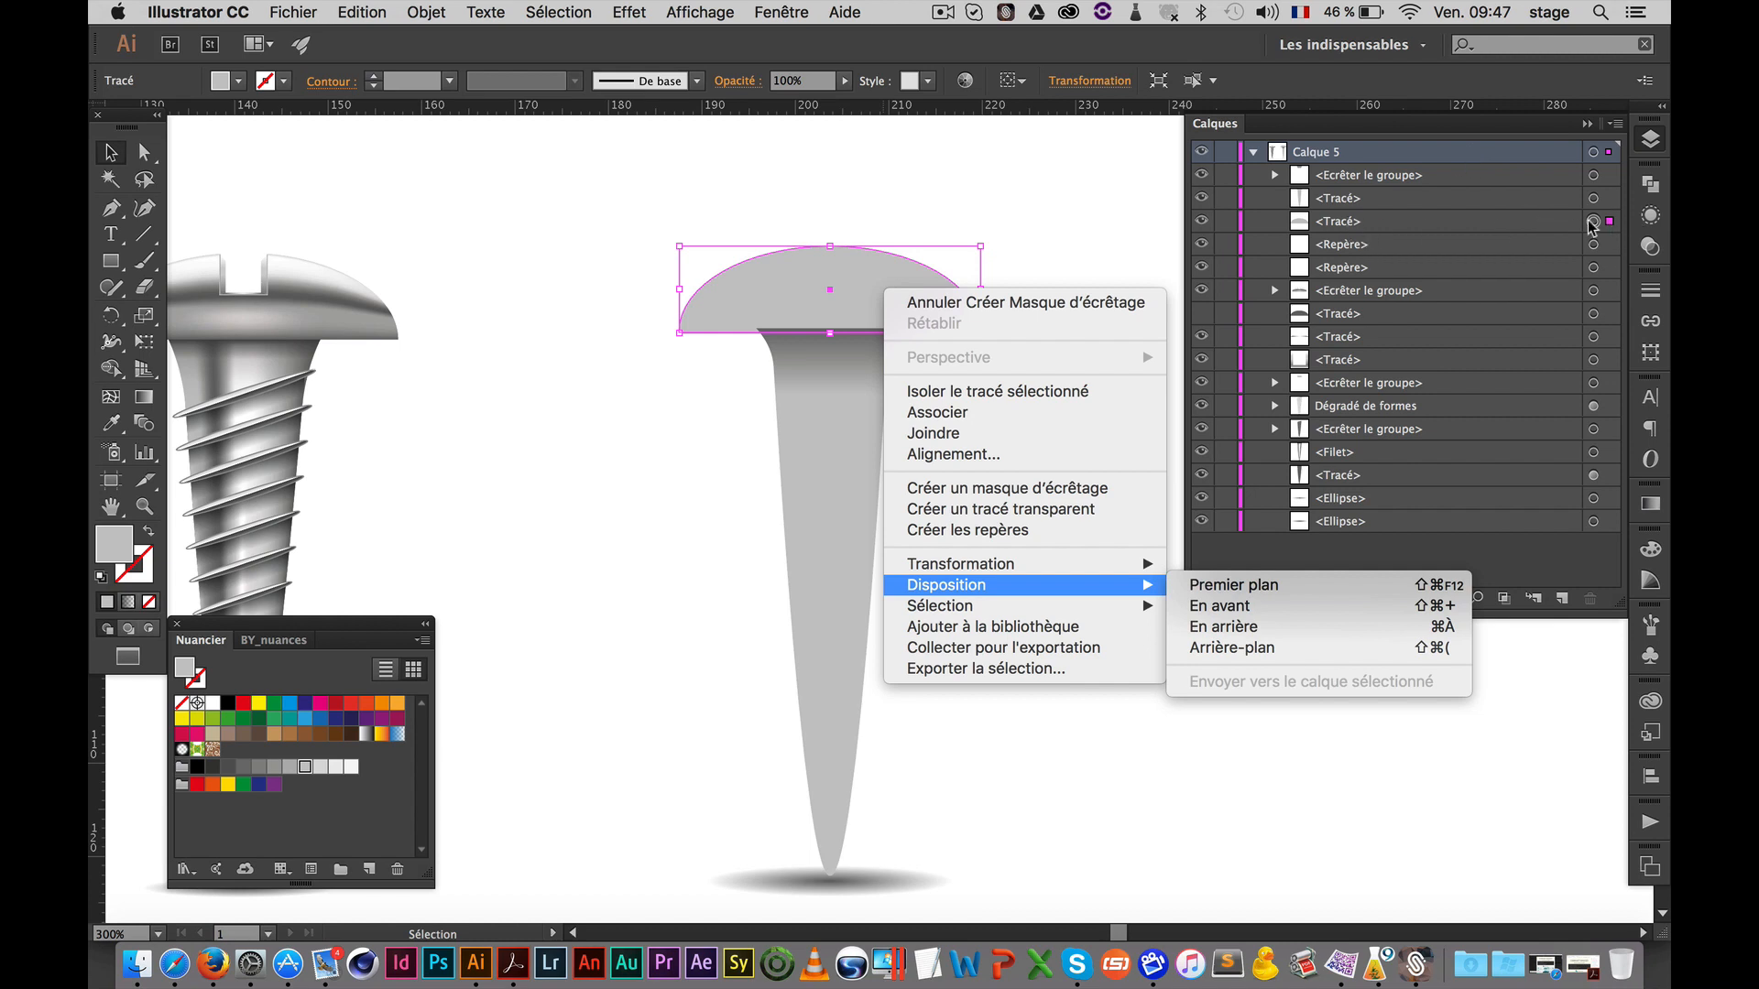
left_click(1338, 227)
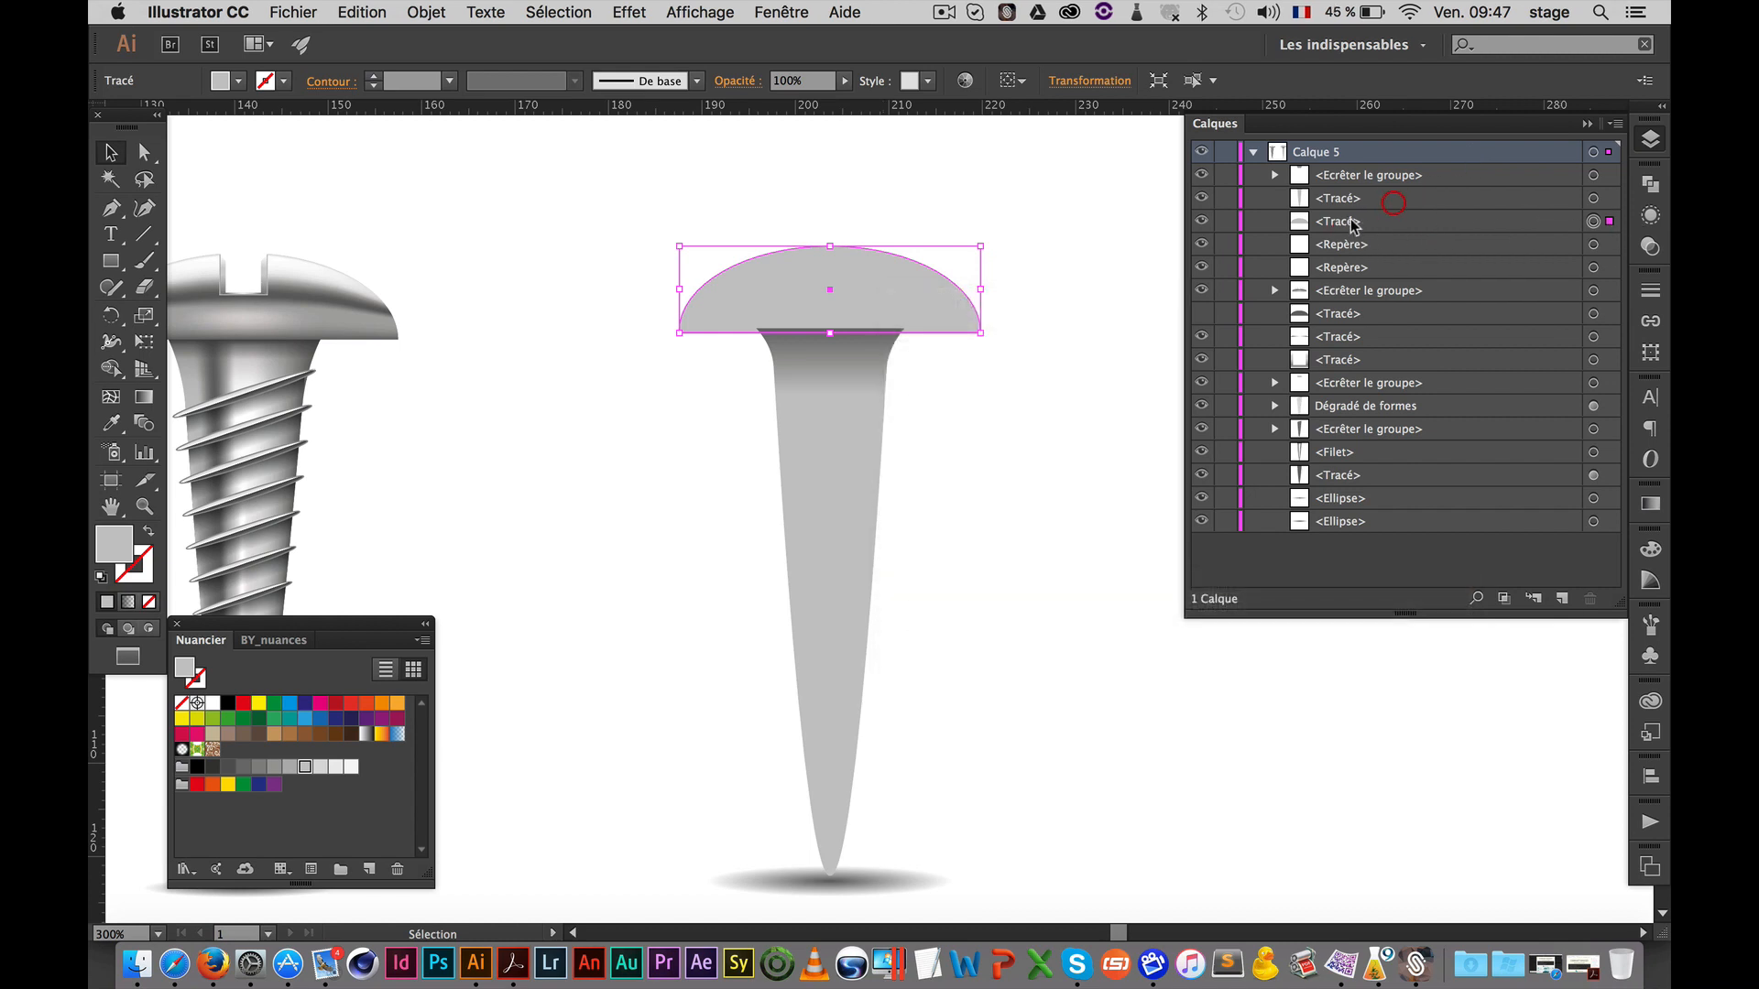
left_click_drag(1401, 221, 1339, 170)
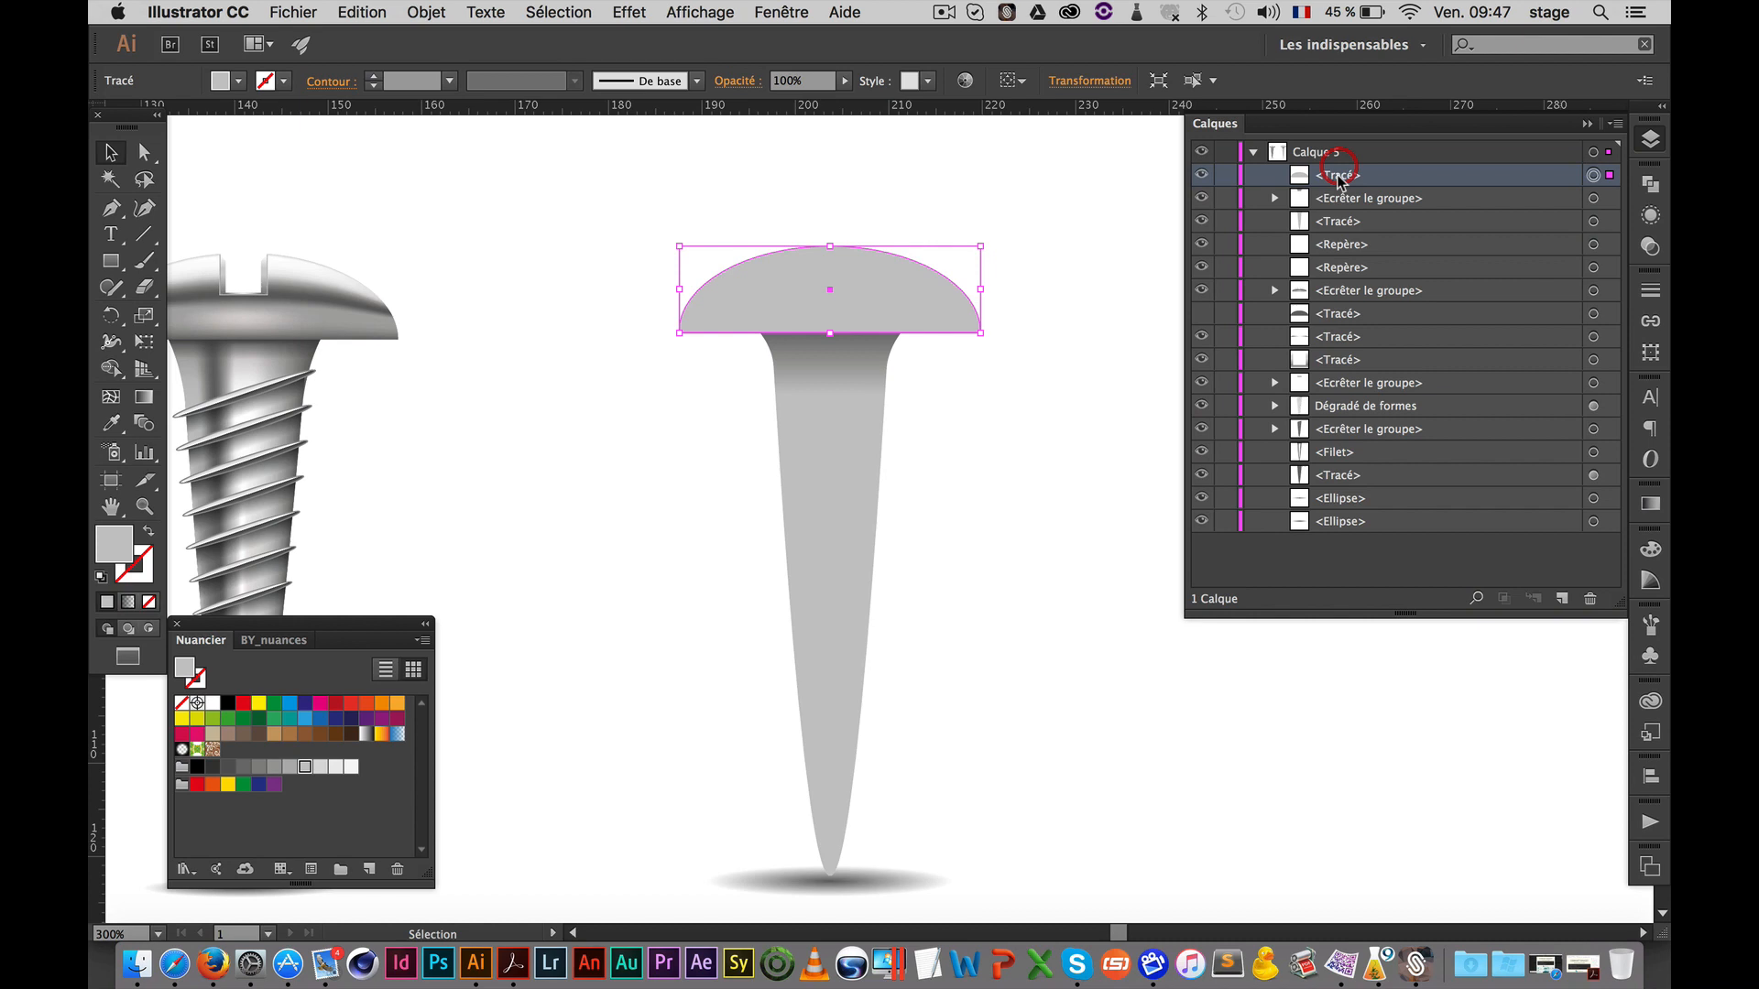
left_click(980, 423)
Duplicate the head horizontally into the empty area to the right of the screw
left_click(901, 552, "alt+super")
left_click_drag(898, 554, 986, 485)
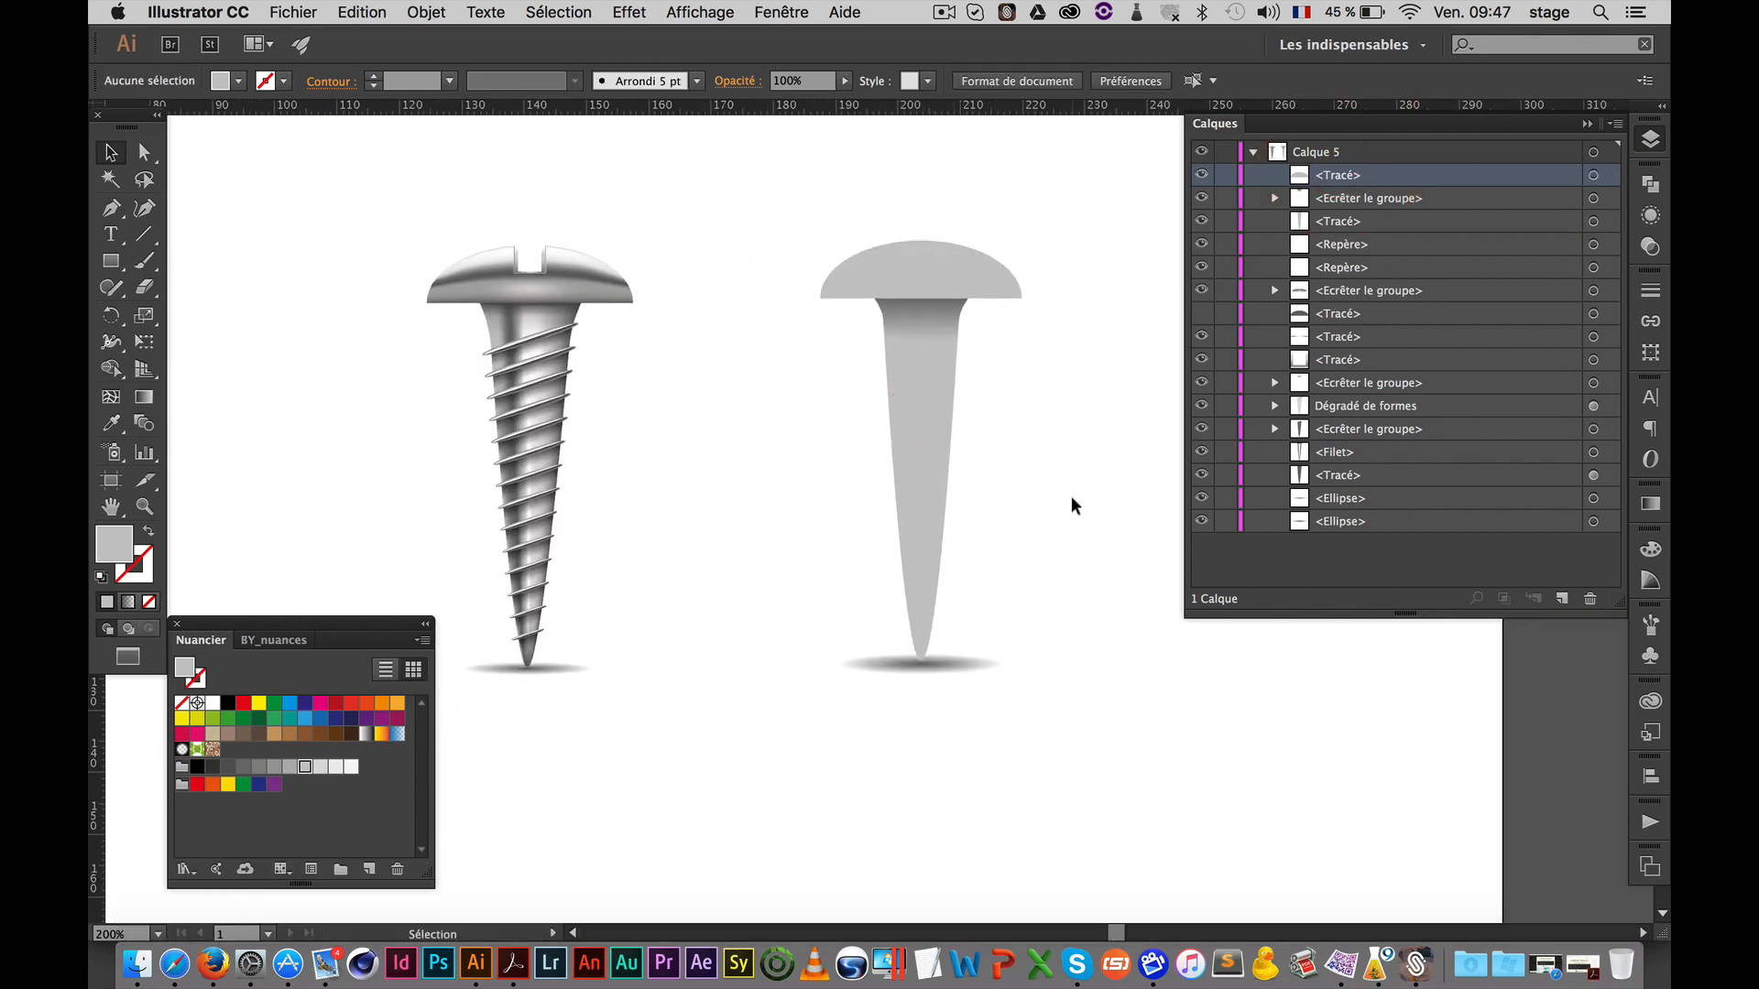
left_click_drag(997, 420, 933, 400)
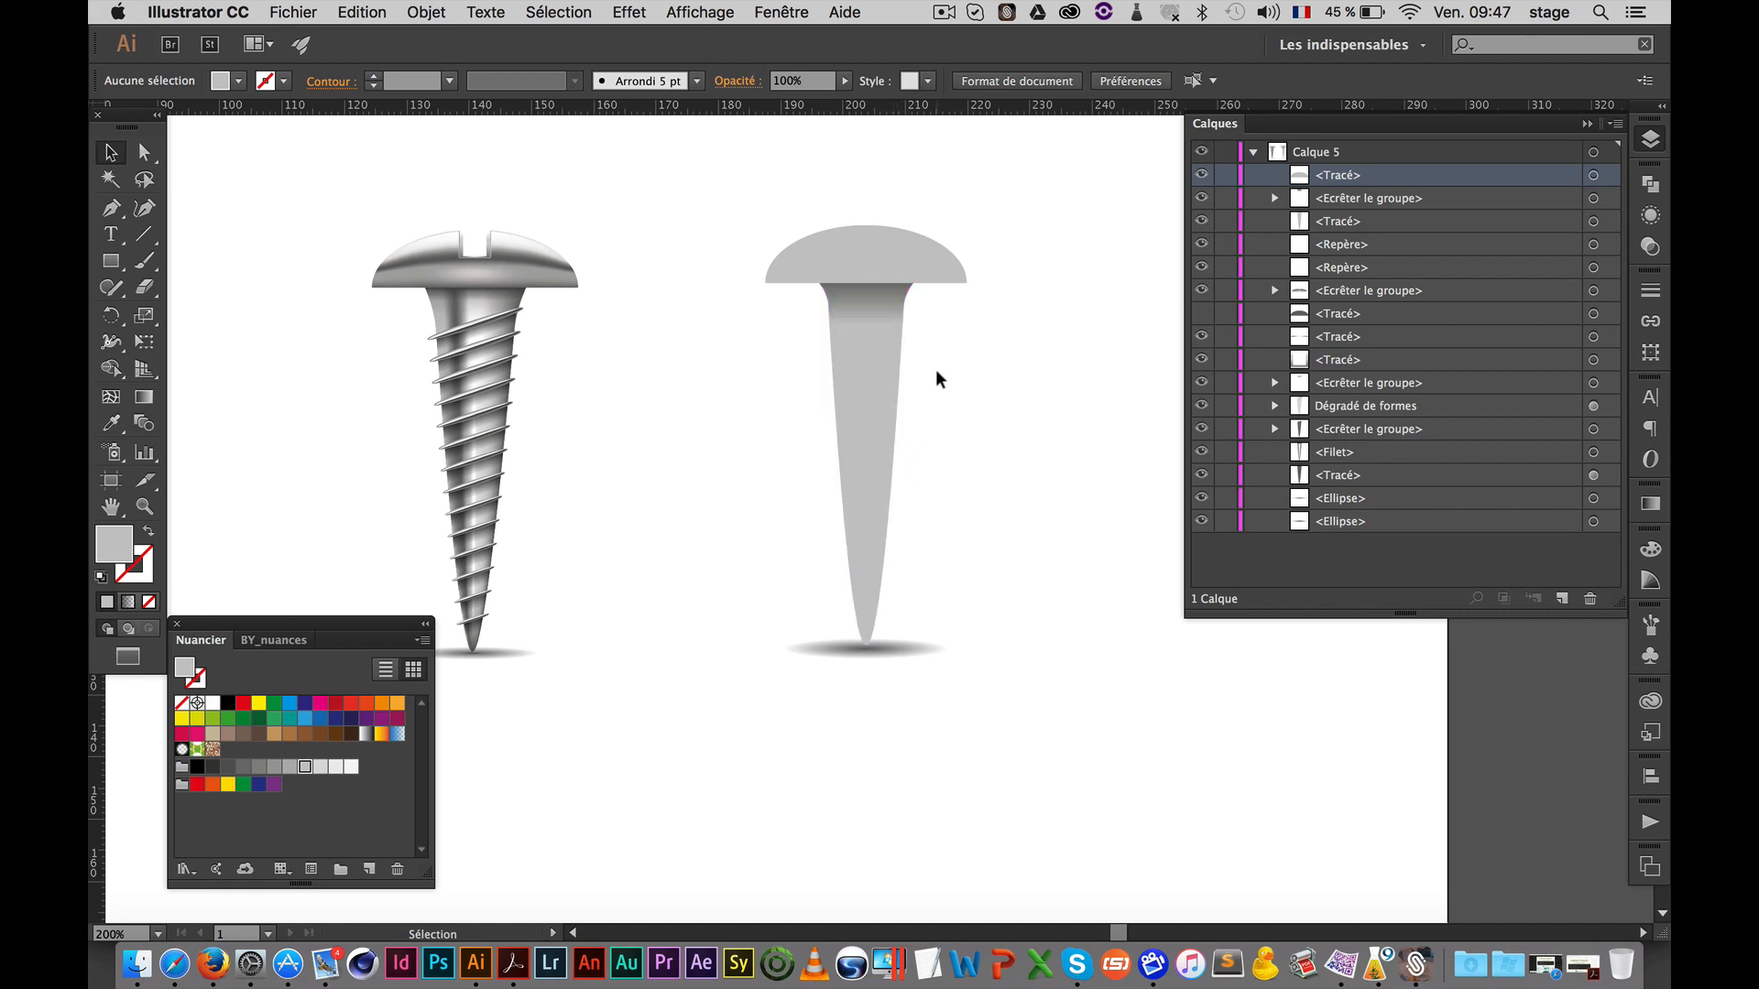
key("space")
left_click_drag(911, 374, 800, 356)
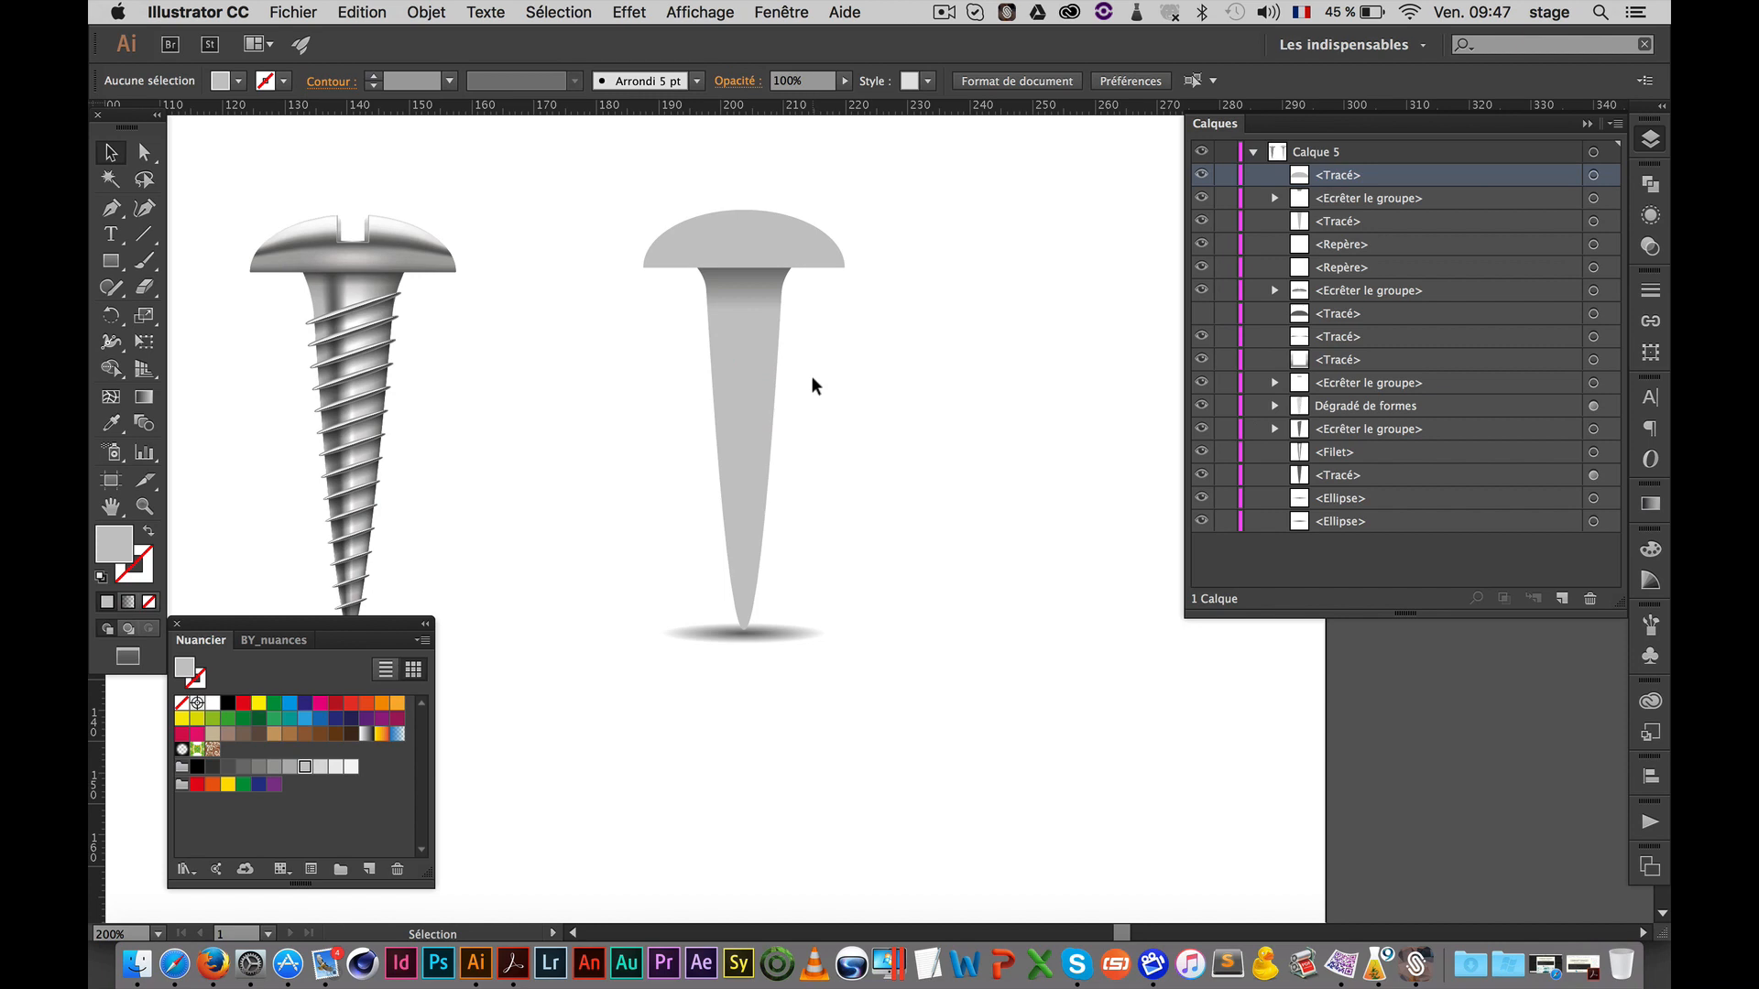
left_click(761, 249)
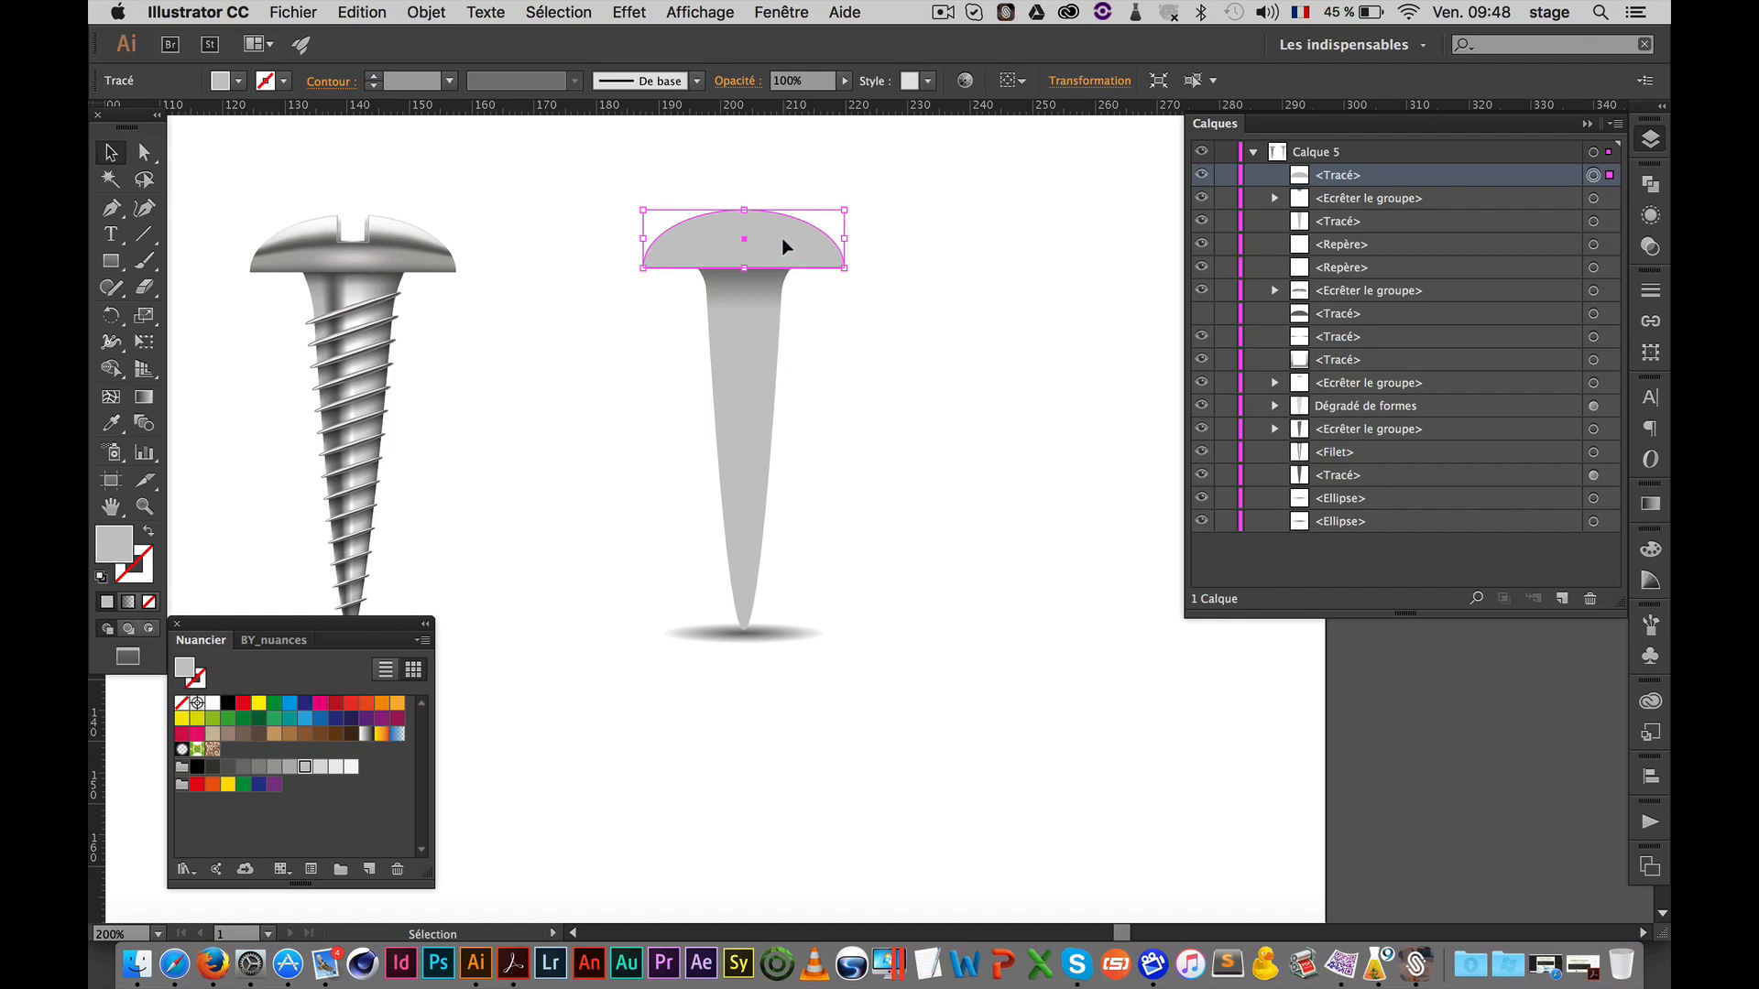
left_click_drag(783, 245, 1028, 260)
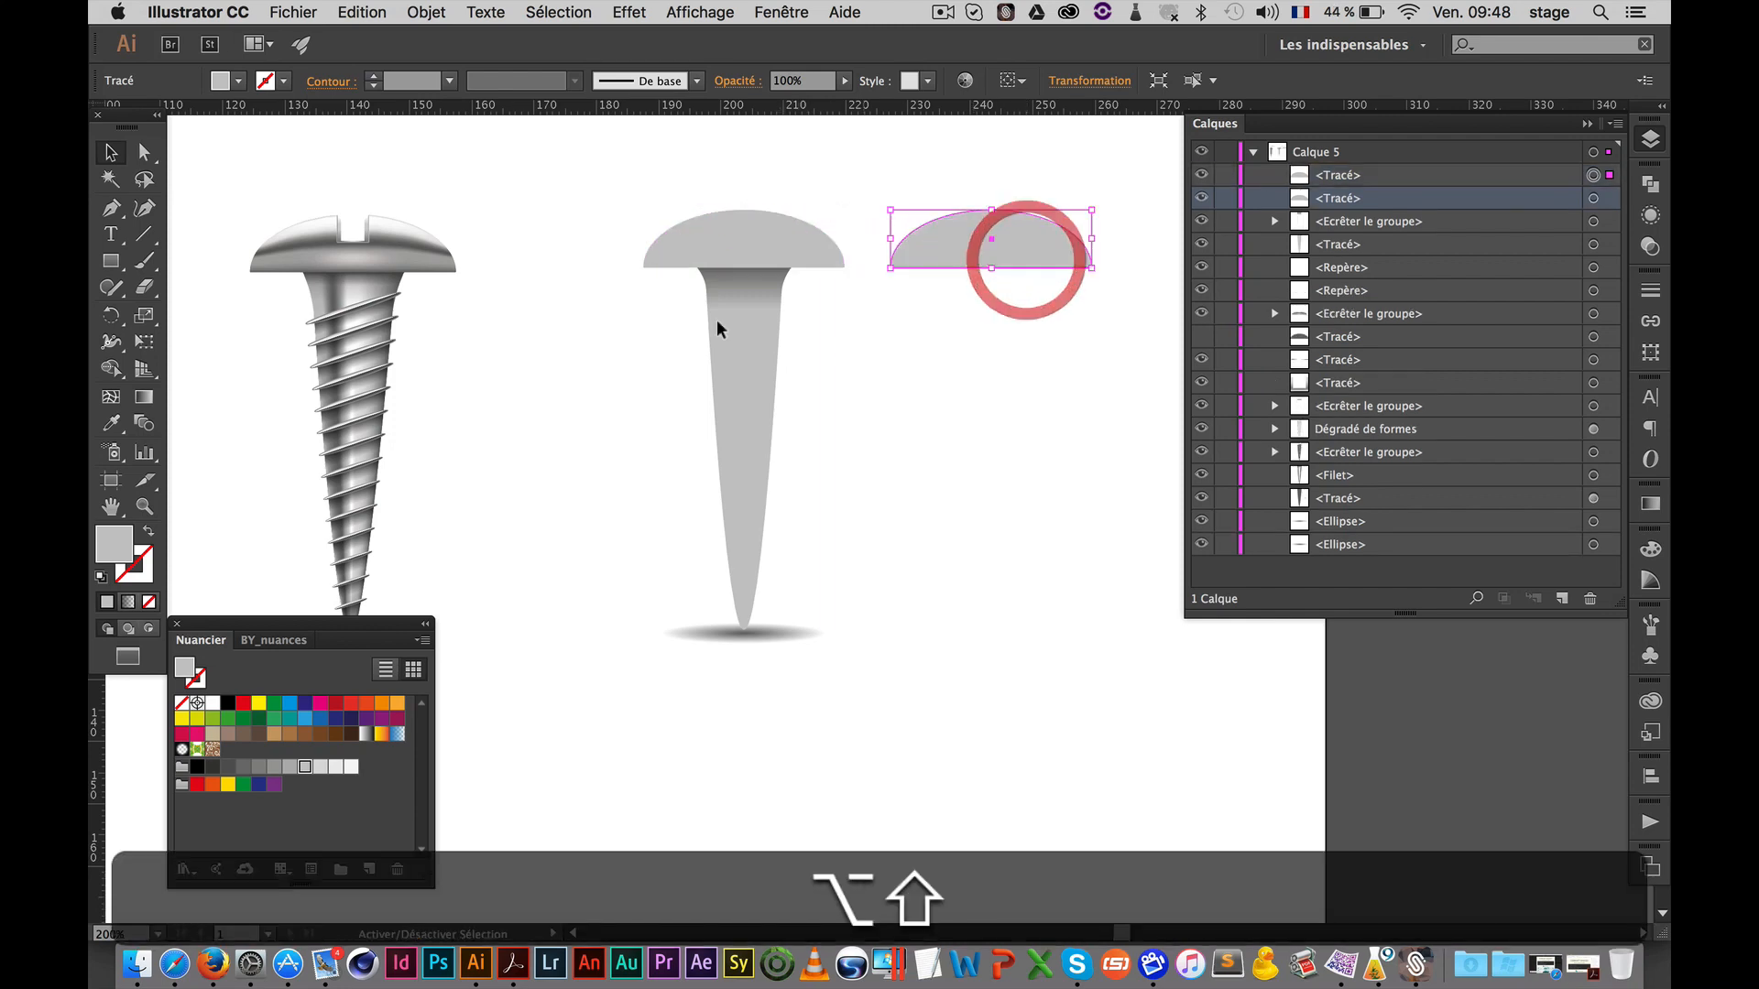
Cut a slot in the head copy by subtracting a small, horizontally centred rectangle across its top, and deselect it
left_click(110, 262)
left_click_drag(979, 185, 1012, 241)
left_click(1039, 242, "shift+super")
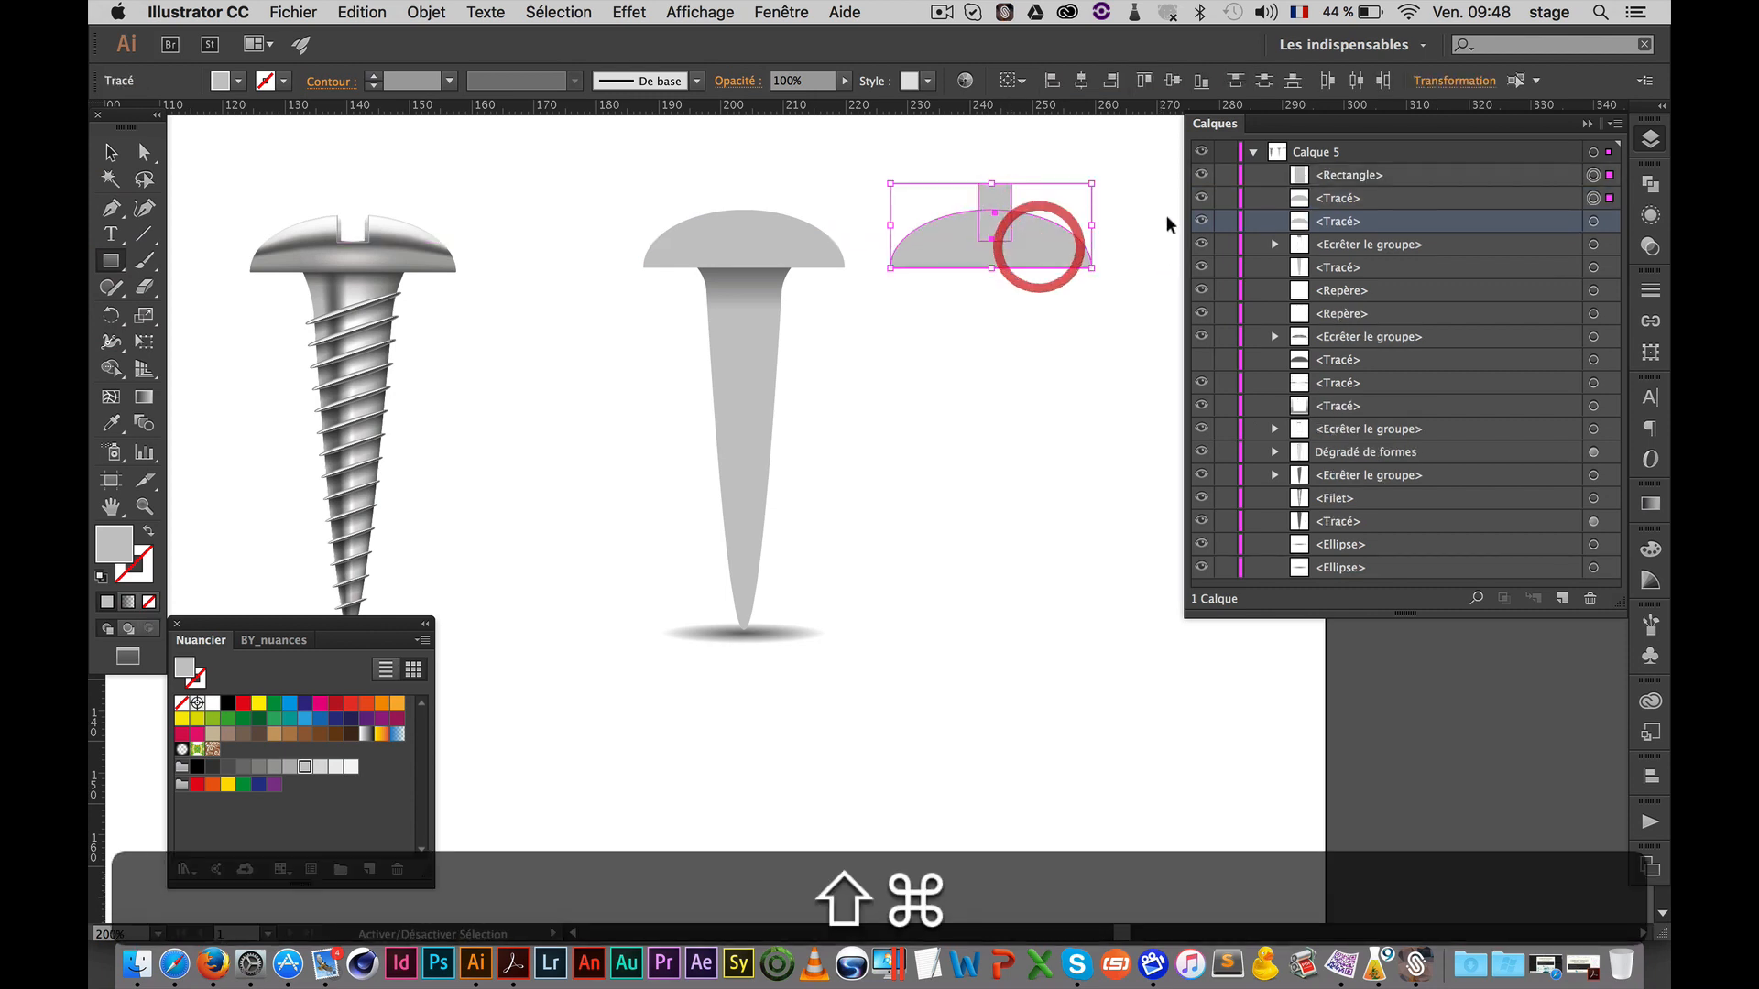
left_click(1082, 81)
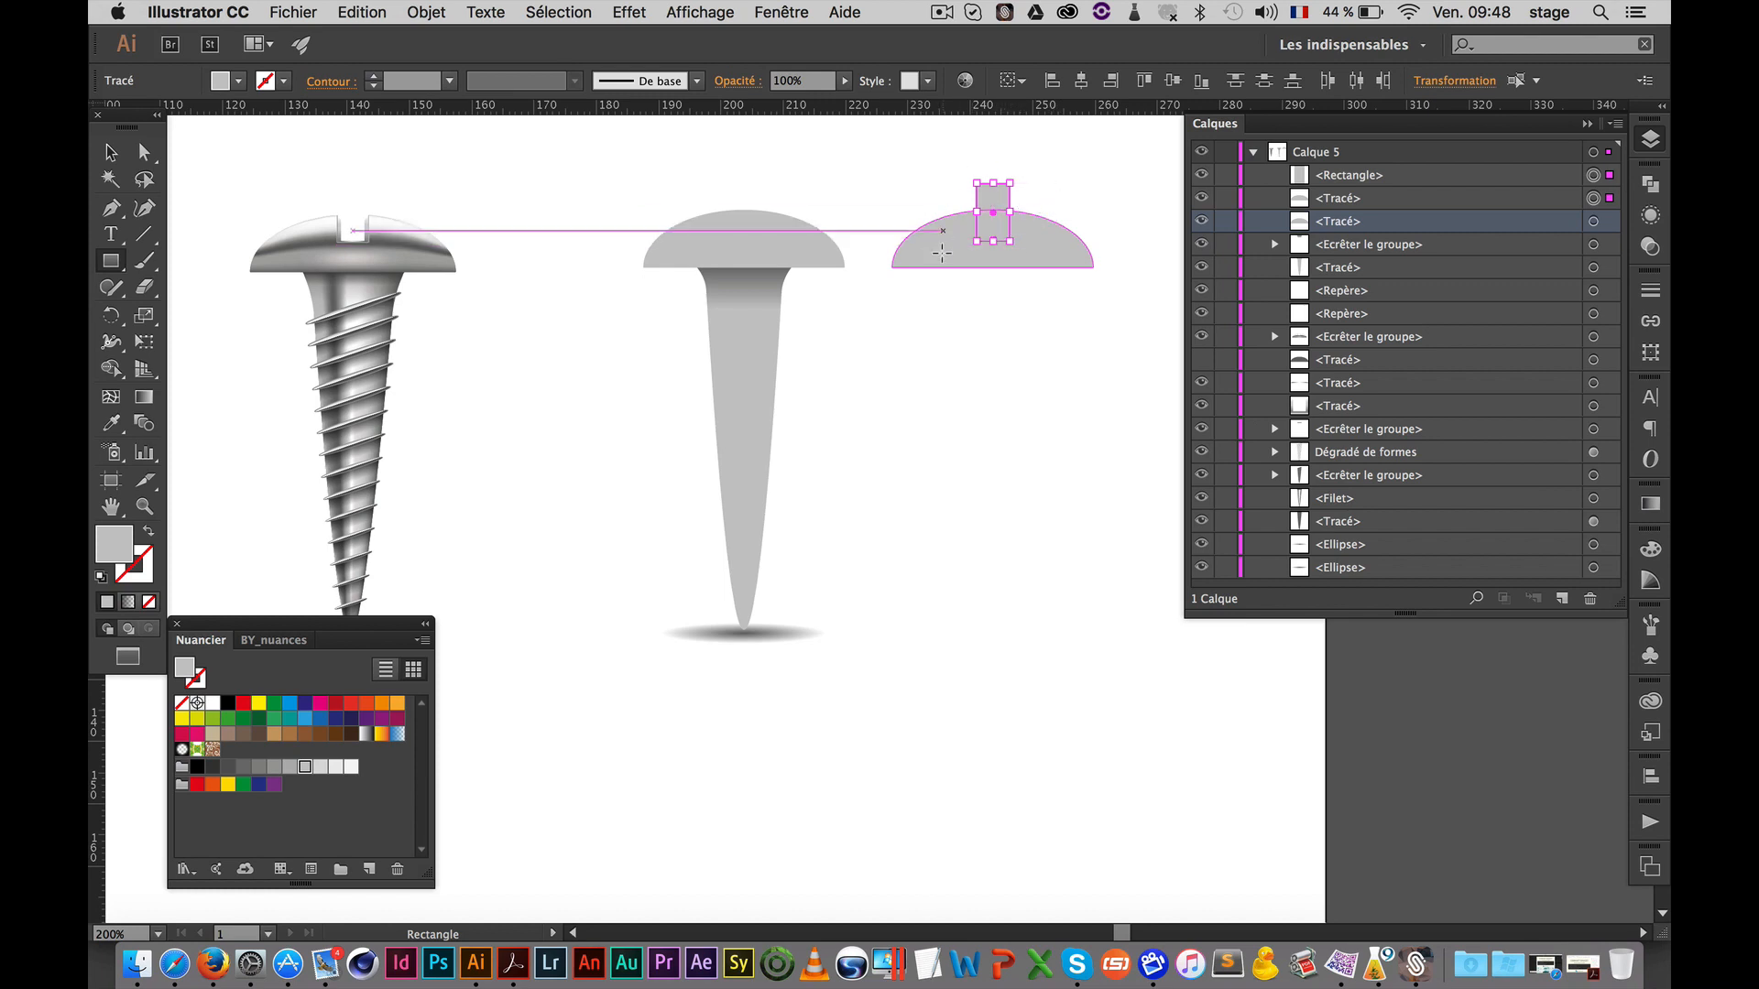
left_click(1651, 185)
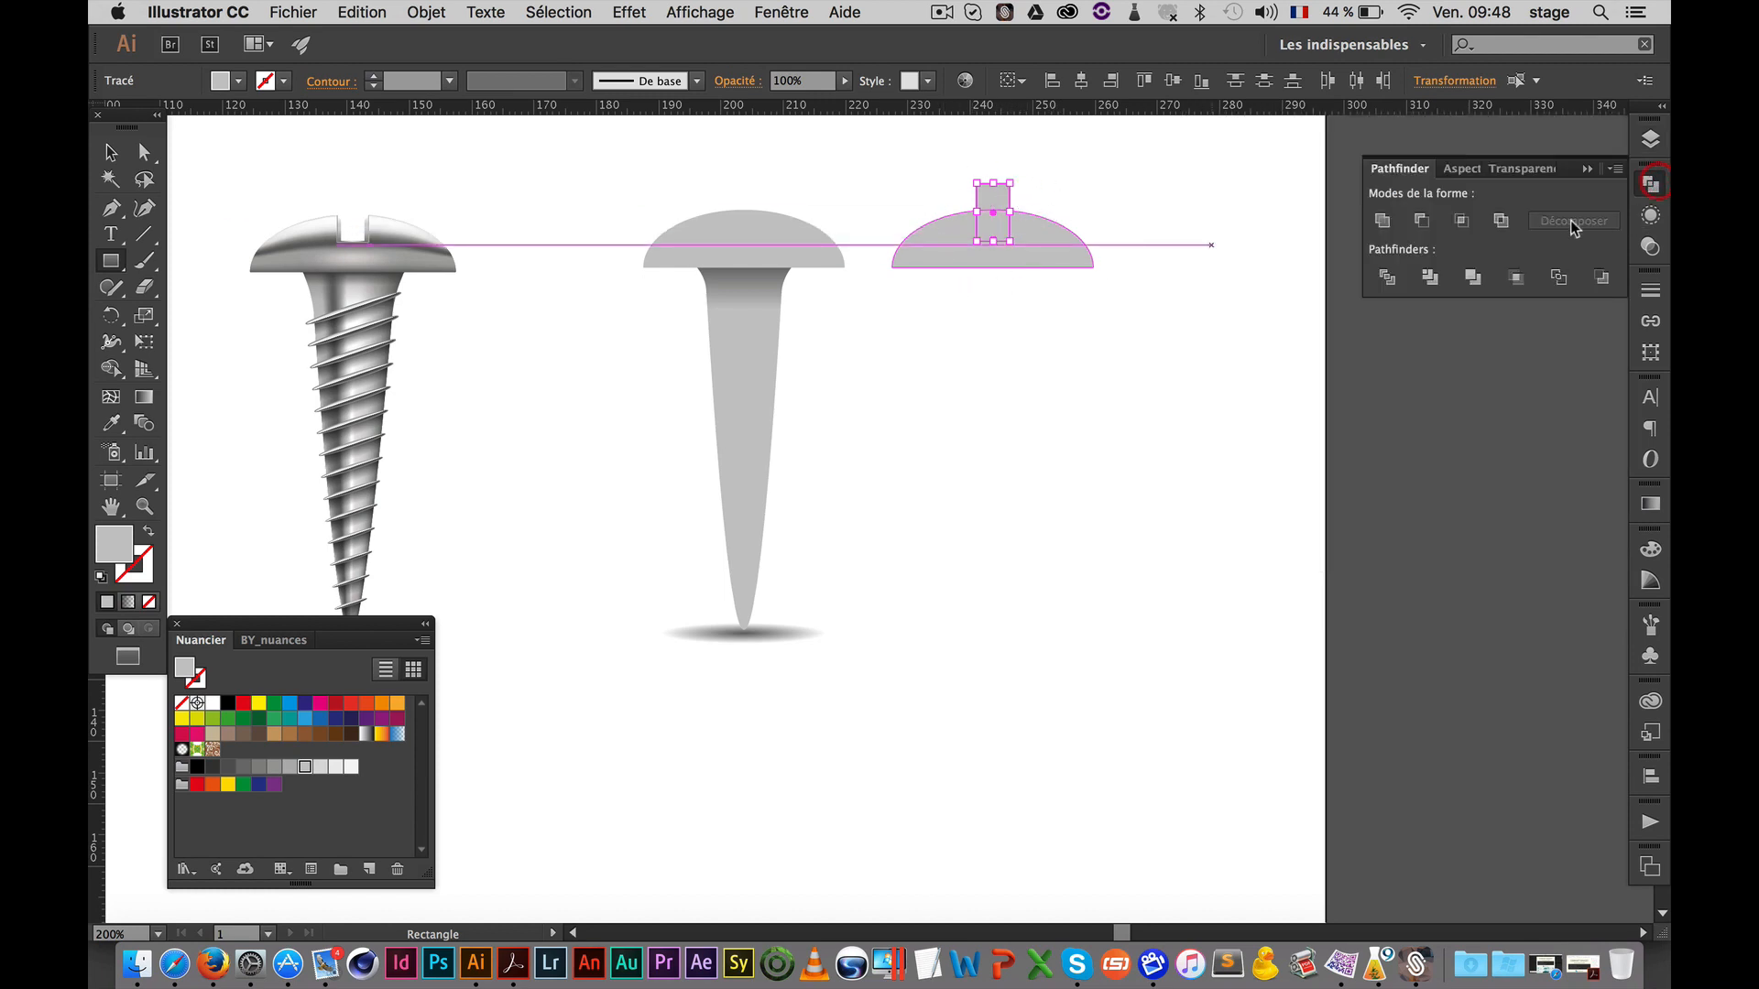
left_click(1421, 220)
left_click(1010, 410, "super")
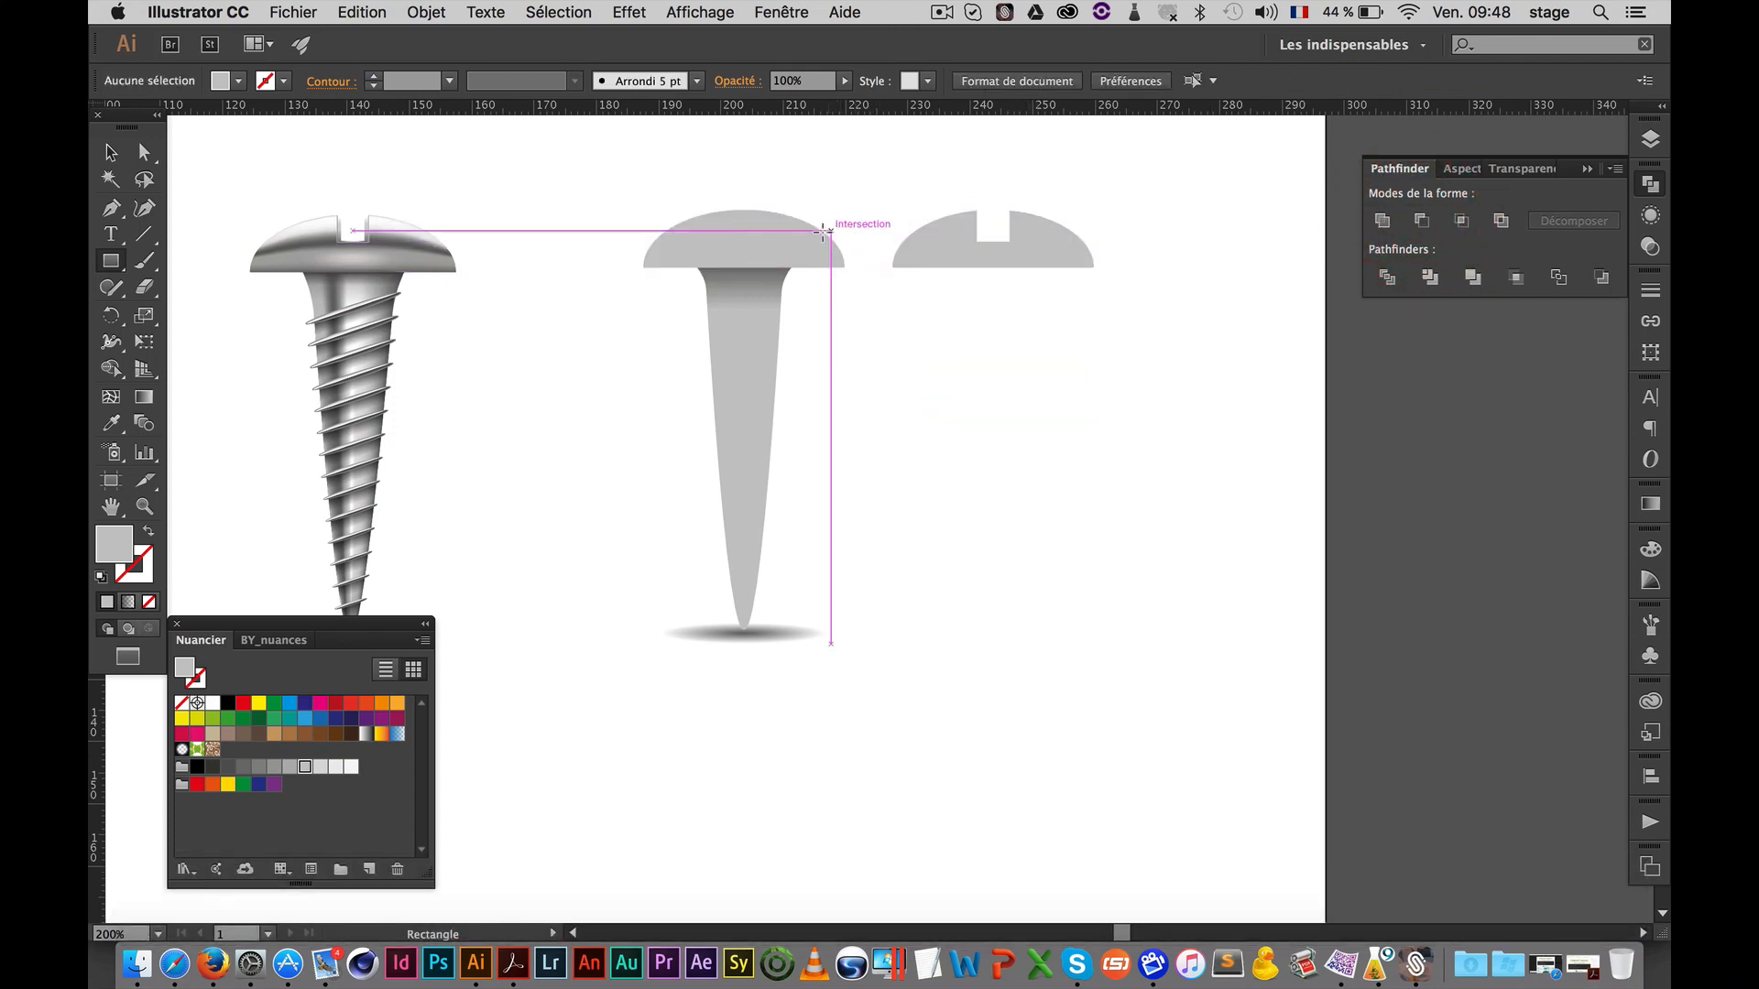
Duplicate the screw's uncut head directly below the slotted copy, matching its horizontal position, and deselect it
key("v")
left_click_drag(769, 246, 1023, 321)
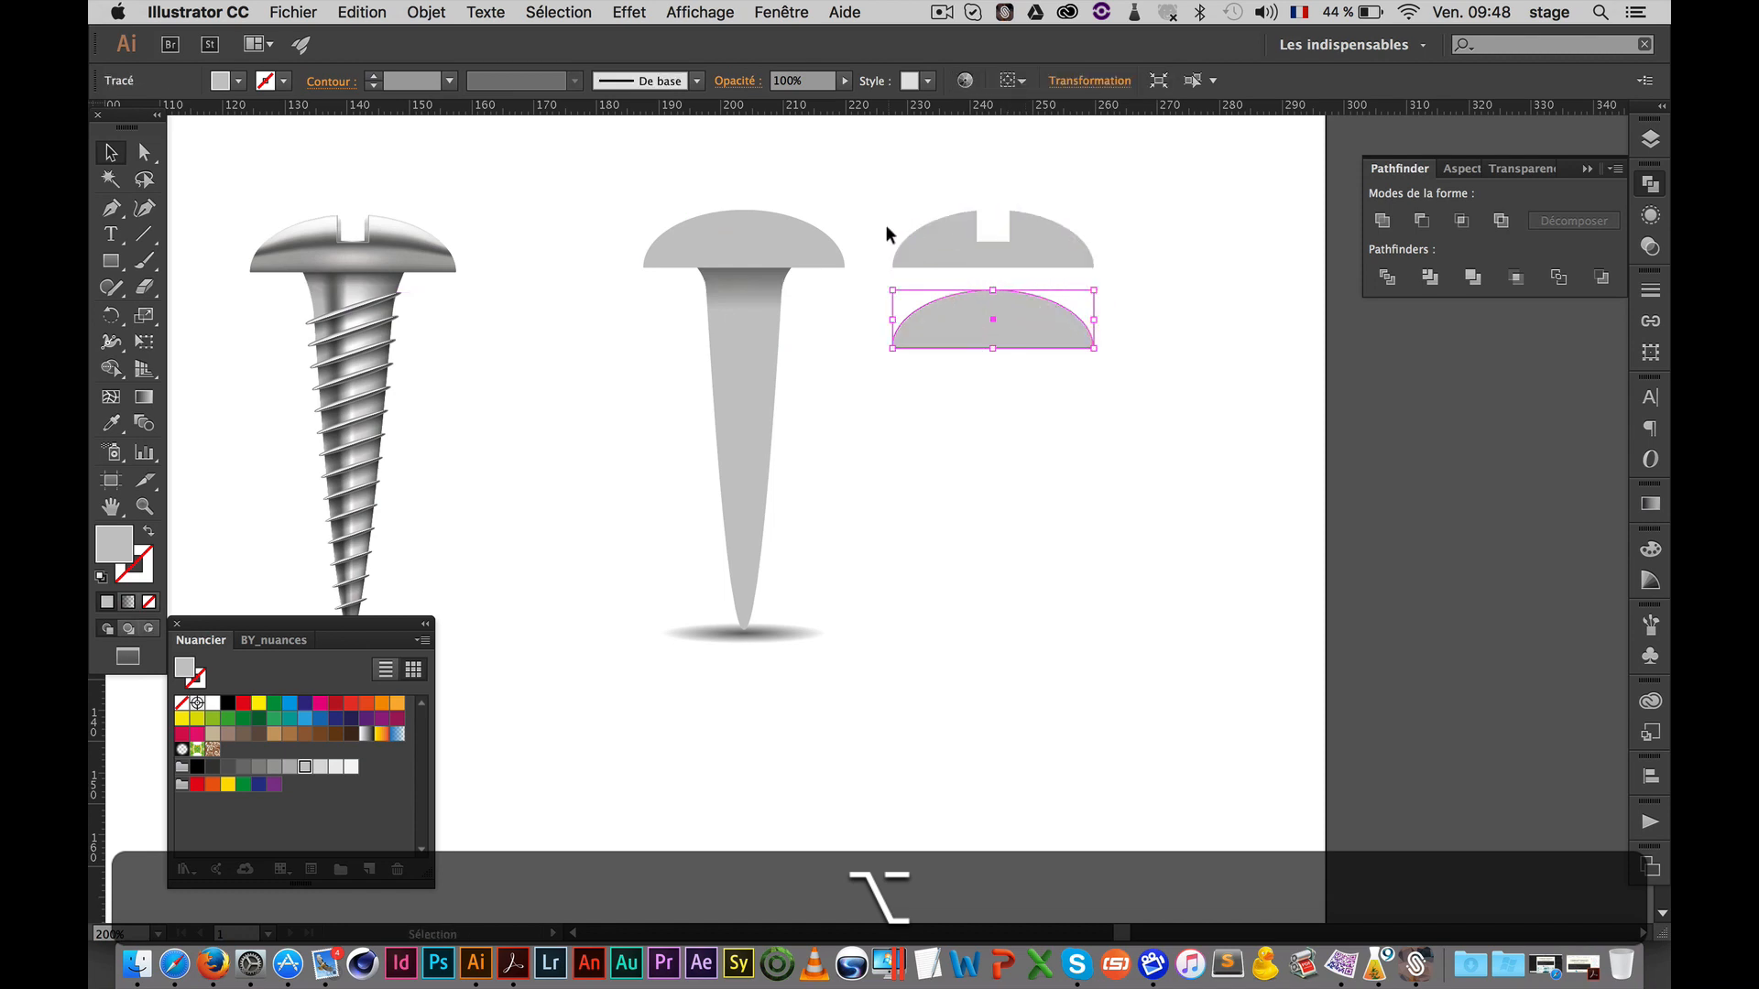
key("super+space")
left_click(1006, 304)
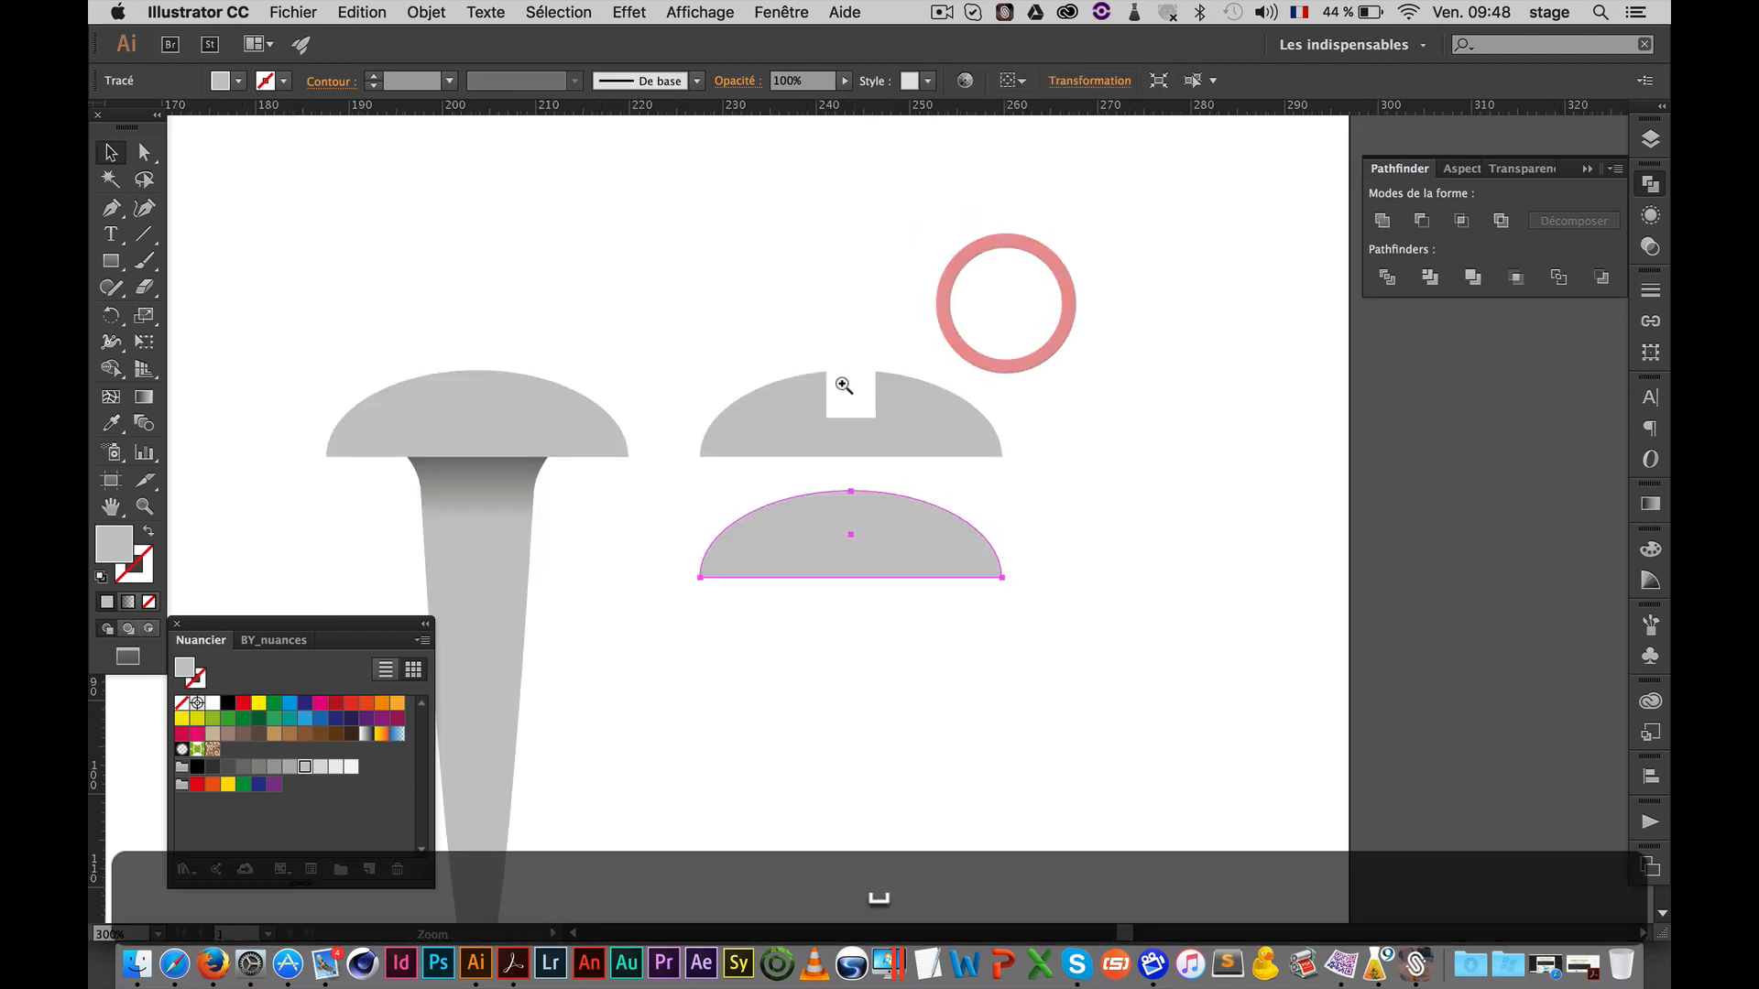
left_click_drag(843, 386, 1022, 264)
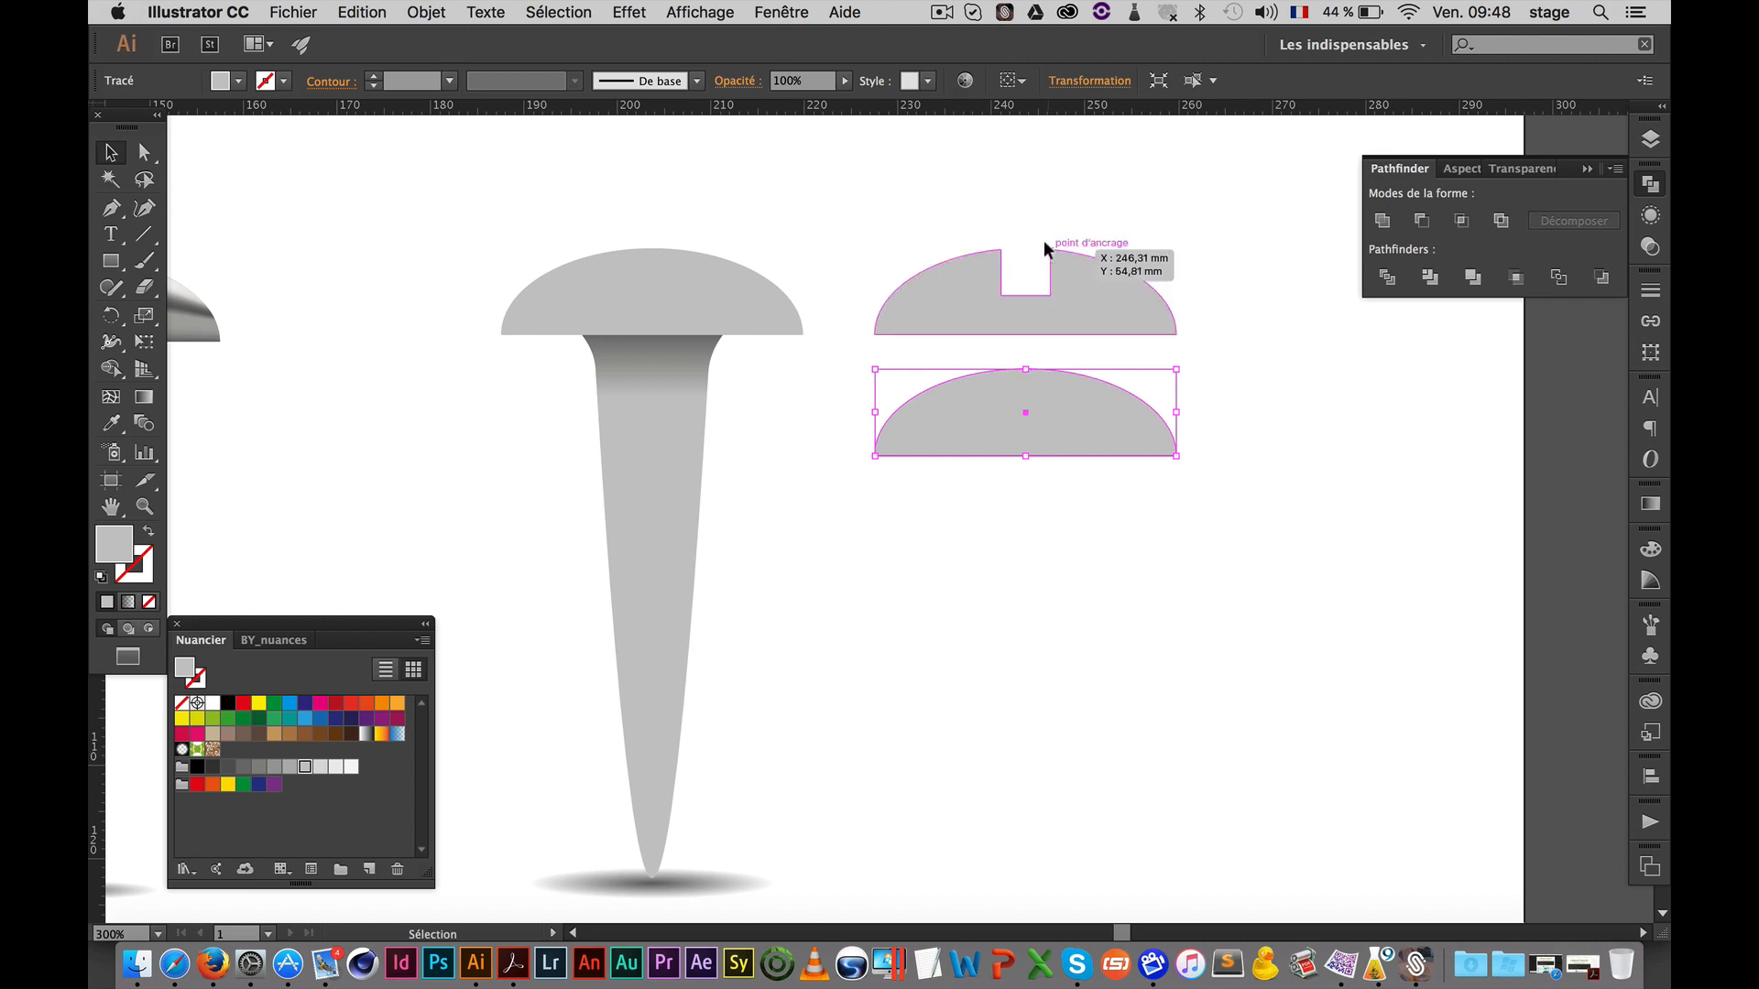
left_click(1076, 282)
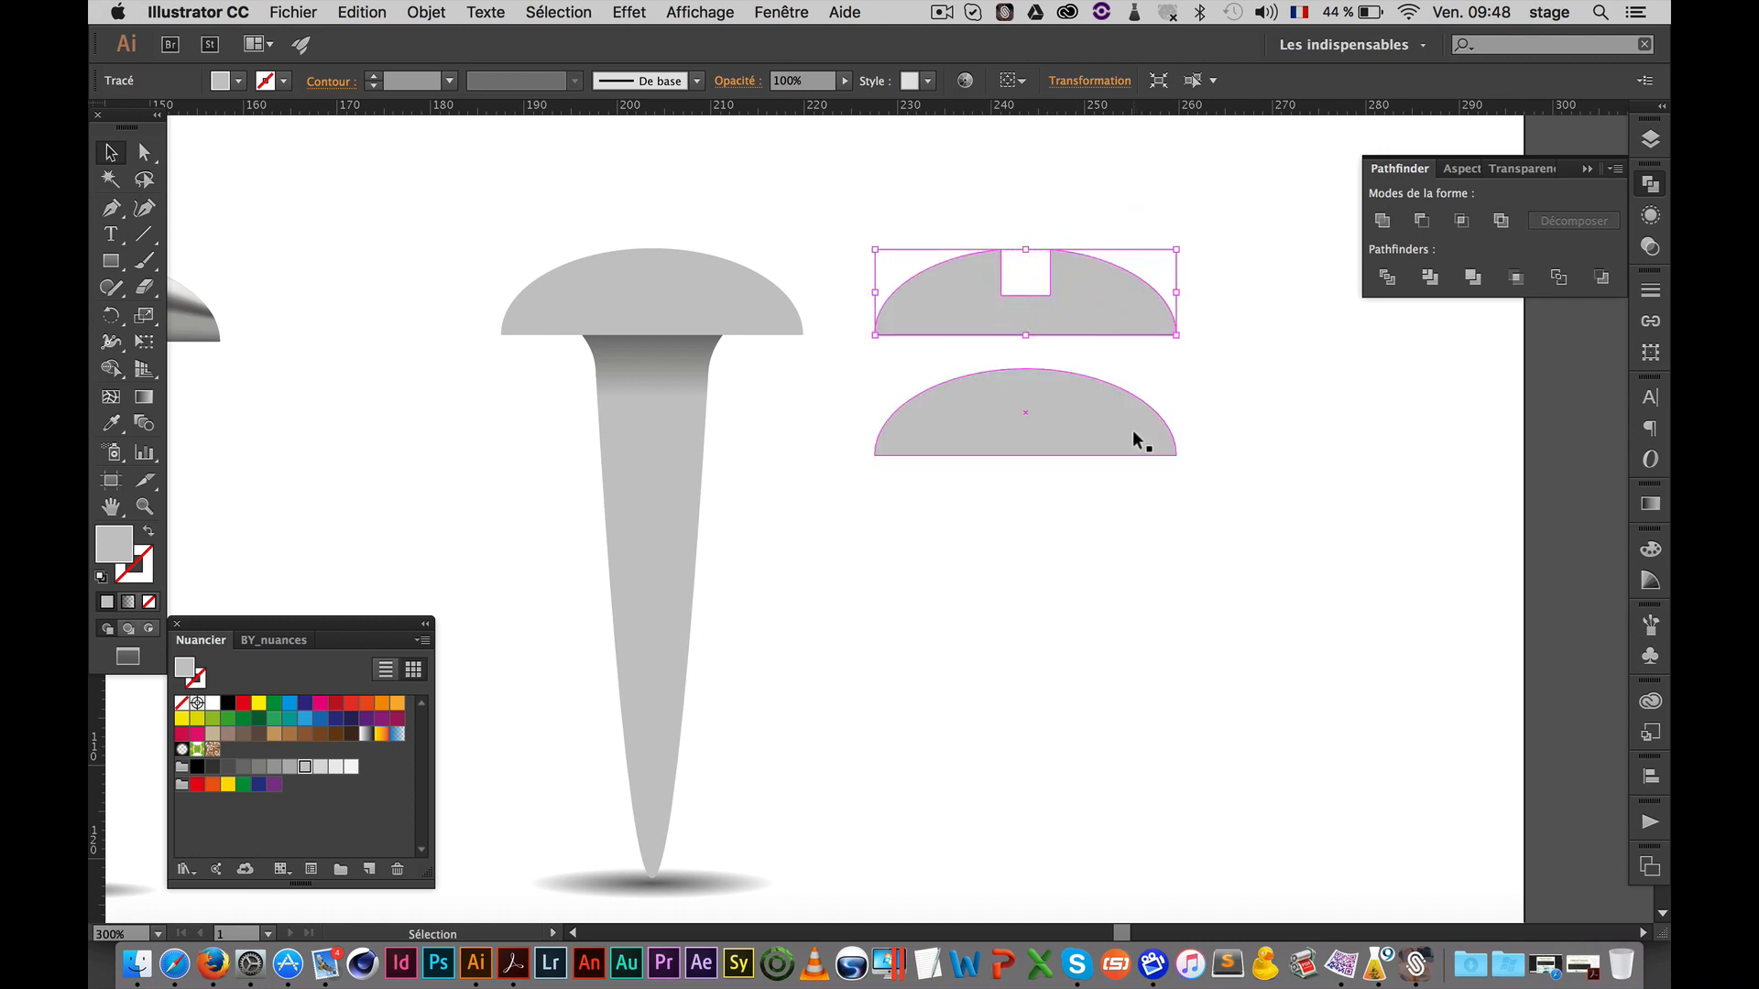
left_click(1132, 430)
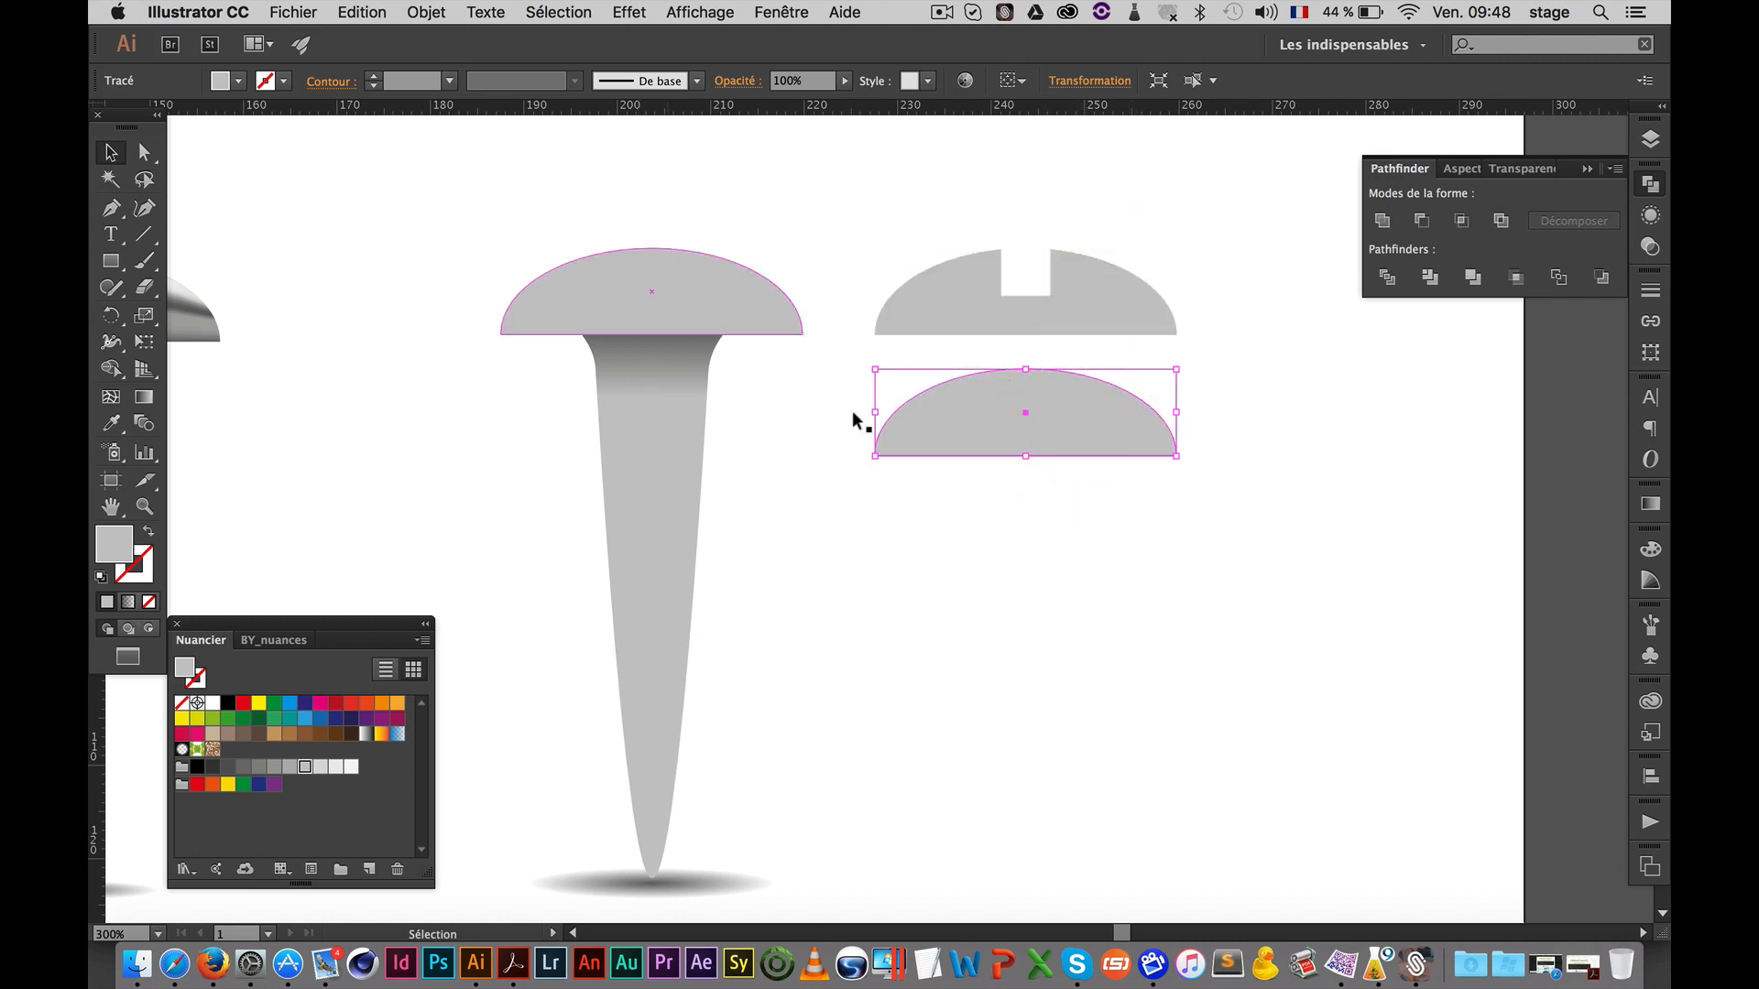
left_click(974, 174)
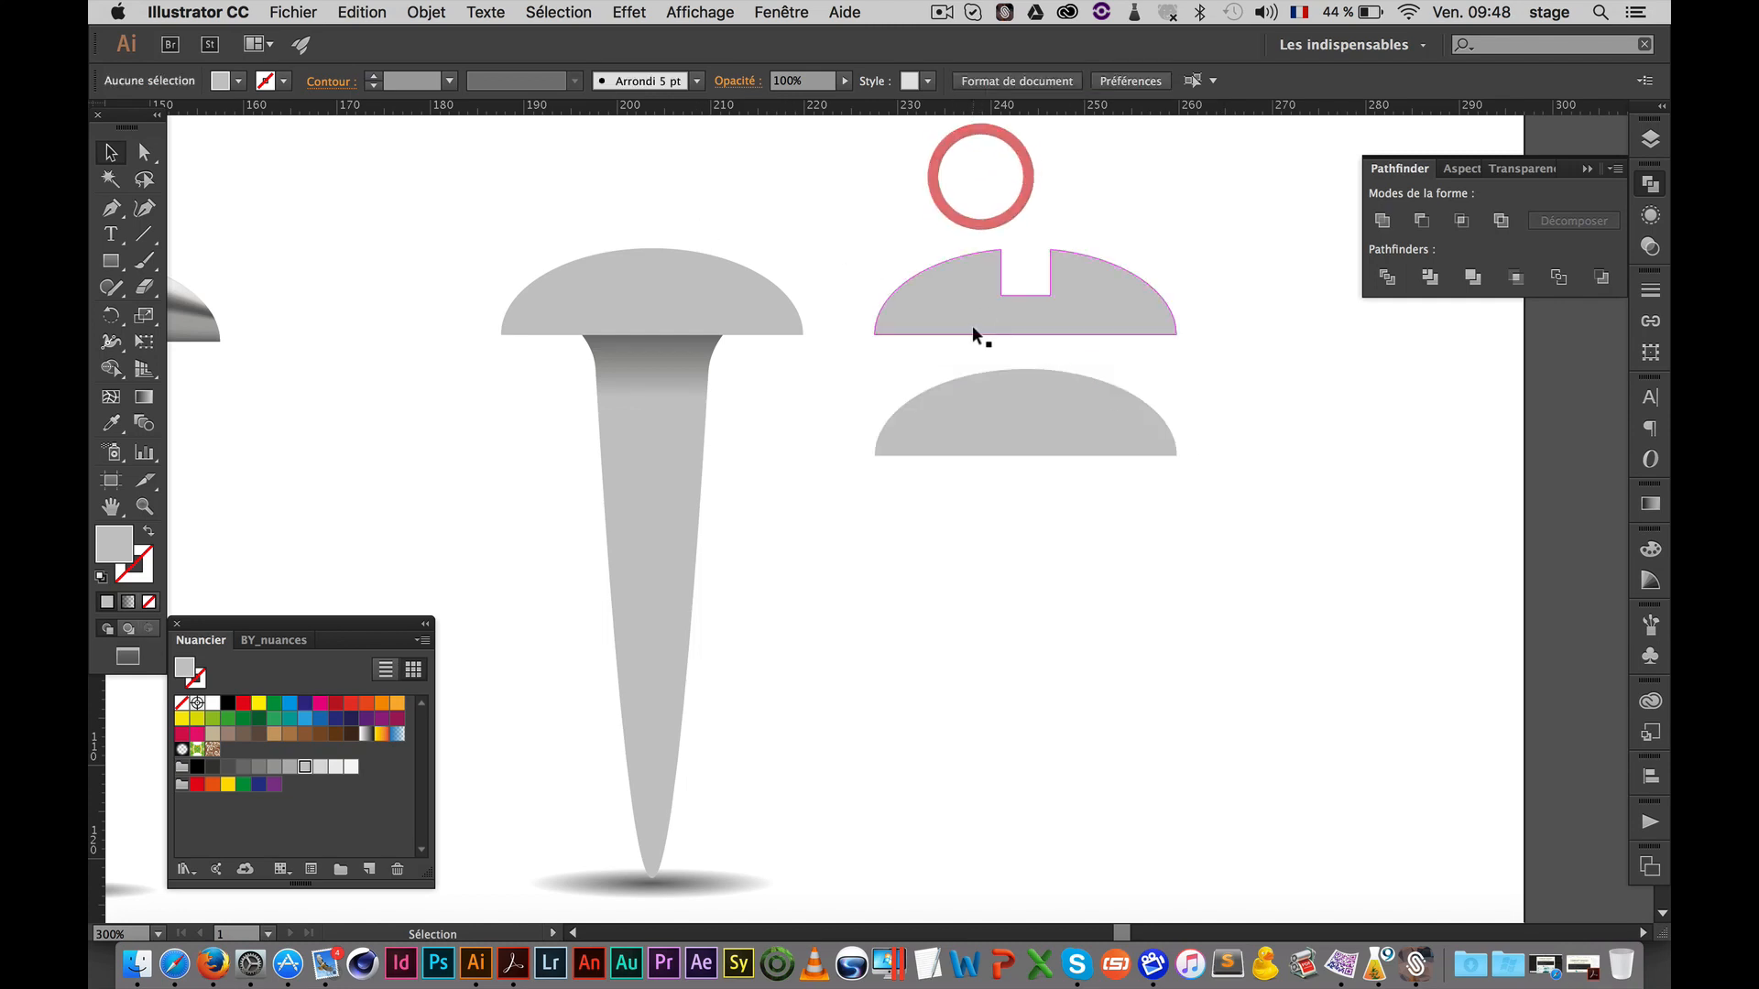
Try adding gradient mesh points by hand with the Mesh tool across the slotted head copy, and undo them
left_click(962, 298, "alt")
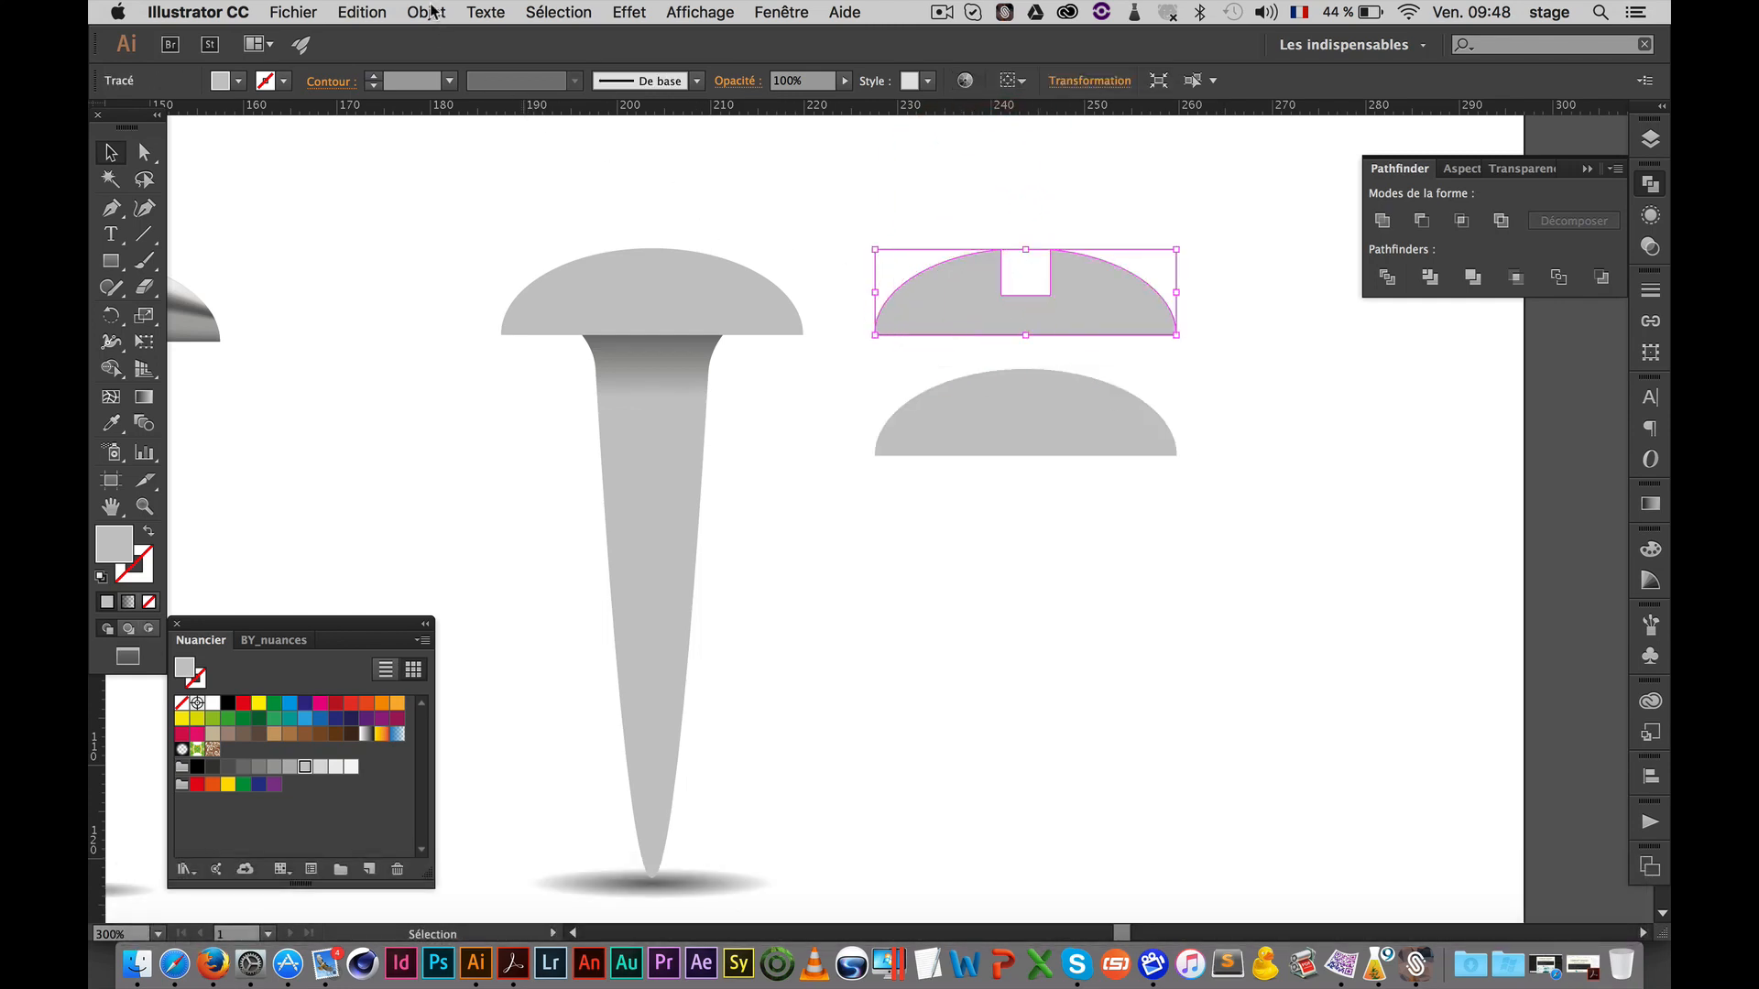
left_click(426, 12)
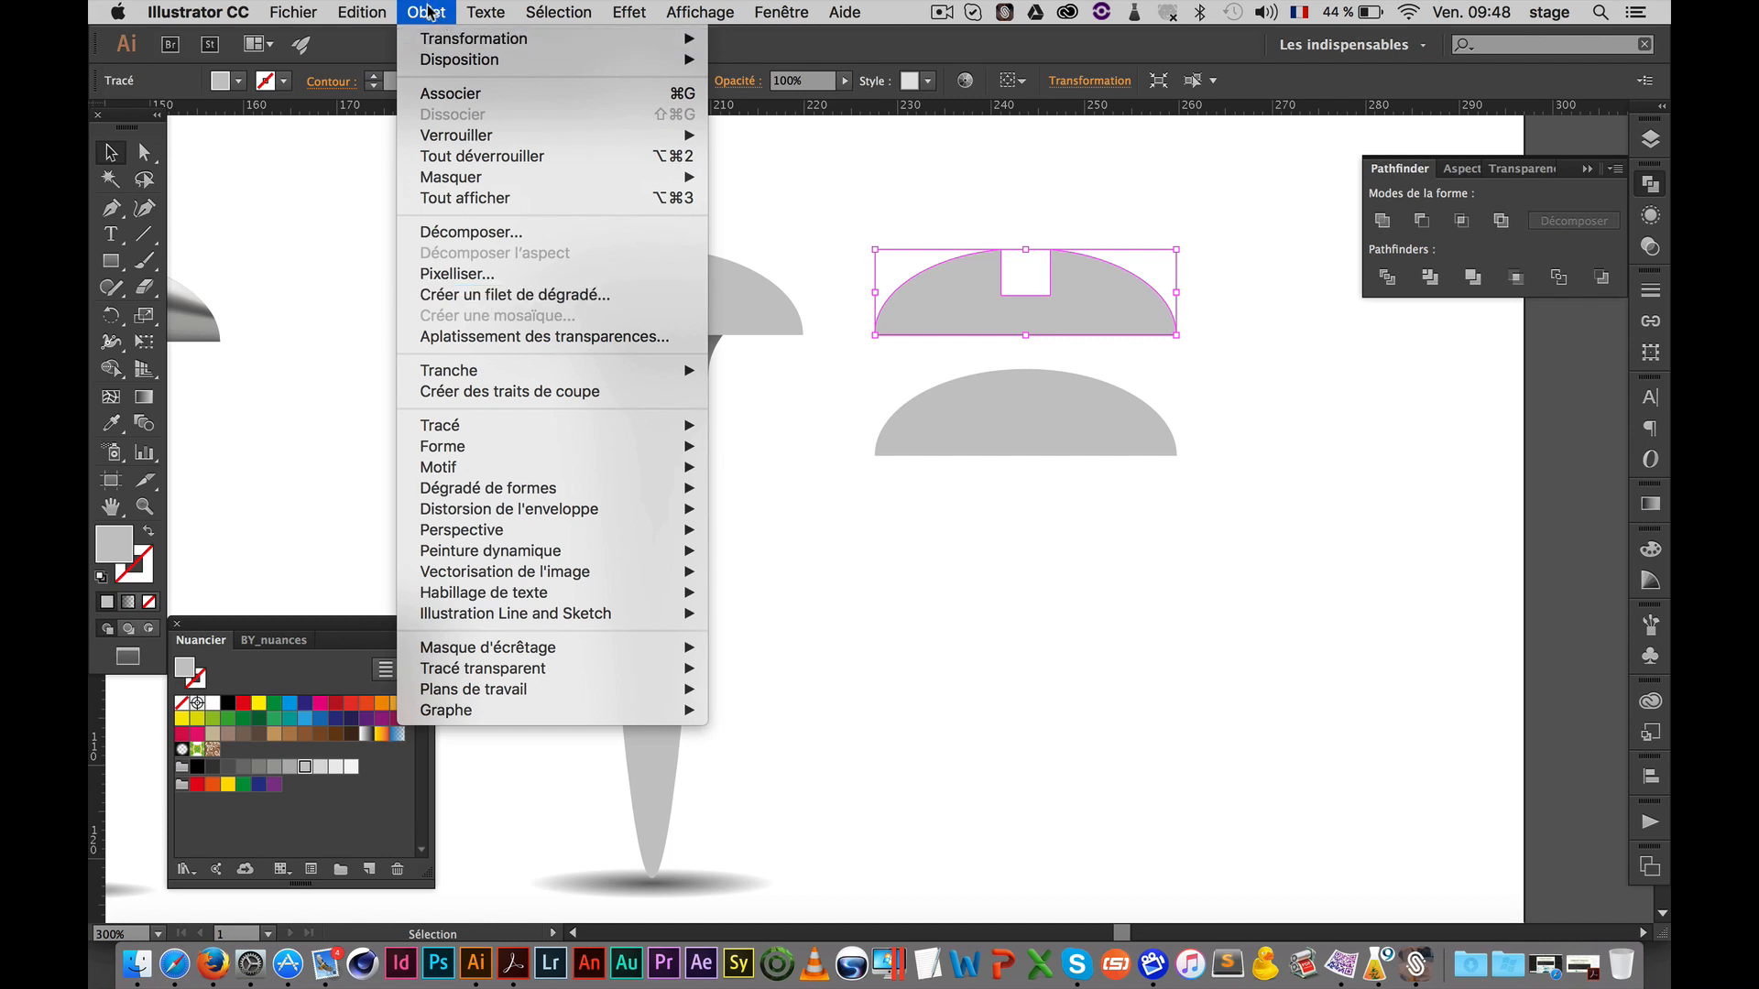
left_click(309, 193)
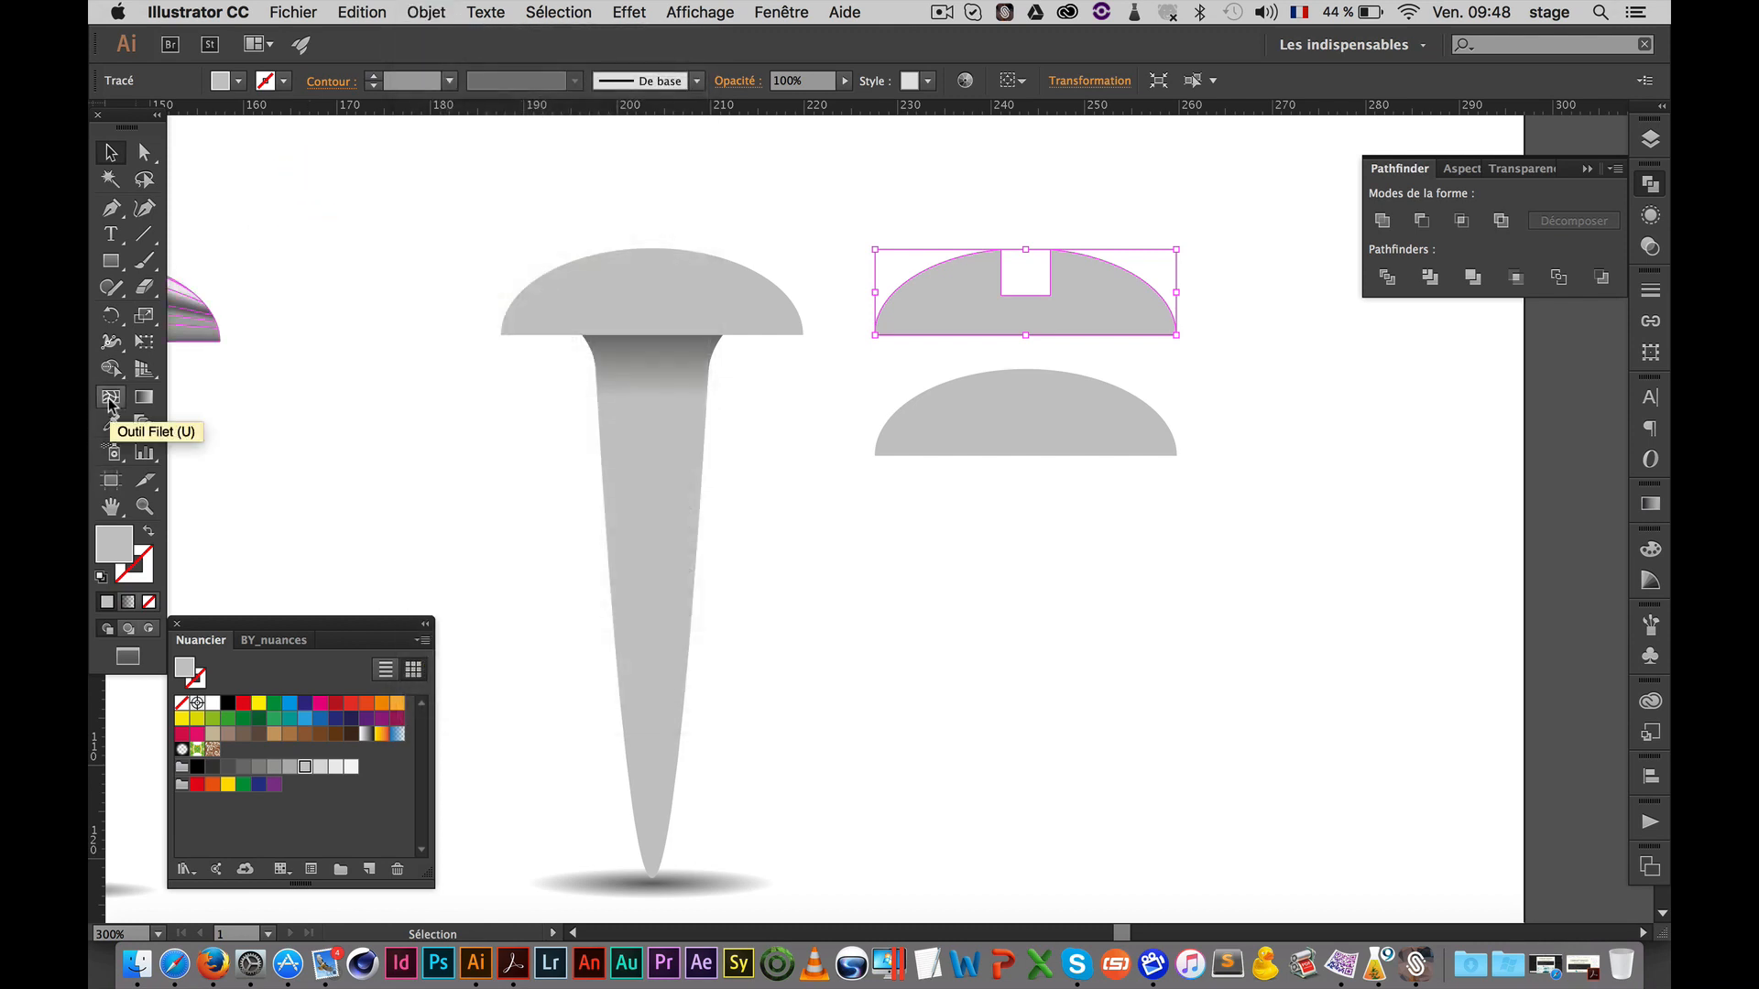
left_click(110, 400)
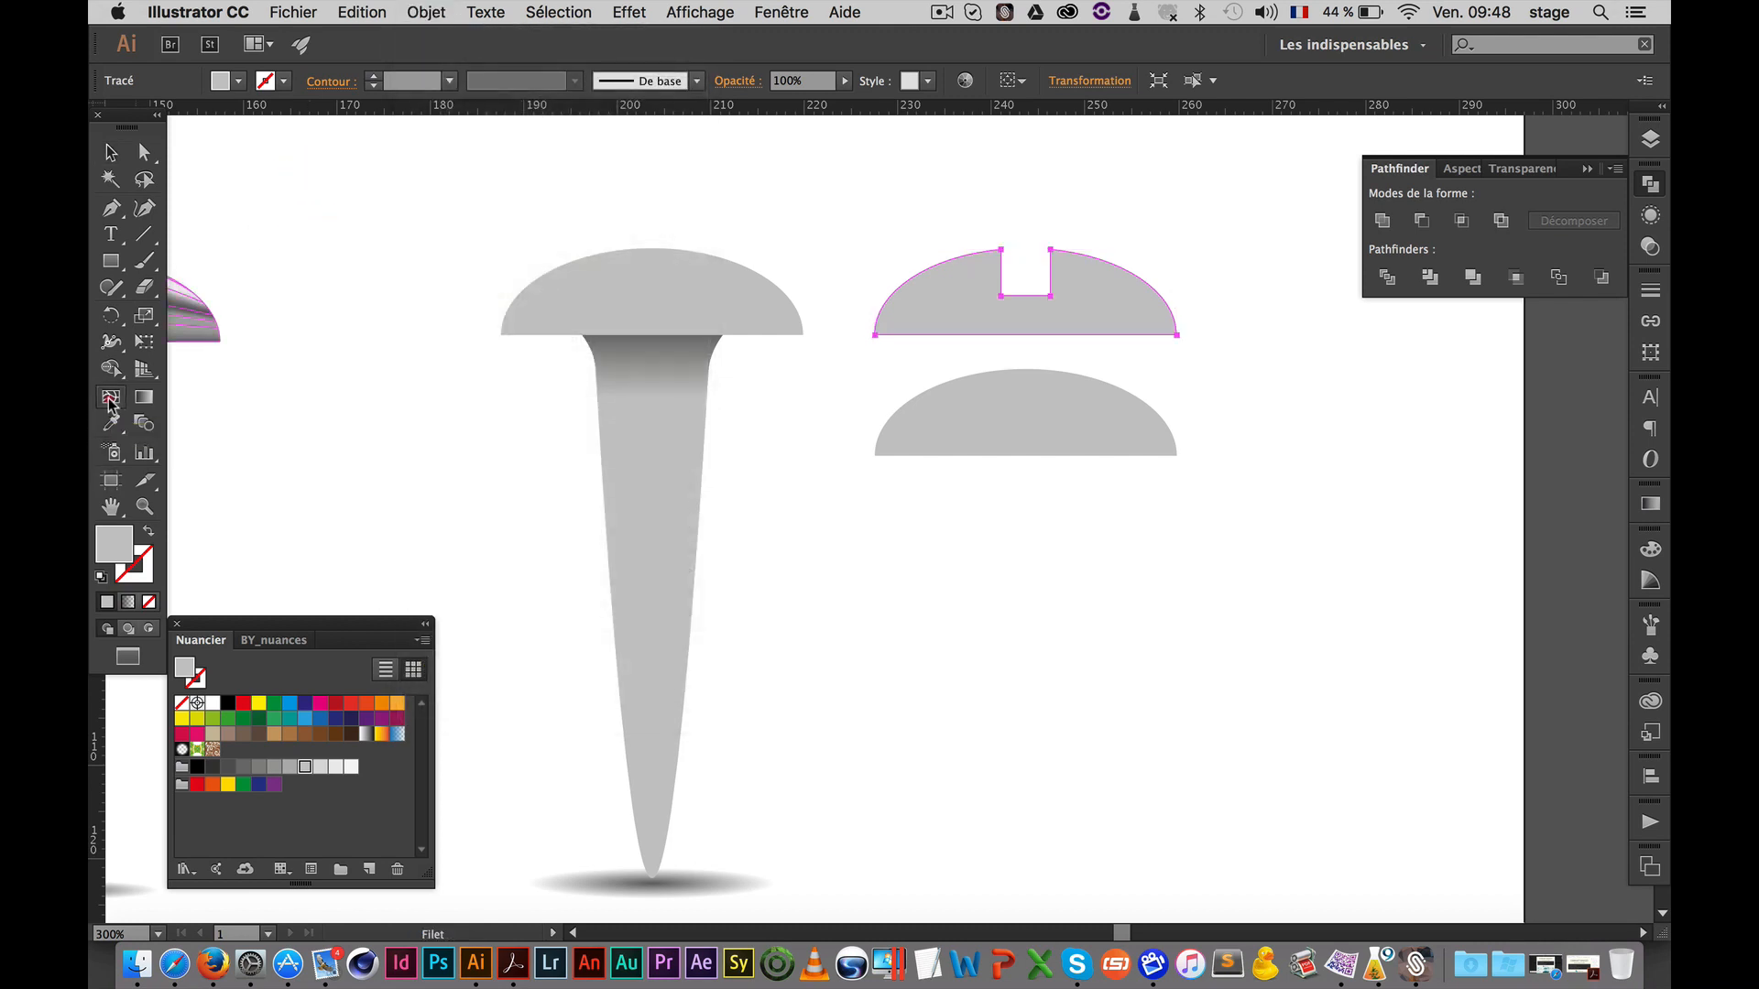
left_click(1110, 298)
left_click(954, 299)
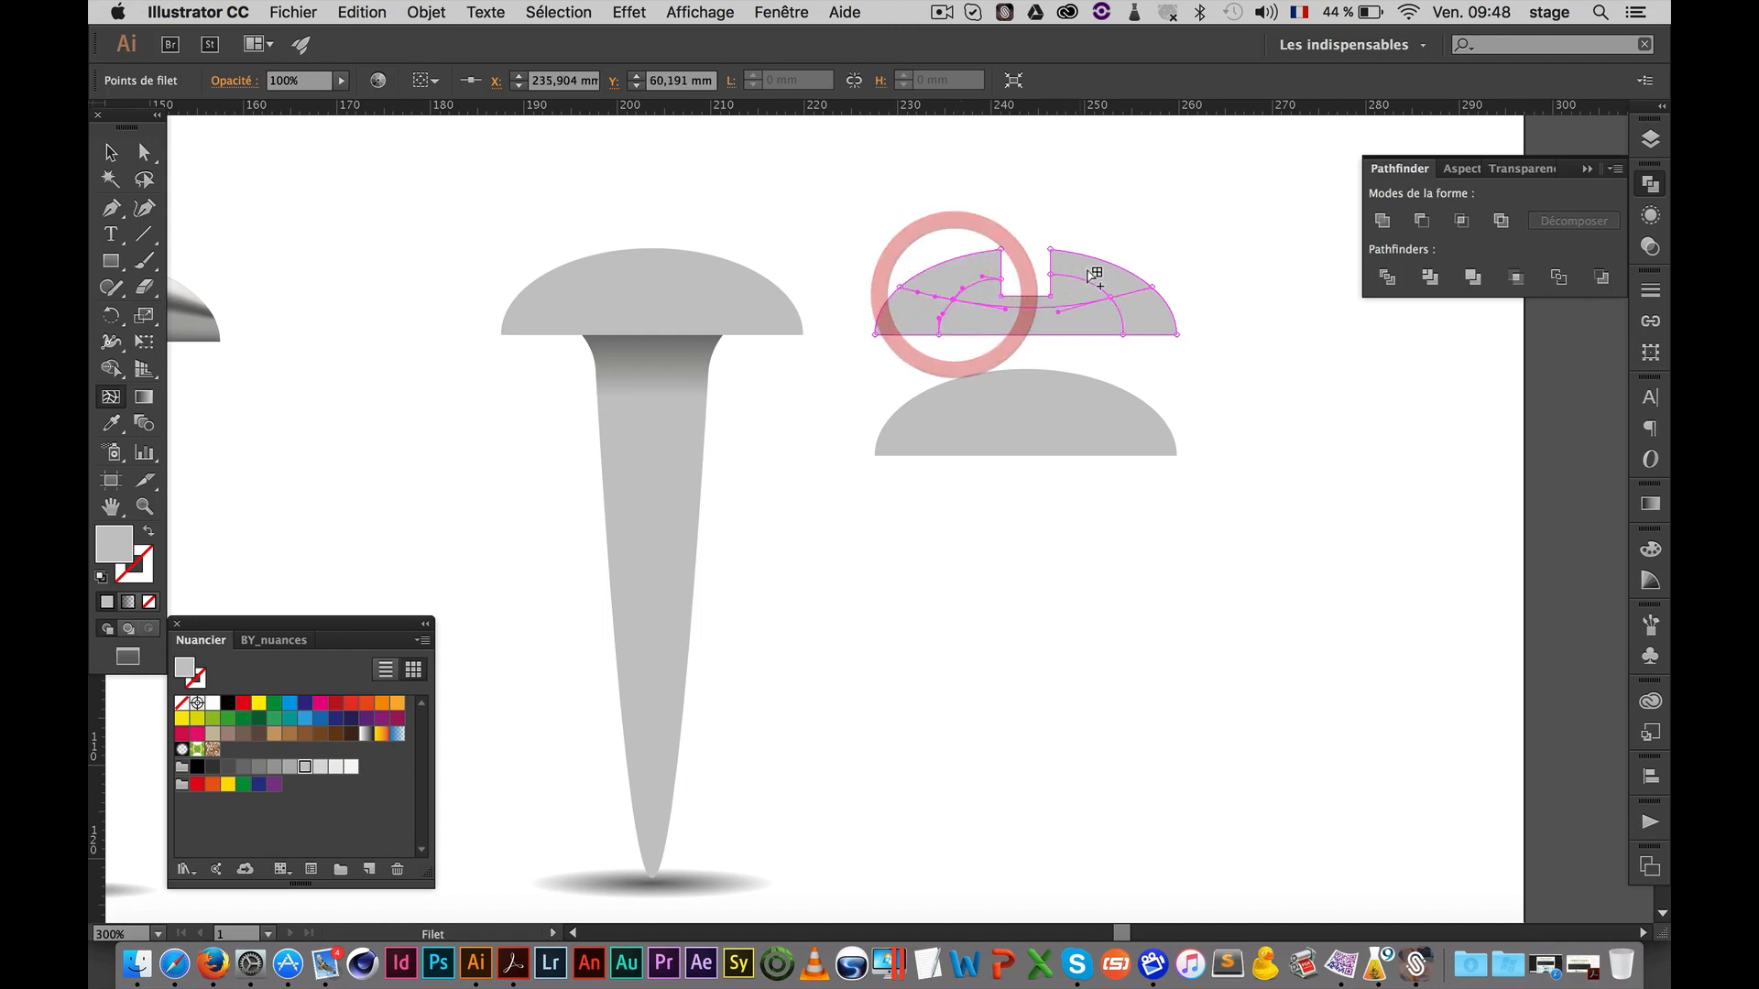
left_click(986, 319)
left_click(1085, 319)
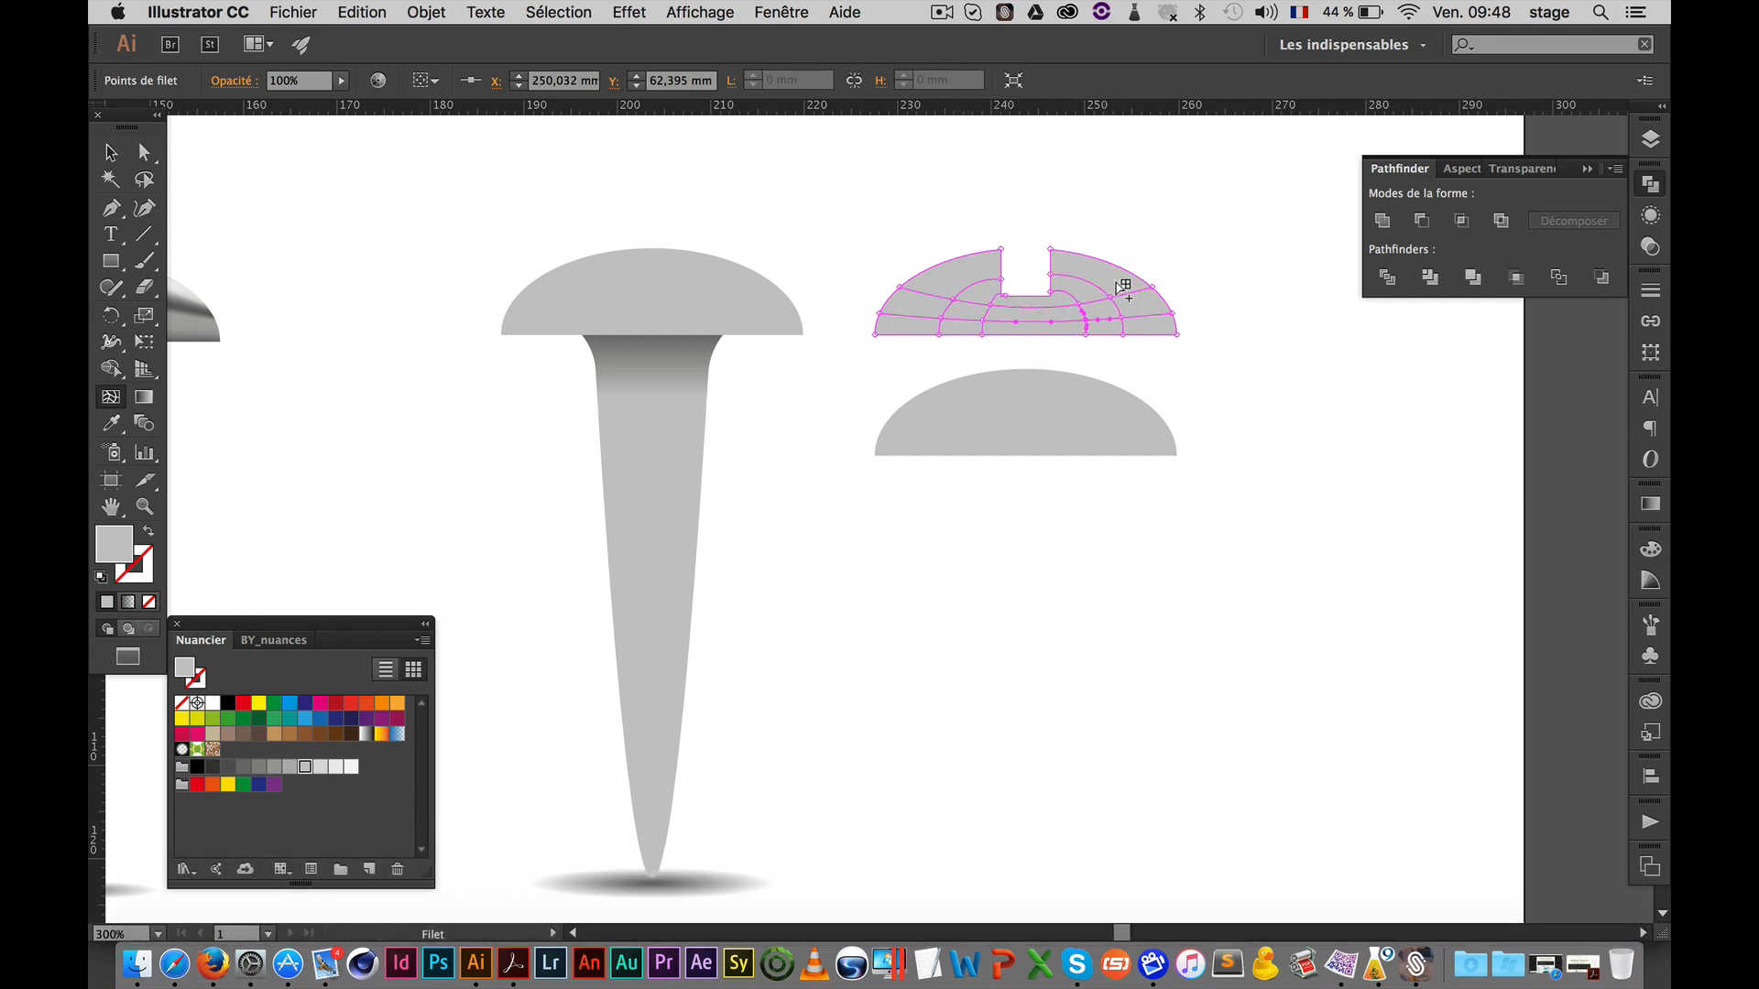
left_click(1136, 288)
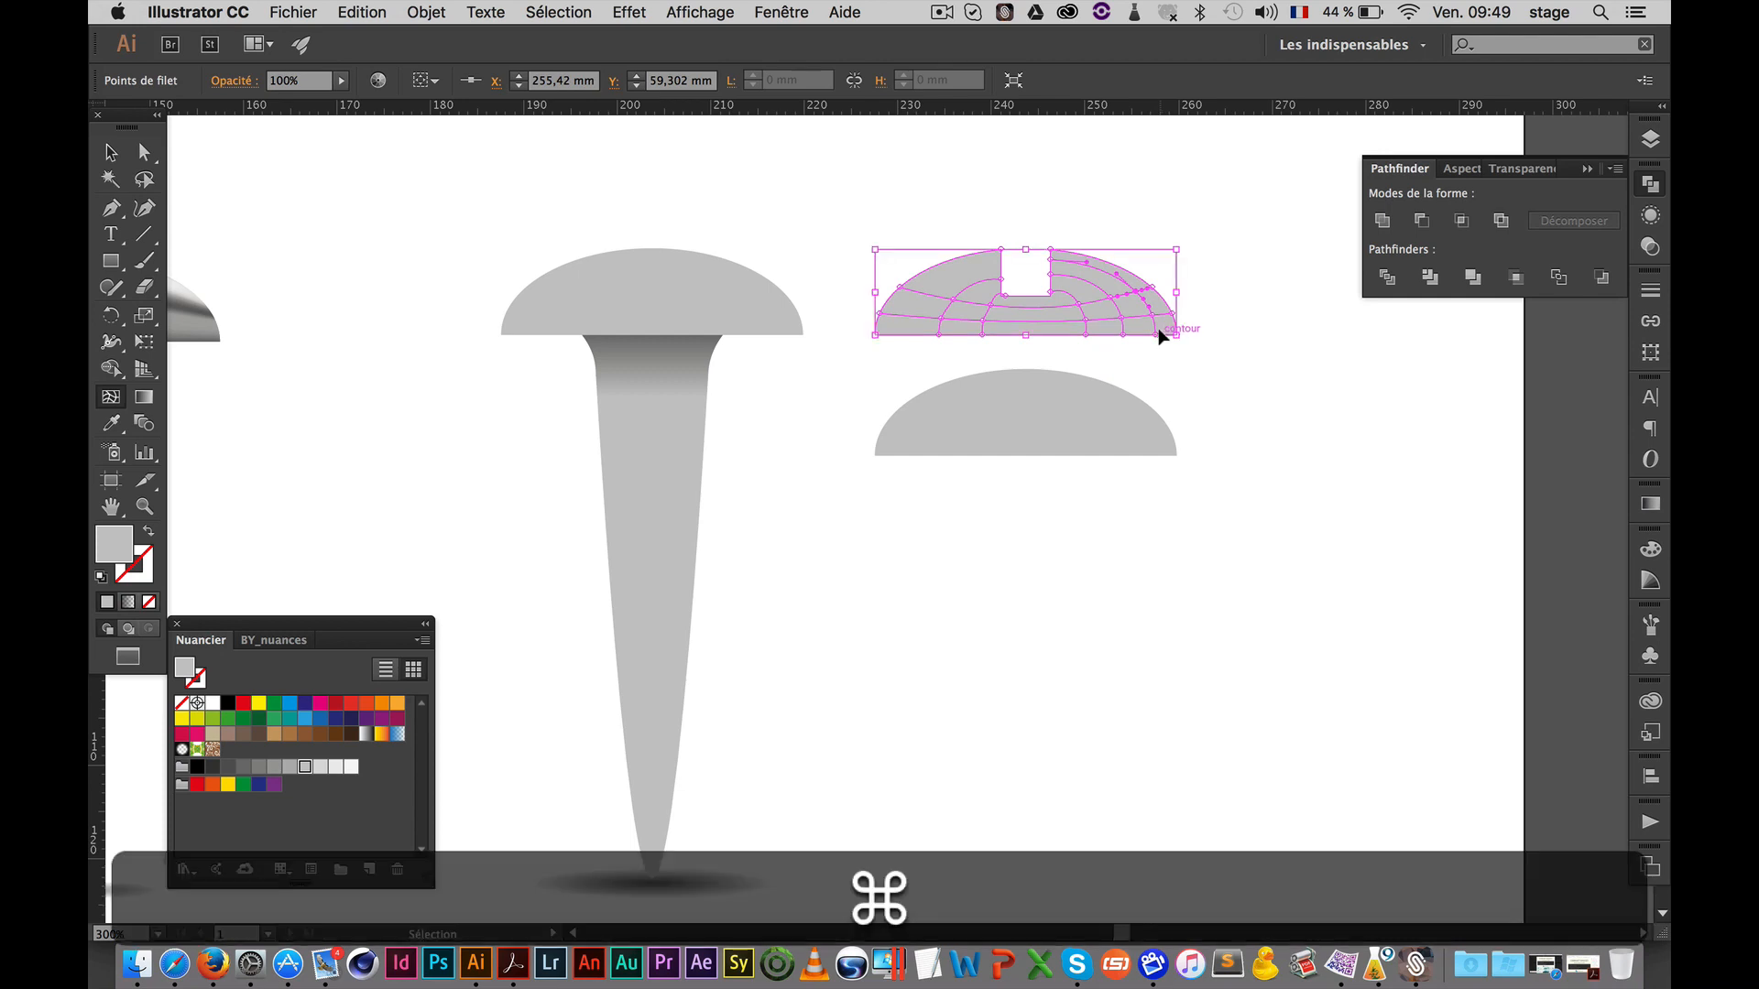
key("super+z")
key("super+z")
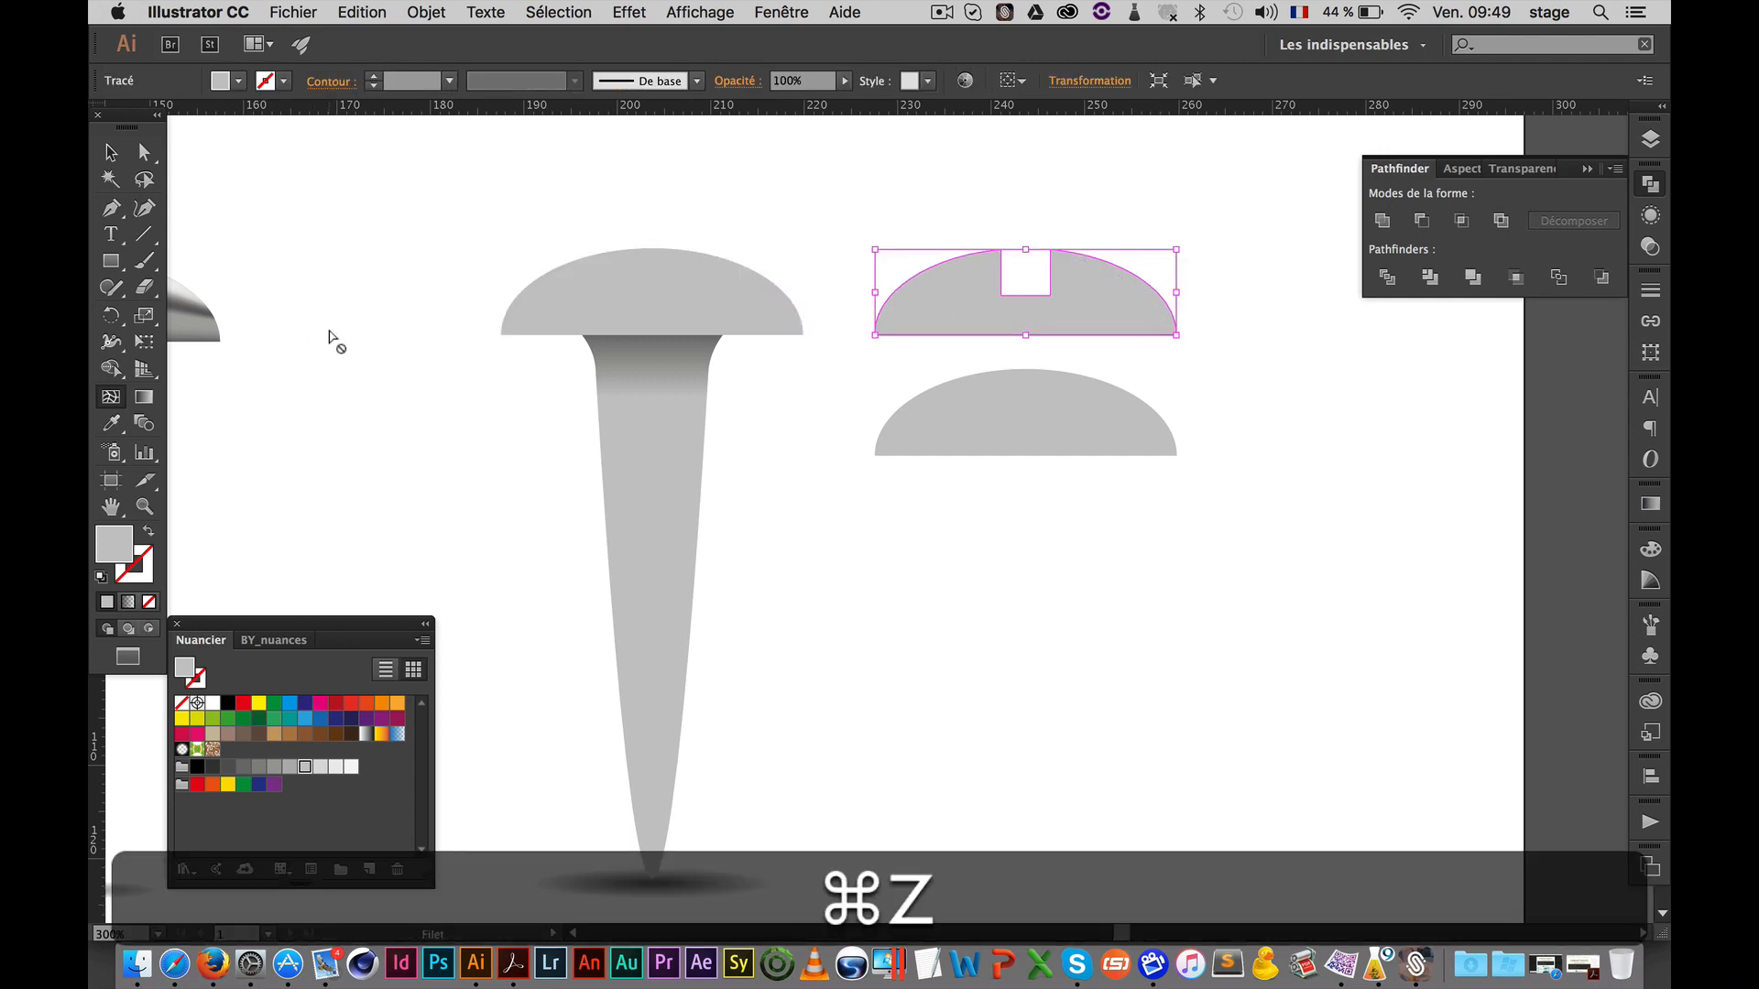
Create a flat gradient mesh with 4 rows and 4 columns on the slotted head copy
left_click(425, 13)
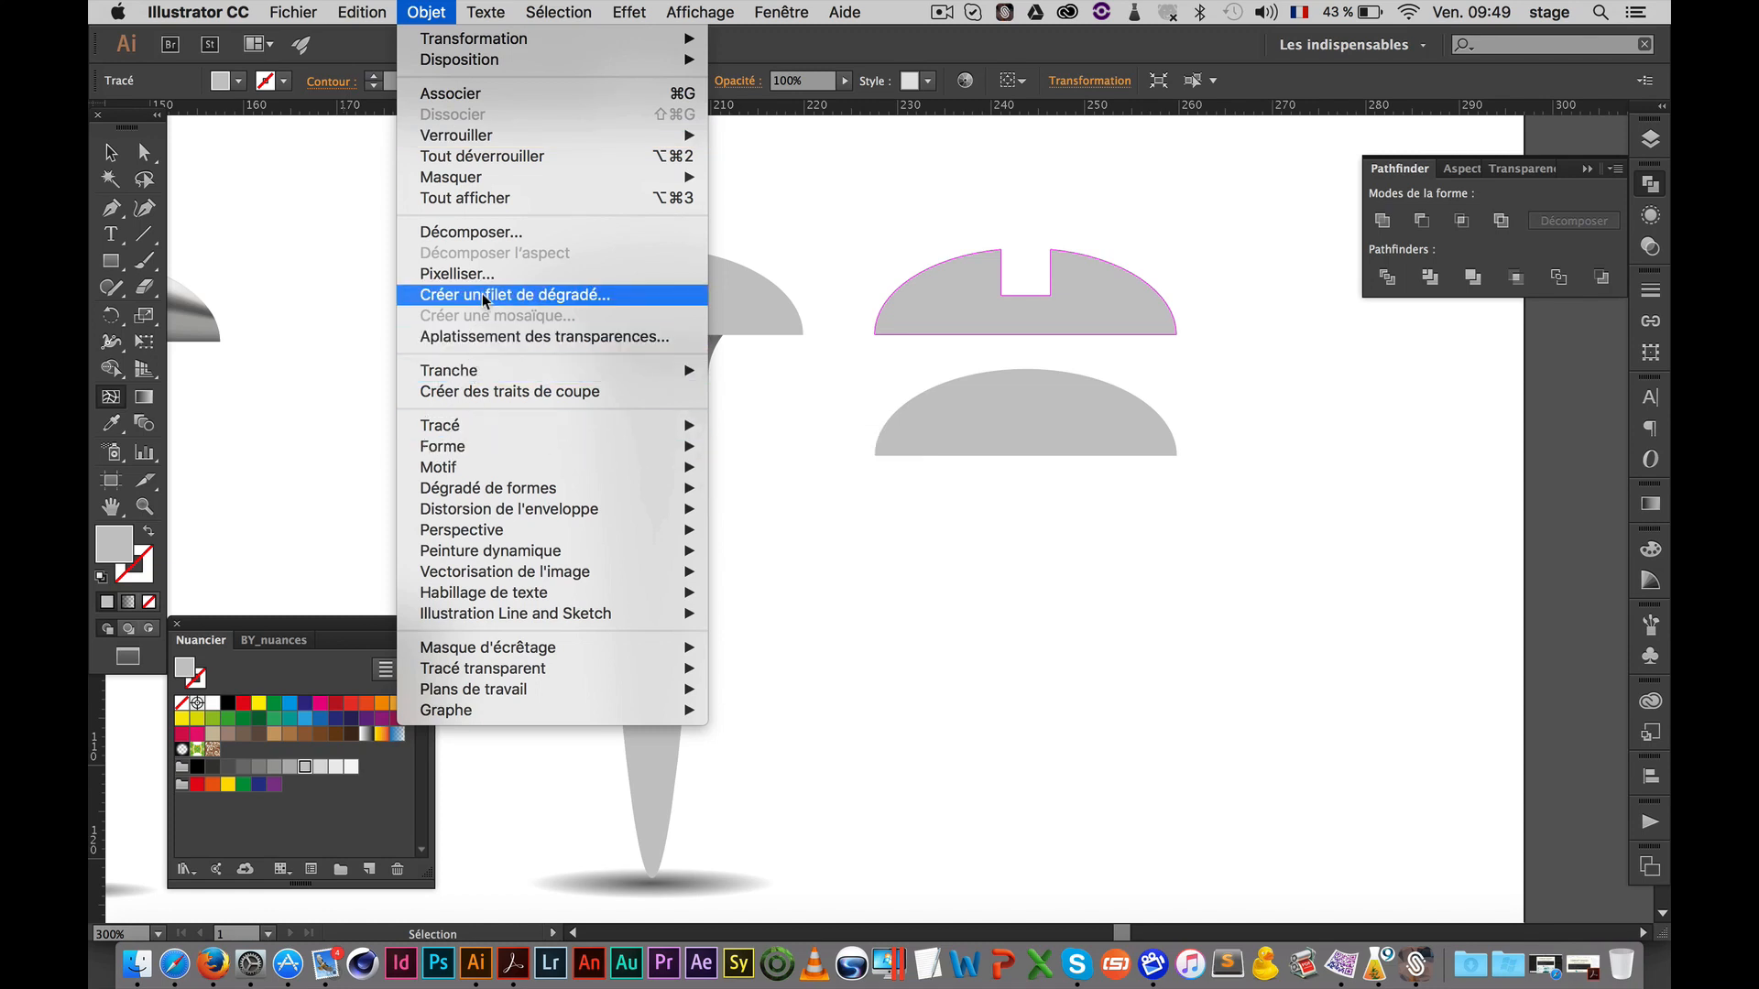
left_click(568, 294)
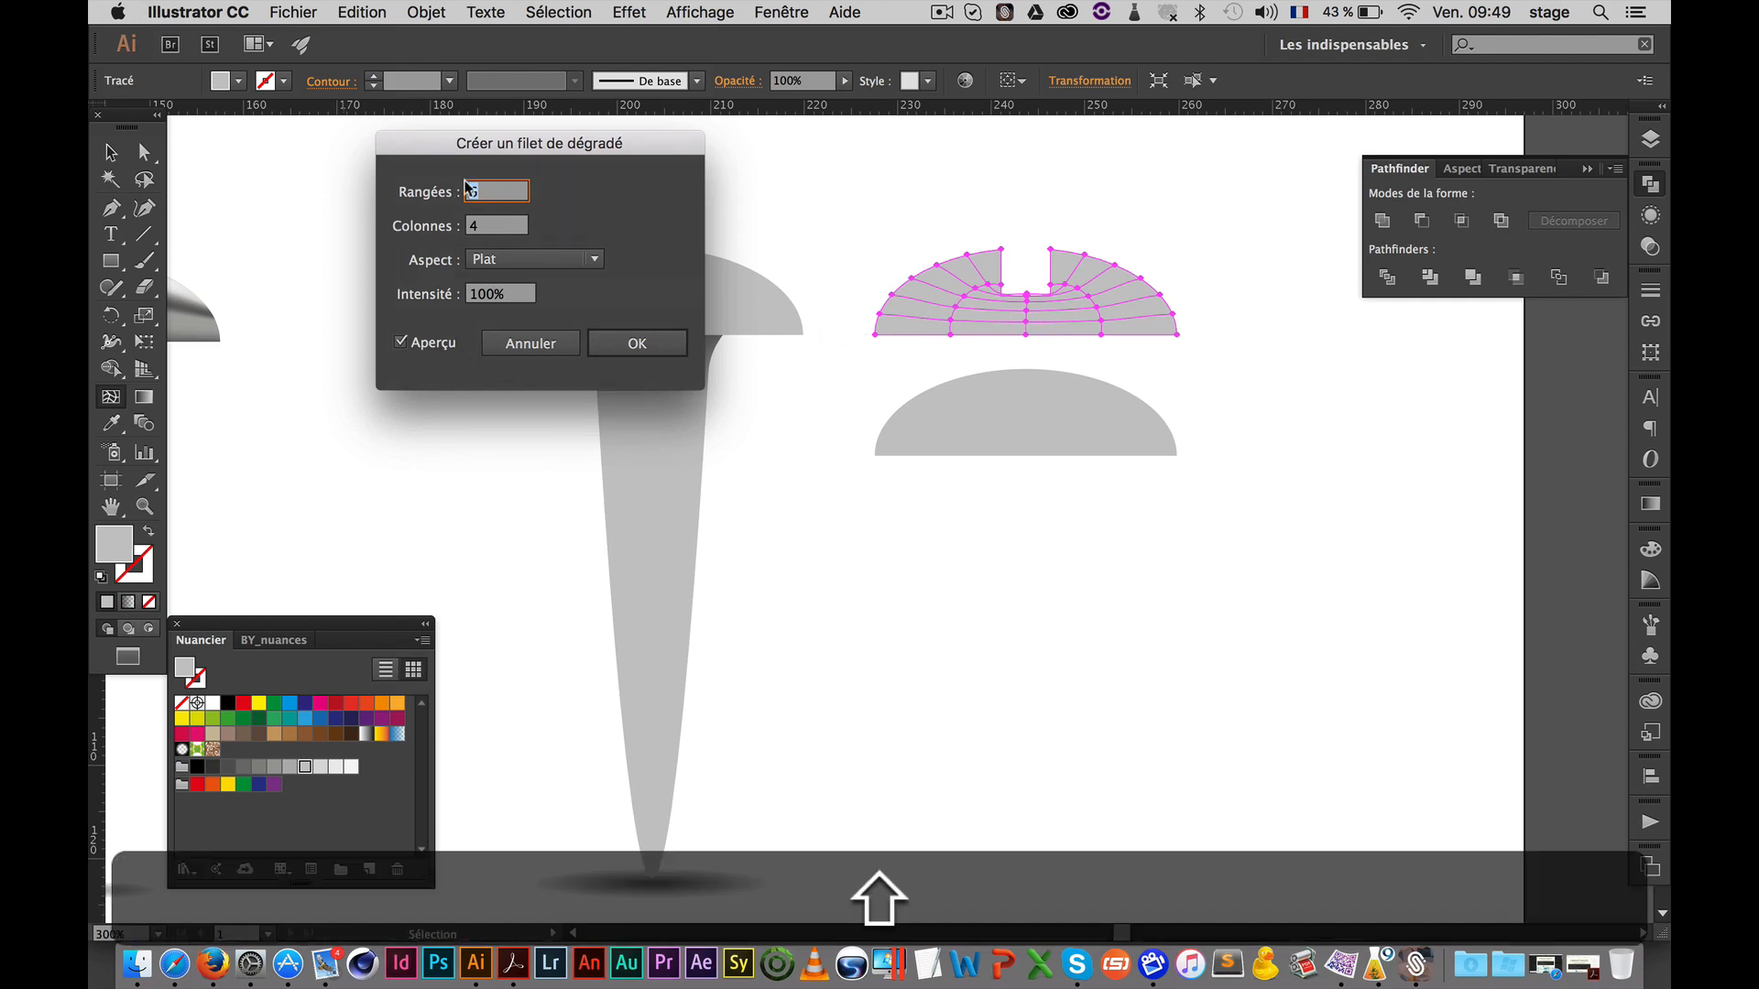
type("4")
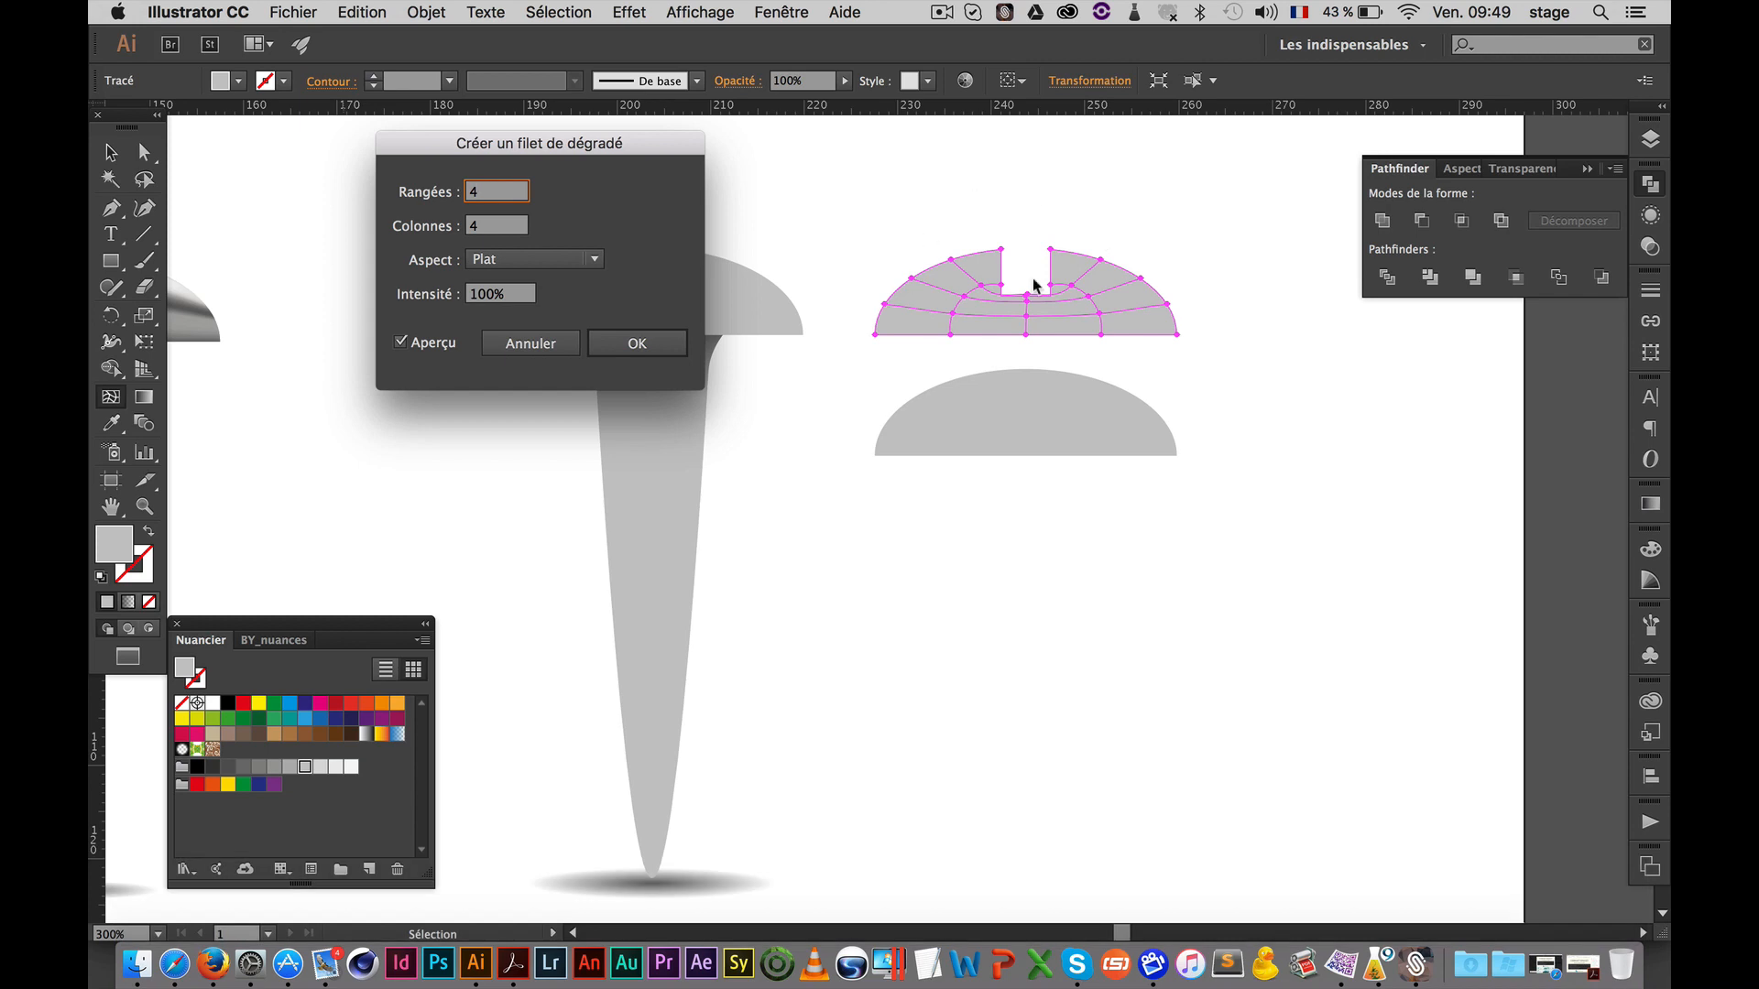
left_click(660, 345)
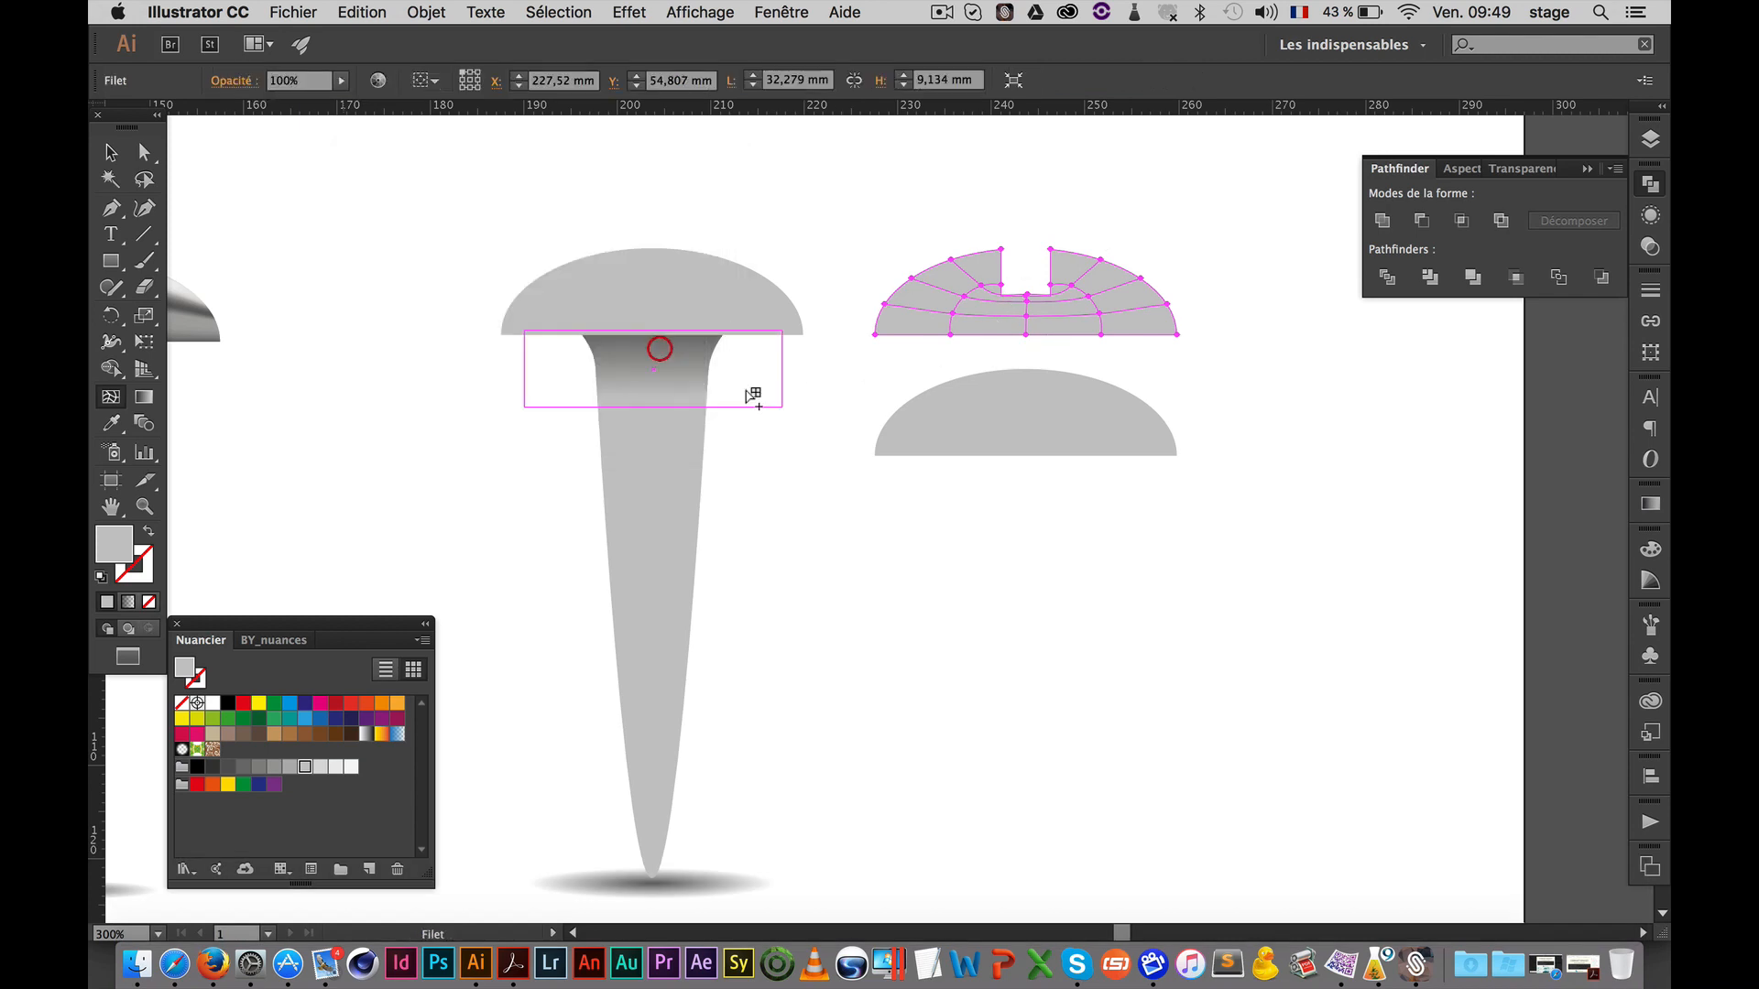
Create a flat gradient mesh with 4 rows and 4 columns on the uncut head copy below
left_click(1014, 438, "super")
left_click(426, 12)
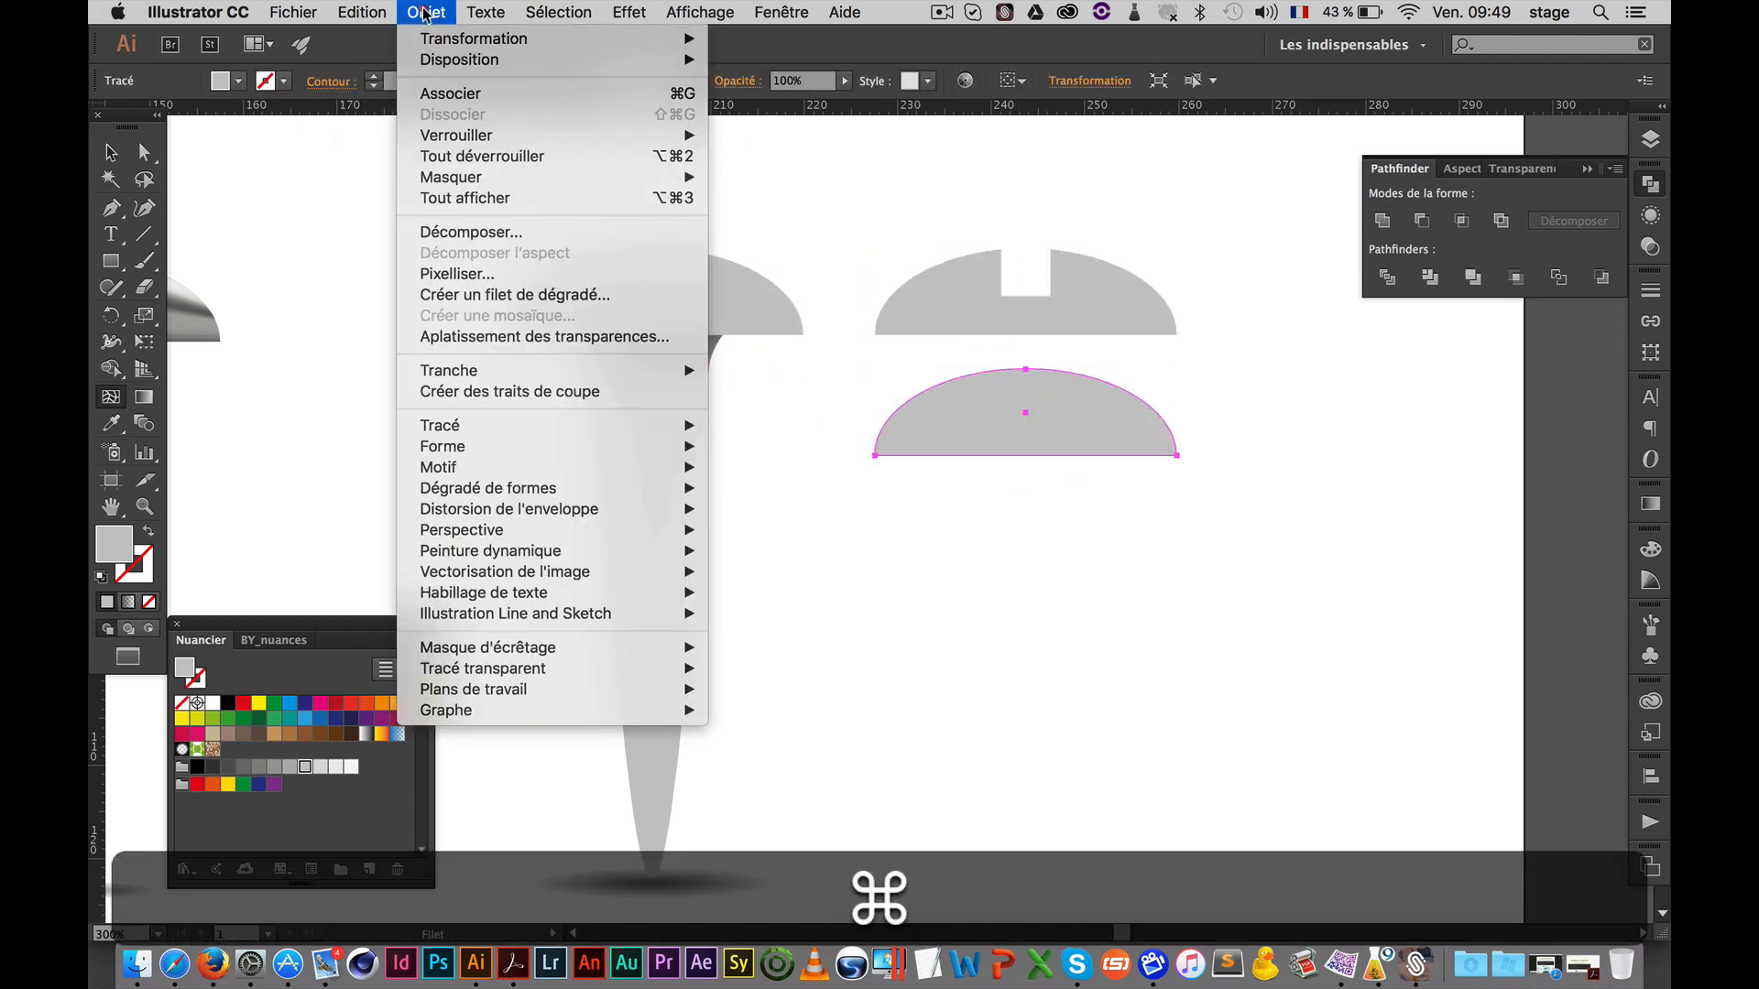
left_click(514, 303)
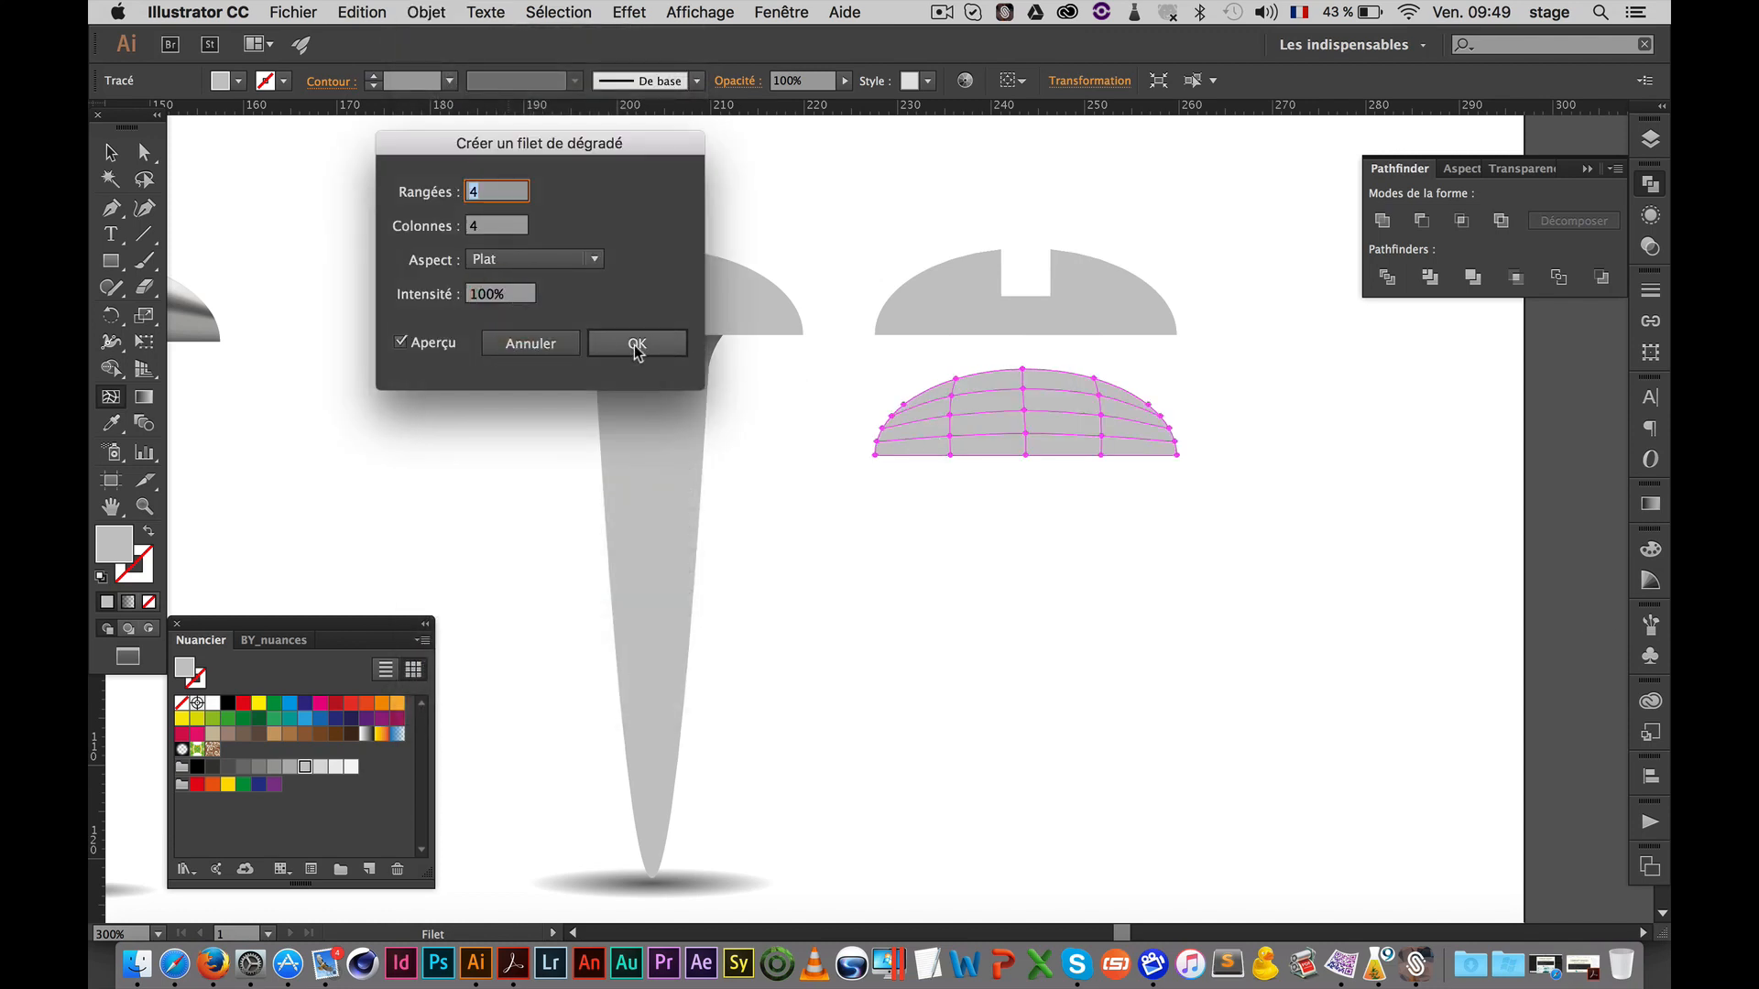
left_click(636, 345)
Select both meshed head copies and compare their mesh lines up close, especially around the slot
left_click(1104, 313, "shift+super")
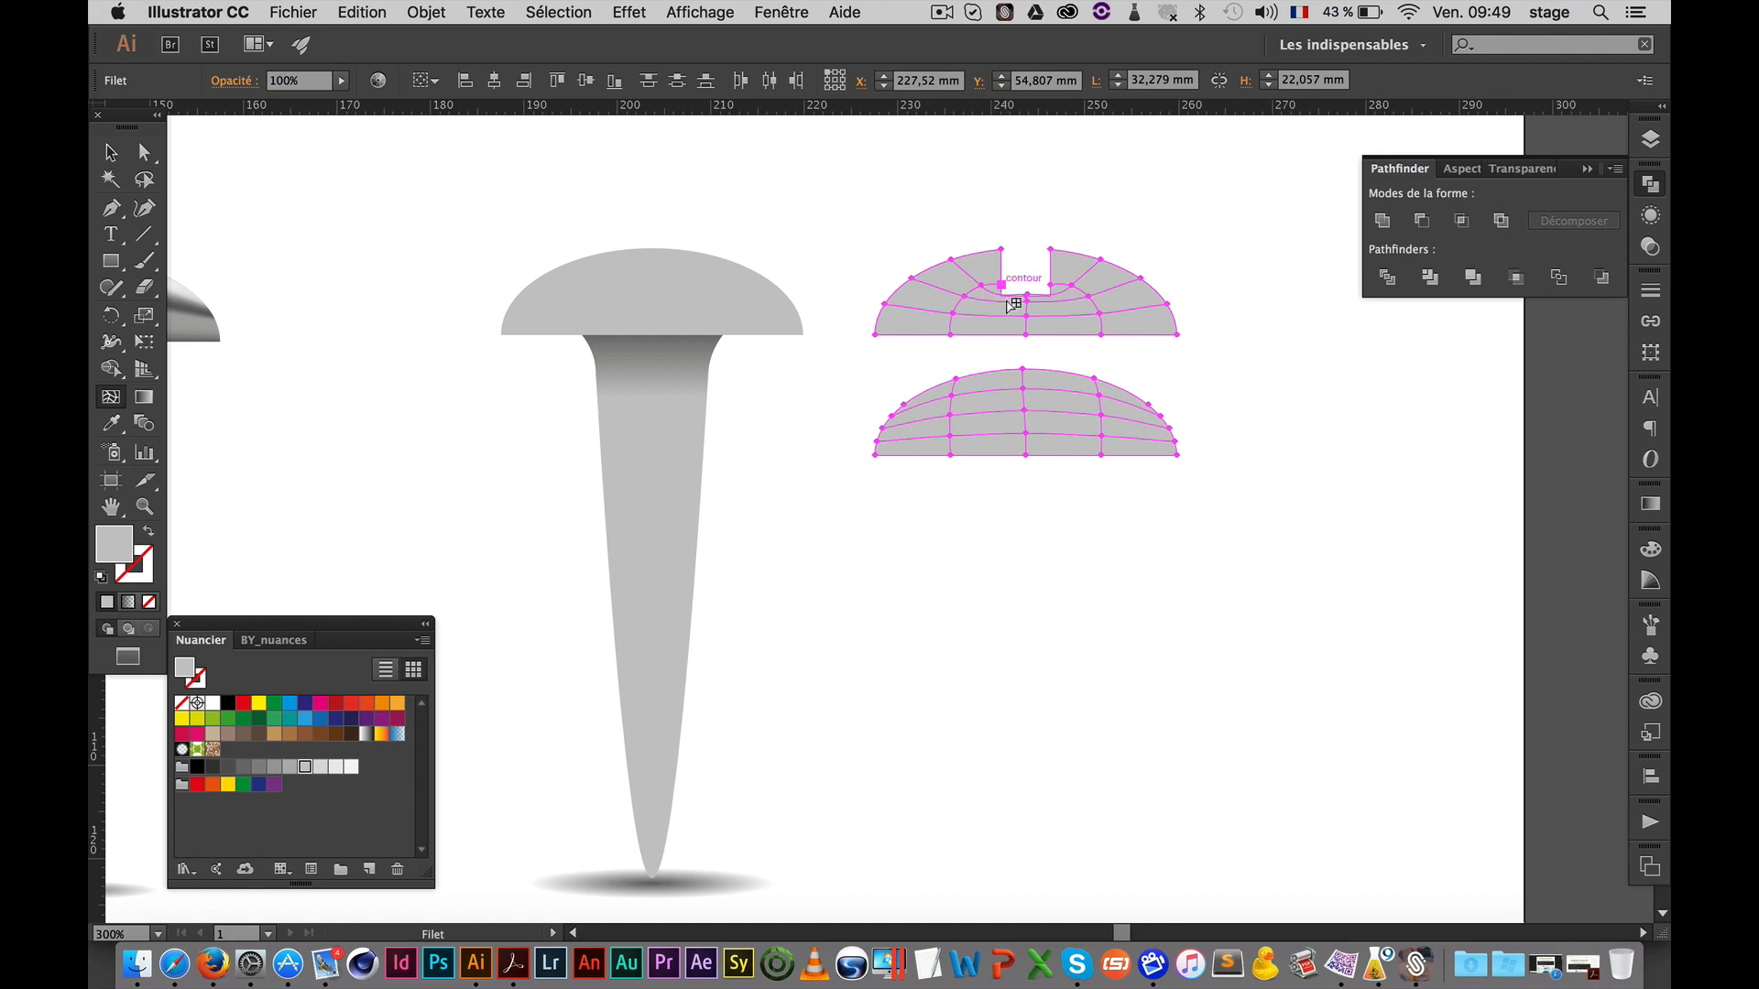
key("z")
left_click_drag(993, 302, 1610, 549)
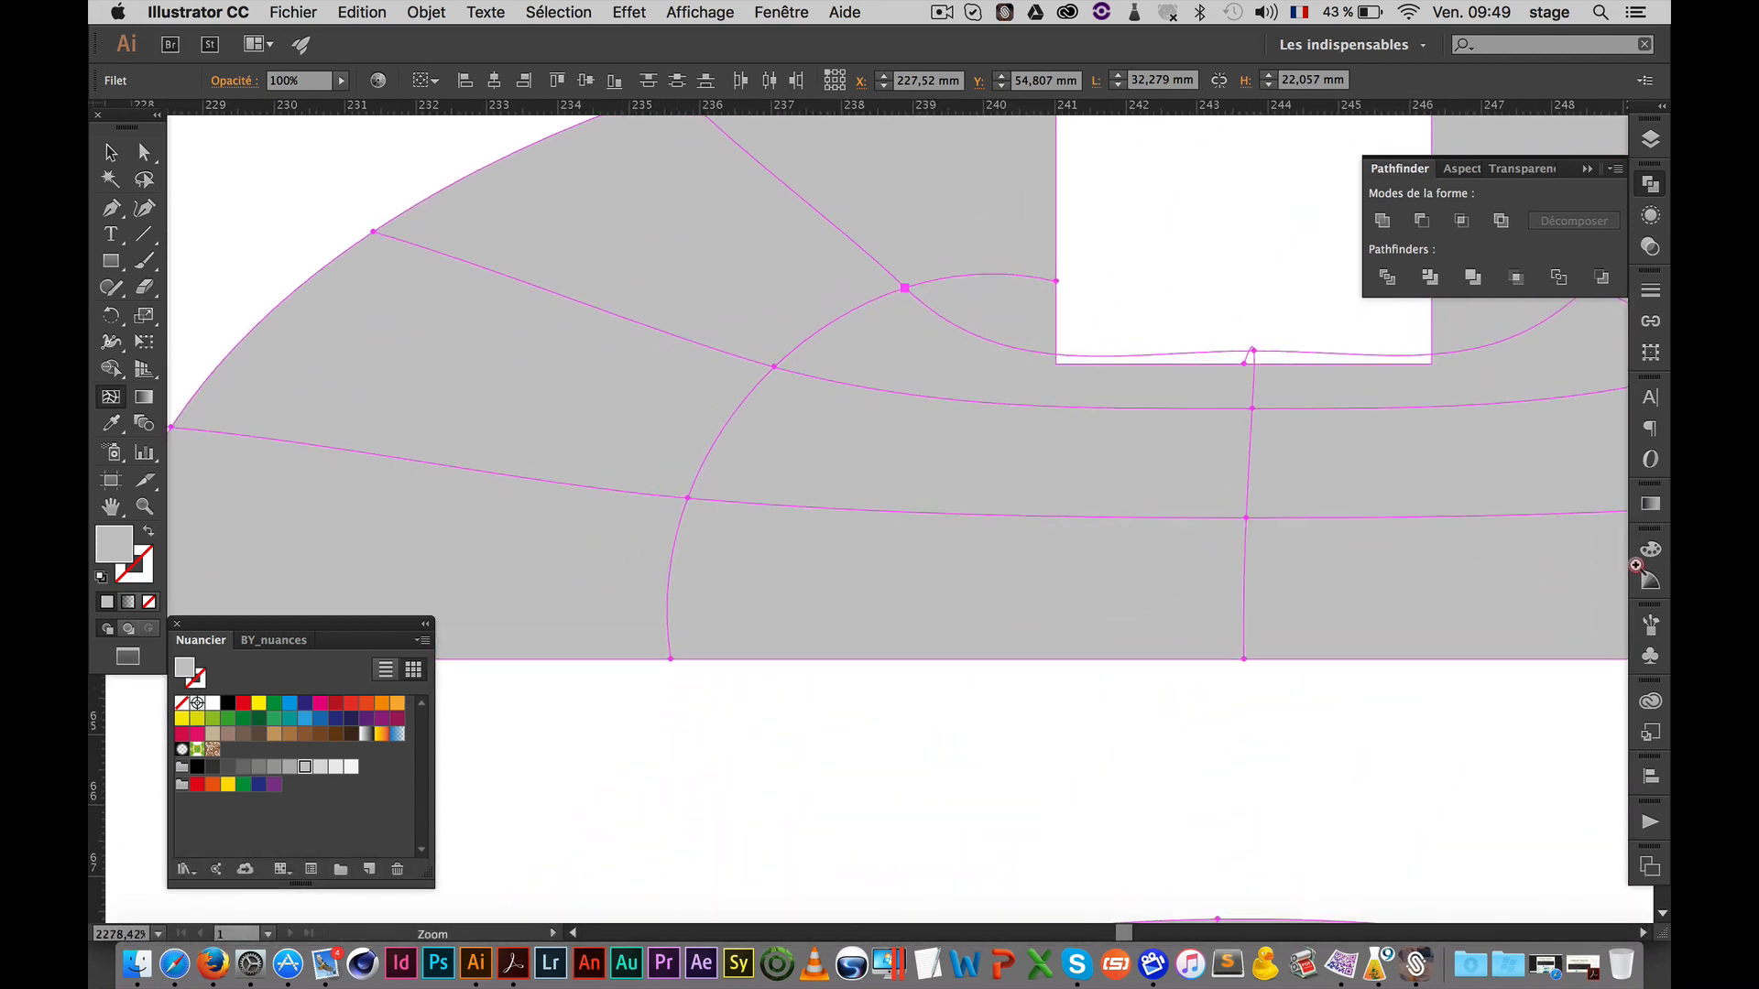
left_click_drag(1182, 353, 854, 267)
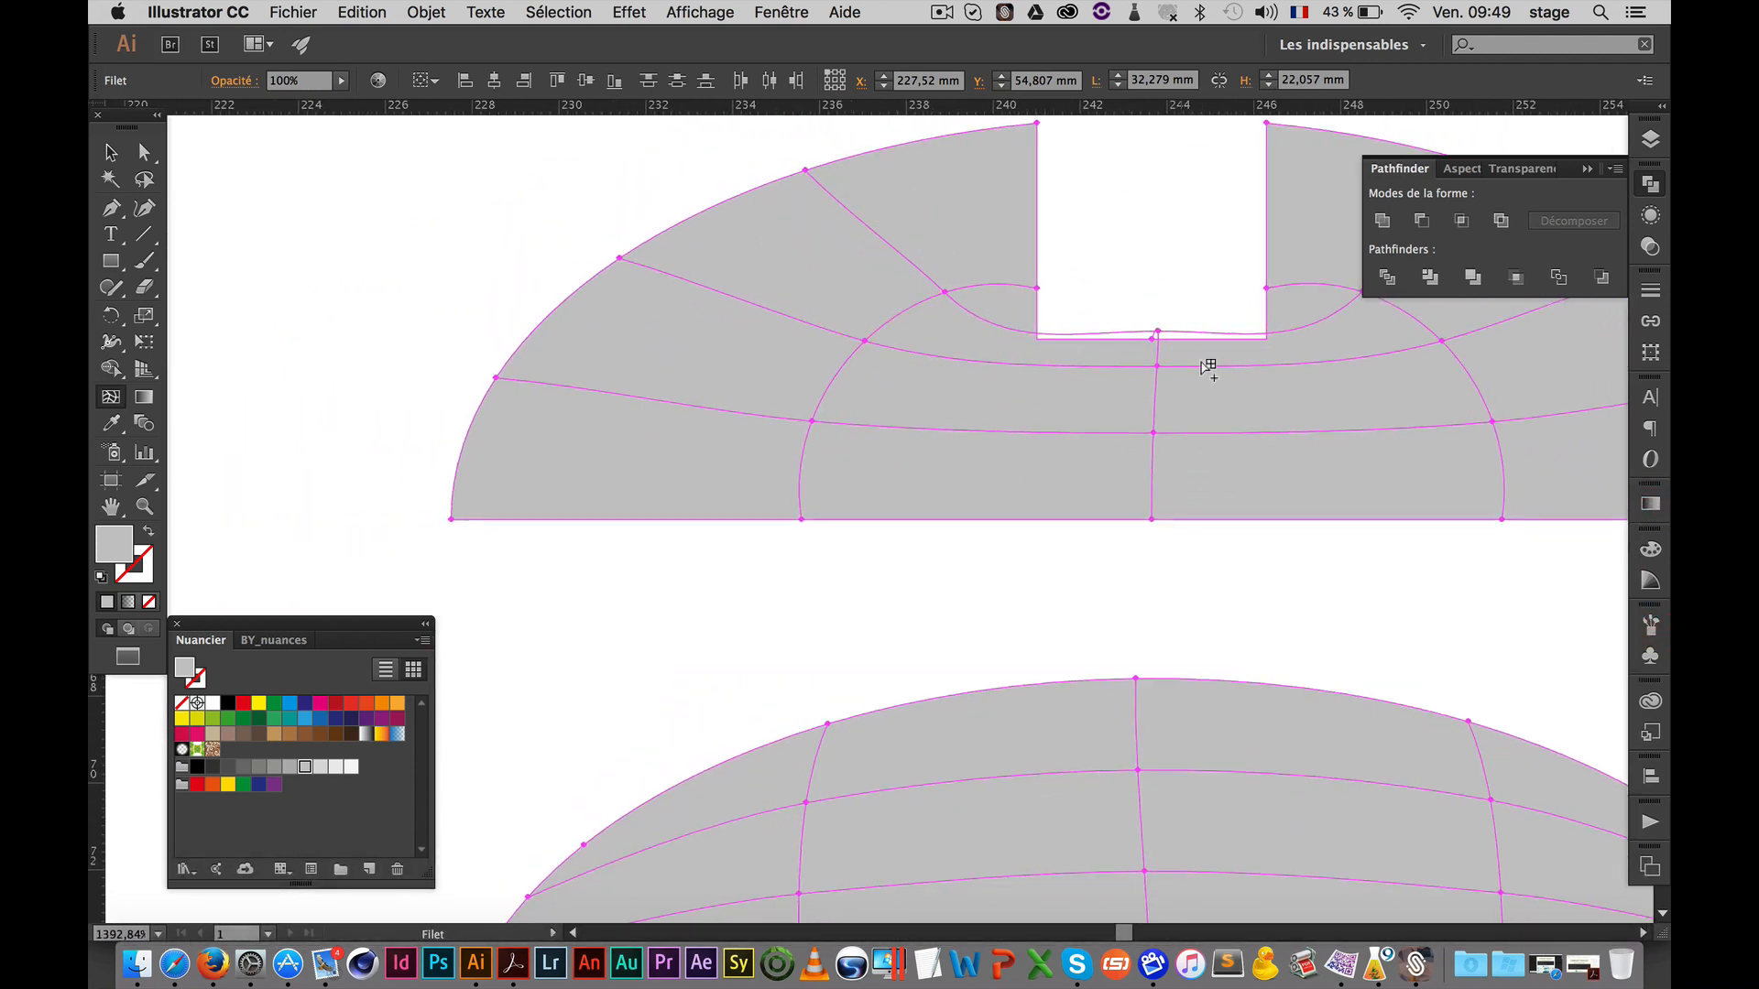
left_click(1237, 487, "alt")
left_click(967, 646, "alt")
left_click(817, 648, "alt")
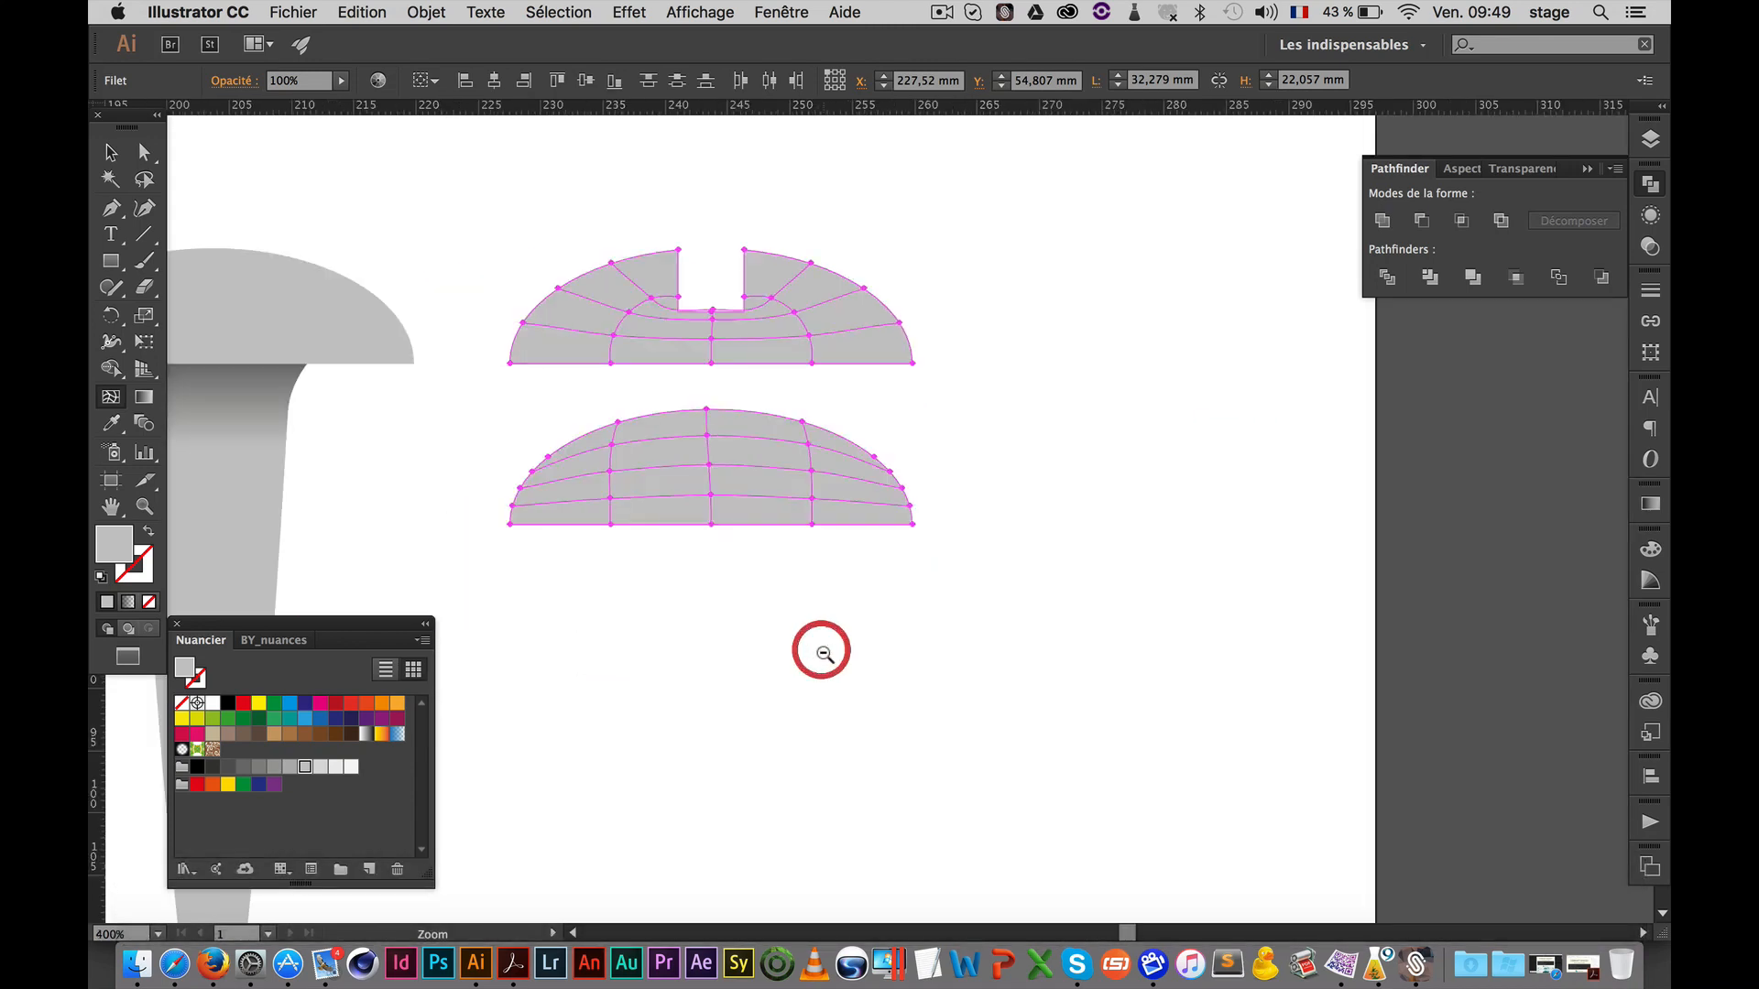
left_click_drag(816, 648, 1205, 557)
left_click(1033, 471, "alt")
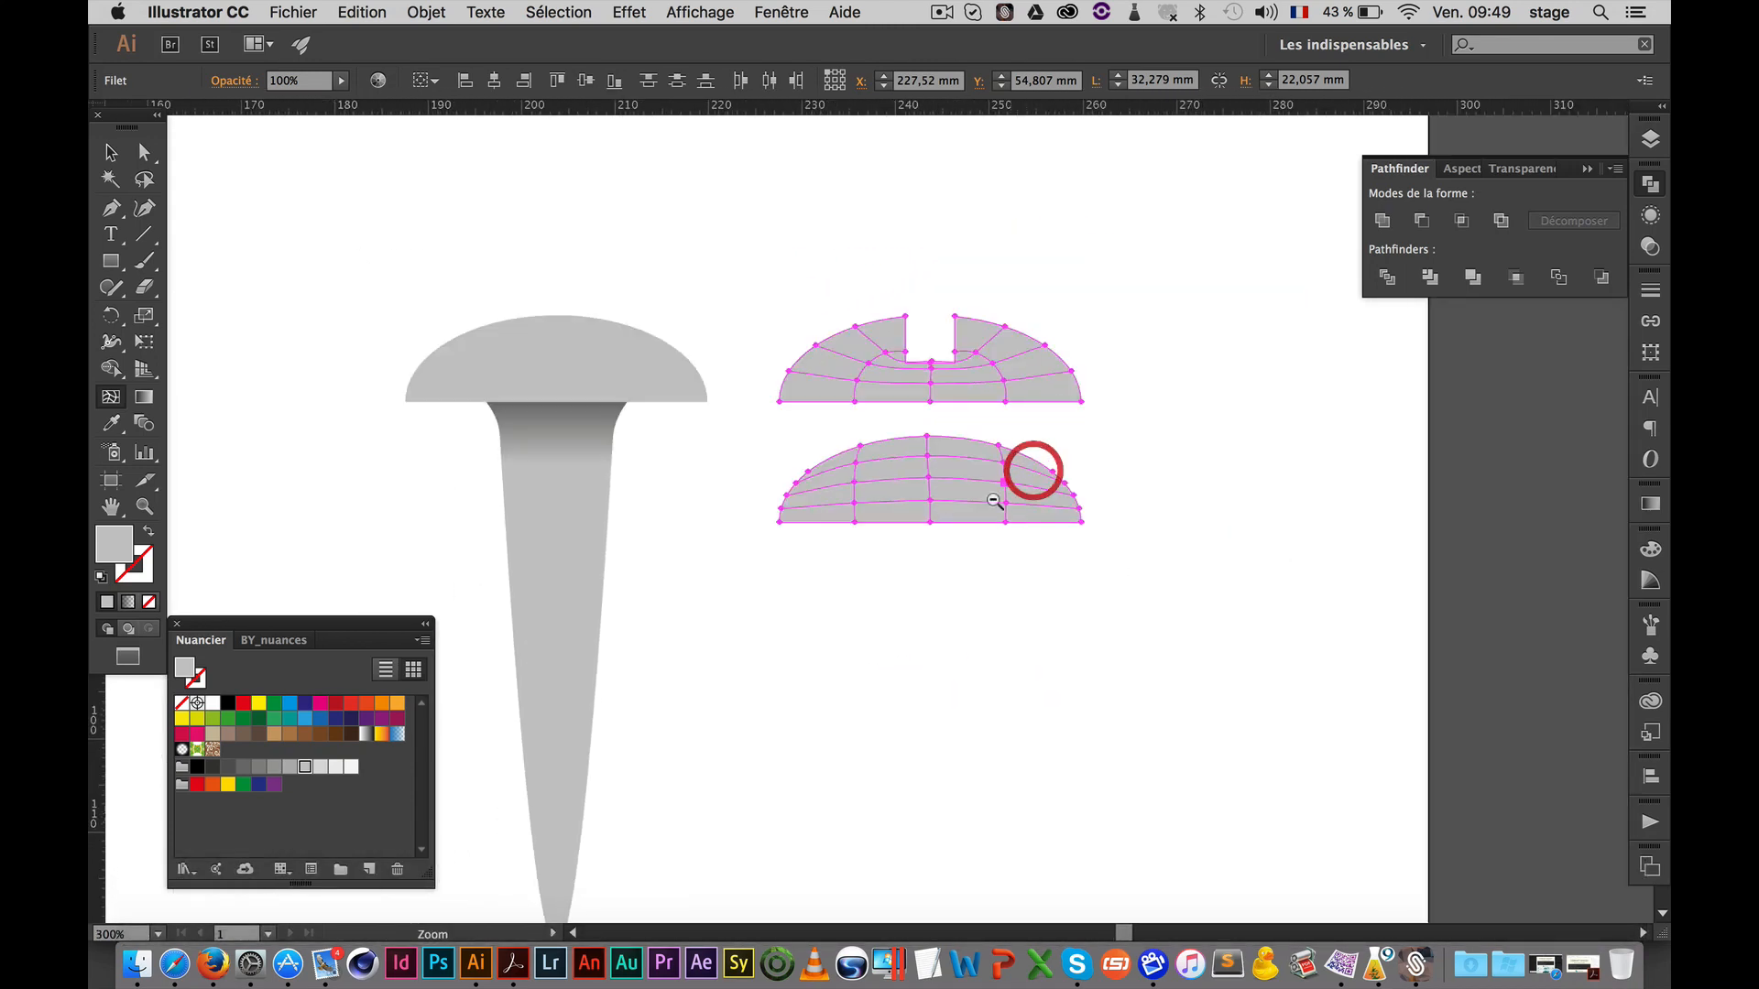
left_click_drag(1033, 471, 1218, 383)
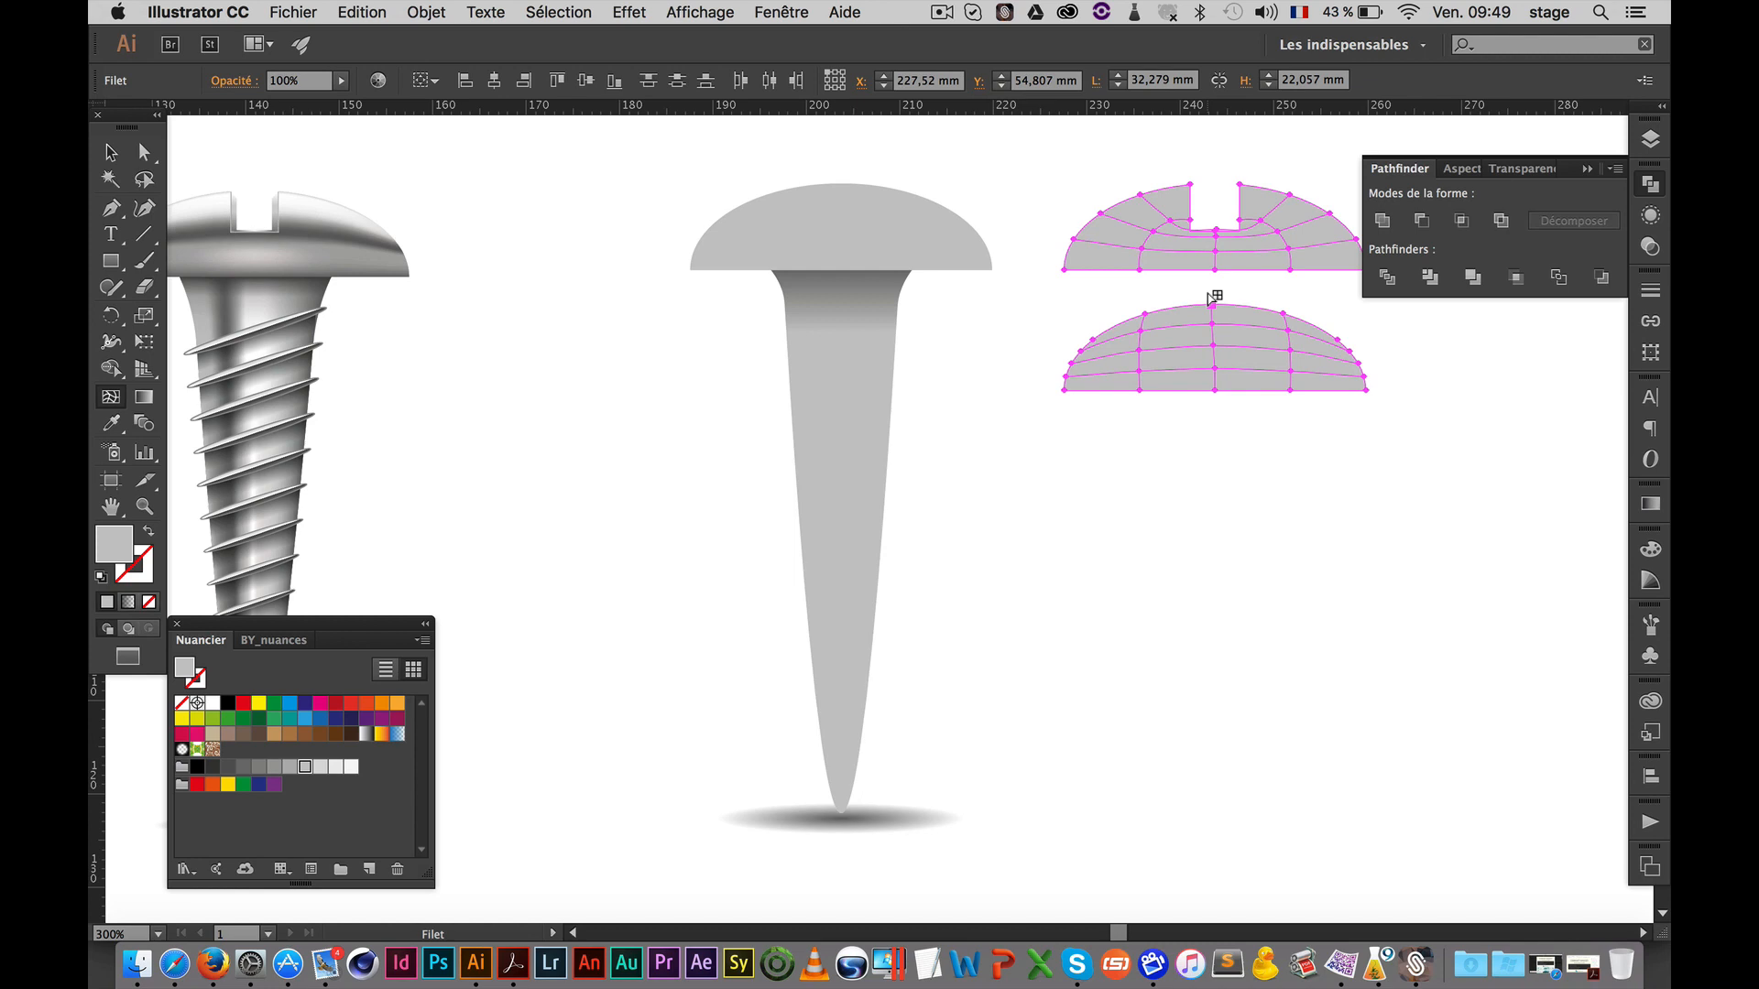
Delete the slotted and uncut meshed head copies beside the screw
key("v")
left_click(1175, 156)
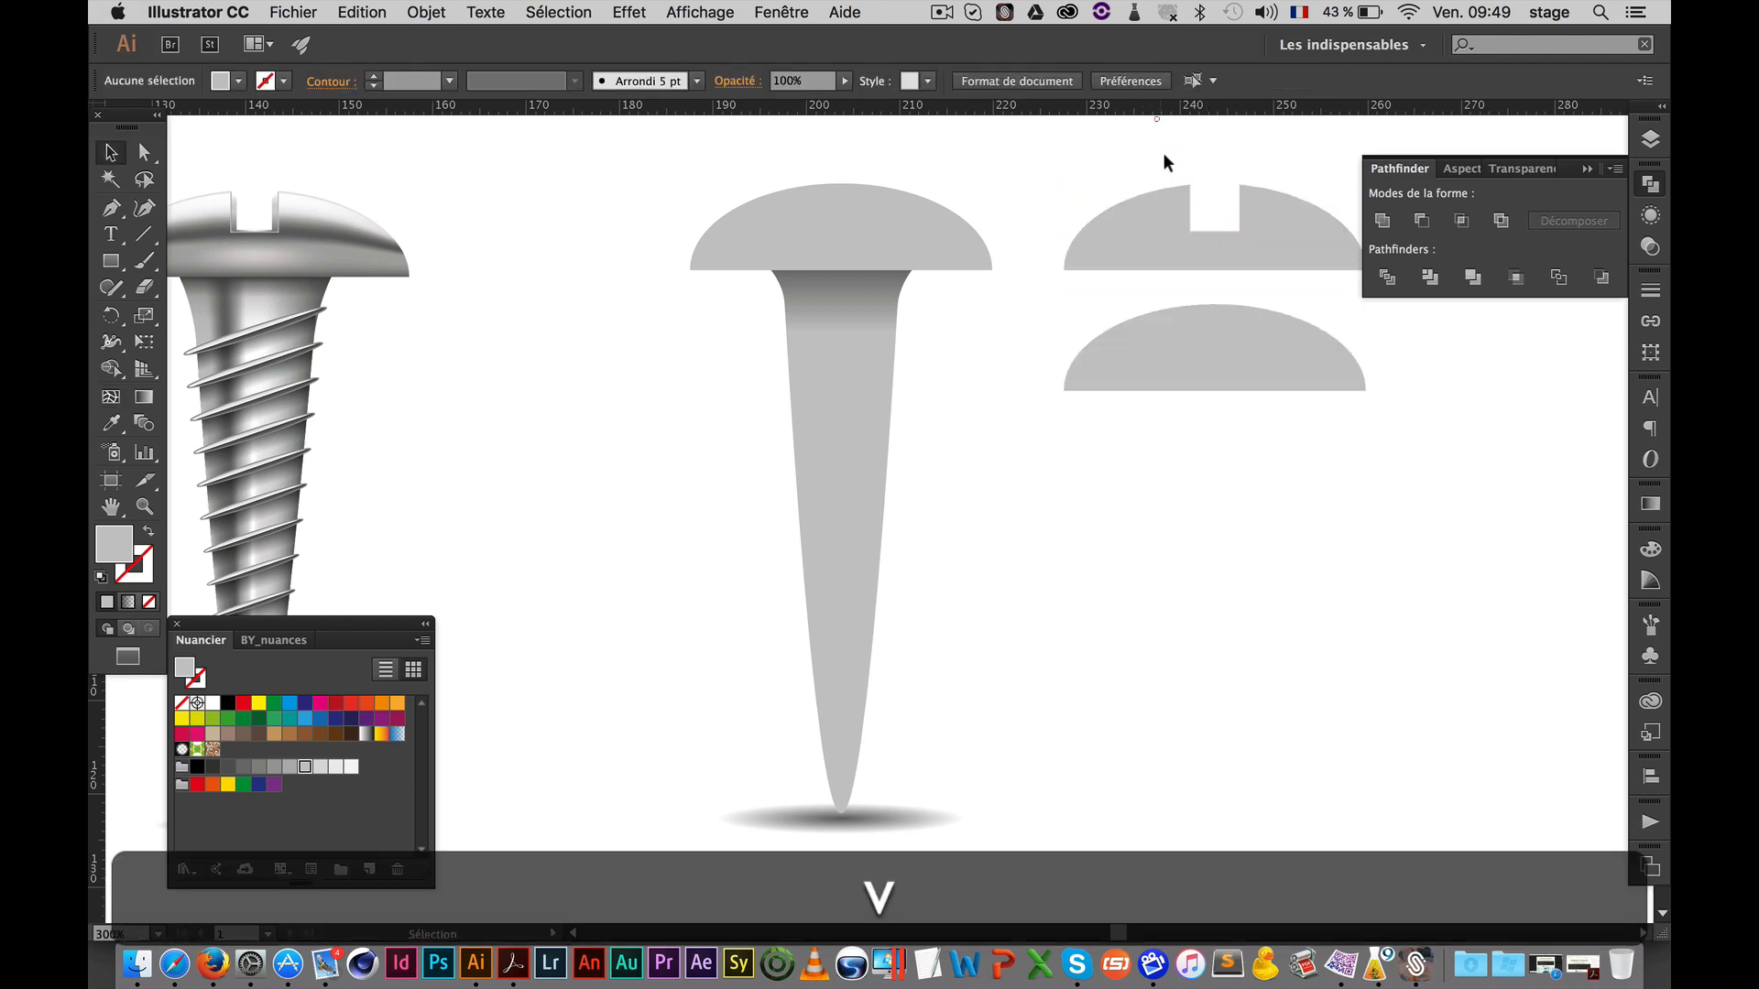
left_click(1179, 240)
key("BackSpace")
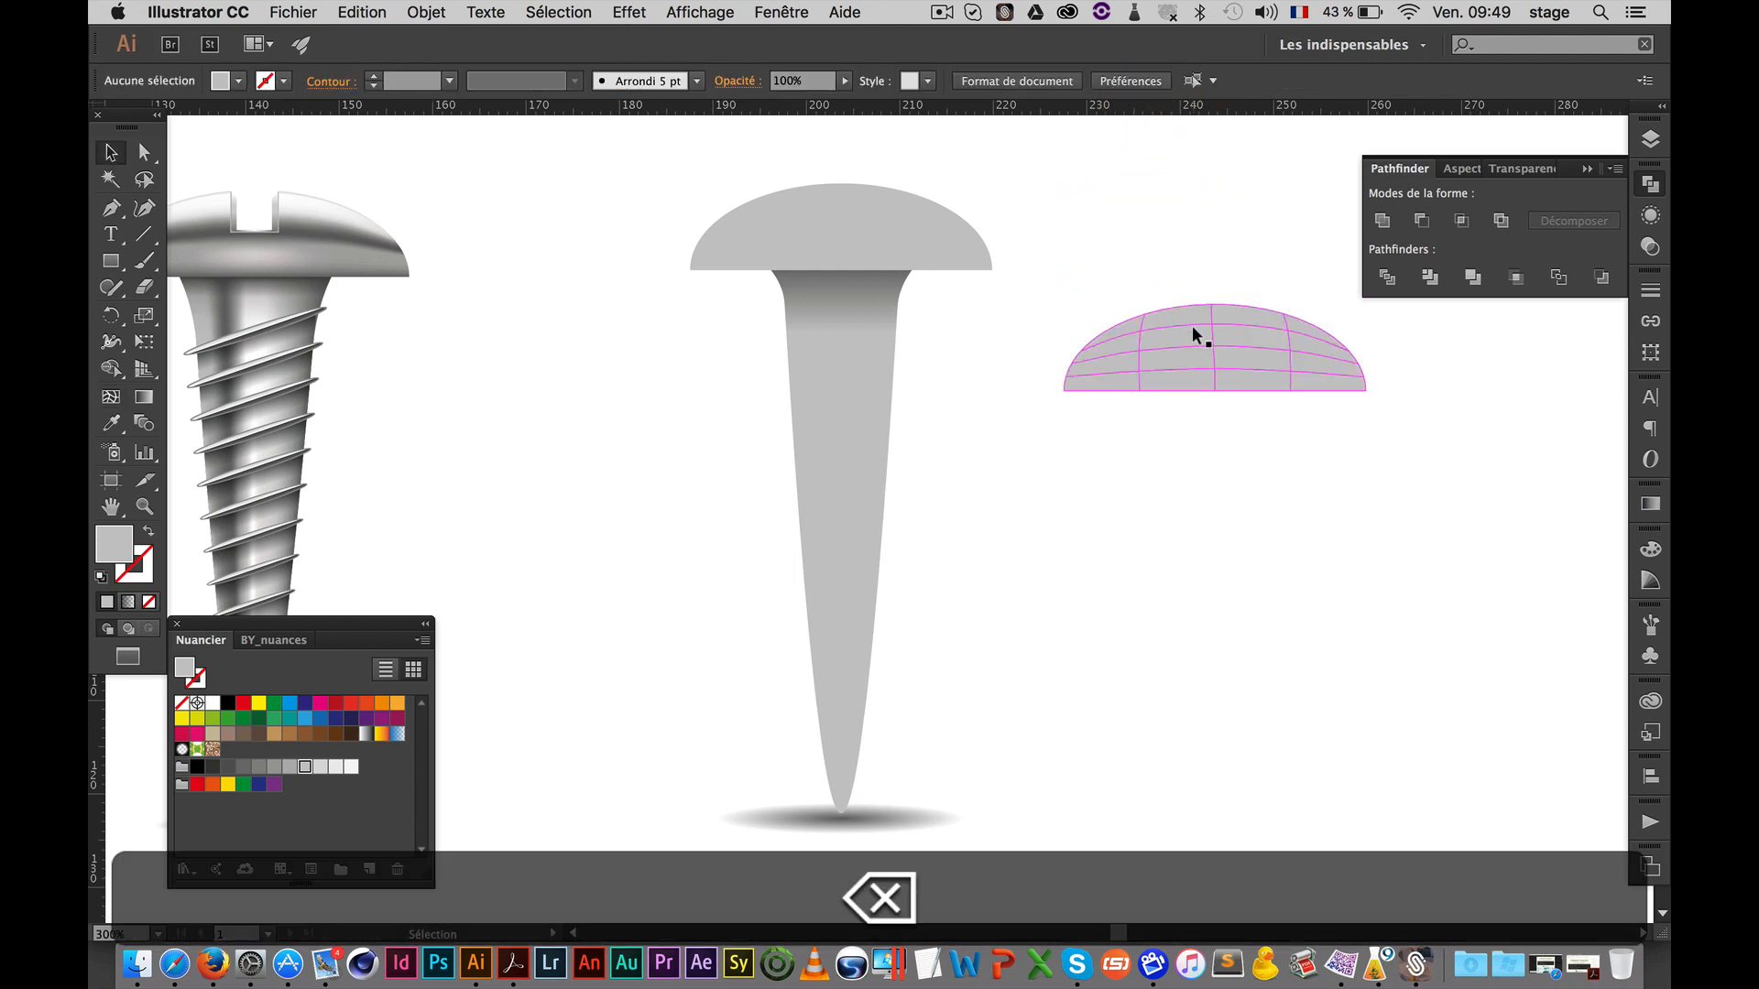
left_click(1189, 323)
key("BackSpace")
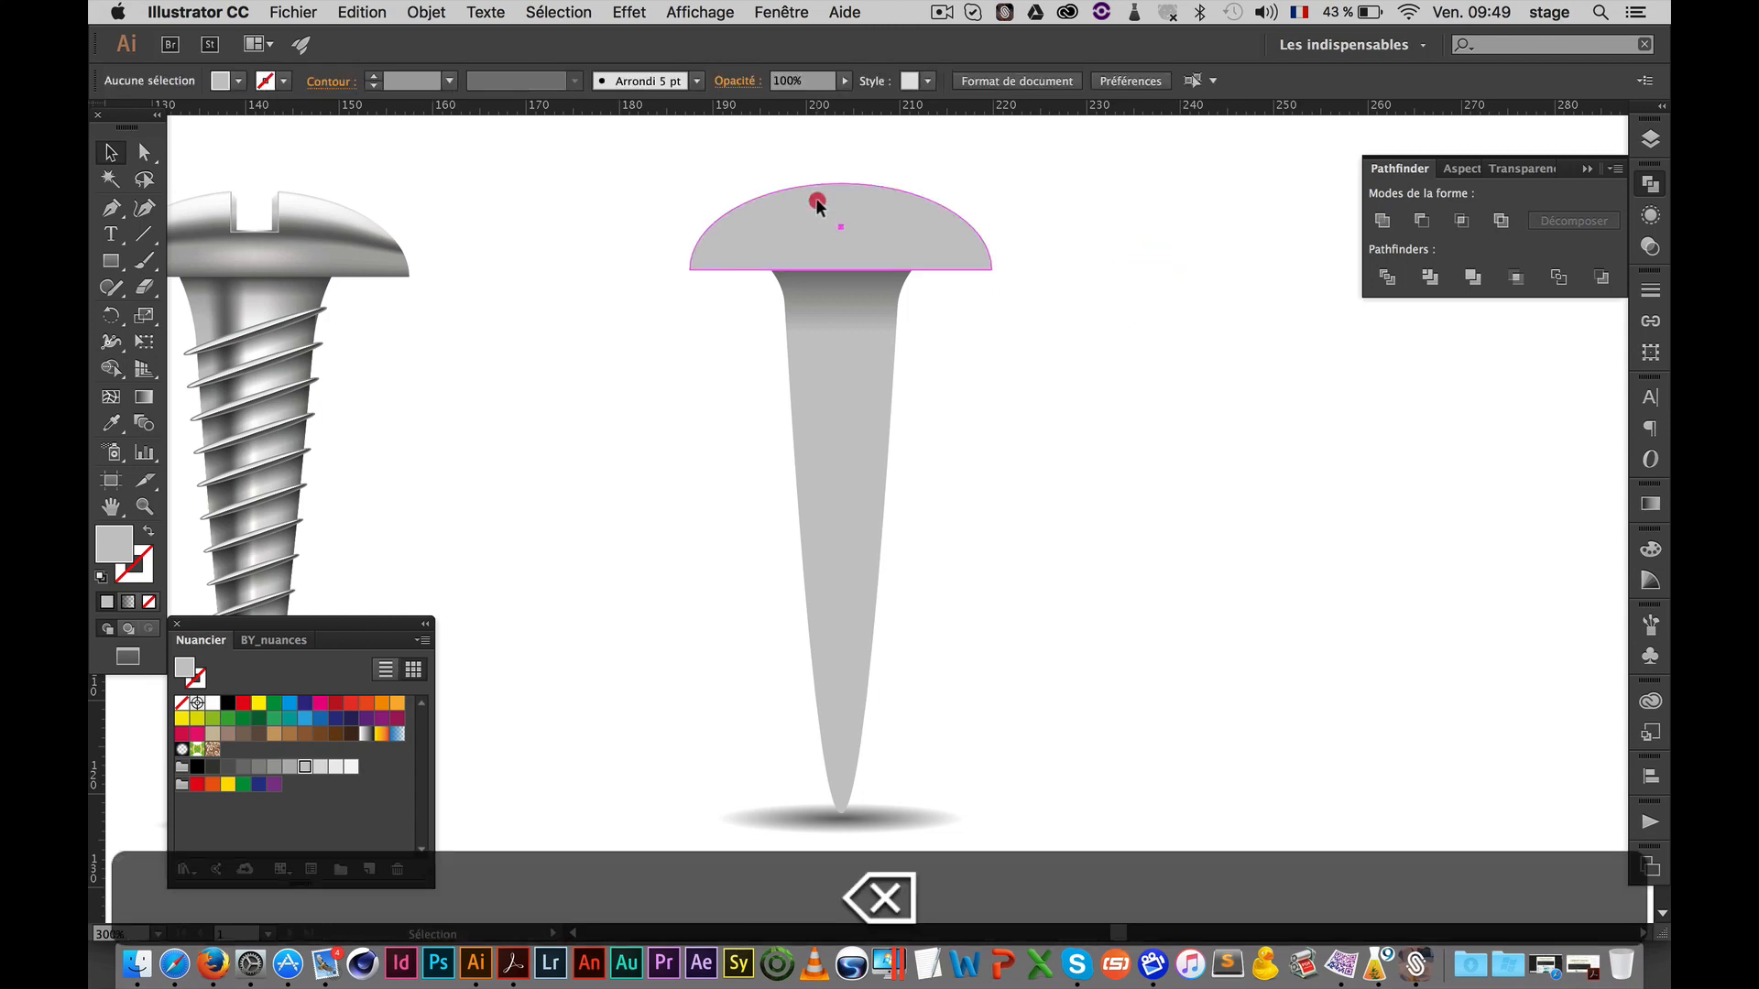
Duplicate the screw's head in place in front and turn the copy into a flat gradient mesh with 4 rows and 4 columns
left_click(817, 202)
key("super+c")
key("super+f")
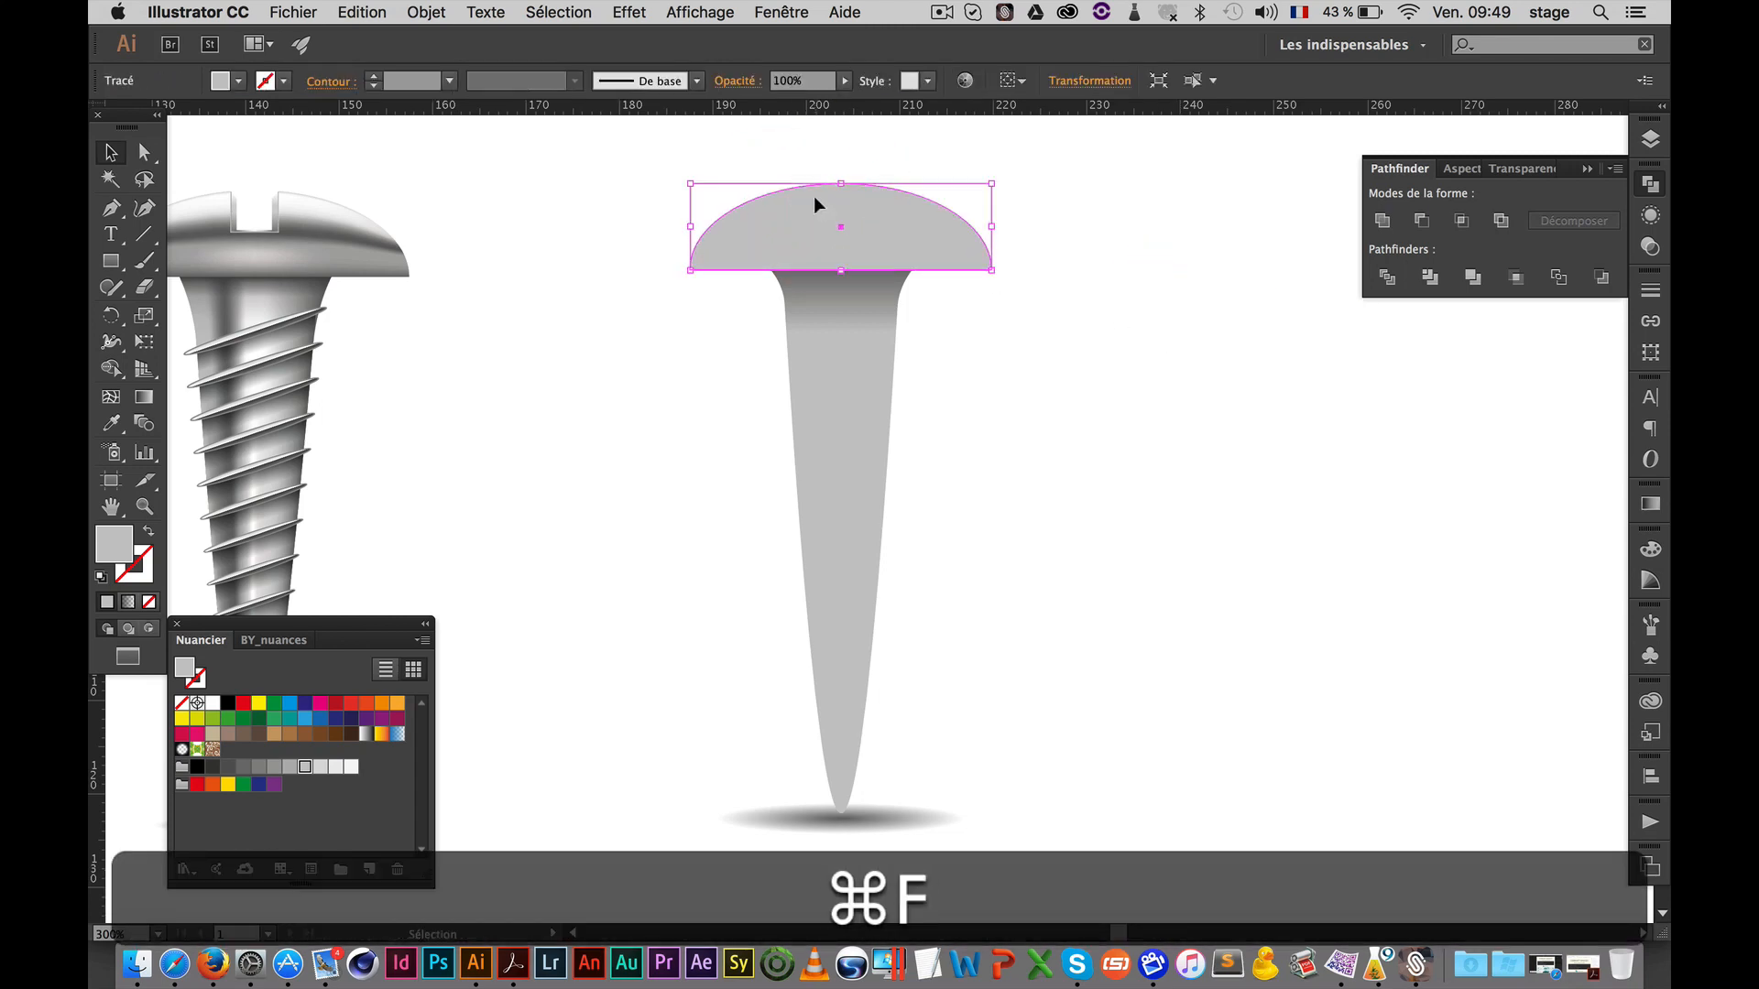
left_click(426, 12)
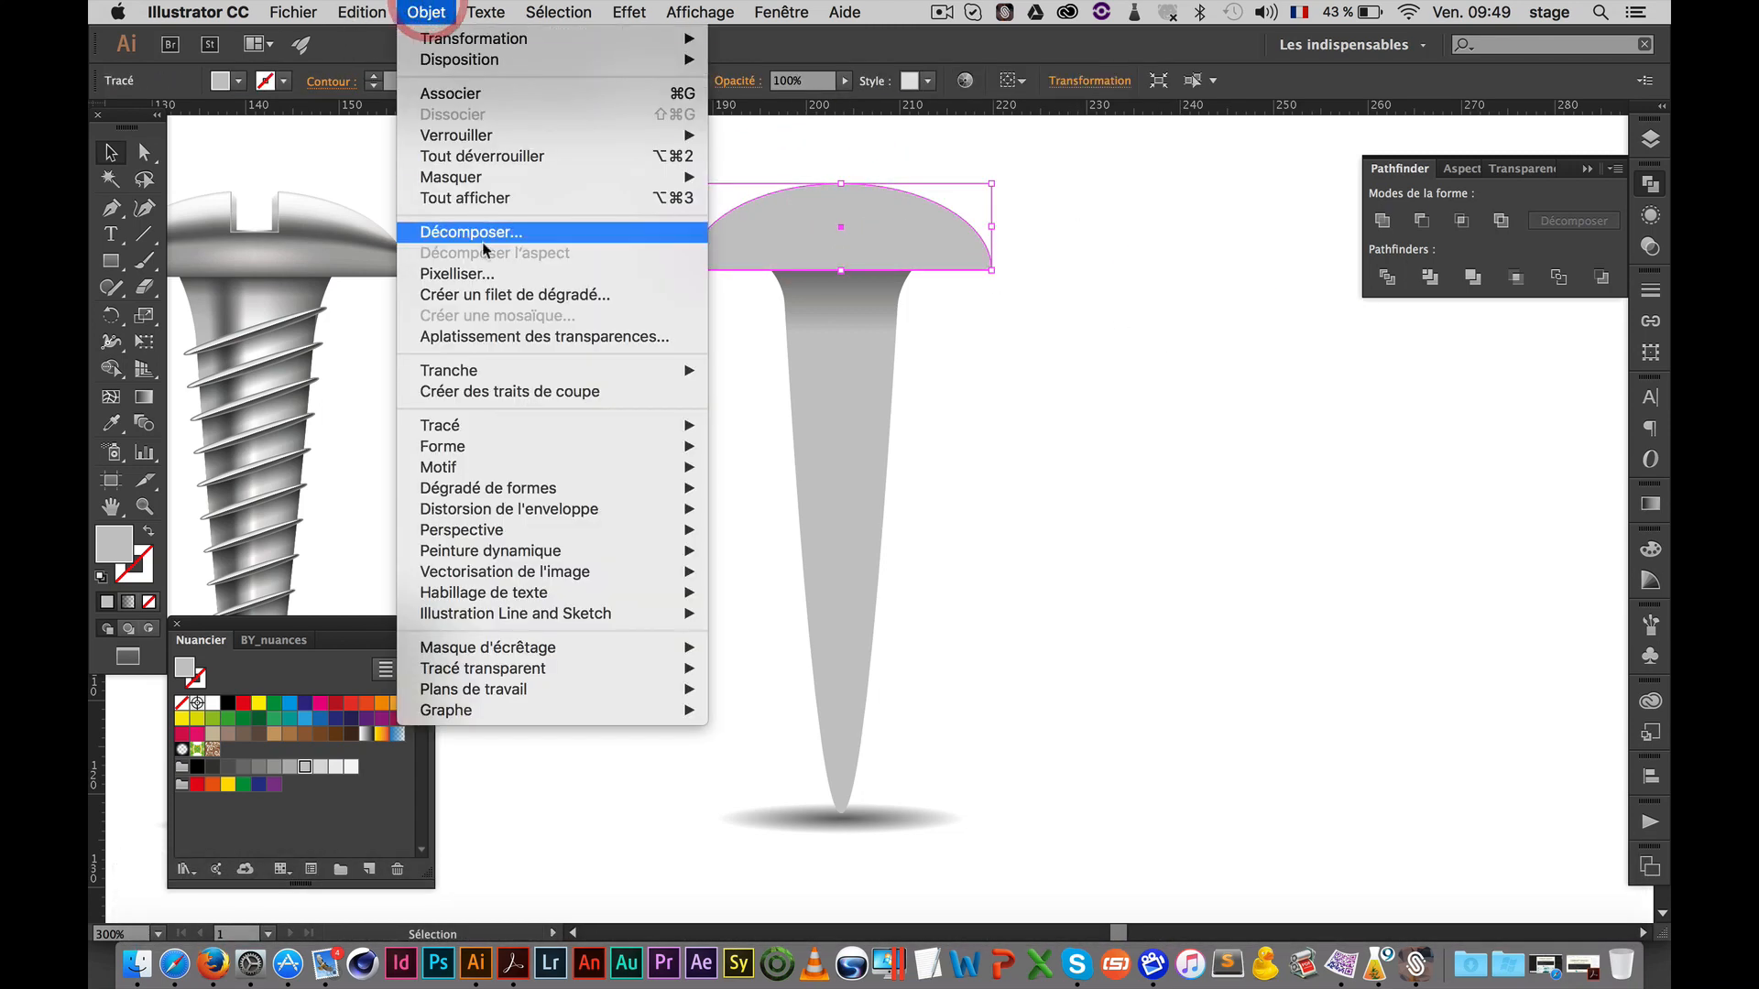
left_click(501, 295)
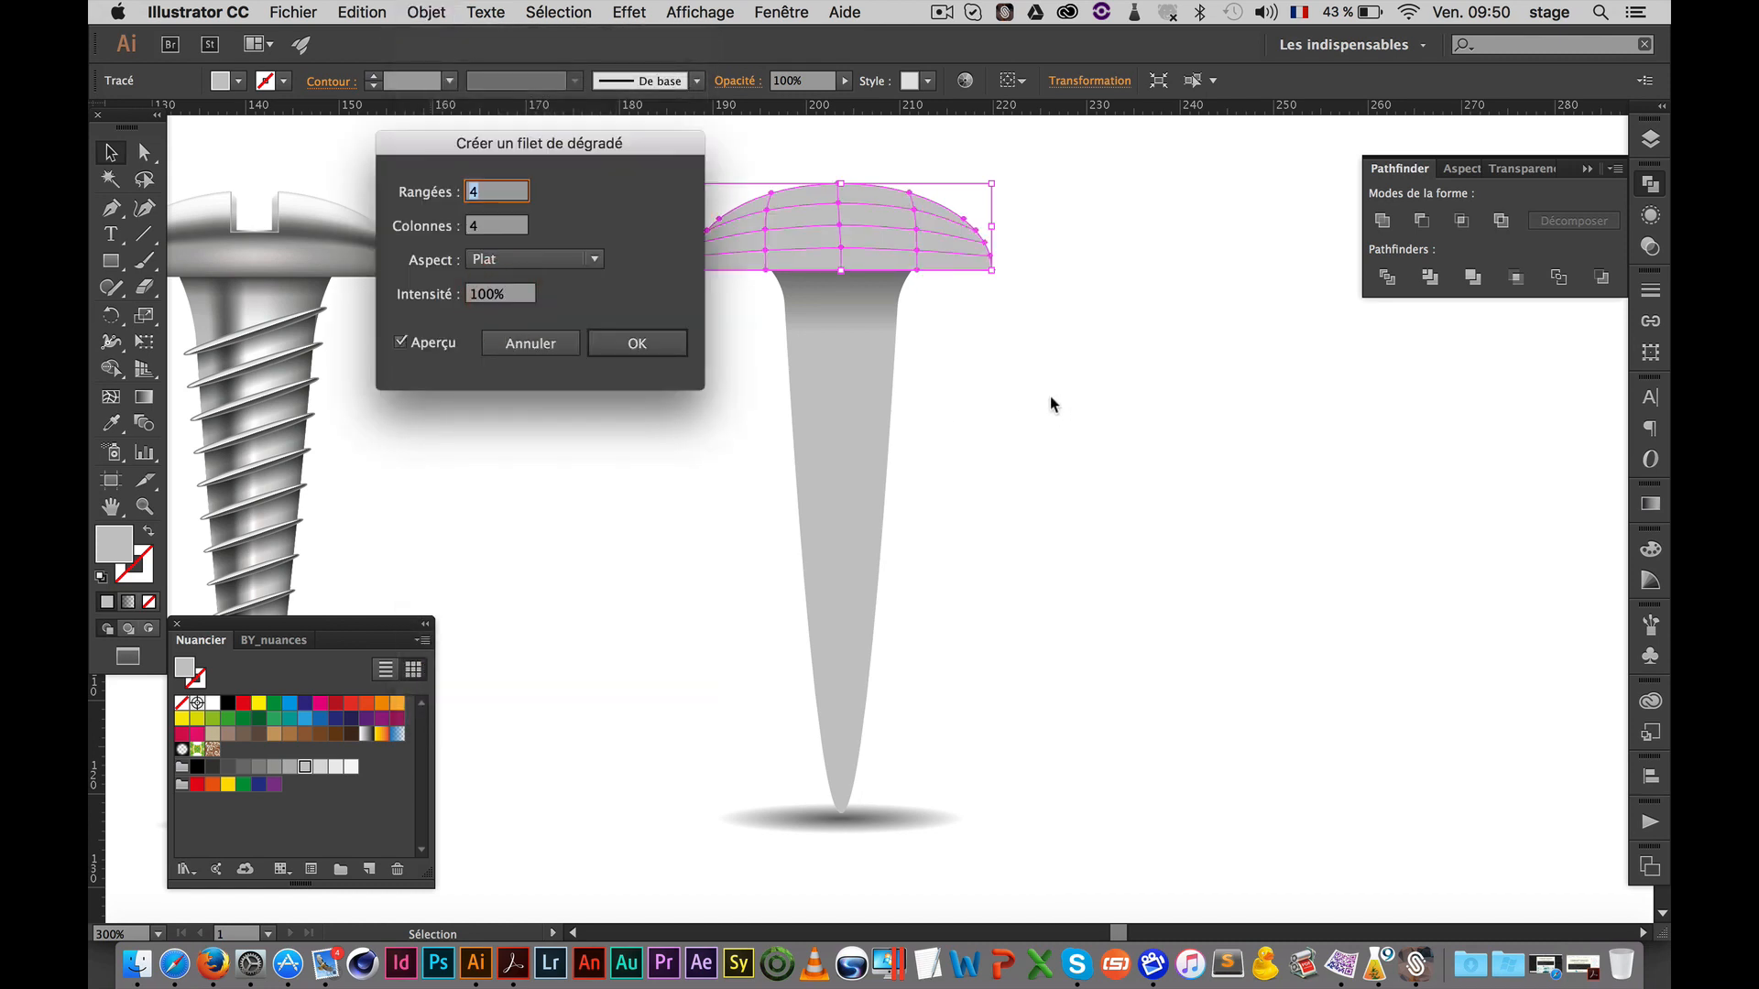
left_click(613, 341)
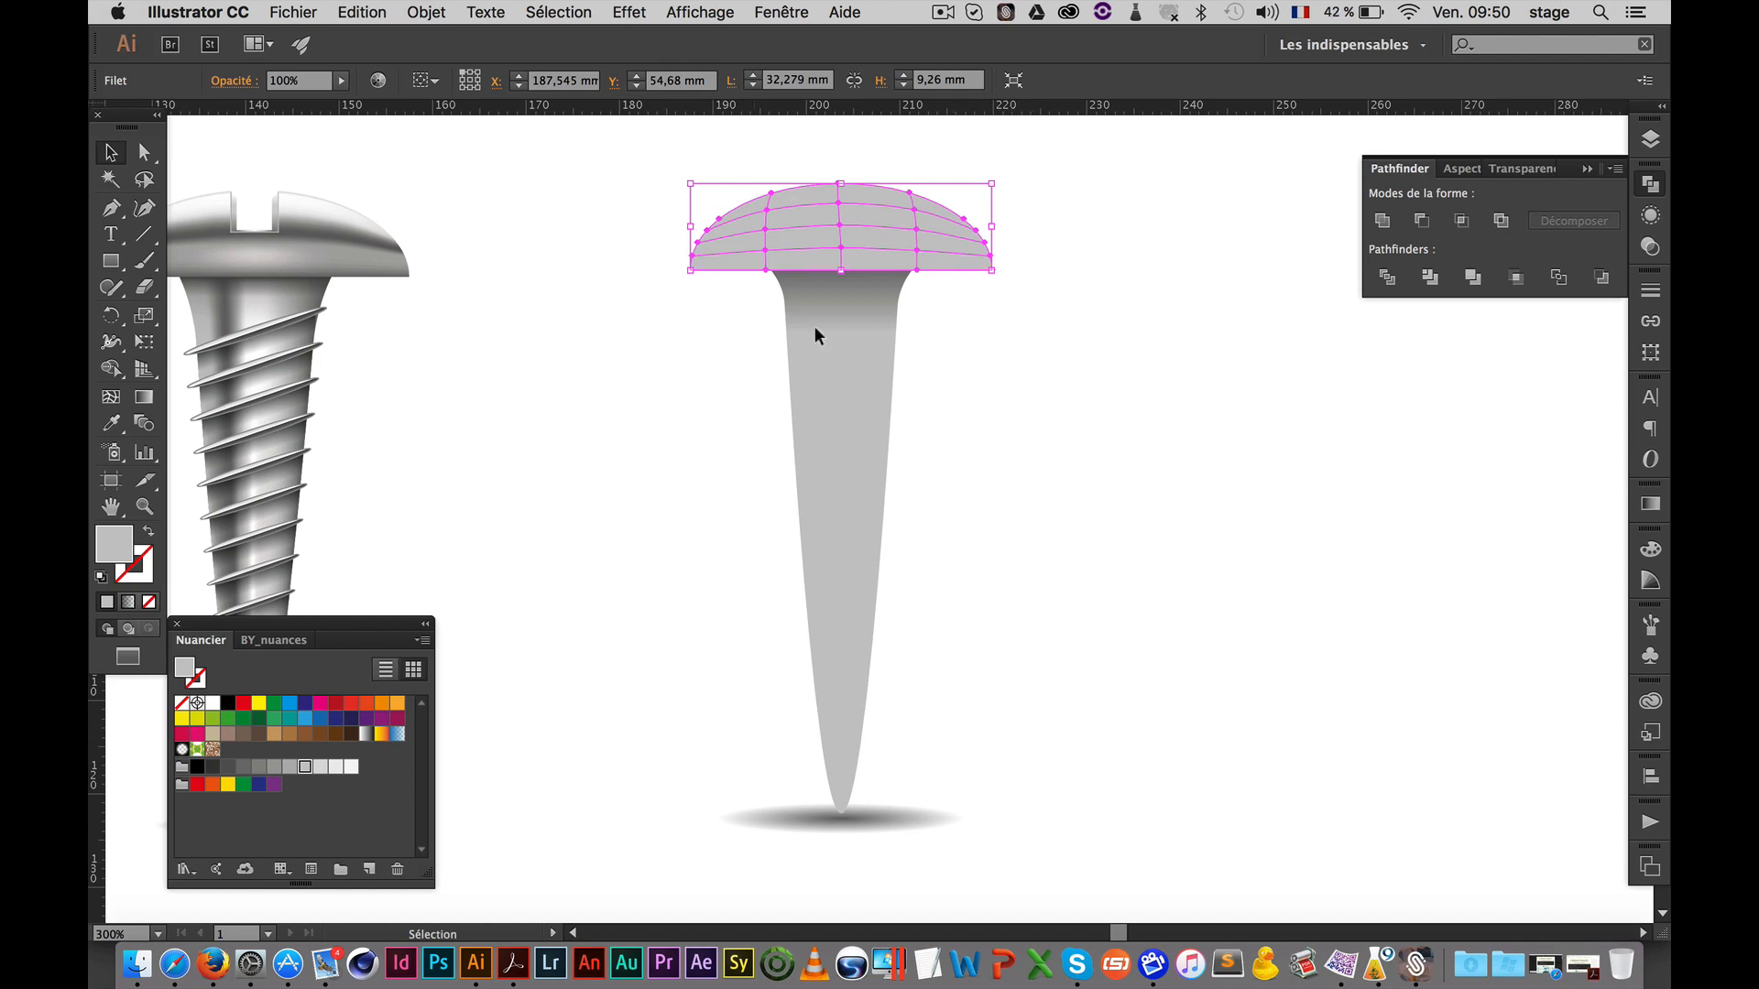
Lock every object in layer Calque 5 beneath the head's mesh, leaving only the mesh editable, and deselect it
scroll(909, 290, "left", 3)
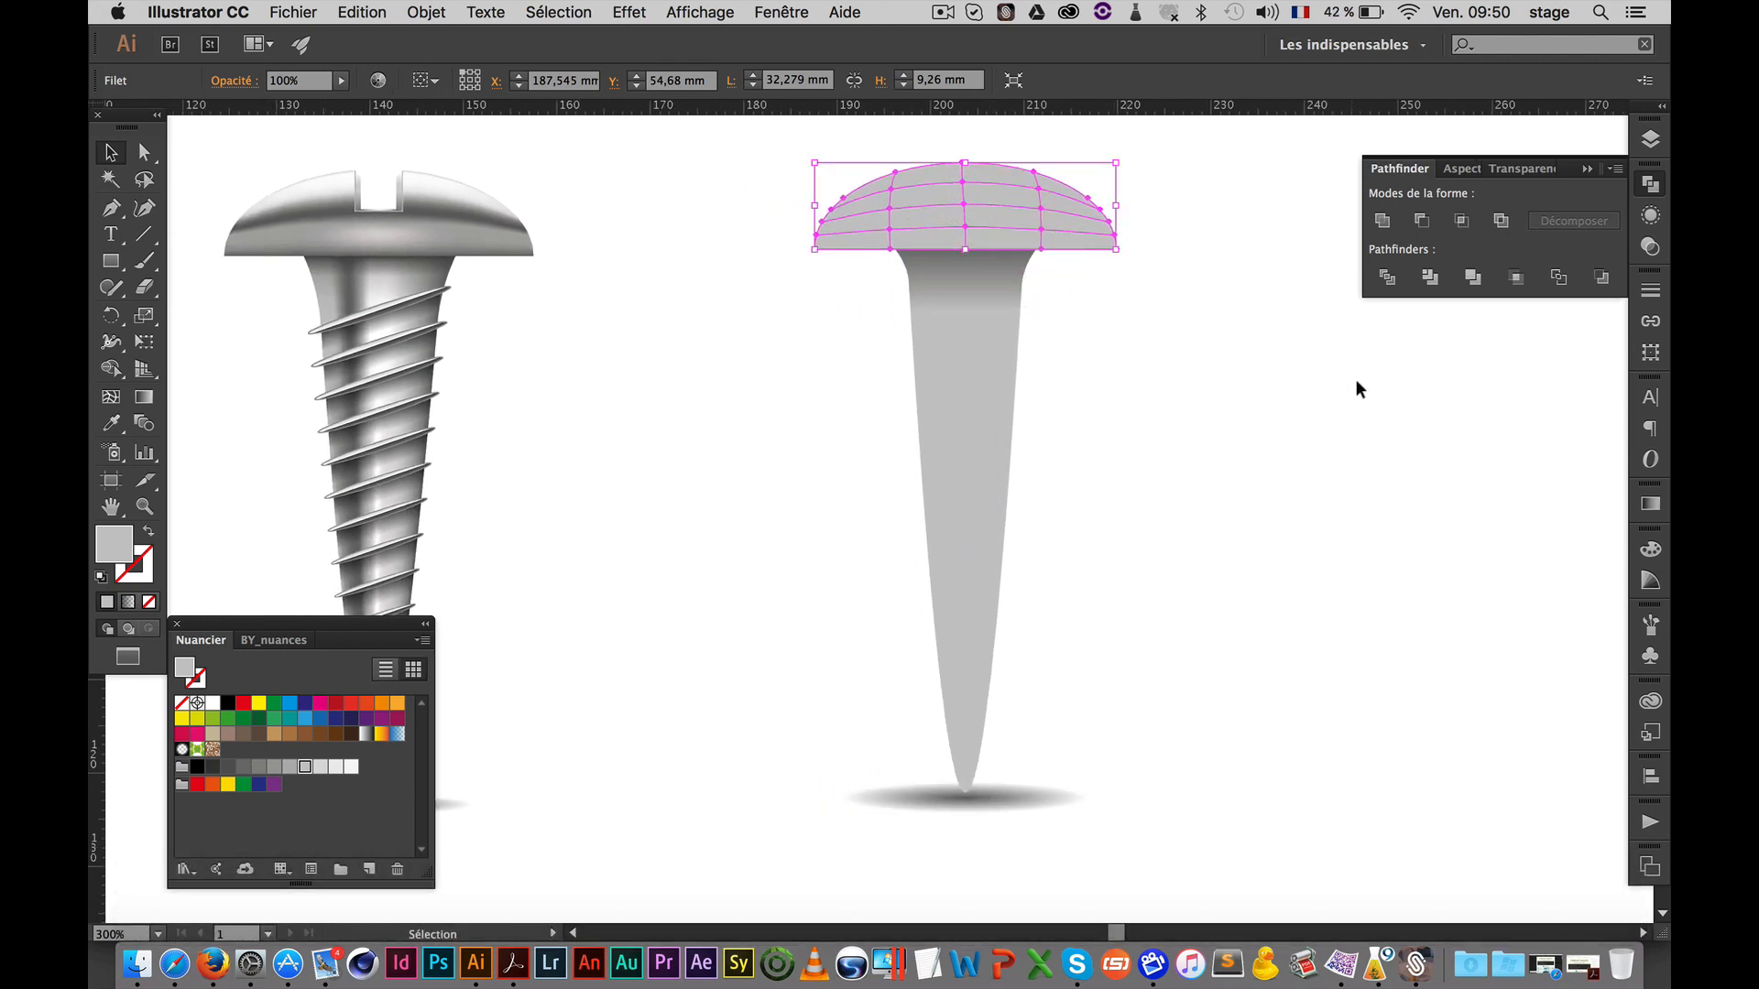
left_click(1651, 138)
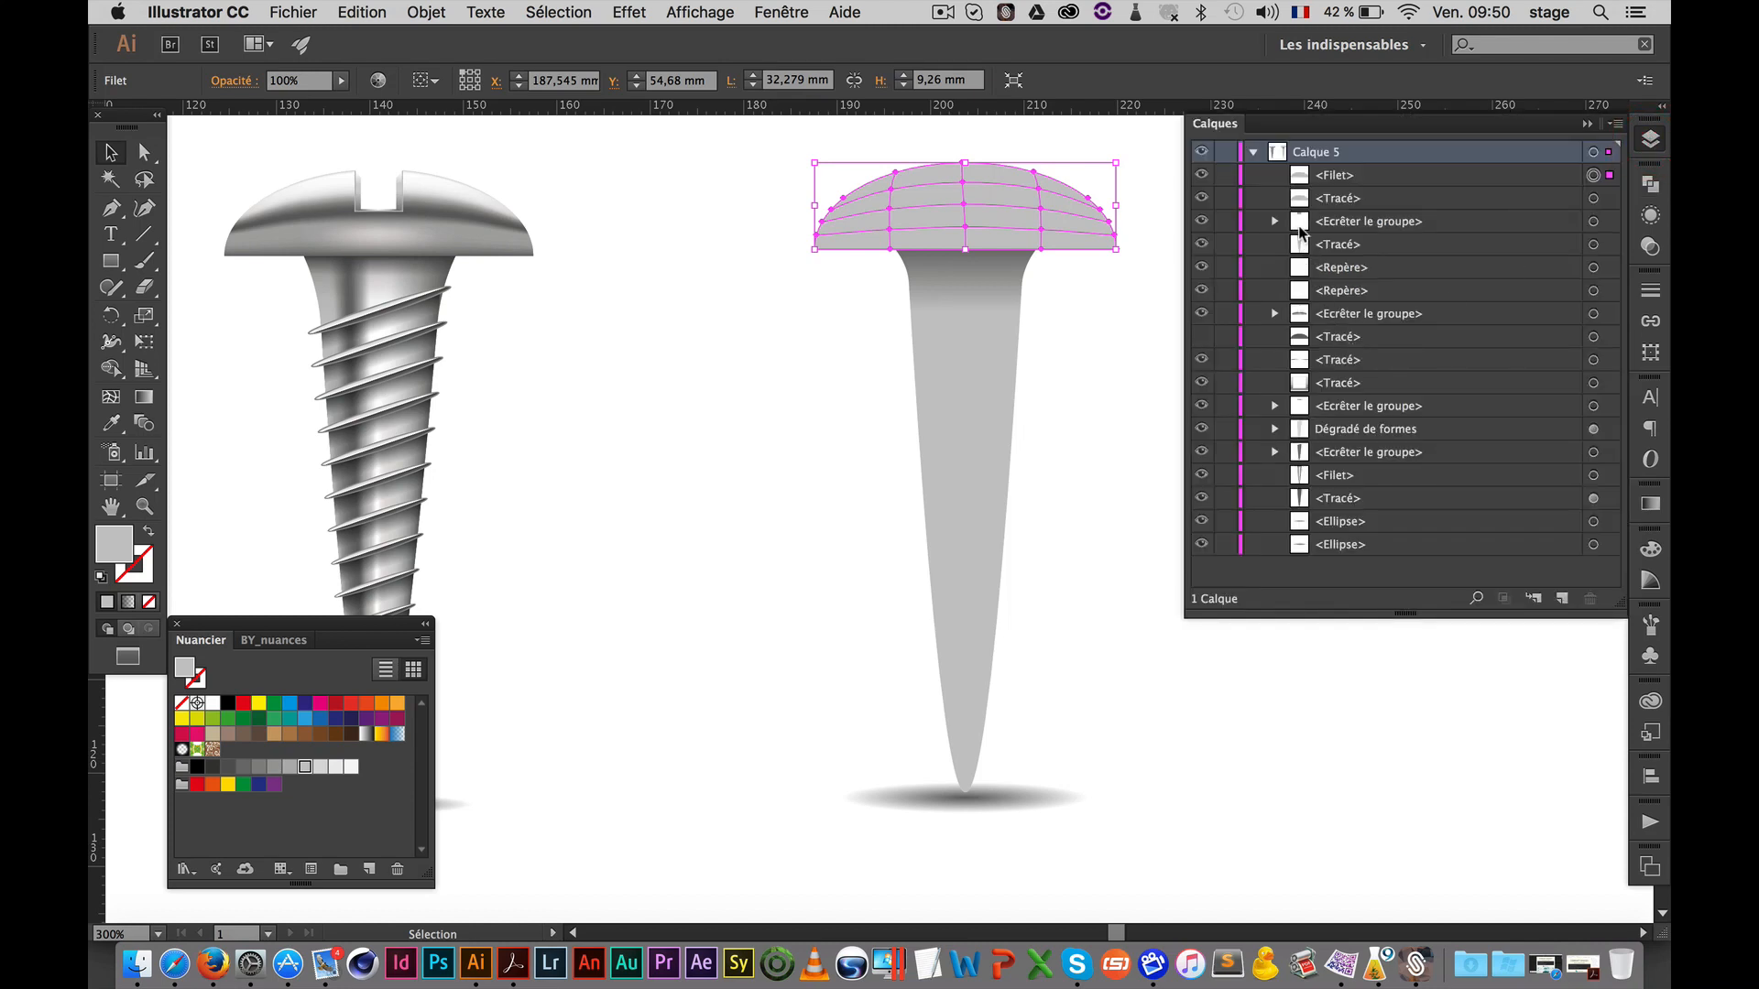
left_click_drag(1225, 198, 1225, 555)
left_click(1382, 176)
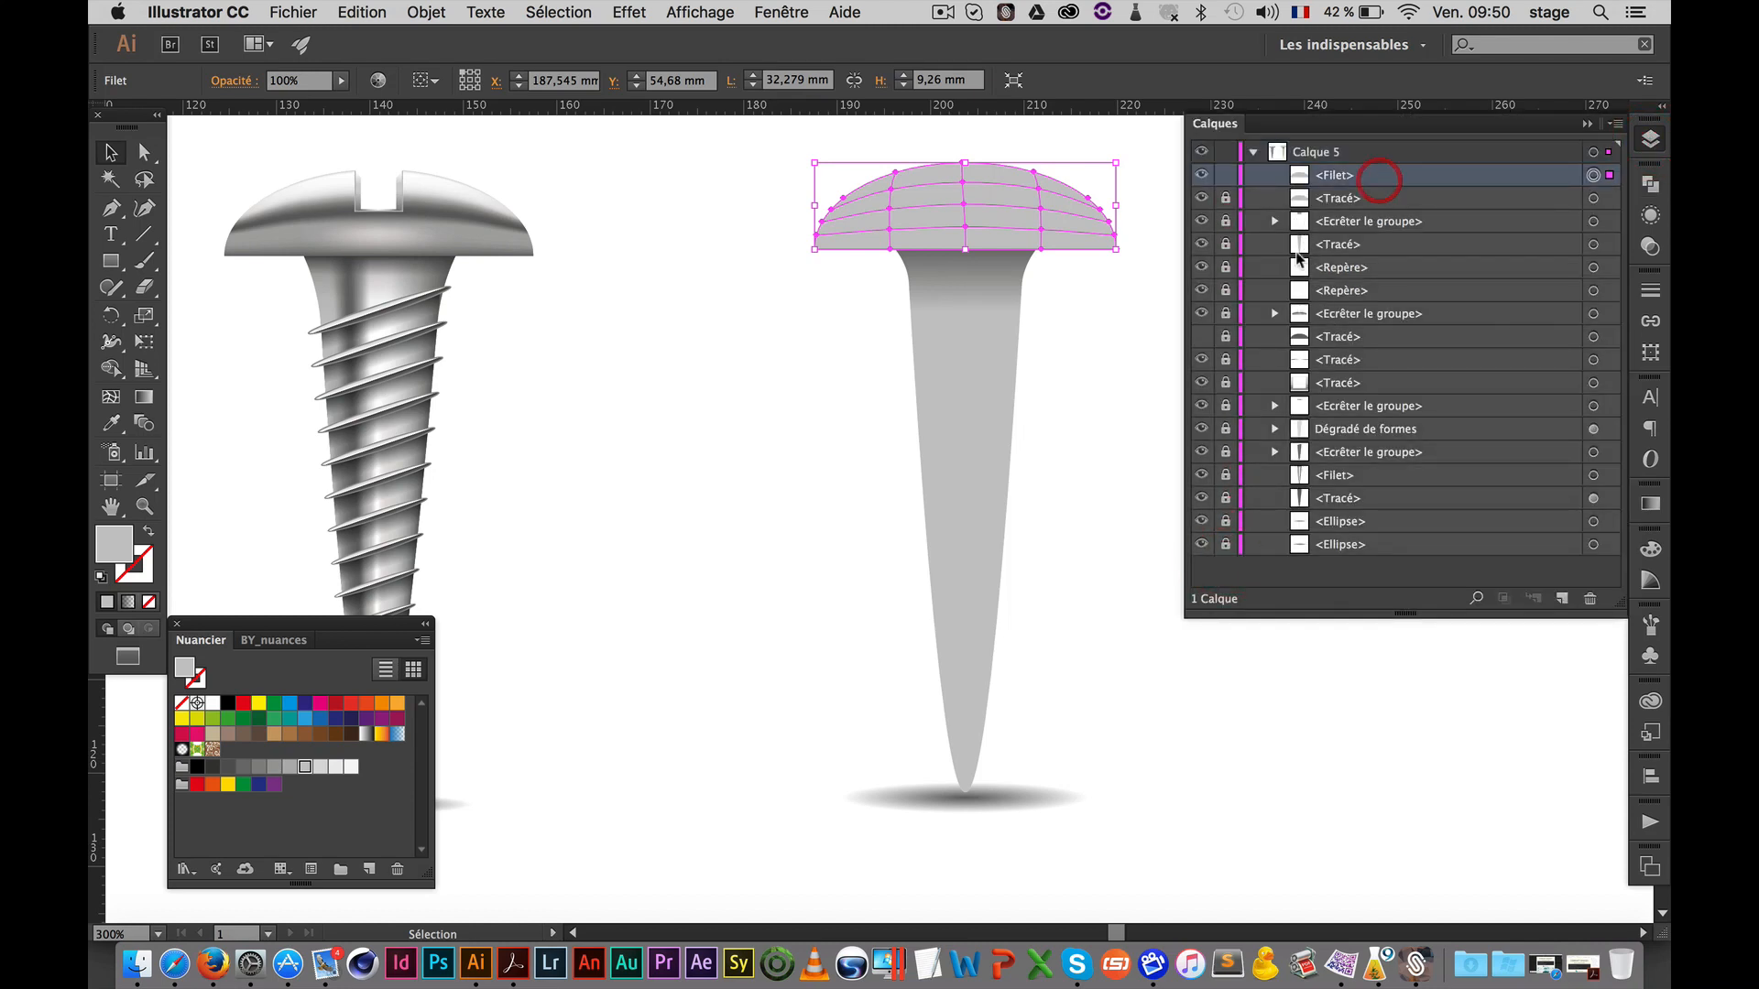
left_click(742, 307)
left_click(982, 330, "super")
left_click(959, 290, "super")
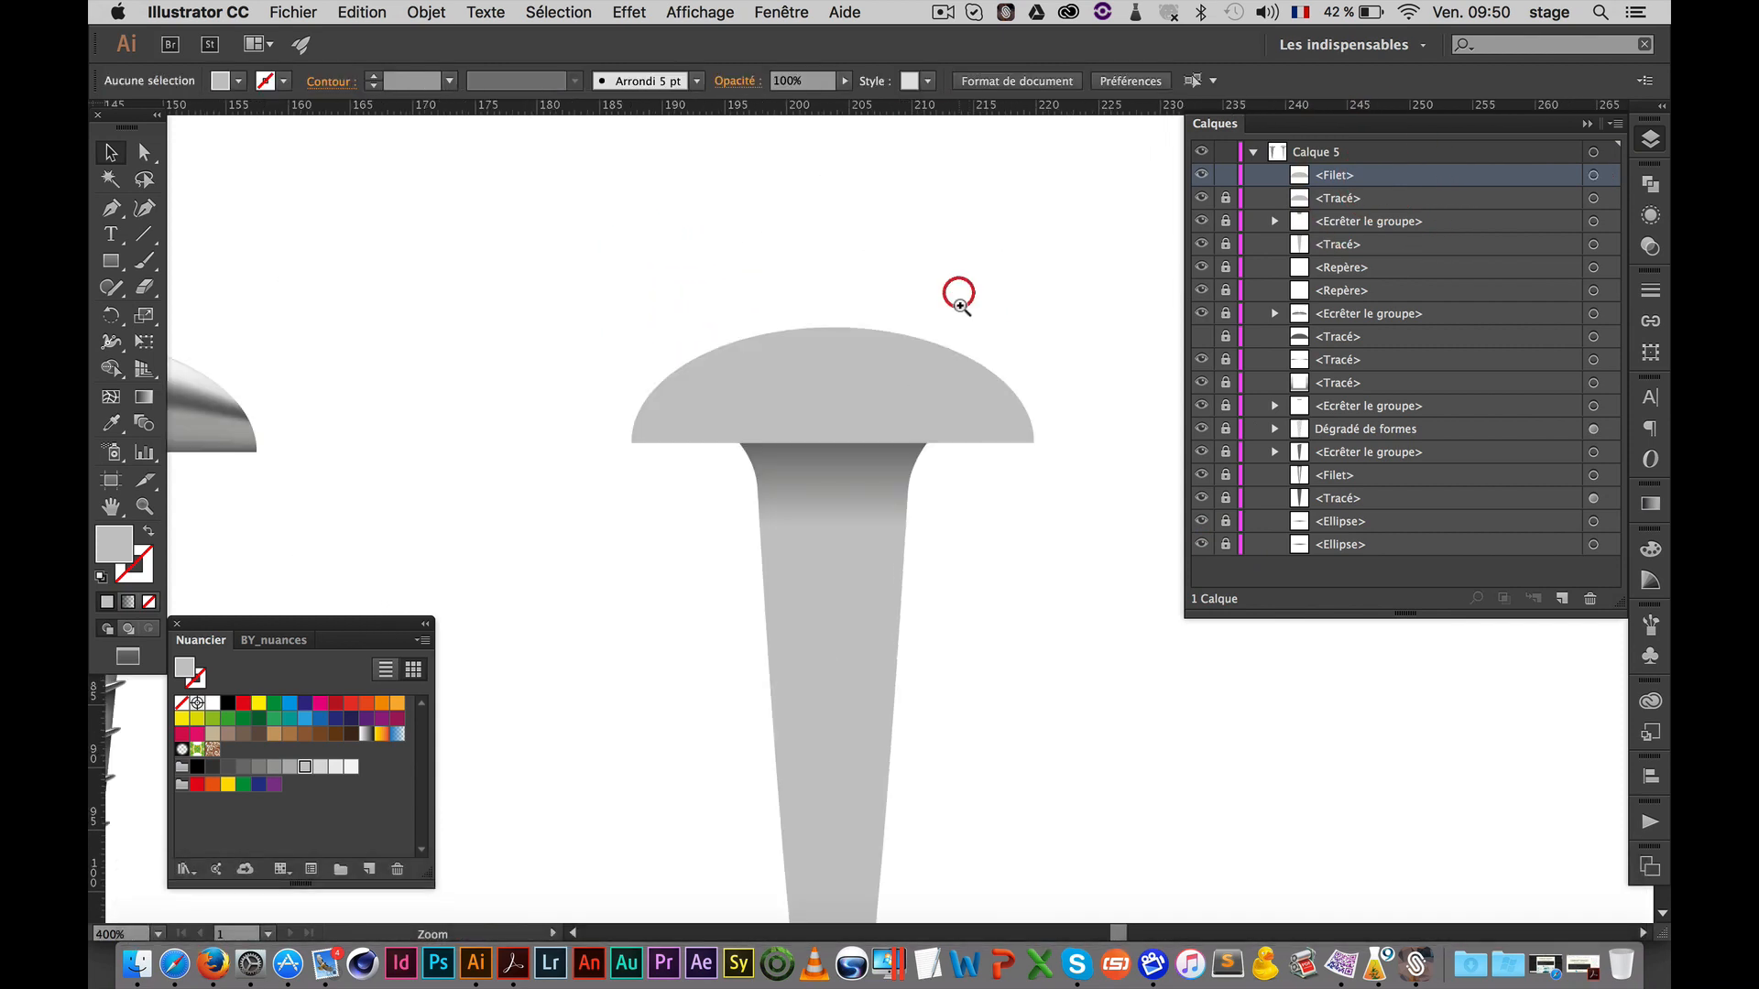
left_click(897, 416, "super")
left_click_drag(797, 483, 796, 321)
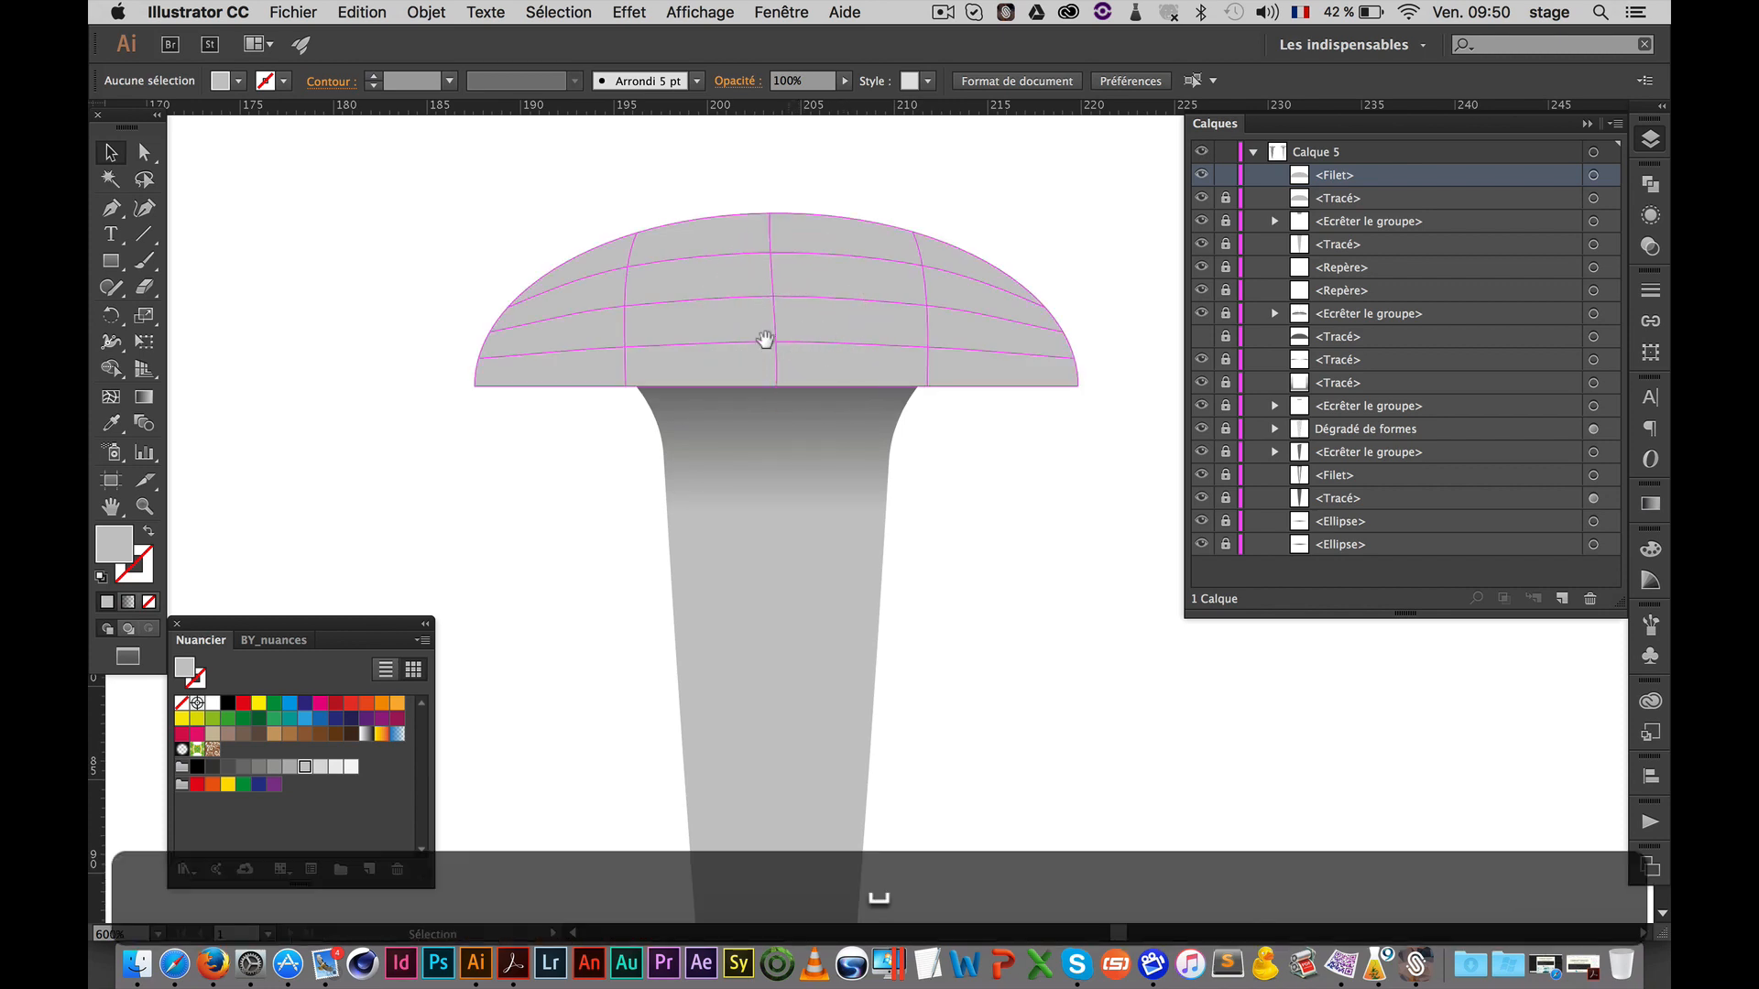
left_click(762, 341, "alt+super")
left_click(738, 346, "alt+super")
left_click_drag(701, 524, 679, 188)
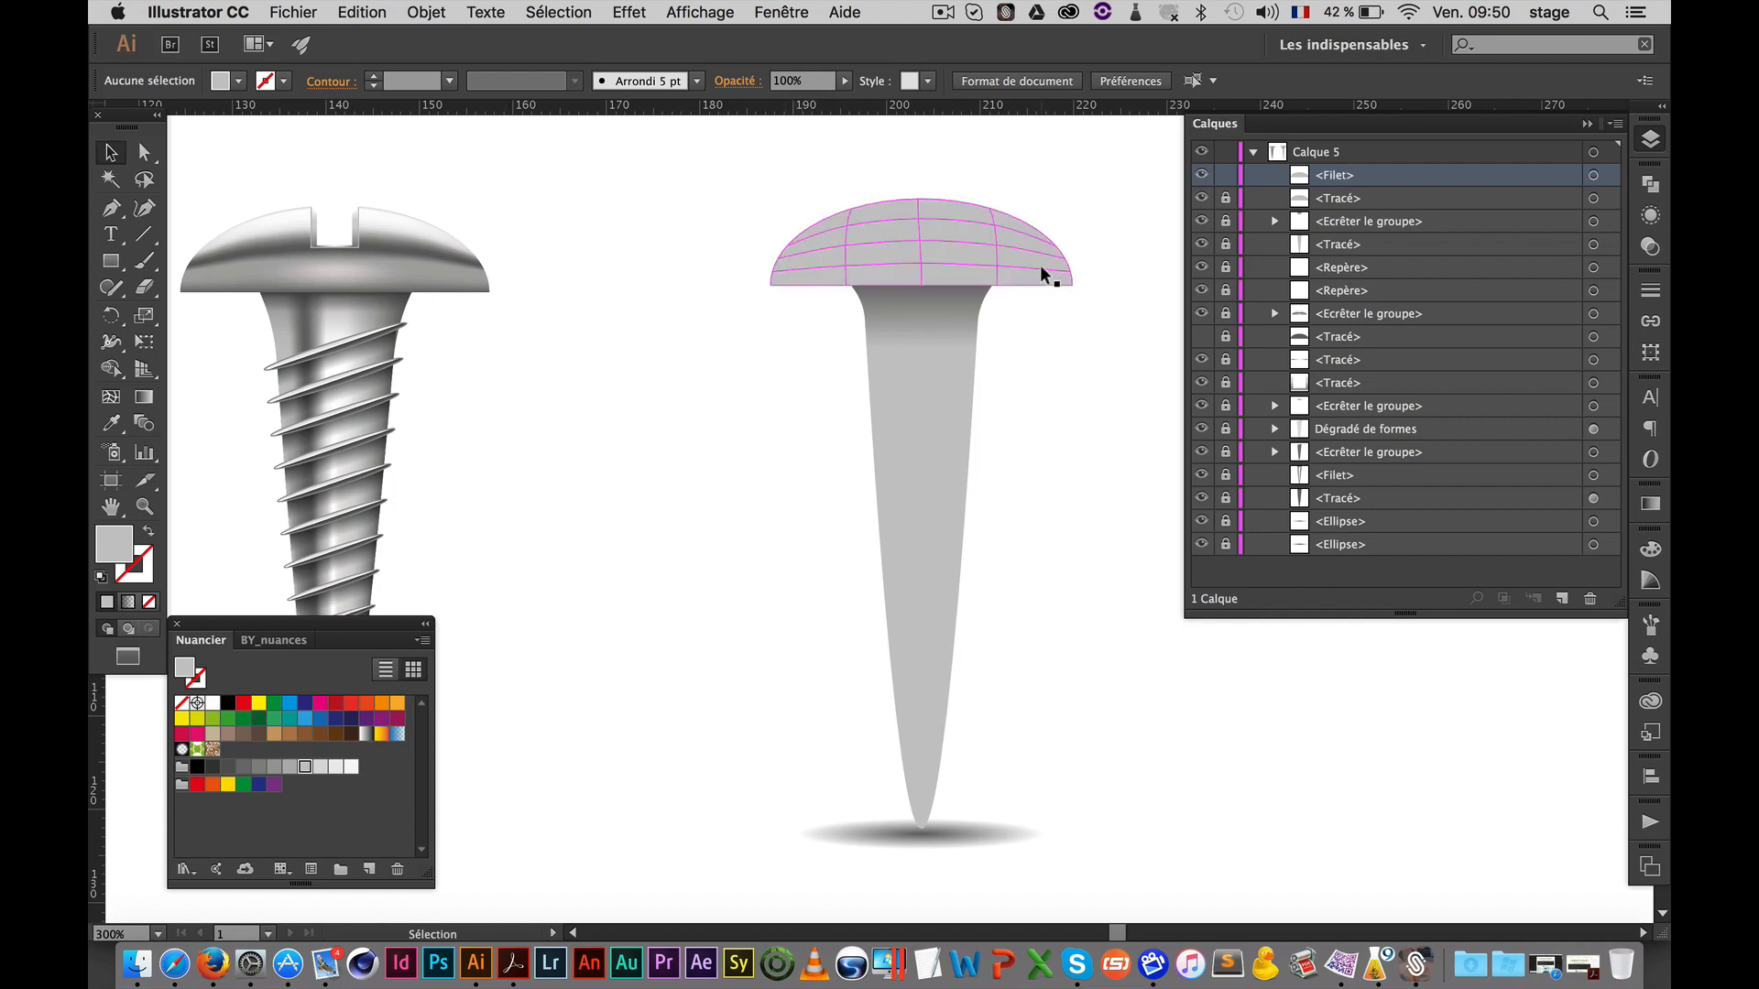
Lasso the mesh points along the head's upper edge, fill them with white, and deselect the mesh
key("q")
mouse_move(1026, 177)
left_mouse_down()
mouse_move(910, 154)
mouse_move(814, 180)
mouse_move(775, 250)
mouse_move(915, 207)
left_mouse_up()
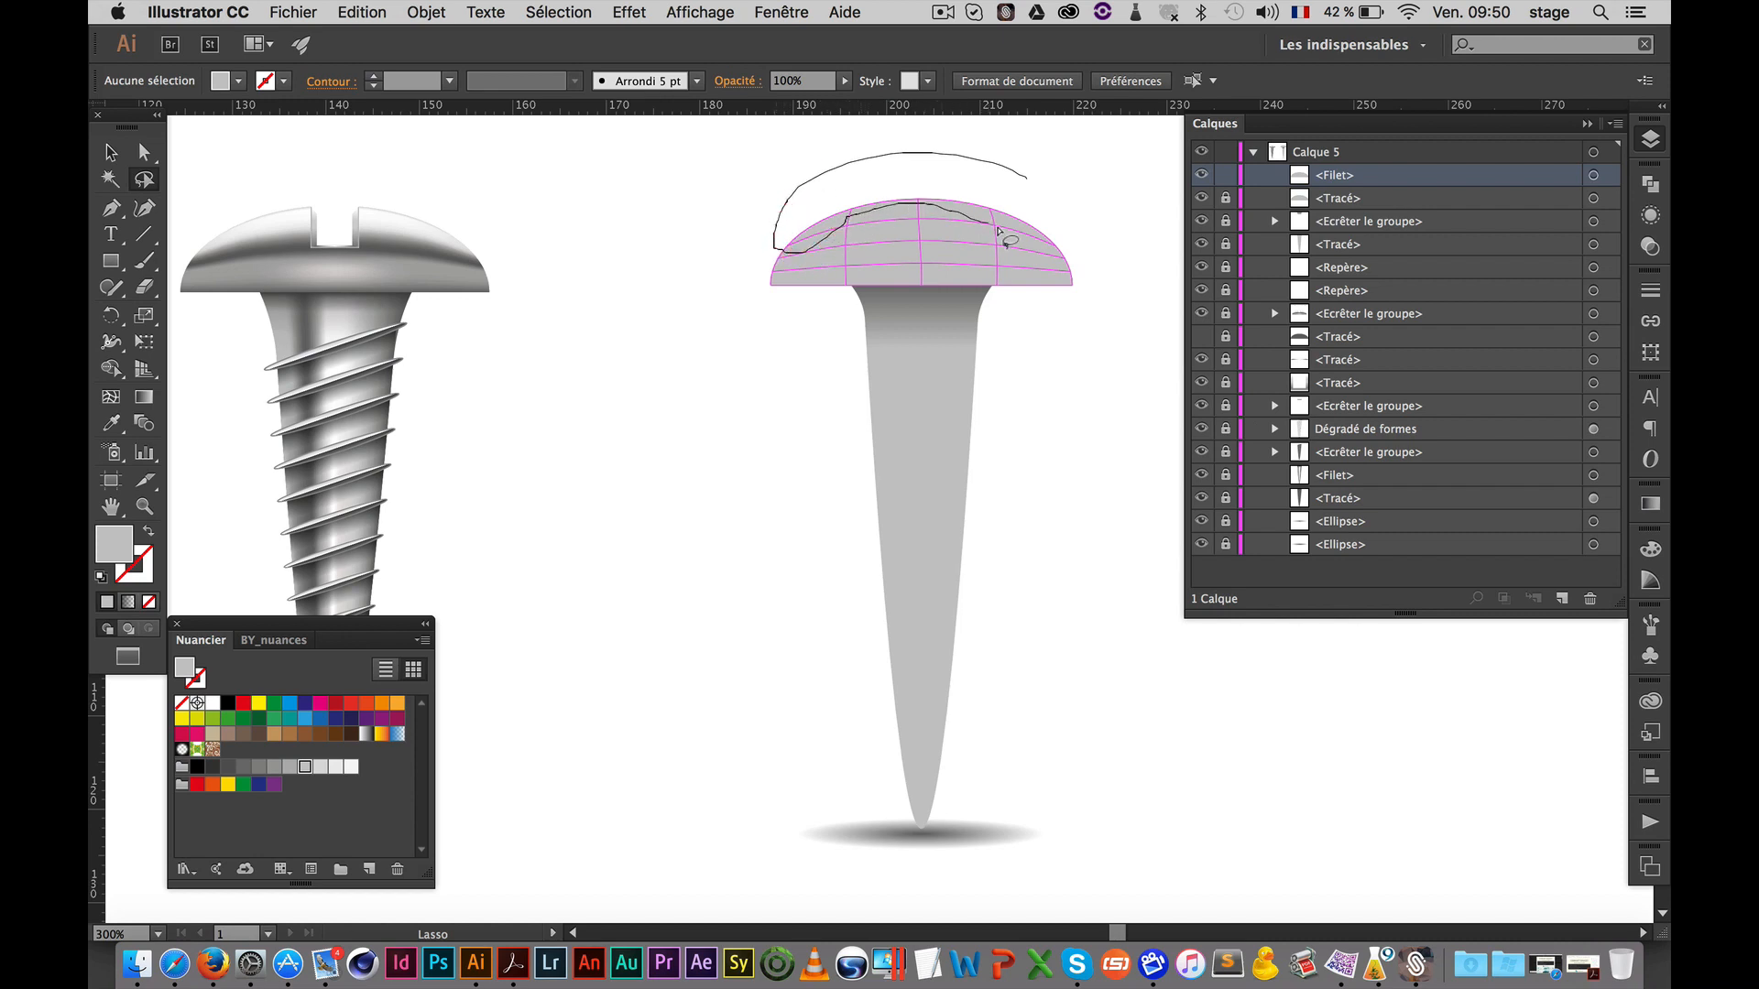
mouse_move(1044, 243)
left_mouse_down()
mouse_move(1068, 192)
mouse_move(1026, 178)
left_mouse_up()
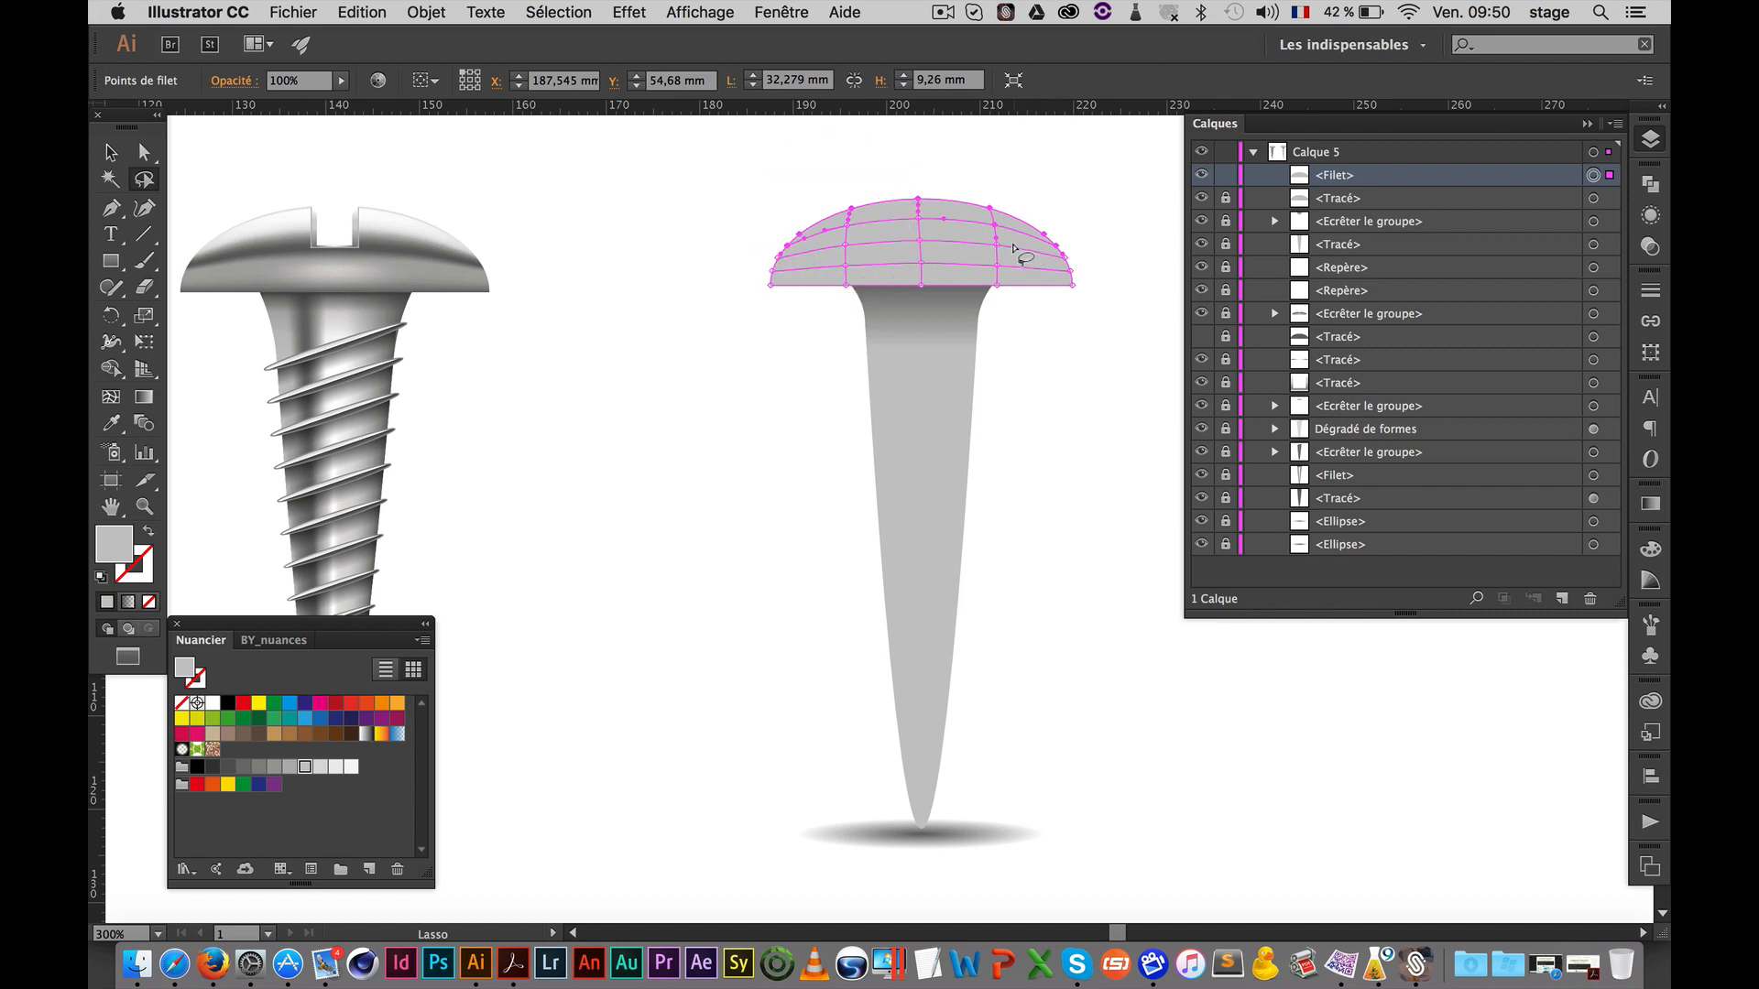
left_click(1088, 196, "super")
left_click(981, 255, "super")
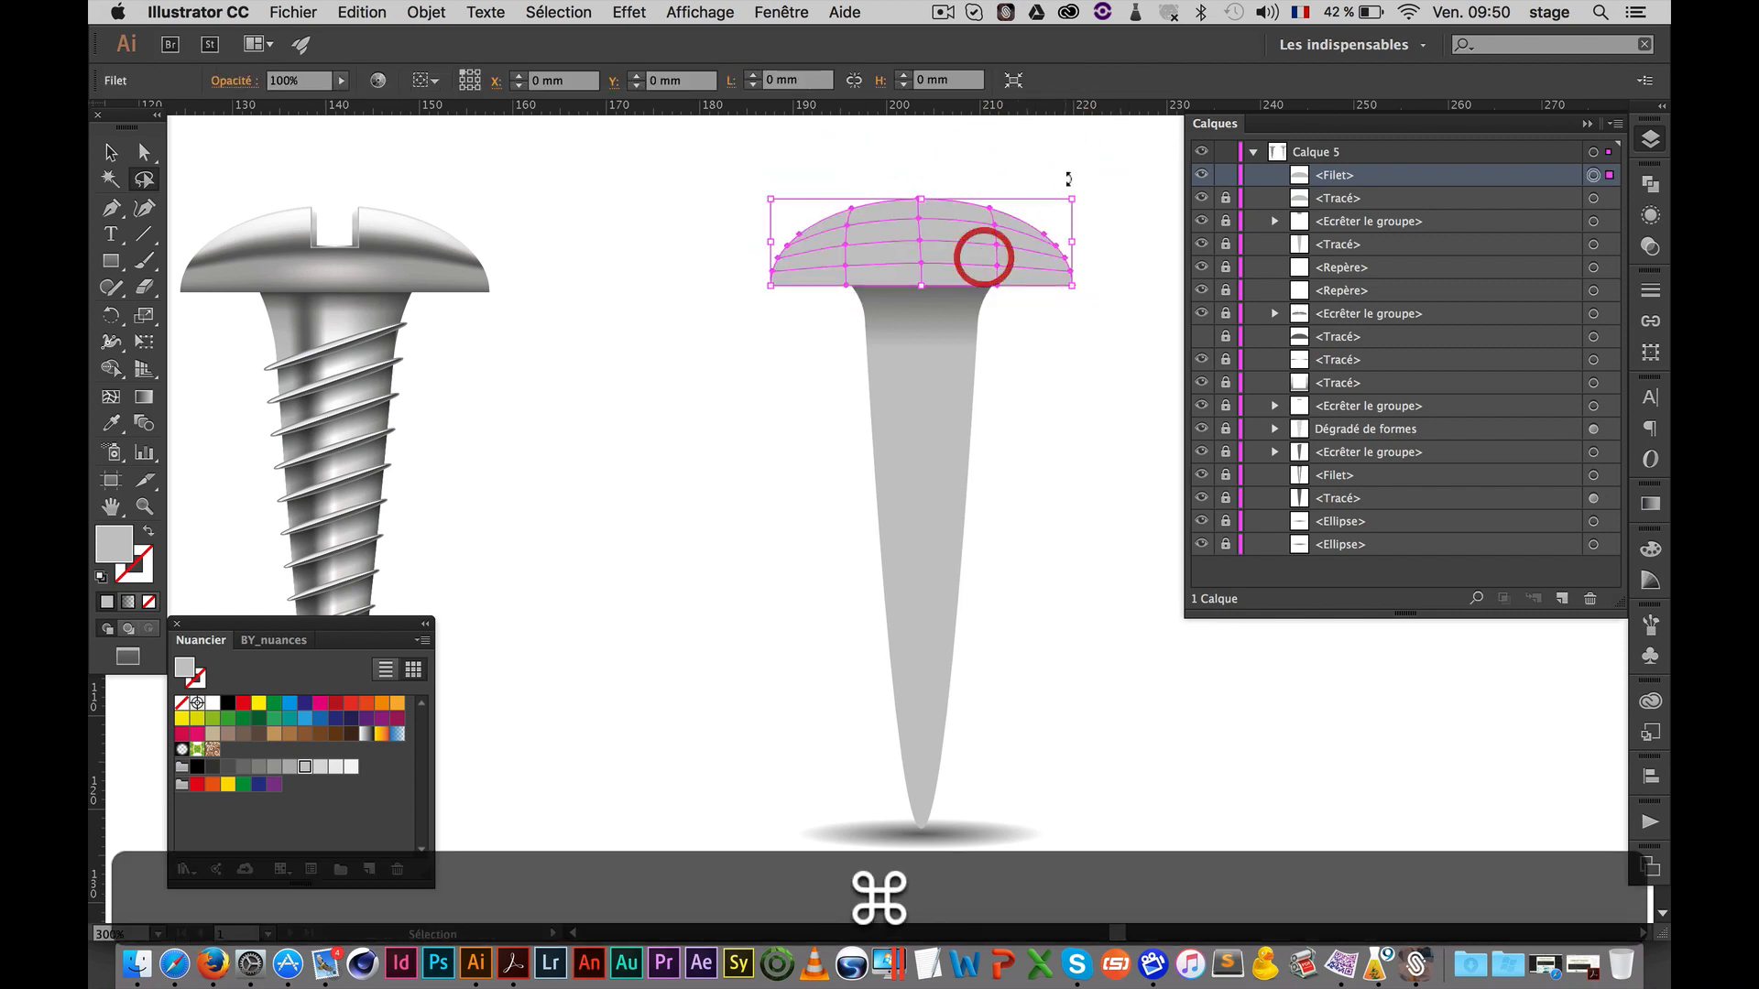
mouse_move(1026, 157)
left_mouse_down()
mouse_move(842, 153)
mouse_move(794, 183)
mouse_move(767, 240)
mouse_move(804, 246)
mouse_move(842, 216)
mouse_move(978, 220)
left_mouse_up()
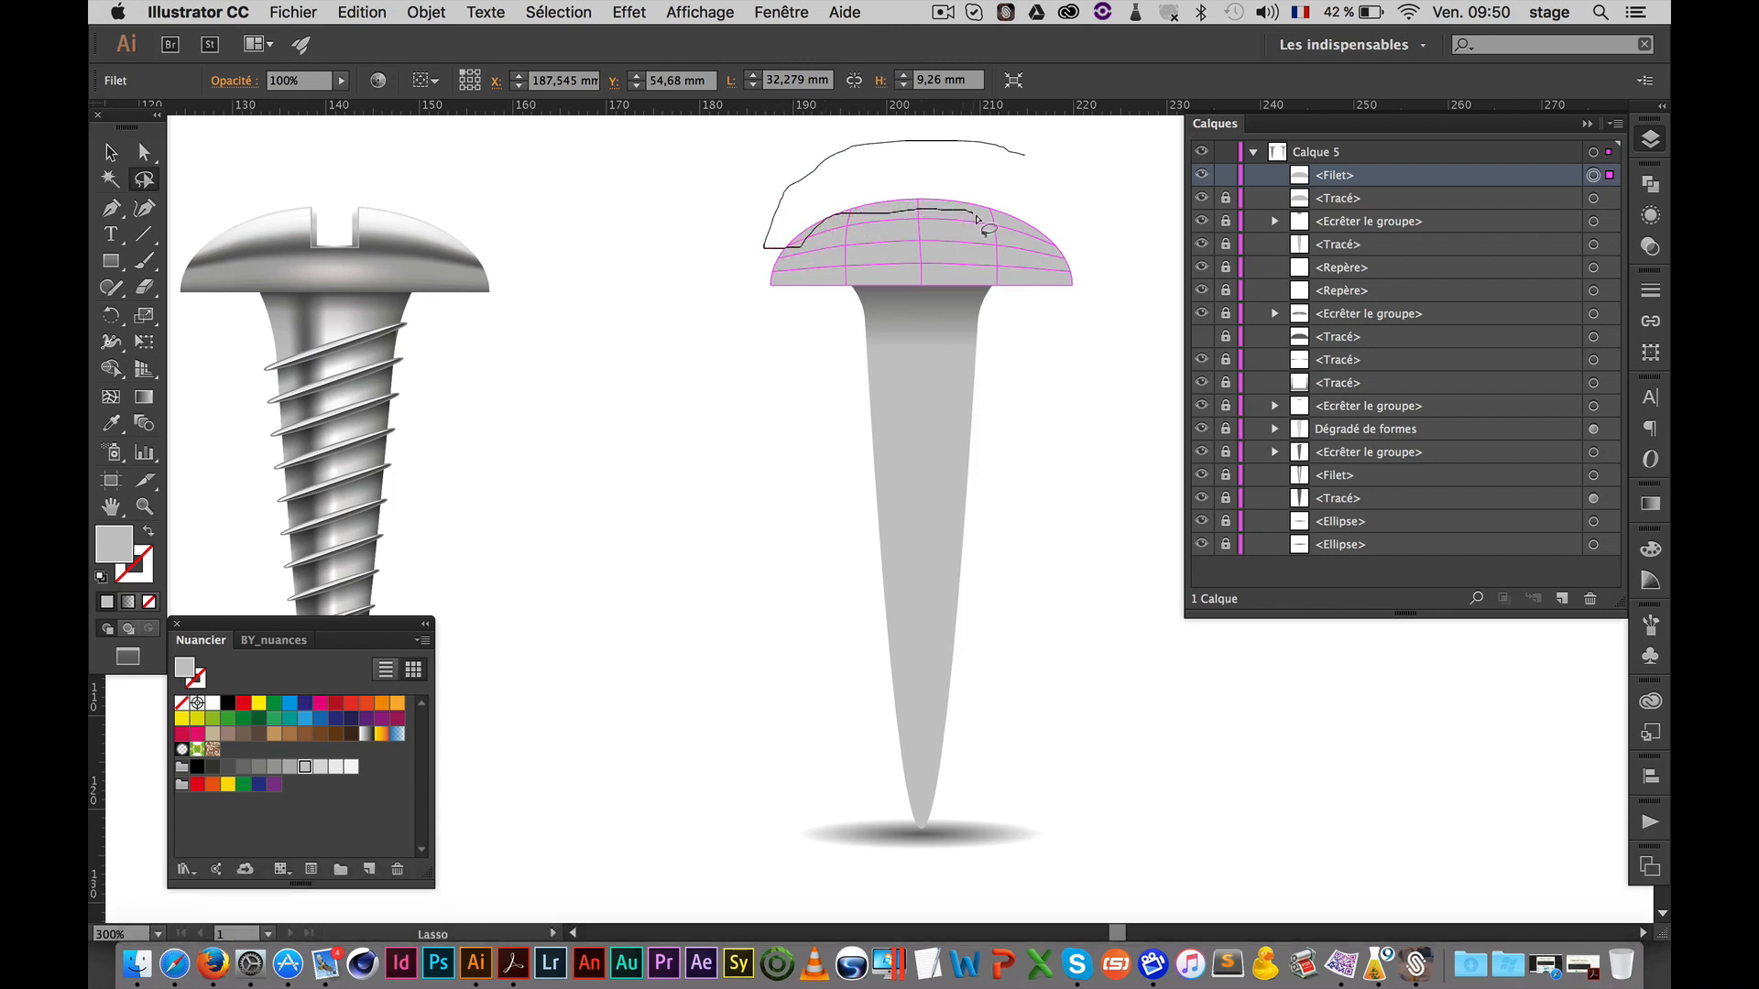
left_click_drag(1065, 255, 1031, 158)
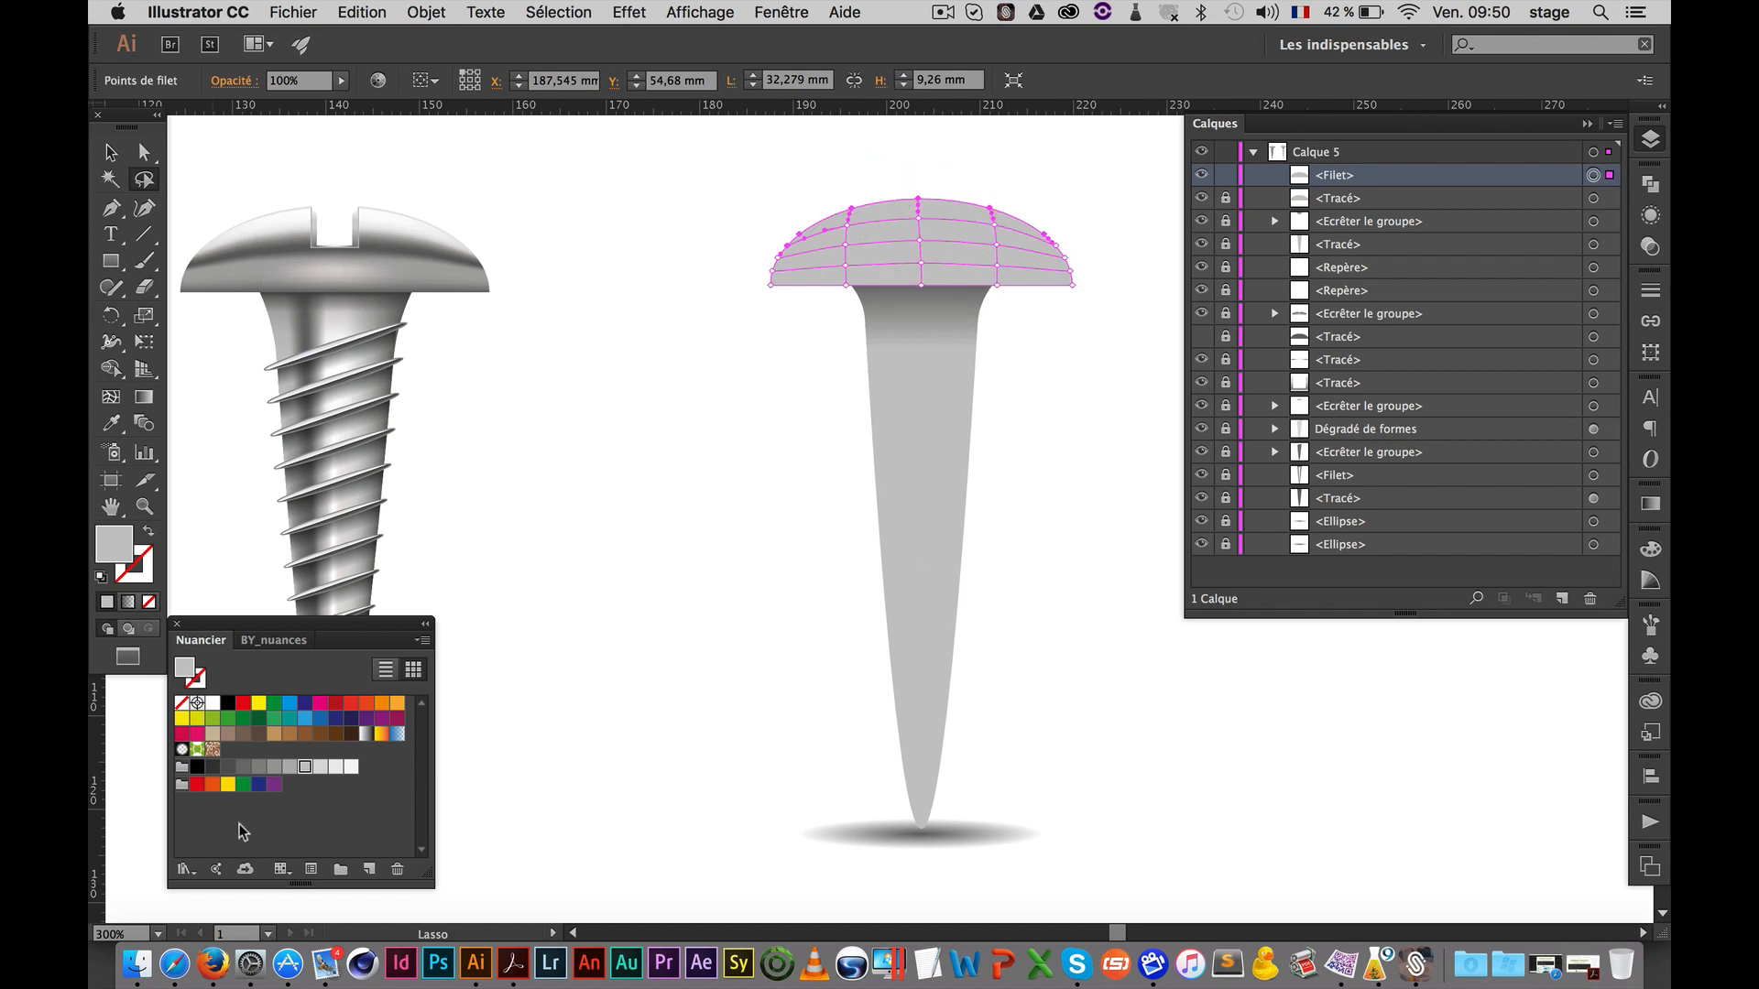
left_click(214, 704)
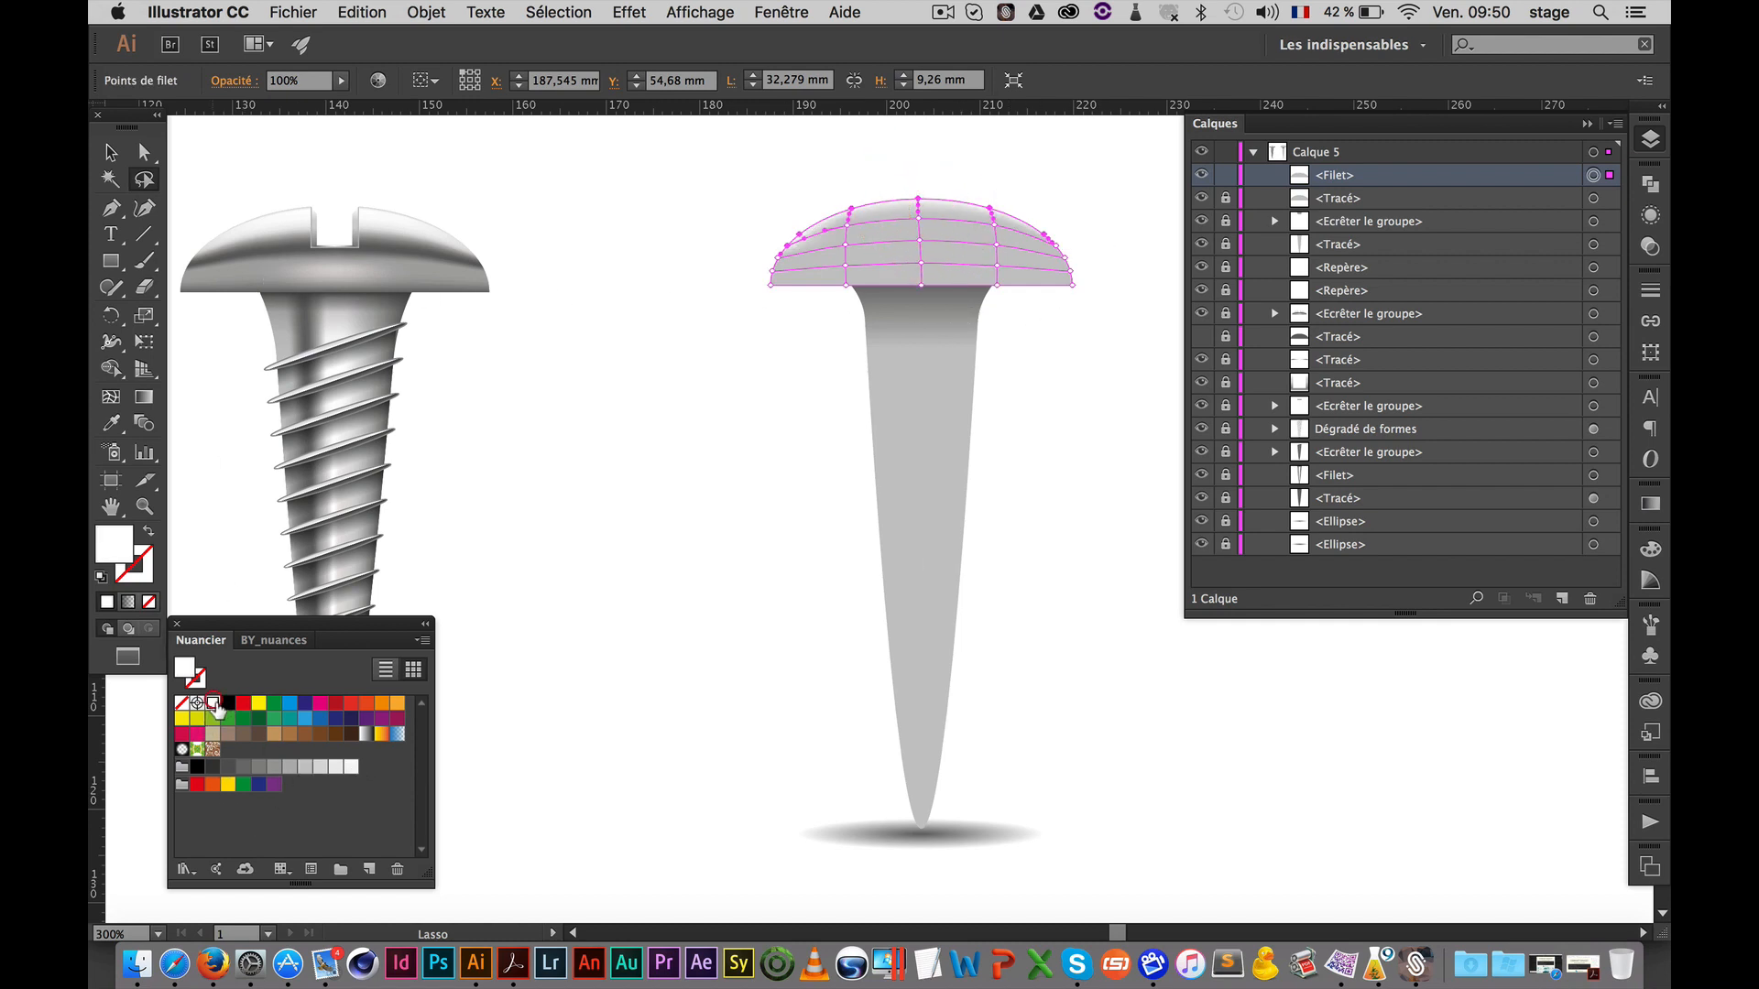
left_click(567, 486, "super")
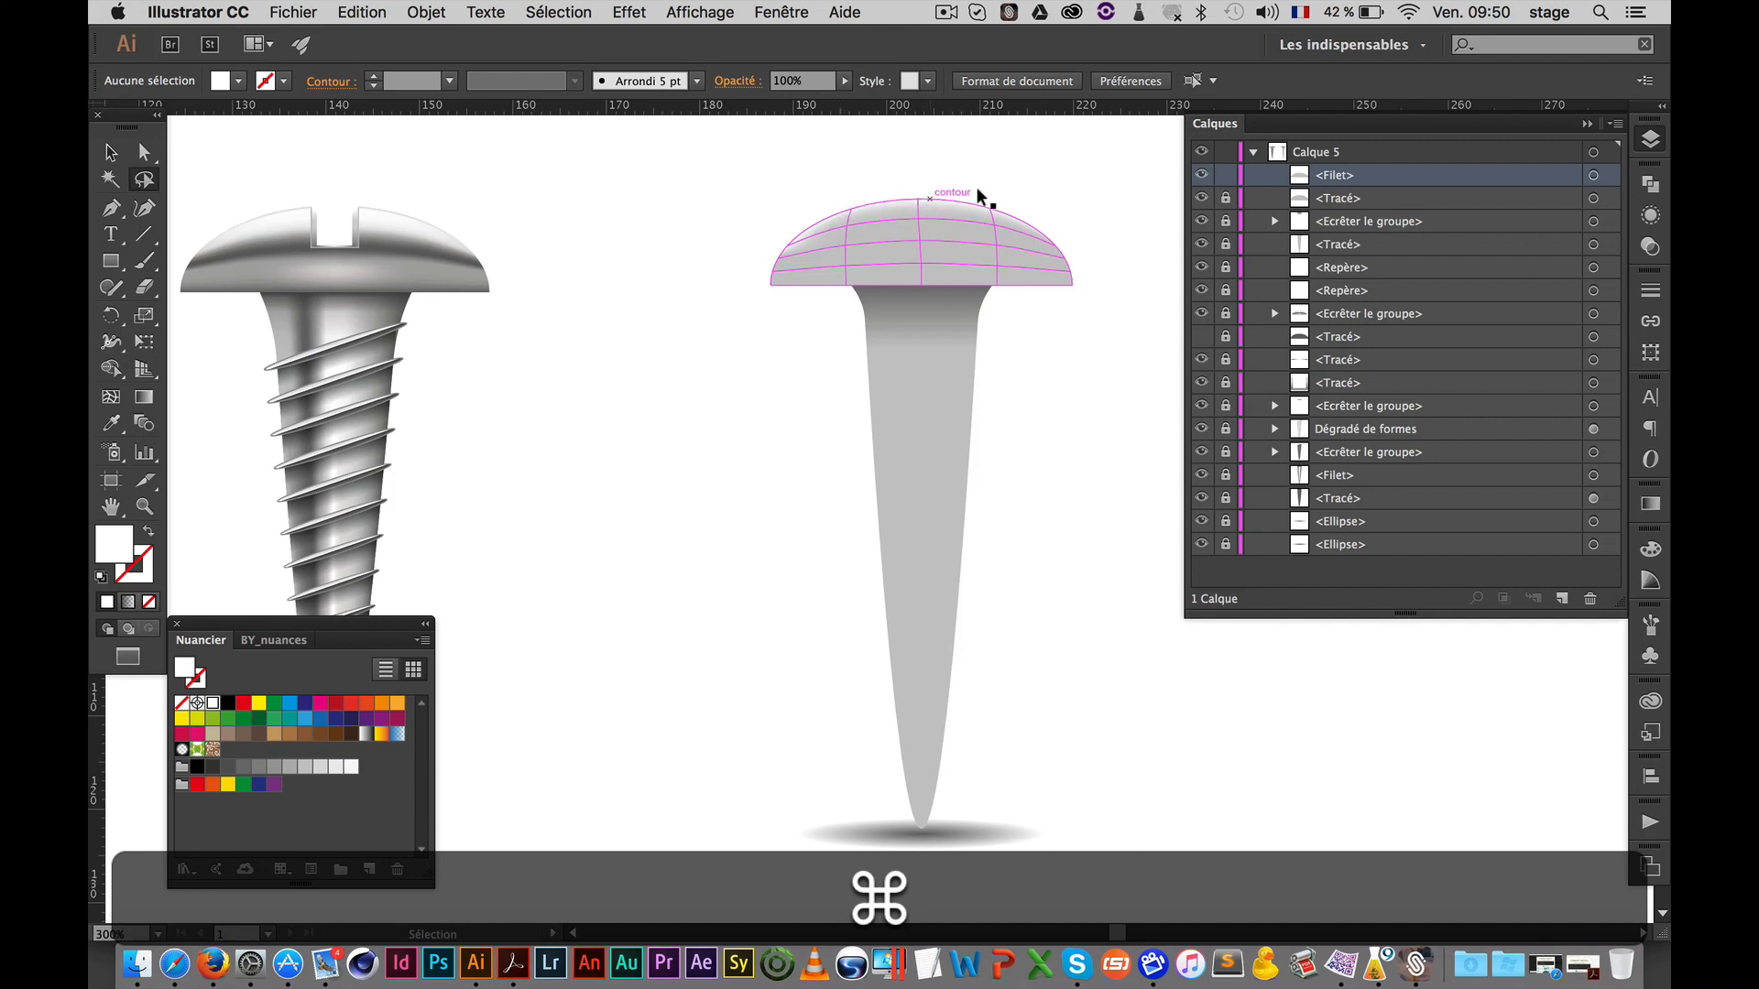
Lasso the head's two uppermost rows of mesh points and fill them with white to deepen the highlight
key("q")
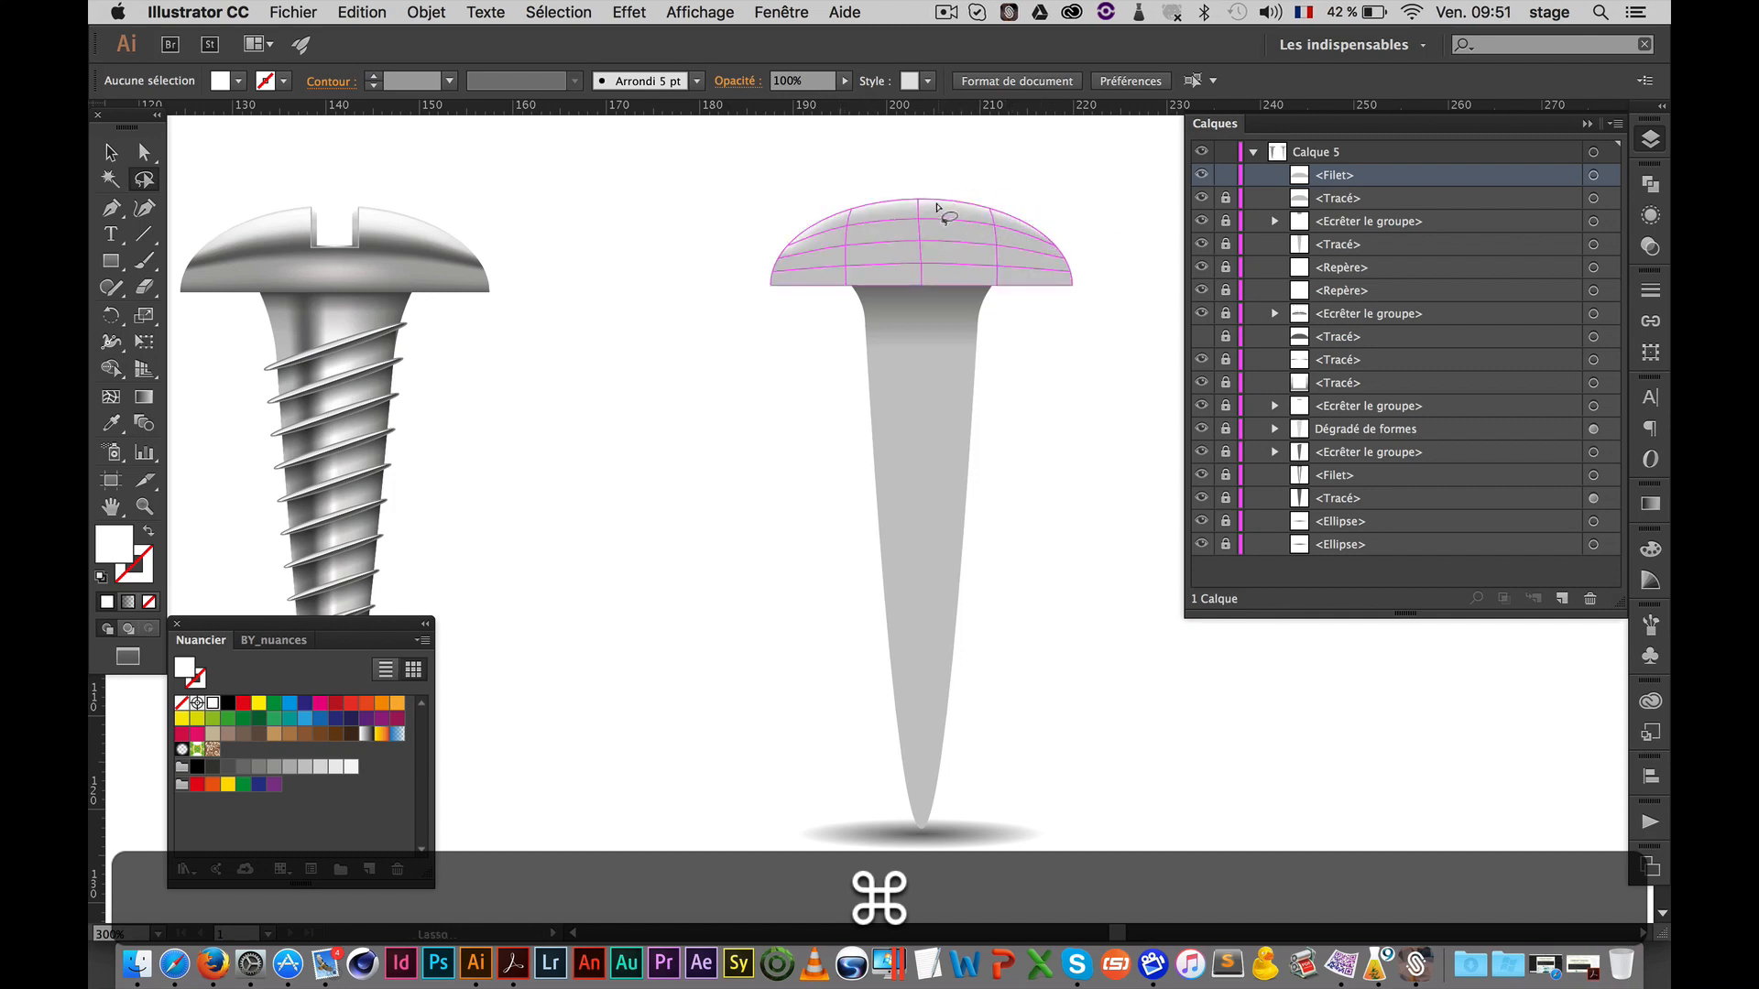
key("super")
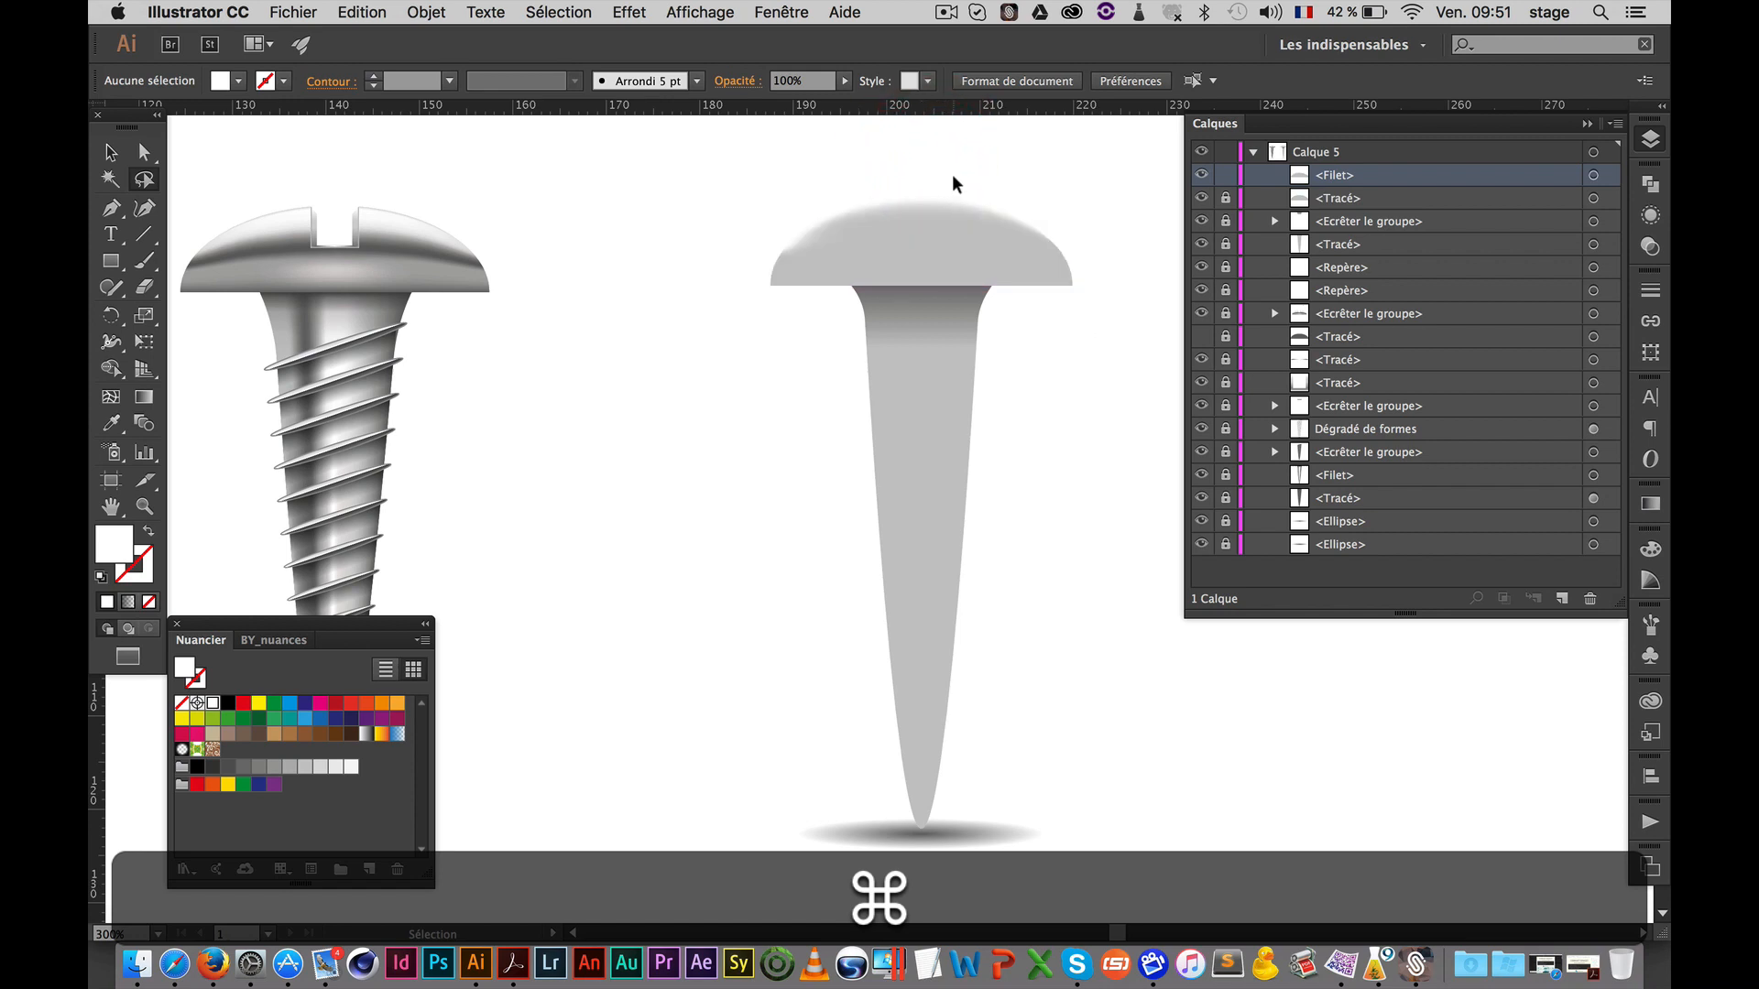
left_click(932, 225, "super")
mouse_move(939, 166)
left_mouse_down()
mouse_move(1091, 236)
mouse_move(1067, 256)
mouse_move(907, 232)
mouse_move(780, 253)
mouse_move(772, 211)
mouse_move(945, 165)
mouse_move(990, 185)
left_mouse_up()
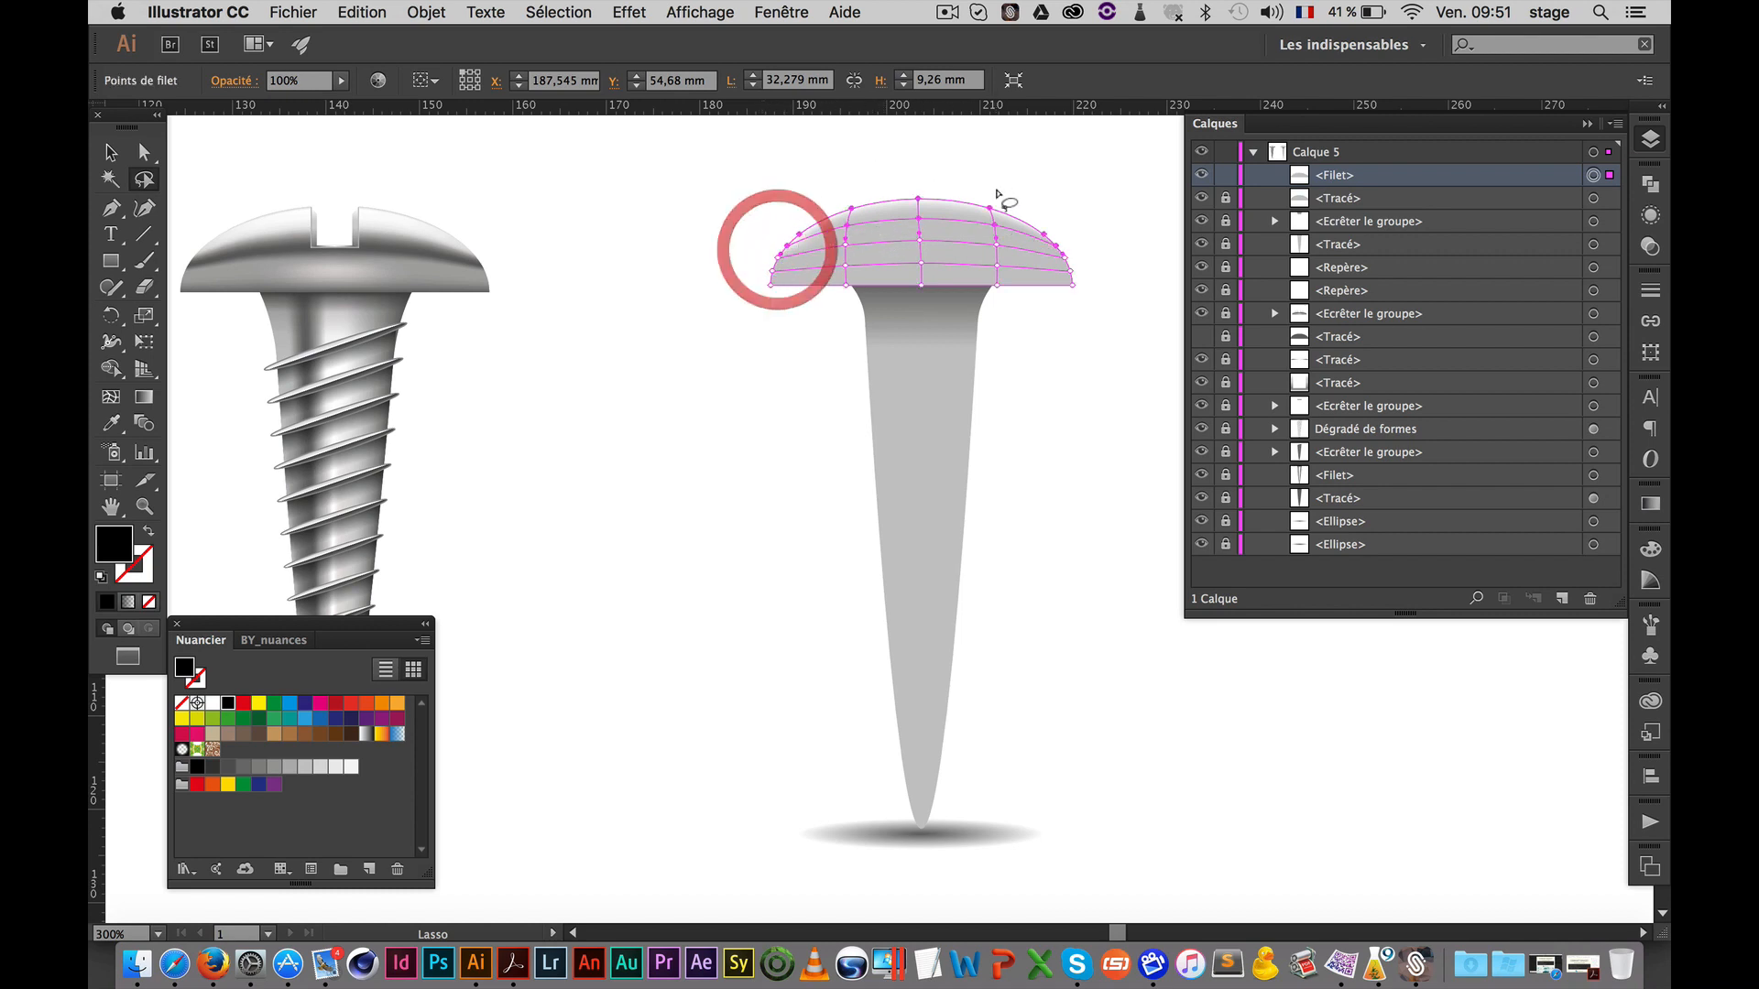
left_click(211, 704)
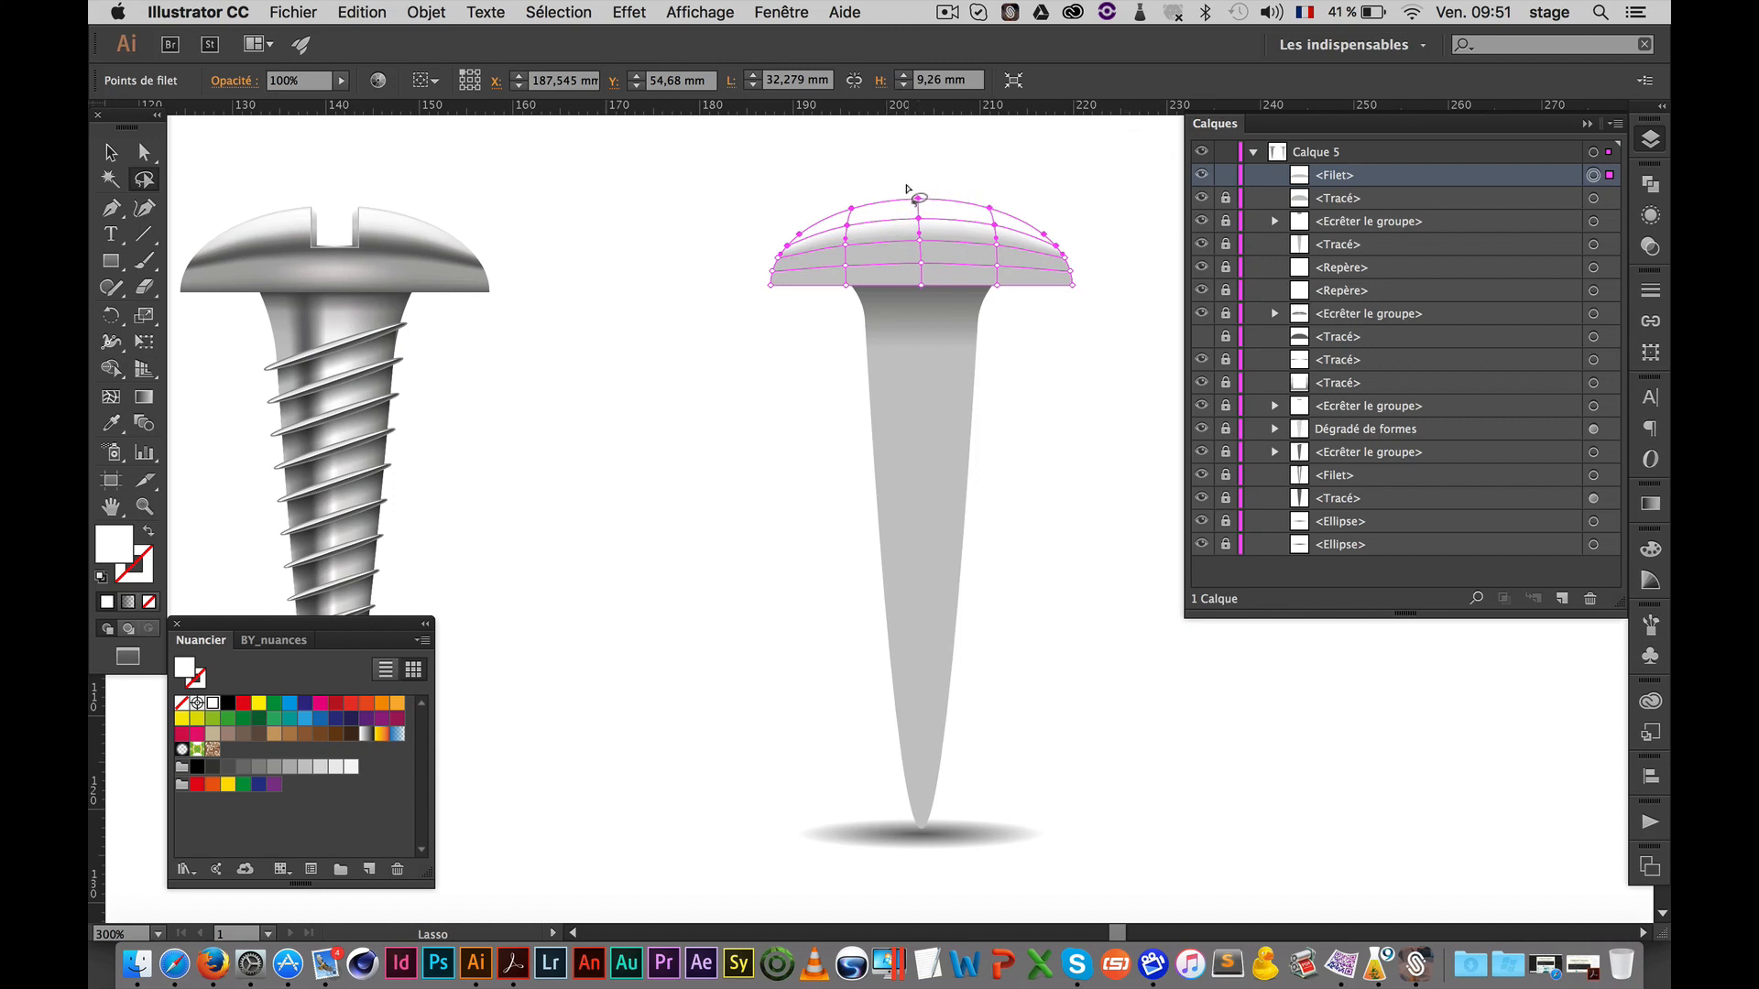
left_click(1027, 200, "super")
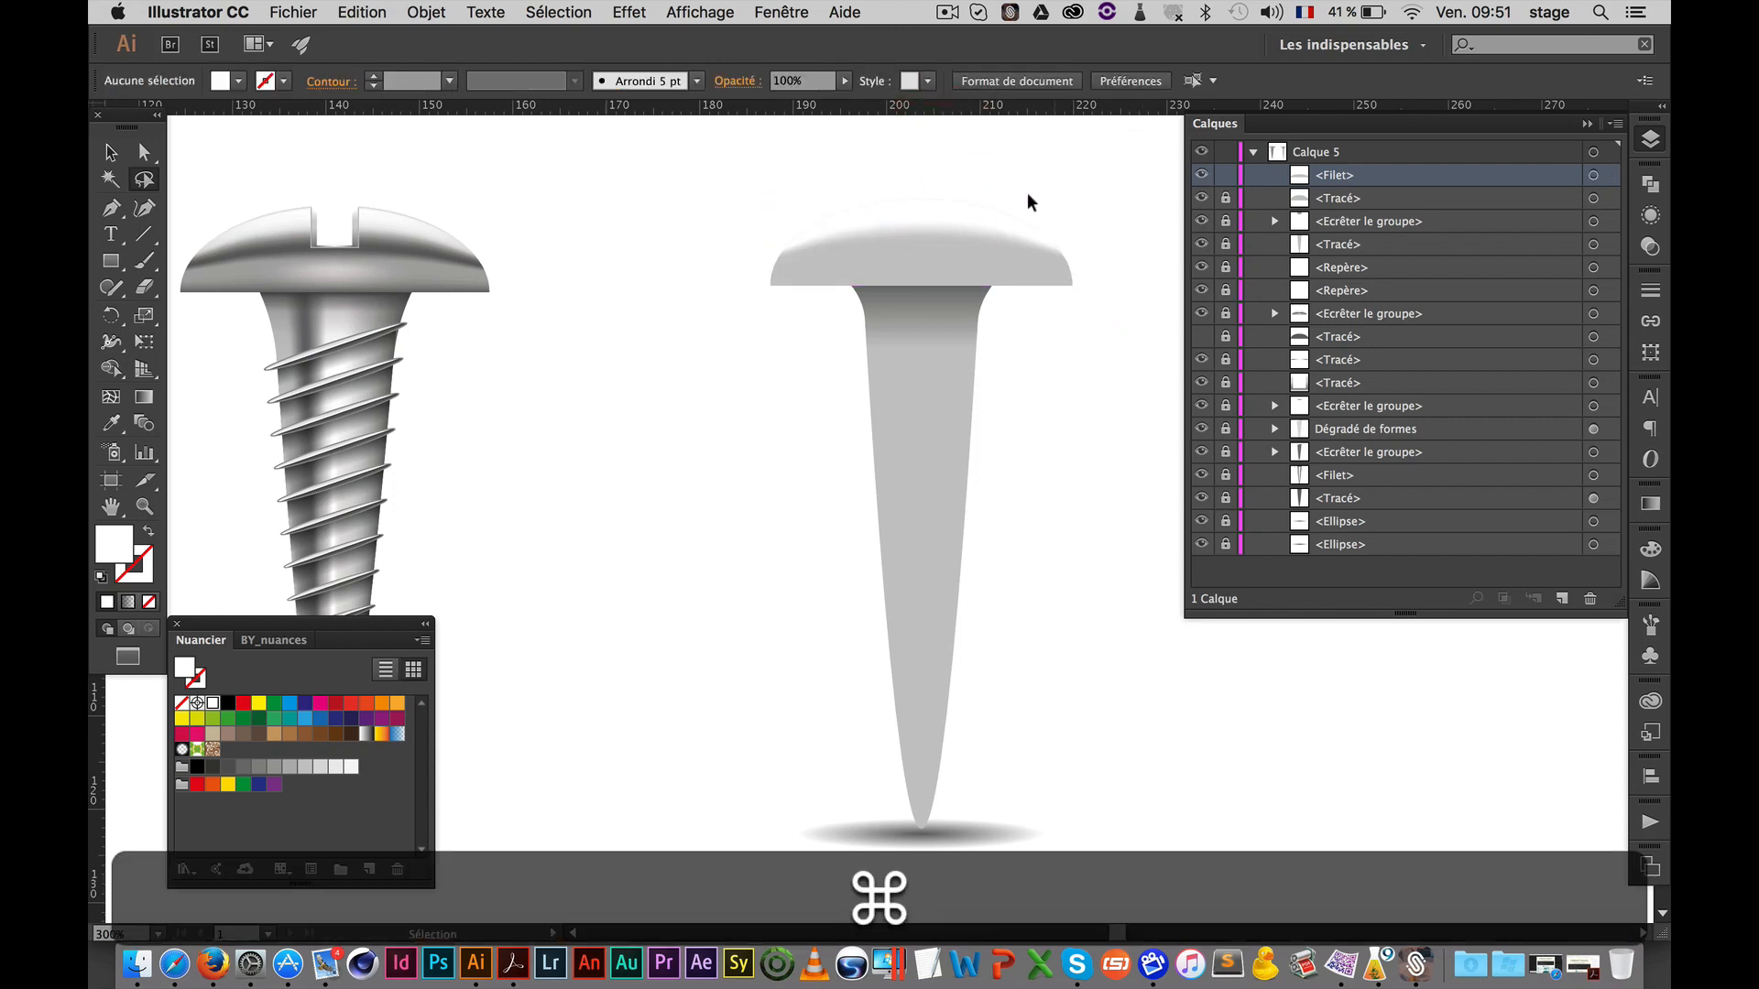
Lasso only the outermost mesh points along the head's top edge and fill them with the light grey swatch
left_click(1225, 336)
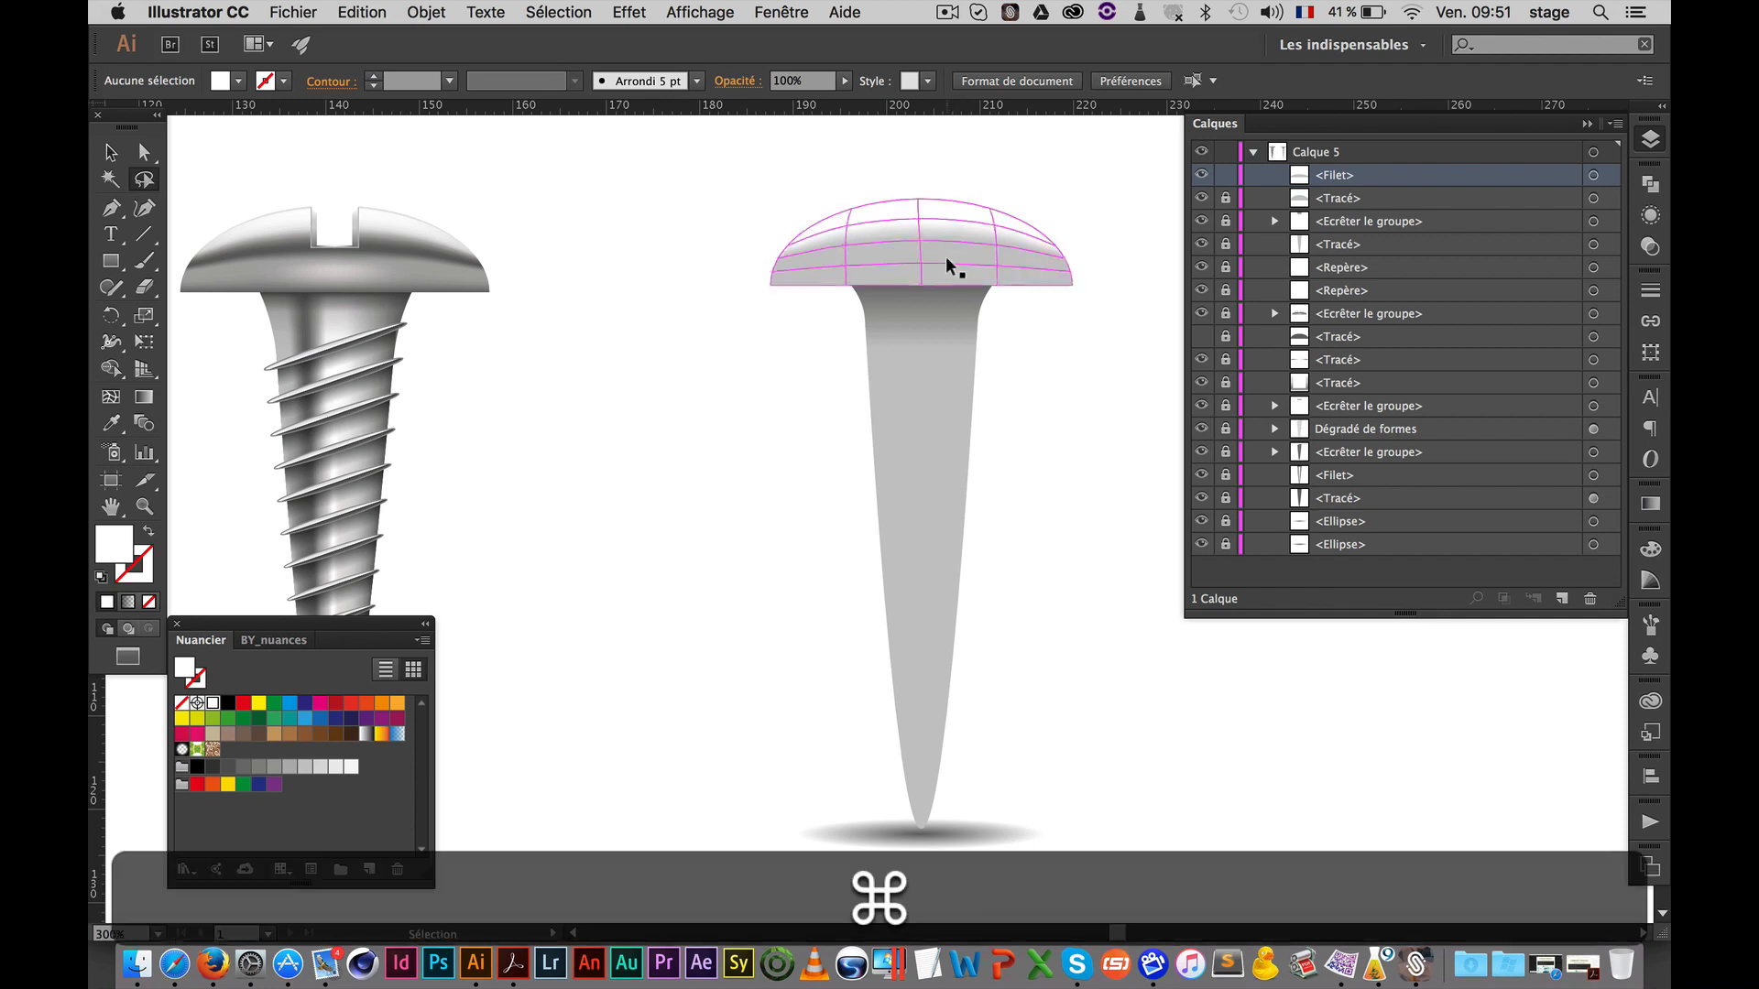
left_click(960, 237, "super")
left_click(954, 243, "super")
left_click(861, 470, "super")
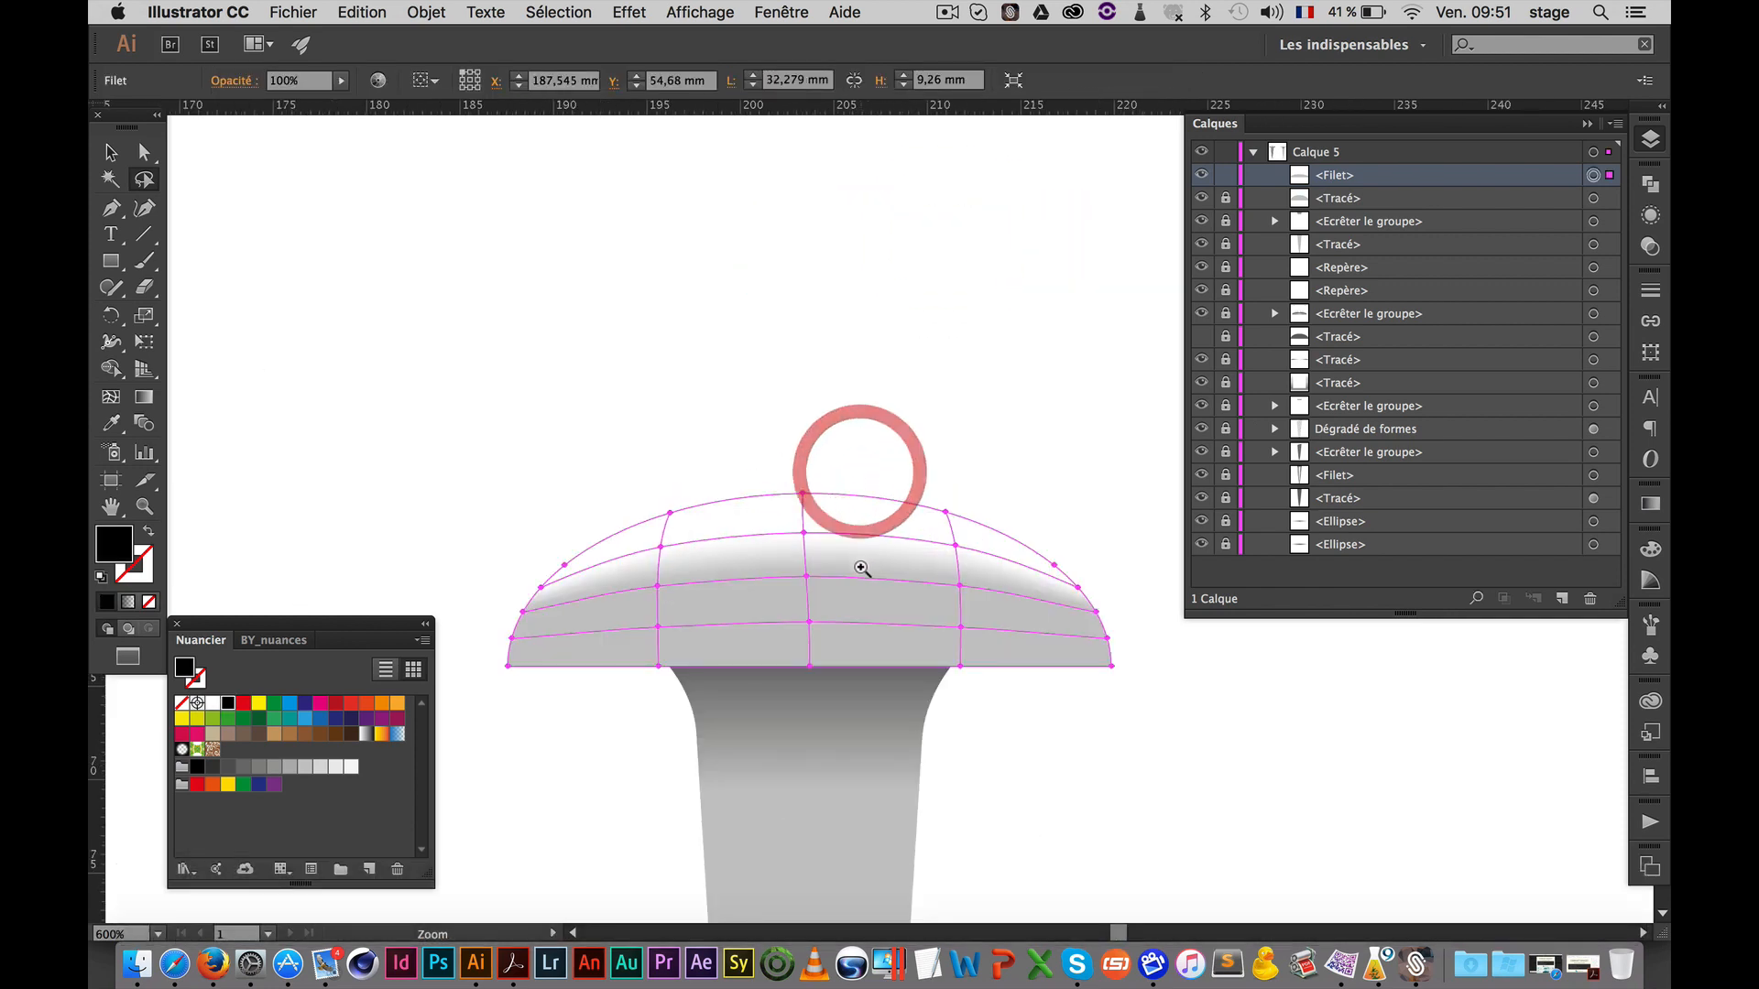
left_click(862, 569, "super")
left_click(861, 591, "super")
left_click_drag(840, 415, 806, 365)
left_click(859, 344, "alt+super")
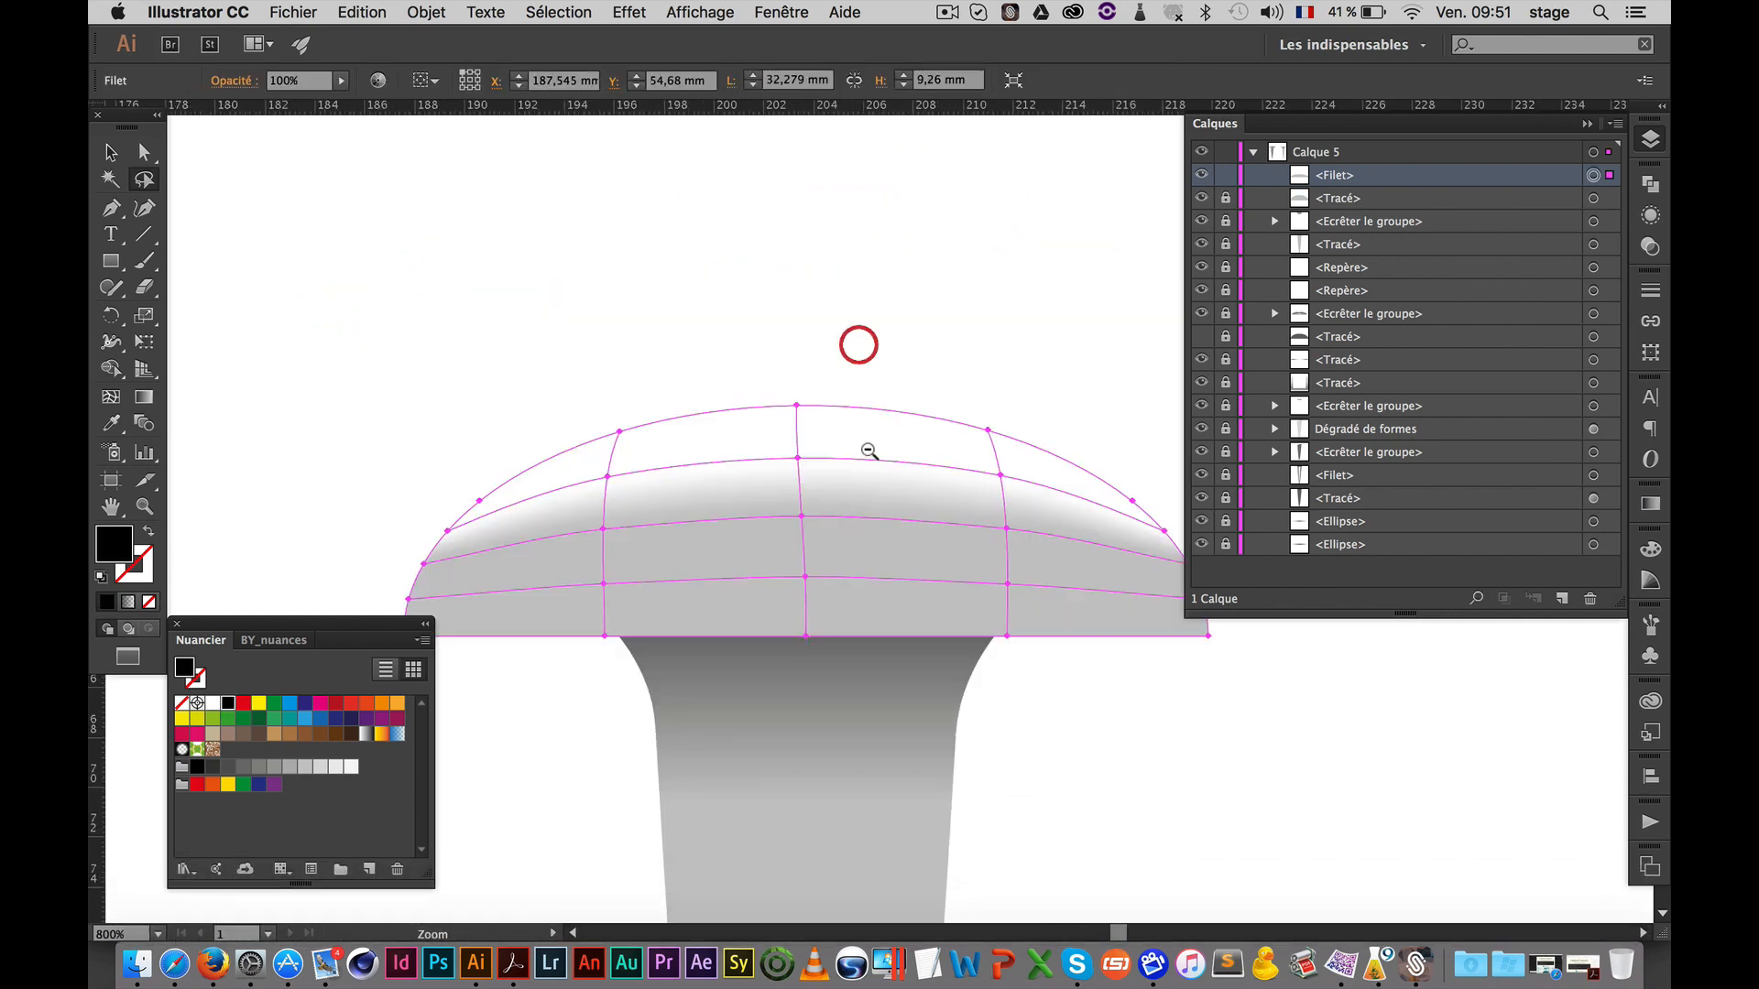
left_click_drag(838, 424, 754, 247)
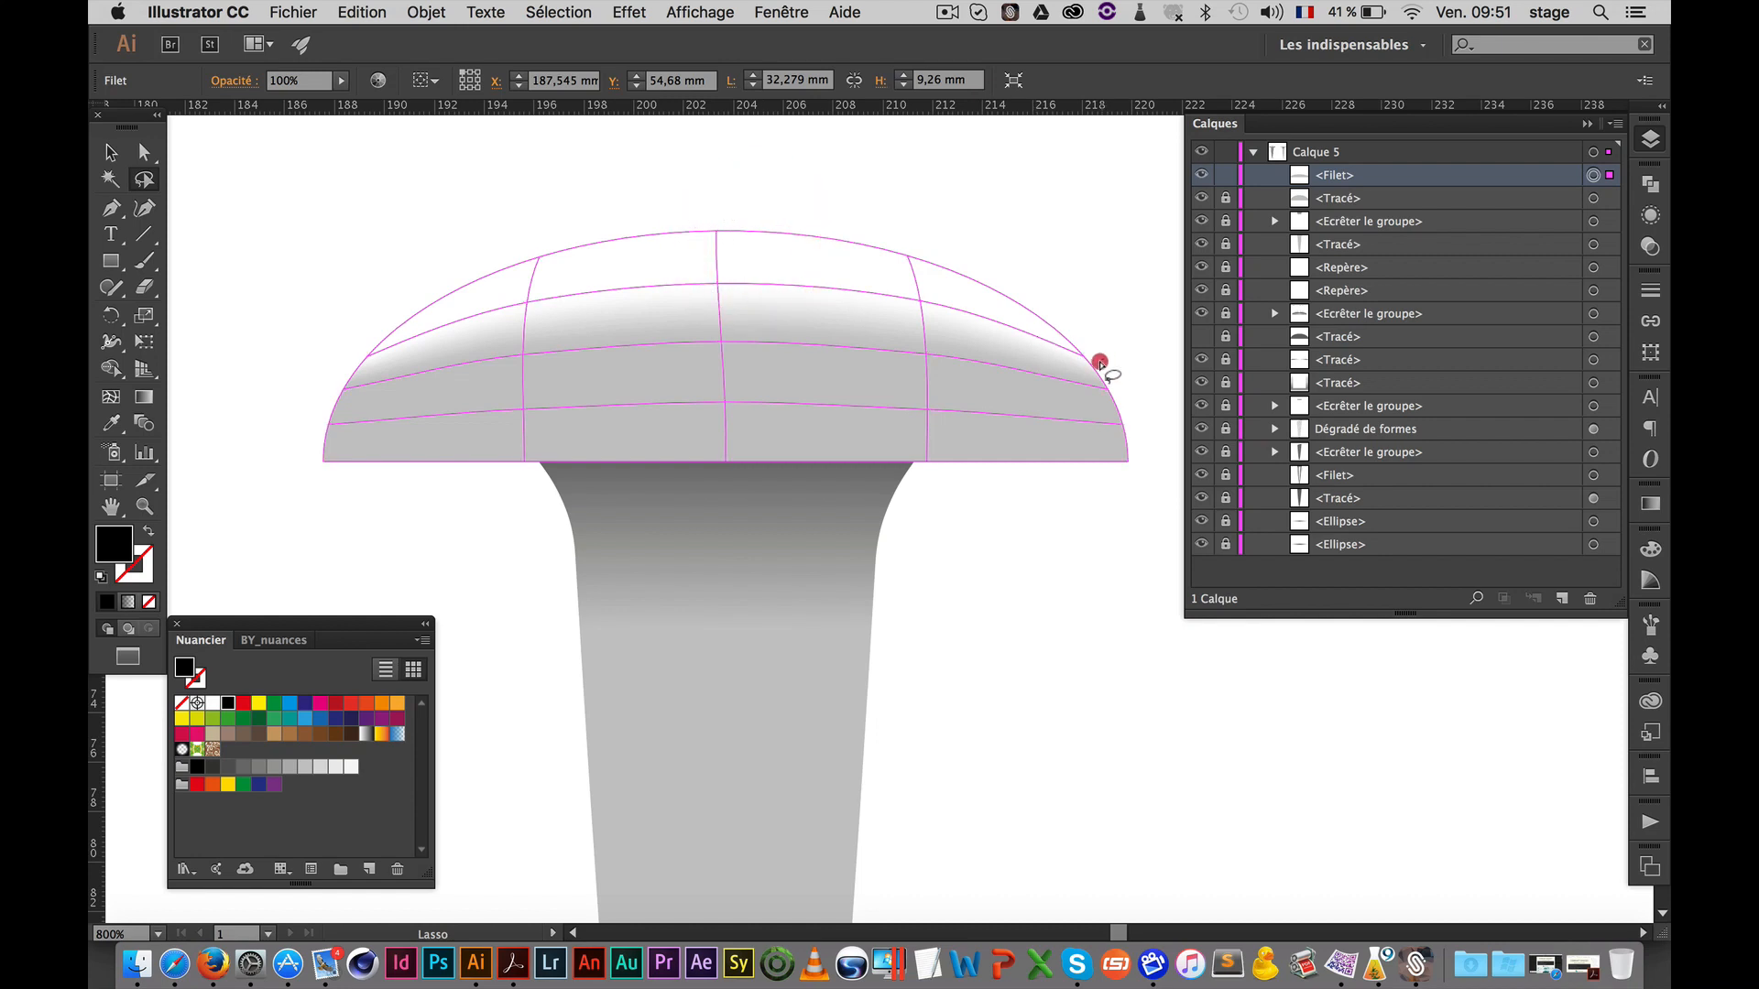
mouse_move(1086, 364)
left_mouse_down()
mouse_move(872, 270)
mouse_move(596, 267)
mouse_move(504, 287)
left_mouse_up()
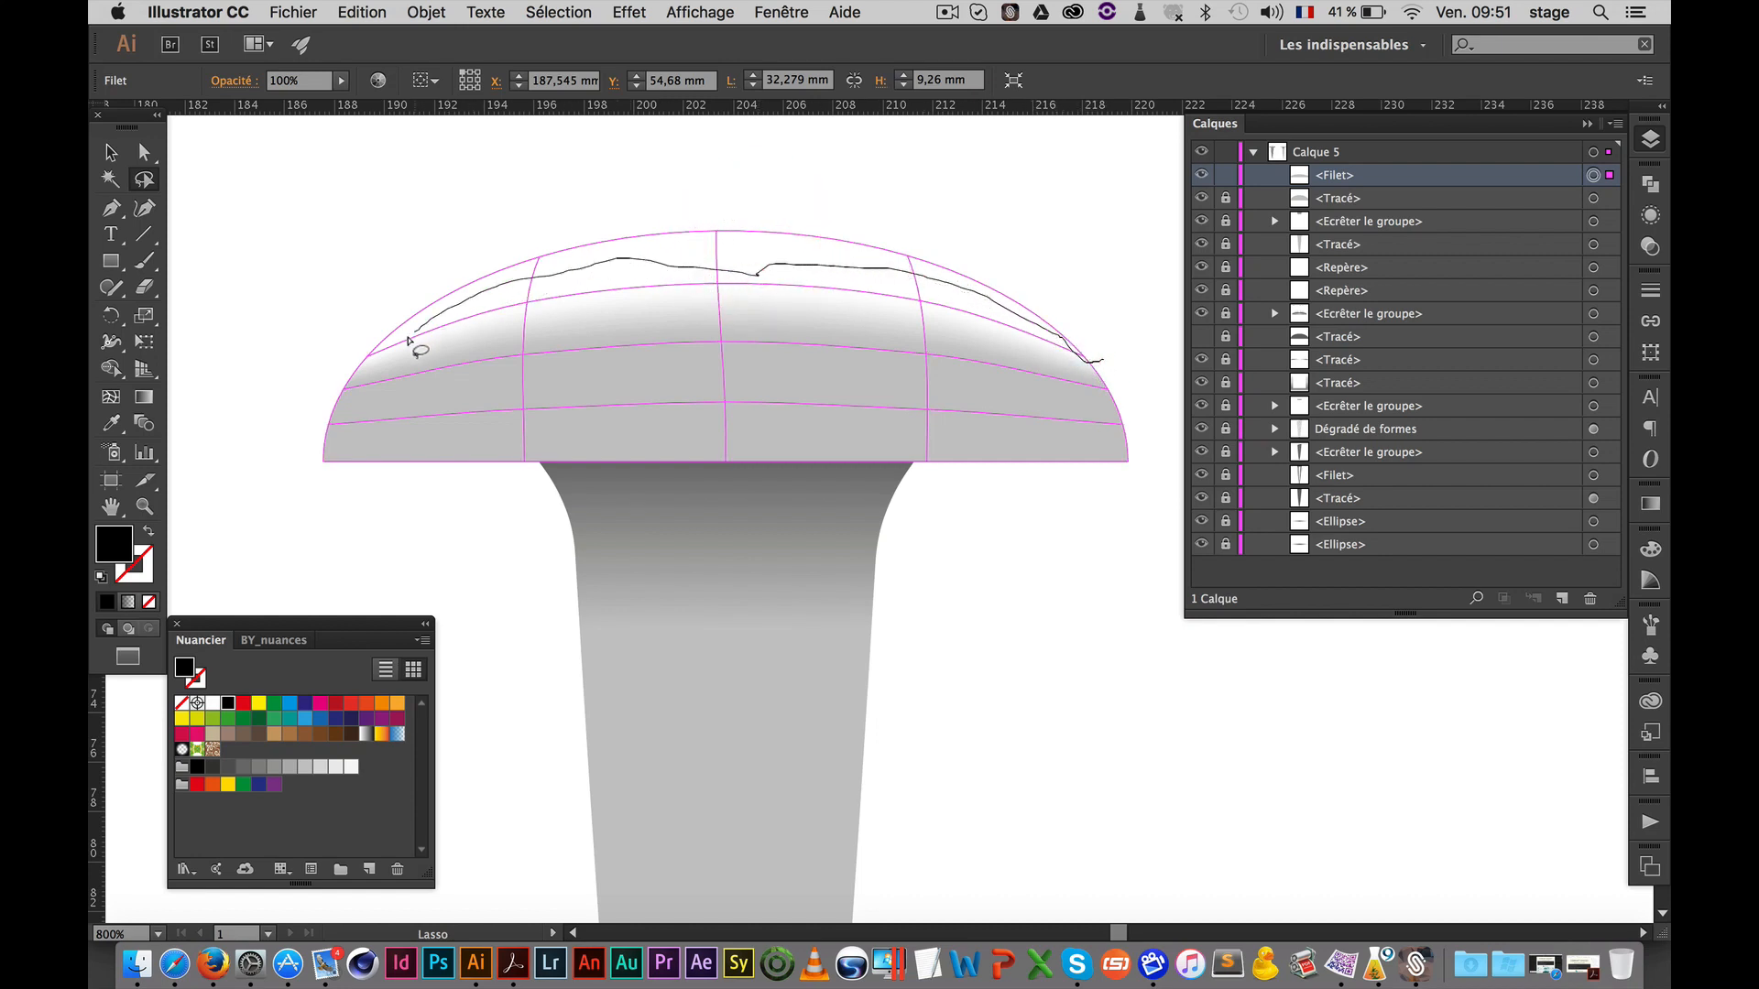
mouse_move(363, 365)
left_mouse_down()
mouse_move(581, 194)
mouse_move(939, 191)
mouse_move(1111, 290)
left_mouse_up()
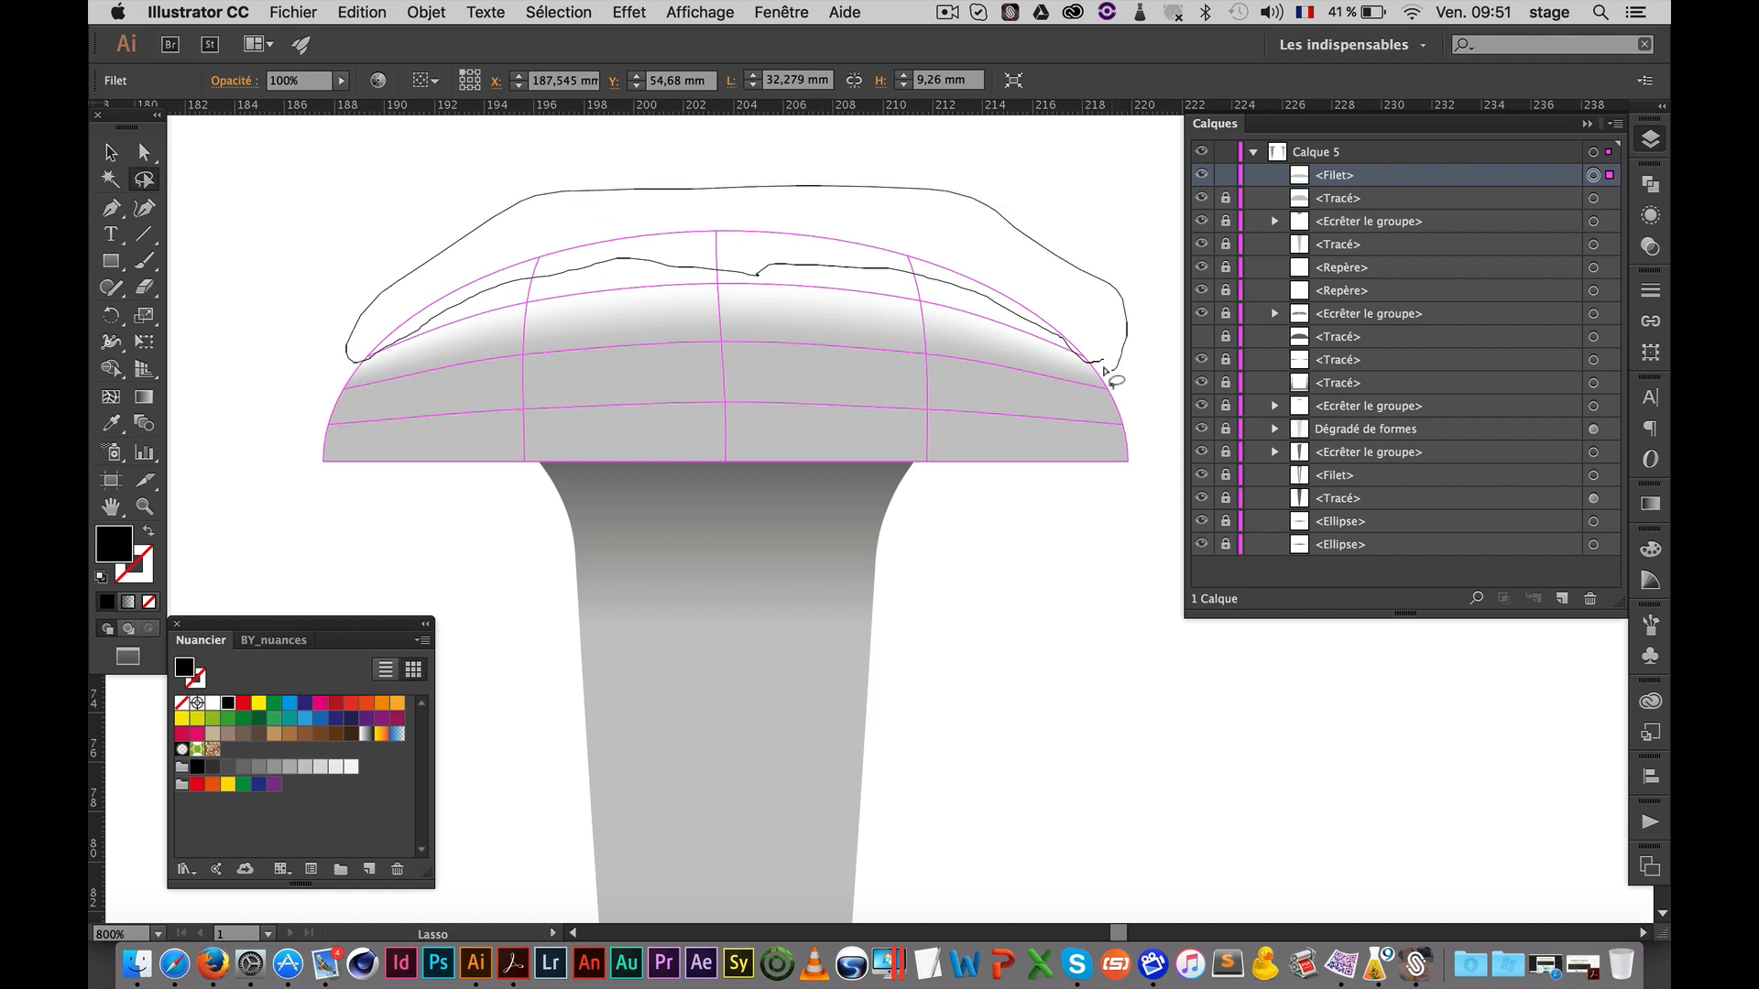
left_click_drag(1105, 371, 1108, 376)
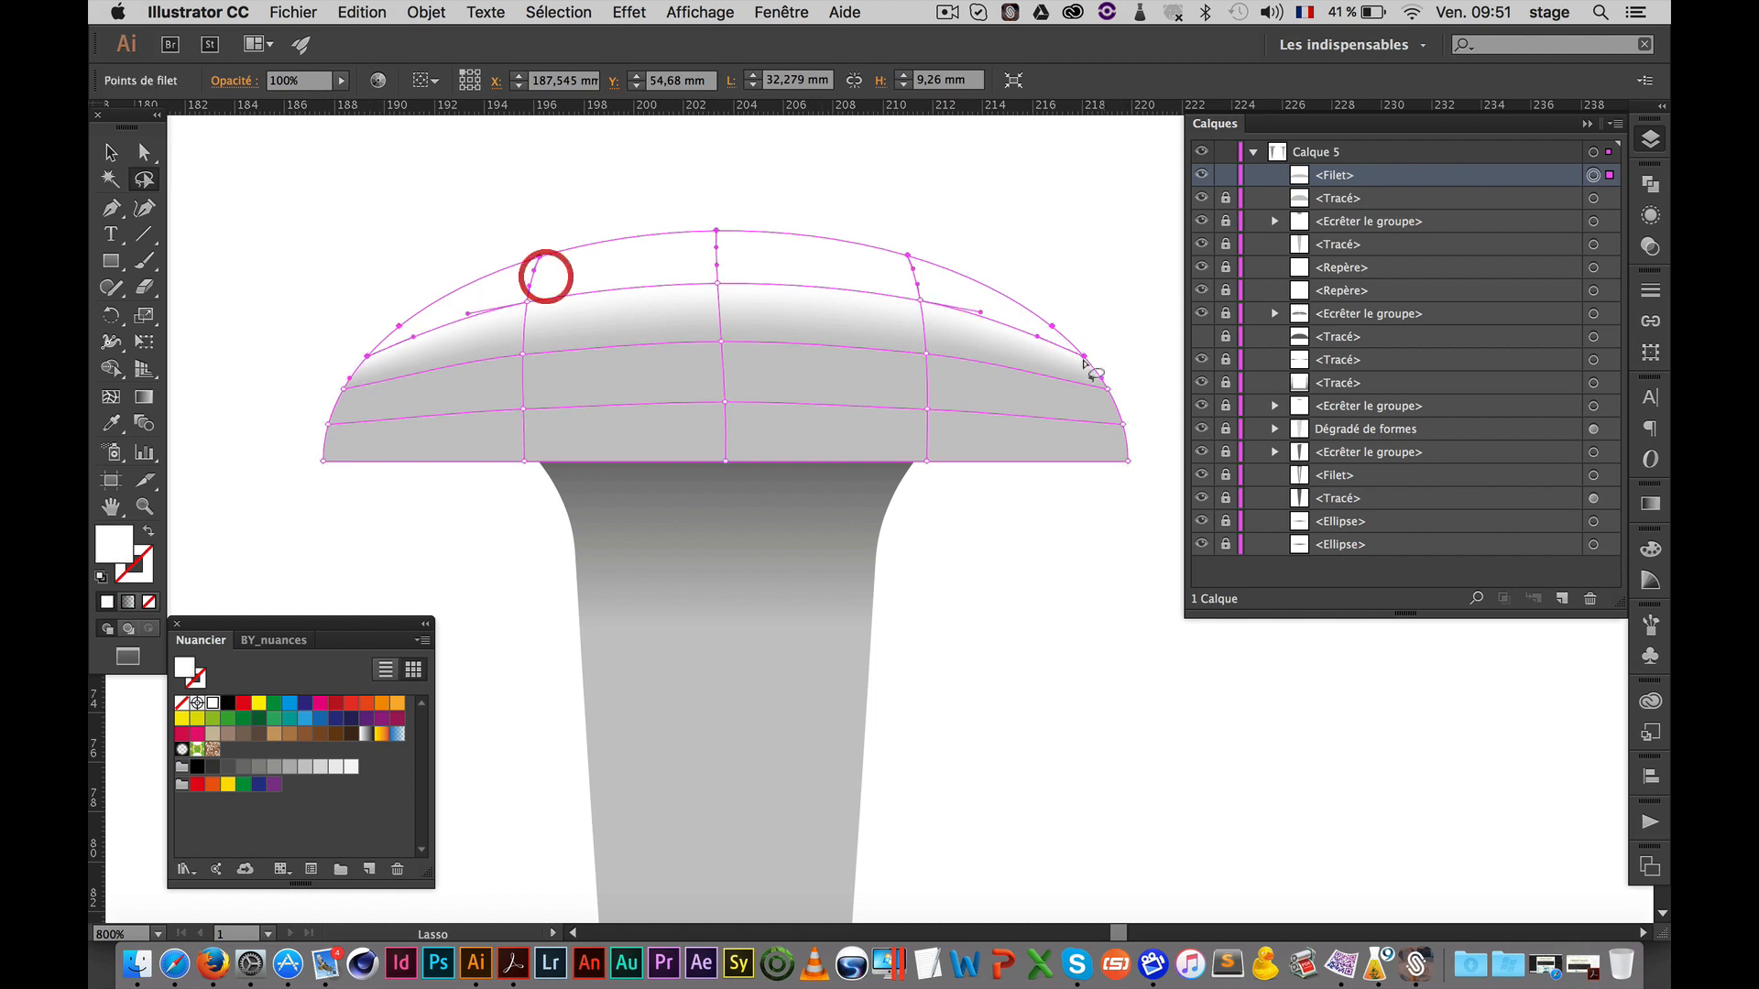
left_click(303, 775)
left_click(1021, 173, "super")
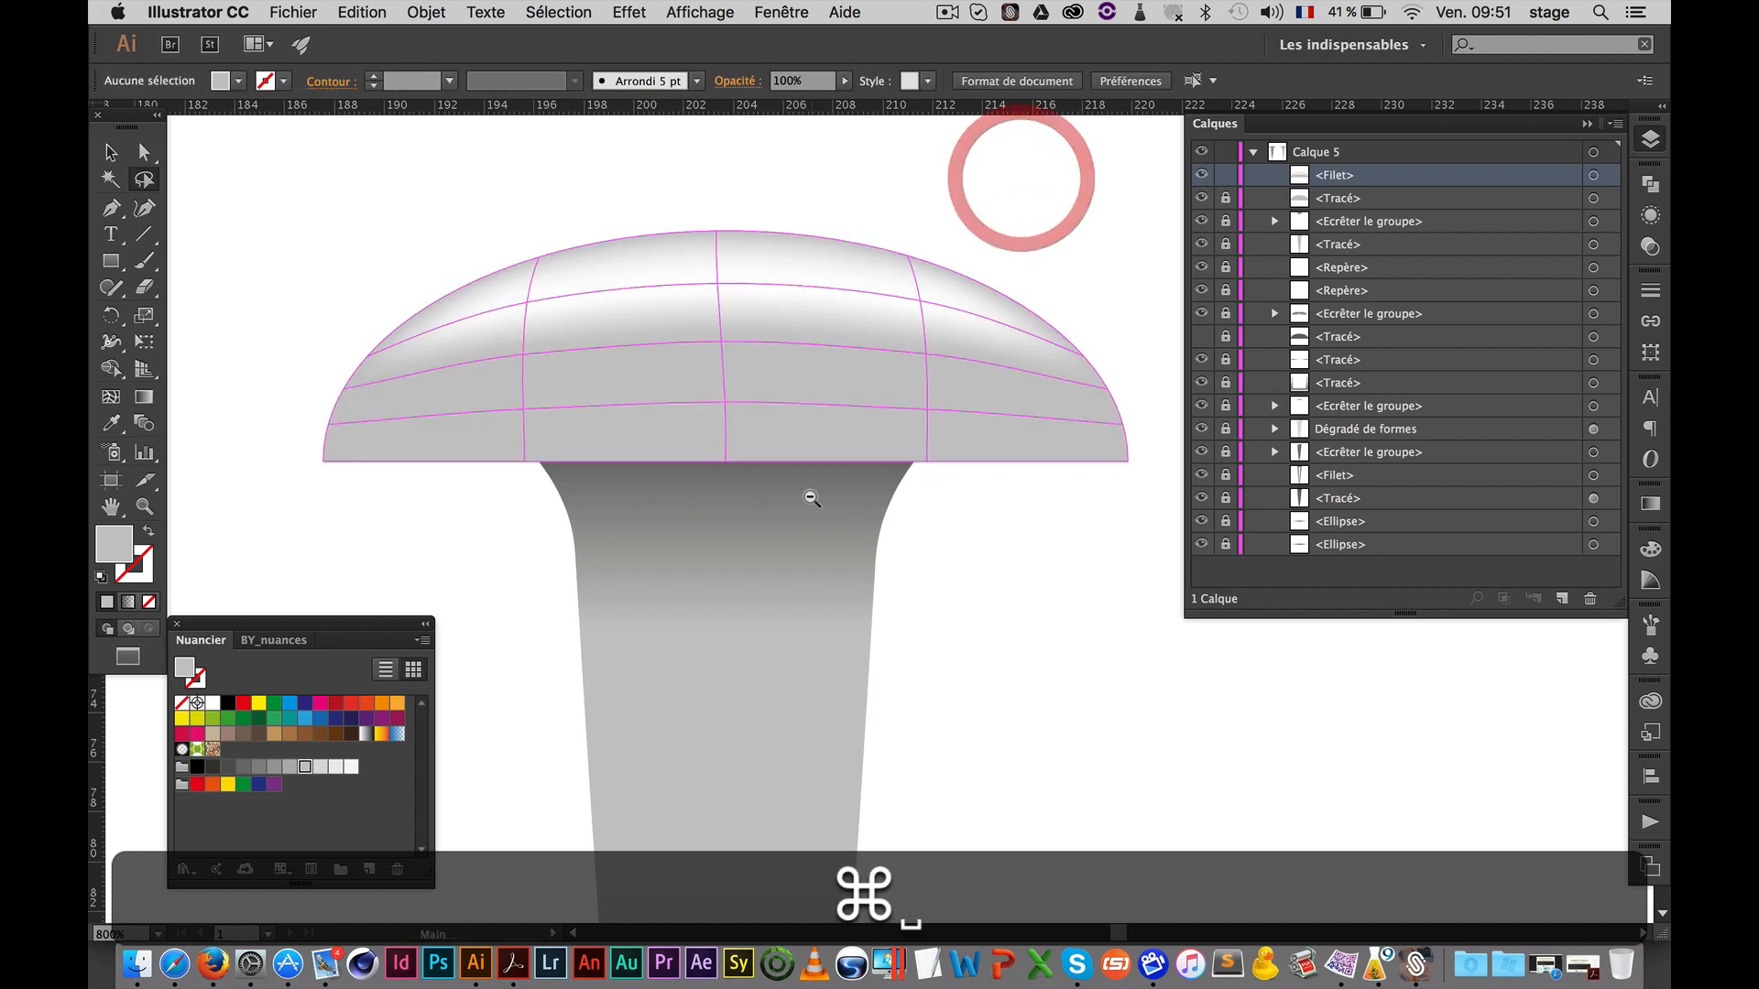
Add a mesh row just beneath the head's top edge with the Mesh tool, placing its point on the central column
left_click(811, 492, "alt+super")
left_click(811, 492, "alt+super")
left_click_drag(815, 495, 894, 379)
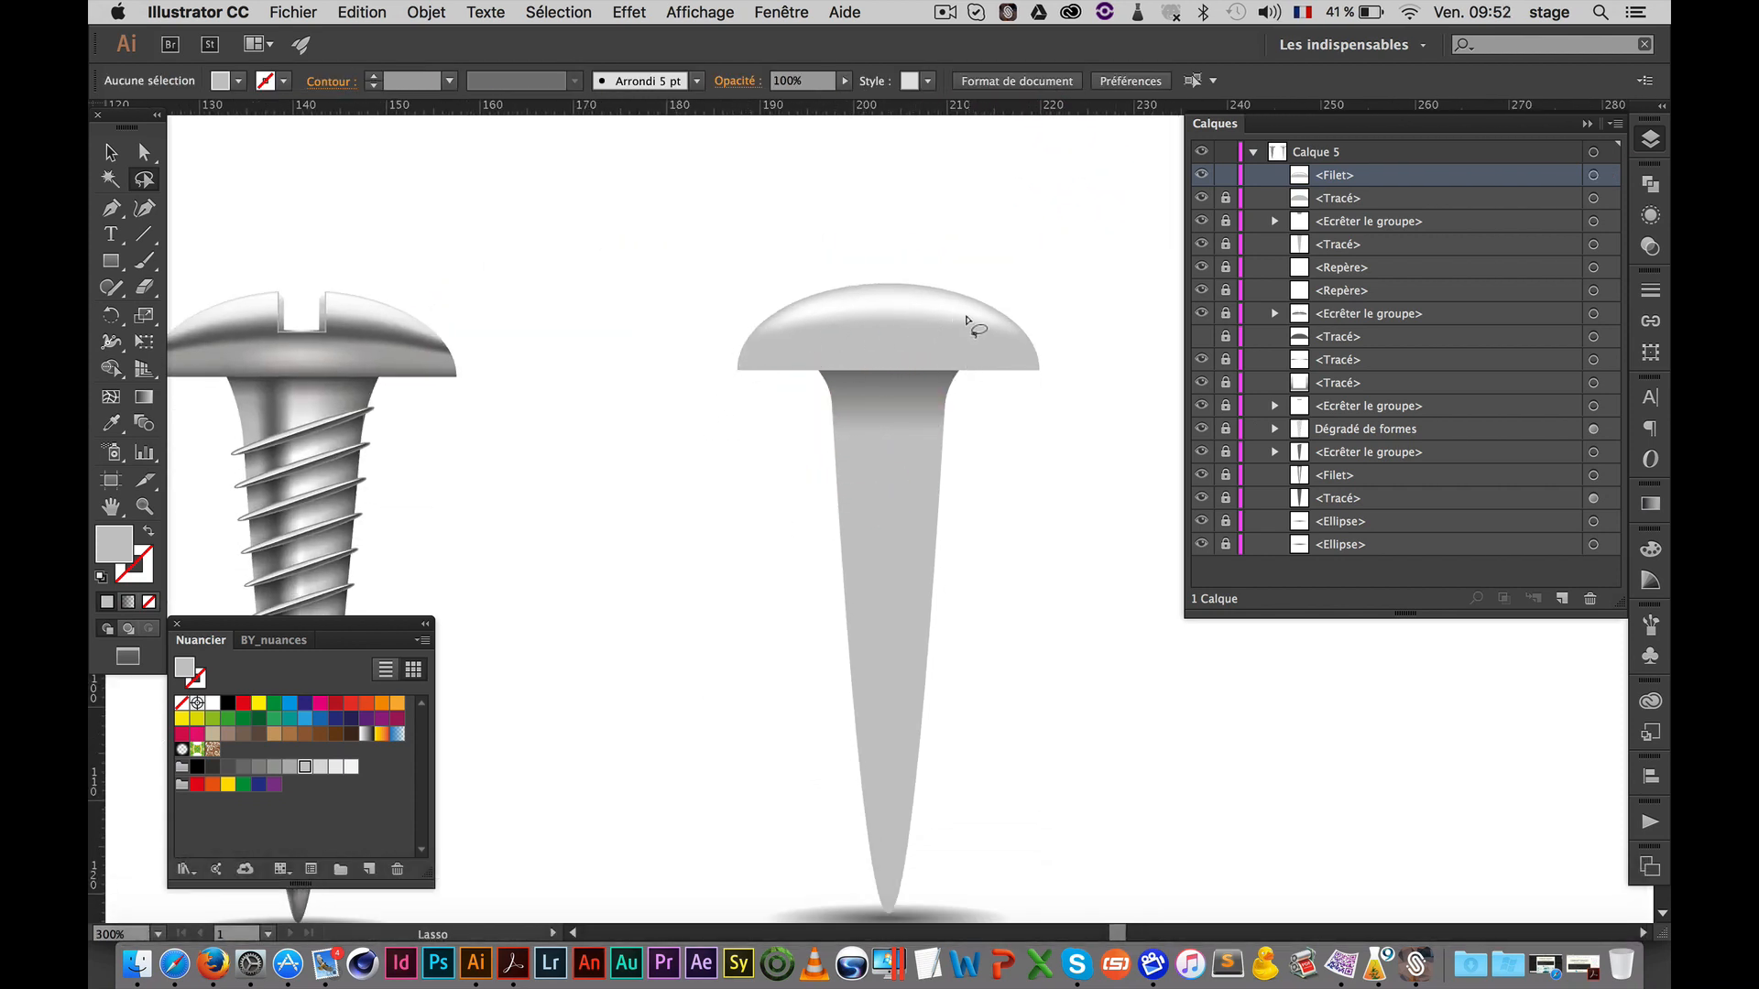
left_click(962, 351, "super")
left_click(835, 502, "super")
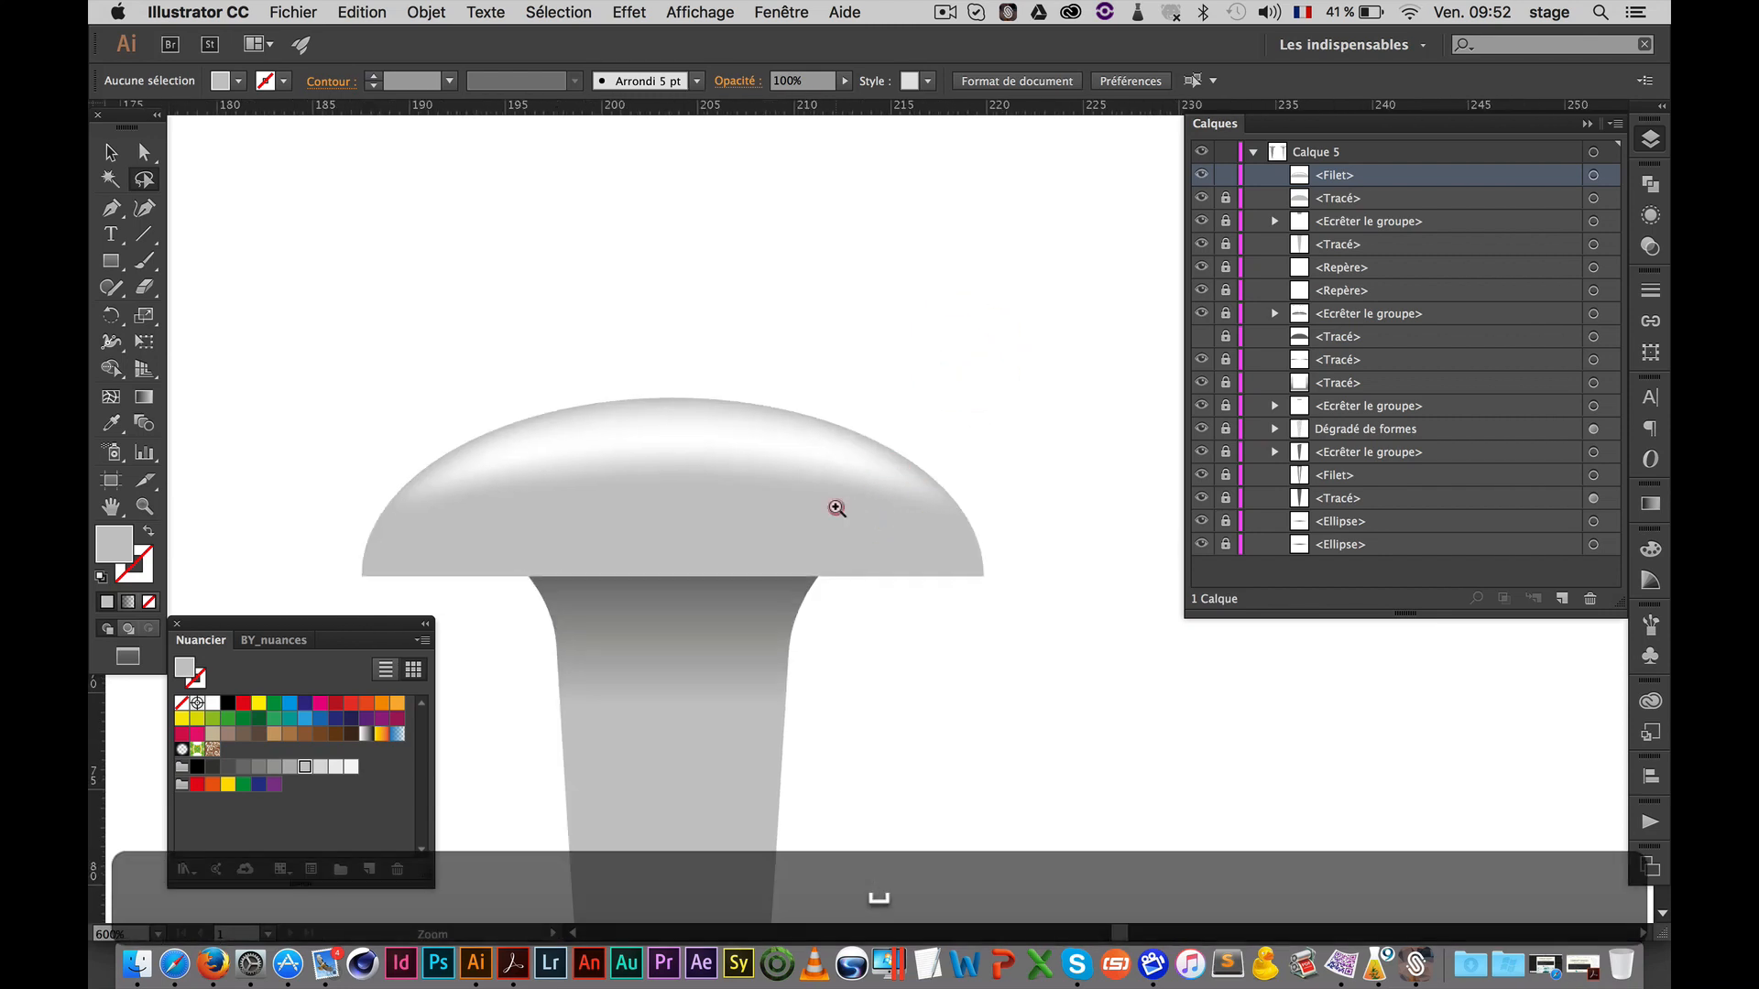
left_click(729, 515, "super")
left_click_drag(847, 429, 737, 343)
left_click(719, 344, "super")
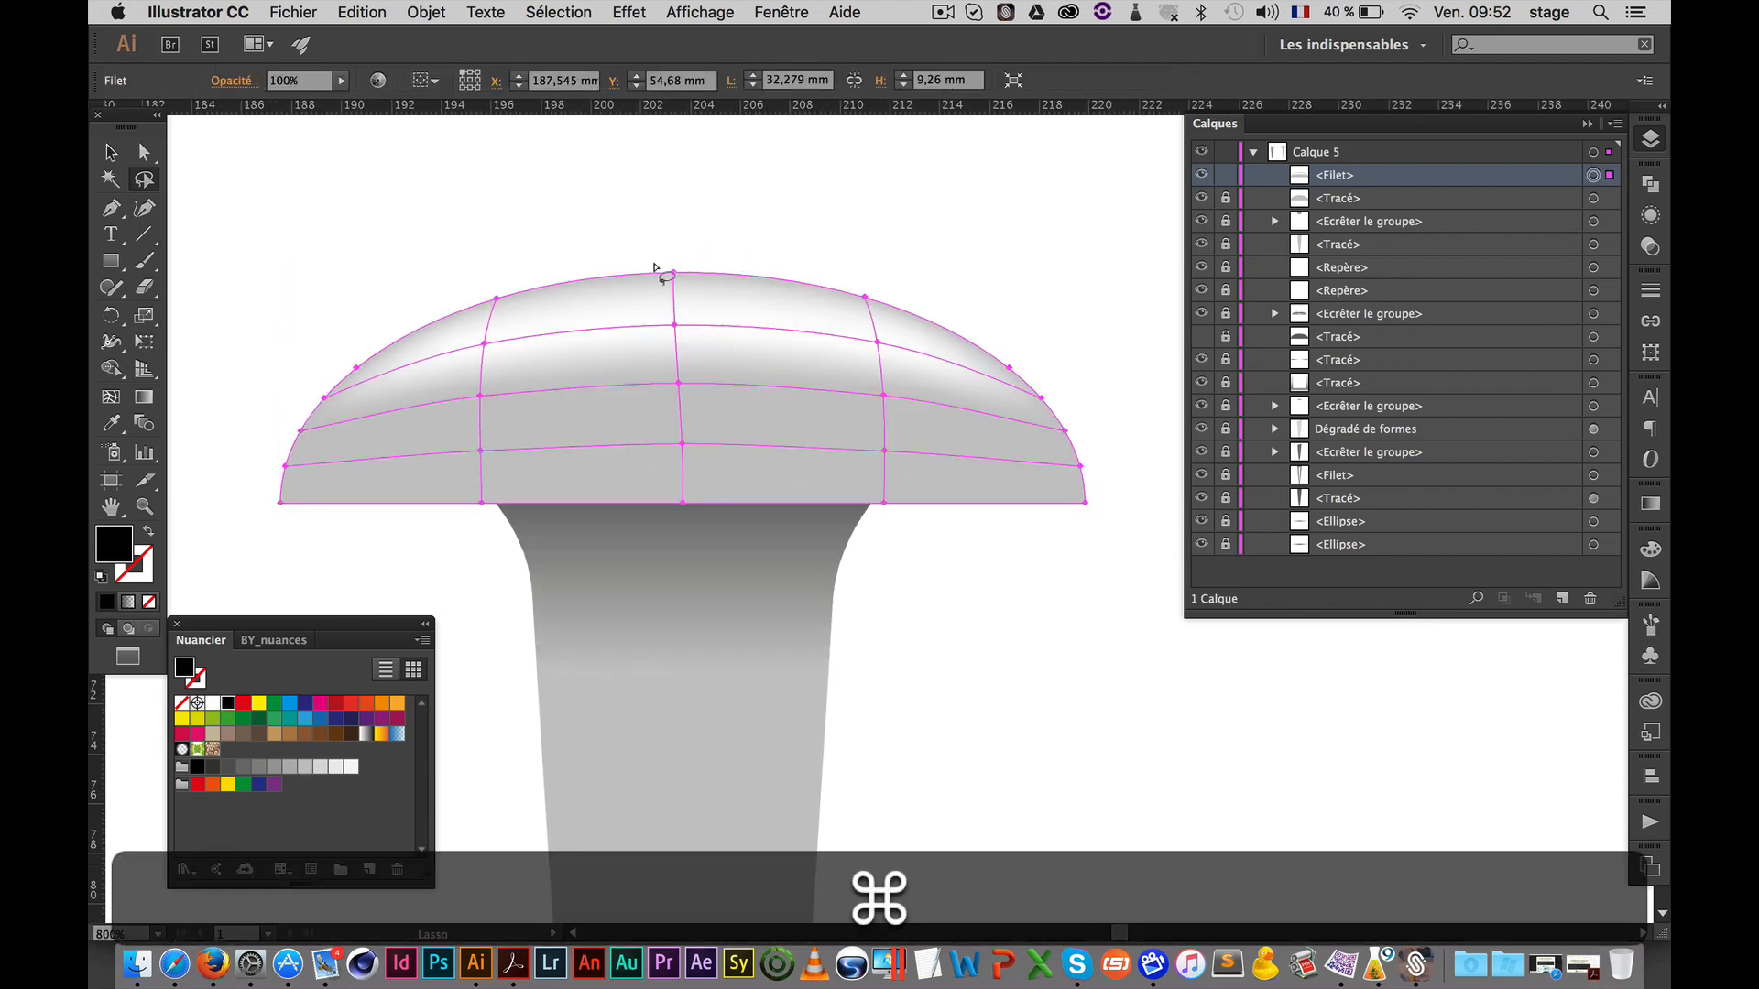
left_click(110, 397)
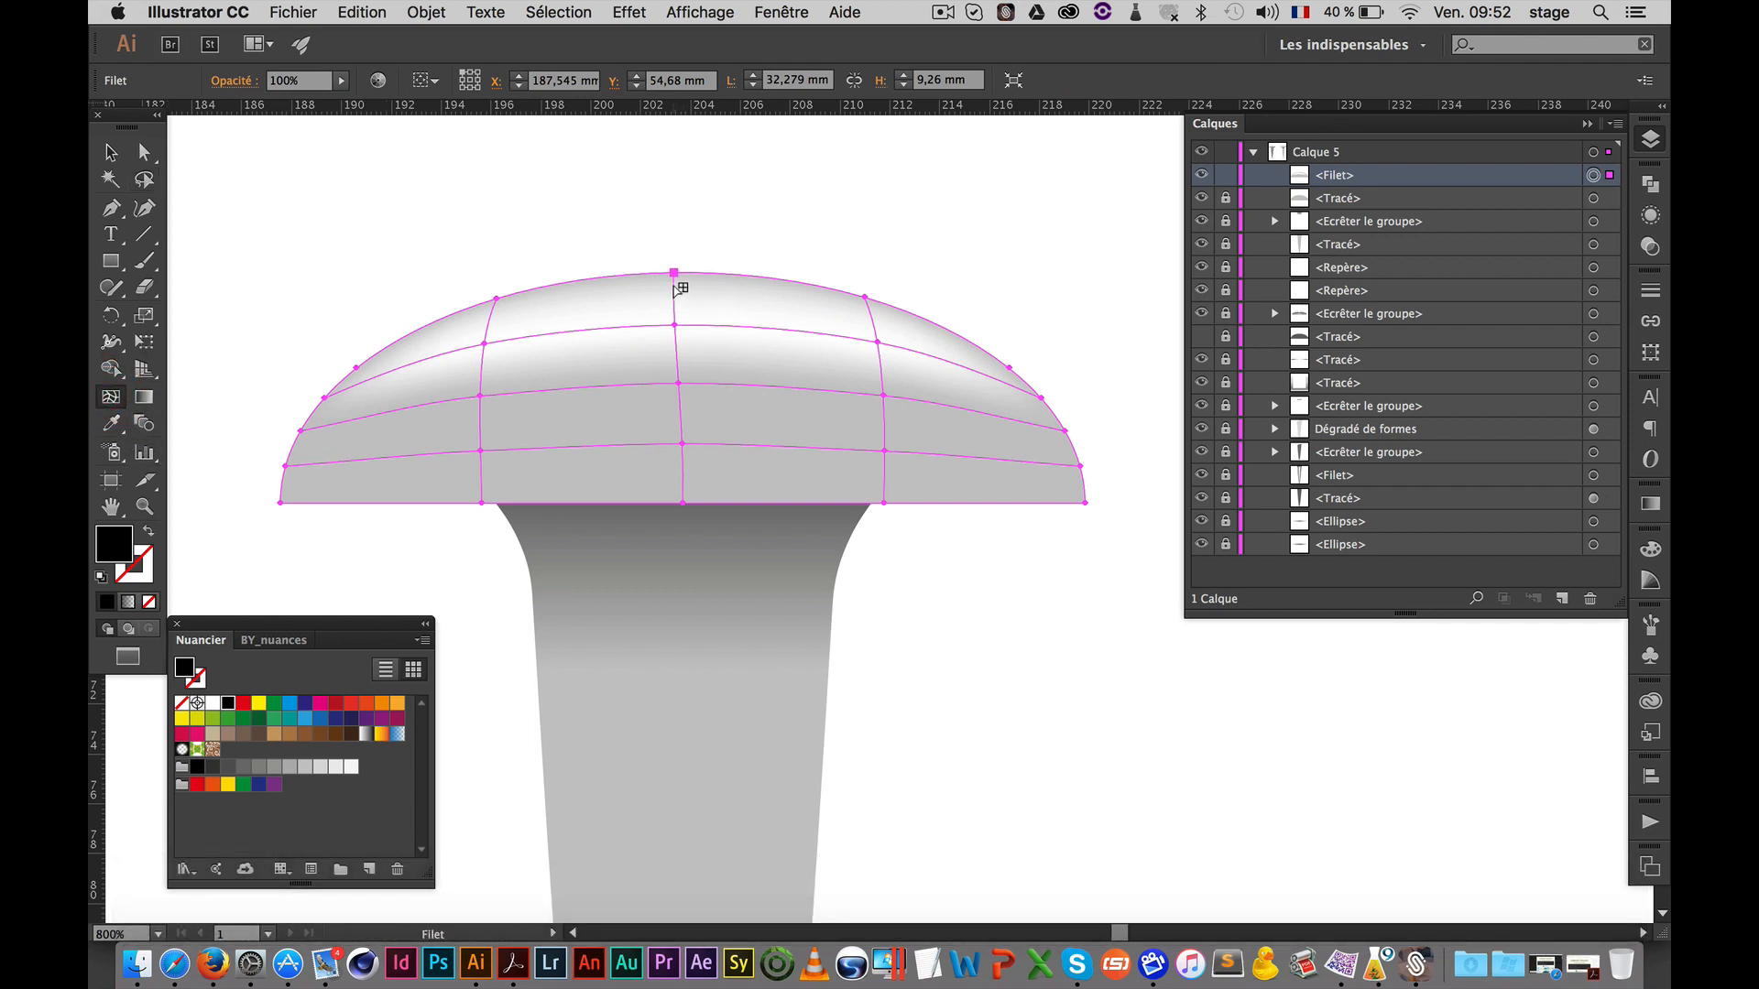
left_click(694, 327, "super")
left_click(696, 327, "super")
left_click_drag(822, 462, 439, 3)
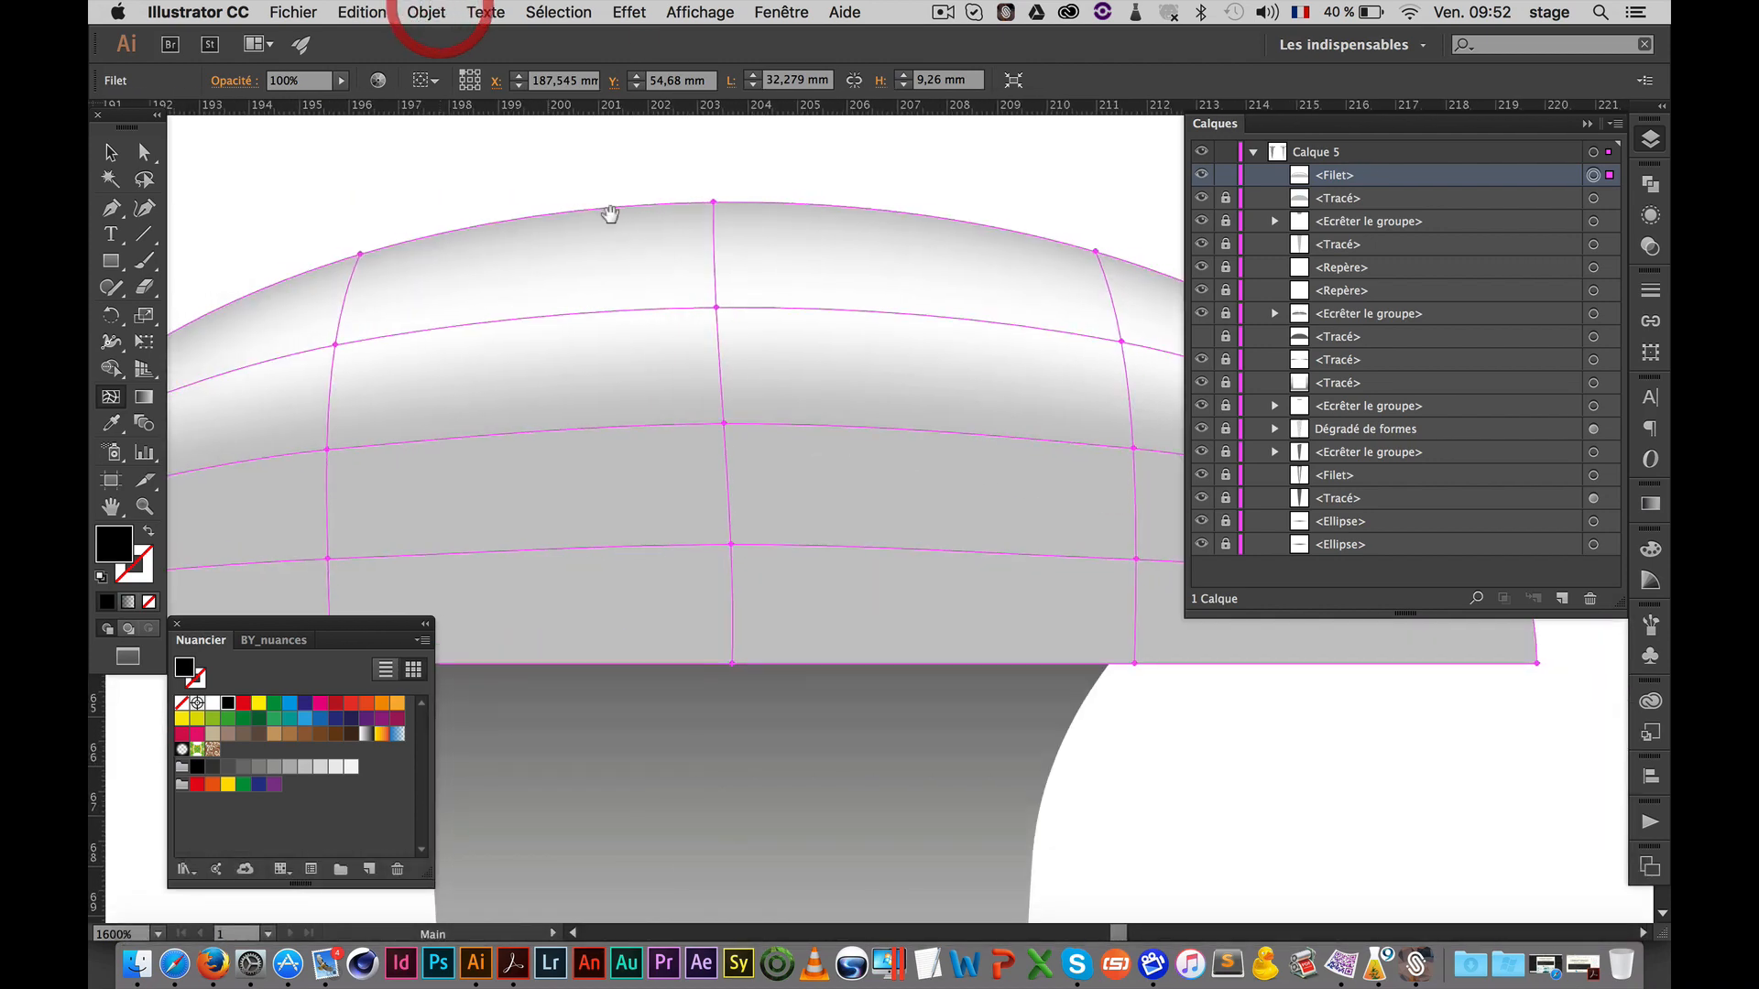
left_click(715, 220)
left_click(800, 238, "alt+super")
left_click_drag(886, 536, 731, 274)
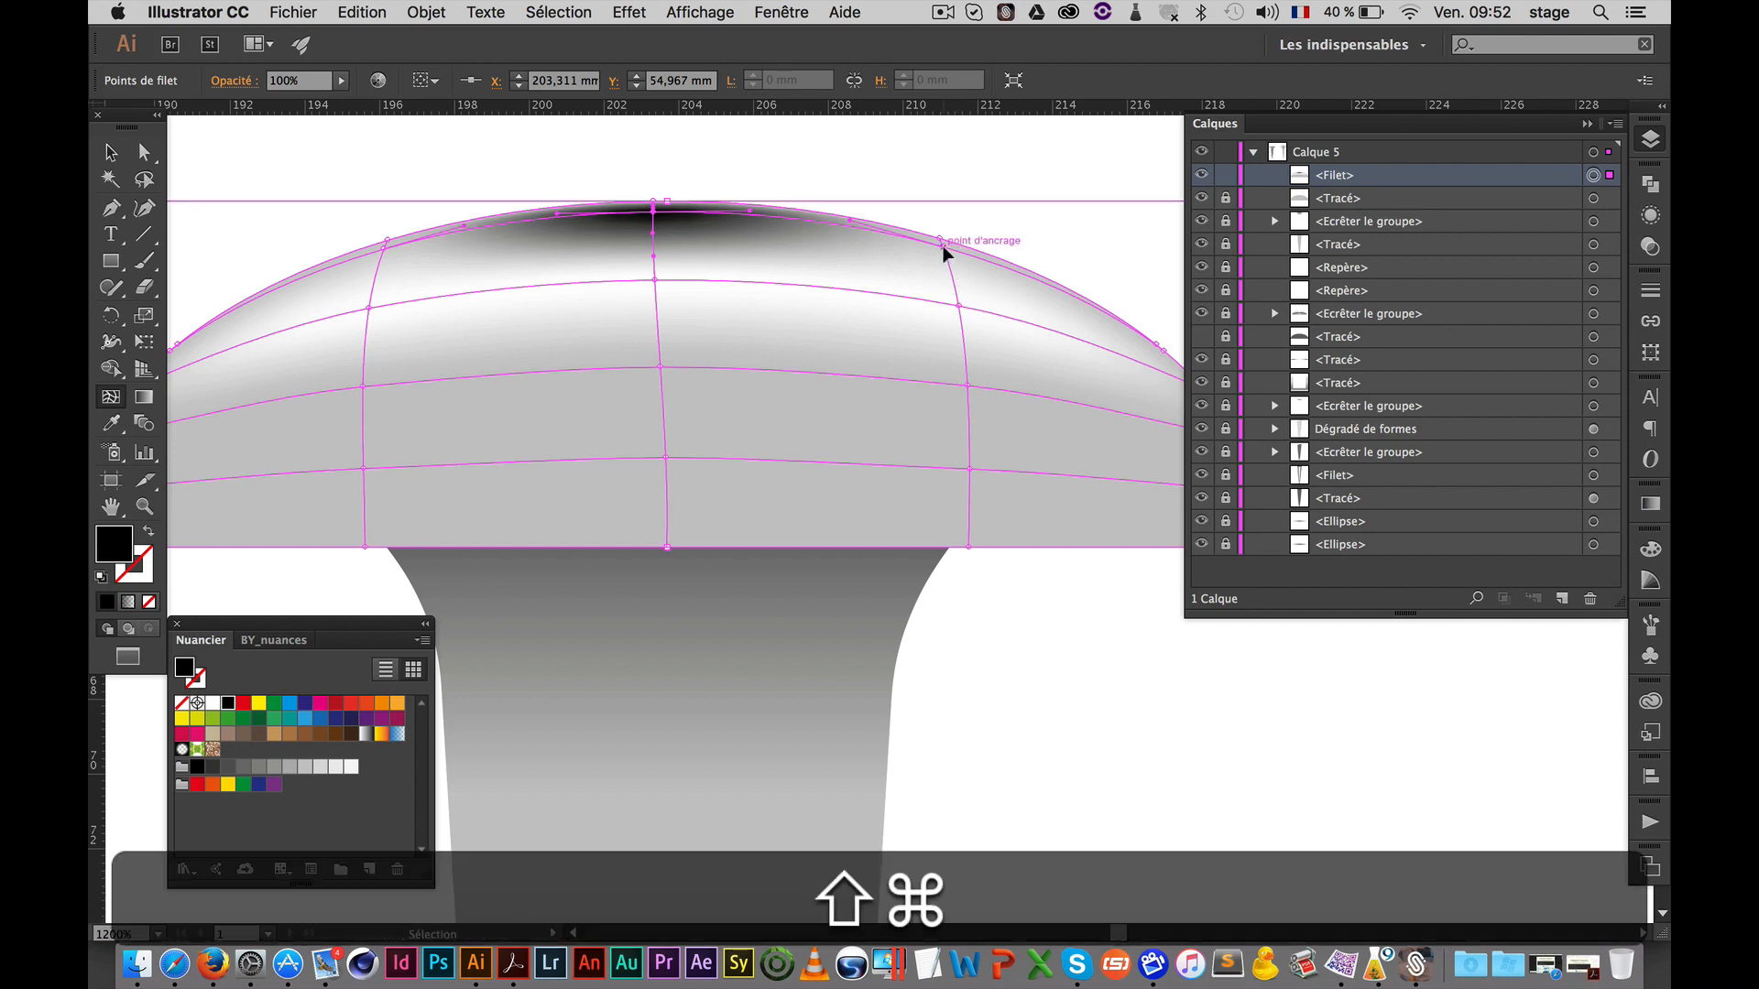
Select the new row's points at the three inner columns with Direct Selection, fill them with white, and deselect
key("super+a")
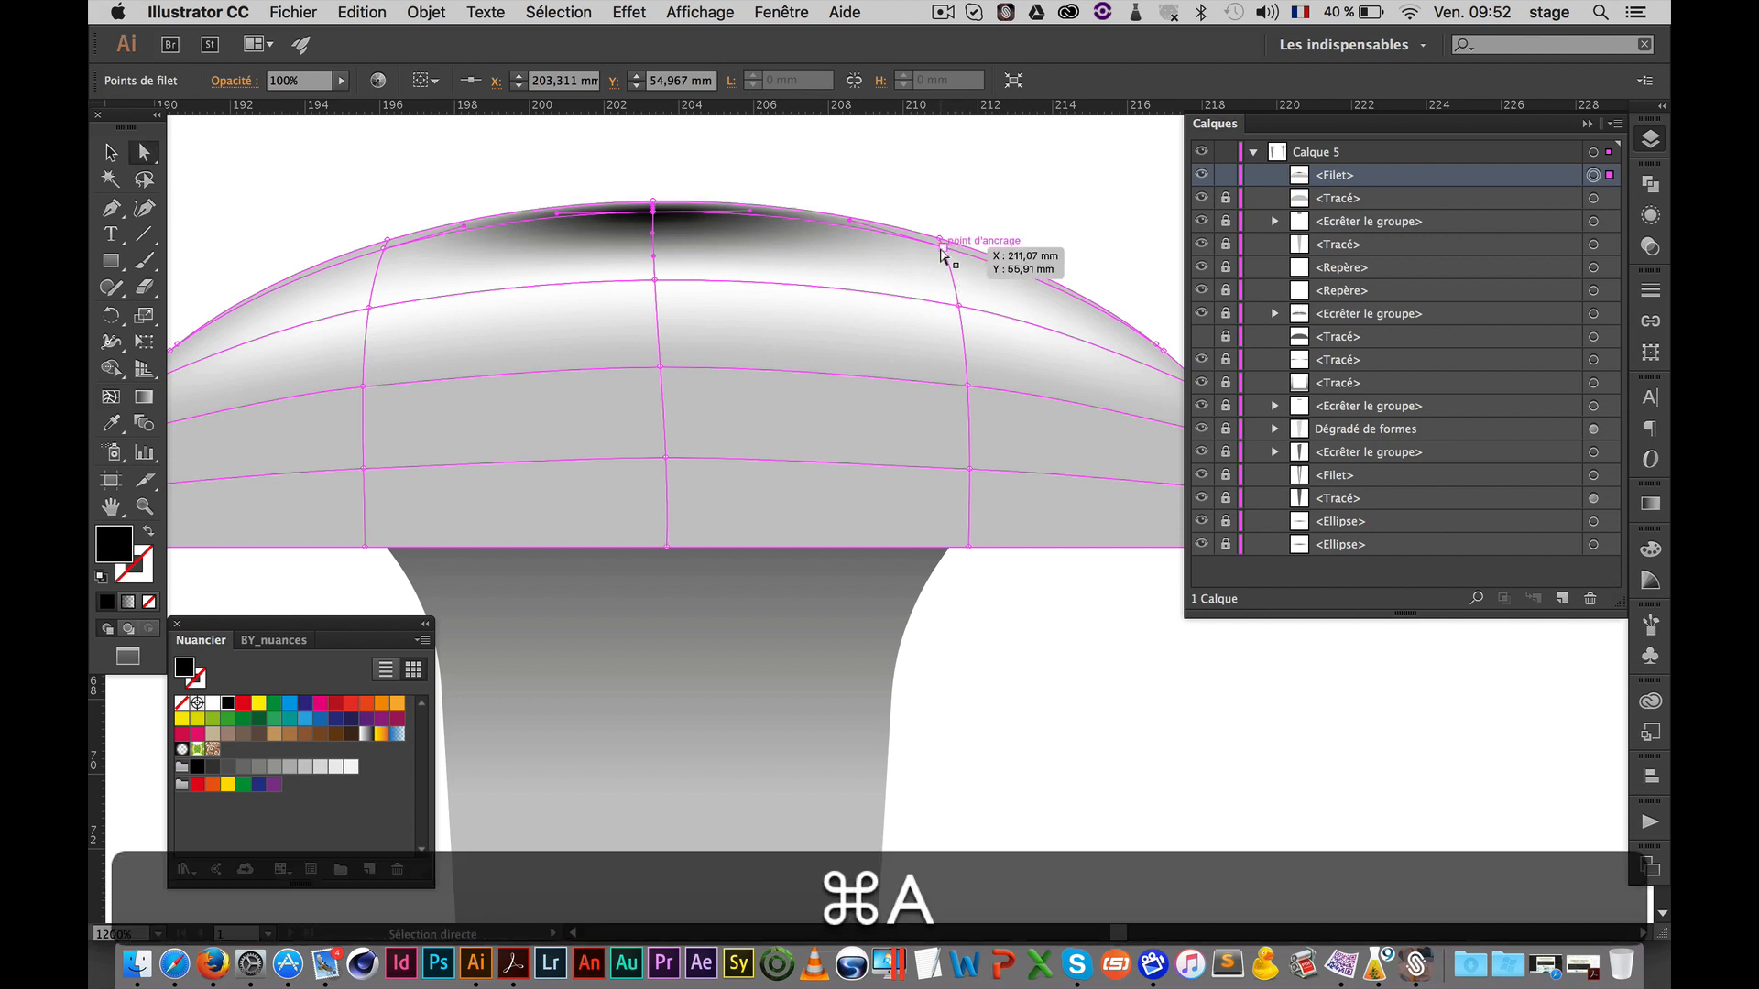
key("shift+super+a")
left_click(943, 244, "shift")
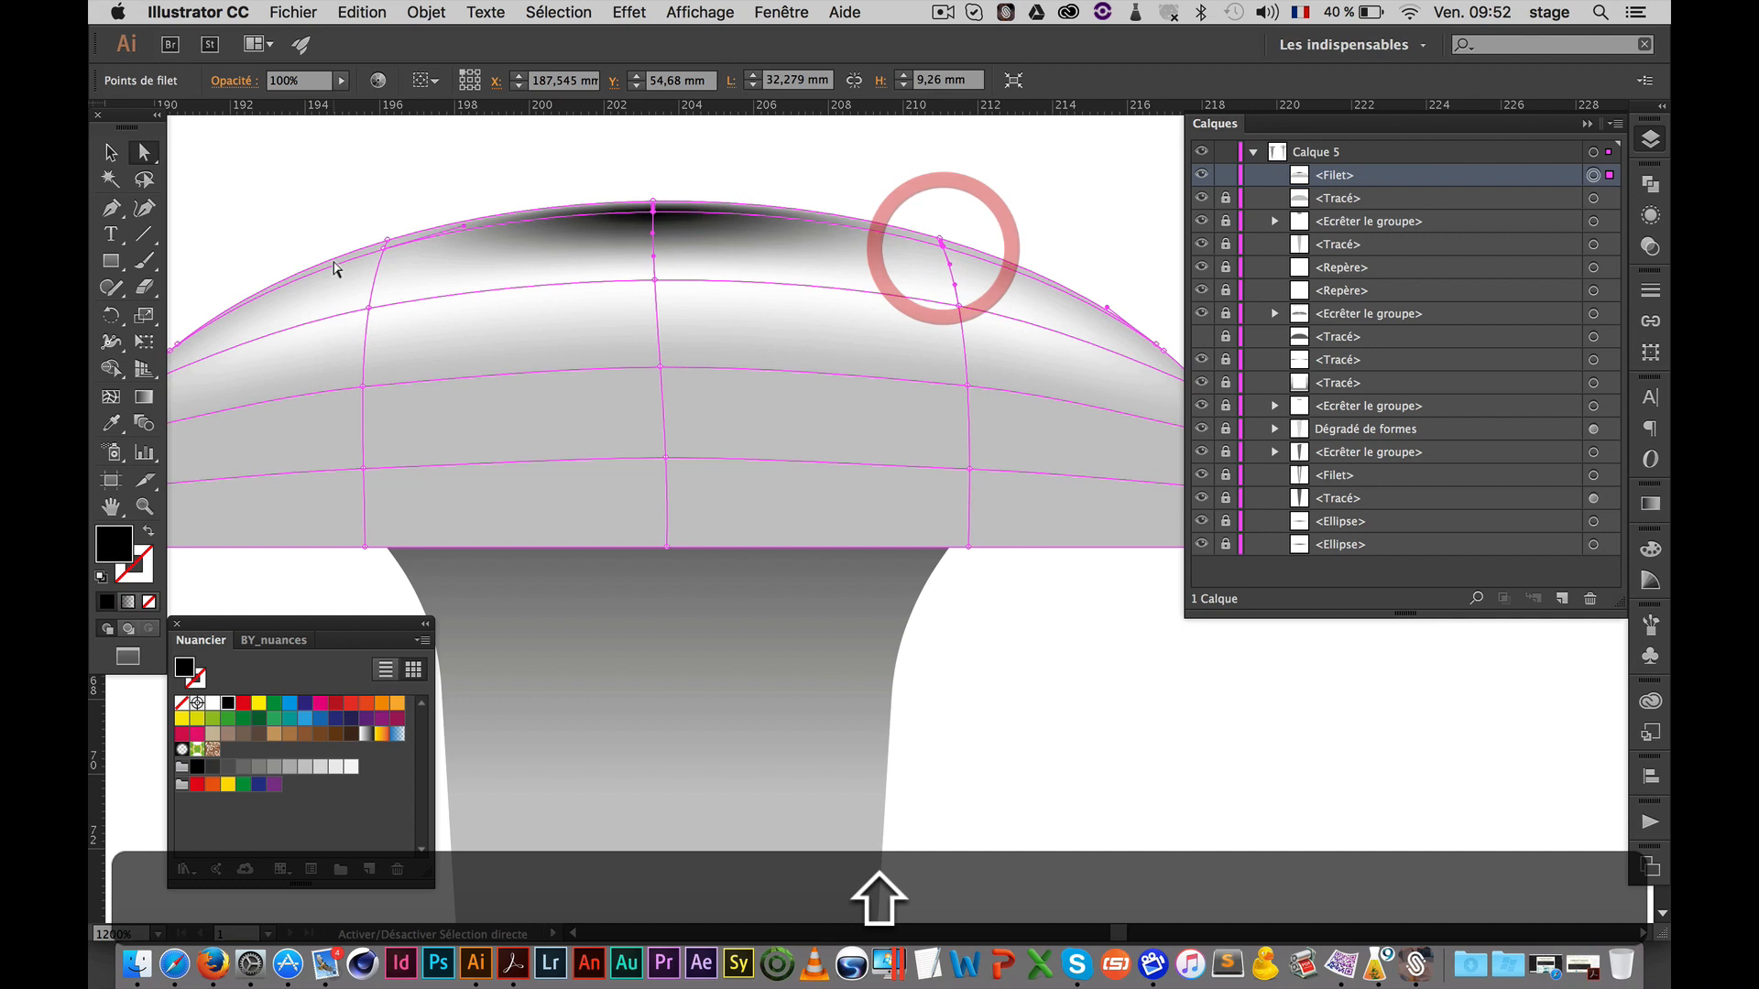
left_click(387, 242, "shift")
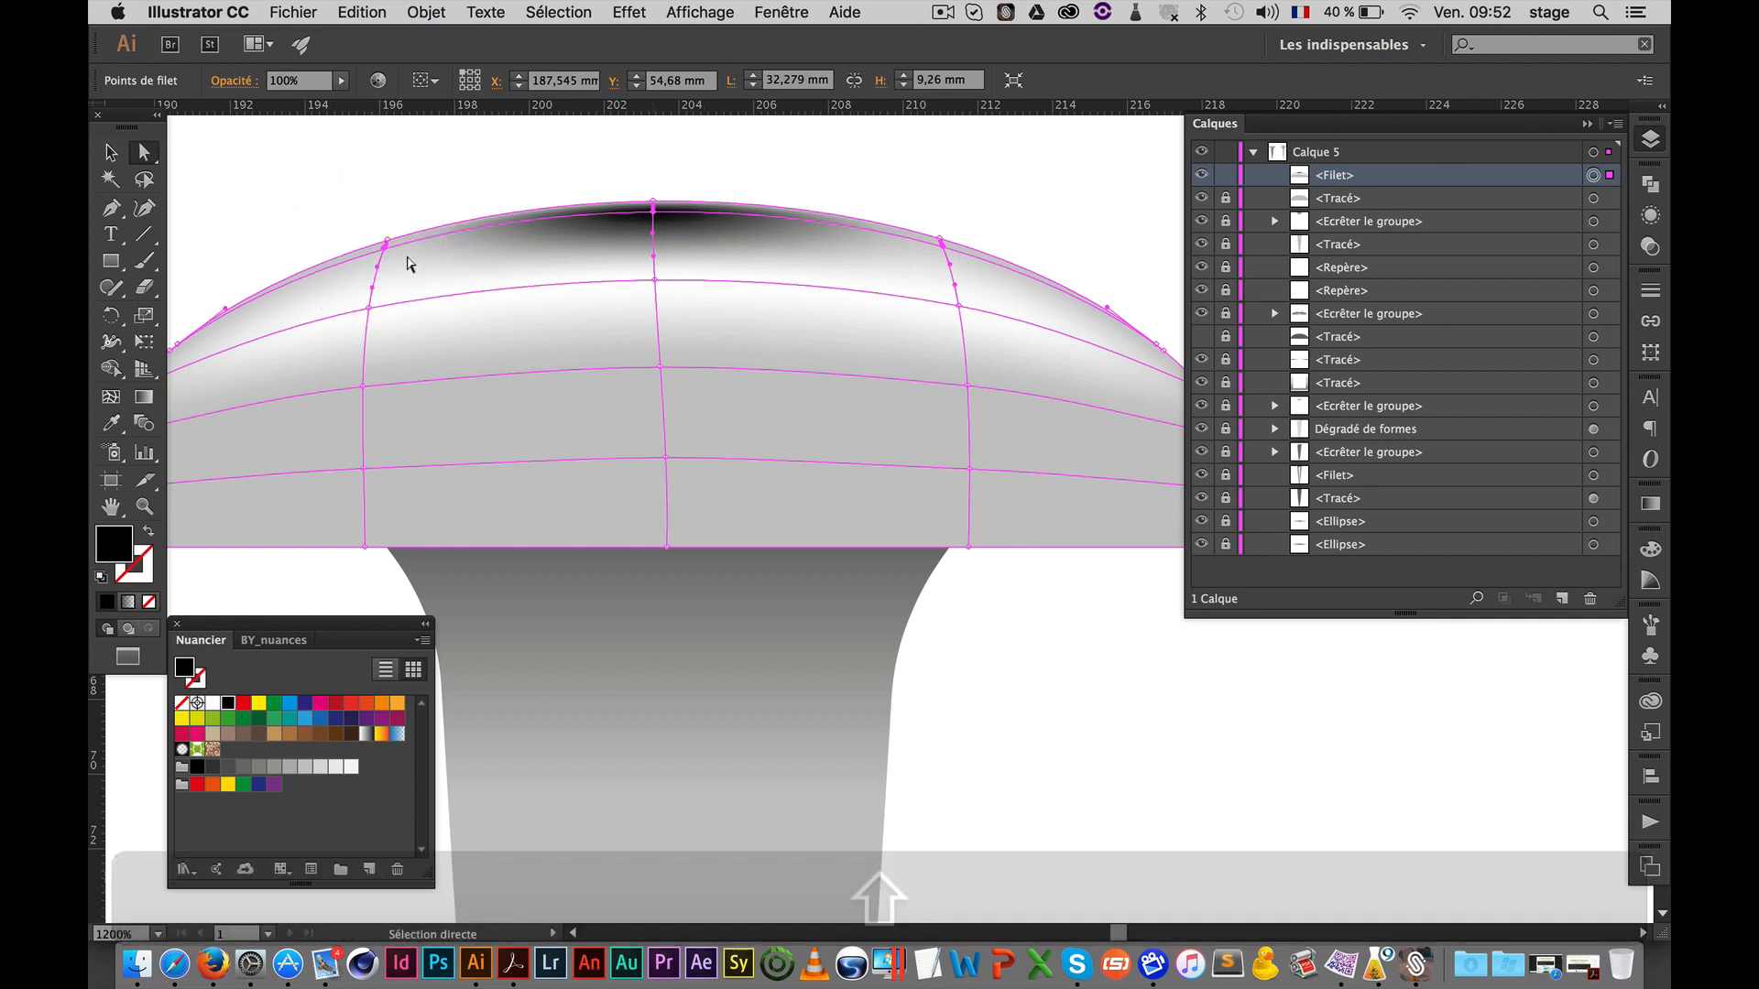
left_click(213, 703)
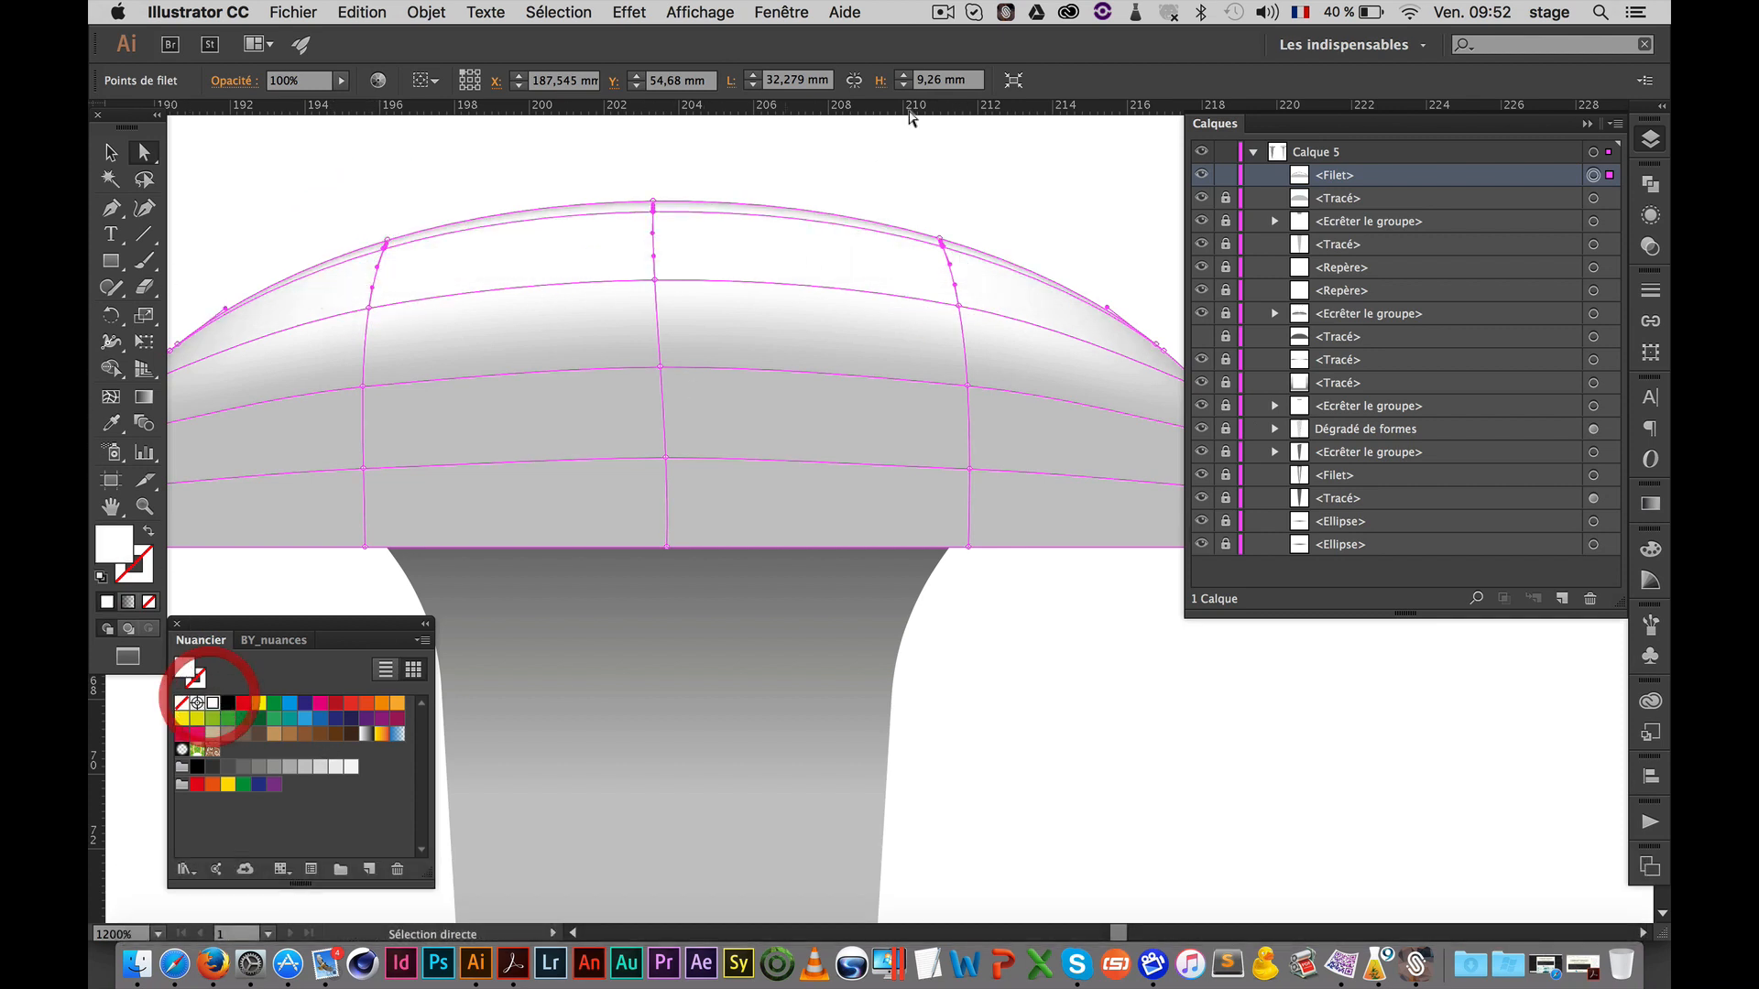
left_click(896, 196)
Select the mesh points along the head's bottom edge, fill them with a mid-grey swatch, and reselect the whole mesh
left_click(929, 385, "alt+super")
left_click(927, 388, "alt+super")
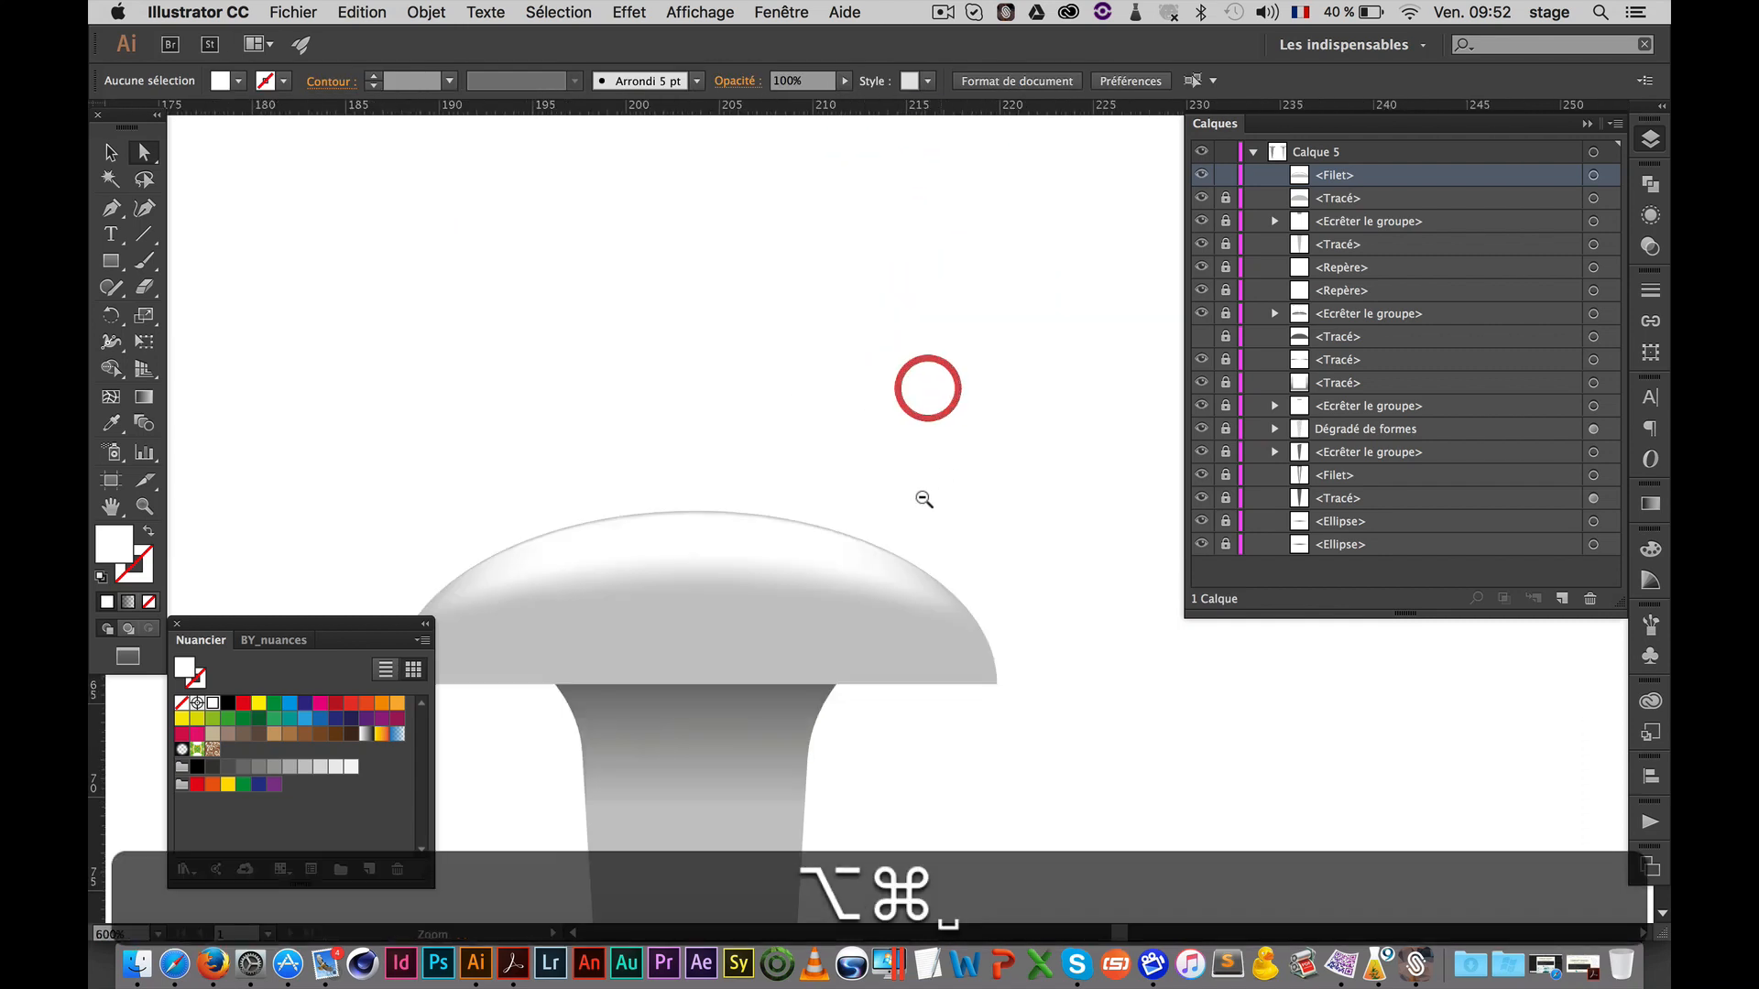
left_click(924, 493, "alt+super")
left_click_drag(864, 510, 985, 244)
left_click(910, 314, "alt+super")
left_click_drag(891, 453, 903, 431)
left_click_drag(859, 486, 934, 302)
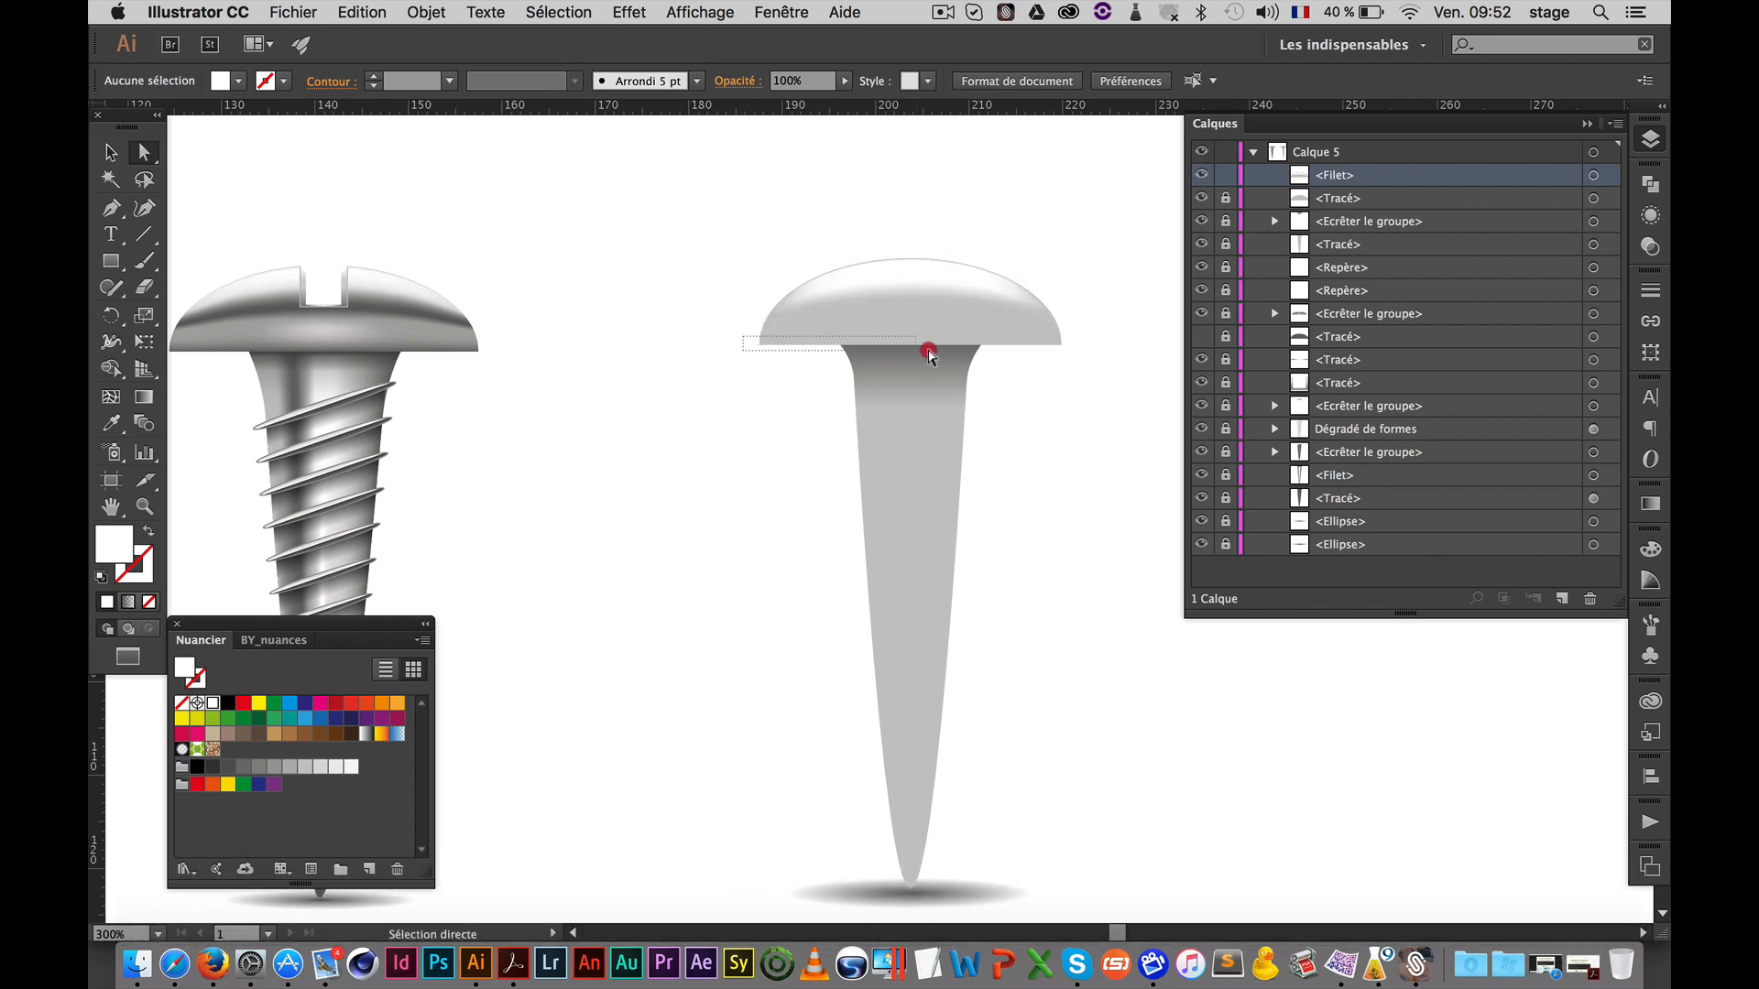
left_click(1079, 353)
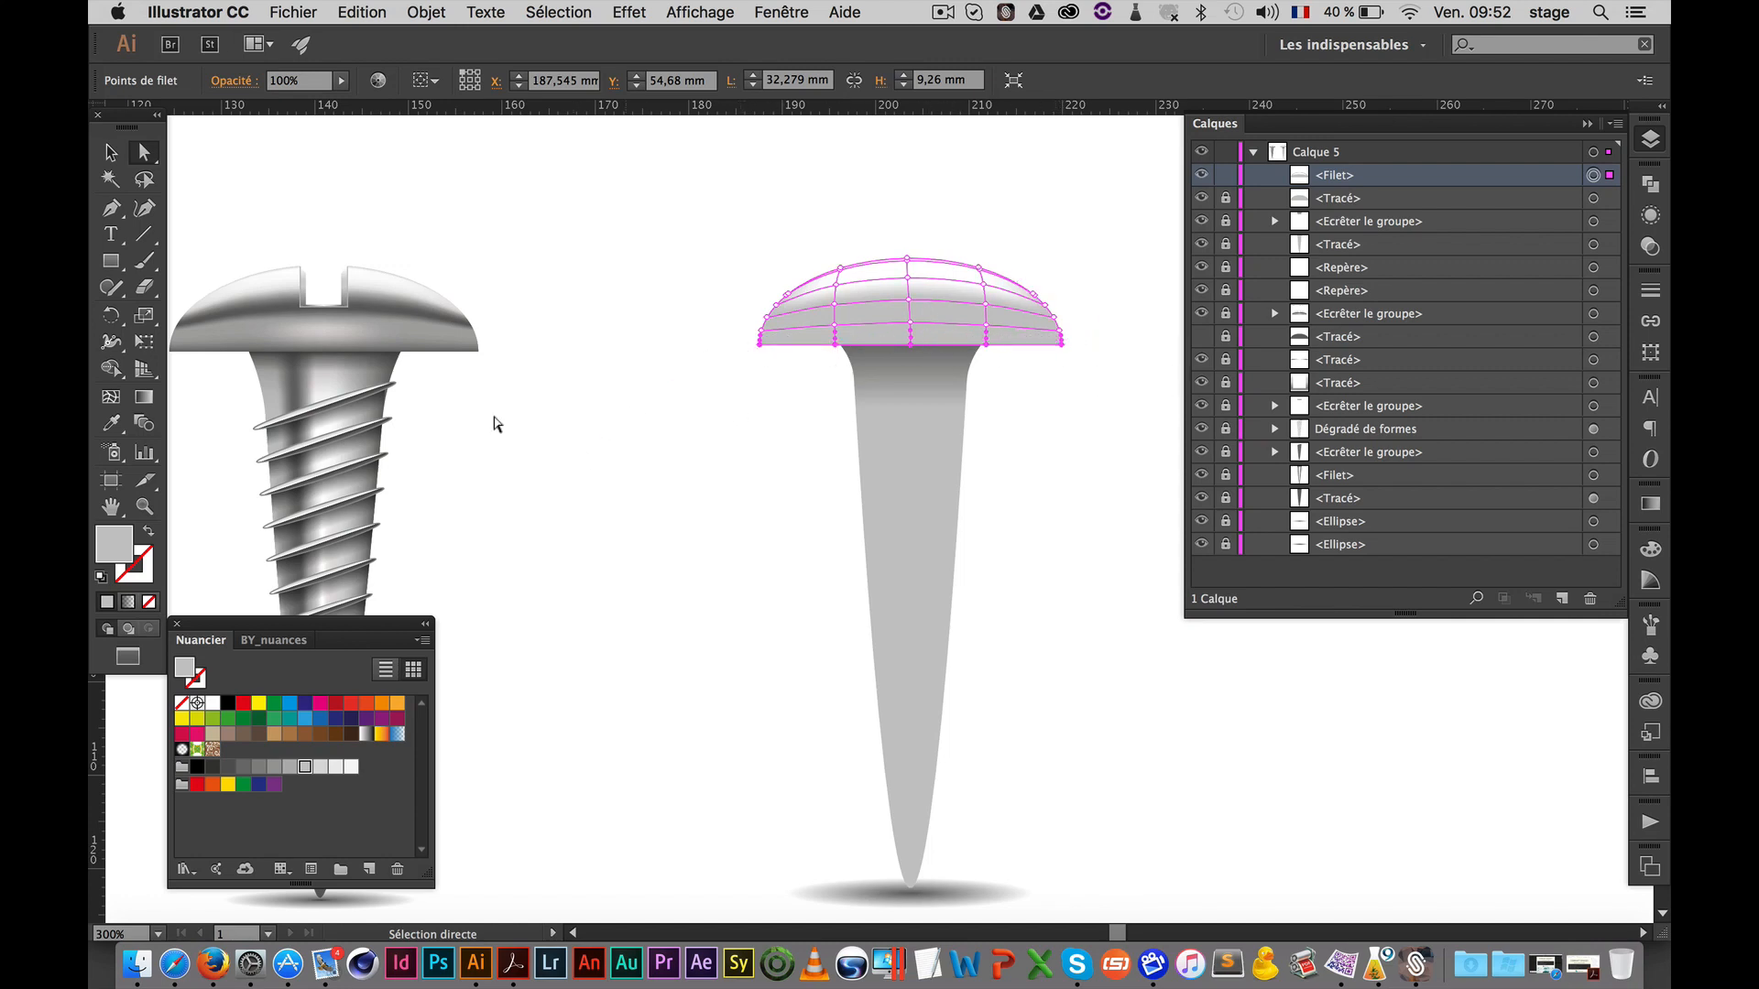
left_click(260, 769)
left_click(648, 513, "super")
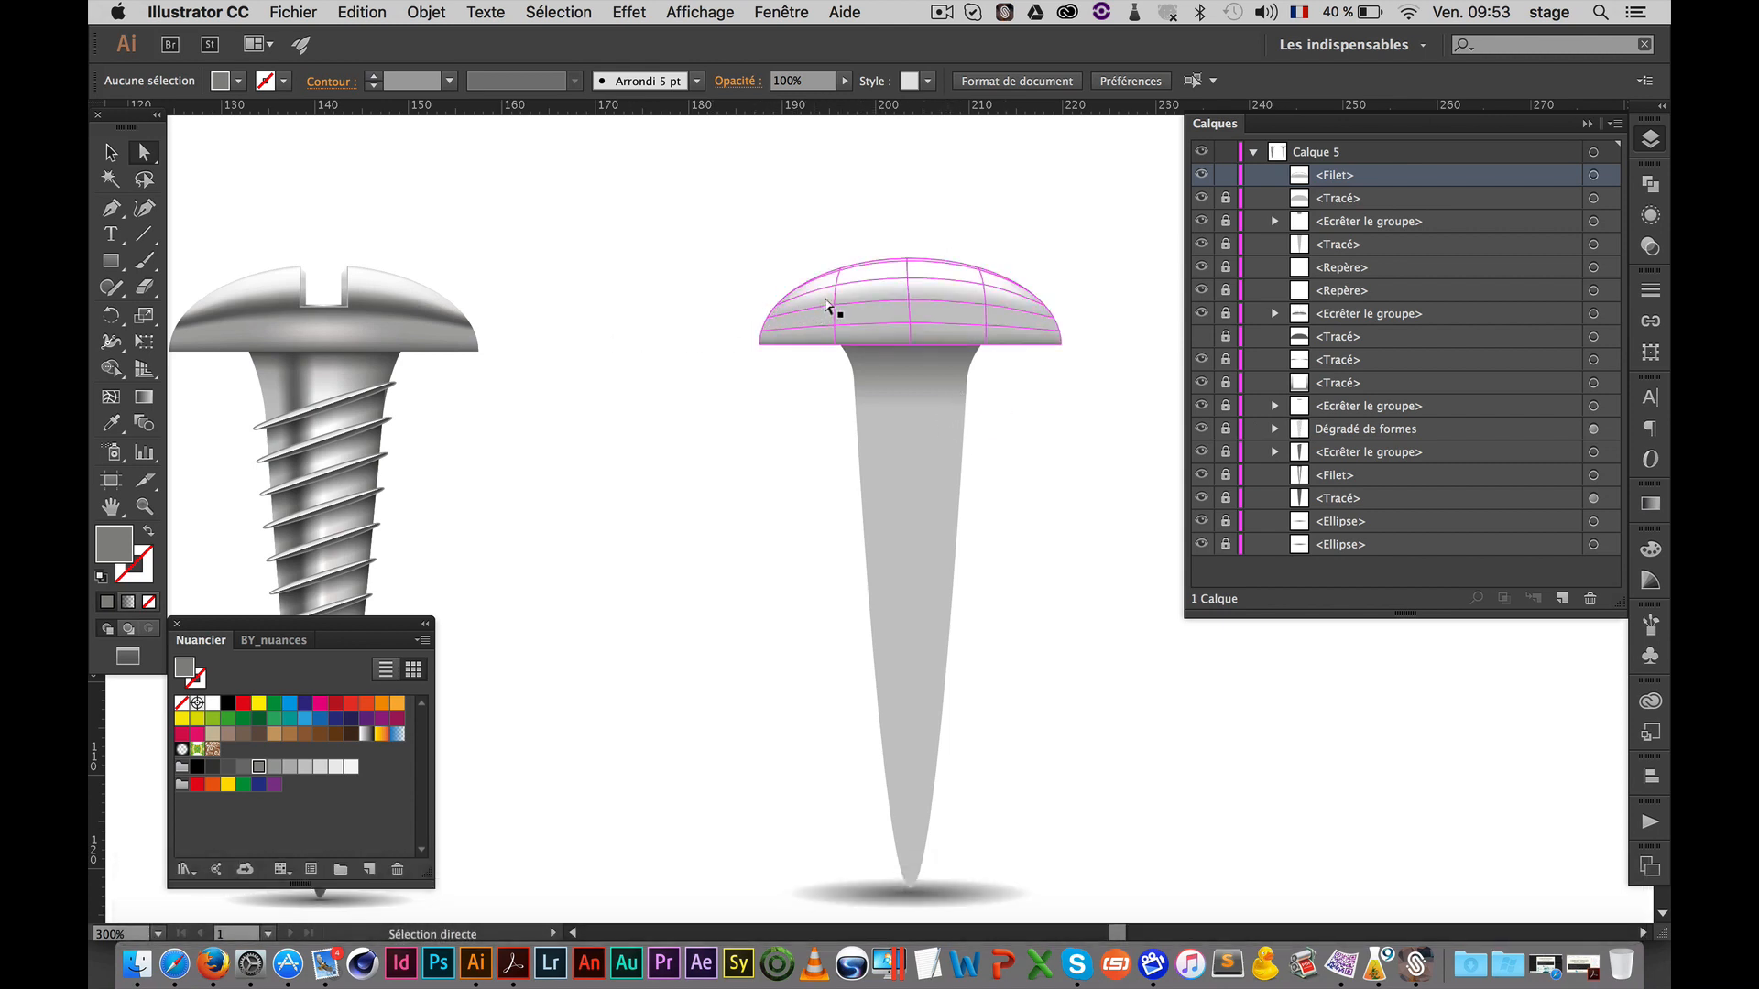
left_click(1043, 316, "shift+super")
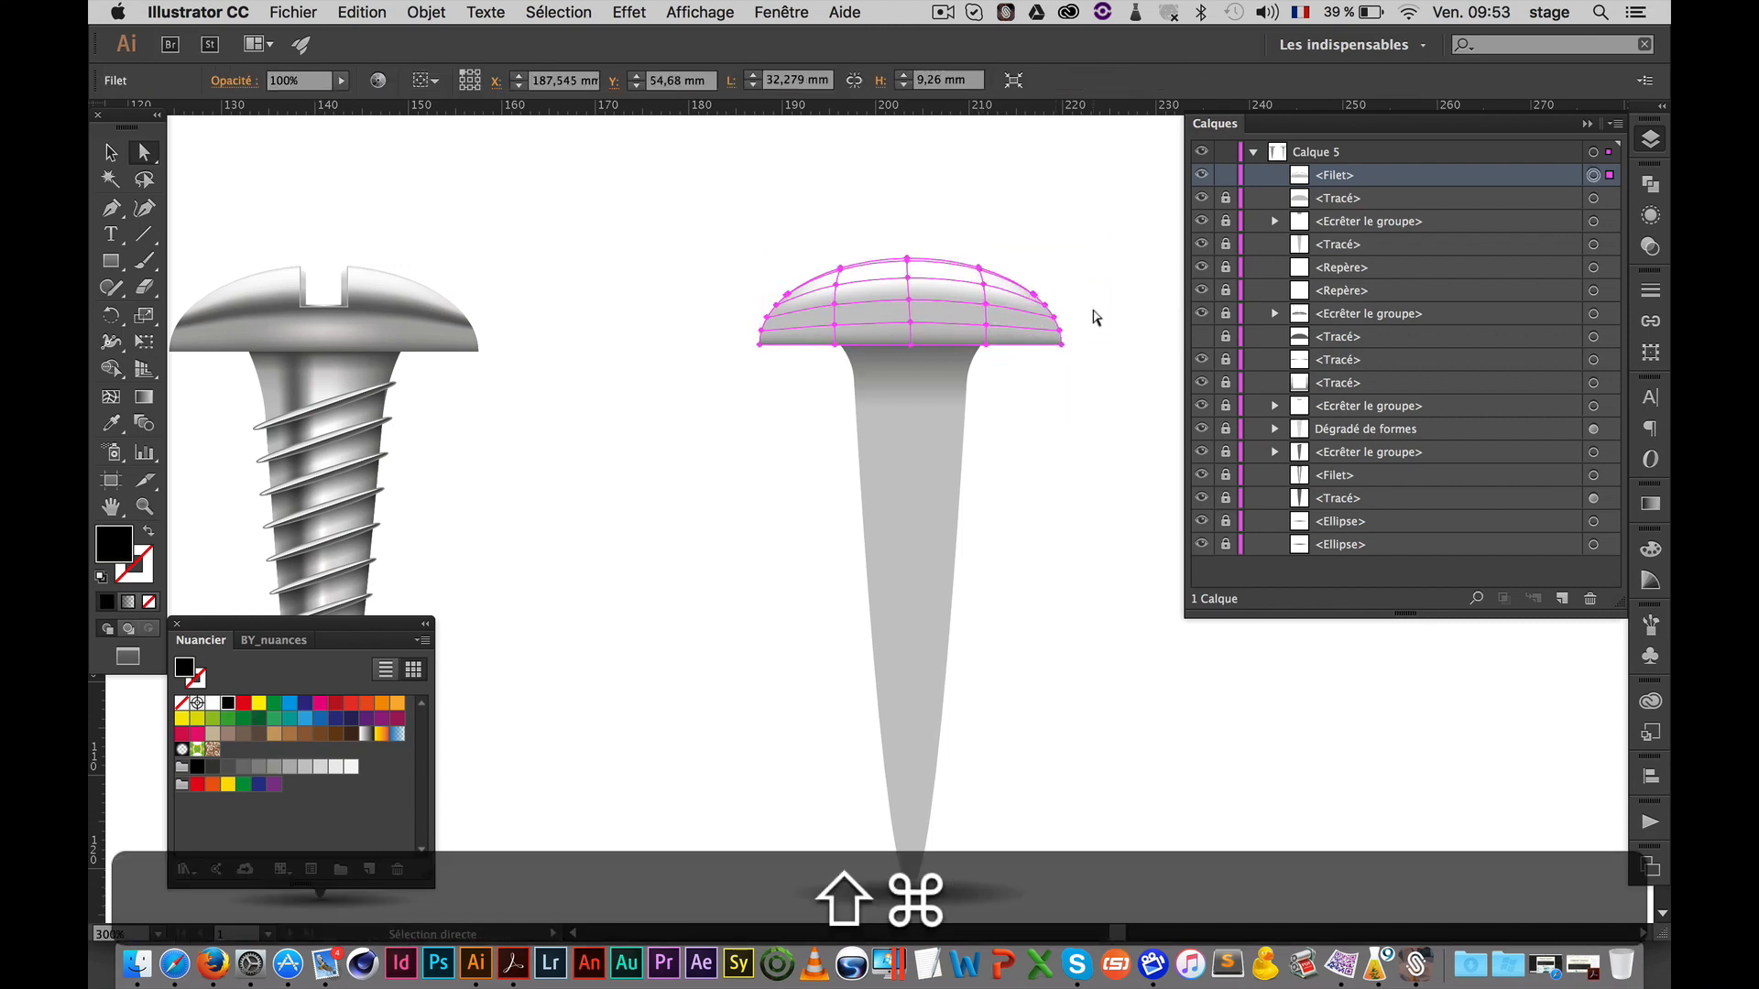
Select the five mesh points across the head's middle row, fill them with a dark grey swatch, and deselect
left_click(1068, 314)
left_click(1053, 314)
left_click(985, 305, "shift")
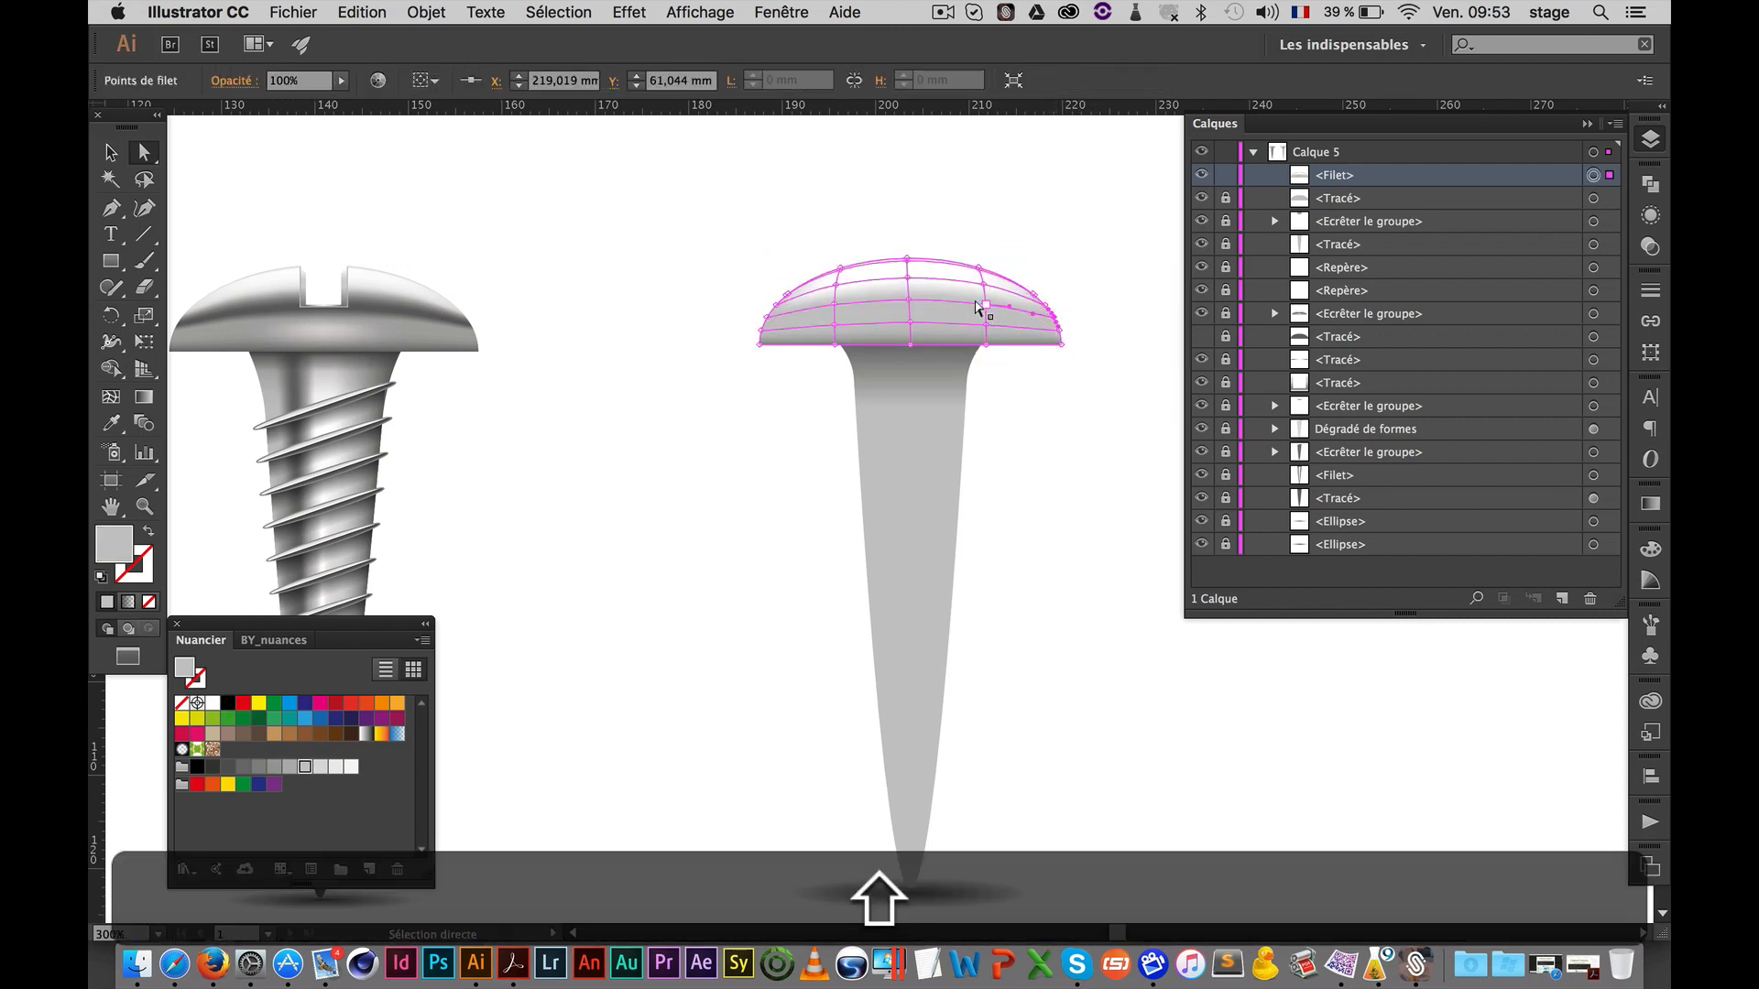
left_click(985, 300, "shift")
left_click(907, 290, "shift")
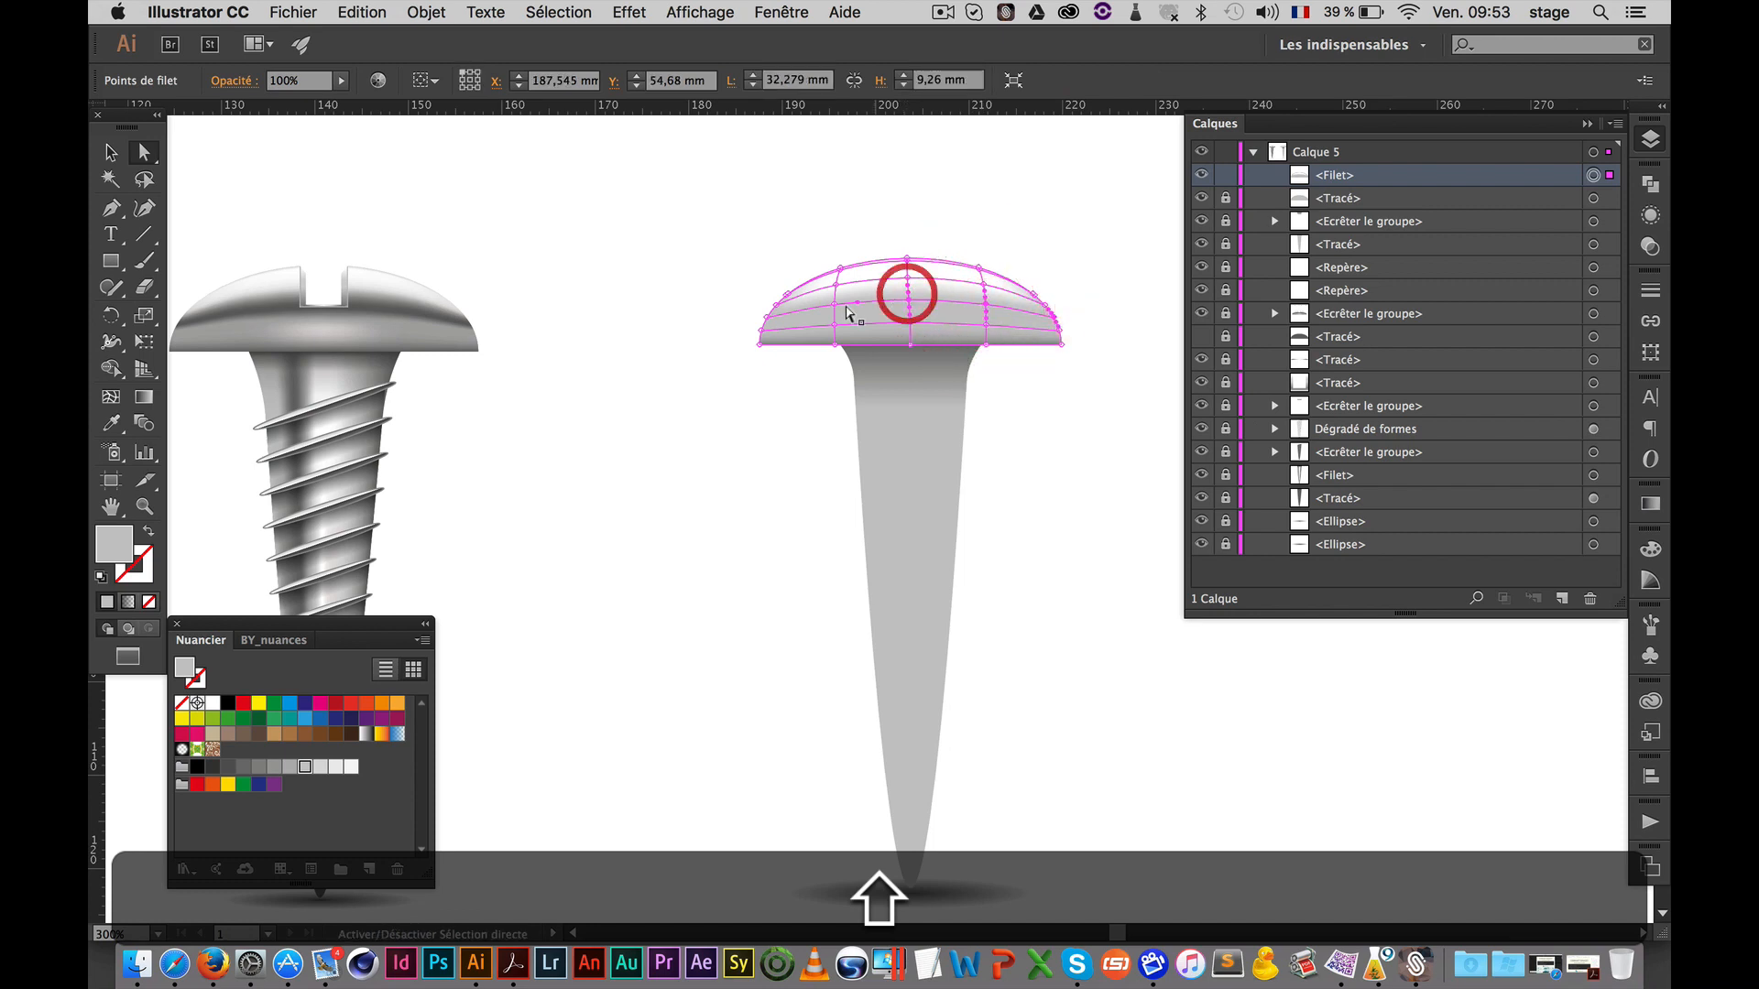
left_click(834, 305, "shift")
left_click(768, 316, "shift")
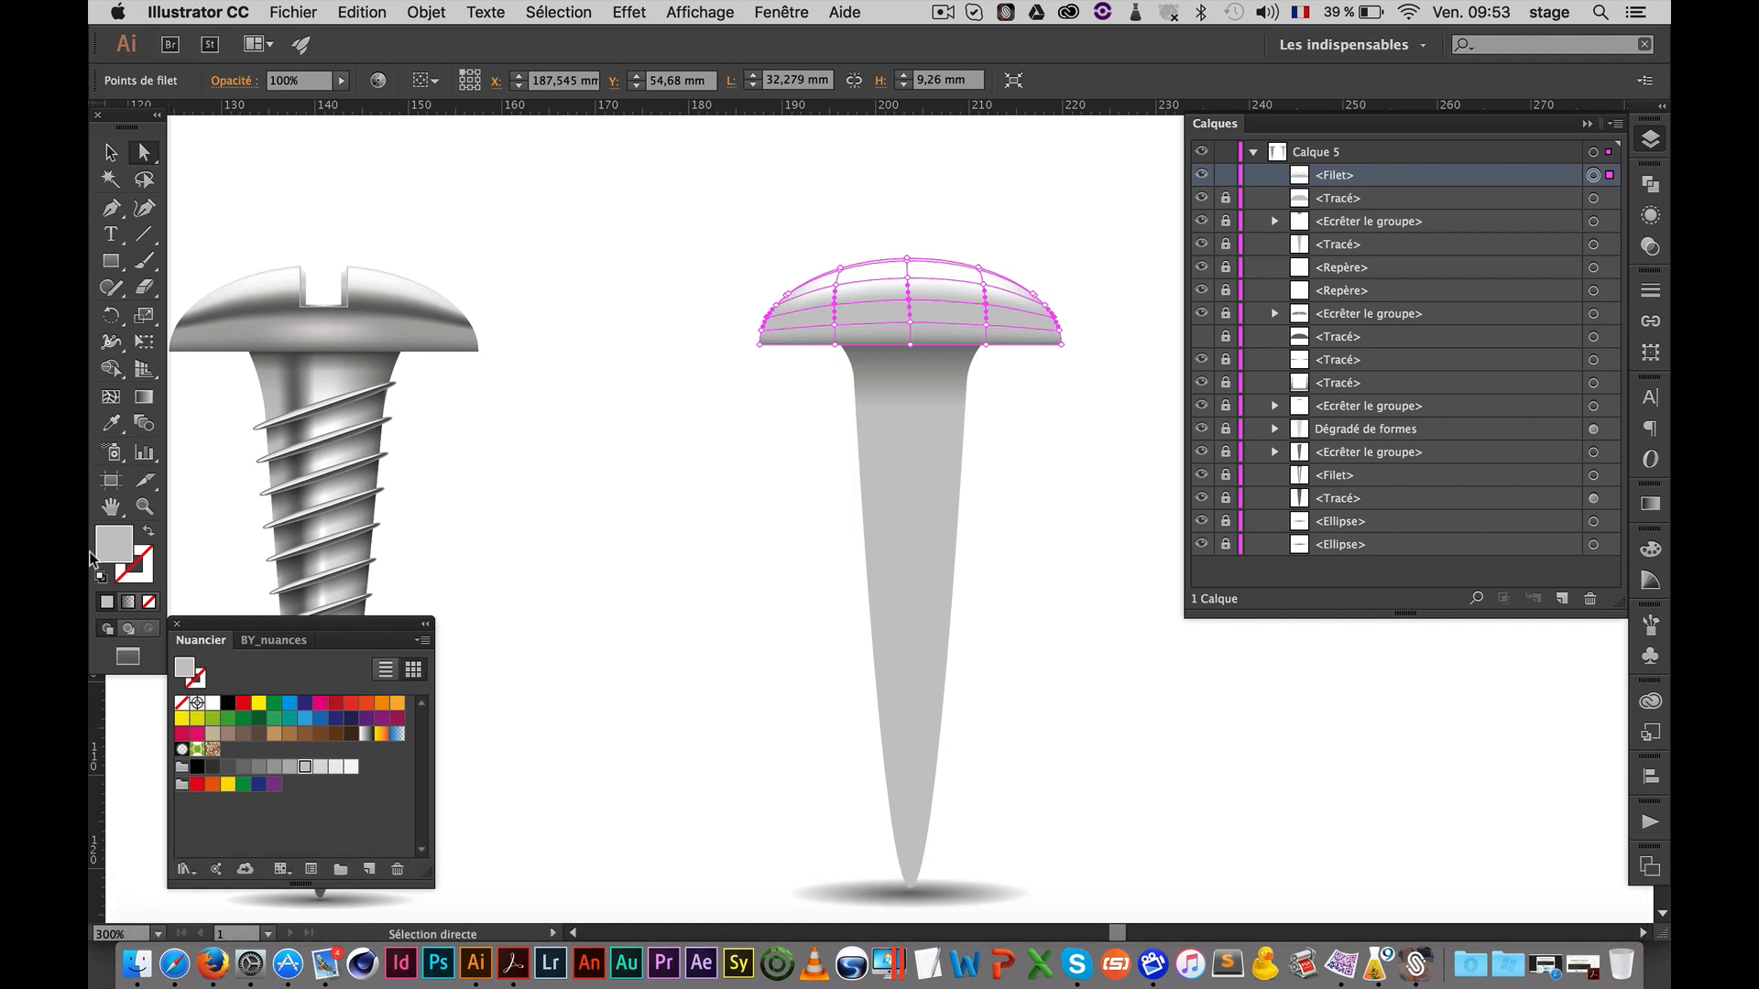
left_click(218, 771)
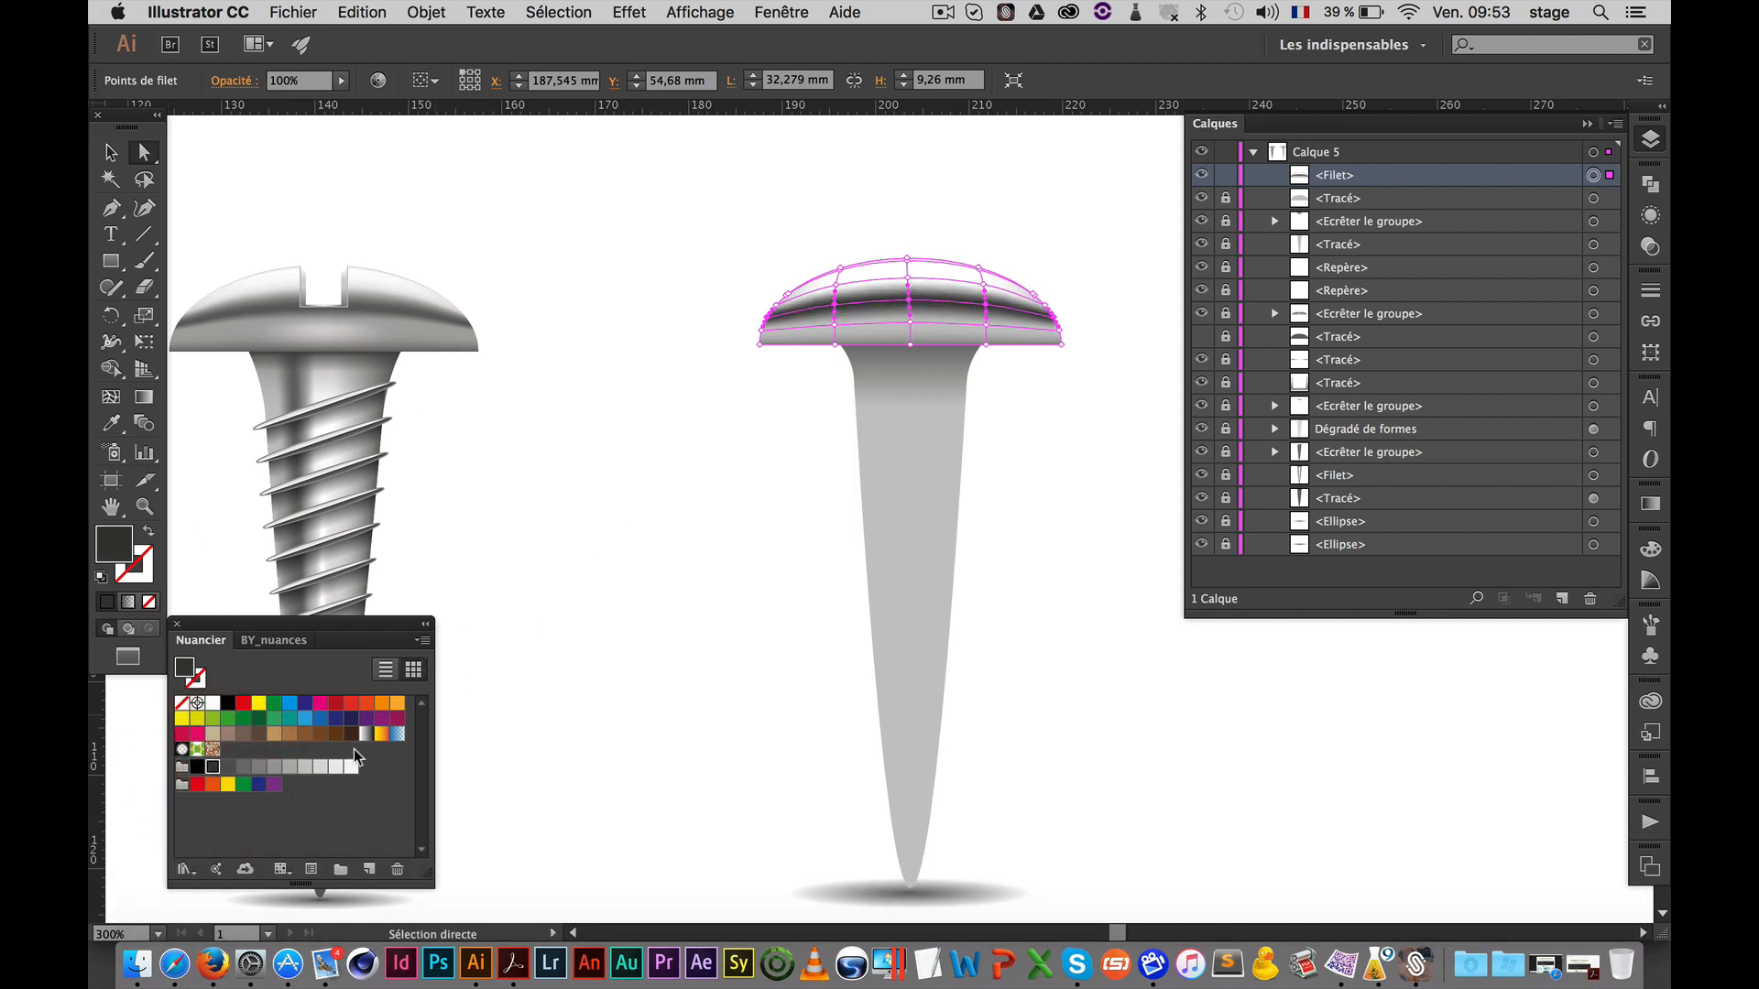
left_click(228, 770)
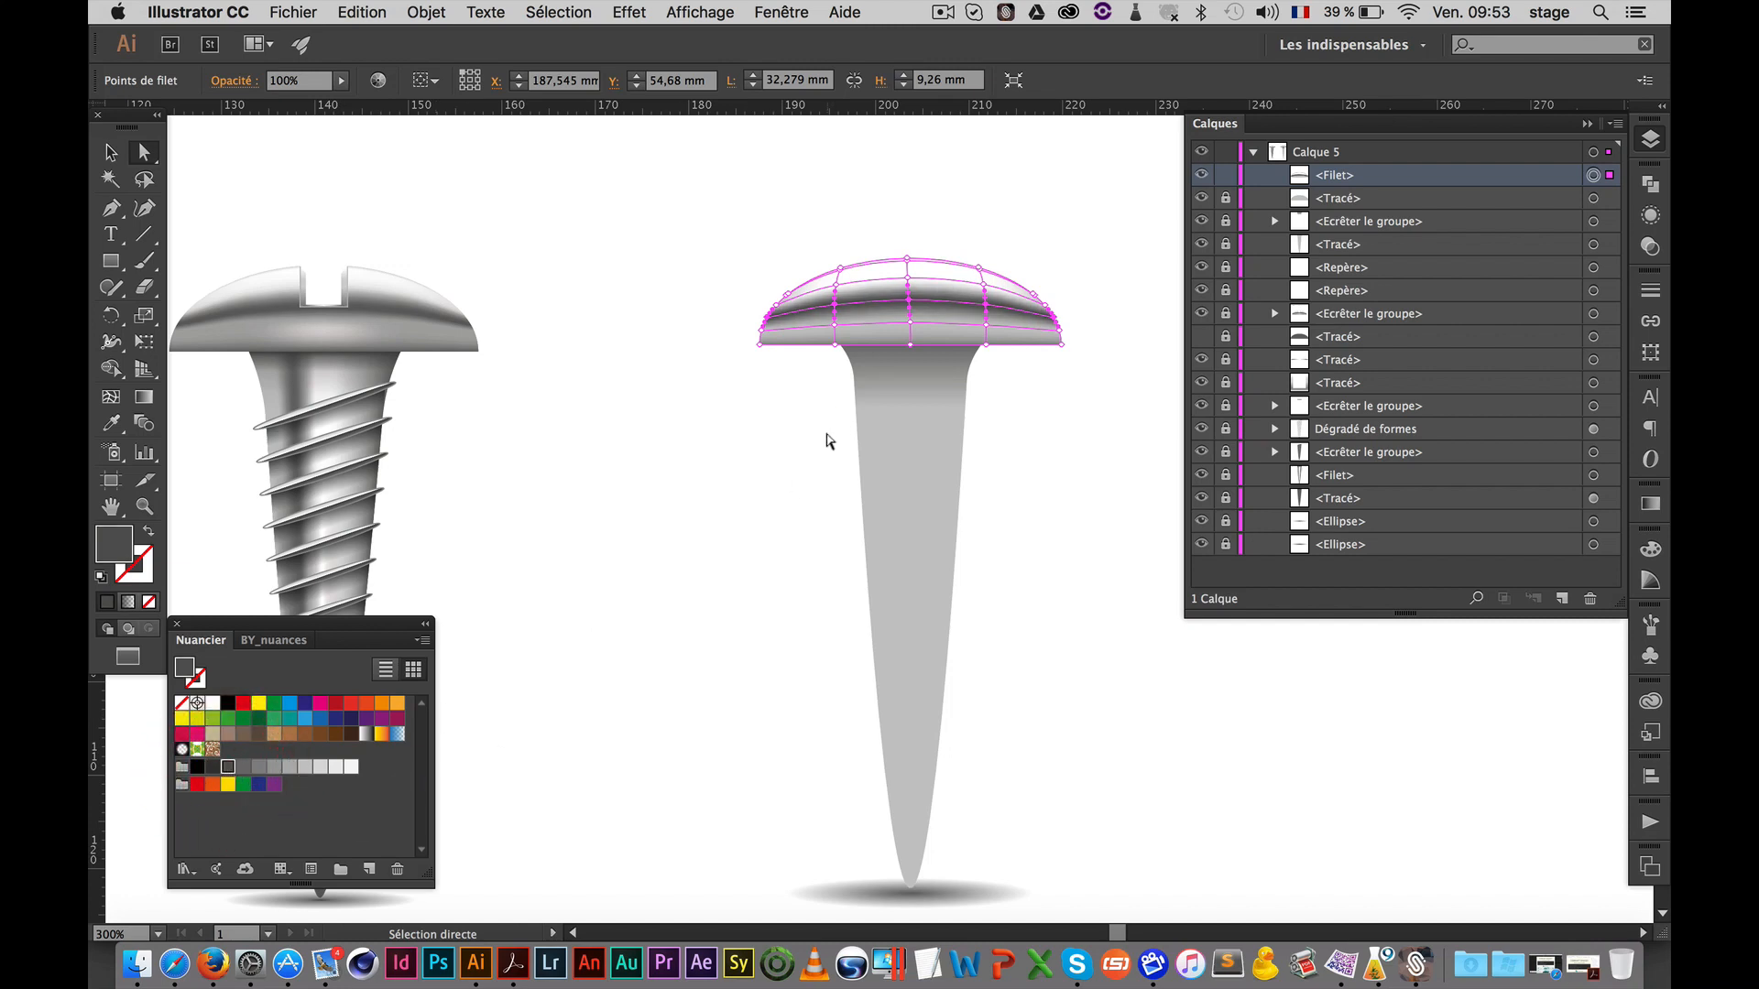
left_click(799, 441, "super")
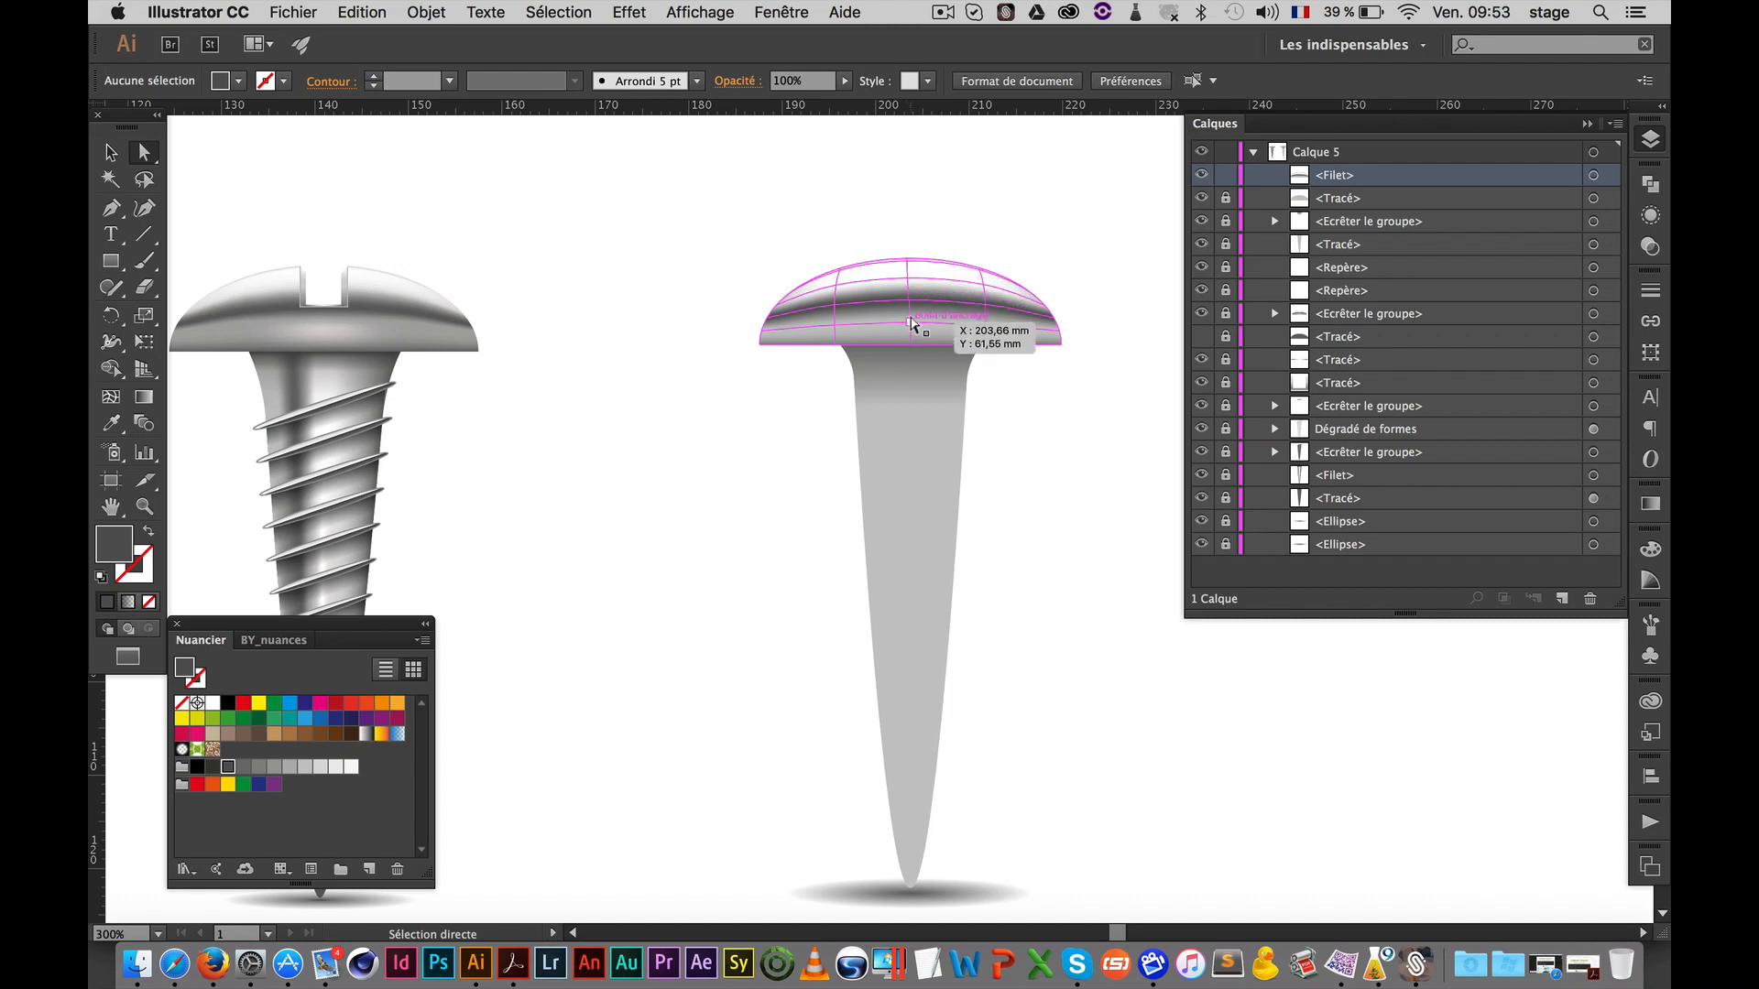
Examine the colours of the mesh points on the head's central column at the dark band and just above it
key("super+space")
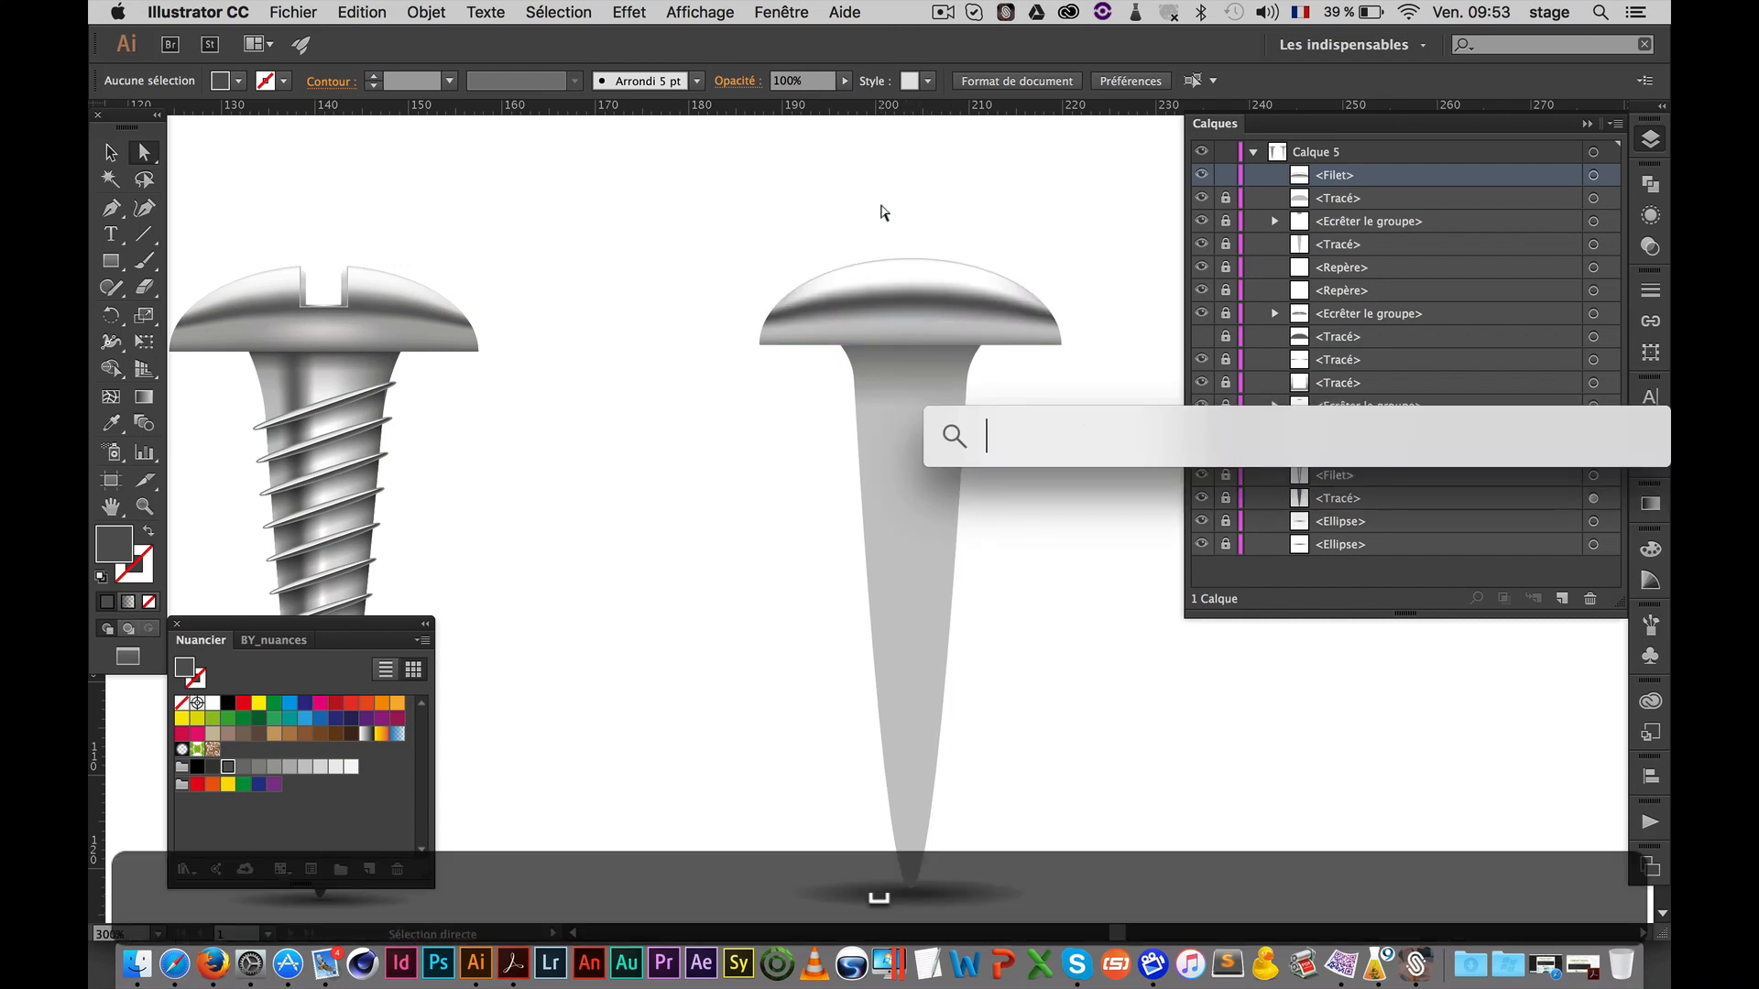
left_click(872, 205)
left_click(926, 336)
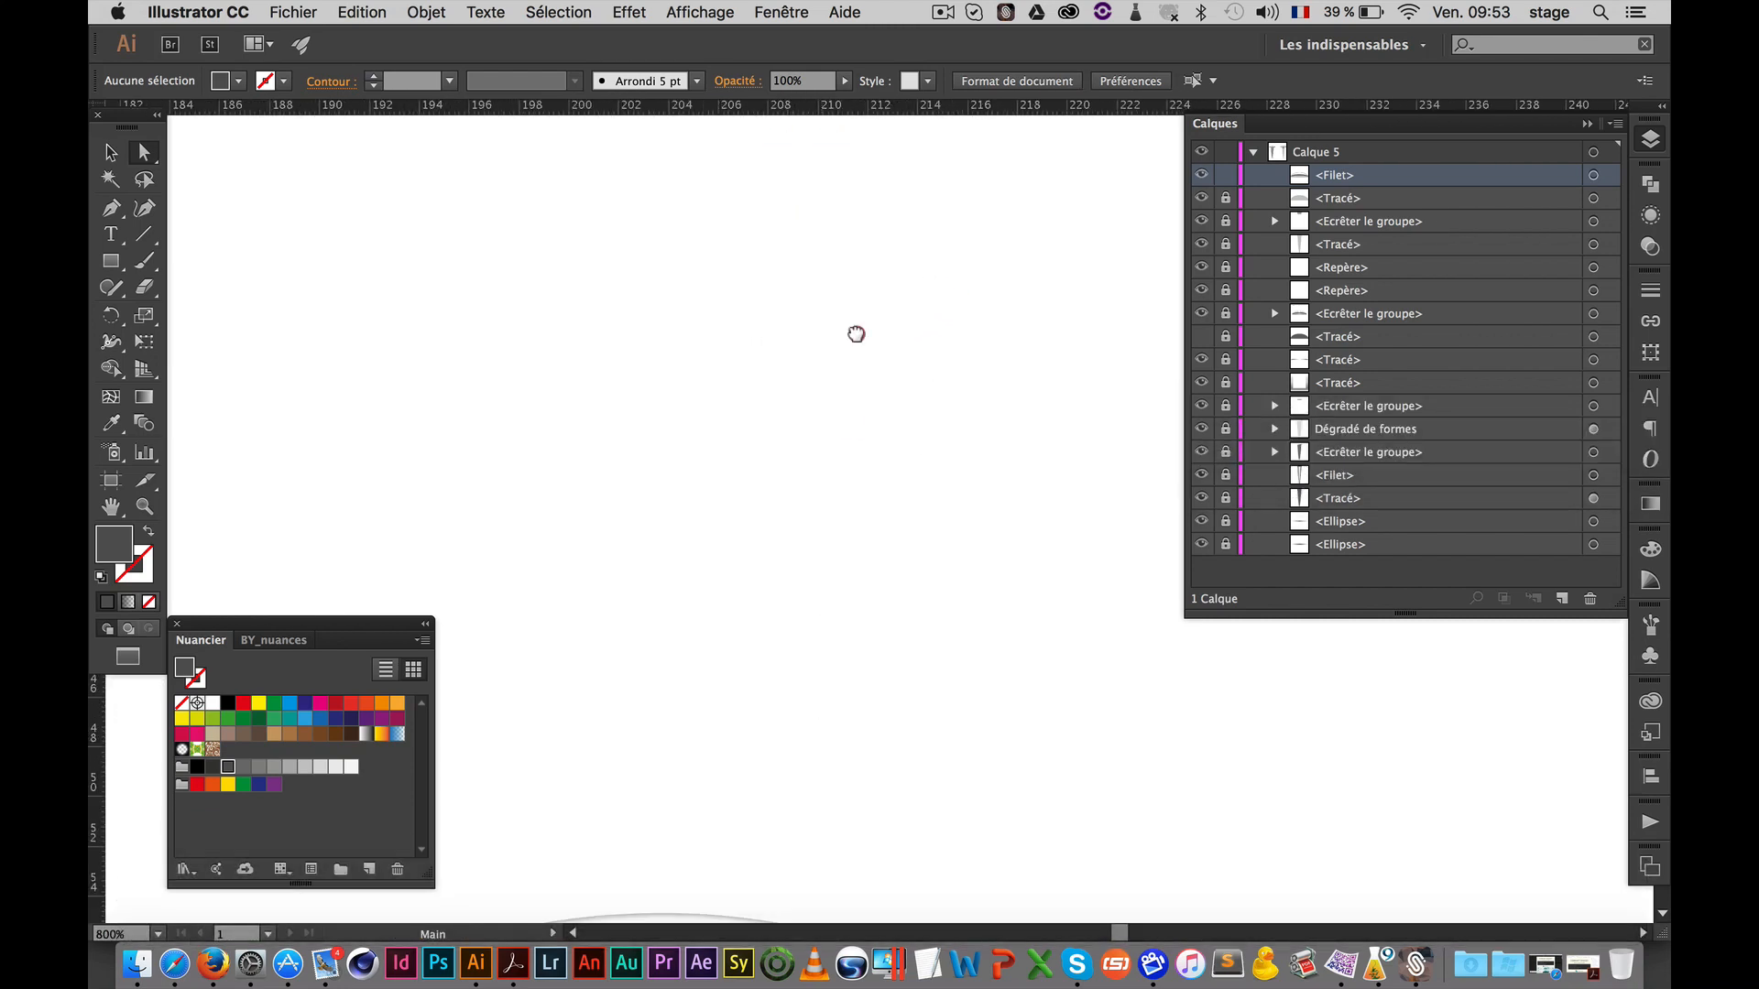
left_click(861, 339)
left_click(955, 366)
left_click(837, 381)
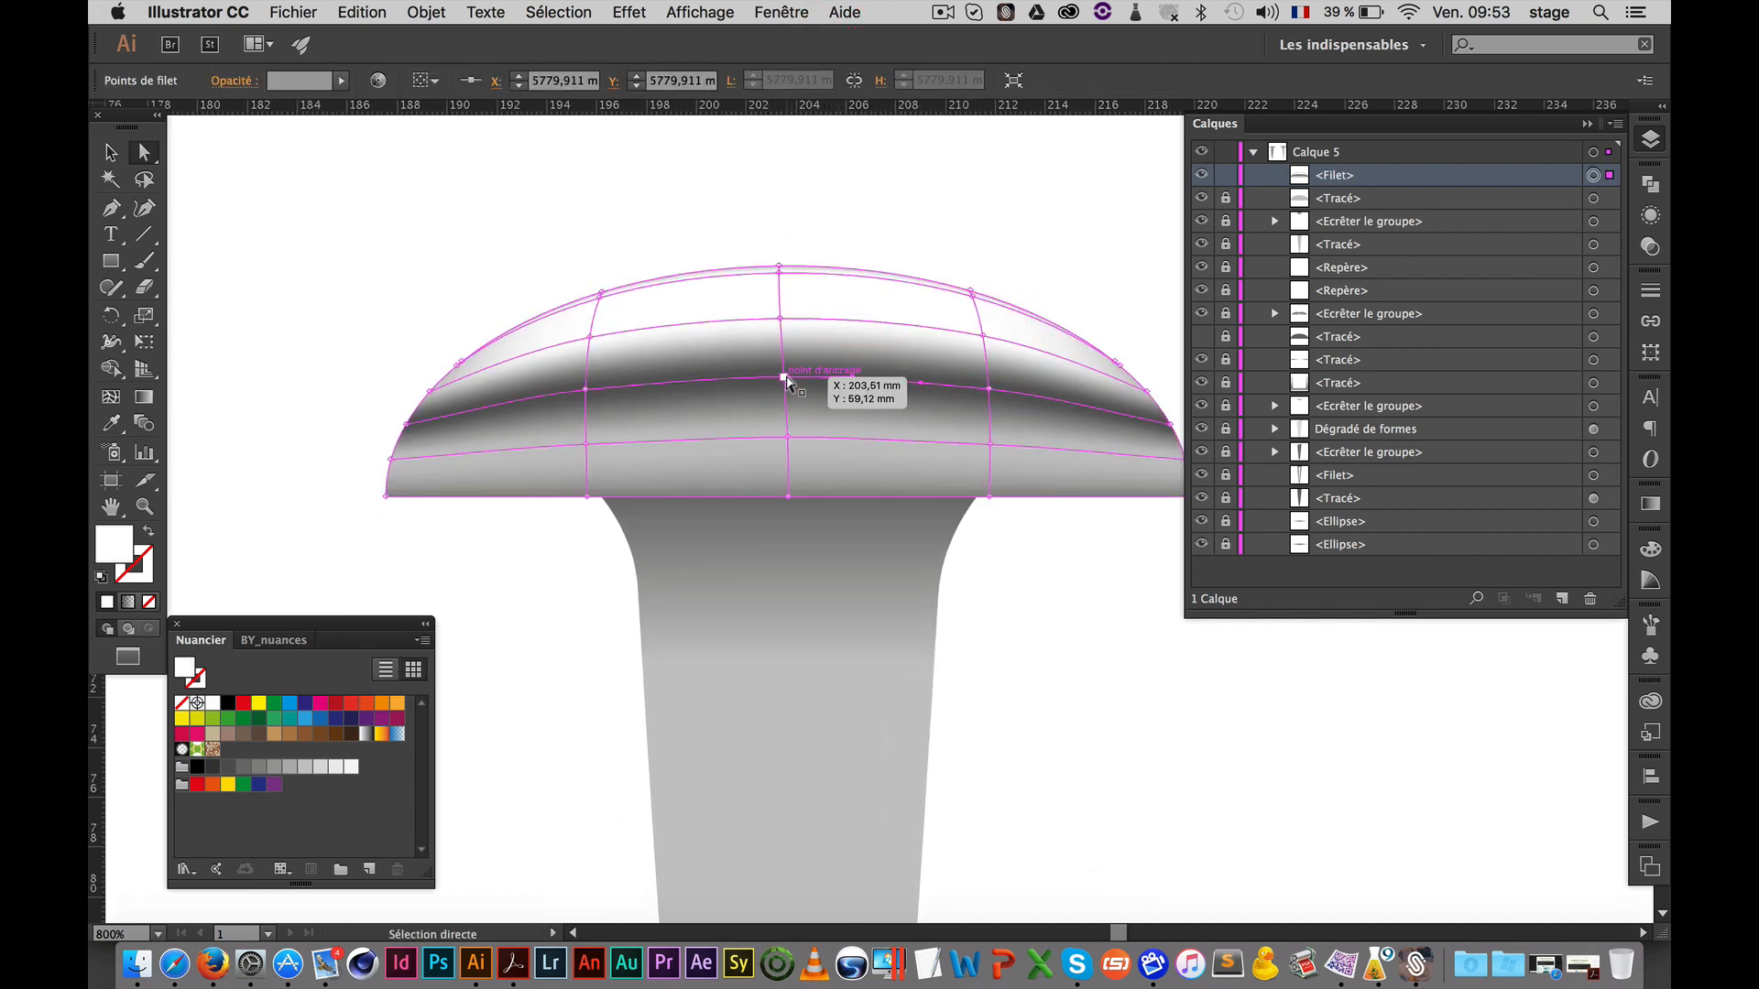
left_click(783, 376)
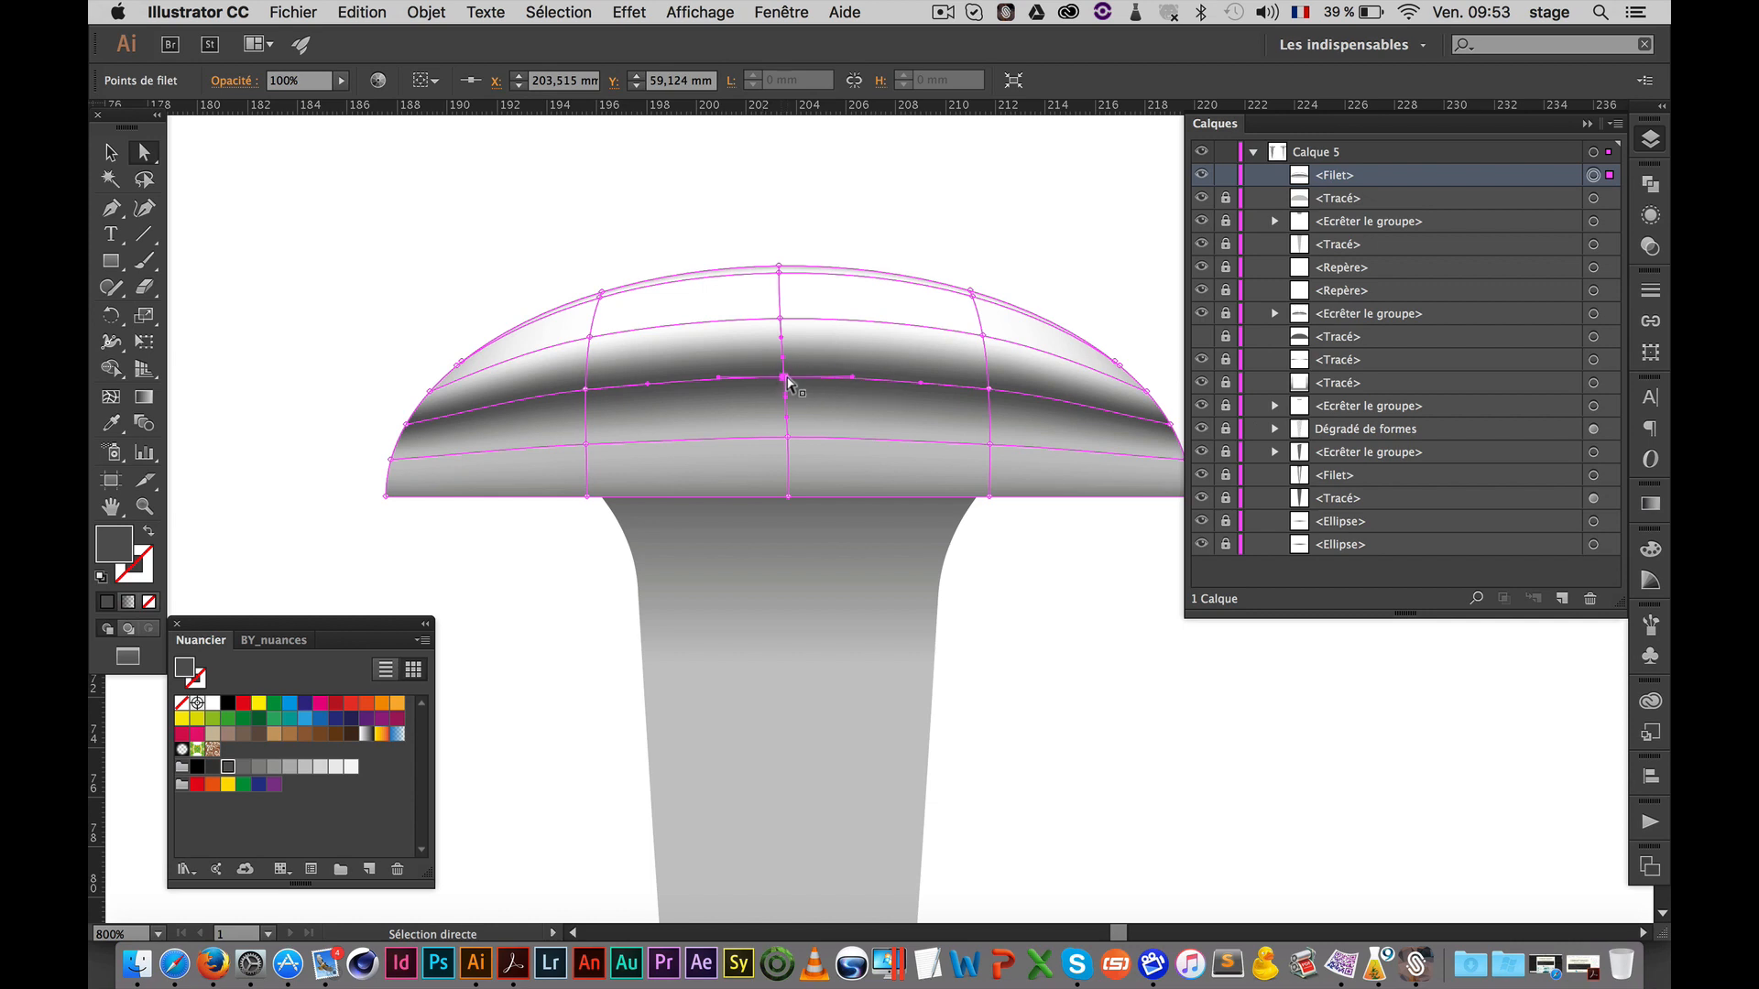
left_click(780, 320)
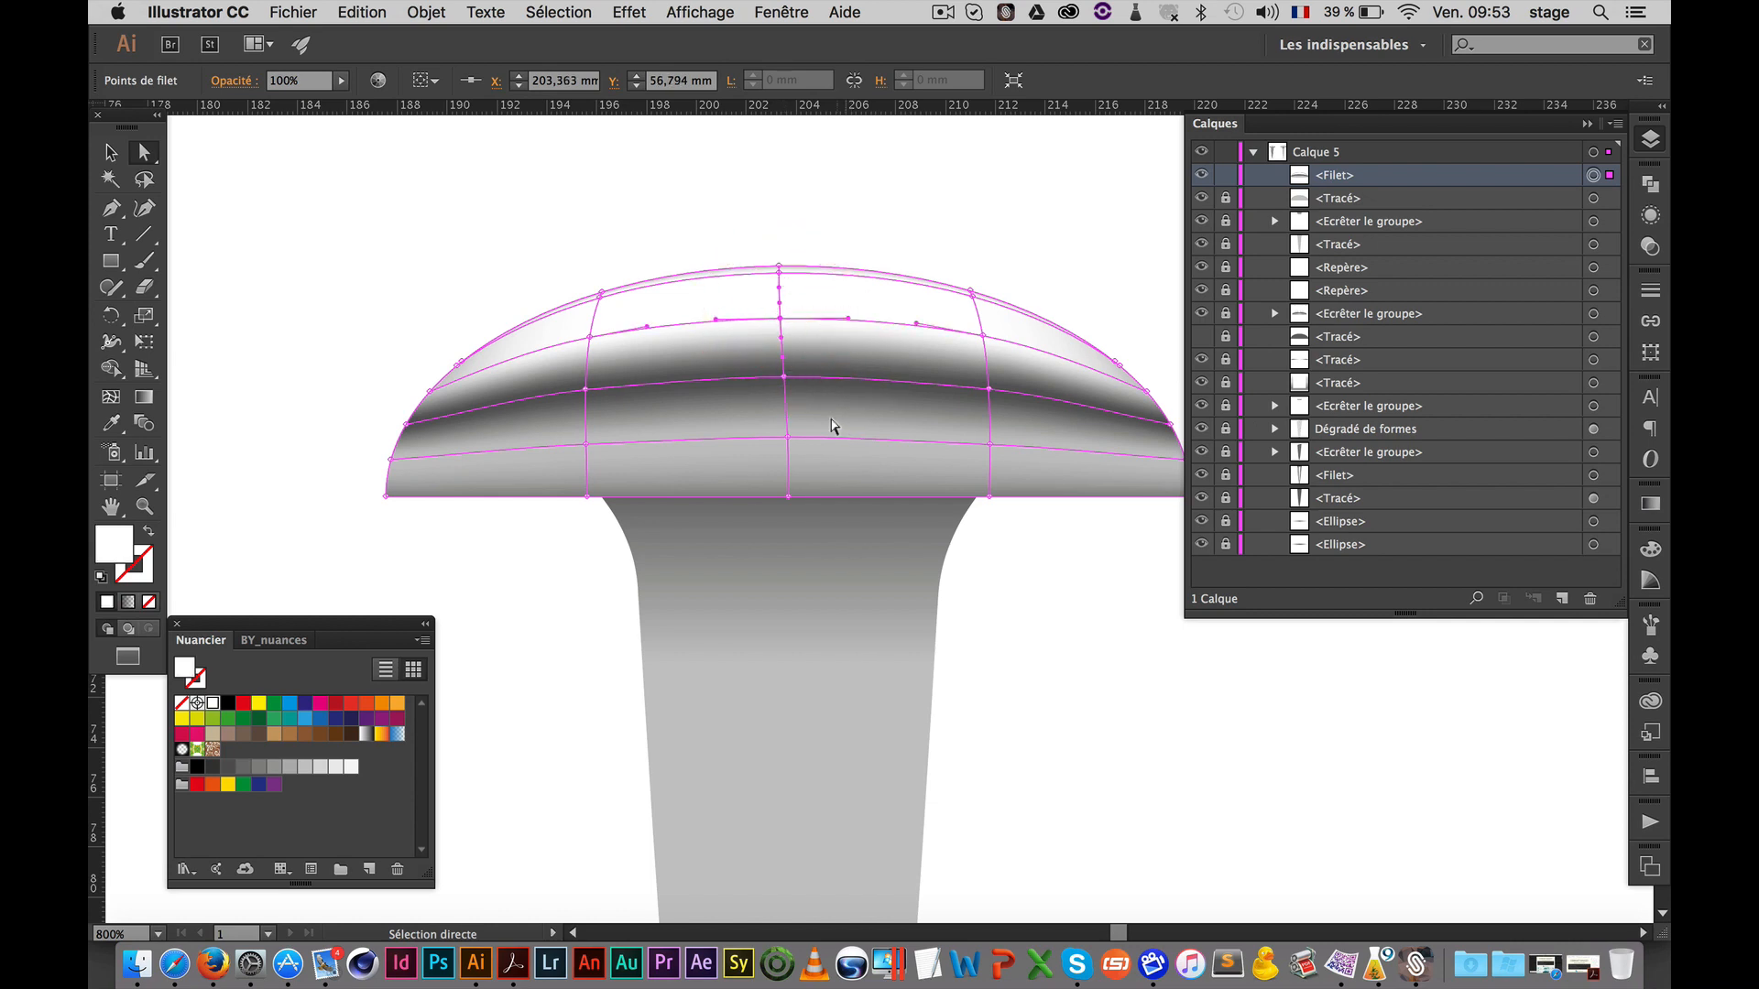
left_click(765, 218)
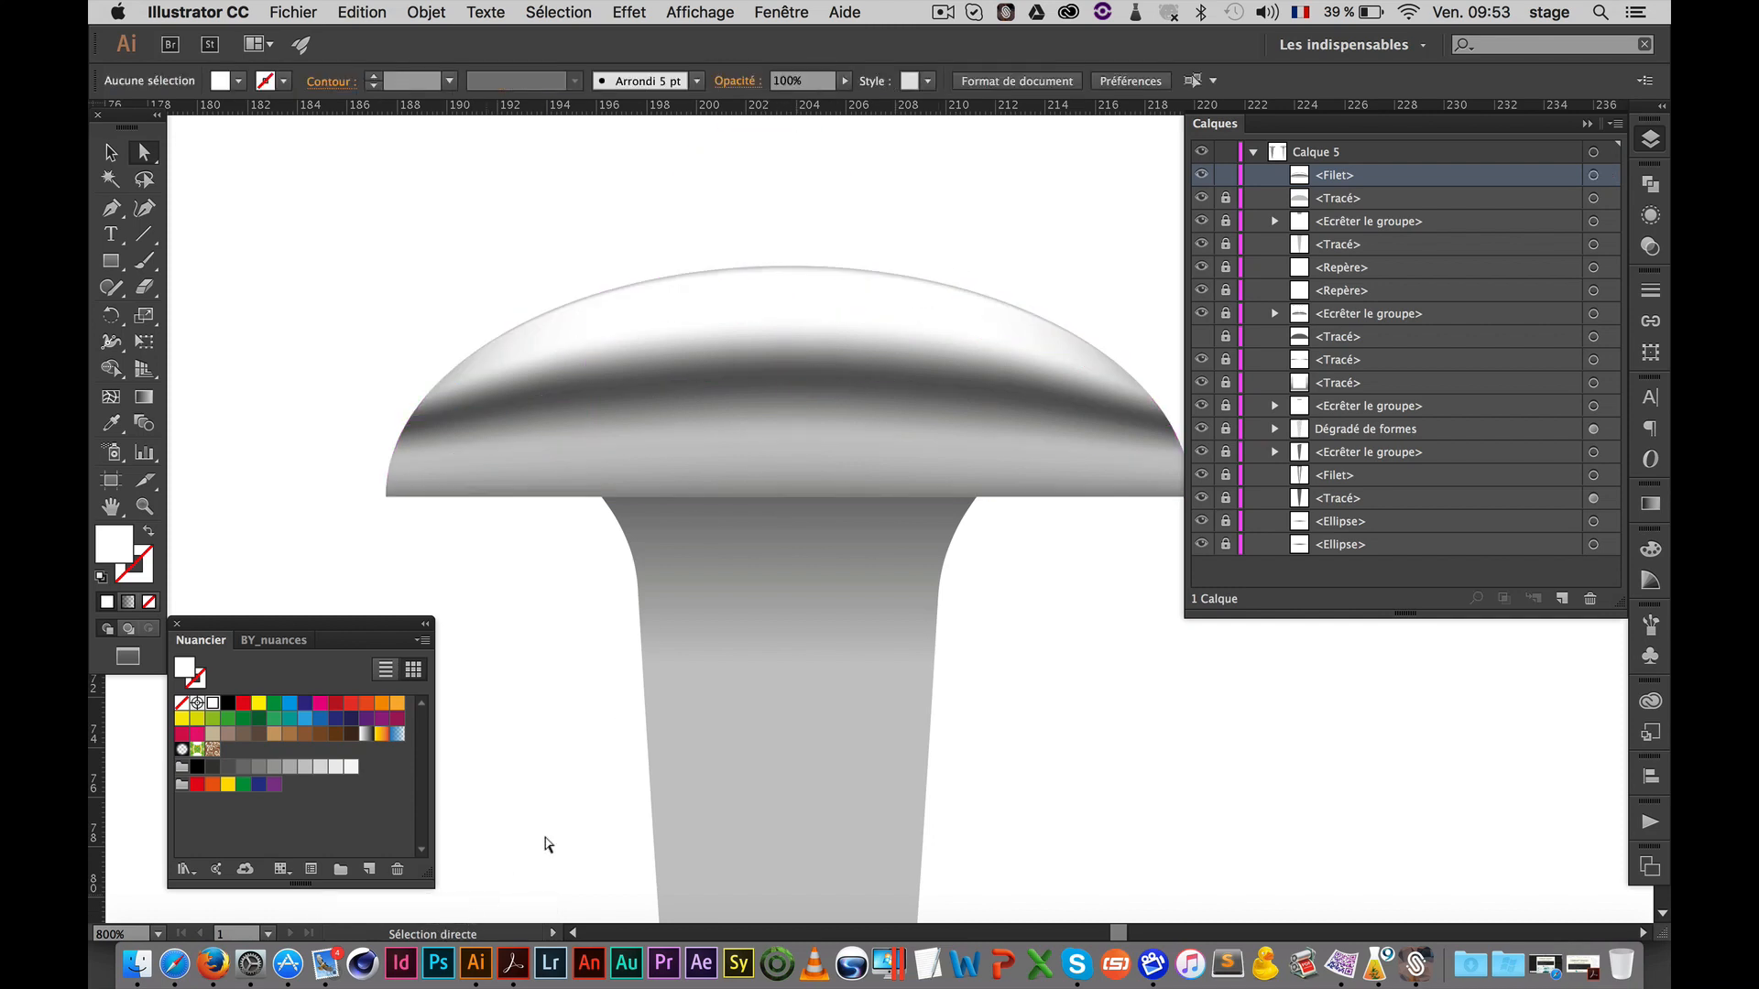
left_click(777, 551, "alt+super")
left_click(777, 551, "alt+super")
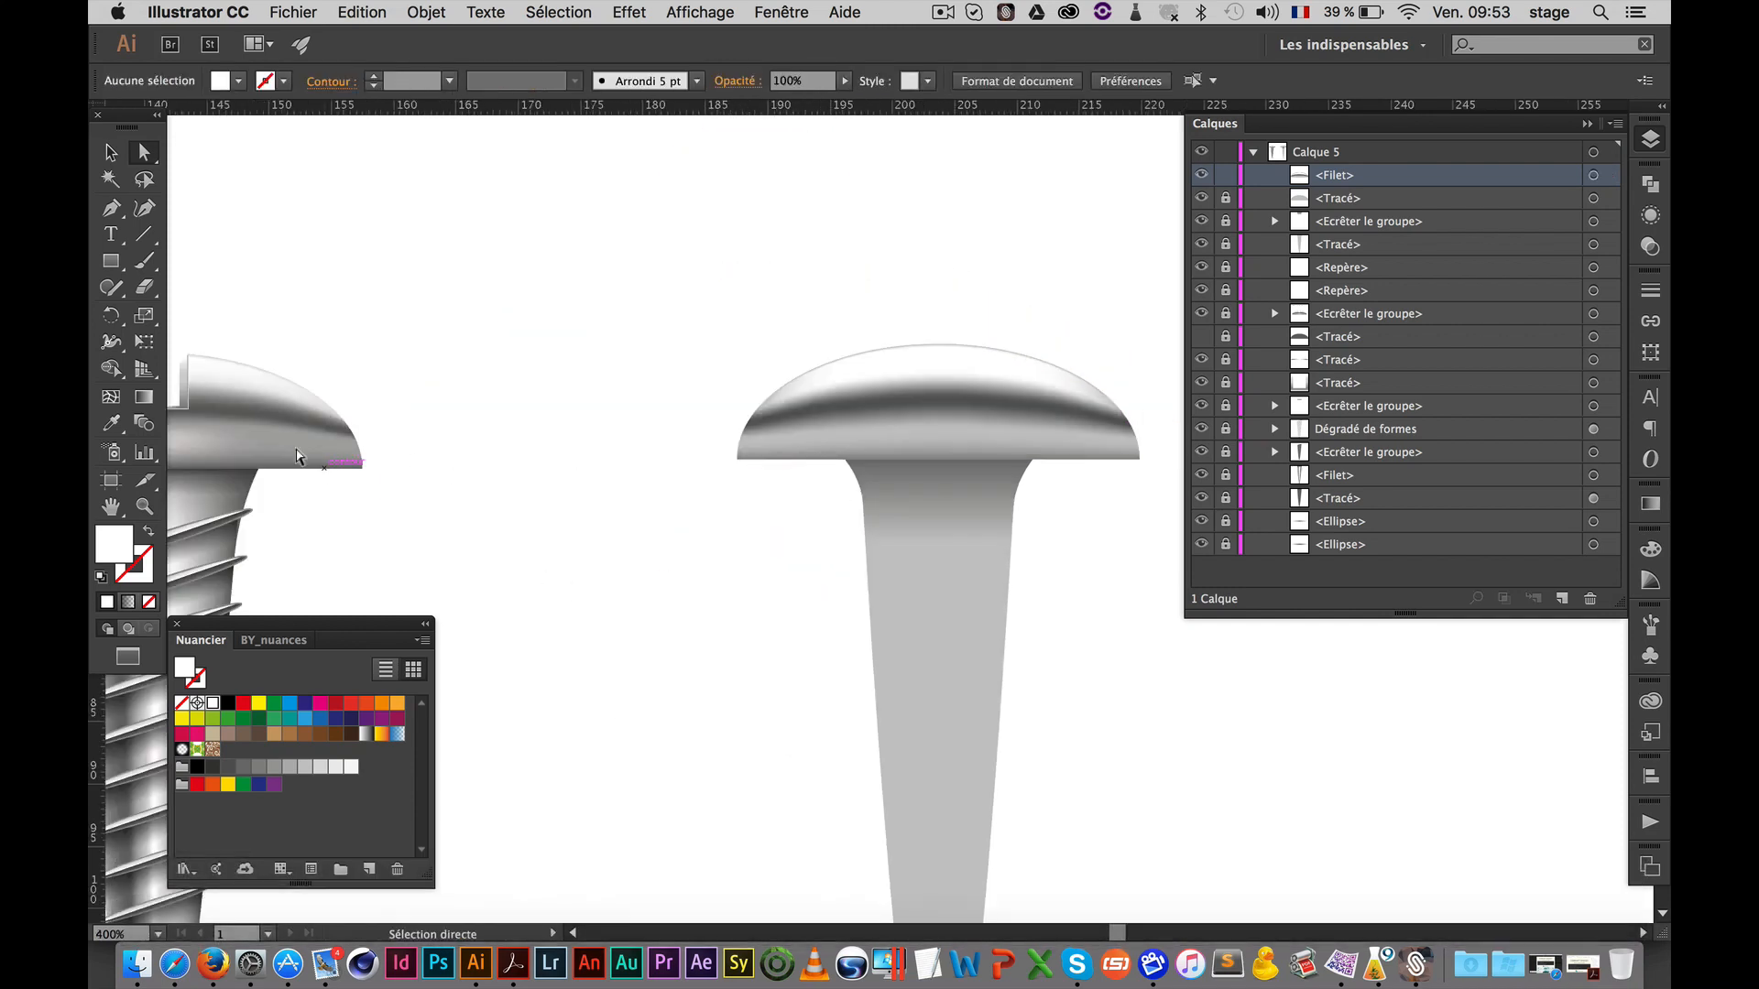
Try adding a mesh row immediately beneath the head's dark band with the Mesh tool, placing its point on the central column
left_click_drag(1126, 503, 956, 461)
left_click(778, 414, "super")
left_click(779, 414, "super")
left_click_drag(943, 668, 674, 463)
left_click(723, 358)
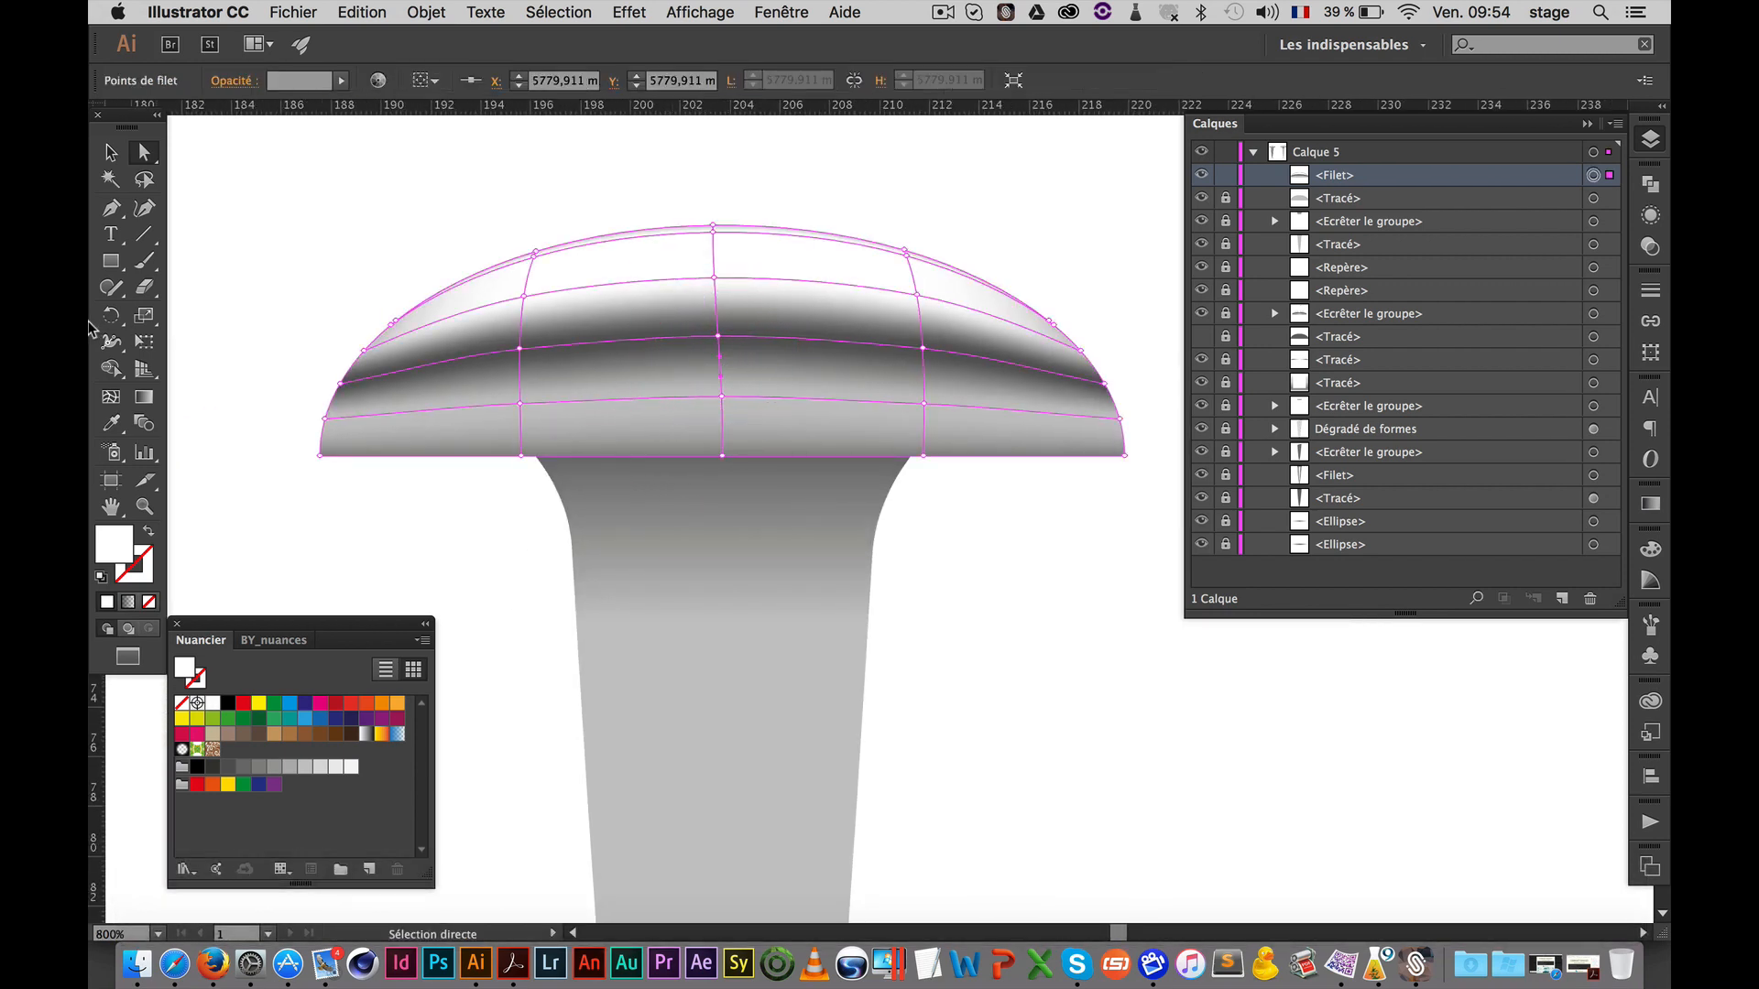
left_click(108, 397)
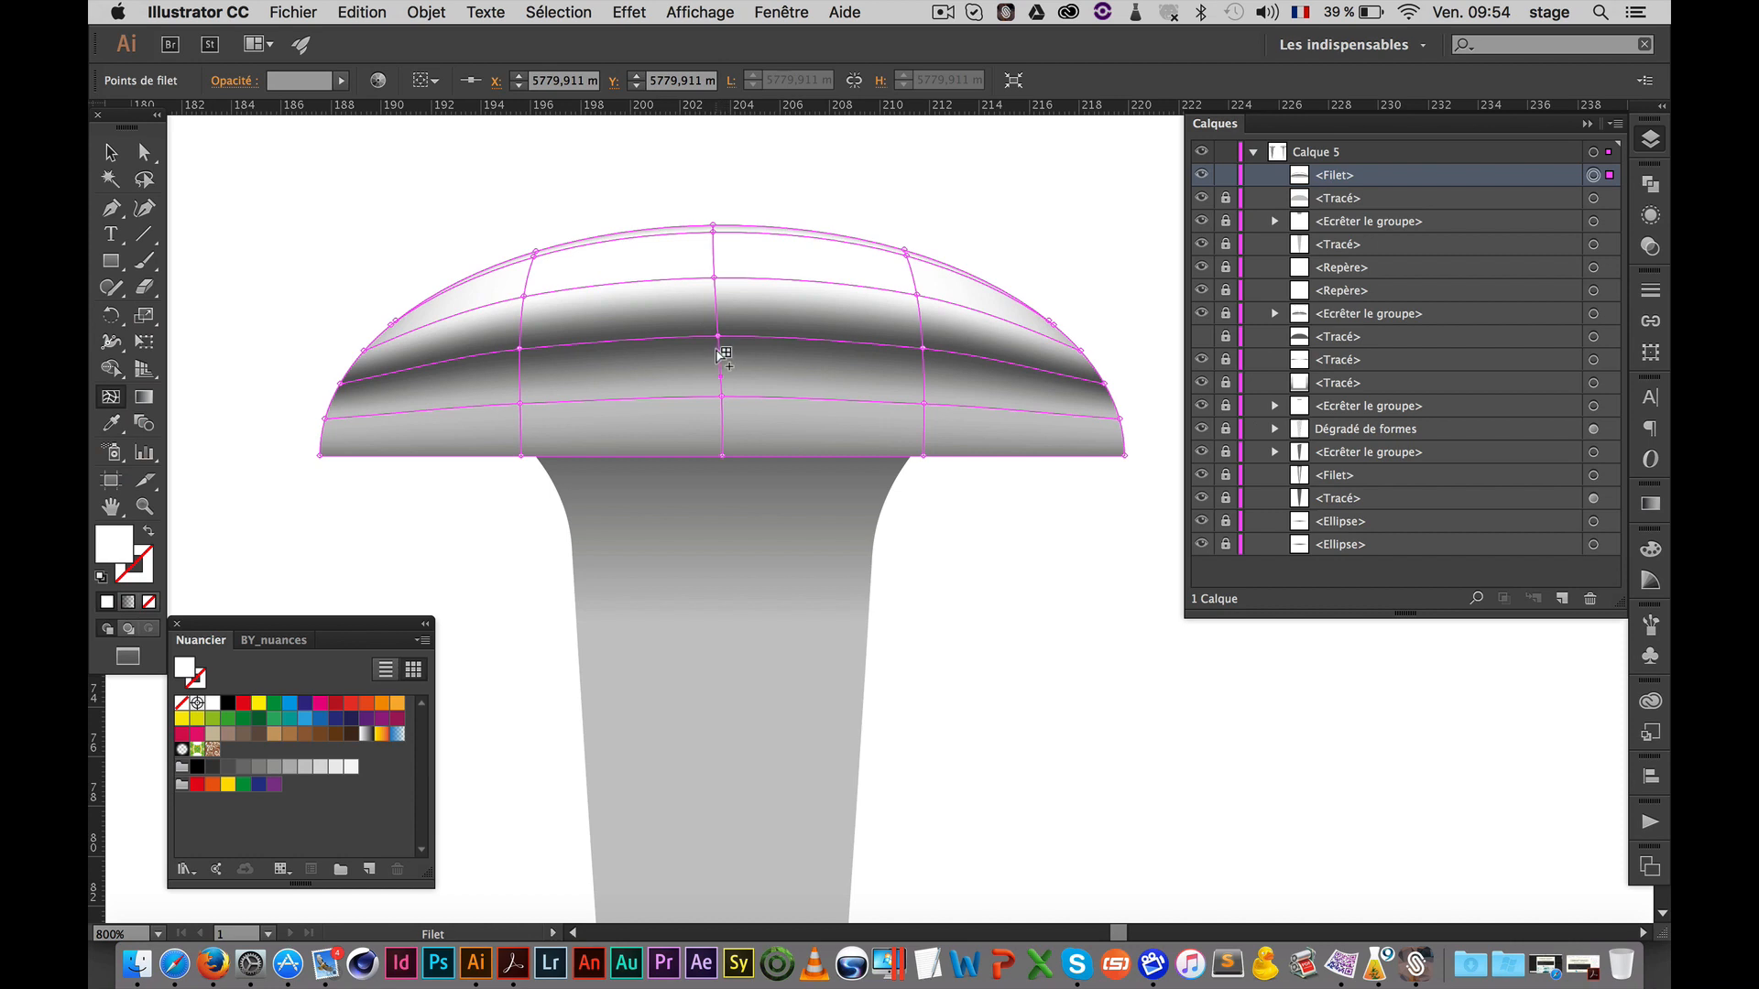
left_click(718, 347)
left_click(719, 349)
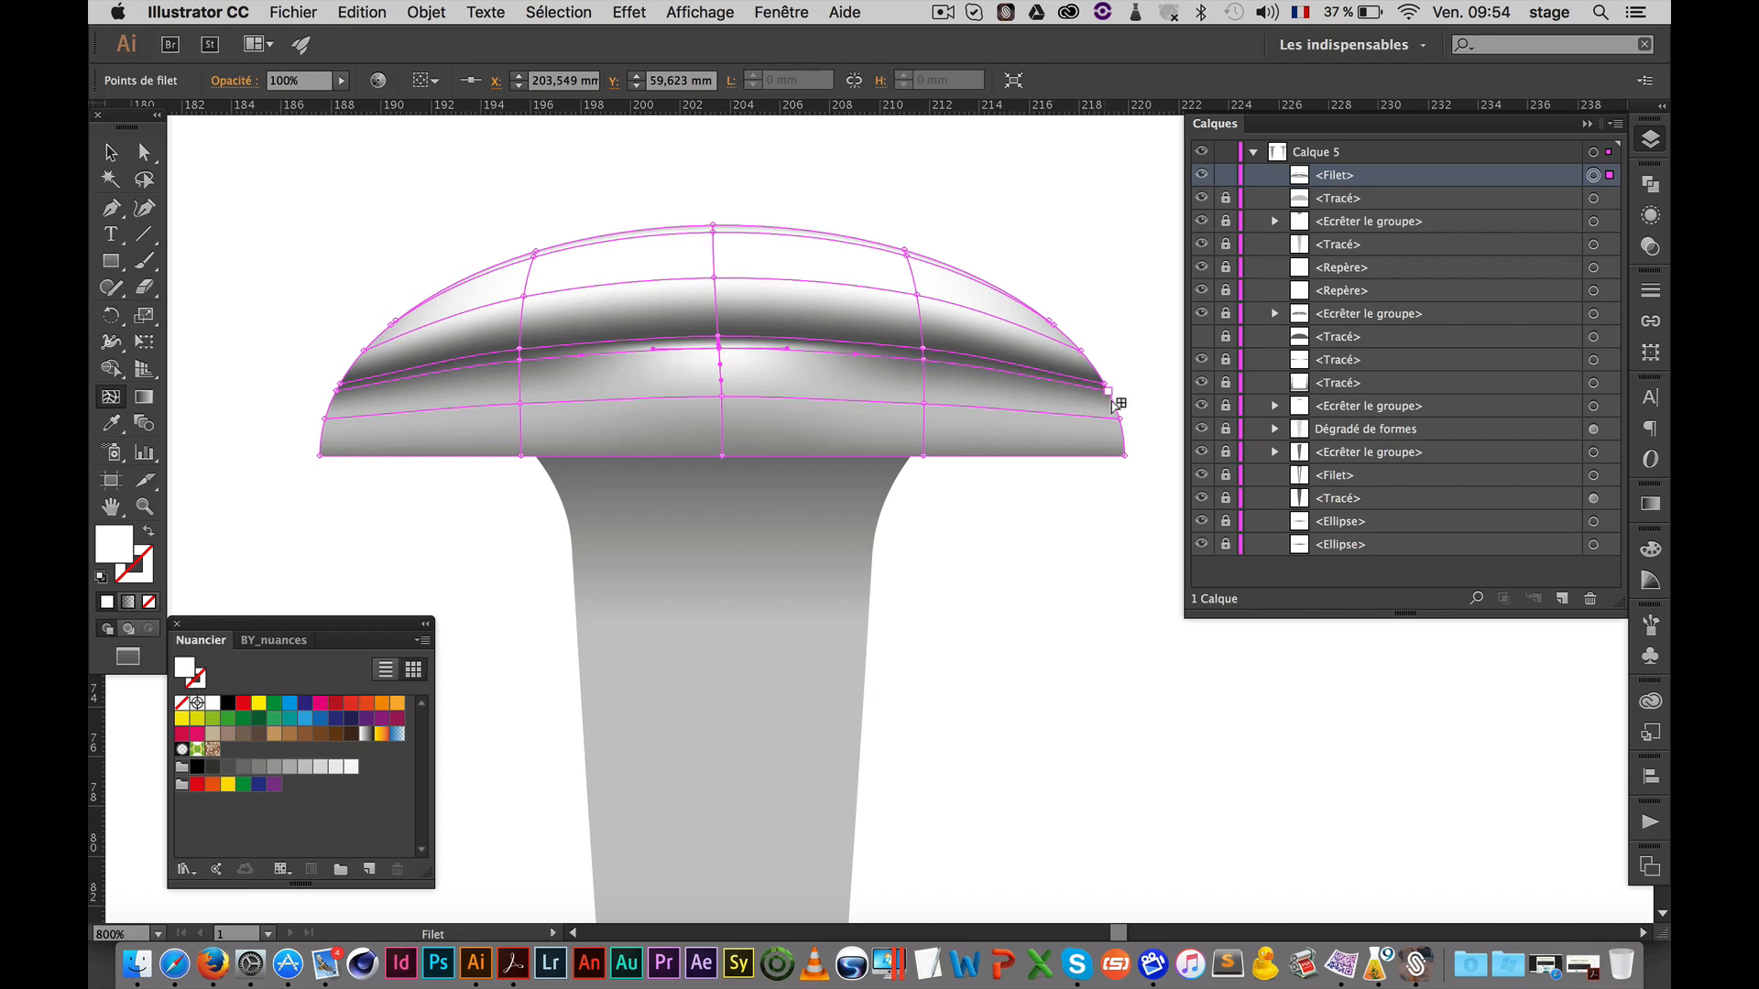
Try filling the new row's mesh points with the light grey sampled from the row below using the Eyedropper, and deselect
left_click(925, 353, "shift+super")
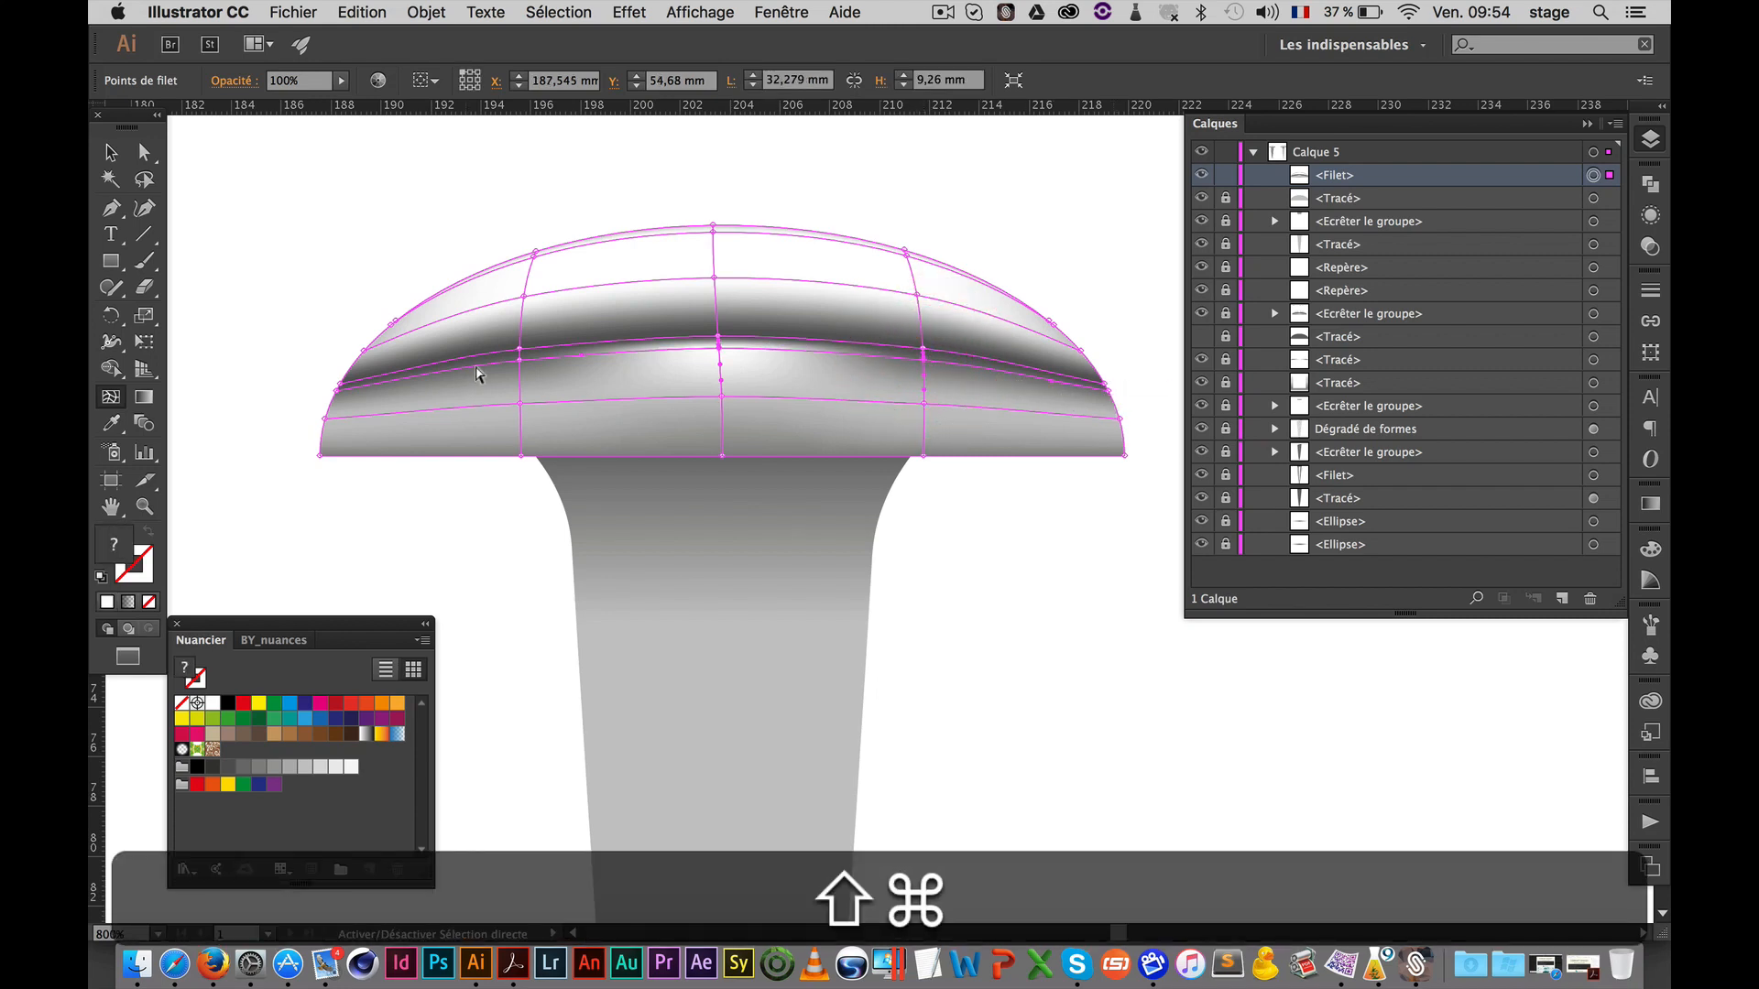
left_click(519, 360, "shift+super")
left_click(335, 392, "shift+super")
left_click(1107, 394, "shift+super")
key("i")
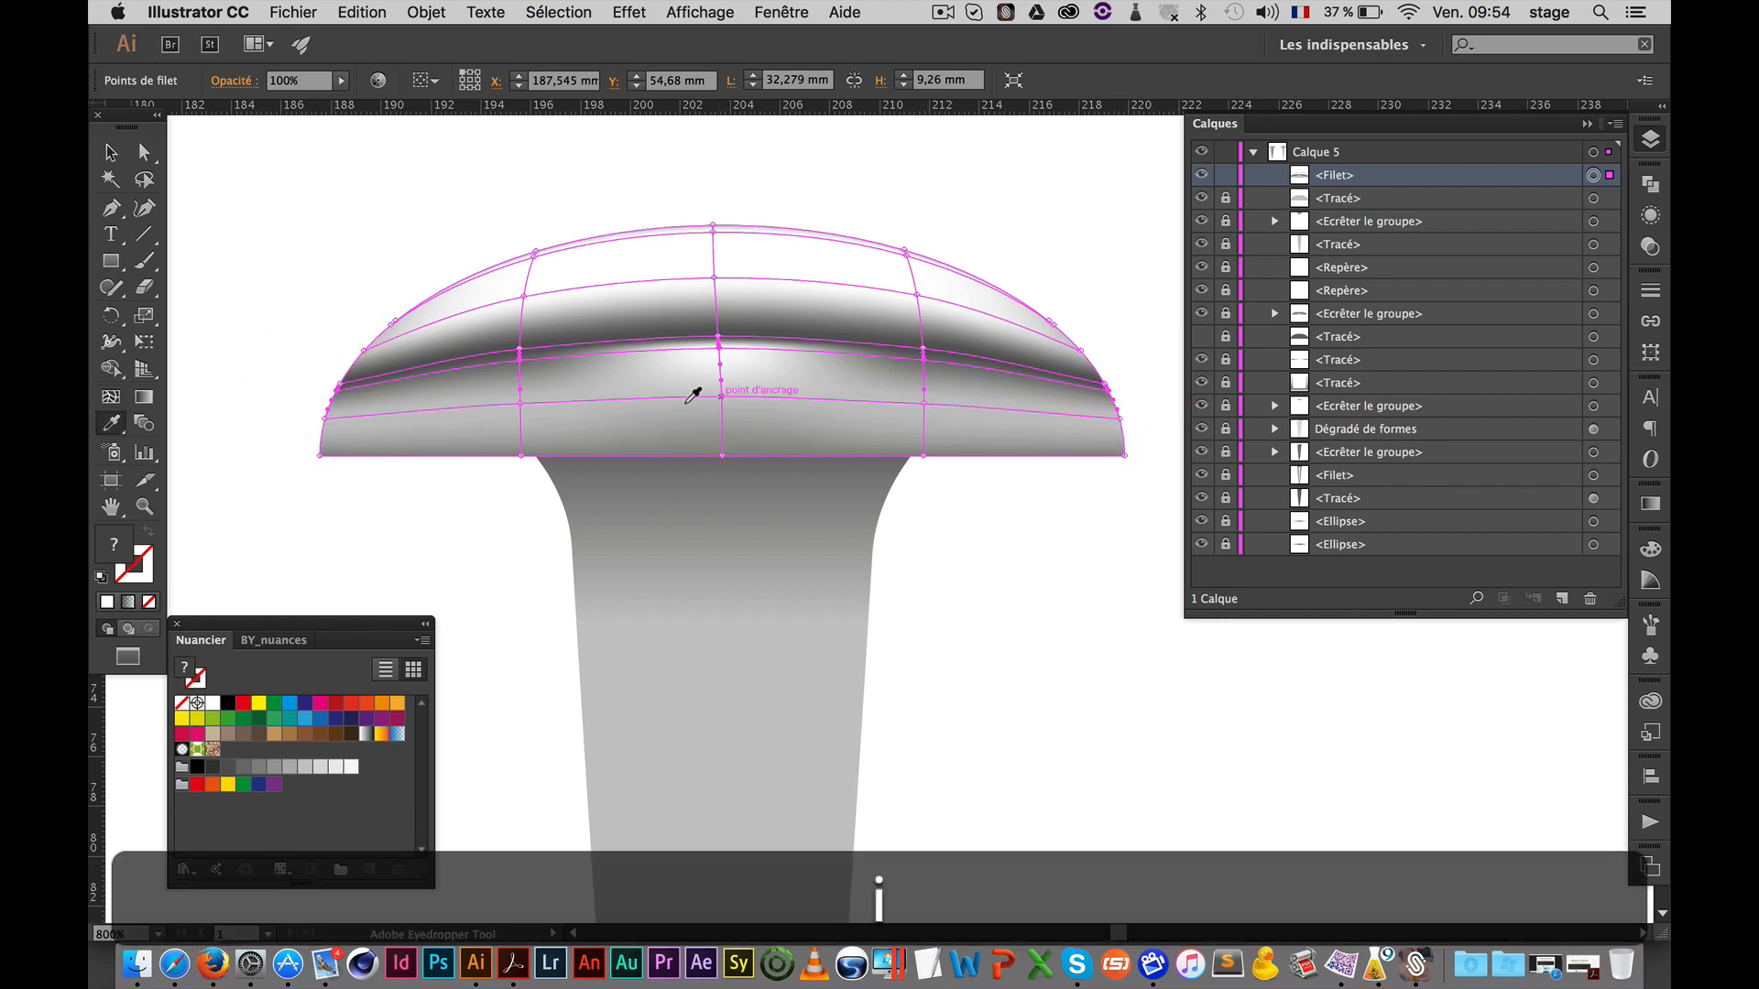
left_click(524, 405)
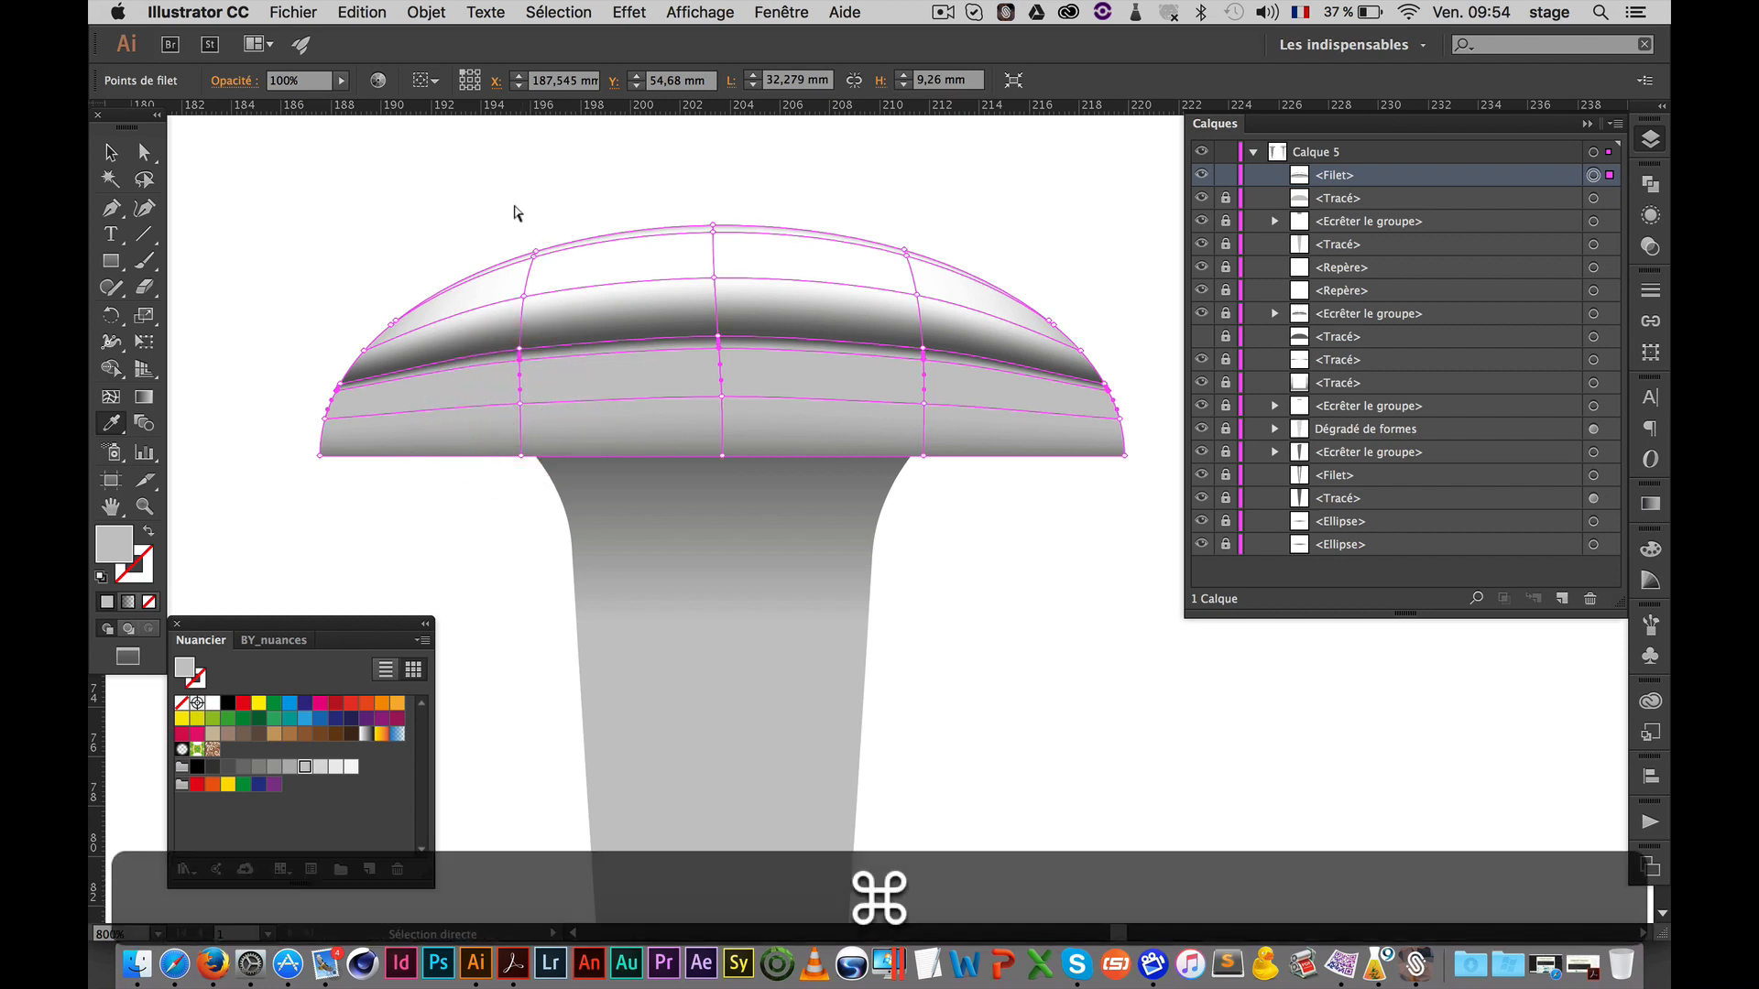
left_click(498, 188, "super")
Try moving the new row's three inner mesh points slightly downward, away from the dark band, and deselect
left_click(795, 483, "alt+super")
left_click(860, 575, "alt+super")
left_click(868, 575, "alt+super")
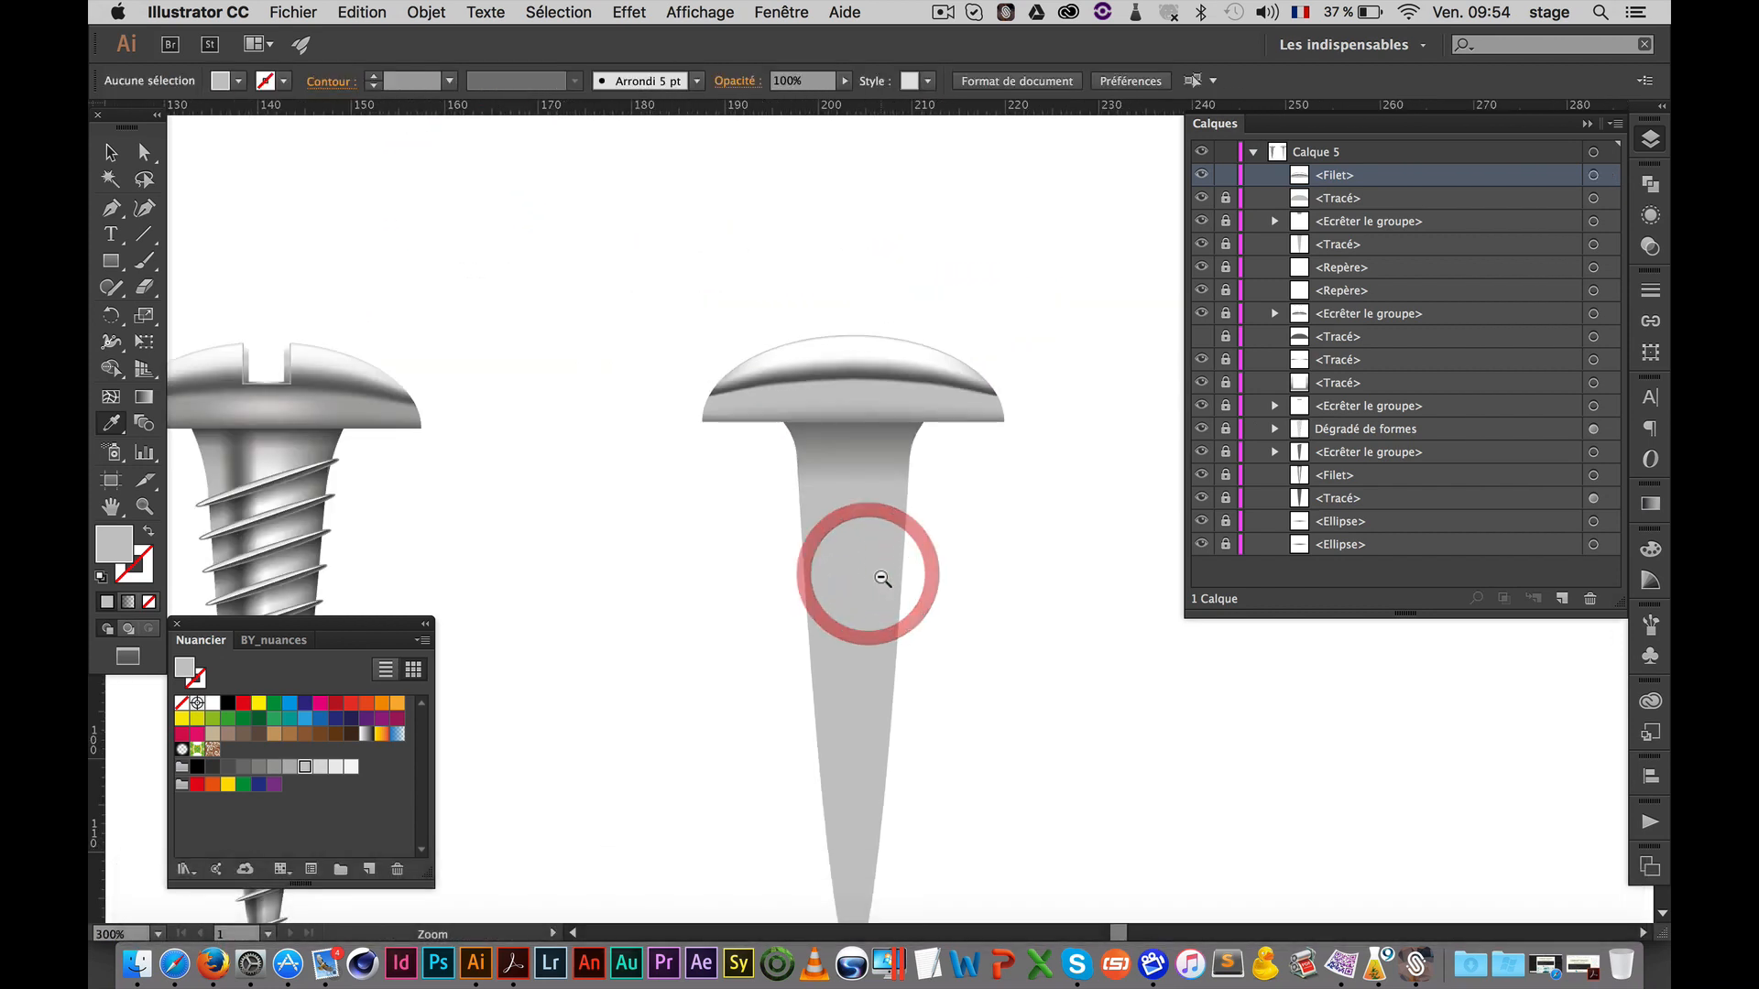
left_click(958, 482, "super")
left_click(887, 459, "super")
left_click(876, 456, "super")
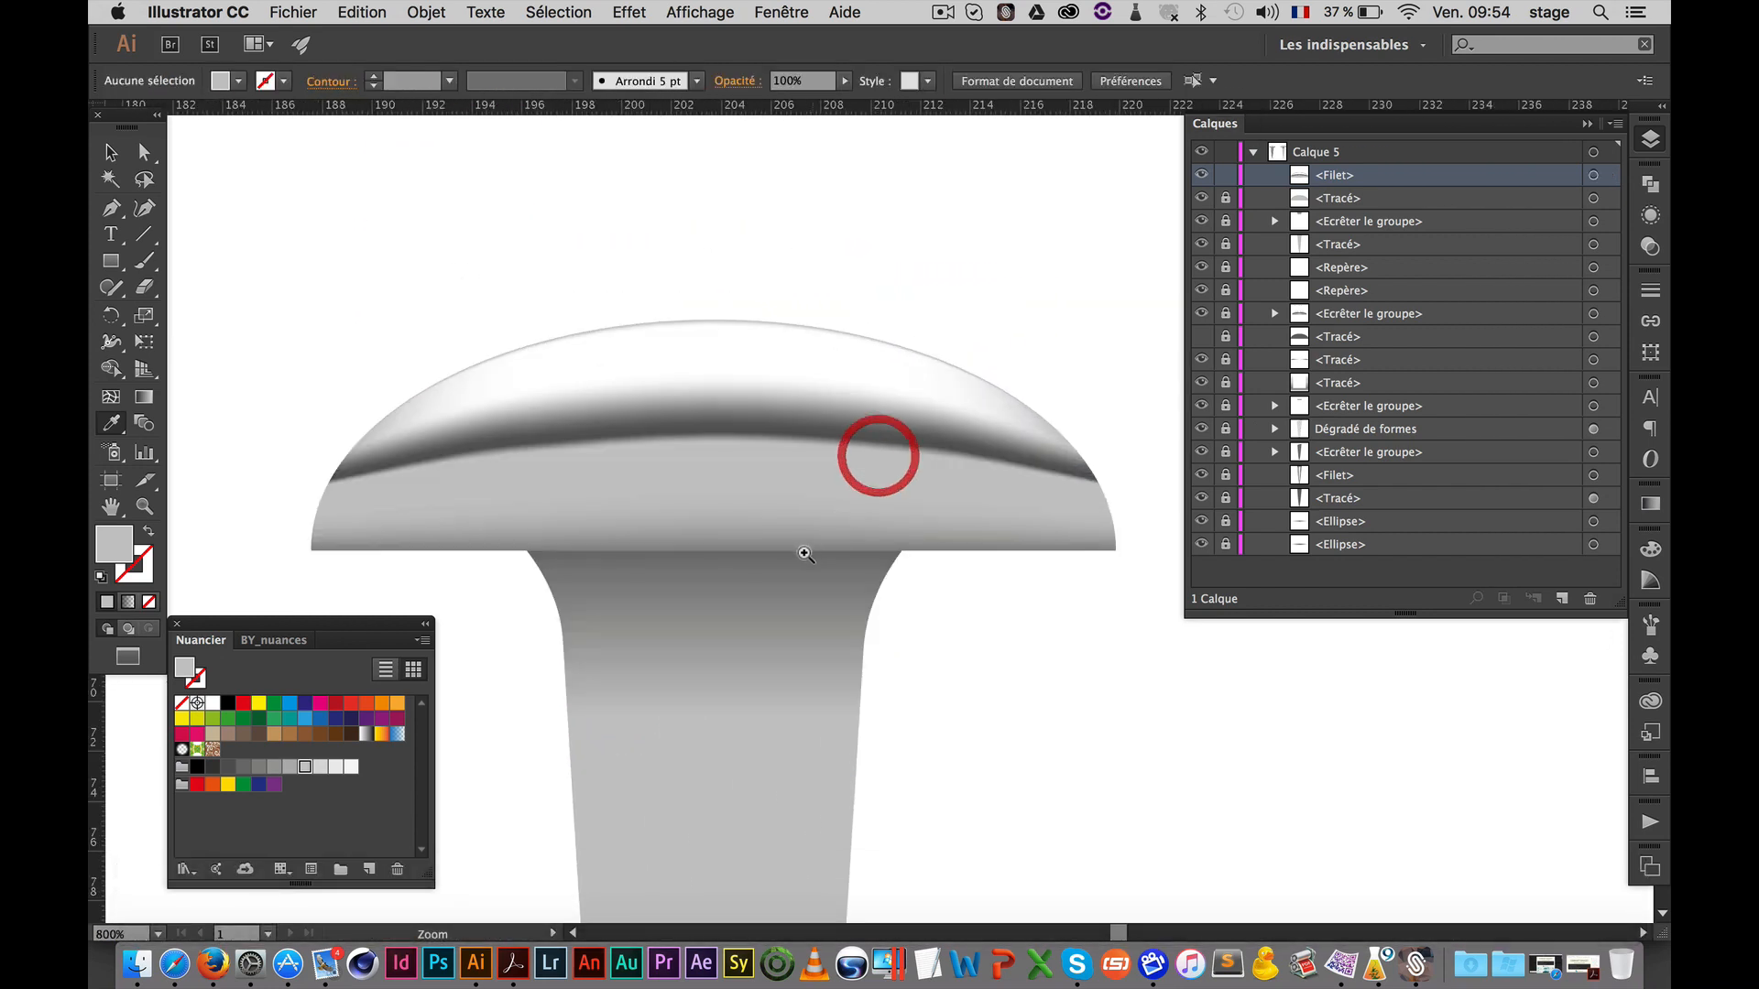
left_click(792, 538, "super")
left_click_drag(792, 538, 697, 456)
left_click(808, 485, "alt+super")
key("a")
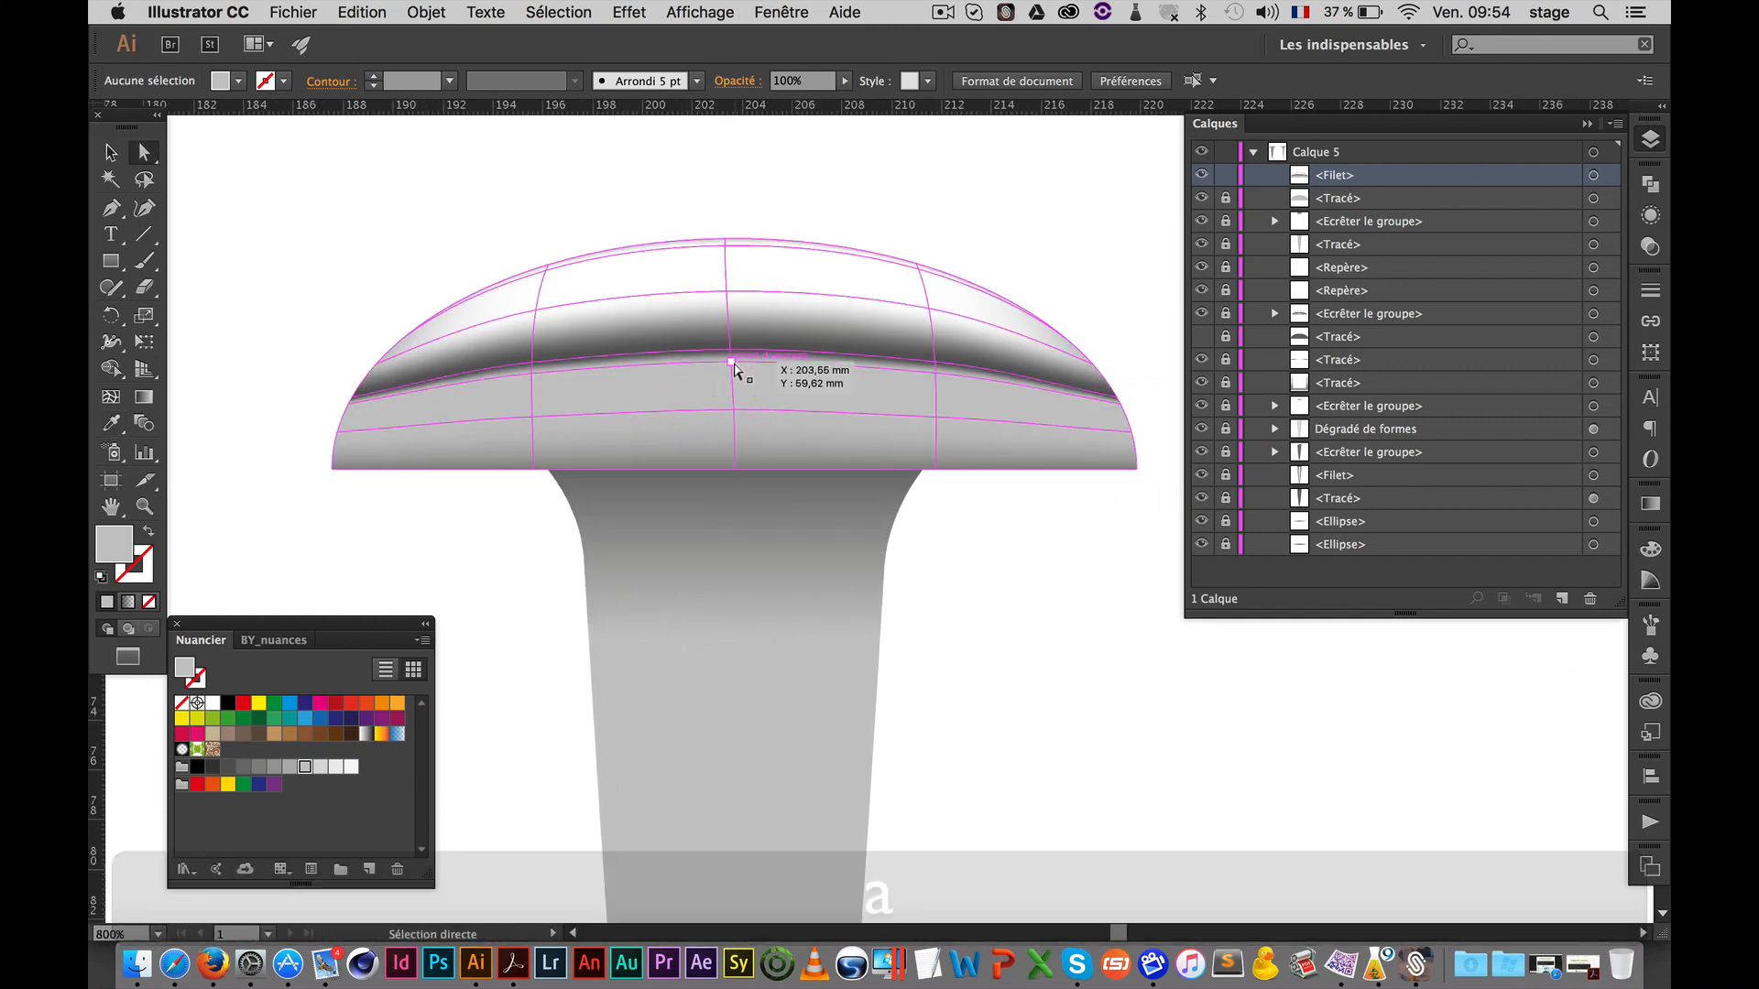
left_click(729, 357)
left_click(528, 376, "shift")
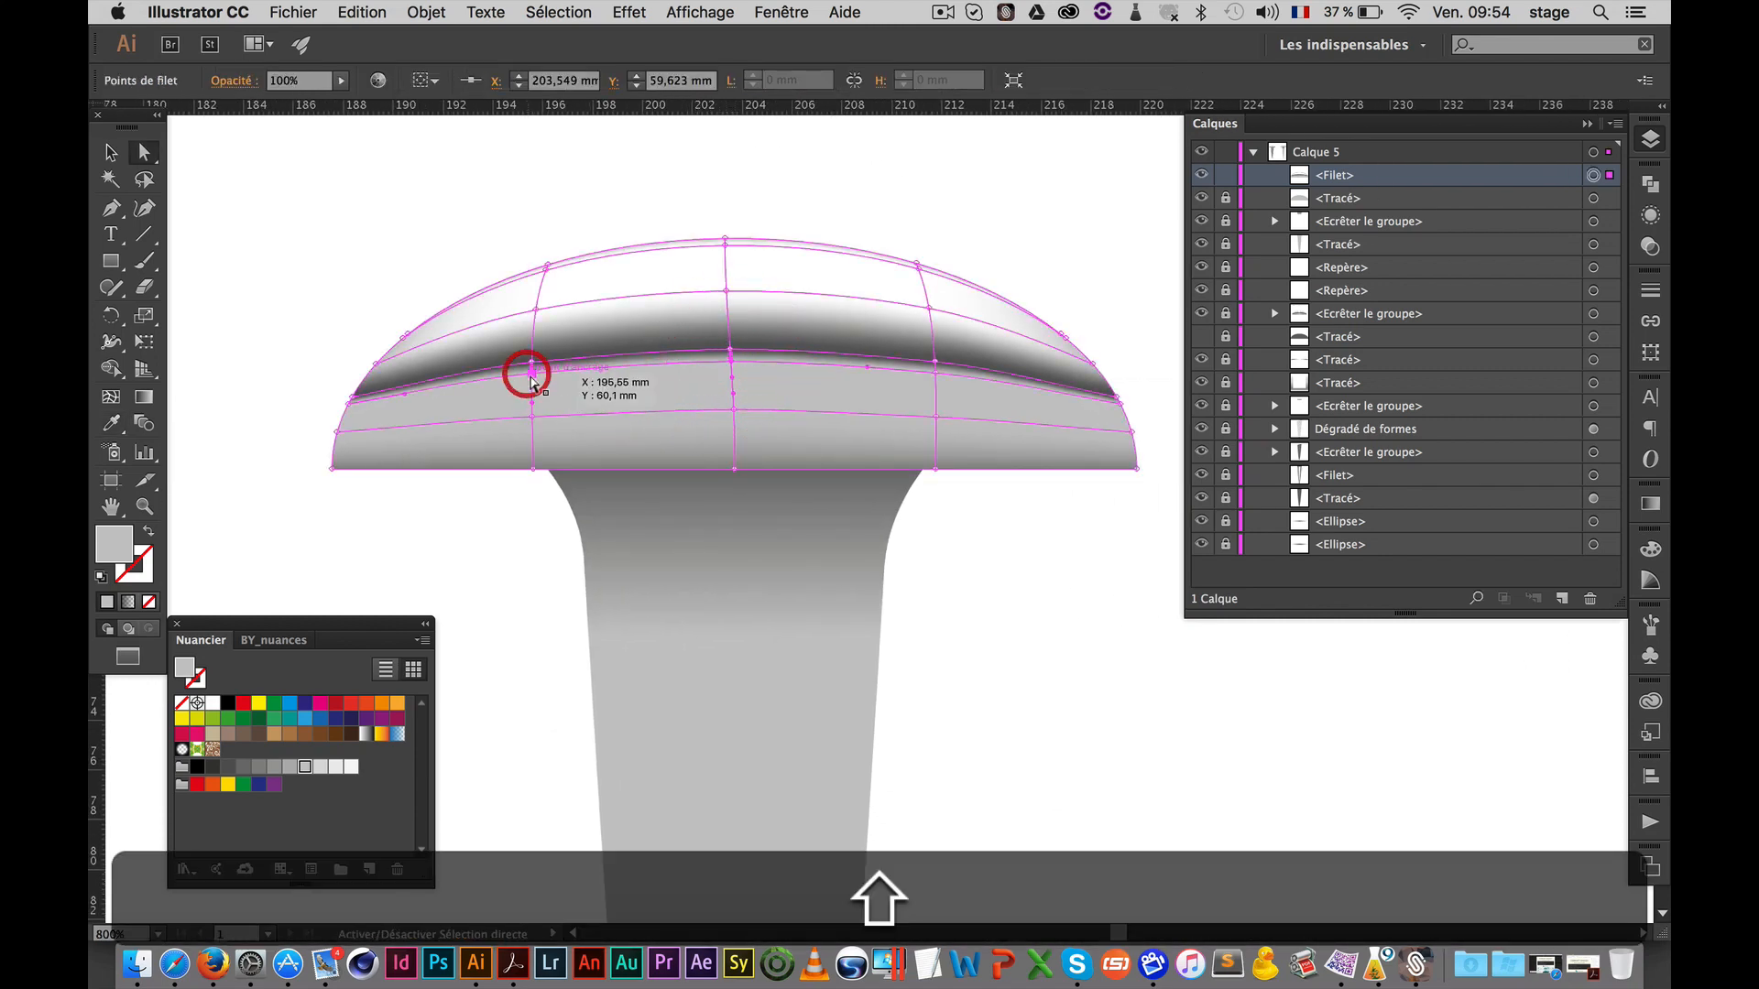
left_click_drag(936, 378, 936, 386)
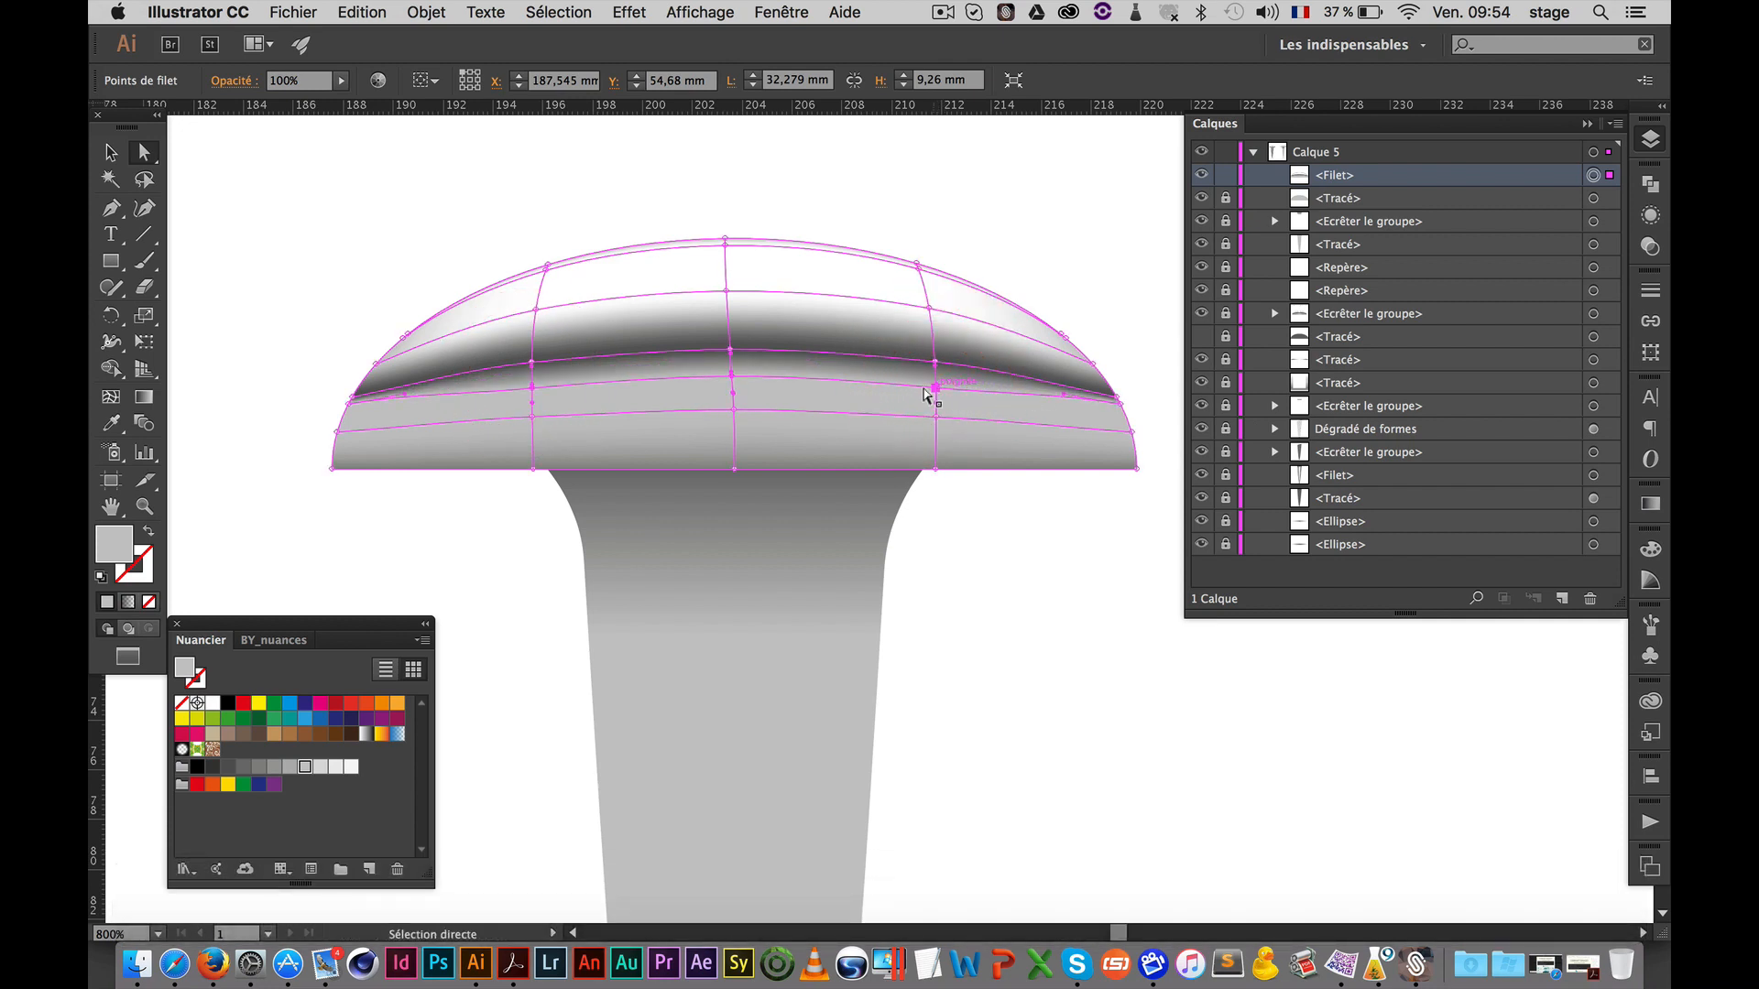
left_click(1020, 191)
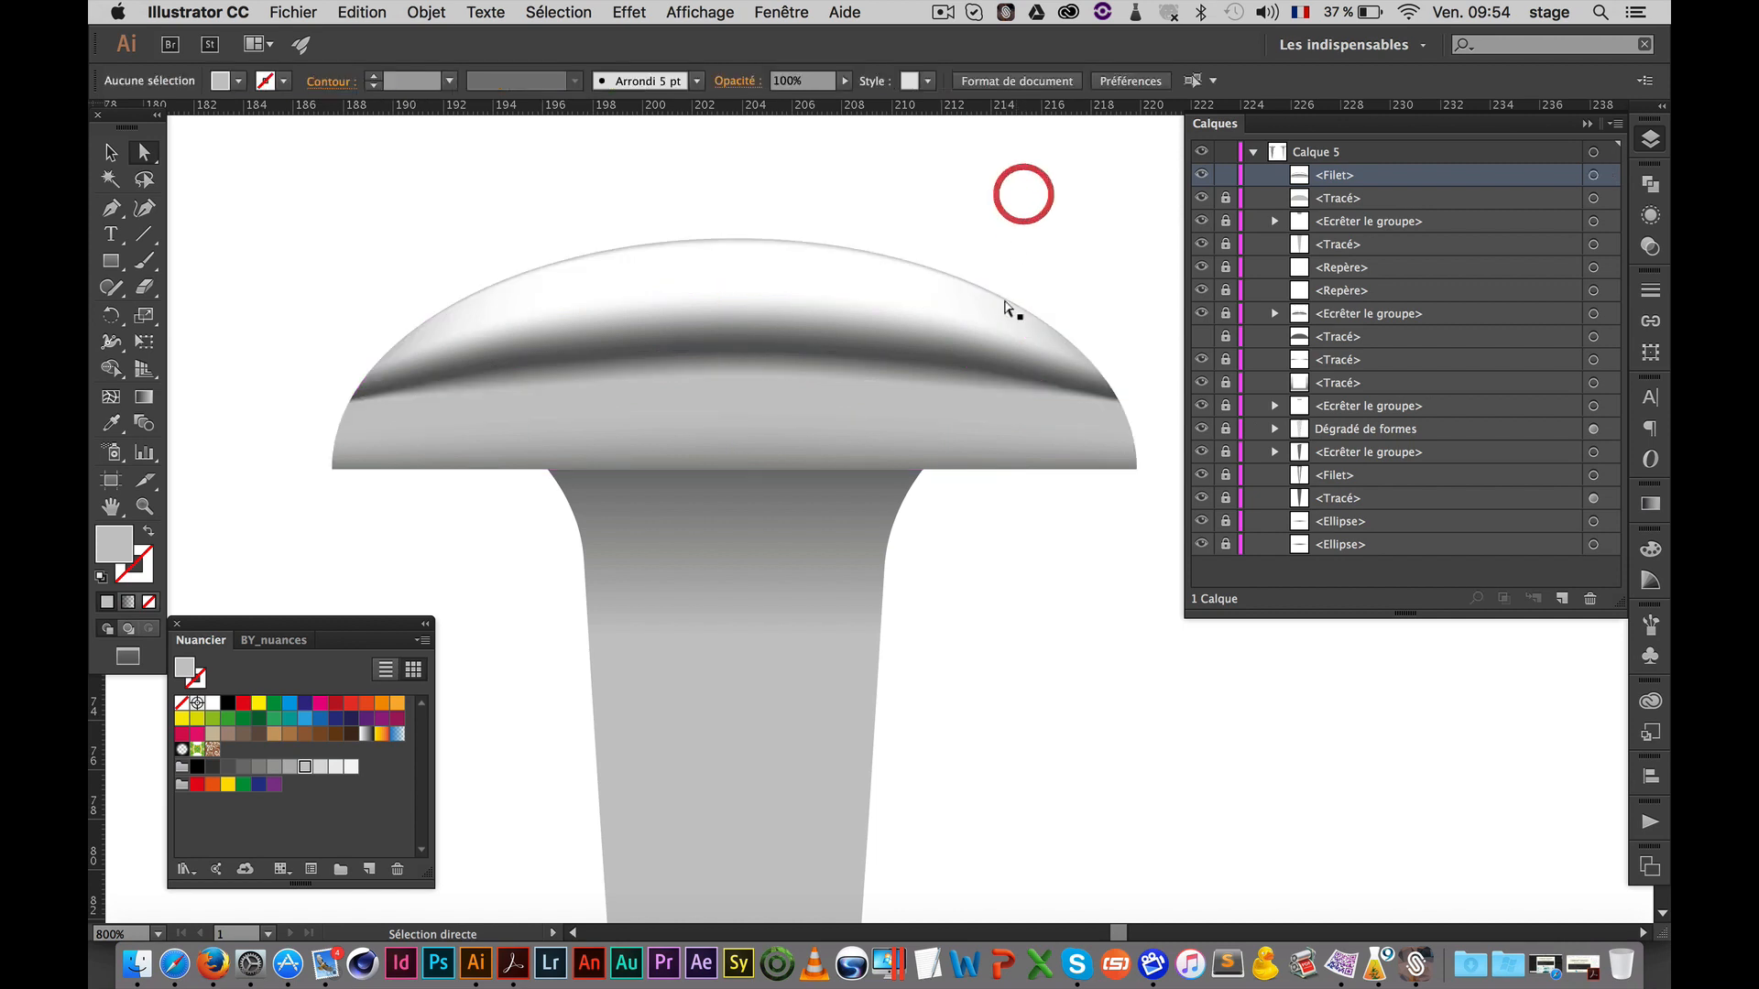
key("space")
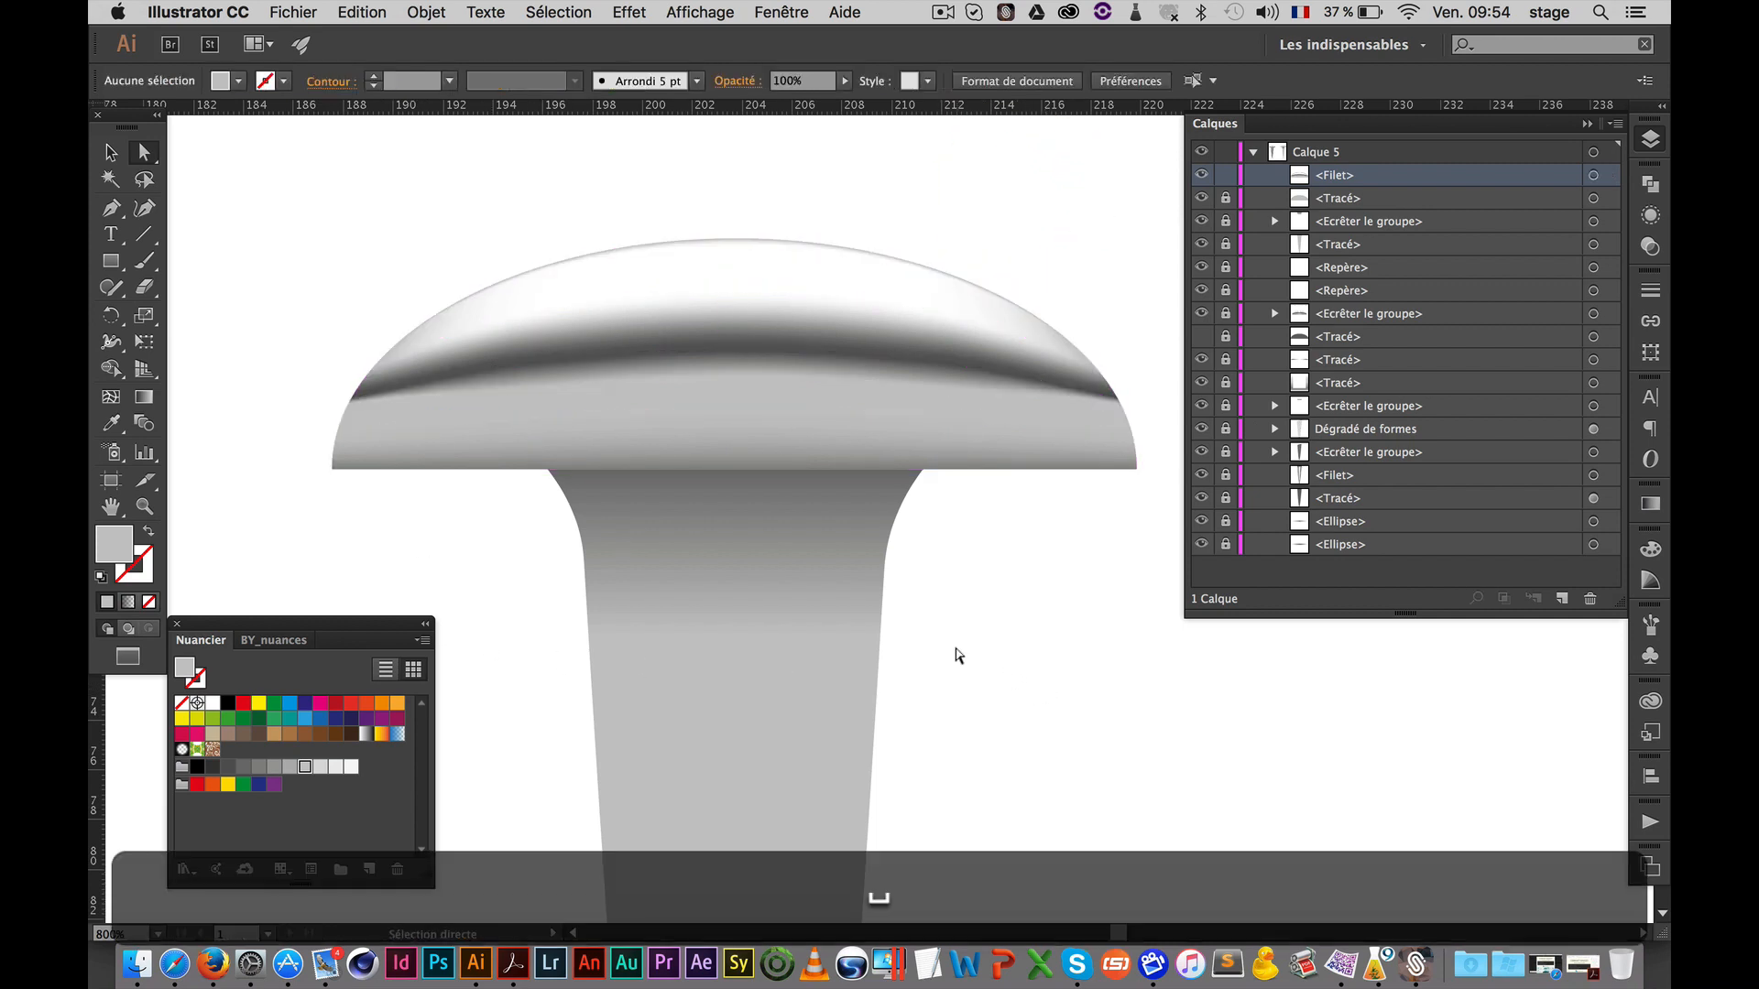
Undo the point move, the light grey fill and the mesh row added beneath the dark band
key("super+z")
key("super+z")
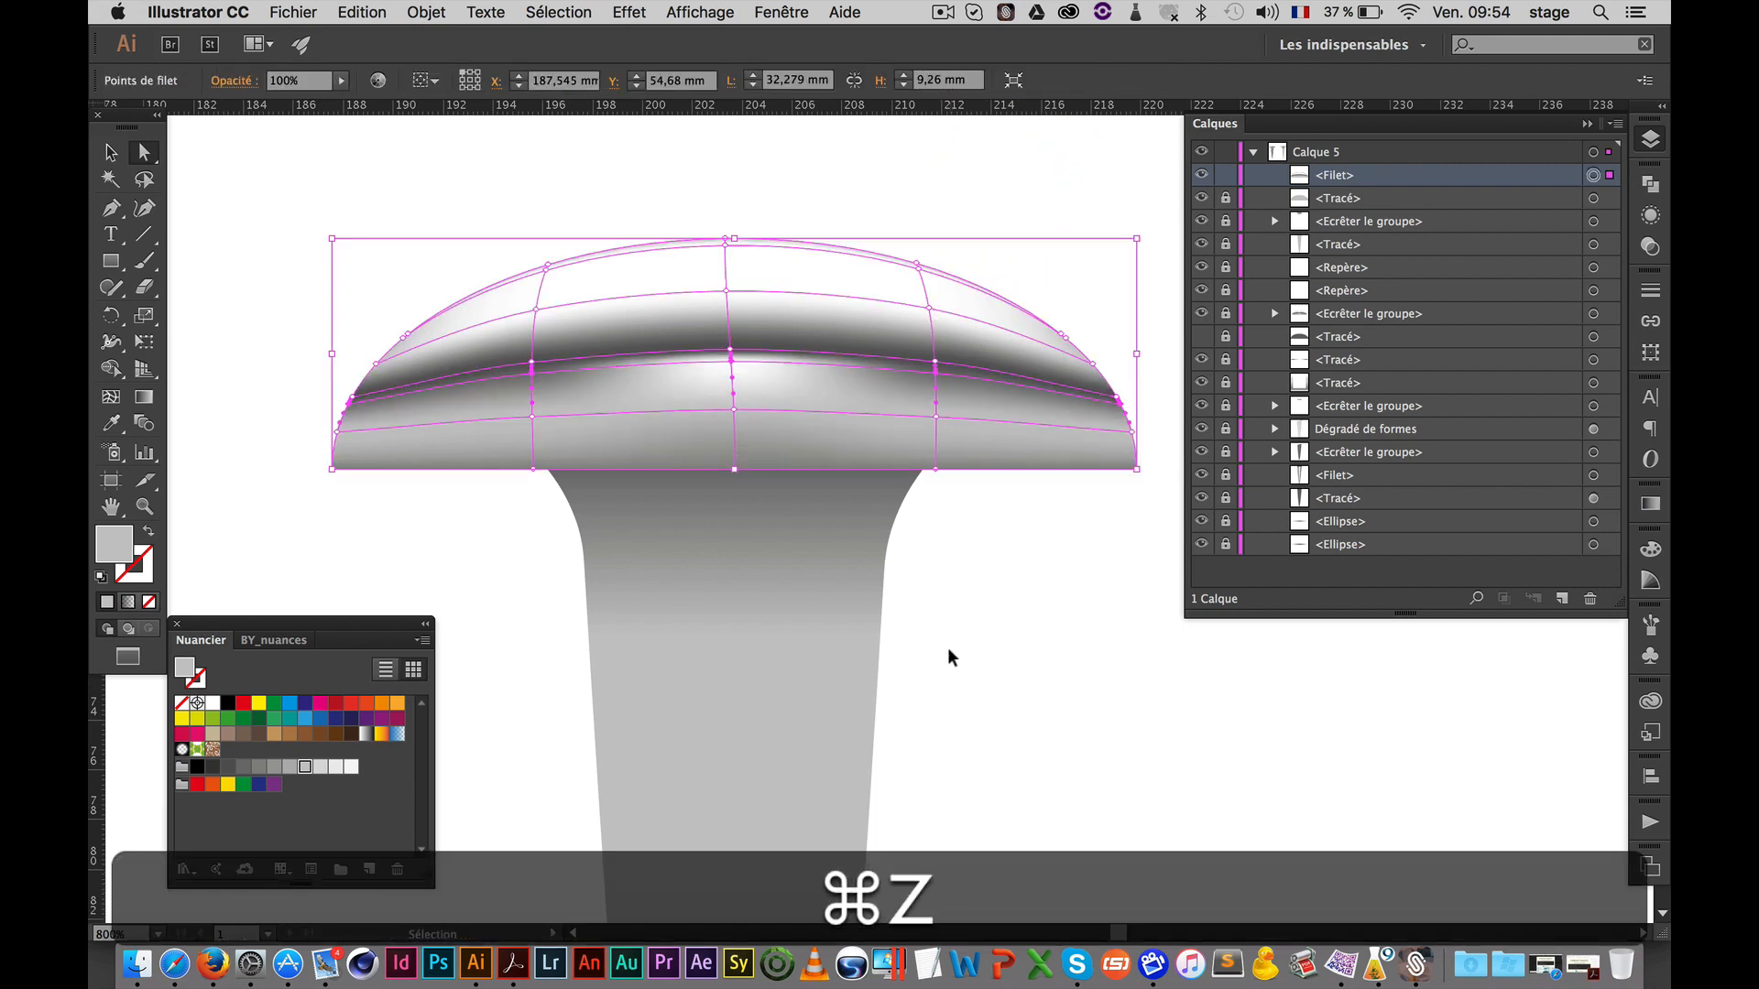
key("super+z")
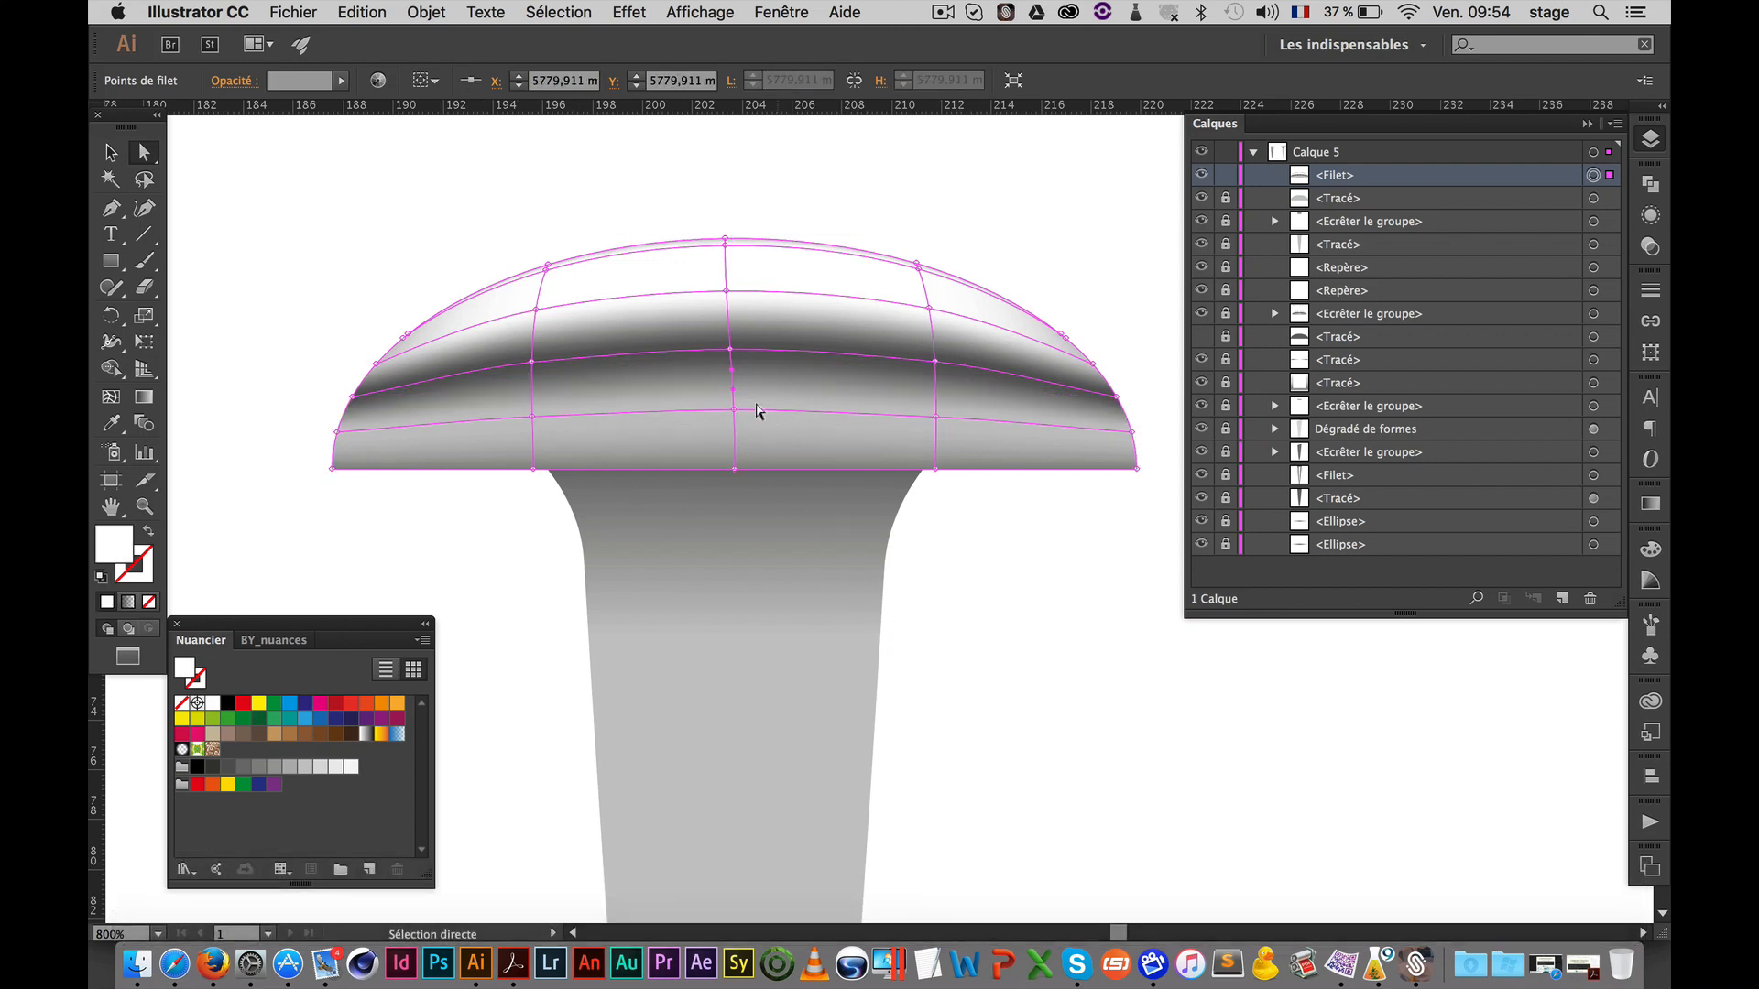
Add a mesh row midway between the dark band and the row below, and fill its points with light grey sampled from that lower row
left_click(111, 398)
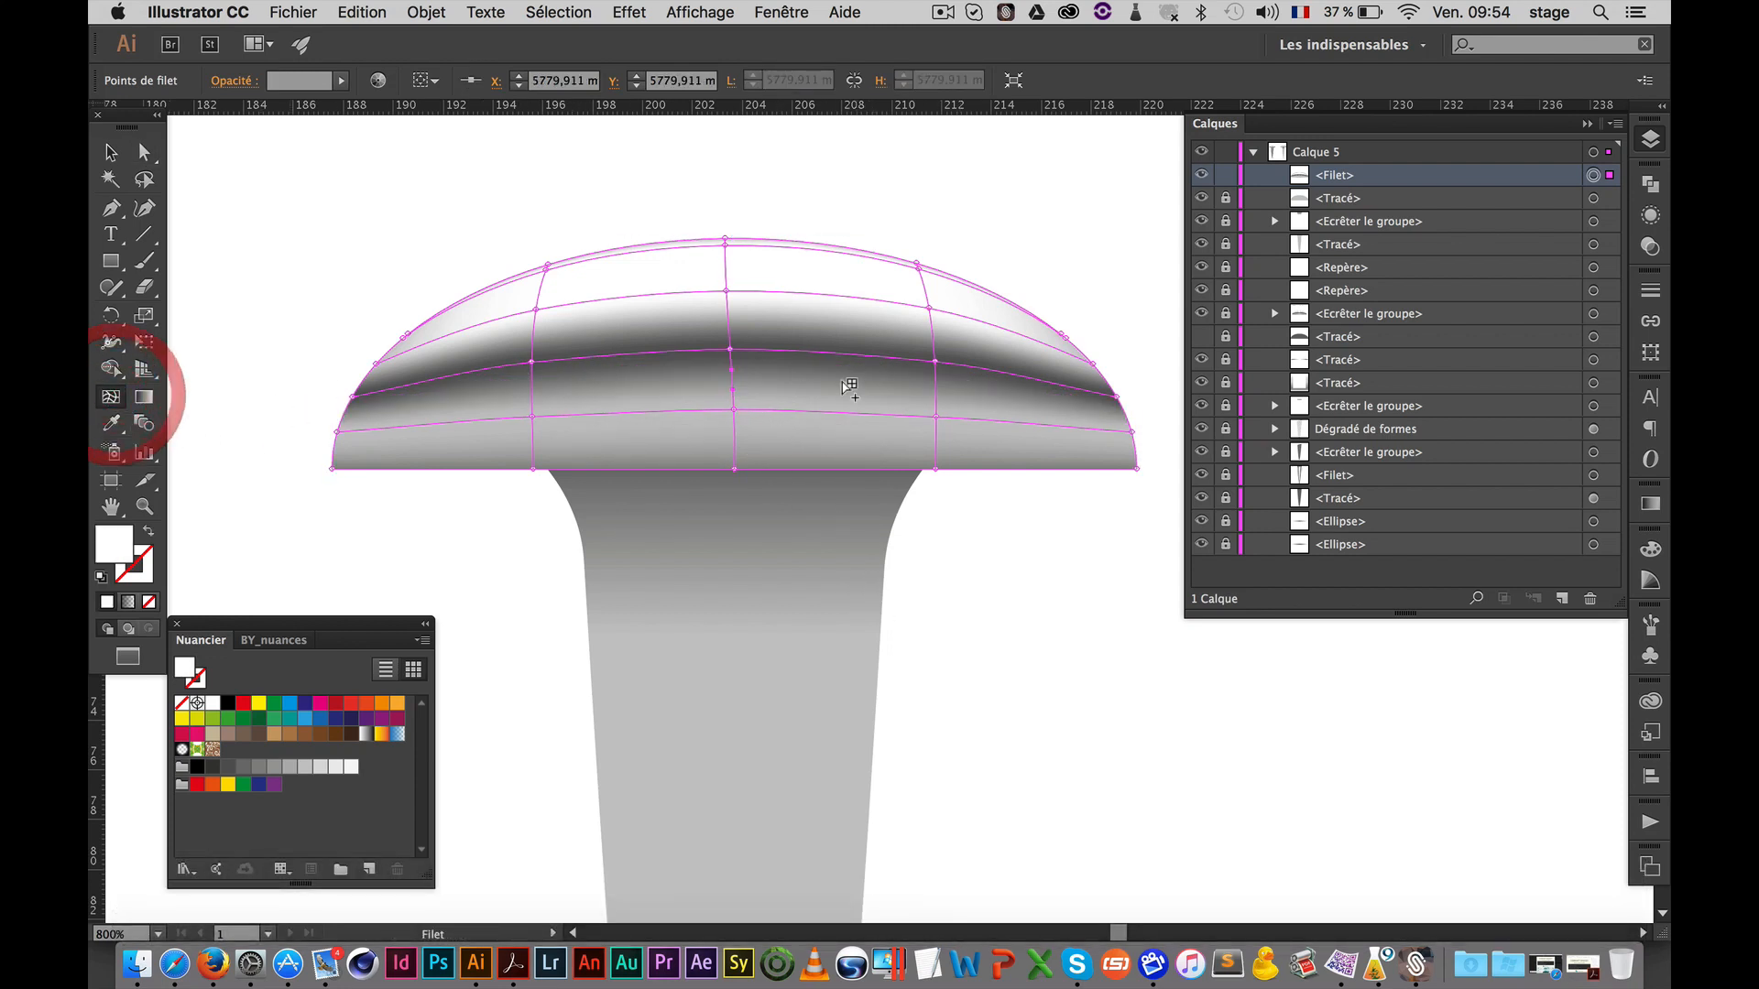
left_click(732, 376)
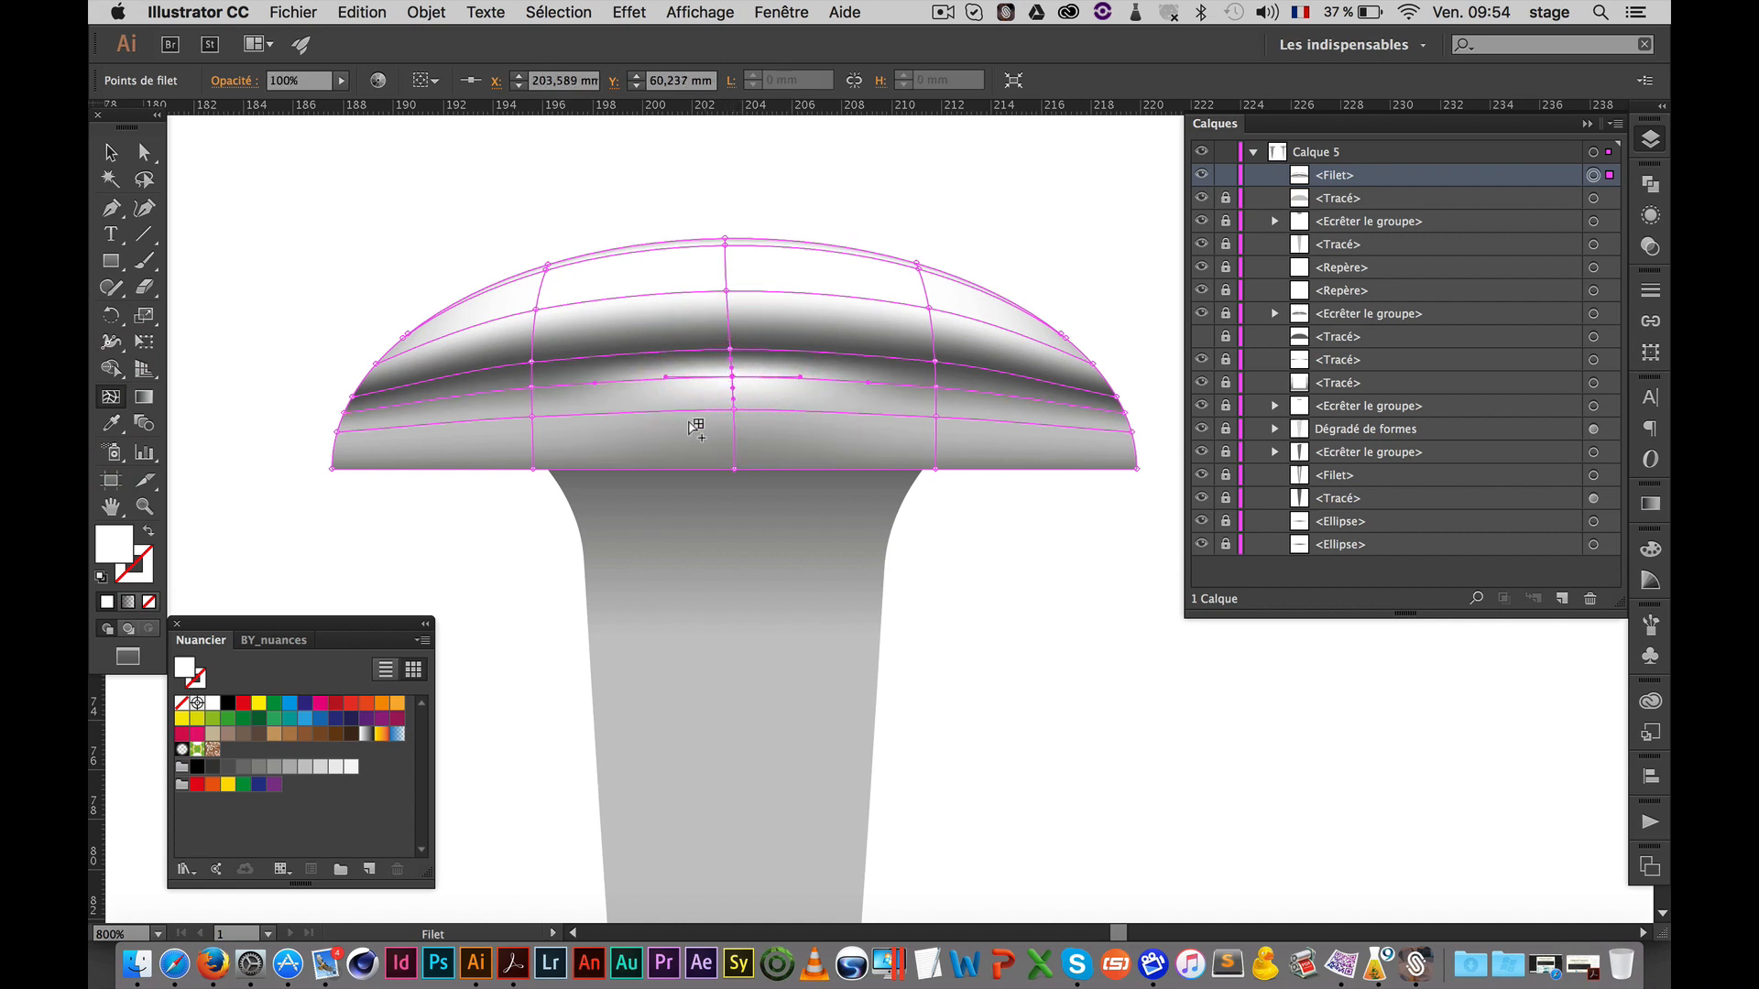
left_click(532, 386, "shift+super")
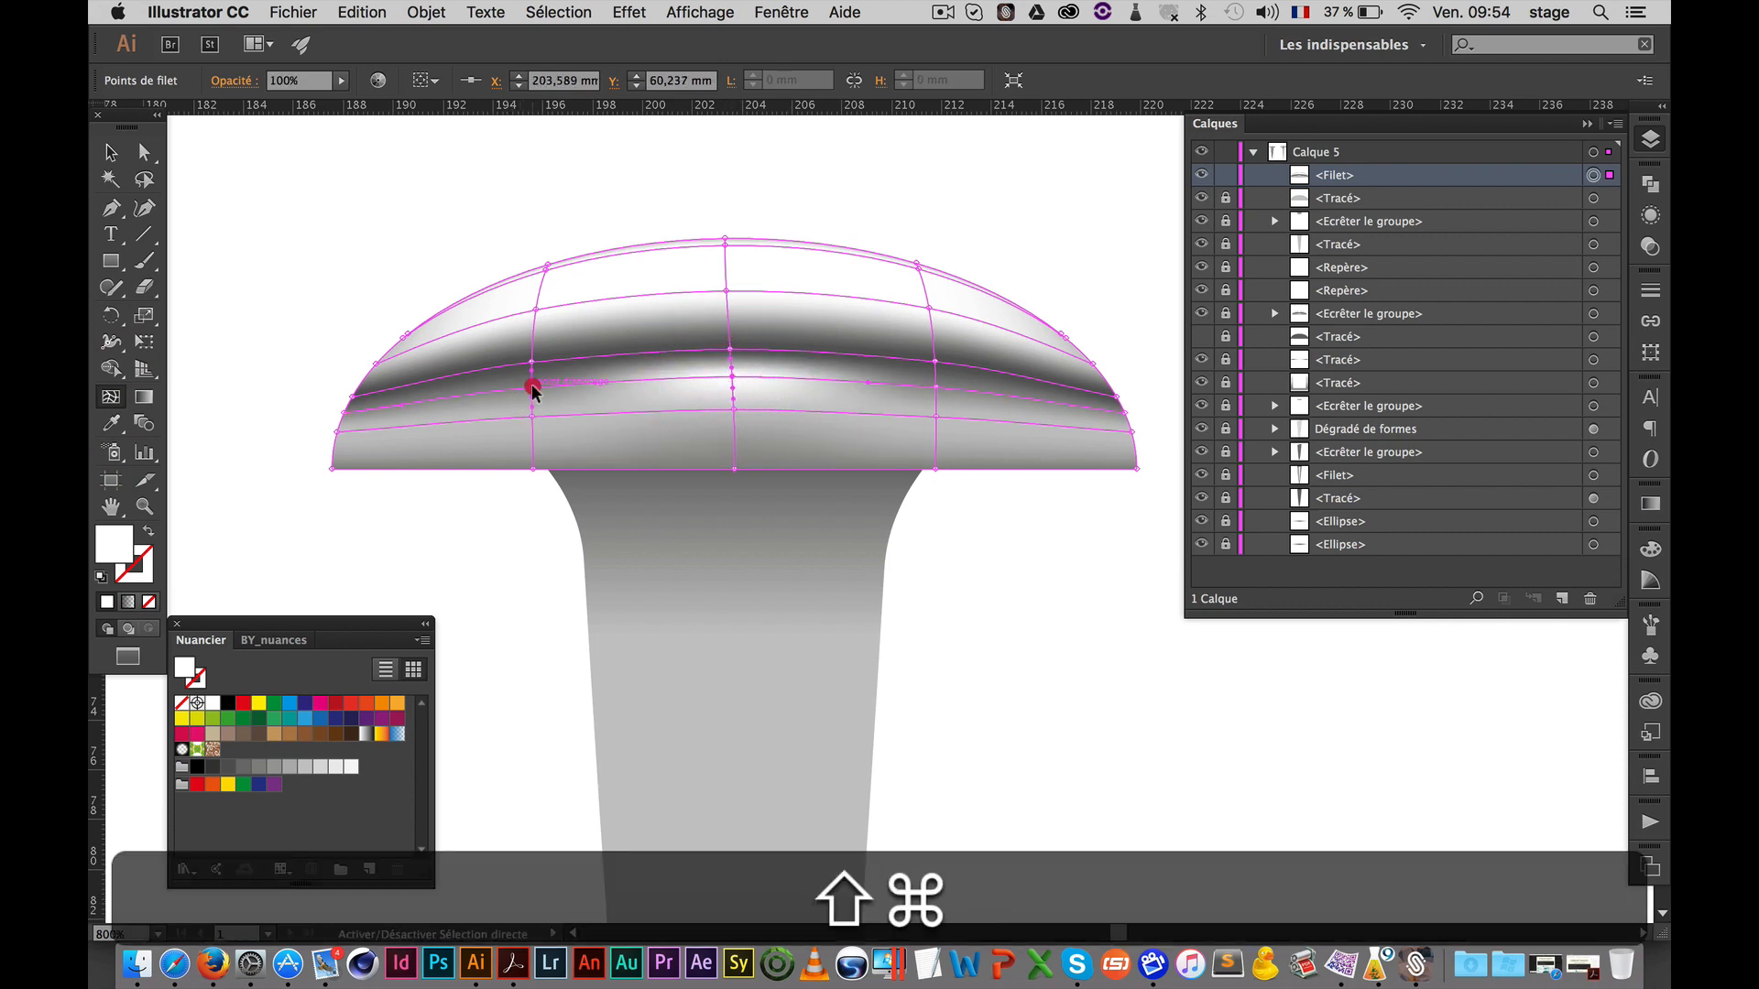
left_click(936, 387, "shift+super")
left_click(1124, 413, "shift+super")
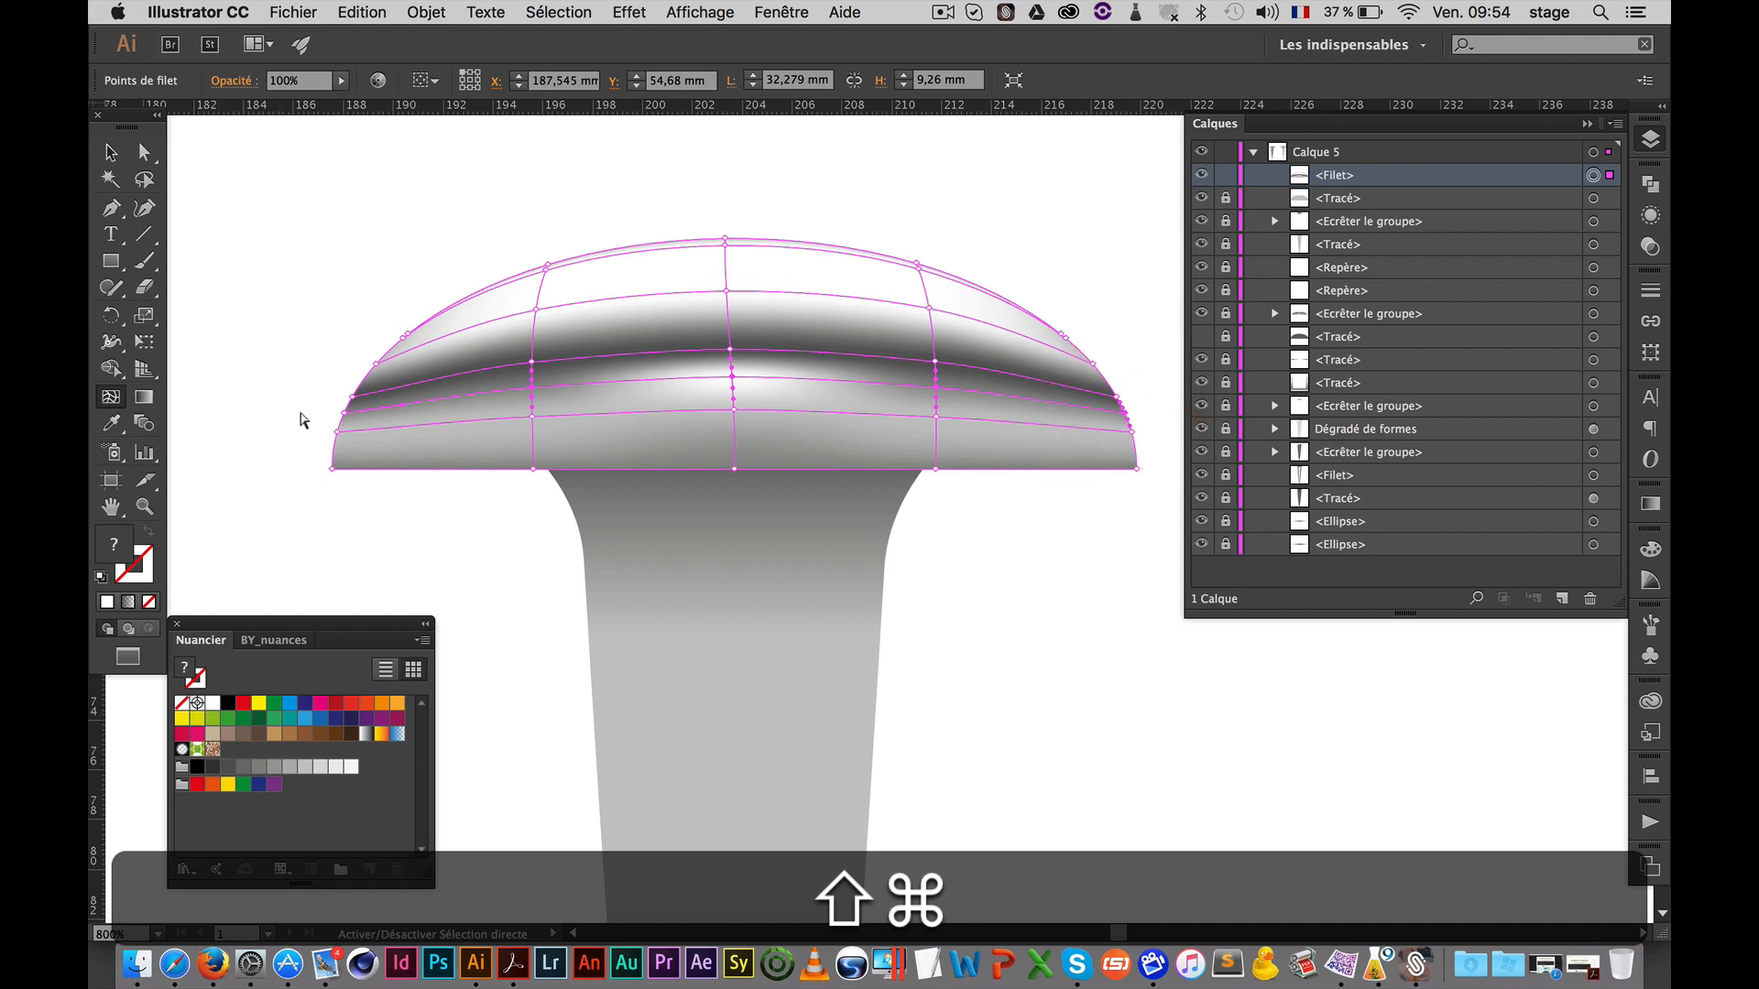
left_click(345, 414, "shift+super")
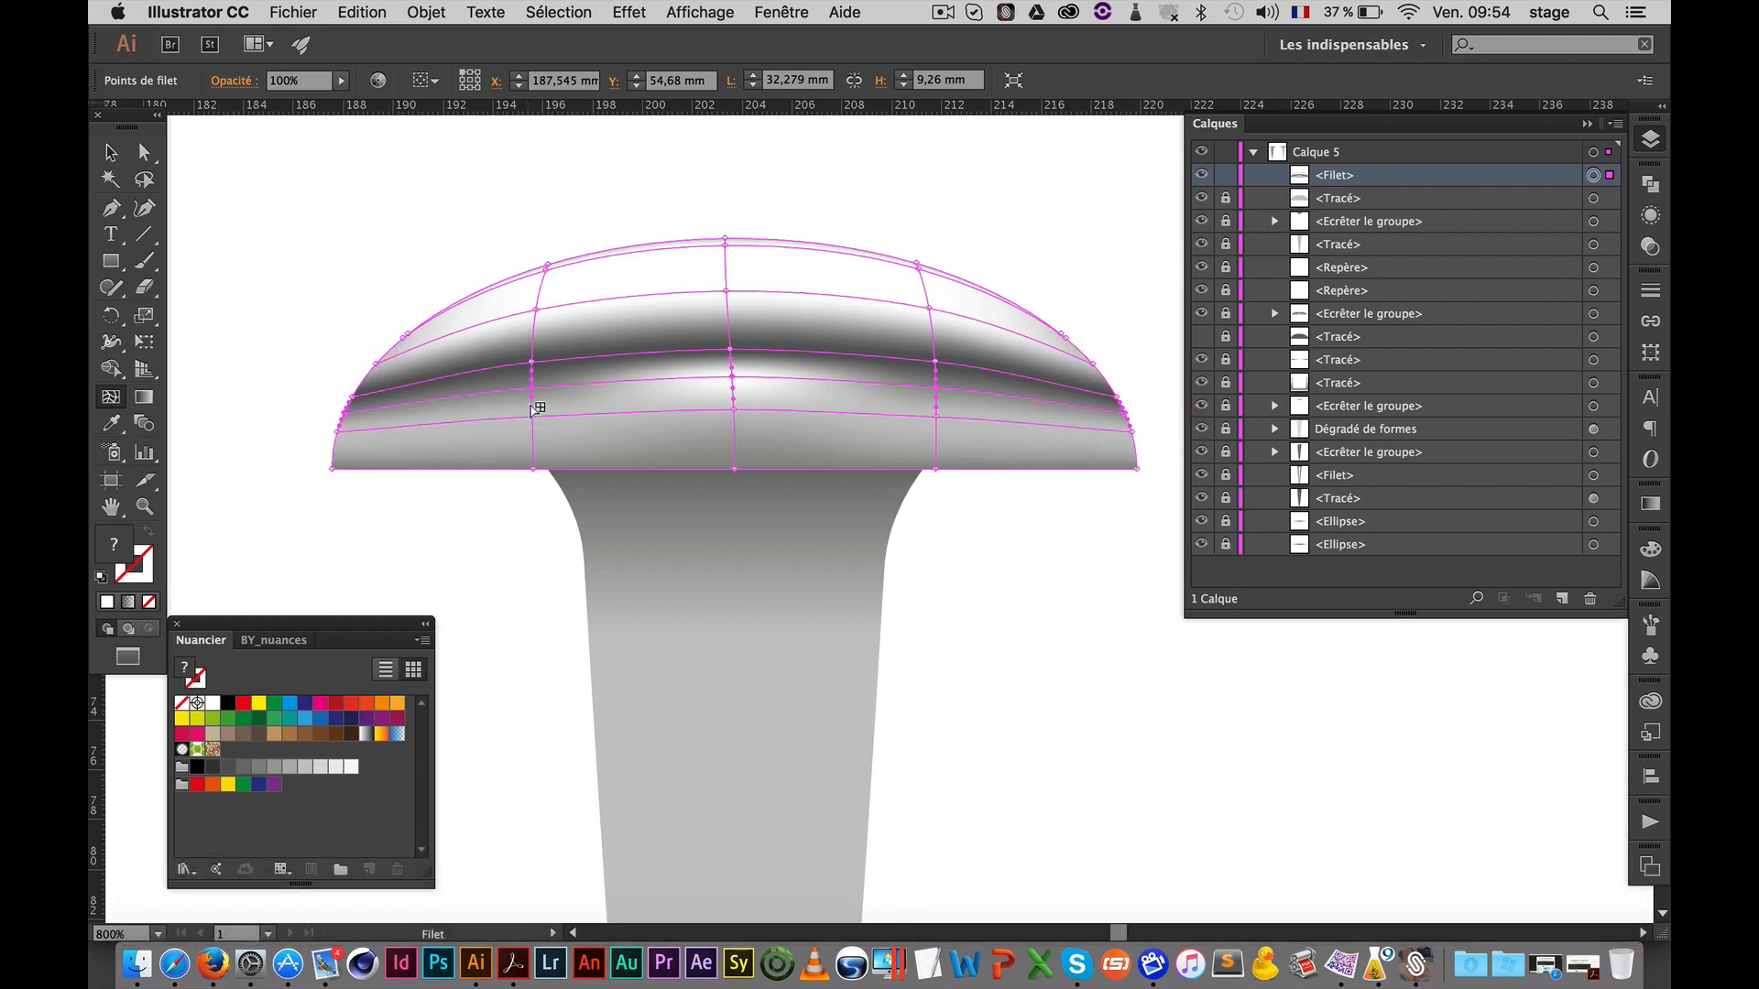
key("i")
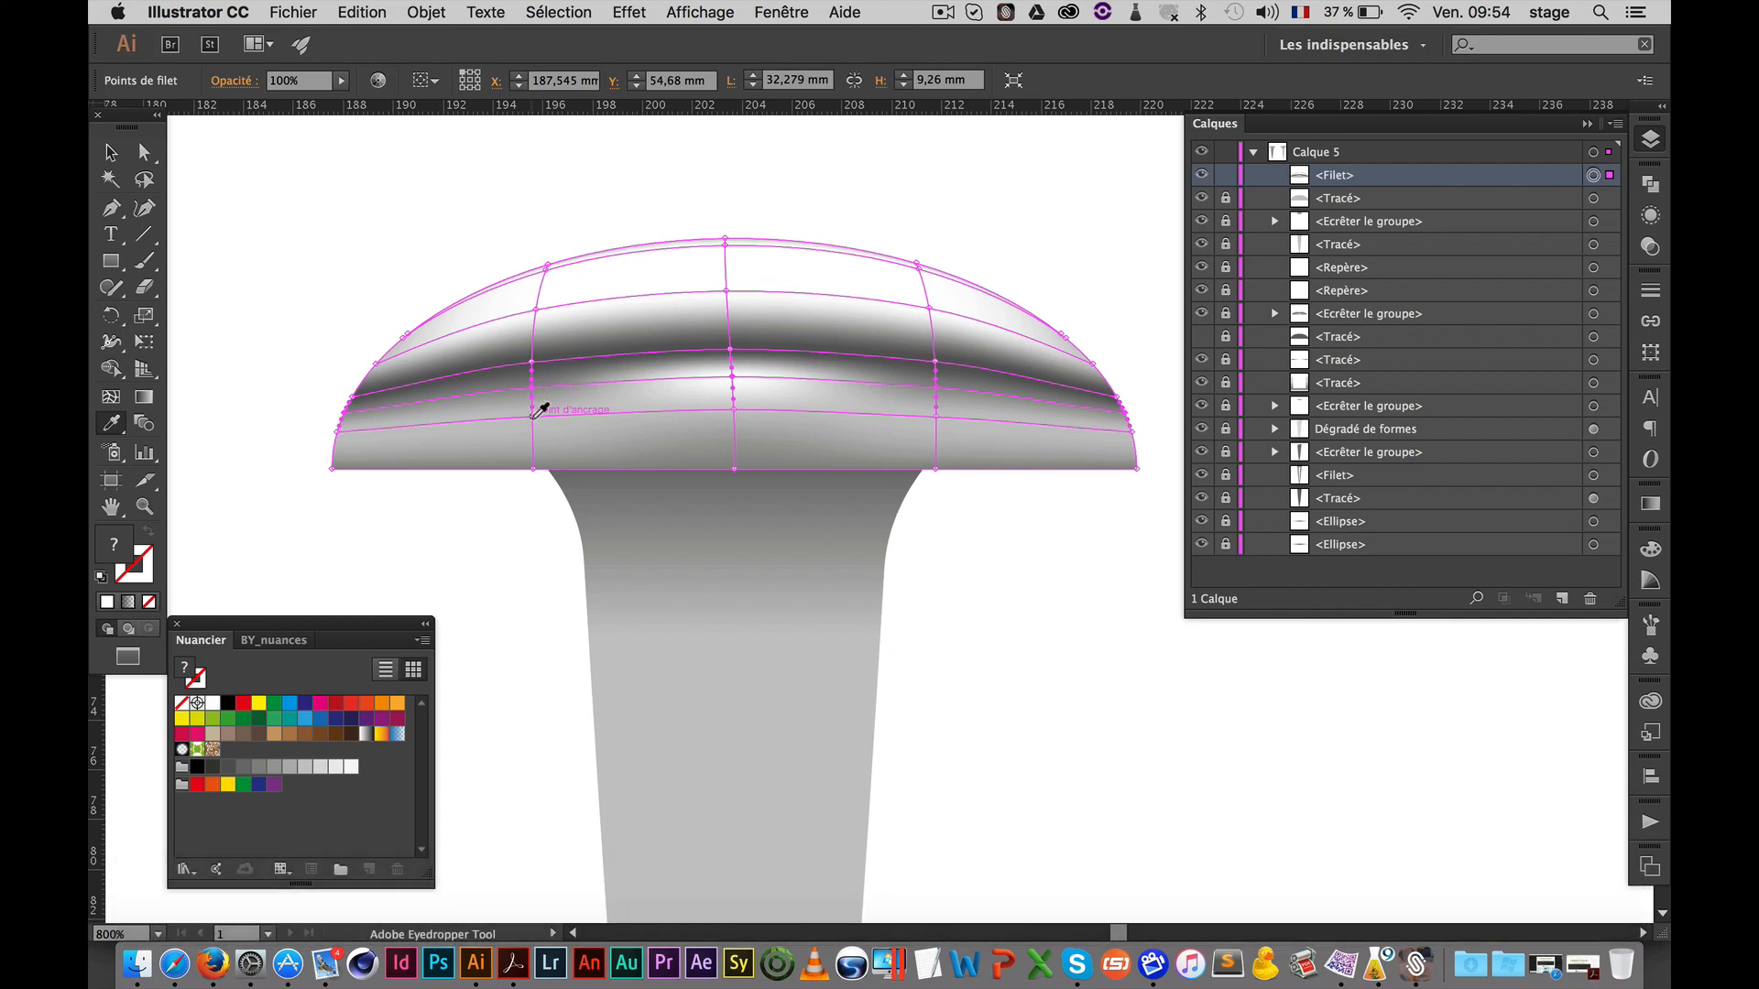
left_click(534, 414)
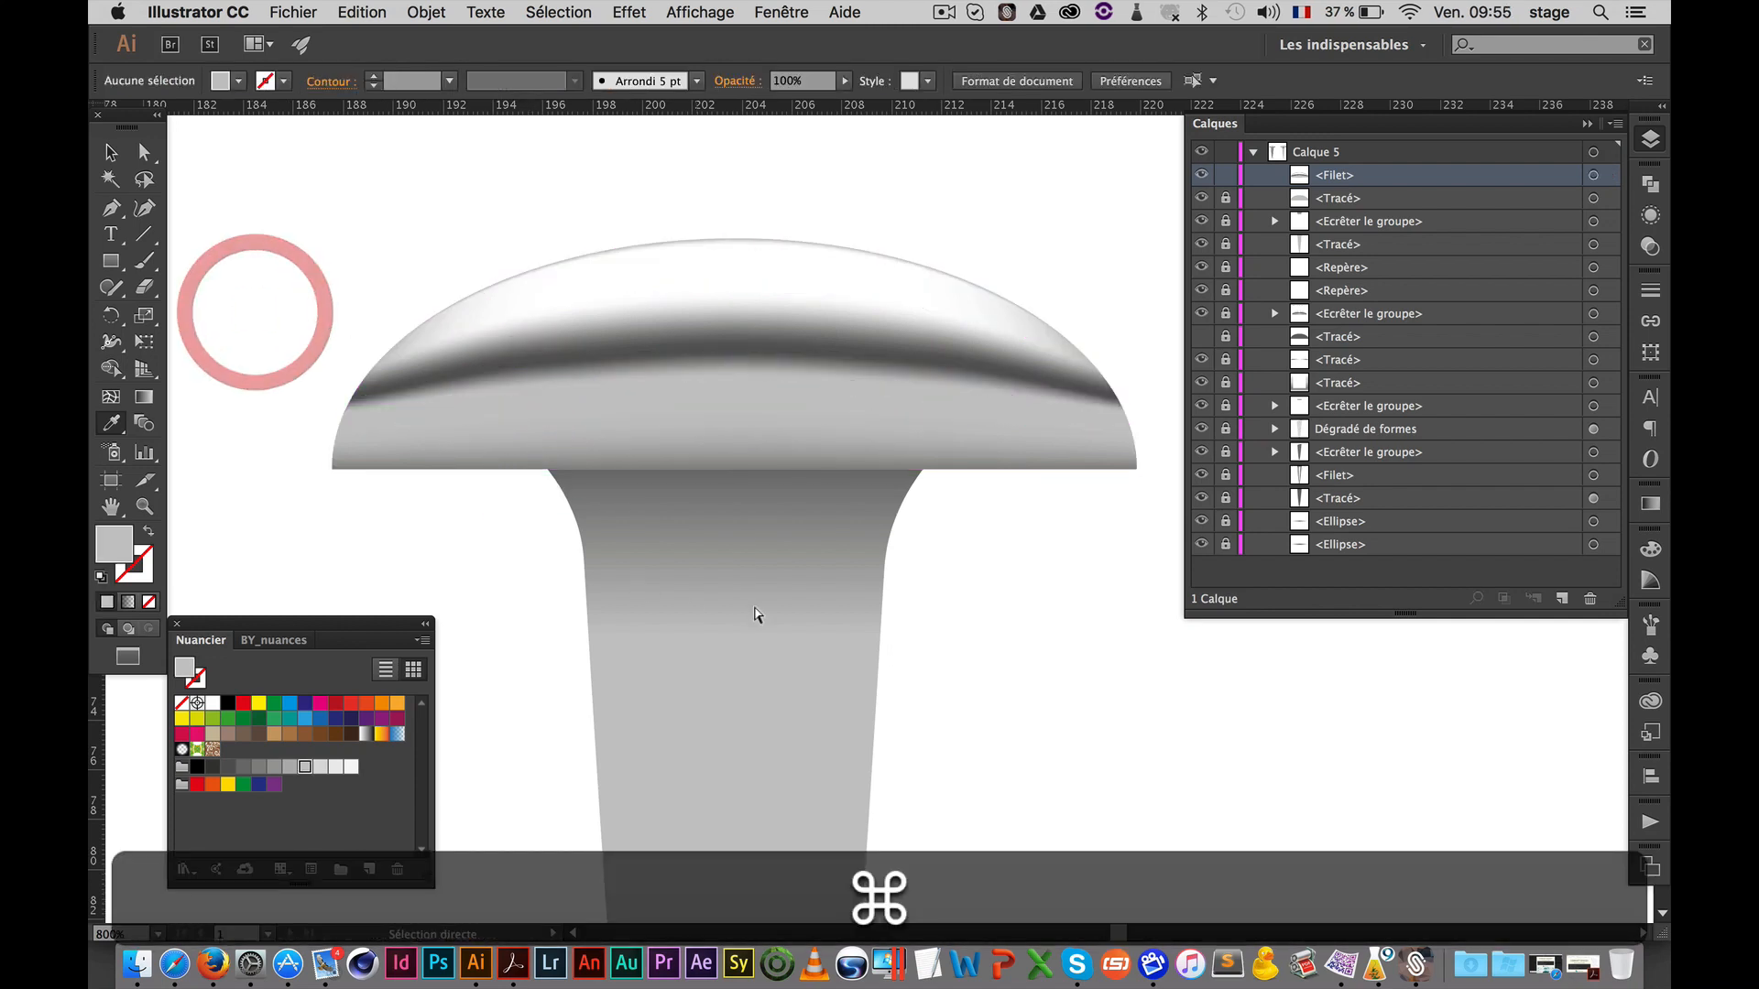
Fill the two central mesh points below the head's dark band with a very light grey swatch, and deselect
left_click(771, 528, "alt+super")
left_click(766, 526, "alt+super")
left_click(988, 610, "alt+super")
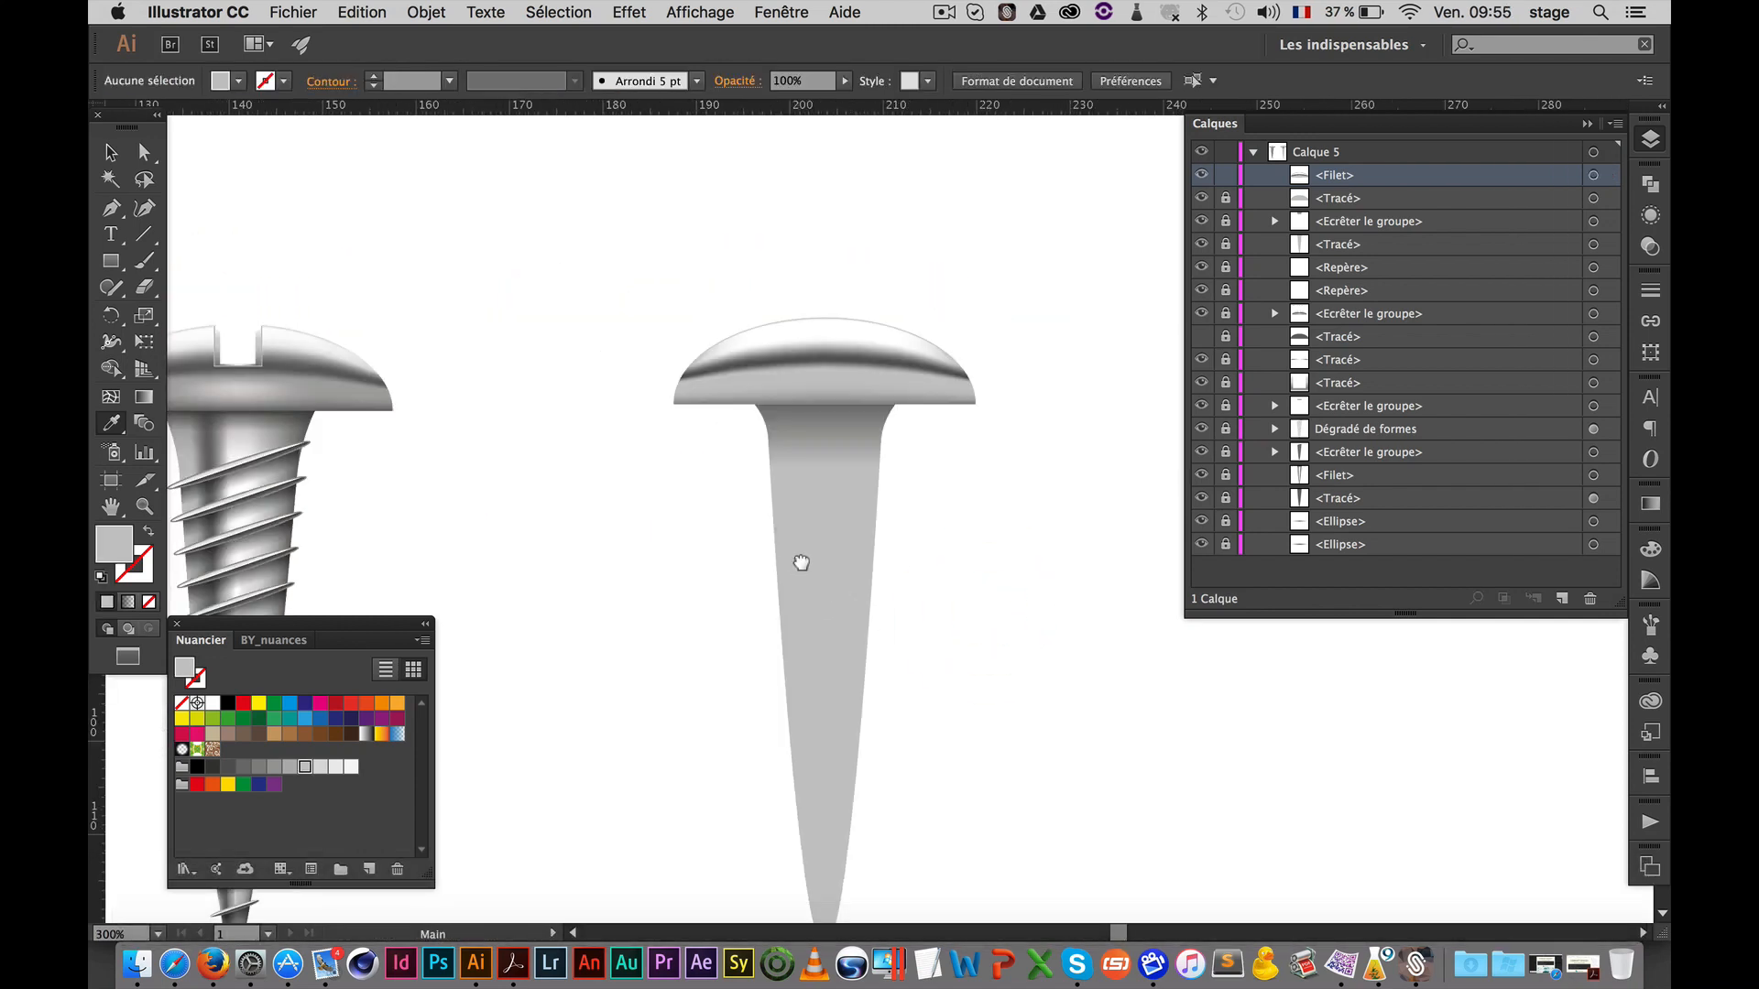
left_click_drag(798, 563, 857, 528)
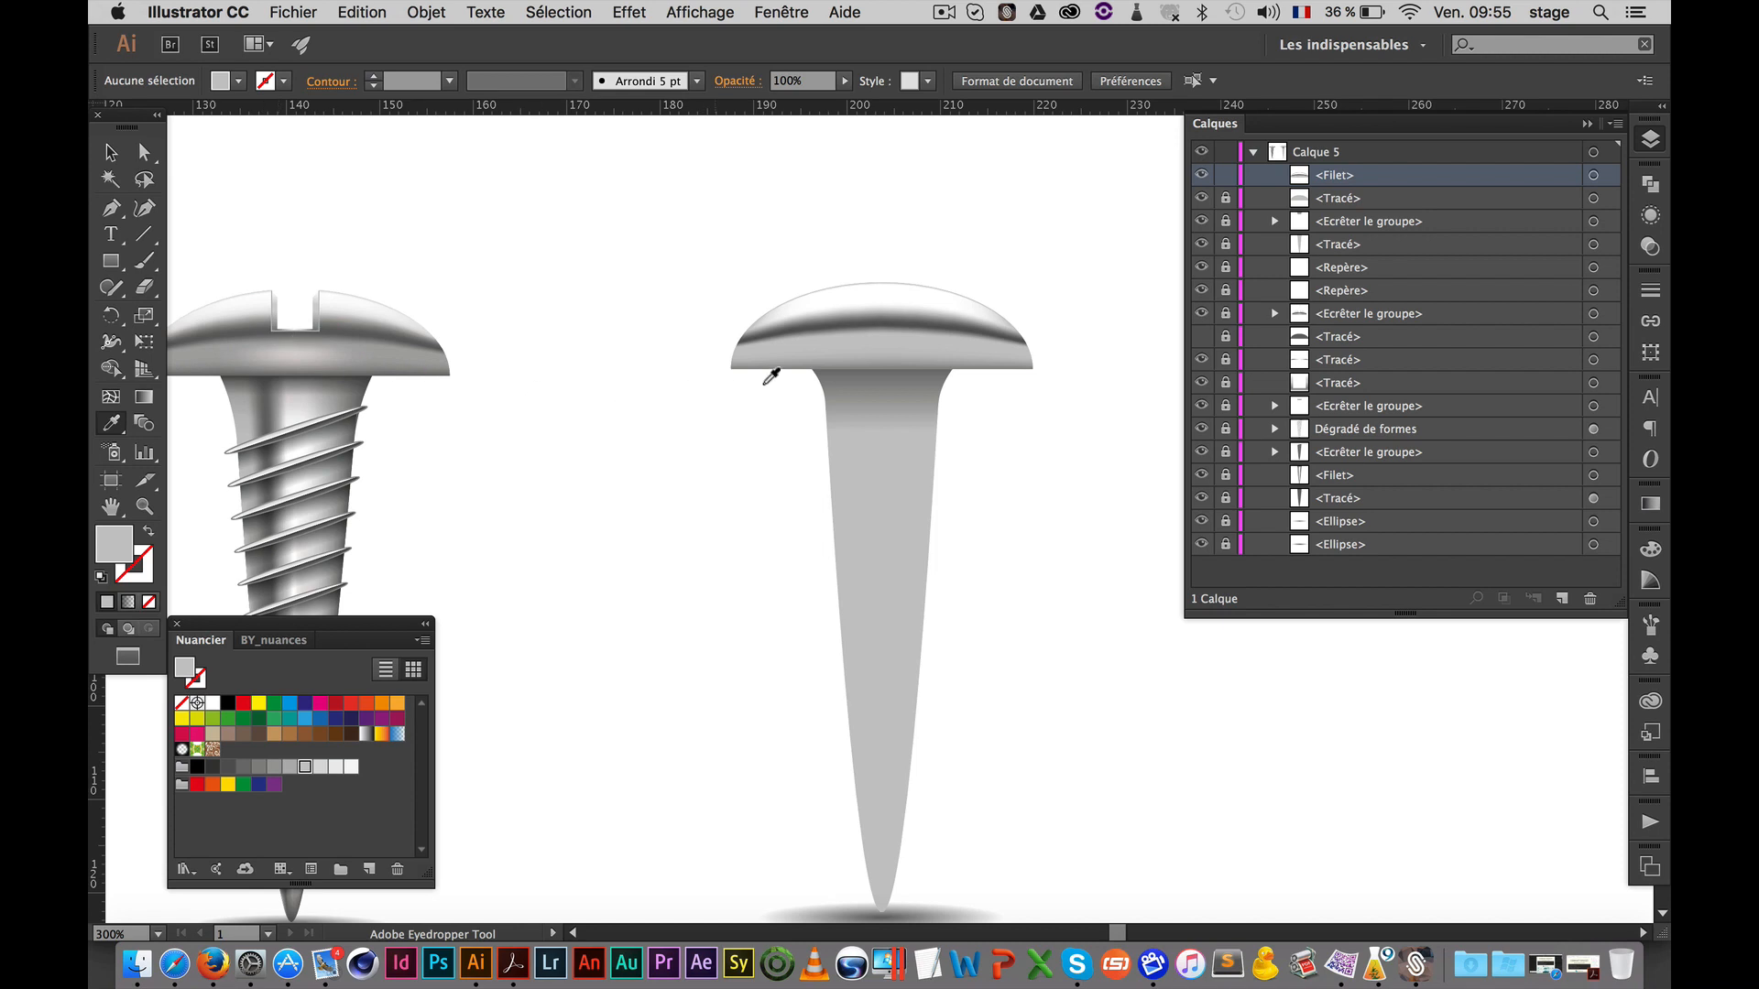
key("super")
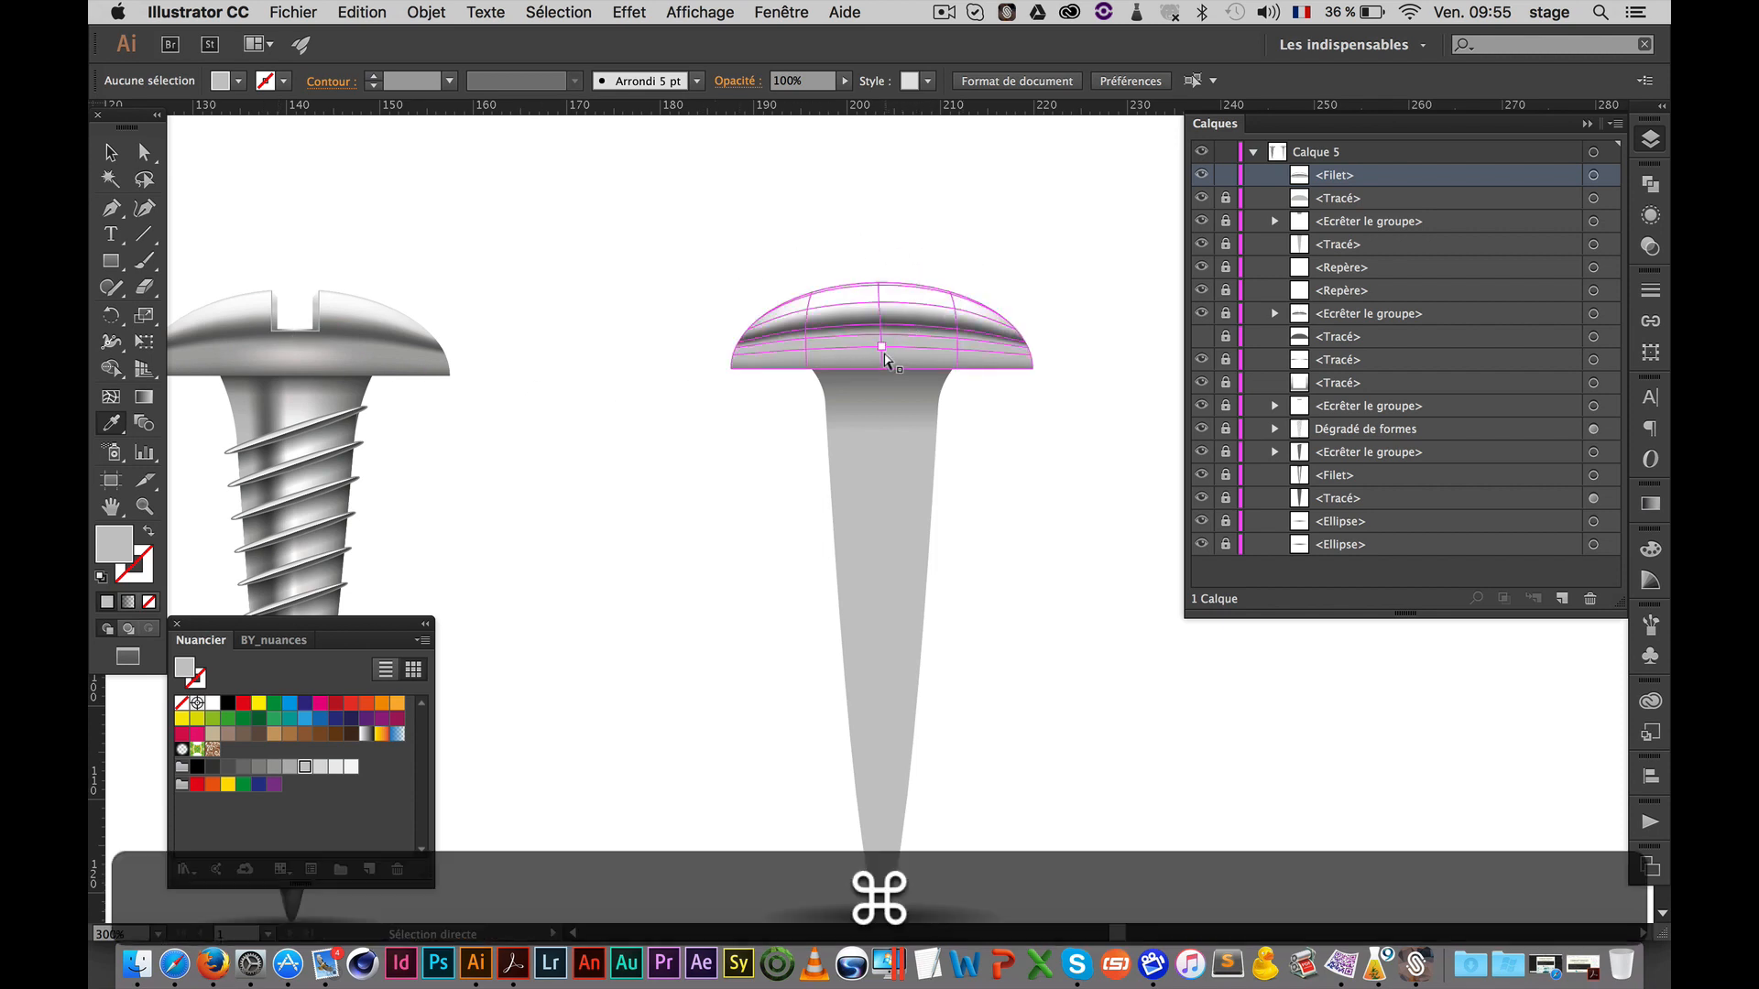
left_click(885, 348, "shift+super")
left_click(882, 331, "shift+super")
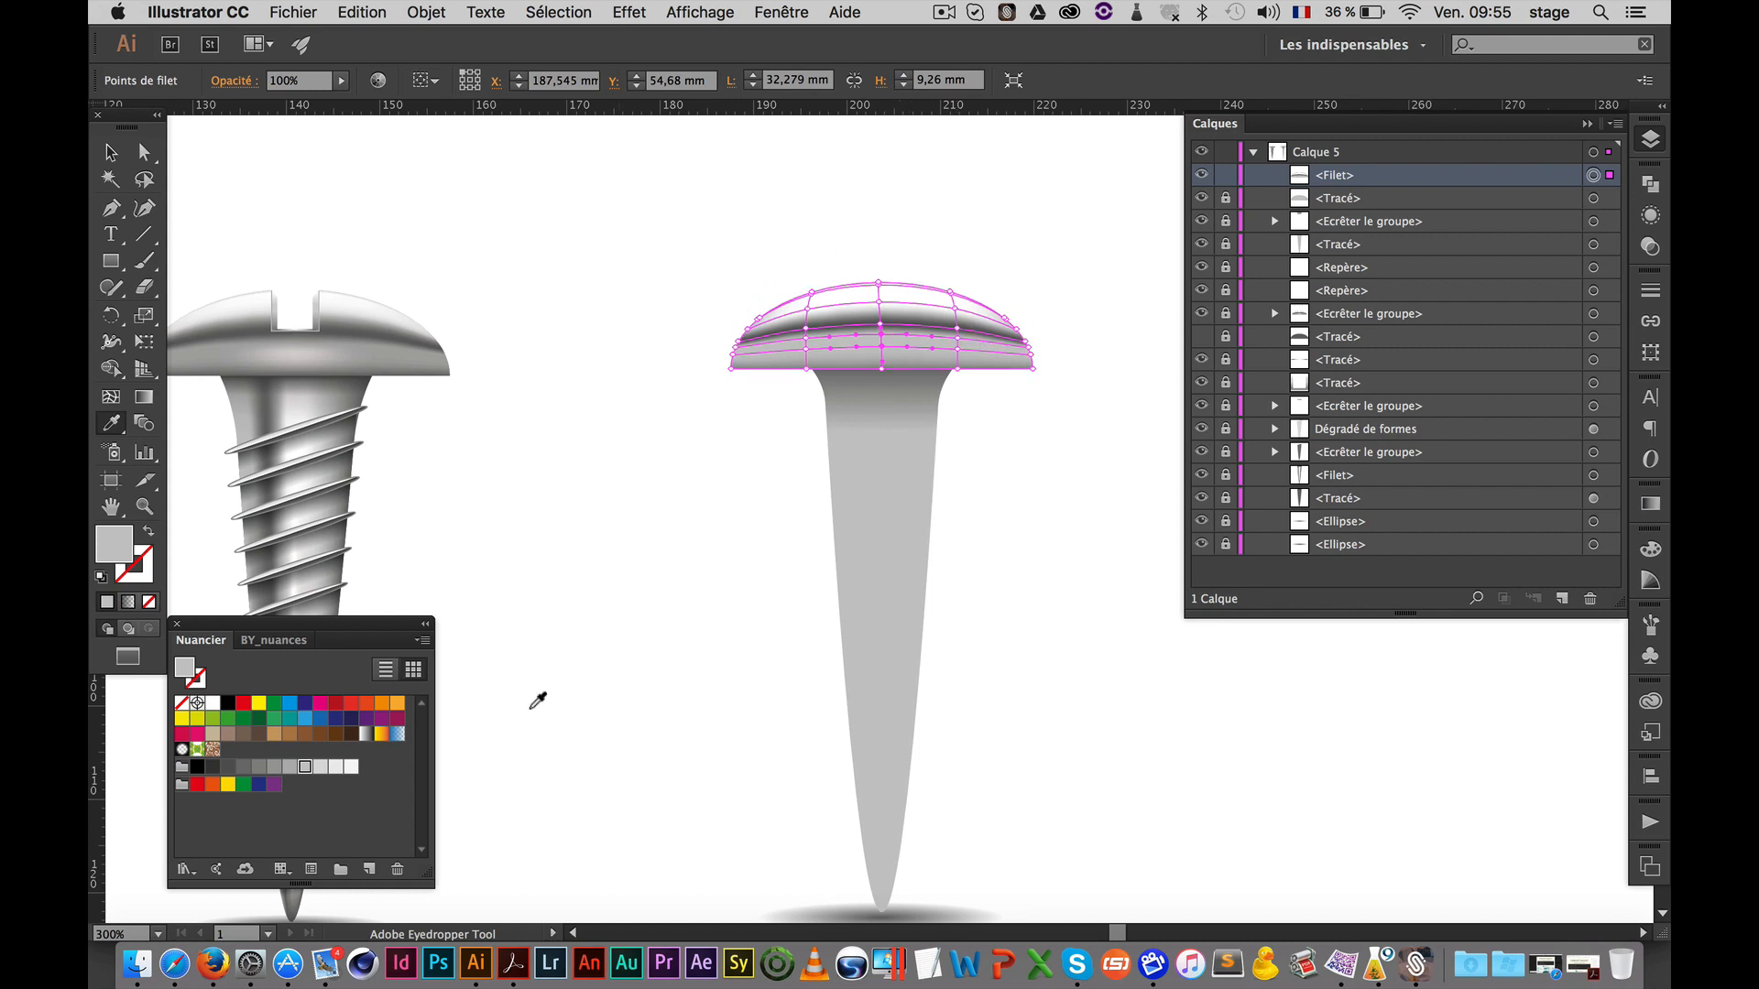
left_click(337, 769)
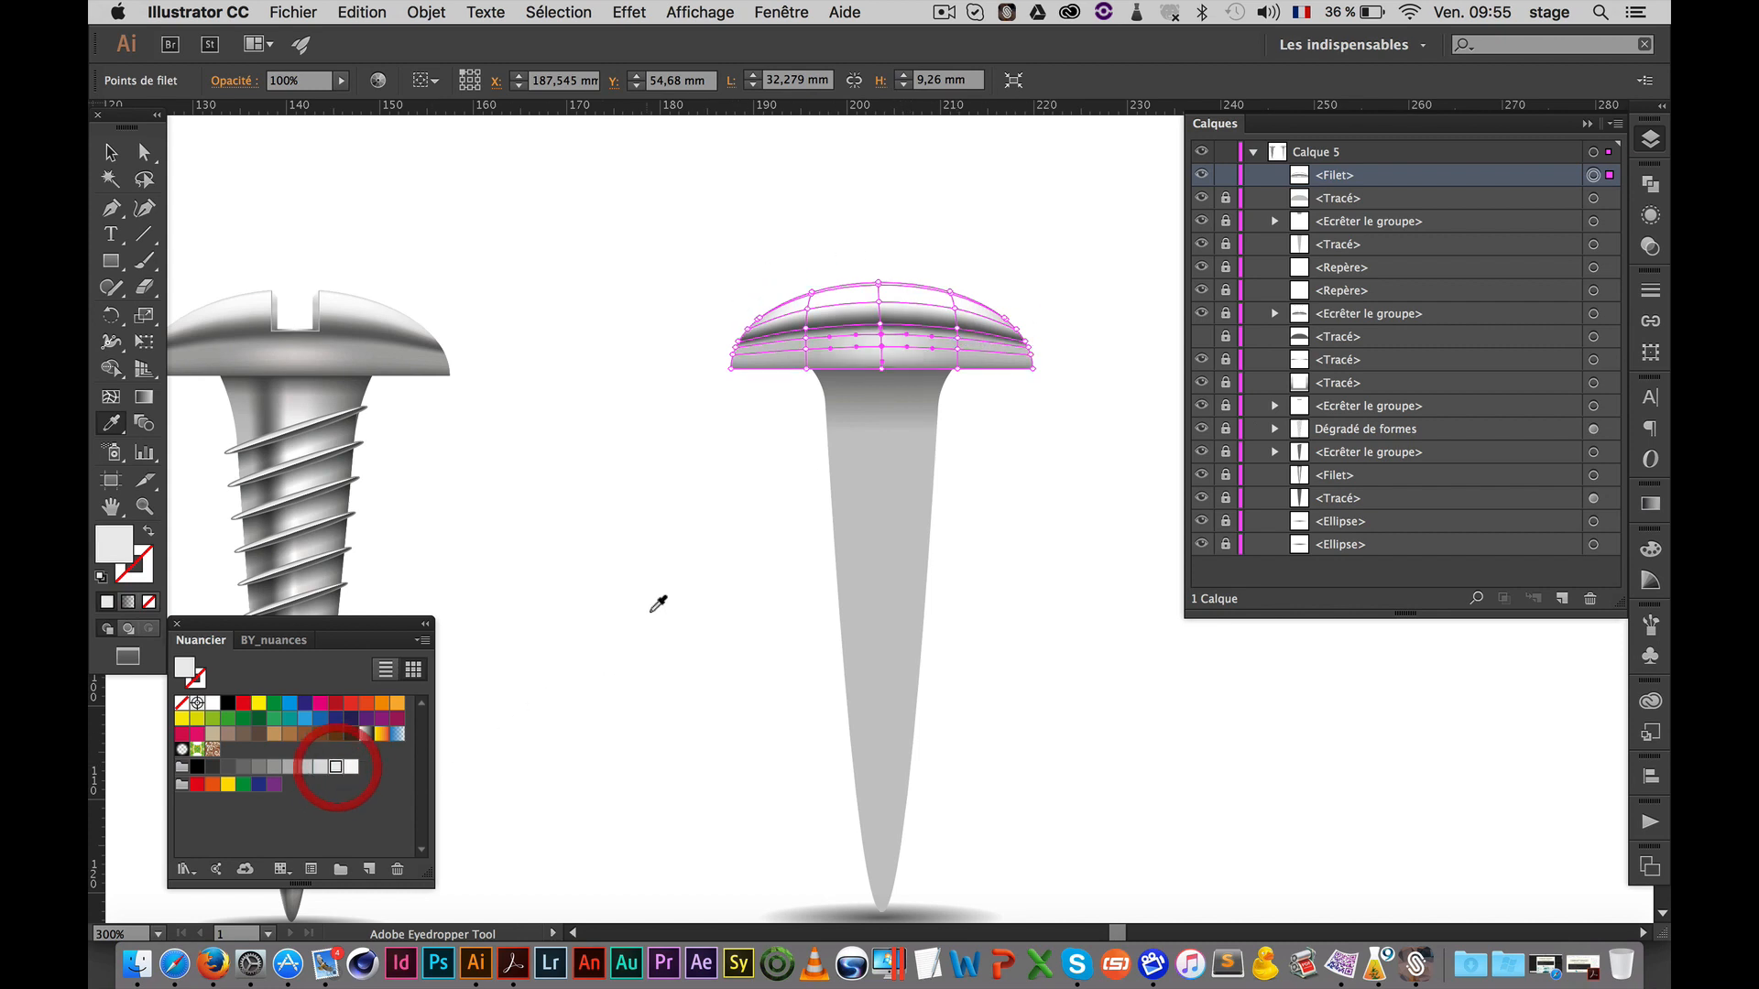
left_click(648, 577, "super")
Draw a narrow upright rectangle over the head's top centre for the slot, ending on the dark band's upper edge
left_click(937, 560, "alt+super")
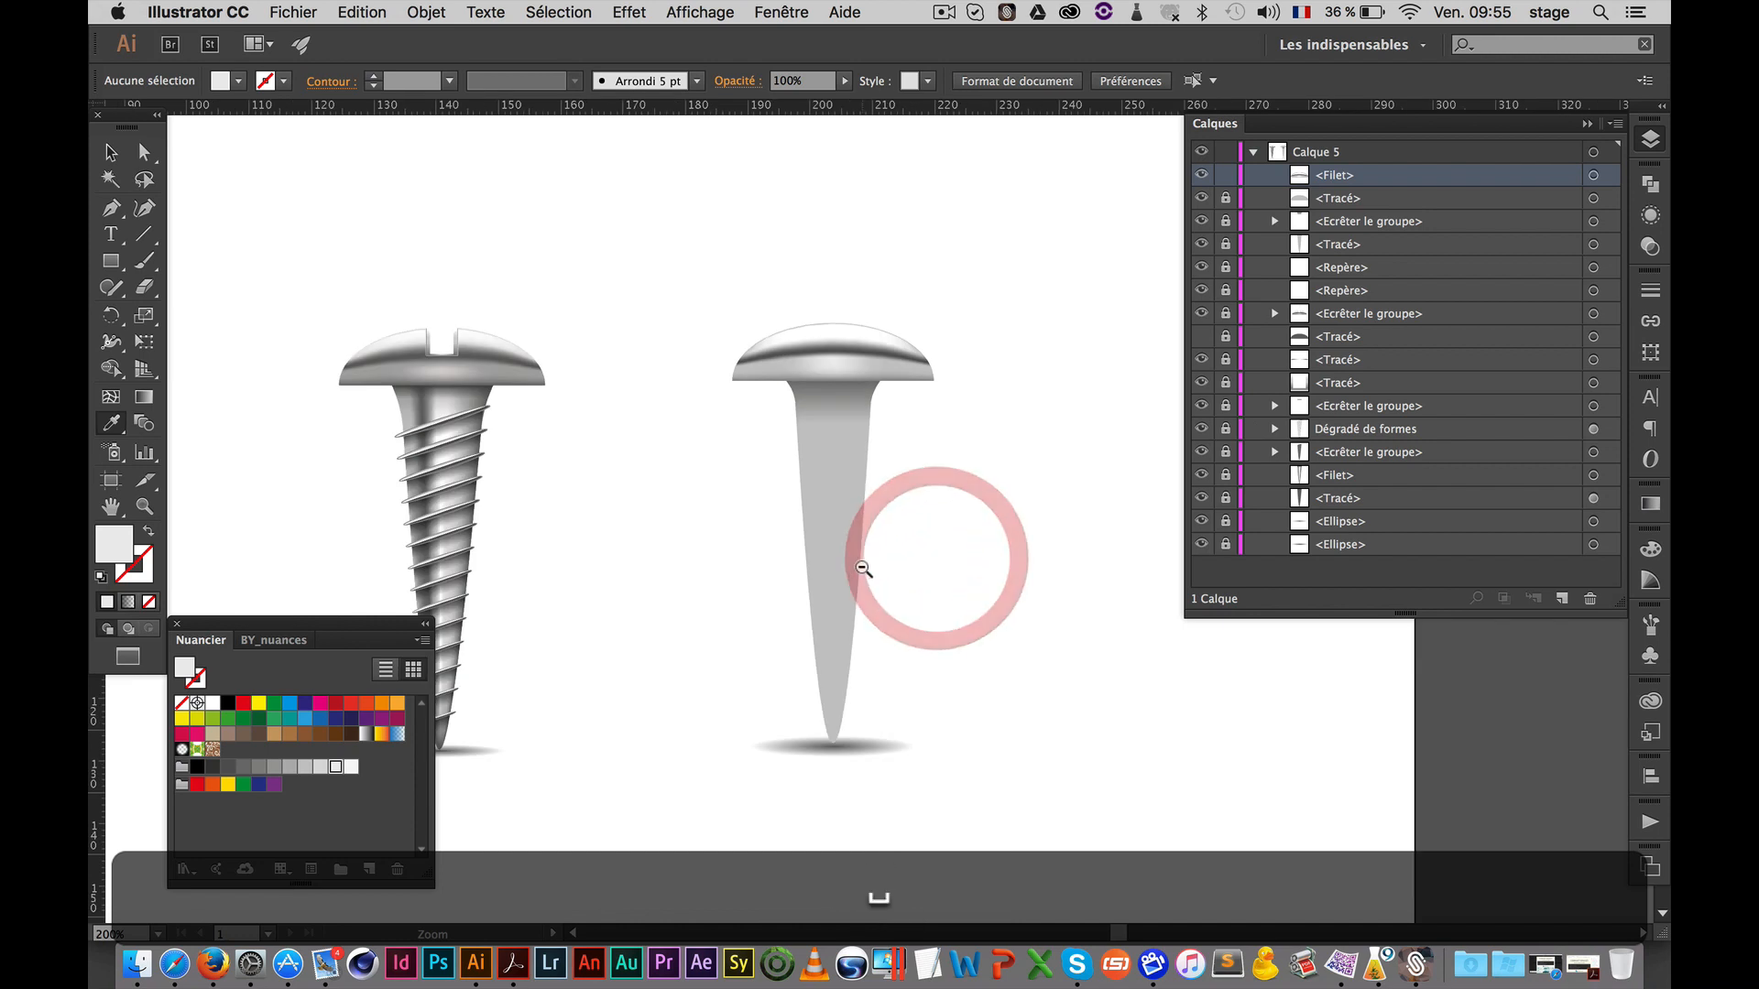
left_click_drag(862, 550, 871, 535)
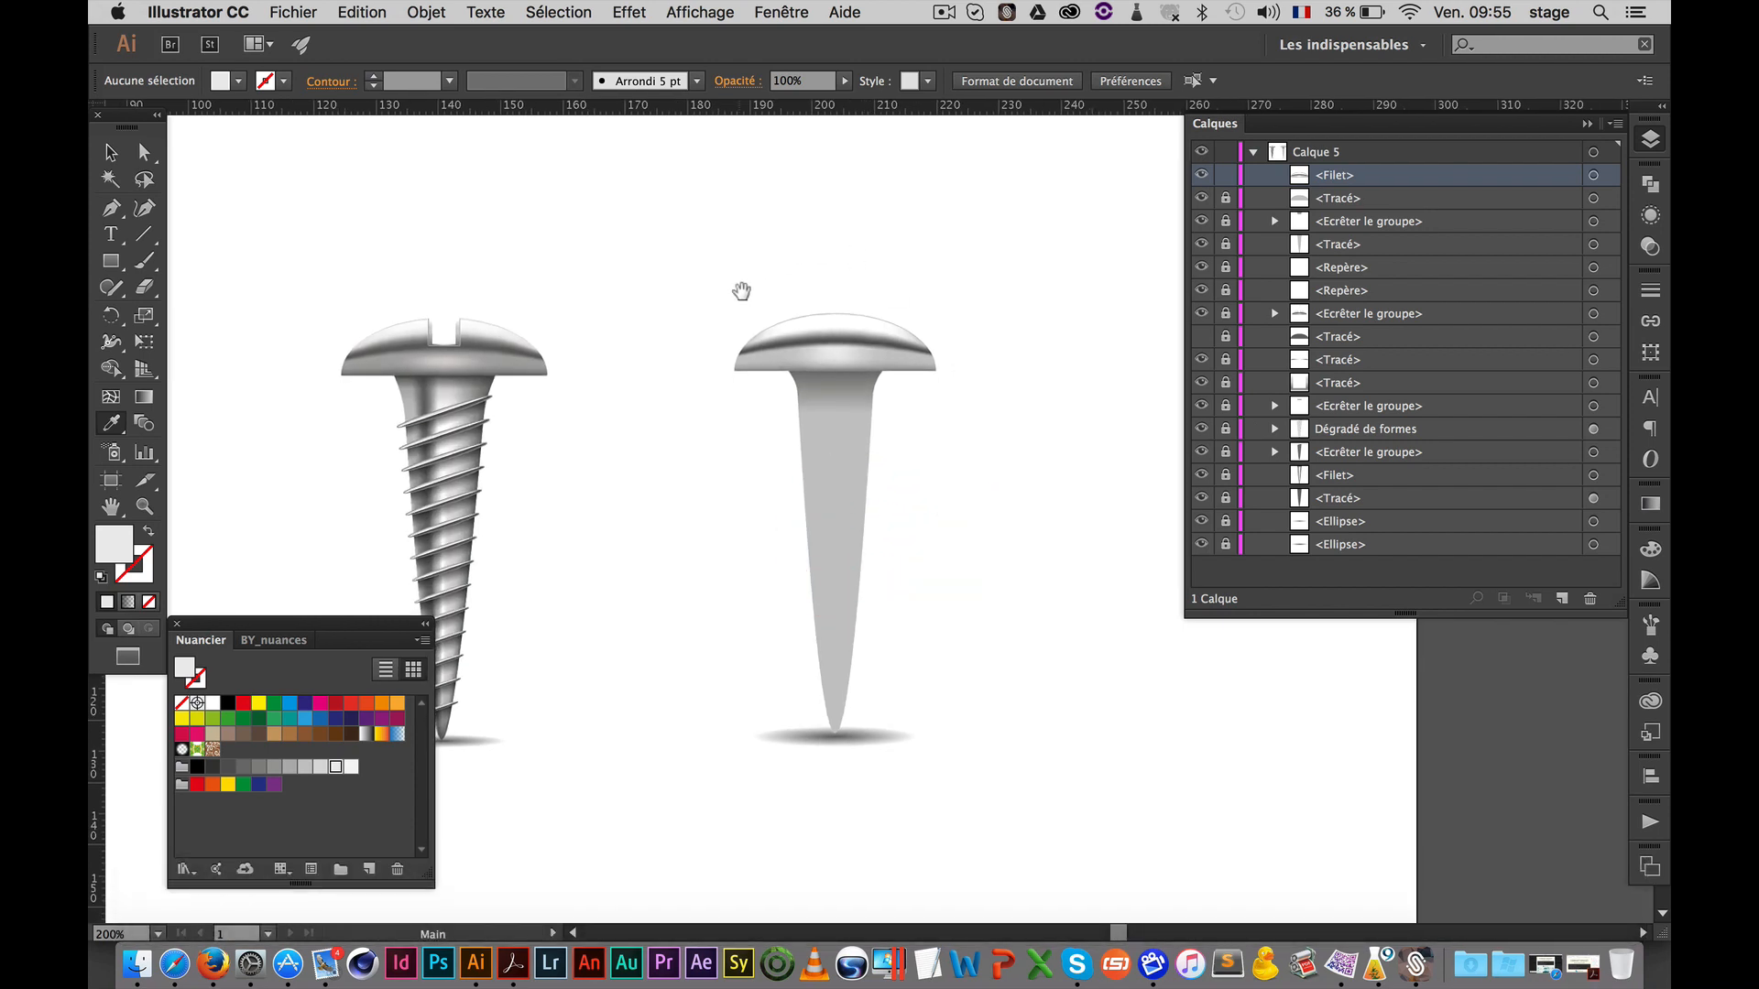
key("super+space")
left_click(841, 318)
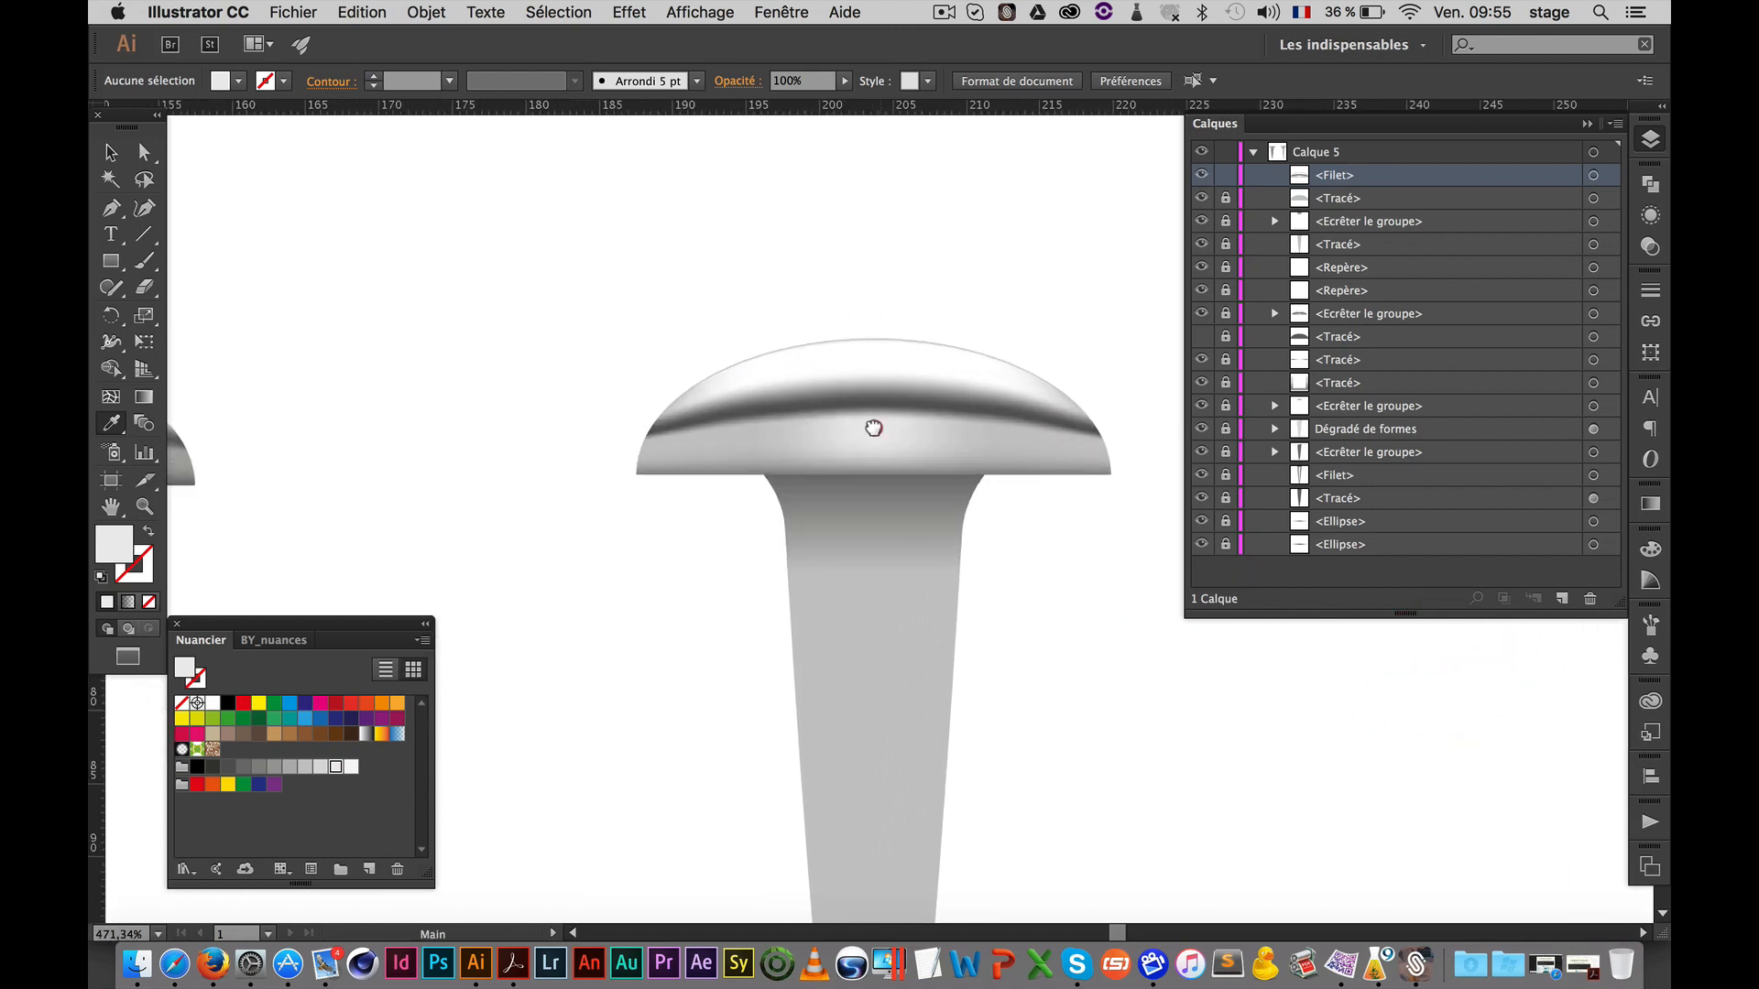
left_click_drag(873, 428, 805, 432)
key("m")
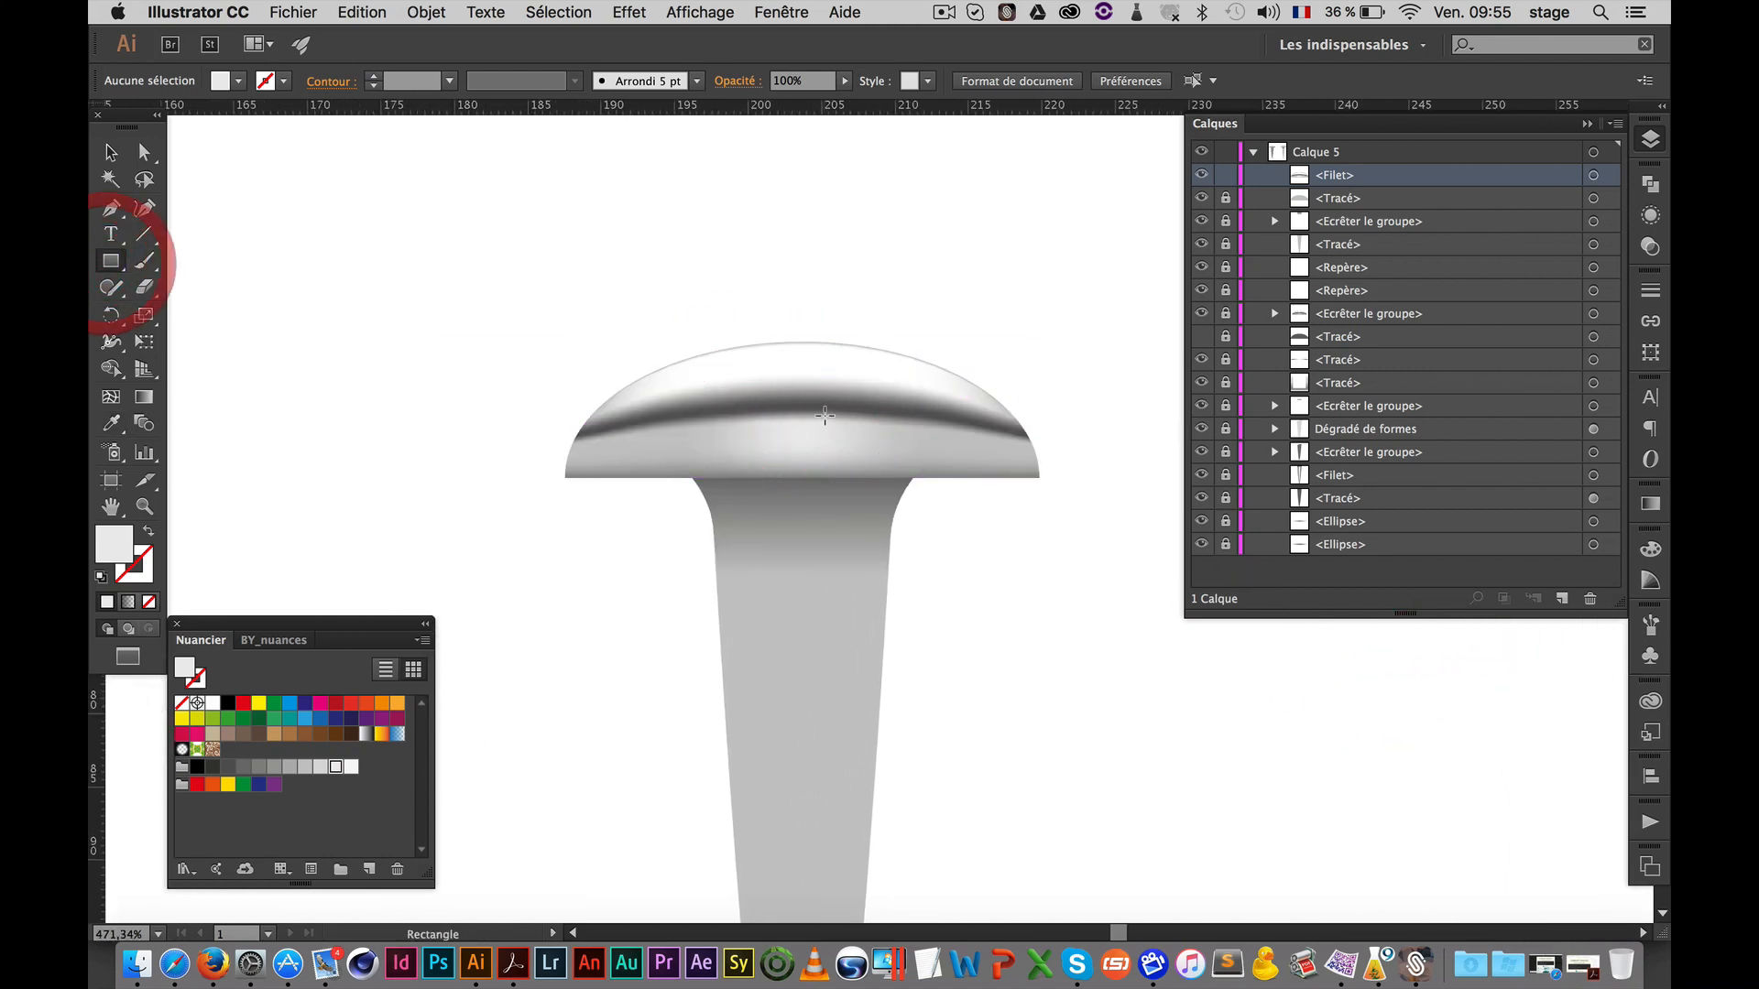
mouse_move(772, 278)
left_mouse_down()
mouse_move(848, 381)
mouse_move(833, 395)
left_mouse_up()
key("space")
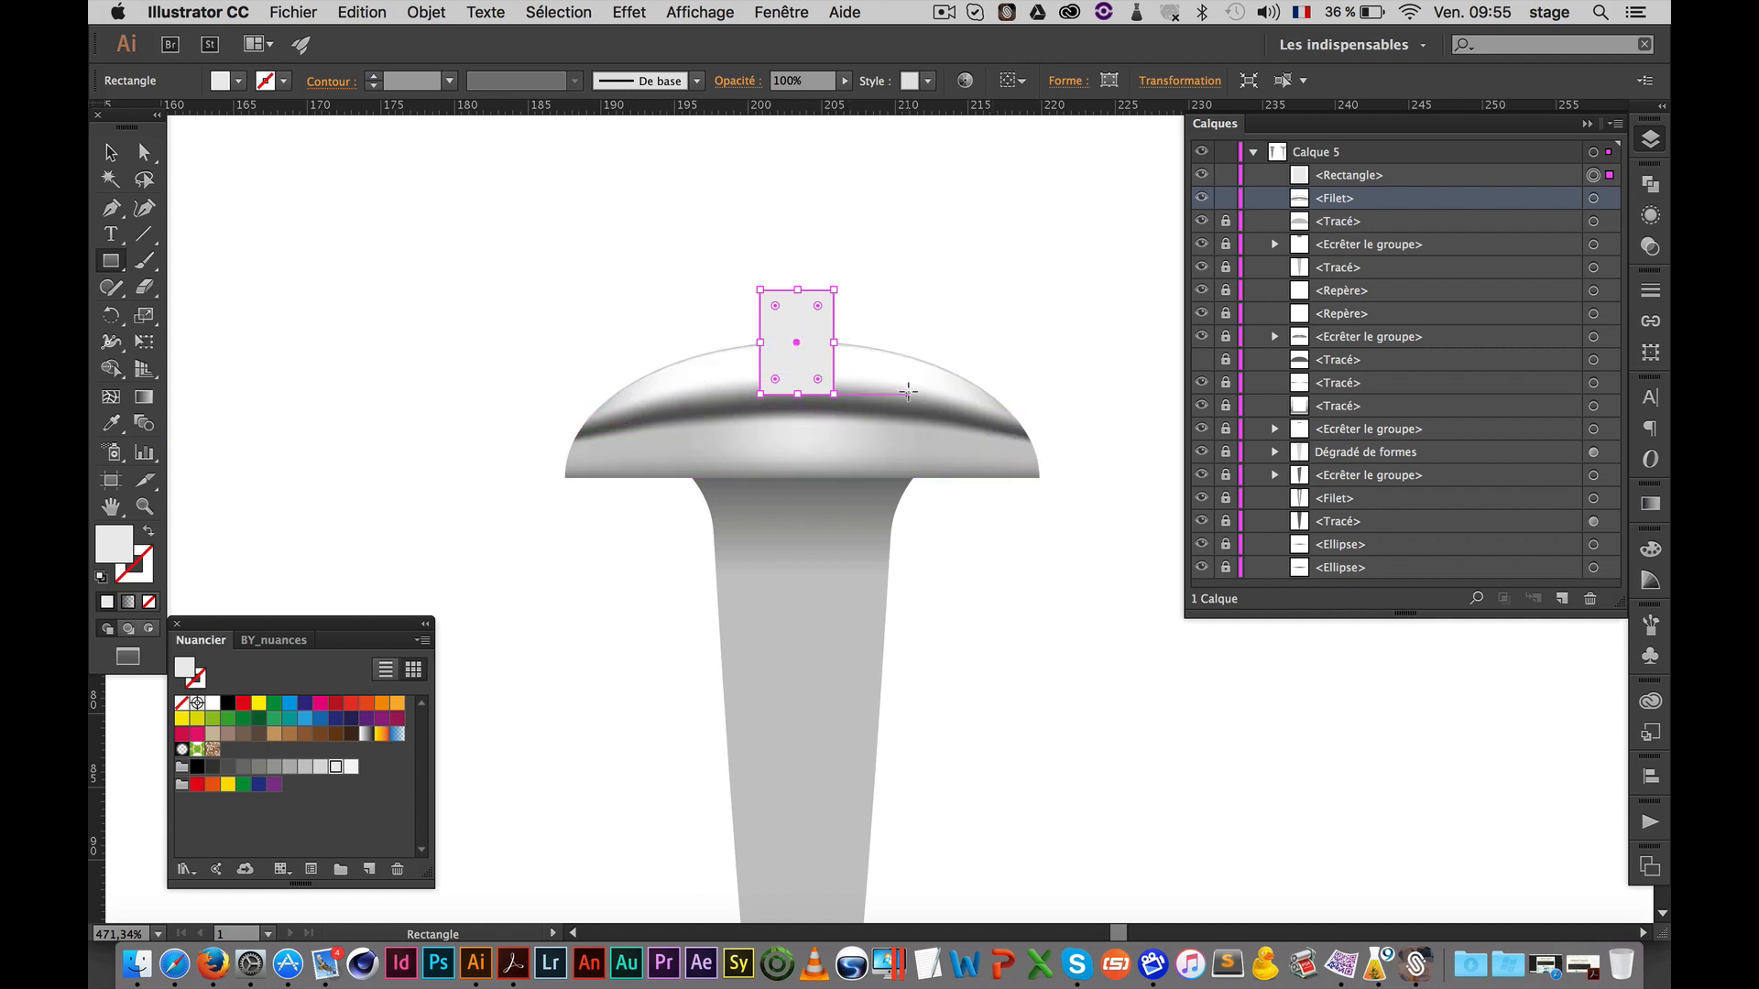
Select the slot rectangle together with the head's gradient mesh, show the Pathfinder operations, and reselect only the rectangle
key("a")
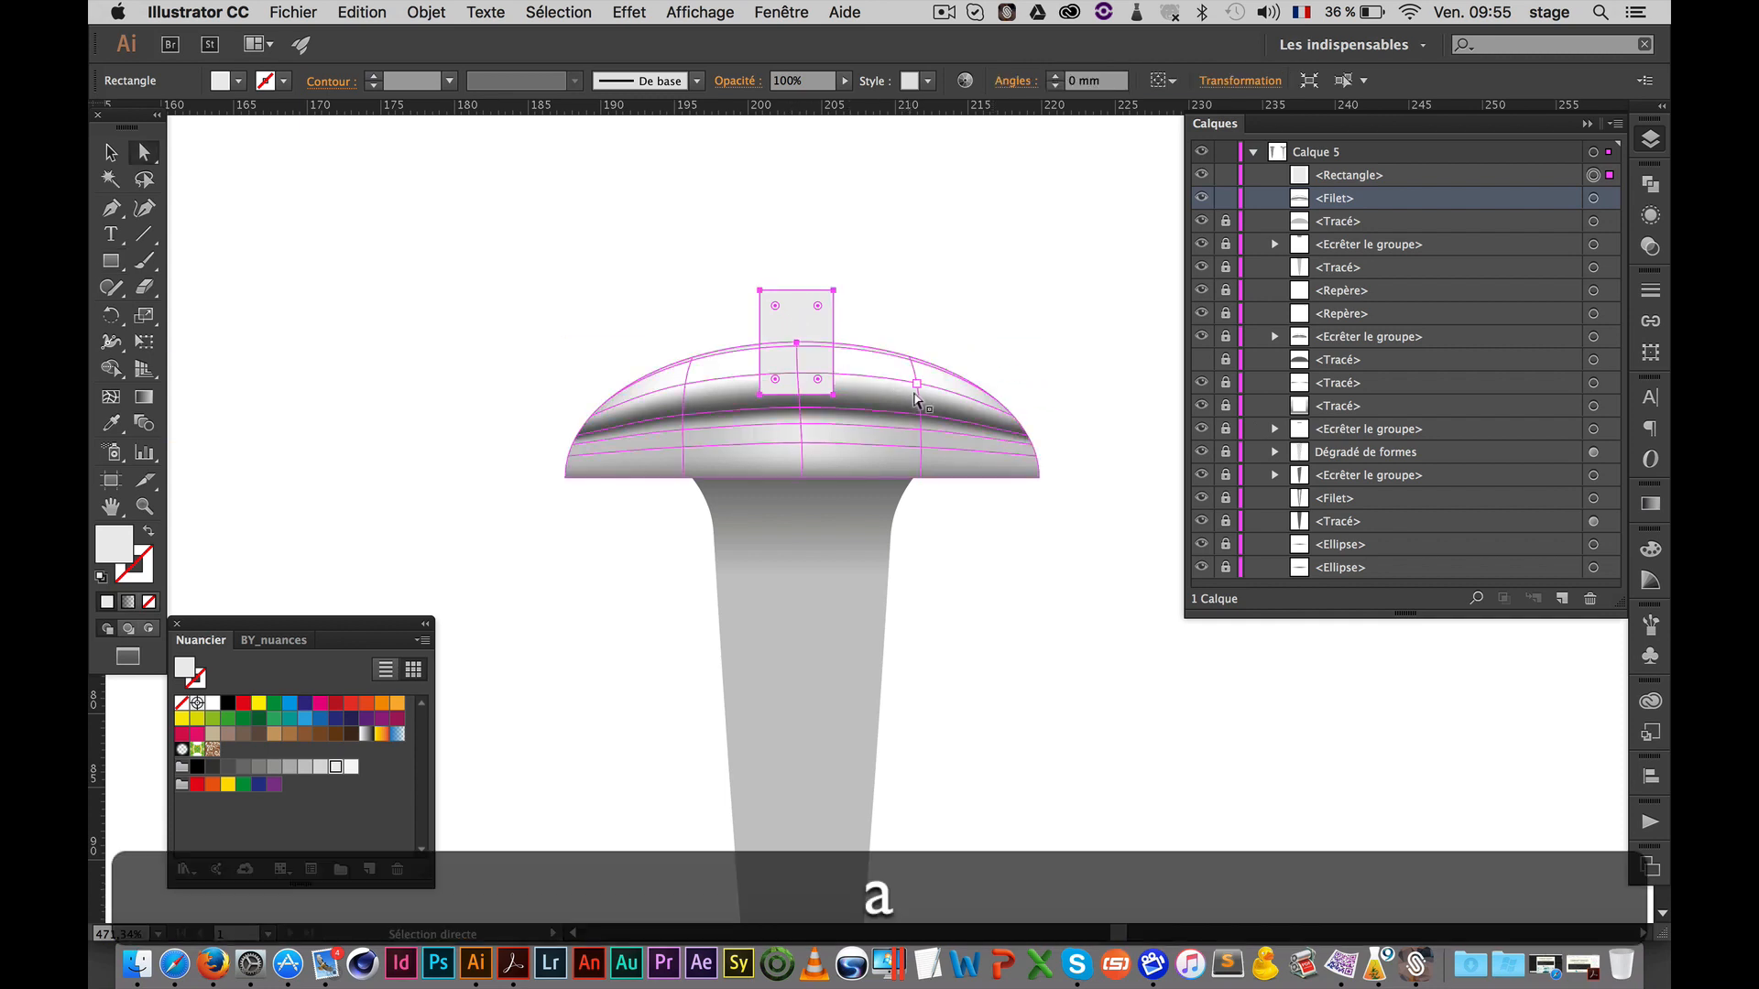
key("v")
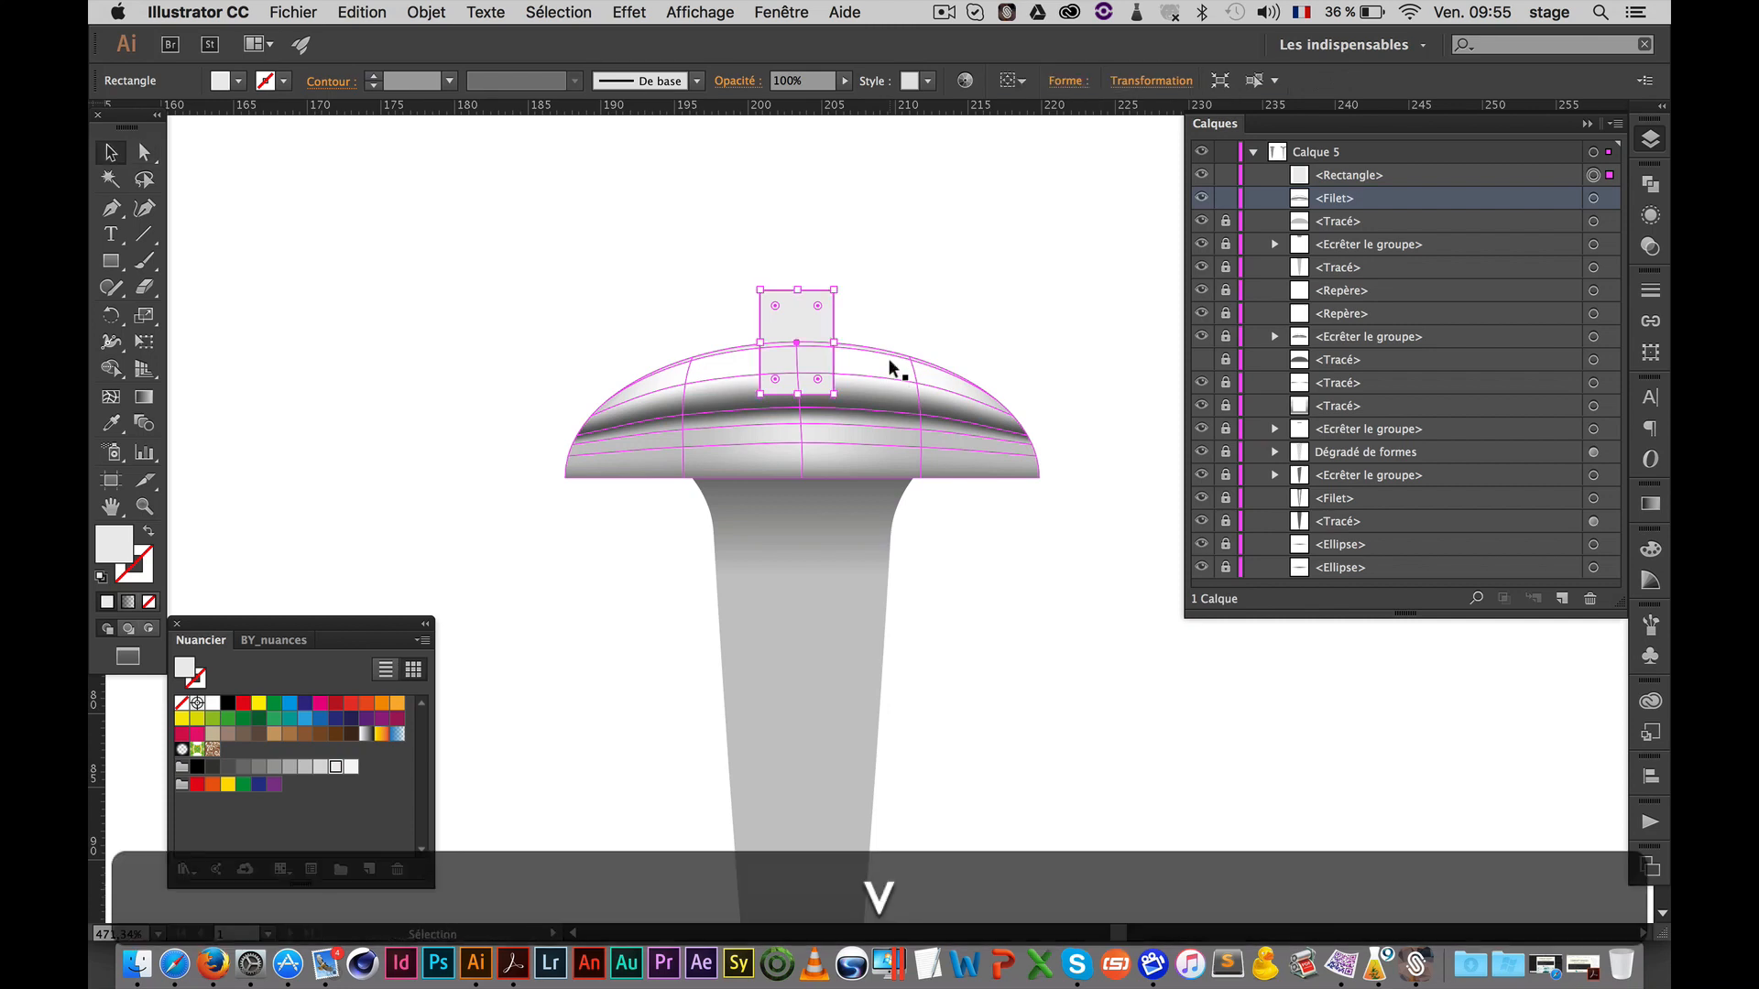
left_click(886, 357)
left_click(806, 315, "shift")
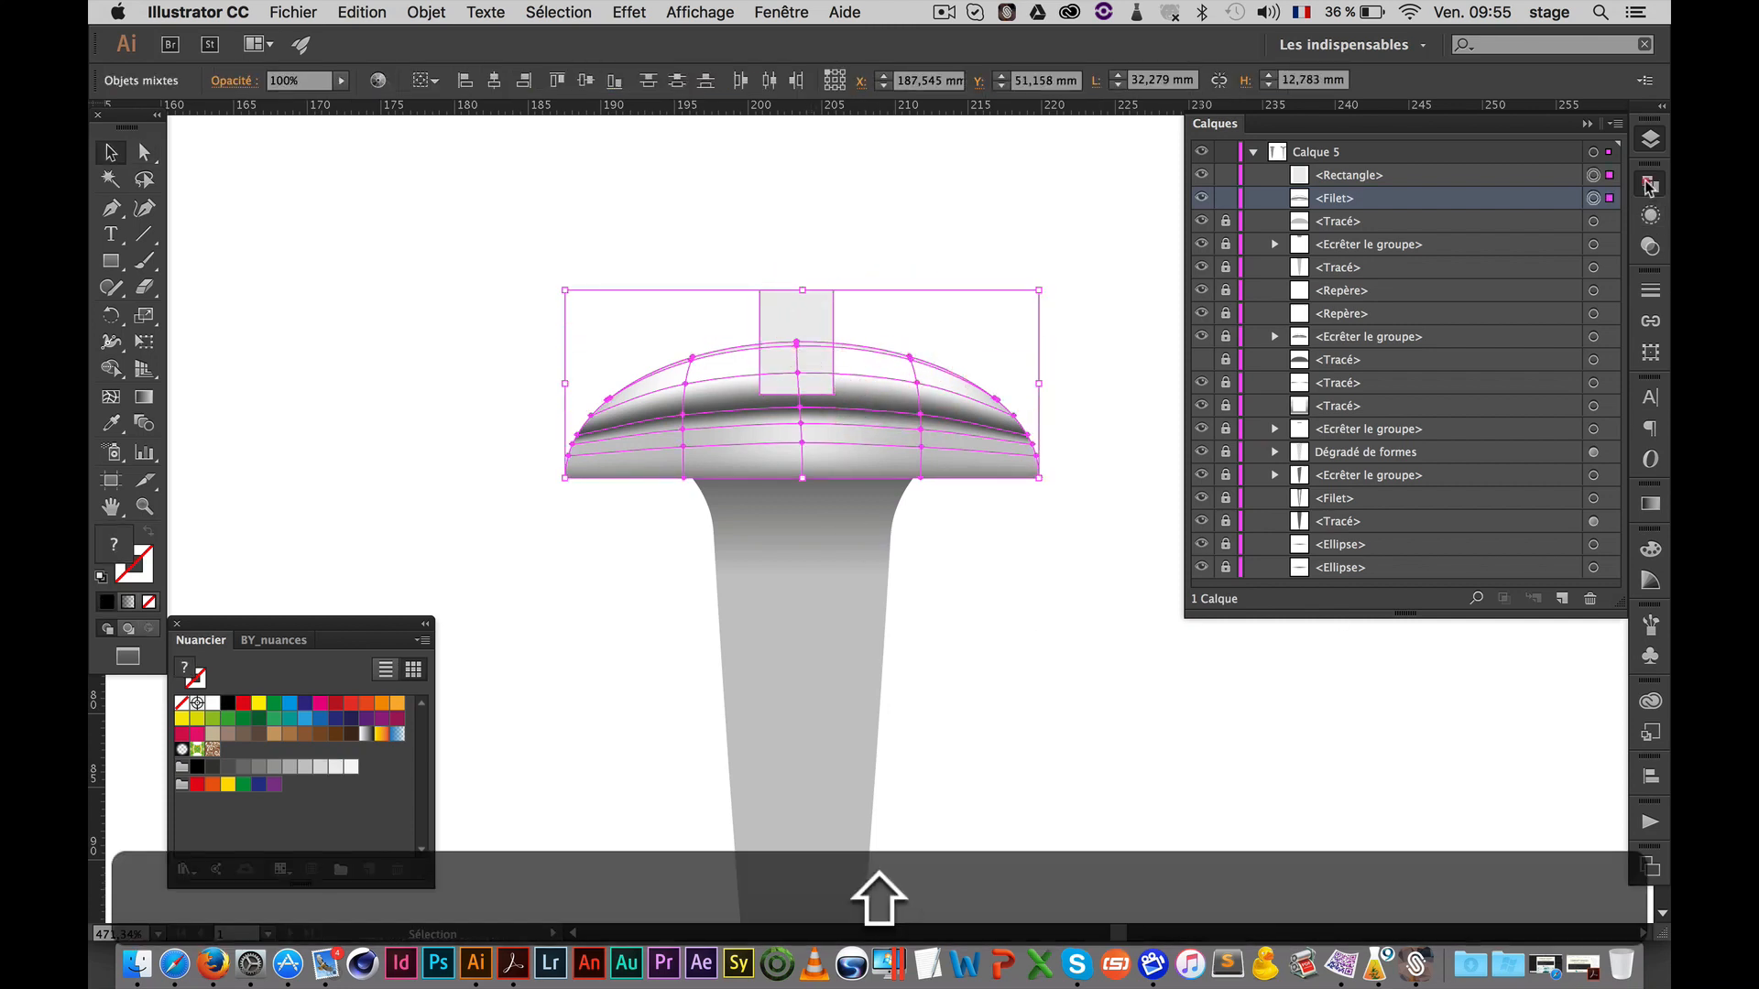
left_click(1650, 185)
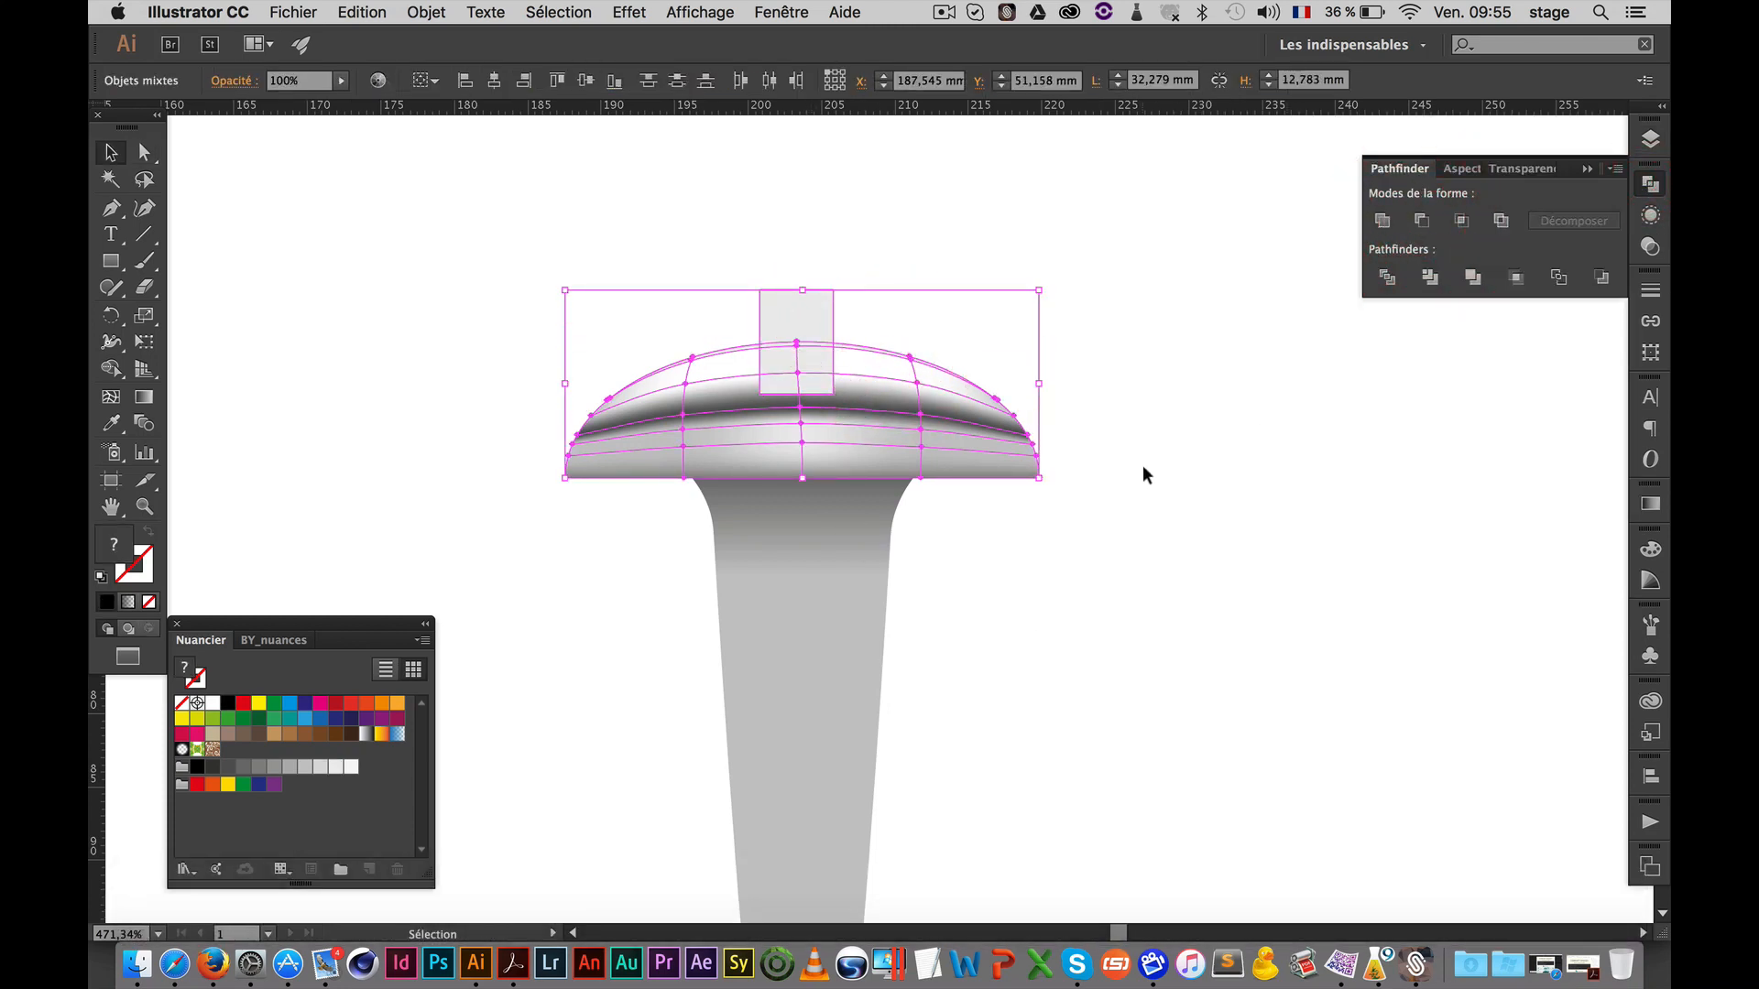
left_click(1249, 499)
left_click(782, 316)
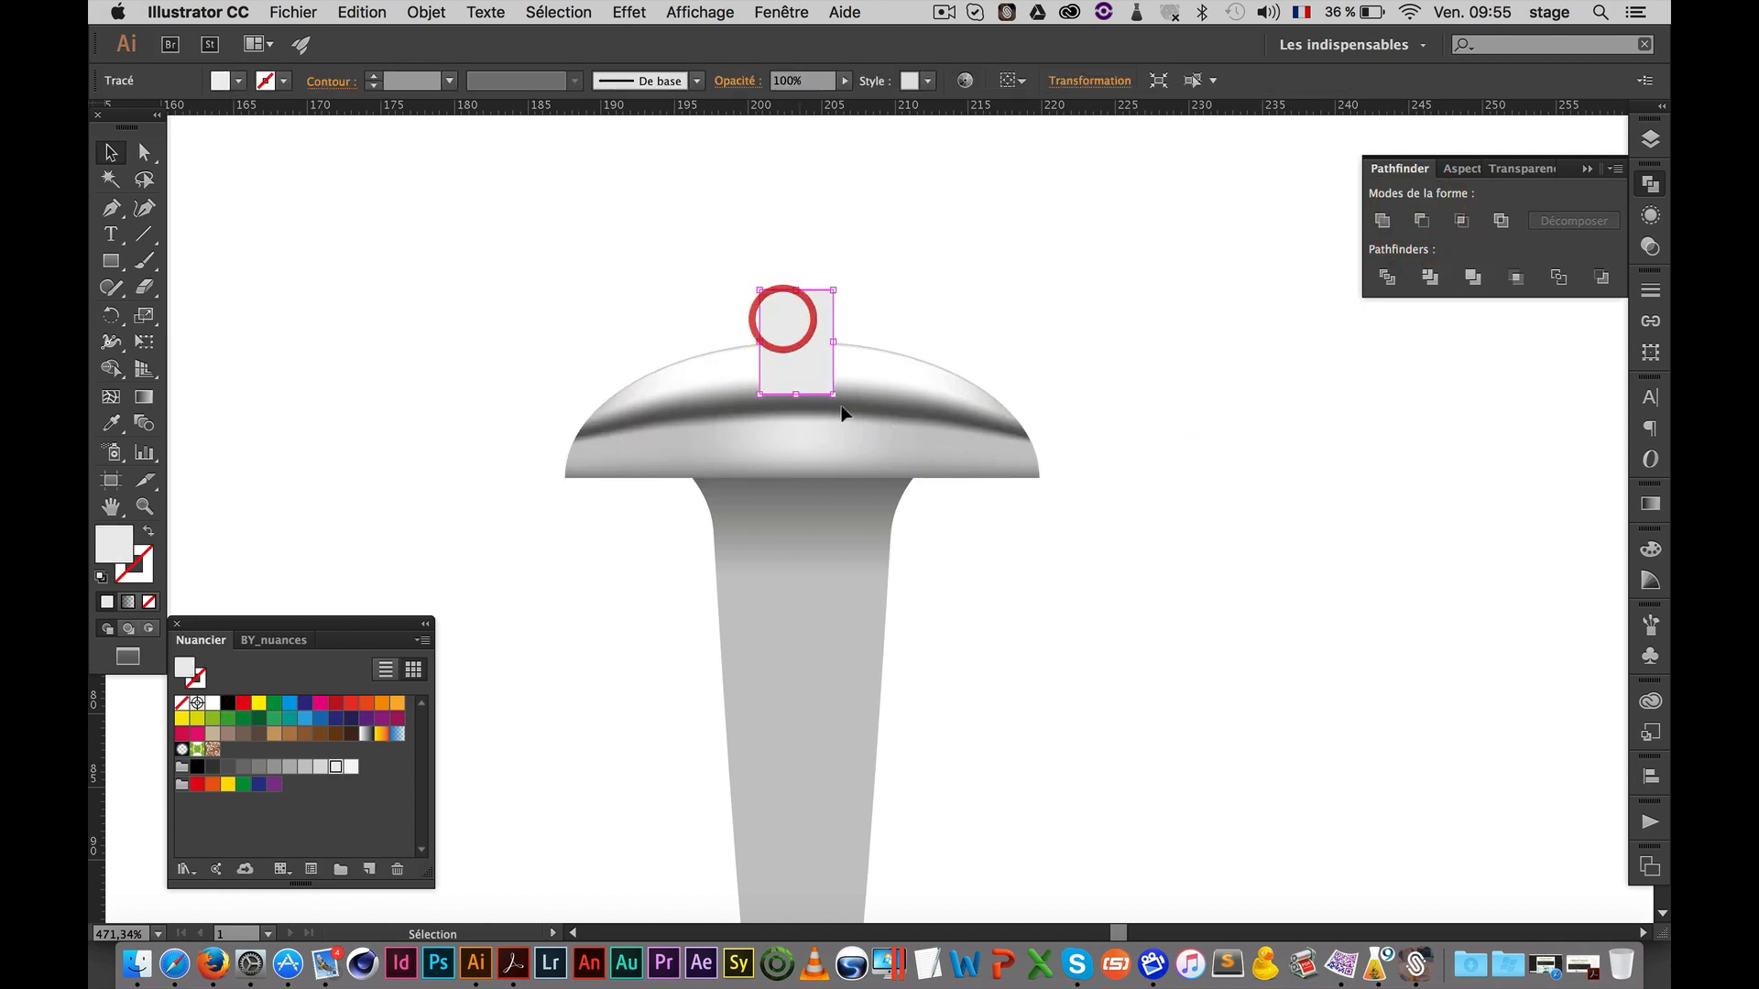
Draw a large rectangle covering the whole head, and lower its upper edge to just below the slot rectangle's top
key("m")
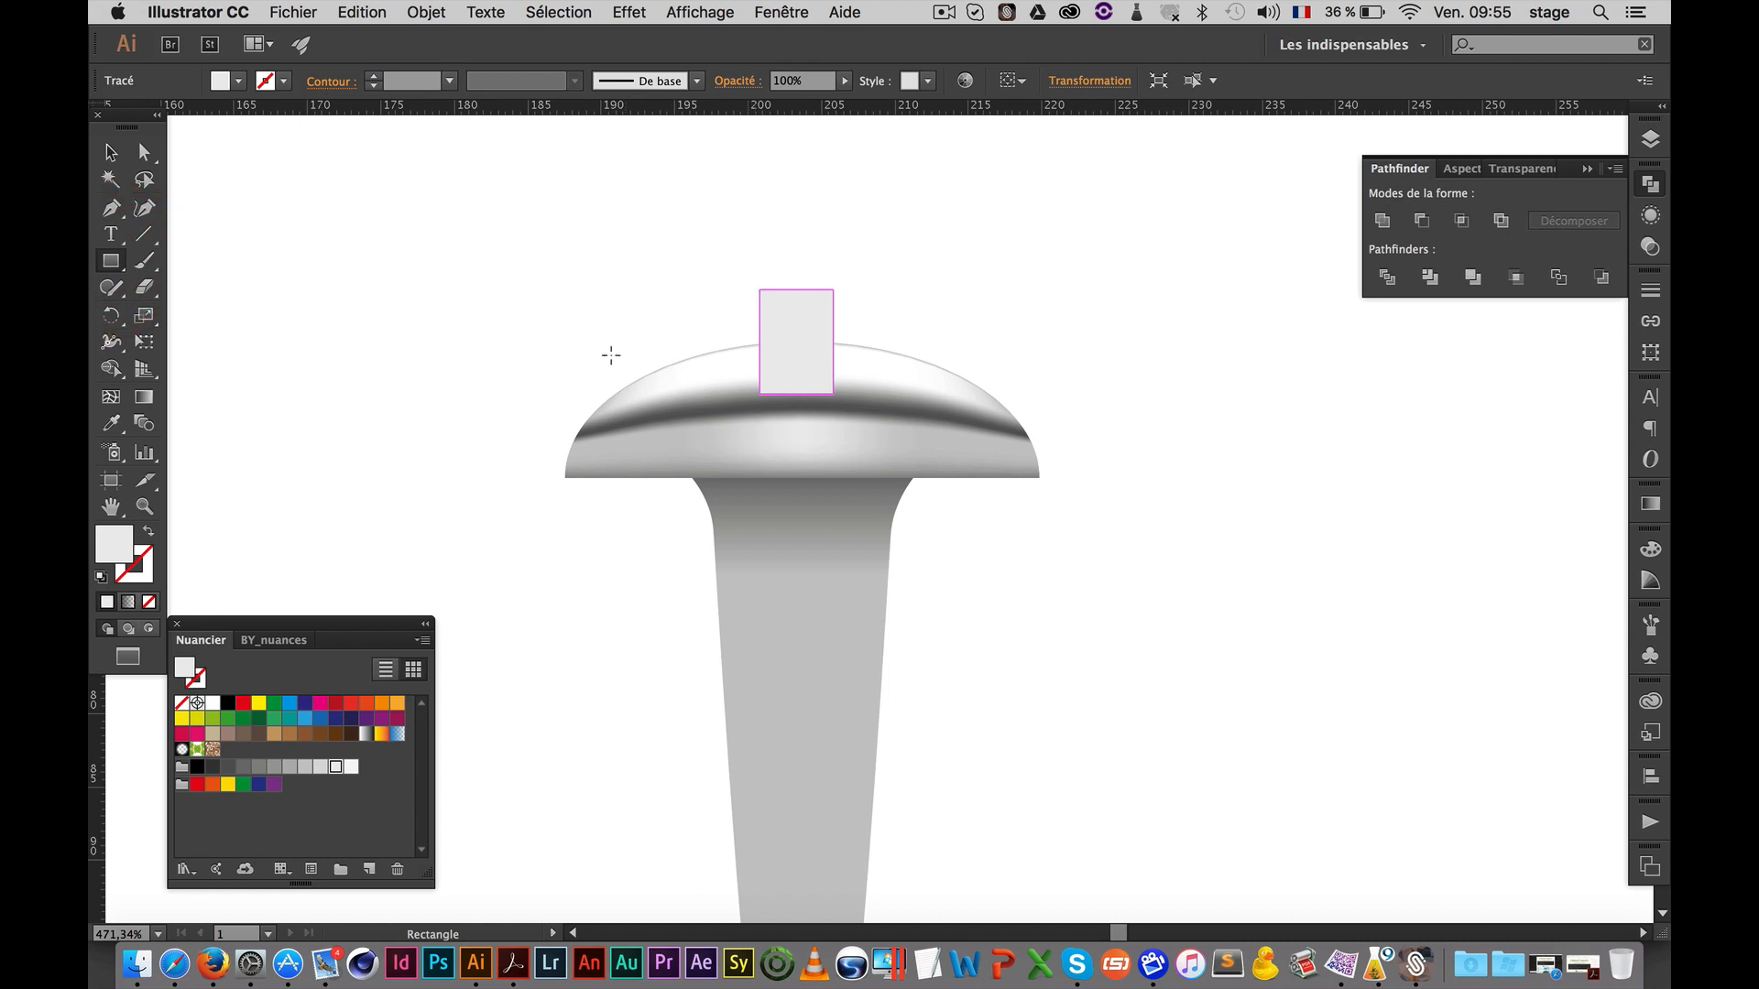
key("super")
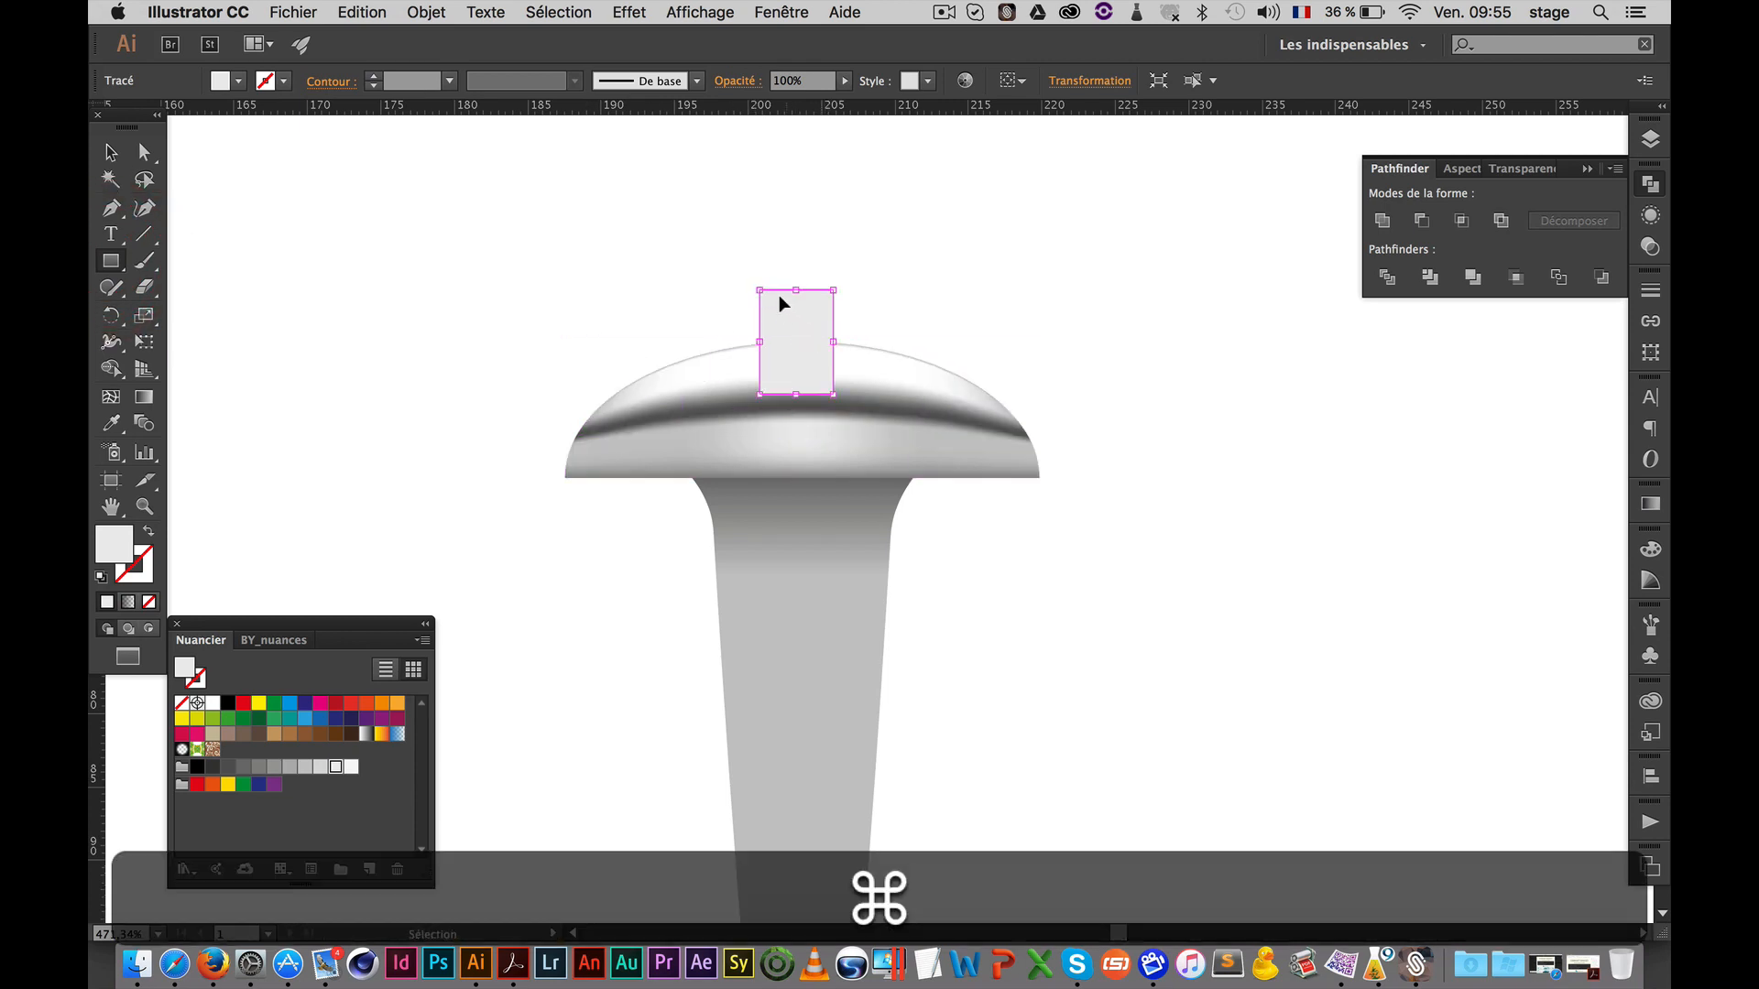
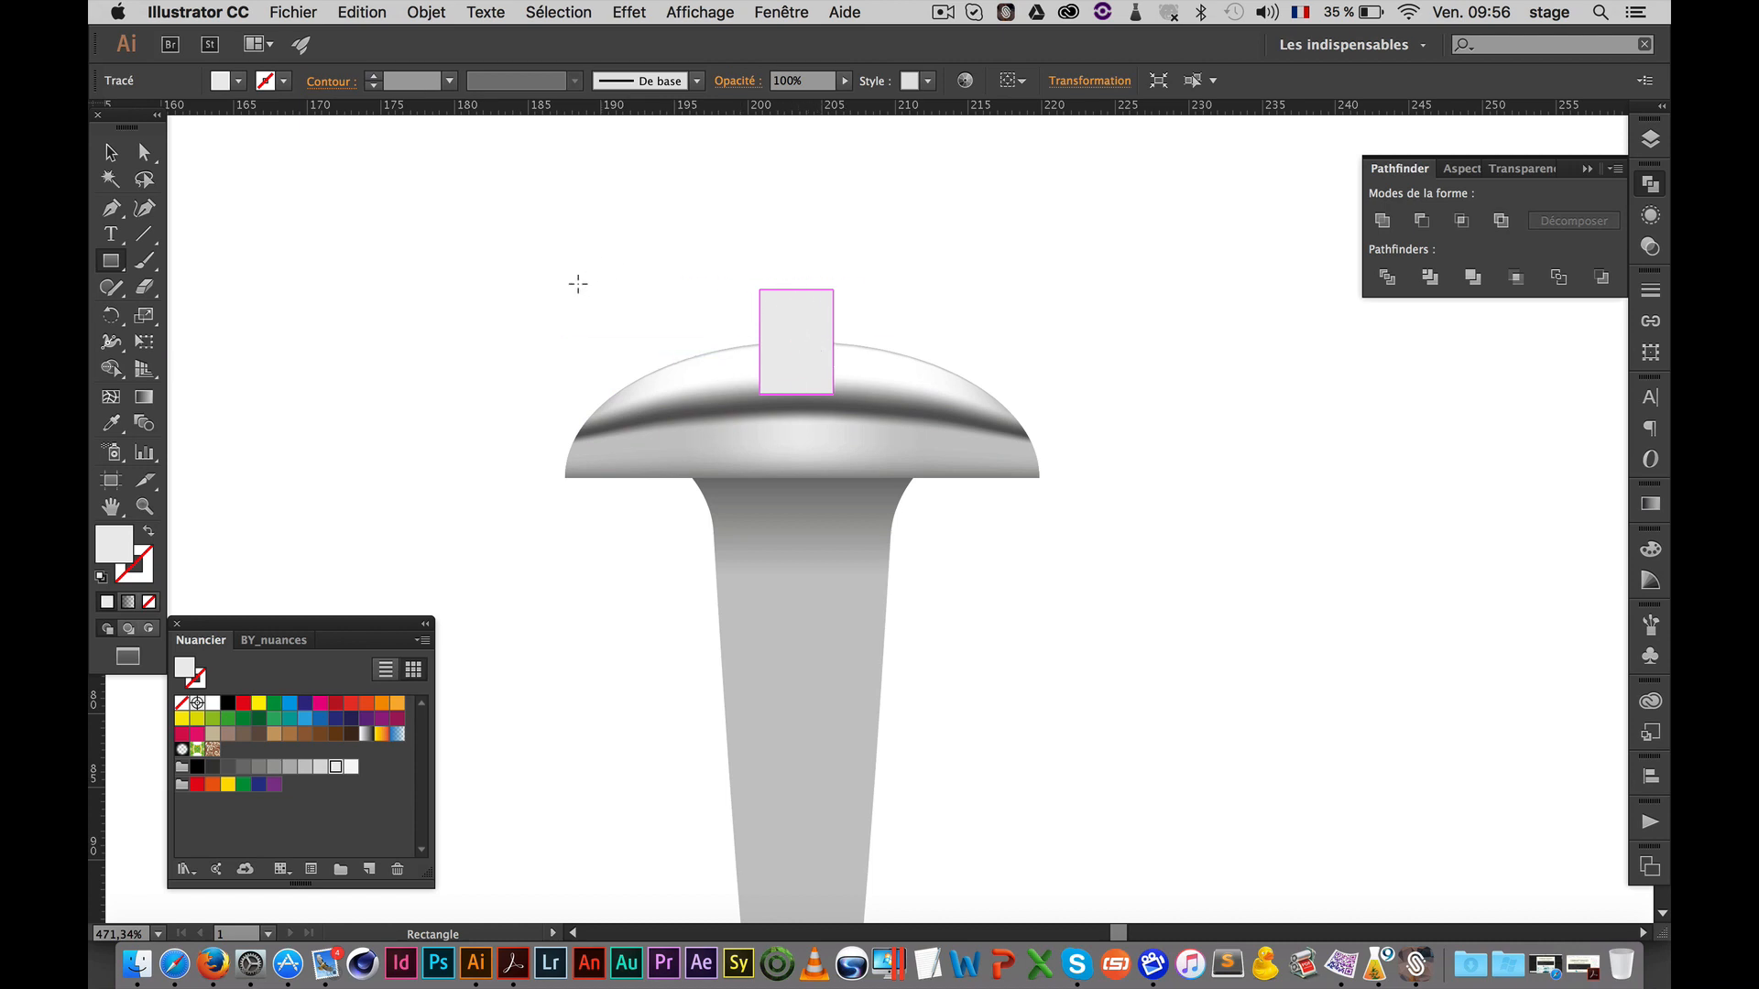
mouse_move(530, 246)
left_mouse_down()
mouse_move(1075, 481)
mouse_move(1046, 484)
left_mouse_up()
key("space")
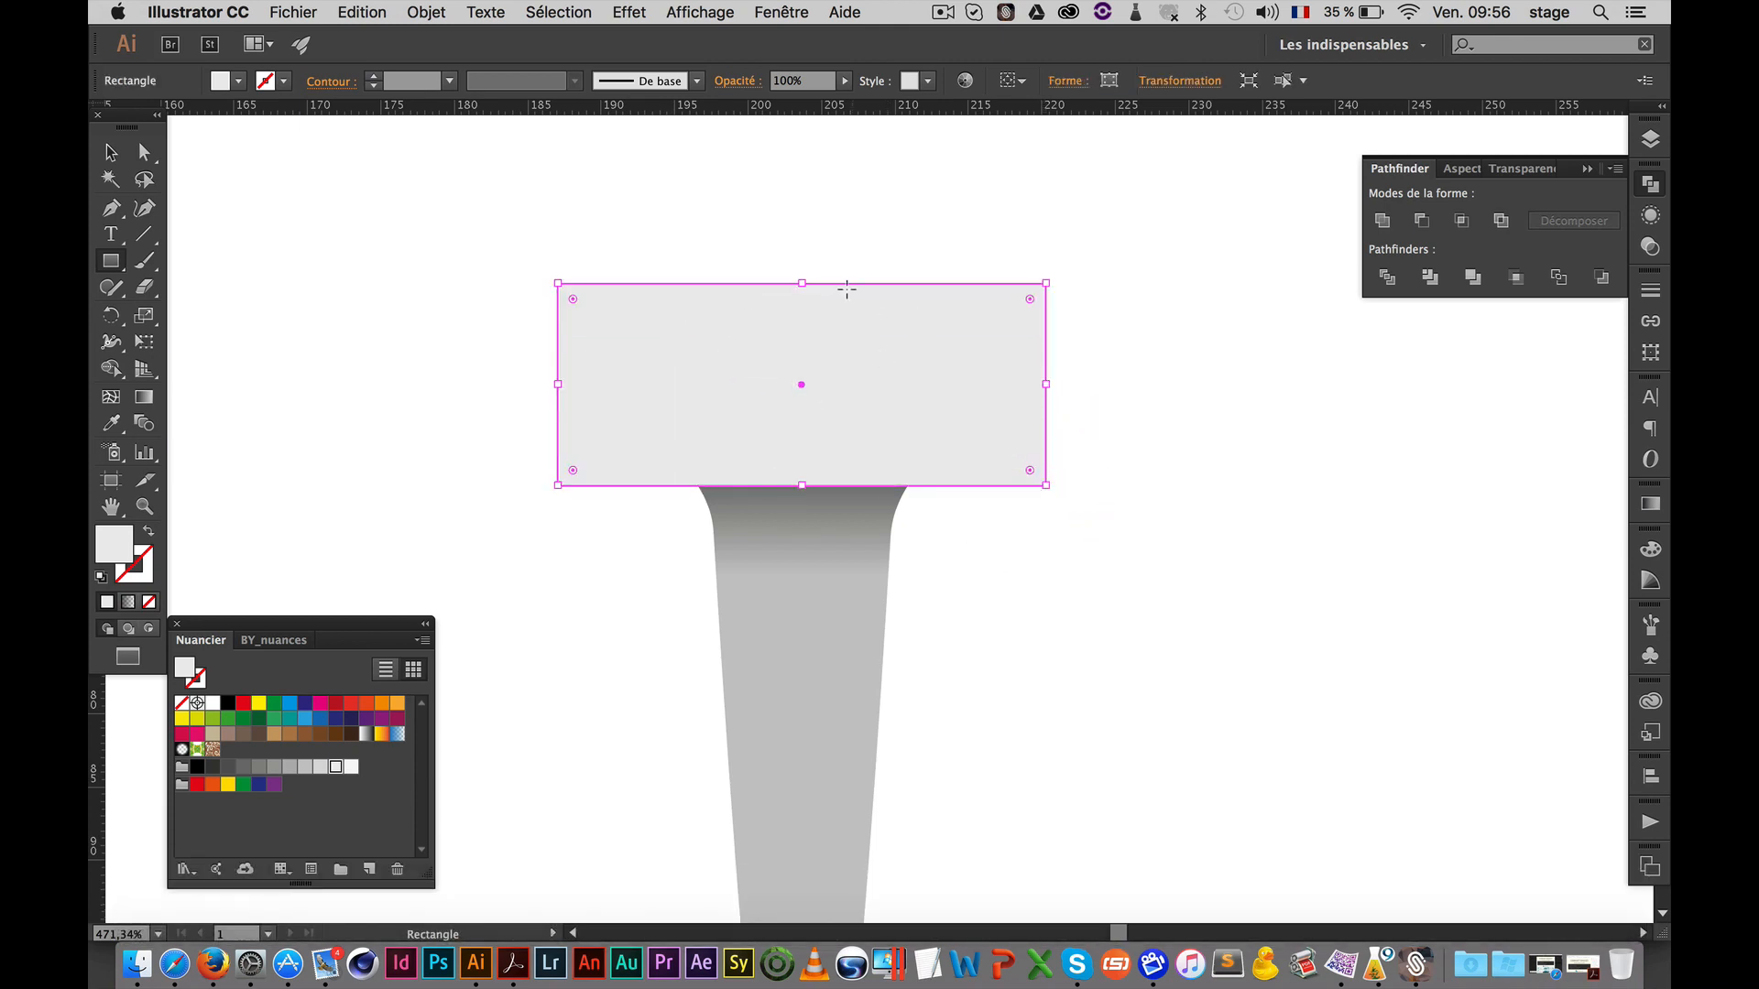
key("v")
left_click_drag(802, 282, 803, 305)
left_click(886, 243)
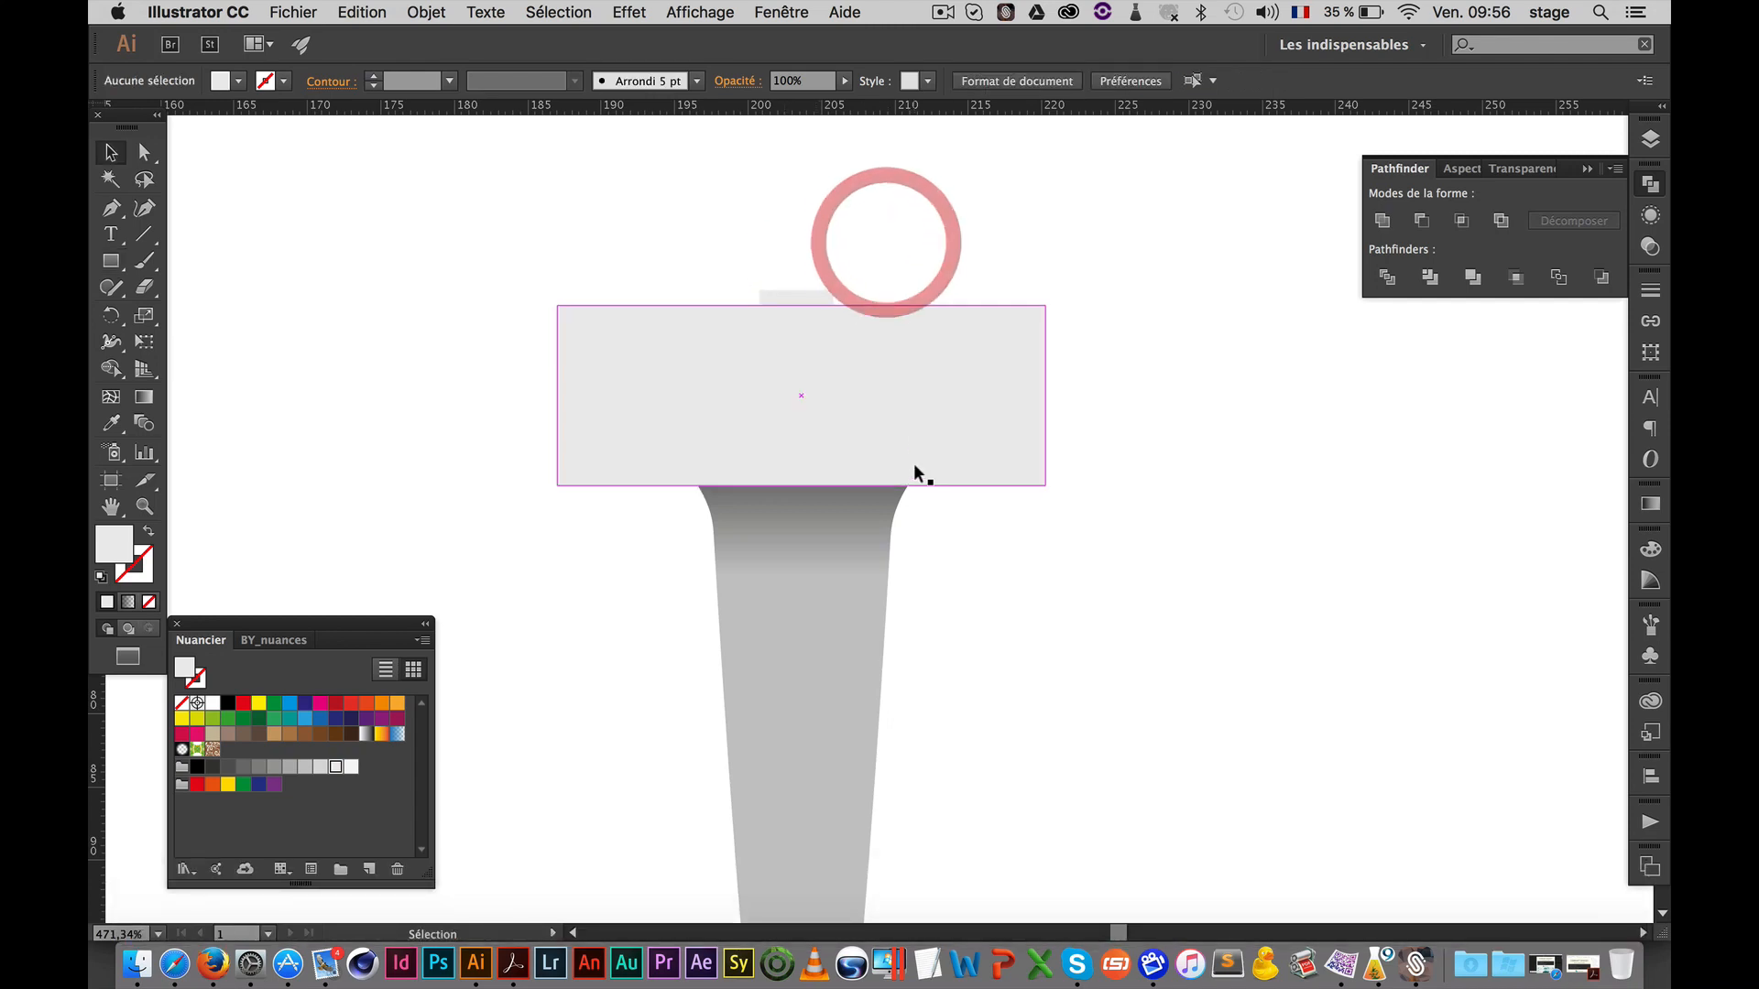
Bring the small slot rectangle to the front, above the large rectangle
left_click(802, 294)
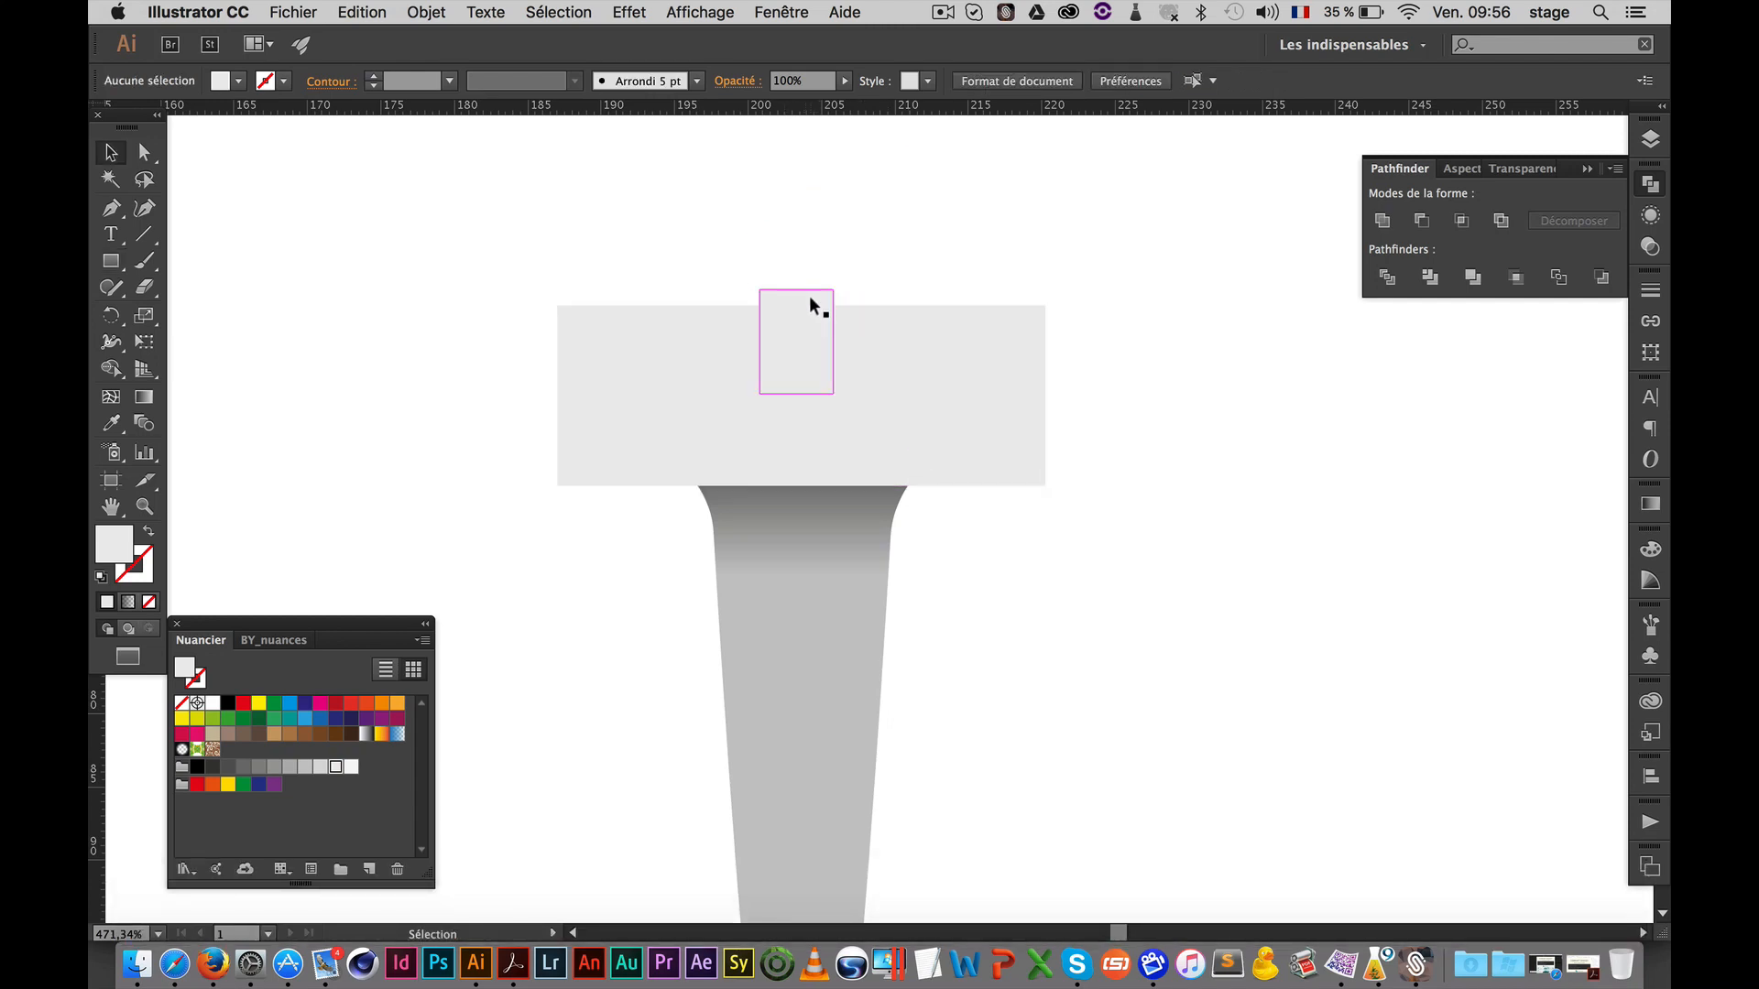
left_click(806, 295)
right_click(808, 295)
left_click(828, 267)
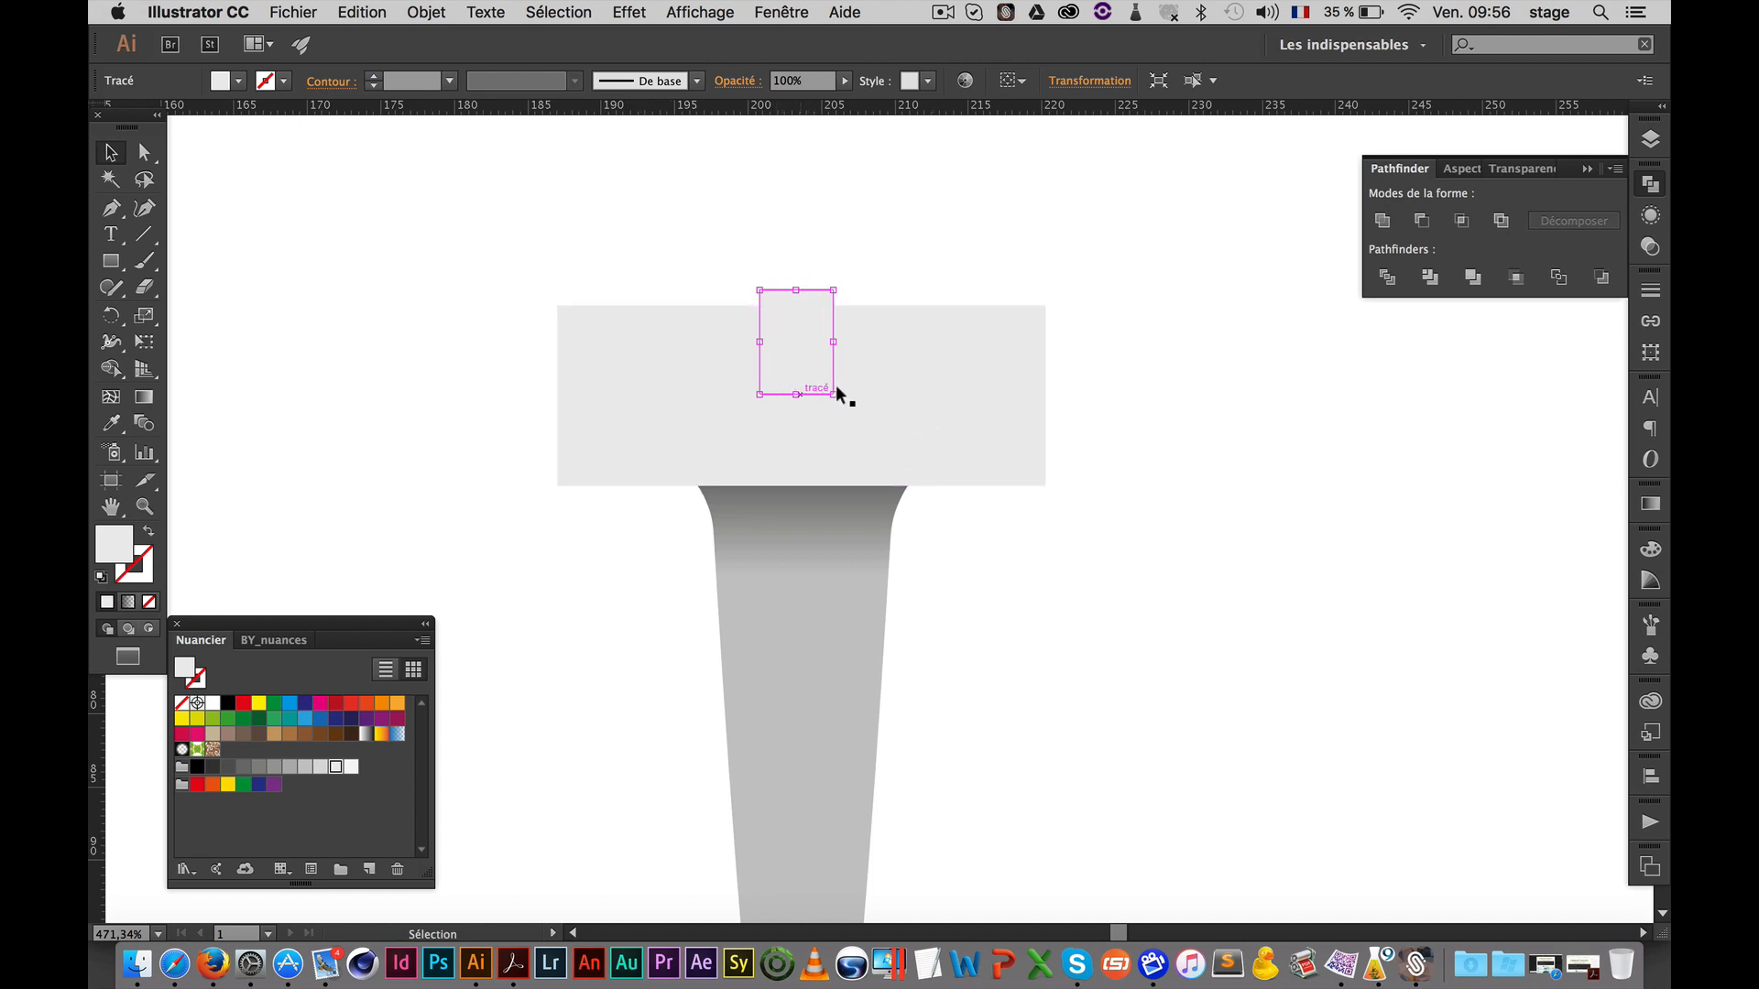
left_click(947, 243)
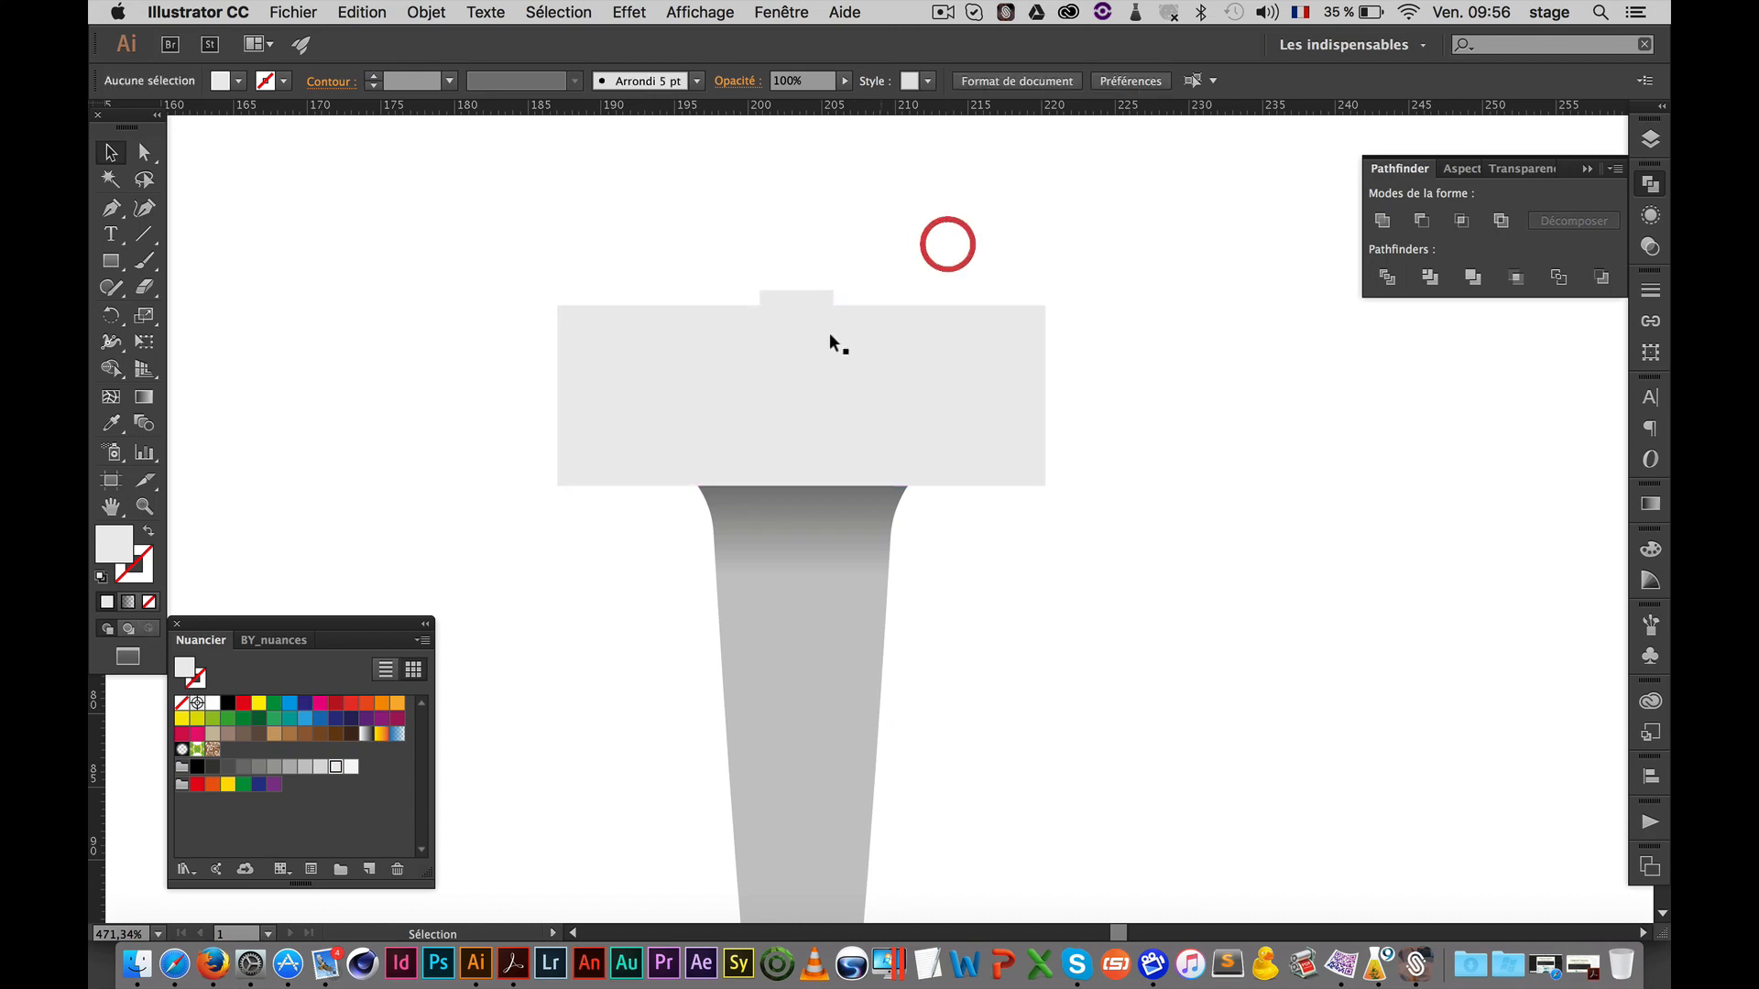
left_click(796, 293)
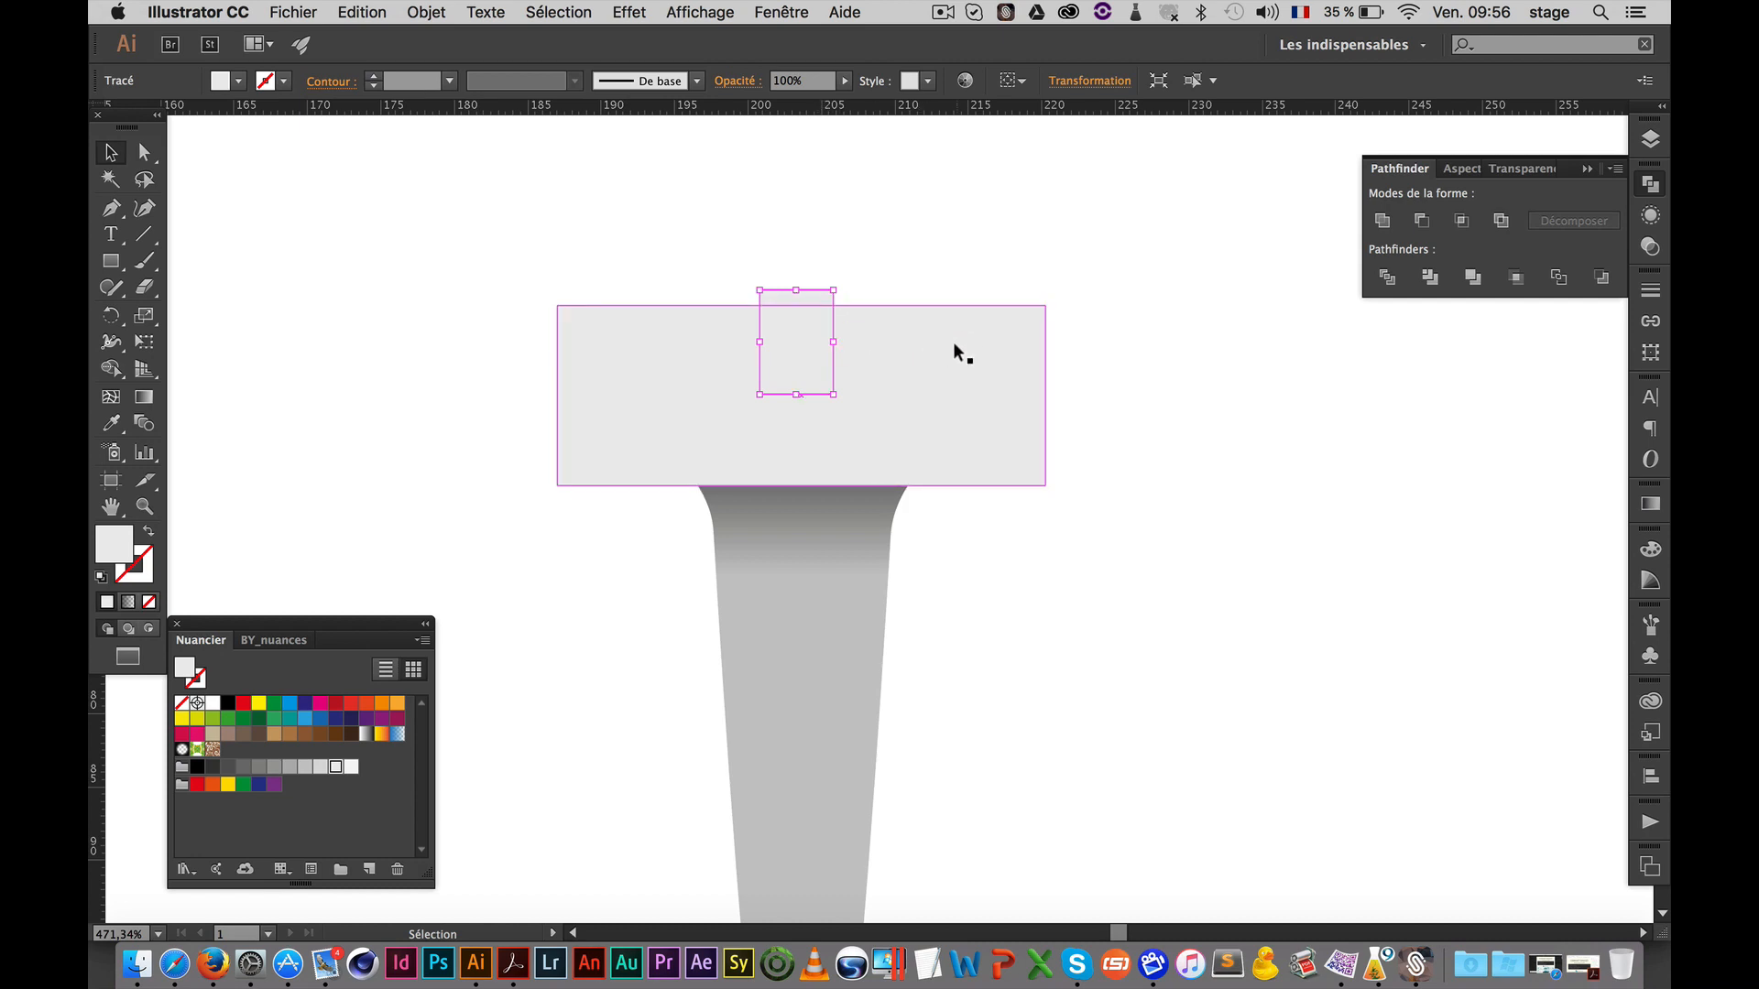
right_click(818, 291)
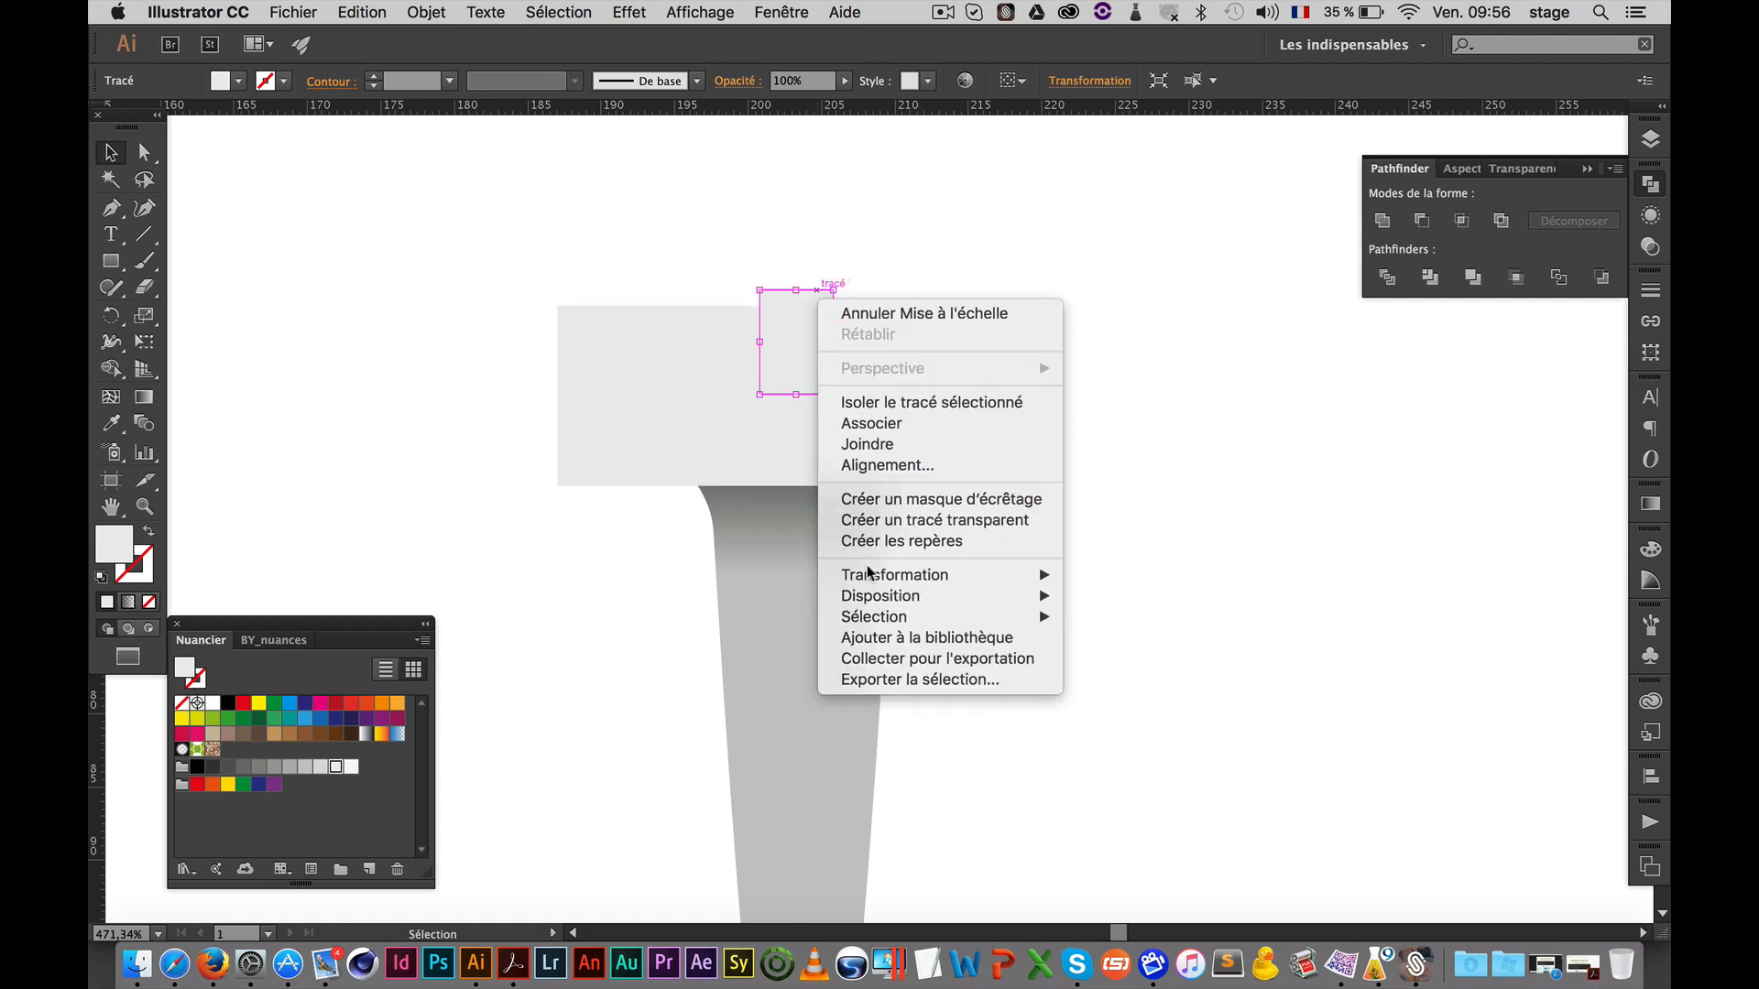
mouse_move(904, 603)
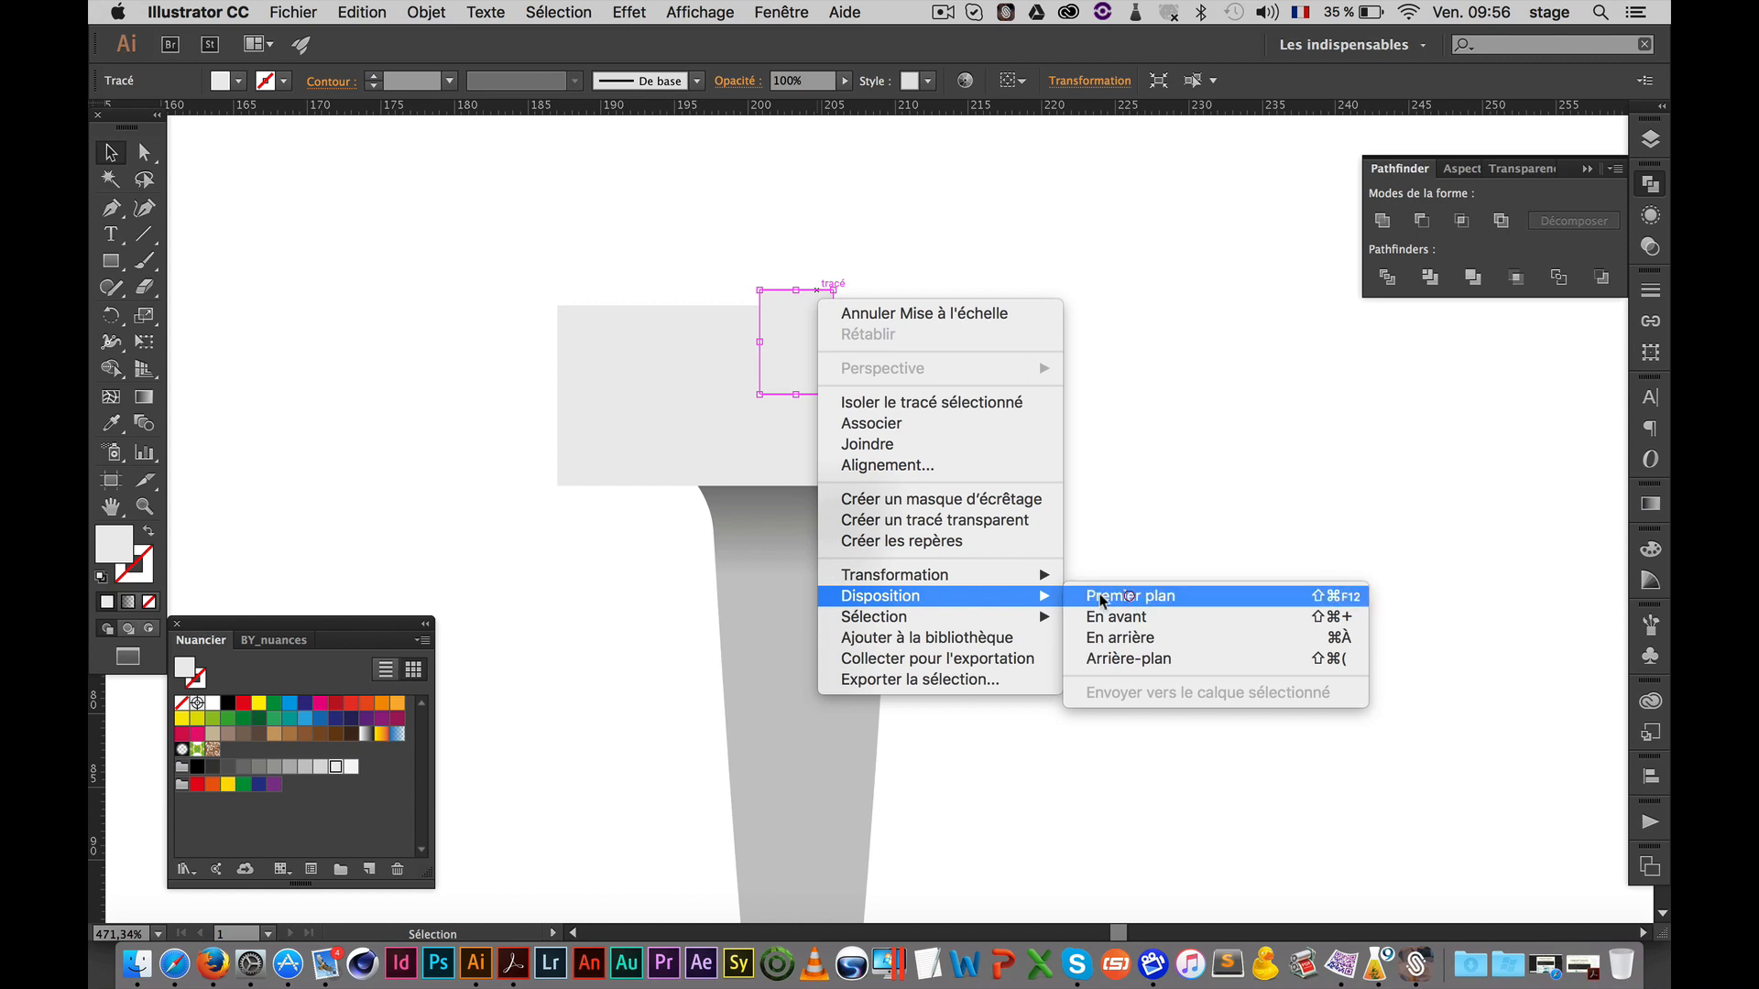
left_click(1131, 595)
Subtract the slot rectangle from the large rectangle, and swap the notched shape's fill and stroke
left_click(914, 379, "shift")
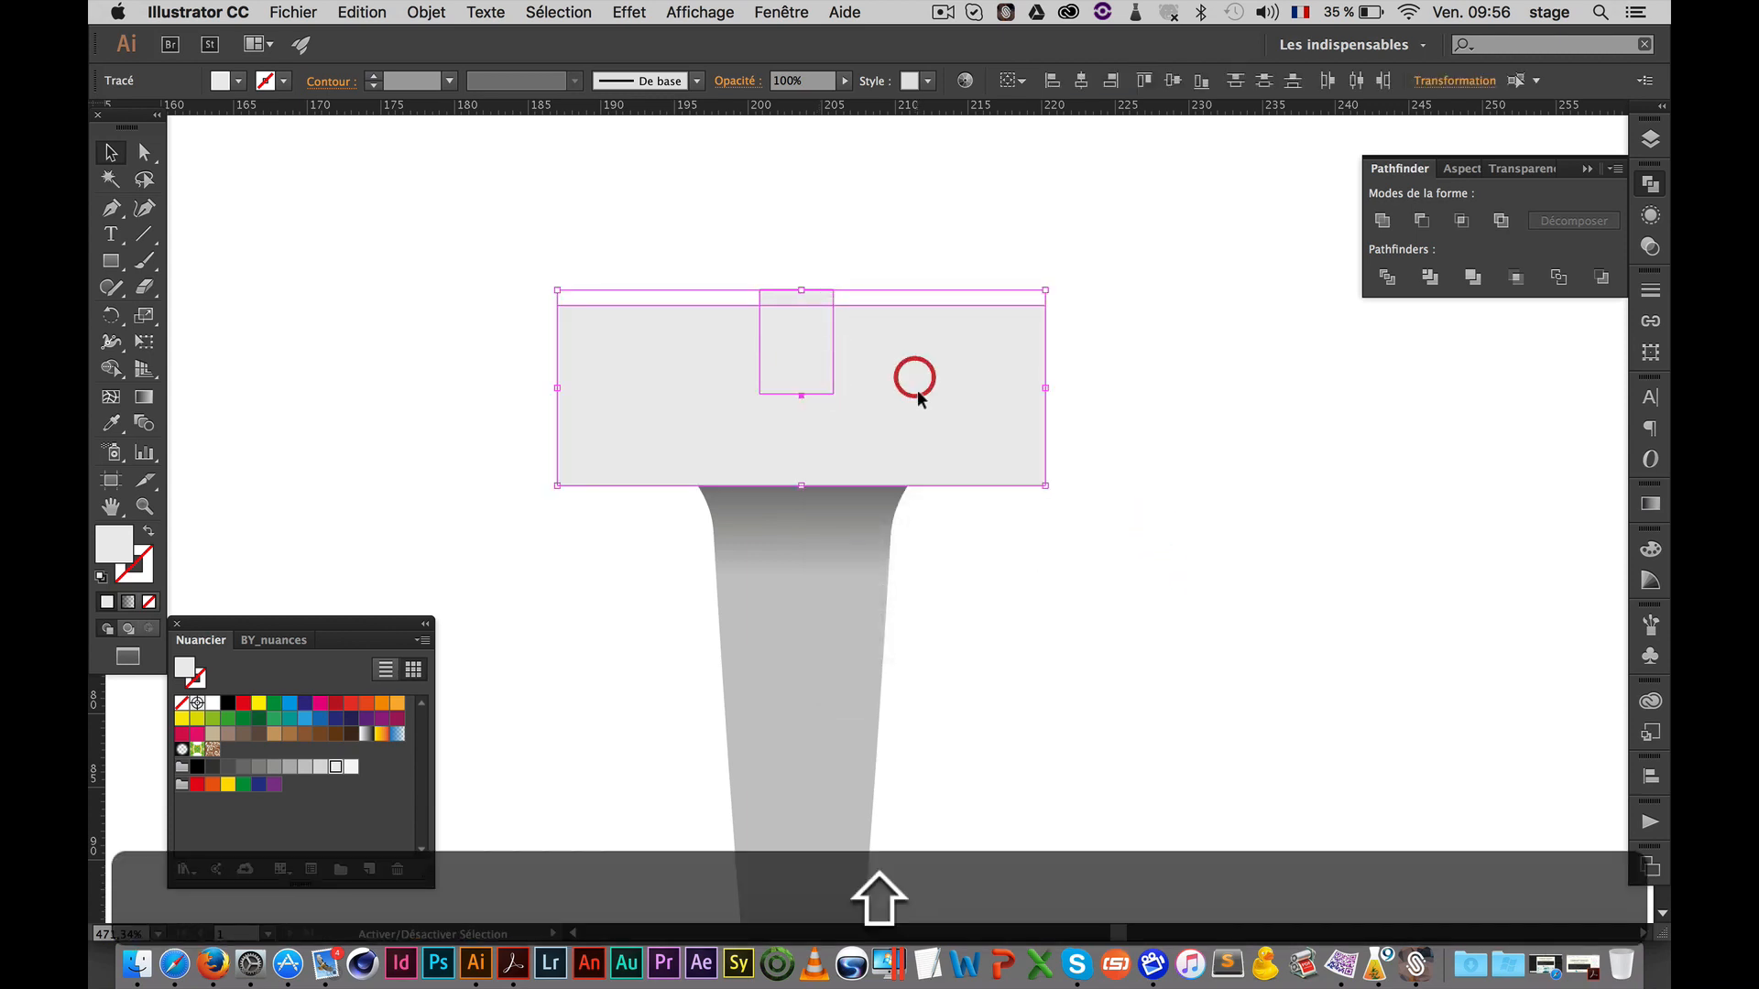
left_click(1421, 221)
left_click(1119, 461)
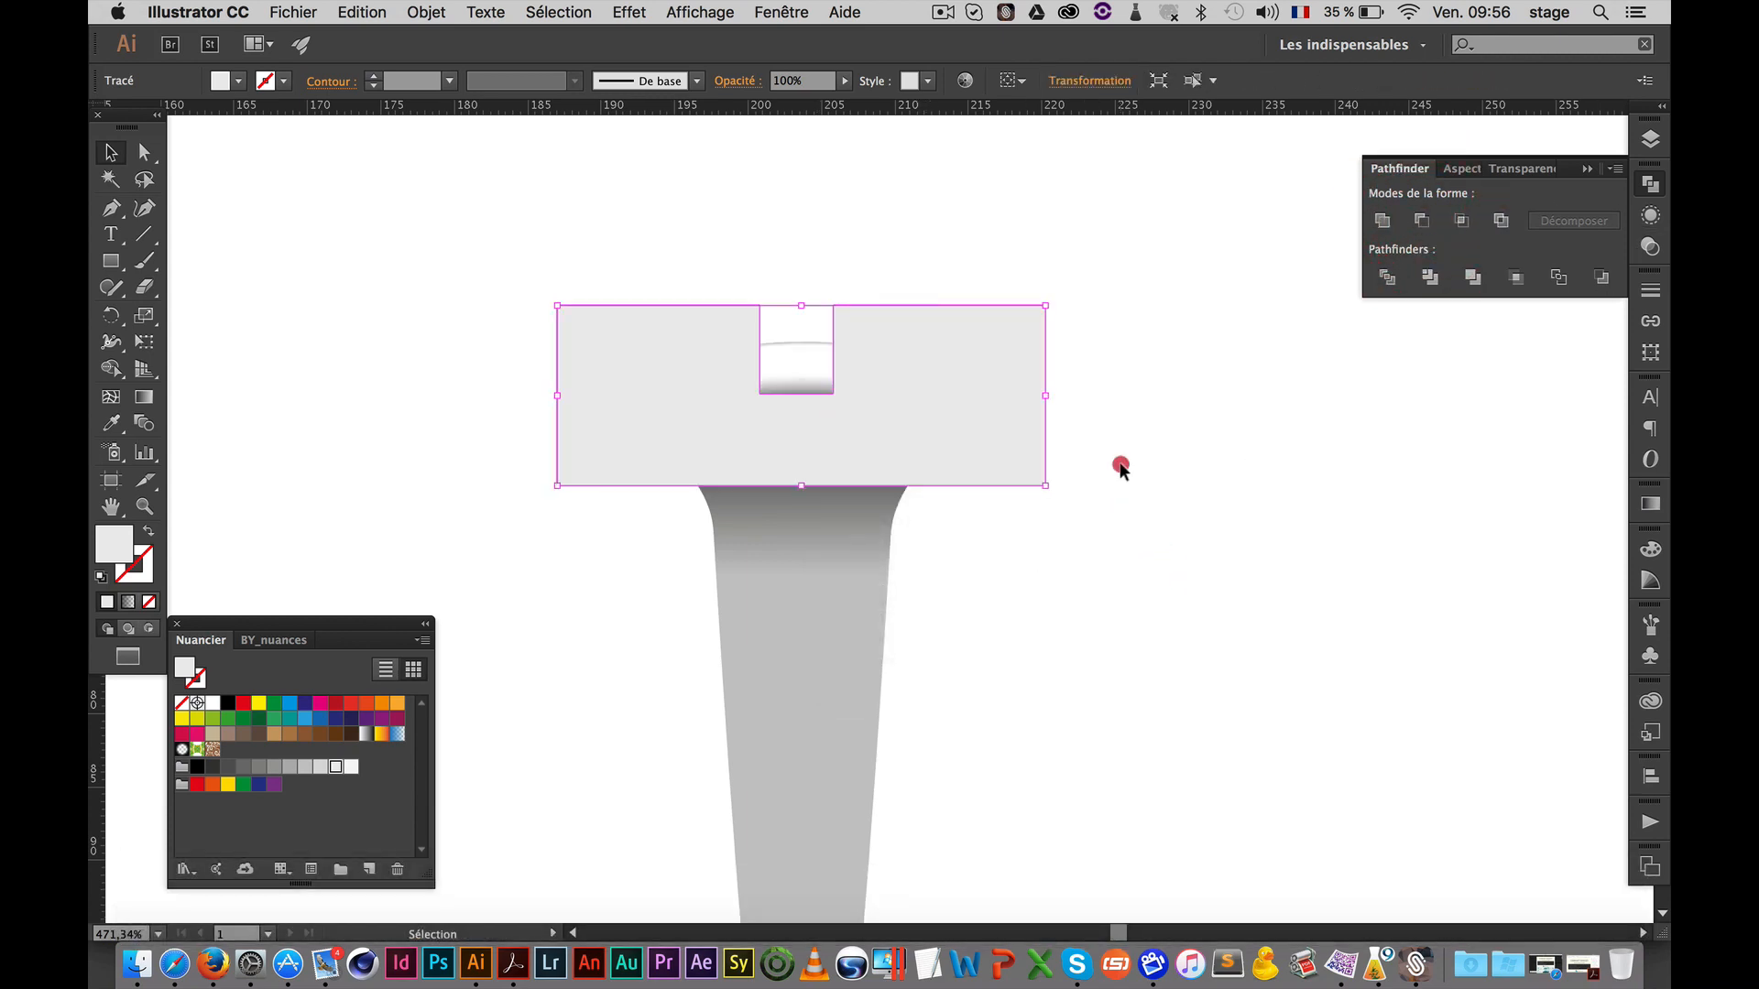
left_click(956, 439)
left_click(149, 534)
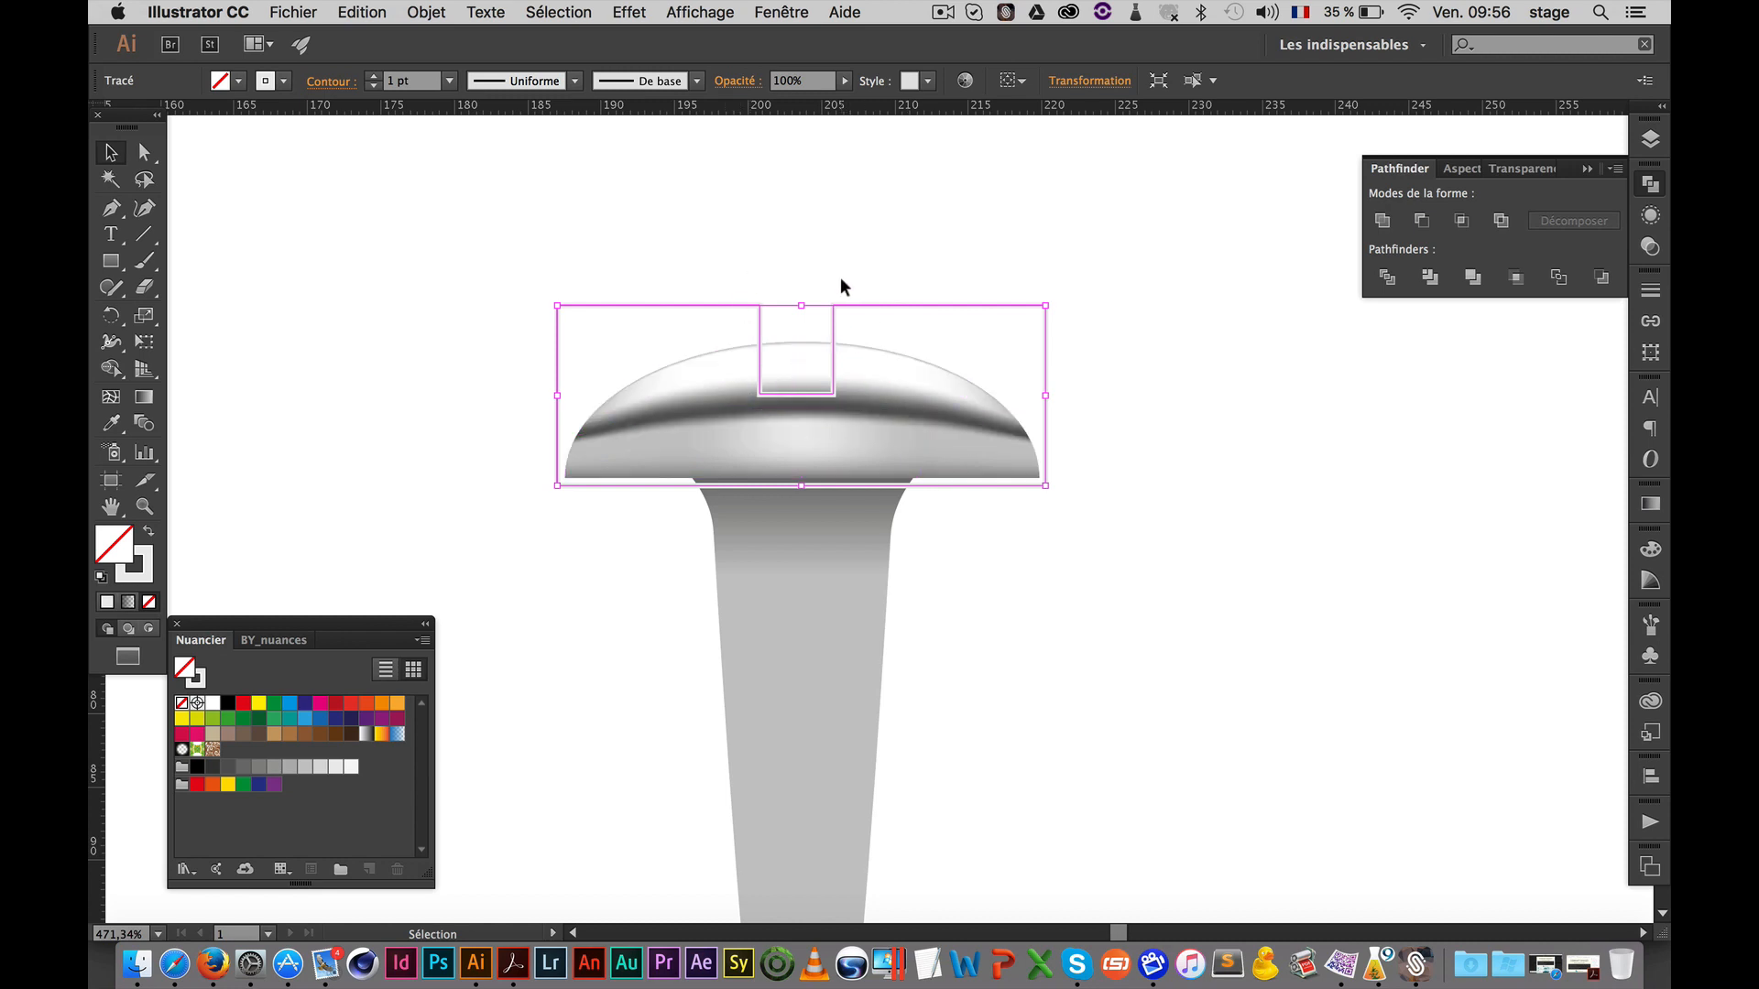
Clip the head's gradient mesh with the notched shape using a clipping mask, and deselect
left_click(898, 369)
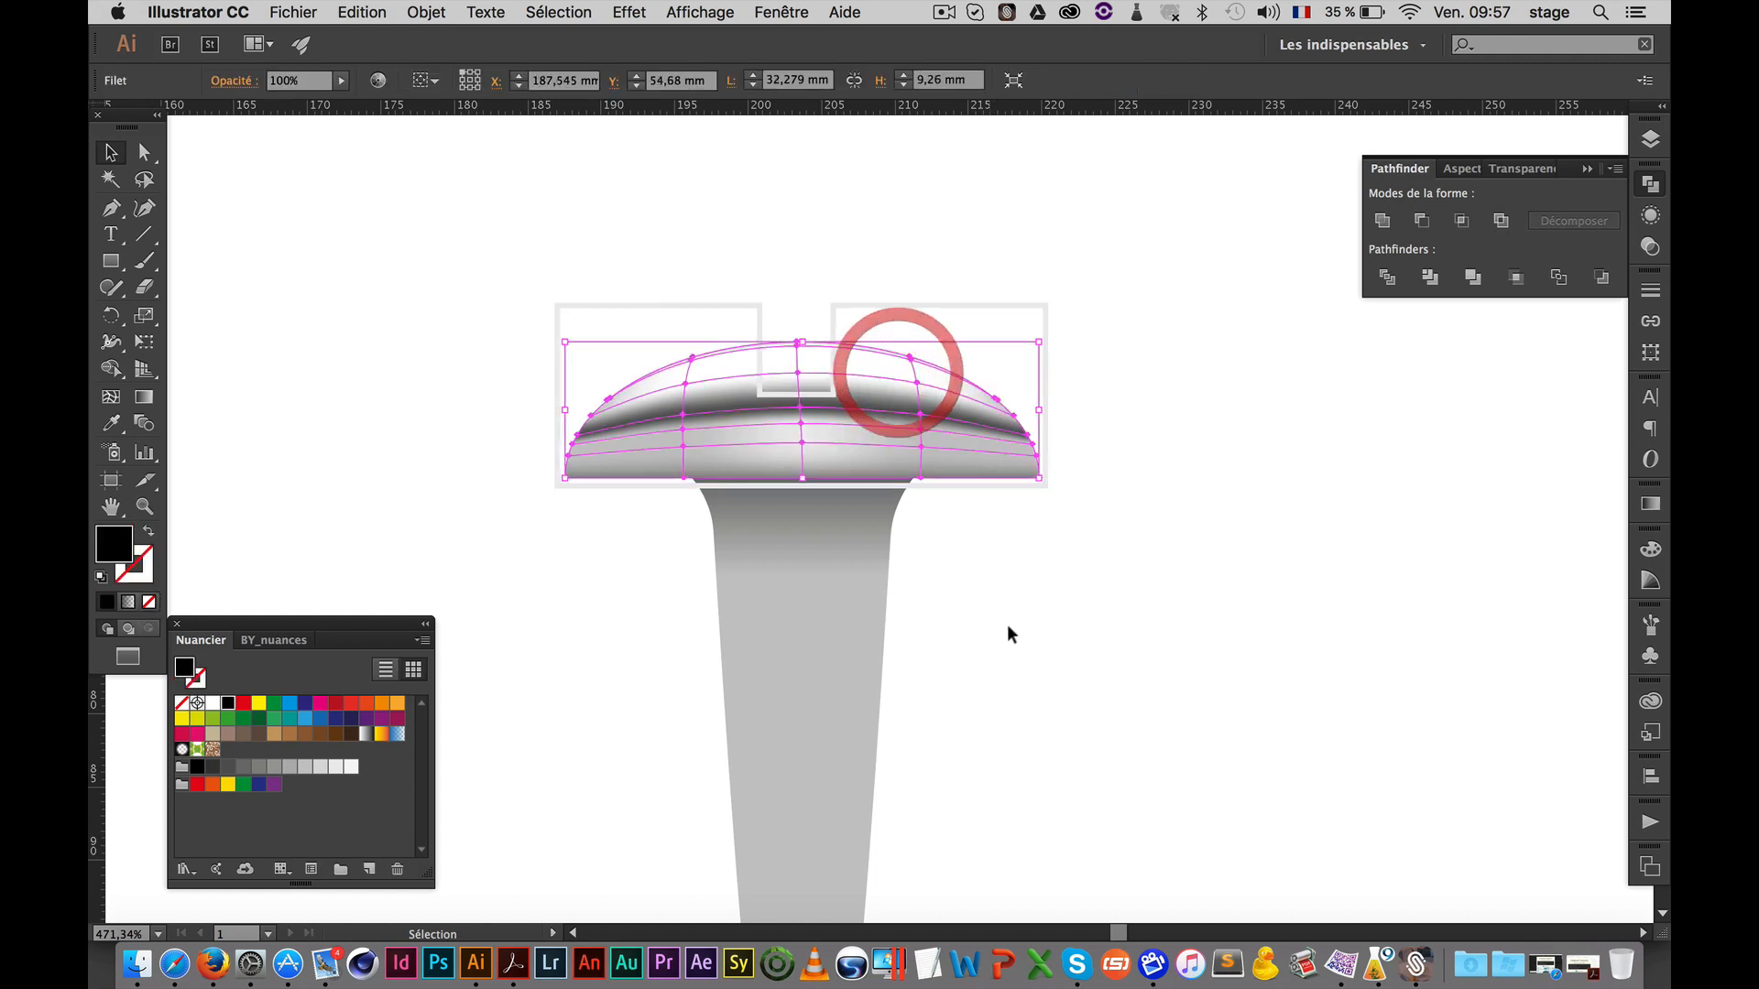
left_click(978, 304, "shift")
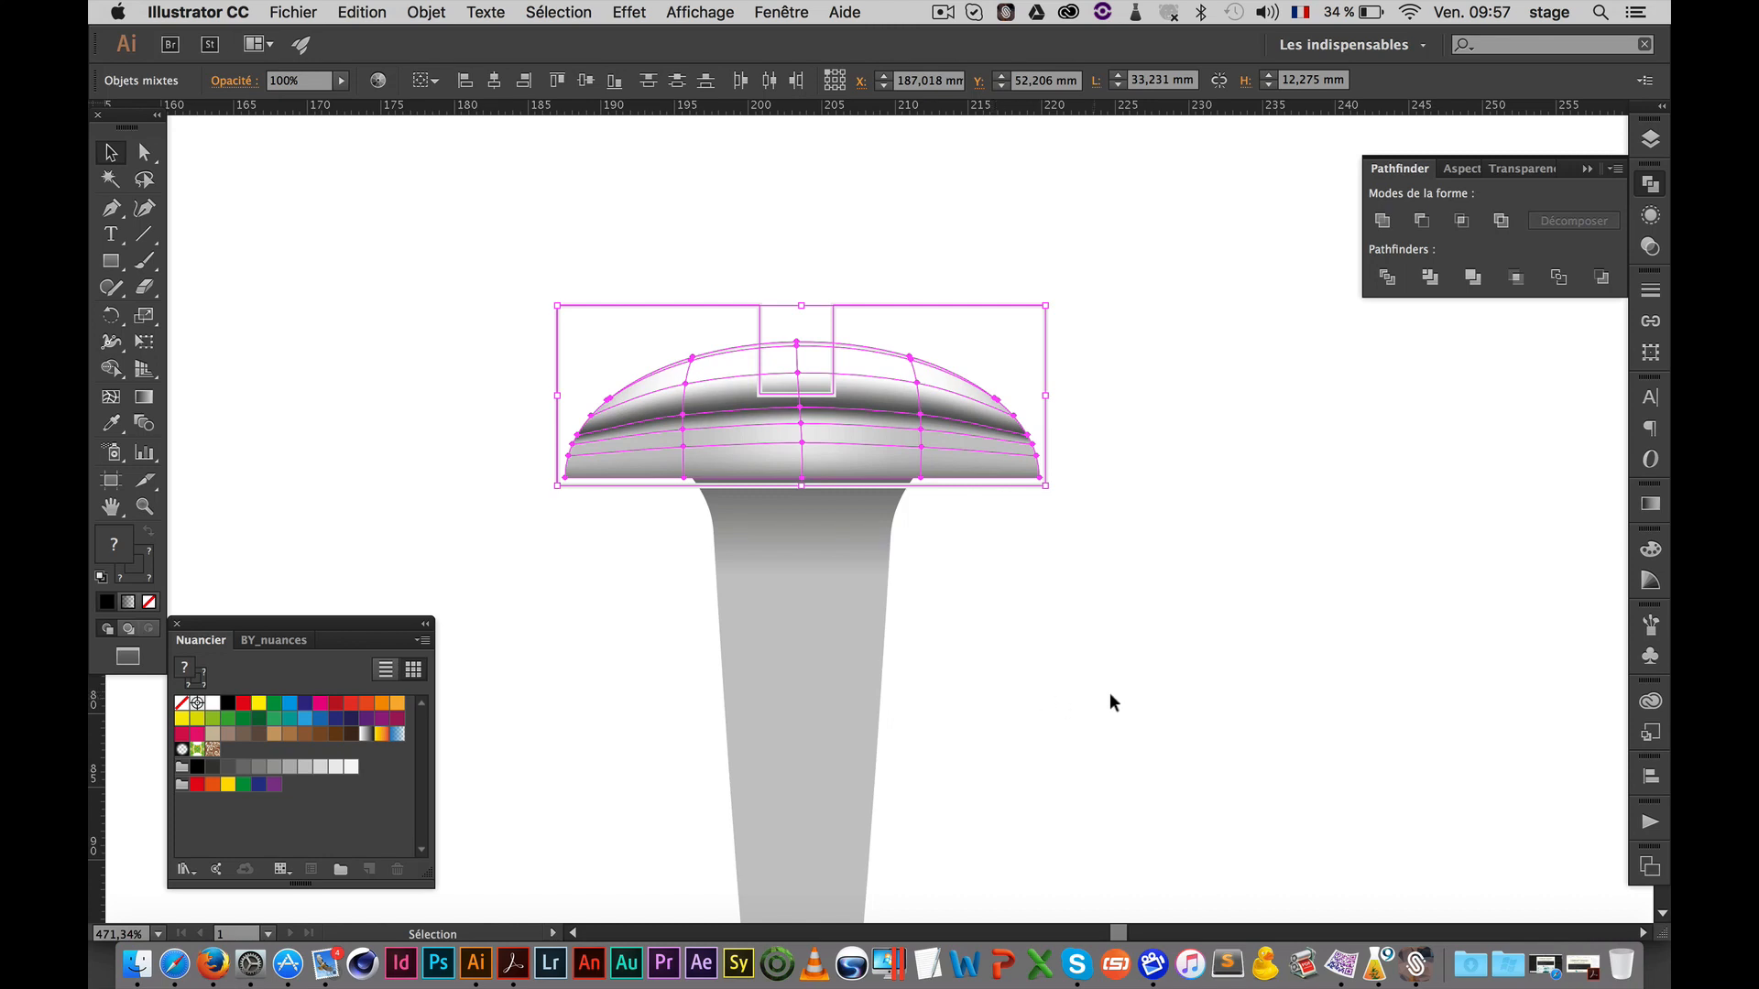
key("shift+super+7")
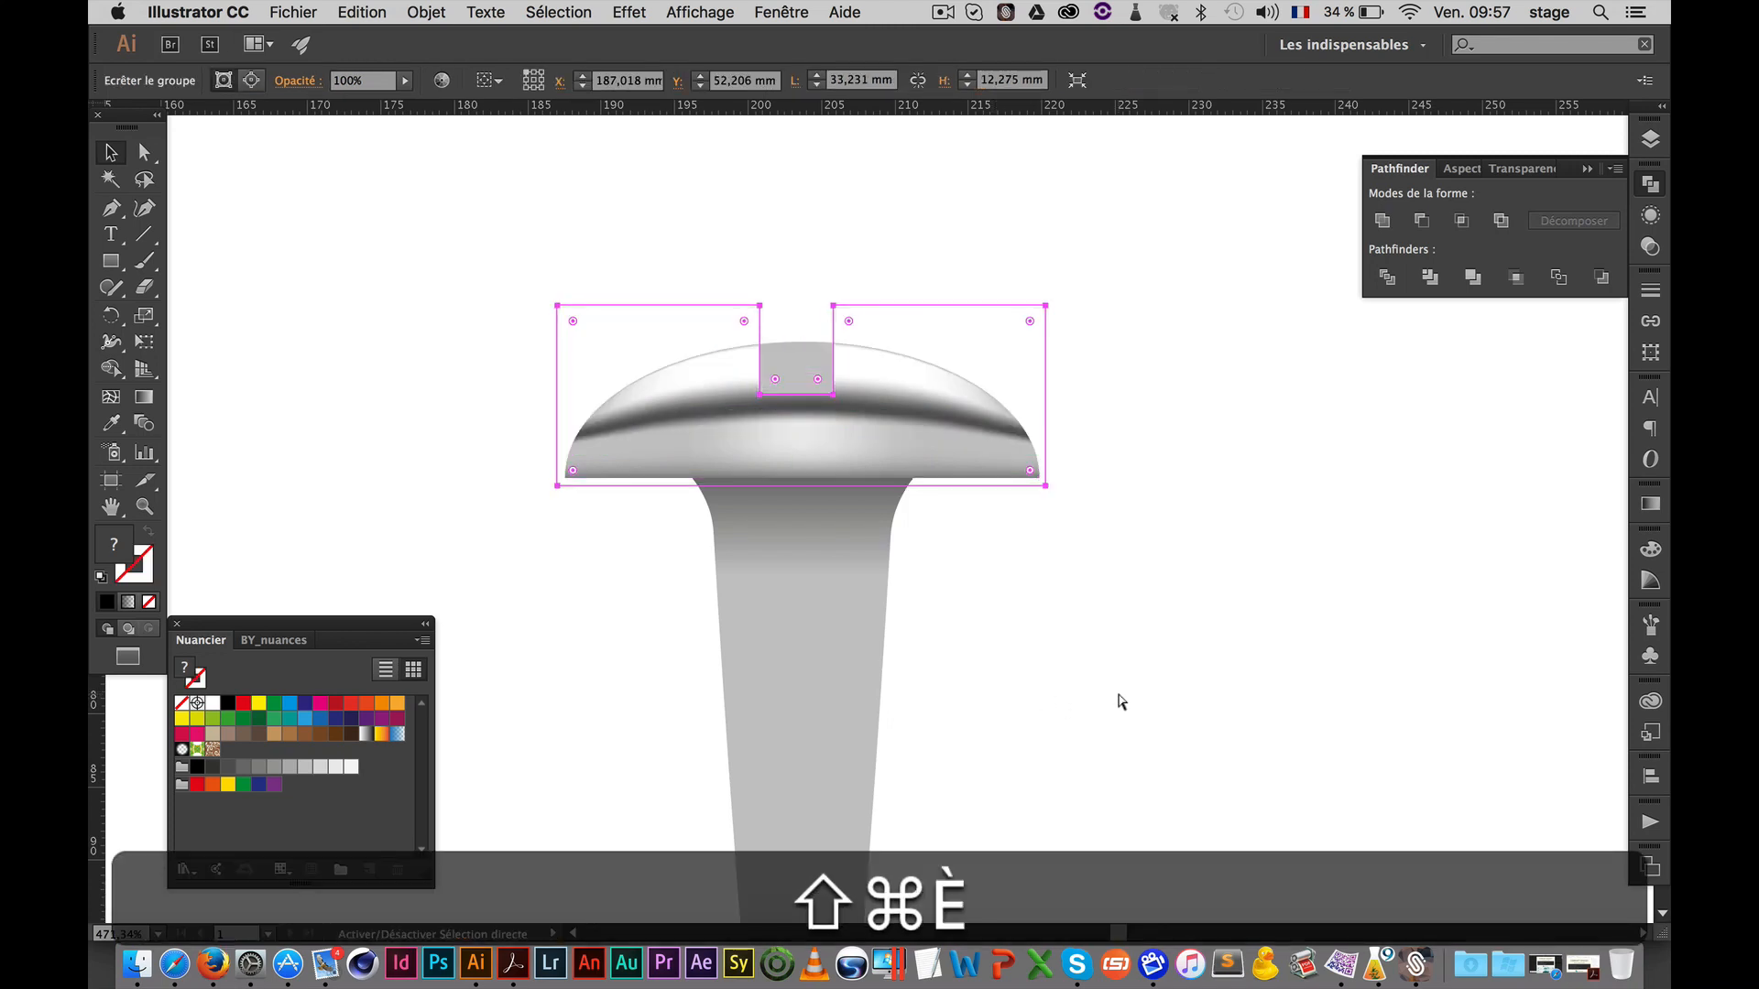
left_click(1241, 634)
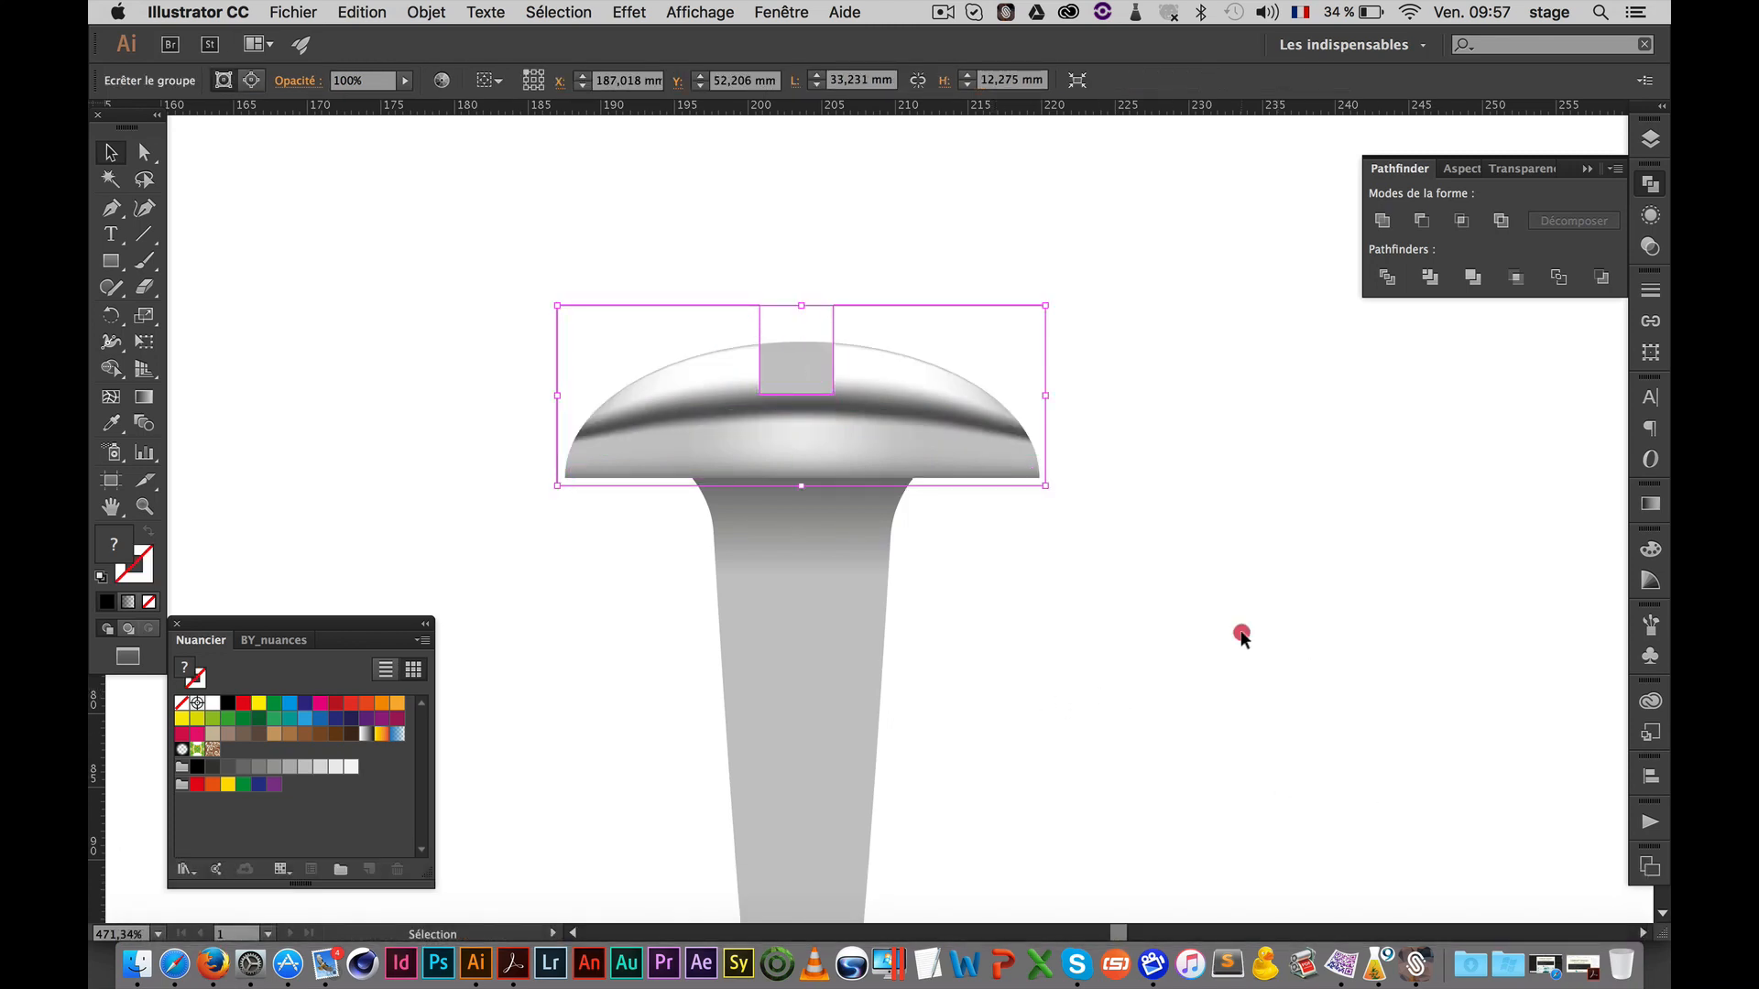
Hide the grey head path showing through the slot, just beneath the clipped gradient-mesh group
left_click(804, 363)
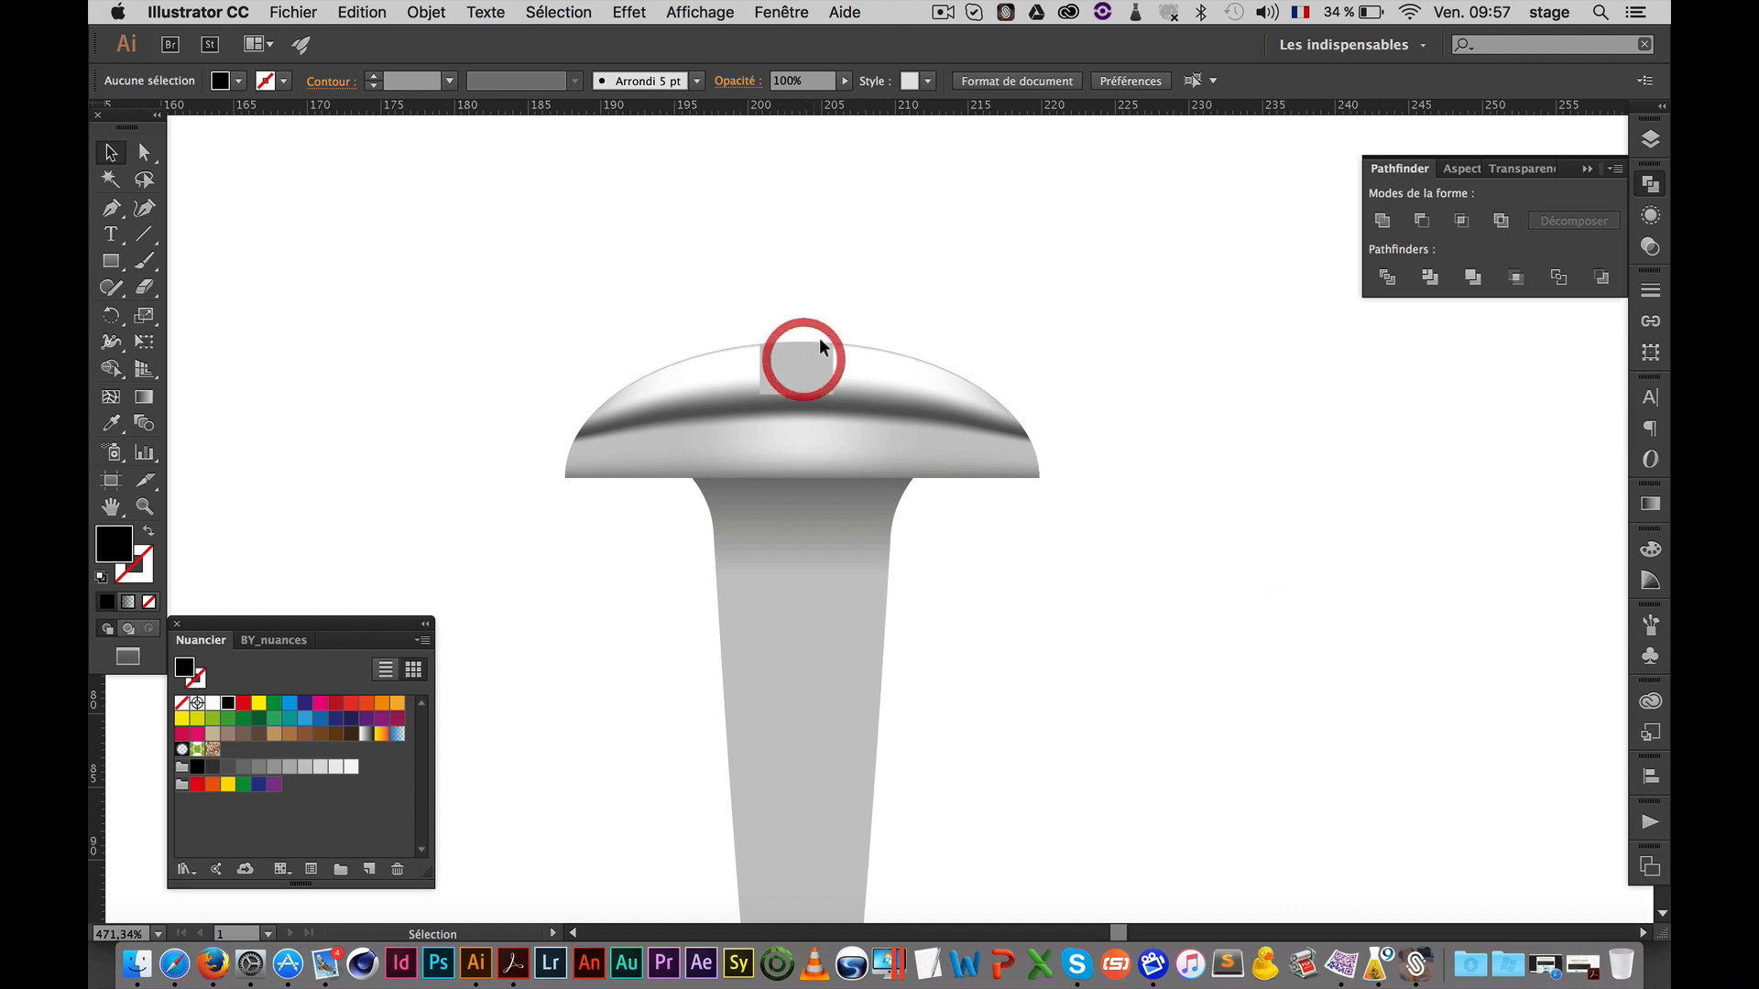
left_click(1650, 138)
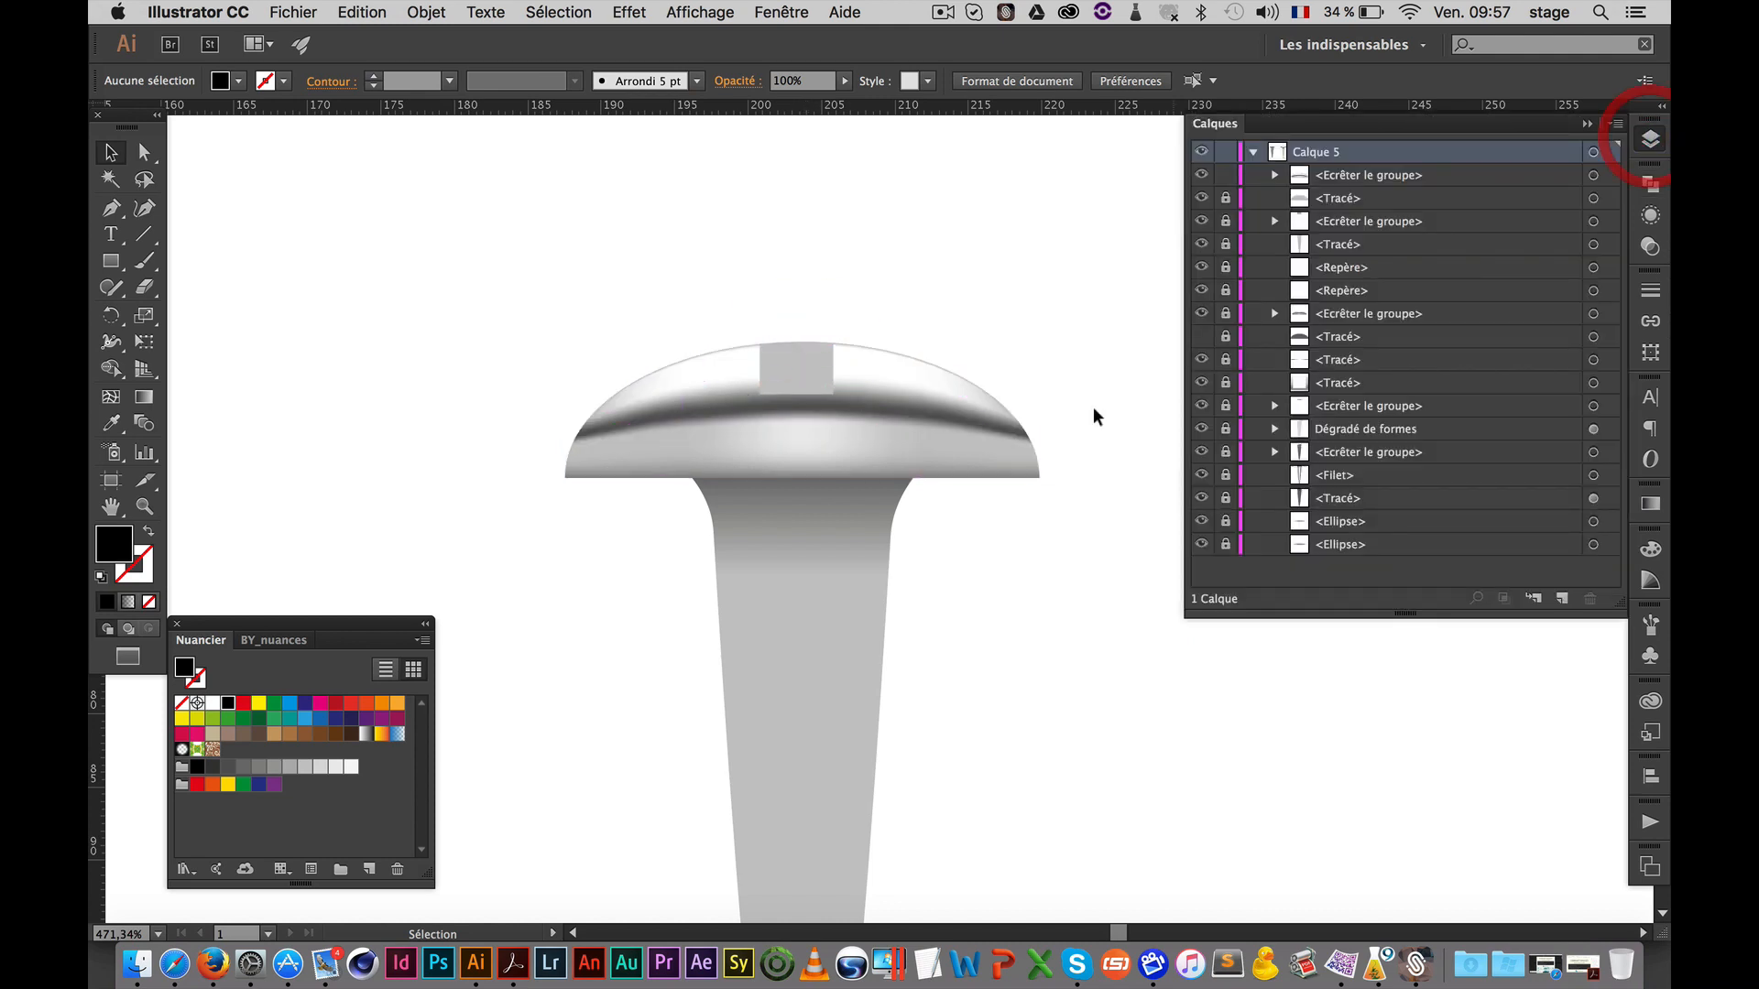
left_click(1201, 198)
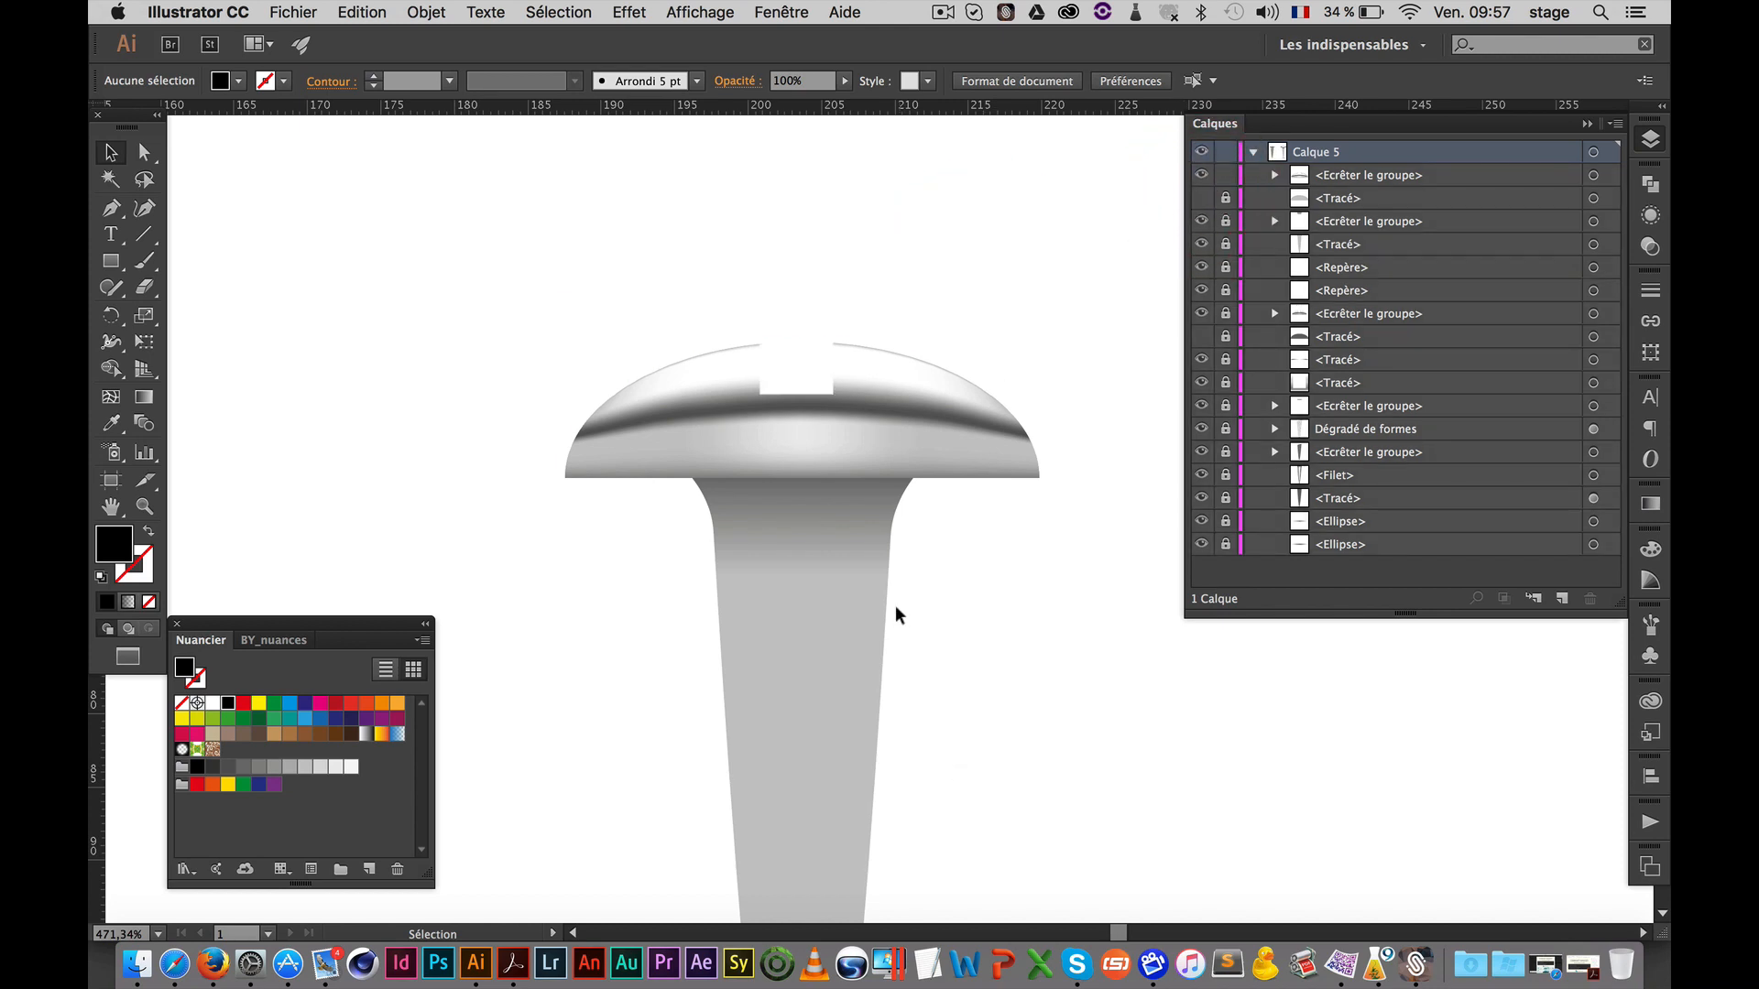
Draw a black rectangle that fills the slot, from the head's upper edge down to the slot's bottom
left_click(887, 562, "alt+super")
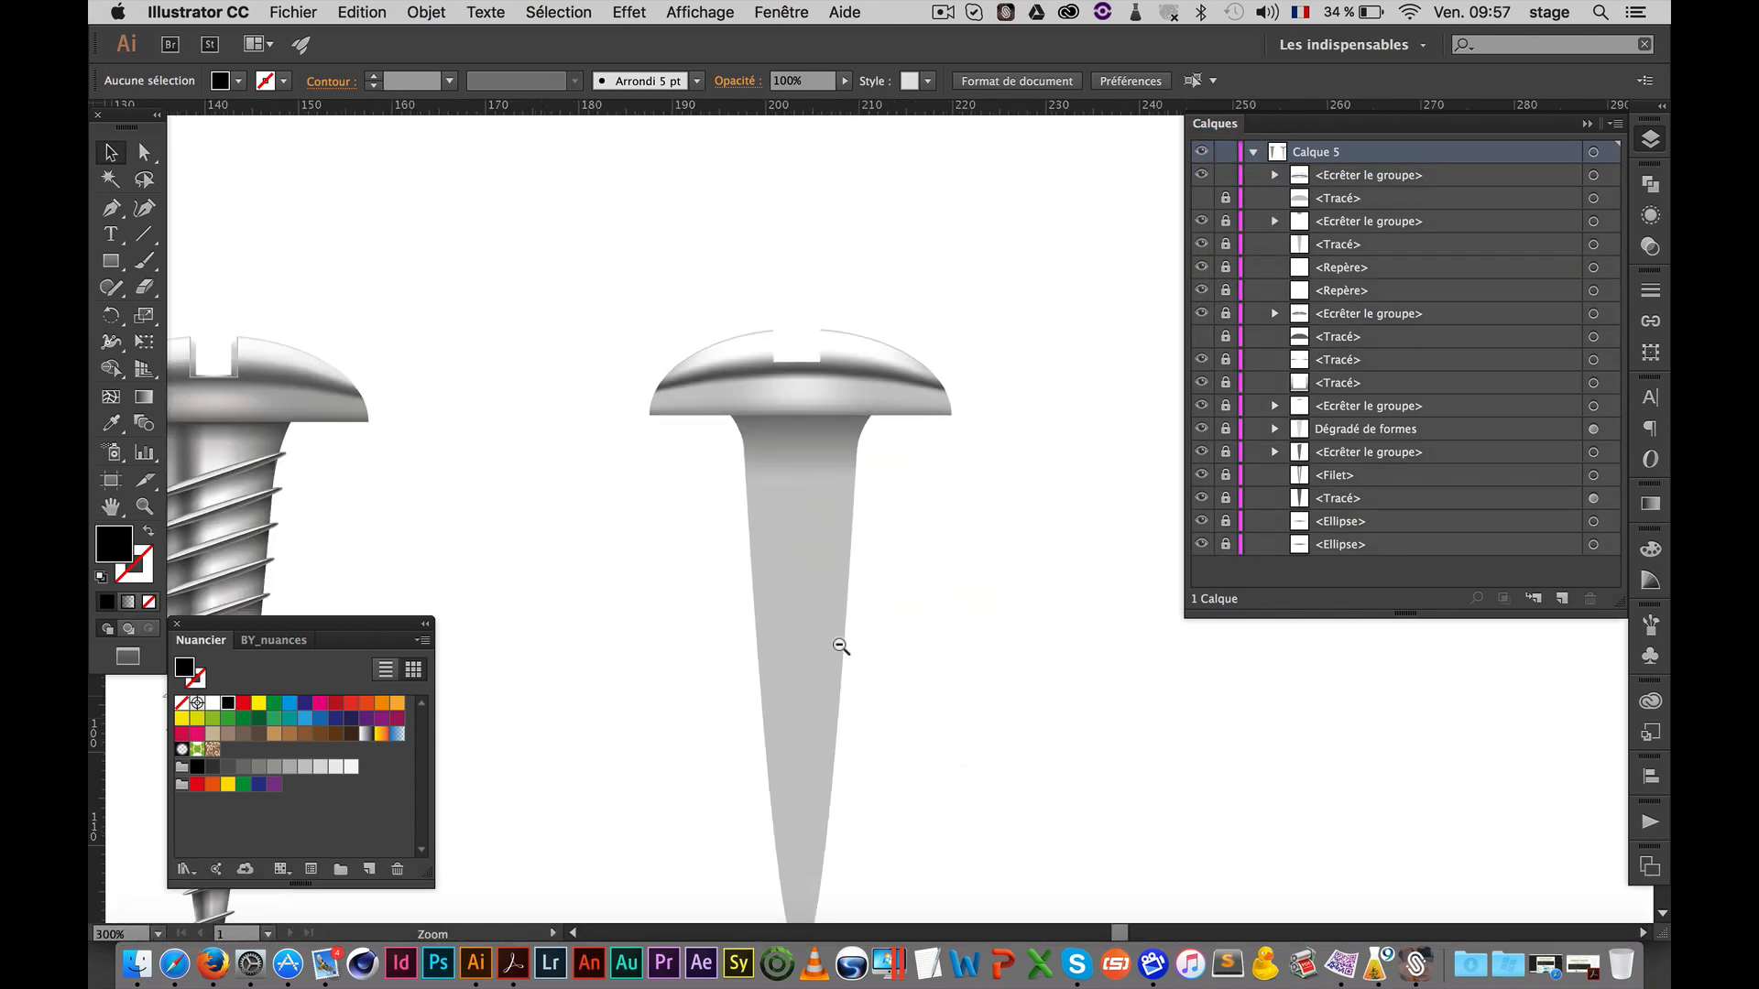
double_click(811, 372, "super")
left_click(921, 771, "super")
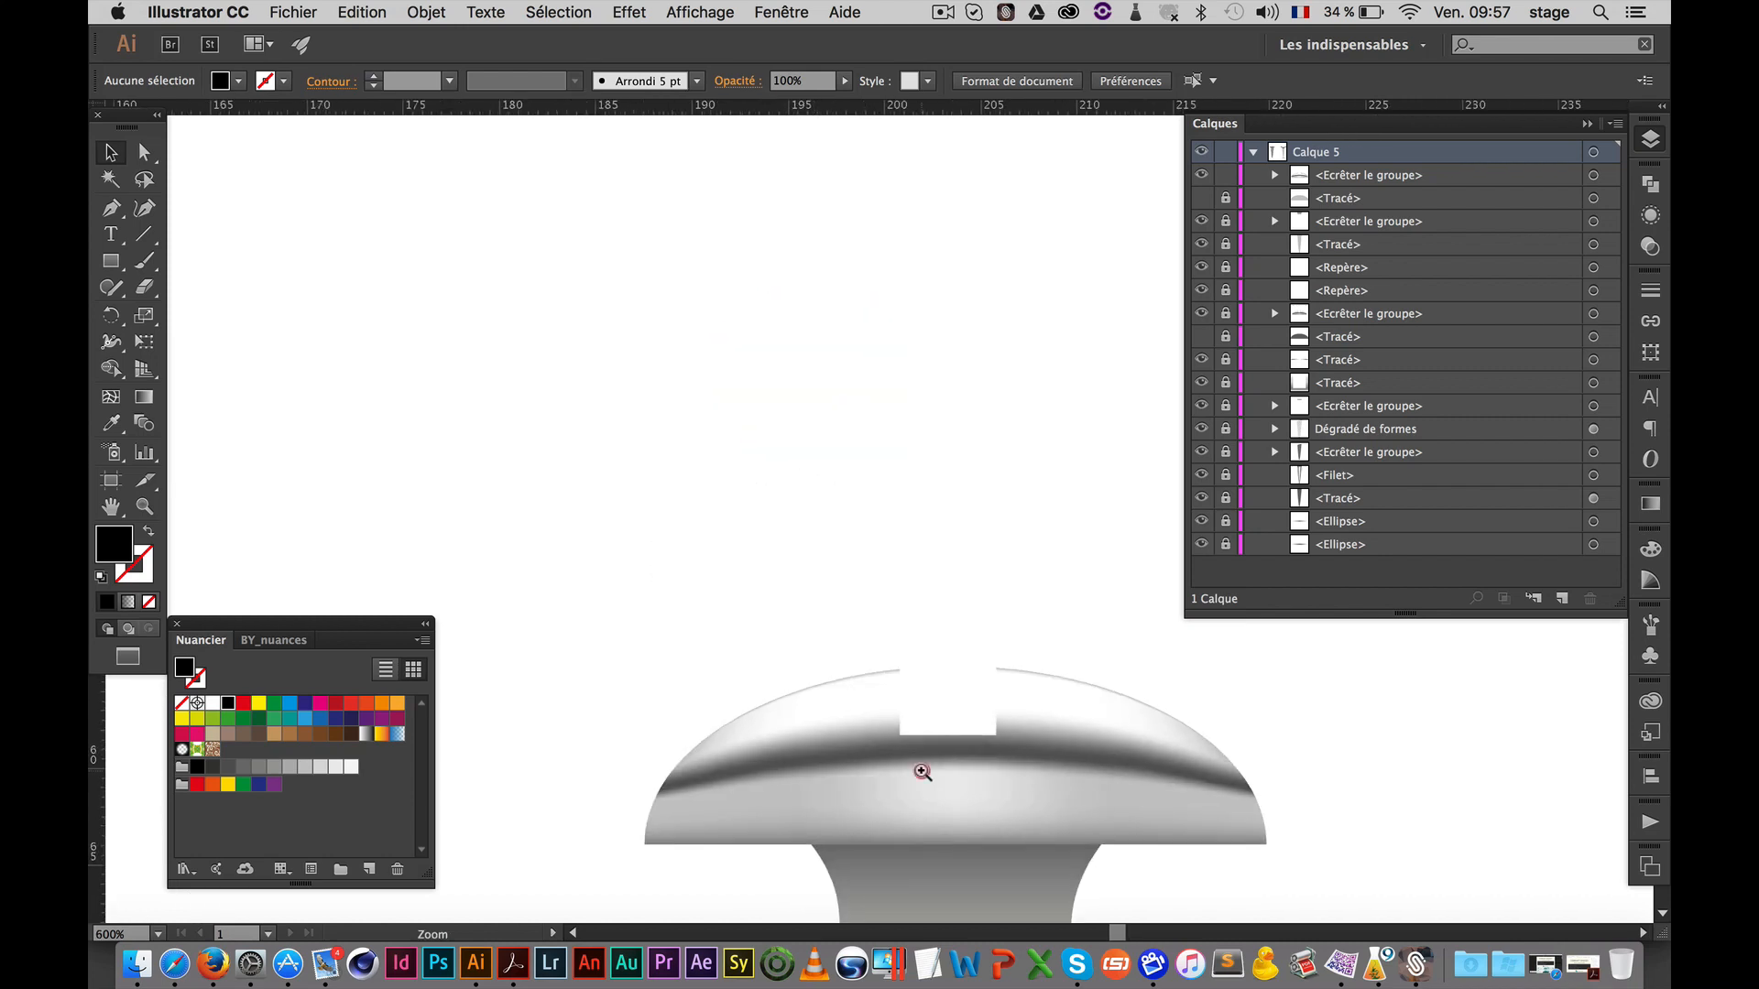
left_click(955, 714, "super")
left_click(919, 567, "super")
left_click(916, 583, "super")
left_click(921, 547, "super")
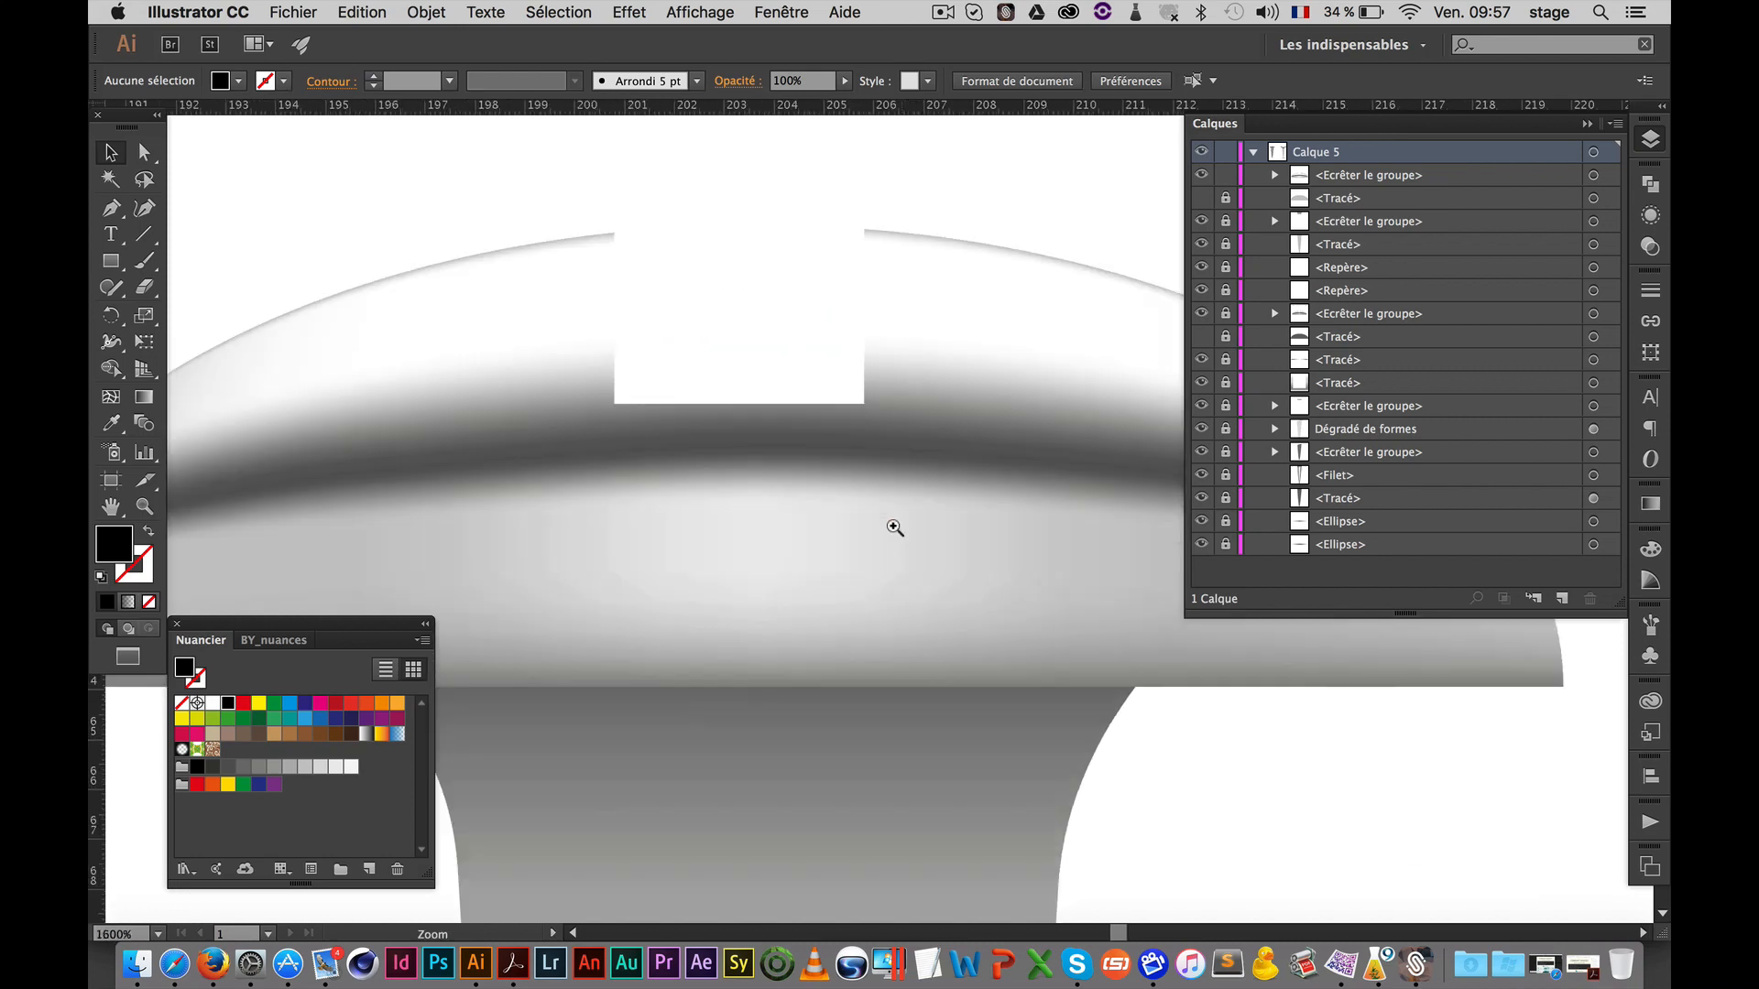
left_click(843, 390, "super")
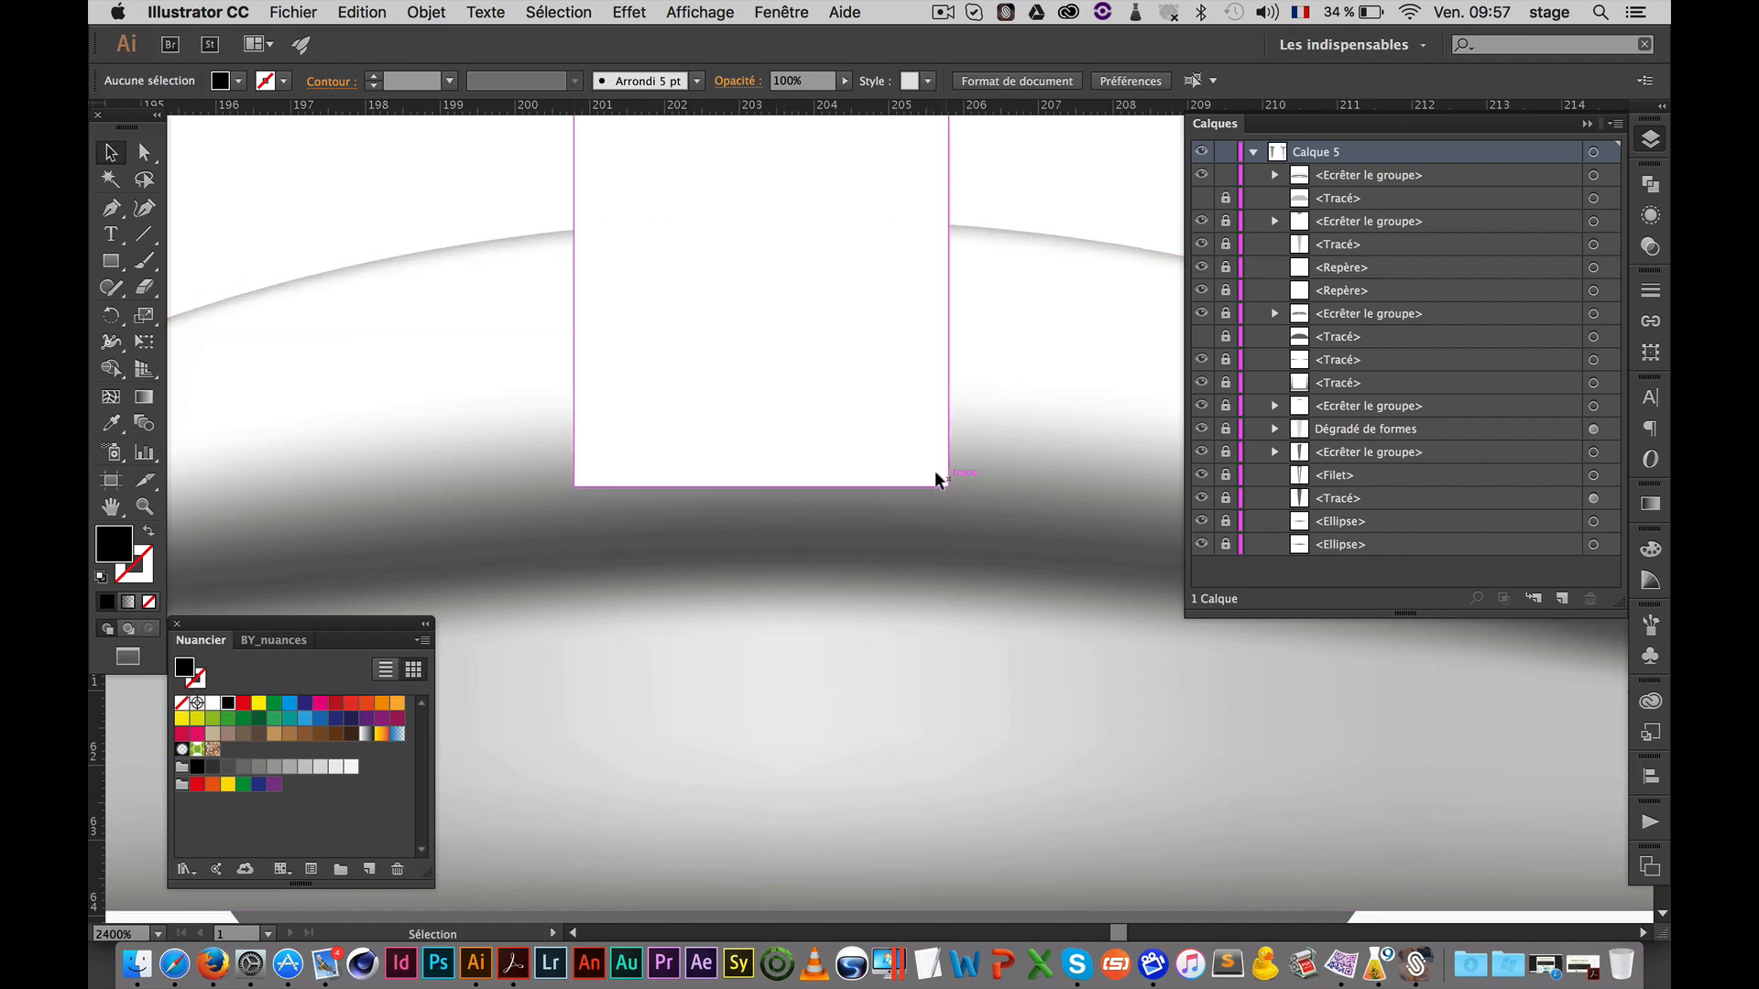
left_click(1394, 199)
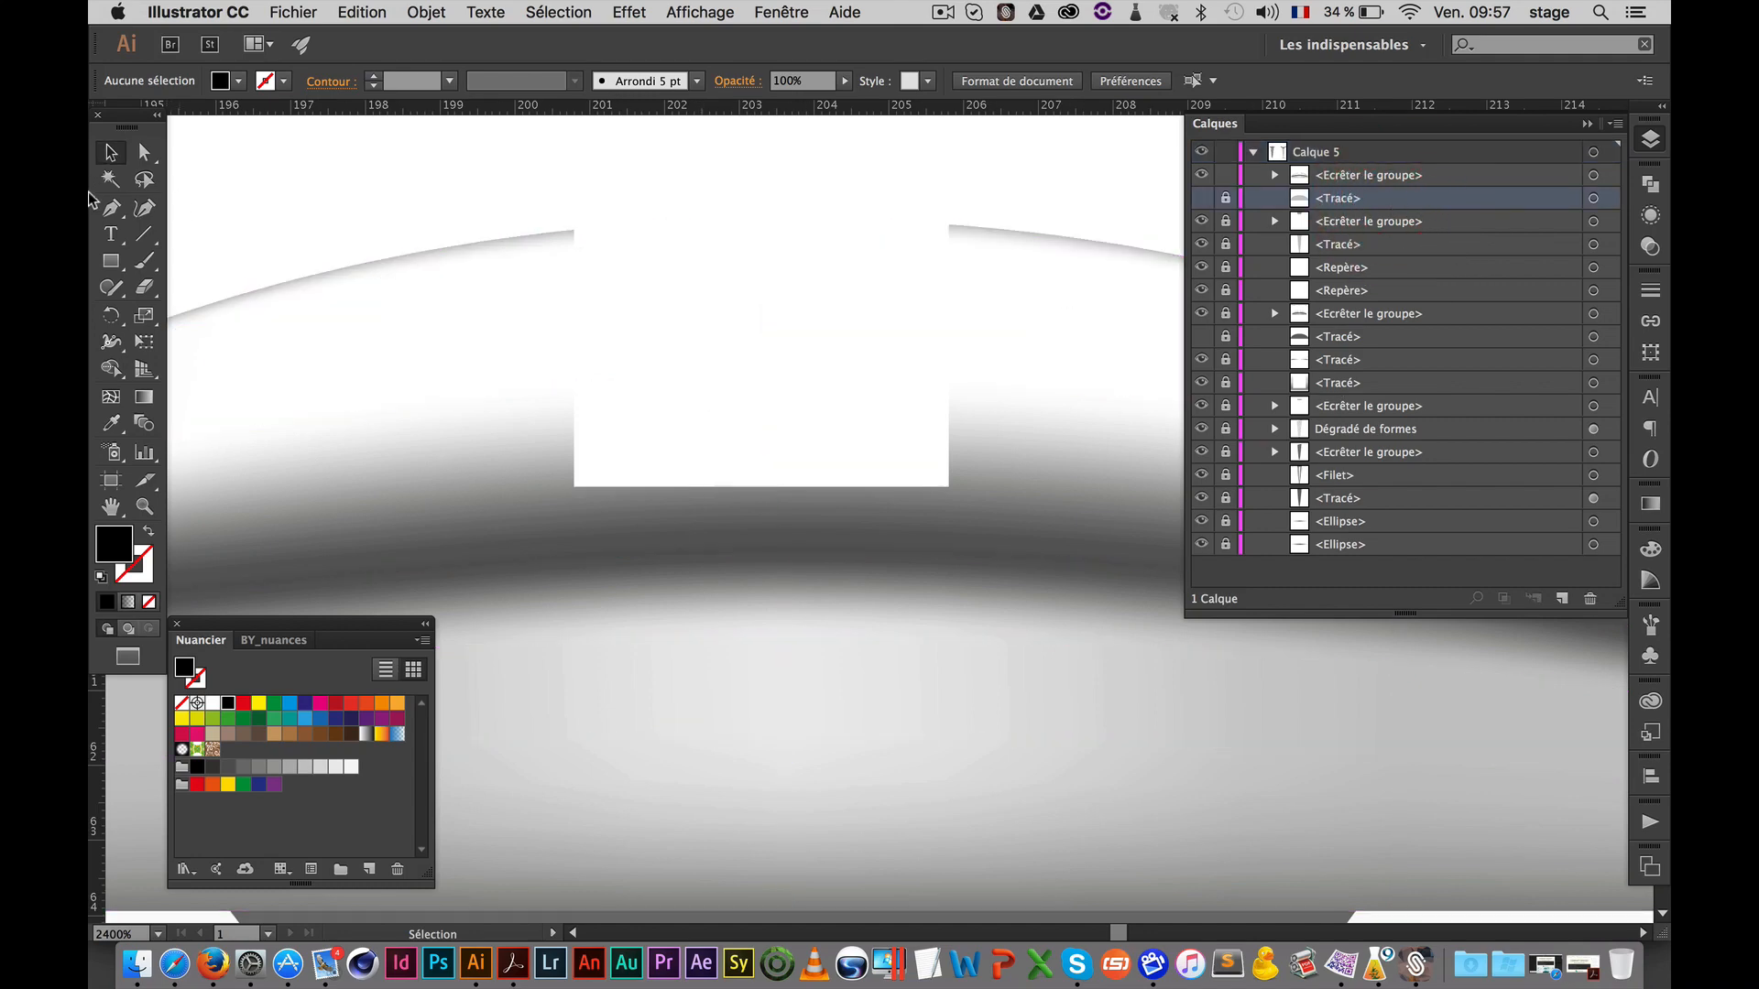
left_click(111, 261)
left_click_drag(573, 229, 946, 487)
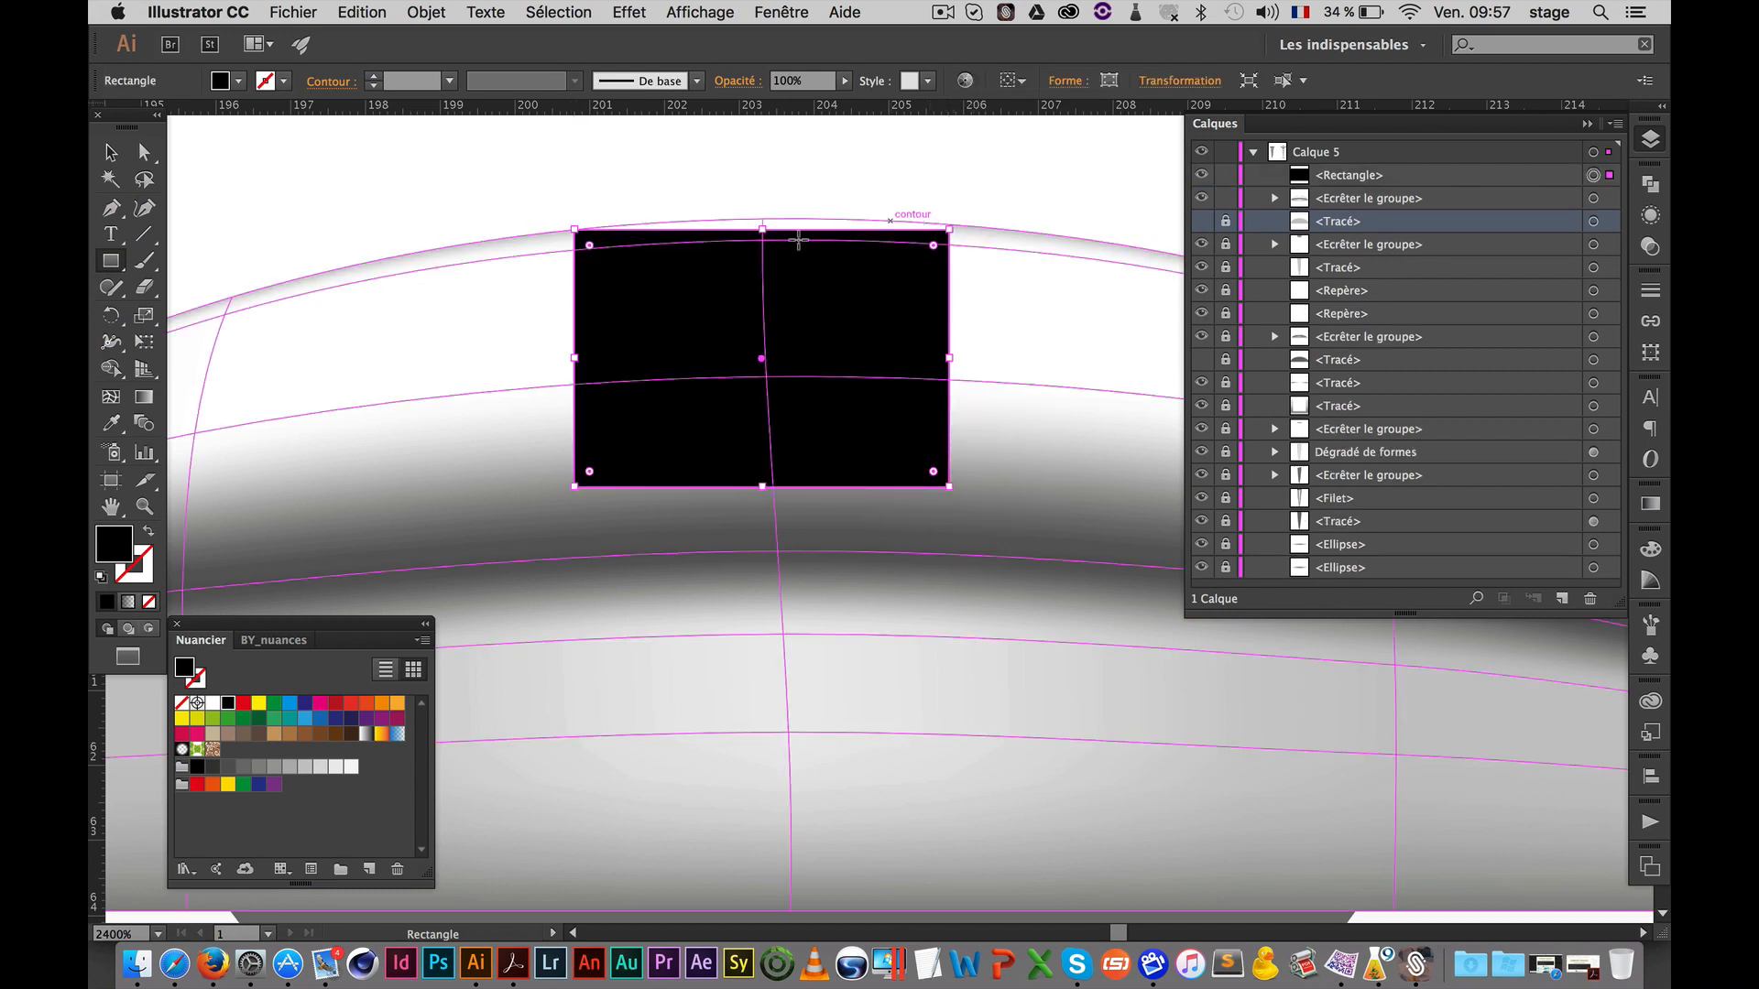
Raise the black rectangle's upper-right corner point to meet the head's curved edge, and deselect
key("a")
left_click(950, 230, "shift")
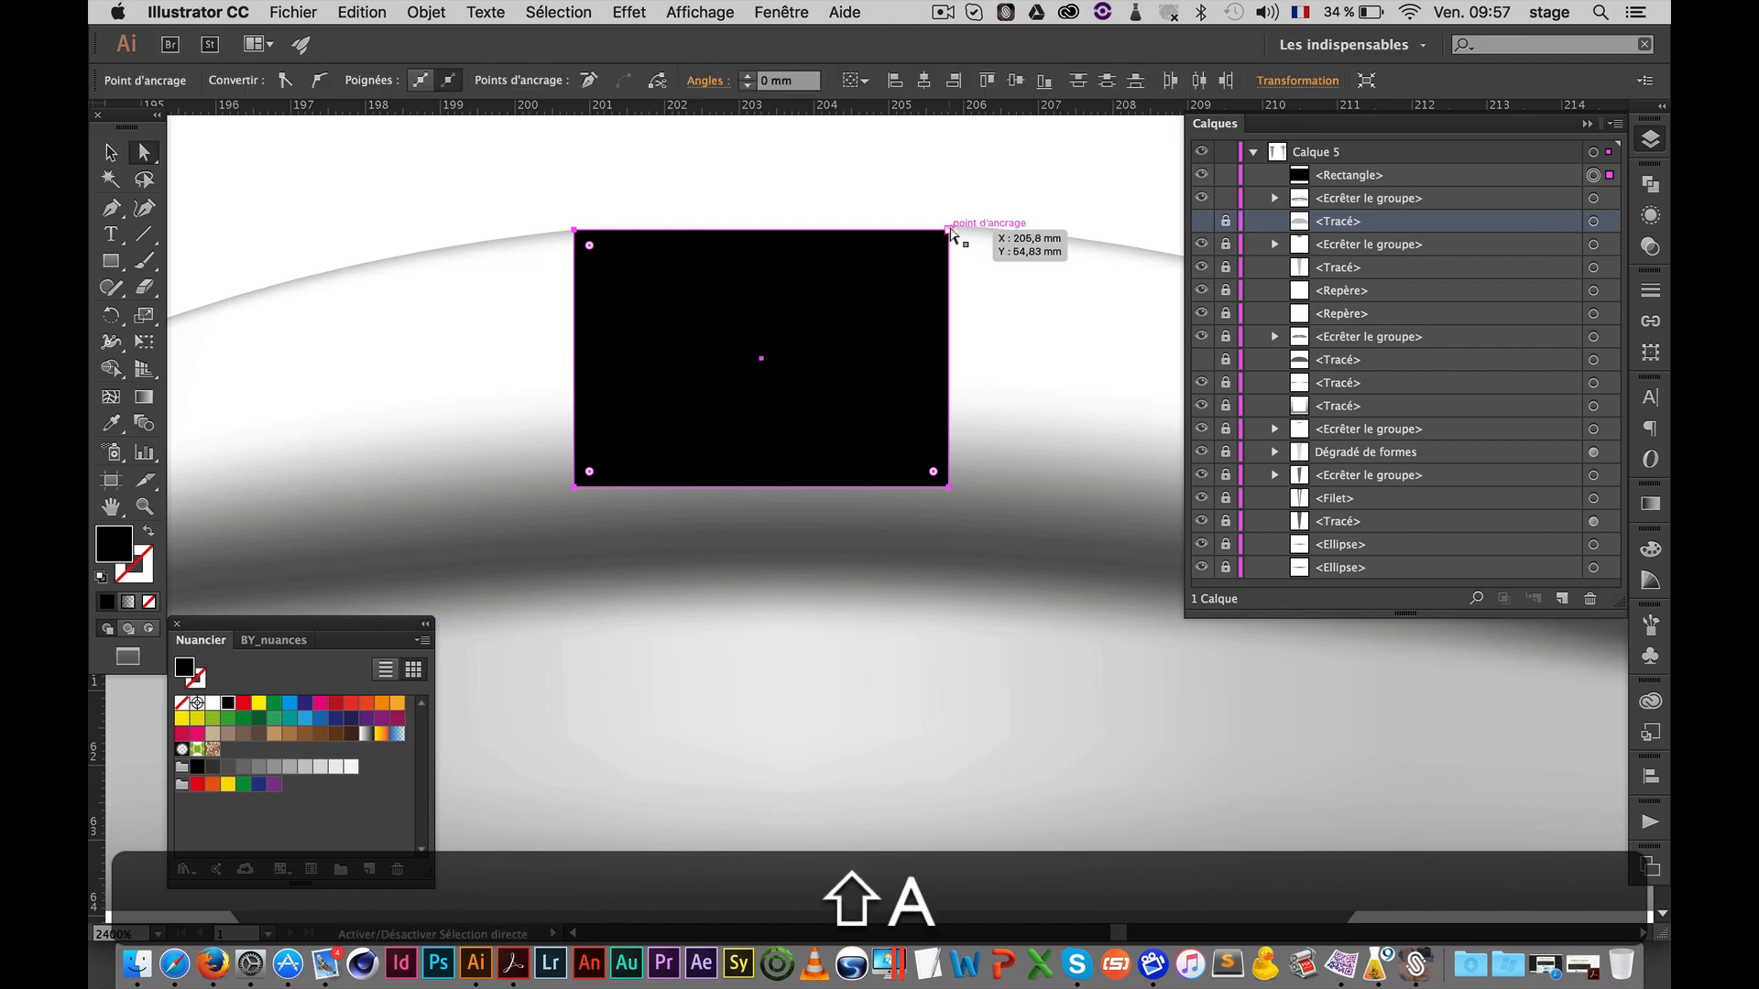
left_click_drag(906, 195, 1052, 322)
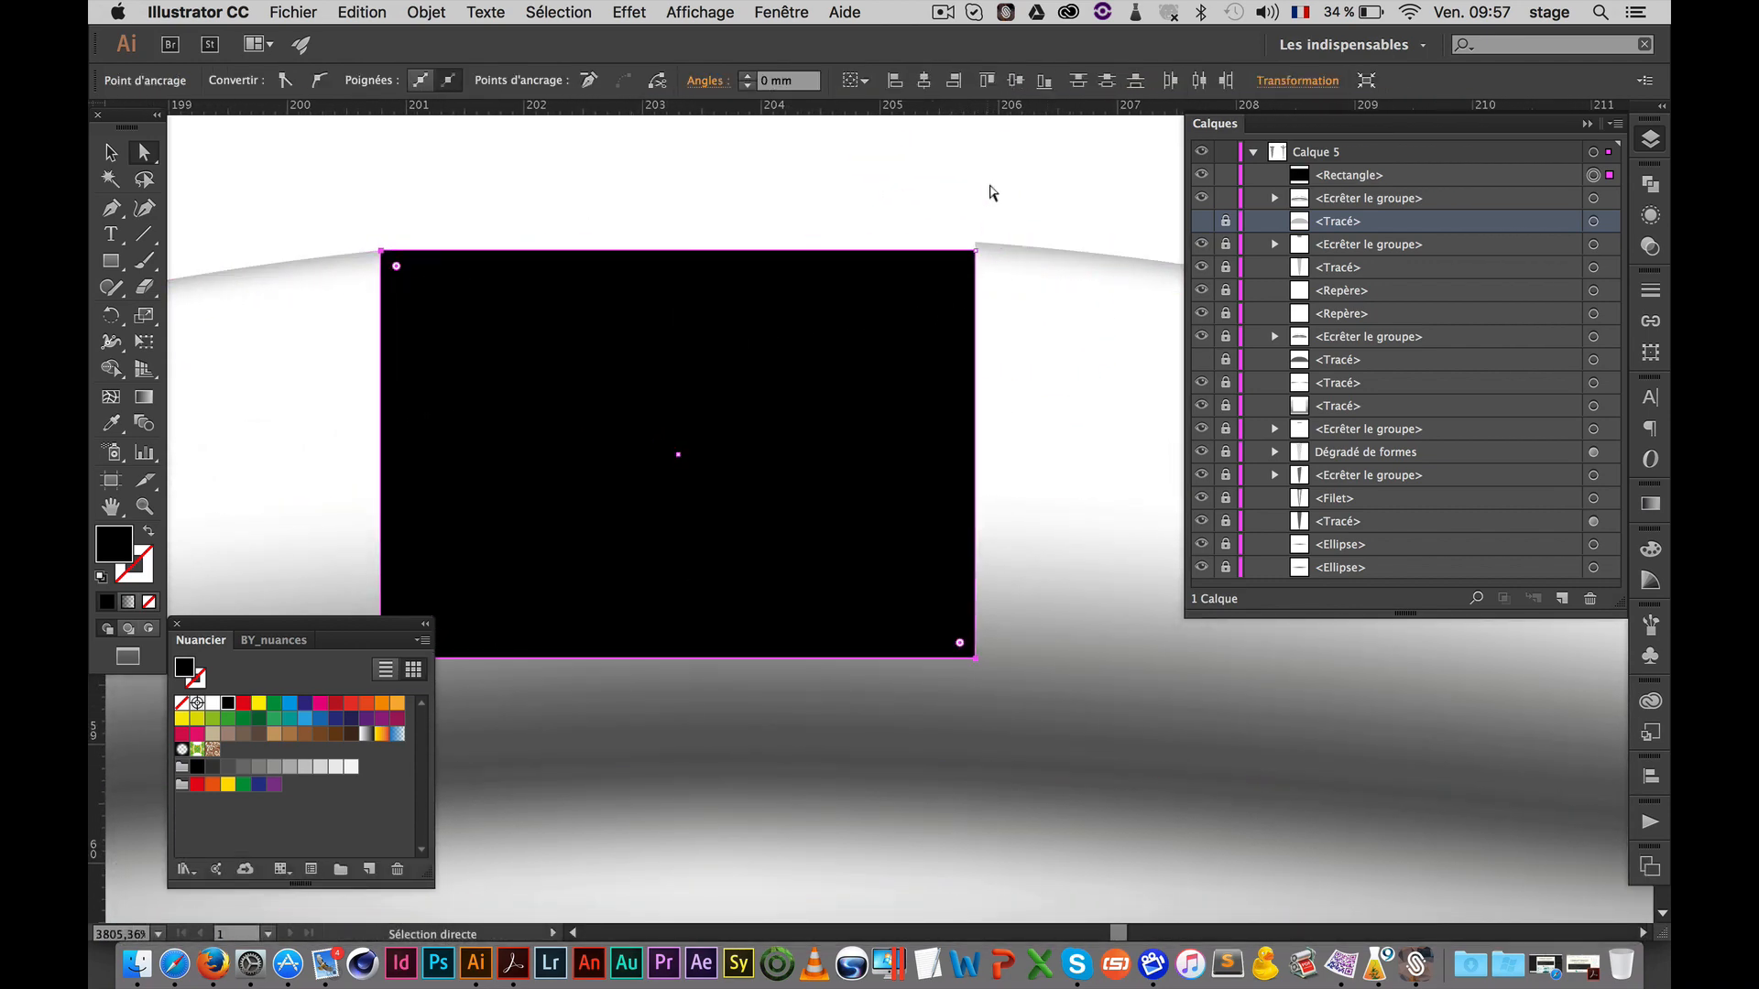
left_click(903, 294)
left_click(905, 197)
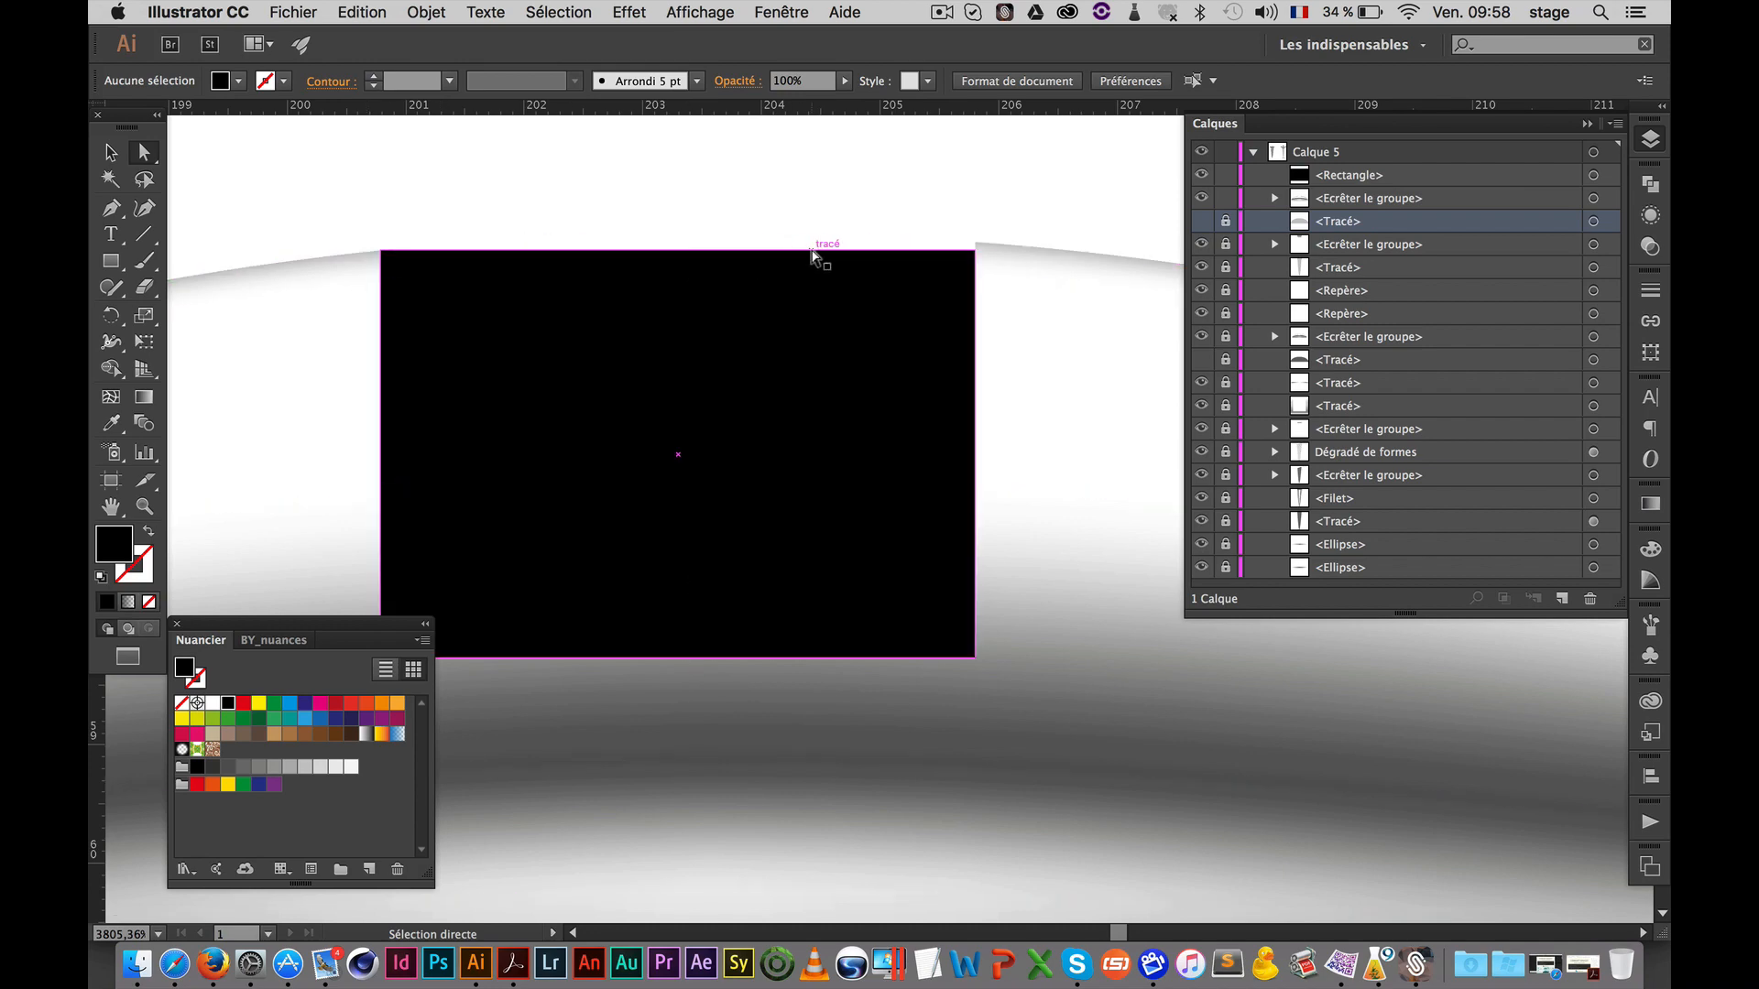
left_click_drag(677, 328, 690, 325)
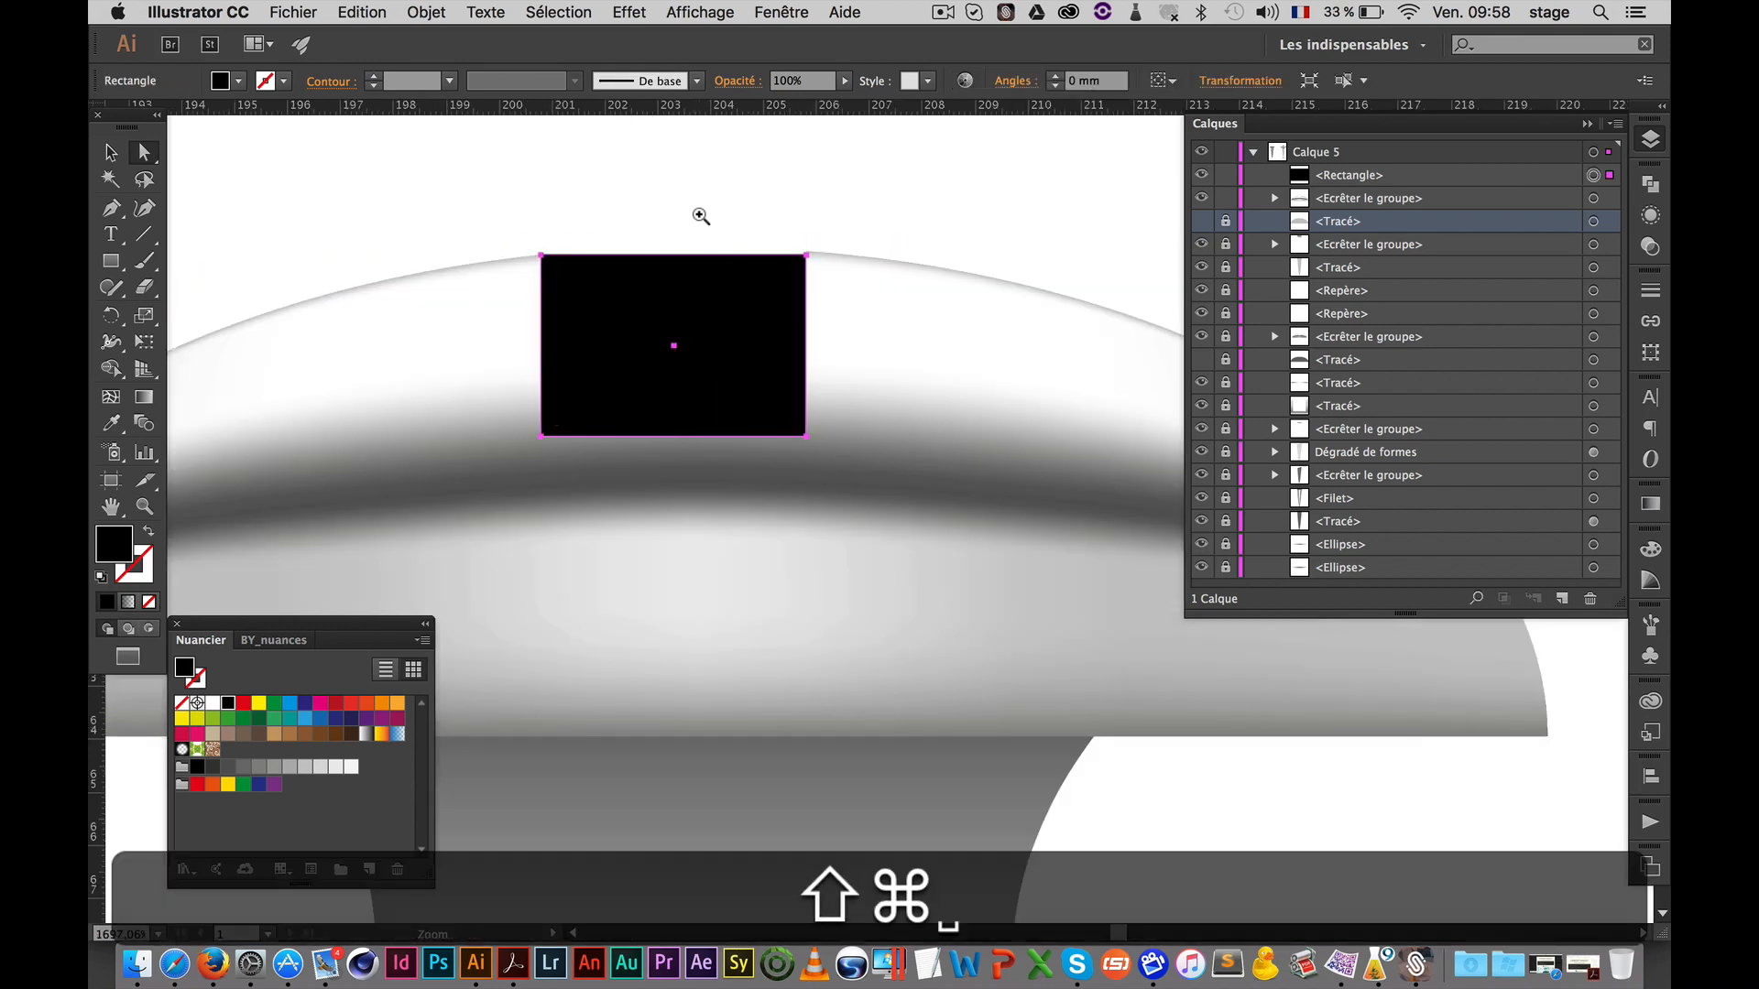
left_click_drag(702, 216, 1074, 345)
left_click(1044, 257)
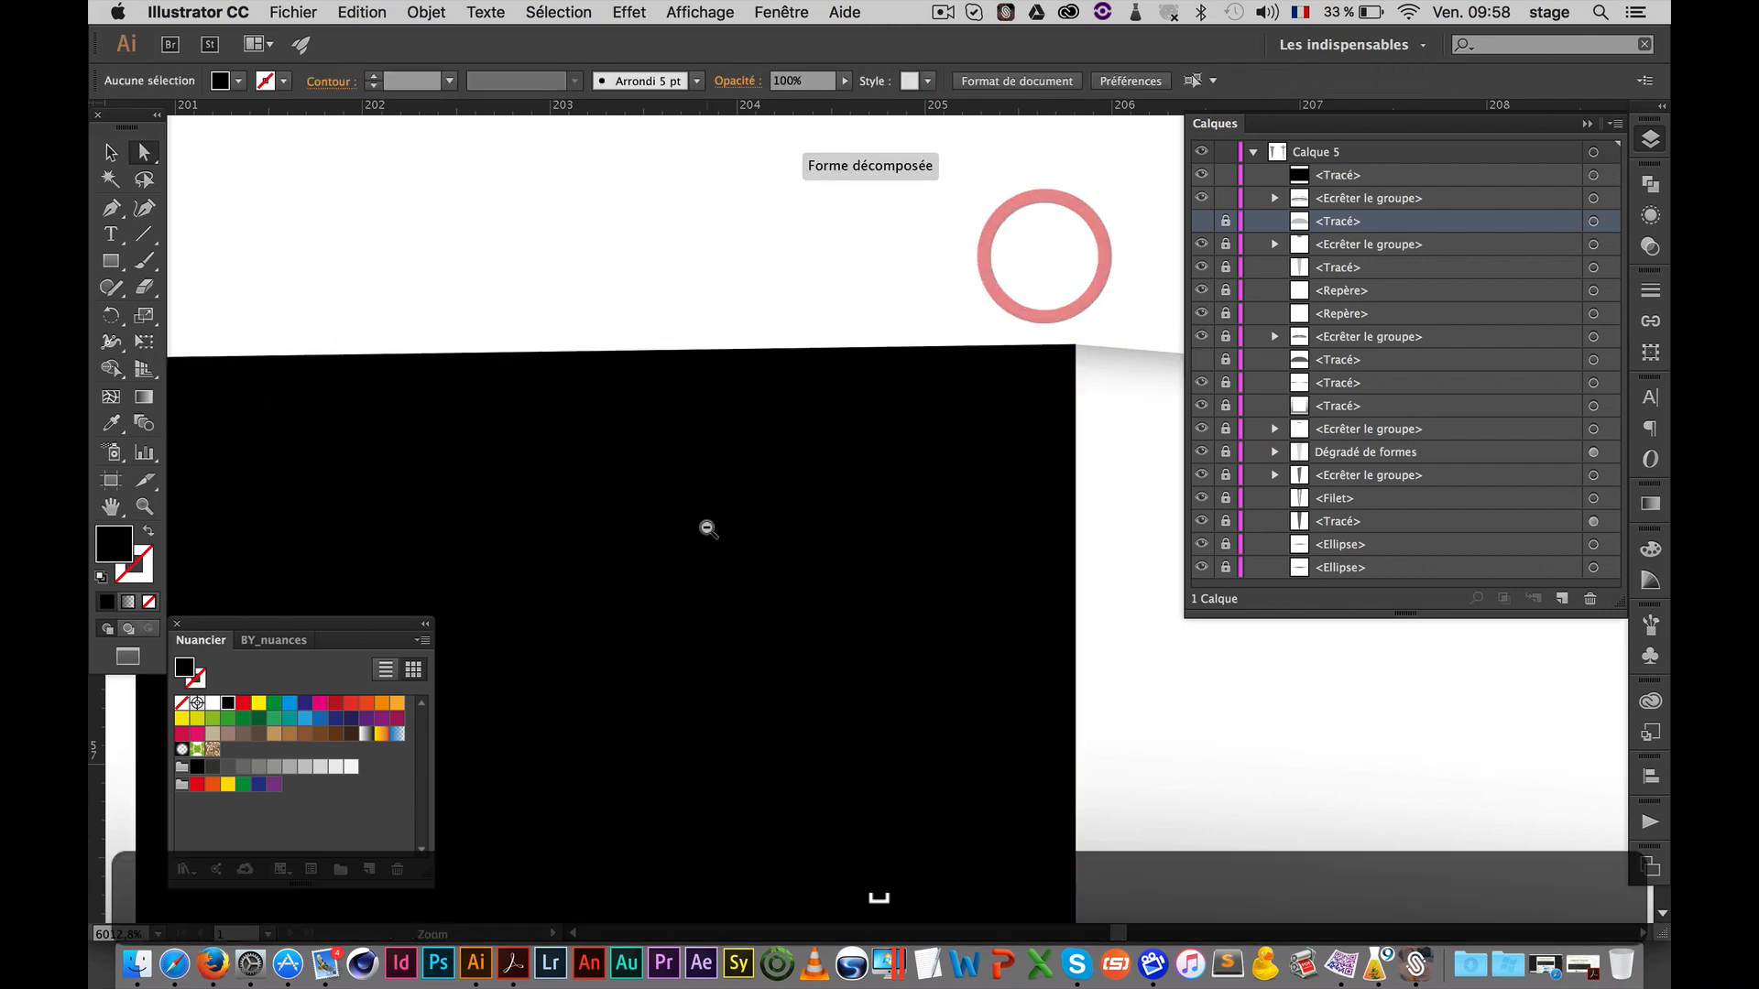
left_click(706, 526, "alt+super")
left_click(707, 526, "alt+super")
left_click_drag(703, 504, 520, 336)
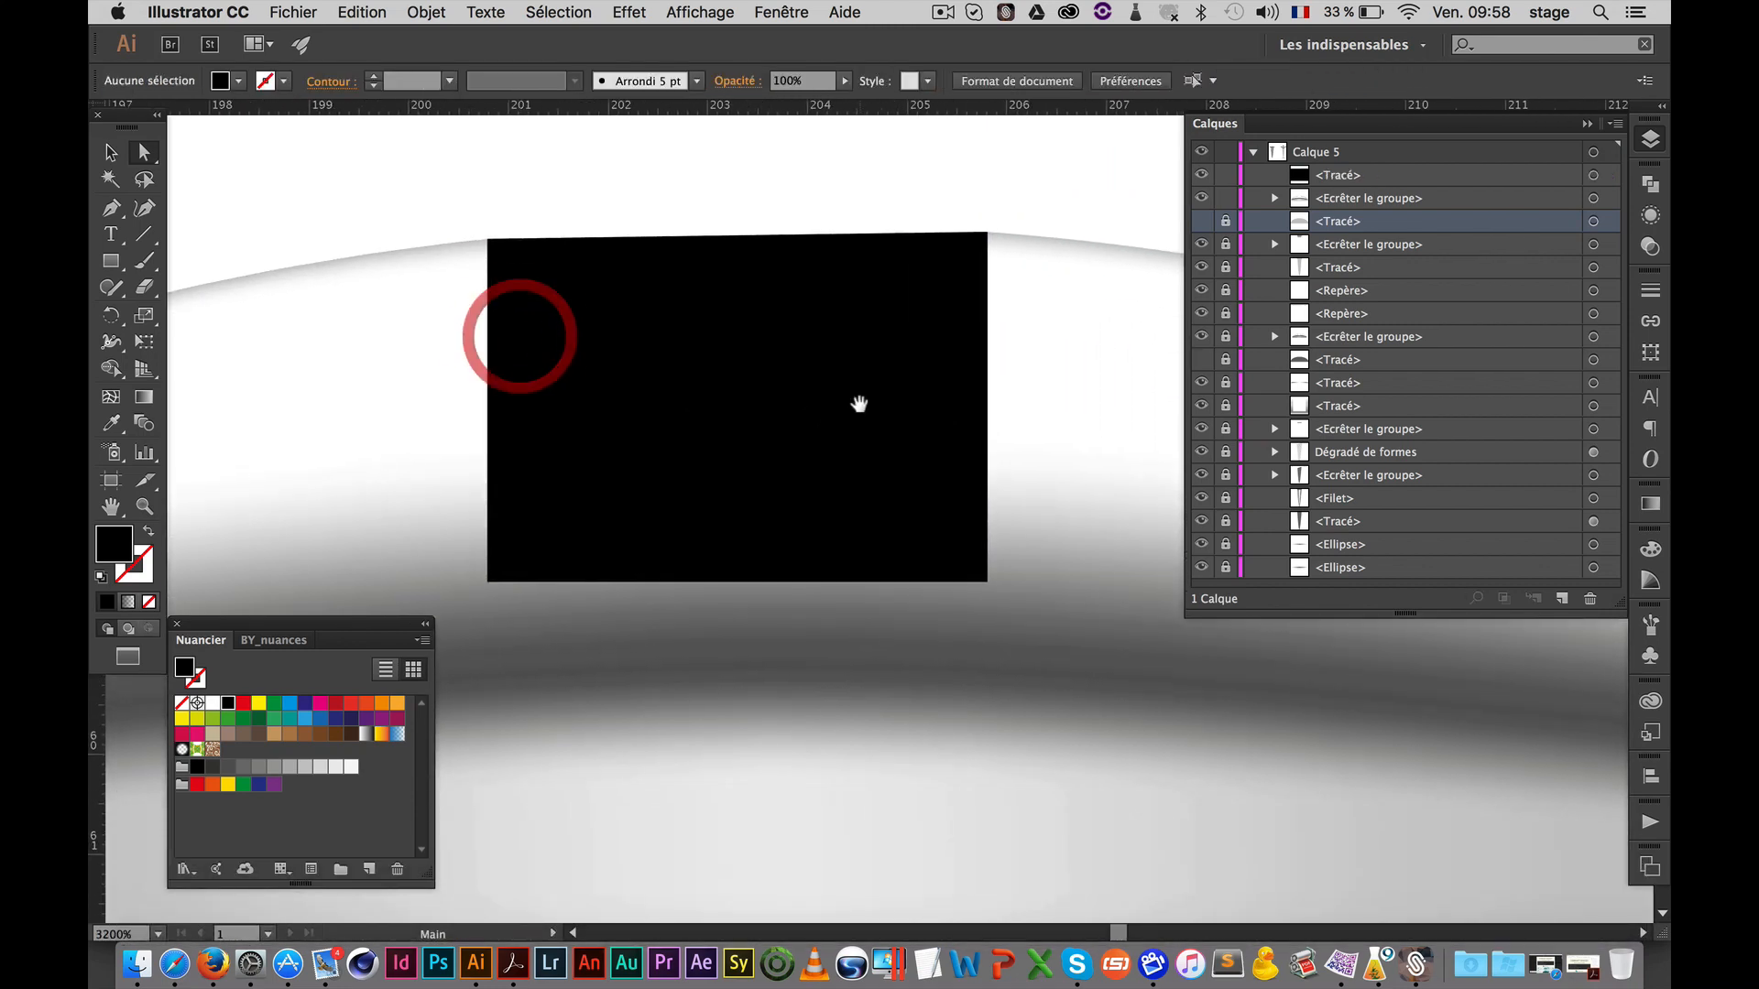
left_click(780, 330, "alt+super")
left_click_drag(825, 458, 672, 408)
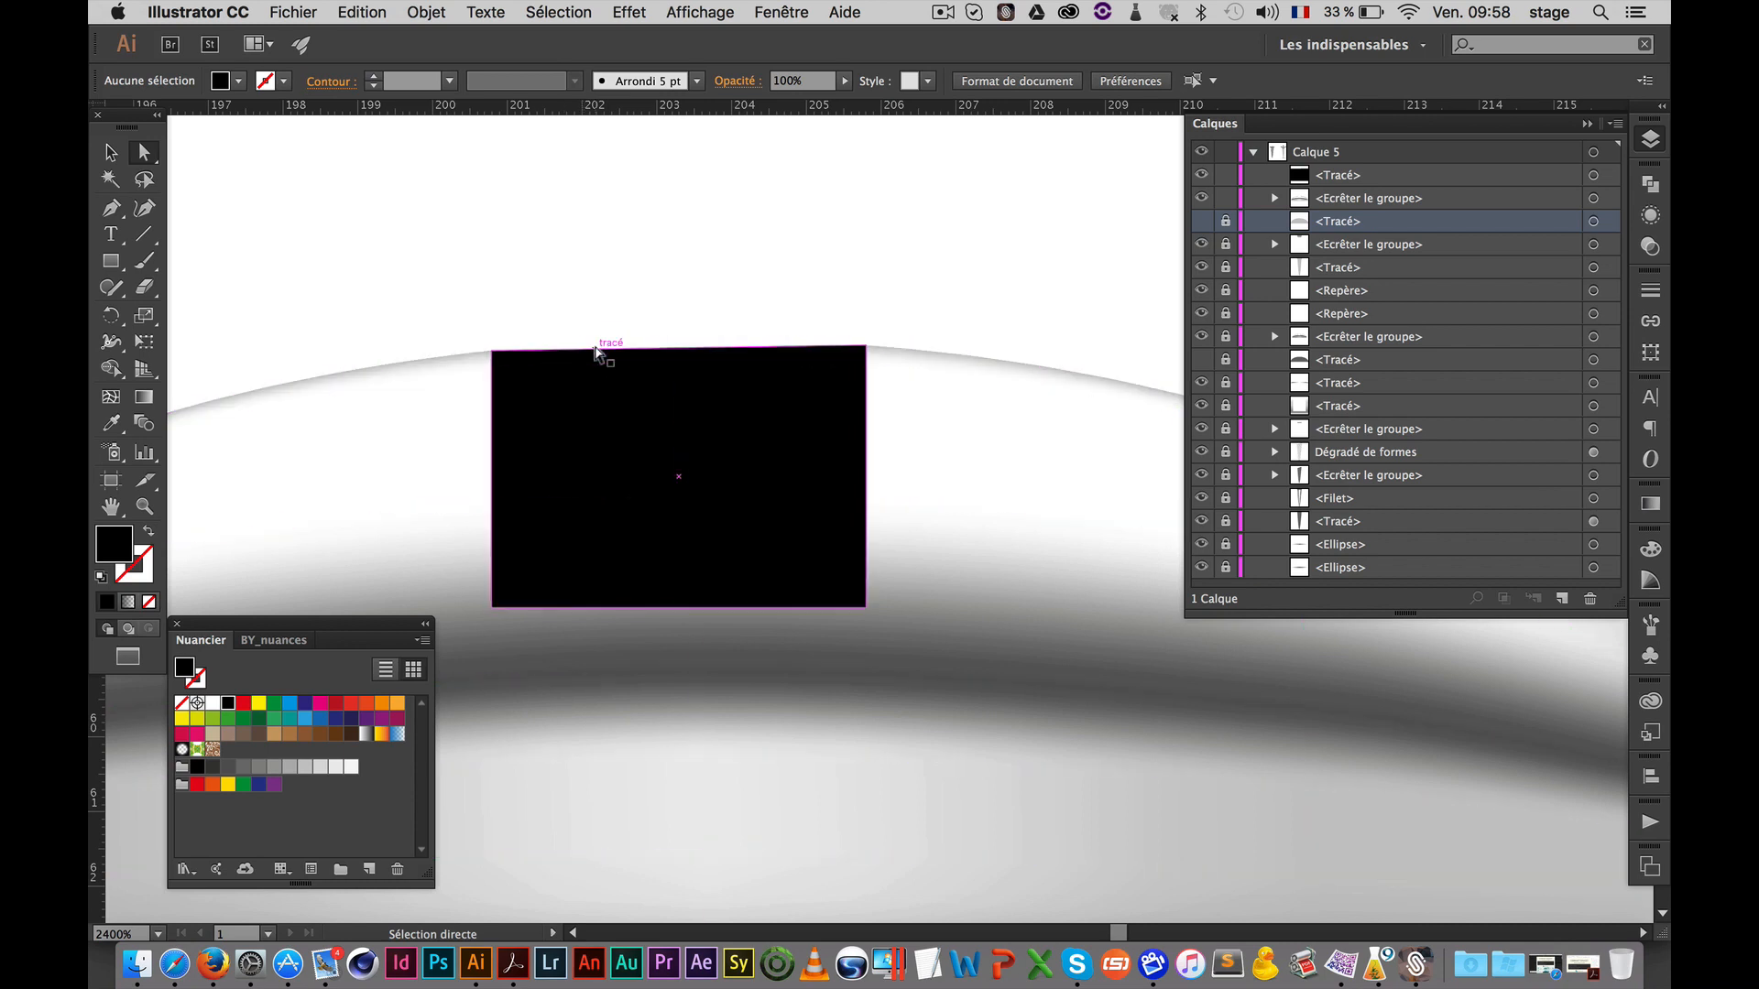
left_click(394, 331)
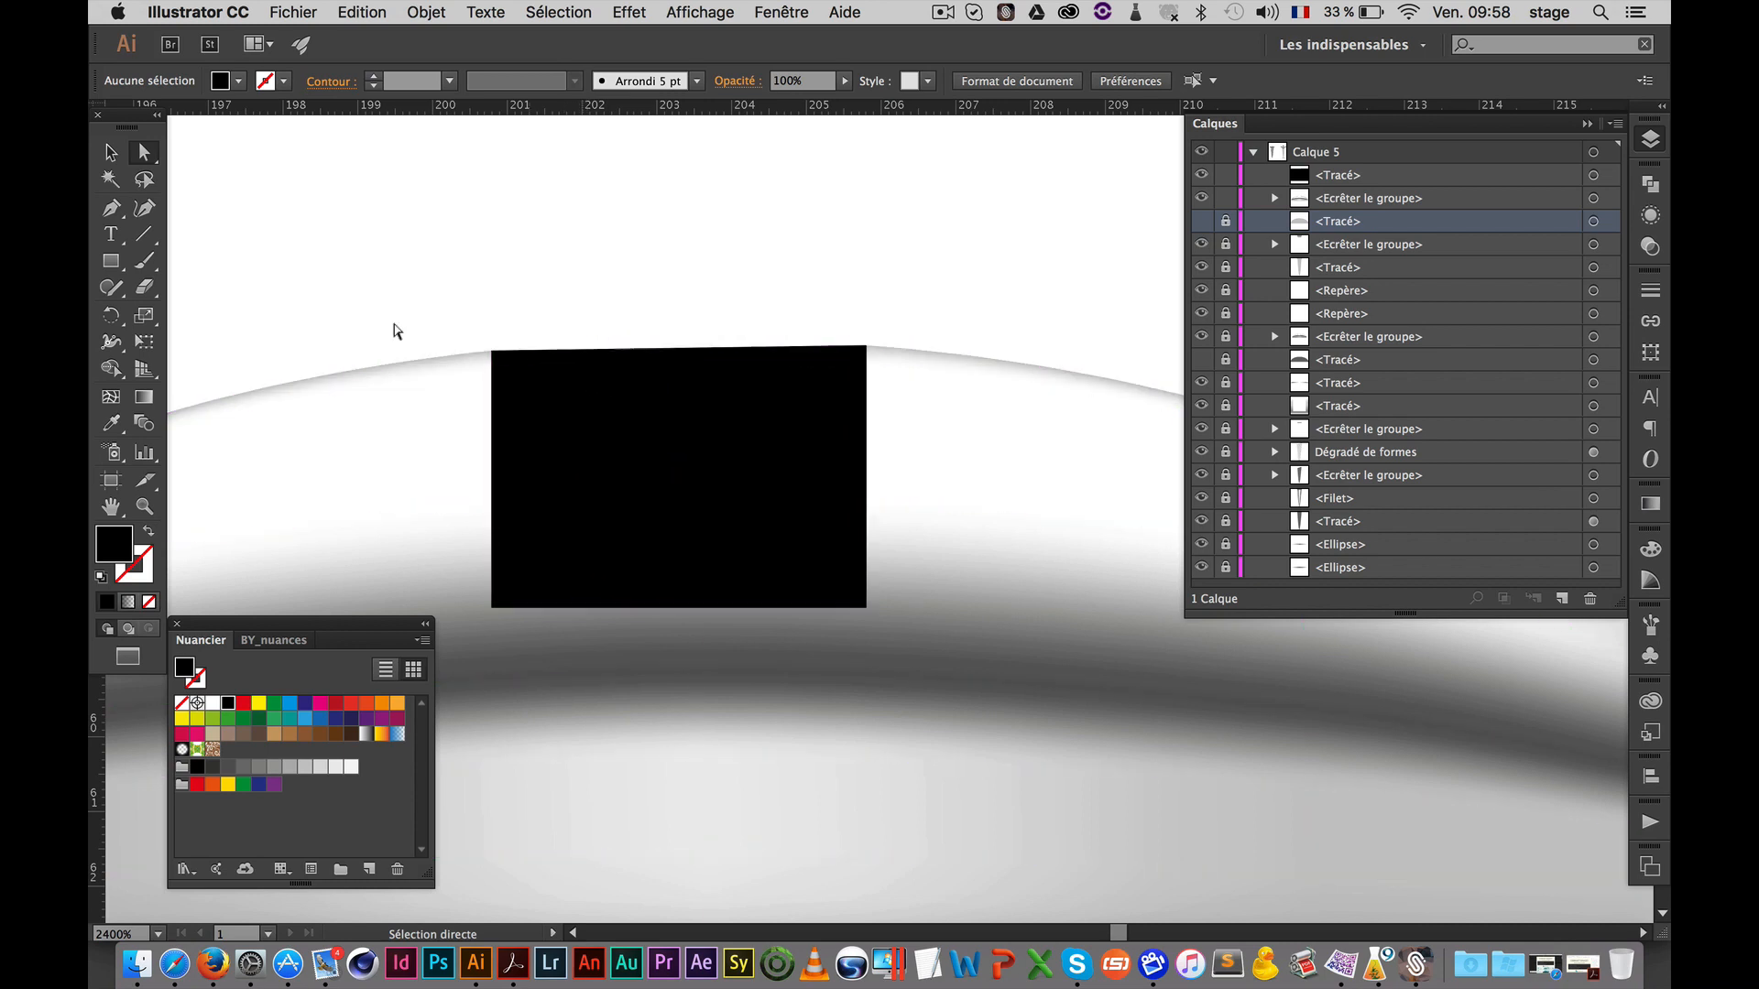
Cut a horizontally centred notch into the top of the black slot shape by subtracting a narrower rectangle from it
left_click(110, 261)
left_click_drag(582, 188, 781, 534)
left_click(831, 505, "shift+super")
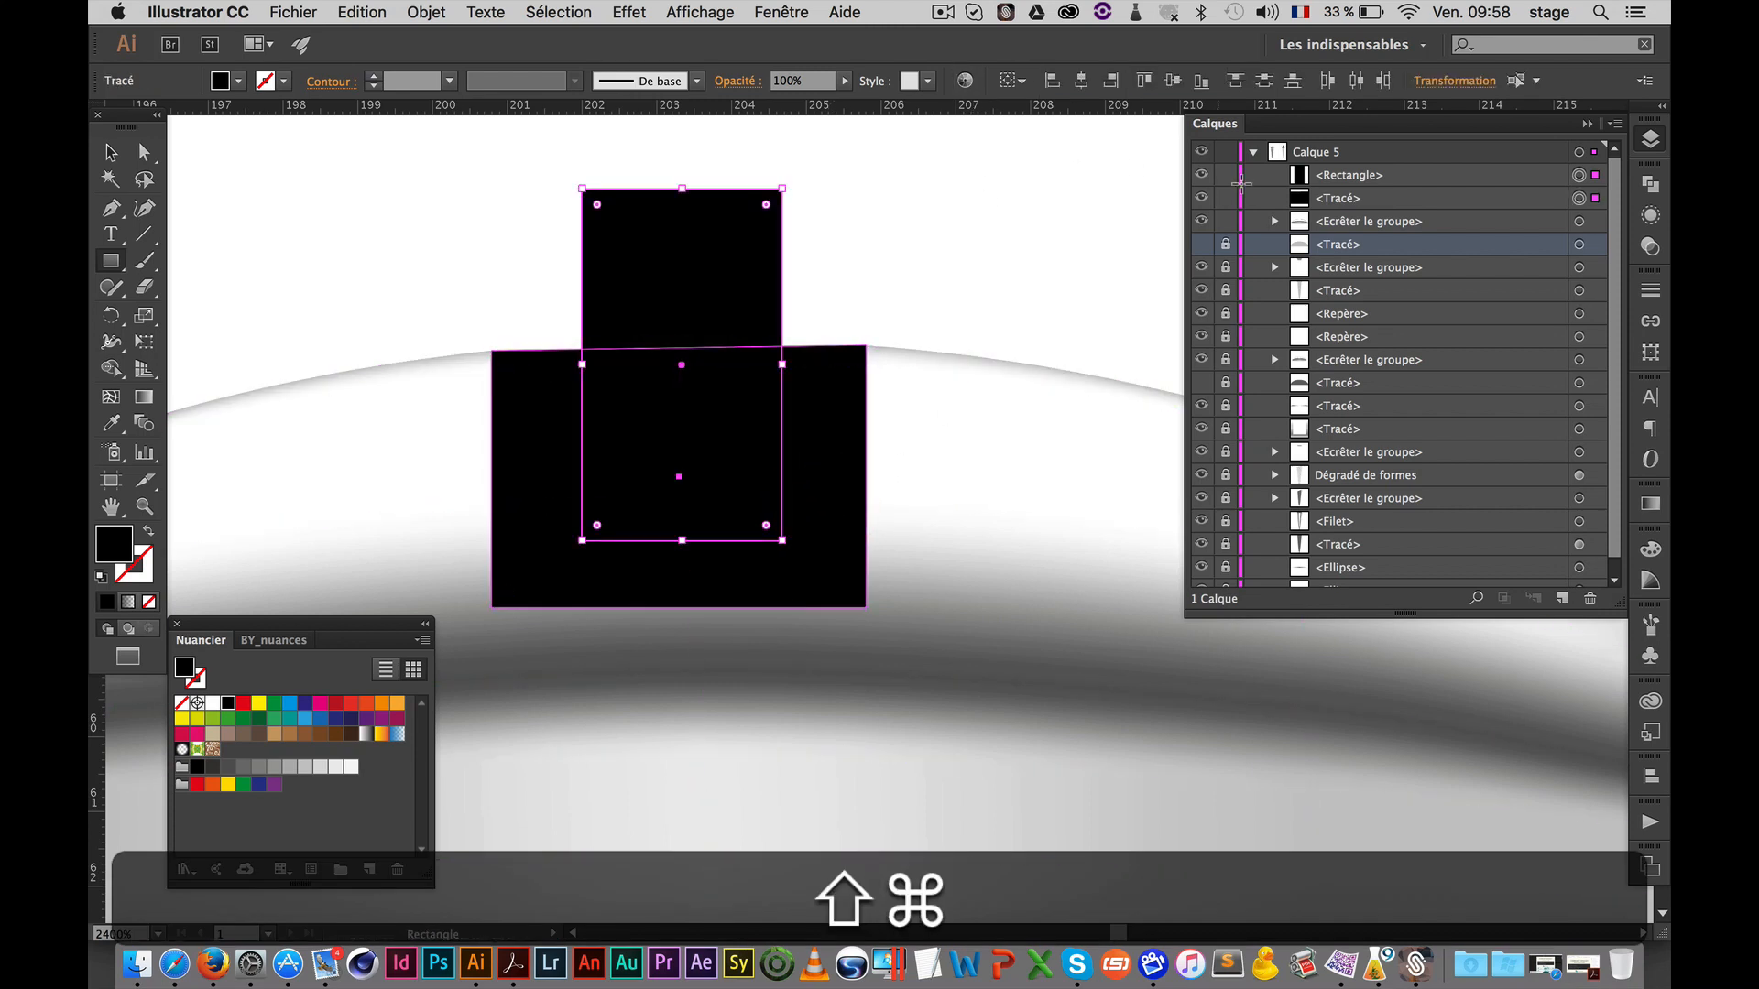
left_click(1082, 80)
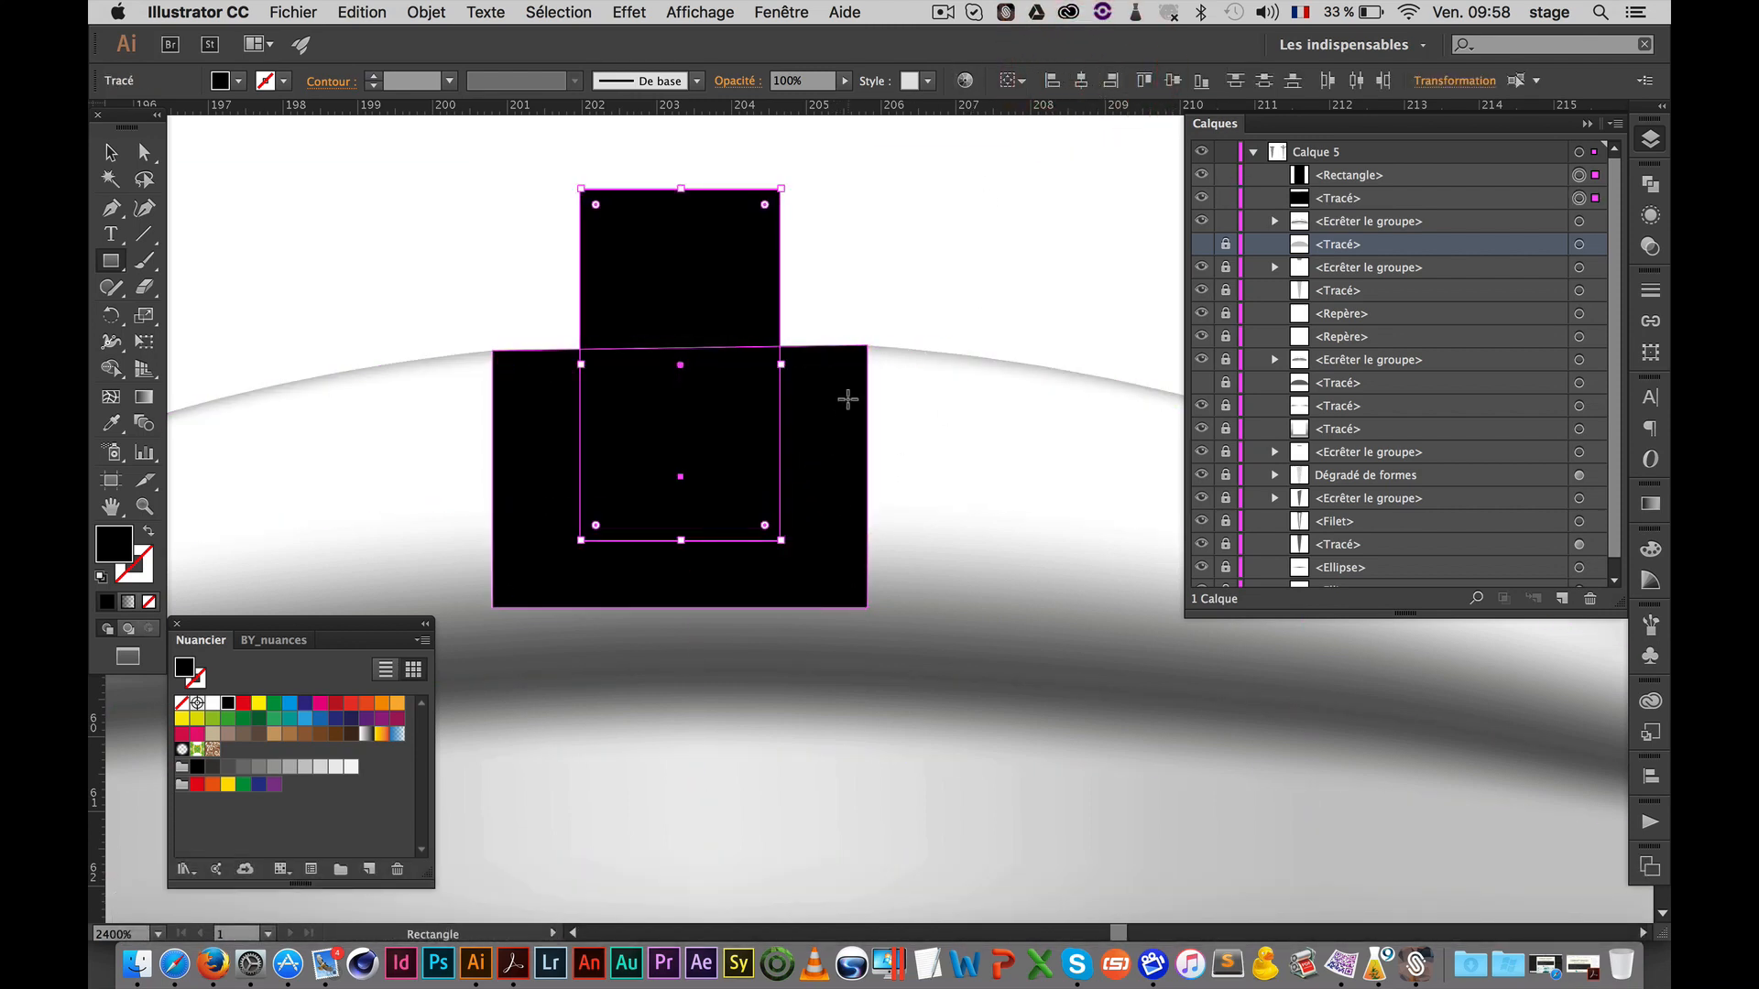
left_click(1651, 186)
left_click(1422, 221)
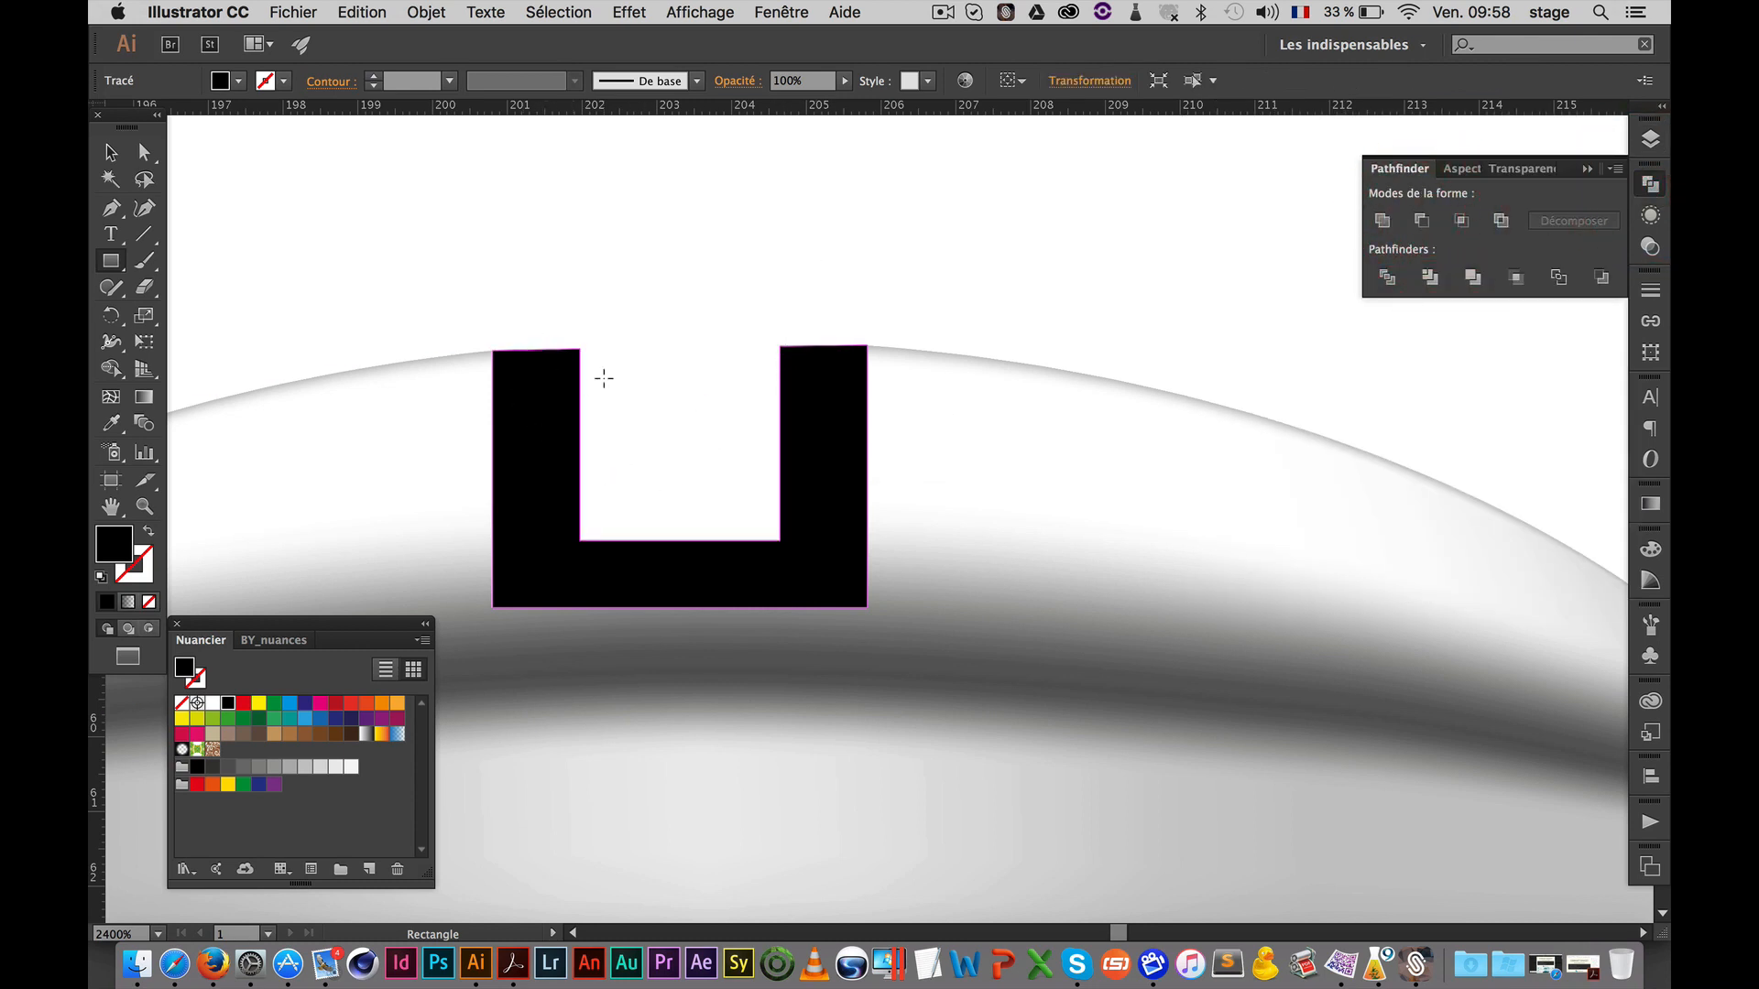
Lower both inner upper corner points of the black U shape together so its two top edges slope inward
key("a")
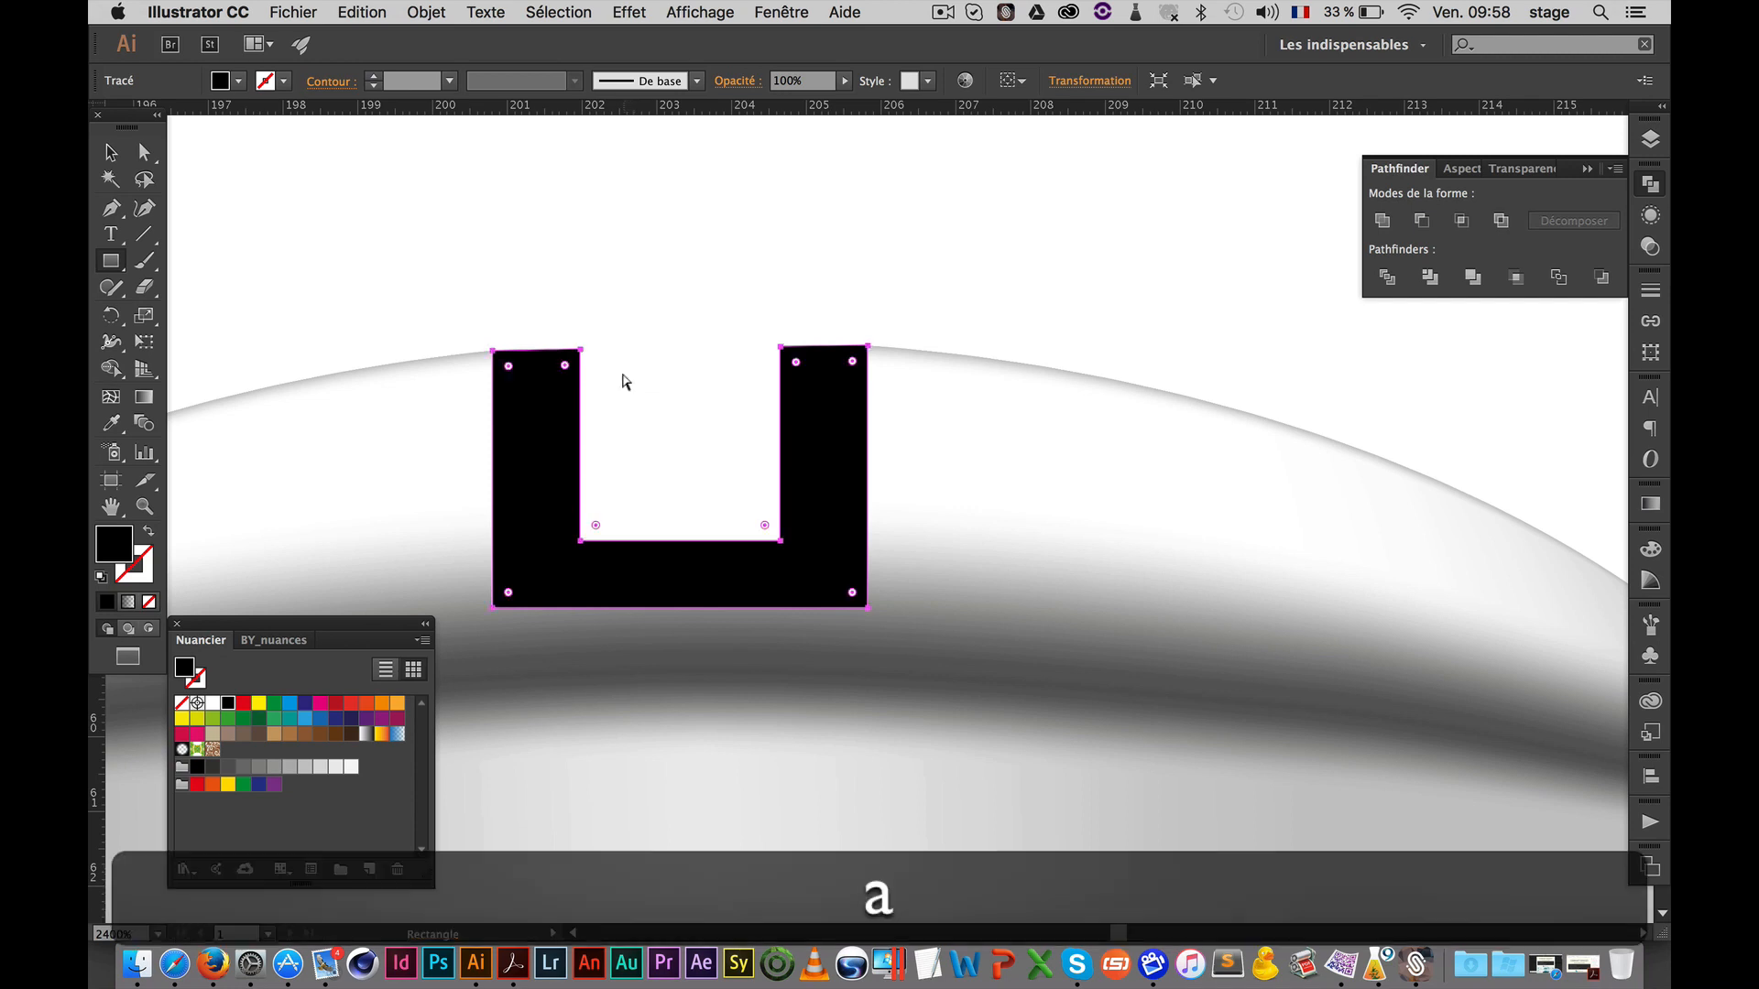
left_click(580, 350)
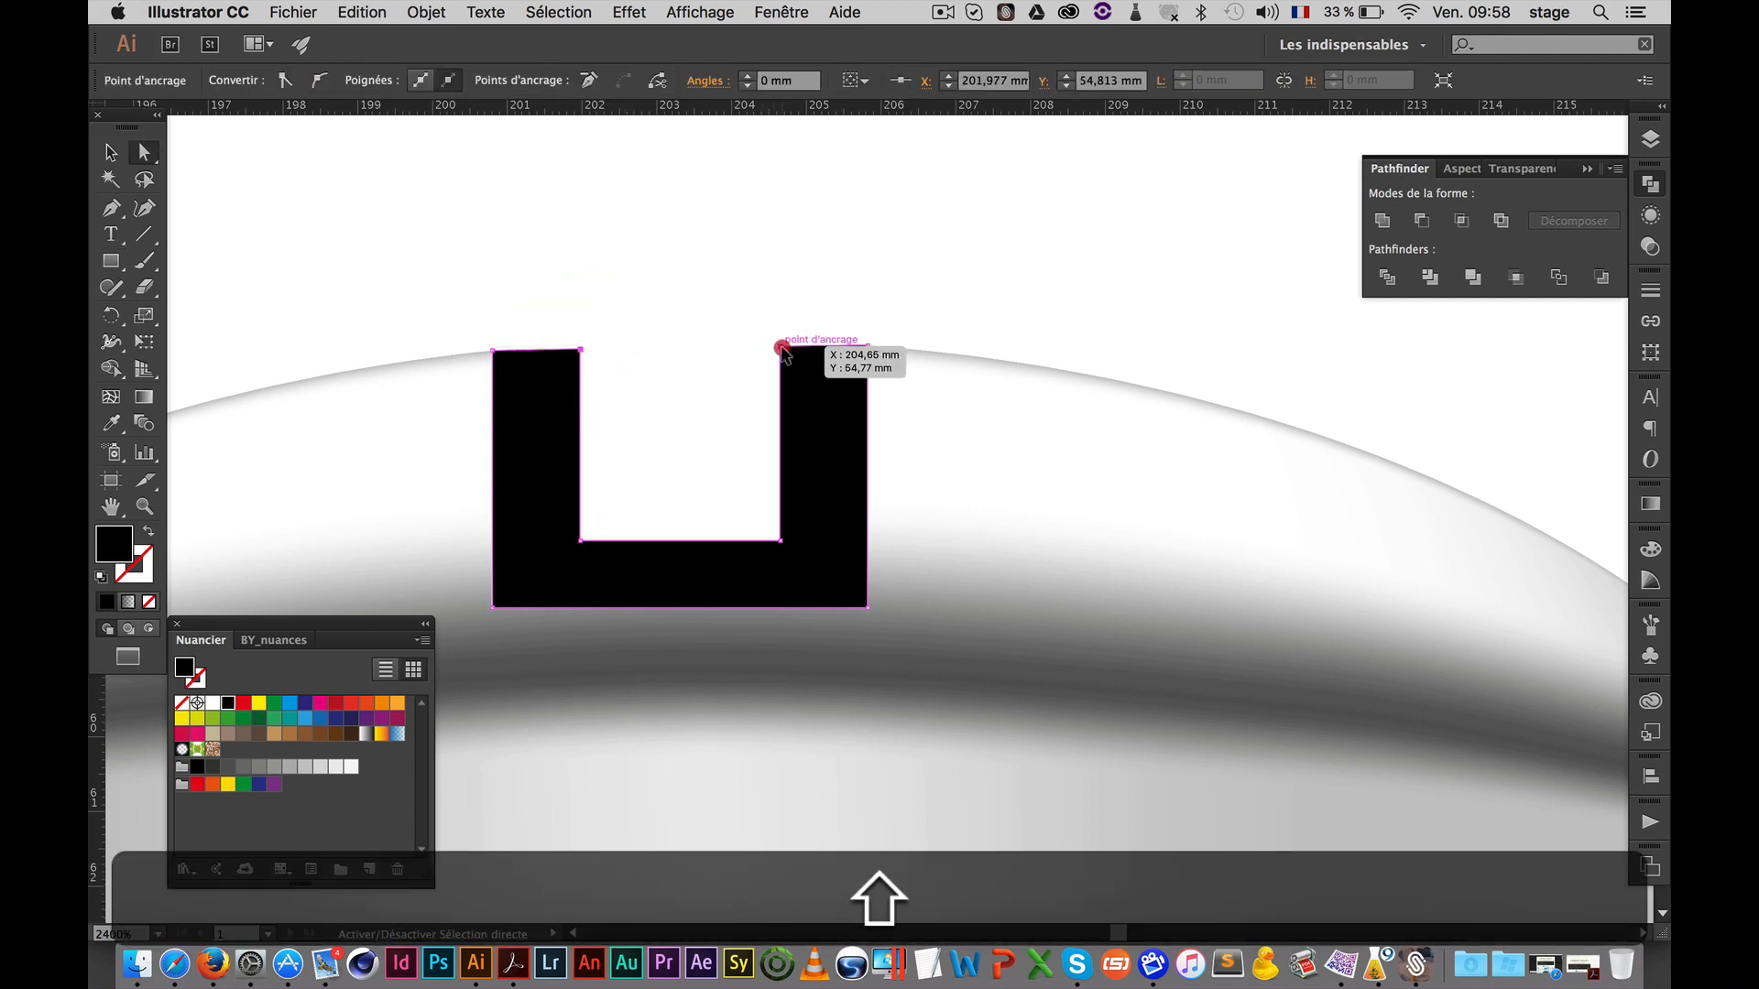
left_click(781, 348, "shift")
left_click_drag(781, 349, 780, 395)
left_click(907, 565, "alt+super")
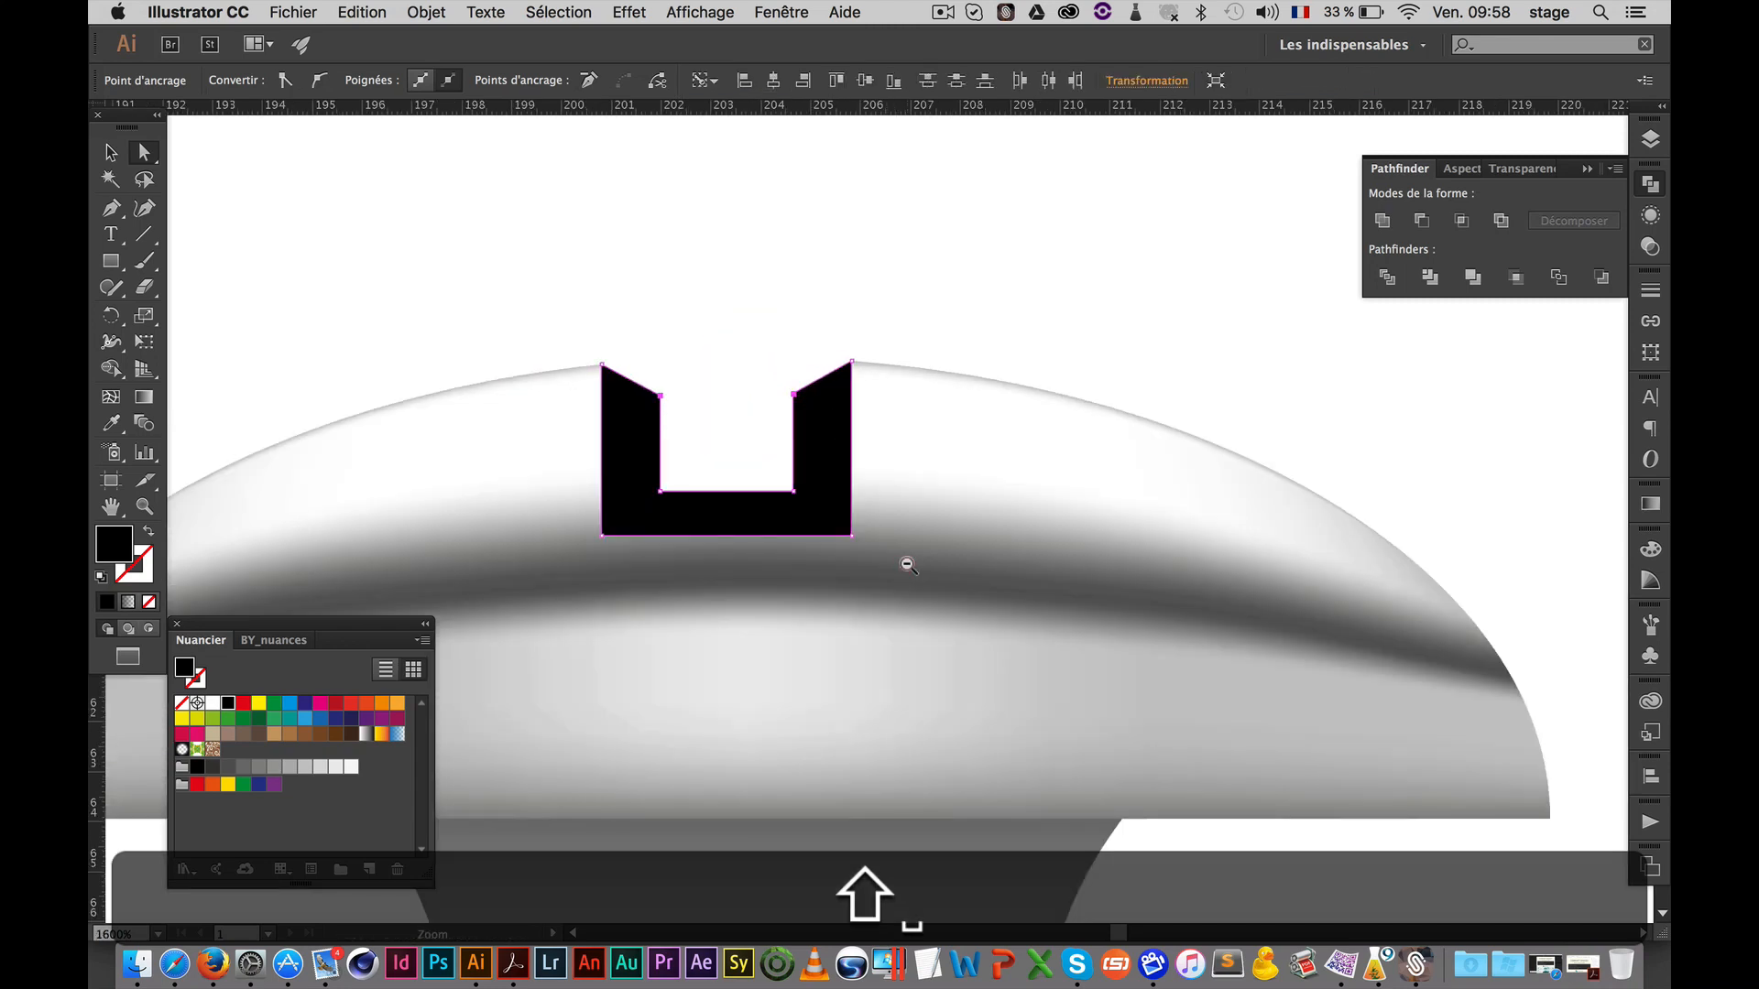
left_click(906, 565, "alt+super")
left_click(907, 564, "alt+super")
left_click(907, 564, "alt+super")
left_click(907, 565, "alt+super")
left_click_drag(813, 505, 1067, 504)
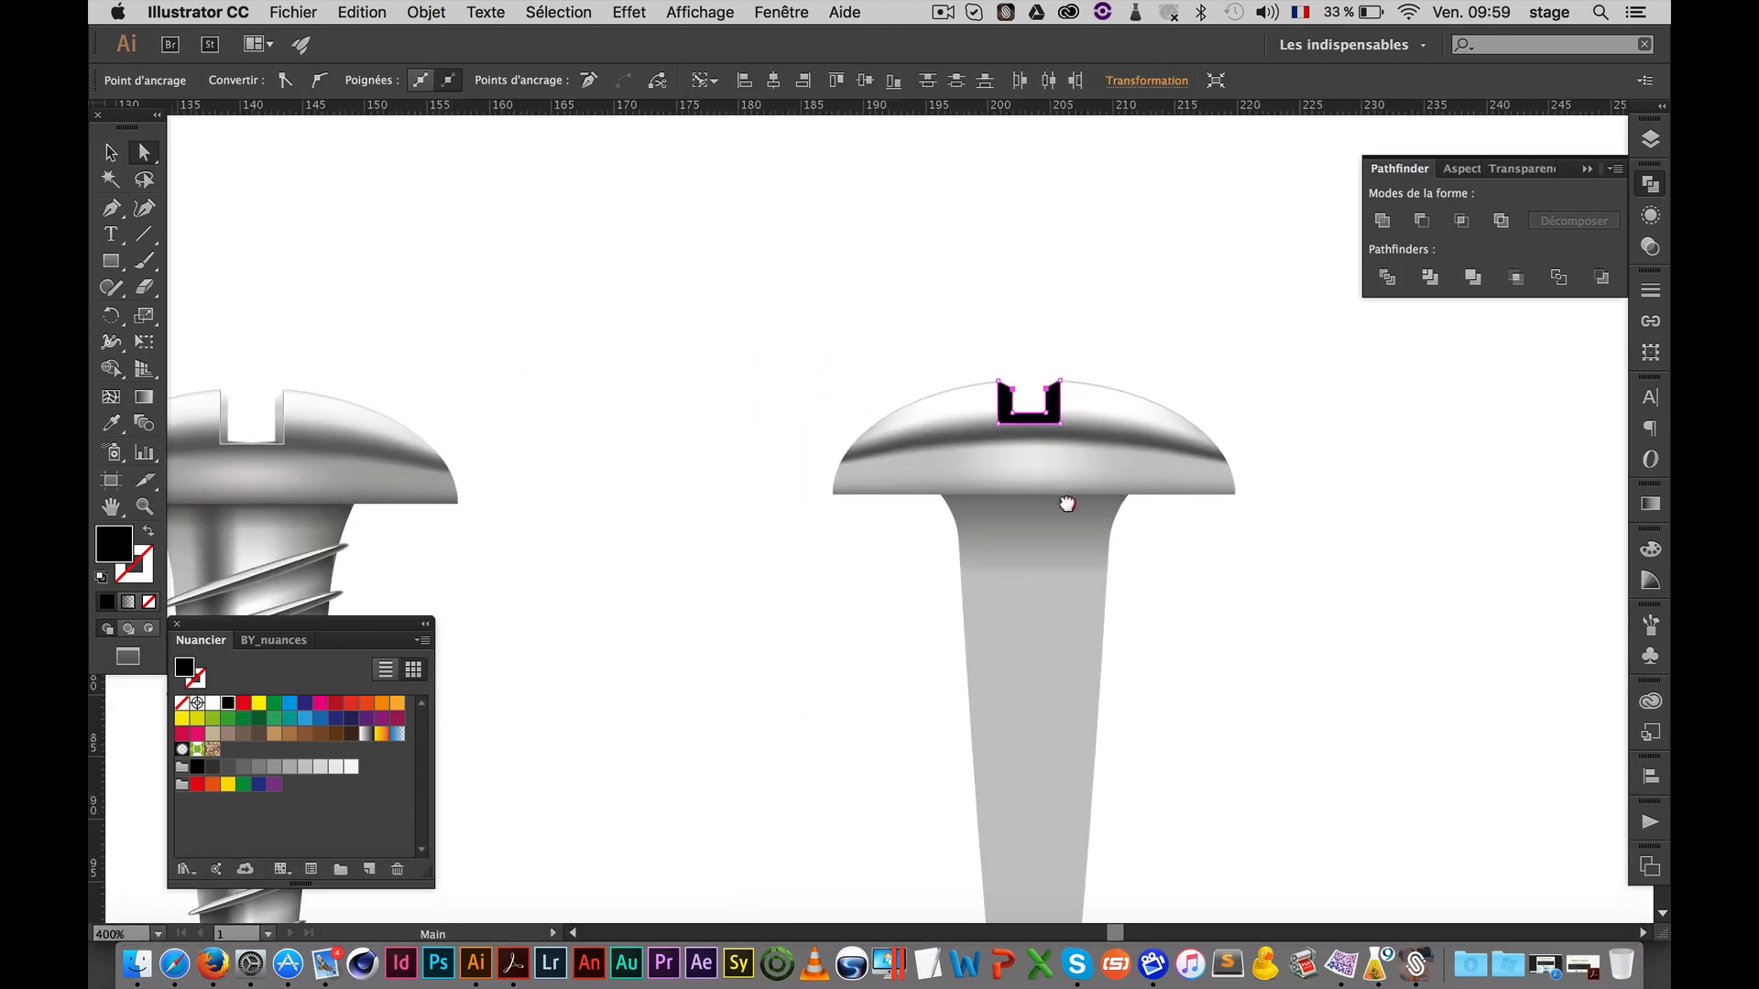
Scale the four inner anchor points of the black slot shape outward horizontally to about 4 mm apart, thinning its side walls
key("super+space")
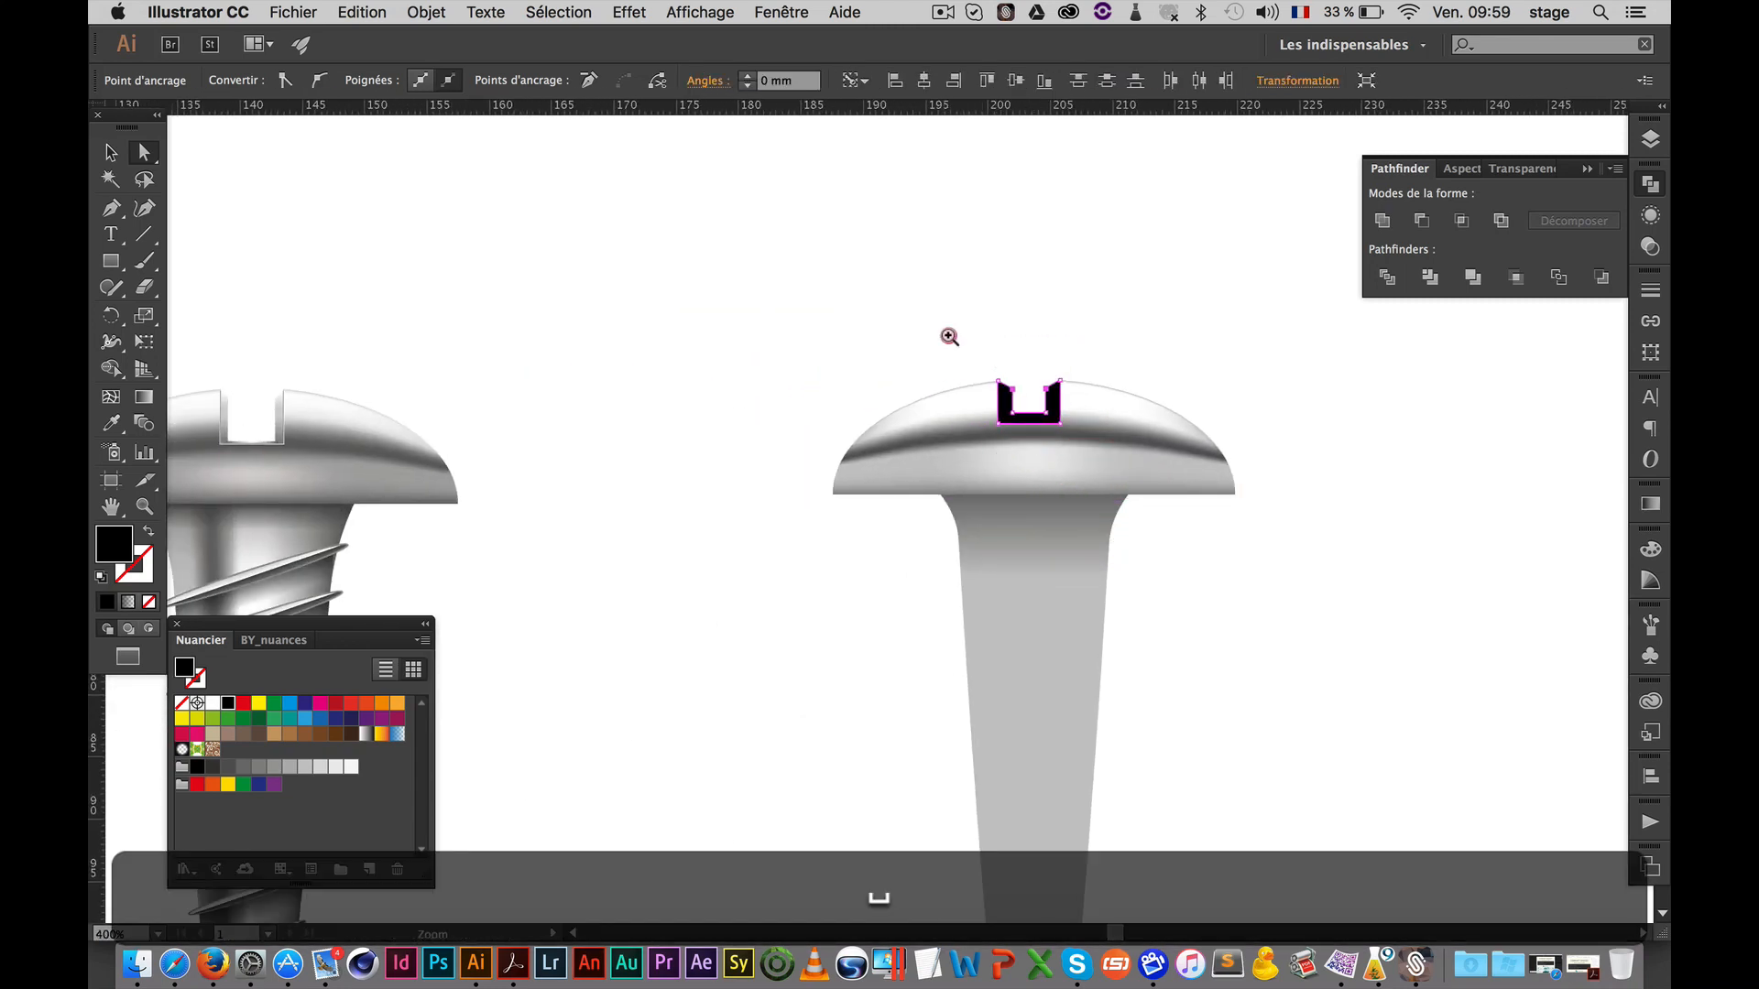
left_click_drag(949, 337, 747, 458)
left_click(665, 405)
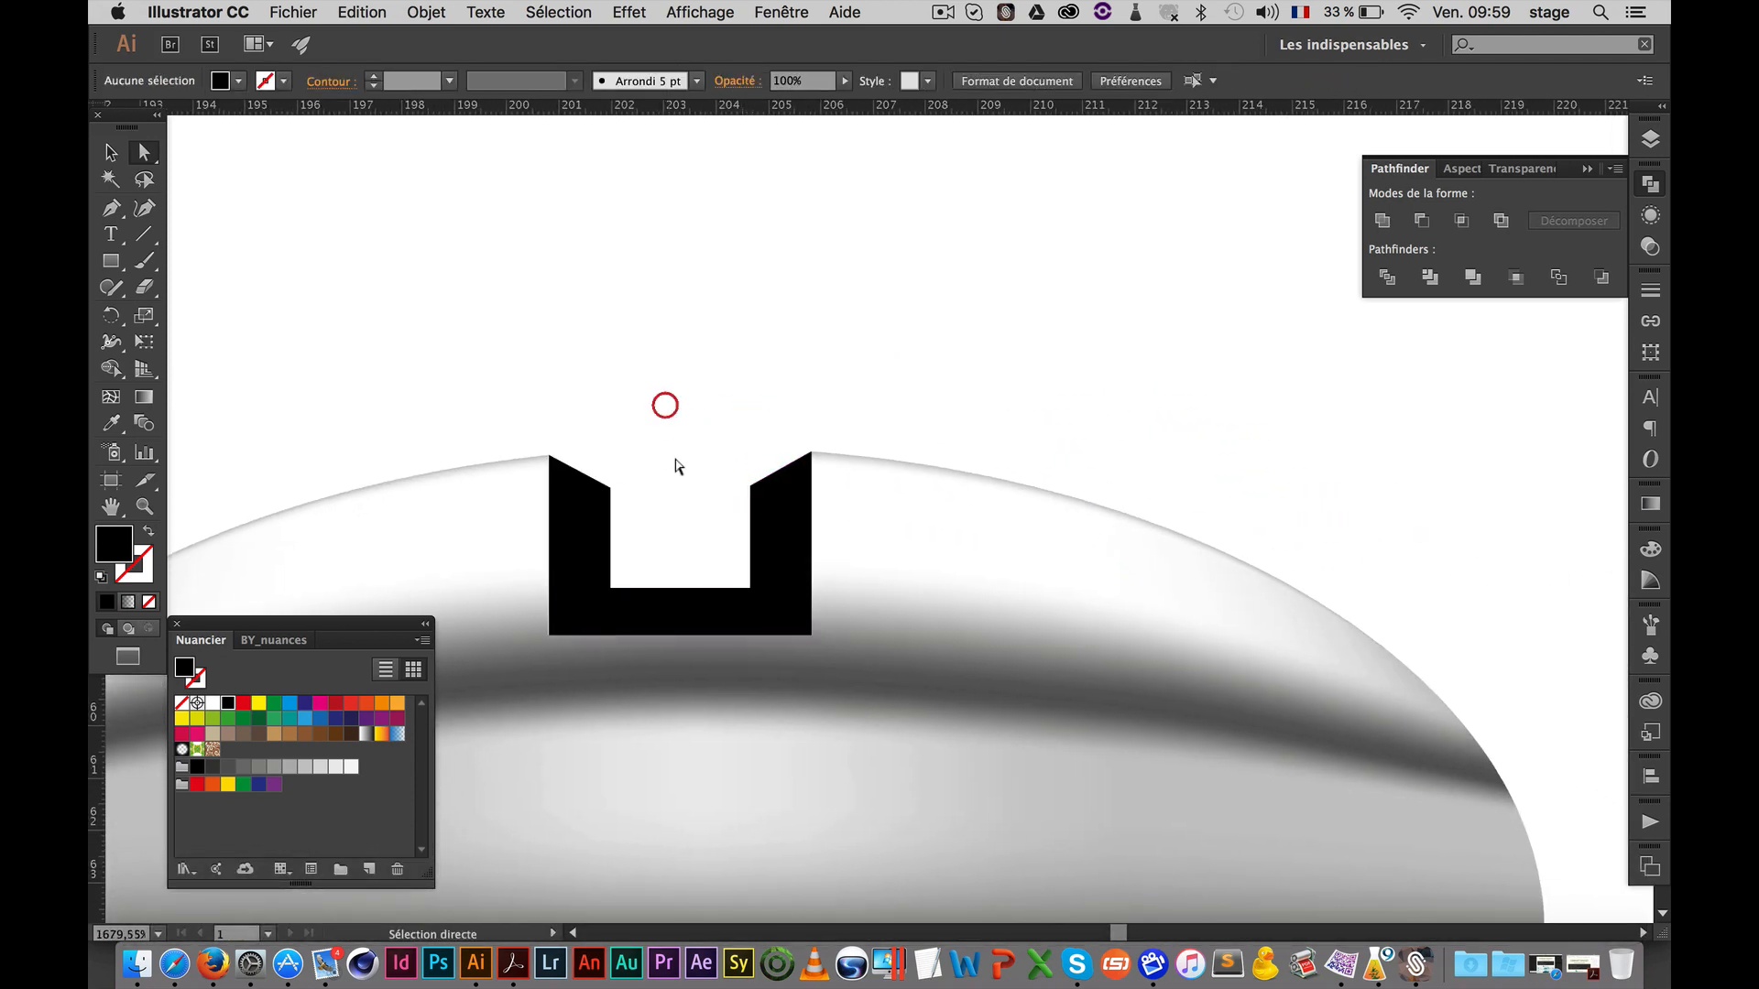
left_click(591, 499)
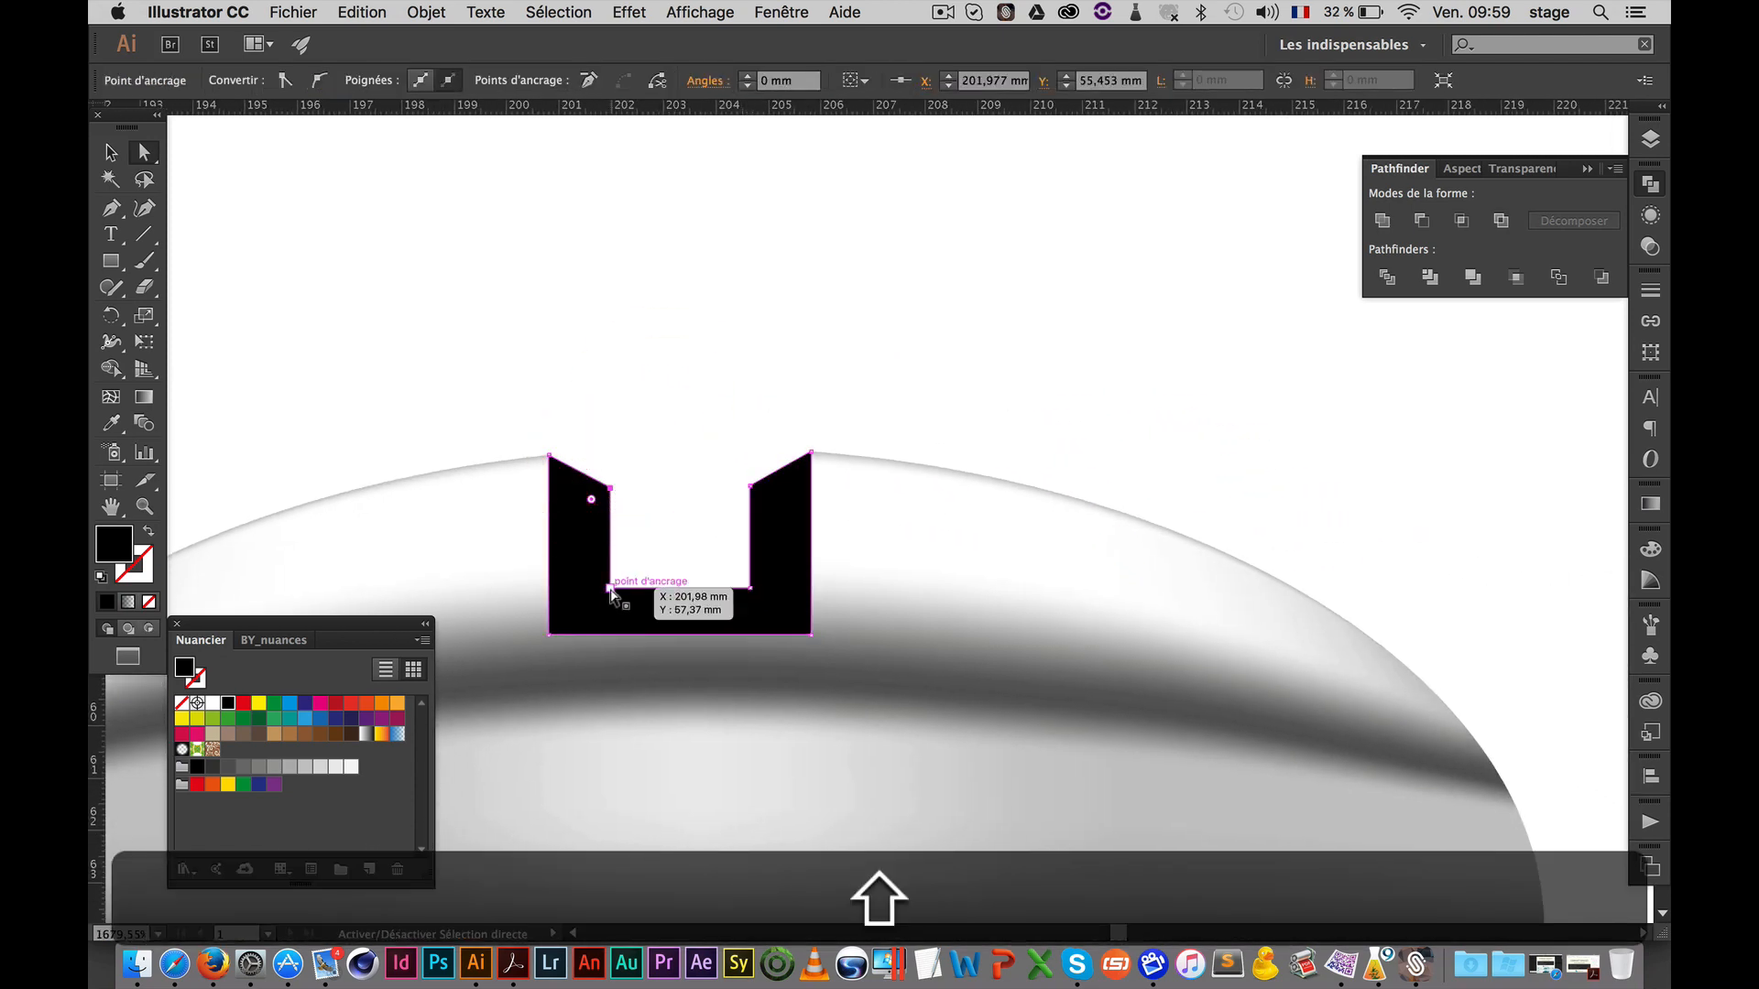
left_click(610, 588, "shift")
left_click(750, 588, "shift")
left_click(751, 487, "shift")
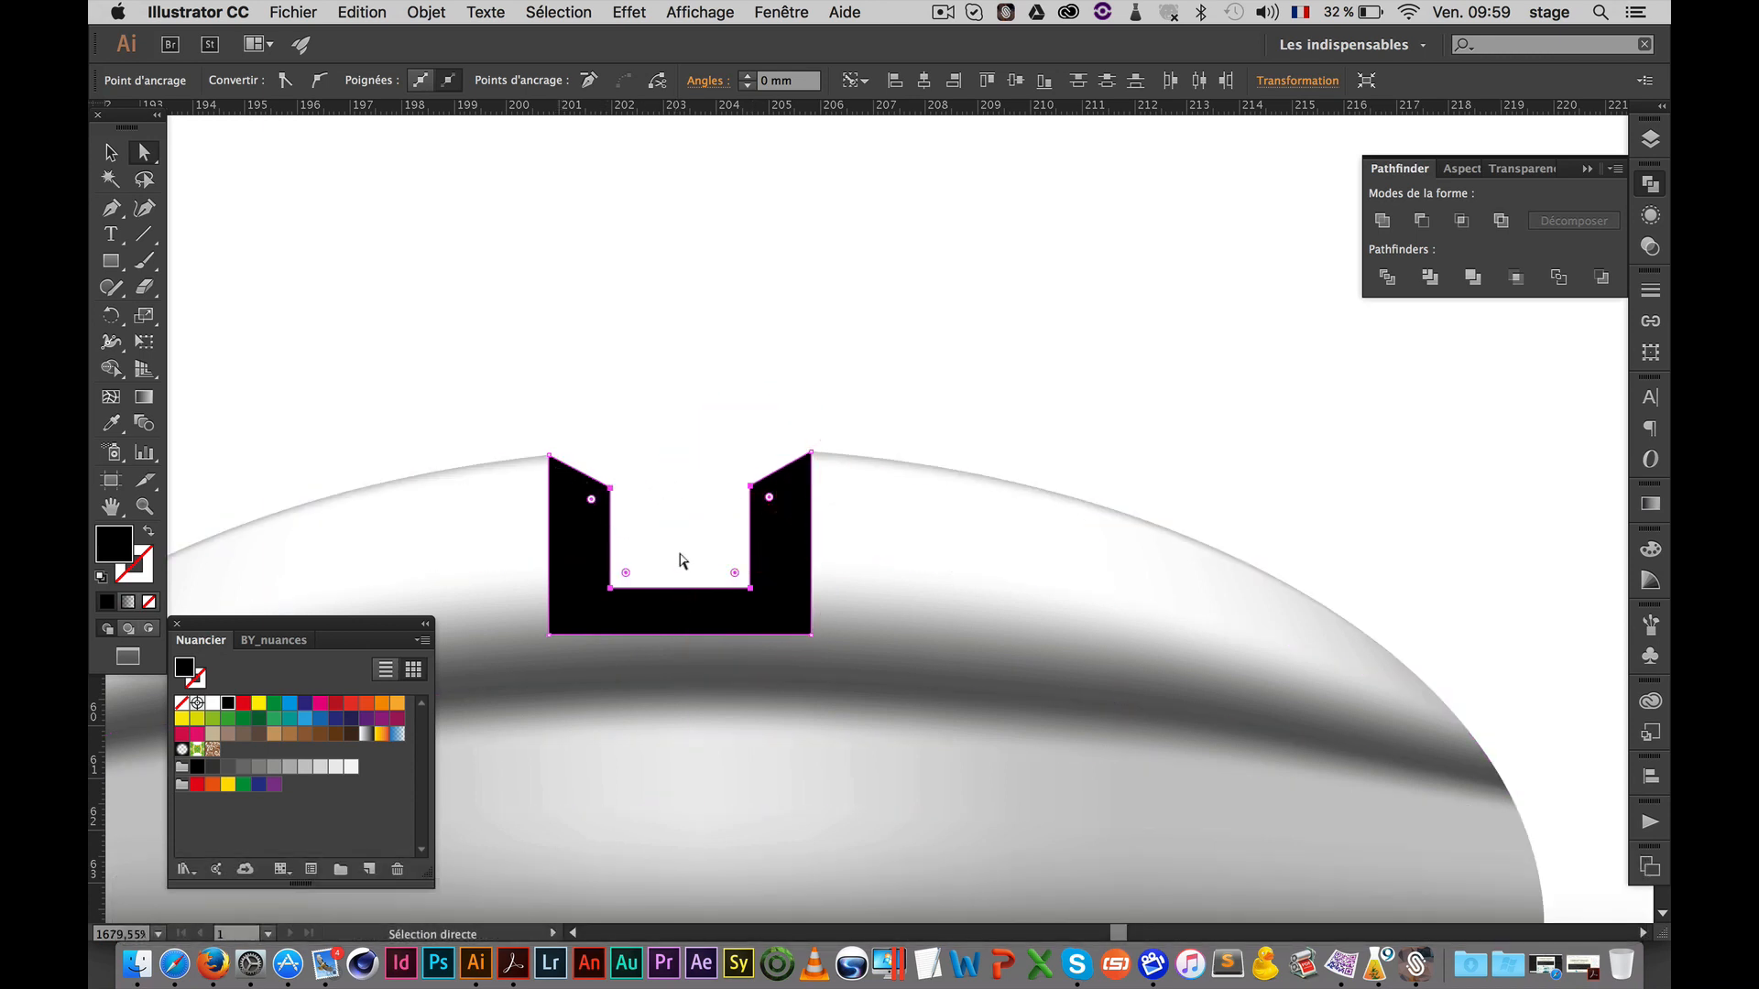
key("s")
left_click_drag(692, 499, 696, 502)
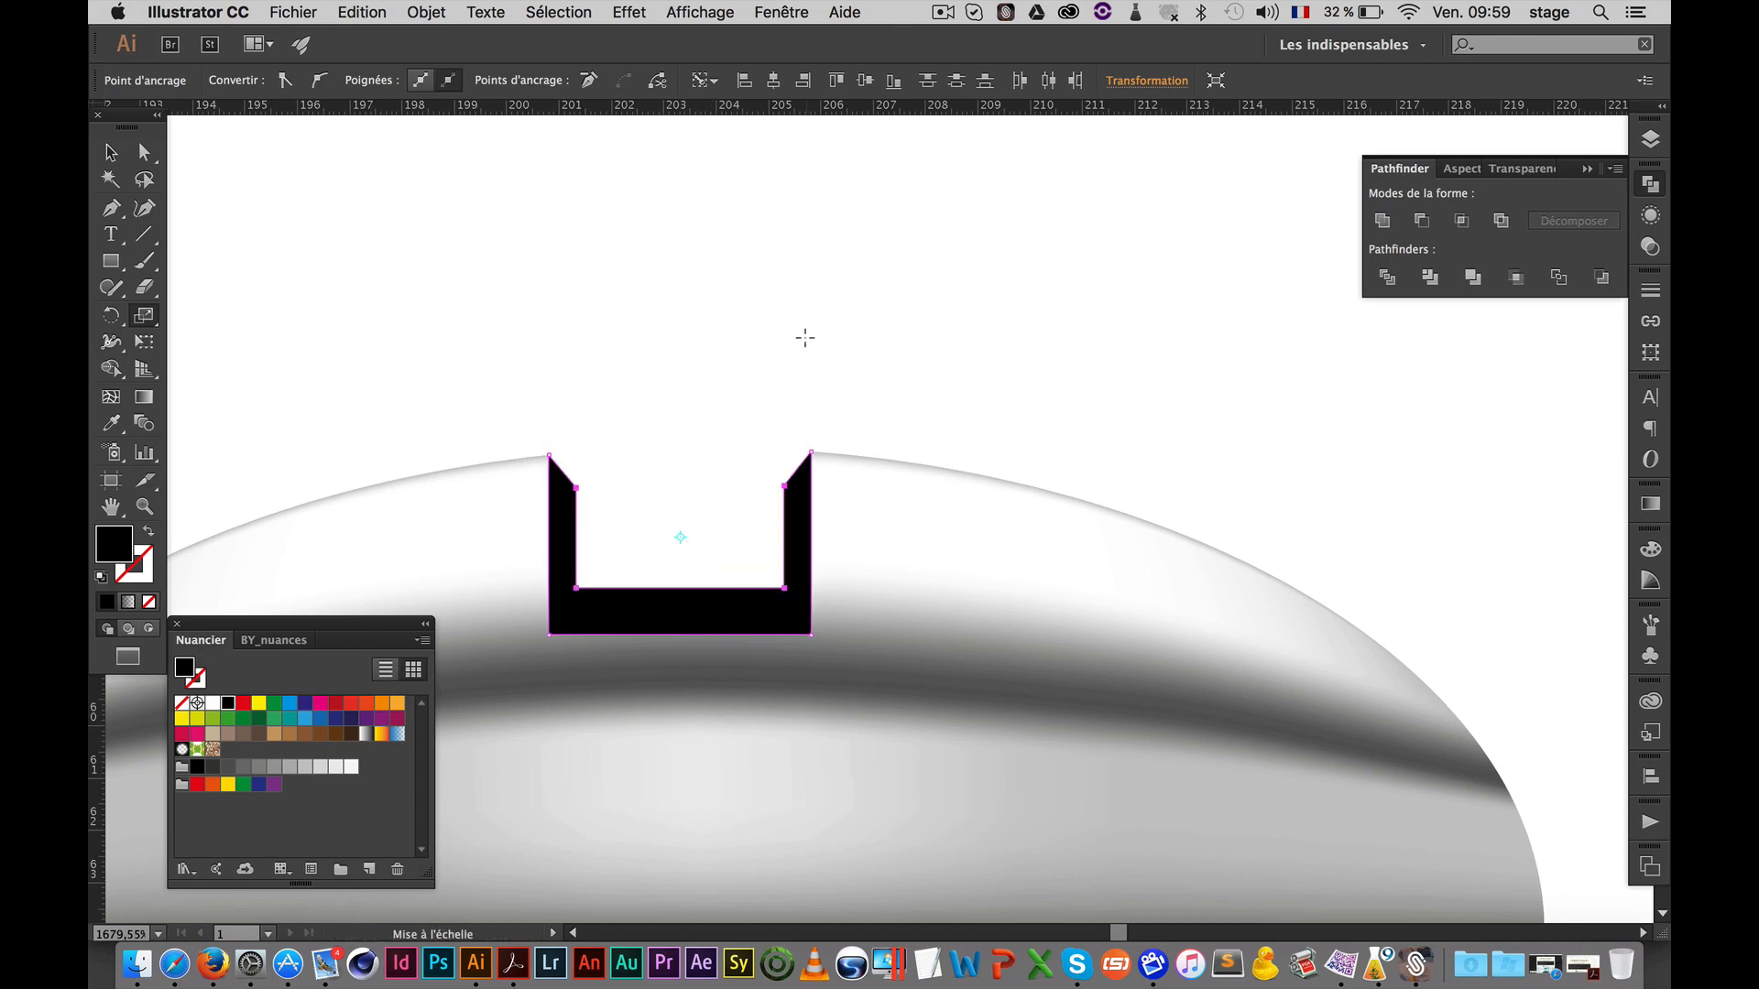
key("super")
Lower the two inner bottom anchor points of the black slot shape by about 0.5 mm to thin its base
left_click(651, 530, "super")
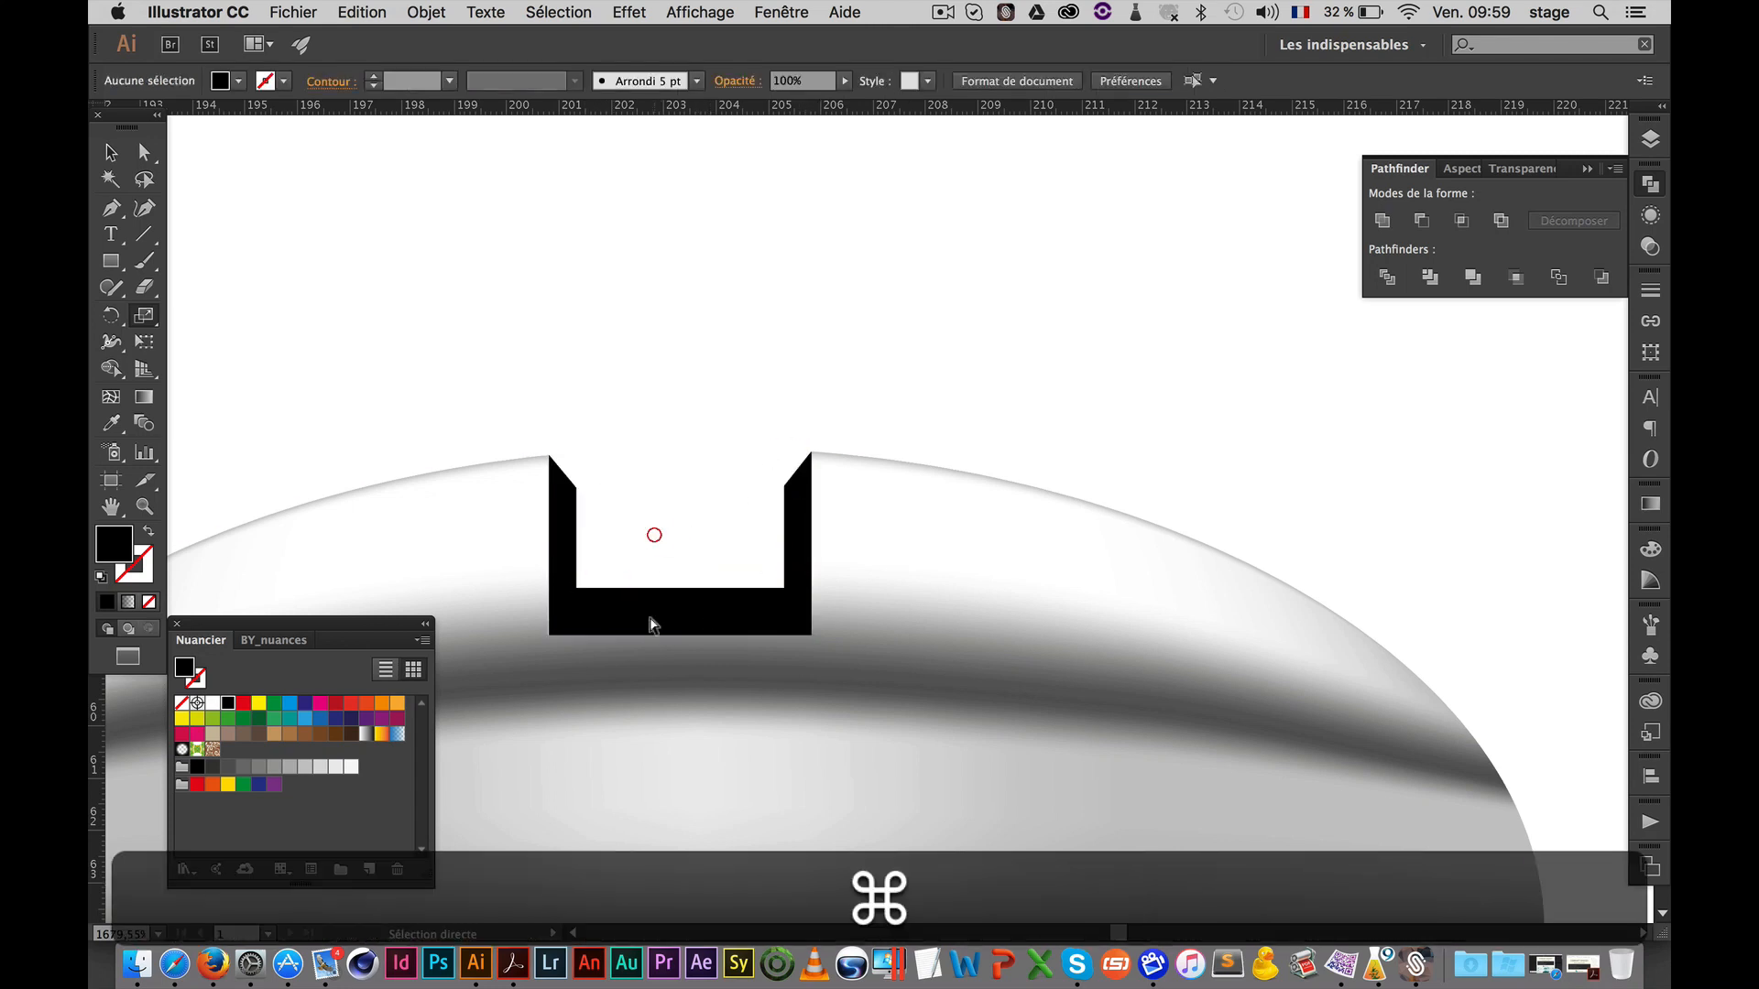
left_click(576, 589, "super")
left_click(784, 588, "shift+super")
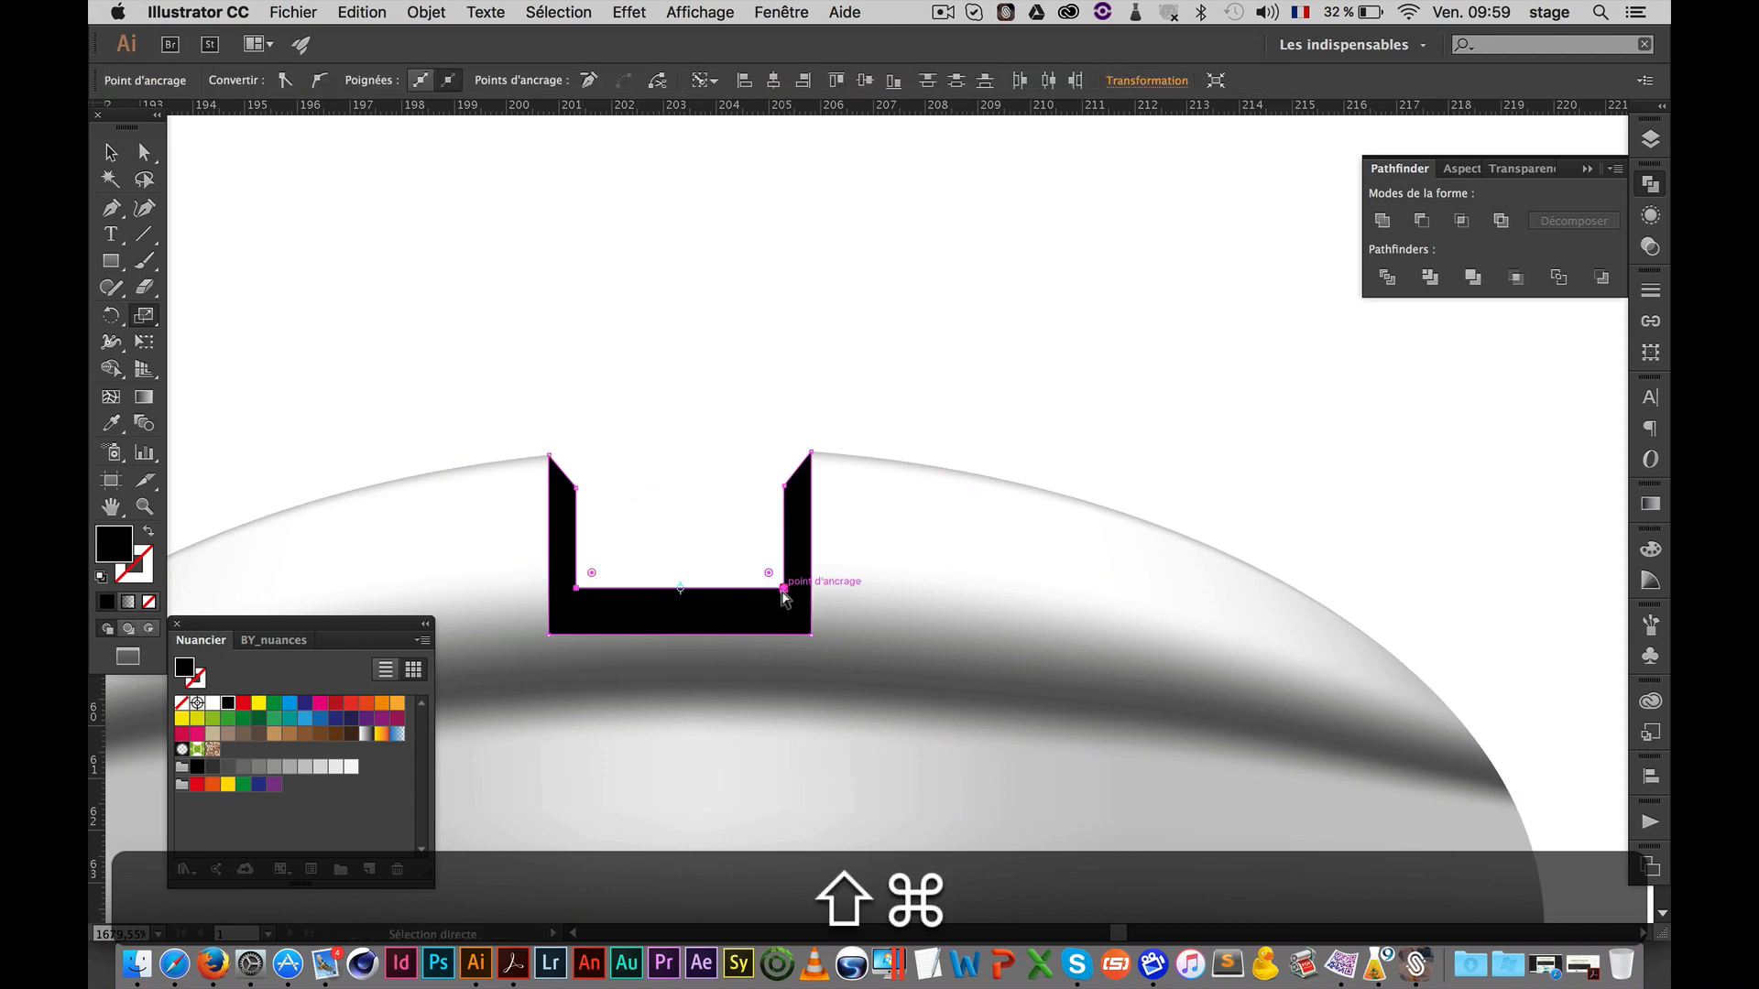
left_click_drag(786, 595, 787, 620)
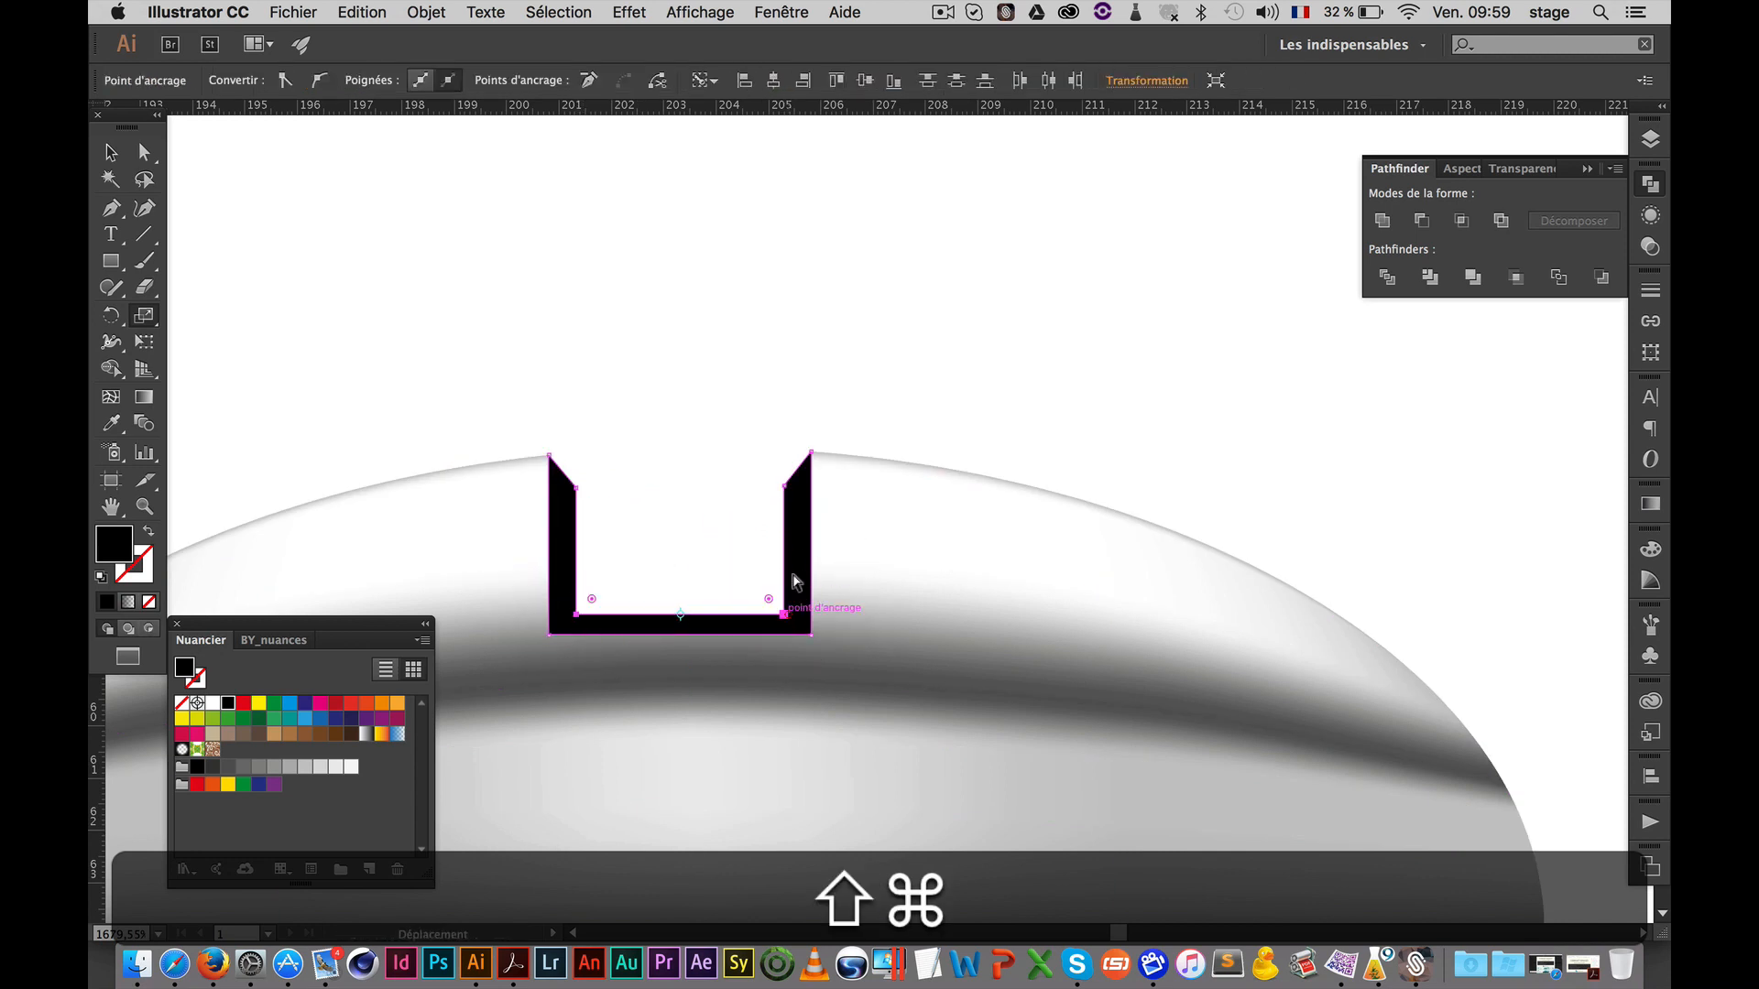
left_click(697, 343, "super")
Examine the thinned slot shape on the screw head up close and beside the reference screw
left_click(876, 824, "alt+super")
left_click(875, 825, "alt+super")
left_click(782, 584, "alt+super")
left_click(784, 575, "alt+super")
left_click(785, 574, "alt+super")
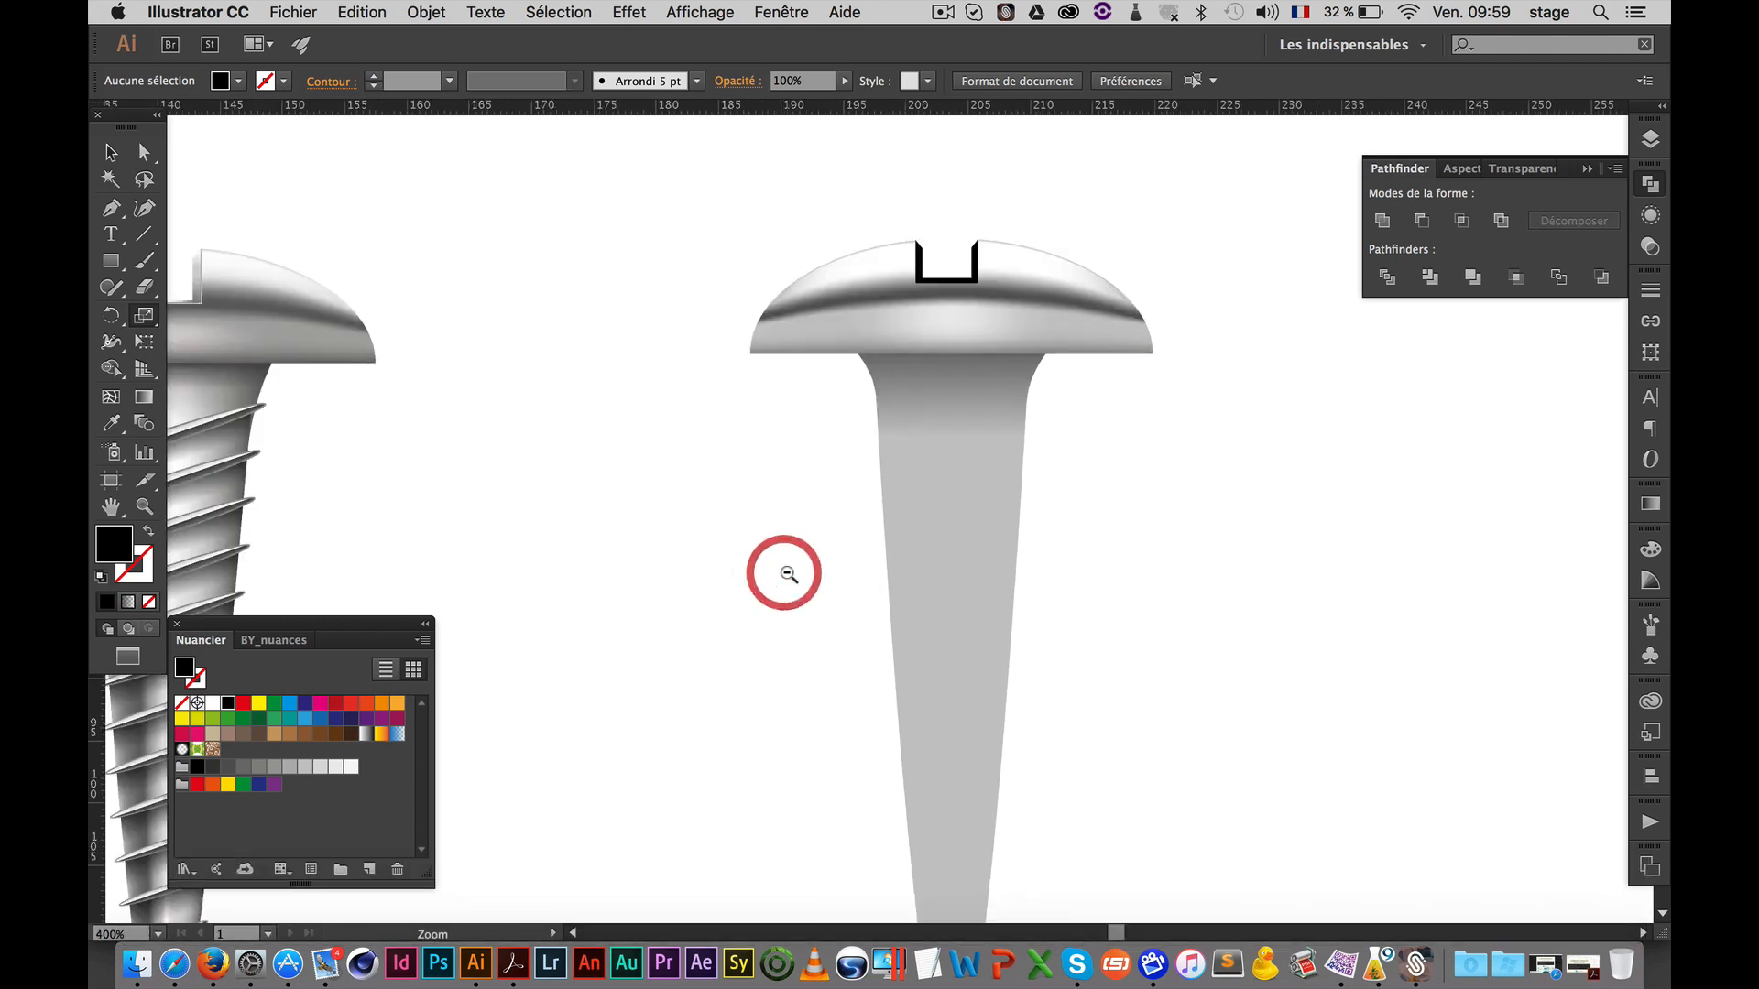
left_click_drag(886, 208, 1089, 343)
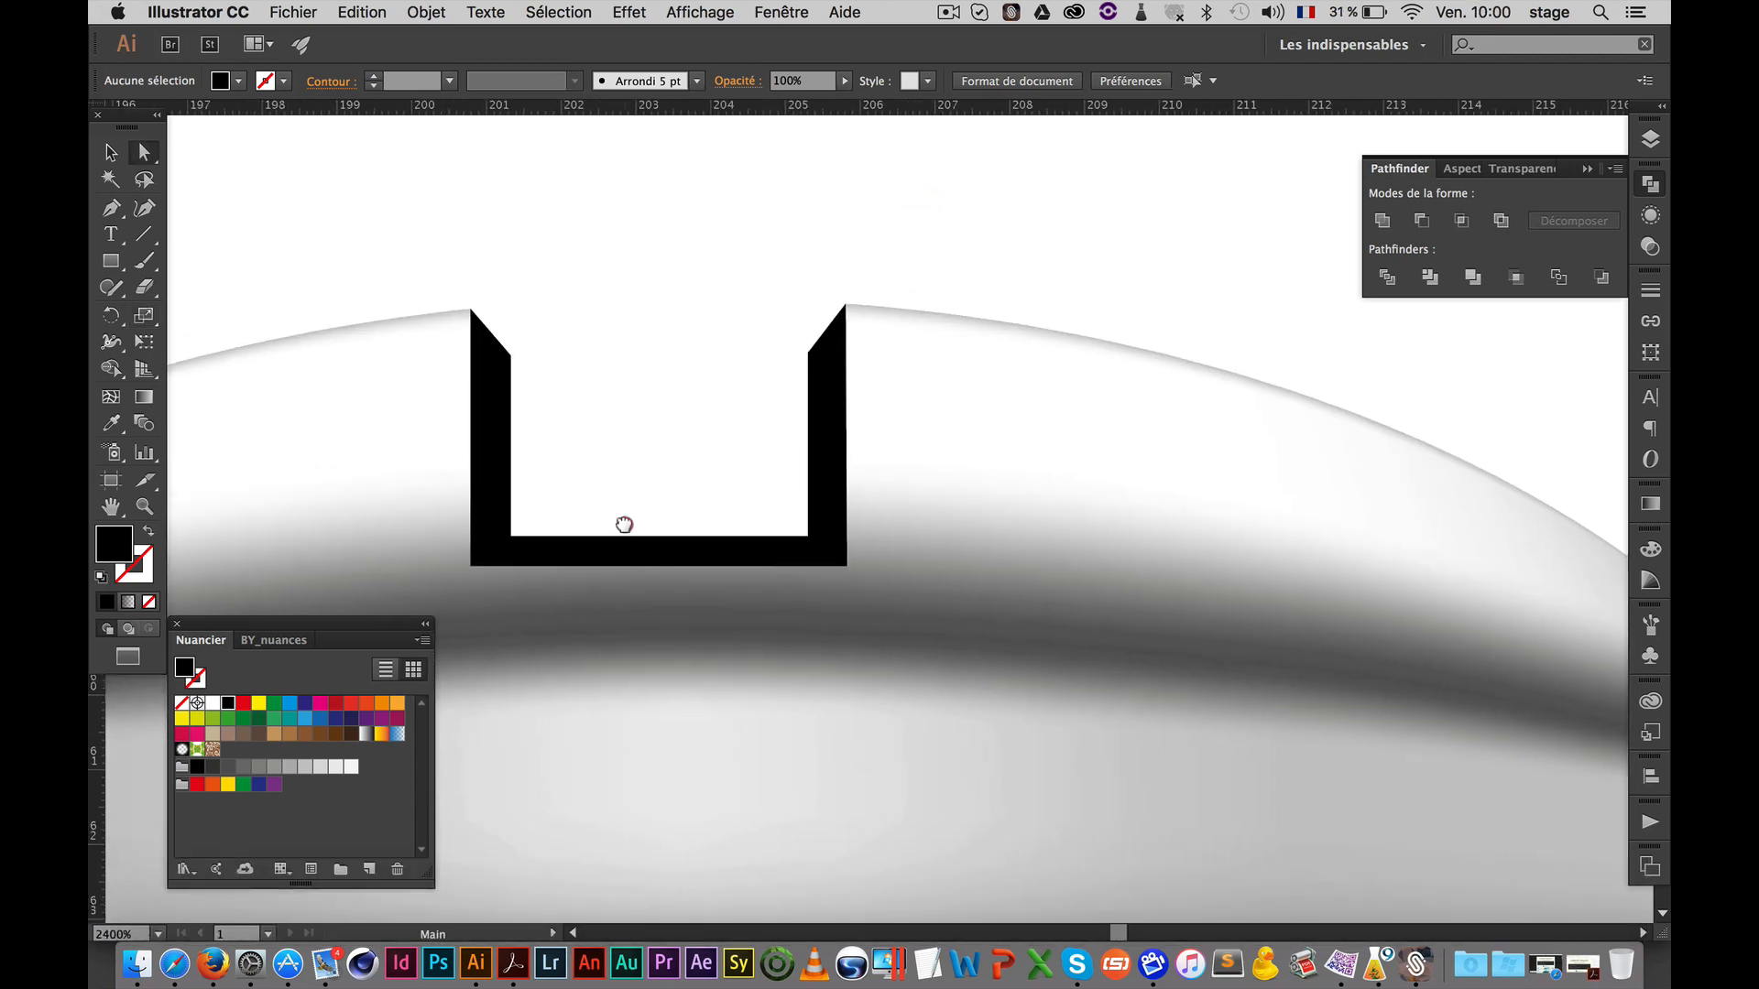
left_click(931, 815, "alt+super")
left_click(924, 793, "alt+super")
left_click(905, 758, "alt+super")
left_click(875, 724, "alt+super")
left_click(807, 562, "alt+super")
left_click_drag(897, 676, 1065, 833)
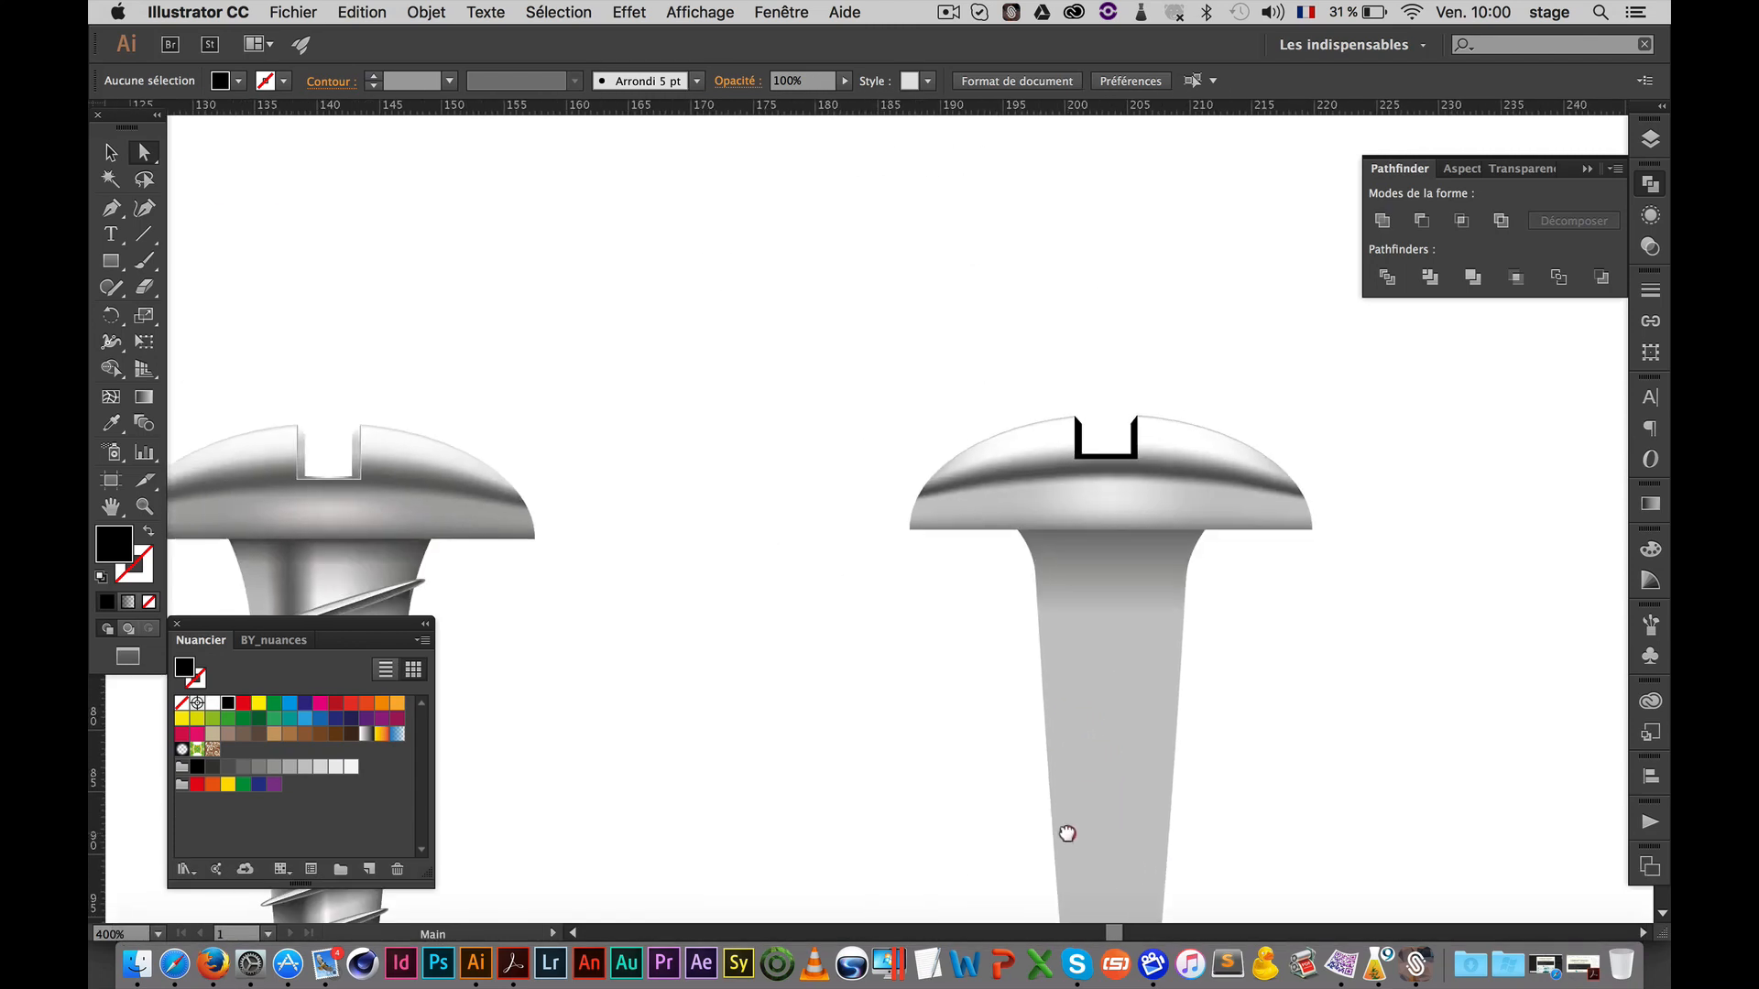
left_click(1097, 516, "super")
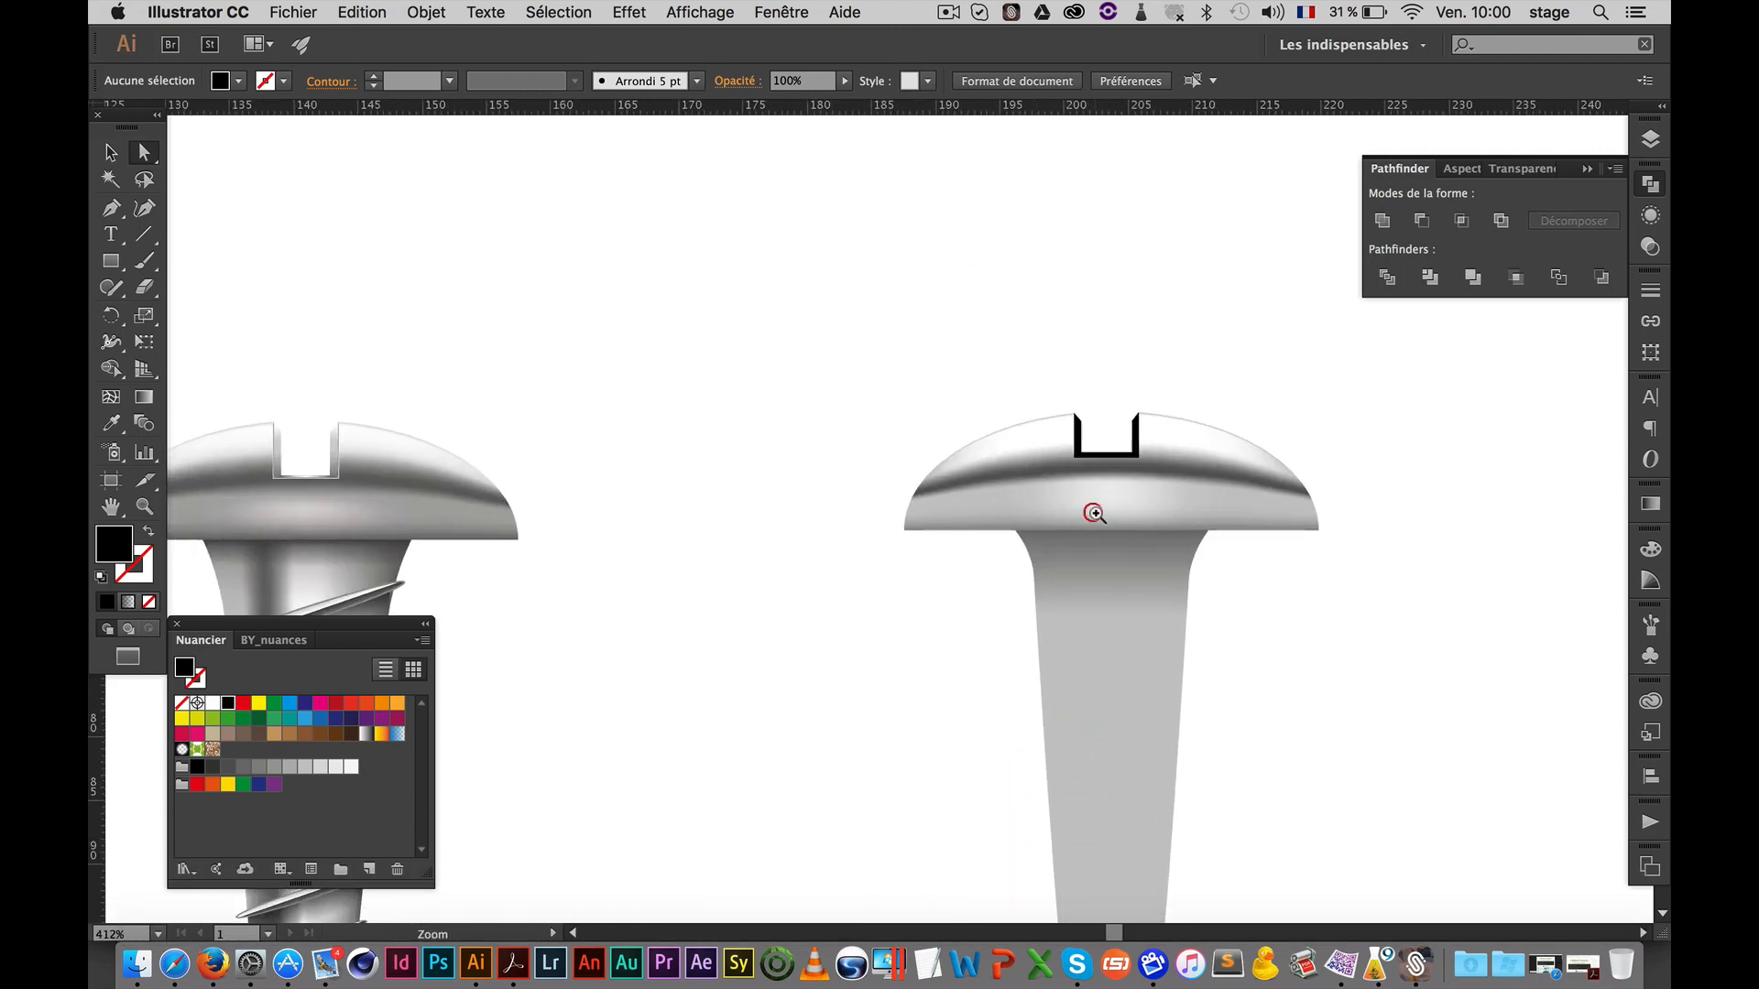
left_click(1158, 432, "super")
left_click(505, 510, "super")
left_click(541, 509, "super")
left_click(1011, 528, "super")
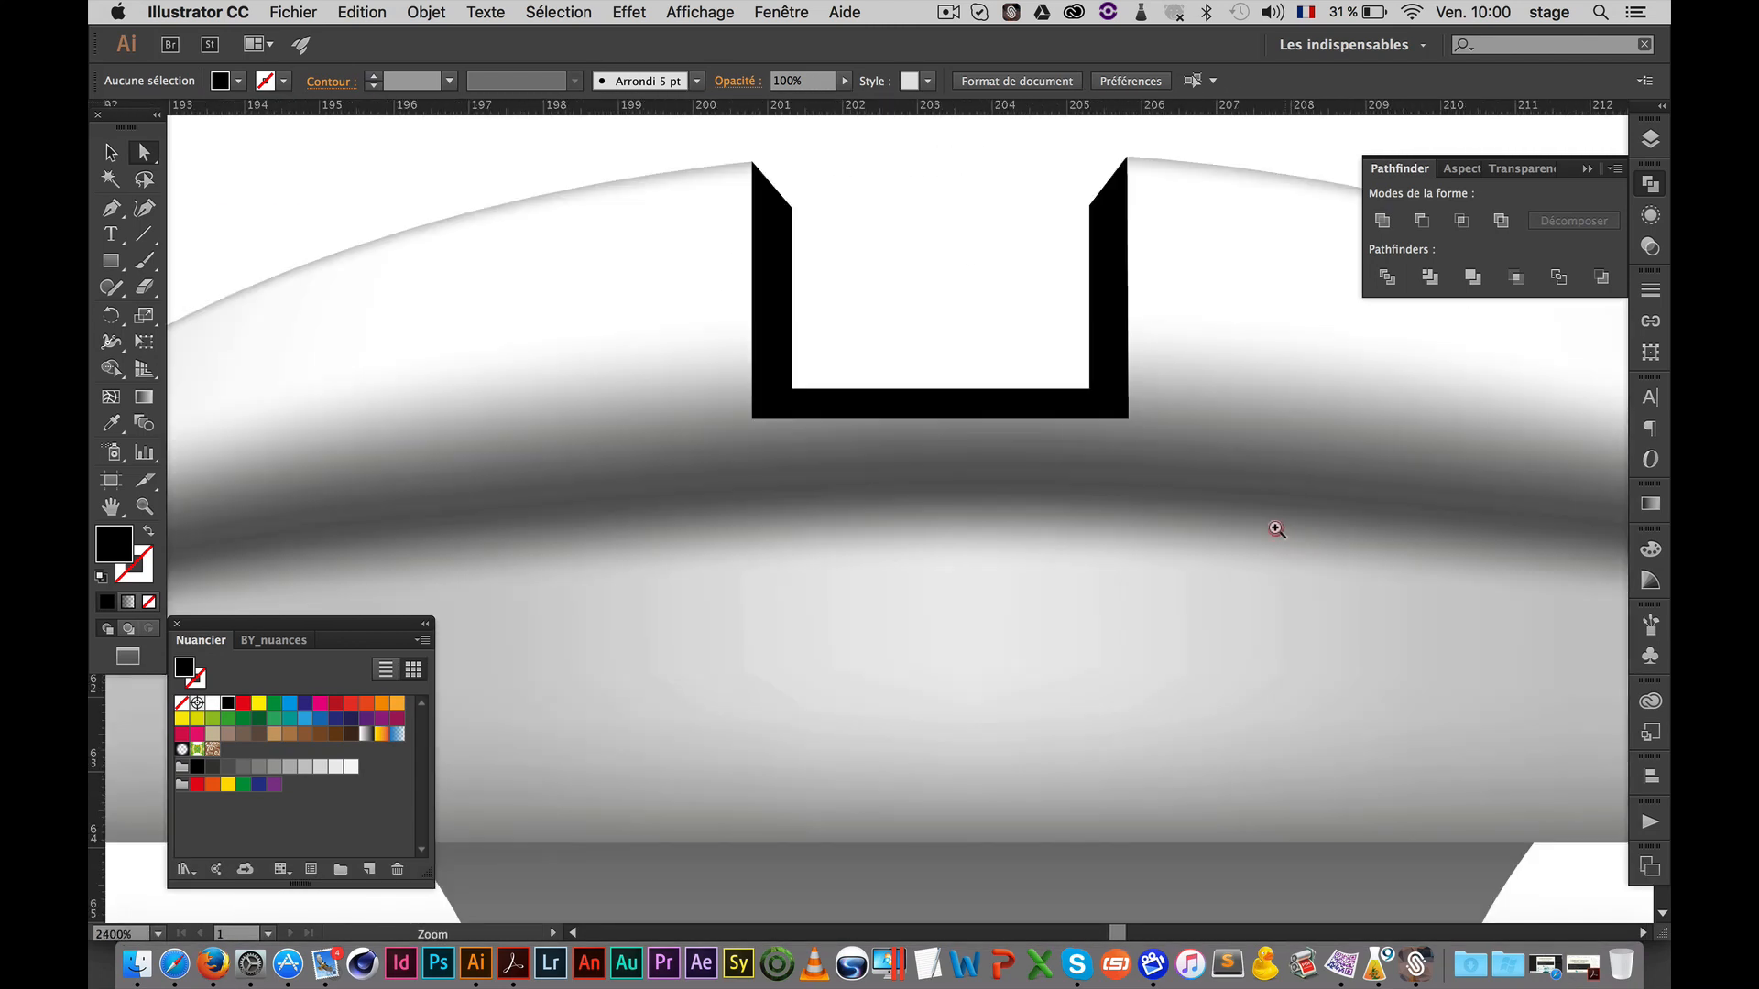
left_click_drag(1276, 527, 1287, 703)
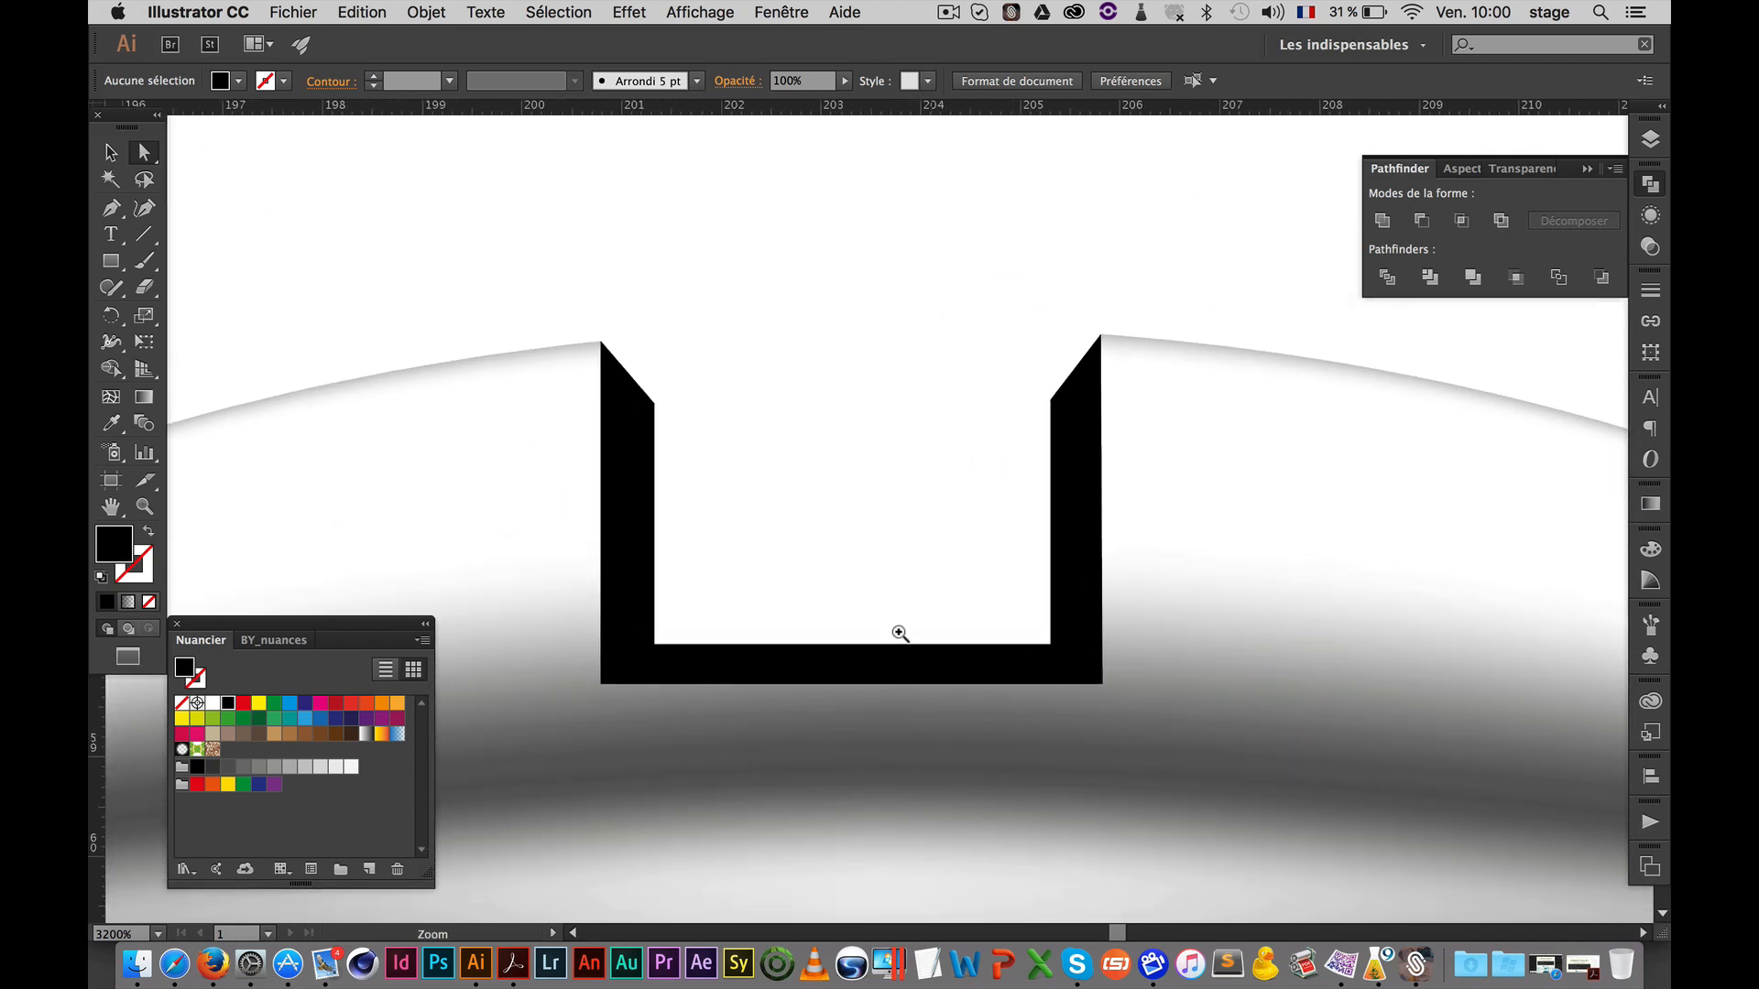
left_click_drag(761, 644, 785, 503)
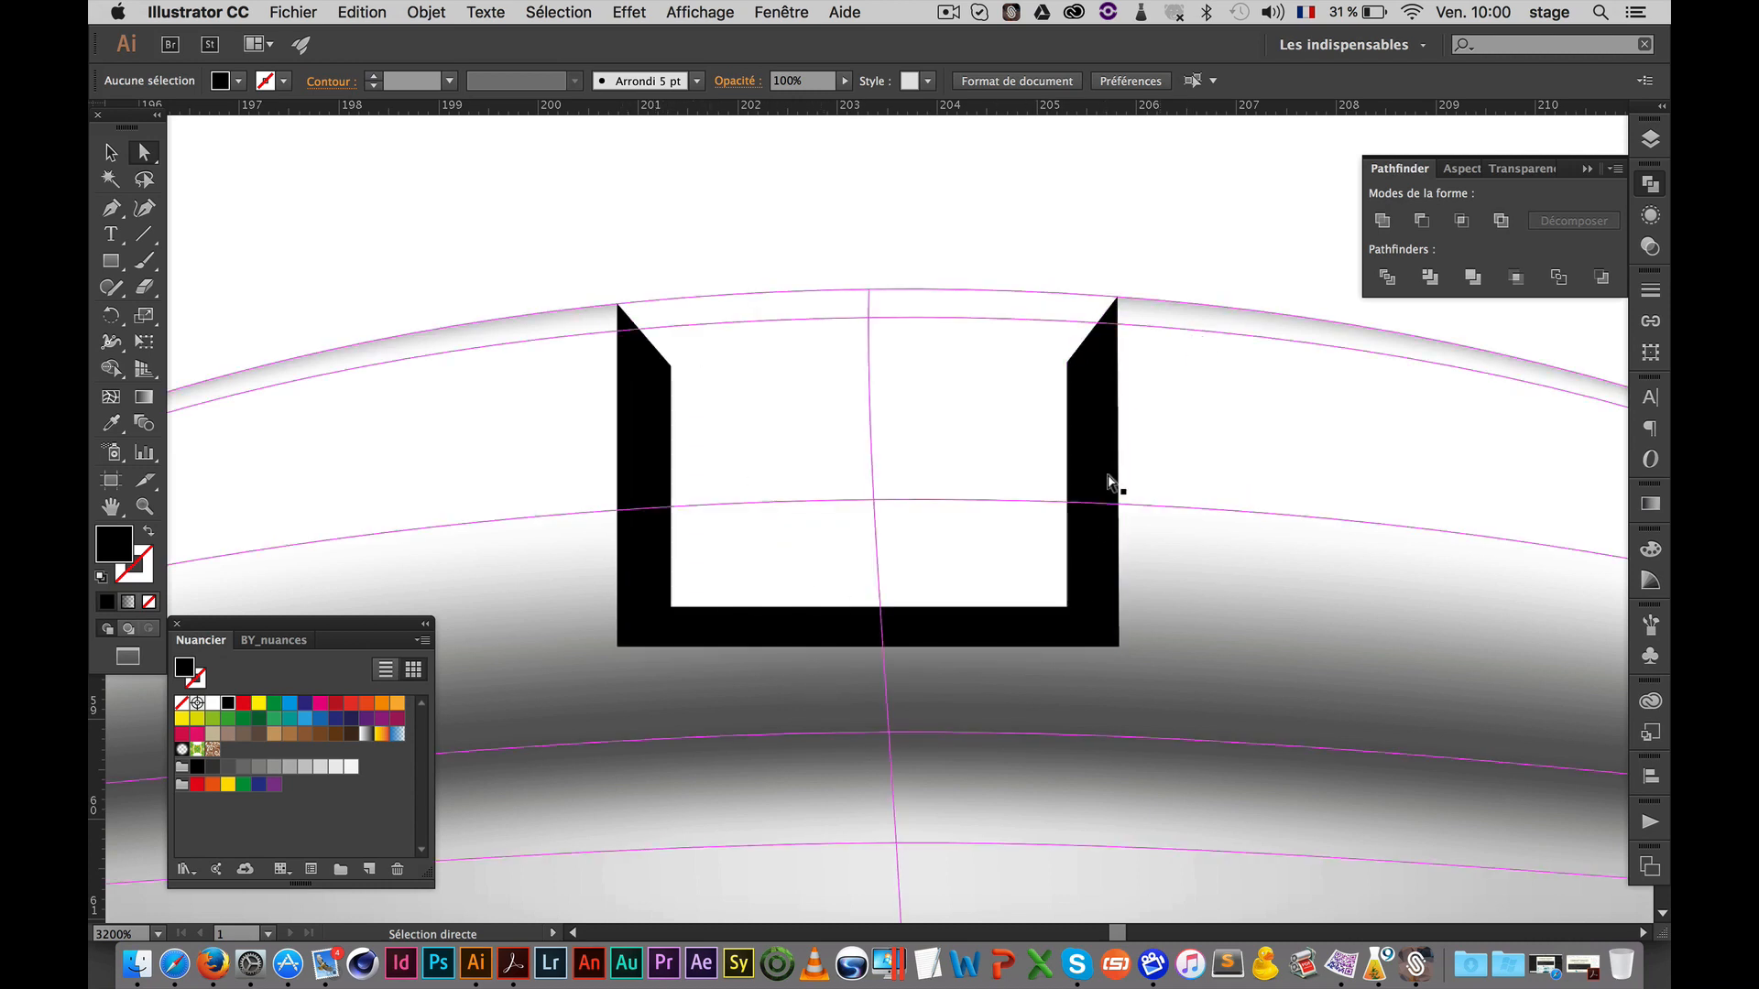
Draw a closed four-sided Pen path about 1.4 mm wide and 4.5 mm tall around the slot's left wall
left_click(648, 406)
key("shift")
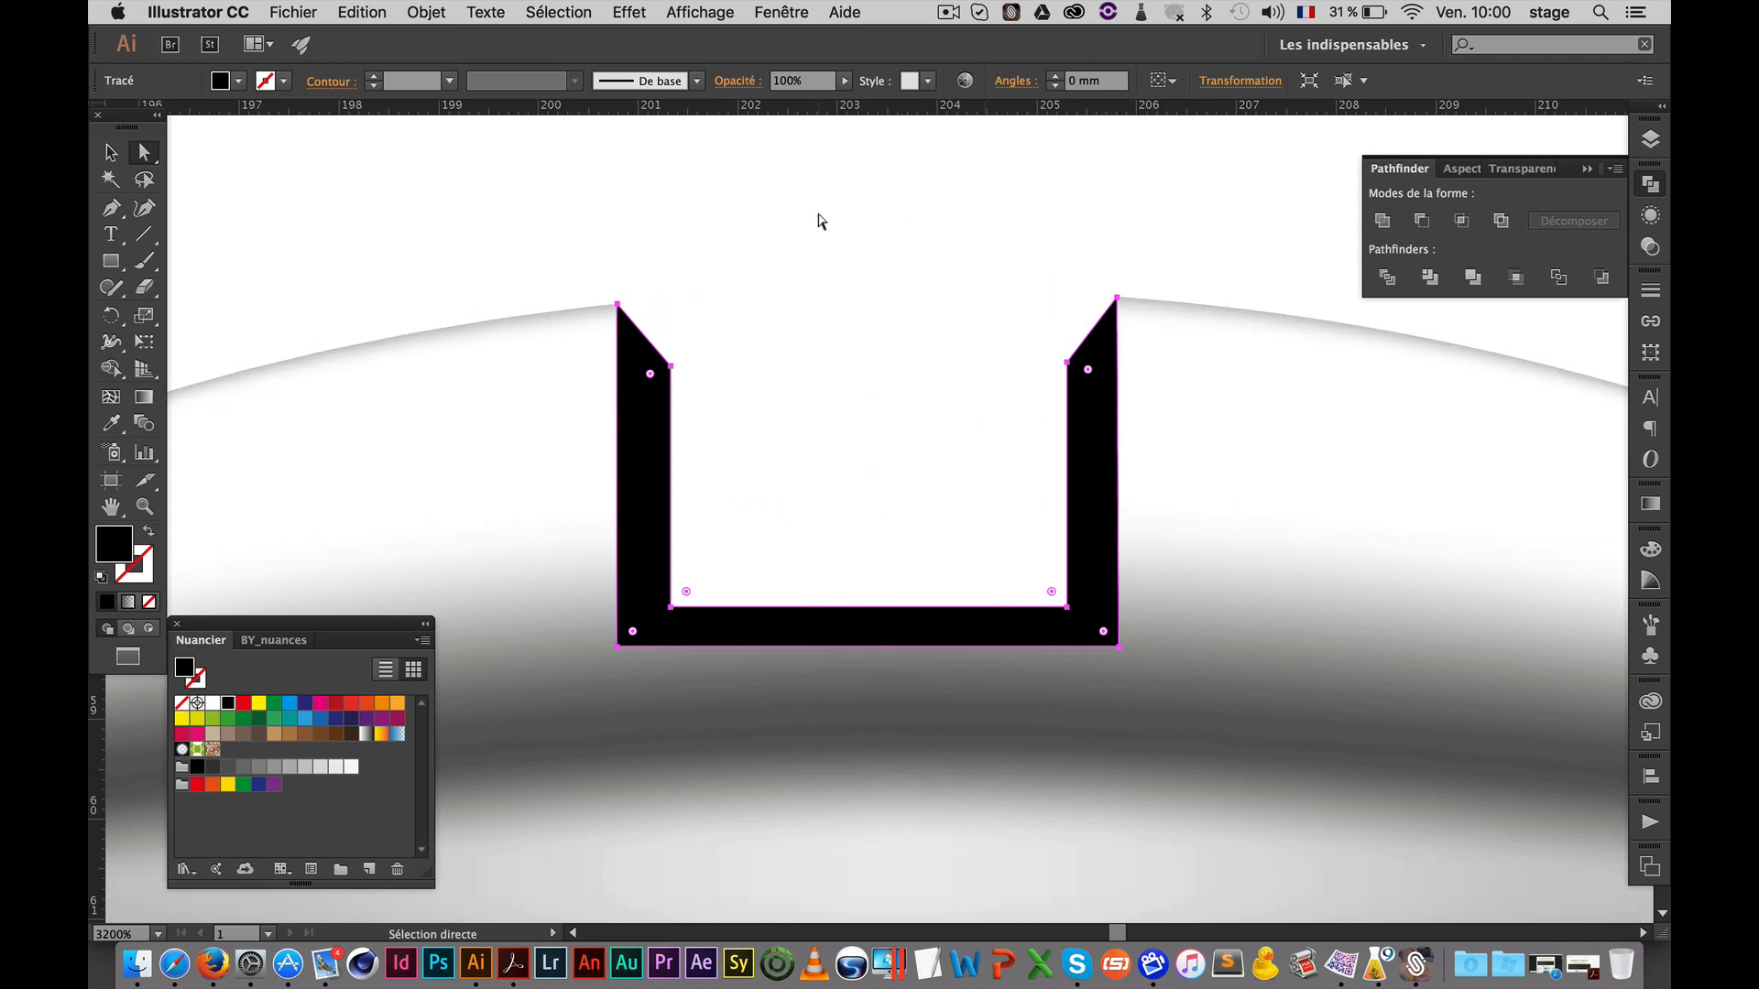
left_click(617, 184)
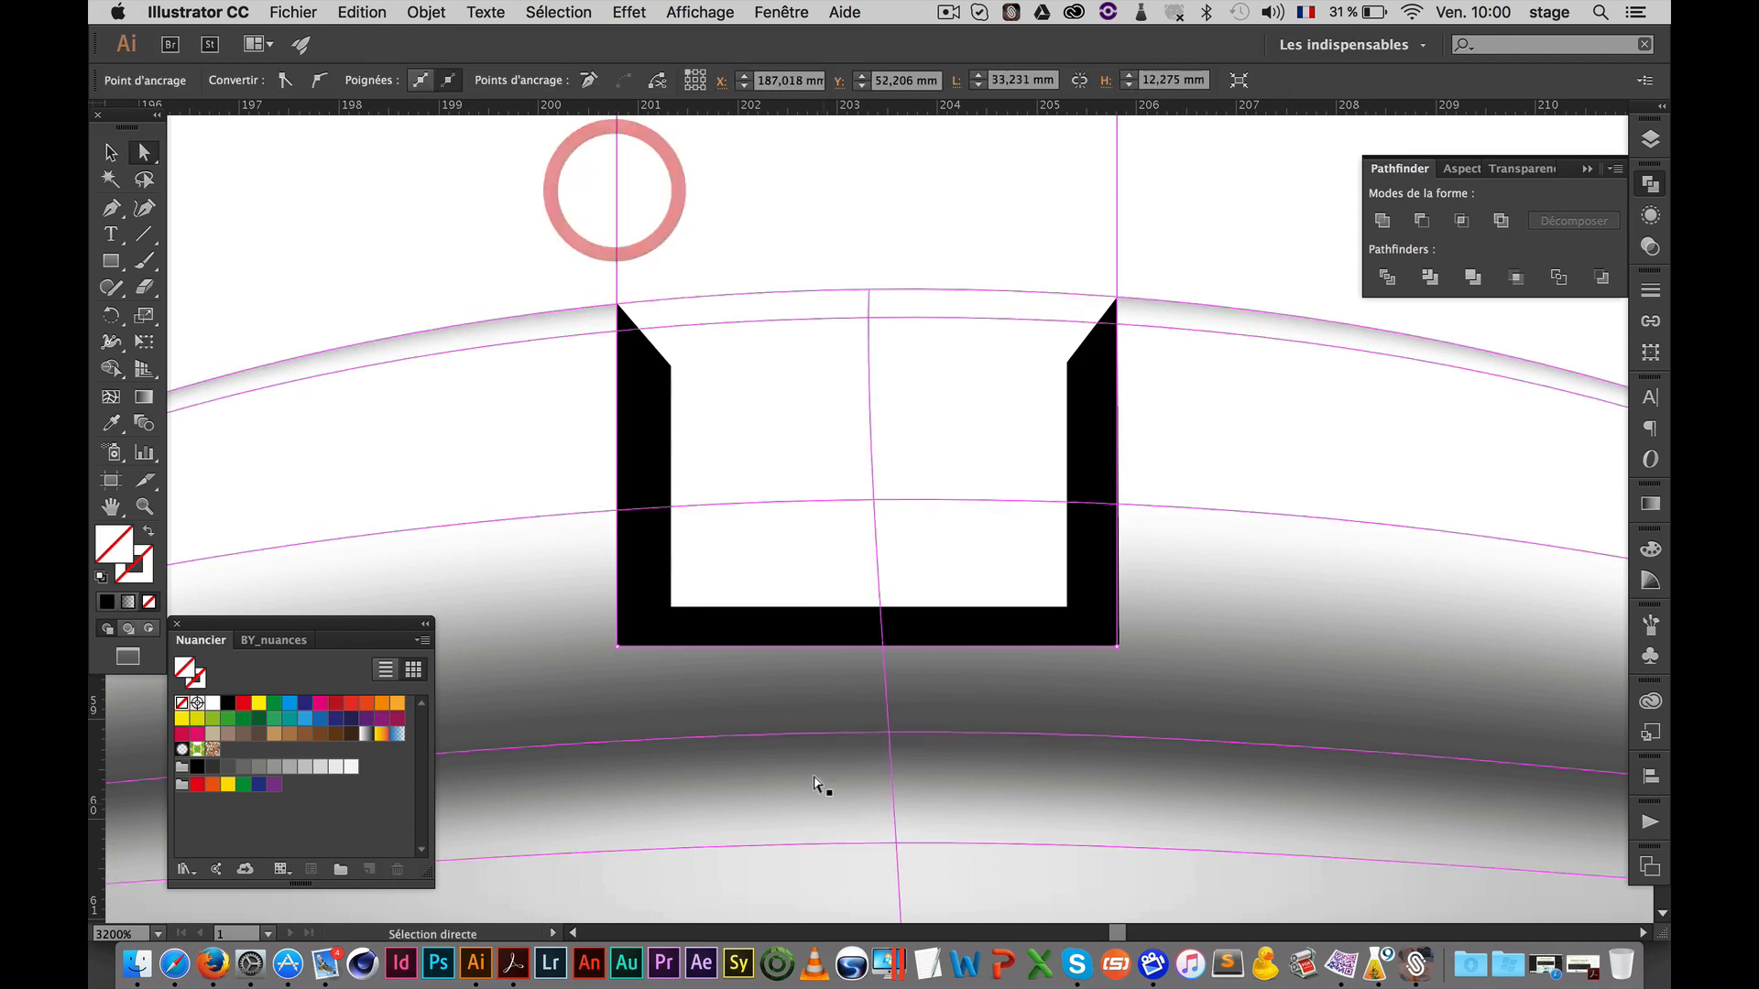
key("a")
key("p")
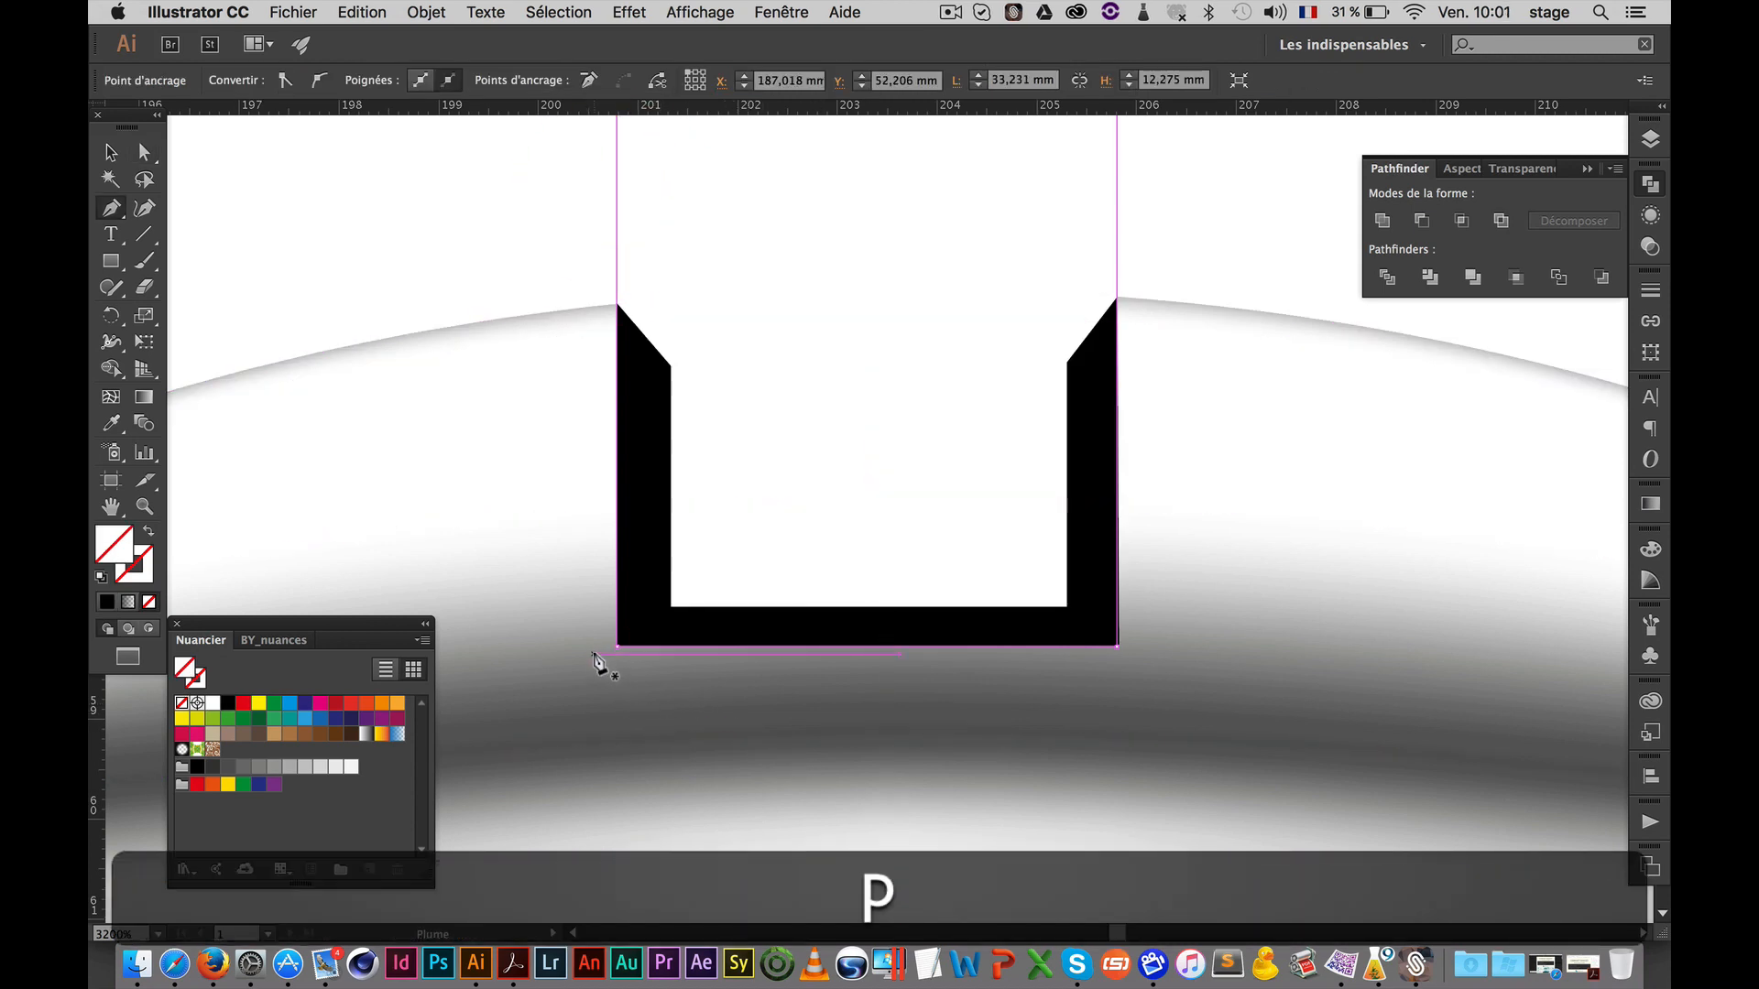
left_click(595, 667)
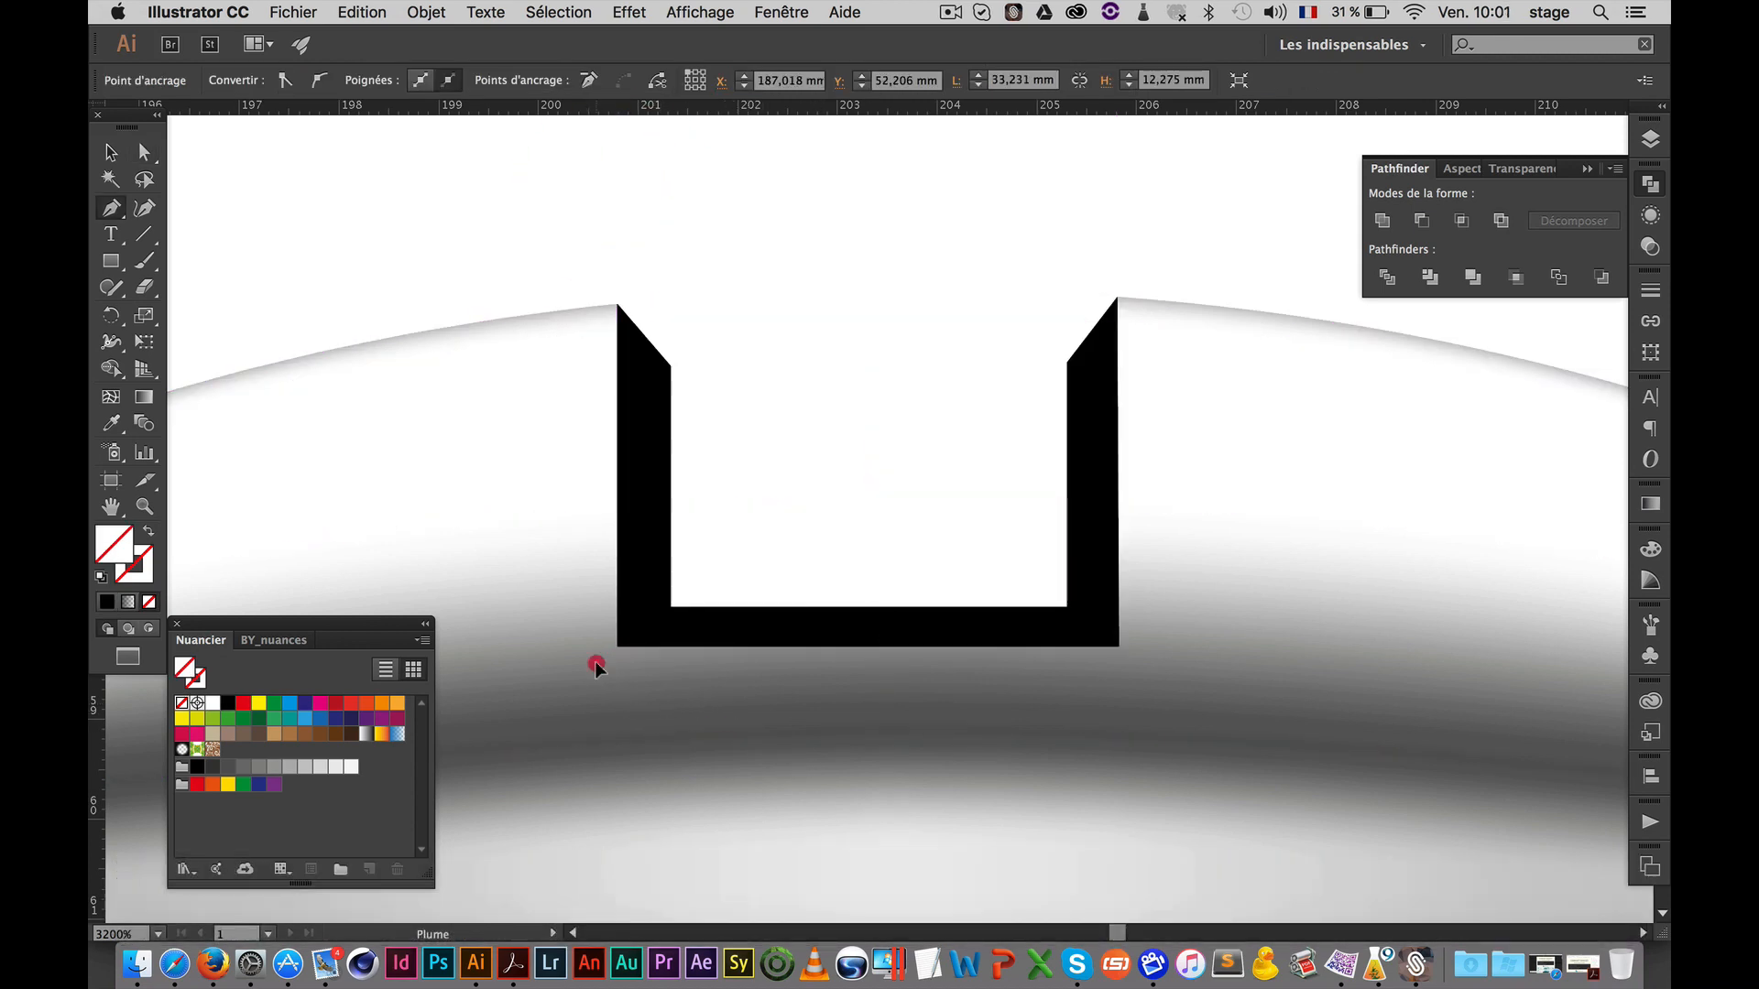
left_click(707, 579)
left_click(720, 216)
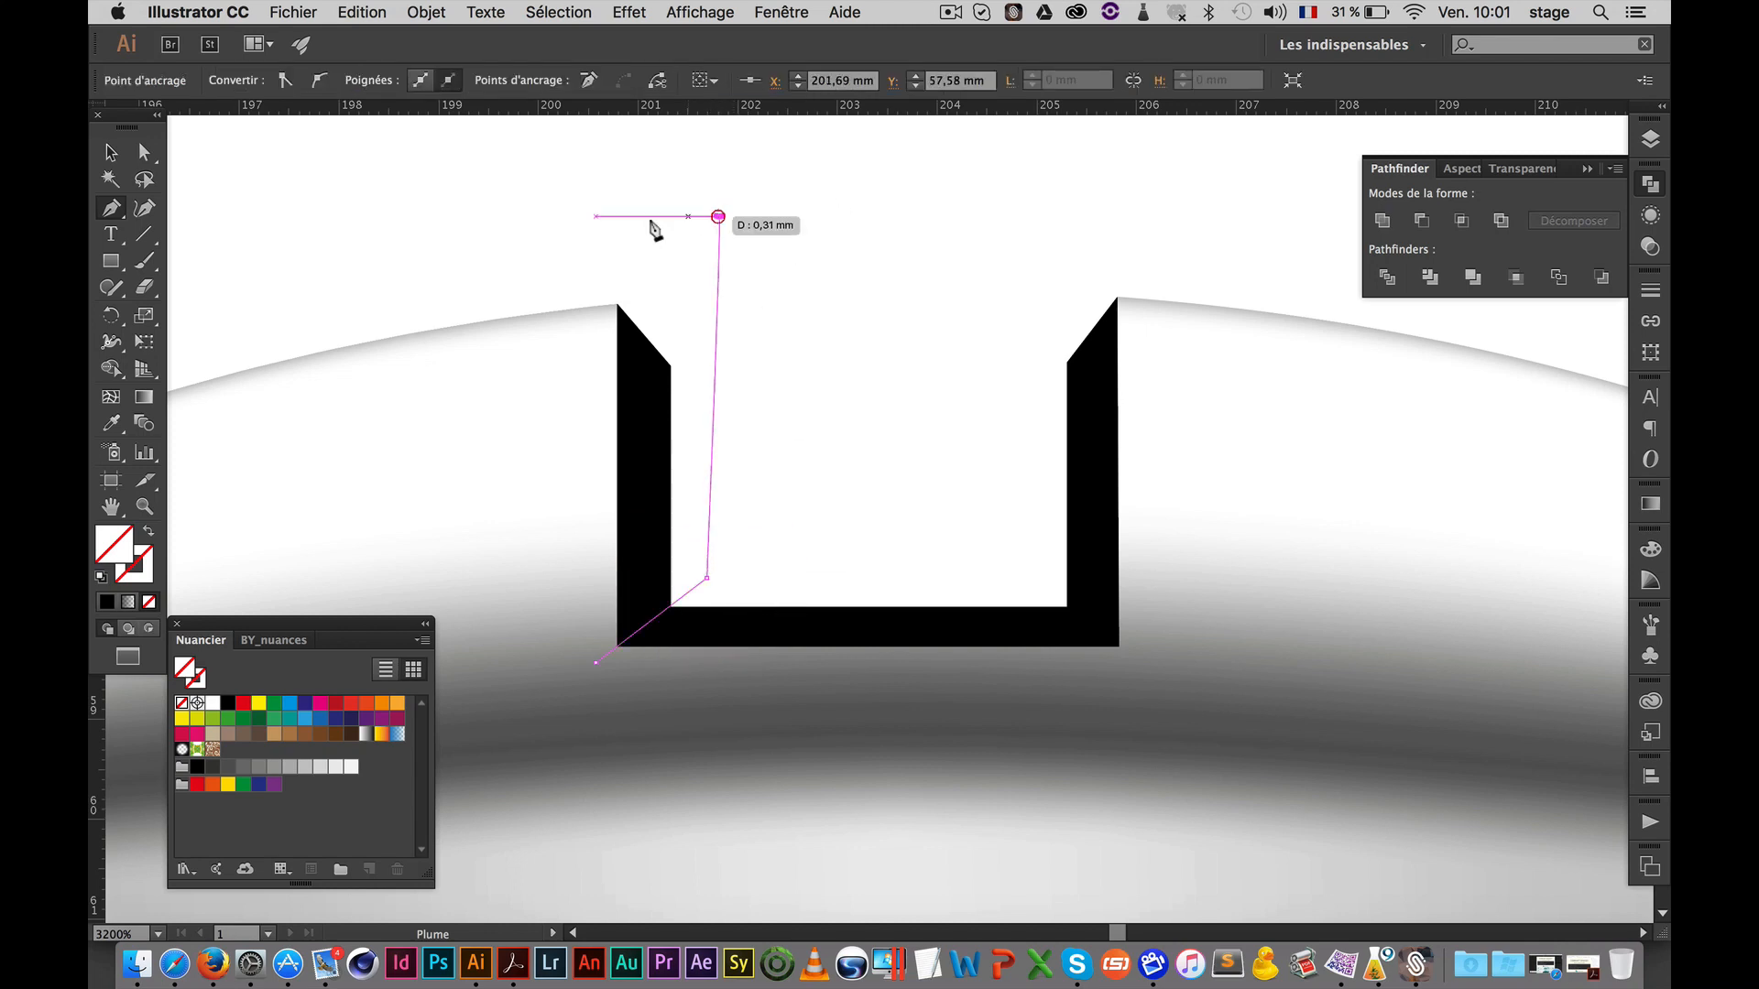
left_click(578, 255)
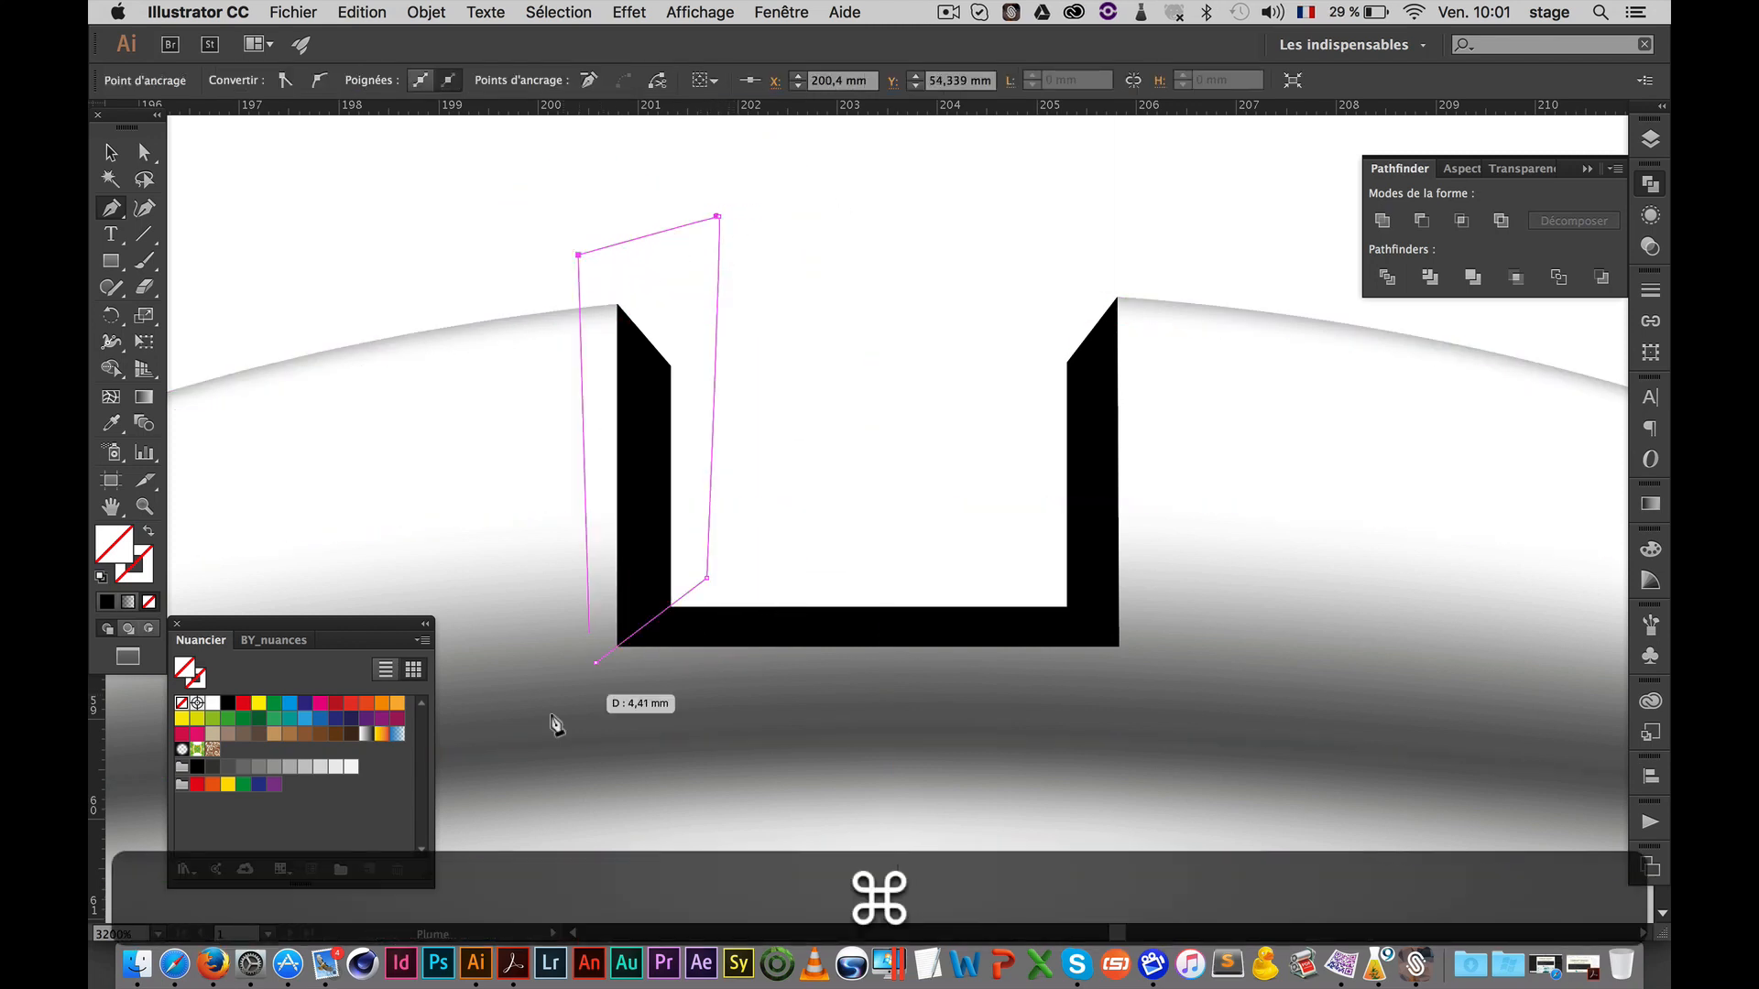
left_click(596, 666)
Tighten the left four-sided path around the slot wall by moving its two upper corners and inner lower corner closer
left_click(720, 218, "super")
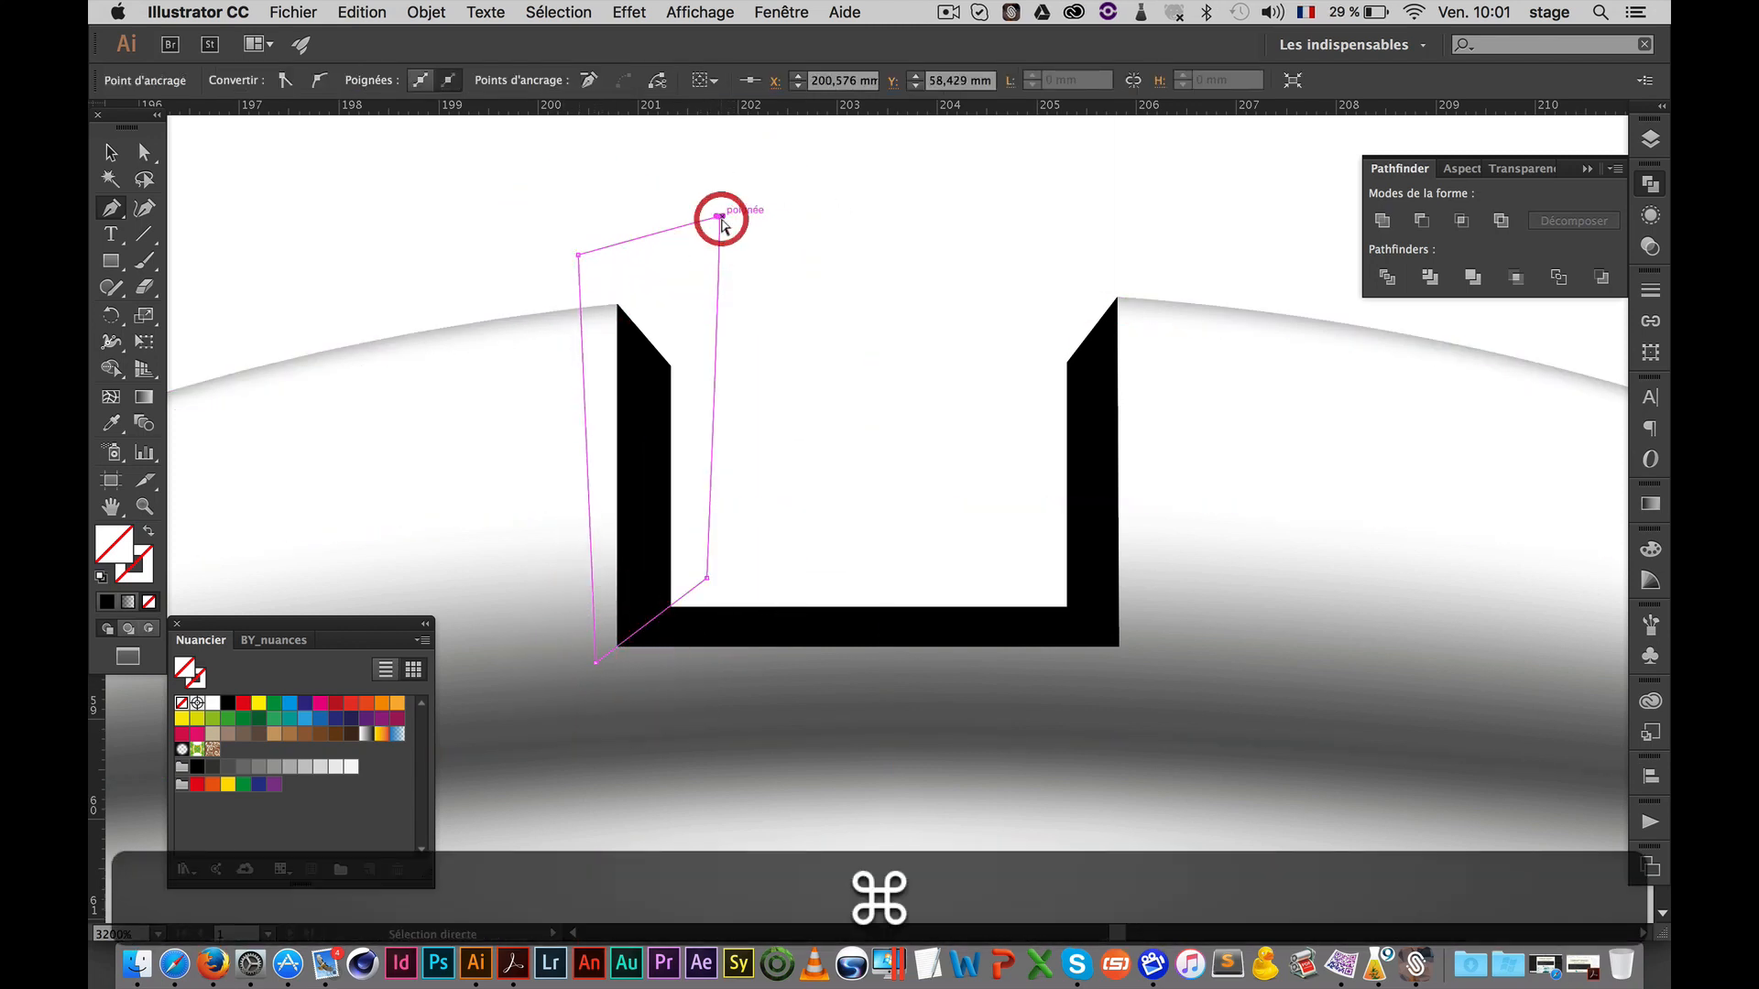
left_click_drag(720, 218, 688, 360)
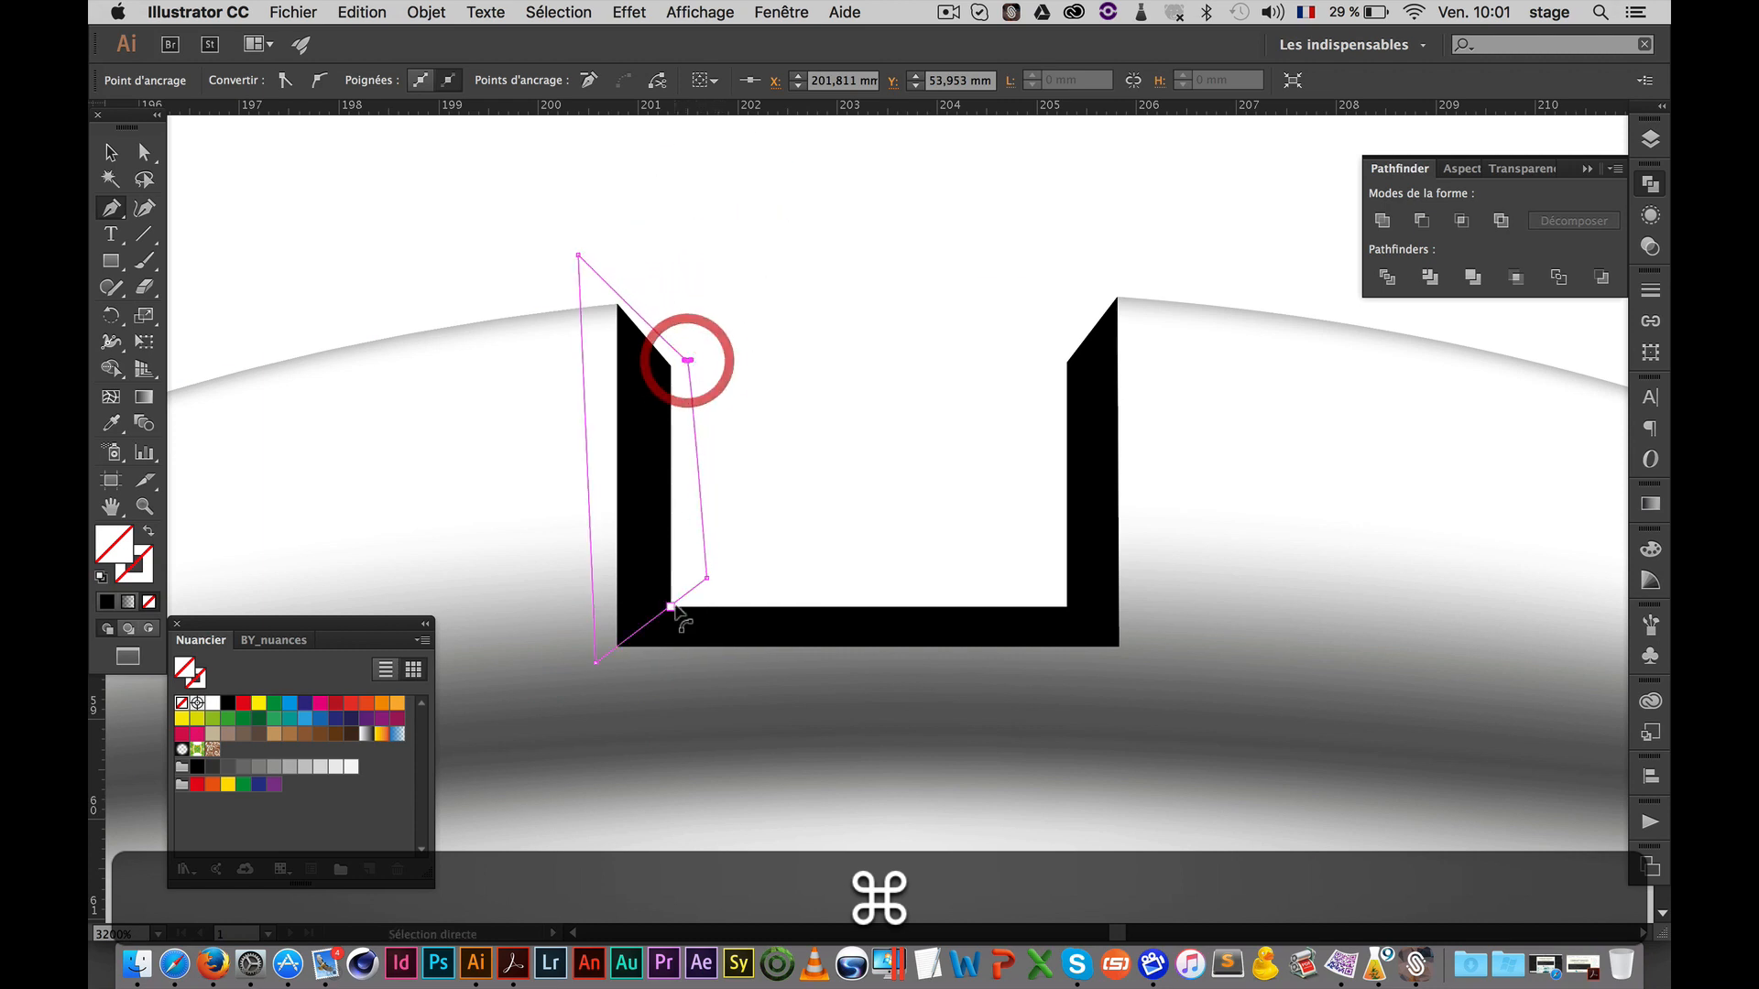
left_click_drag(706, 579, 681, 578)
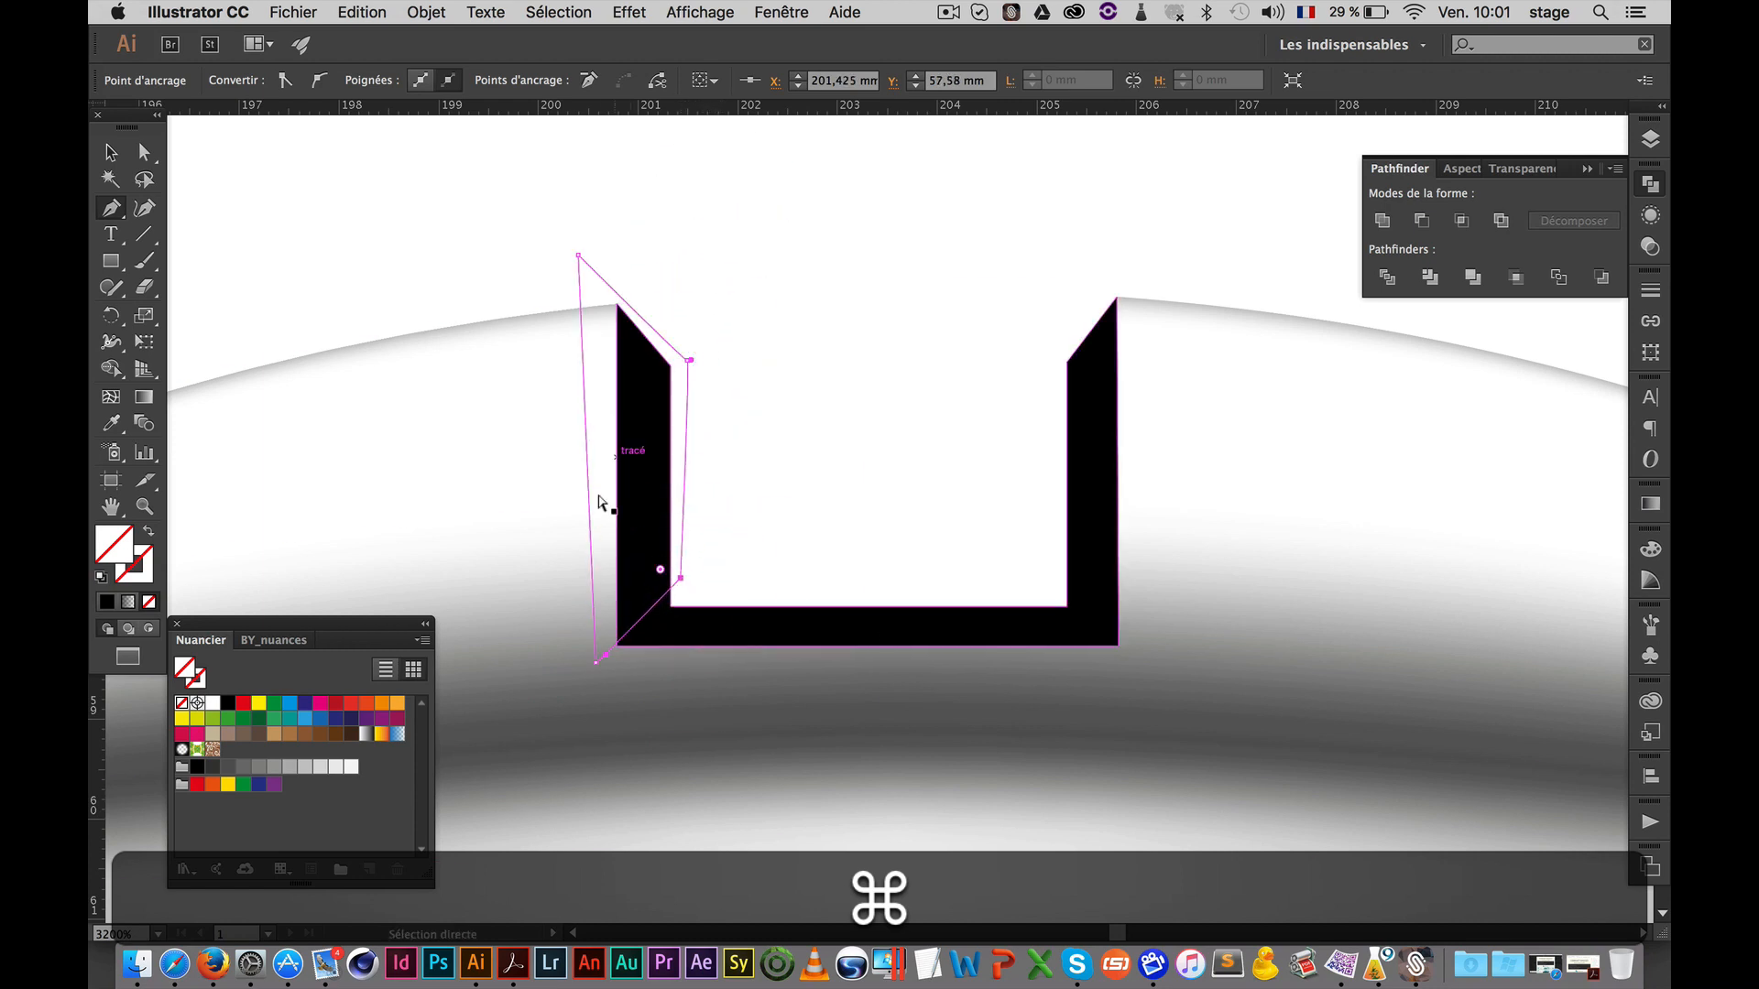
left_click_drag(577, 255, 601, 265)
Draw a closed Pen path around the slot's right wall, following the diagonal between its outer and inner bottom corners
left_click(1044, 363)
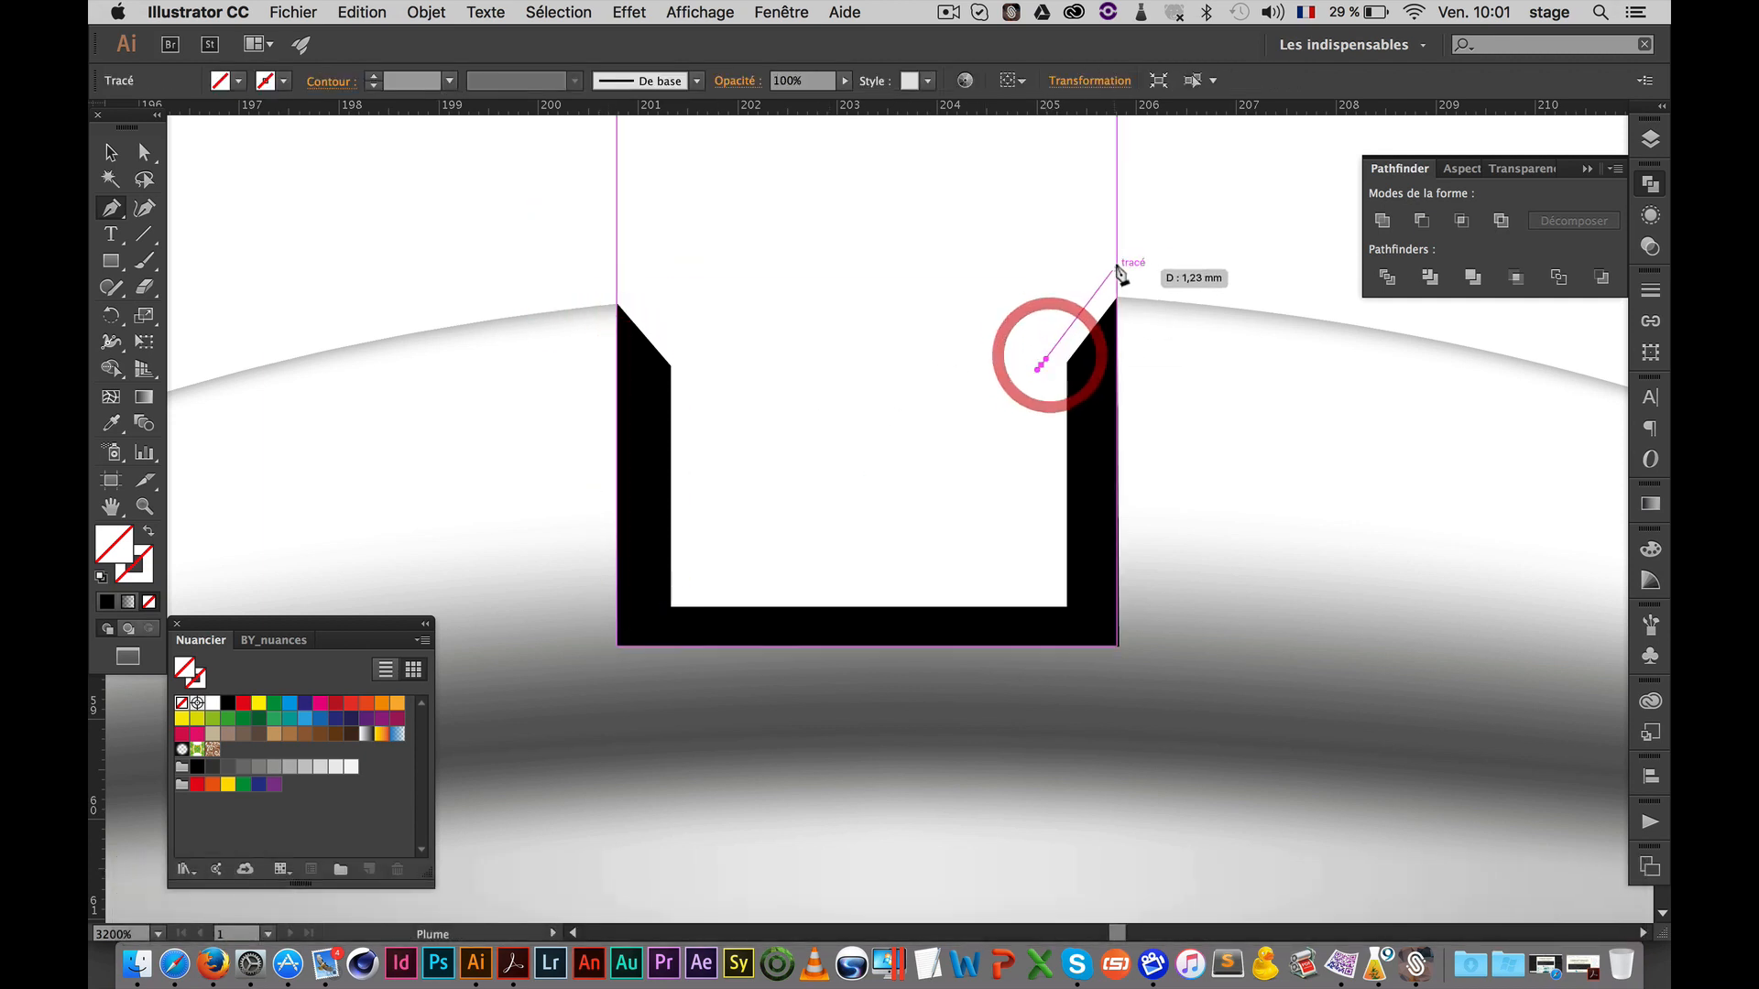
left_click(1128, 255)
left_click(1153, 693)
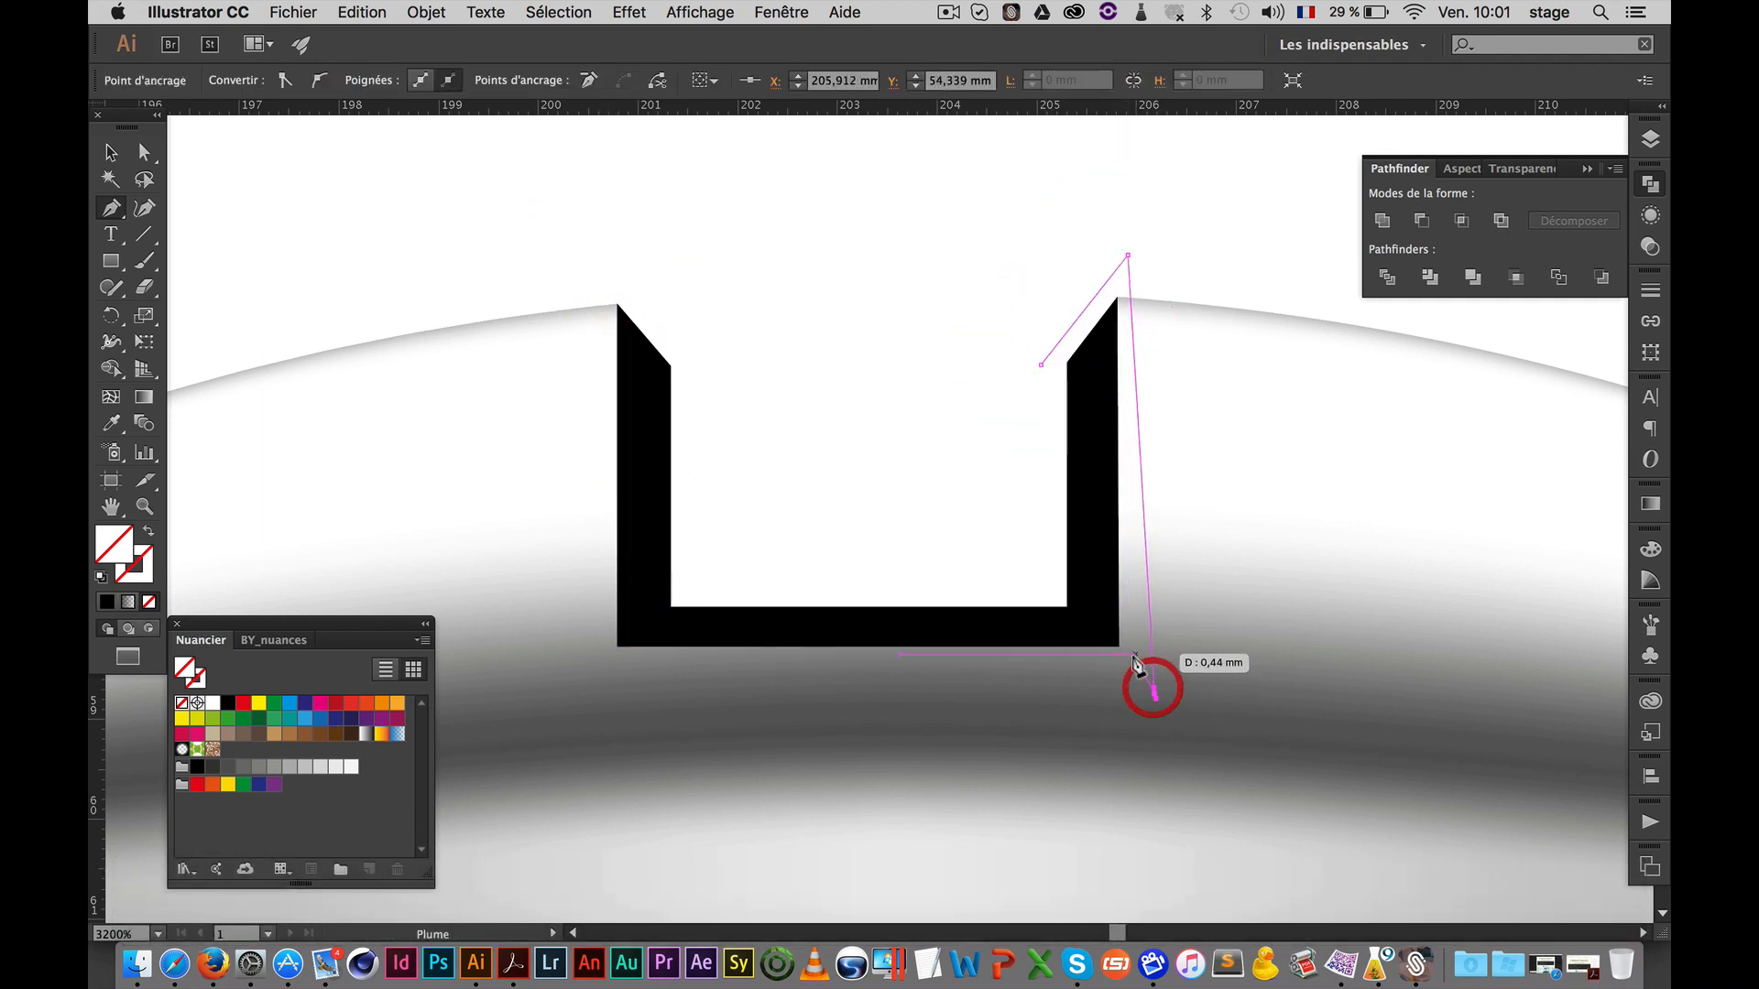
left_click(1119, 647)
left_click(1066, 607)
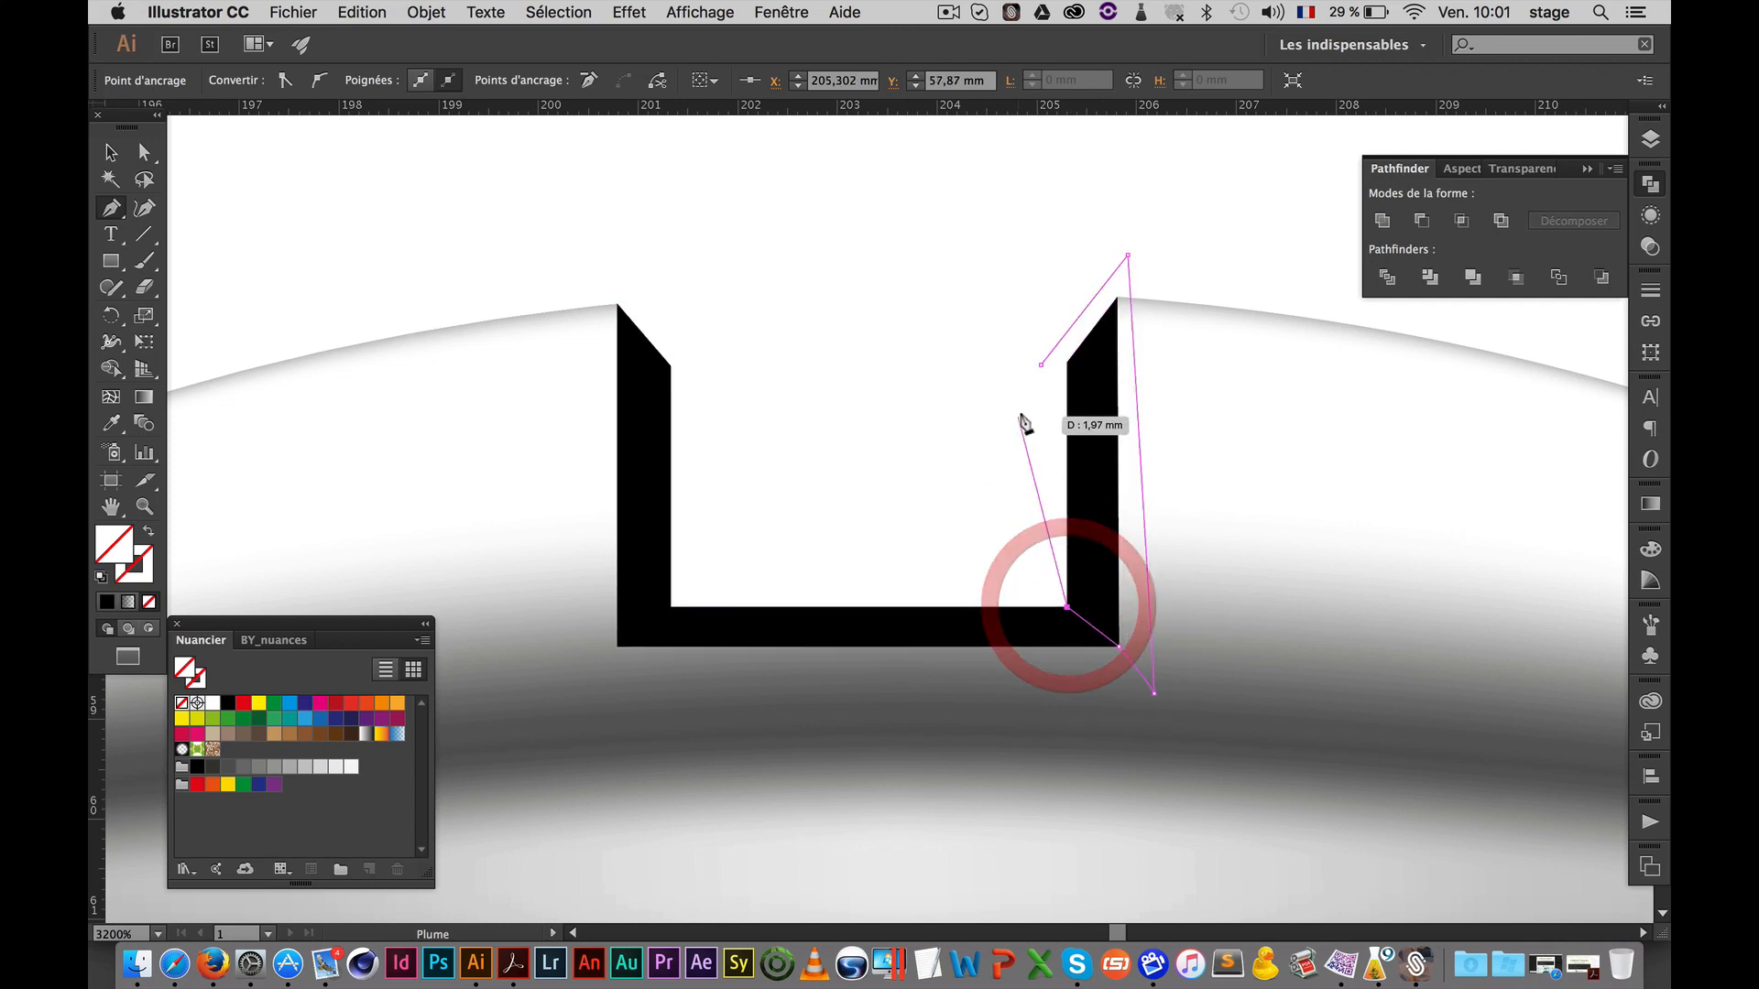
left_click(1041, 365)
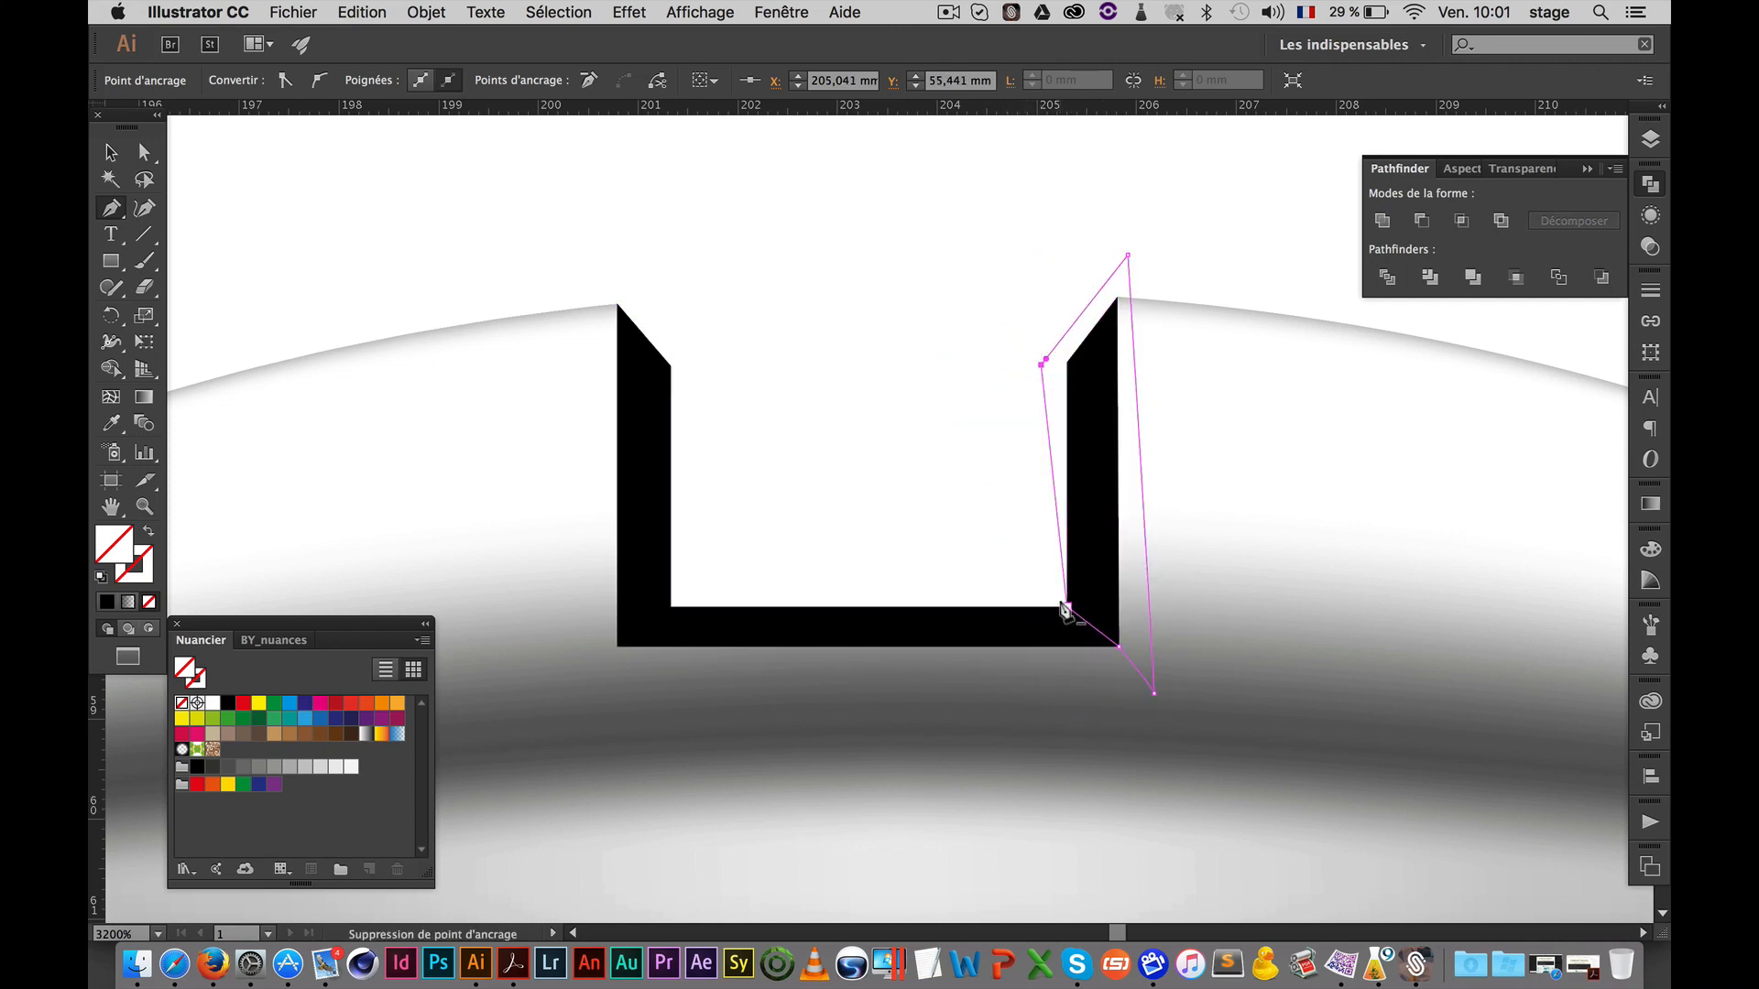
Align the left path's two lower corners with the inner and outer bottom-left corners of the black slot shape
left_click(680, 578, "super")
mouse_move(680, 579)
left_mouse_down()
mouse_move(680, 608)
mouse_move(598, 660)
mouse_move(687, 612)
mouse_move(674, 608)
left_mouse_up()
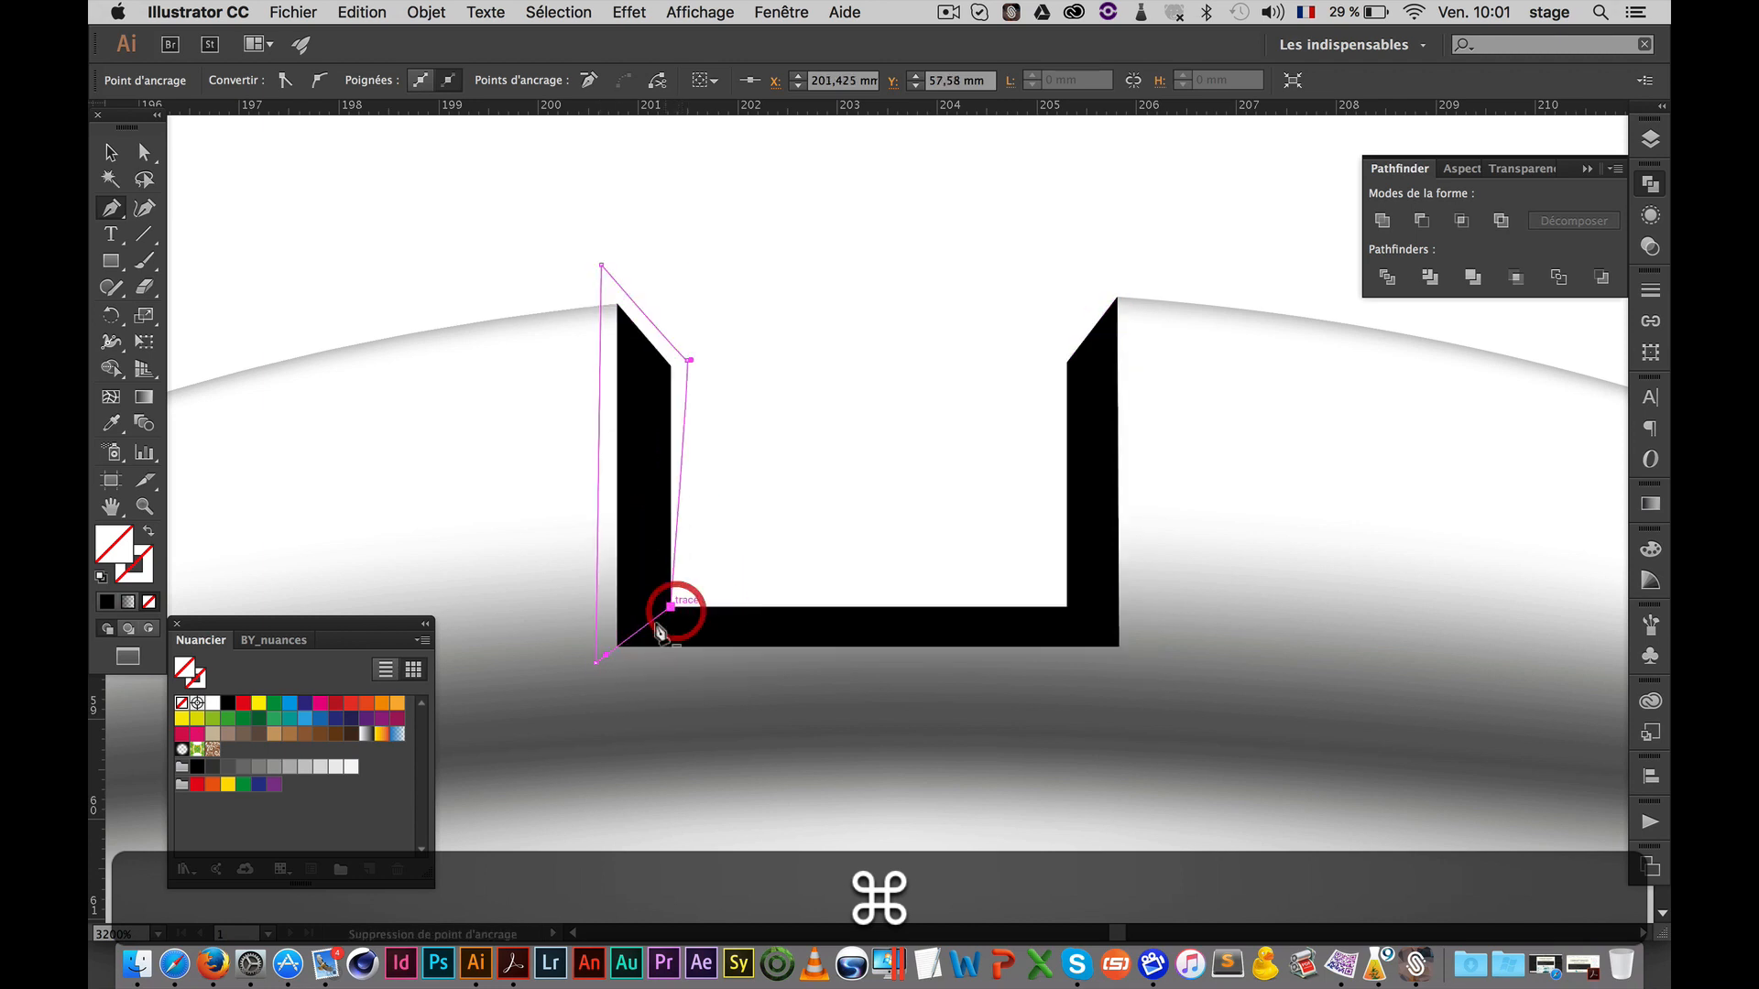
left_click_drag(604, 654, 618, 647)
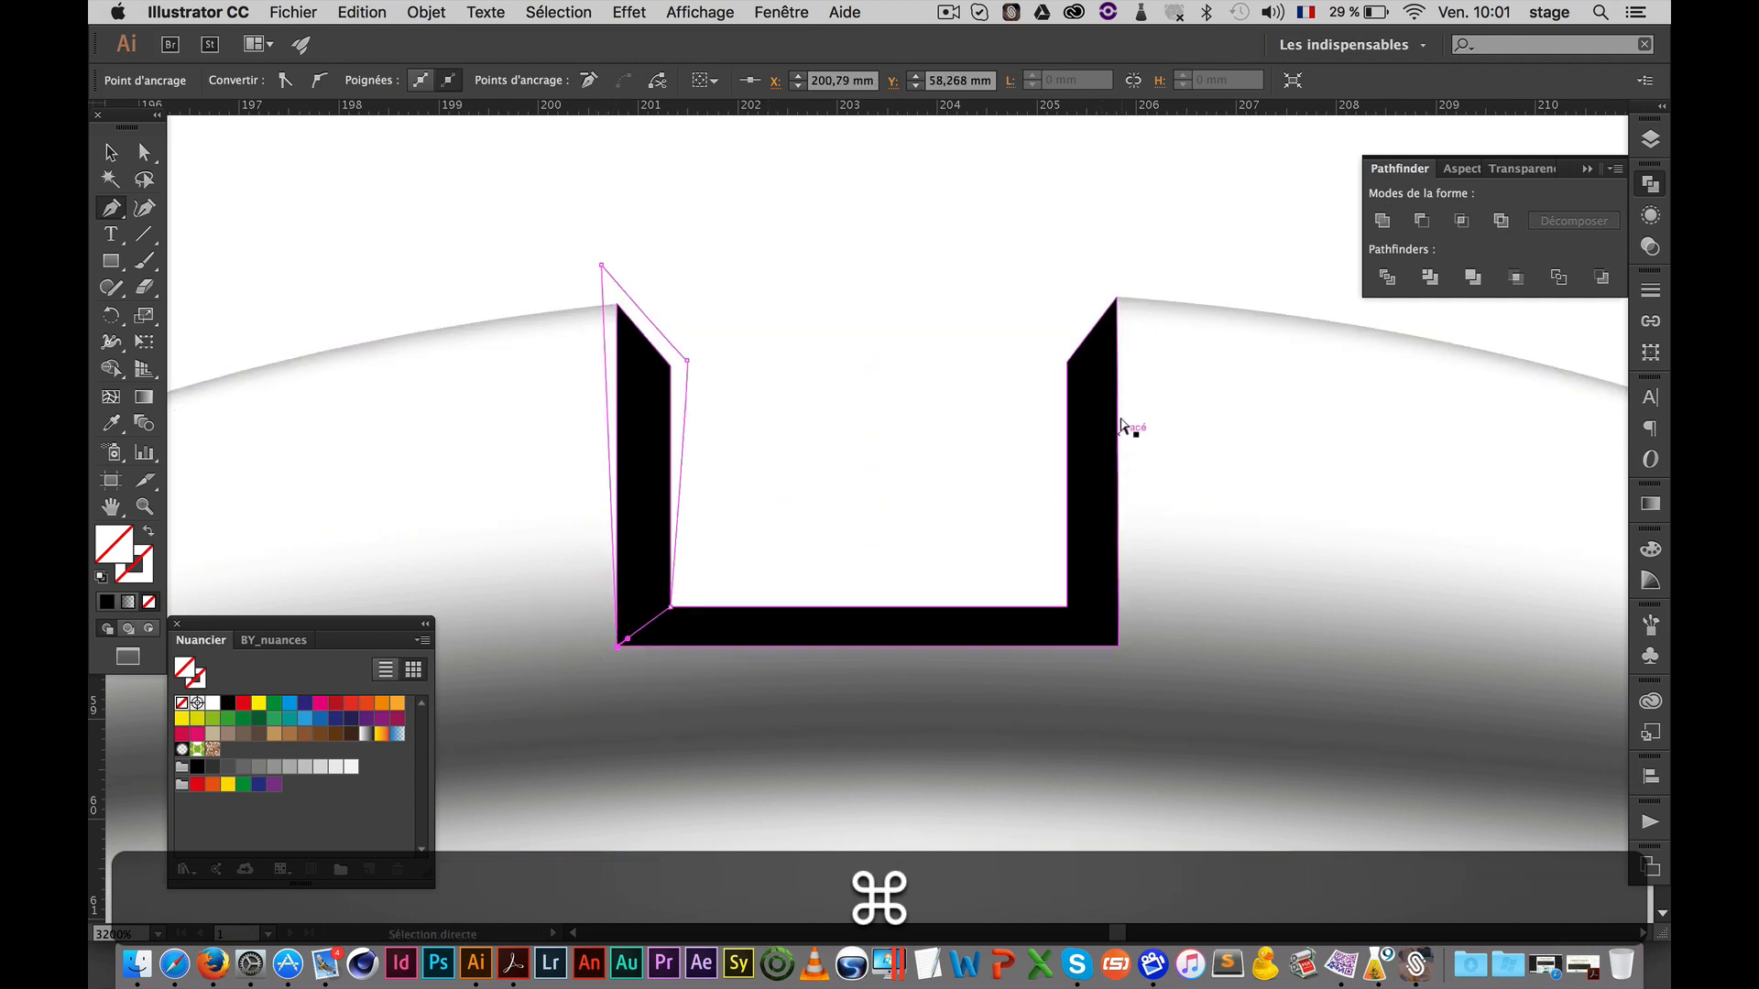
Fill both side wall paths with a linear gradient at 0°
left_click(1127, 290, "shift+super")
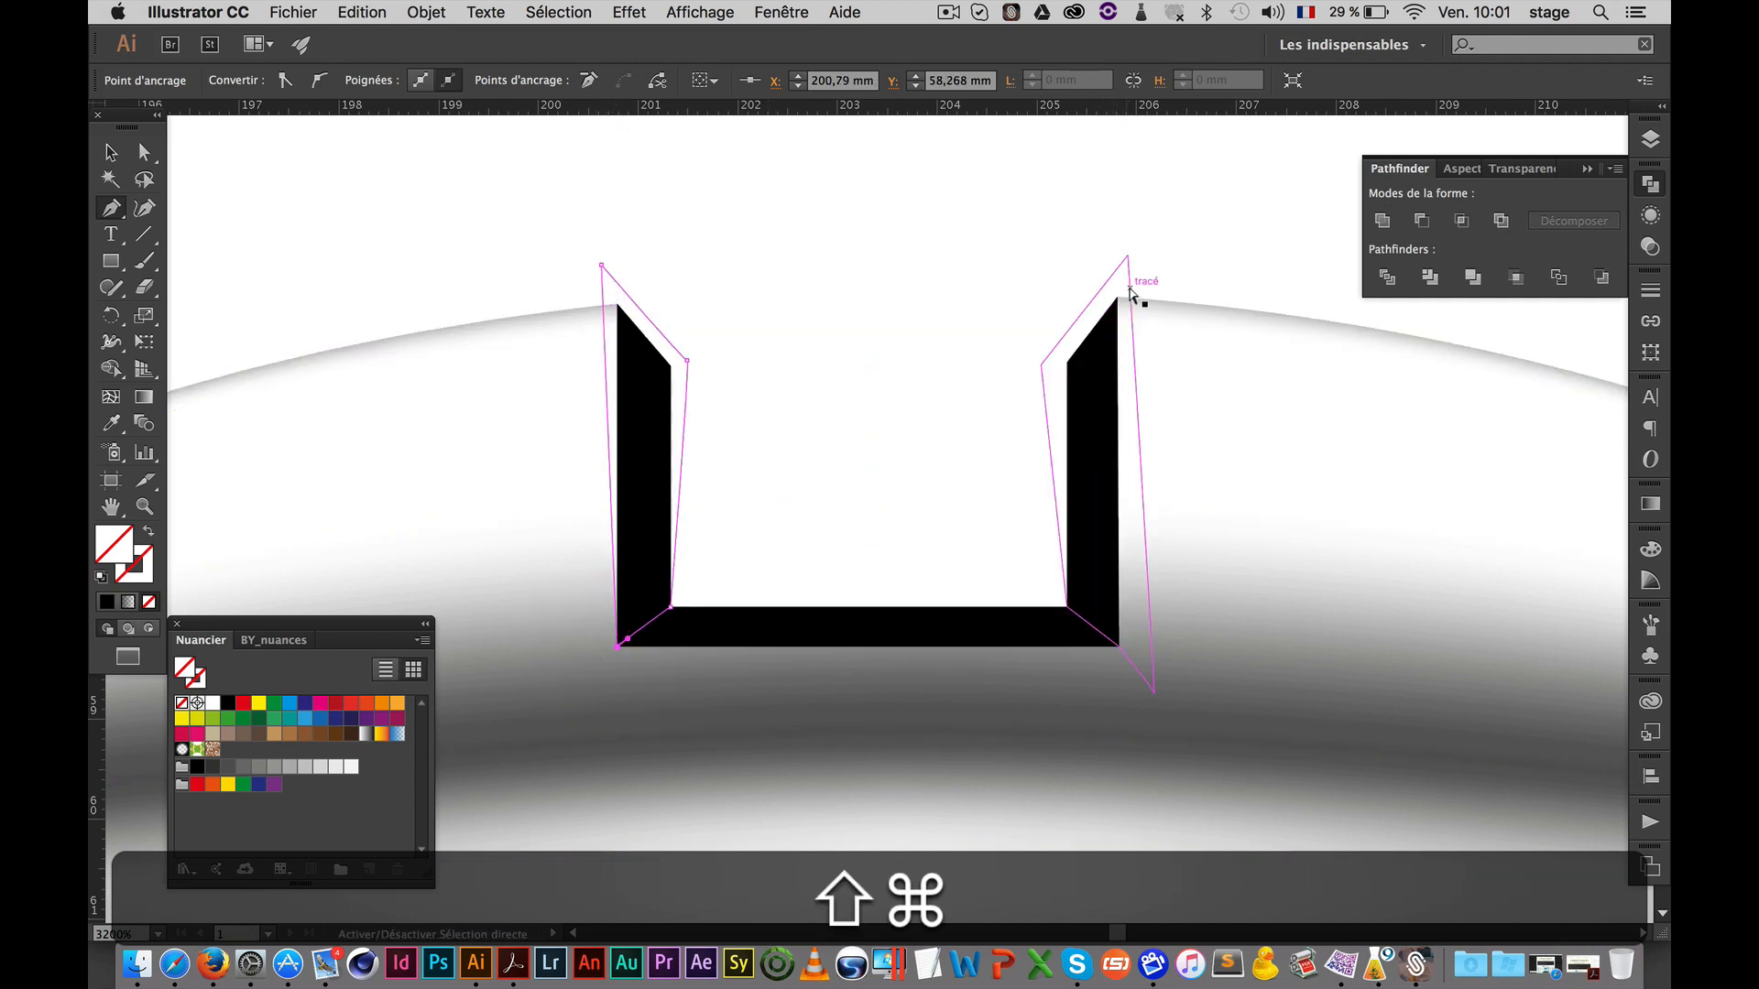
left_click(1130, 291, "shift+super")
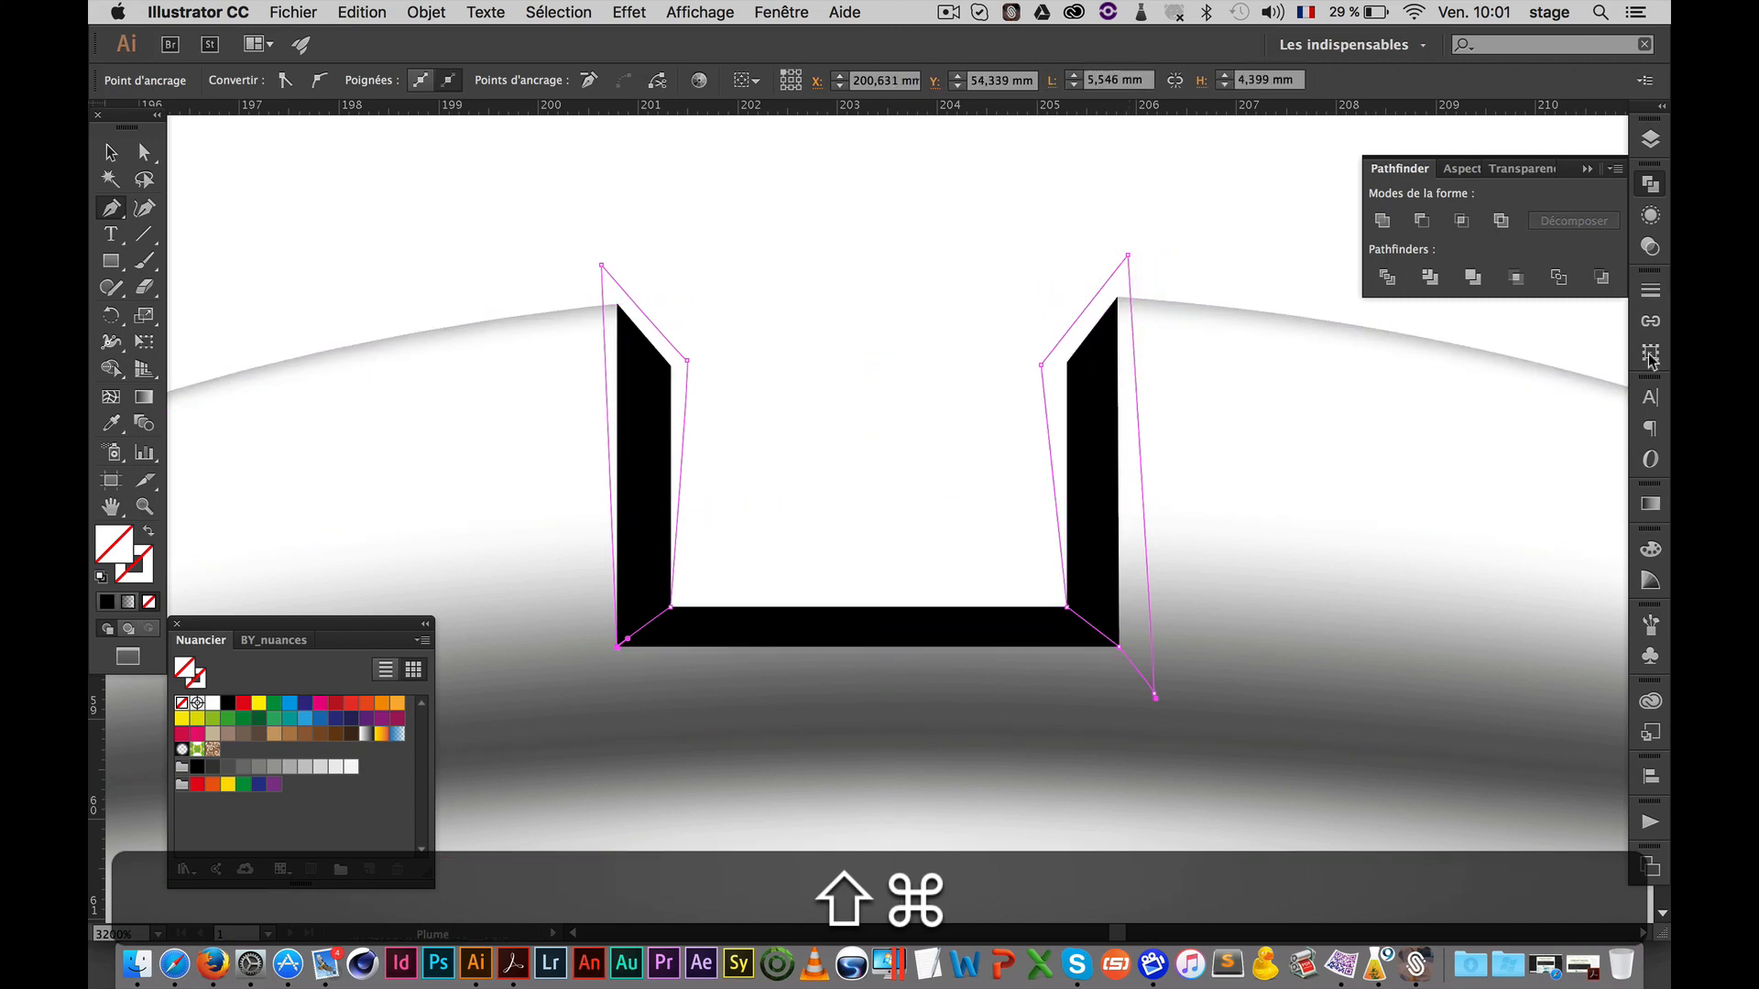
left_click(1650, 504)
left_click(1434, 661)
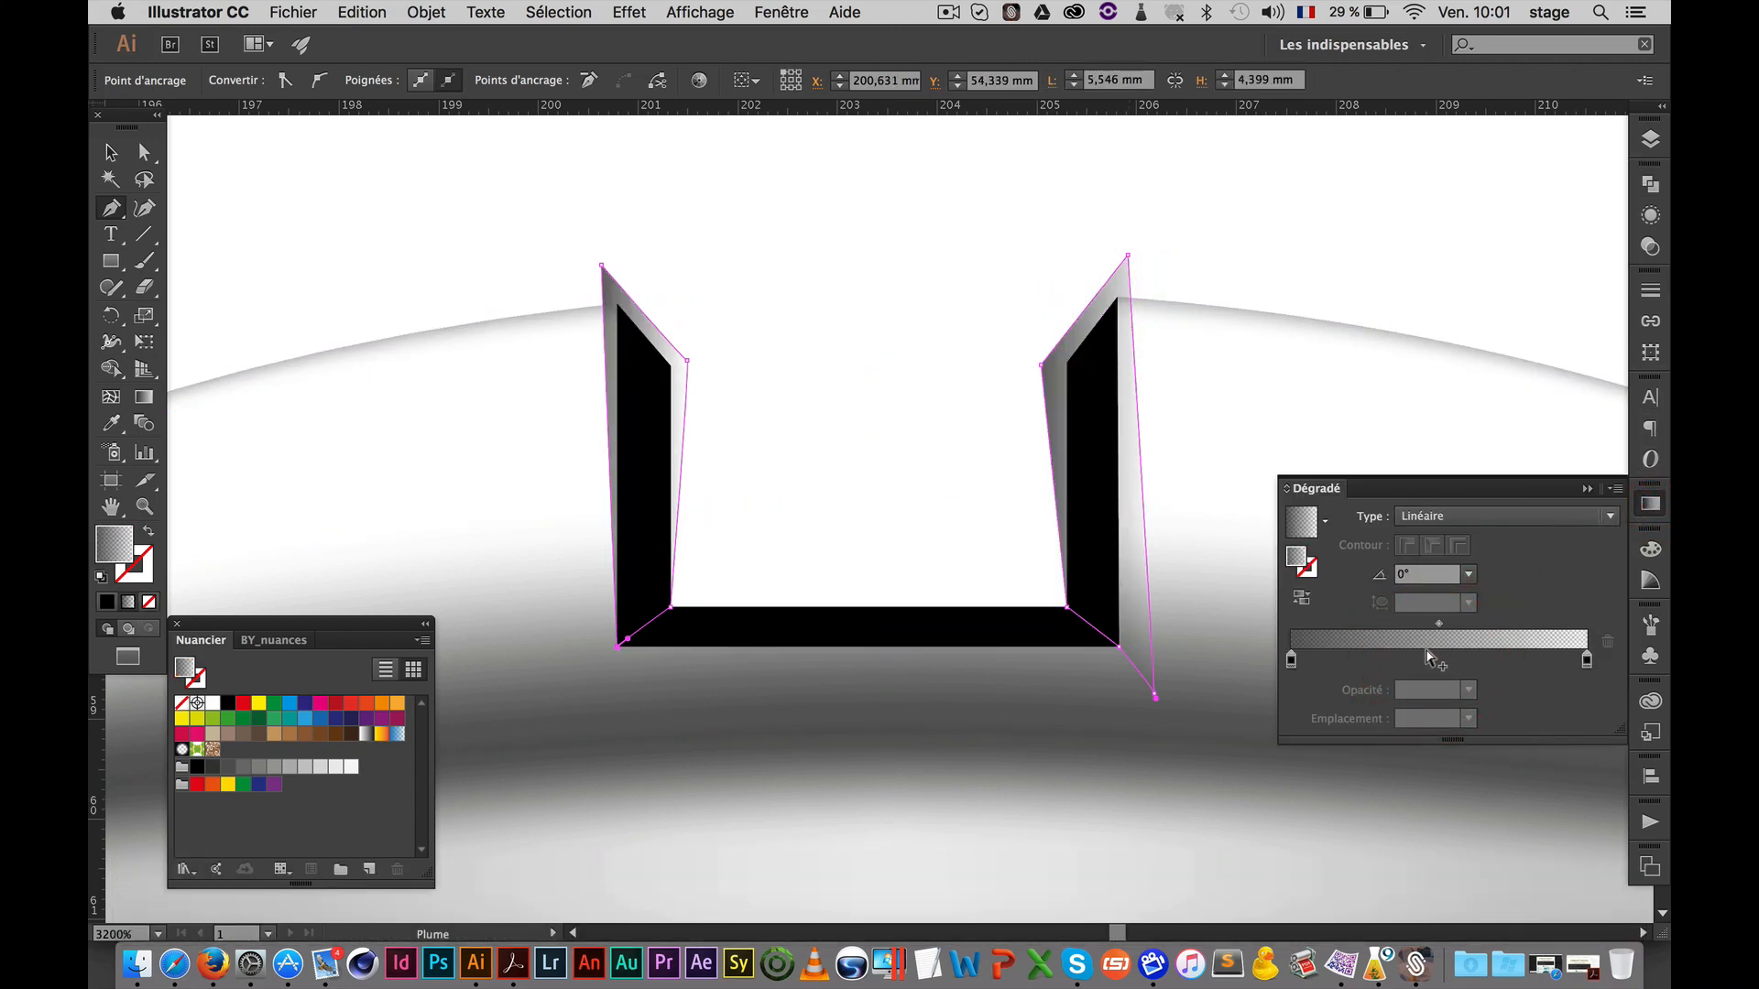
left_click(1127, 184, "super")
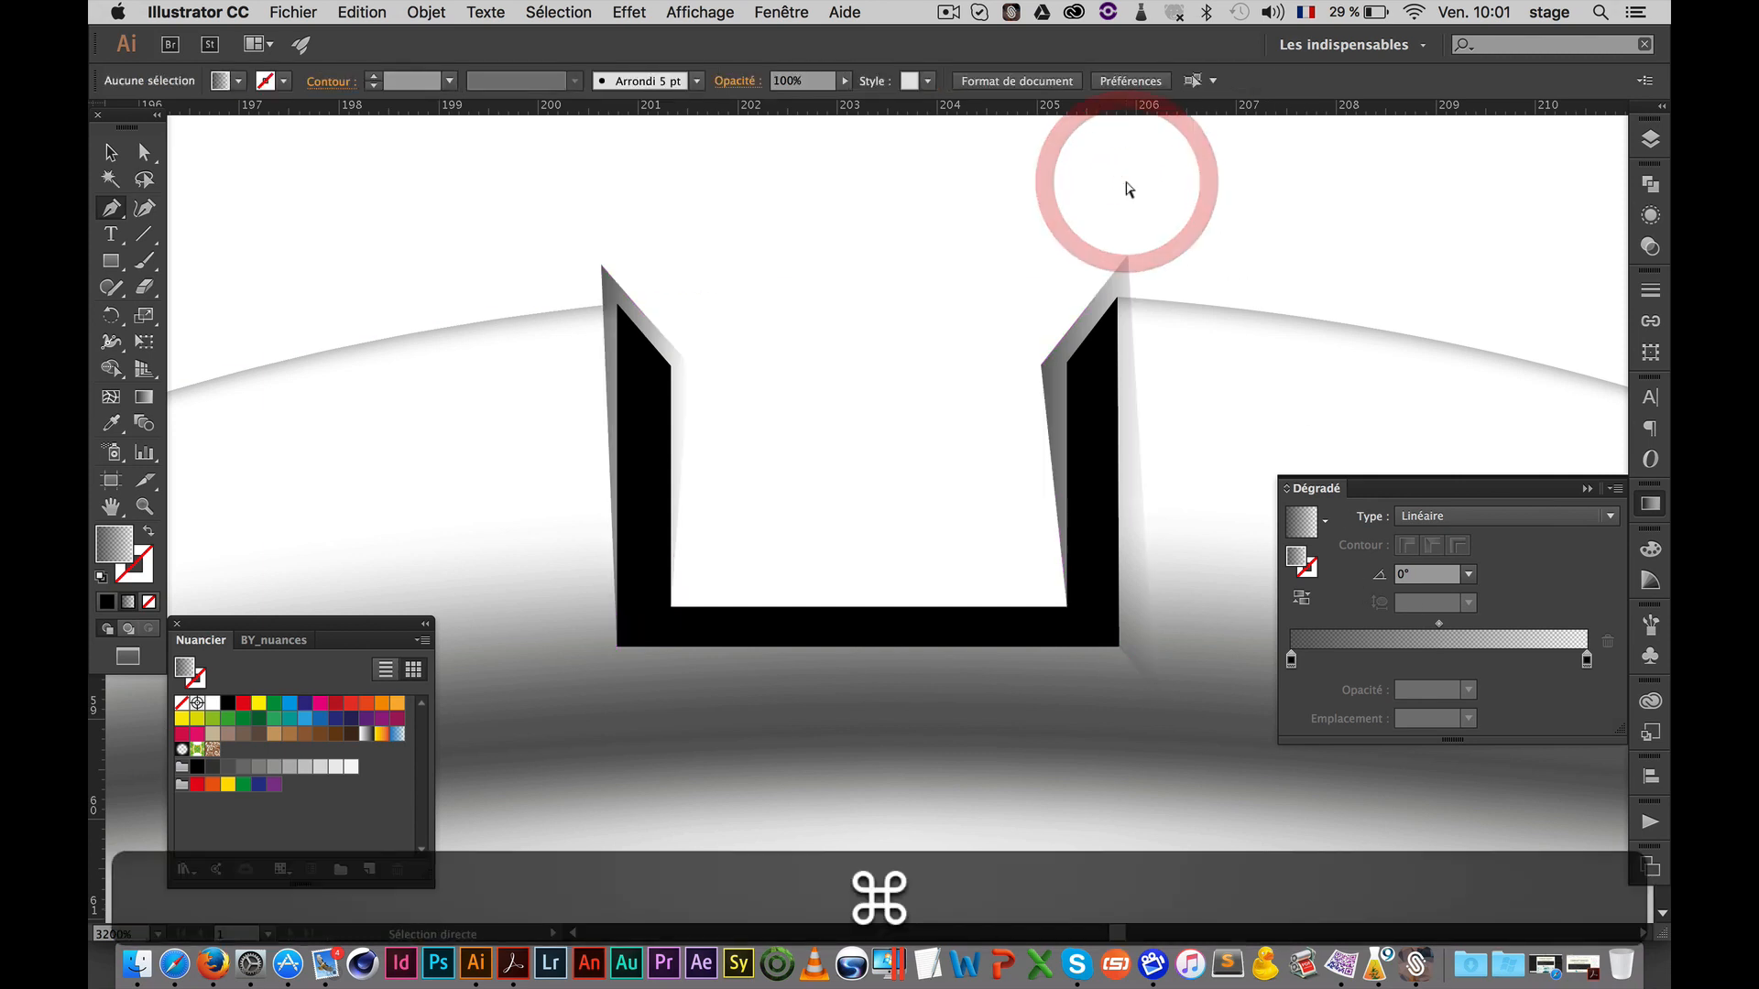
Fill the black slot shape with the very light grey swatch next to white in the grey group
left_click(782, 618, "super")
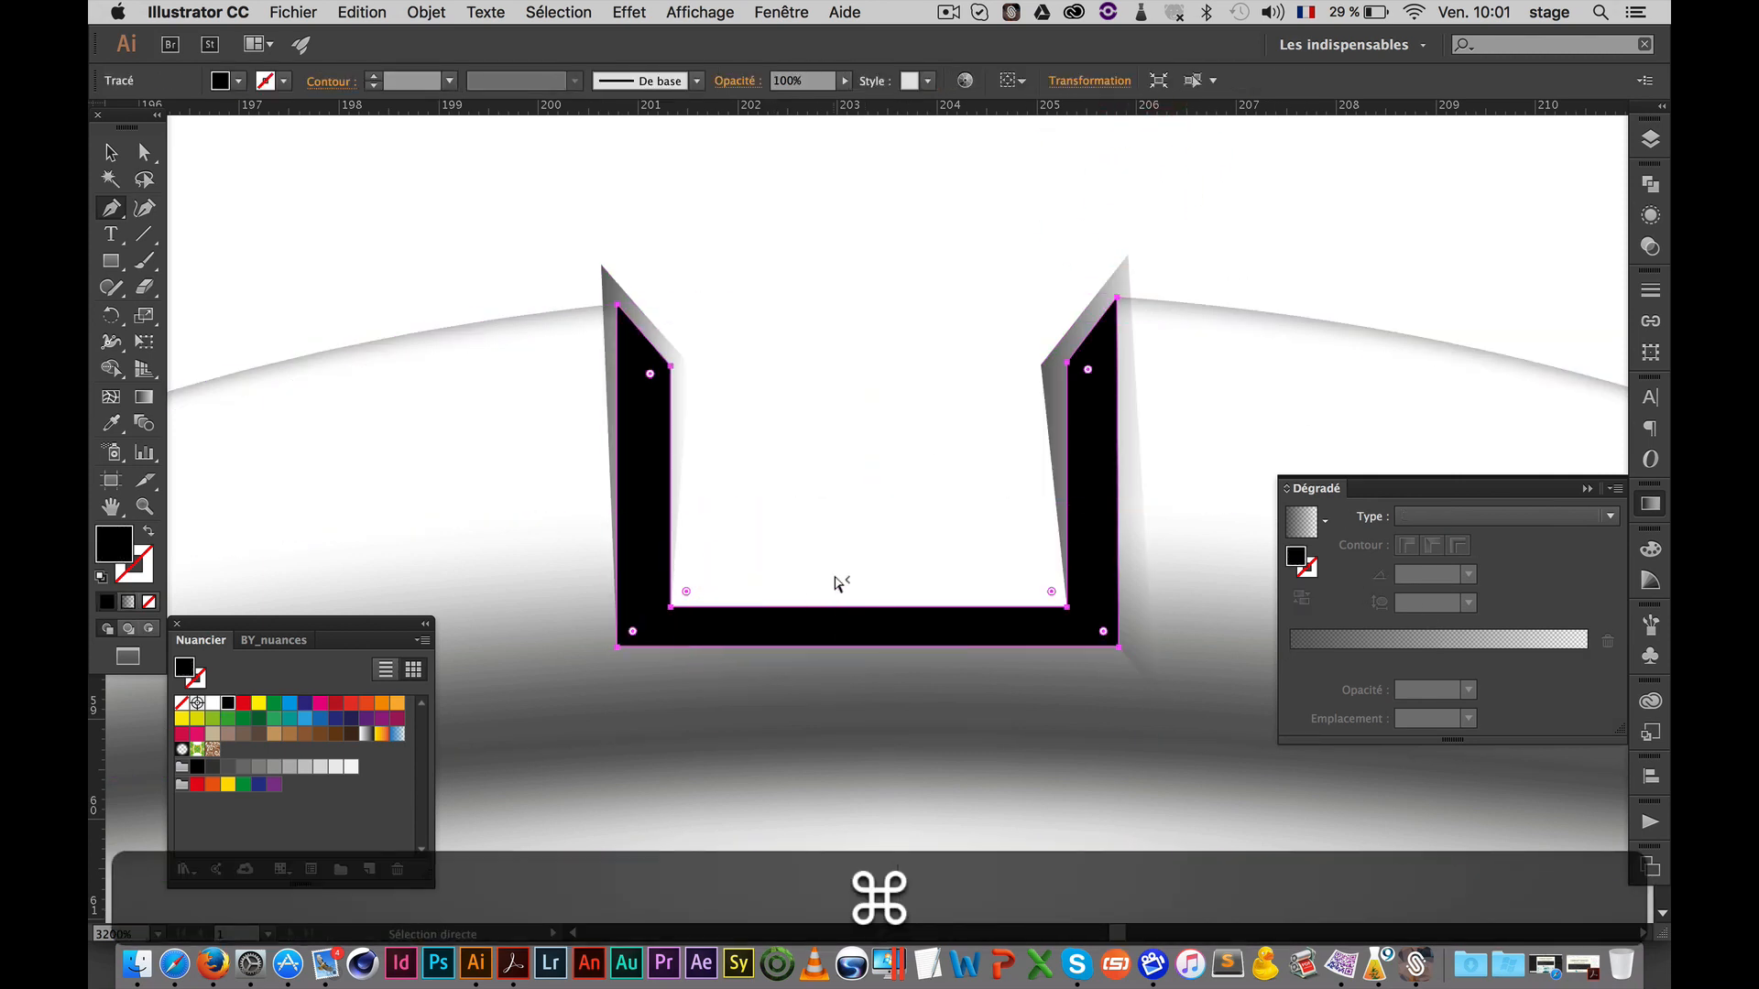
left_click(332, 771)
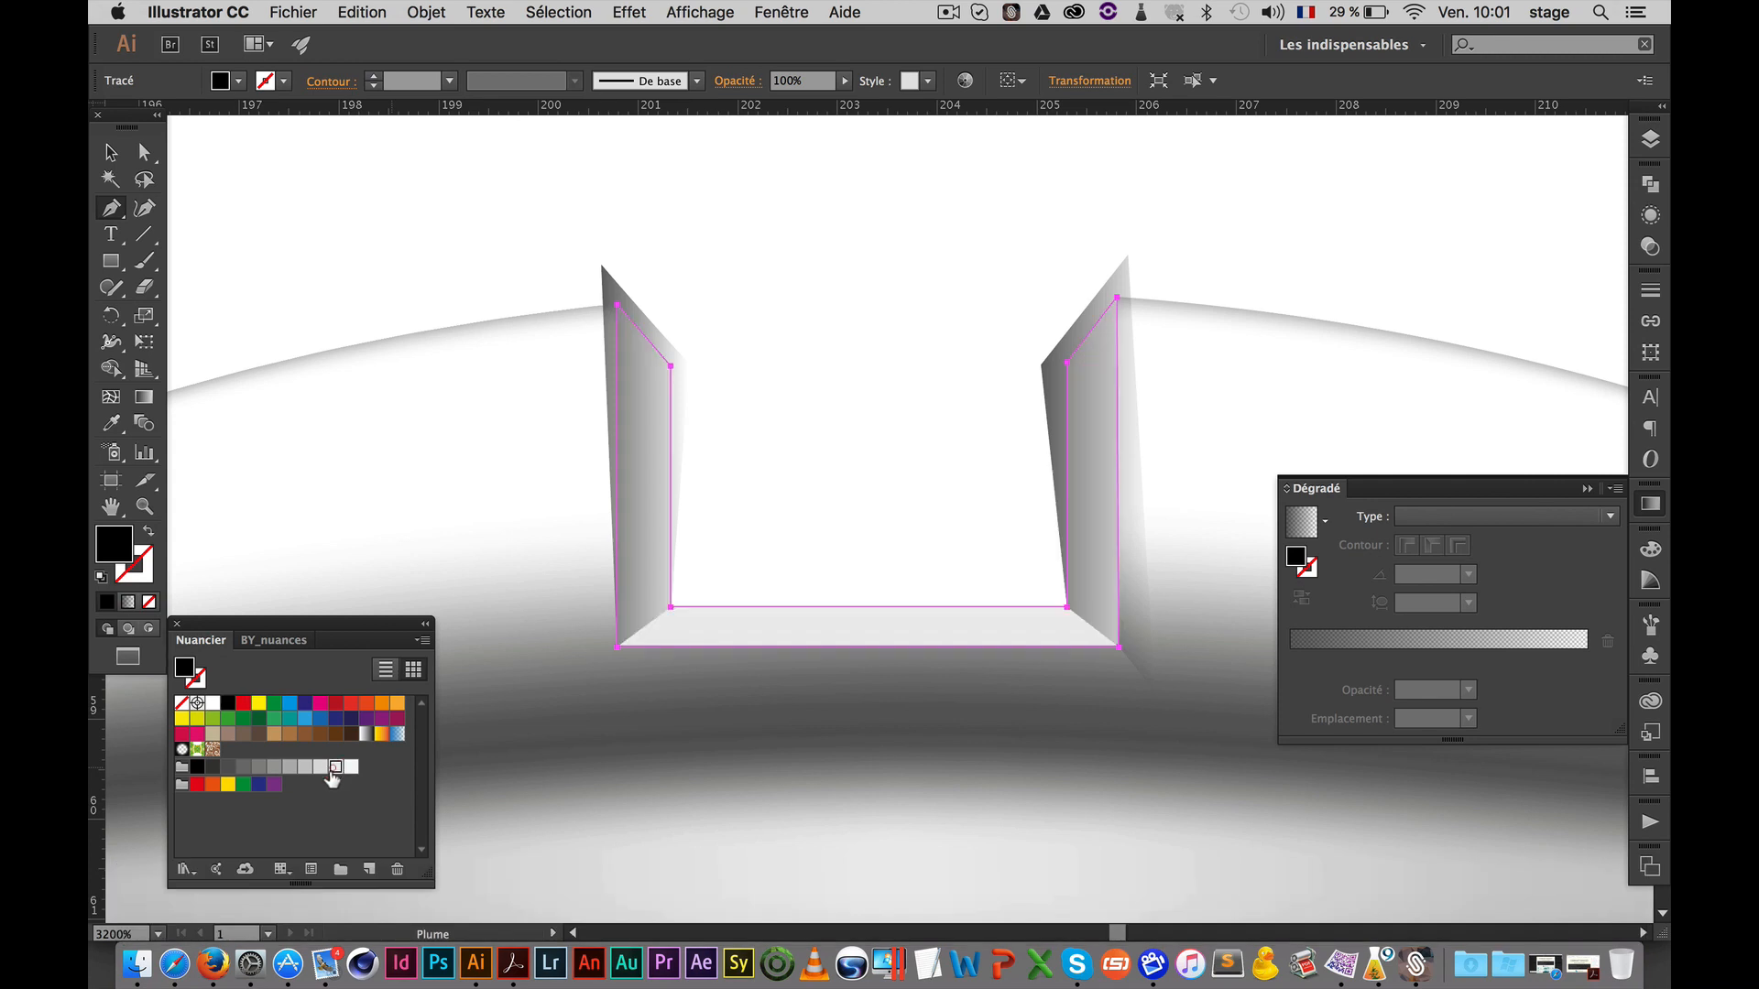
left_click(661, 236, "super")
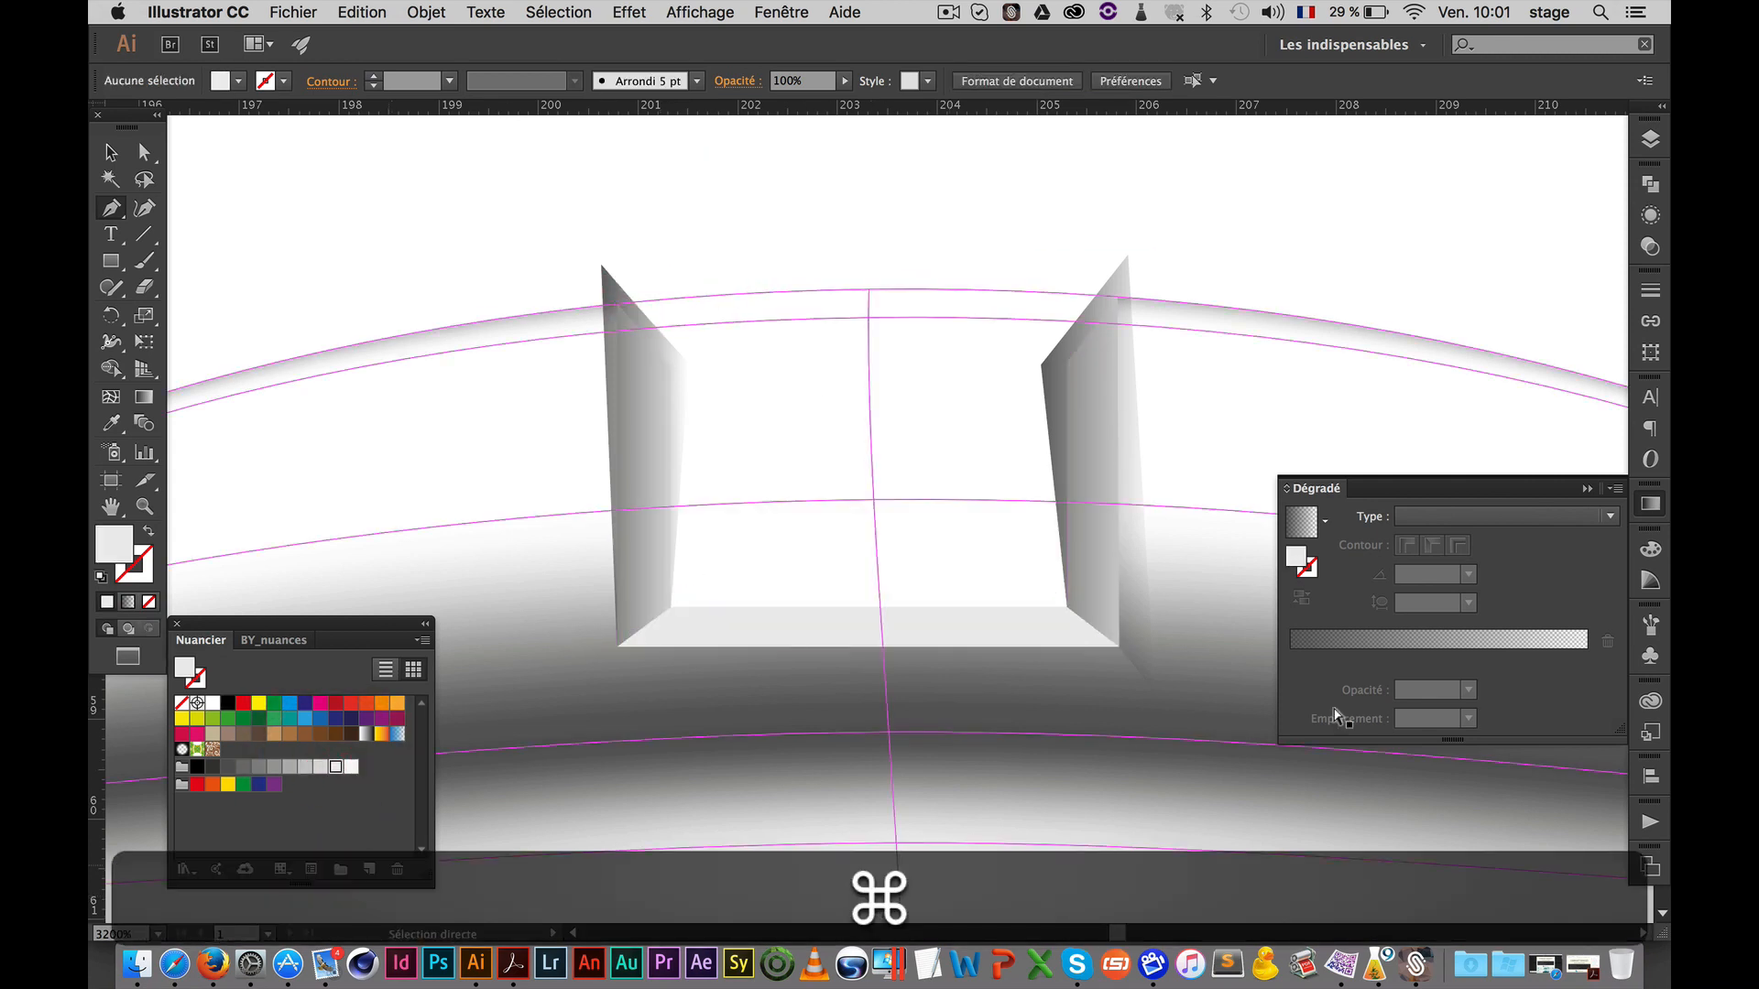
Redirect the gradient on both side wall paths to 90°, running from below the slot up to its upper edge
left_click(1092, 315, "shift+super")
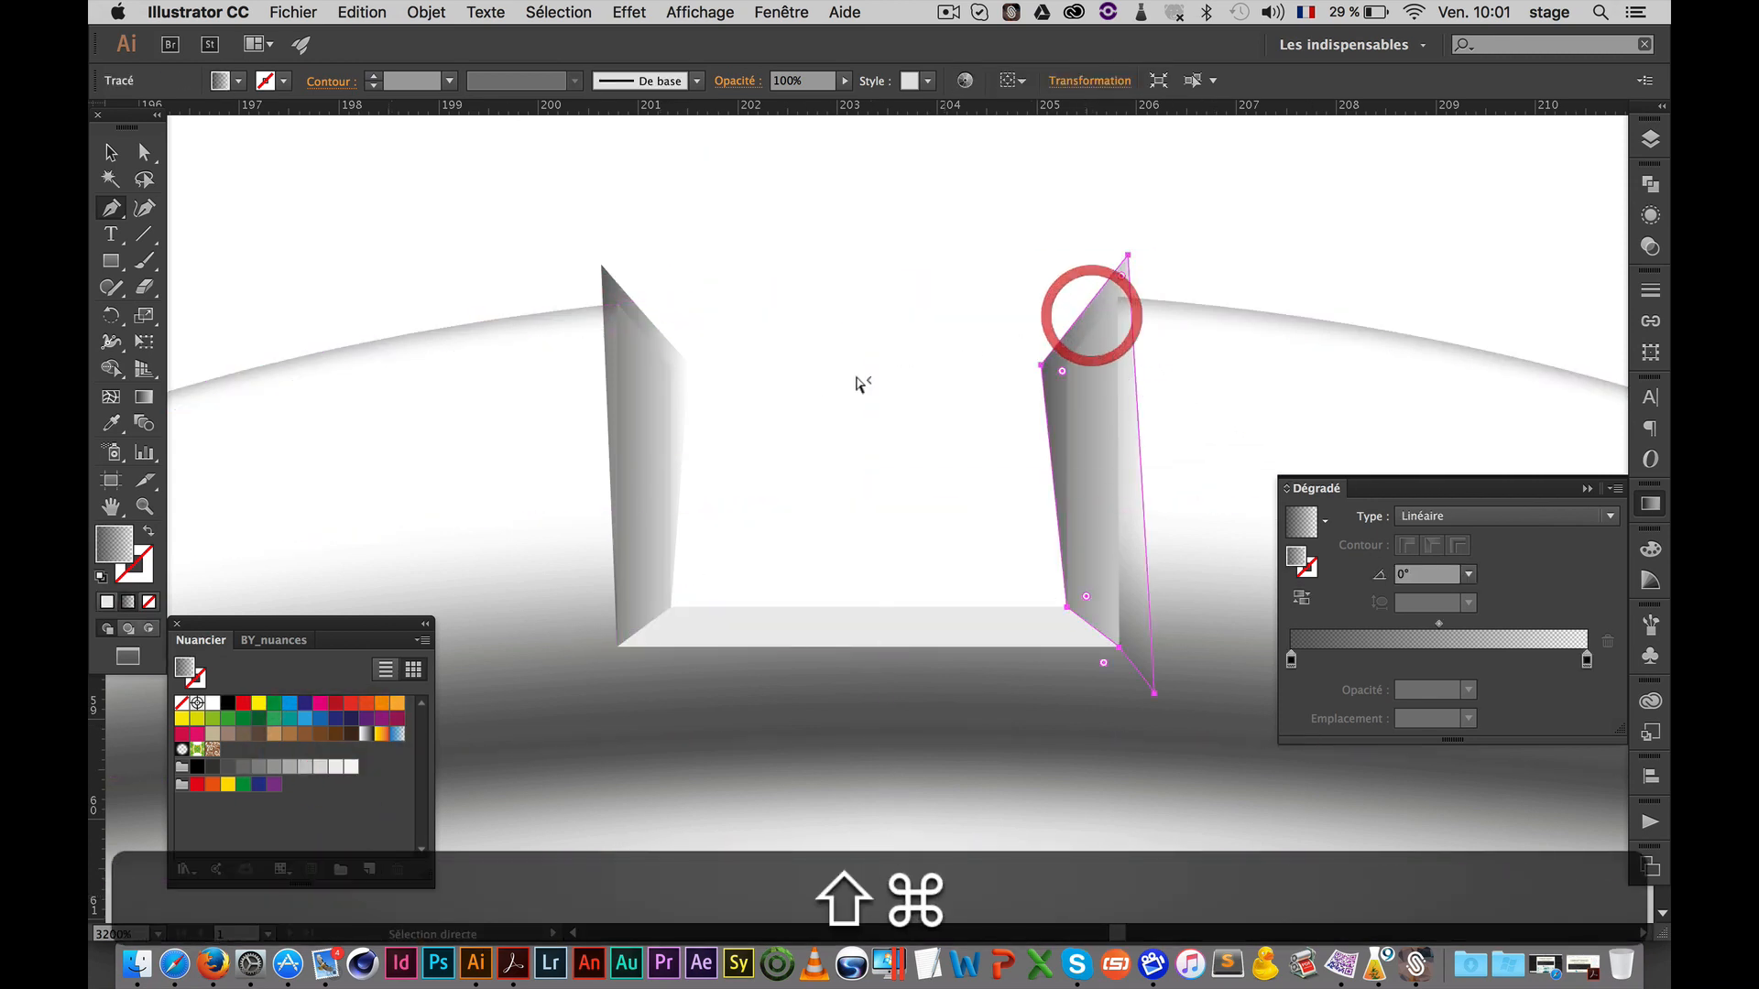
left_click(682, 381, "shift+super")
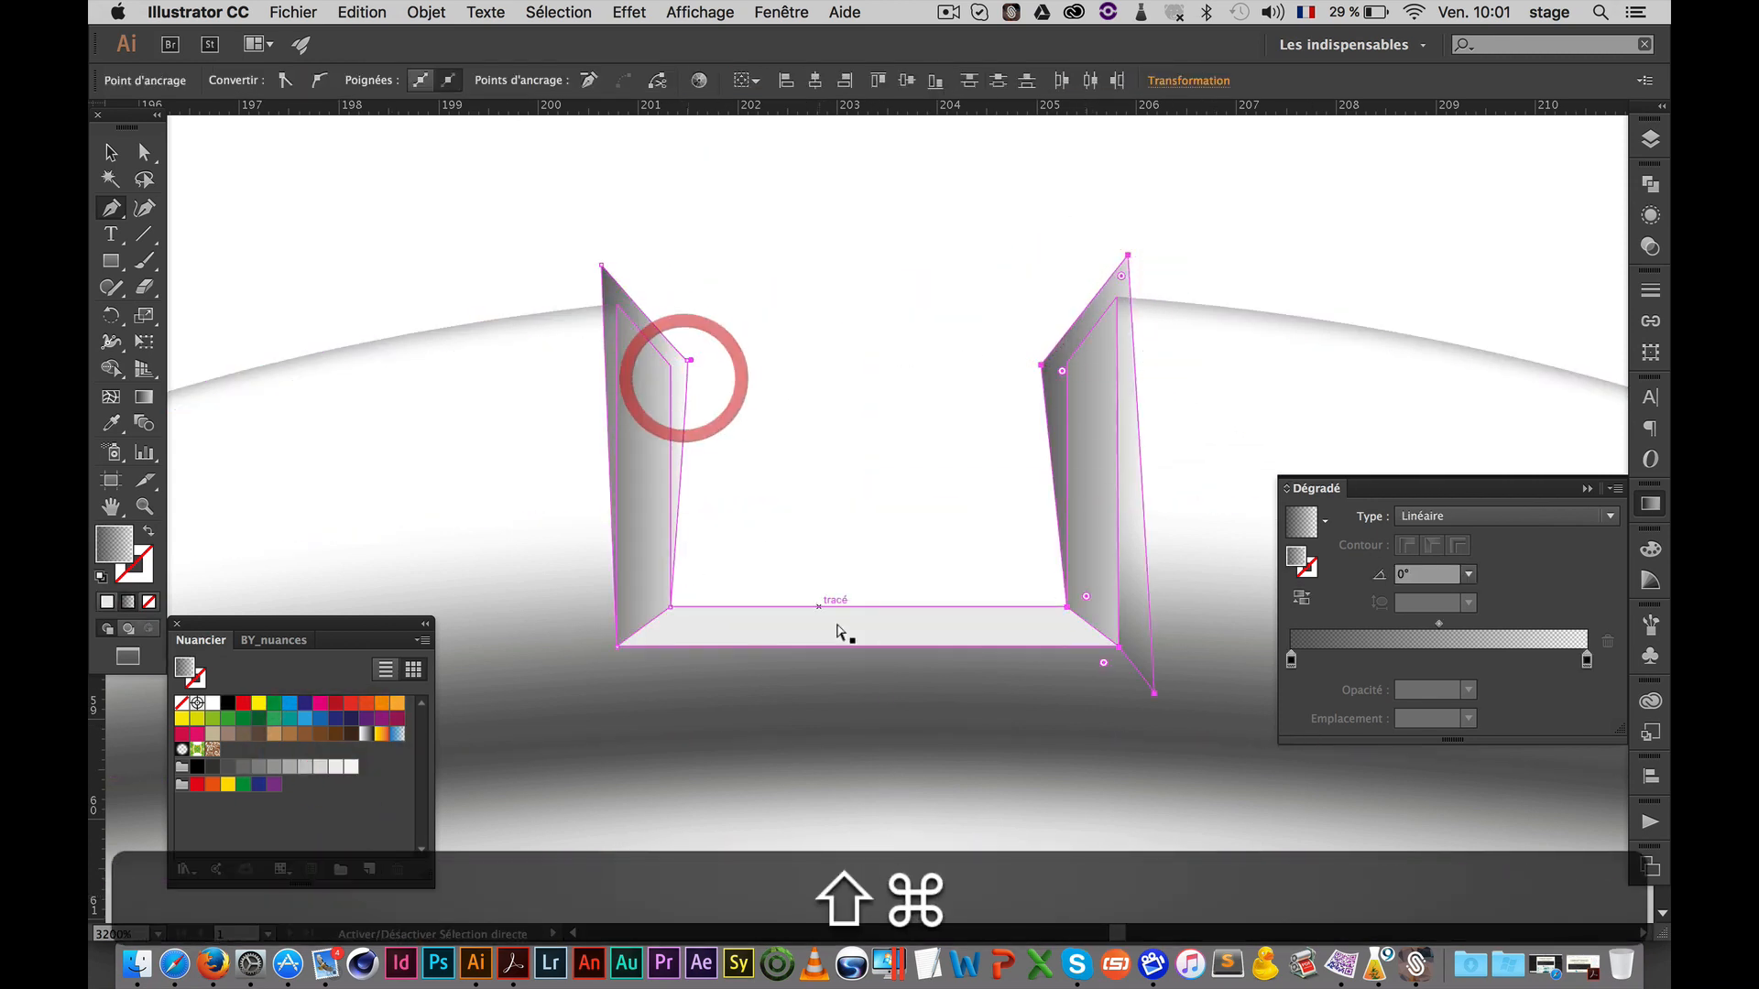
left_click(1291, 659)
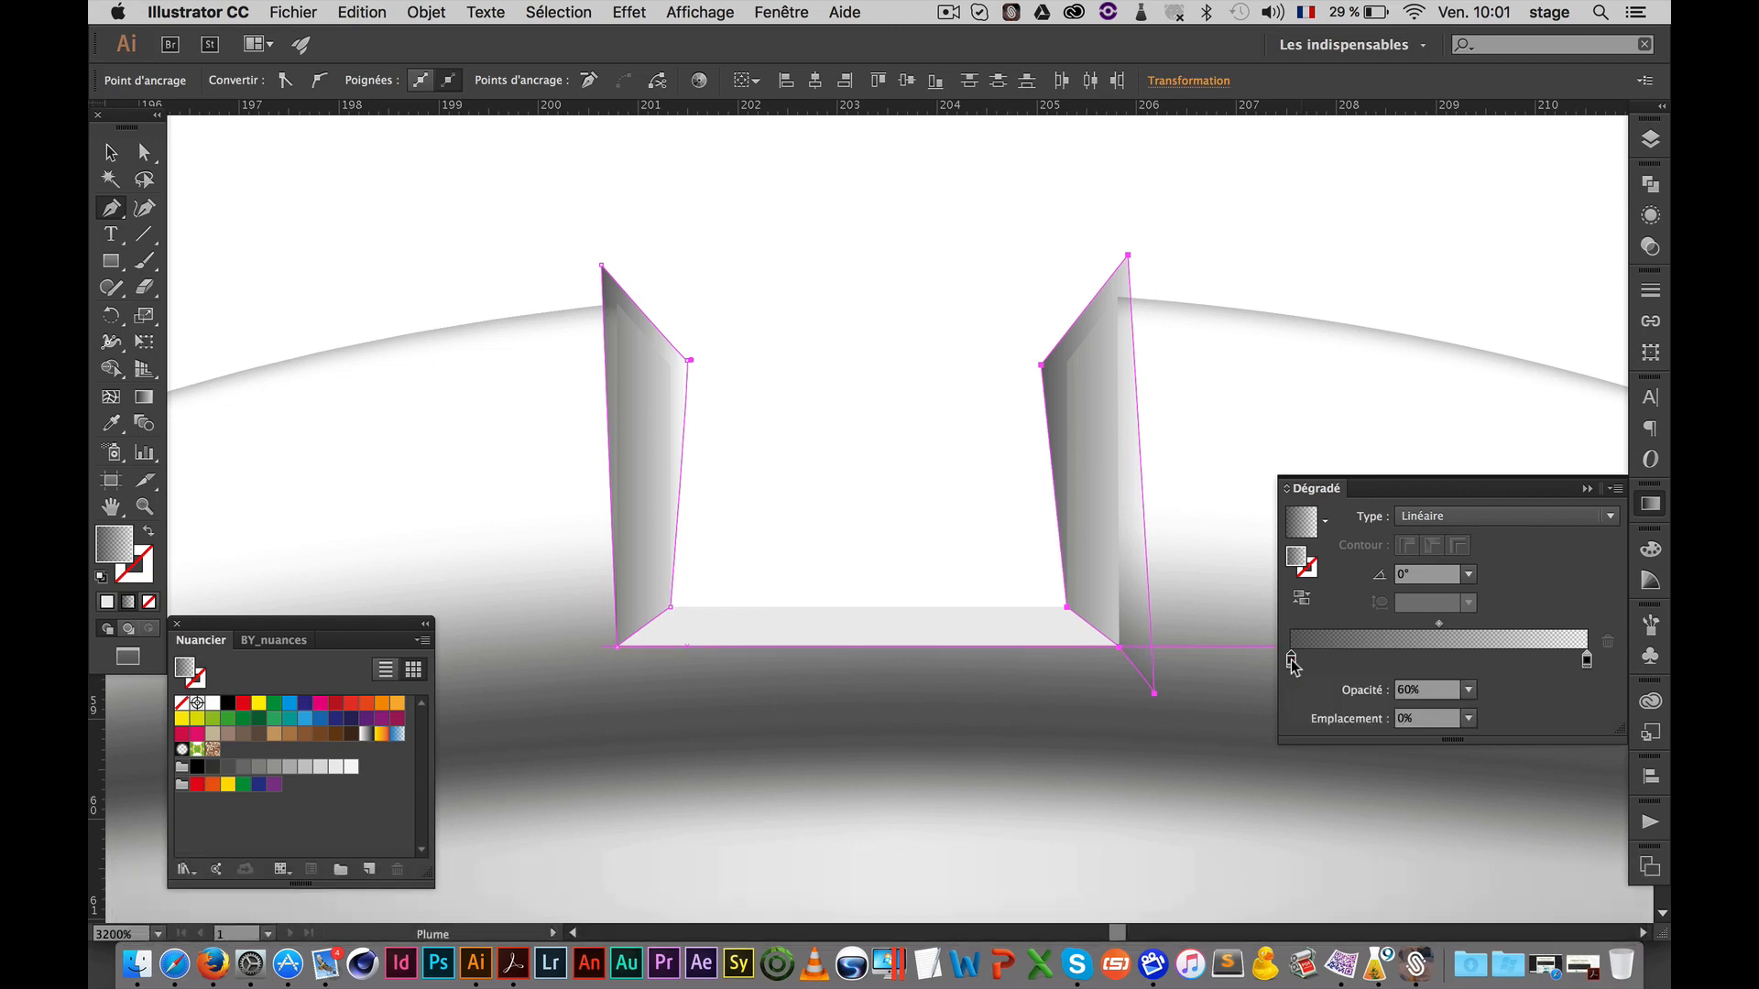
left_click(1587, 660)
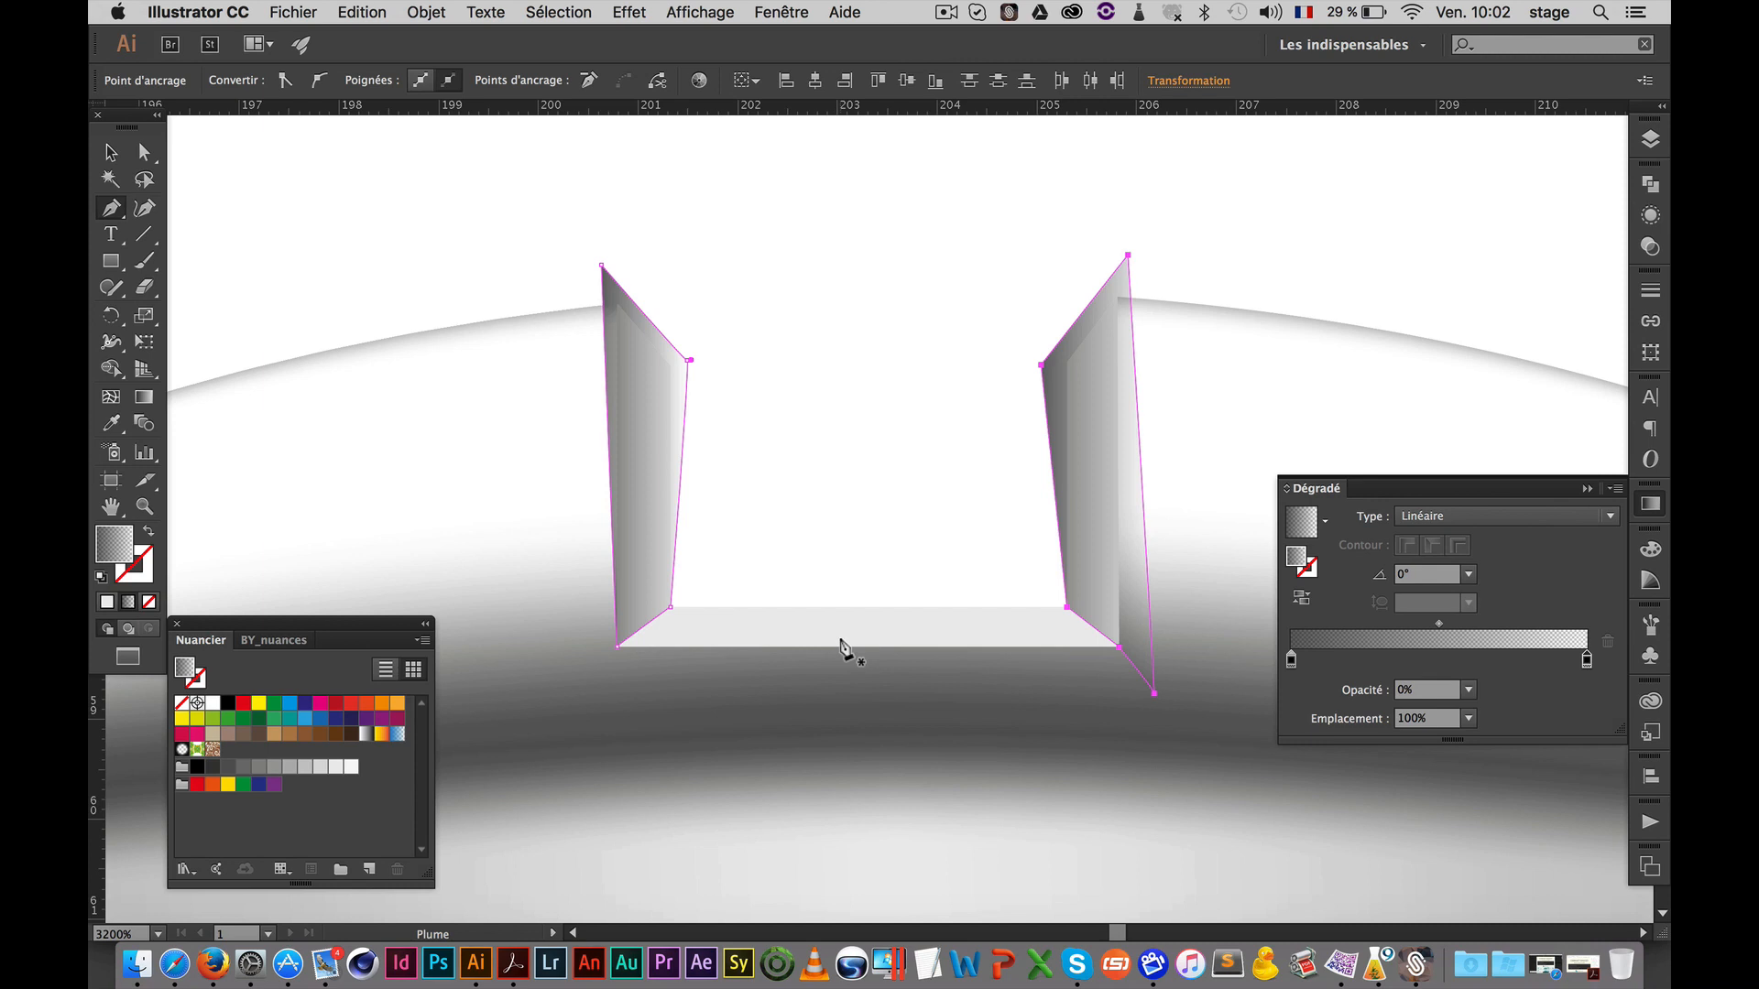
key("g")
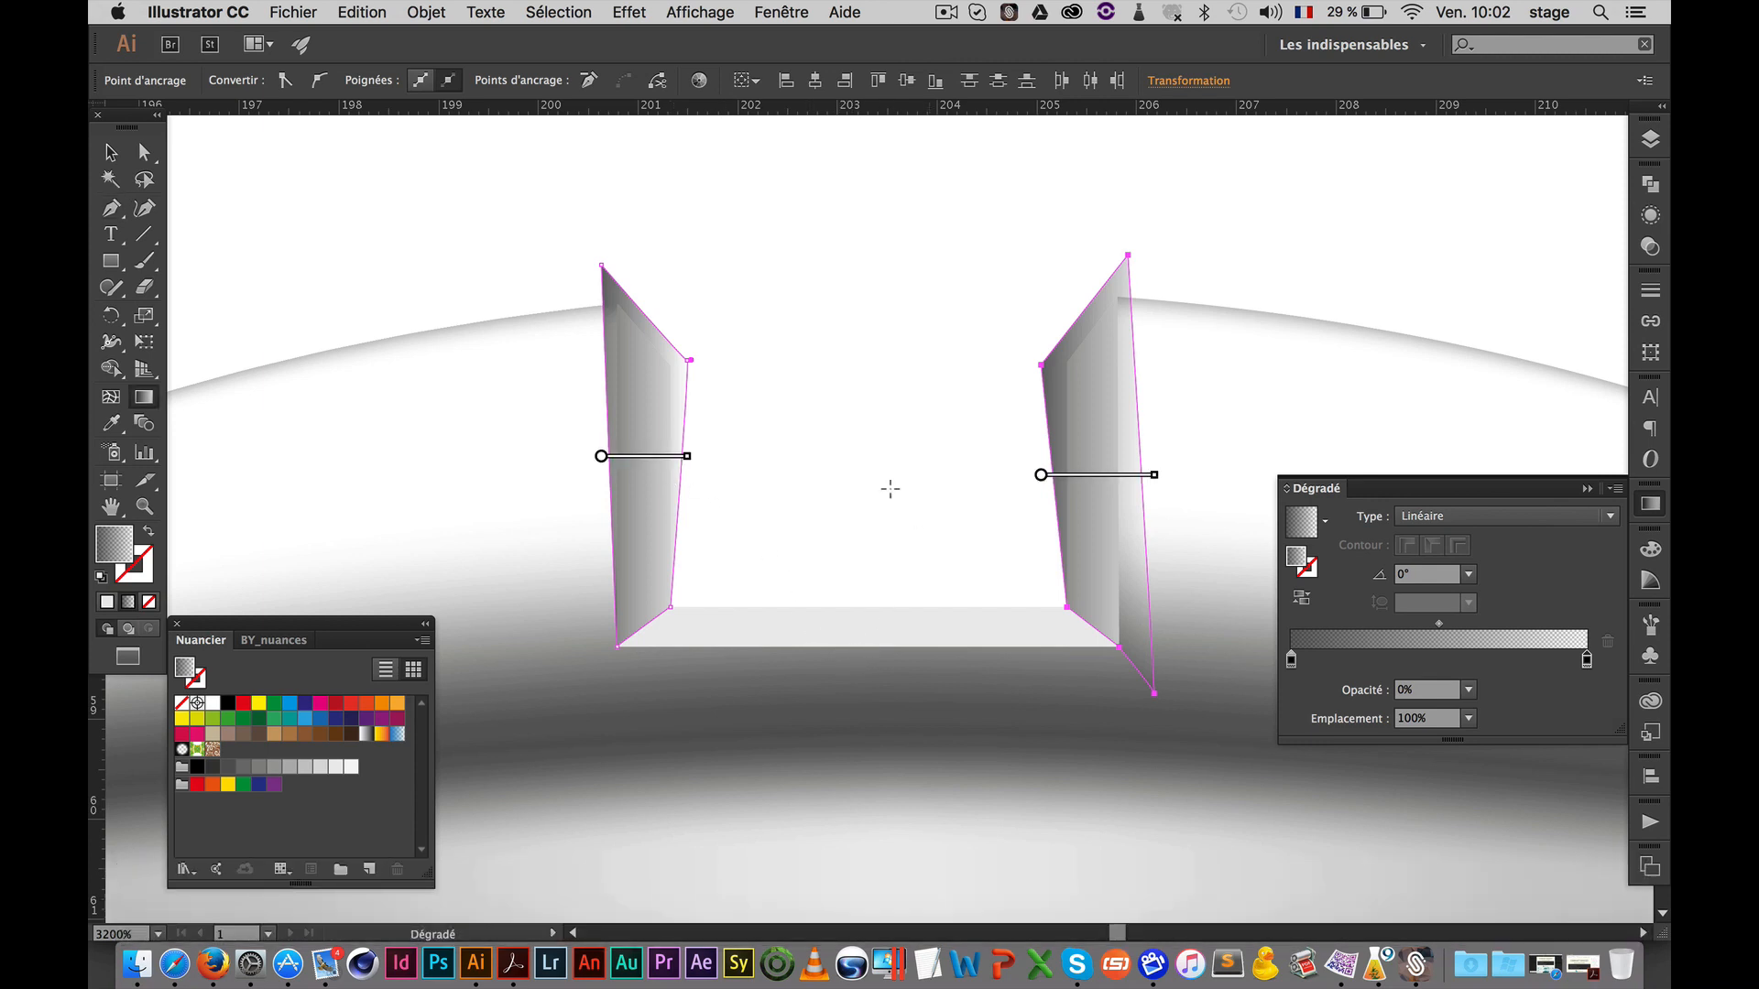
mouse_move(859, 702)
left_mouse_down()
mouse_move(859, 443)
mouse_move(830, 298)
left_mouse_up()
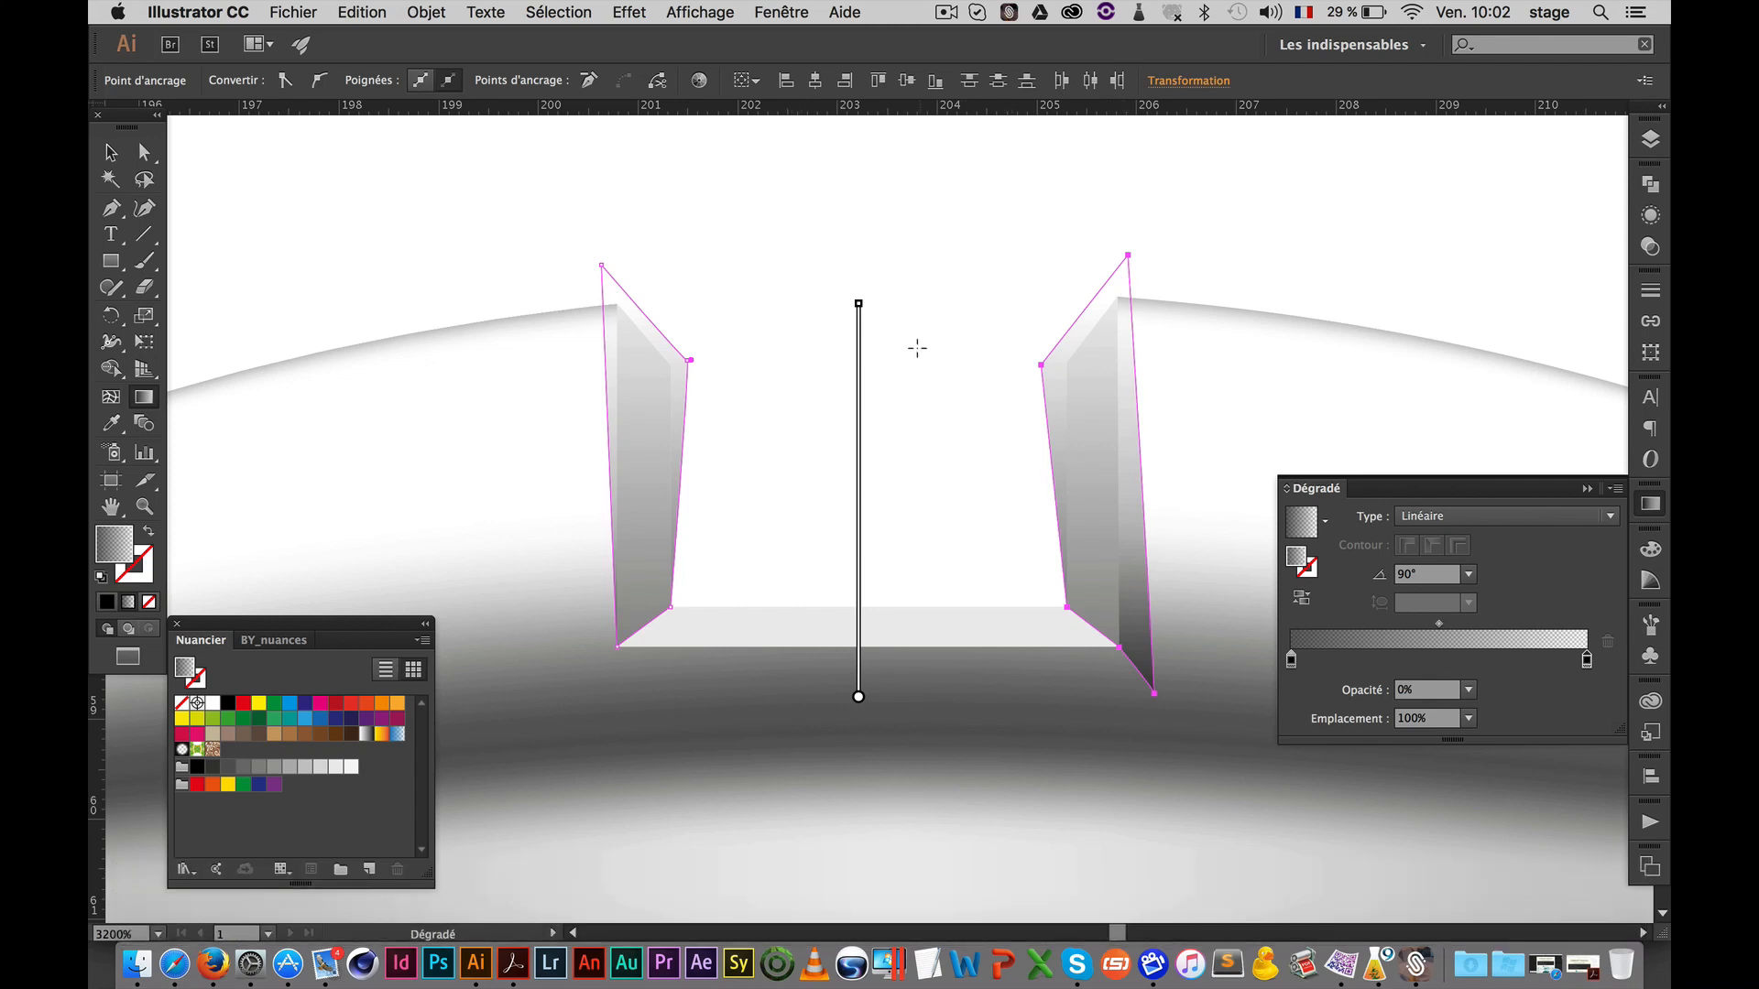
Redraw the gradient on both side wall paths vertically, from below the slot floor up to about mid-wall height
left_click(776, 254, "super")
left_click(680, 428, "super")
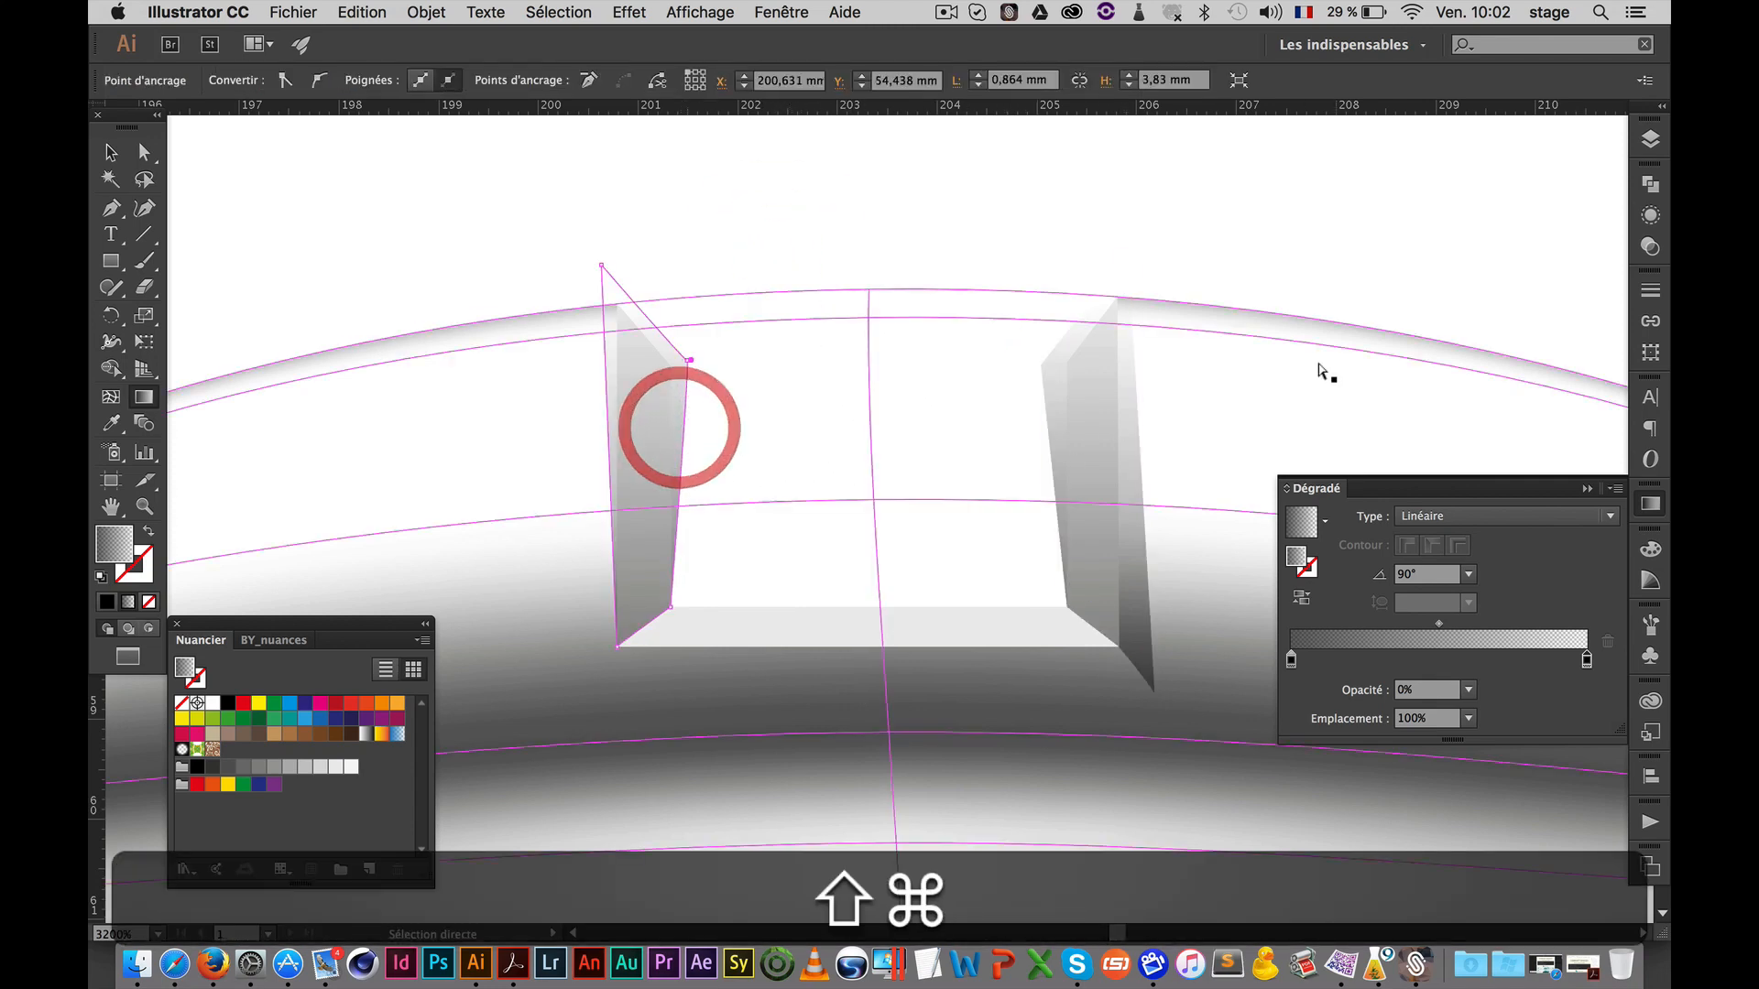
left_click(1132, 376, "shift+super")
key("g")
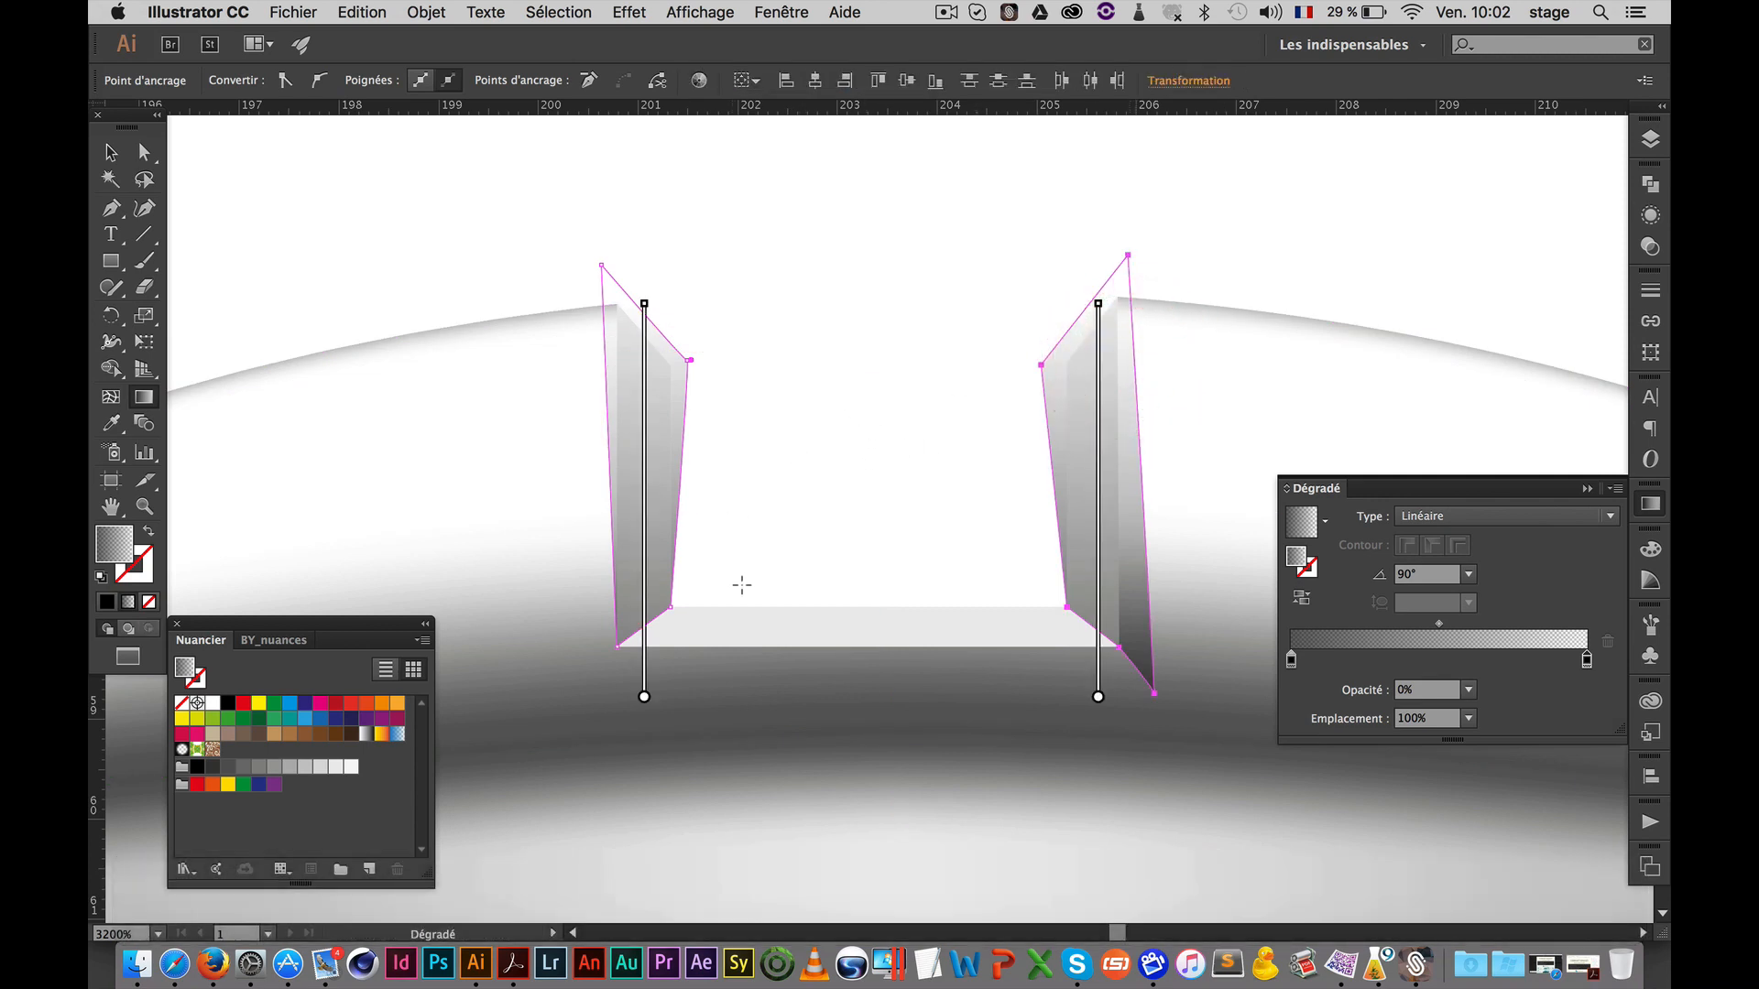
mouse_move(840, 704)
left_mouse_down()
mouse_move(872, 365)
mouse_move(852, 361)
mouse_move(839, 441)
left_mouse_up()
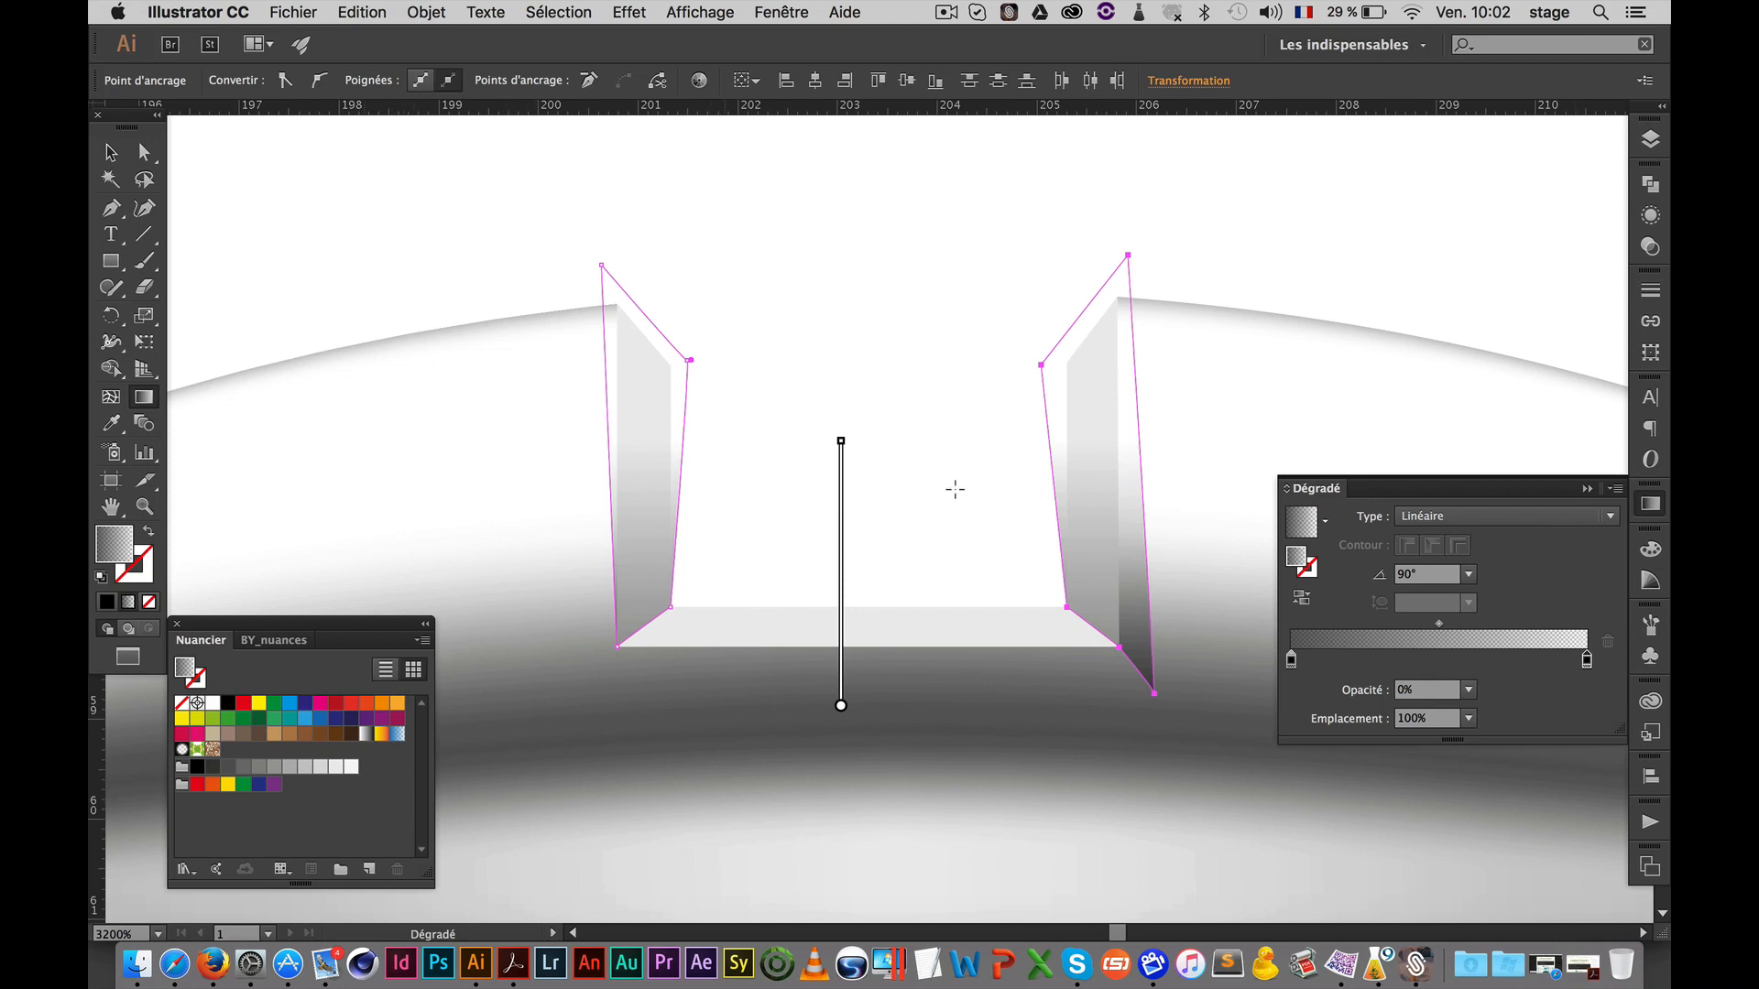
Set the blending mode of both side wall paths to Produit
left_click(1650, 246)
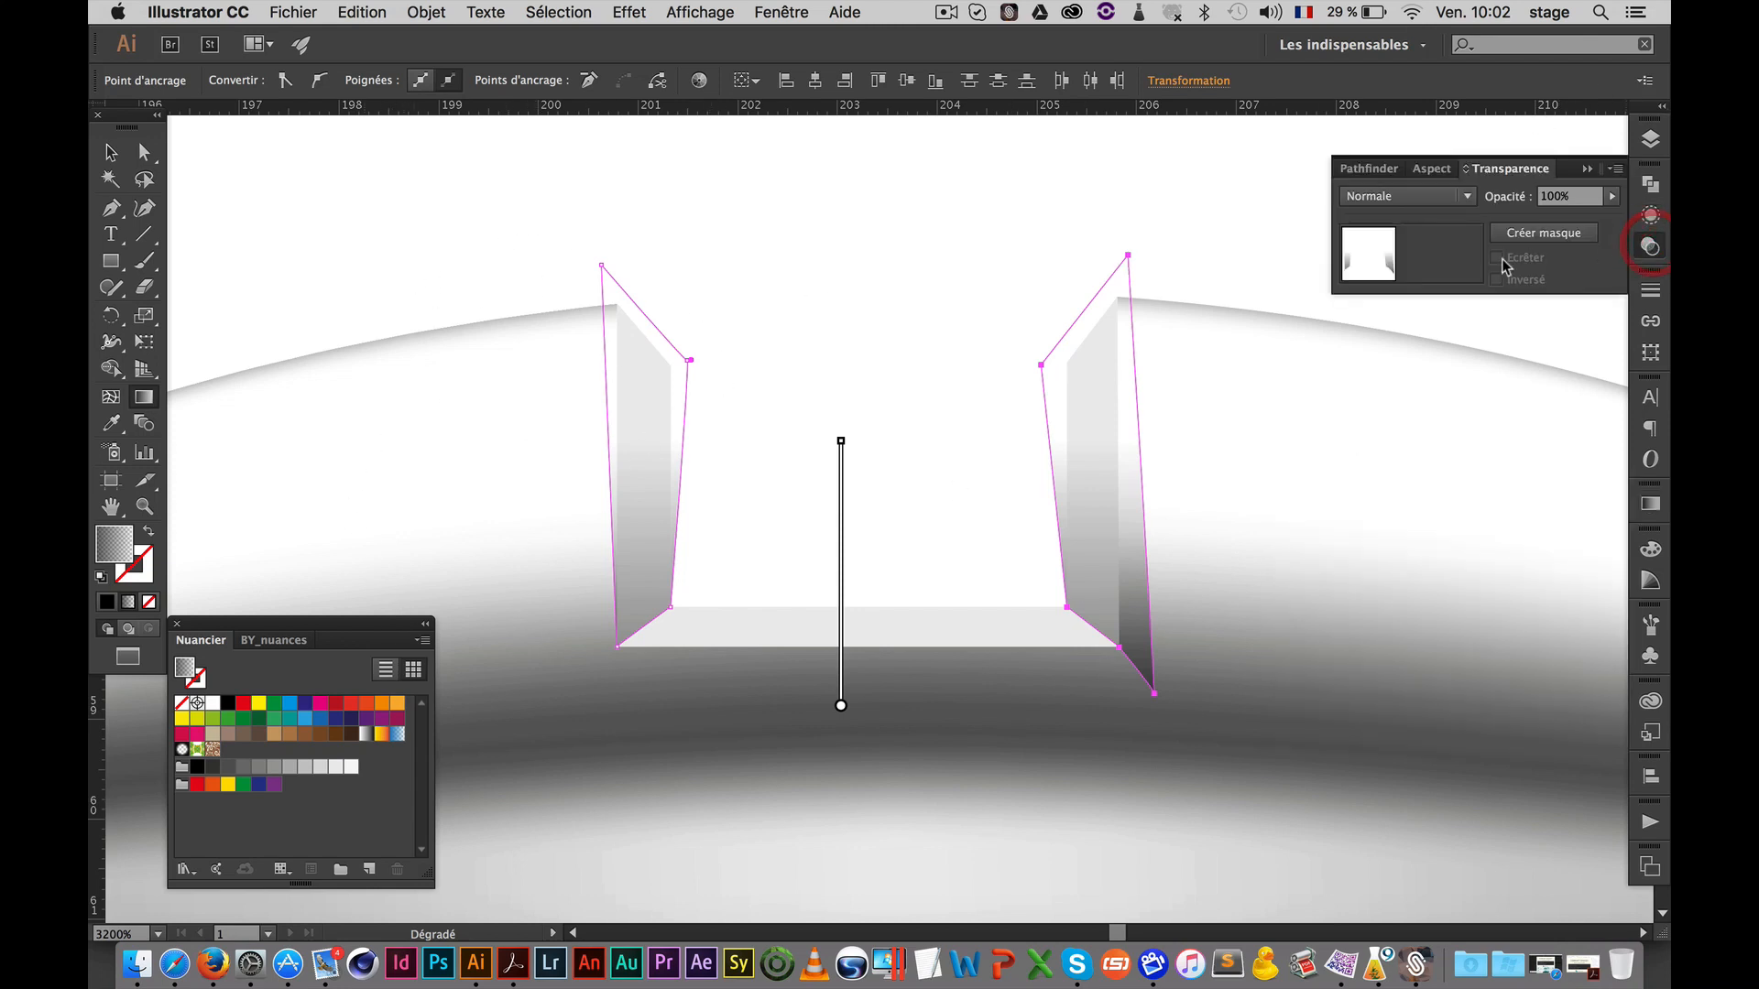
left_click(1455, 196)
left_click(1444, 274)
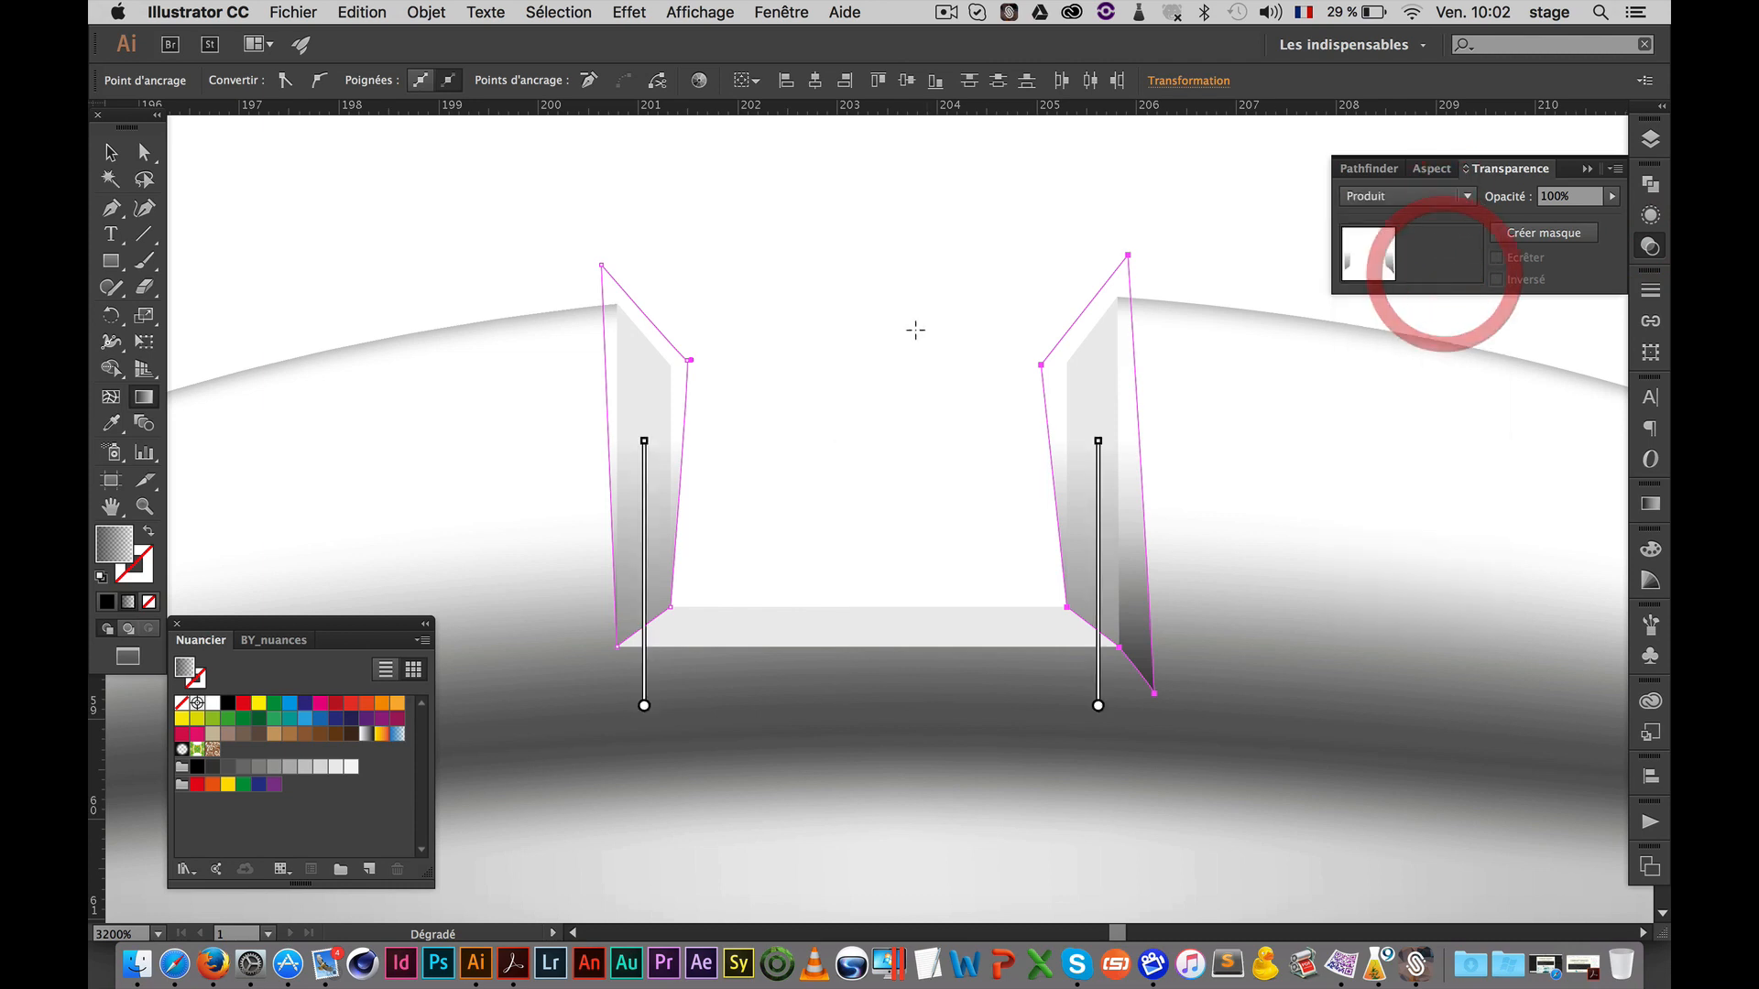
left_click(793, 280, "super")
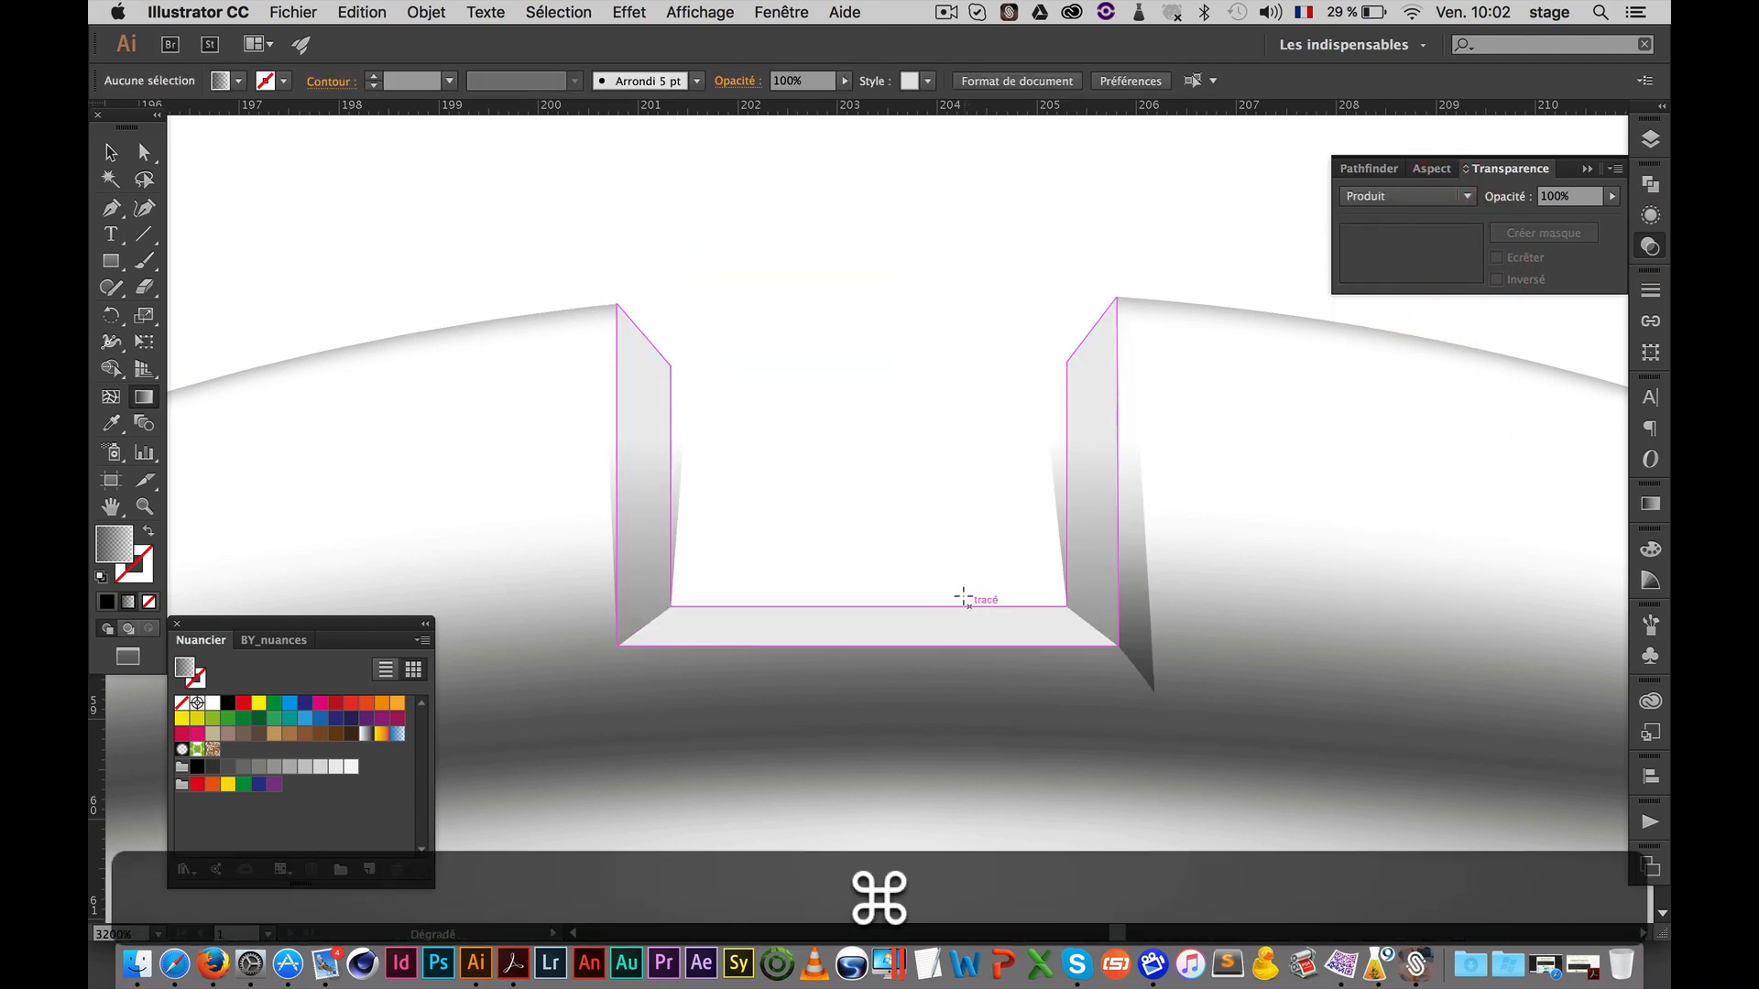
Duplicate the light grey slot shape in place and bring the copy to the very front (Premier plan)
key("a")
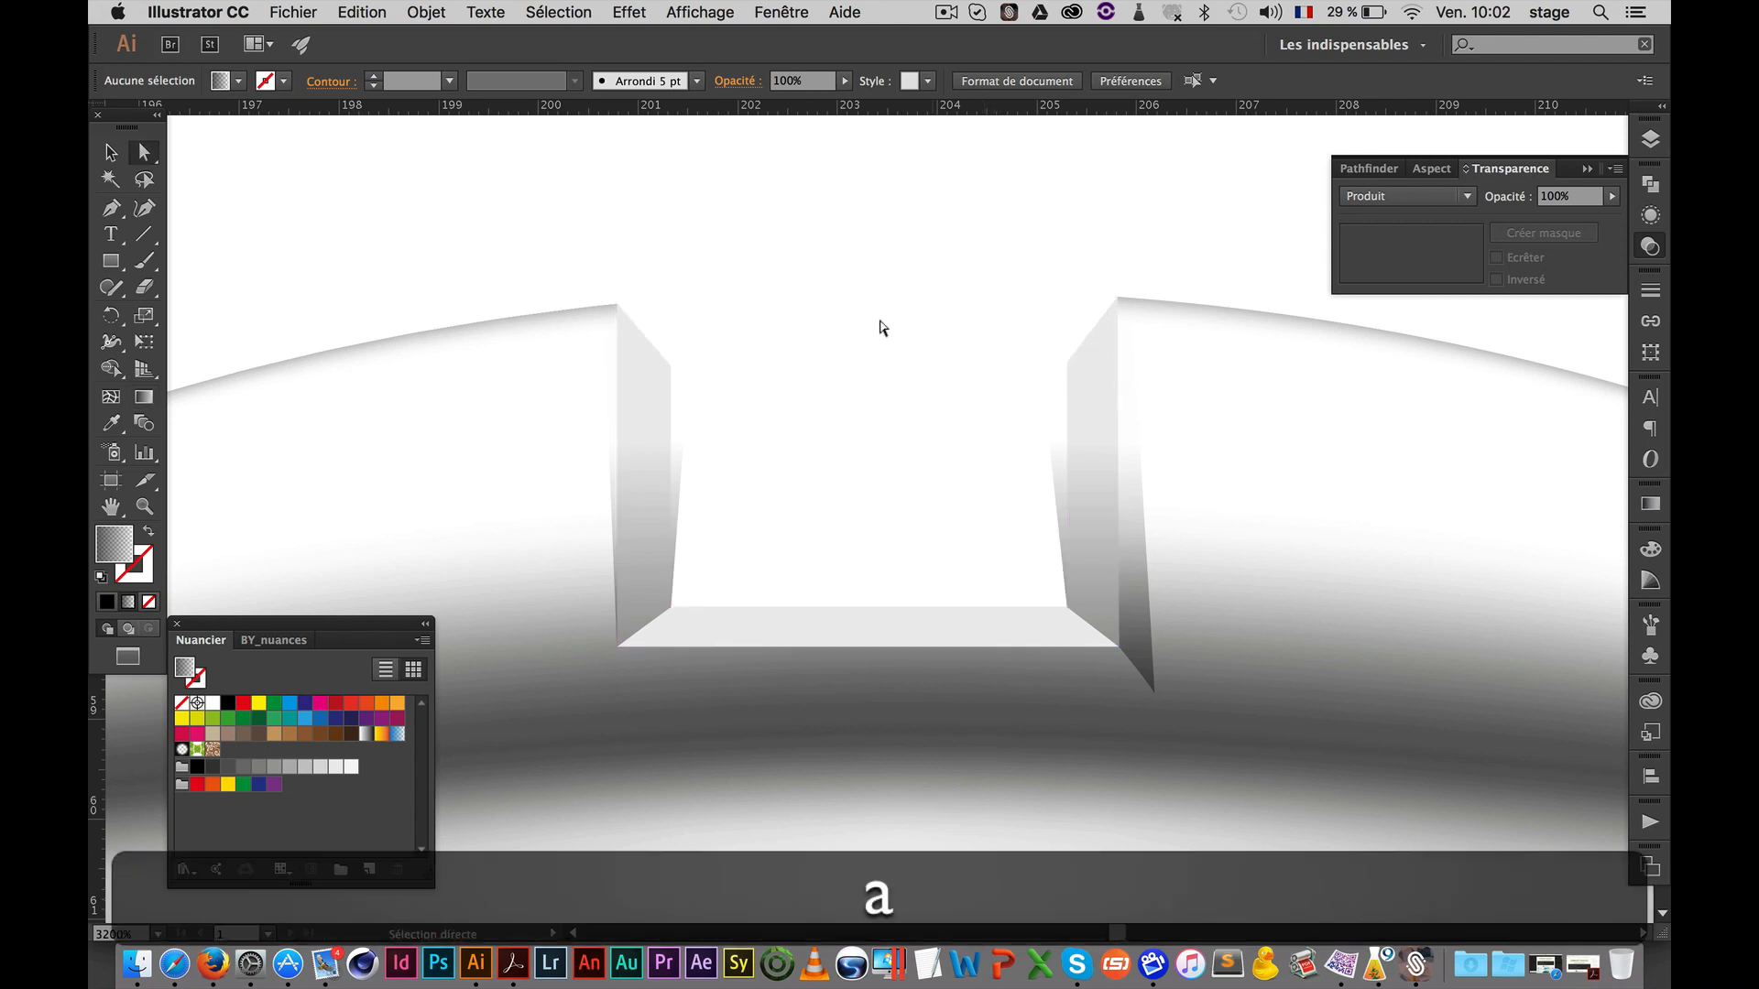
left_click(805, 223)
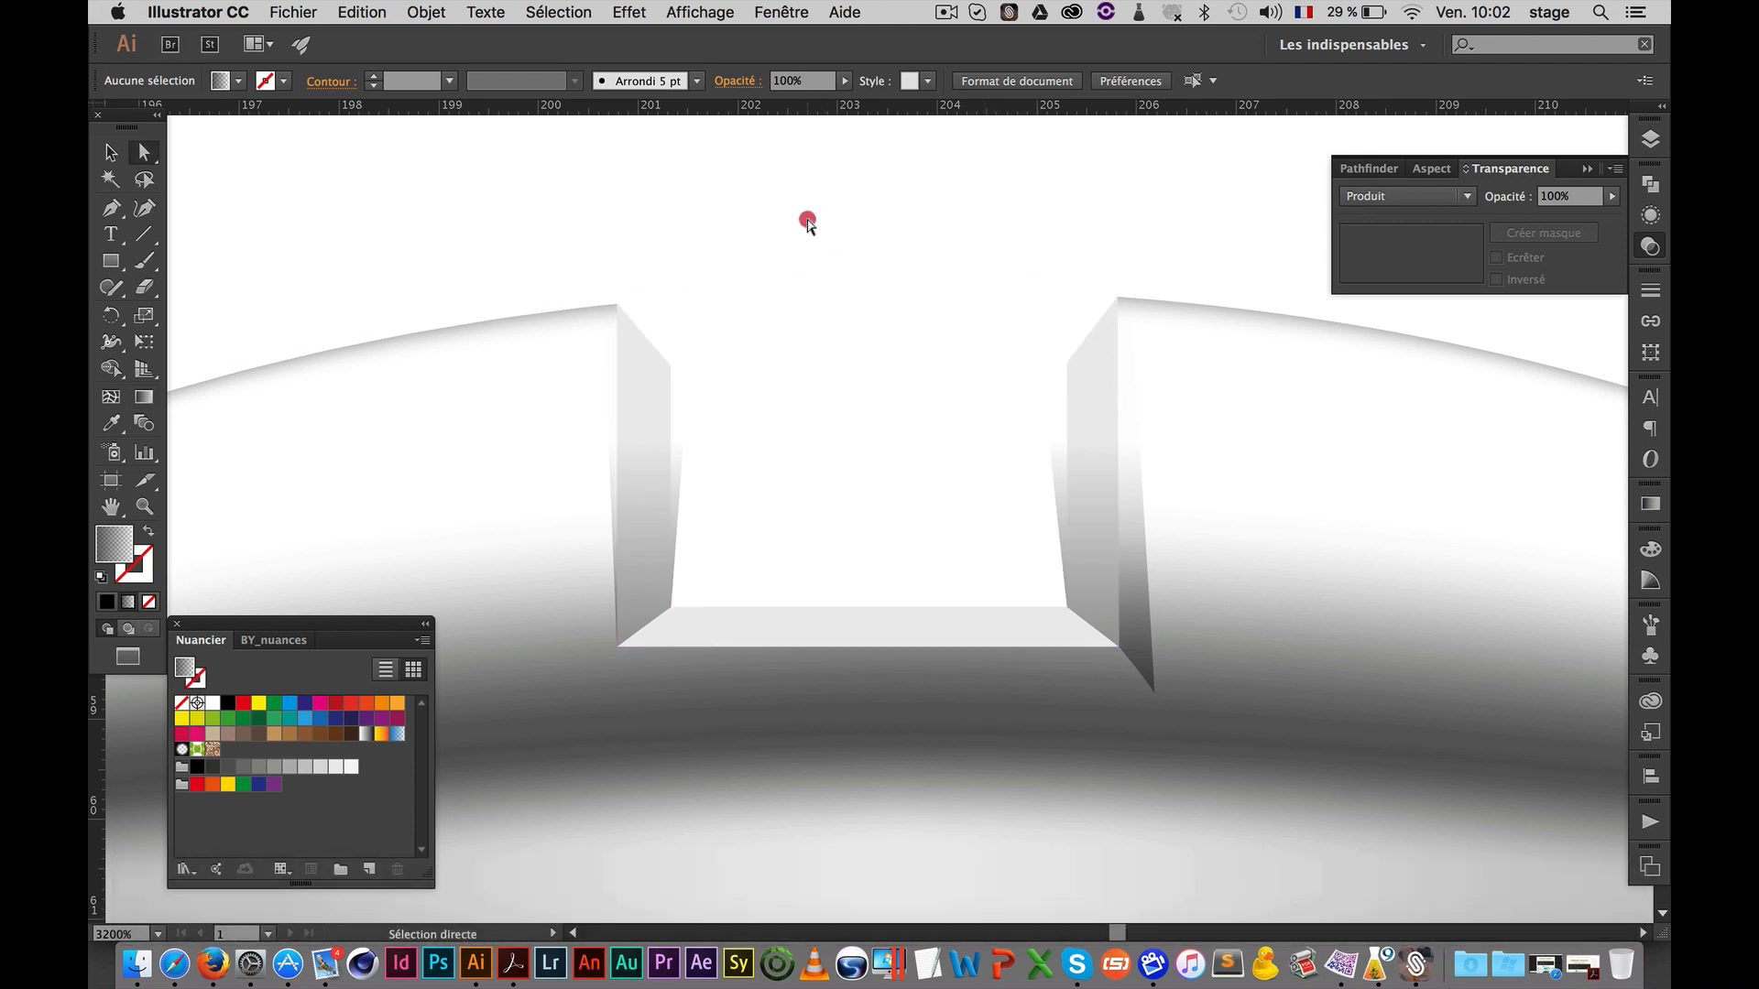
left_click(871, 620)
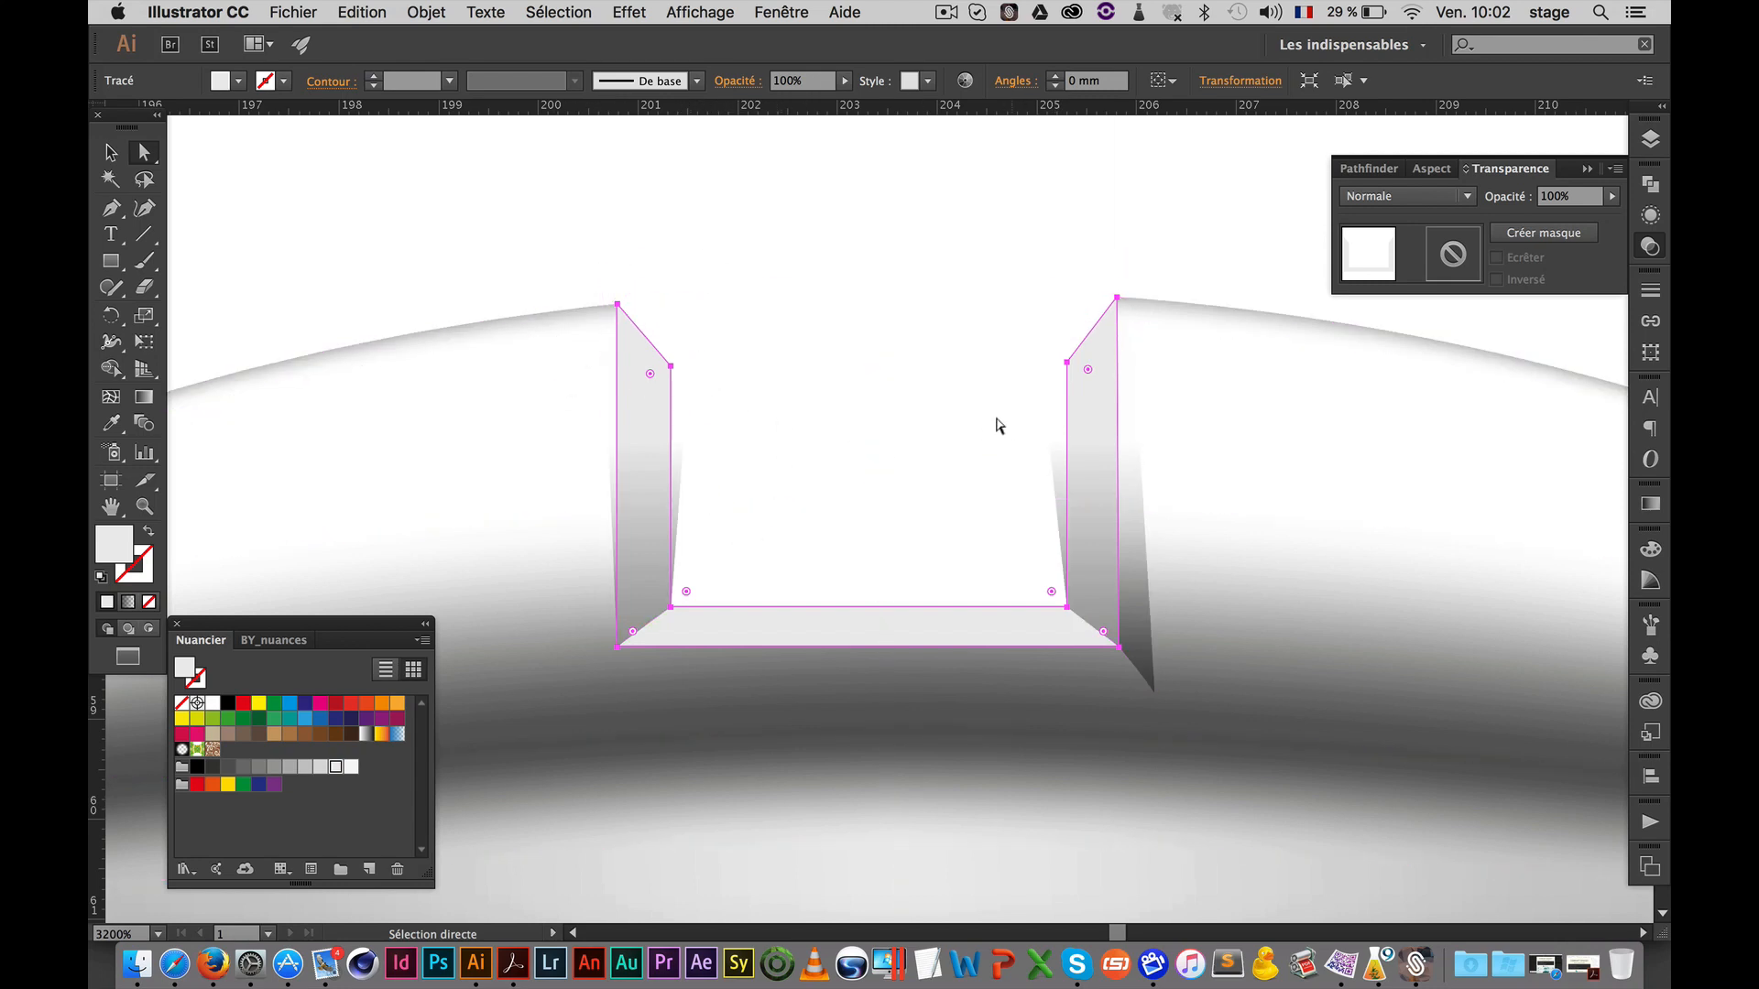
key("super+f")
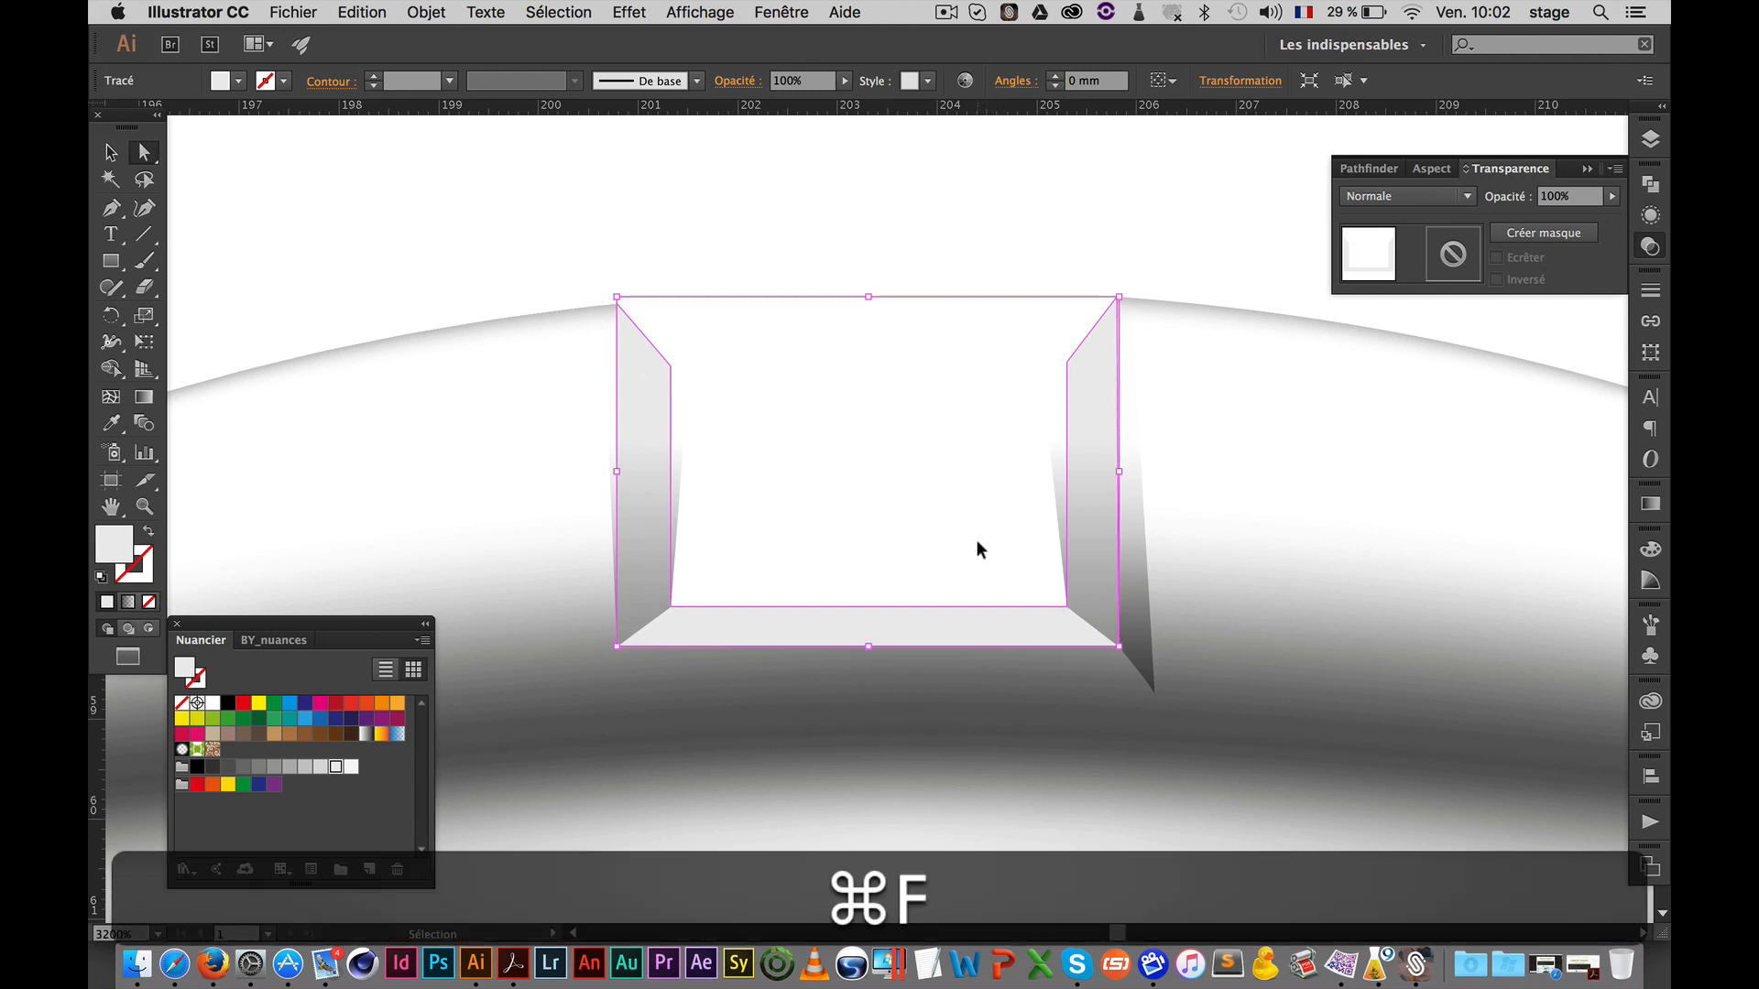
right_click(972, 632)
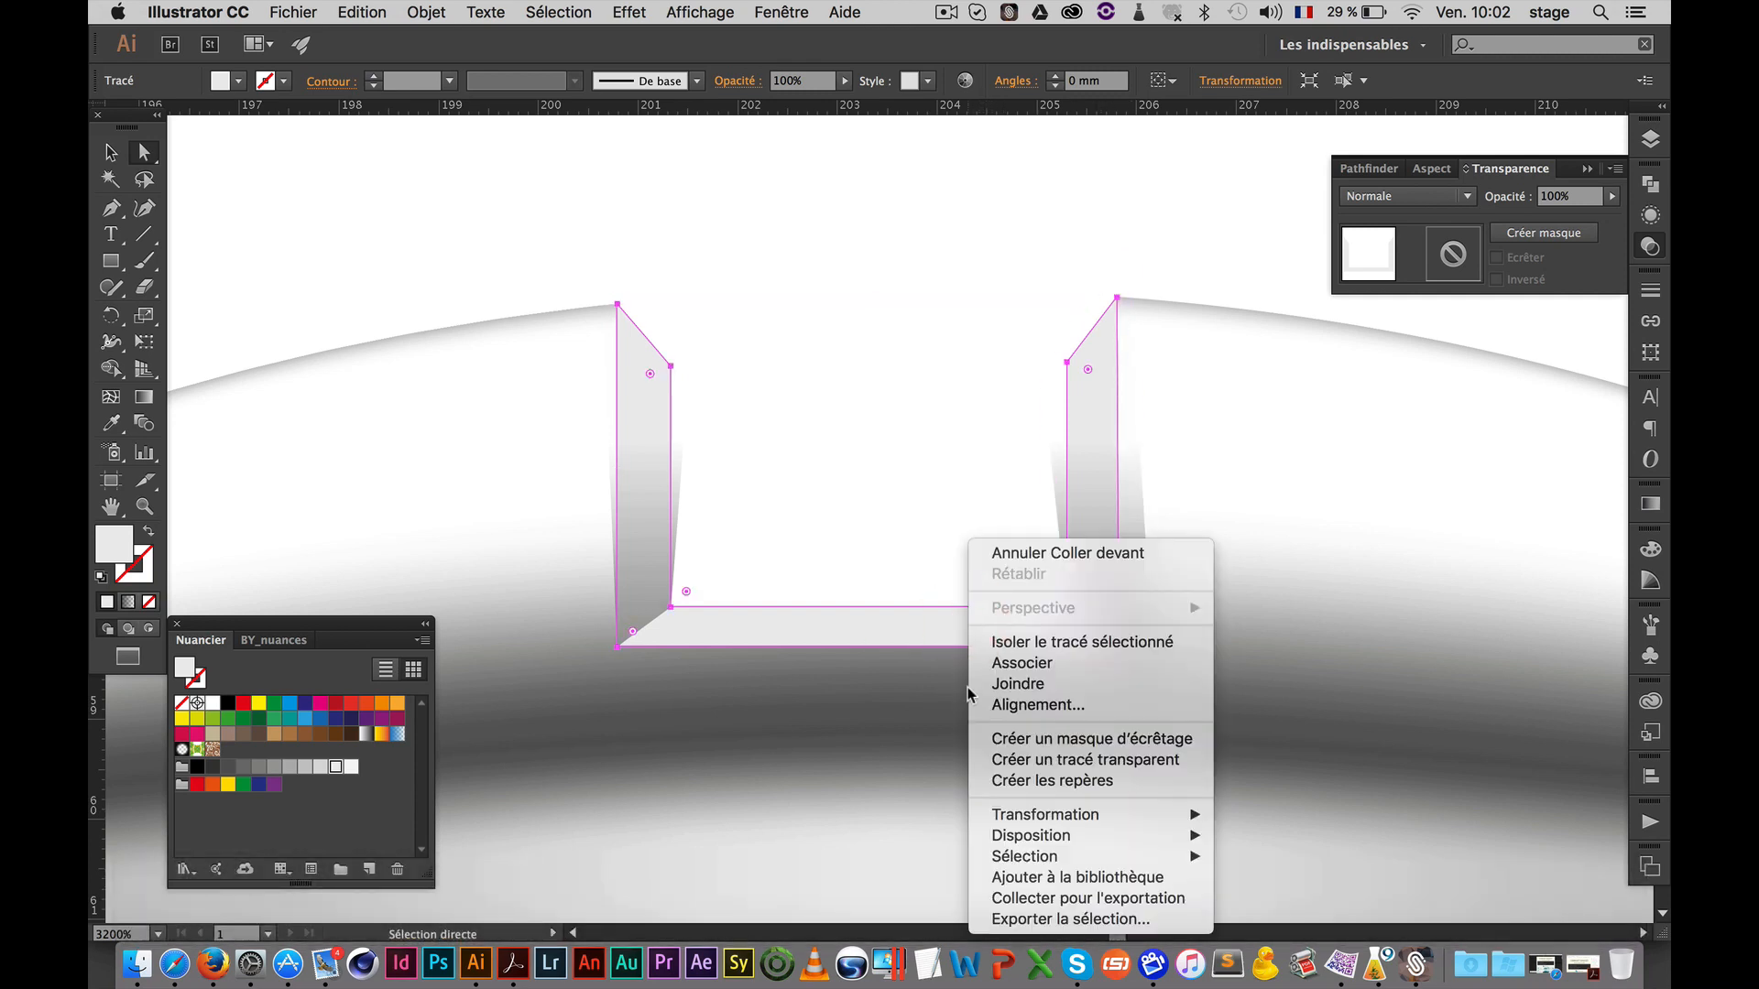
mouse_move(1028, 839)
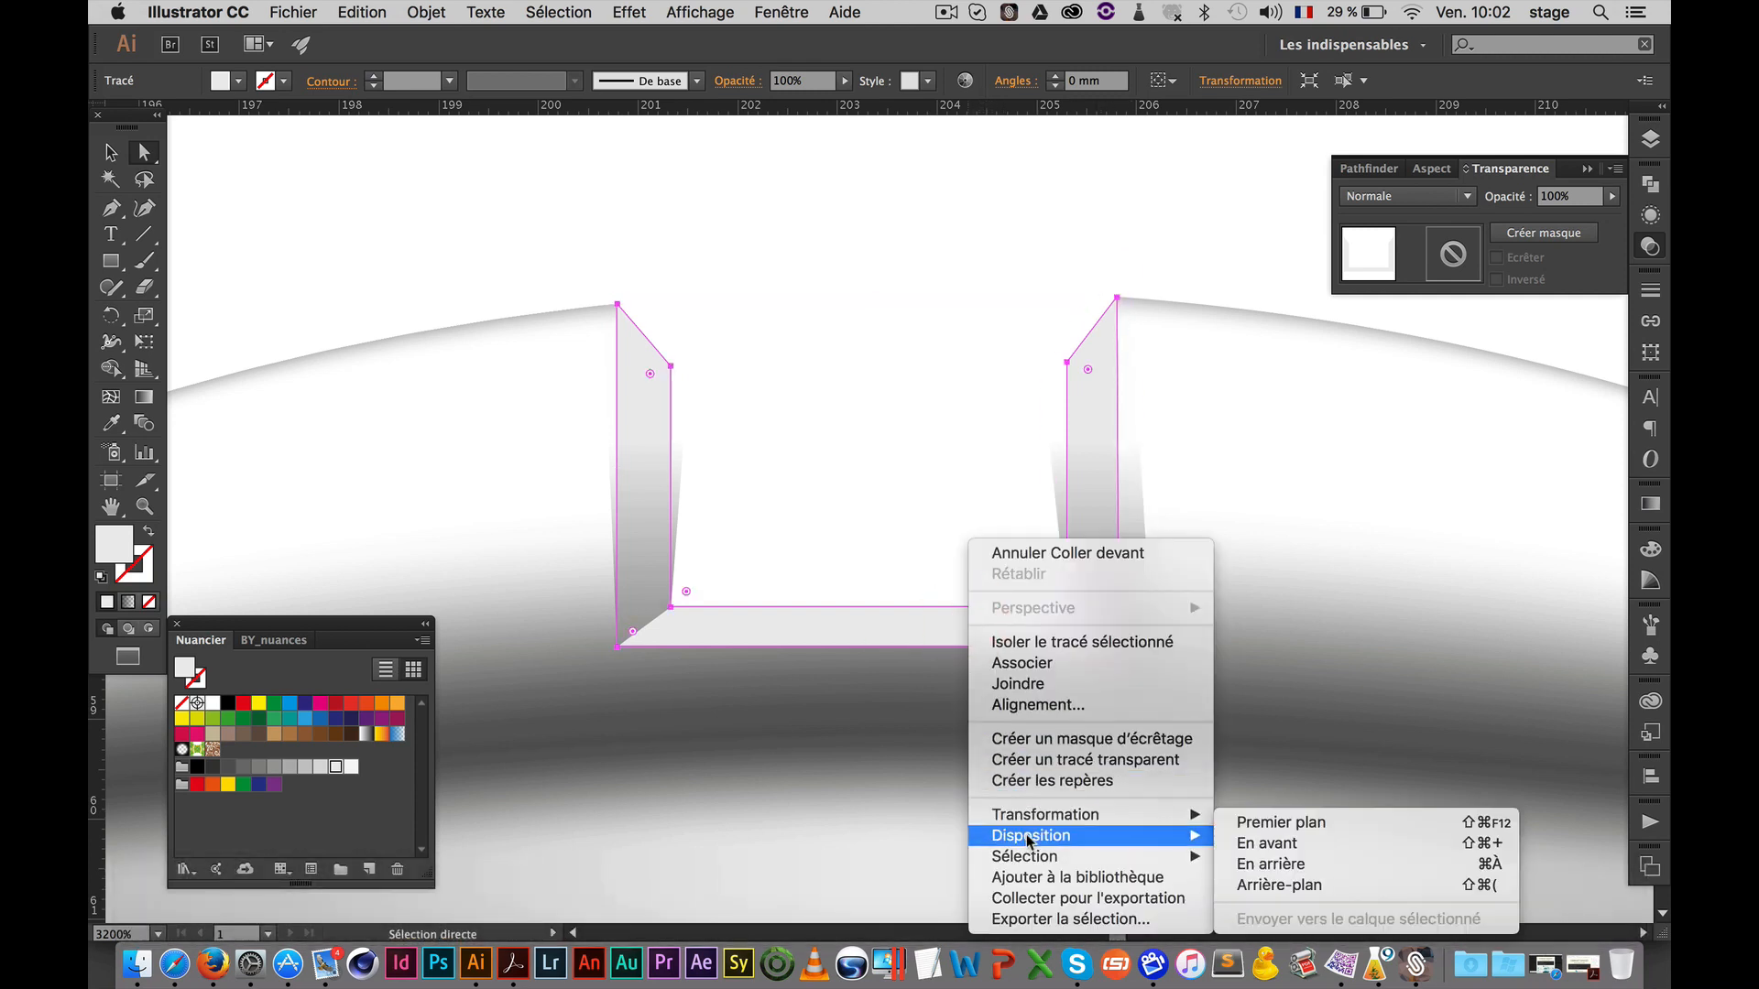
left_click(1266, 823)
Clip both gradient side wall paths with the front copy of the slot shape using a clipping mask
left_click(1137, 585, "shift")
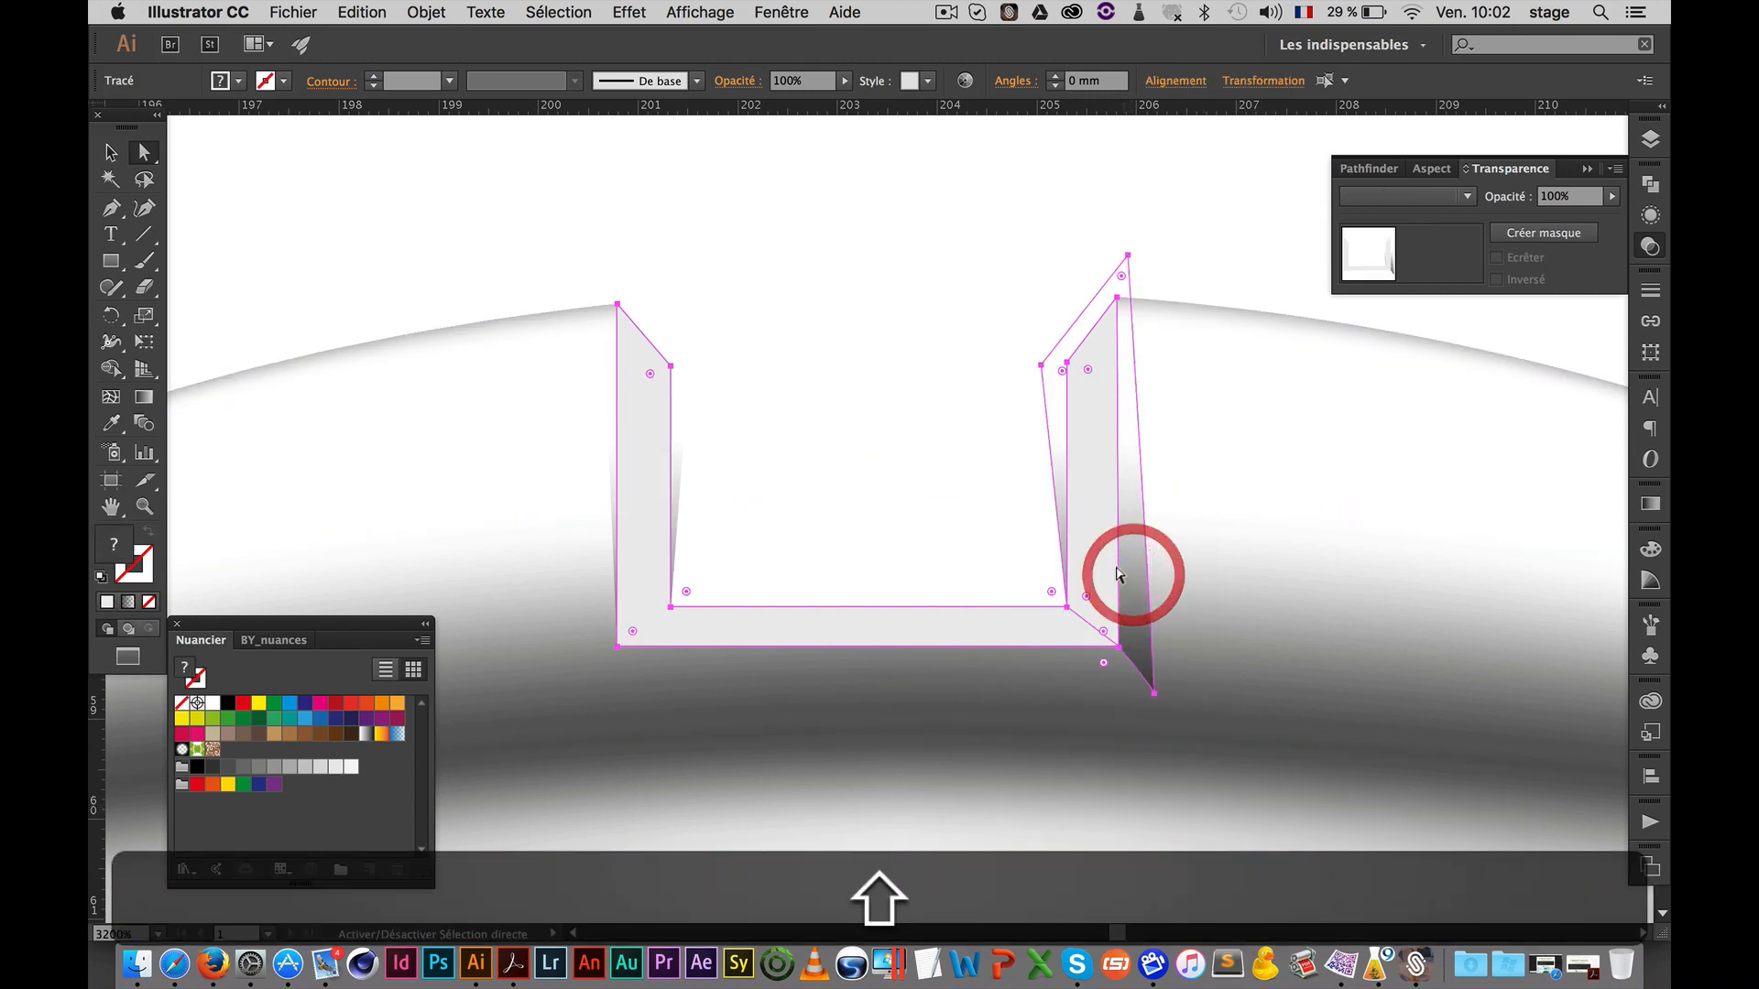
left_click(682, 440, "shift")
left_click(683, 440, "shift")
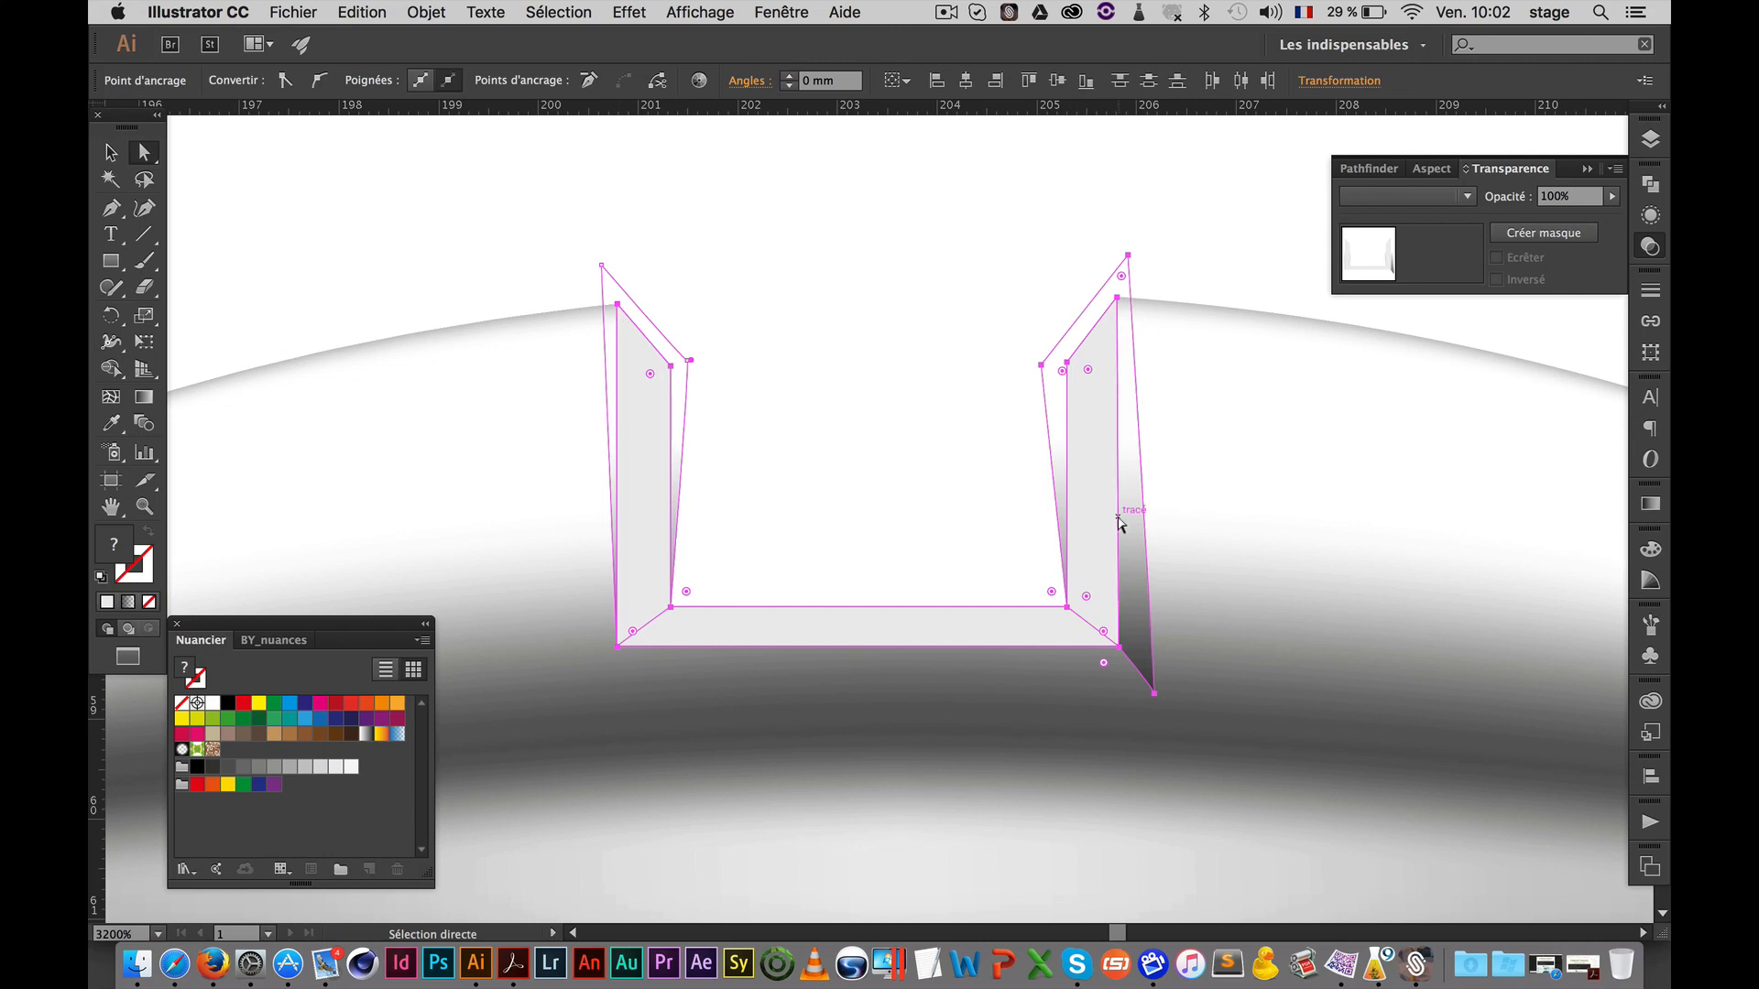
key("super+shift+7")
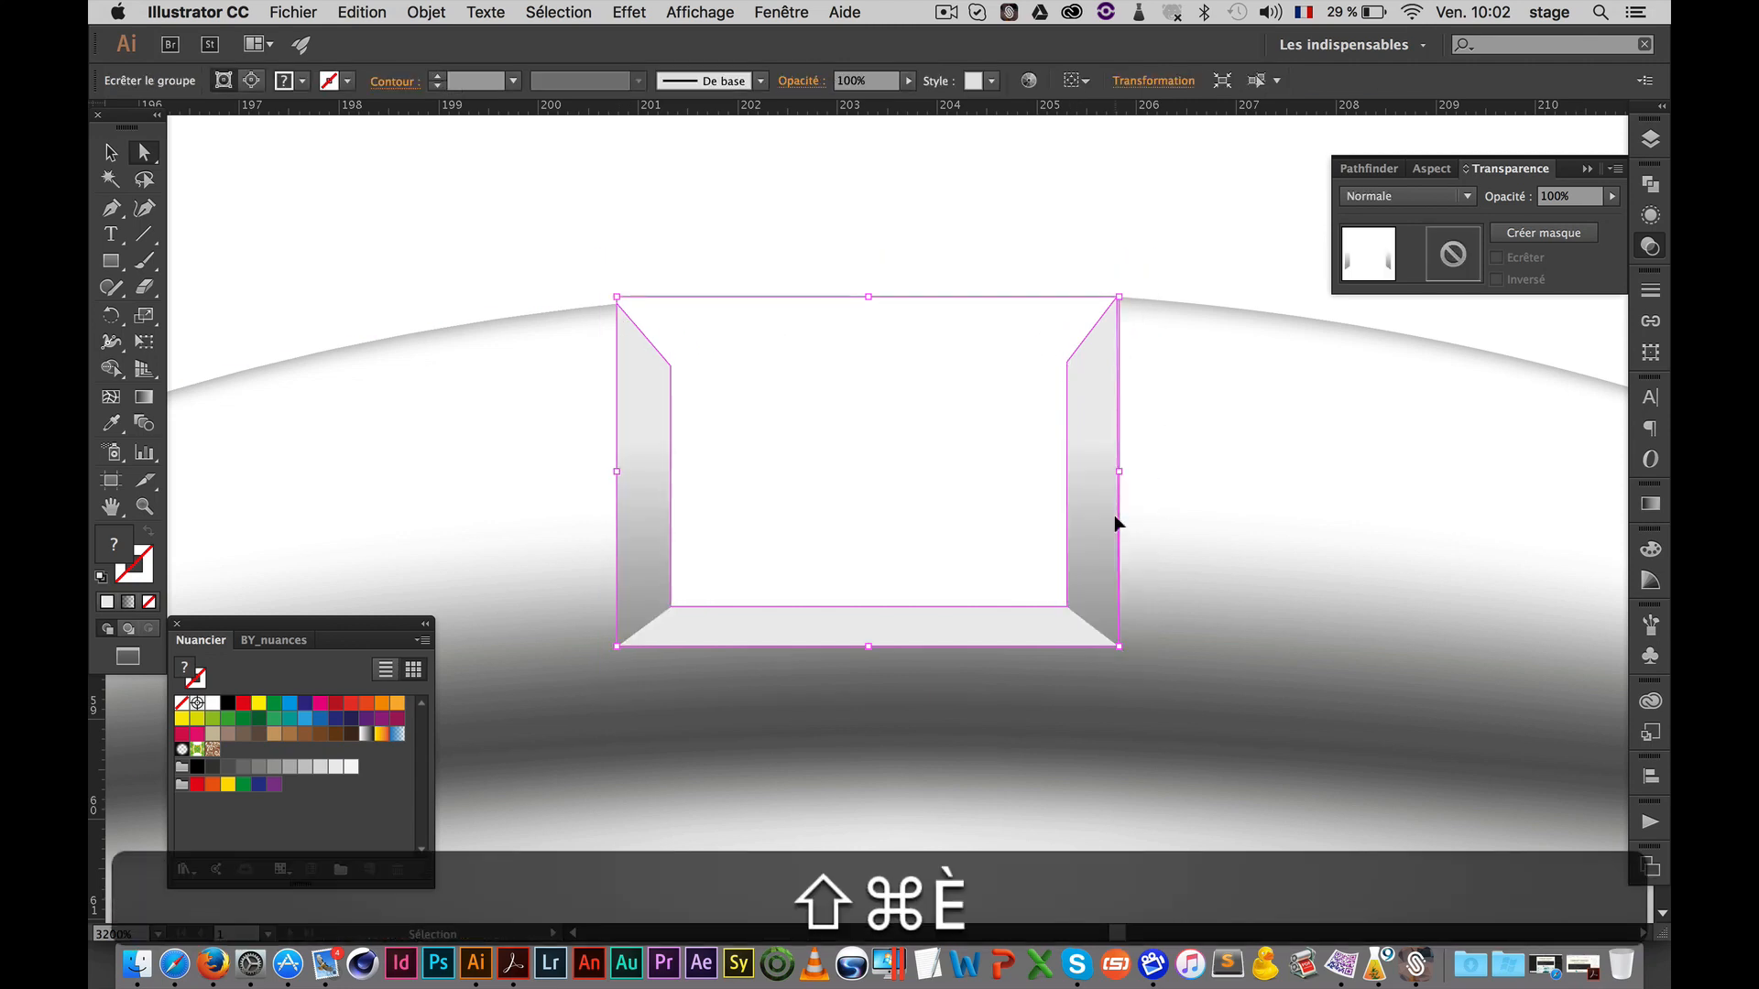
left_click(966, 225)
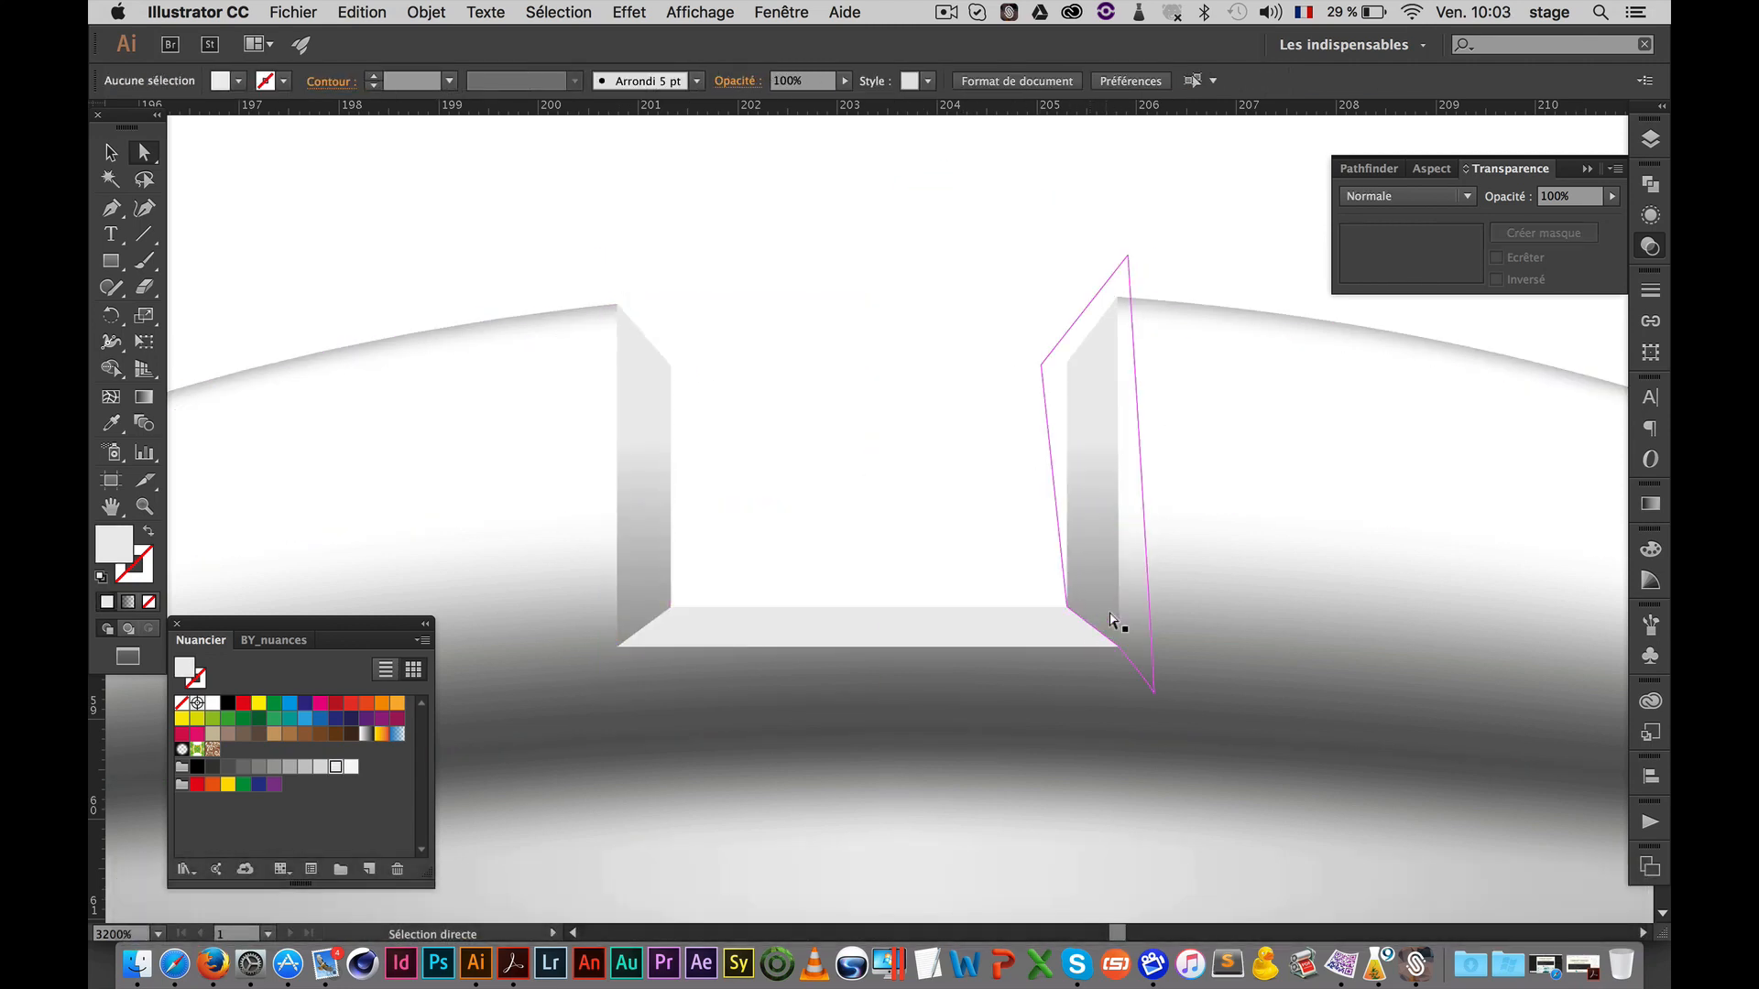
Draw a closed four-sided Pen path over the slot floor, snapping to its two outer and two inner bottom corners
left_click(969, 704, "super")
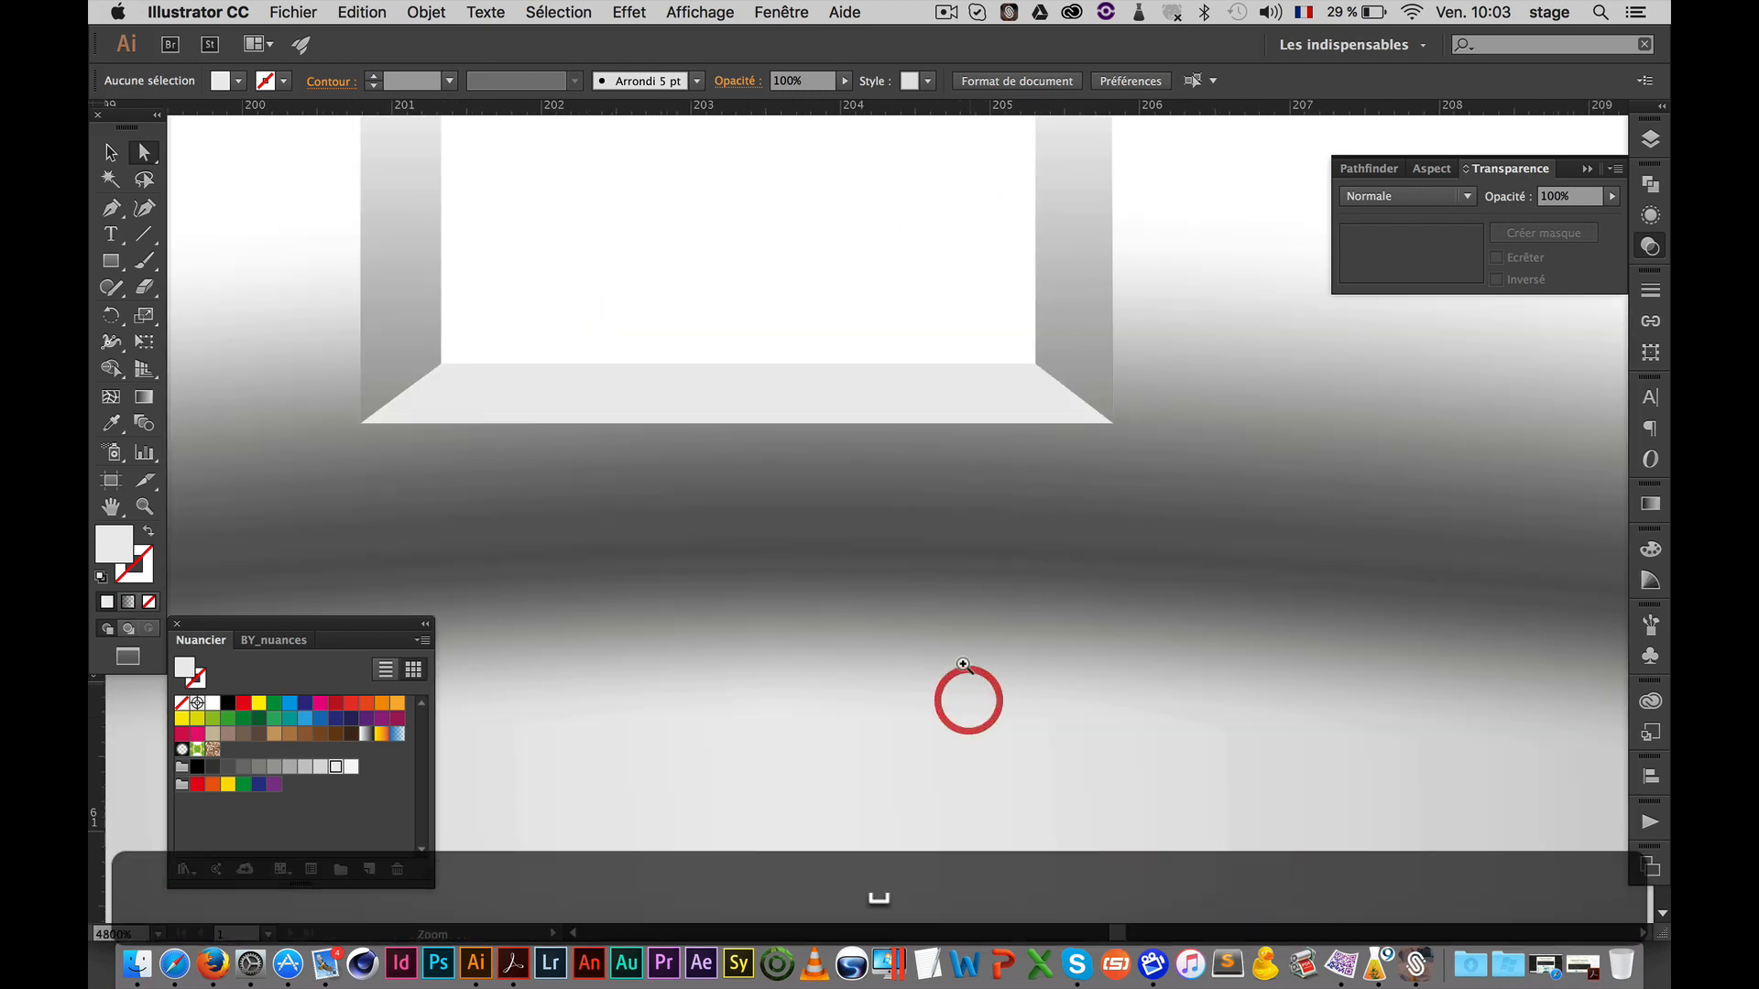
left_click_drag(891, 450, 956, 641)
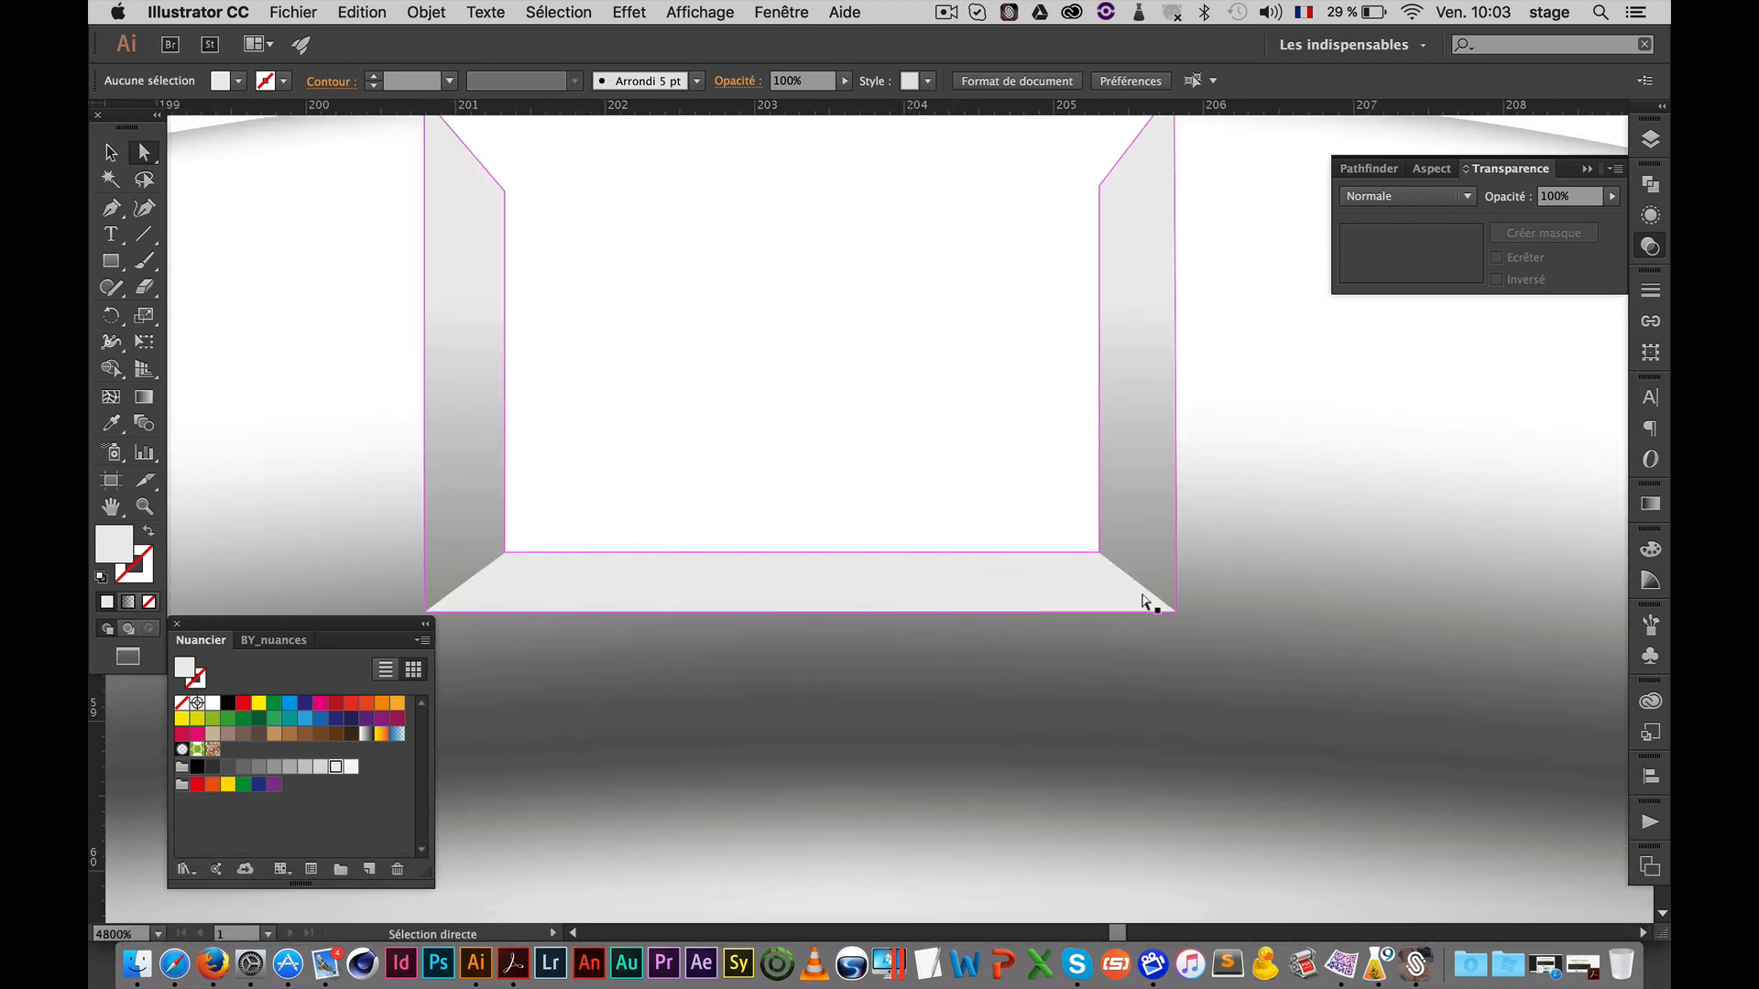
key("a")
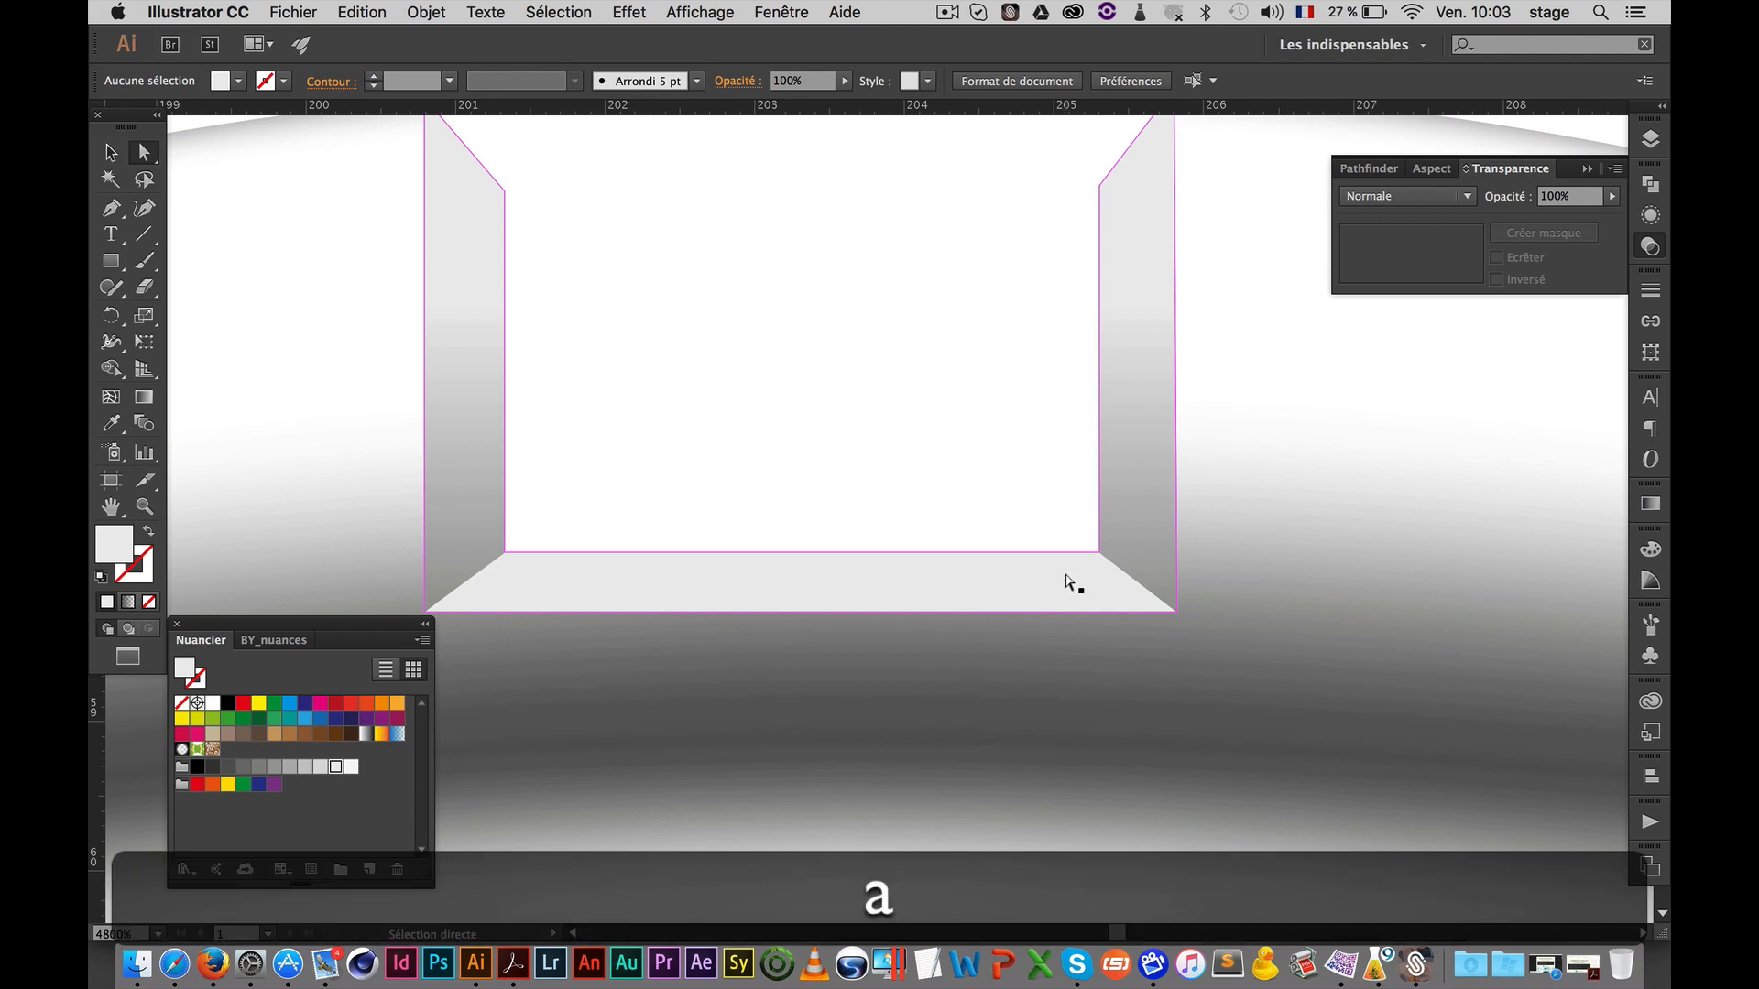
key("p")
key("space")
left_click_drag(580, 534, 589, 459)
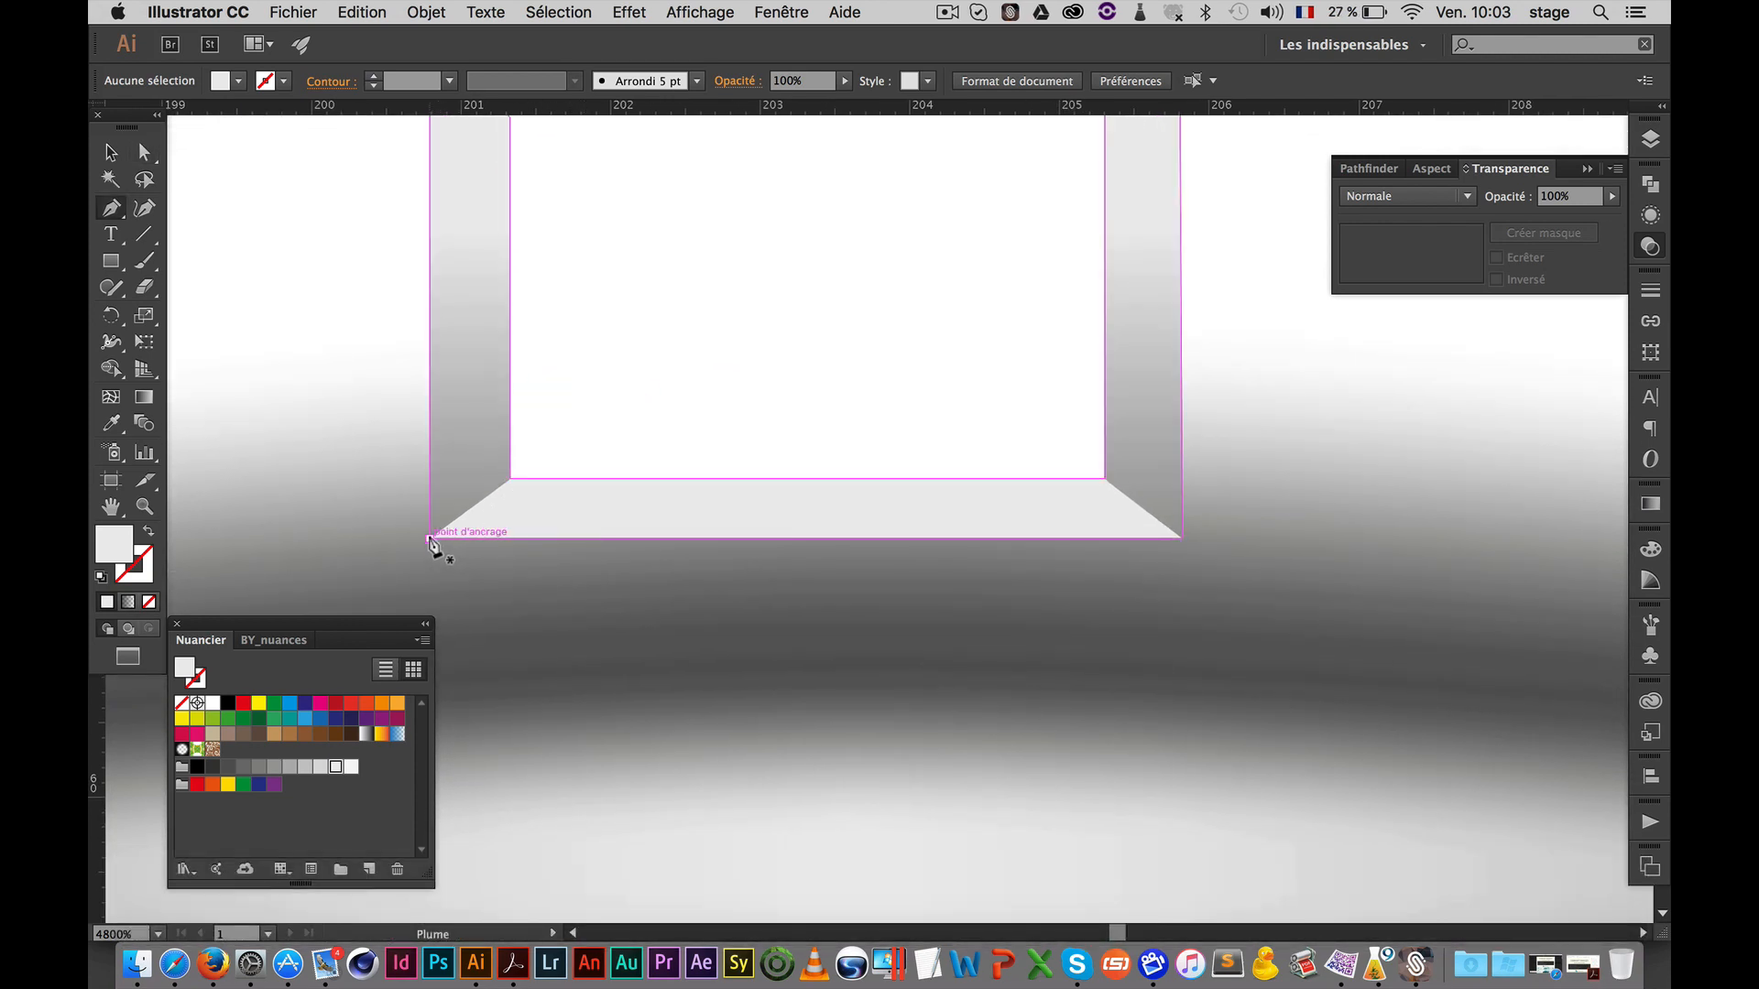
left_click(429, 539)
left_click(511, 478)
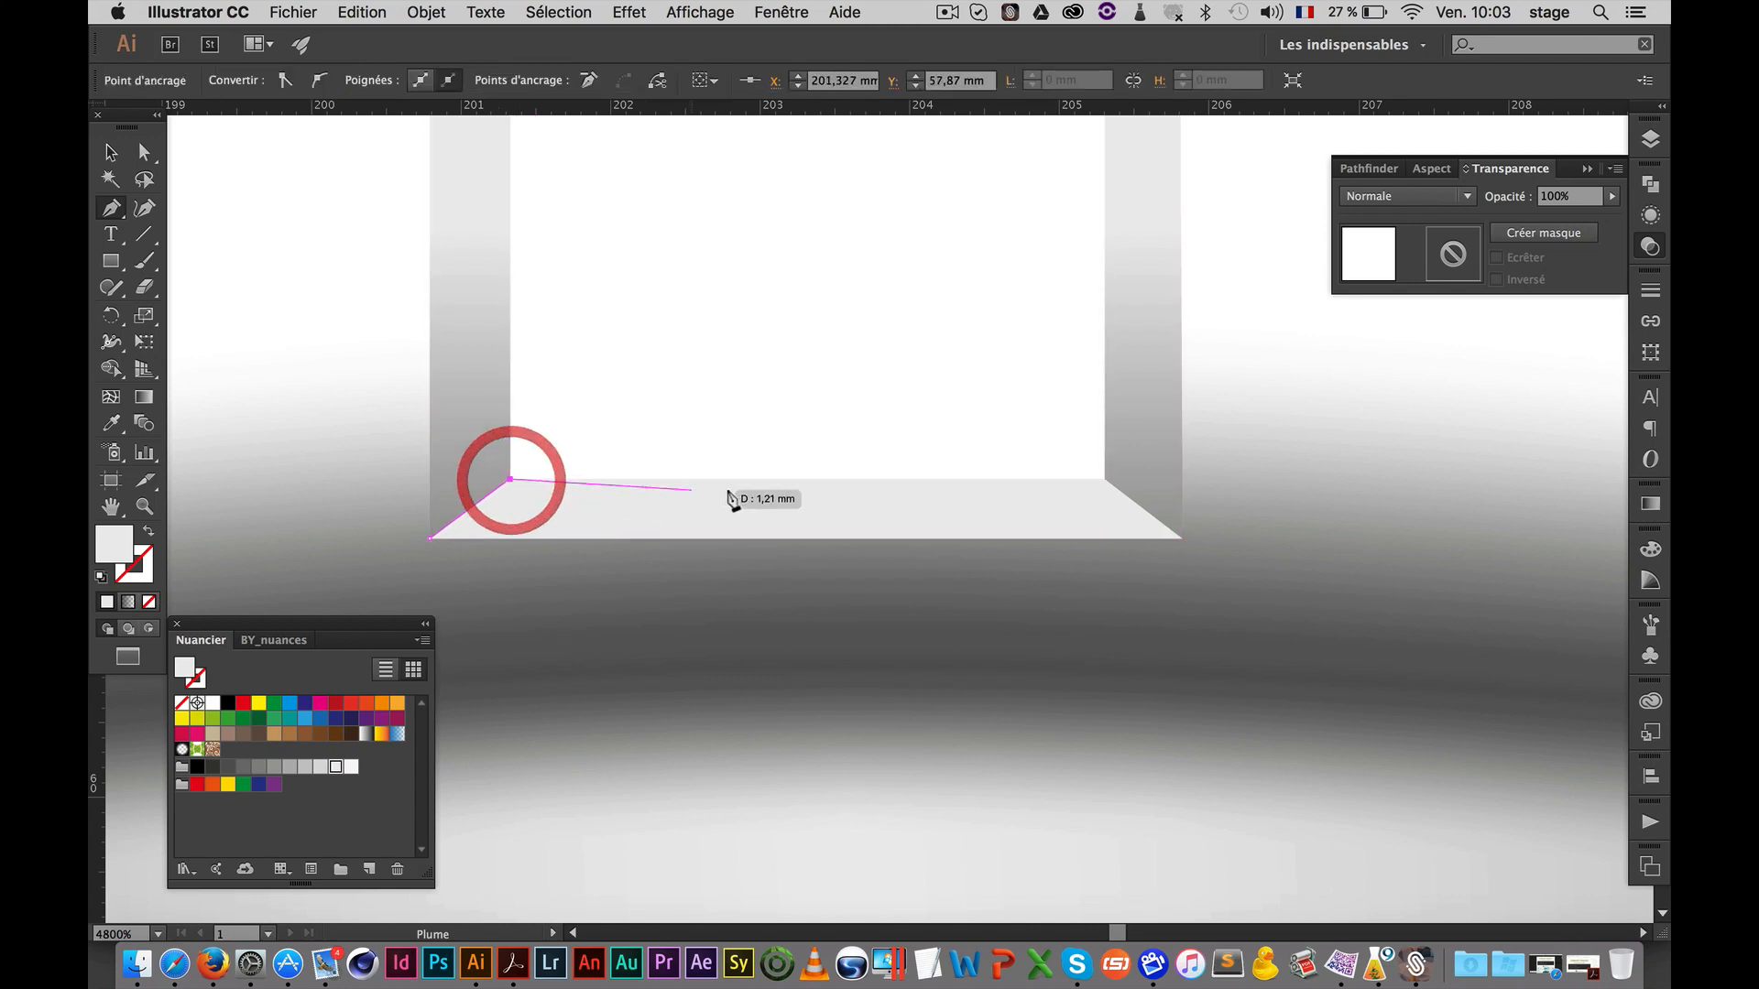
left_click(1105, 479, "shift")
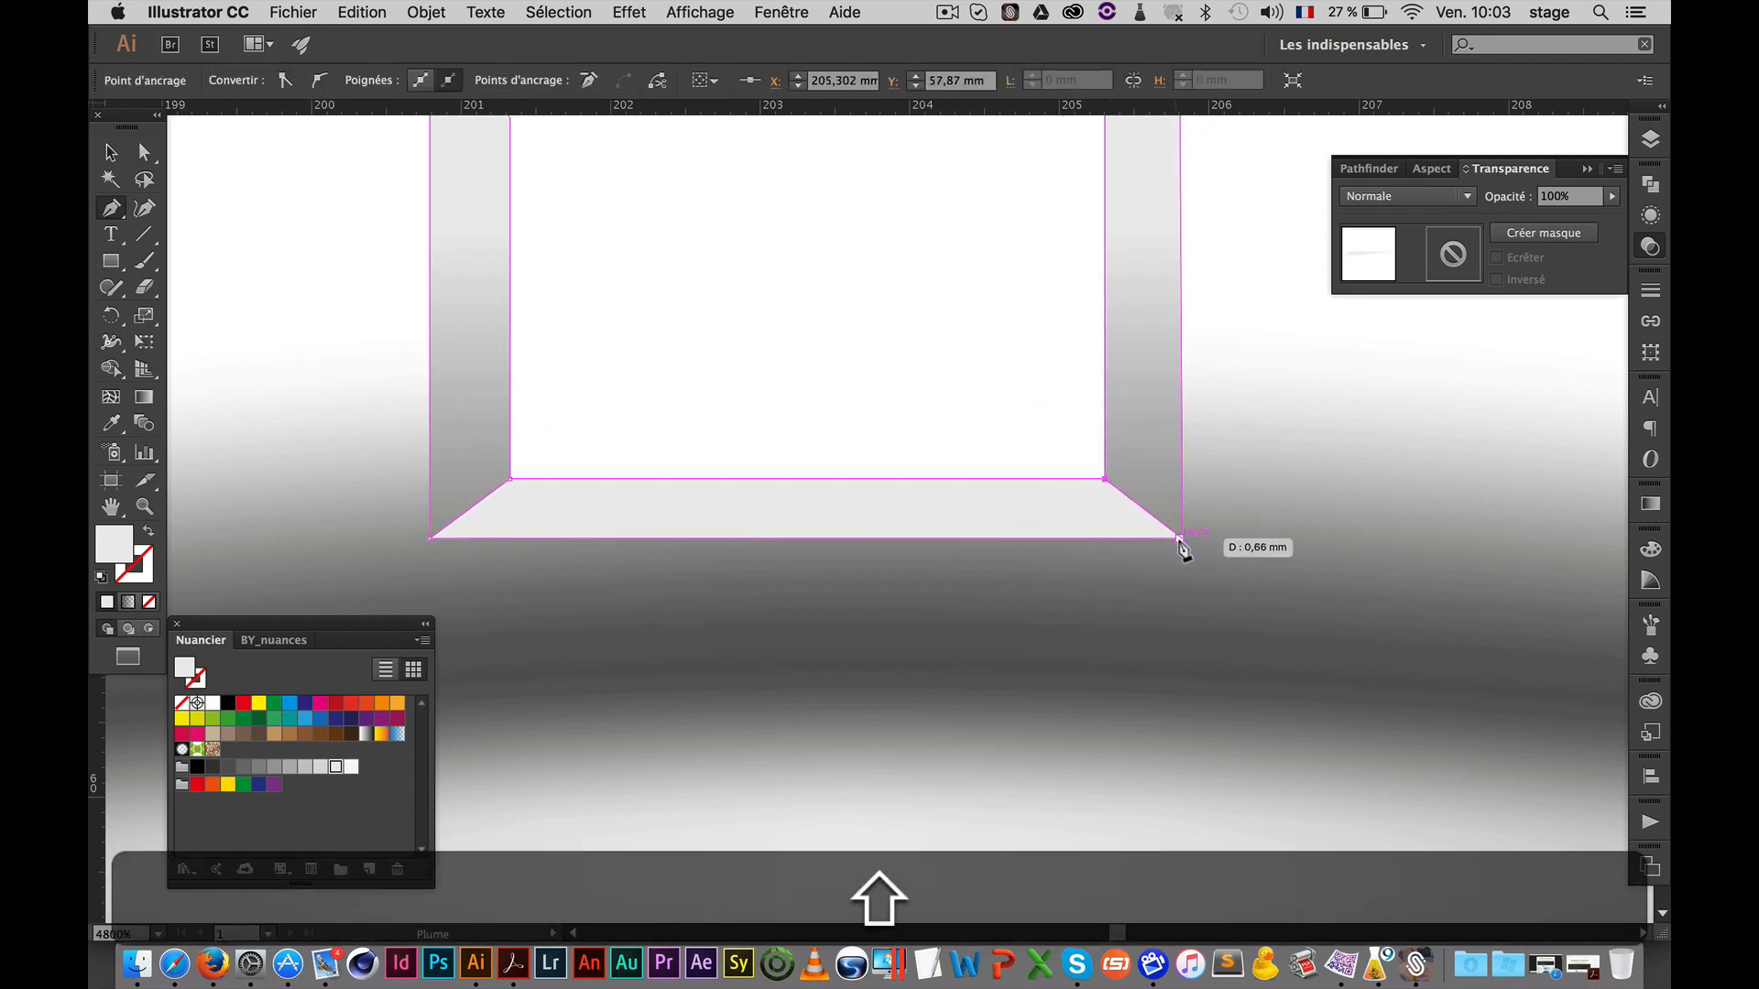
left_click(1181, 539)
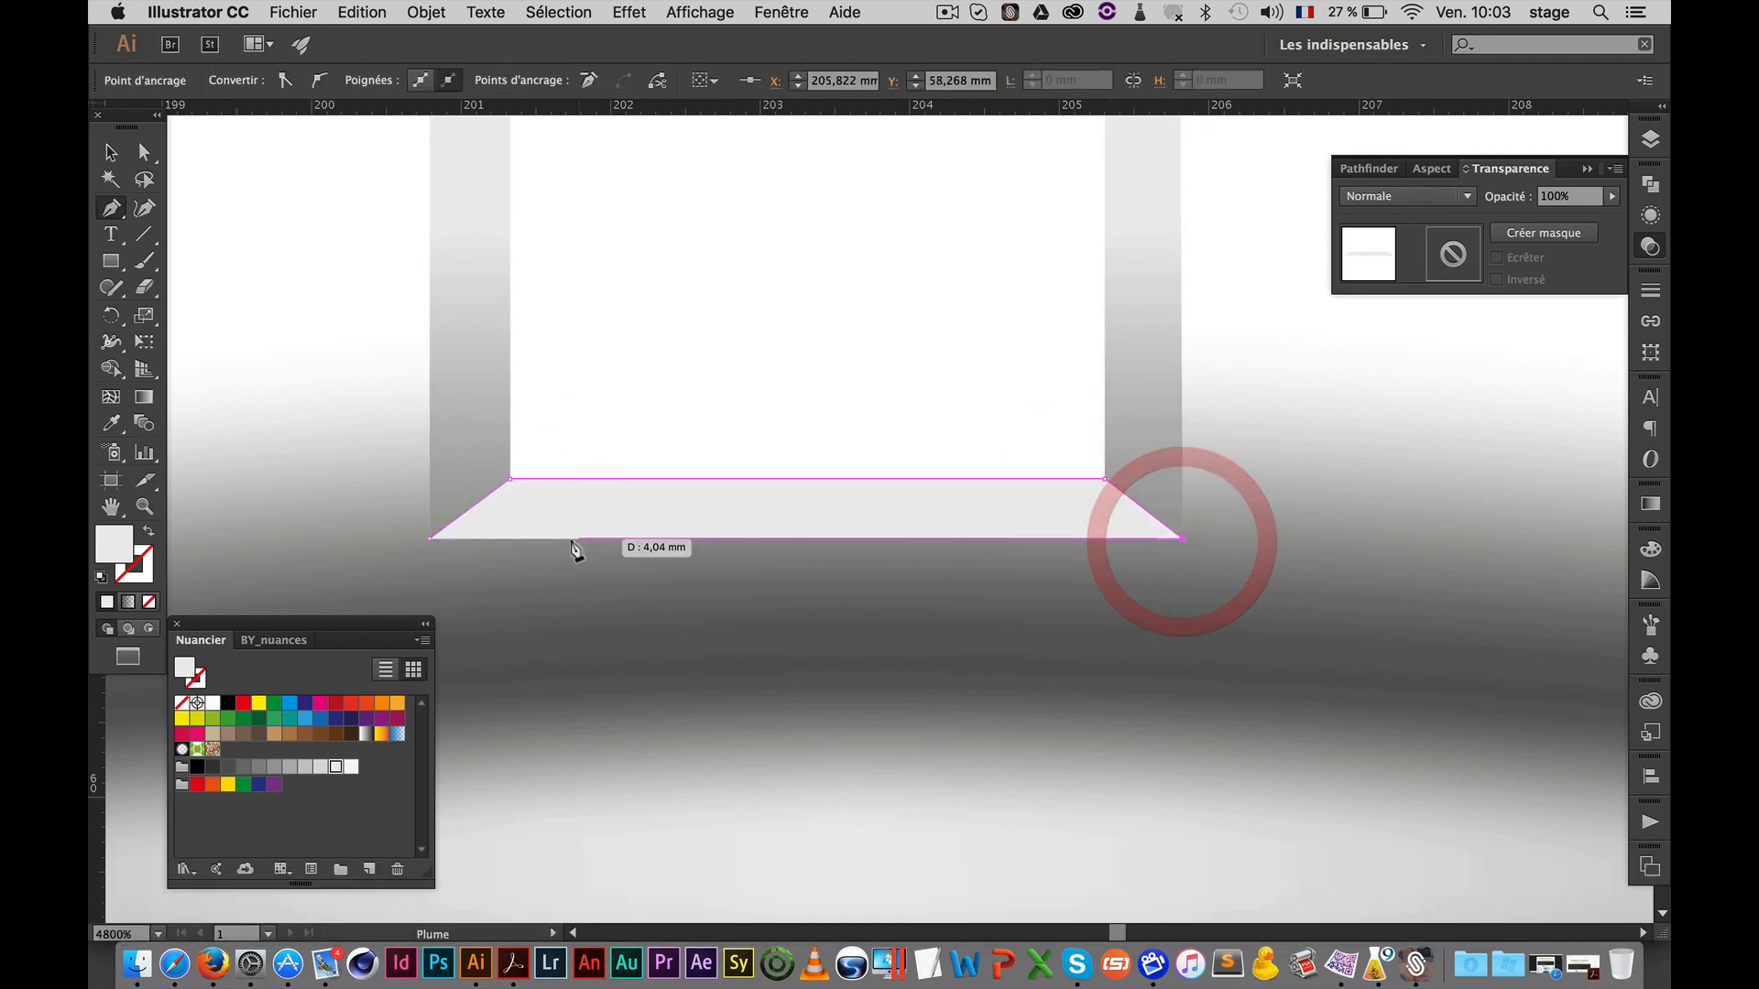
left_click(430, 538)
Fill the slot floor path with a linear gradient at 0°, shift its light stop near the middle and bring both ends just inside the corners
left_click(917, 420, "alt+super")
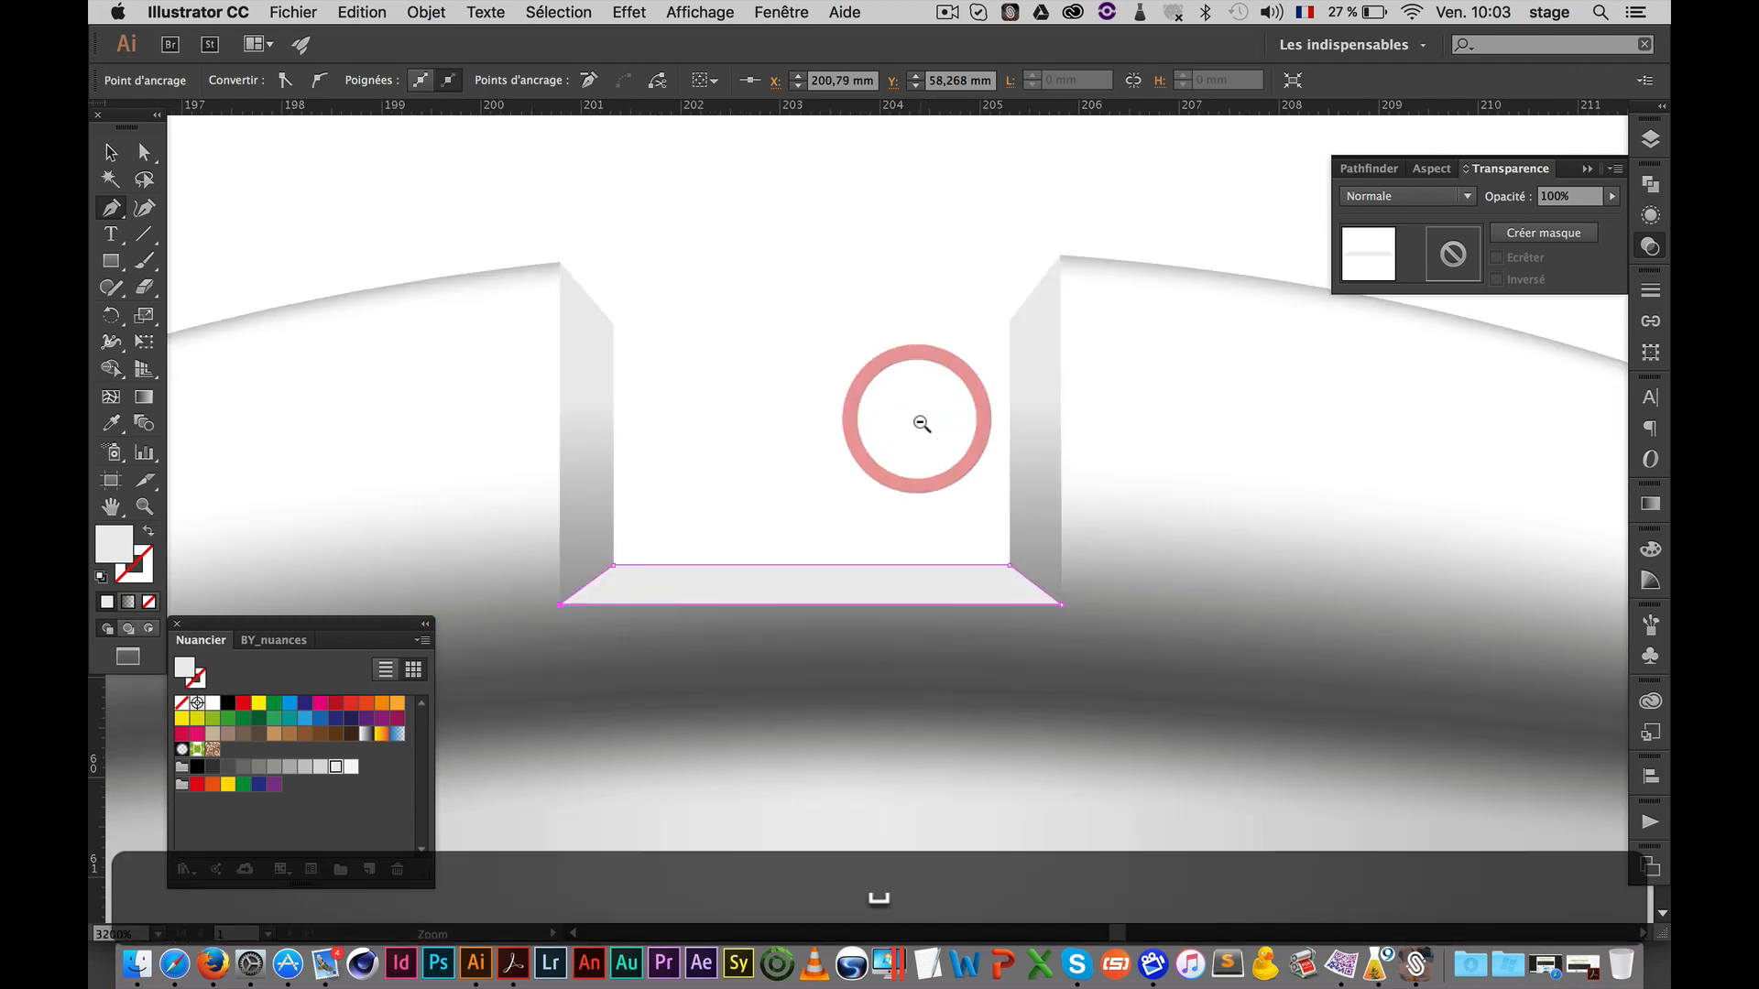
left_click_drag(918, 419, 819, 346)
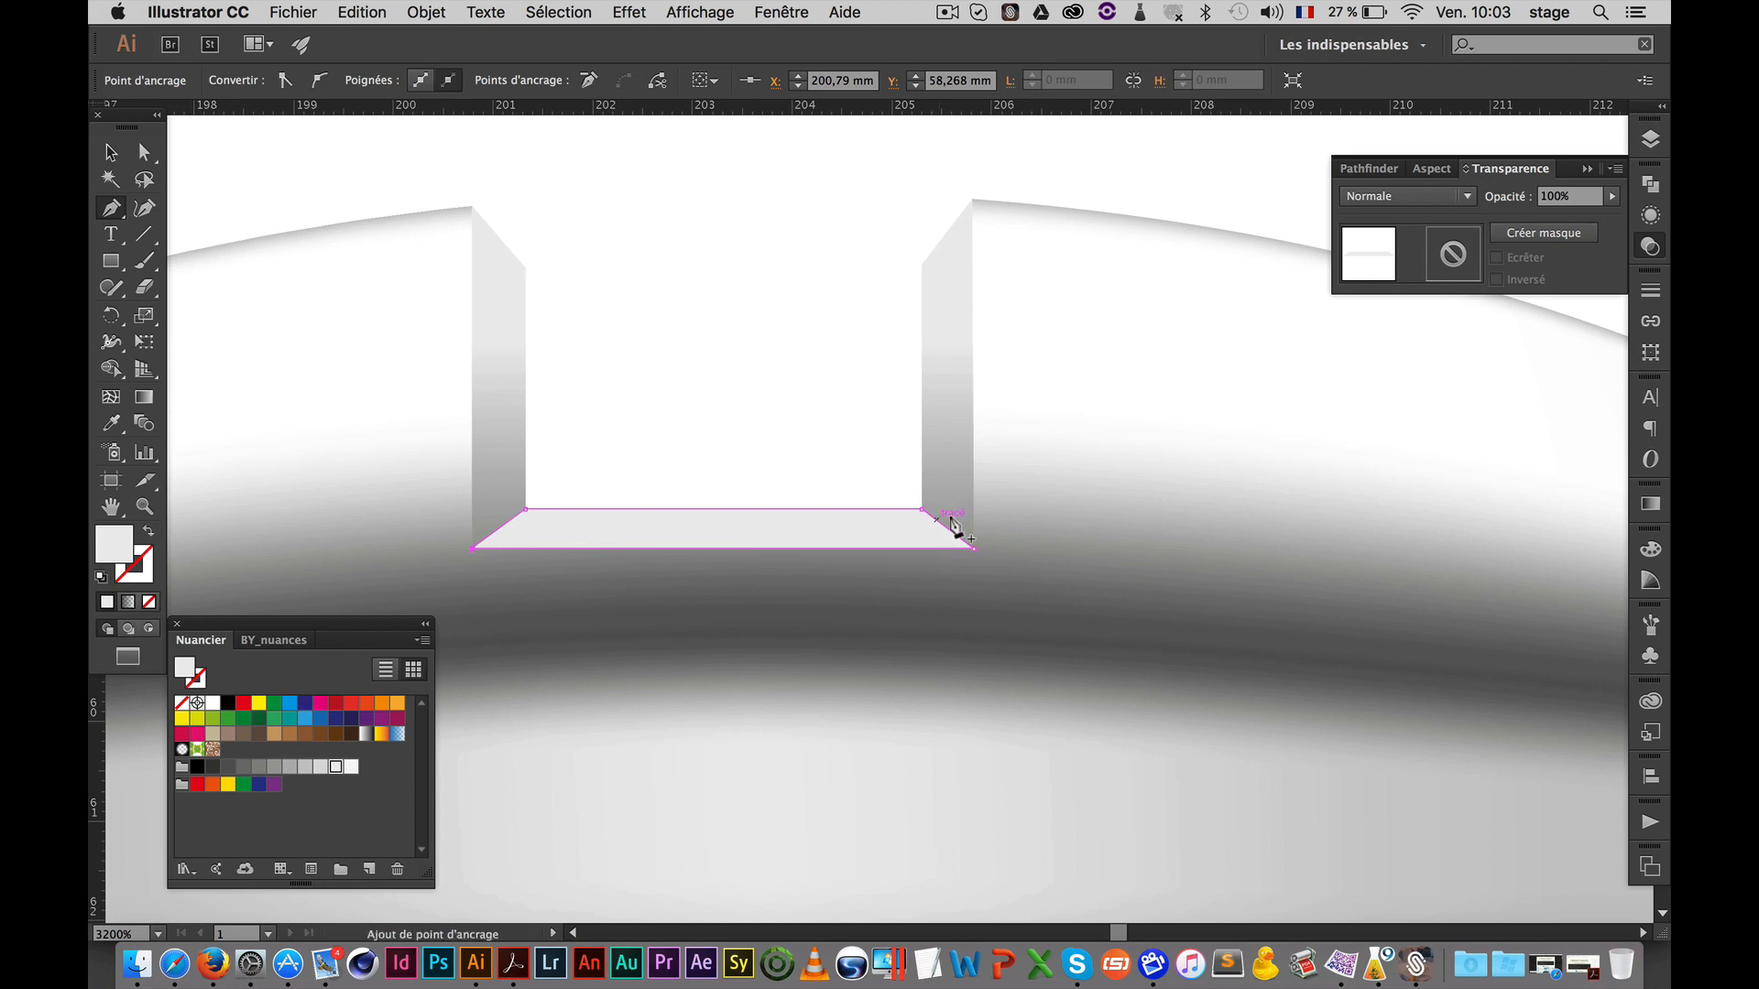
key("g")
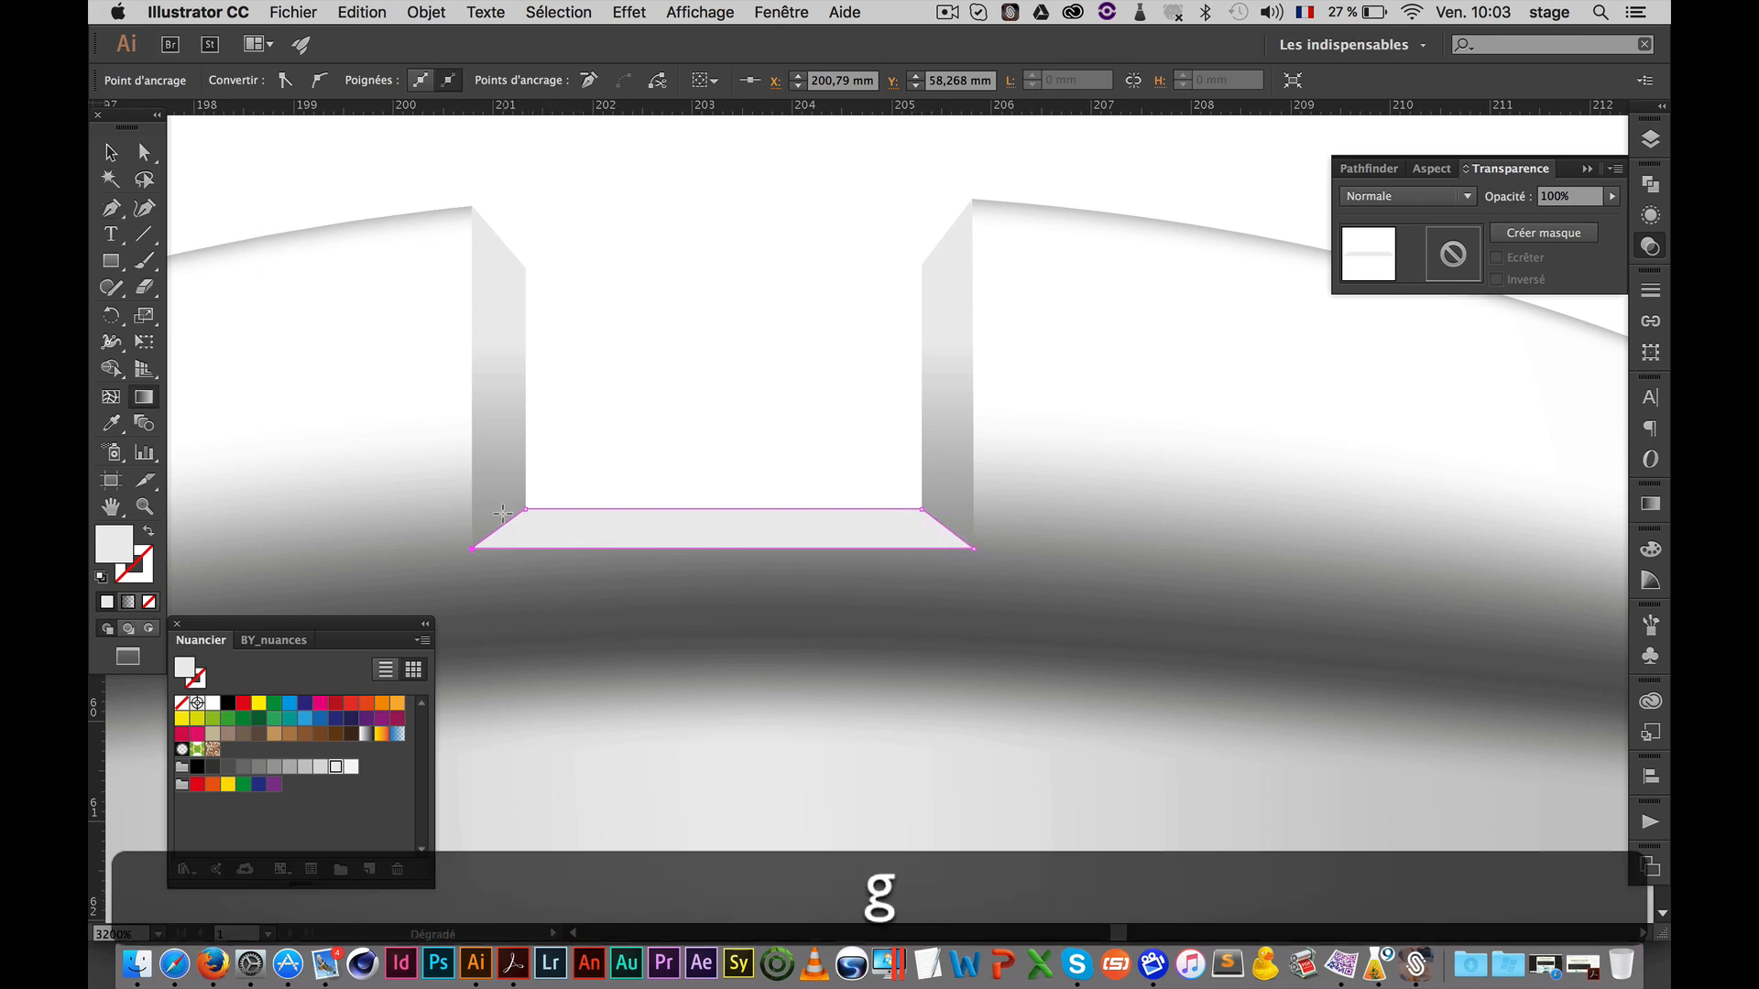
left_click_drag(577, 528, 936, 524)
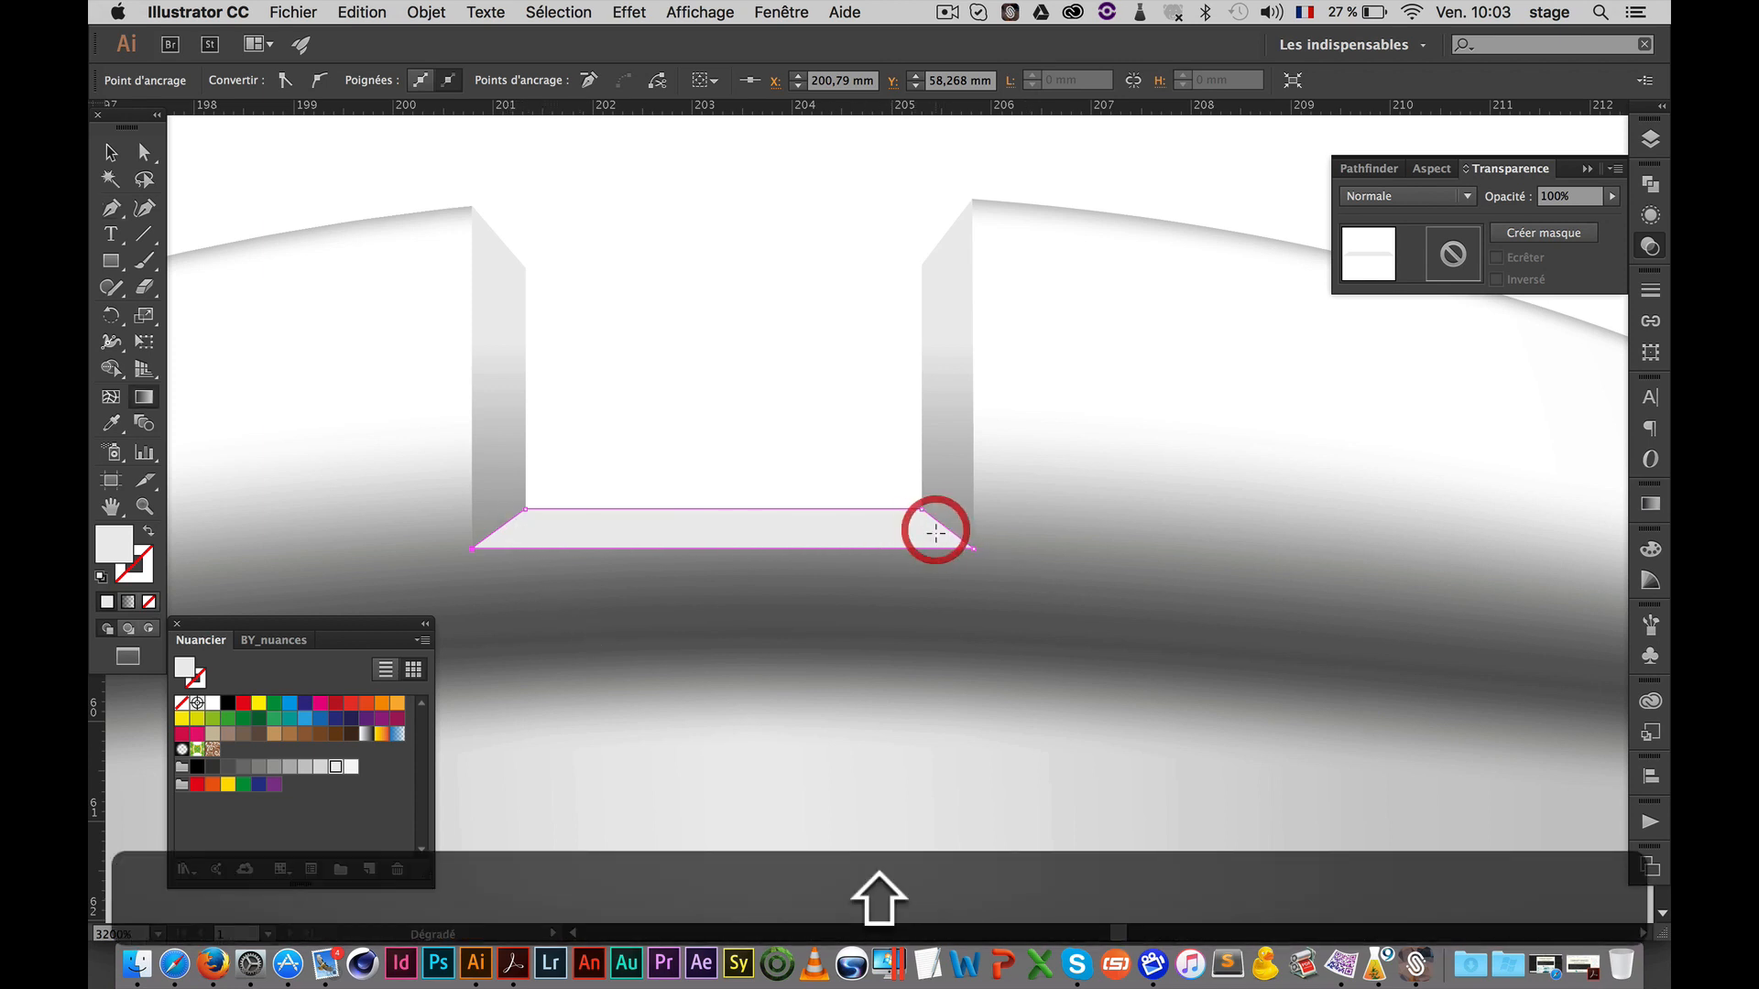
left_click(1654, 505)
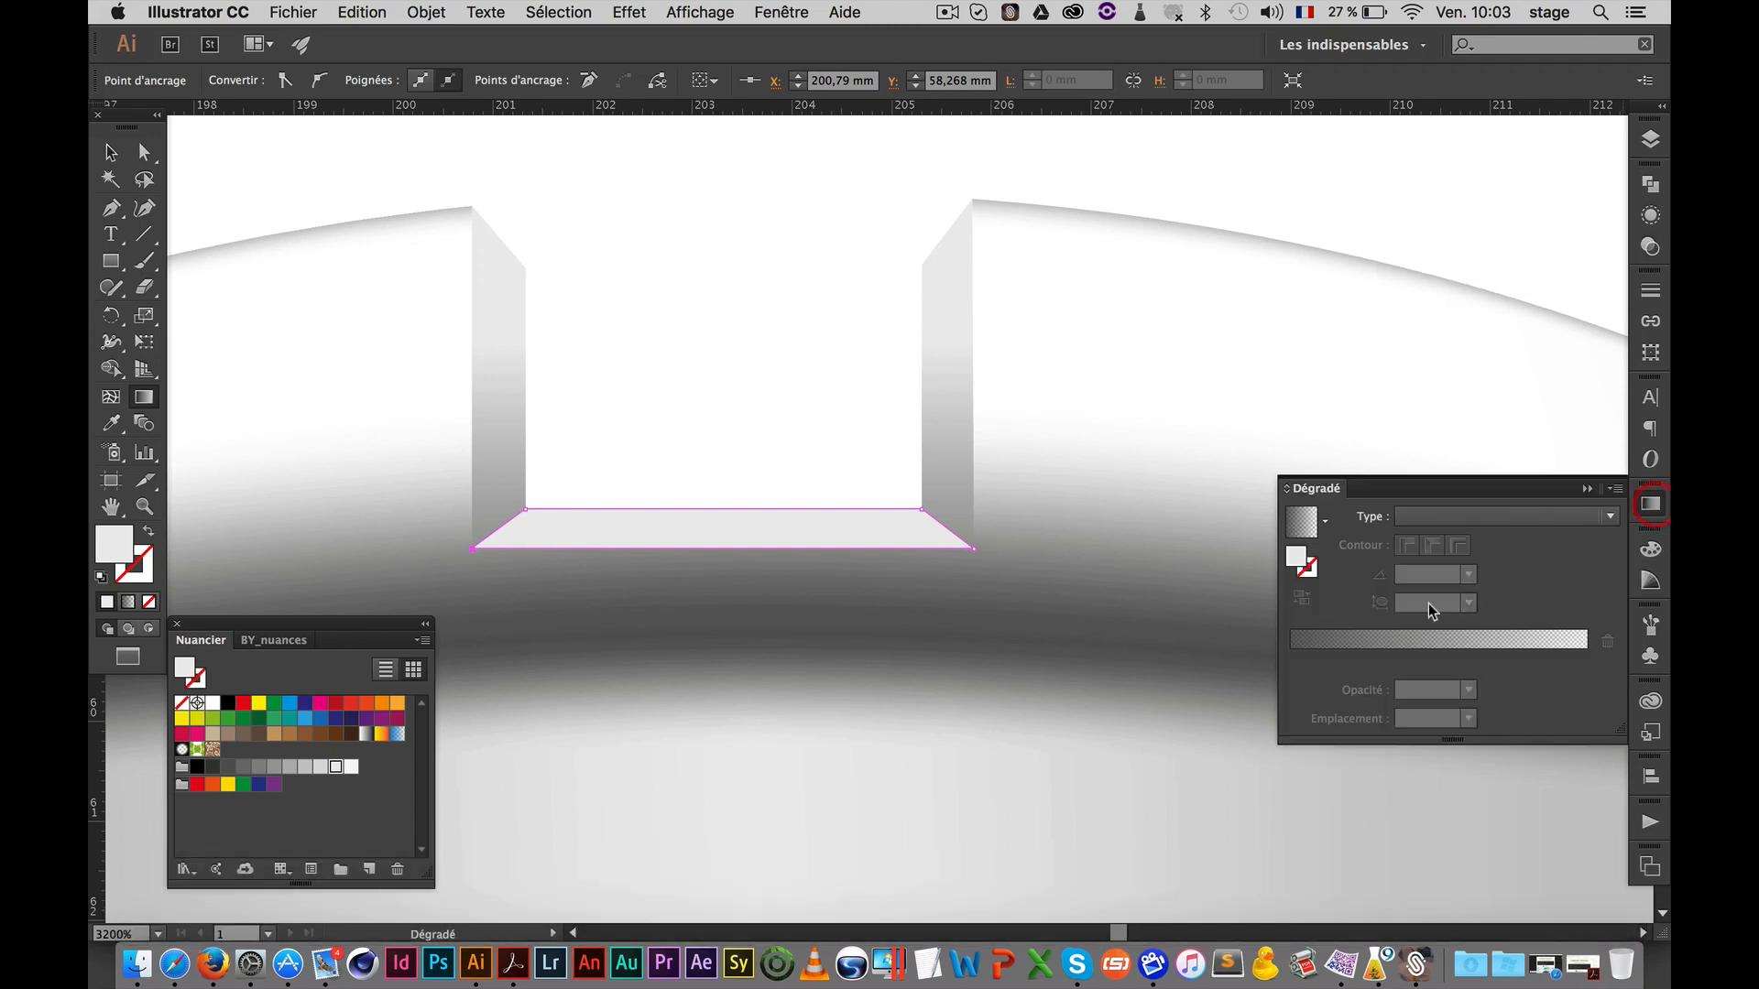
left_click(1461, 651)
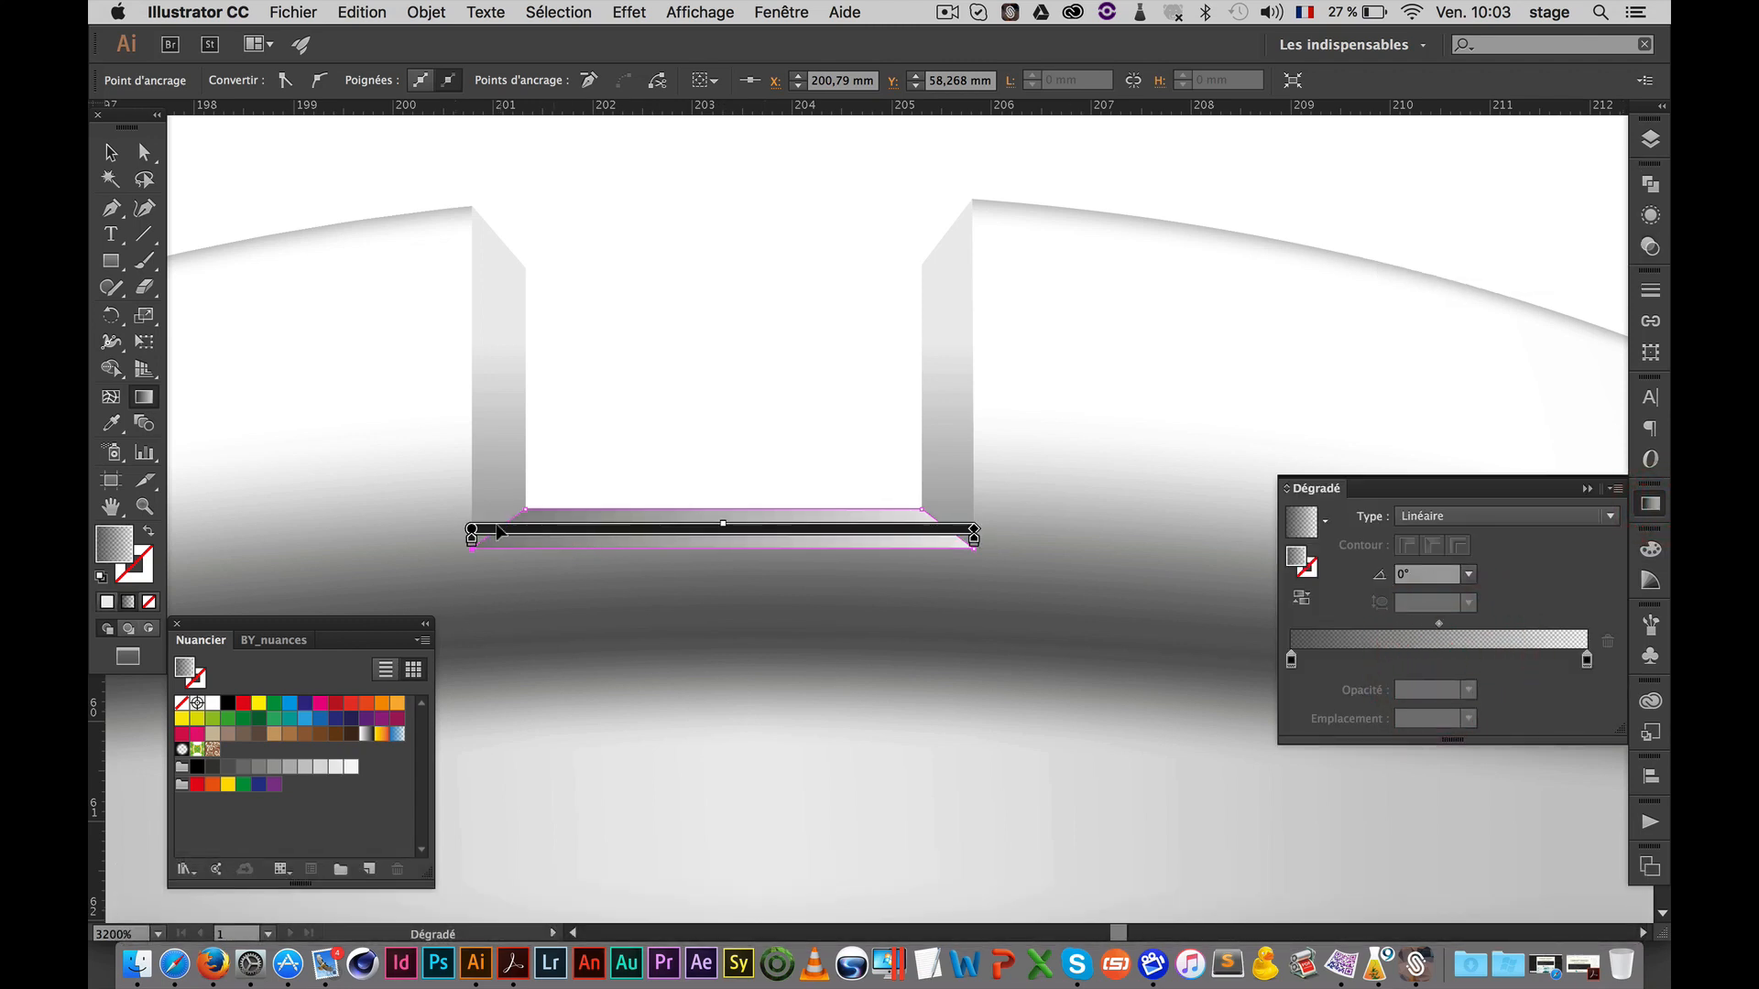
left_click_drag(473, 533, 489, 532)
left_click_drag(726, 542, 722, 542)
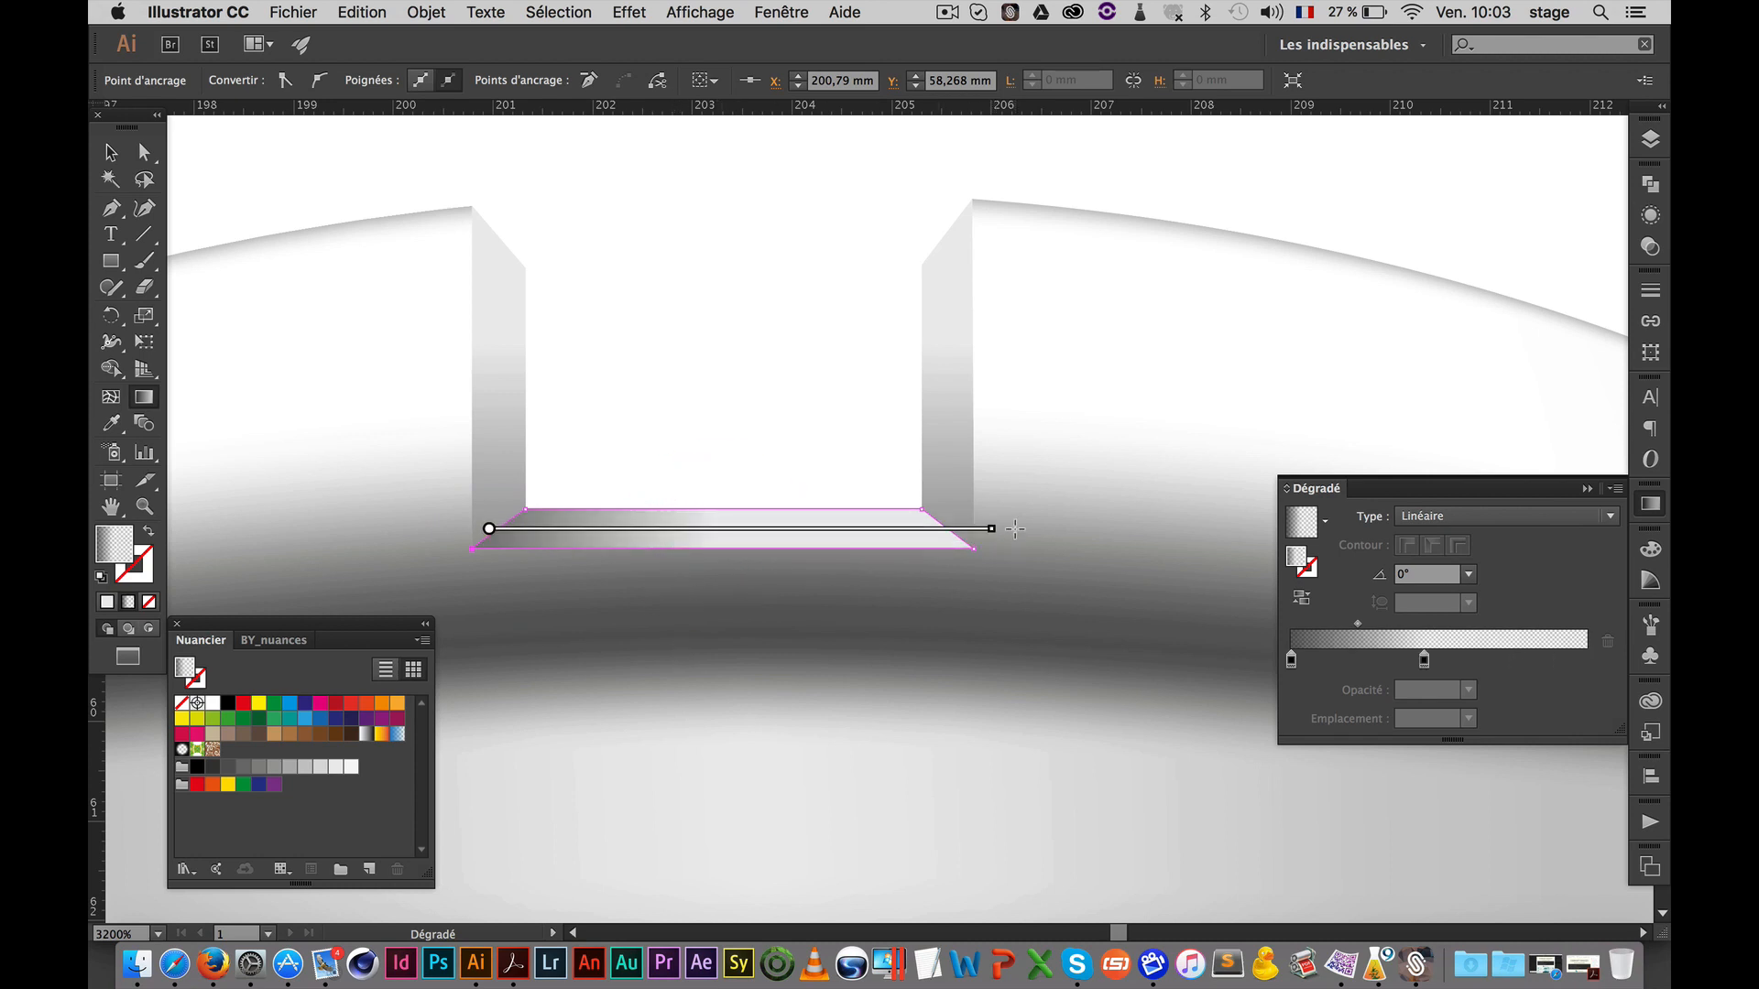
left_click_drag(993, 531, 952, 530)
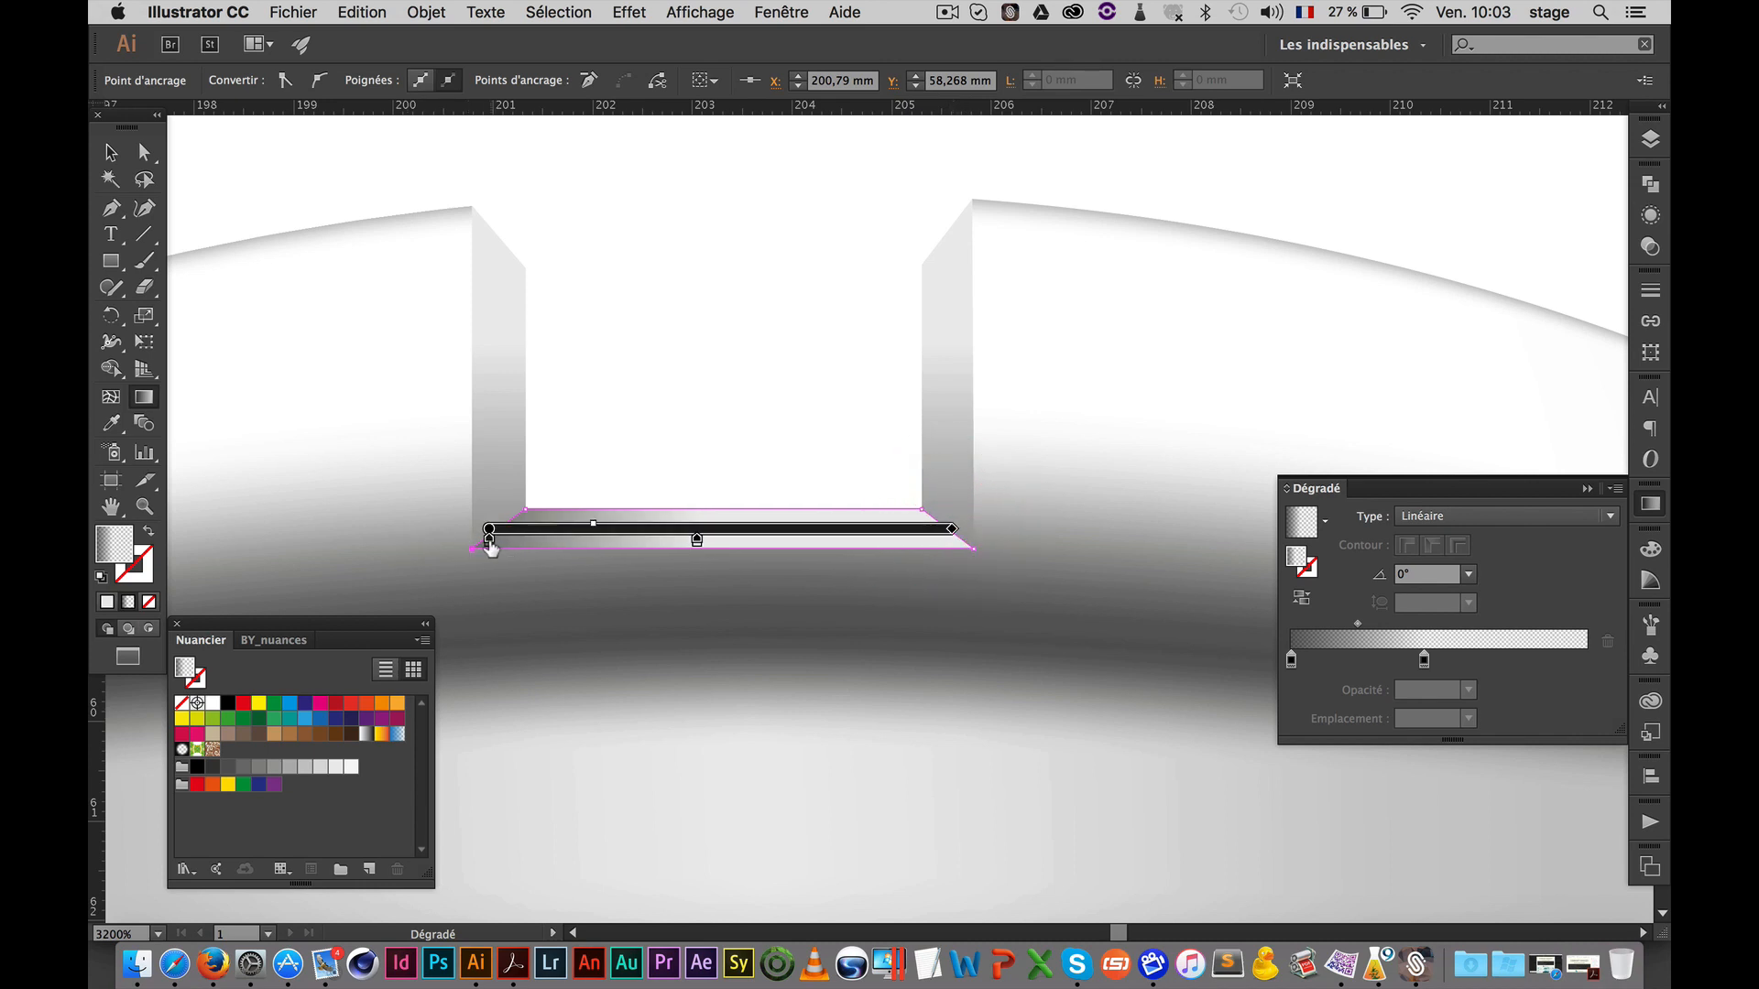
Duplicate the floor gradient's dark stop at the far end and its light stop nearby, making symmetric dark ends around a light centre
key("alt")
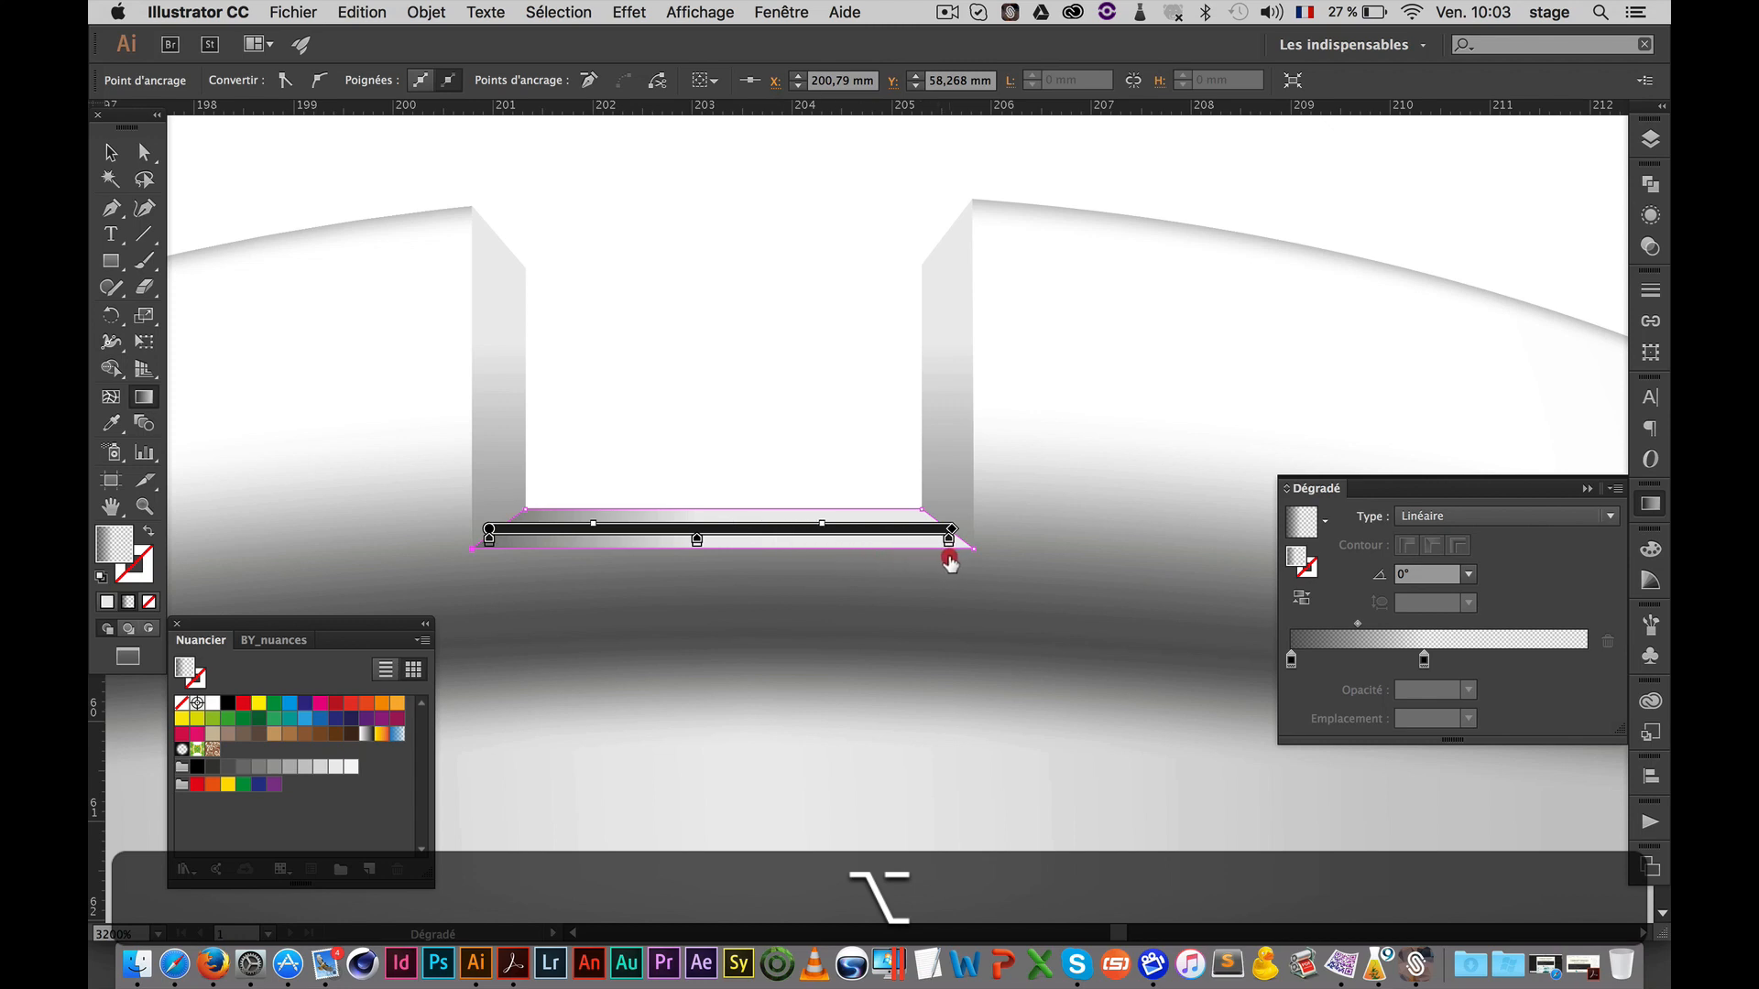
left_click_drag(949, 558, 948, 557)
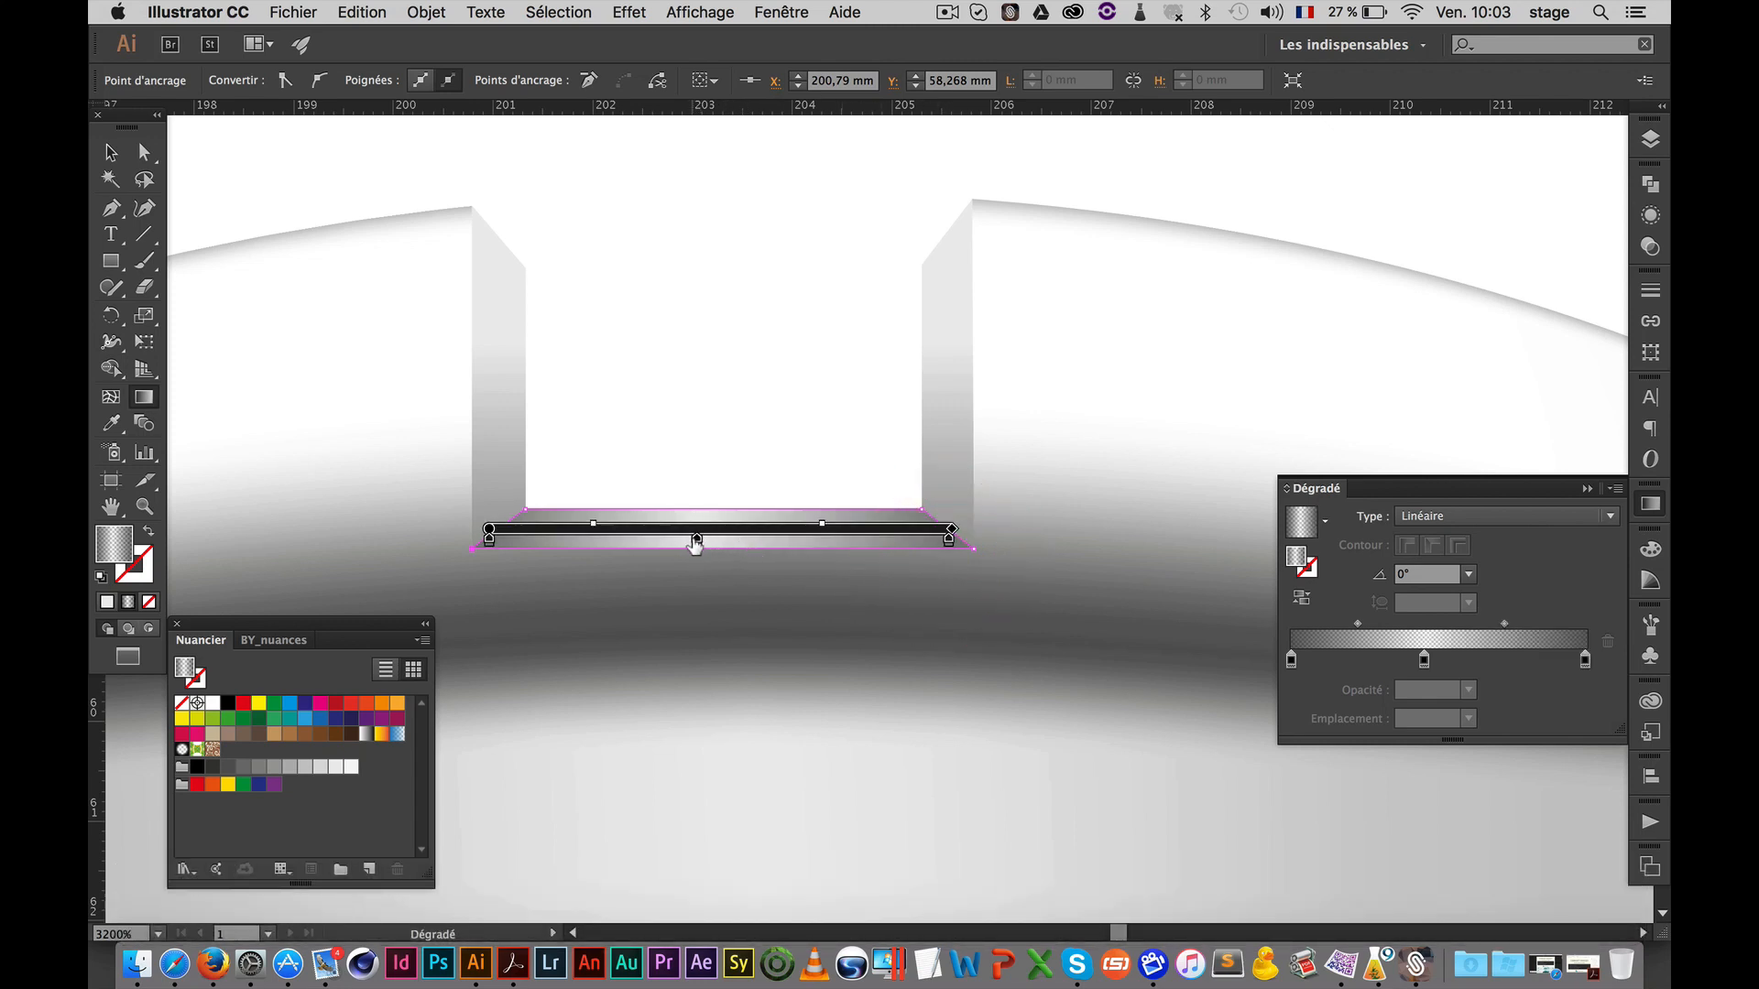
key("alt")
mouse_move(697, 542)
left_mouse_down()
mouse_move(769, 544)
mouse_move(610, 541)
left_mouse_up()
mouse_move(770, 545)
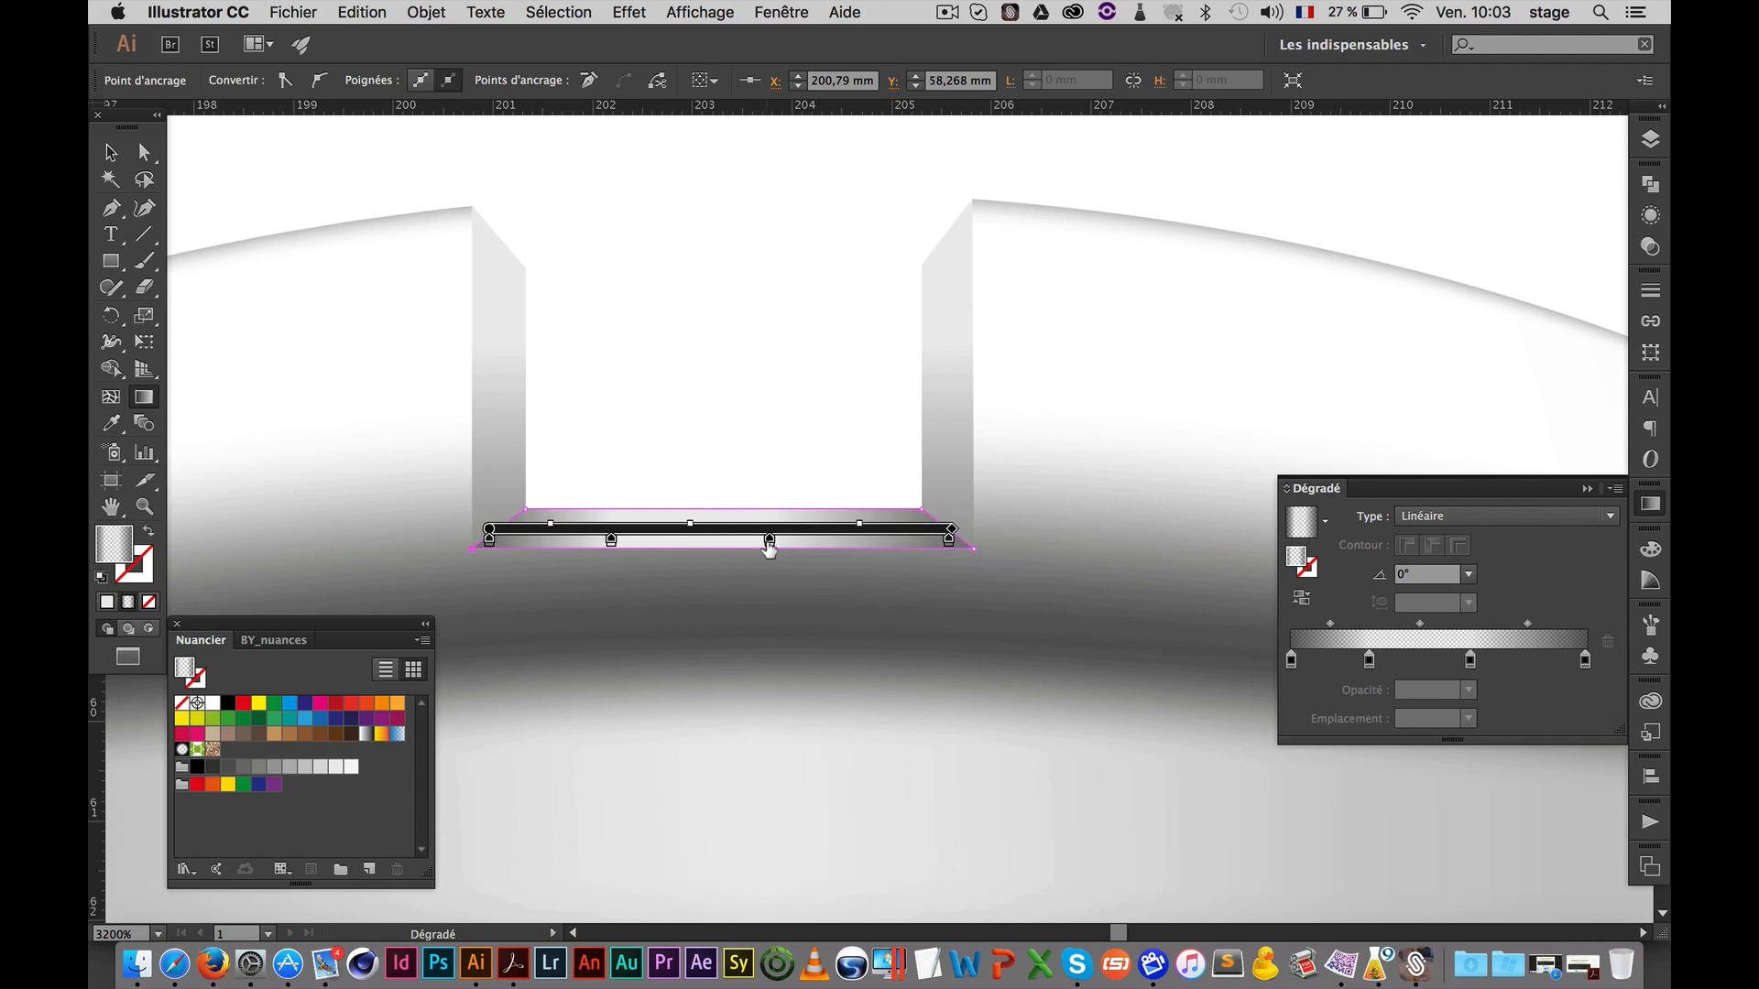
left_click_drag(811, 545, 818, 541)
left_click(778, 412, "ctrl")
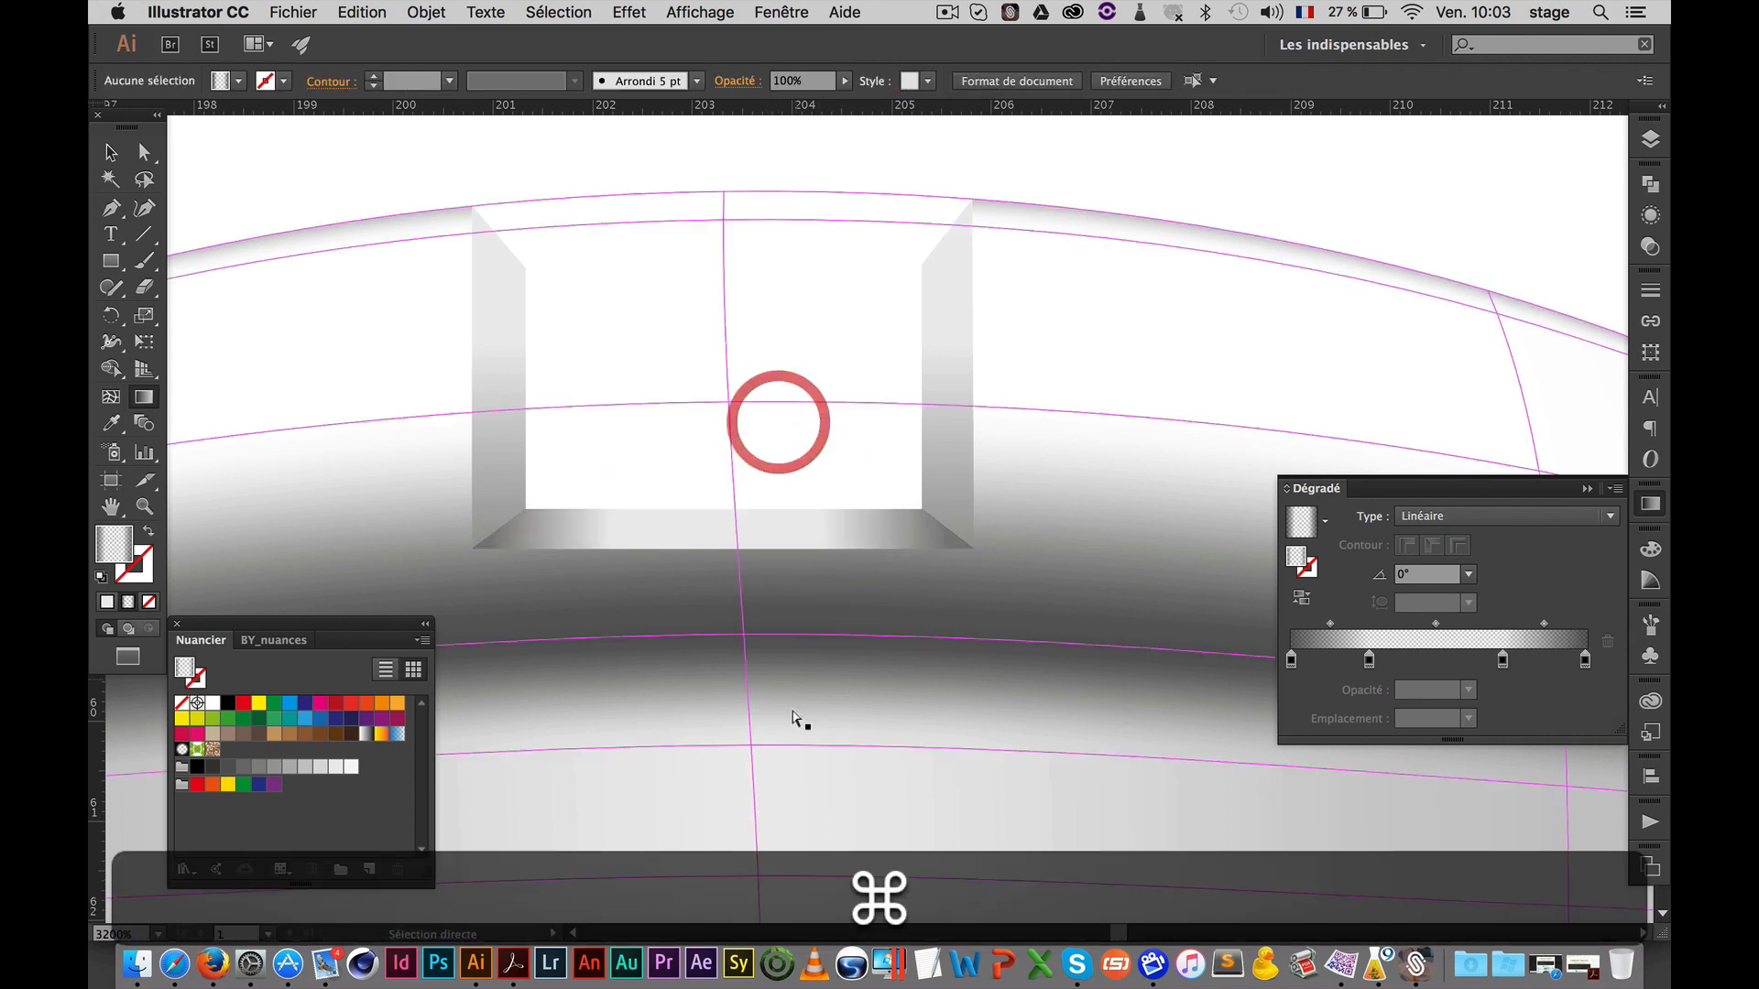
Examine the slot's shading on the whole screw beside the reference, and up close where the floor meets the side walls
left_click(773, 503, "alt+super")
left_click(771, 500, "alt+super")
left_click(785, 542, "alt+super")
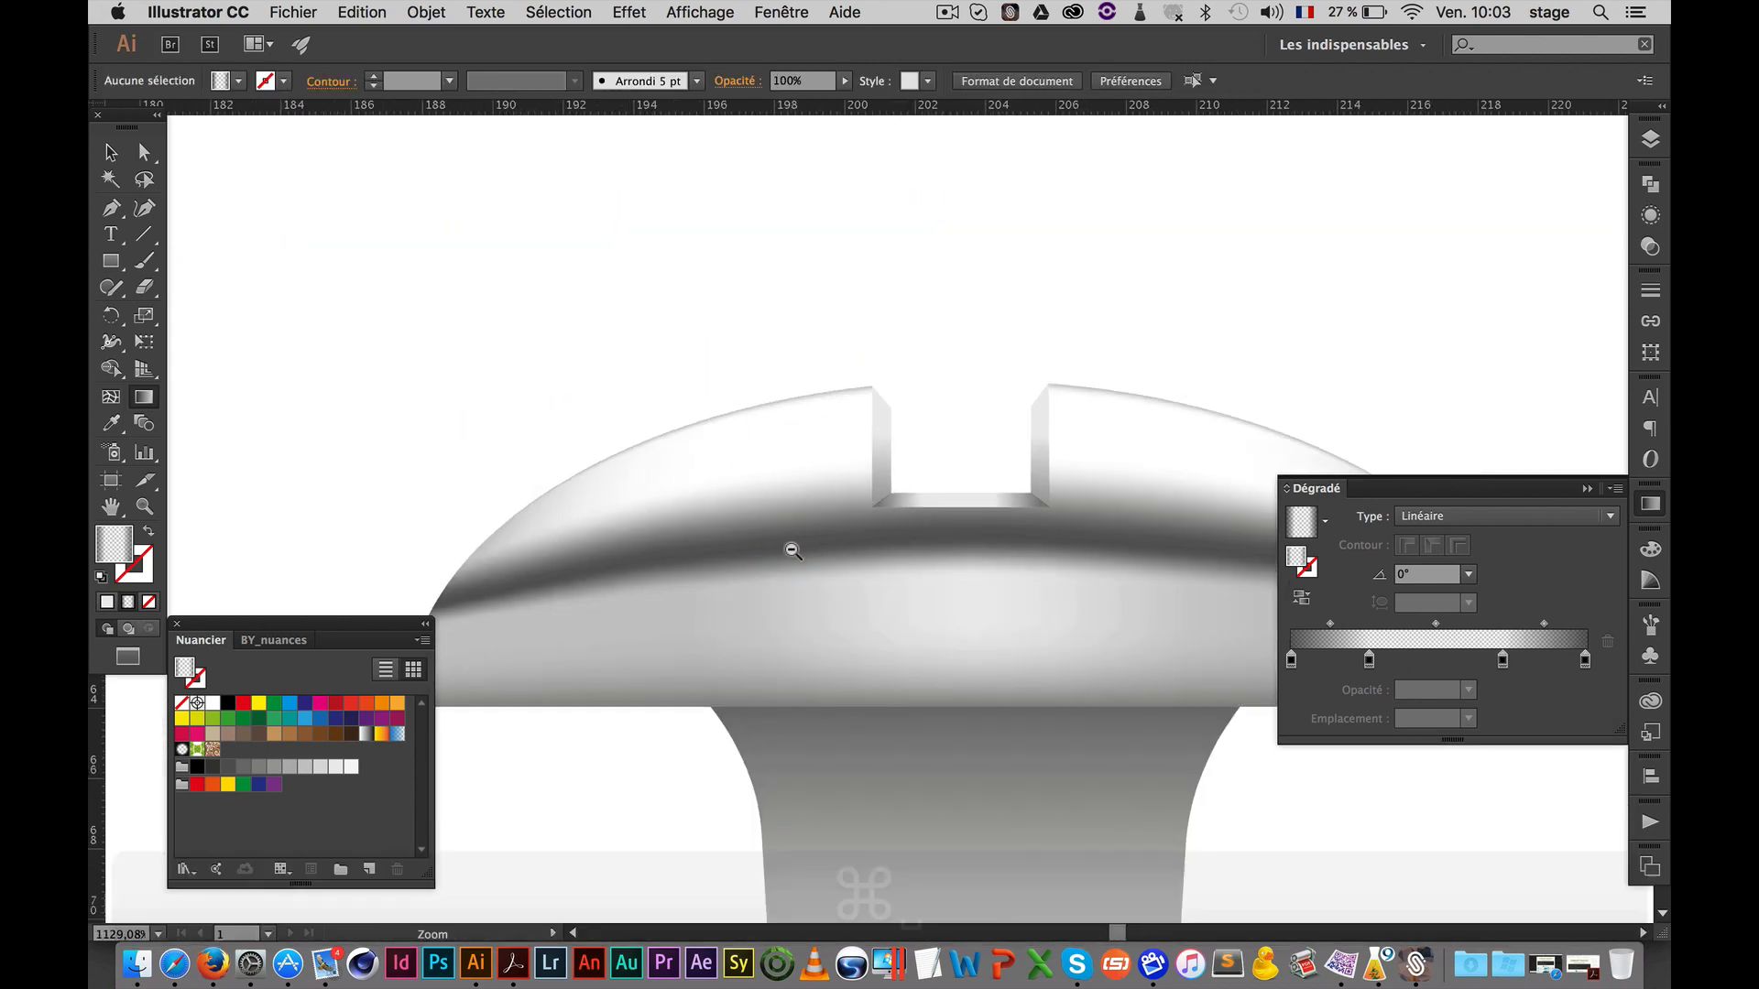
left_click(795, 552, "alt+super")
left_click(799, 554, "alt+super")
left_click(801, 547, "alt+super")
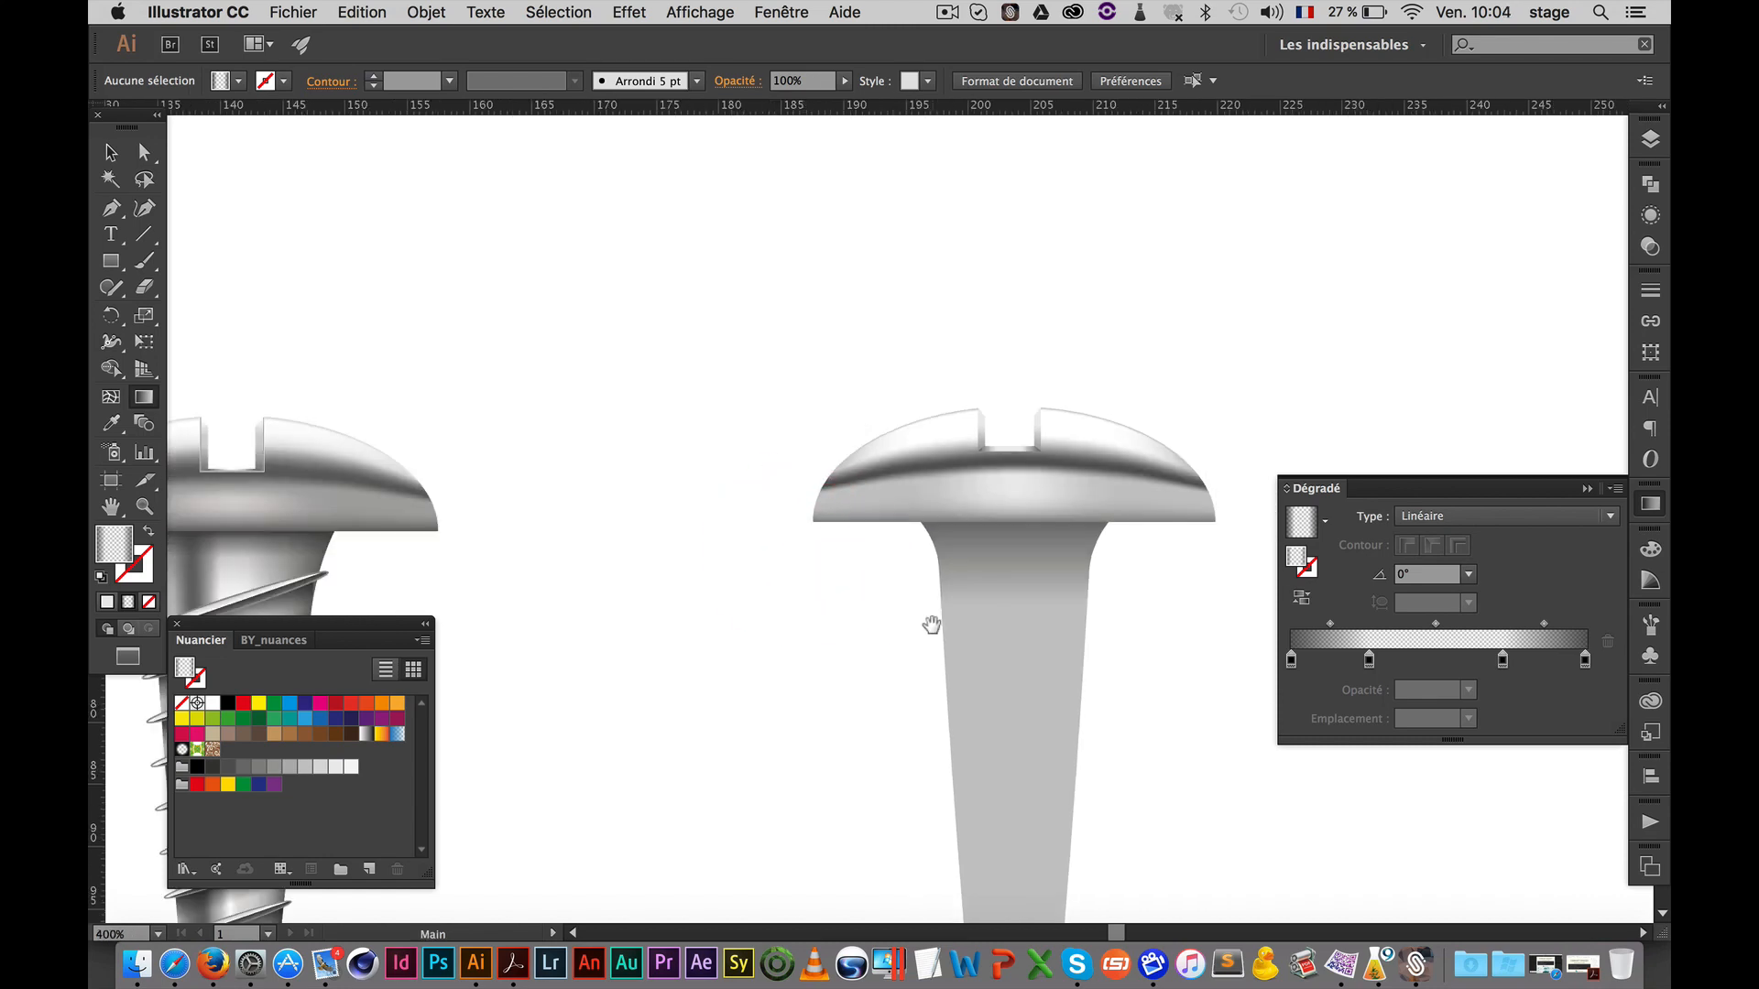
left_click_drag(930, 620, 857, 574)
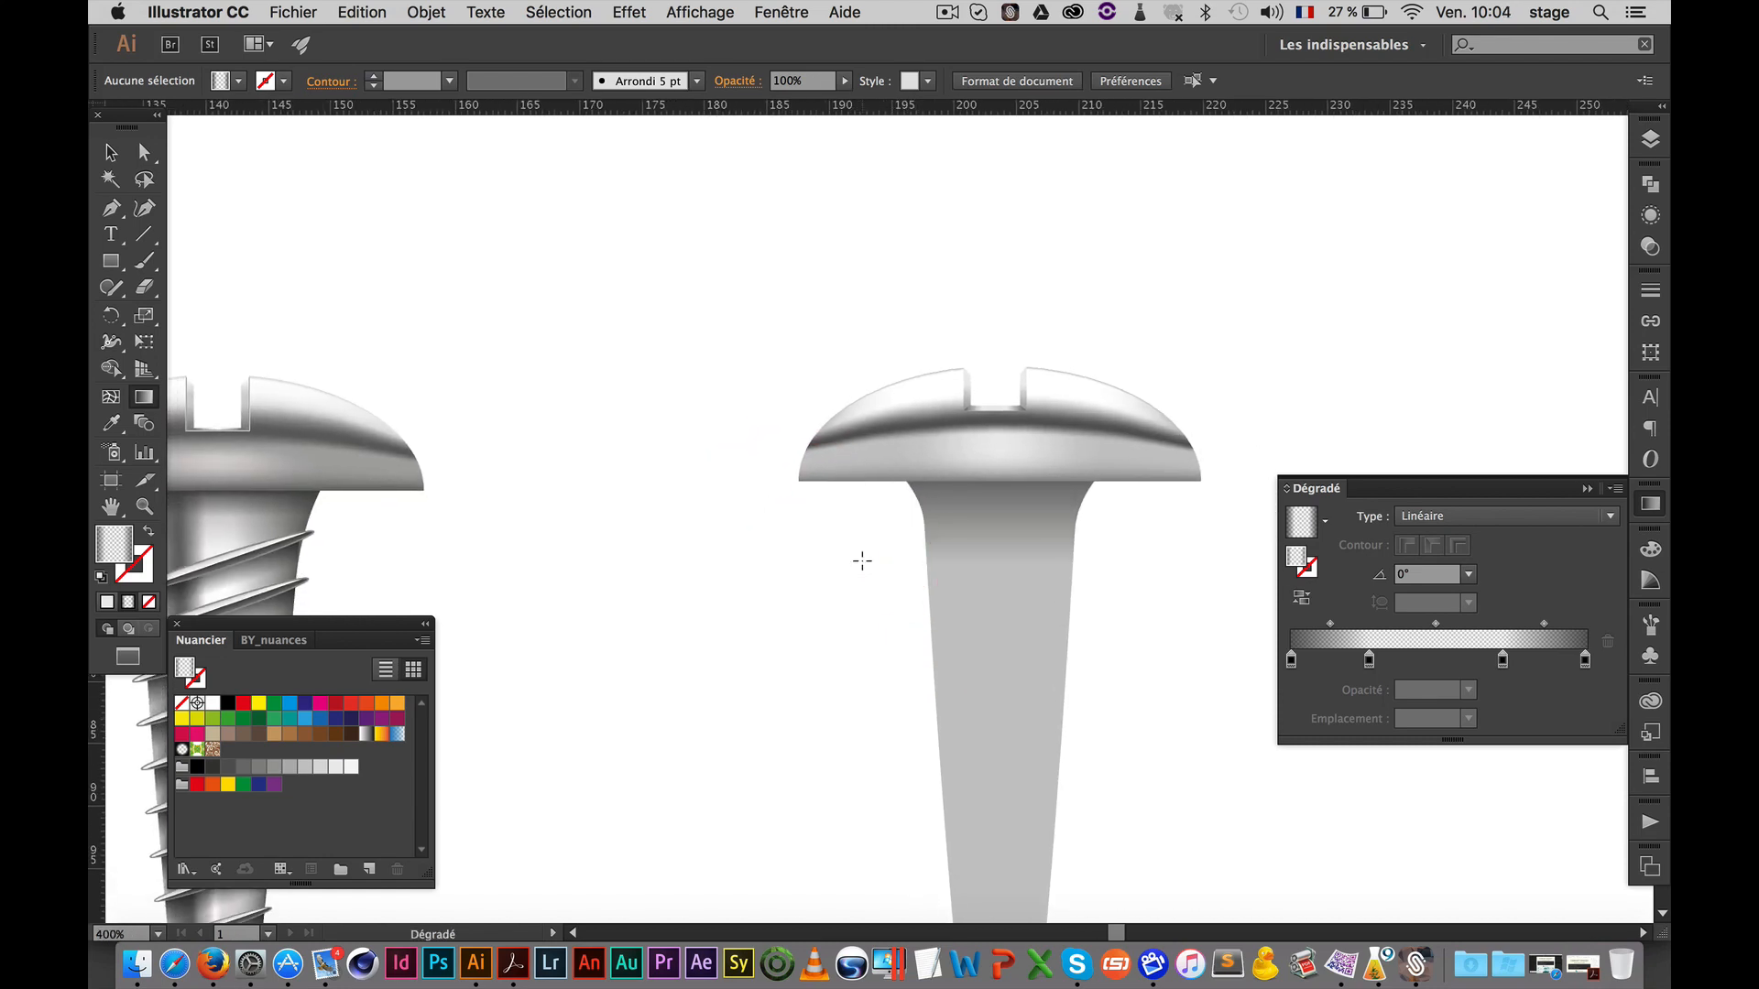
key("super+space")
key("super+space")
left_click(1008, 425)
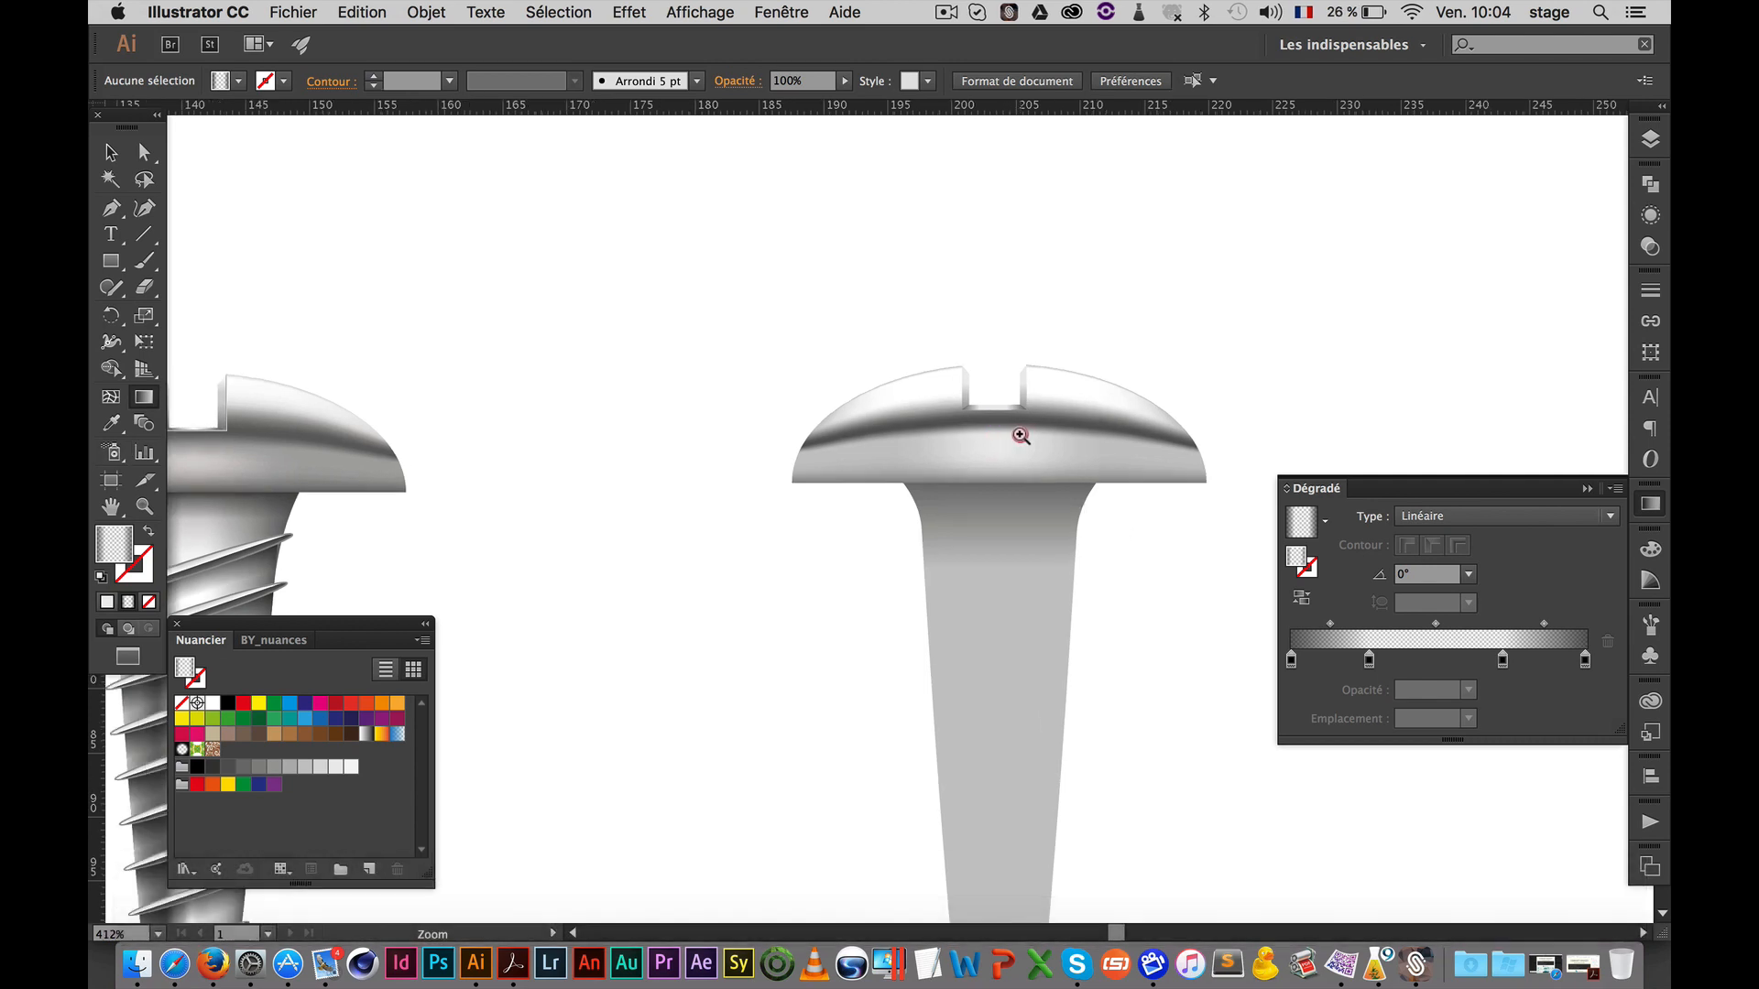
left_click(1013, 431)
left_click(893, 463)
left_click(849, 501)
left_click(810, 540)
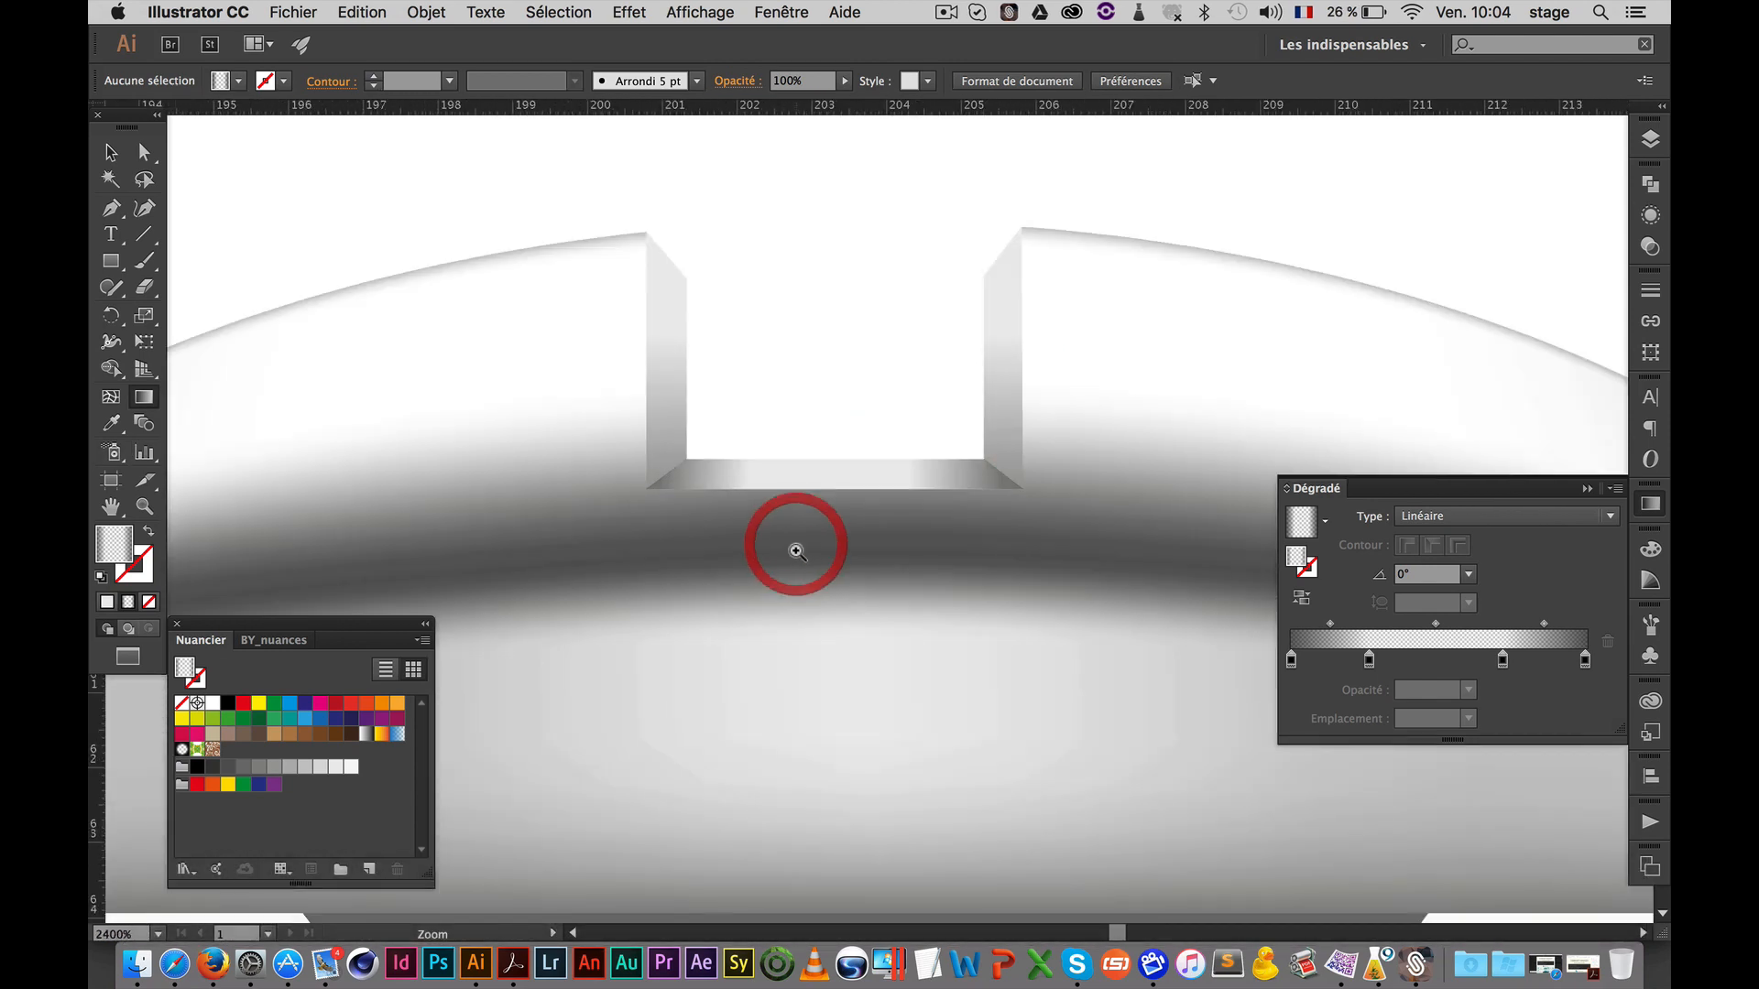
left_click(743, 583)
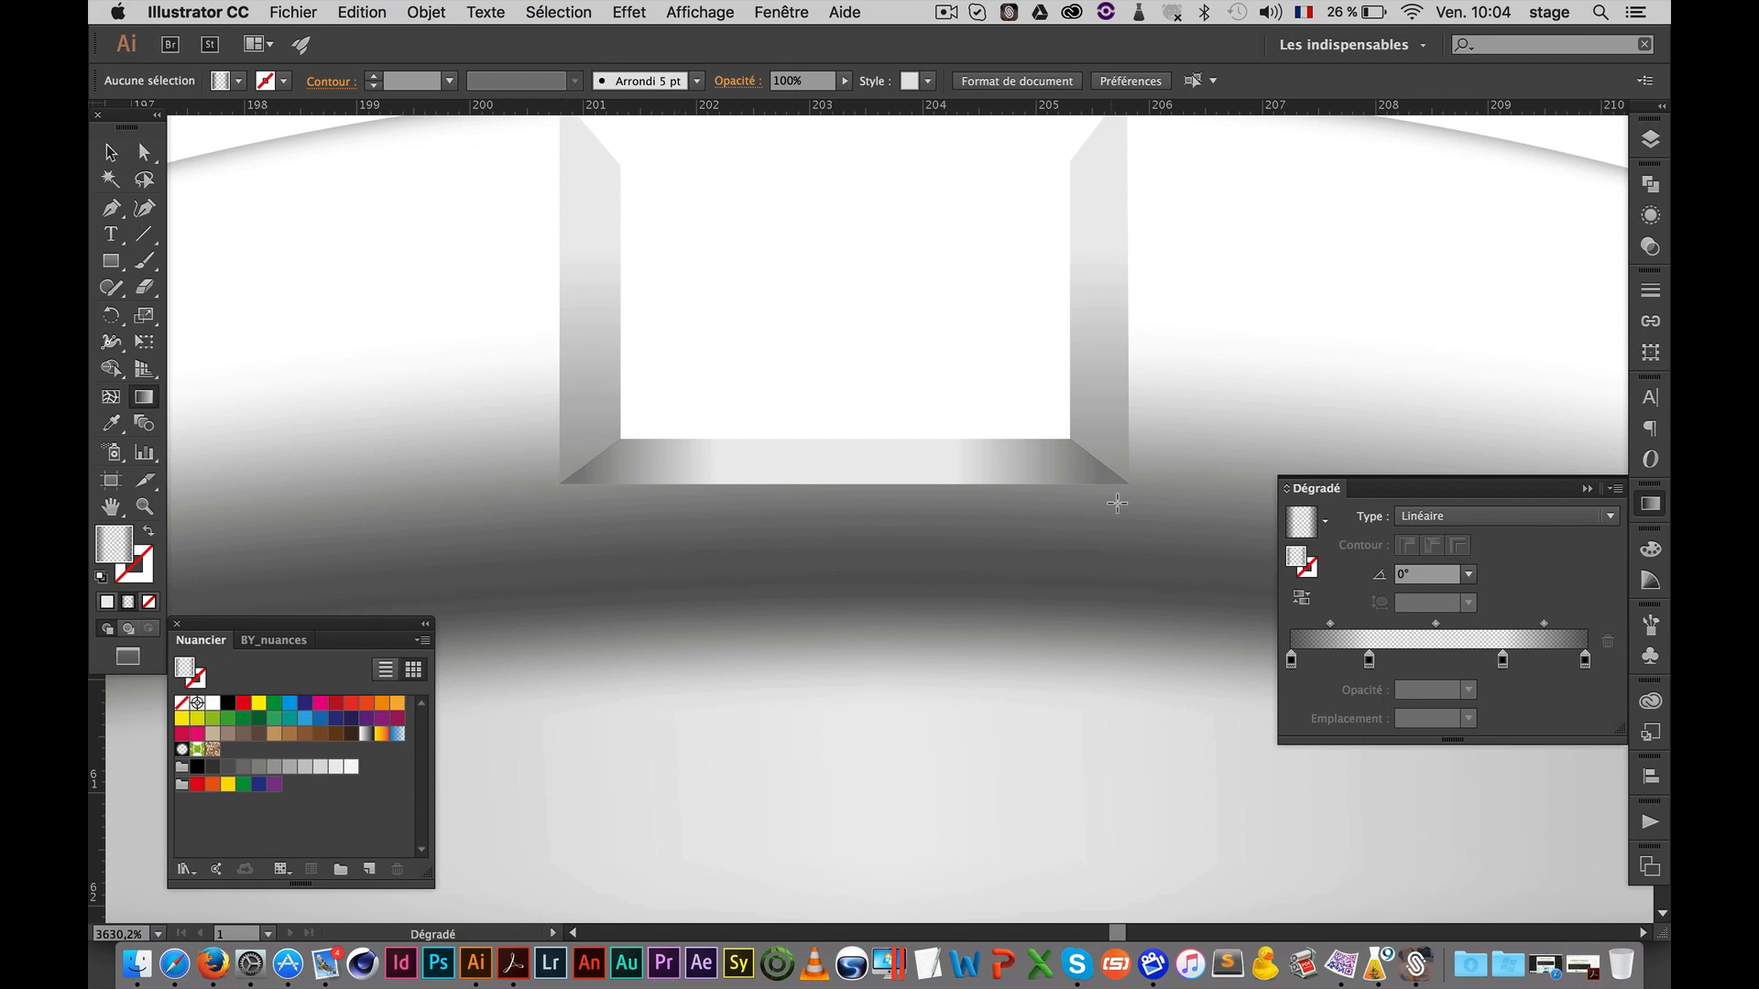
Fill the slot floor path with black and convert it to a gradient mesh with 4 rows, 4 columns, Plat aspect and 100% intensity
key("super")
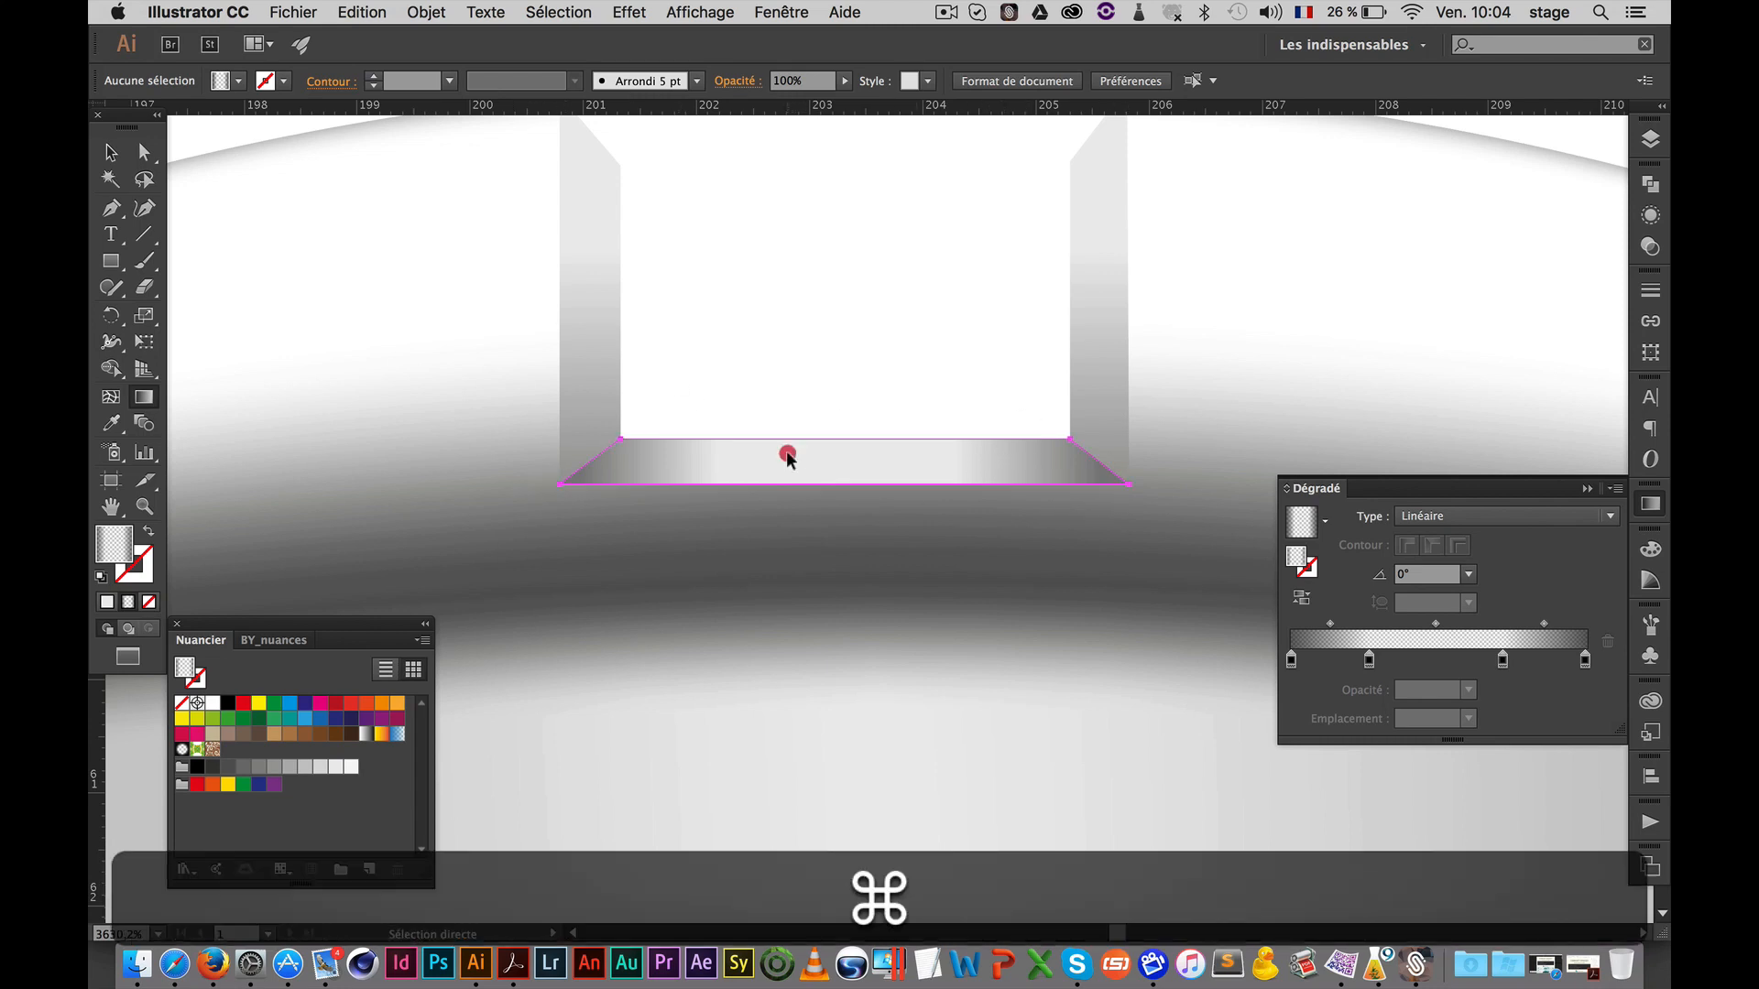
left_click(786, 451, "super")
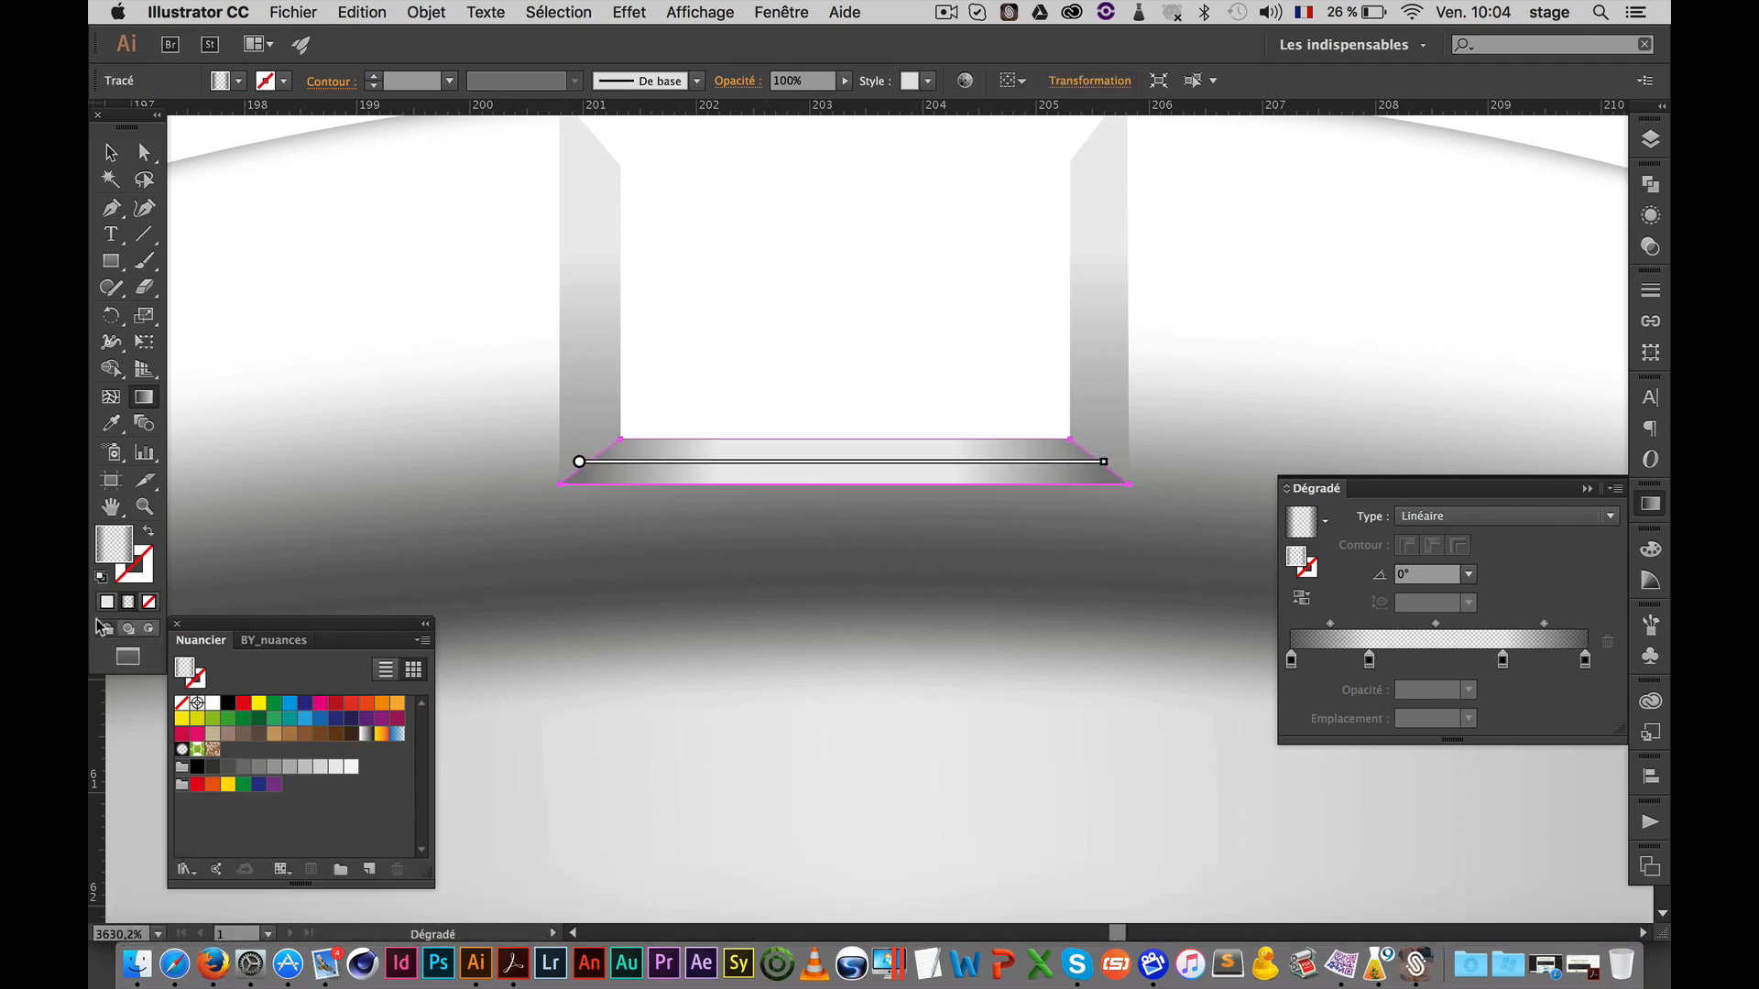
left_click(228, 705)
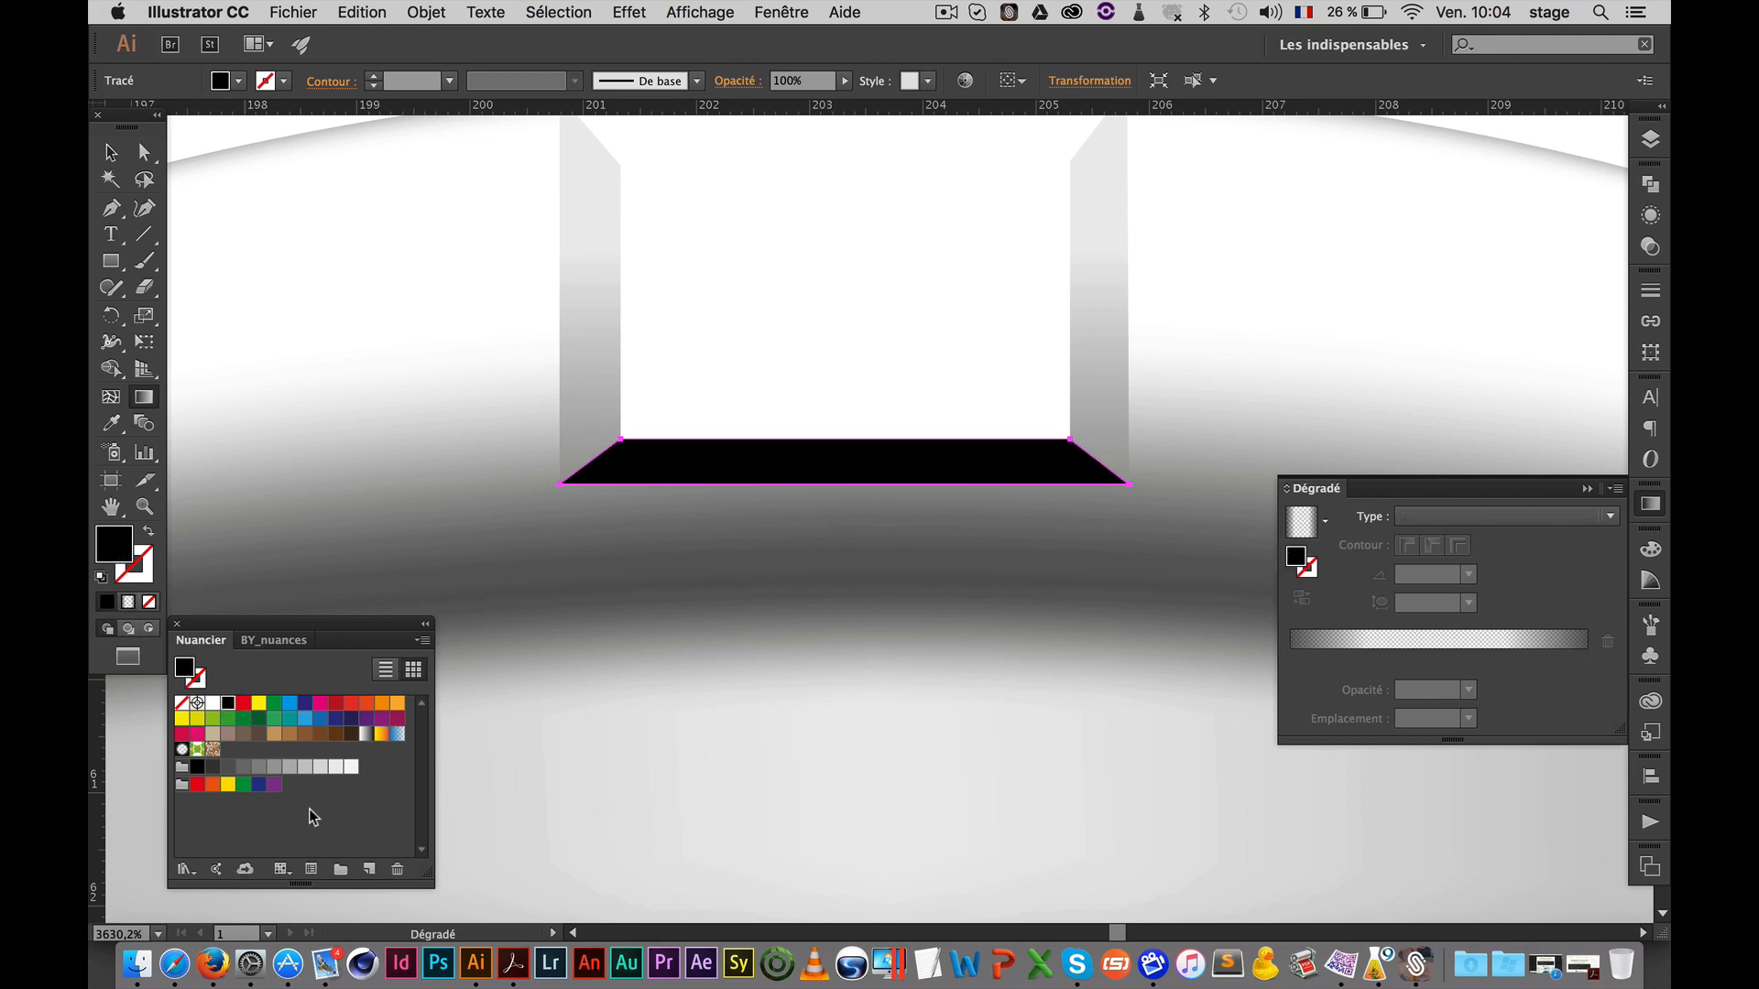
key("super")
left_click(427, 11)
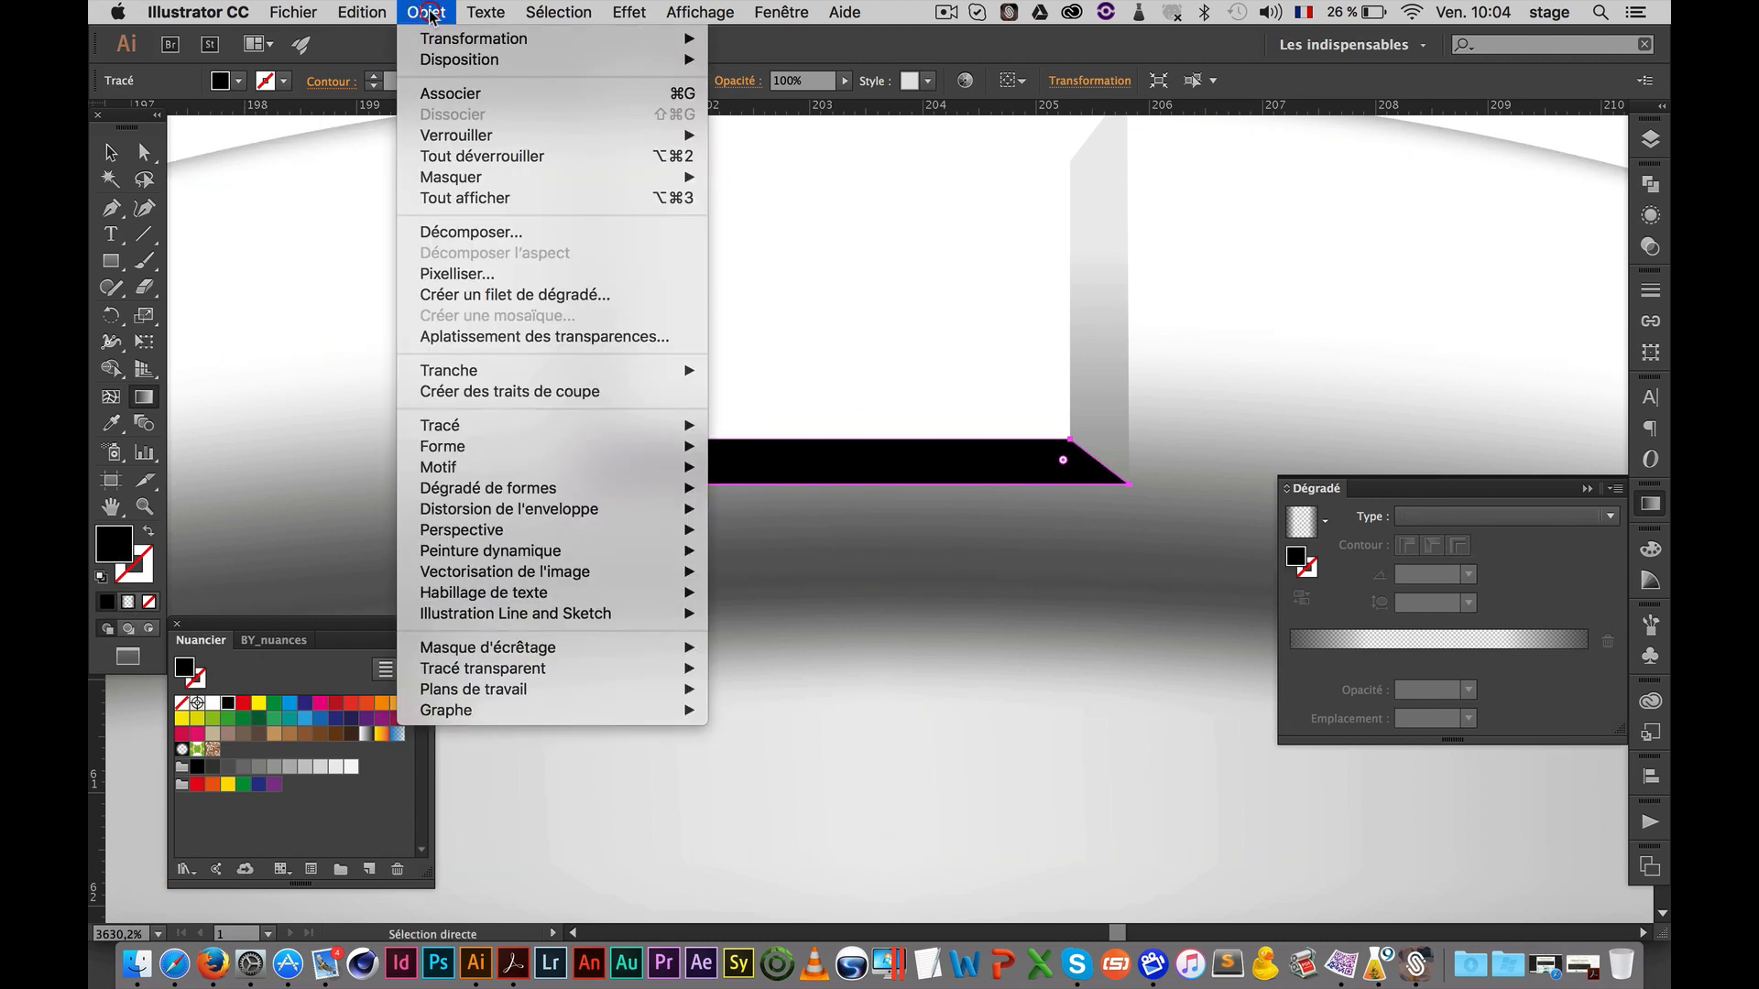
left_click(584, 296)
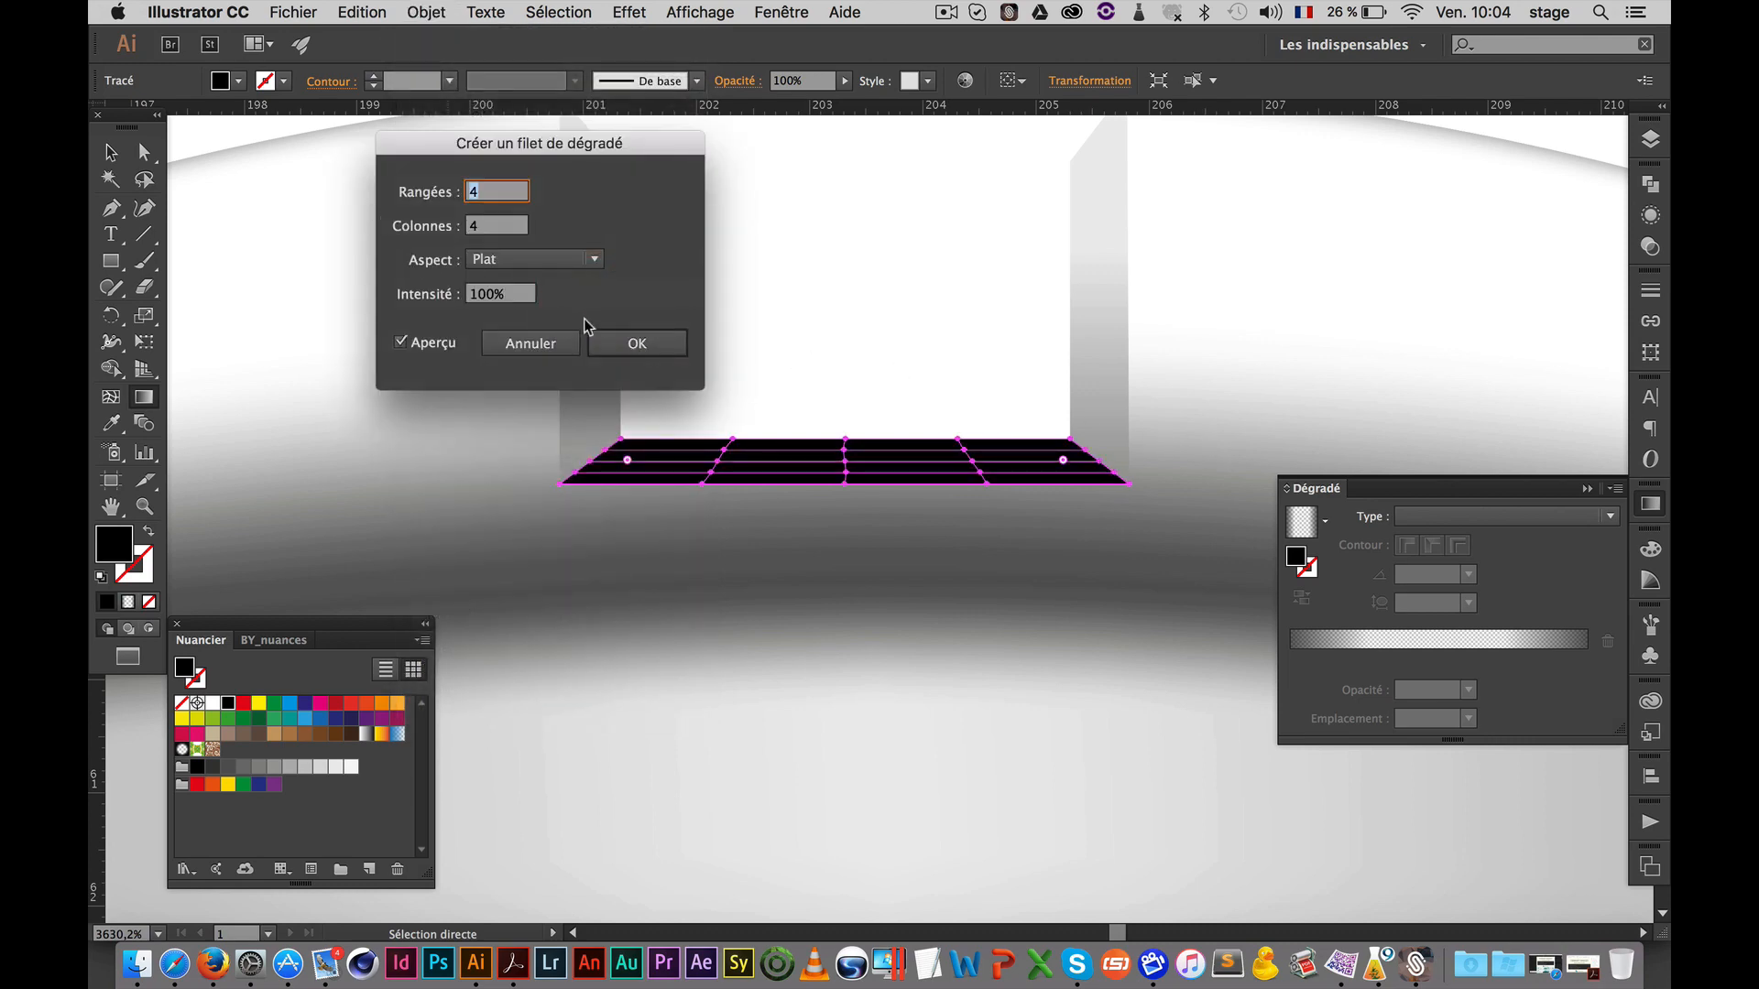
left_click(620, 349)
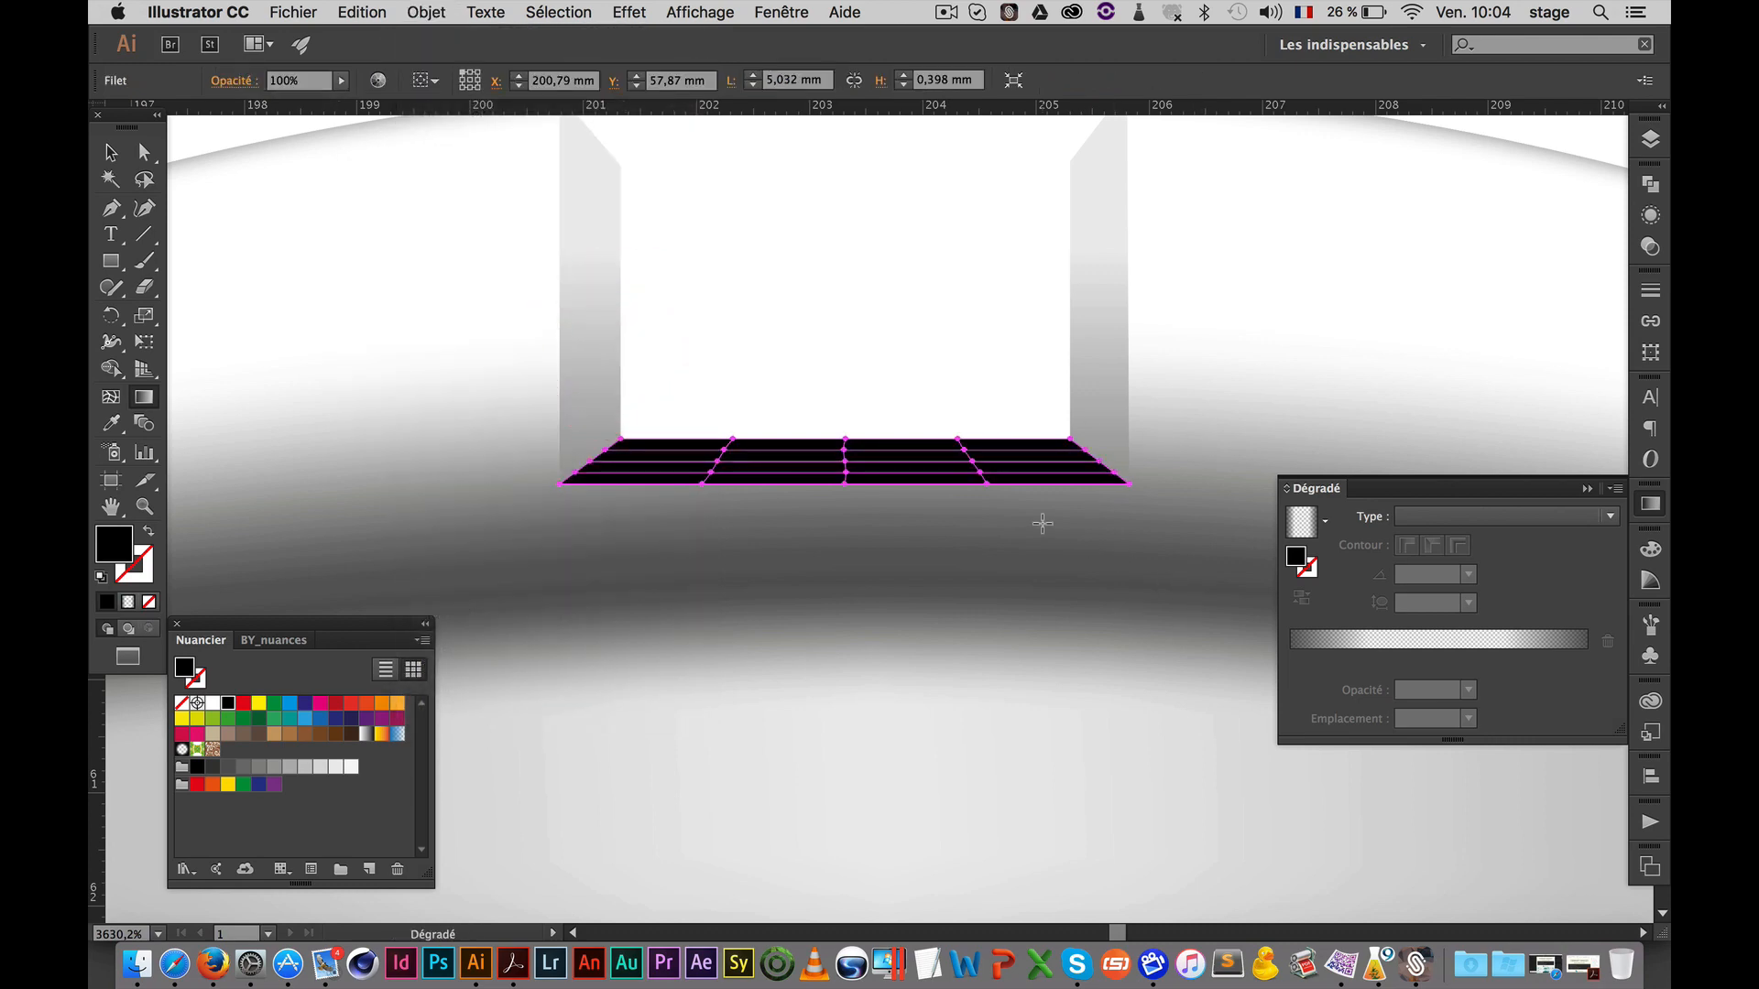
Move the floor mesh straight up about 5 mm, into the empty area above the screw head
left_click(935, 461, "alt+super")
key("v")
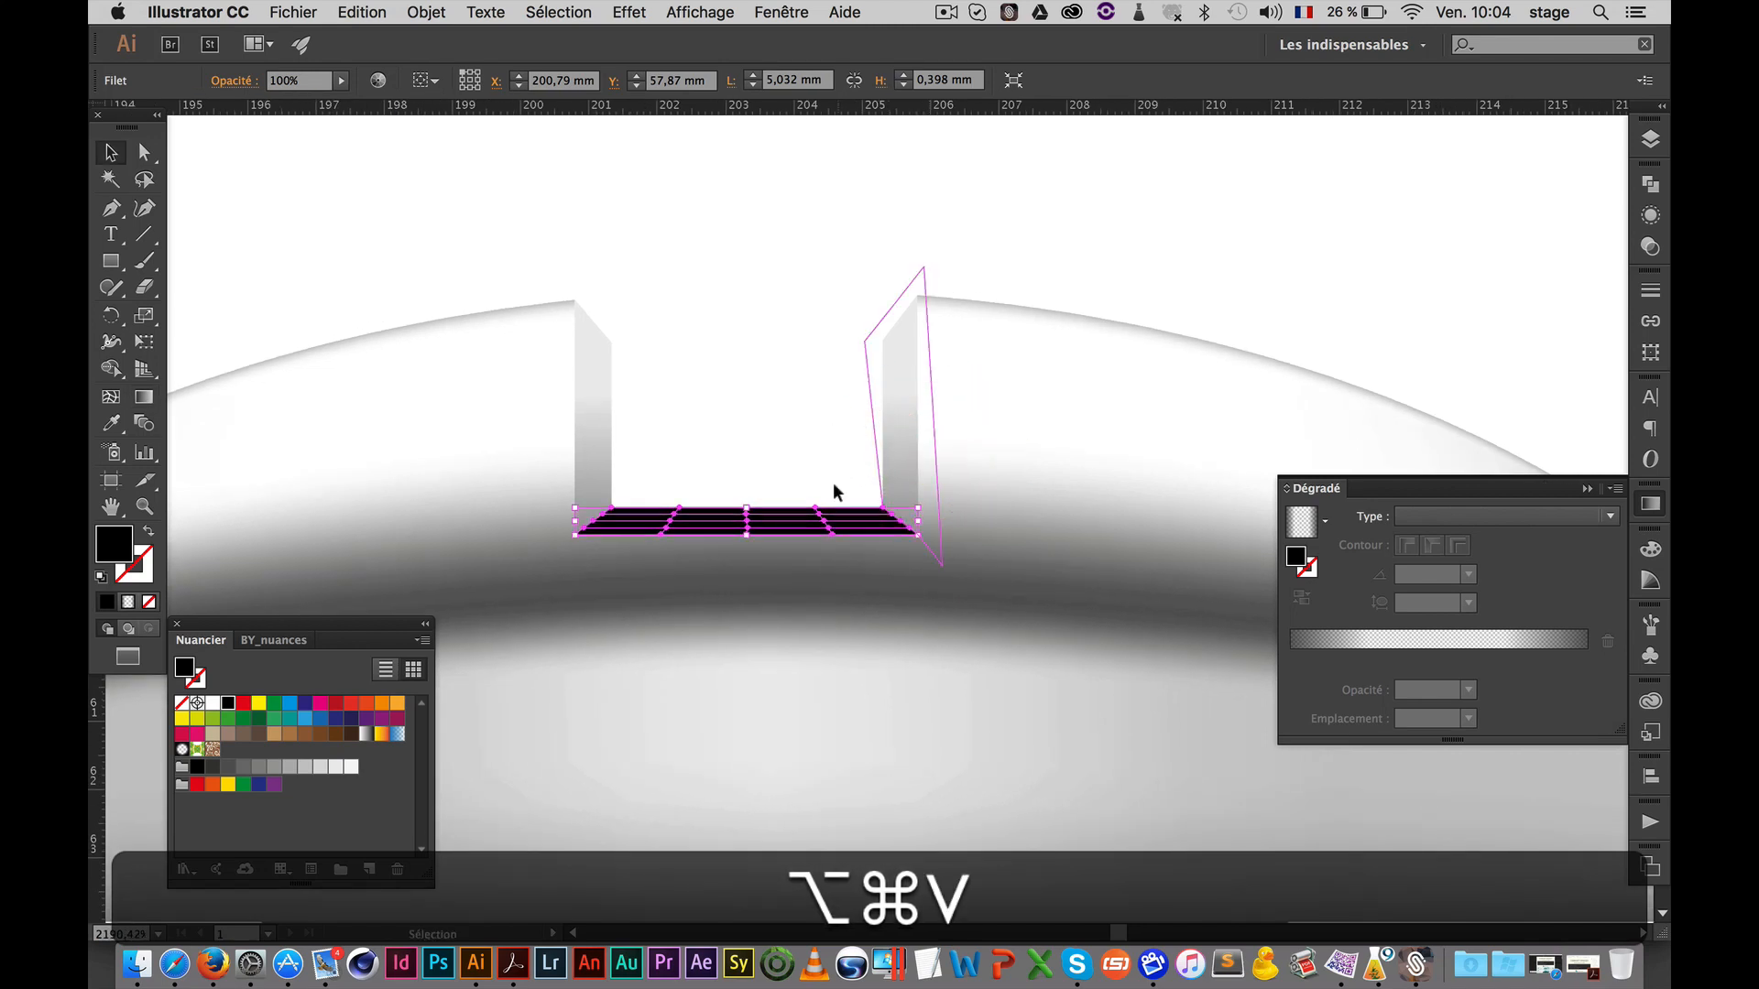
left_click_drag(771, 529, 789, 190)
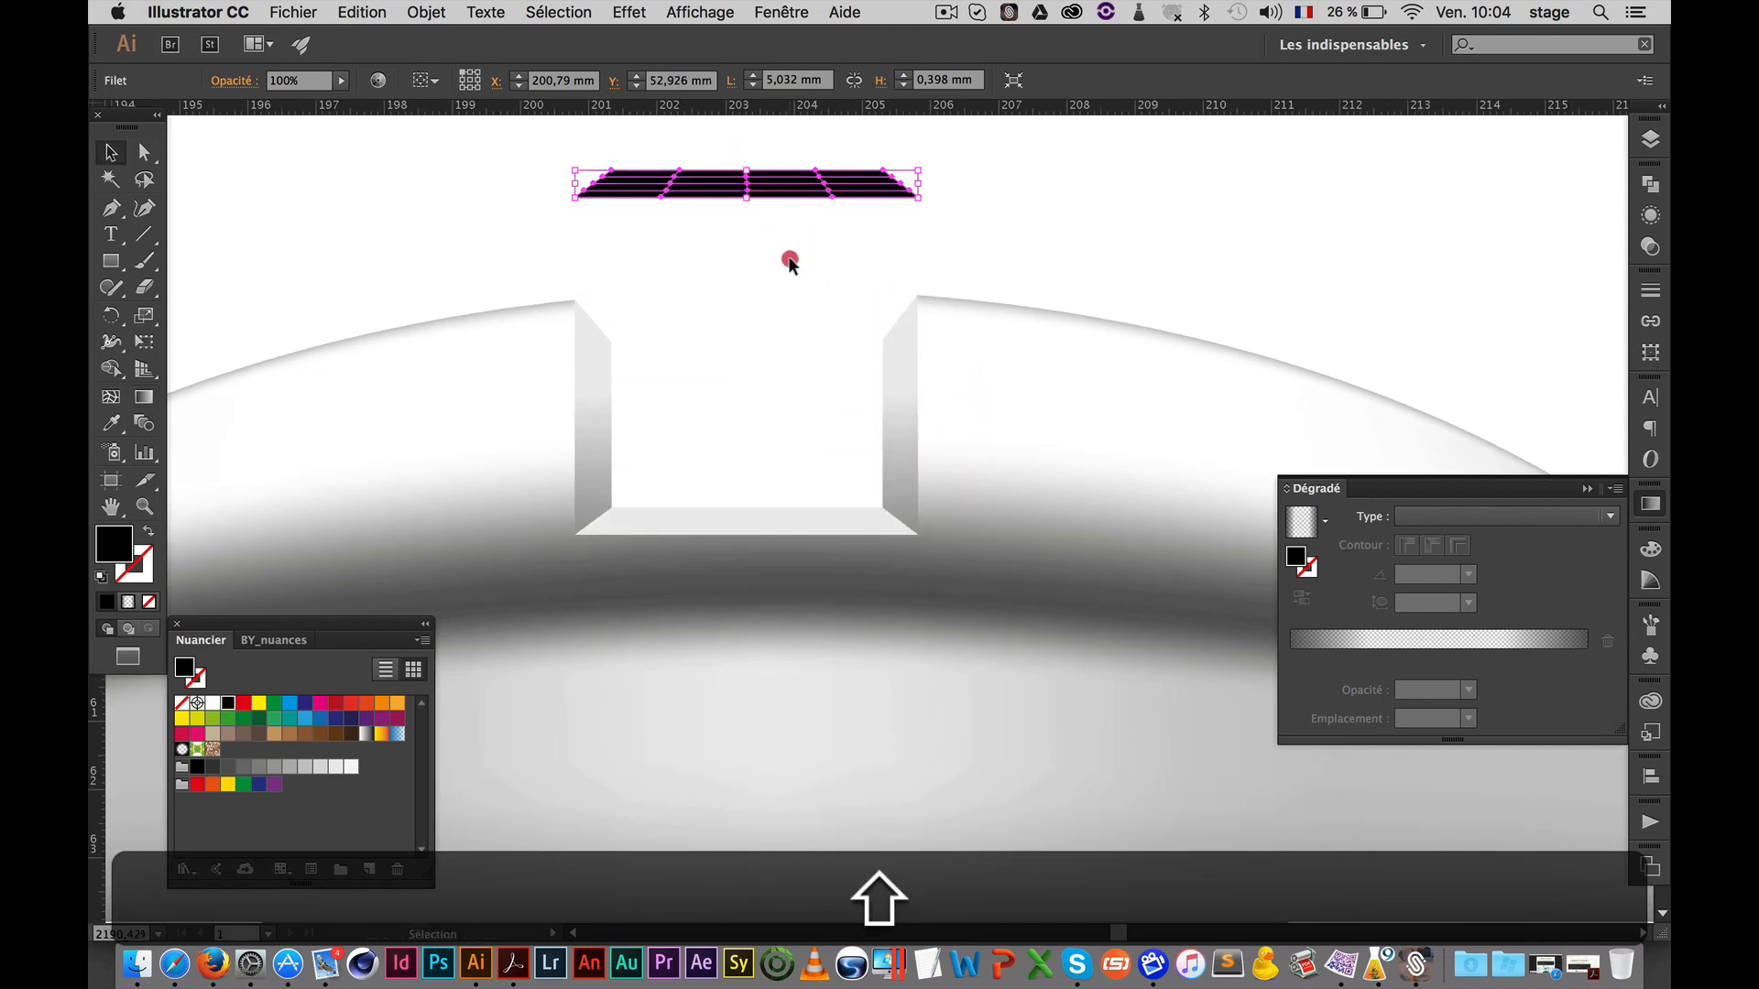
Recolour the whole floor mesh with the very light grey swatch just before white in the grey group
left_click(790, 260)
left_click_drag(759, 268, 739, 596)
left_click_drag(517, 467, 843, 476)
left_click_drag(831, 588, 583, 360)
left_click(757, 368)
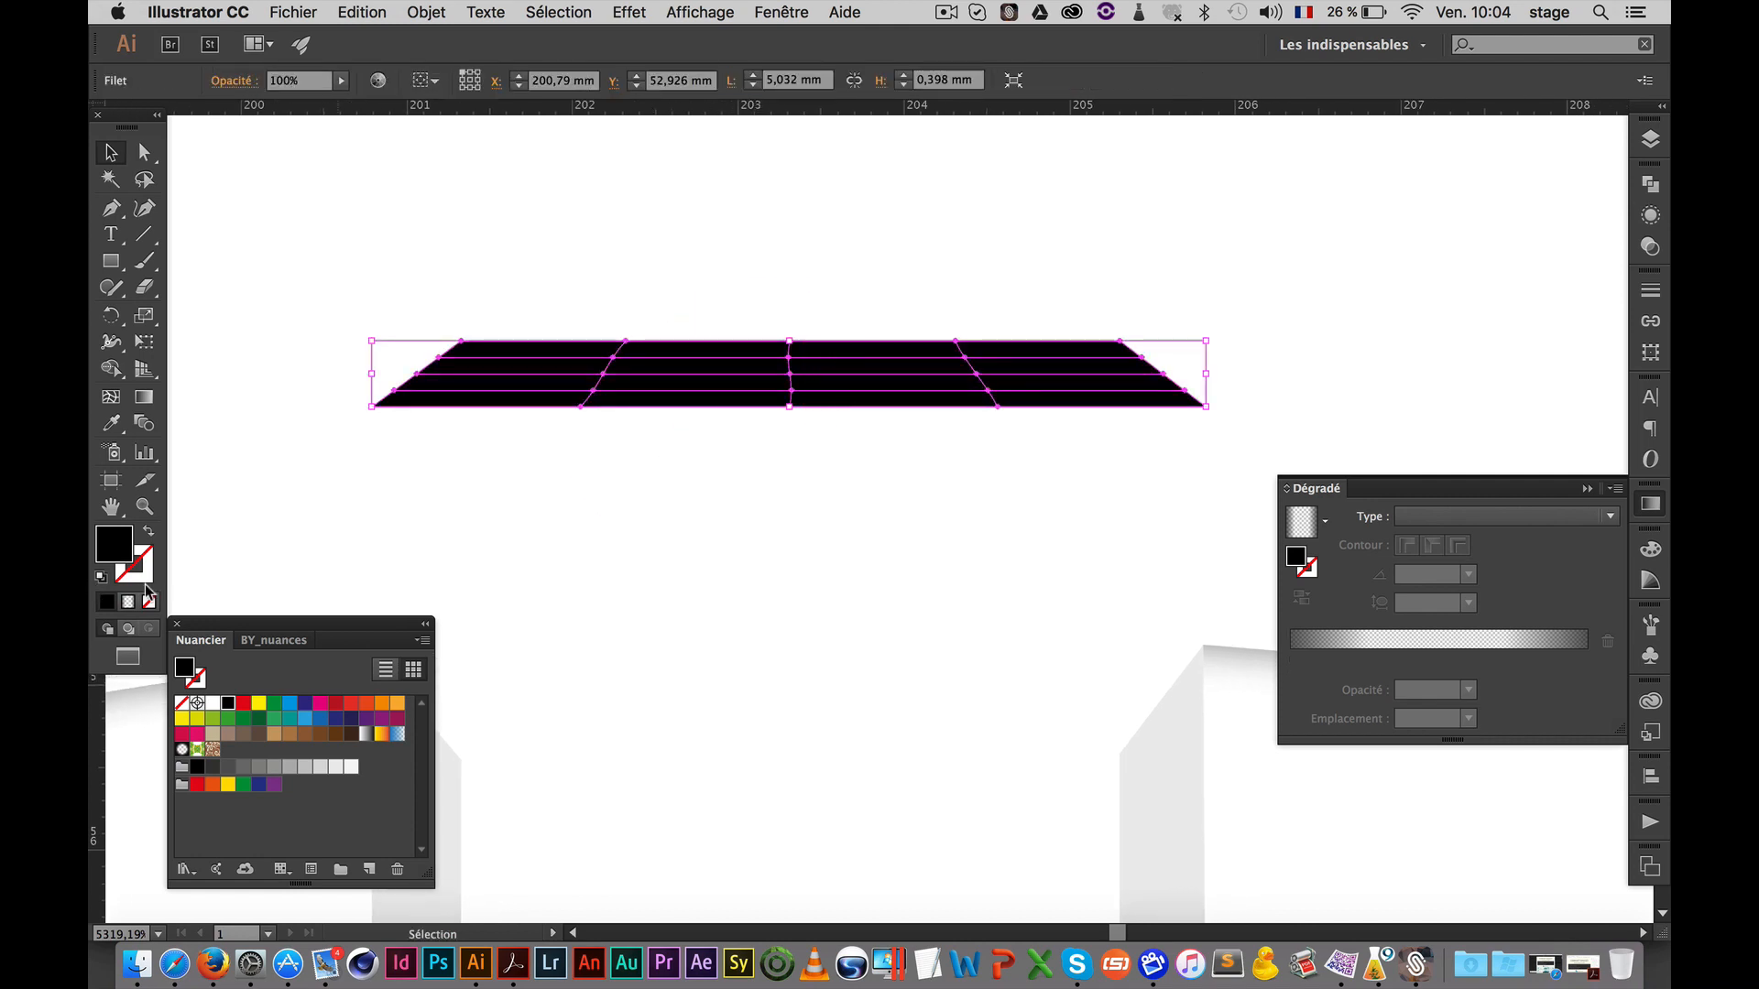
left_click(319, 767)
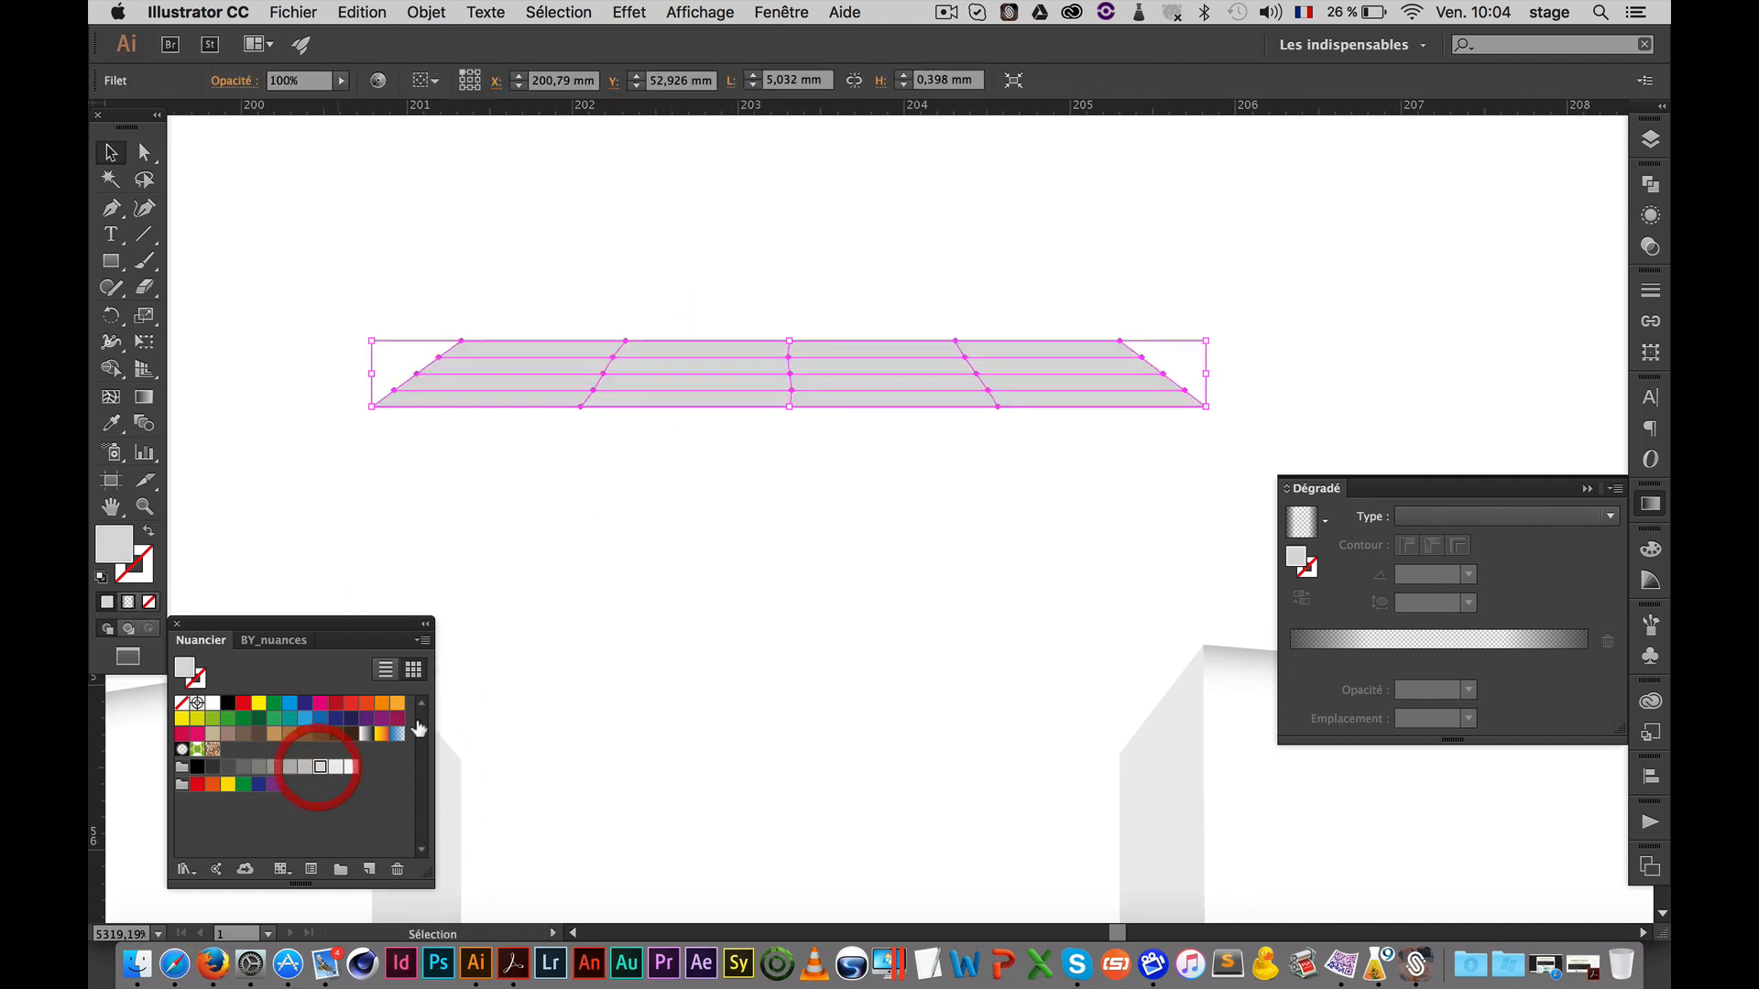
left_click(335, 768)
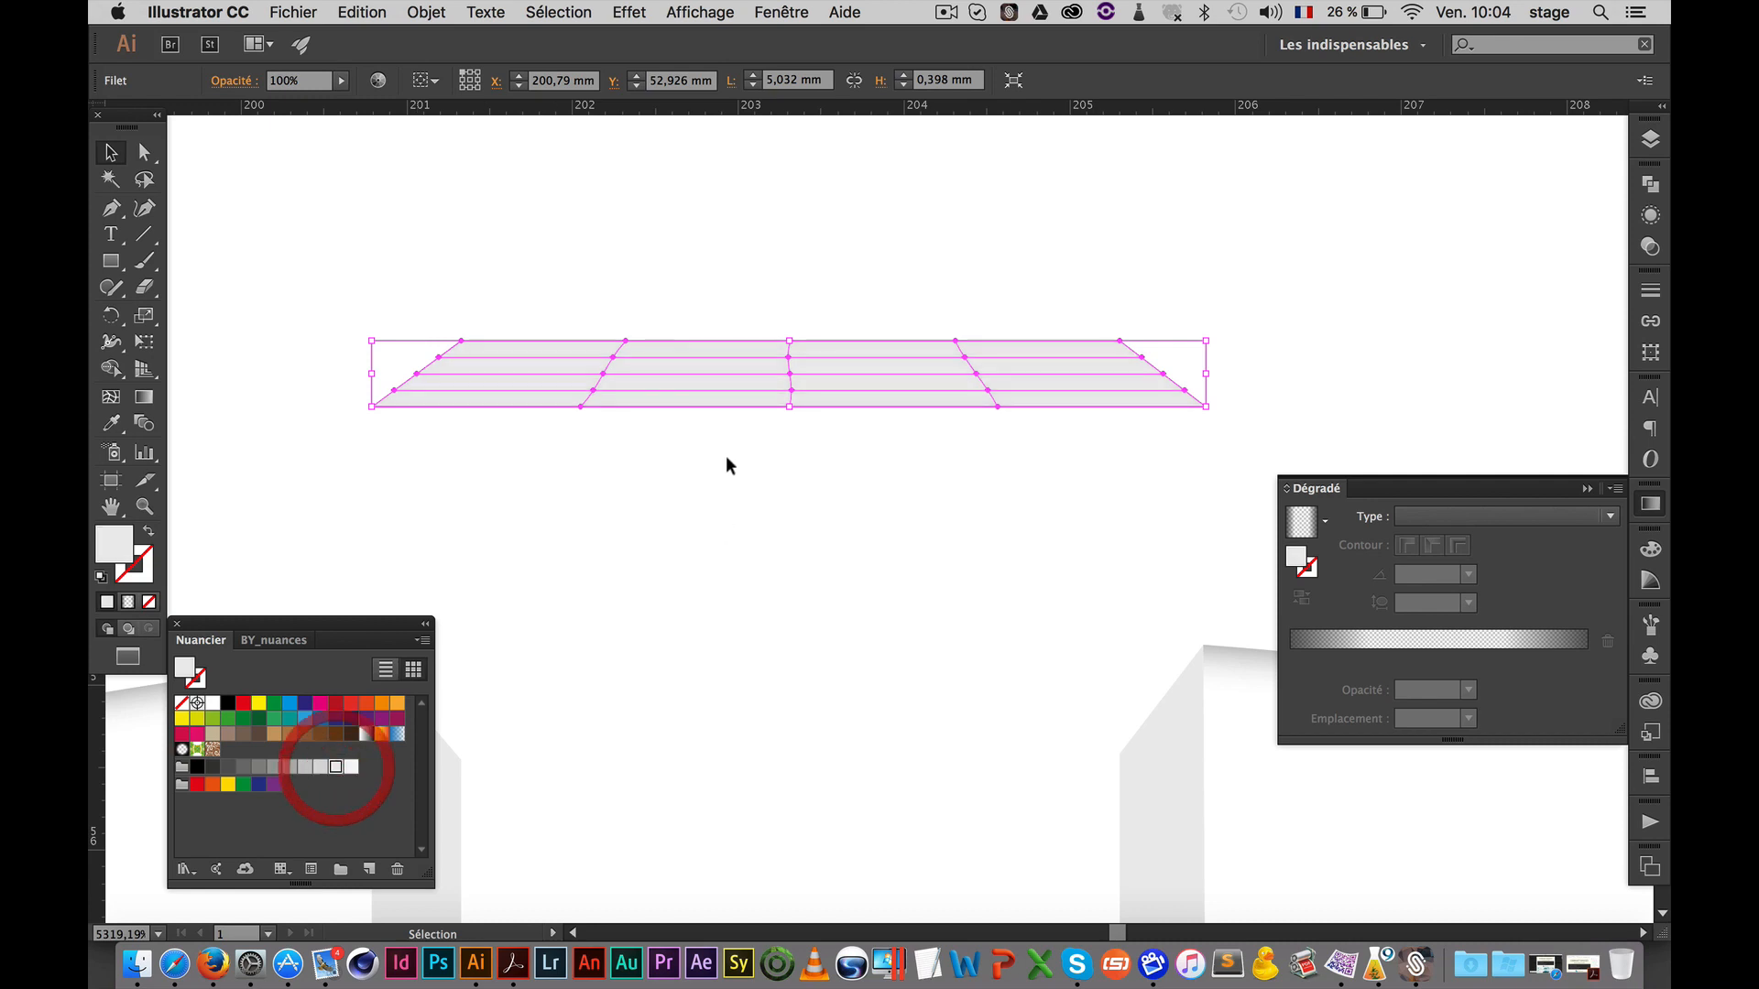
Try to select only the points along the mesh's left slanted edge with the Direct Selection tool
key("a")
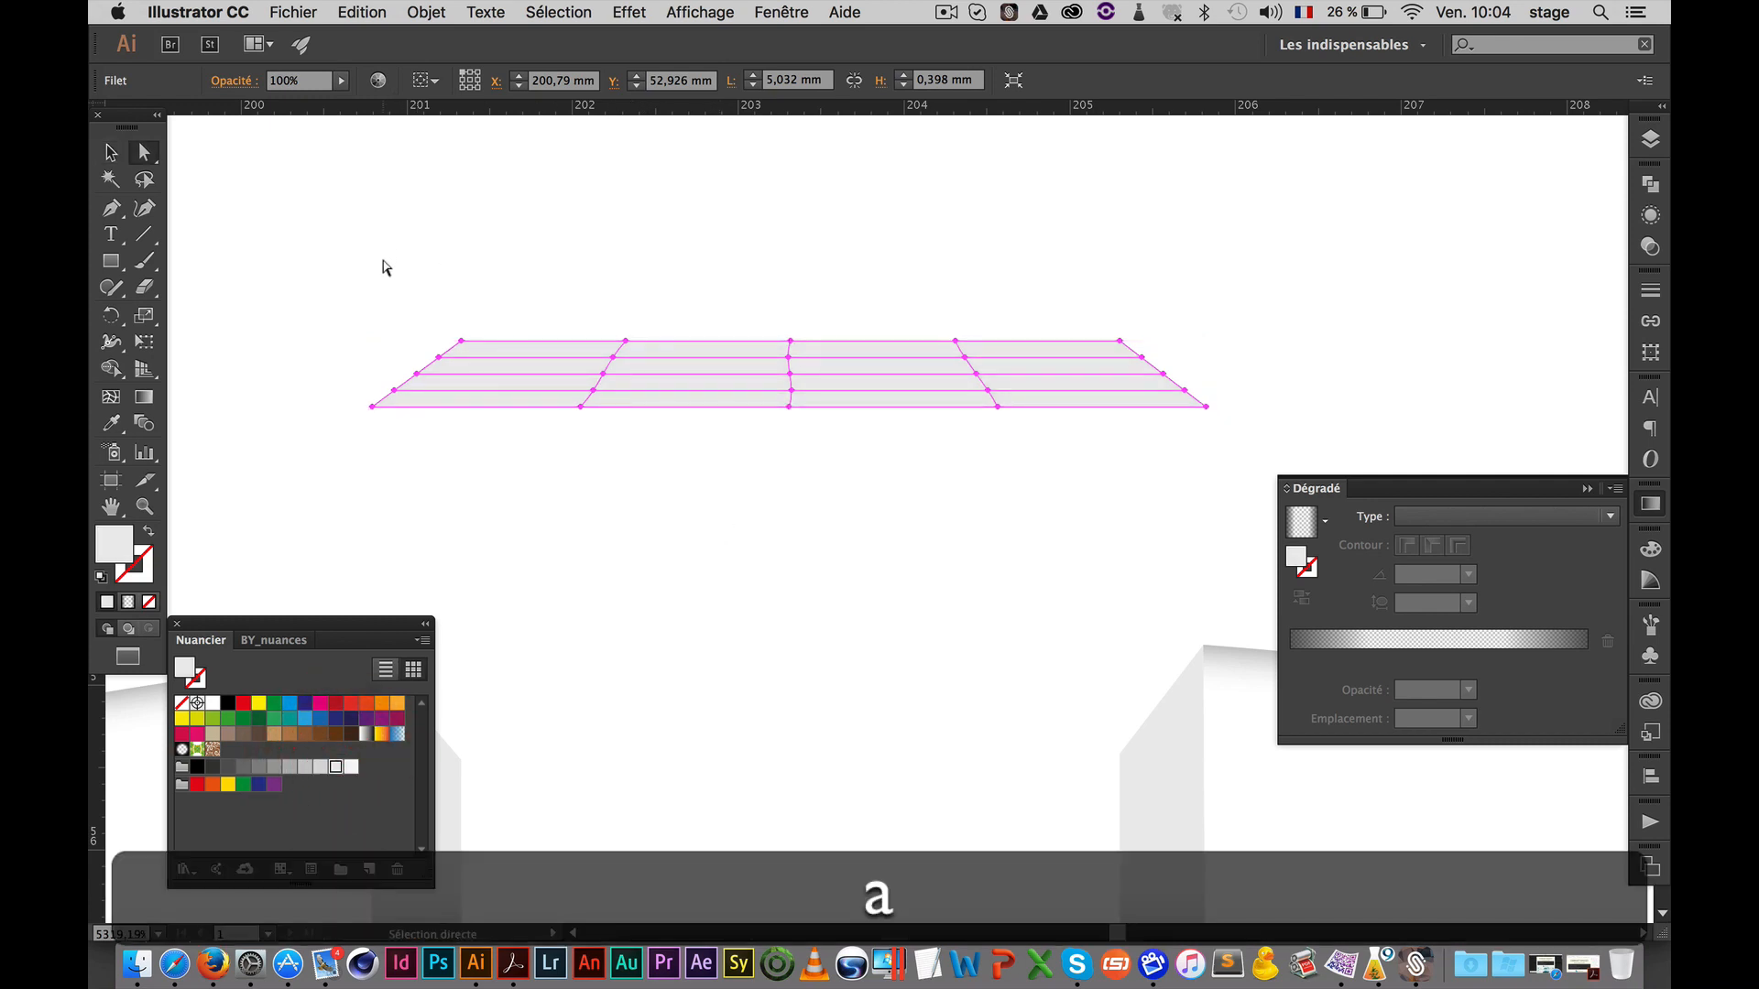
left_click_drag(382, 259, 510, 430)
key("space")
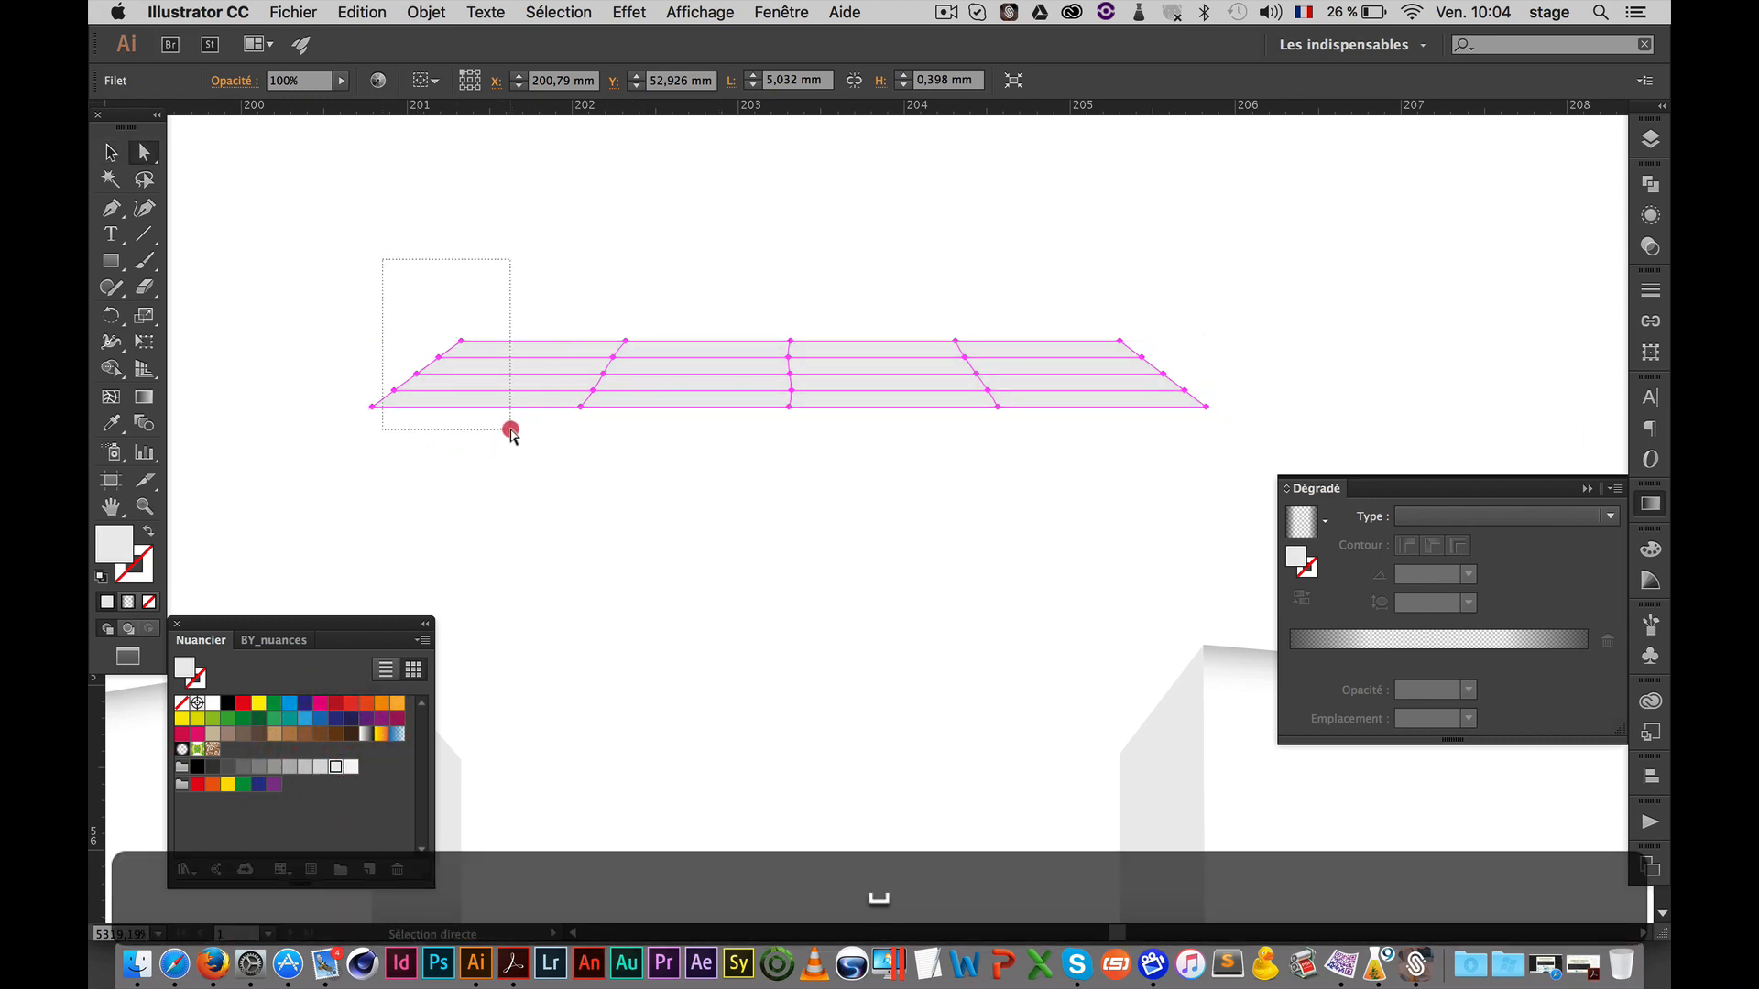
left_click(326, 283)
left_click_drag(294, 267, 489, 455)
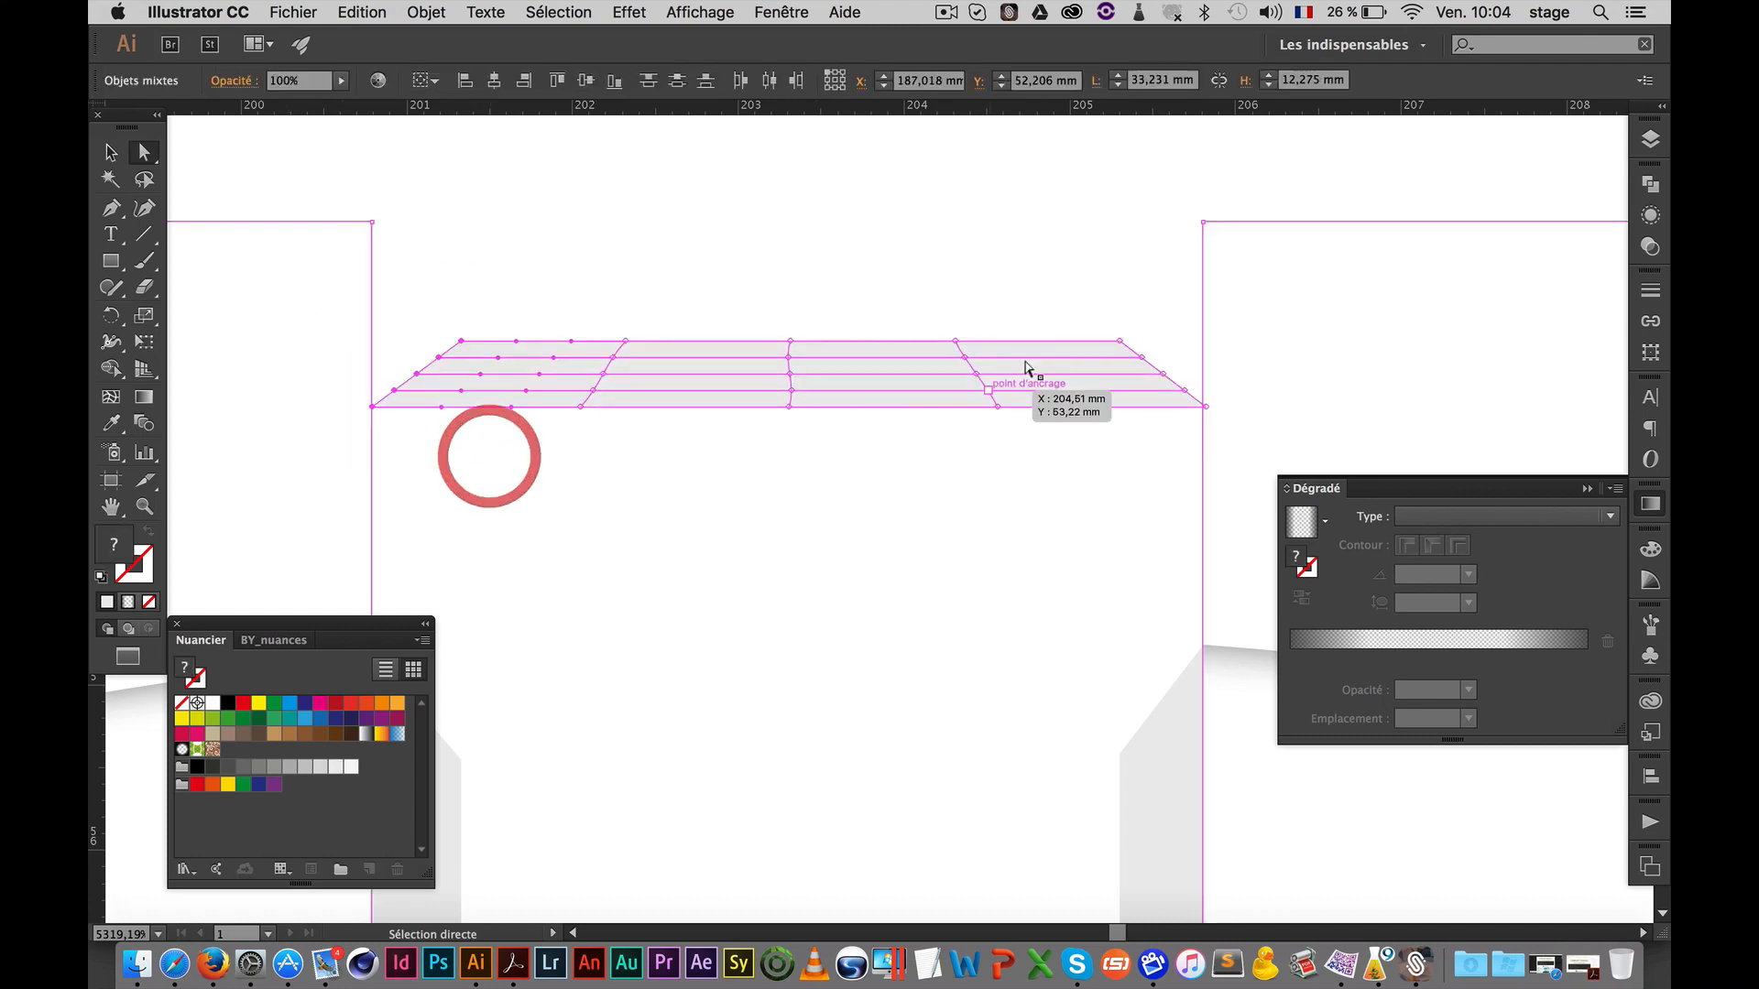
left_click(1084, 400)
left_click(1014, 485)
Move the floor mesh about 3 mm further straight up, clear of the screw head's underlying shapes
left_click(938, 485, "alt+super")
left_click(939, 485, "alt+super")
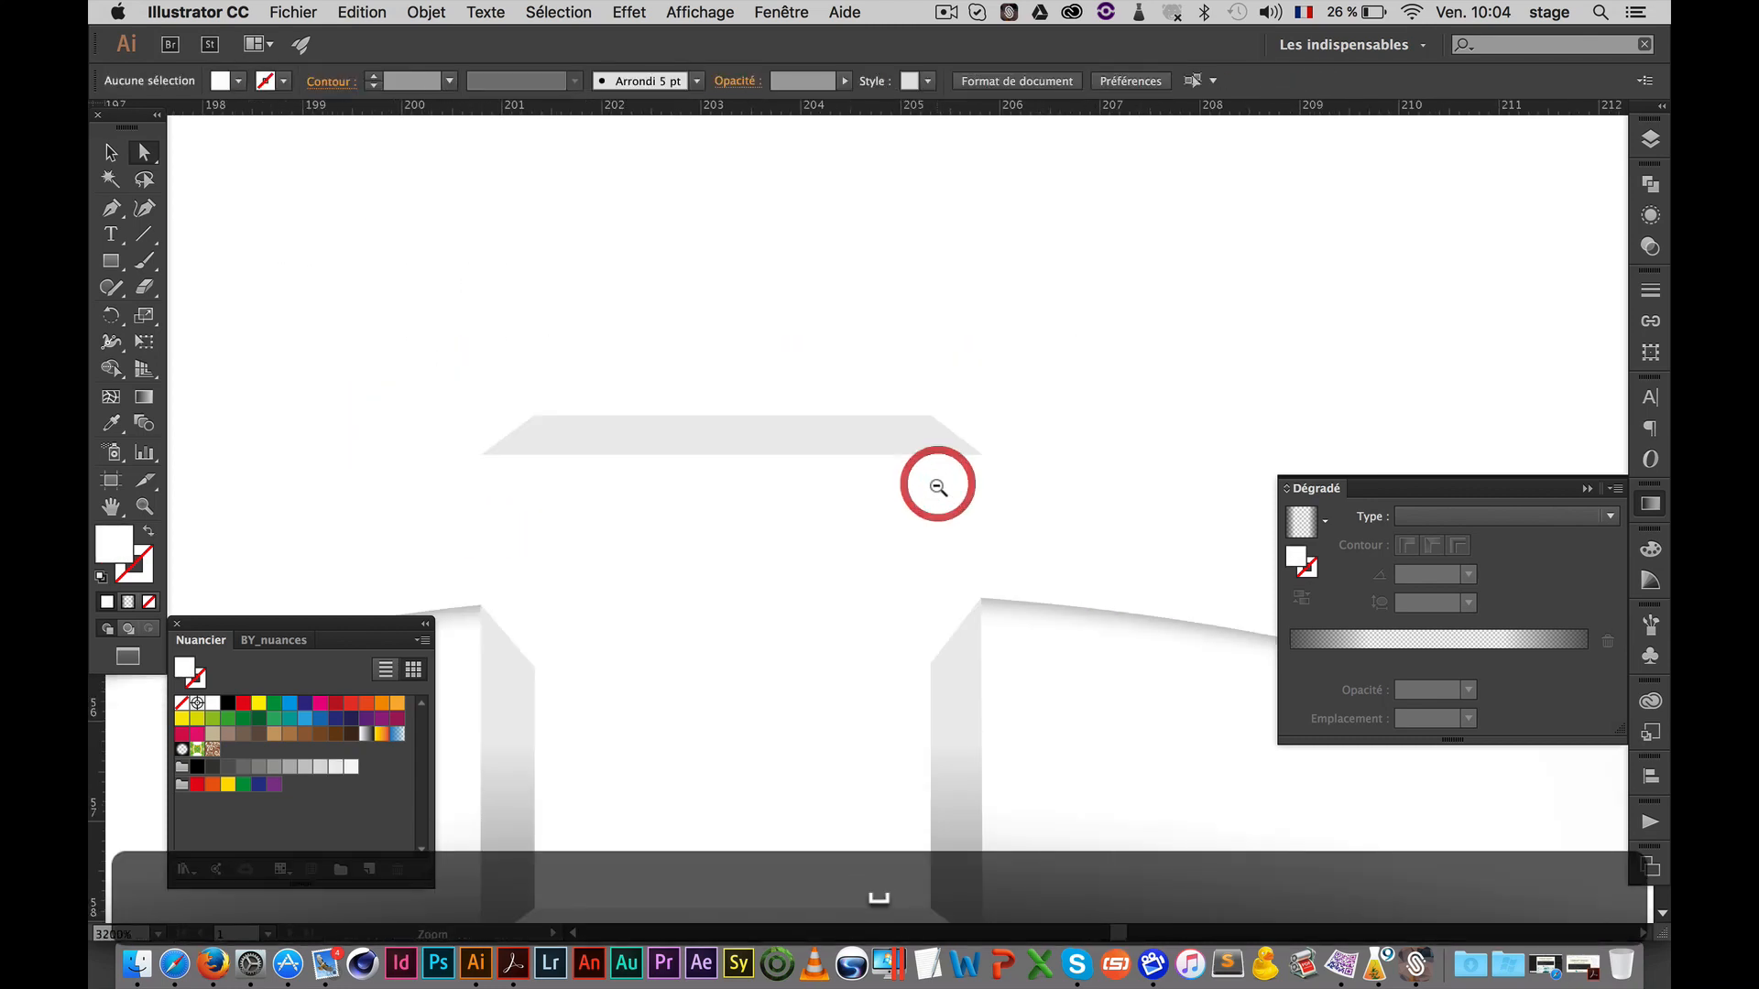
left_click(938, 485, "alt+super")
key("v")
left_click_drag(795, 469, 769, 240)
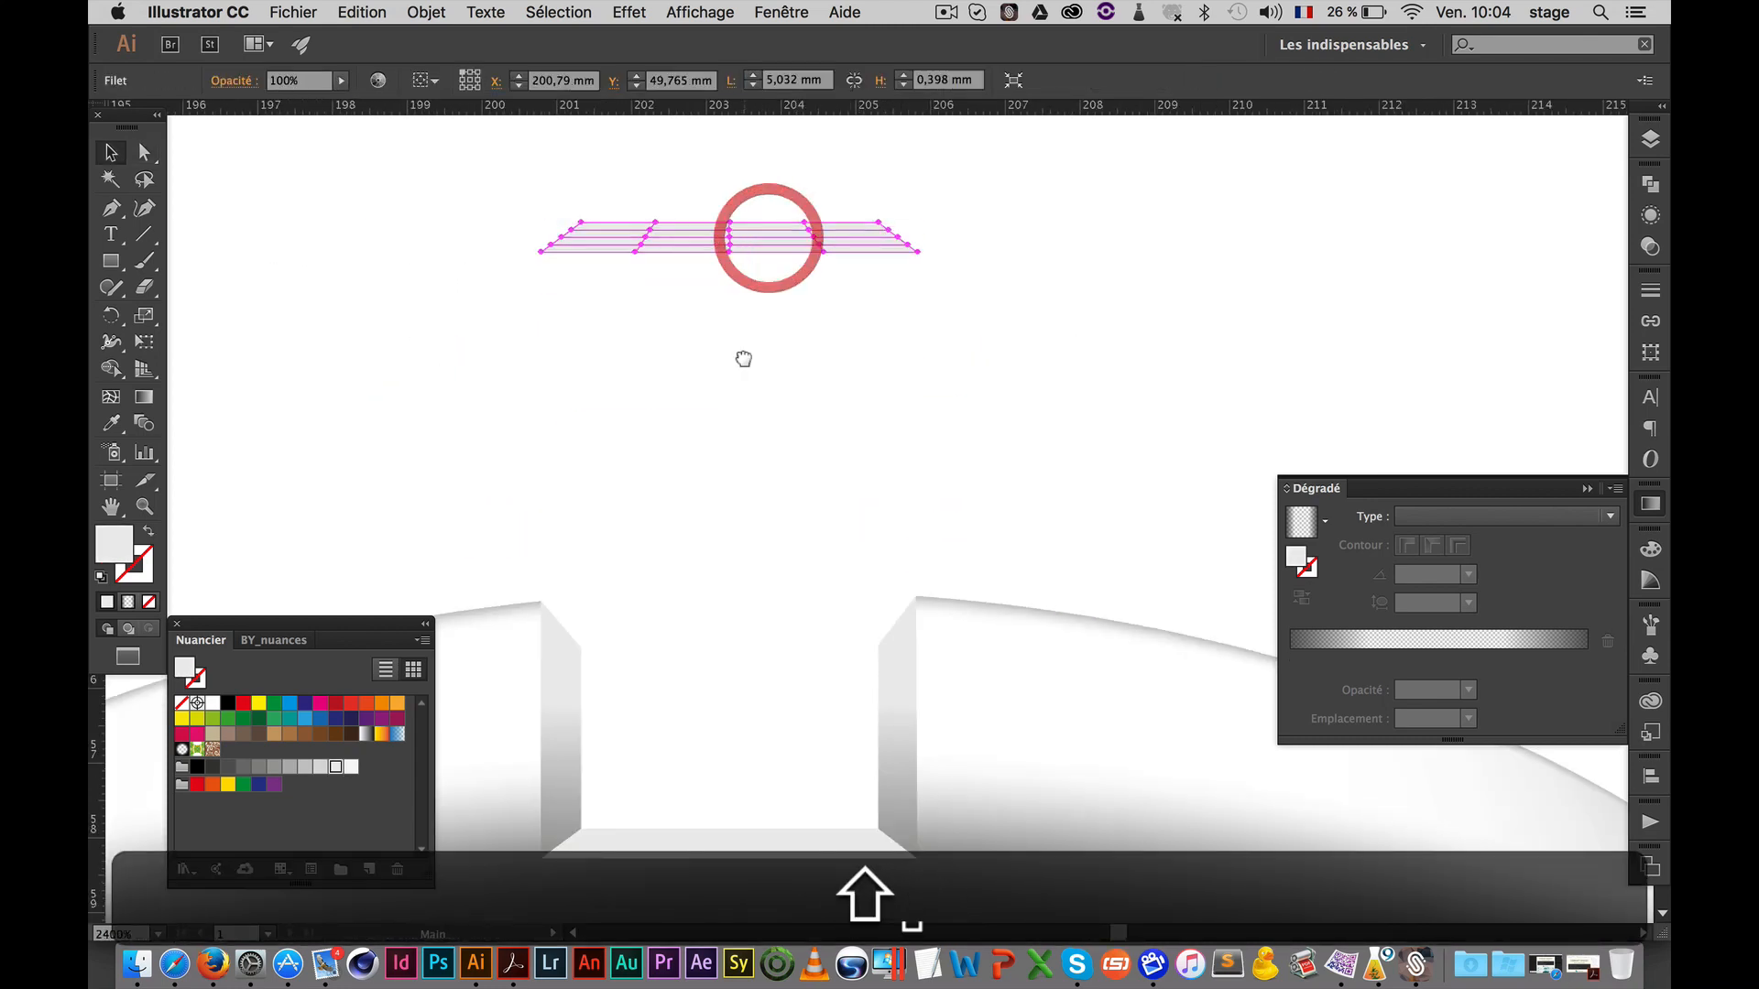
left_click_drag(743, 358, 722, 526)
Recolour the mesh points along both slanted ends of the floor mesh with the fifth swatch, a mid grey, of the grey group
left_click(740, 481, "super")
left_click_drag(852, 494, 742, 459)
left_click_drag(361, 278, 542, 432)
left_click(906, 305)
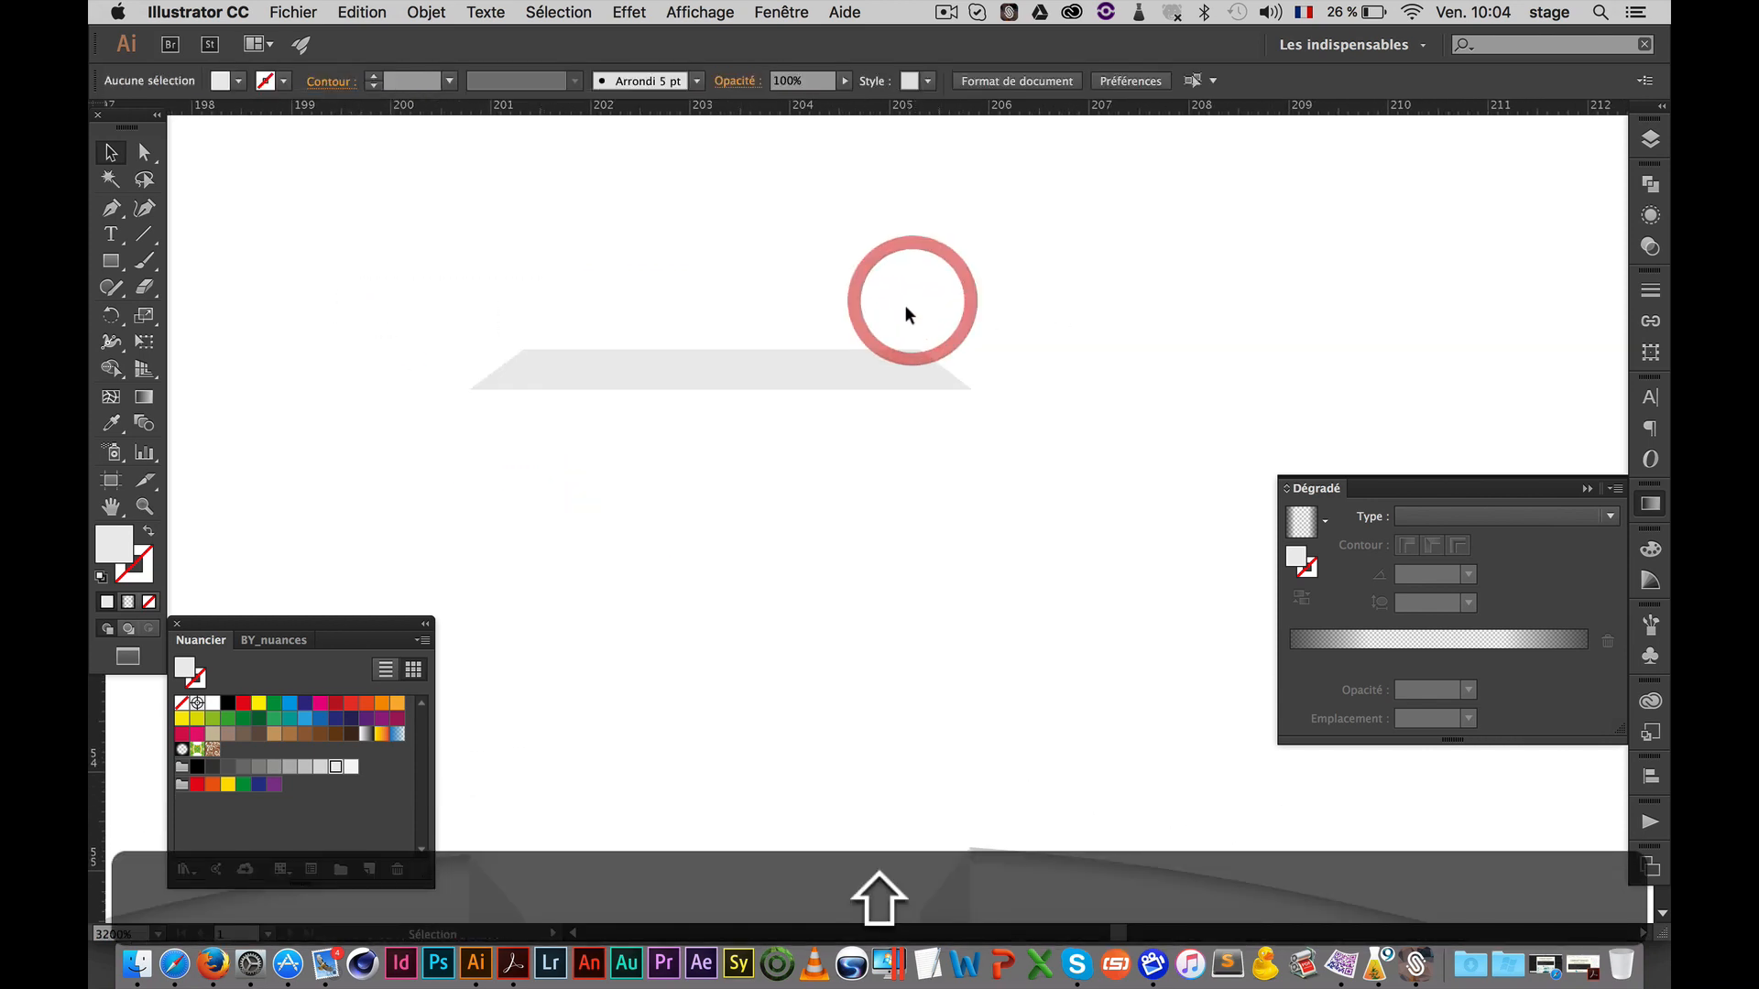
key("a")
left_click_drag(908, 310, 1021, 432)
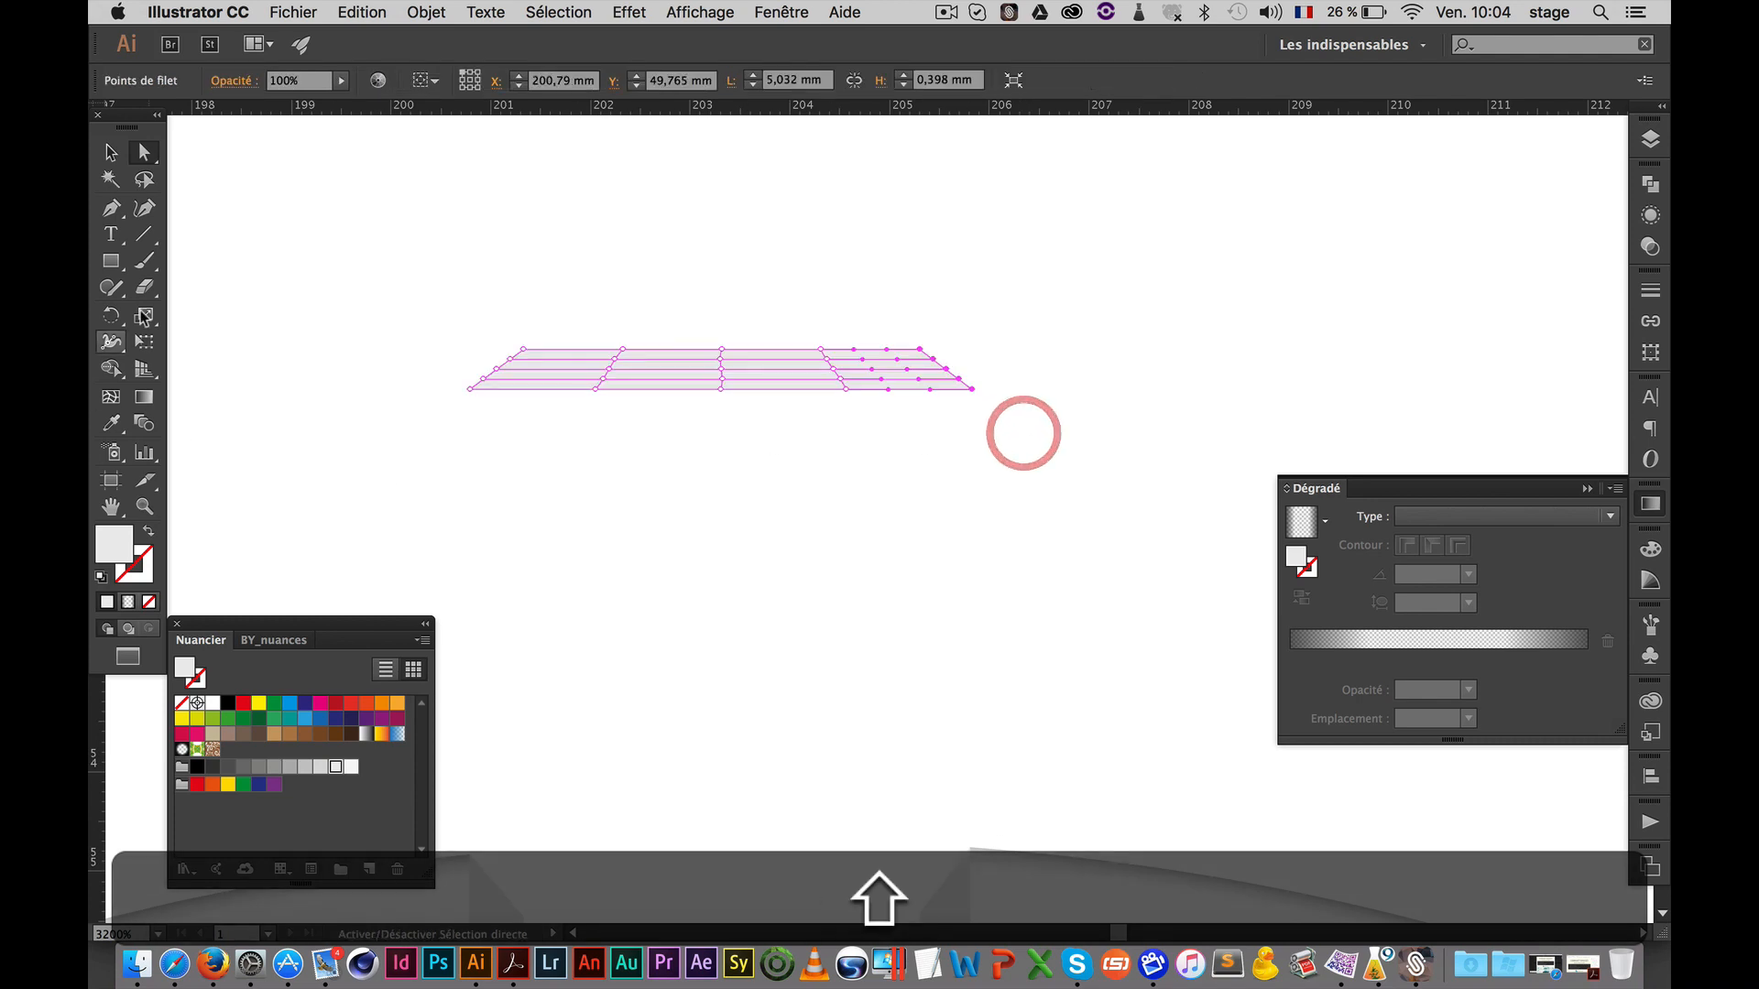
left_click_drag(357, 261, 550, 432)
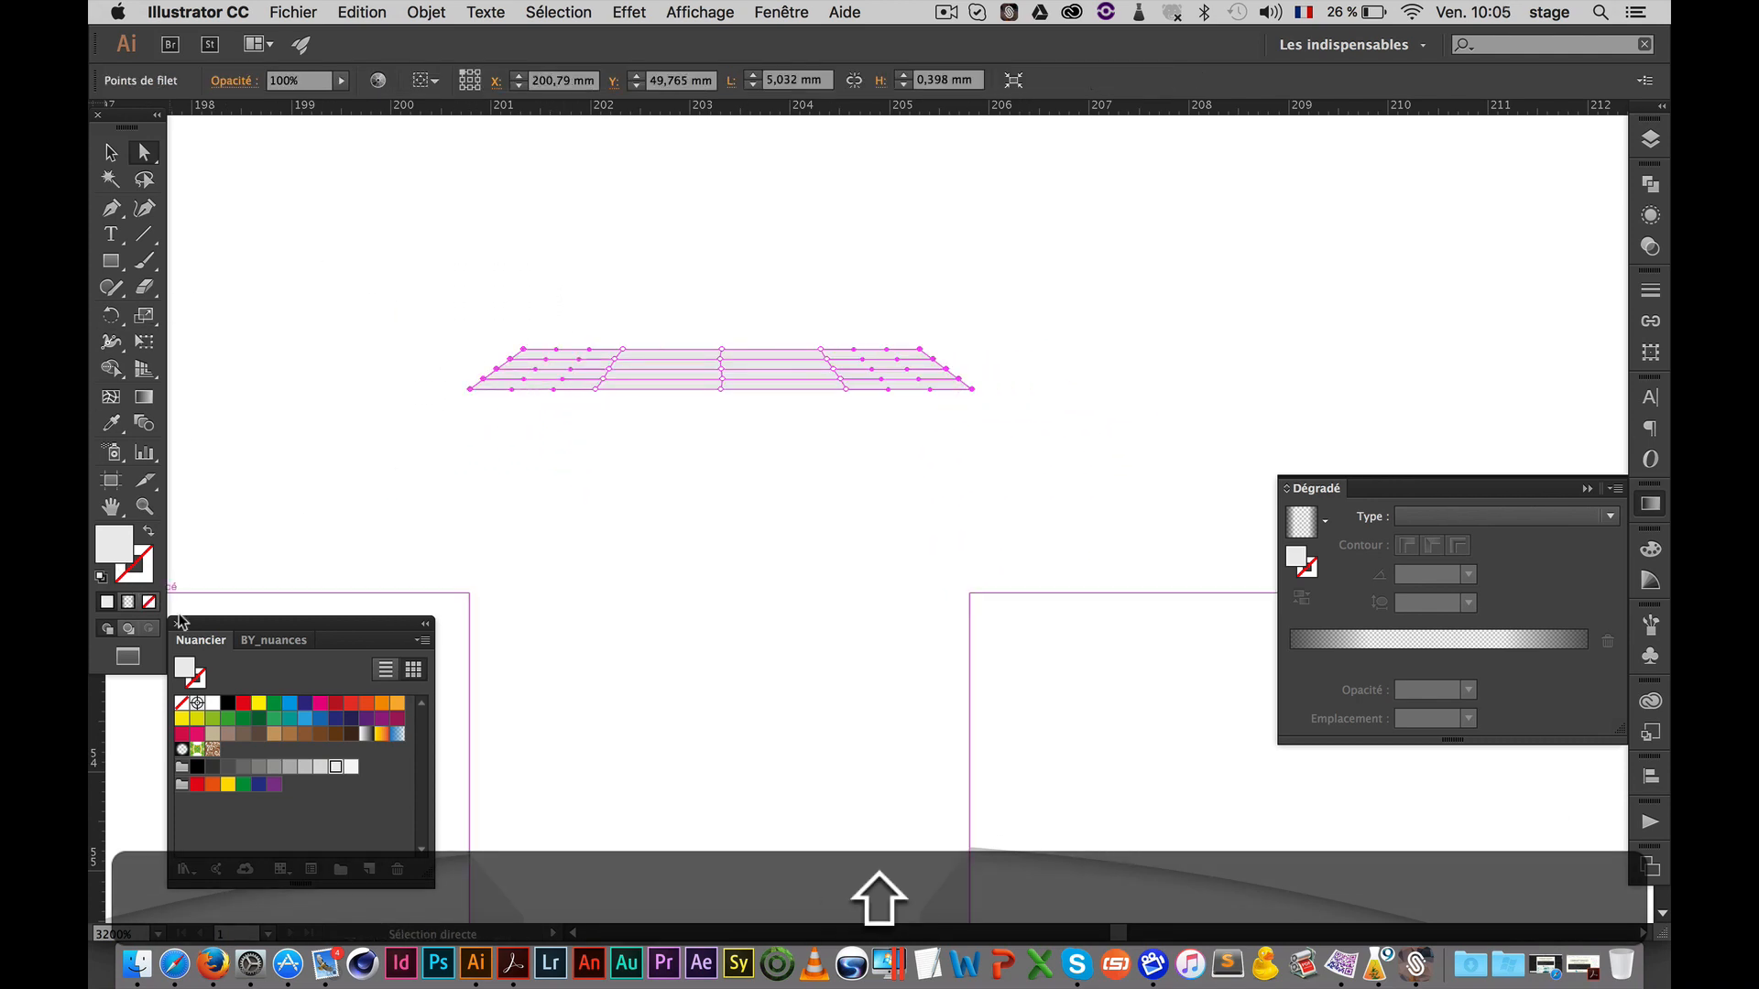
left_click(260, 768)
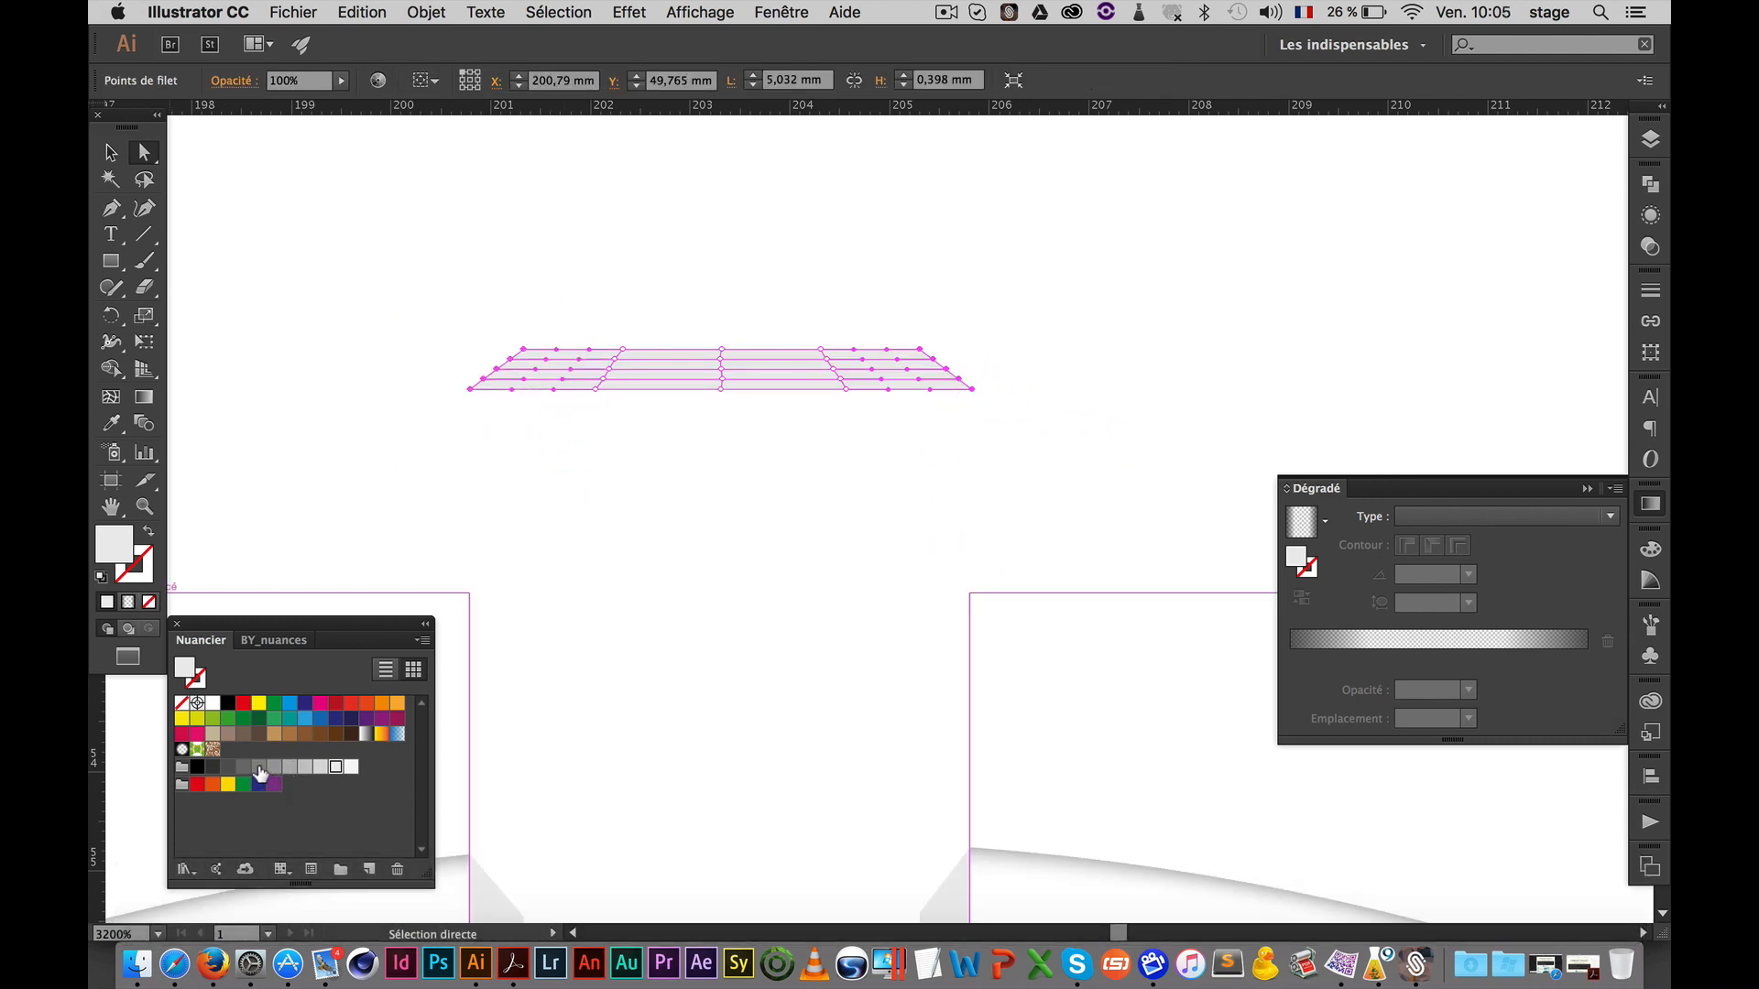
left_click(630, 293)
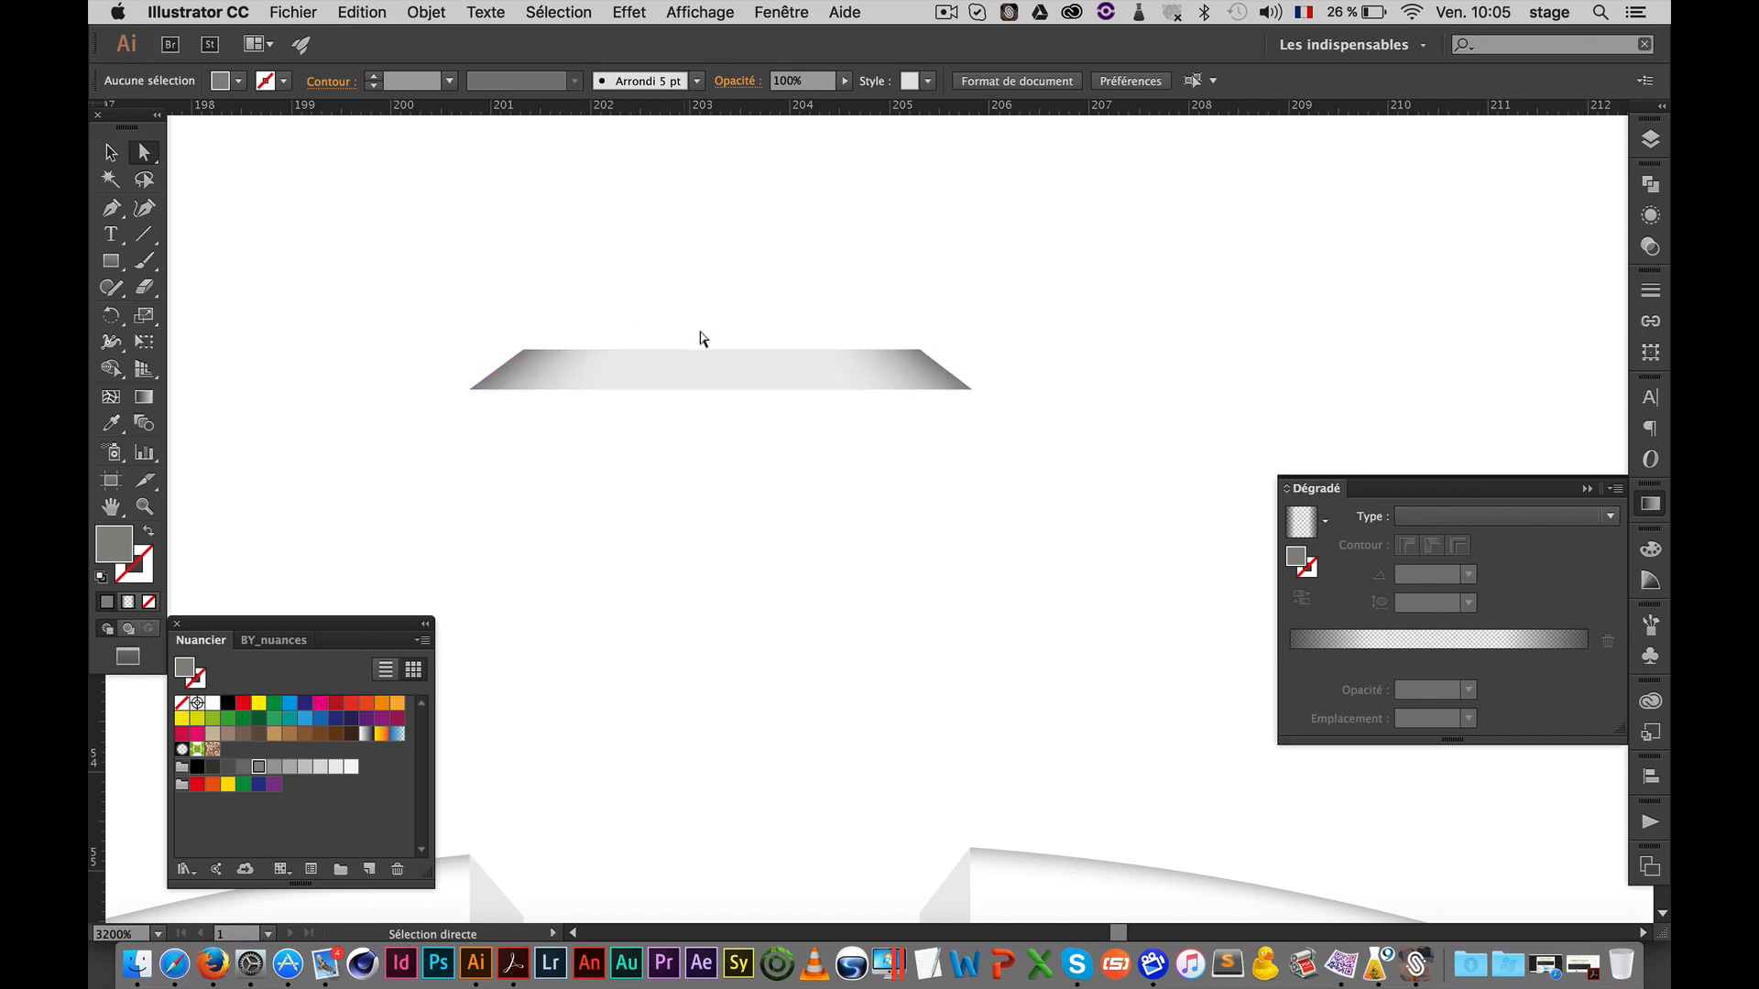
Recolour the floor mesh's central column of points white
left_click(738, 404)
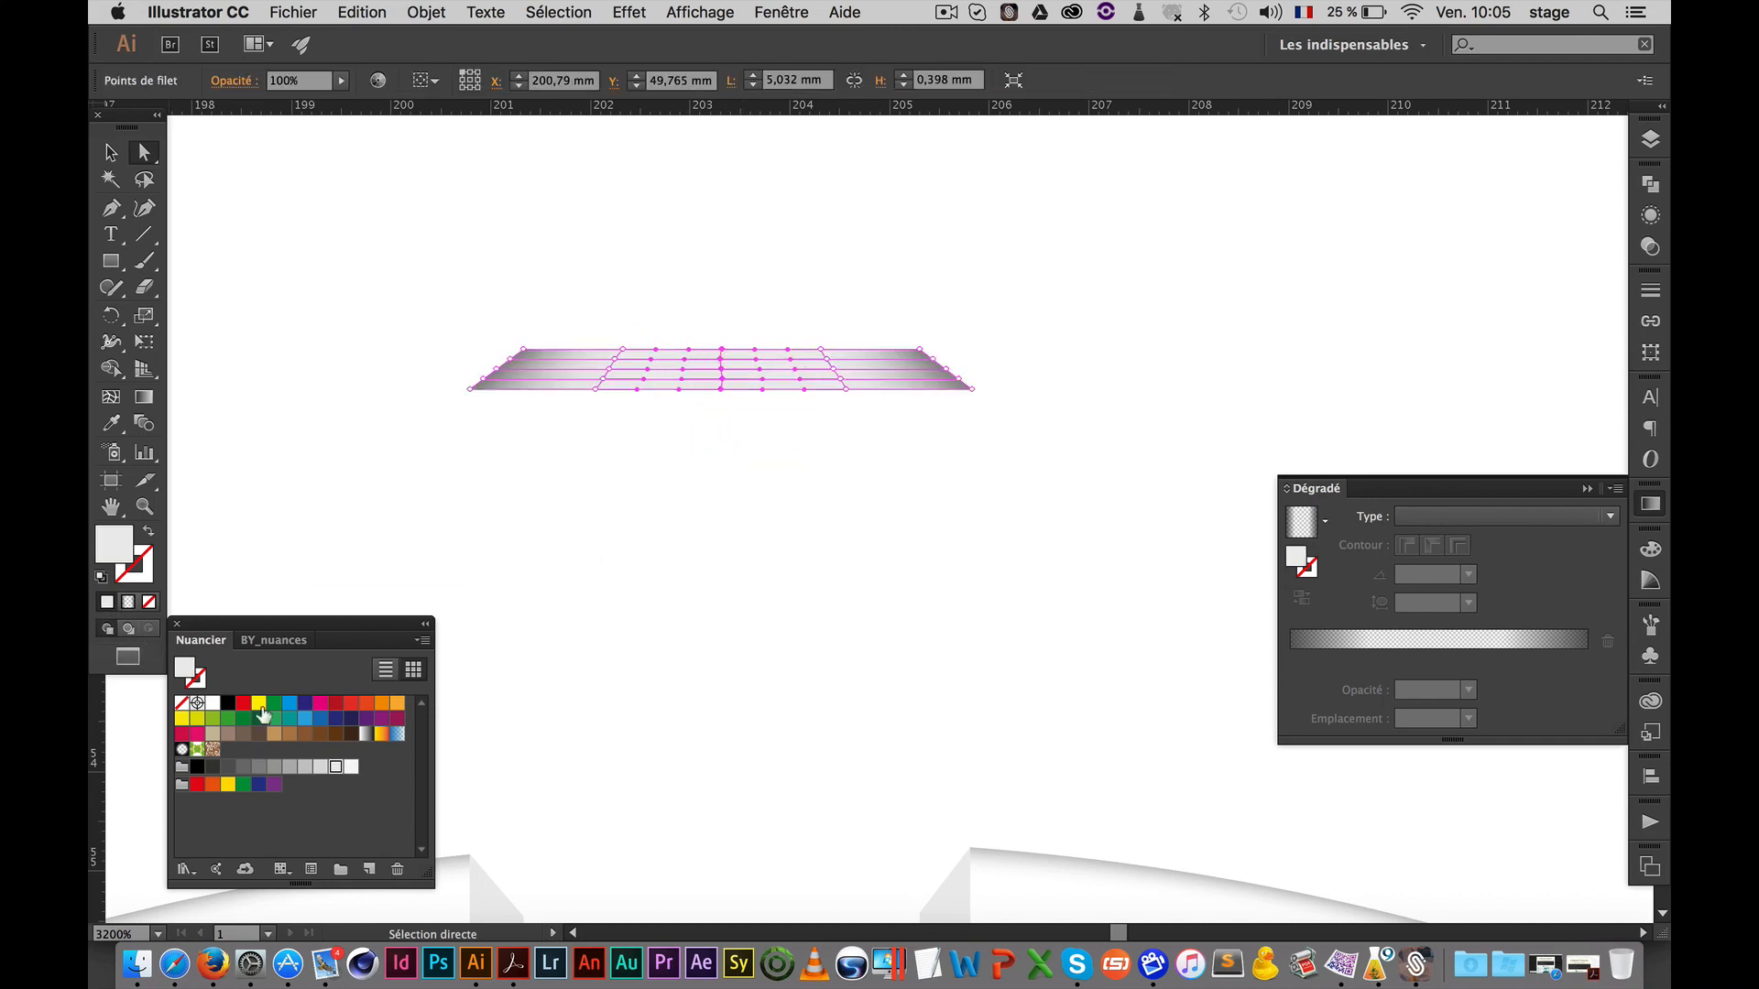
left_click(216, 705)
left_click(432, 502)
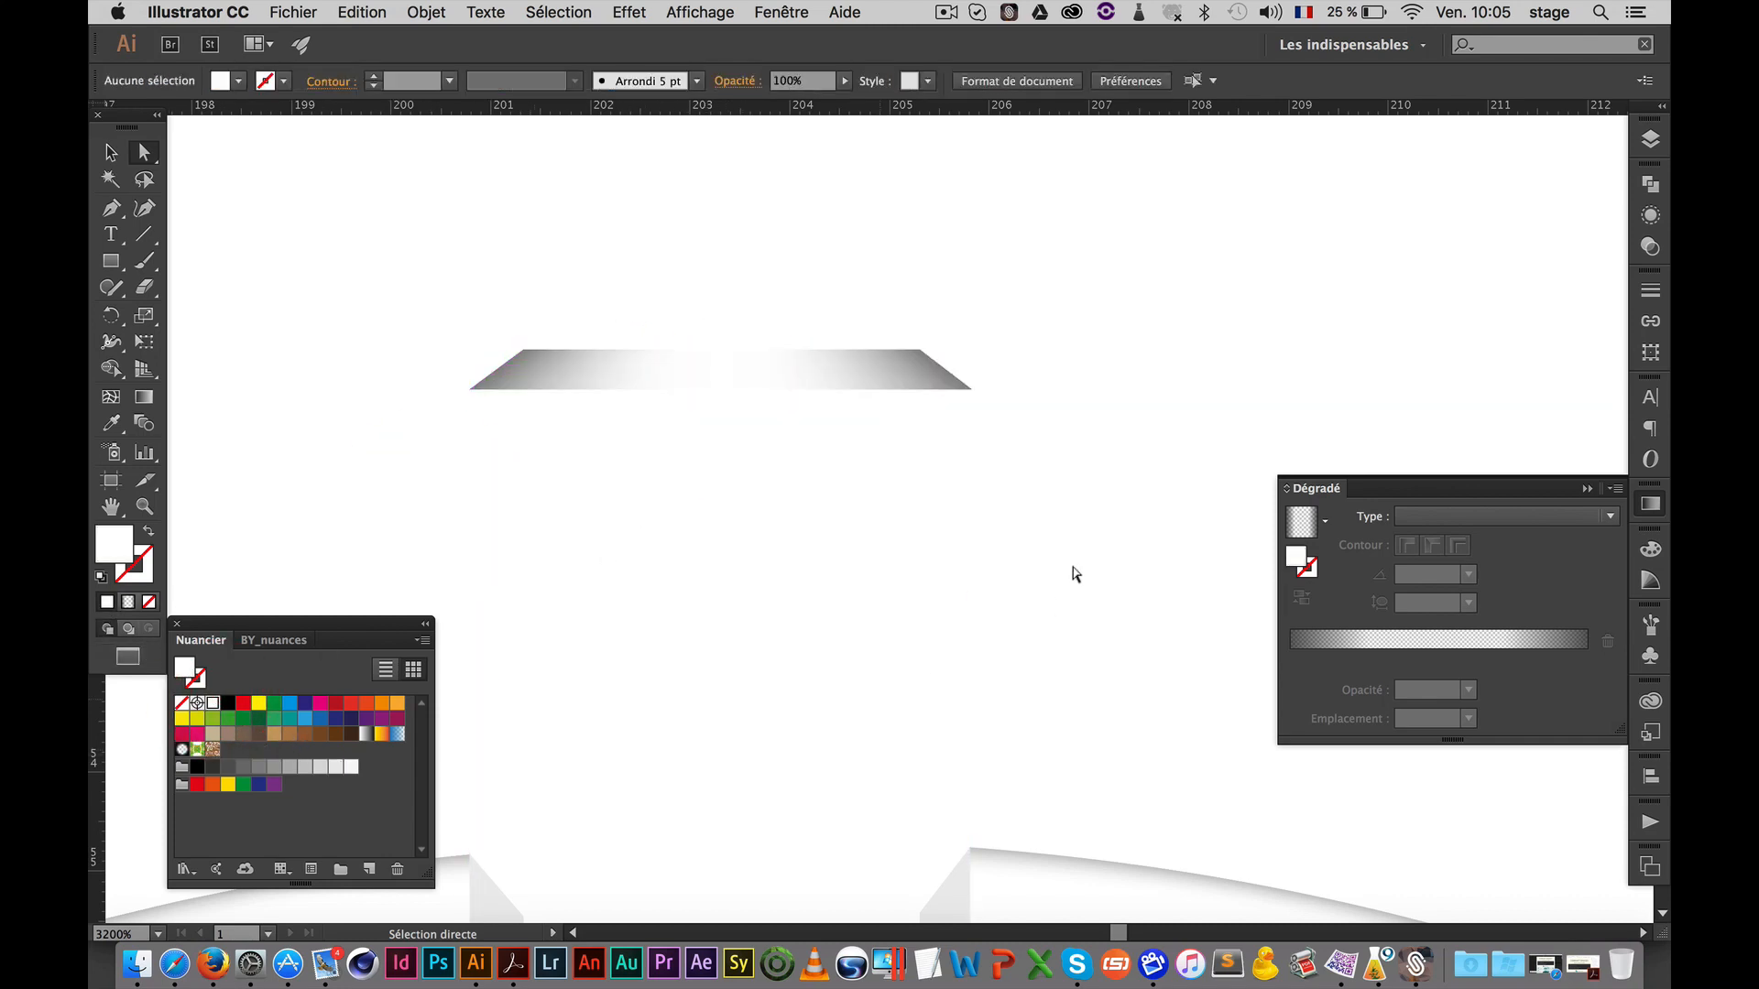
Move the floor mesh straight down about 8 mm, back into place at the base of the slot
left_click(1029, 561, "alt+super")
left_click(766, 718, "alt+super")
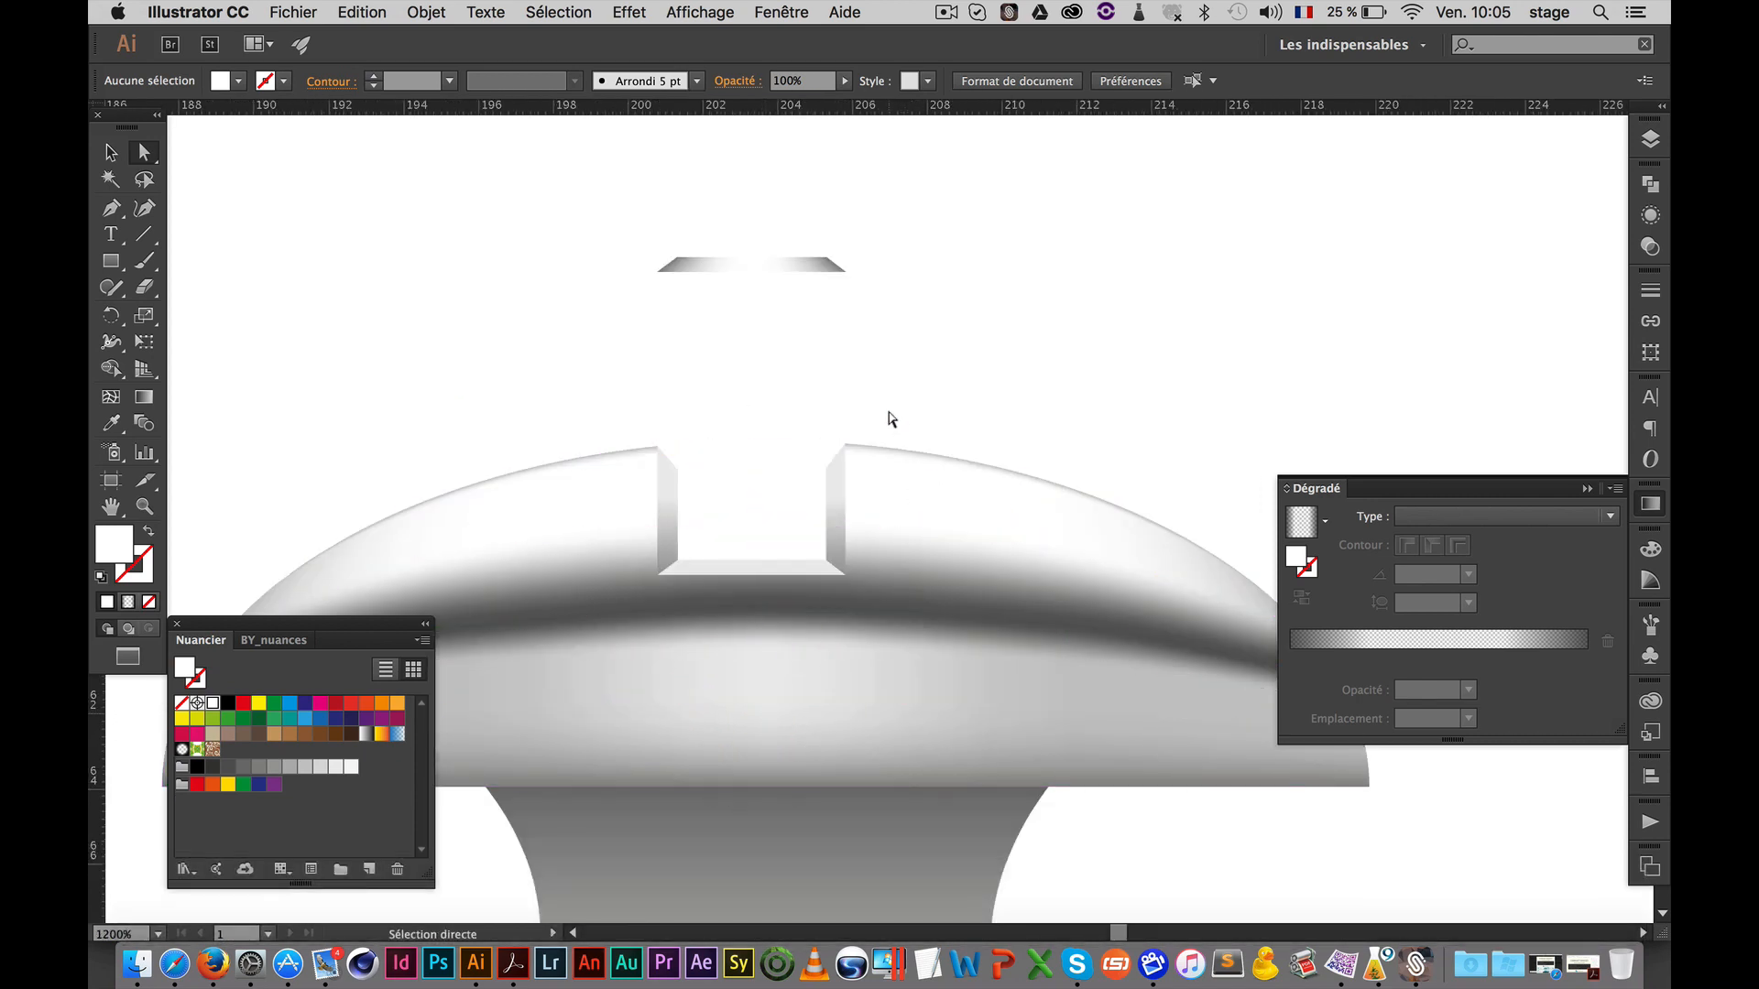
key("v")
left_click_drag(790, 263, 782, 562)
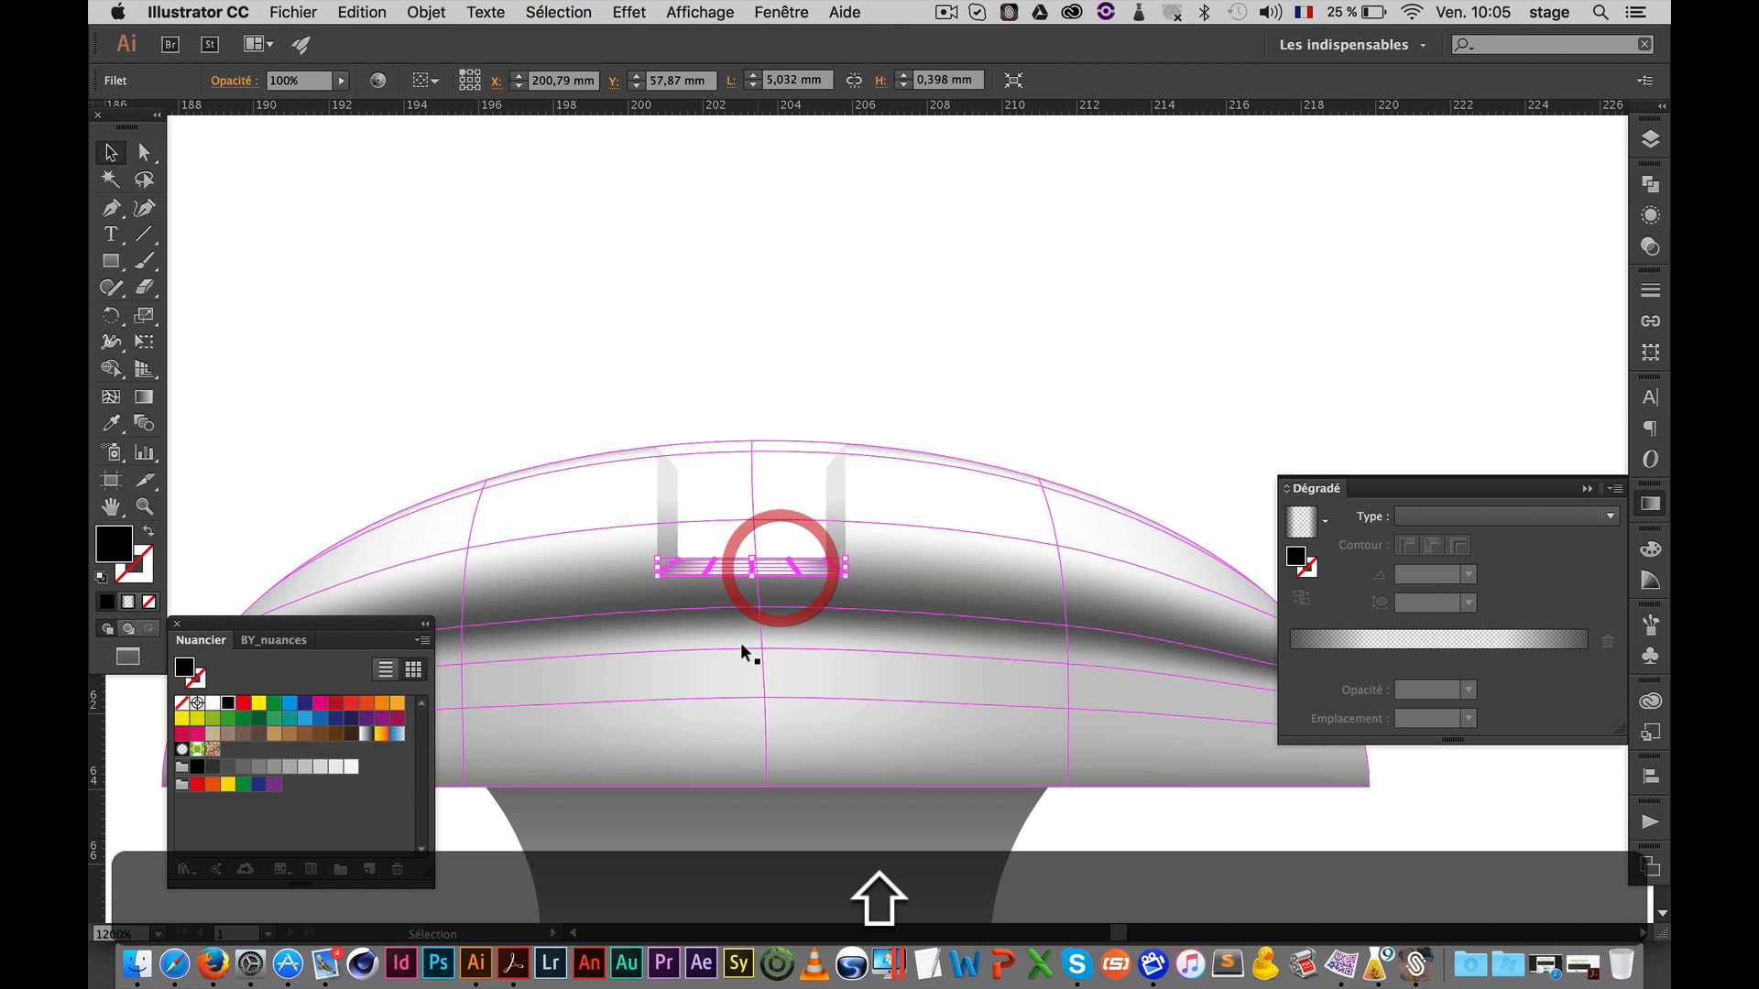
left_click(656, 349)
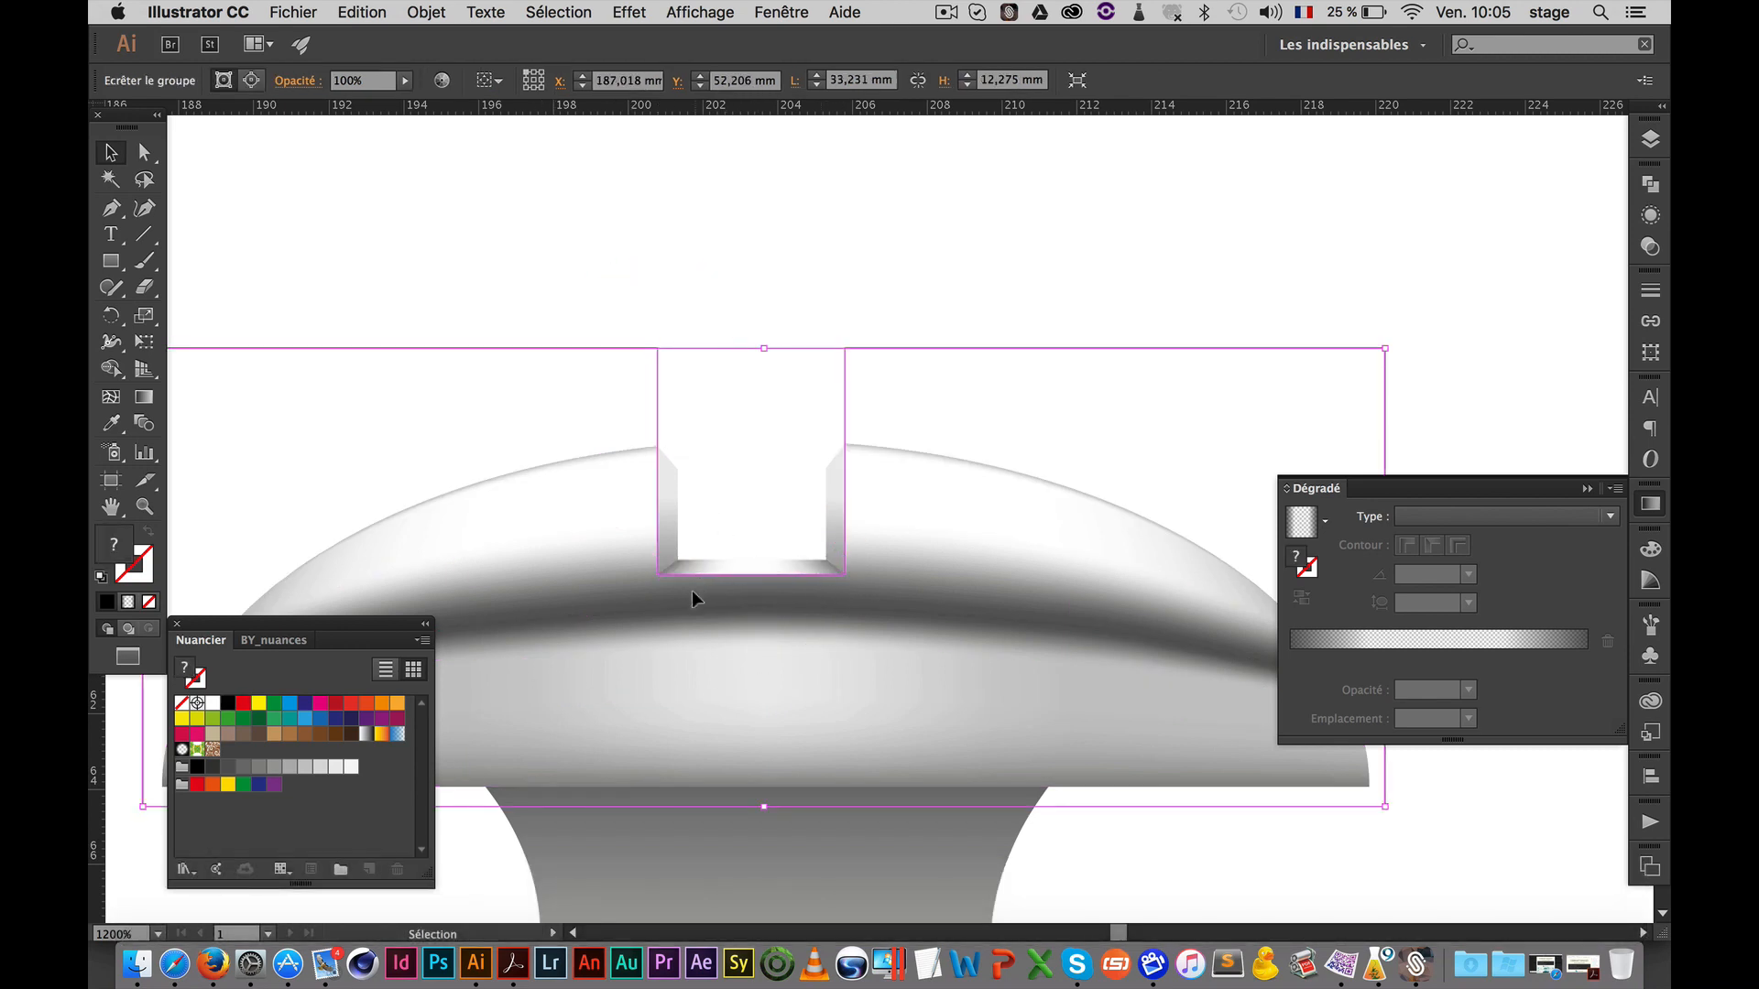
key("space")
left_click(560, 292)
left_click(746, 562, "super")
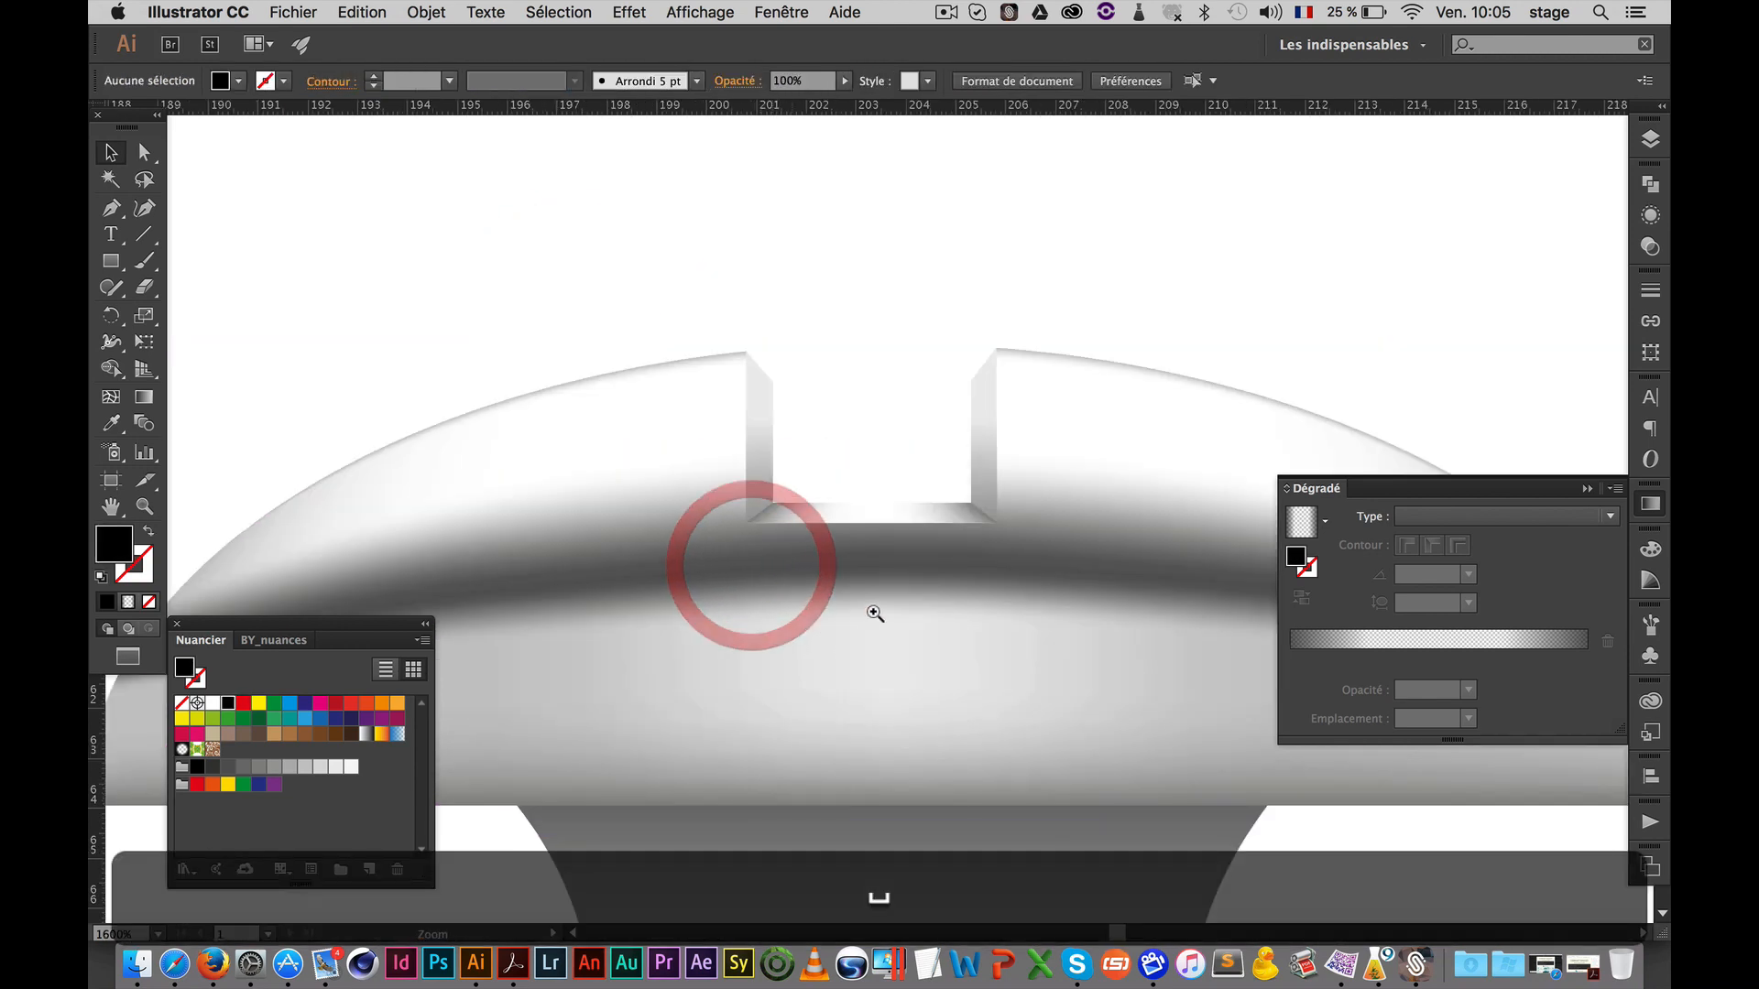
left_click(896, 599, "alt+super")
left_click(896, 599, "alt+super")
left_click(895, 597, "alt+super")
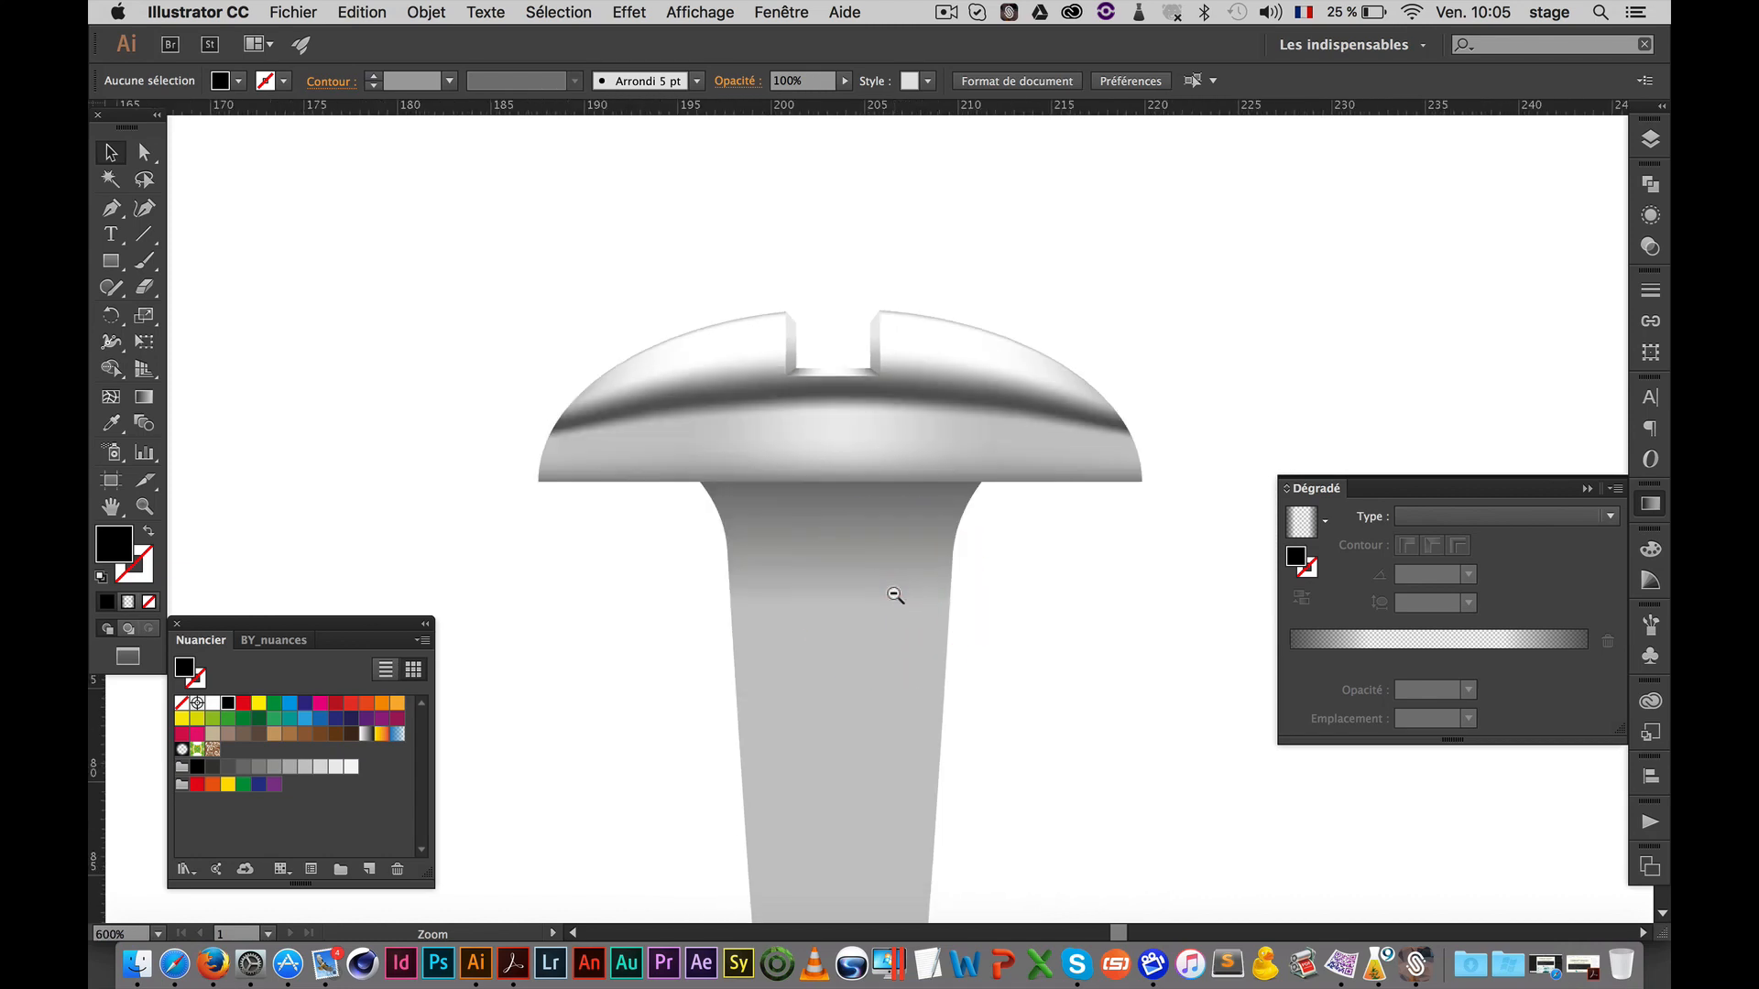
Recolour the three inner mesh points on the floor's upper edge with the seventh swatch, a lighter grey, of the grey group
left_click(829, 414, "super")
left_click(827, 415, "super")
left_click(981, 601, "super")
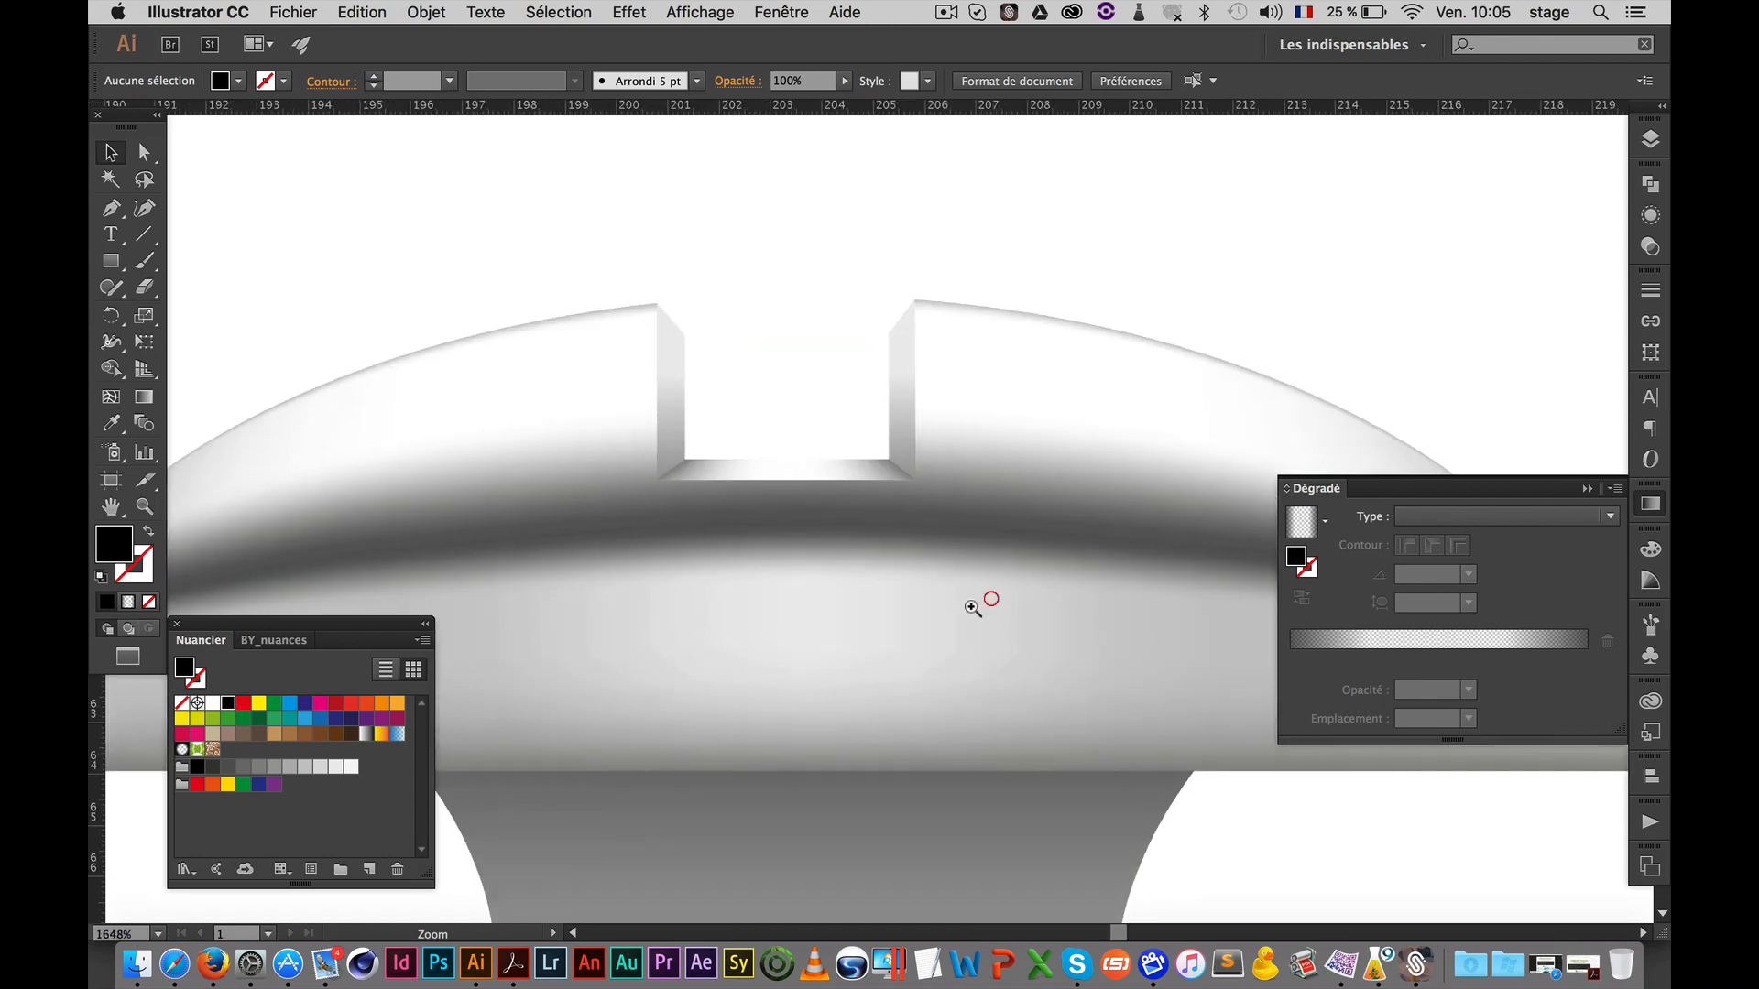
left_click(890, 560, "super")
left_click(888, 539, "super")
left_click(719, 362, "super")
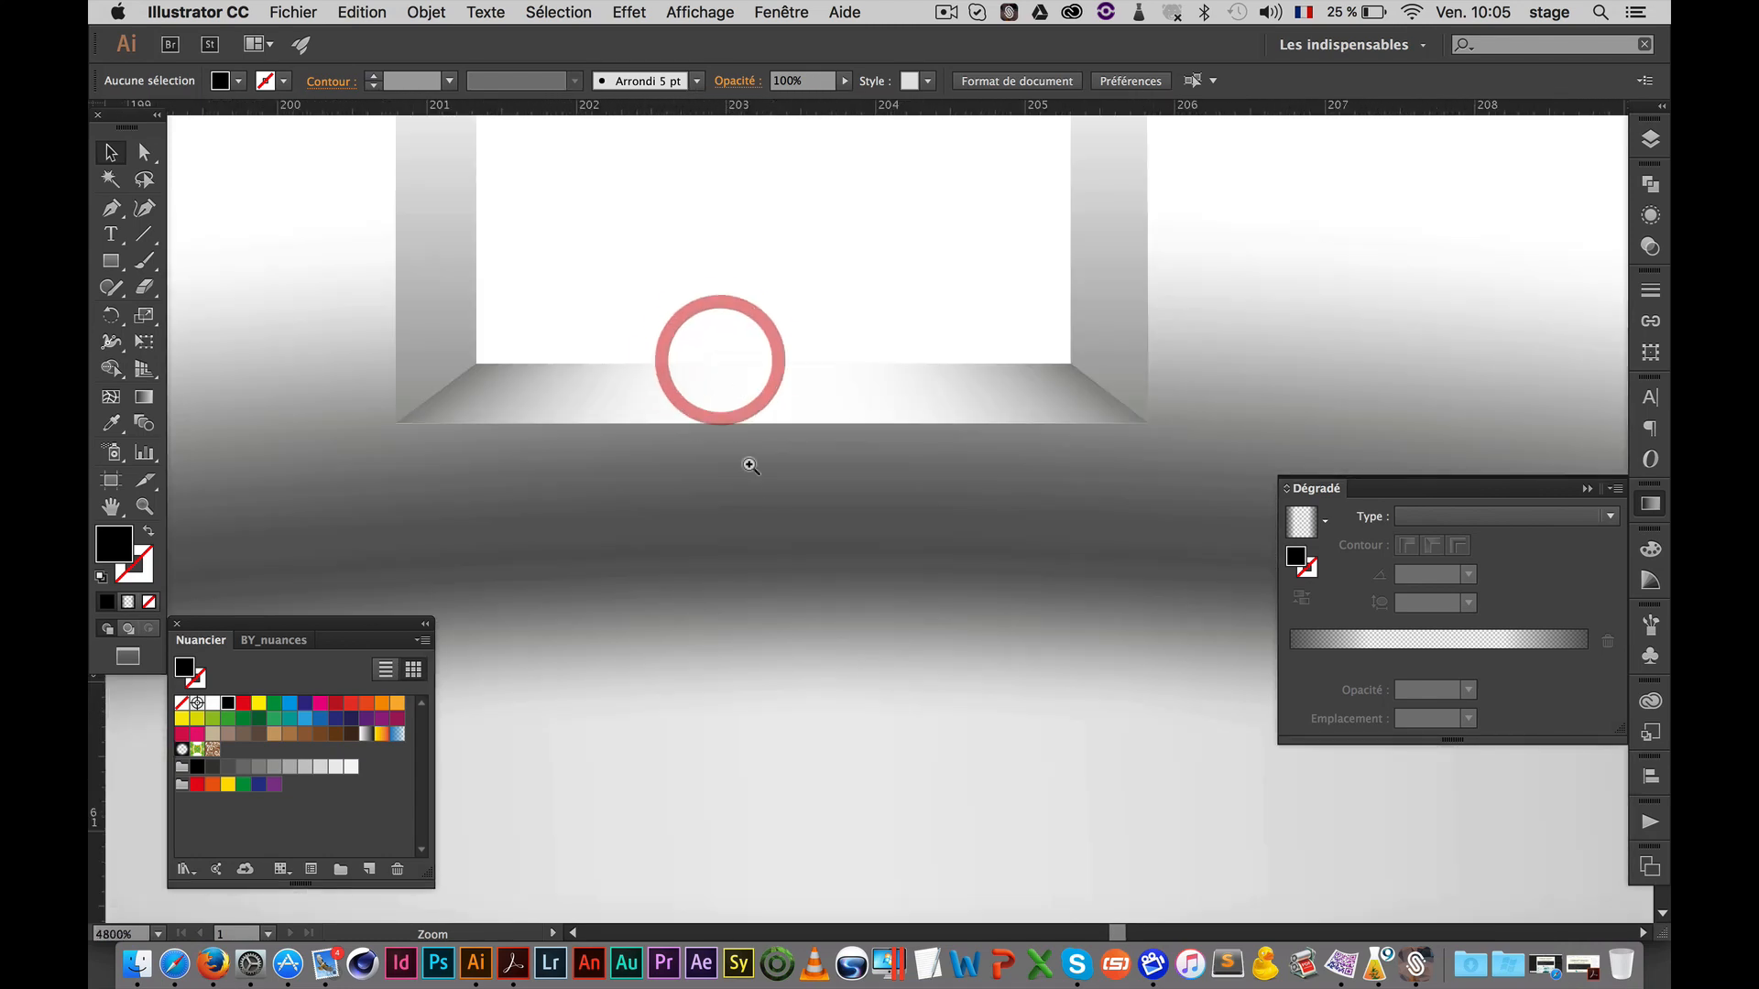
key("a")
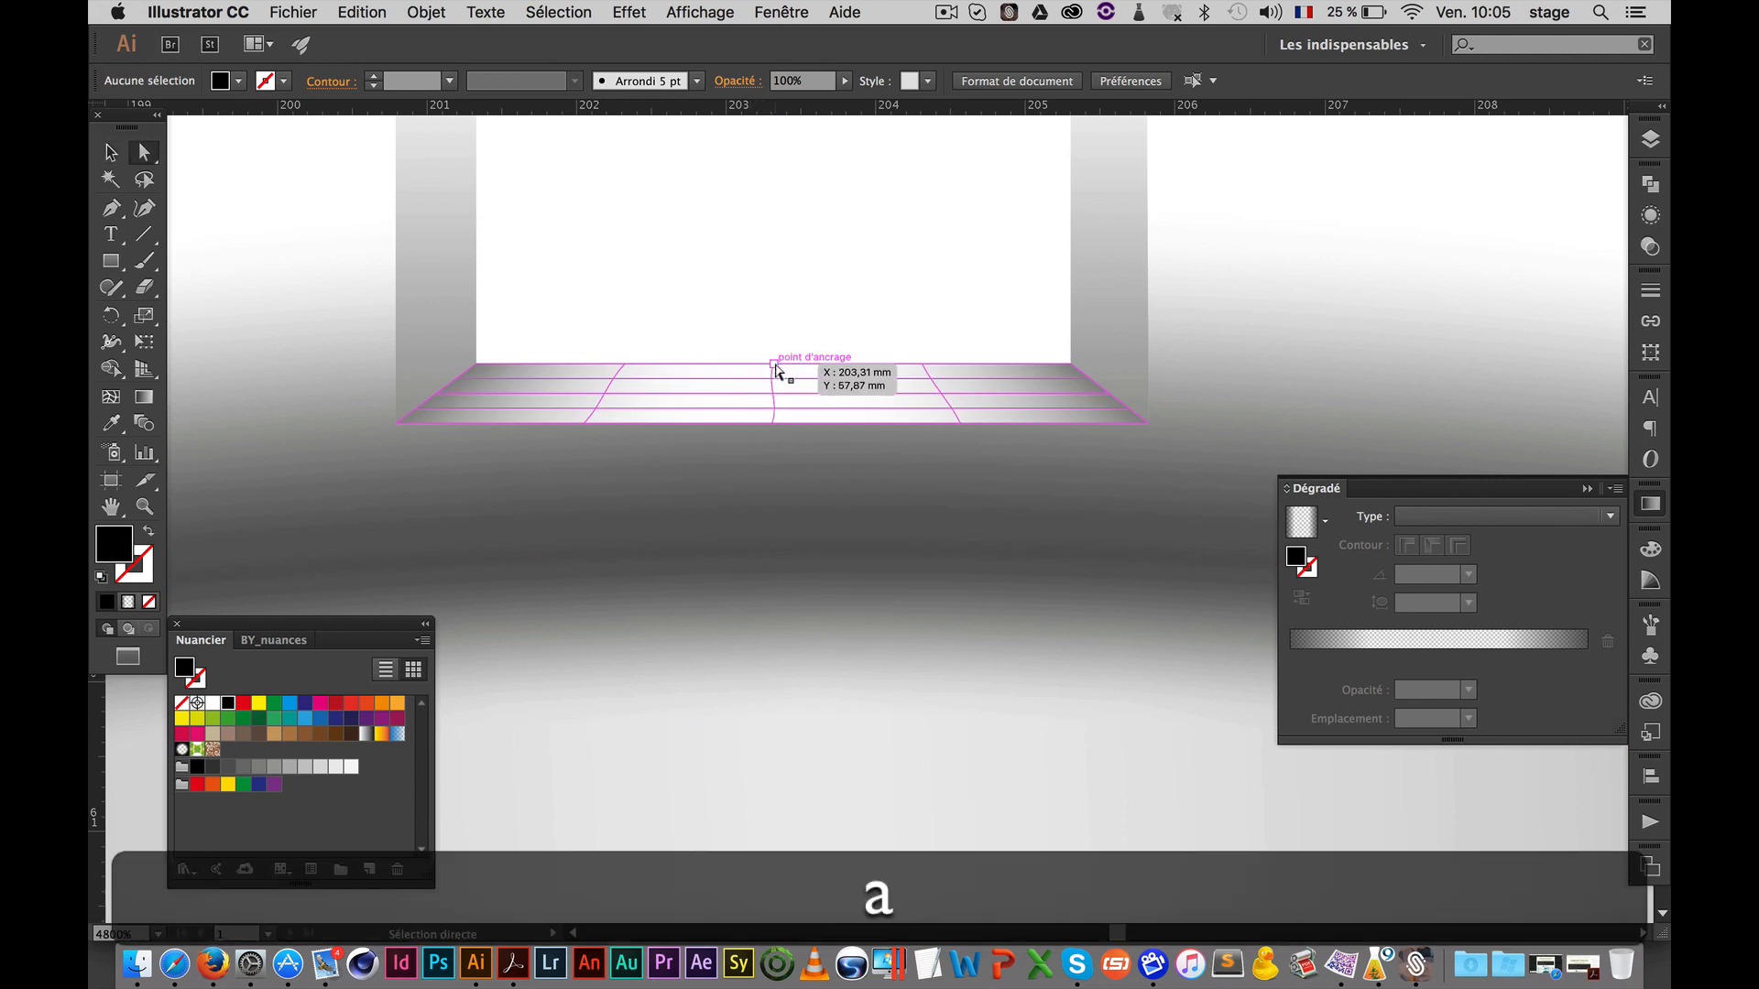
left_click(772, 363)
left_click(626, 365, "shift")
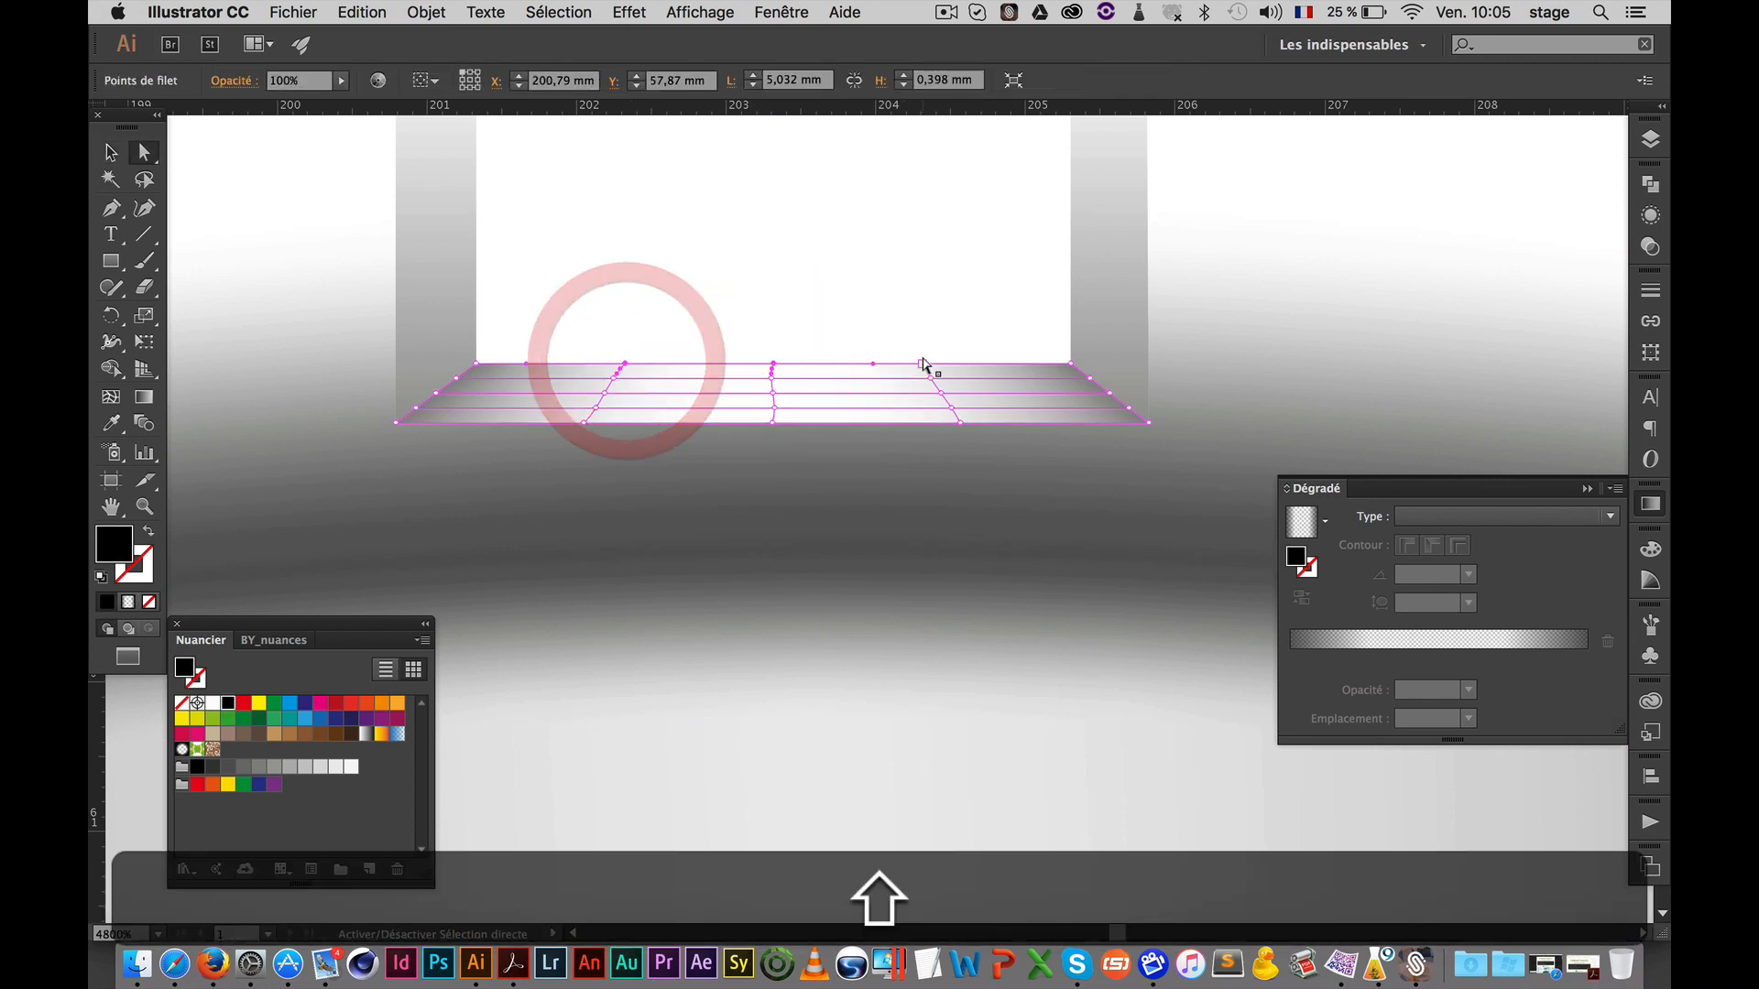
left_click(924, 364, "shift")
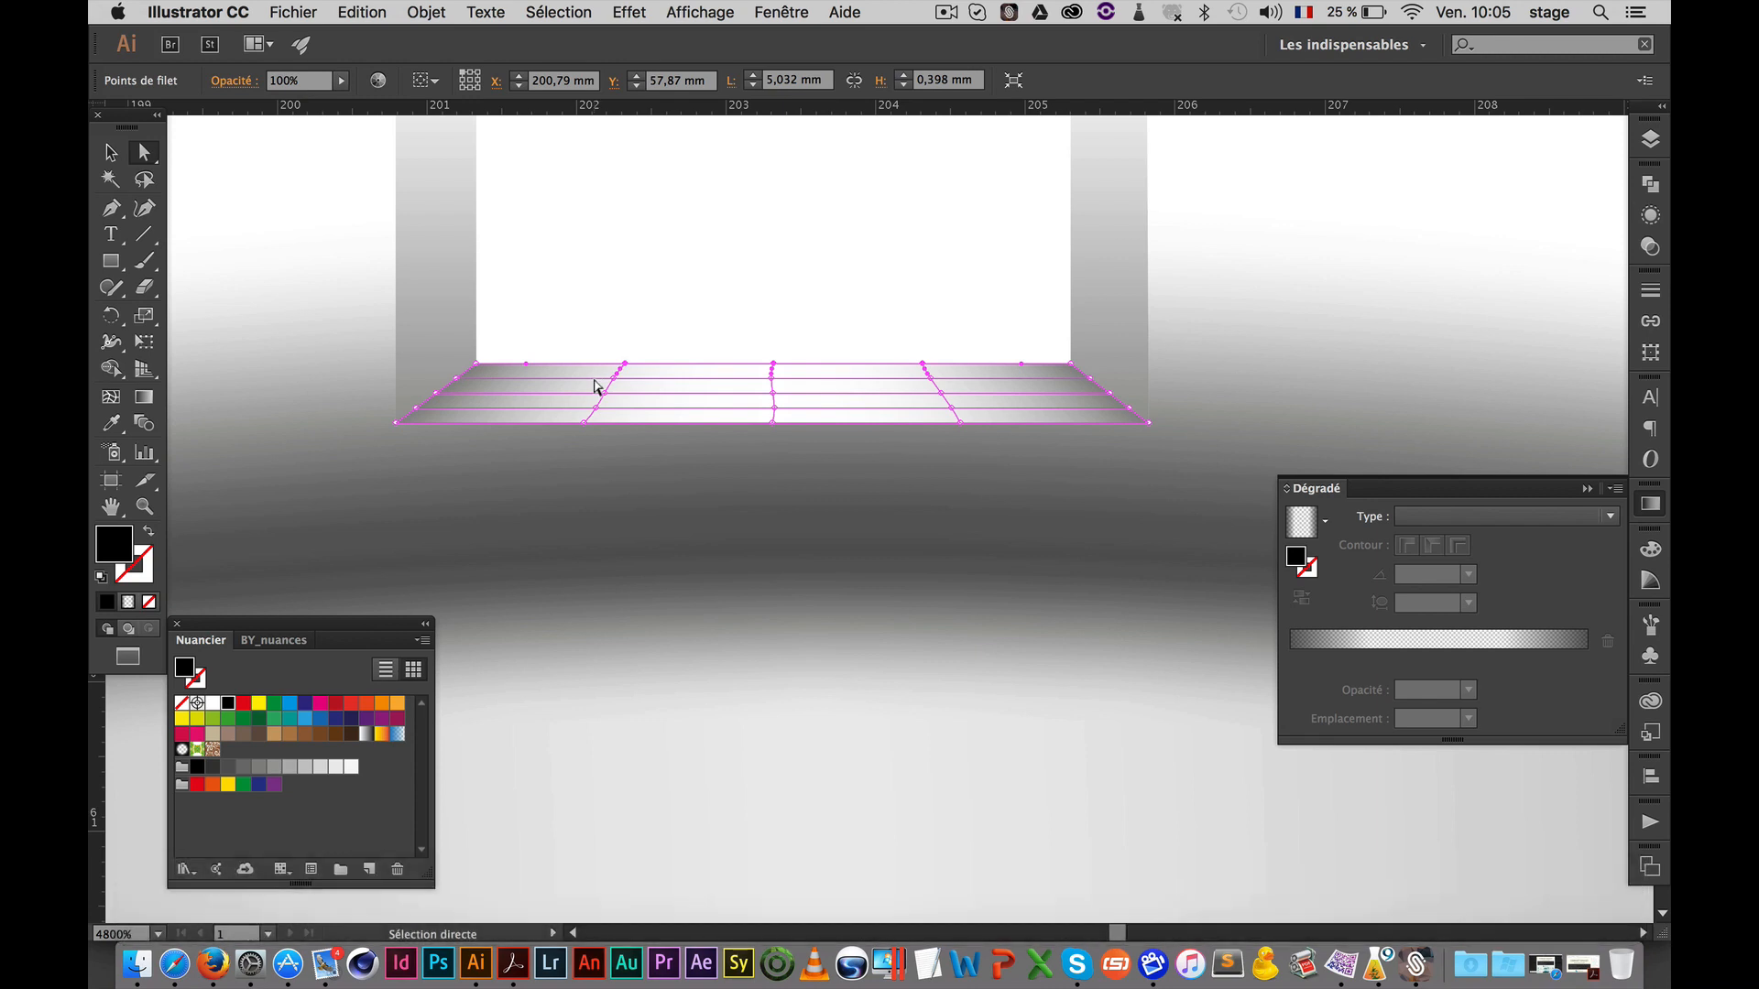
key("i")
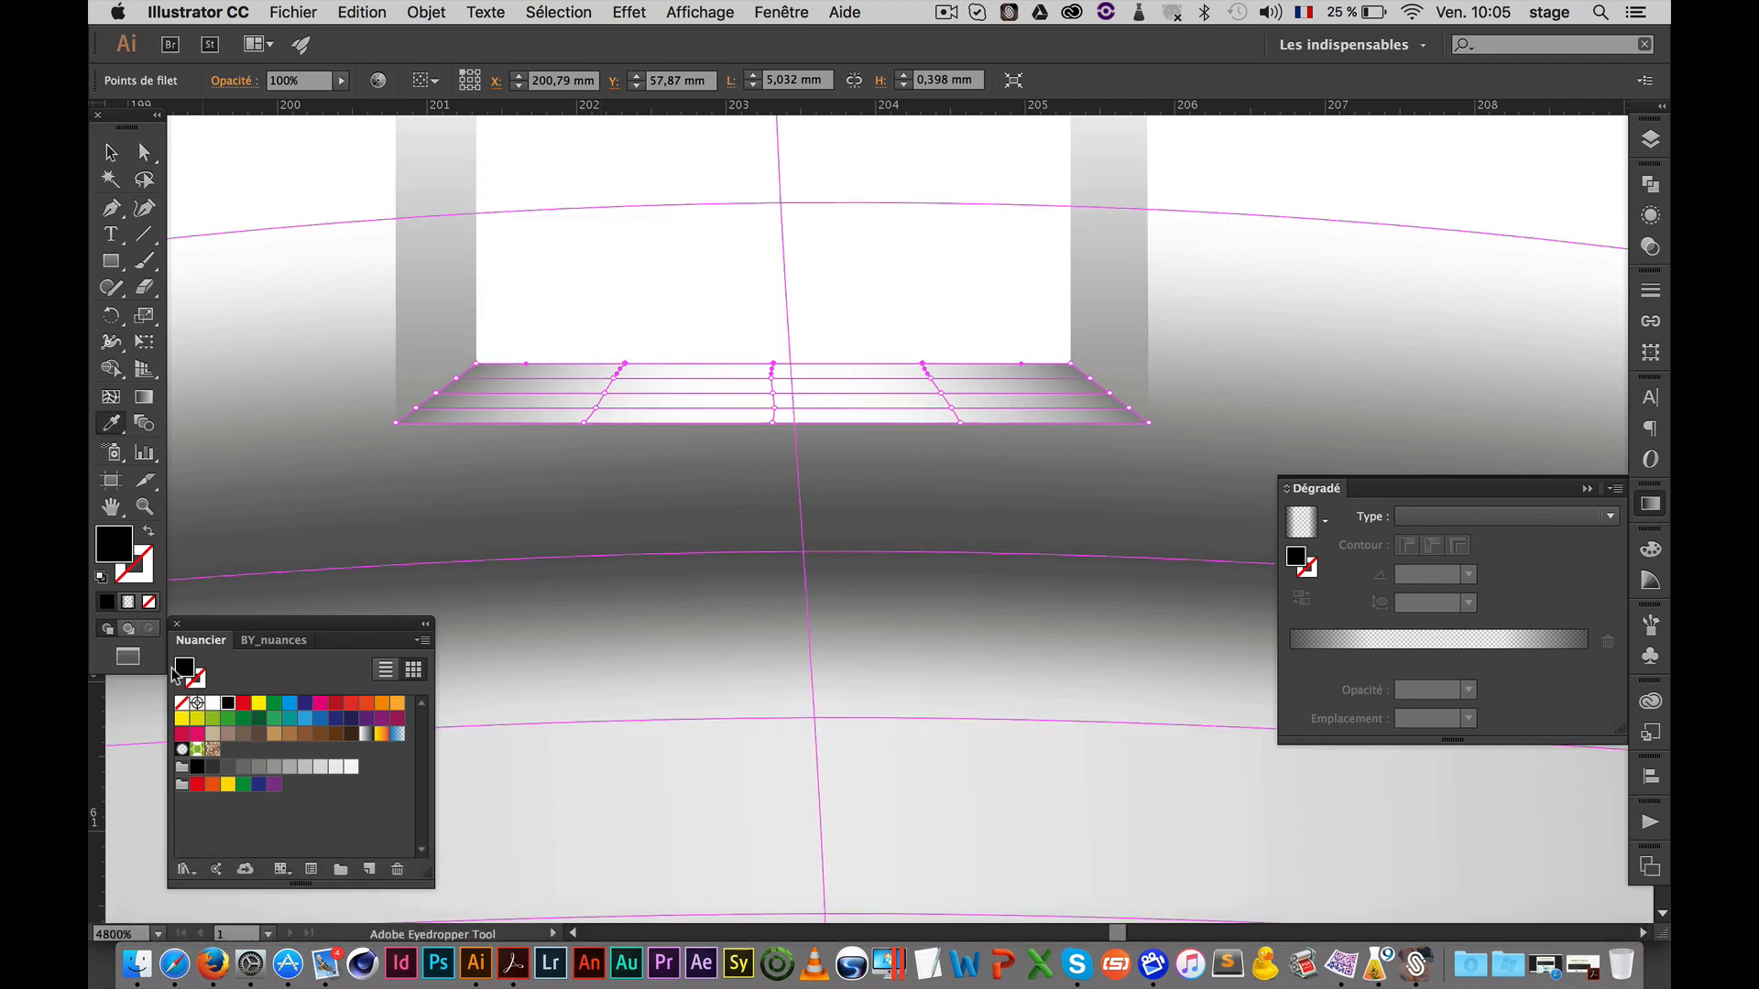
left_click(290, 767)
left_click(774, 244, "super")
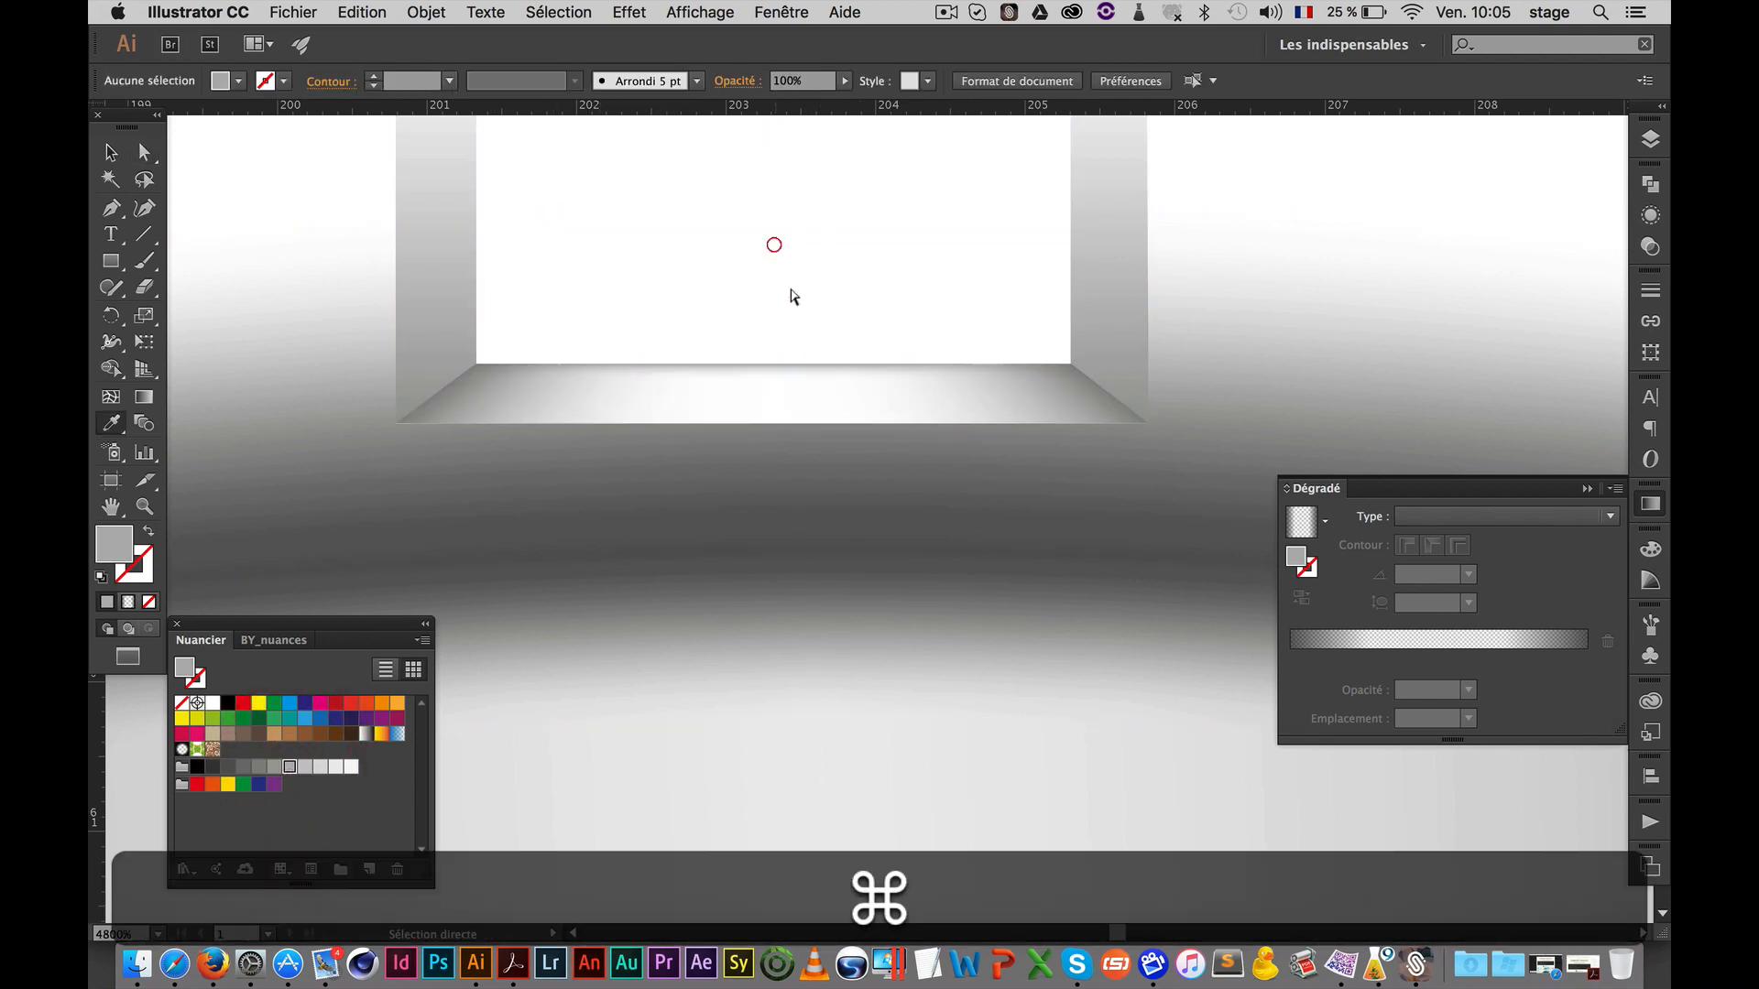
Compare the shaded slot and whole screw with the finished reference screw beside it
left_click(810, 555, "alt+super")
left_click(811, 557, "alt+super")
left_click(811, 558, "alt+super")
left_click(812, 557, "alt+super")
left_click(813, 559, "alt+super")
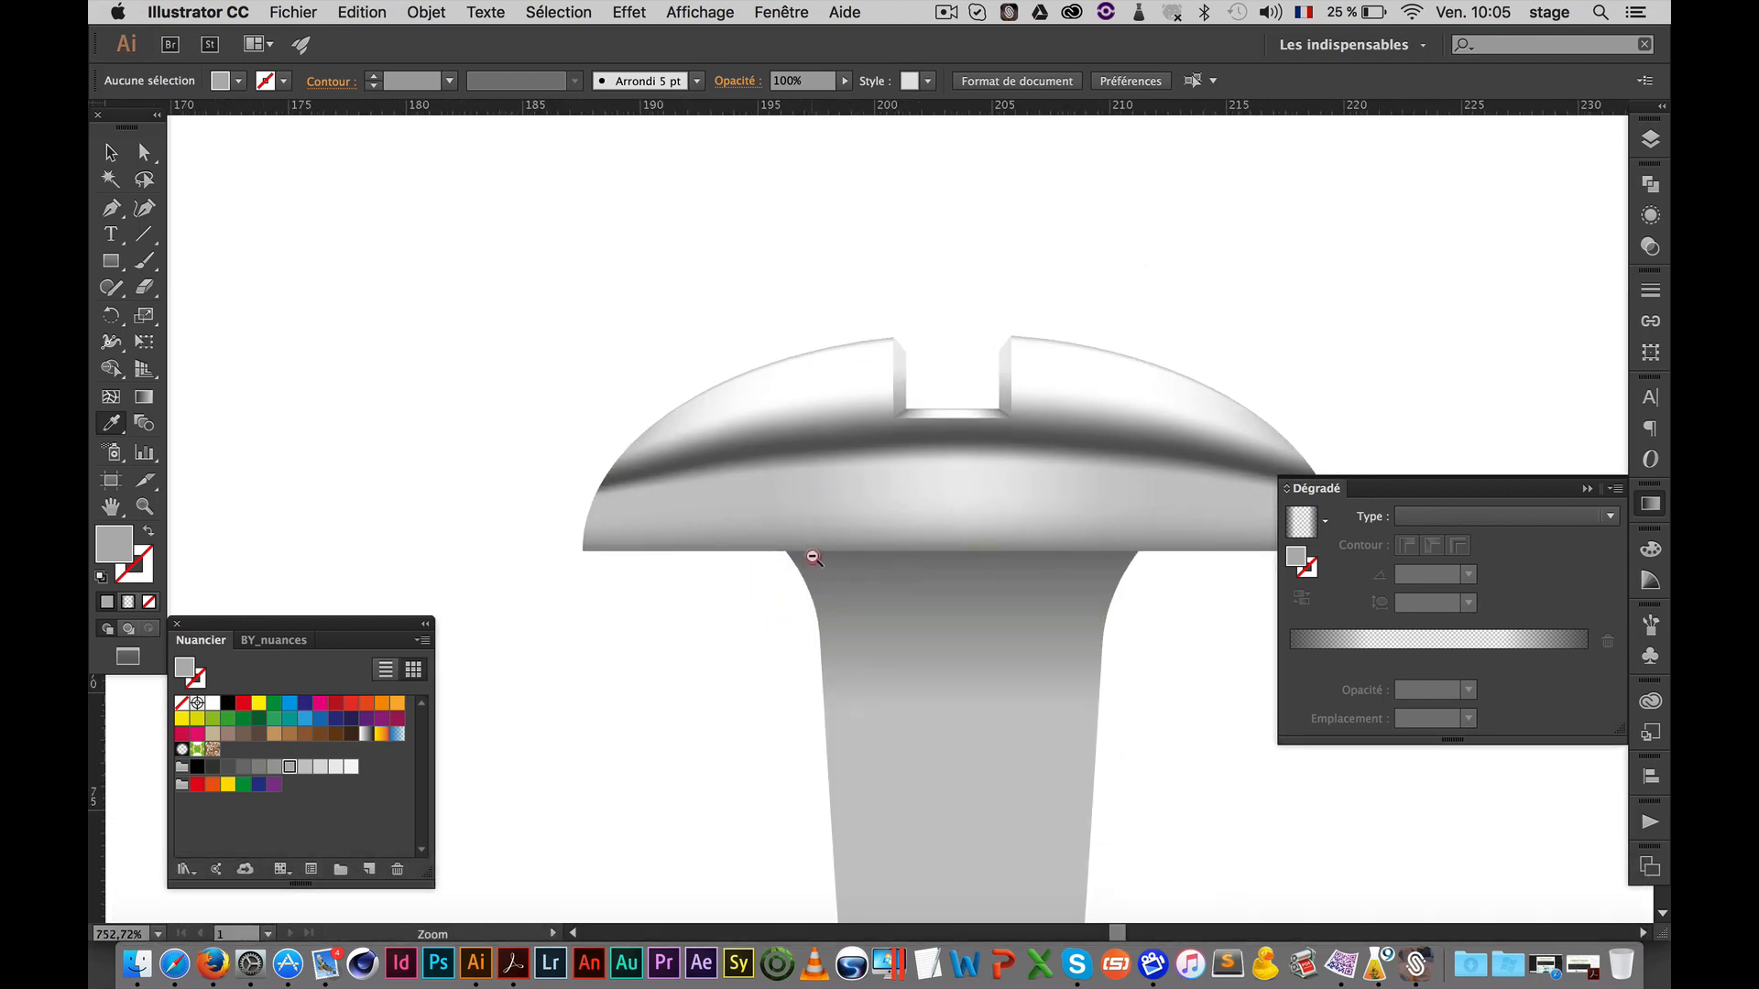
left_click(812, 560, "alt+super")
left_click(808, 572, "alt+super")
left_click(829, 597, "alt+super")
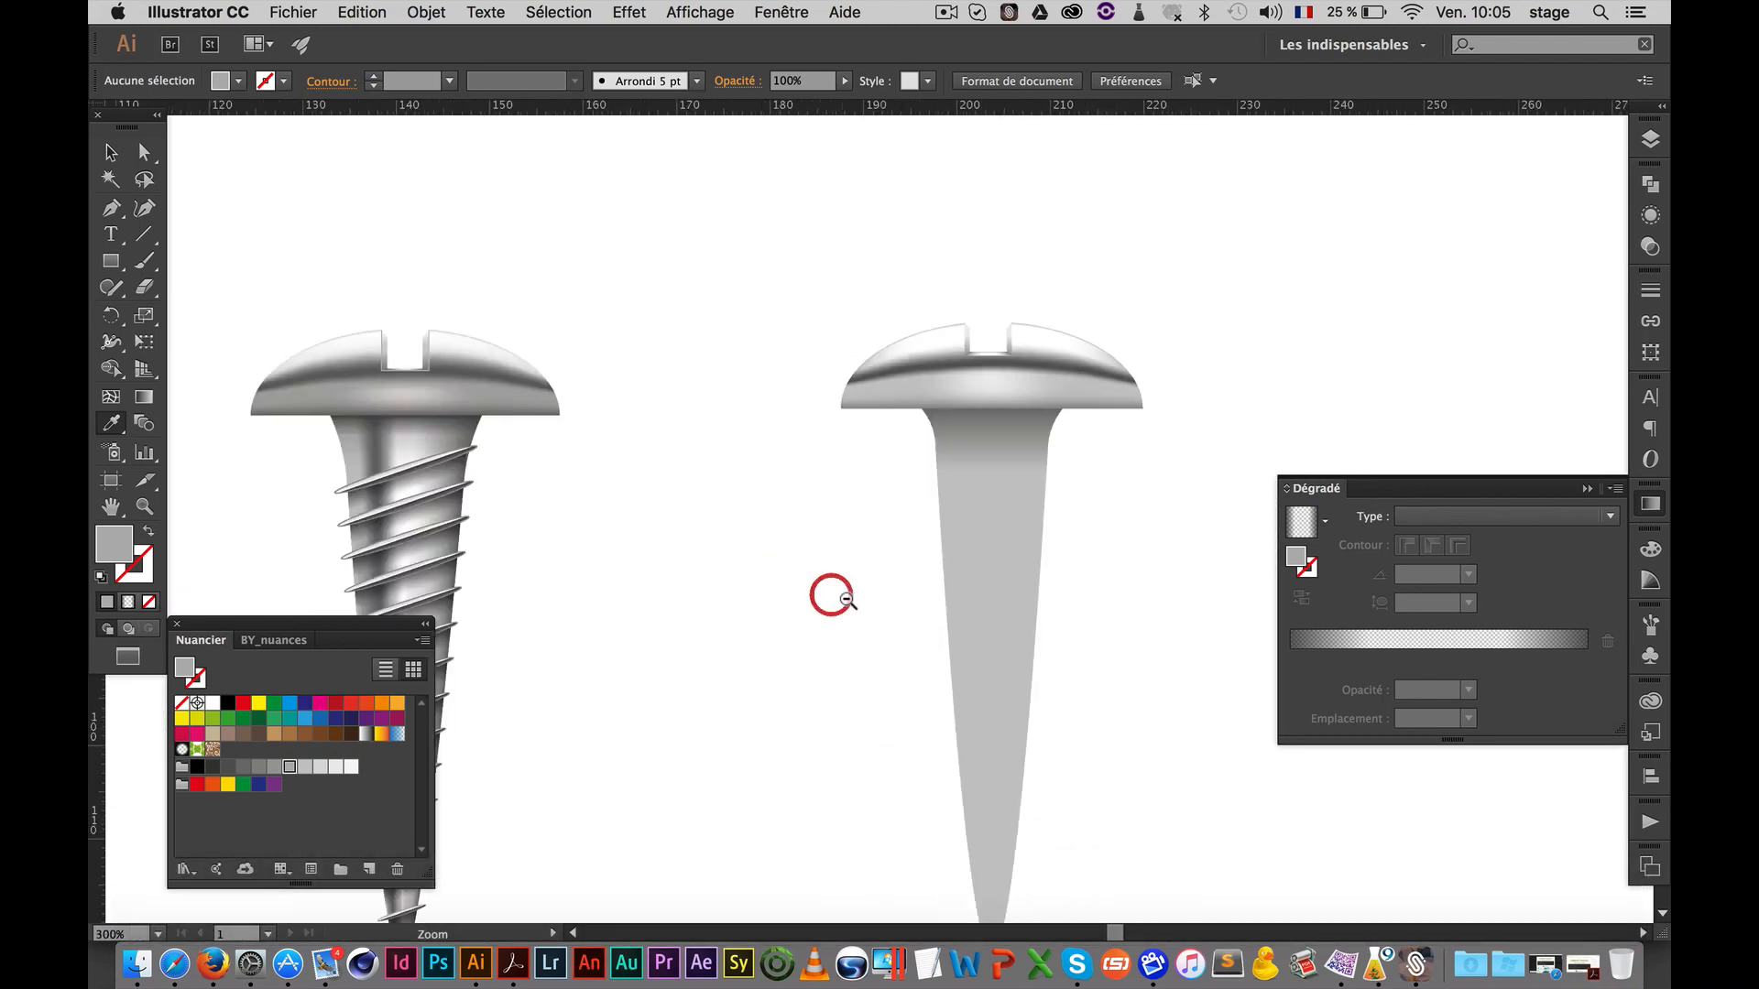
left_click_drag(829, 597, 769, 518)
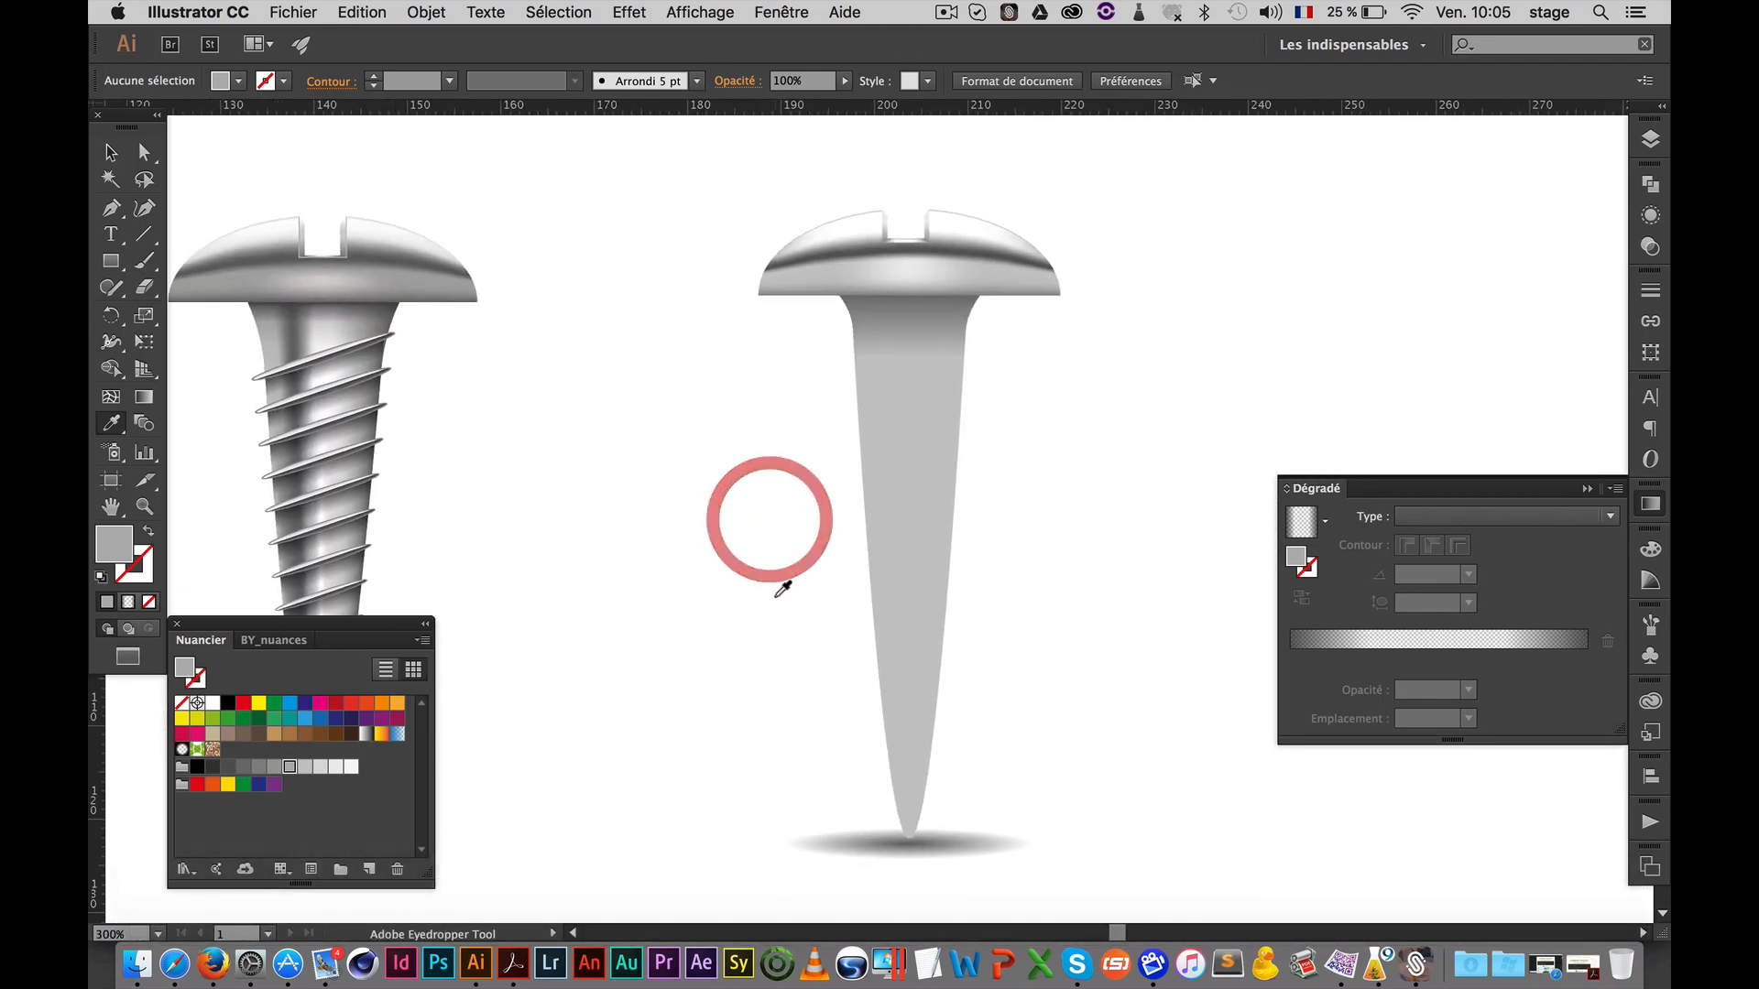
Lock the four topmost objects of Calque 5, unlock the screw's tapered shank path and select it
key("v")
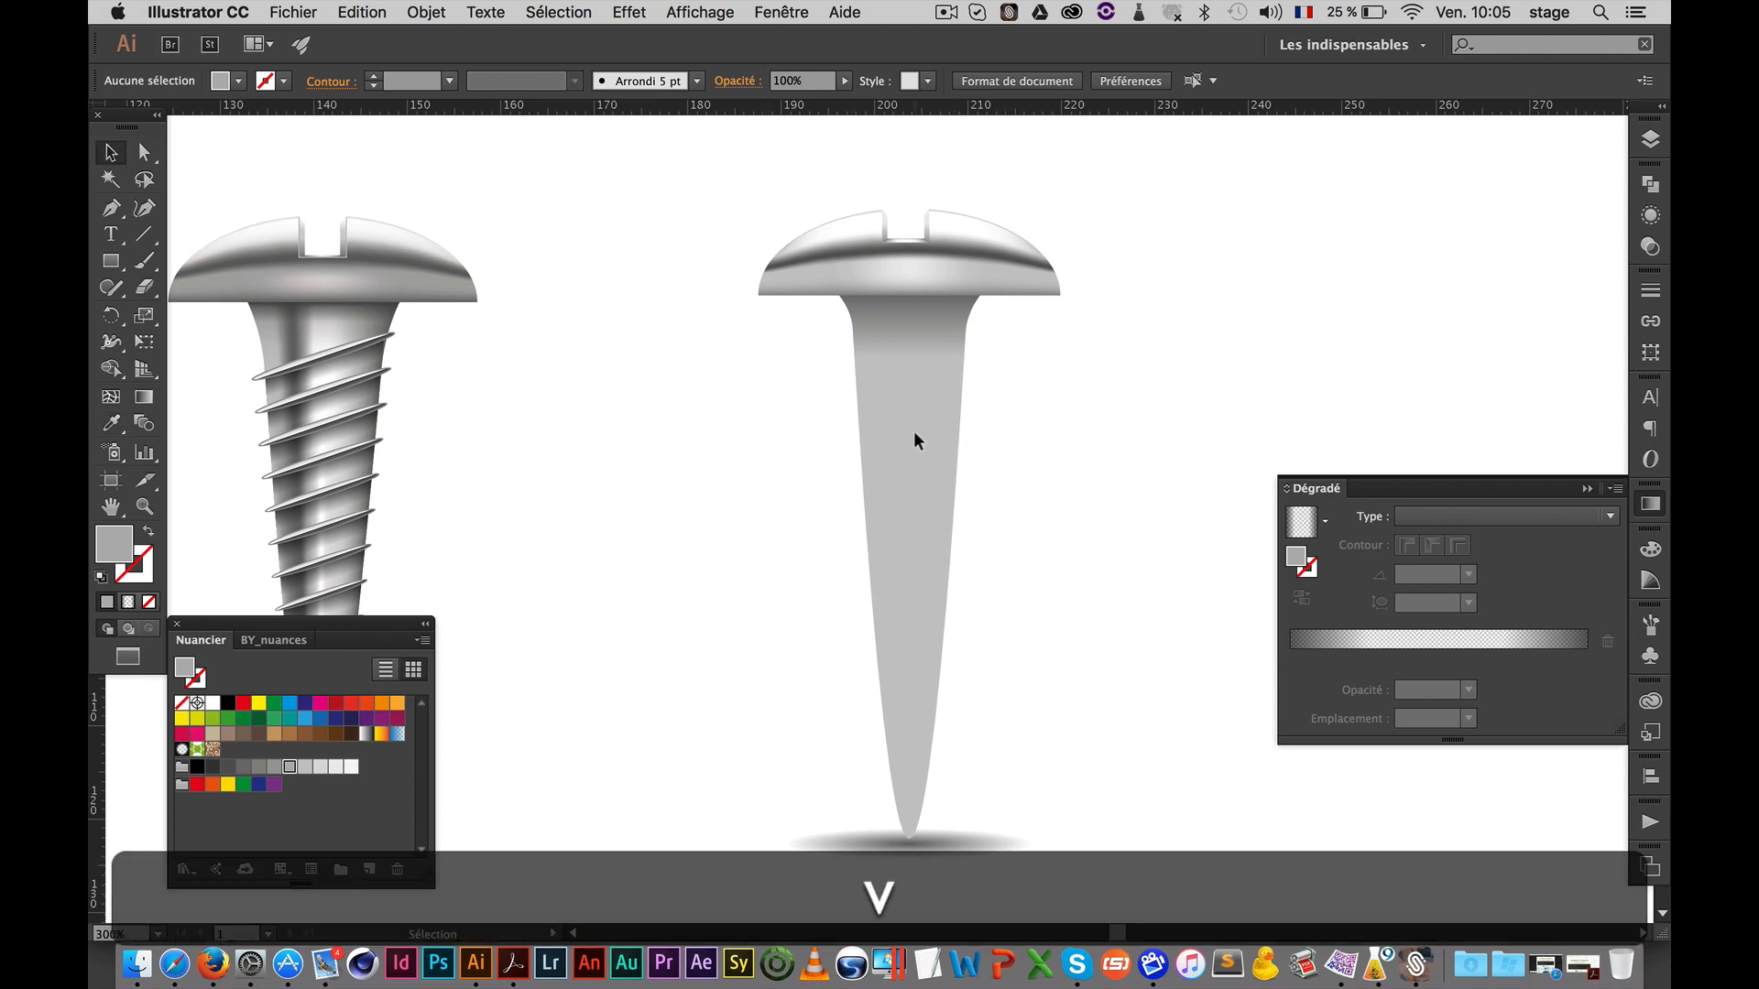
left_click(913, 432)
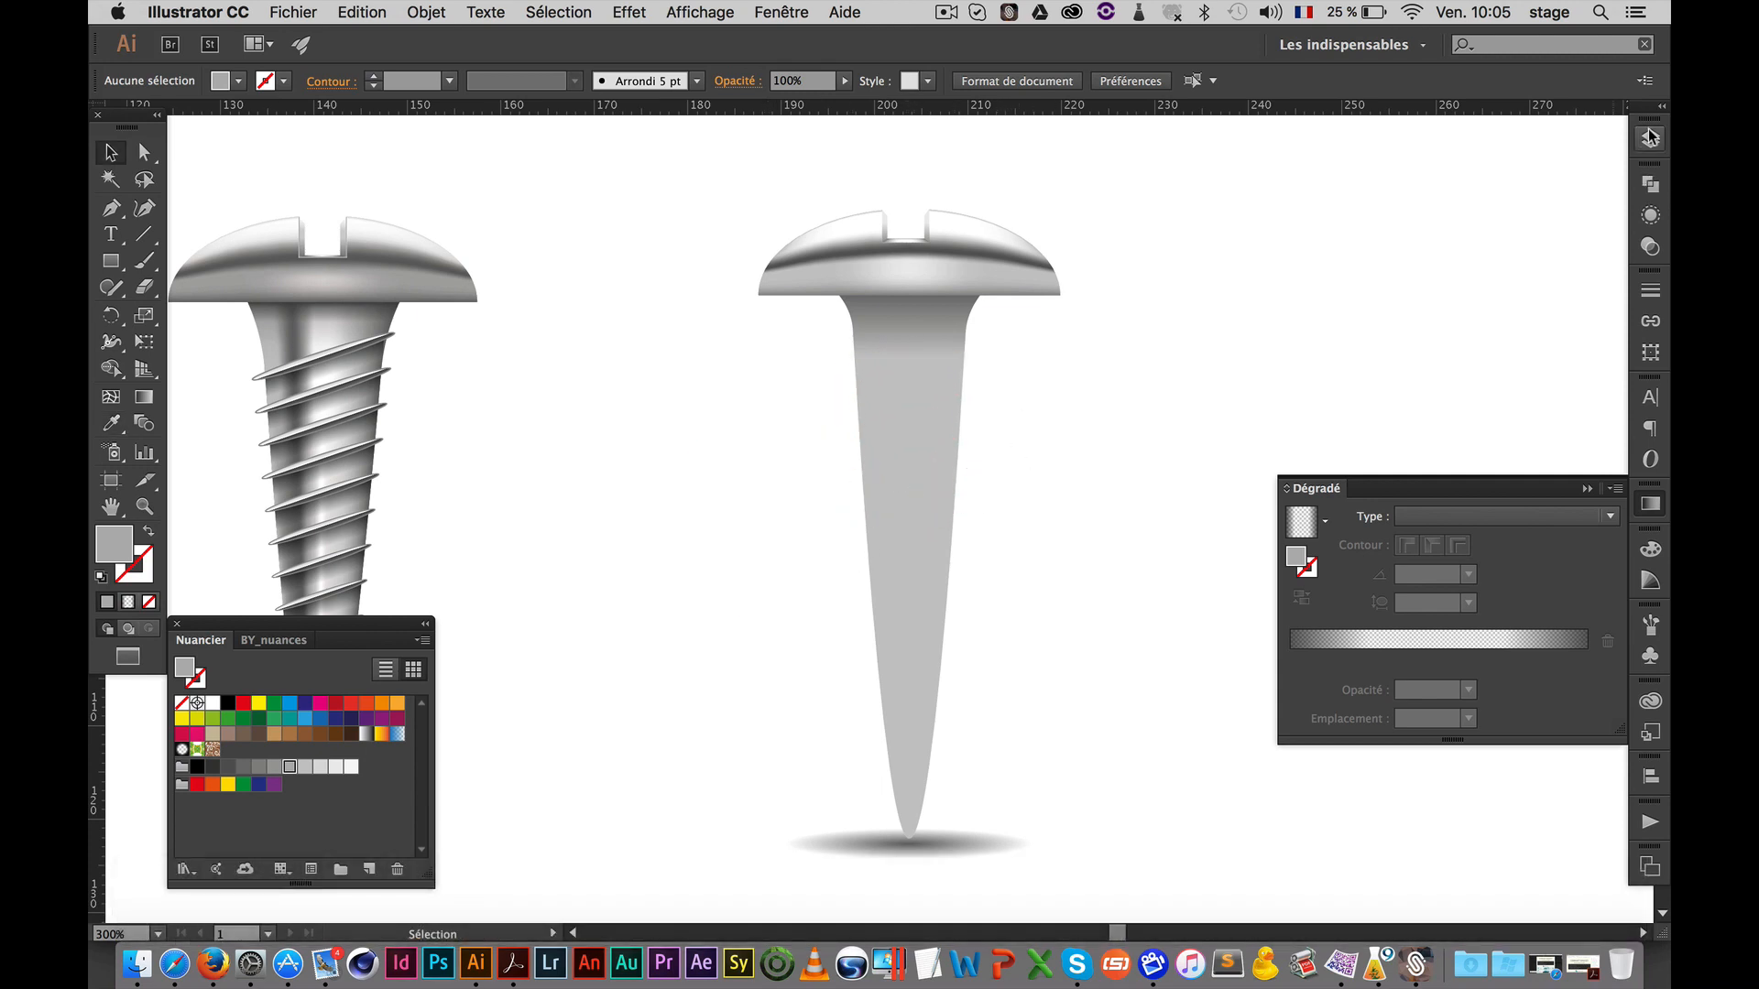
left_click(1650, 137)
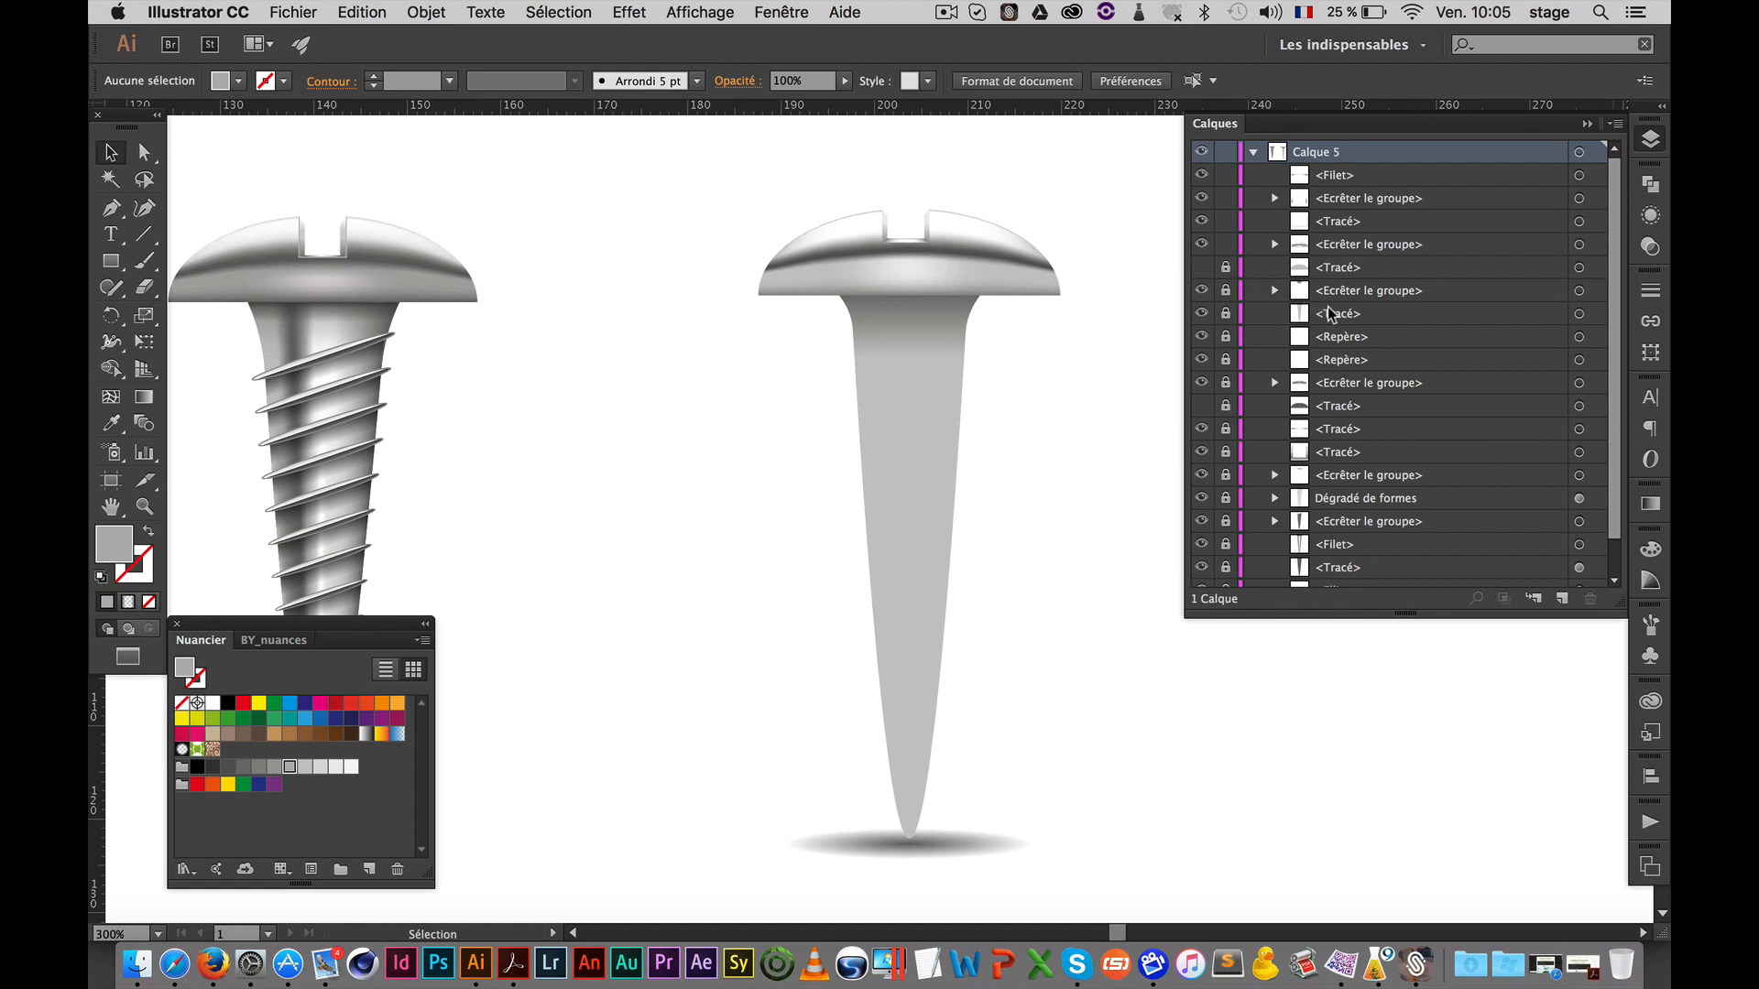
left_click(1353, 320)
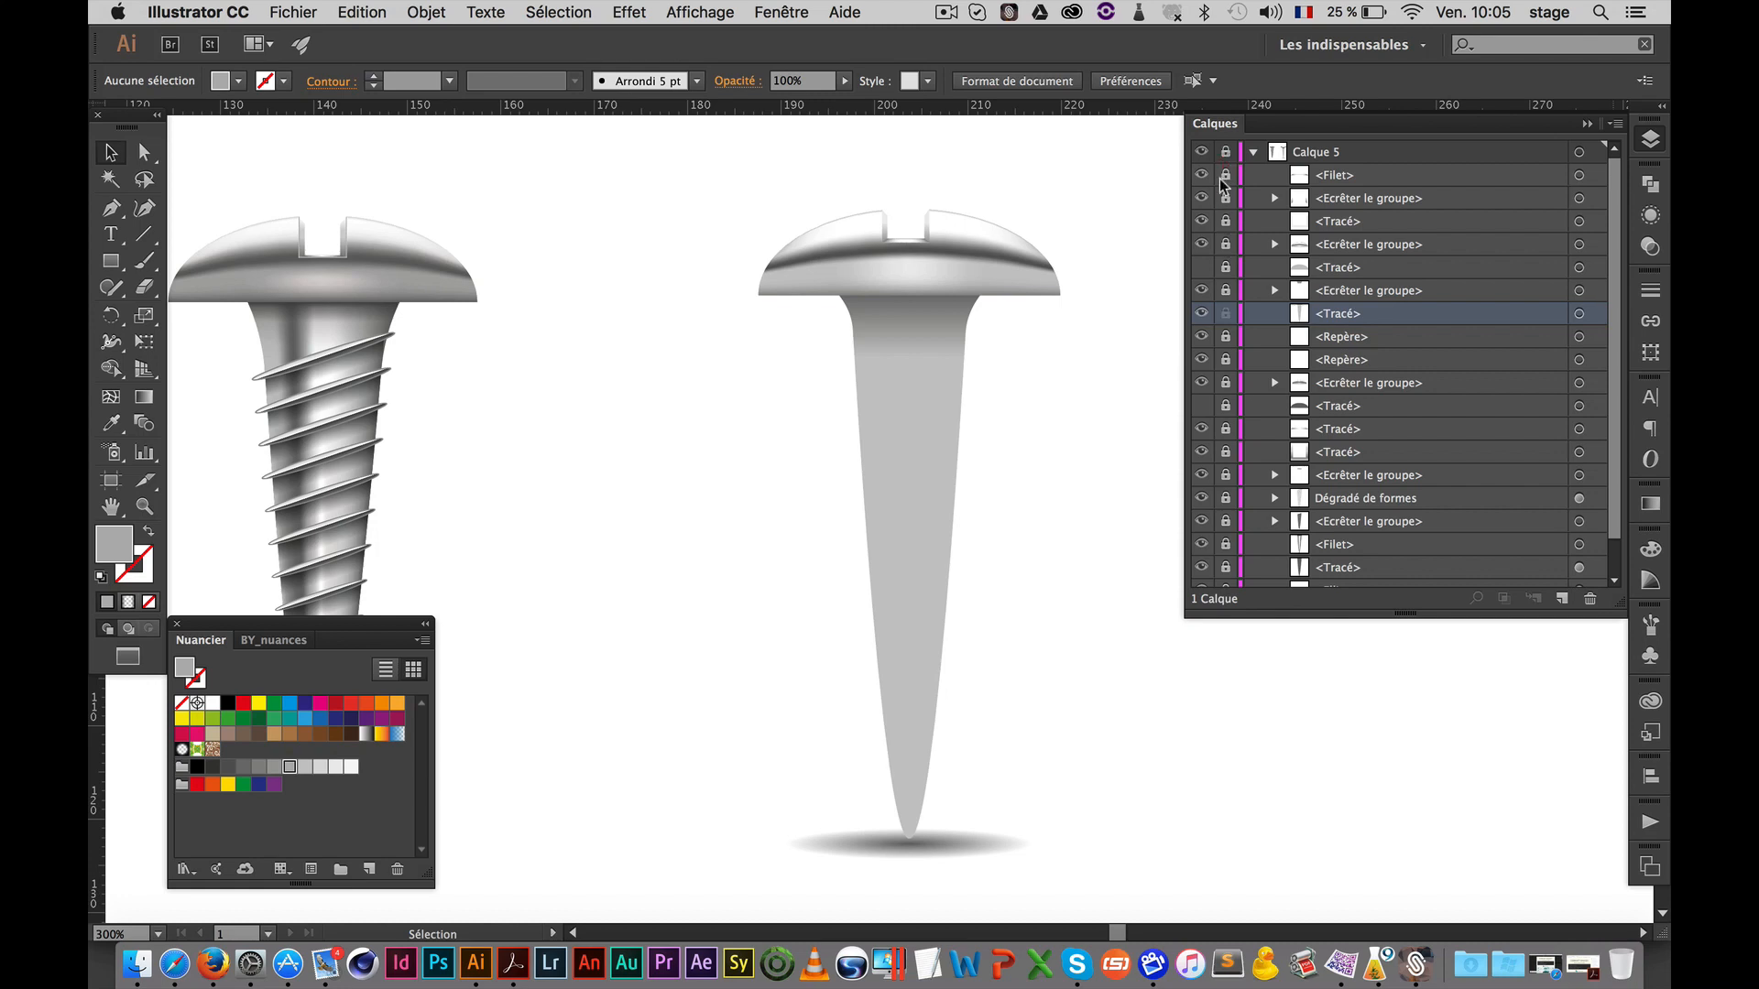
key("v")
left_click(927, 401)
left_click(1226, 314)
left_click(1226, 171)
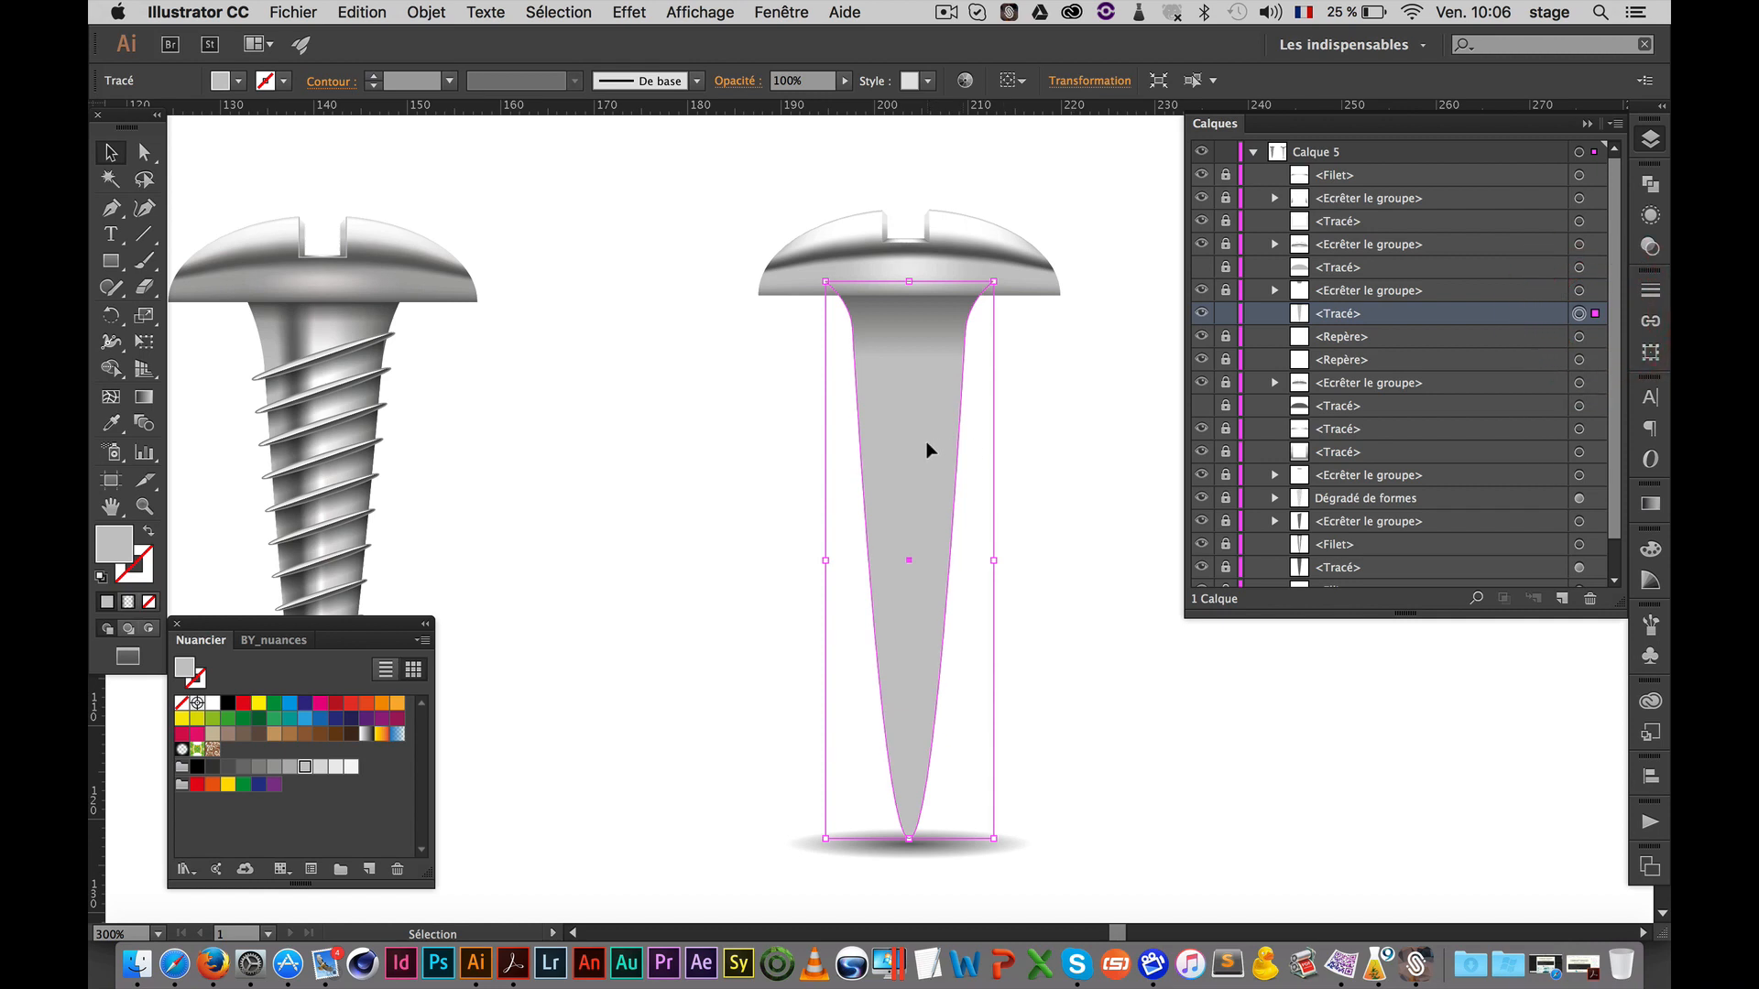
Copy the shank path and paste the duplicate directly in front of it
key("a")
key("super+c")
key("super+f")
key("v")
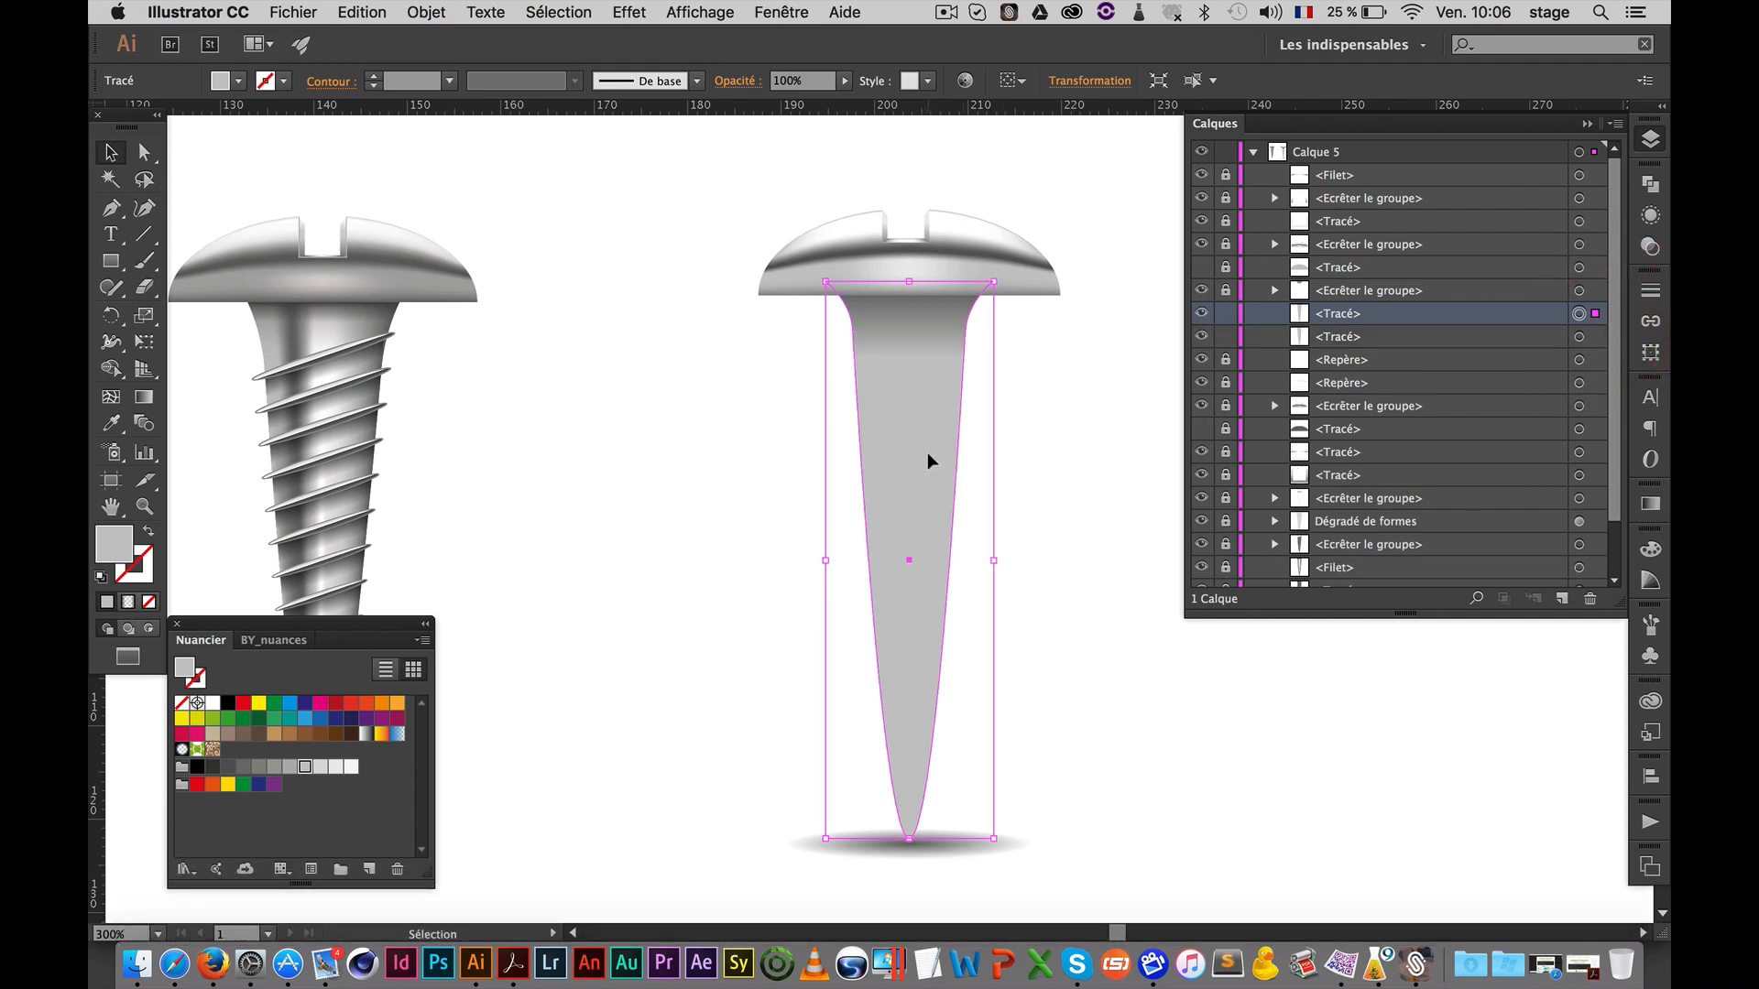
Convert the shank copy into a gradient mesh with 6 rows, 4 columns, flat appearance and 100% highlight
key("space")
left_click_drag(929, 445, 948, 397)
key("super+space")
left_click(970, 393)
left_click(427, 12)
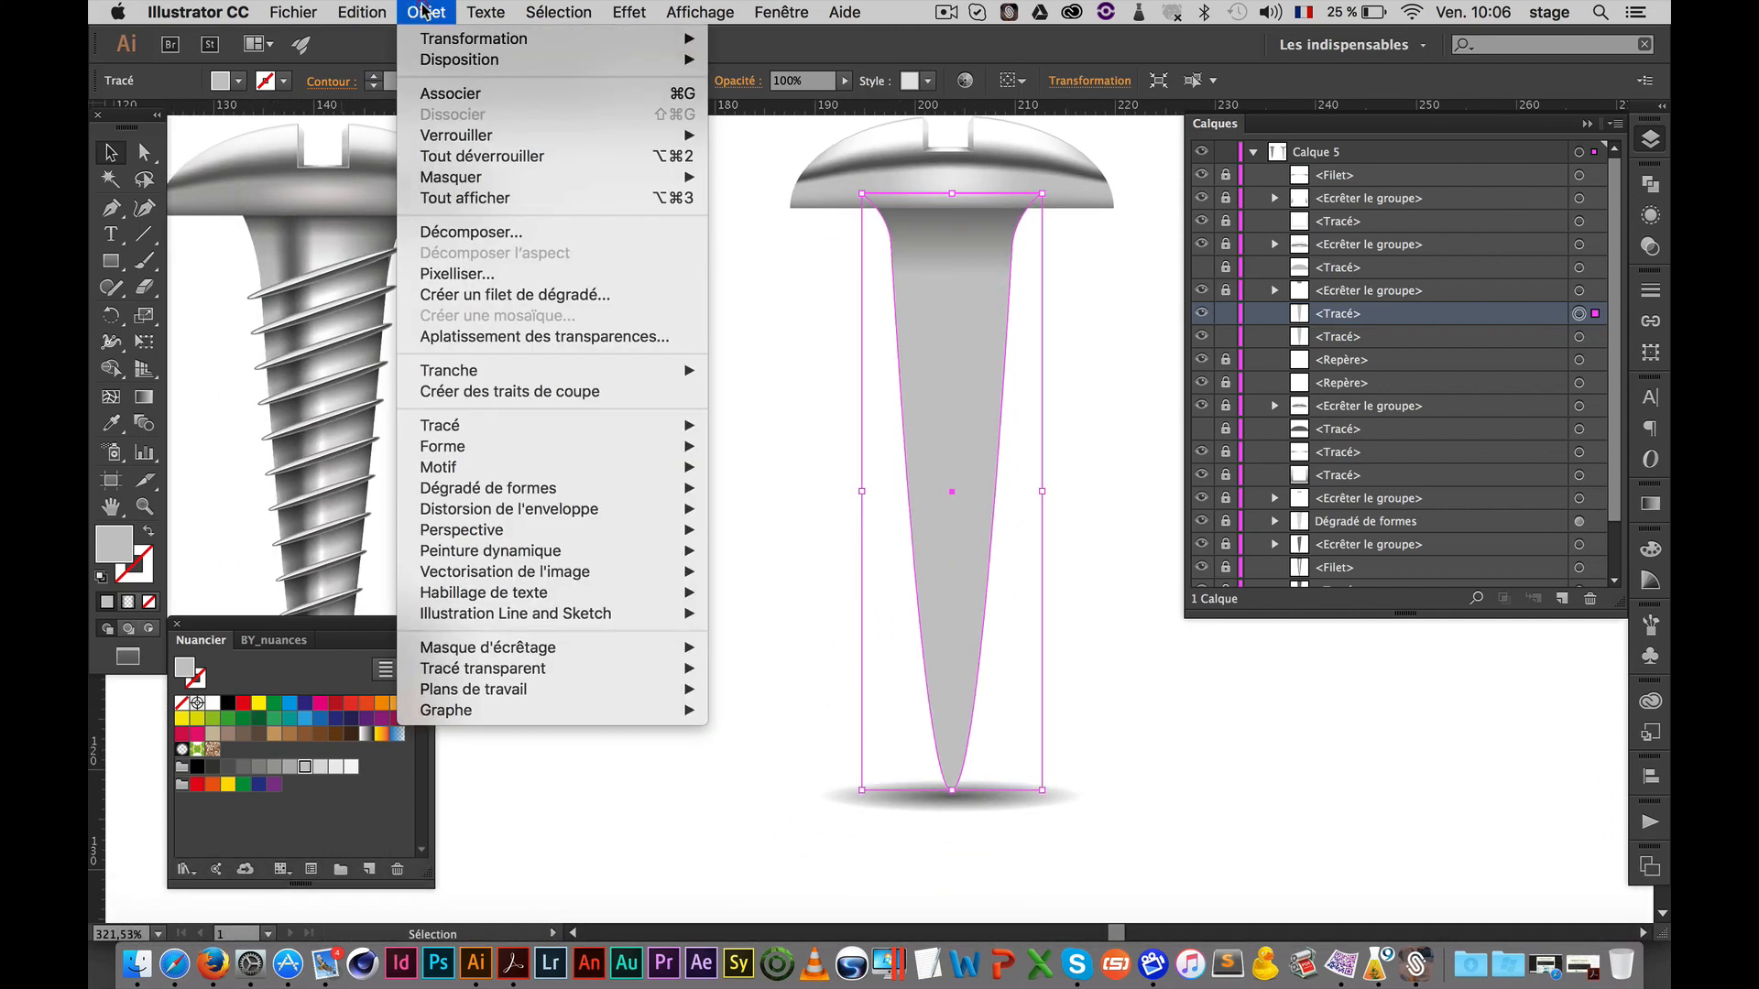
left_click(546, 295)
left_click(495, 229)
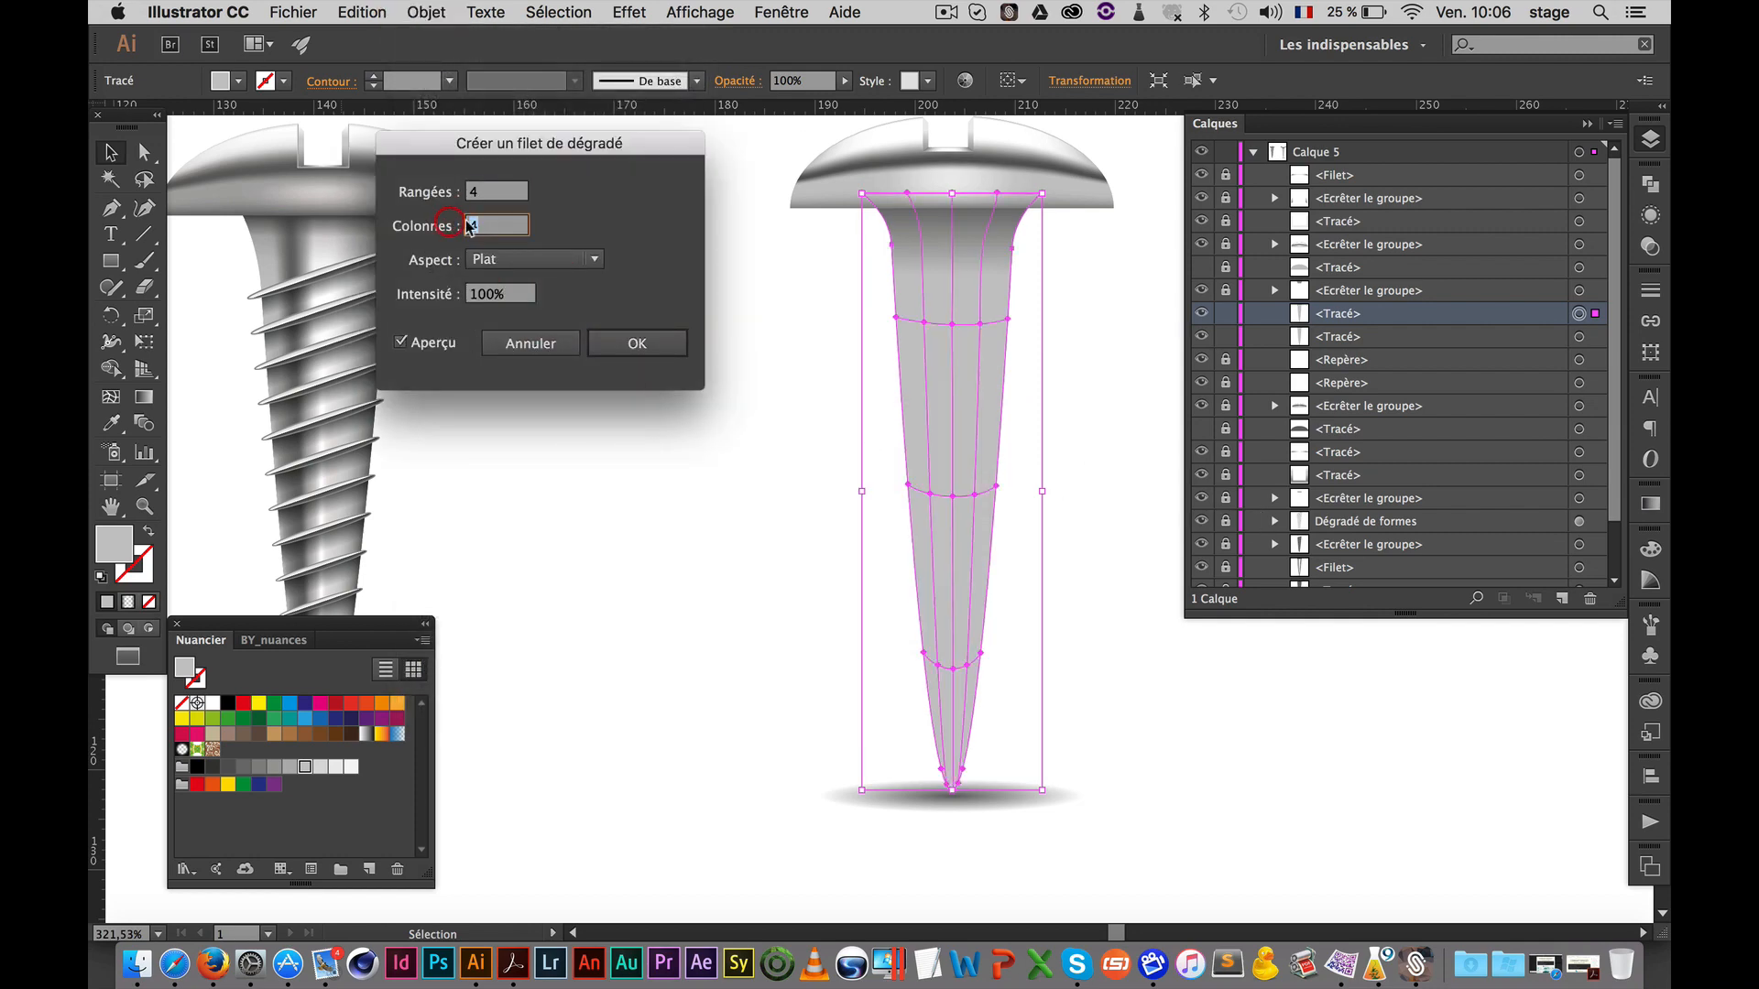
type("6")
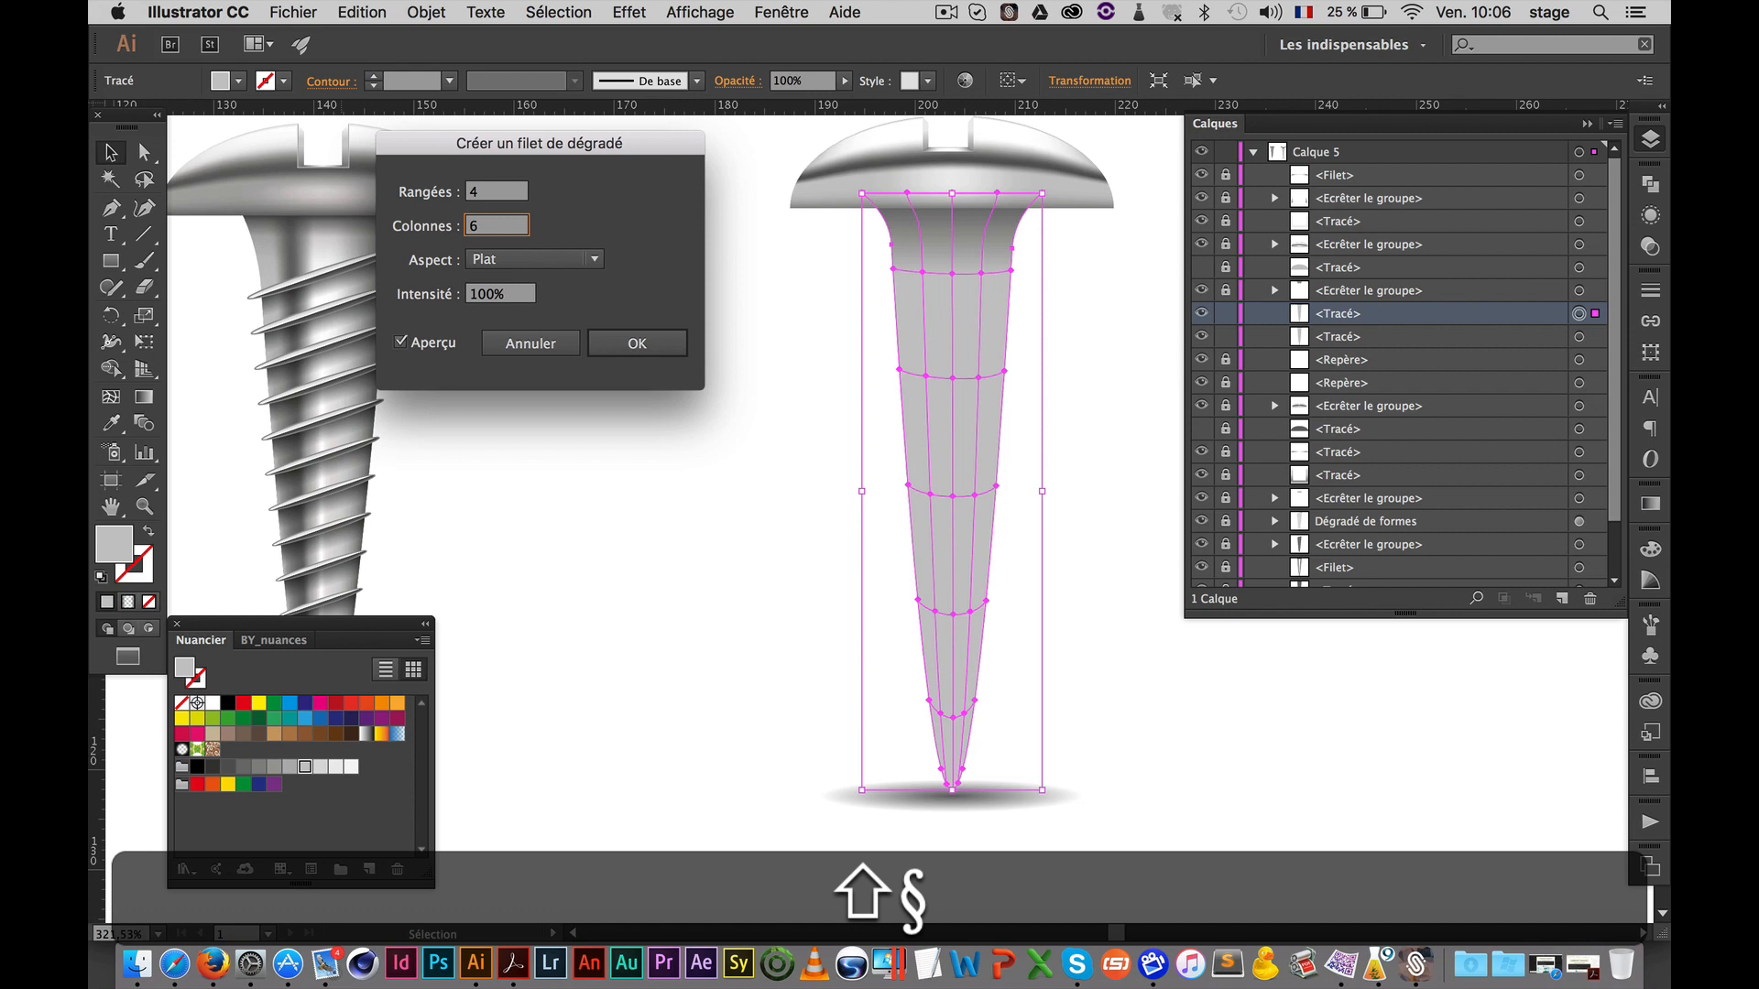
left_click(496, 193)
type("6")
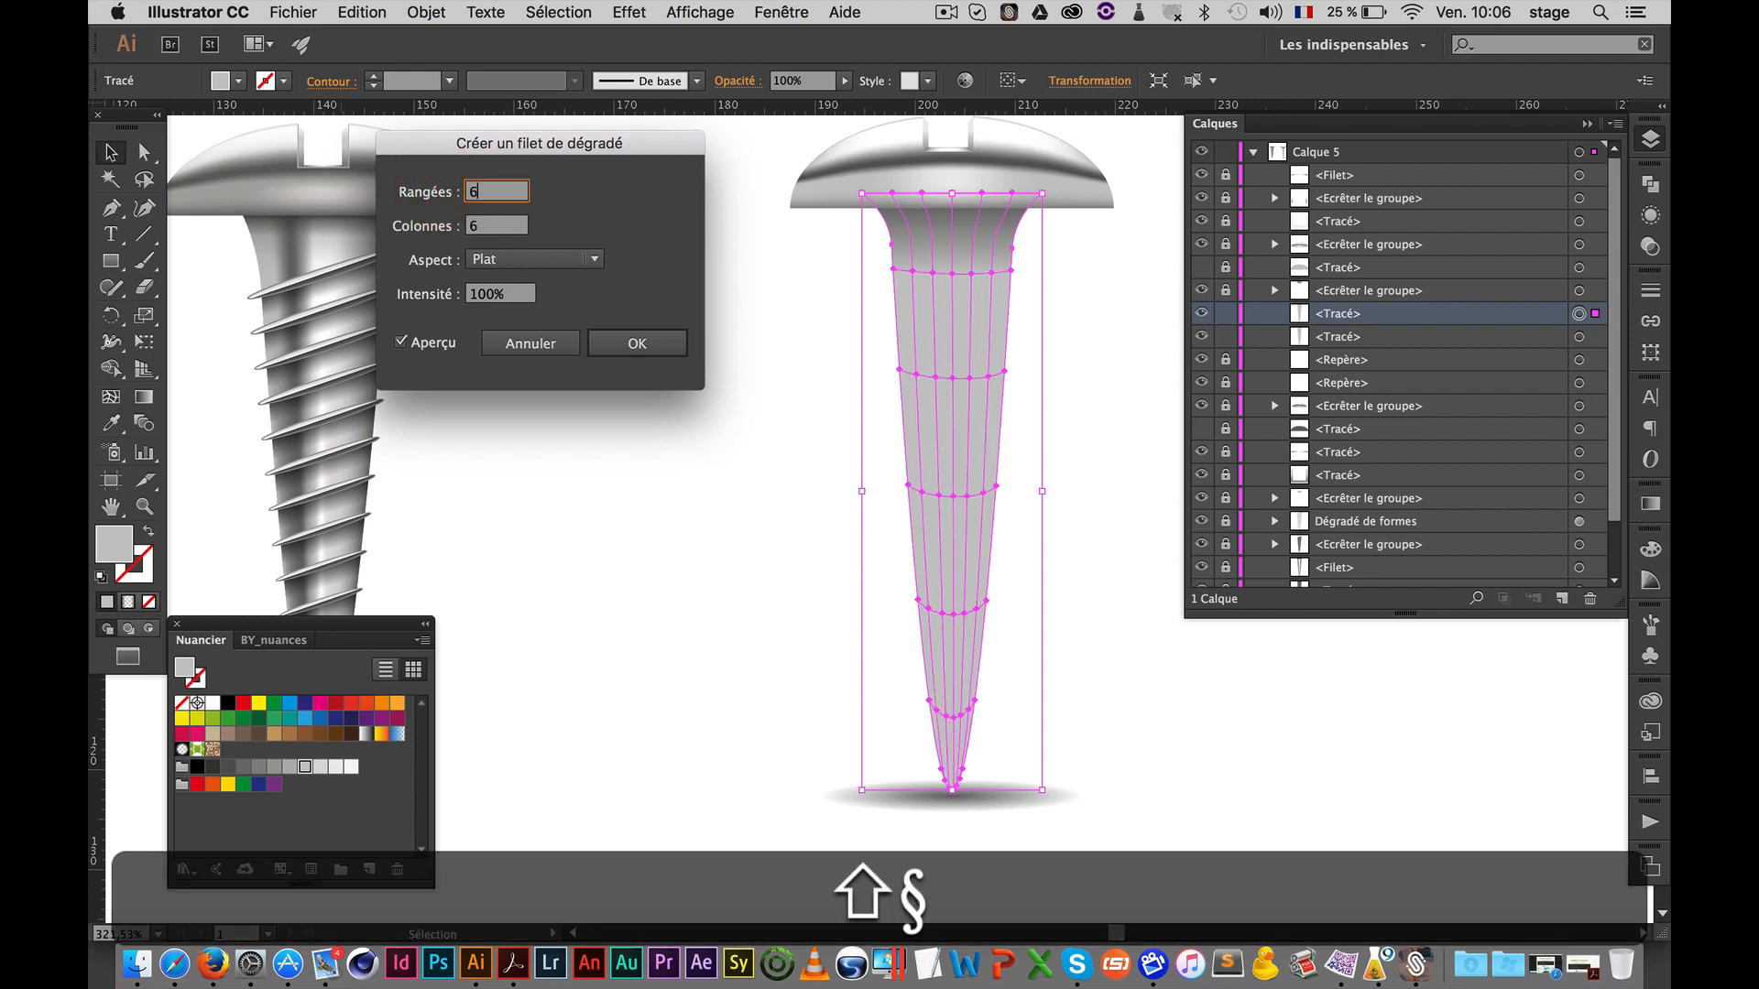
key("Tab")
type("4")
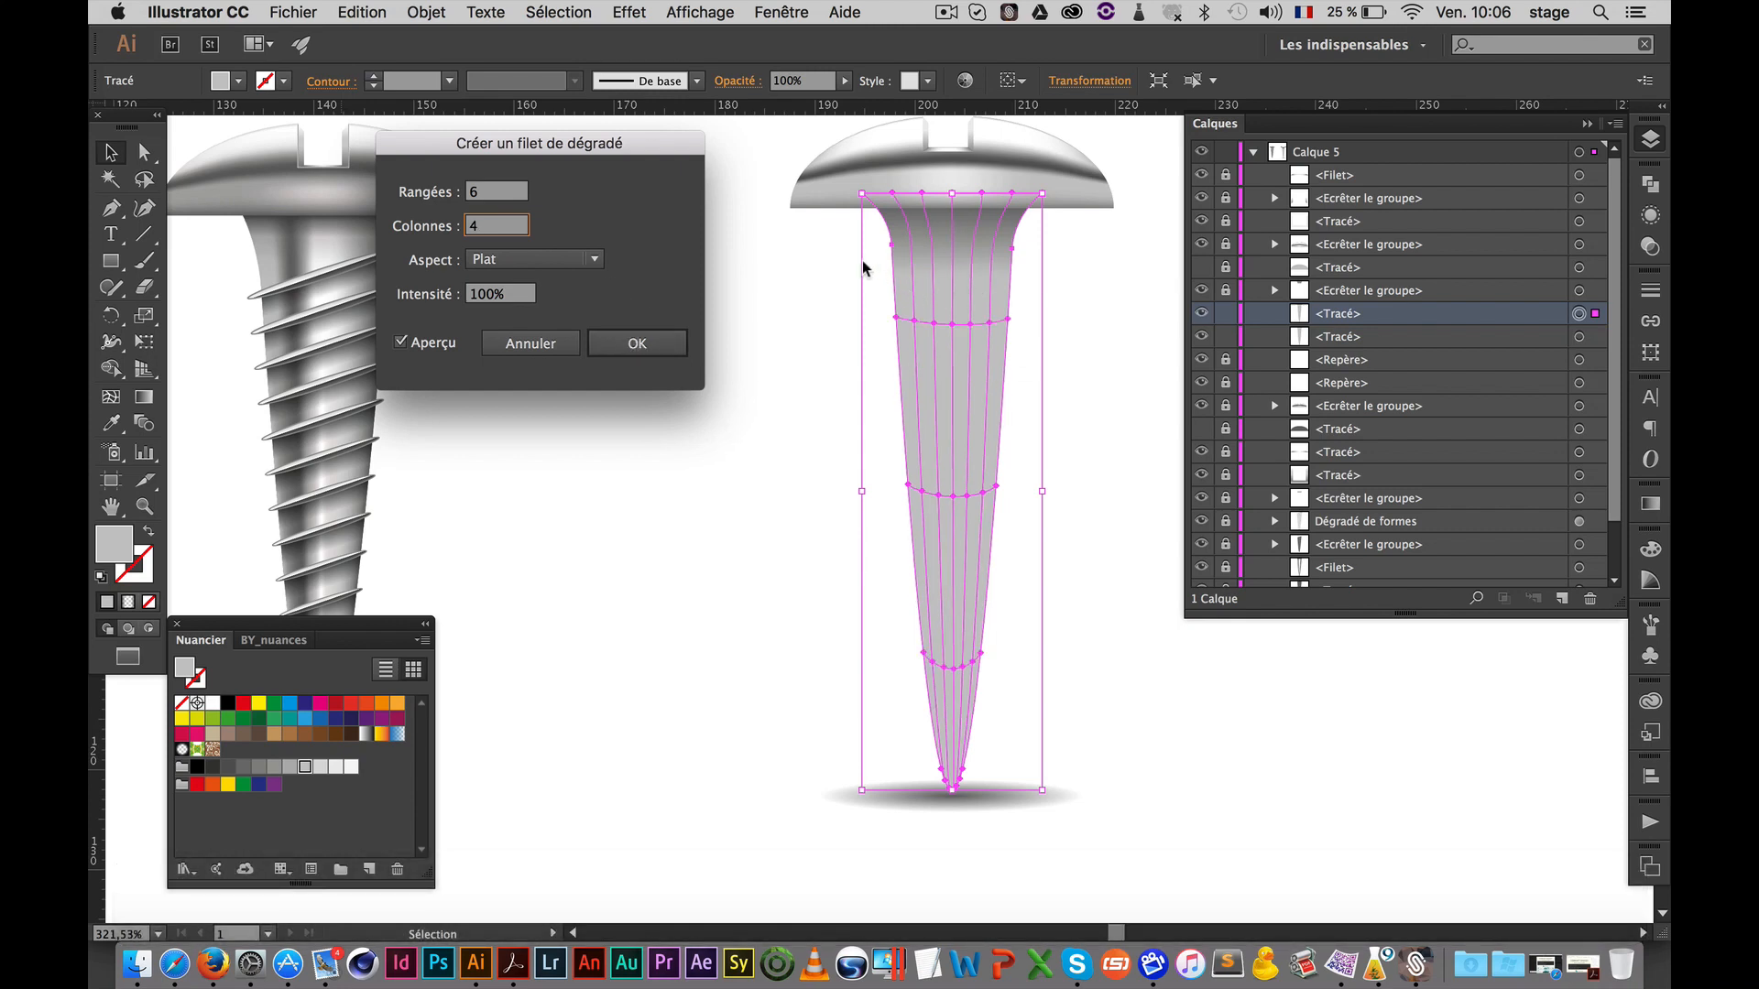
left_click(668, 345)
Lock the original shank path beneath the mesh and activate the Direct Selection tool on the shank mesh
key("space")
mouse_move(907, 470)
left_mouse_down()
mouse_move(868, 453)
mouse_move(895, 455)
left_mouse_up()
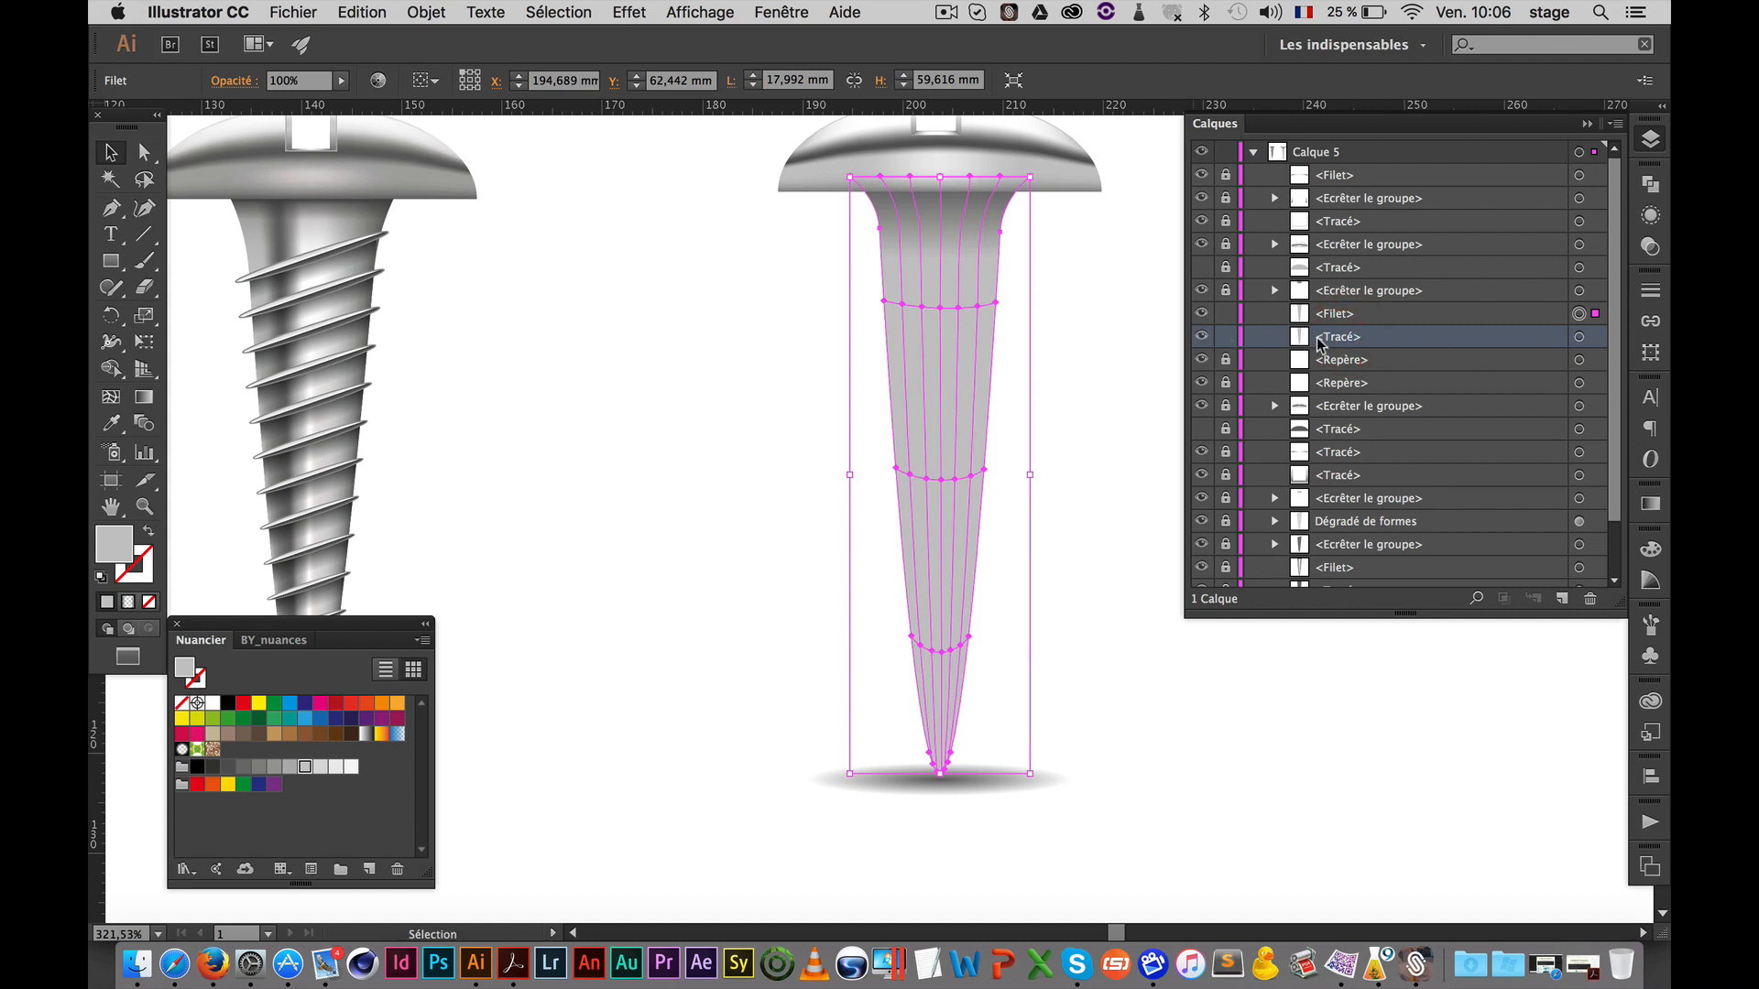
left_click(1226, 338)
scroll(980, 399, "left", 2)
left_click(992, 389)
key("a")
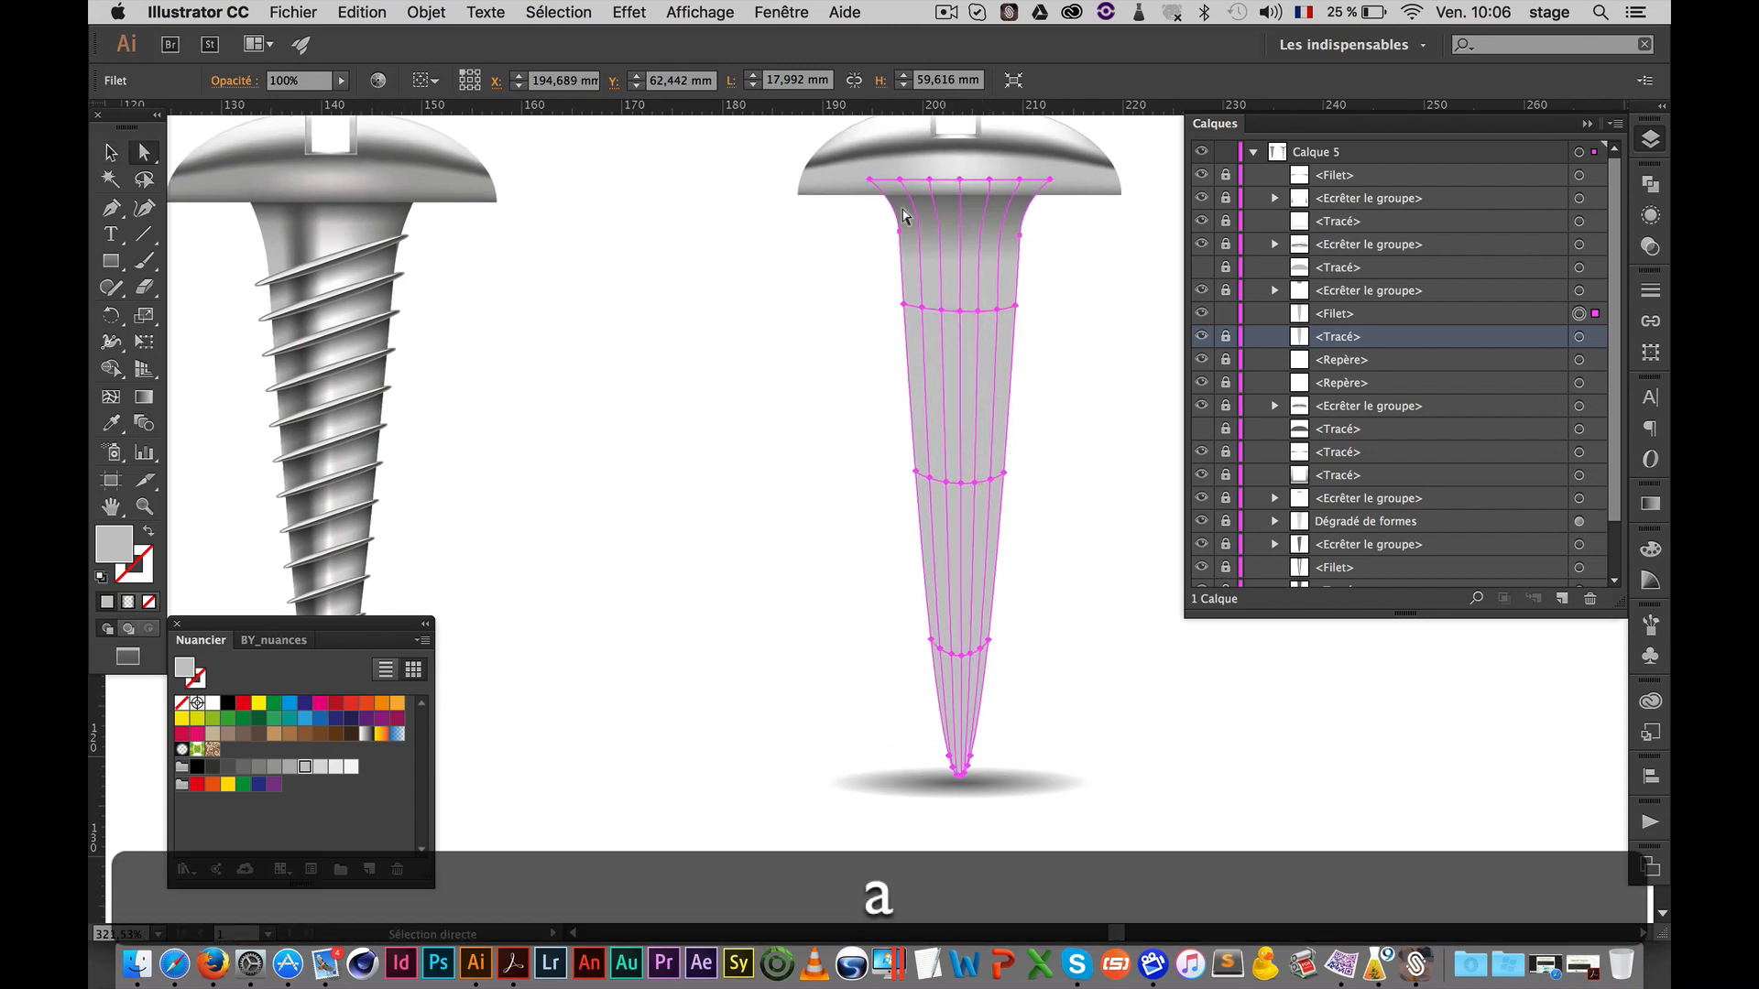
Color the shank mesh points along the upper edge, down the right-hand edge and at the tip dark gray
left_click(834, 262)
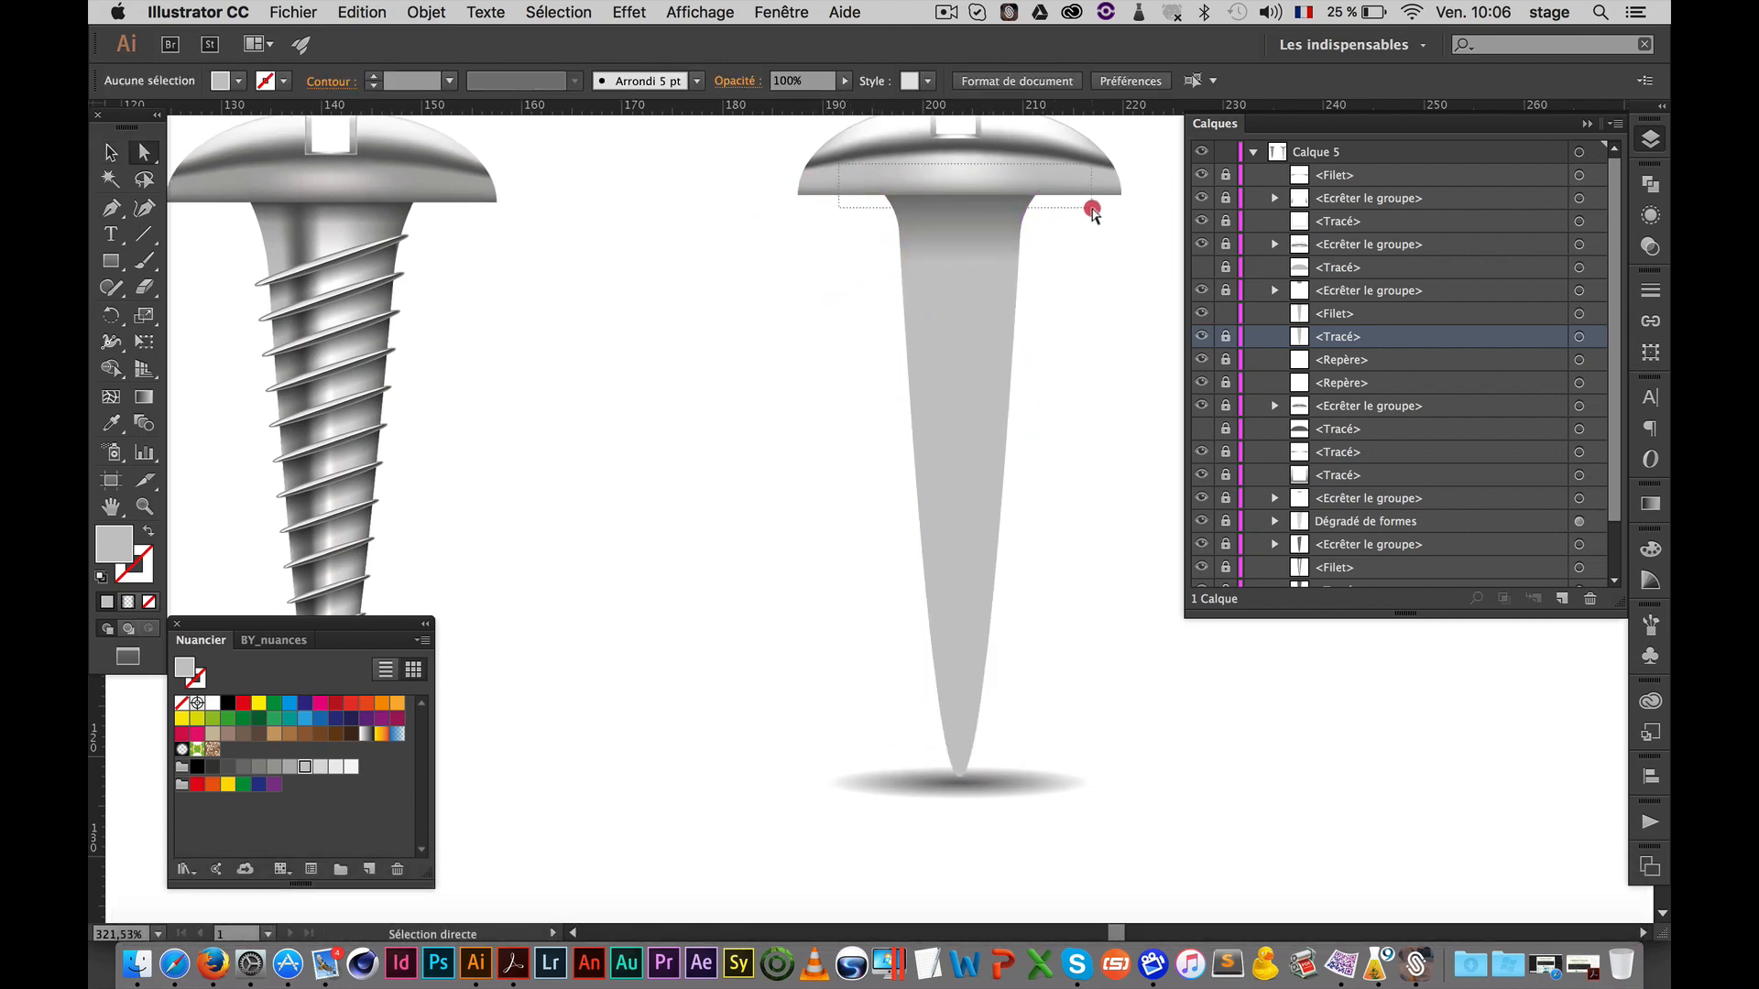
left_click(1095, 208)
mouse_move(1071, 374)
left_mouse_down()
mouse_move(1074, 333)
mouse_move(1048, 327)
mouse_move(1100, 395)
left_mouse_up()
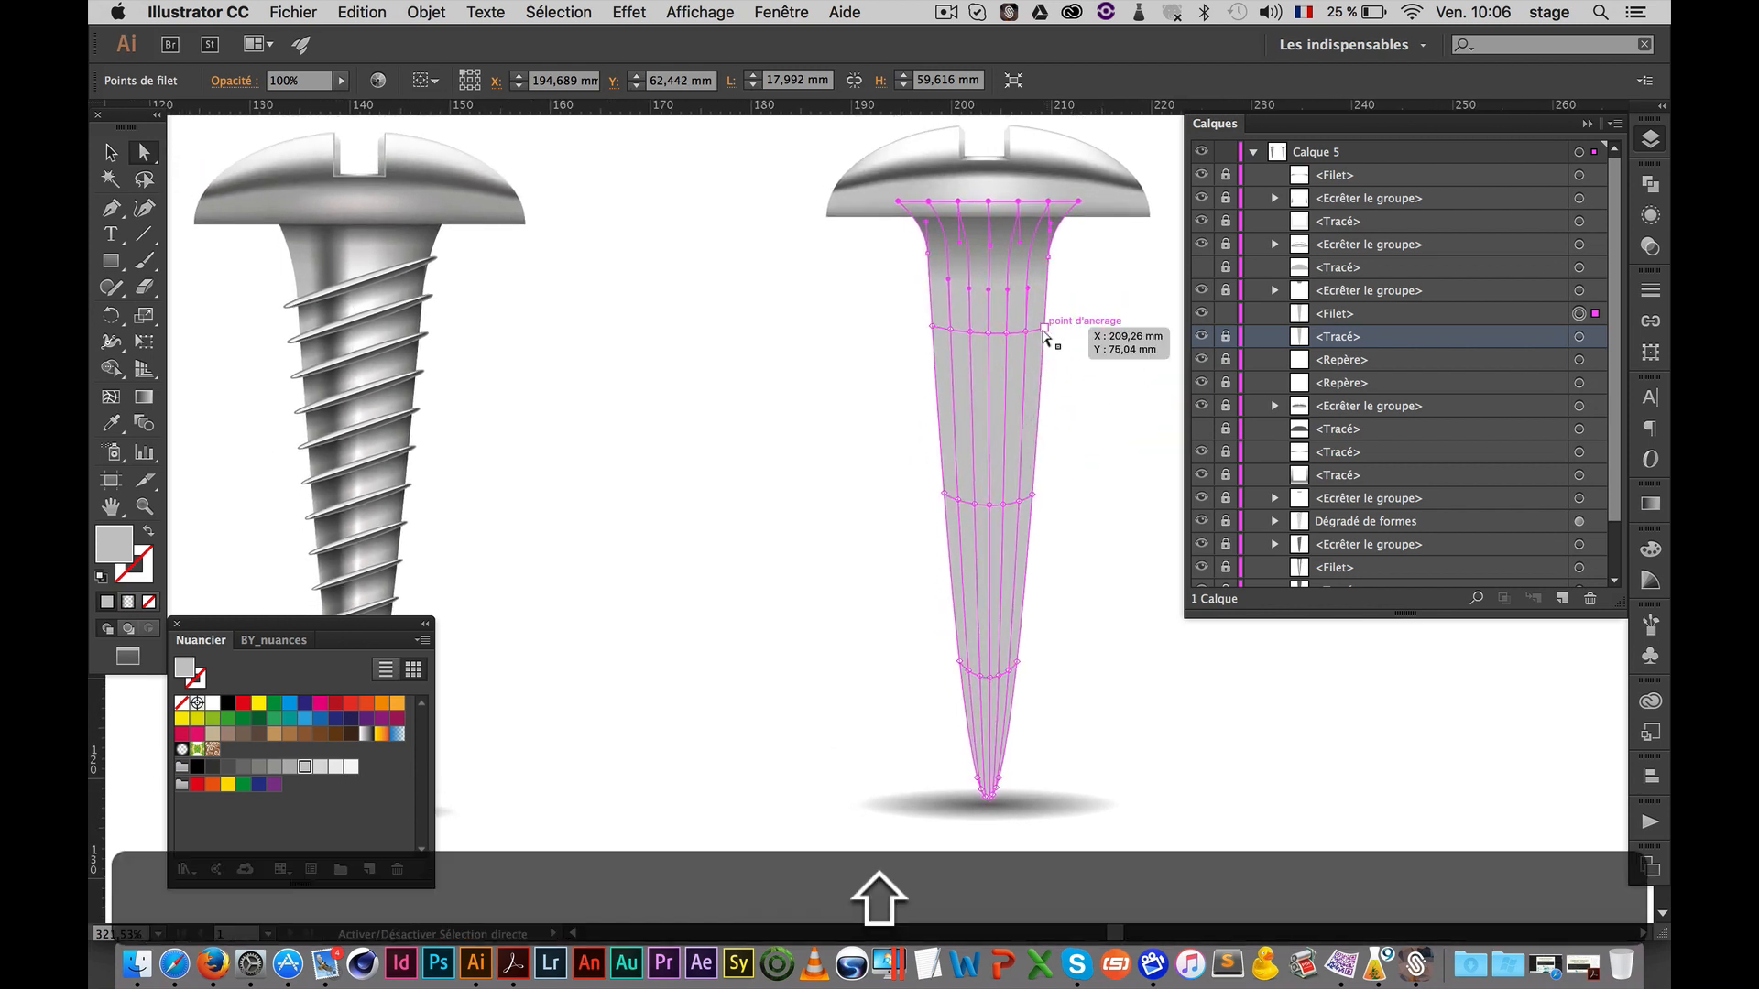
left_click(1042, 327, "shift")
left_click(1032, 495, "shift")
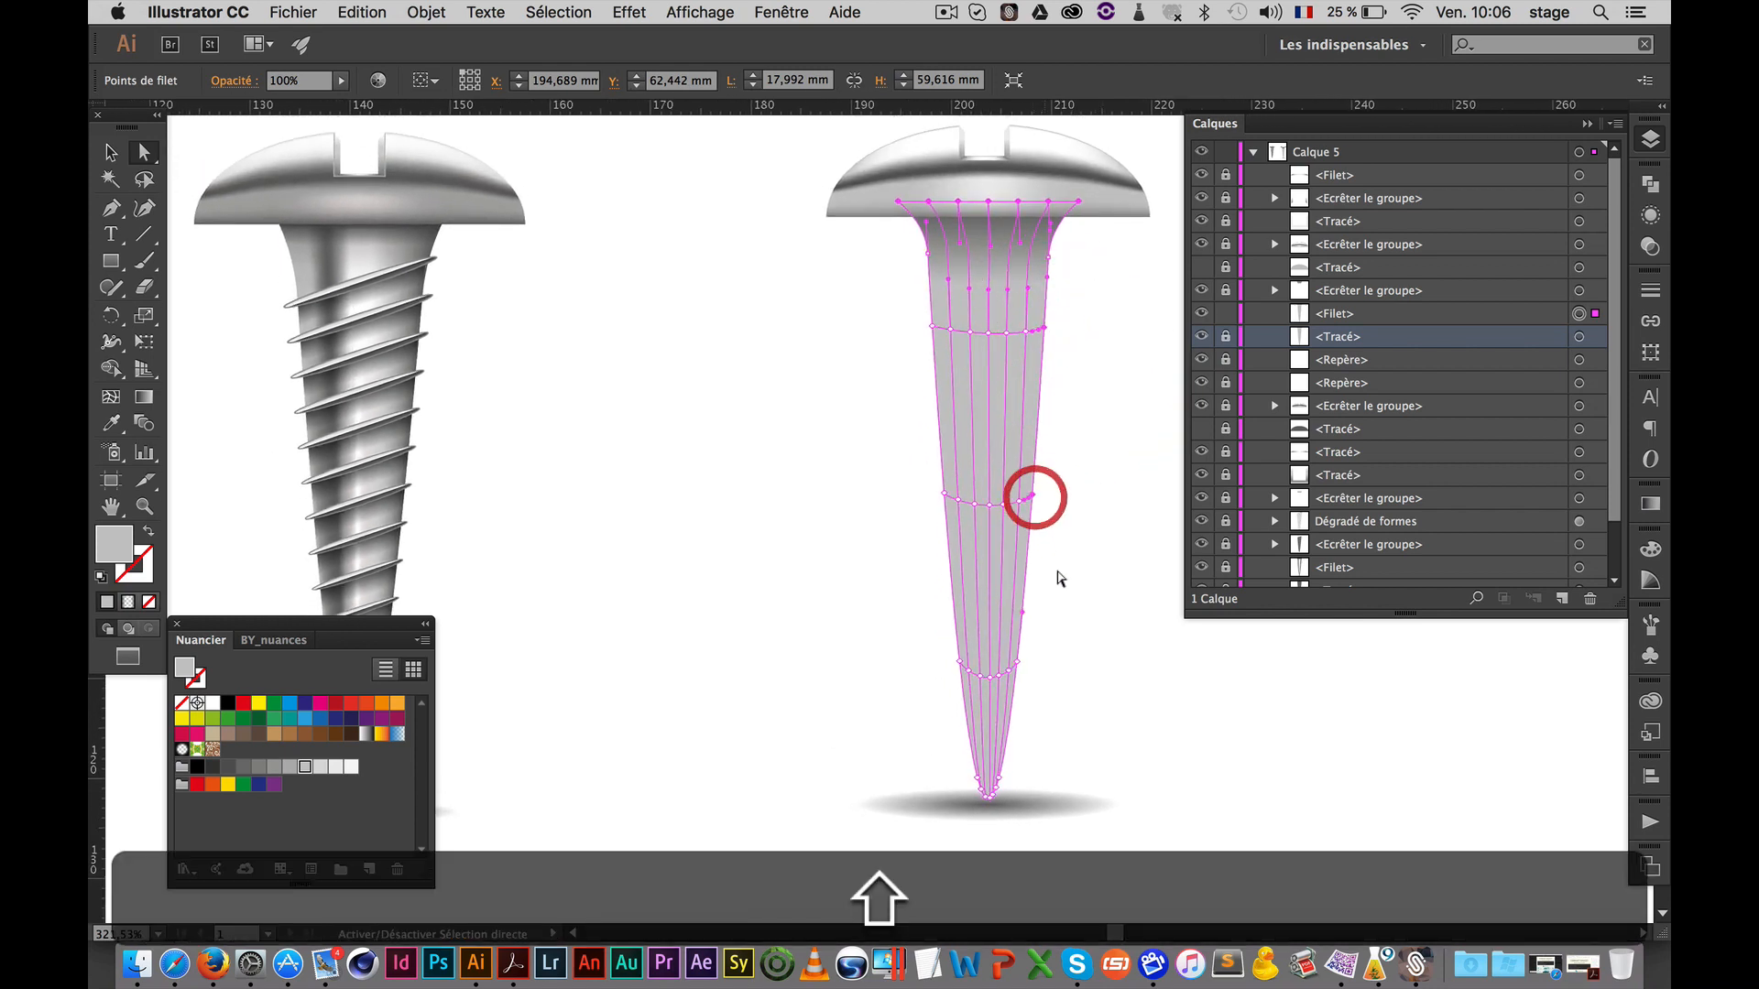
left_click(1019, 663, "shift")
left_click_drag(956, 759, 1031, 816)
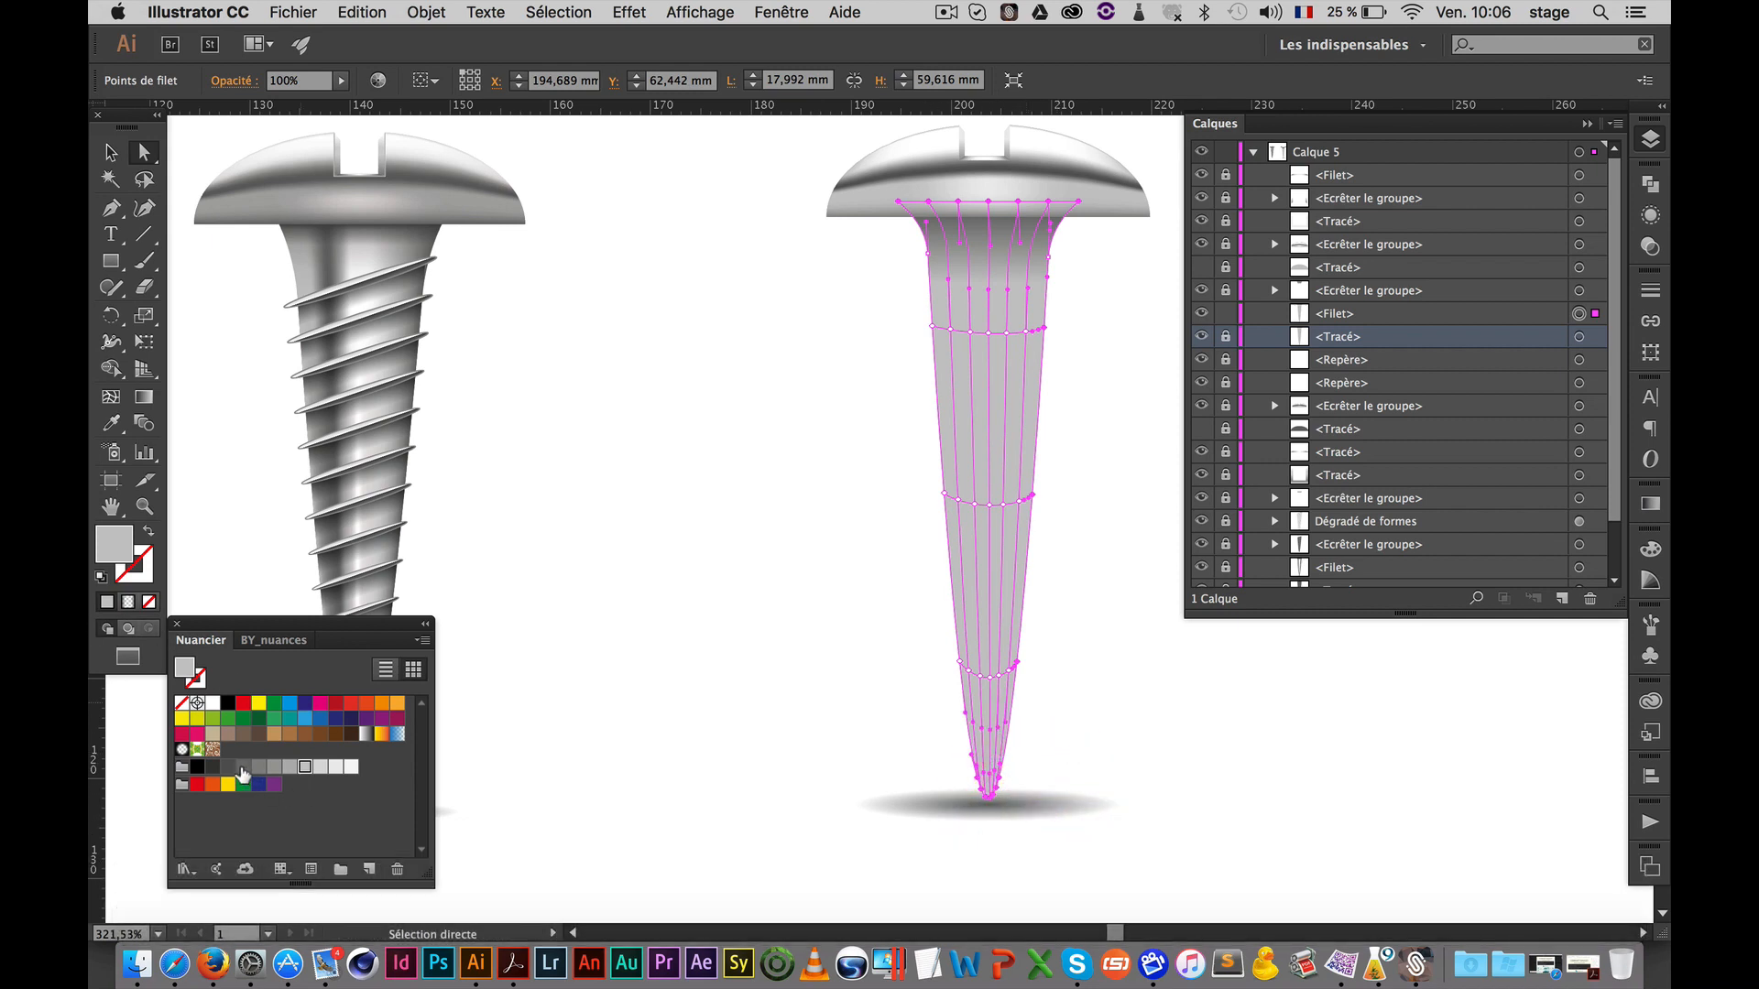
left_click(242, 768)
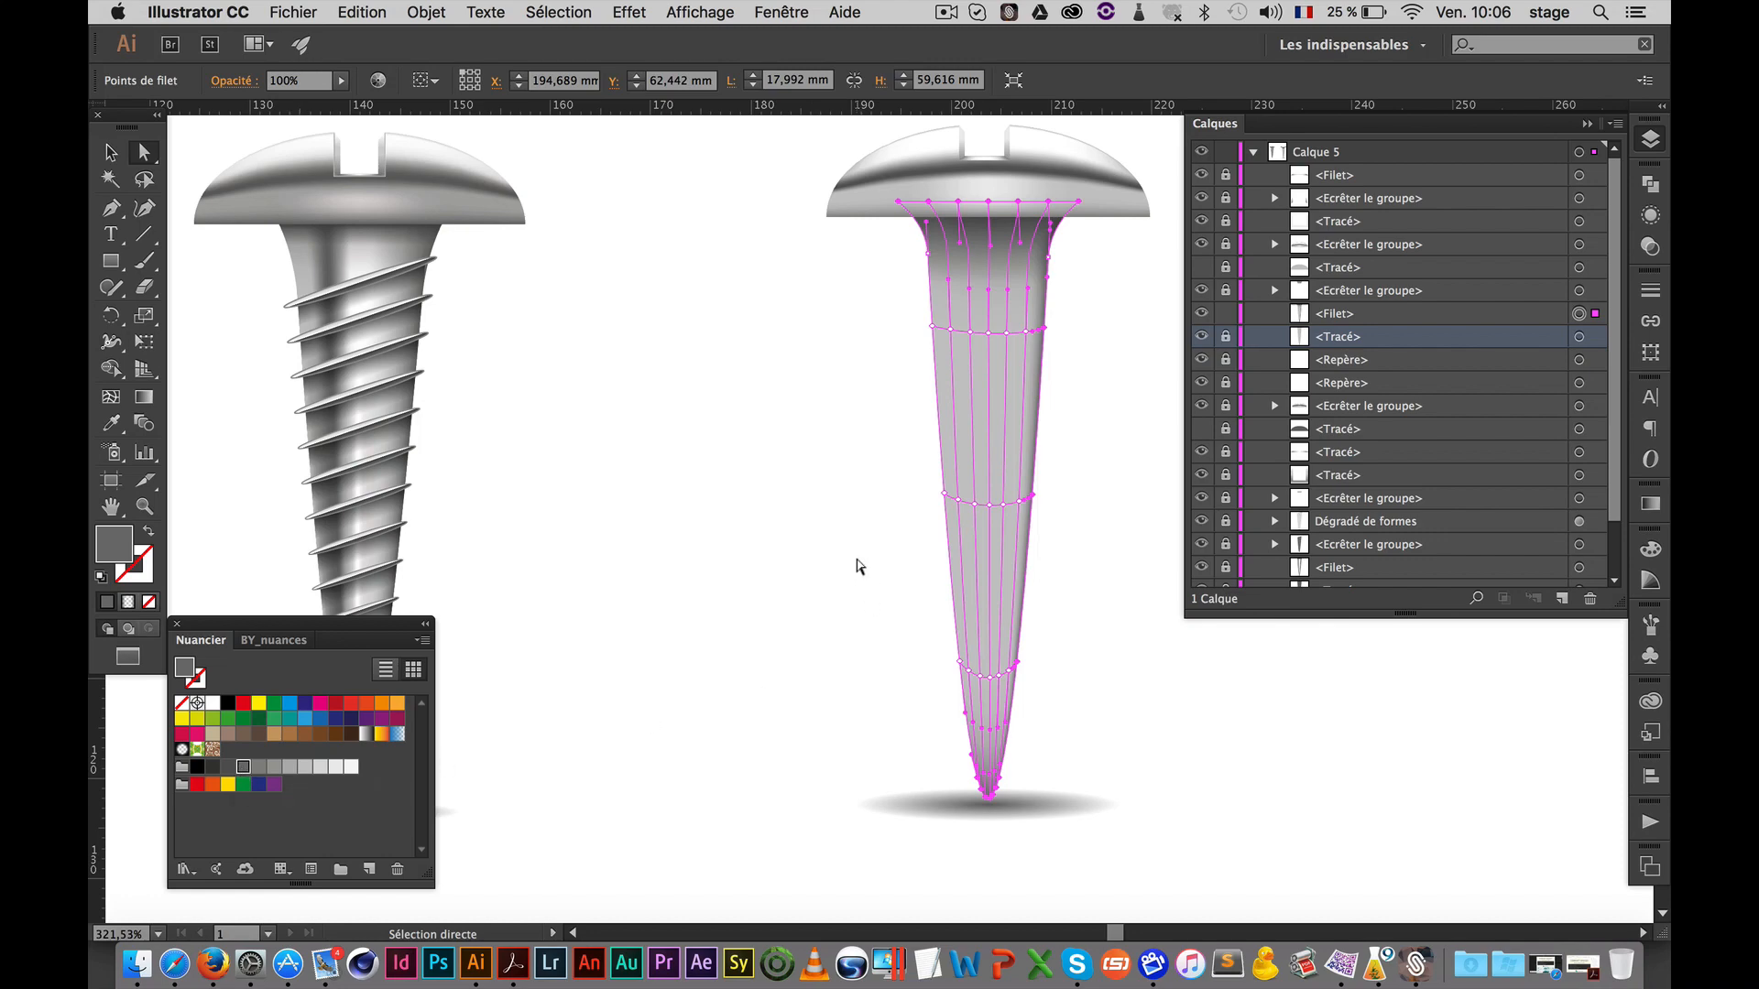
Fill the three interior mesh points on the shank's central vertical line with white to create a highlight
left_click(987, 335)
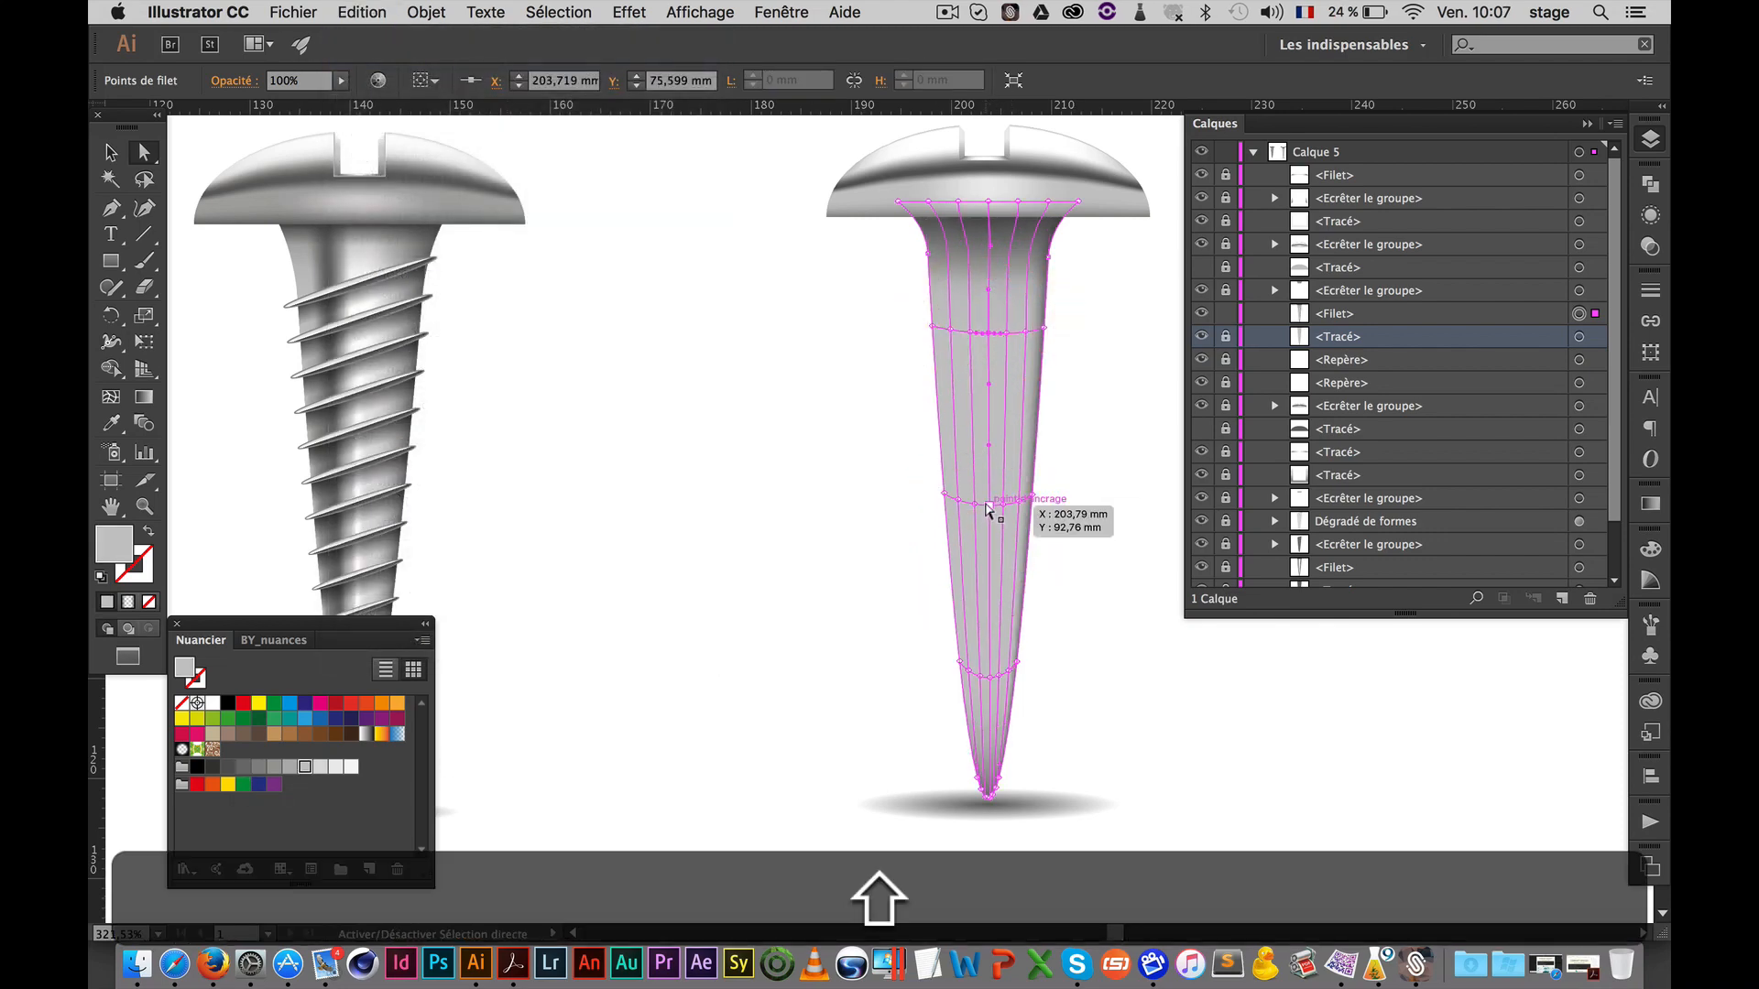
left_click(987, 502, "shift")
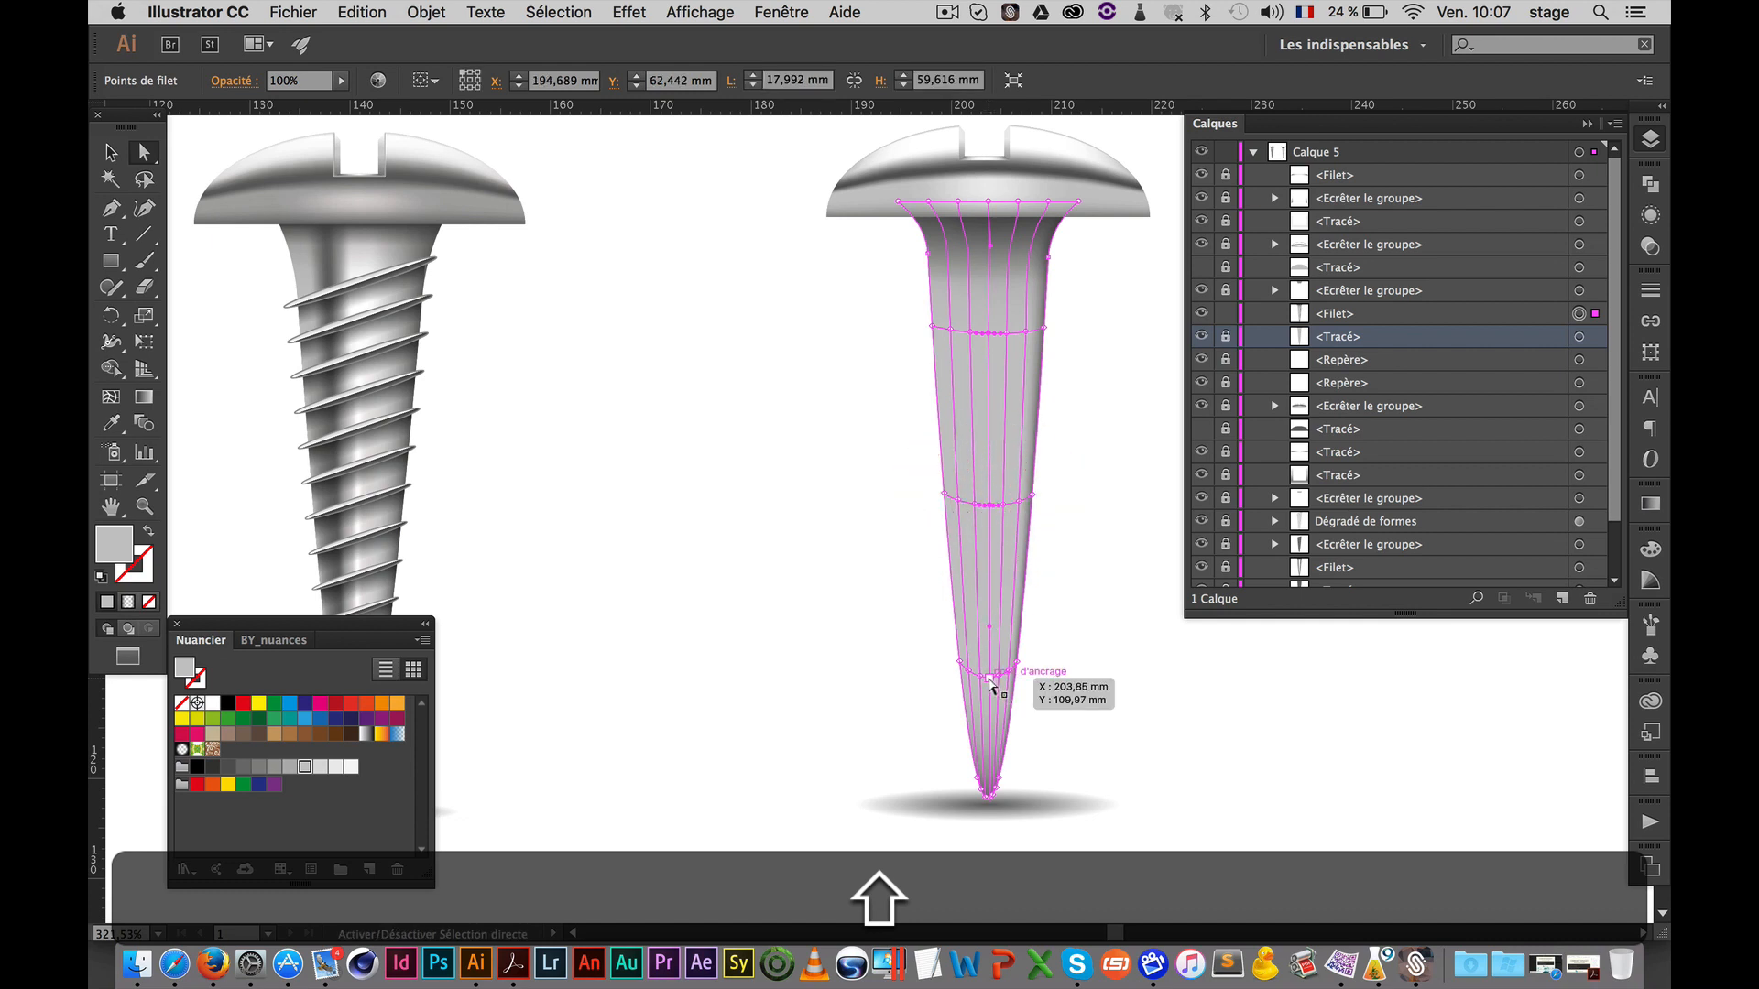
left_click(989, 676, "shift")
left_click(213, 703)
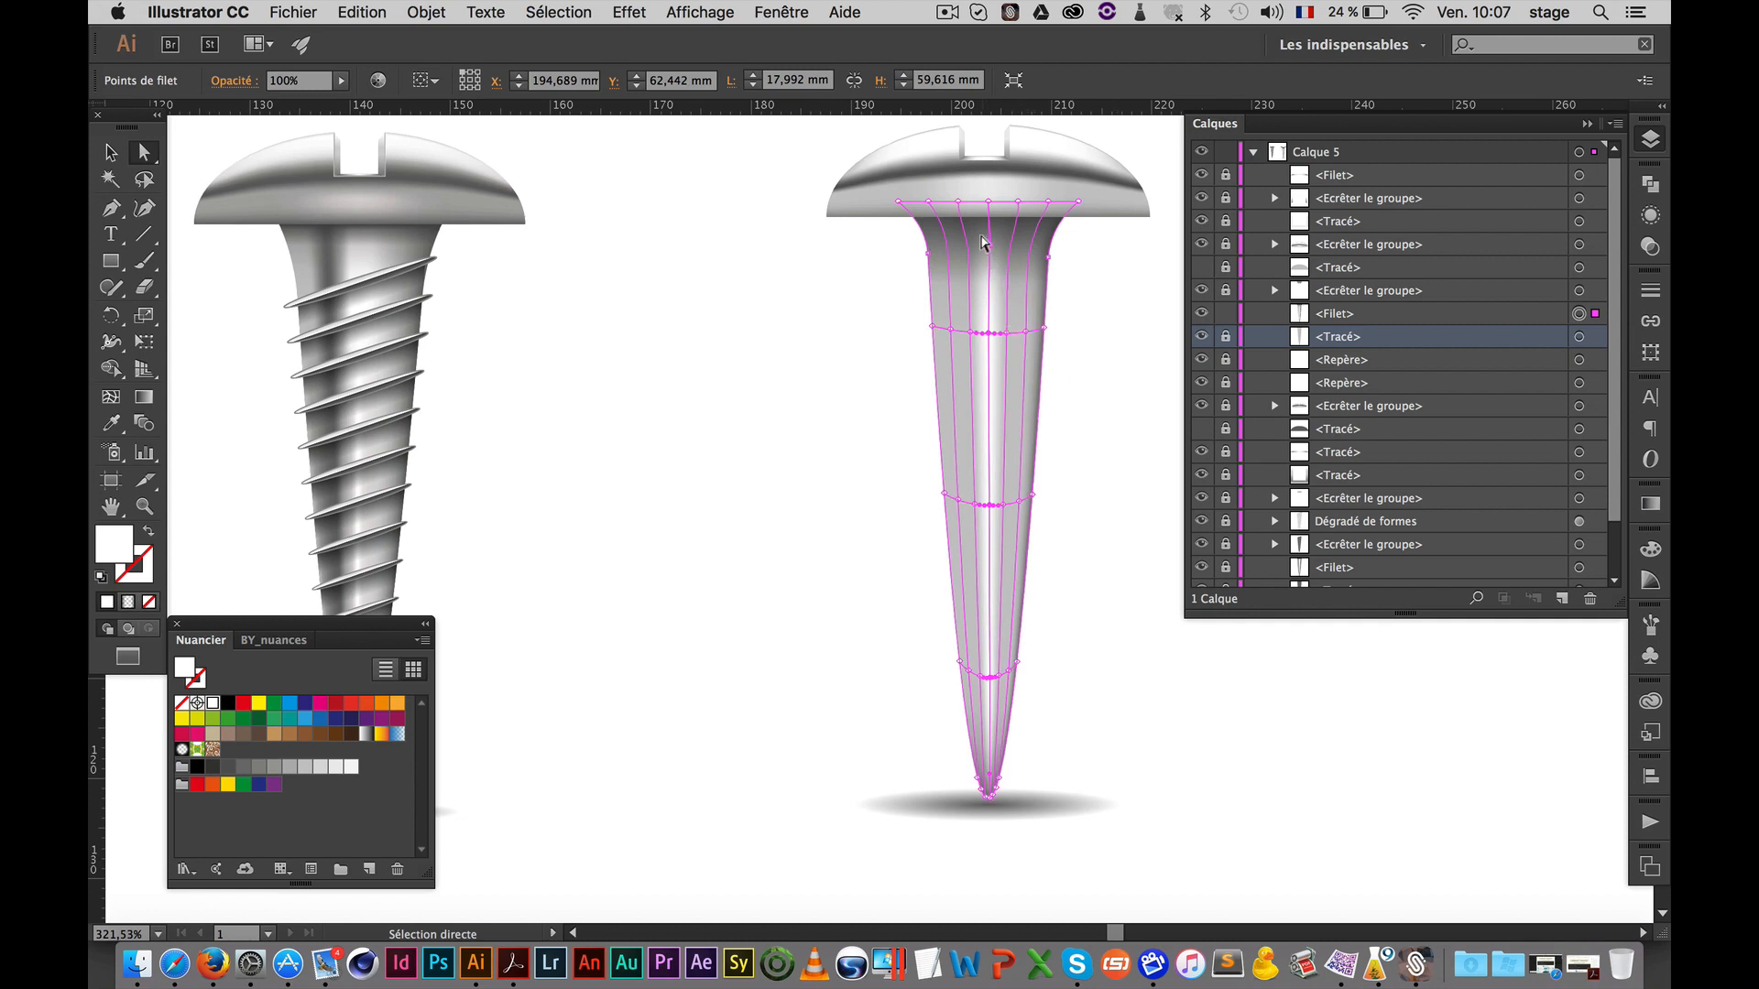
Color the three interior mesh points on the line just left of the shank's center medium gray, and deselect the mesh
left_click(962, 322)
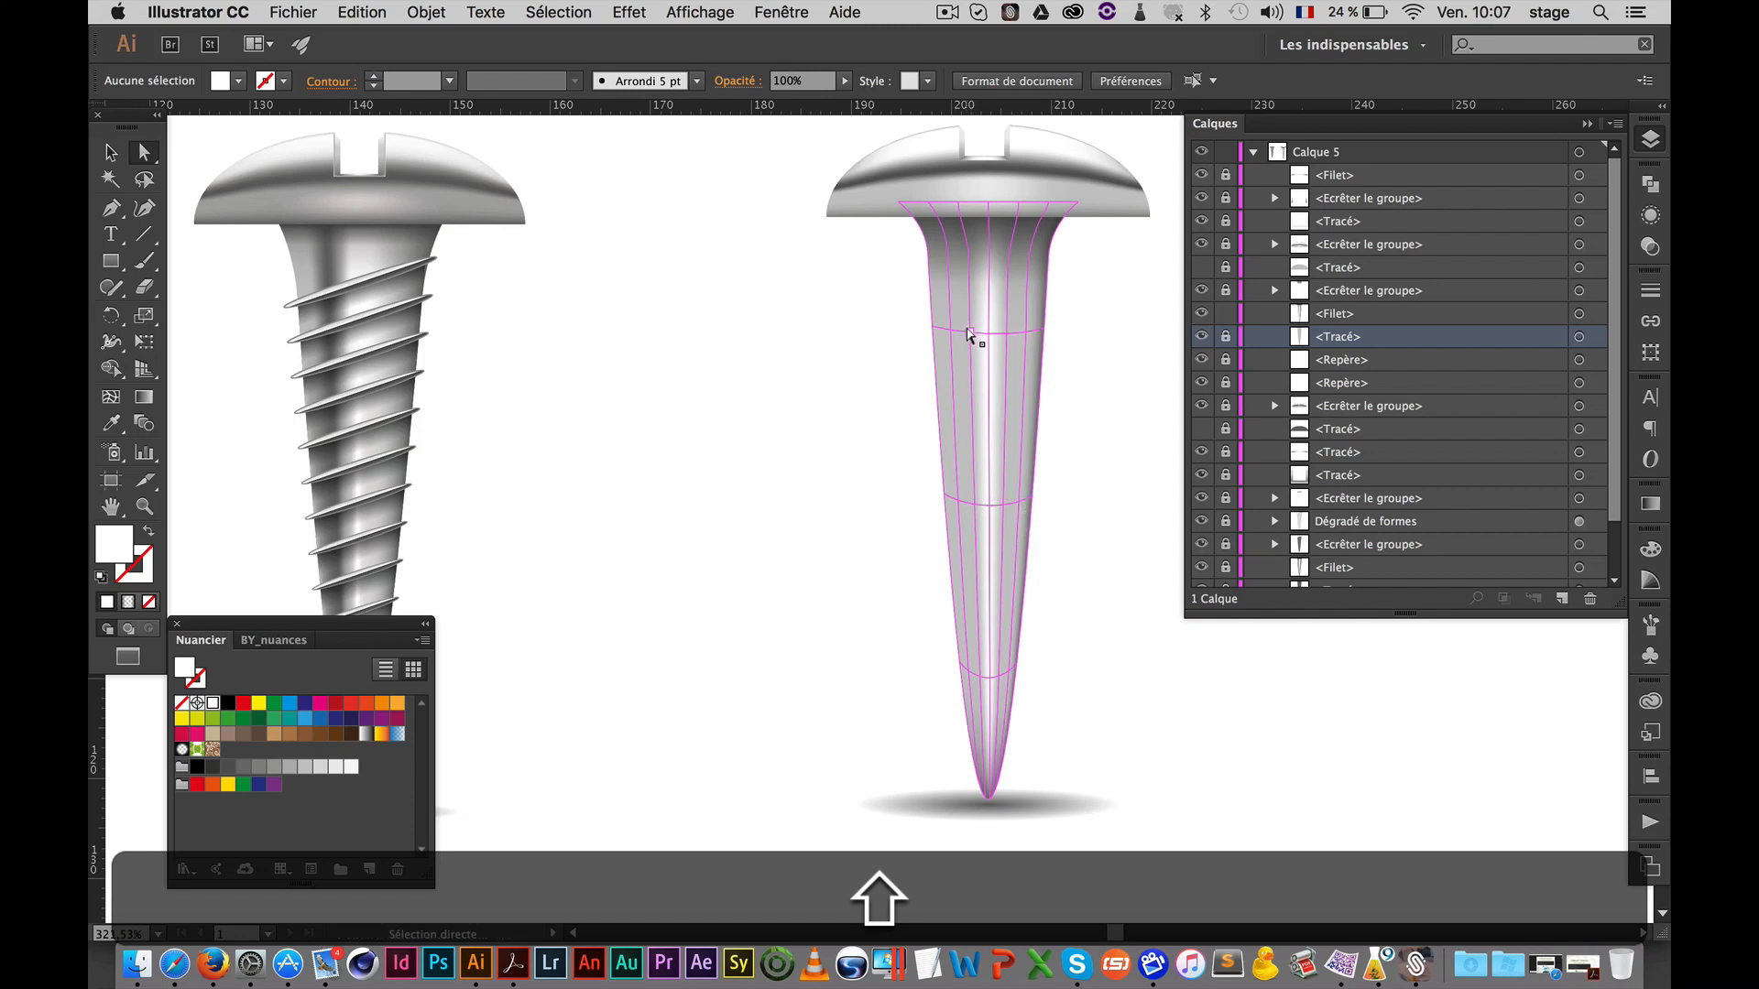
left_click(969, 330)
left_click(969, 500, "shift")
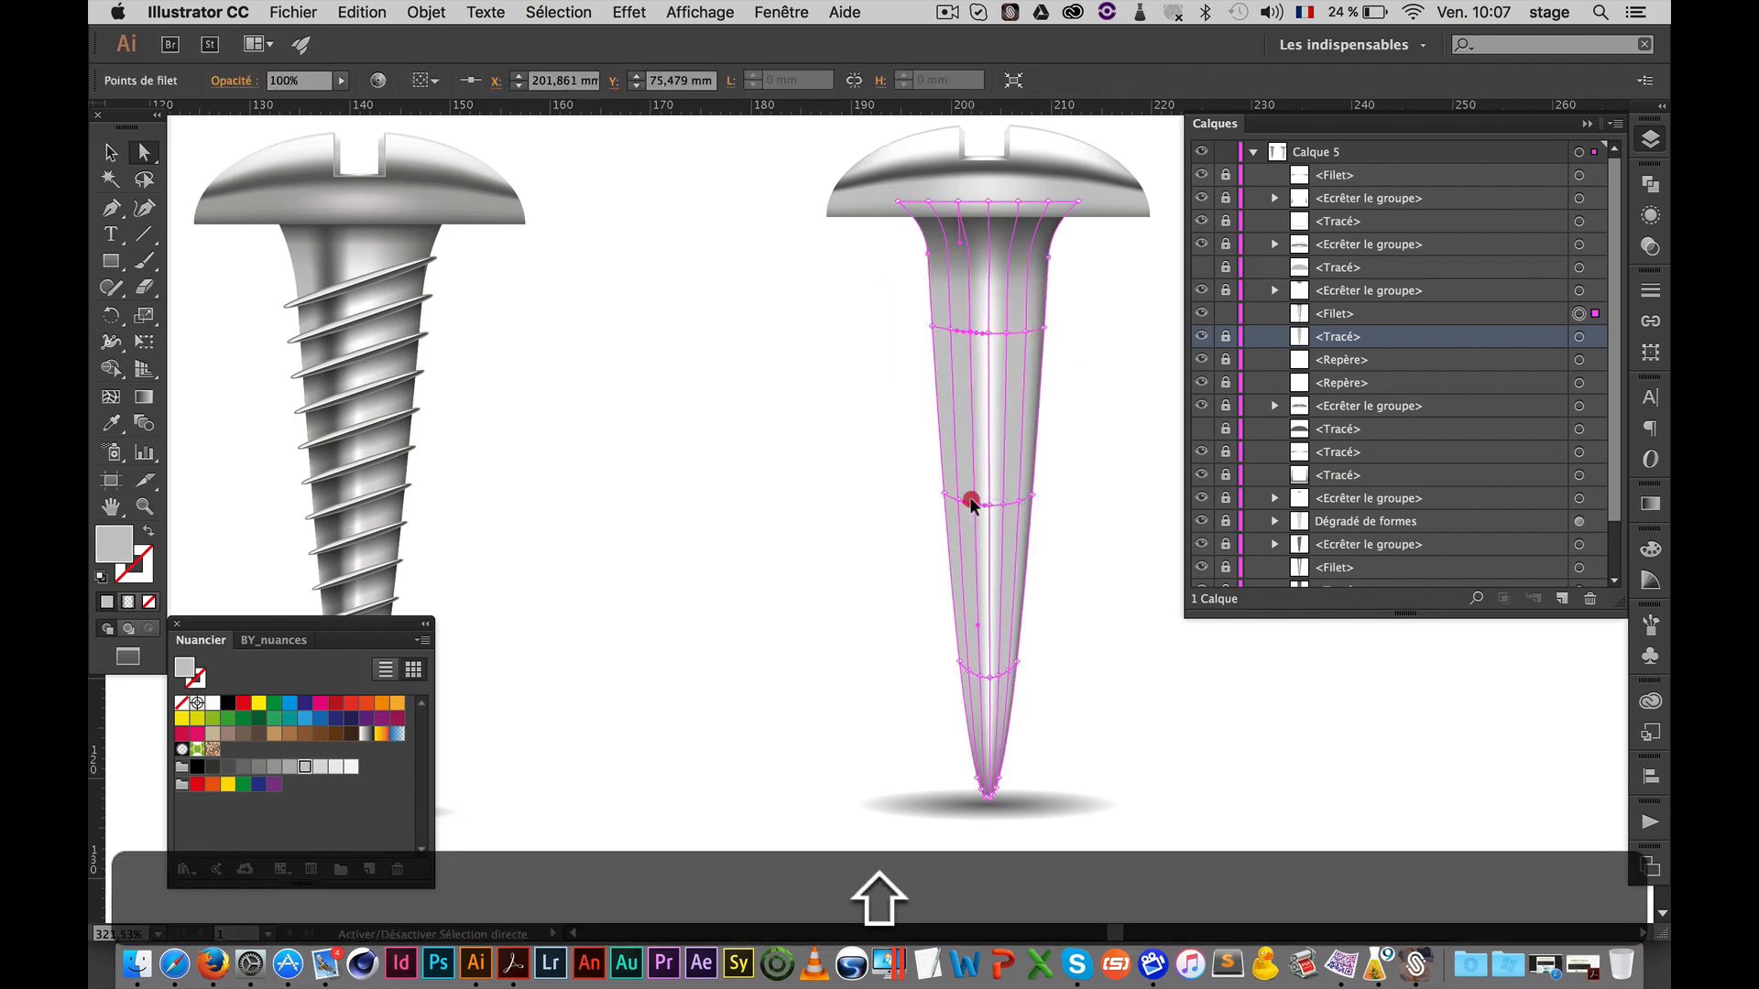
left_click(995, 666, "shift")
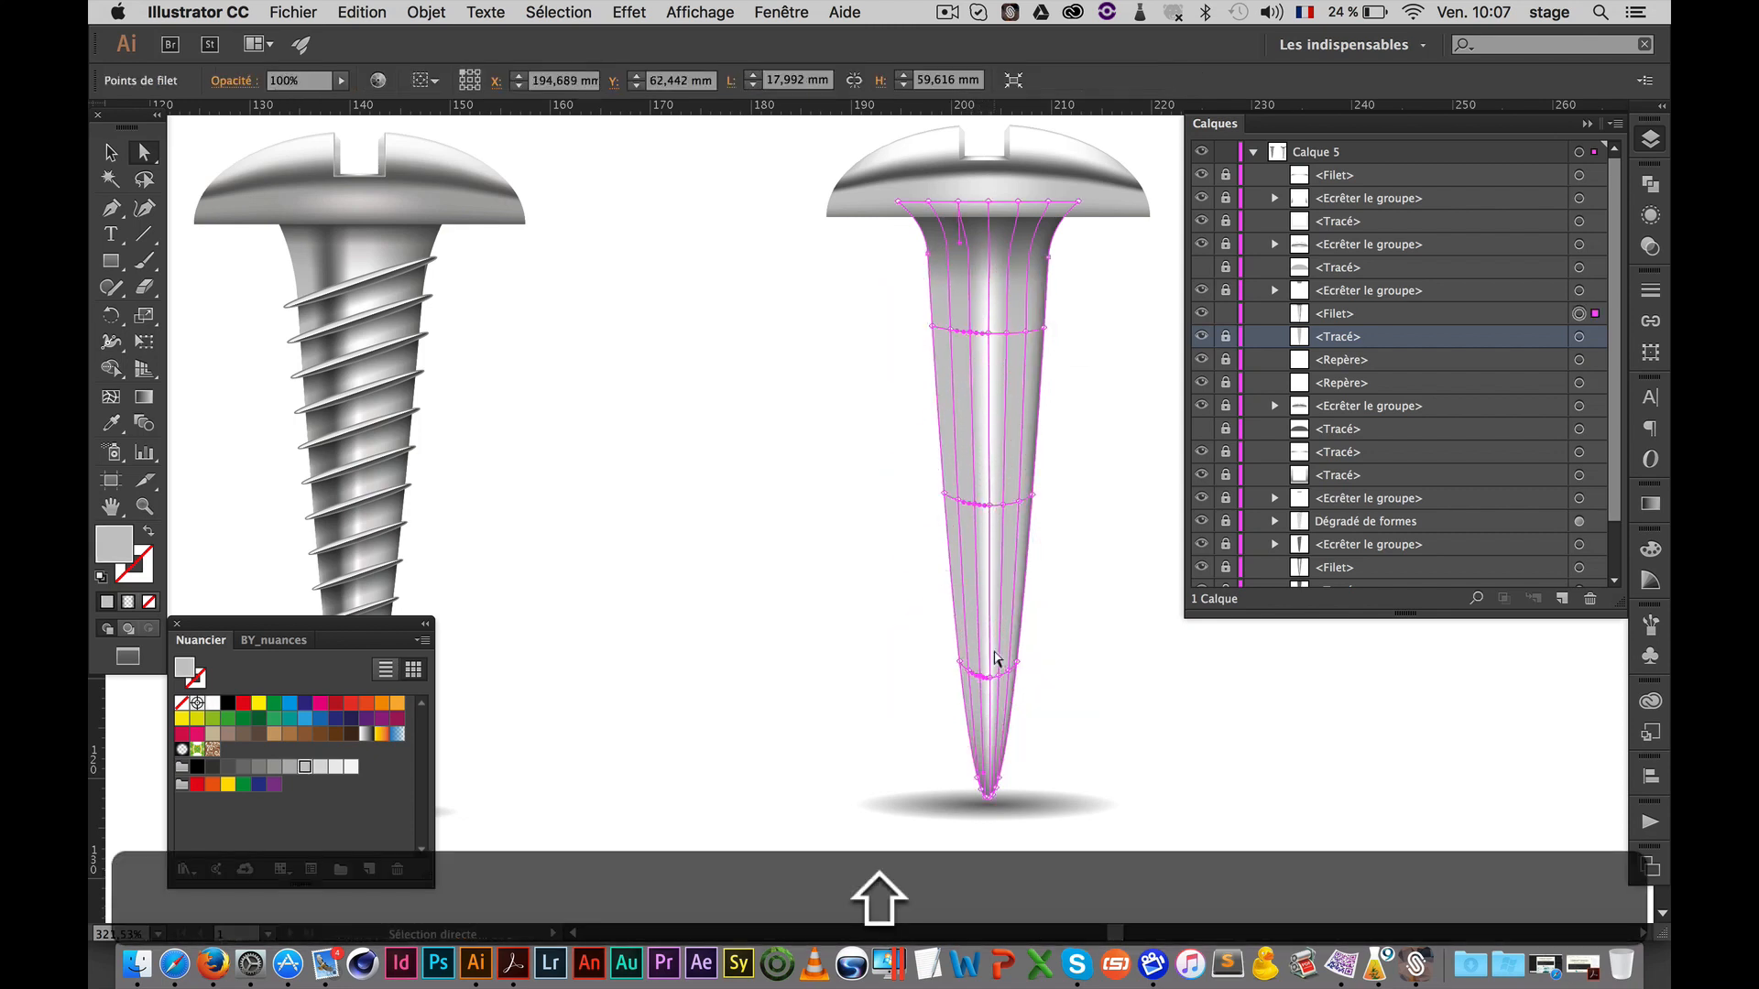
key("i")
left_click(1047, 325)
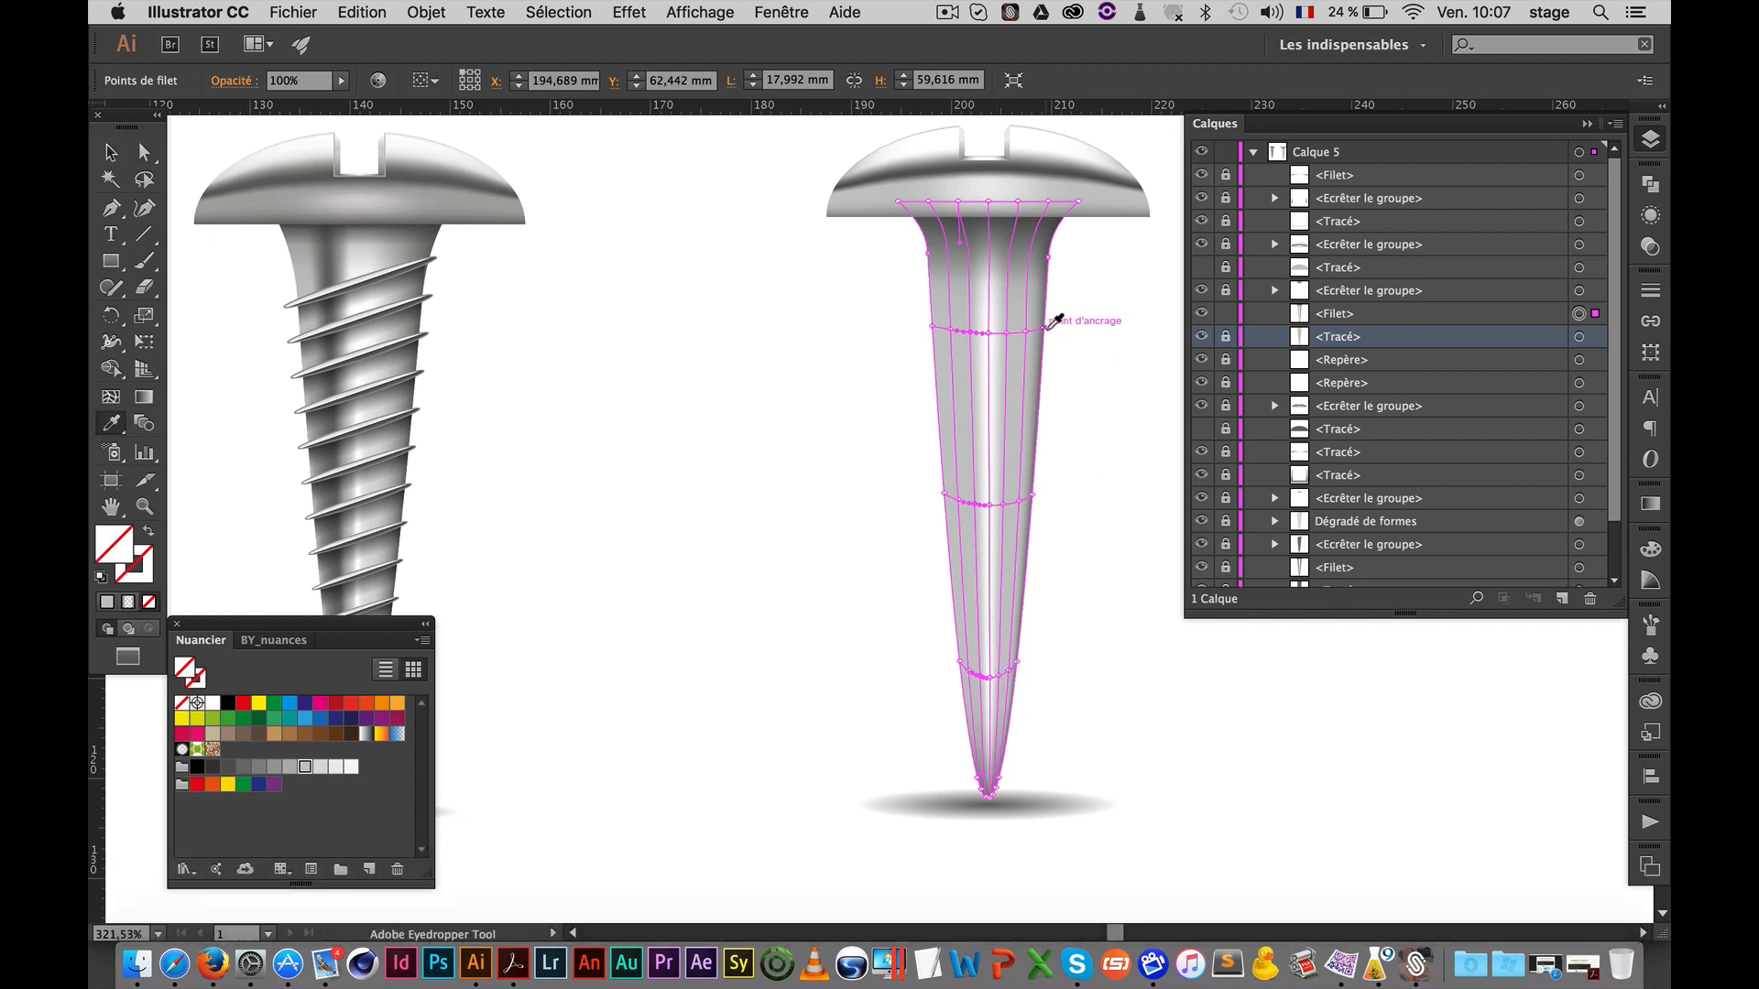
left_click(1047, 325)
left_click(991, 772)
left_click(260, 769)
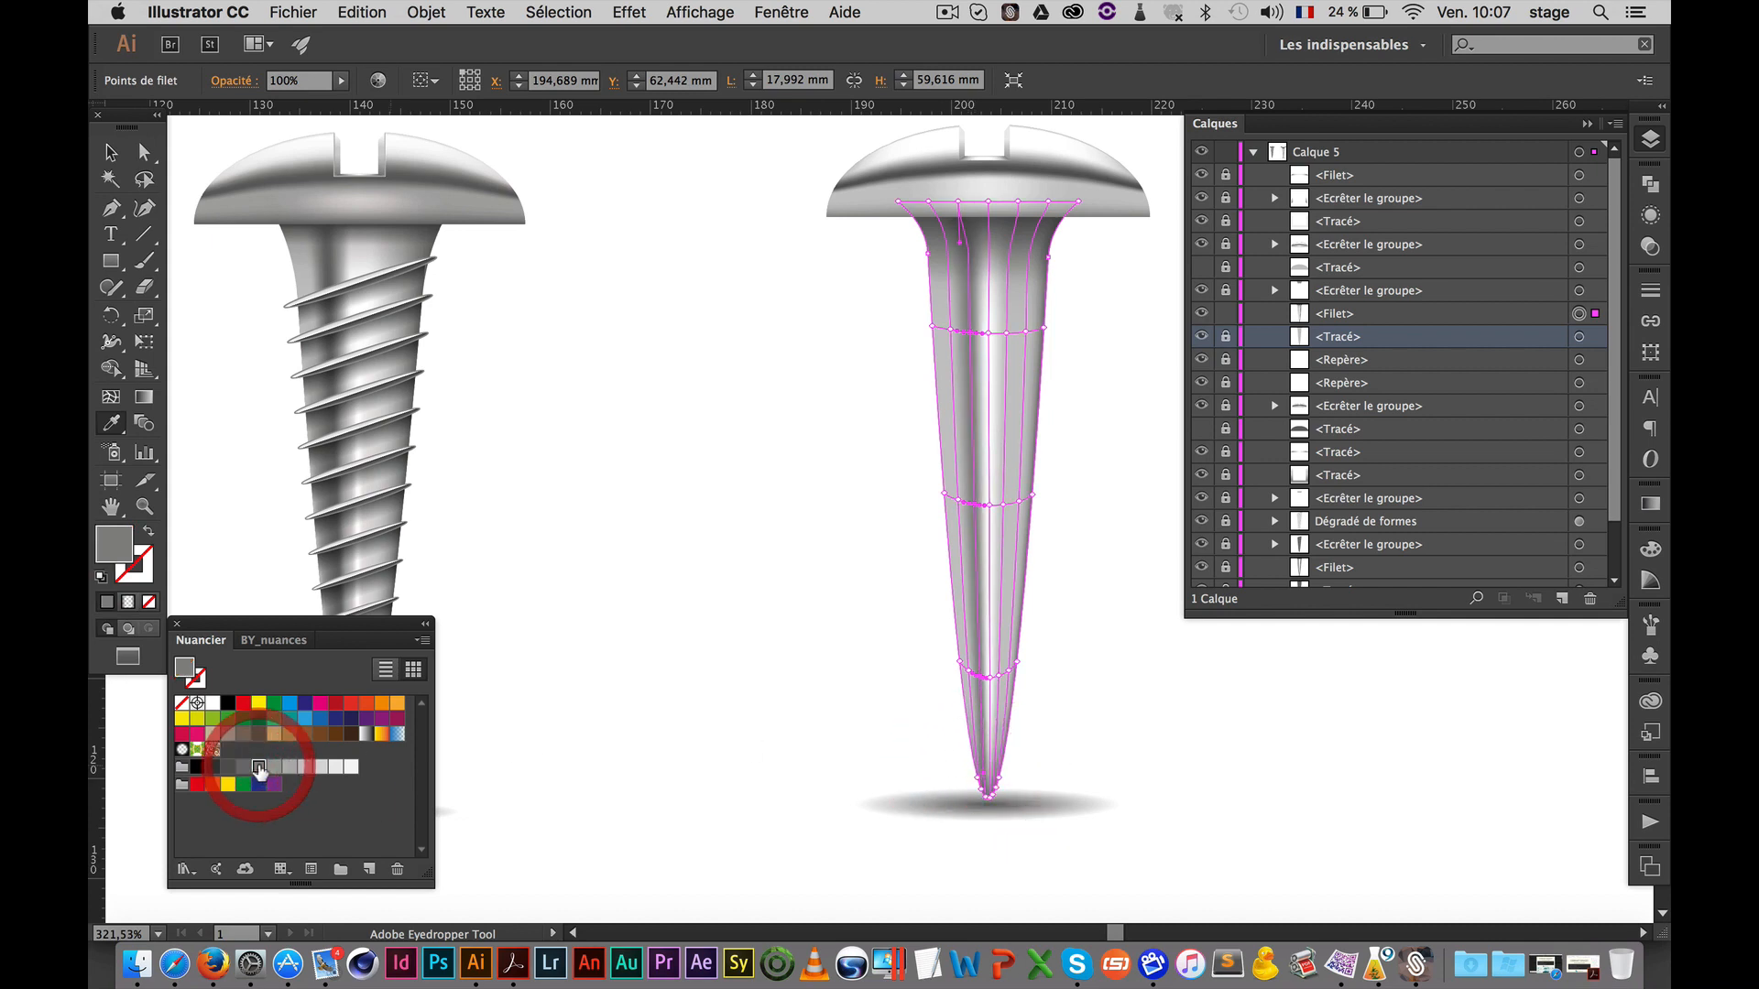
left_click(783, 398, "super")
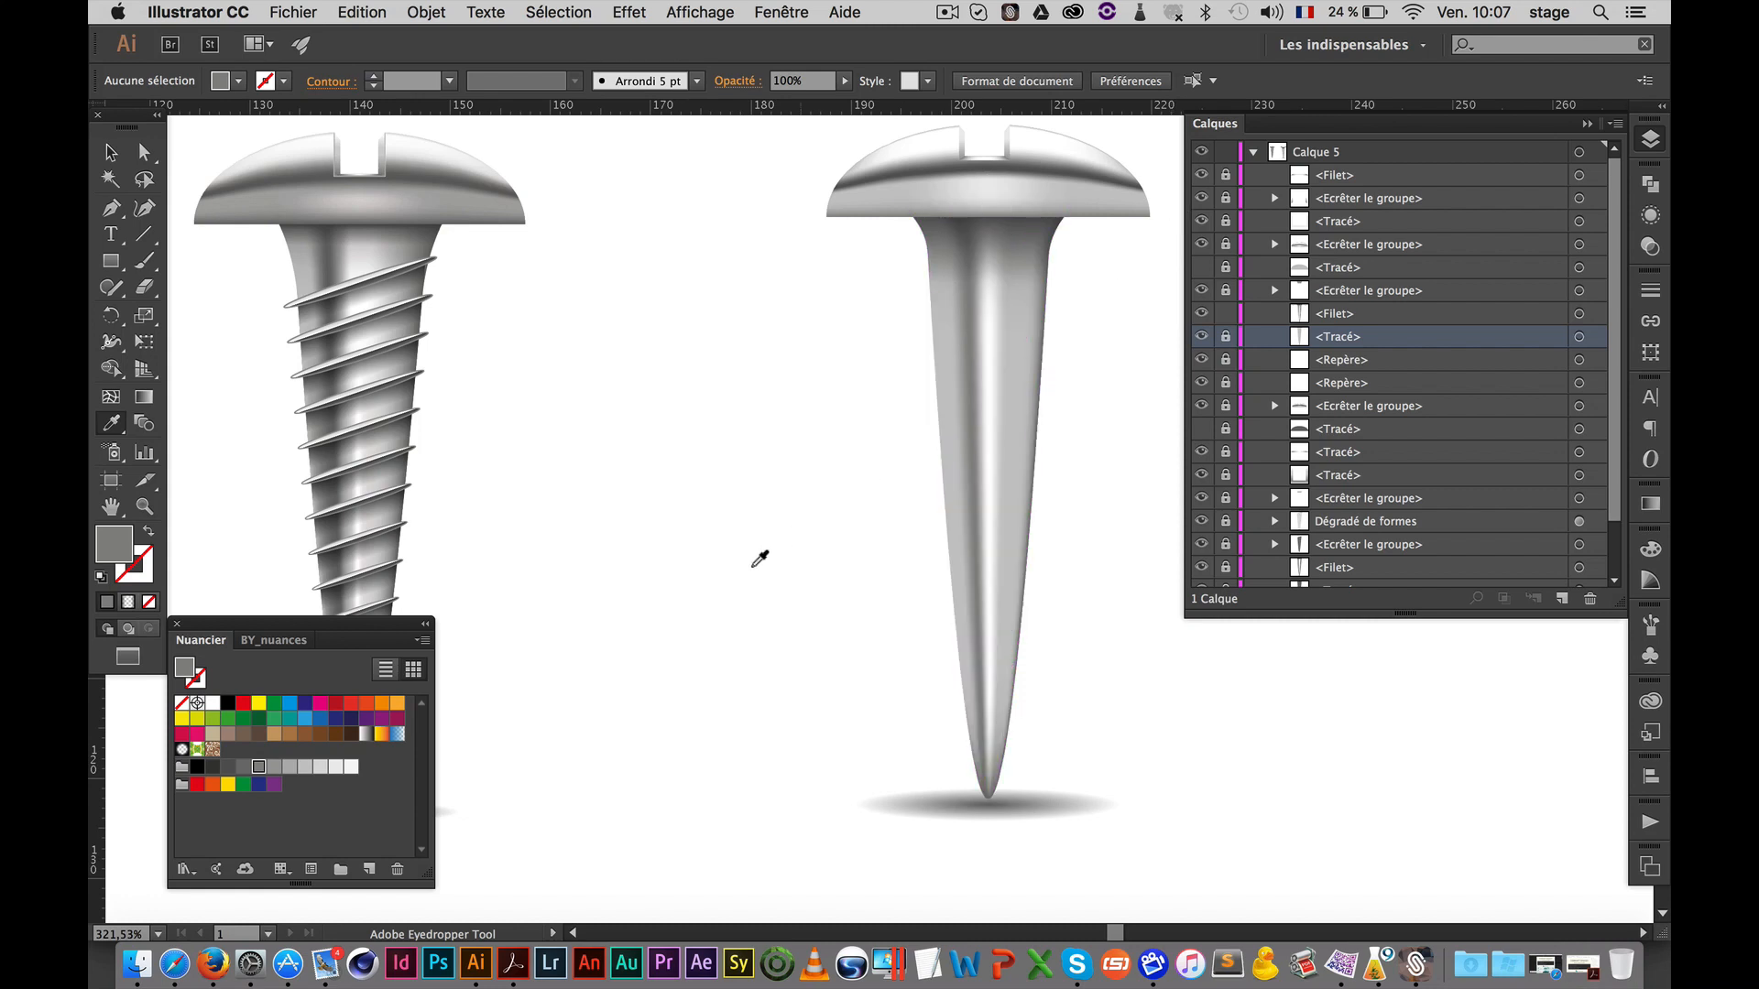
Match the three mesh points just inside the shank's right-hand edge to the medium gray of the left-of-center line using the Eyedropper, and deselect
left_click(110, 152)
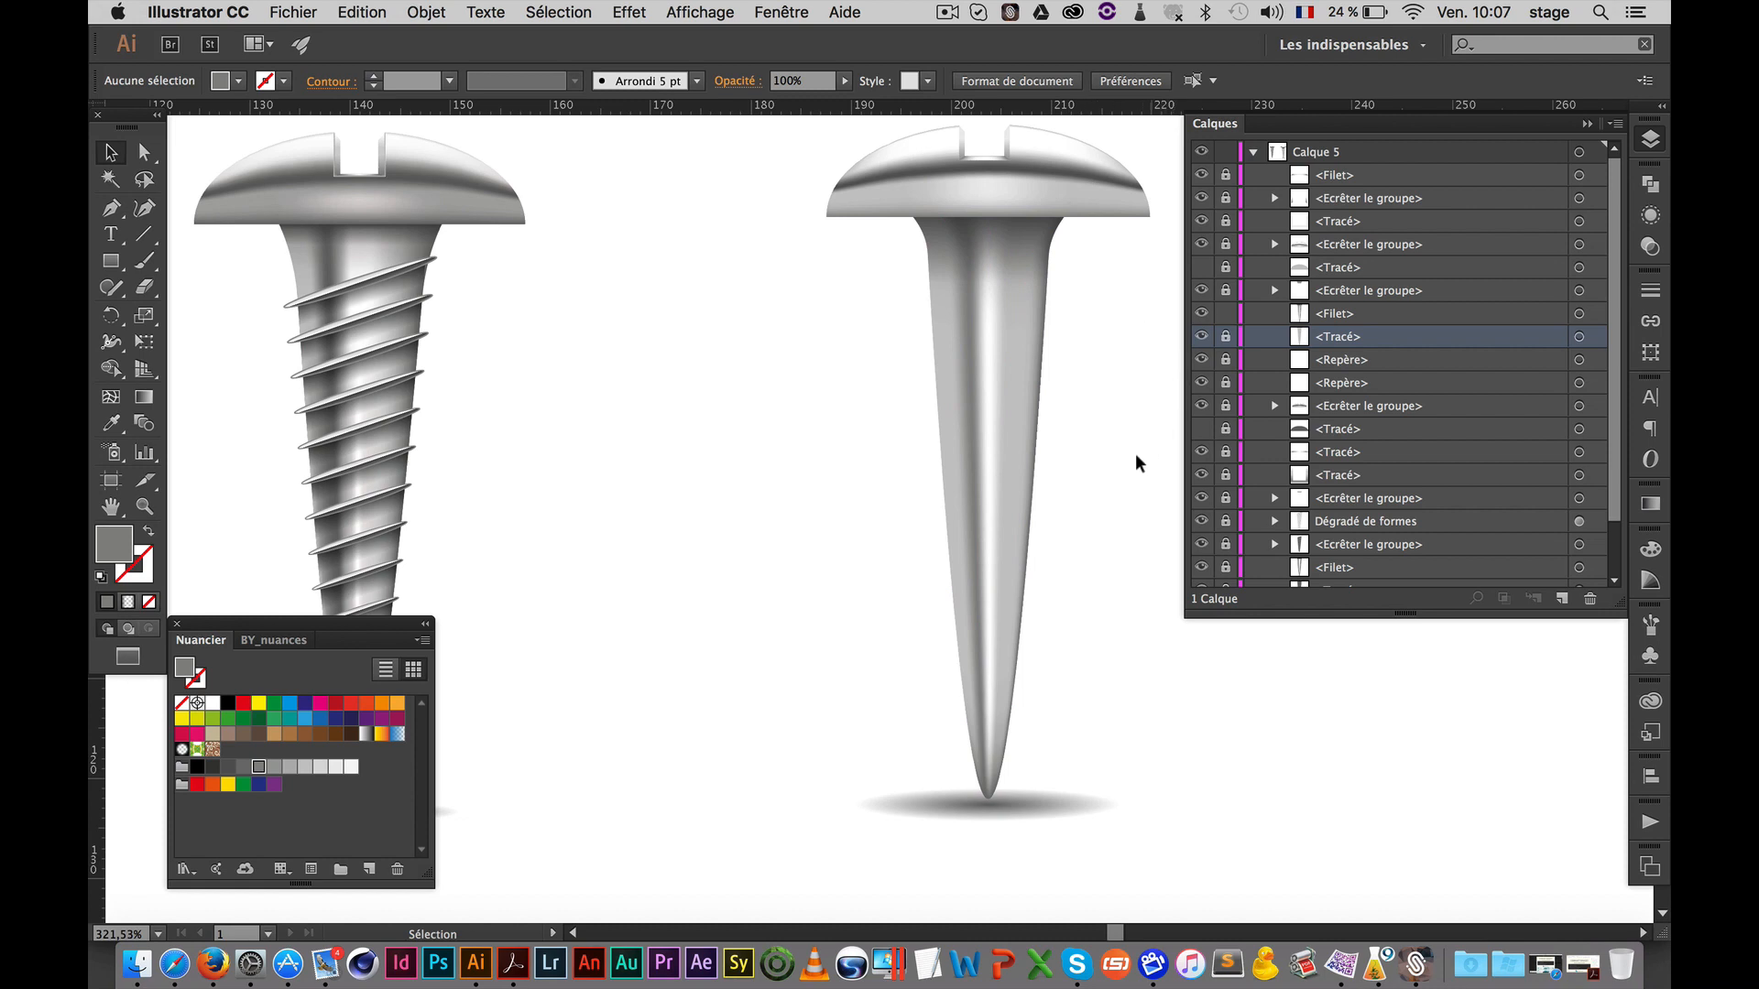
left_click(1015, 377)
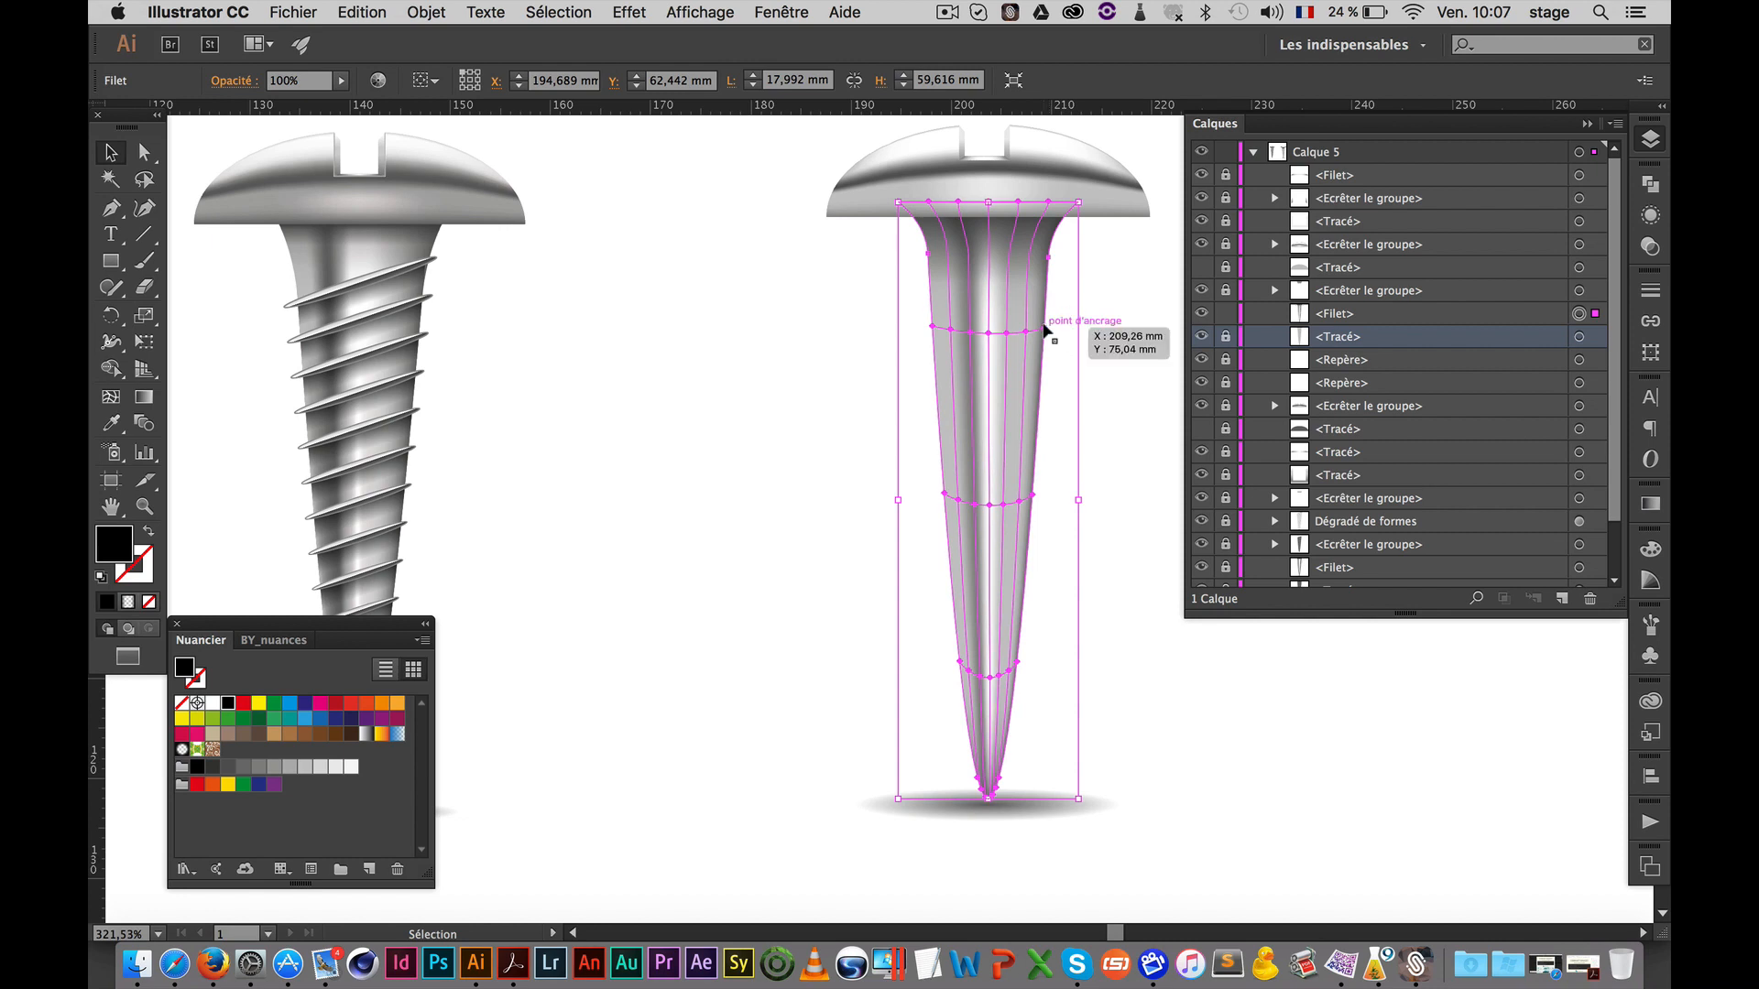
key("a")
left_click(1024, 329)
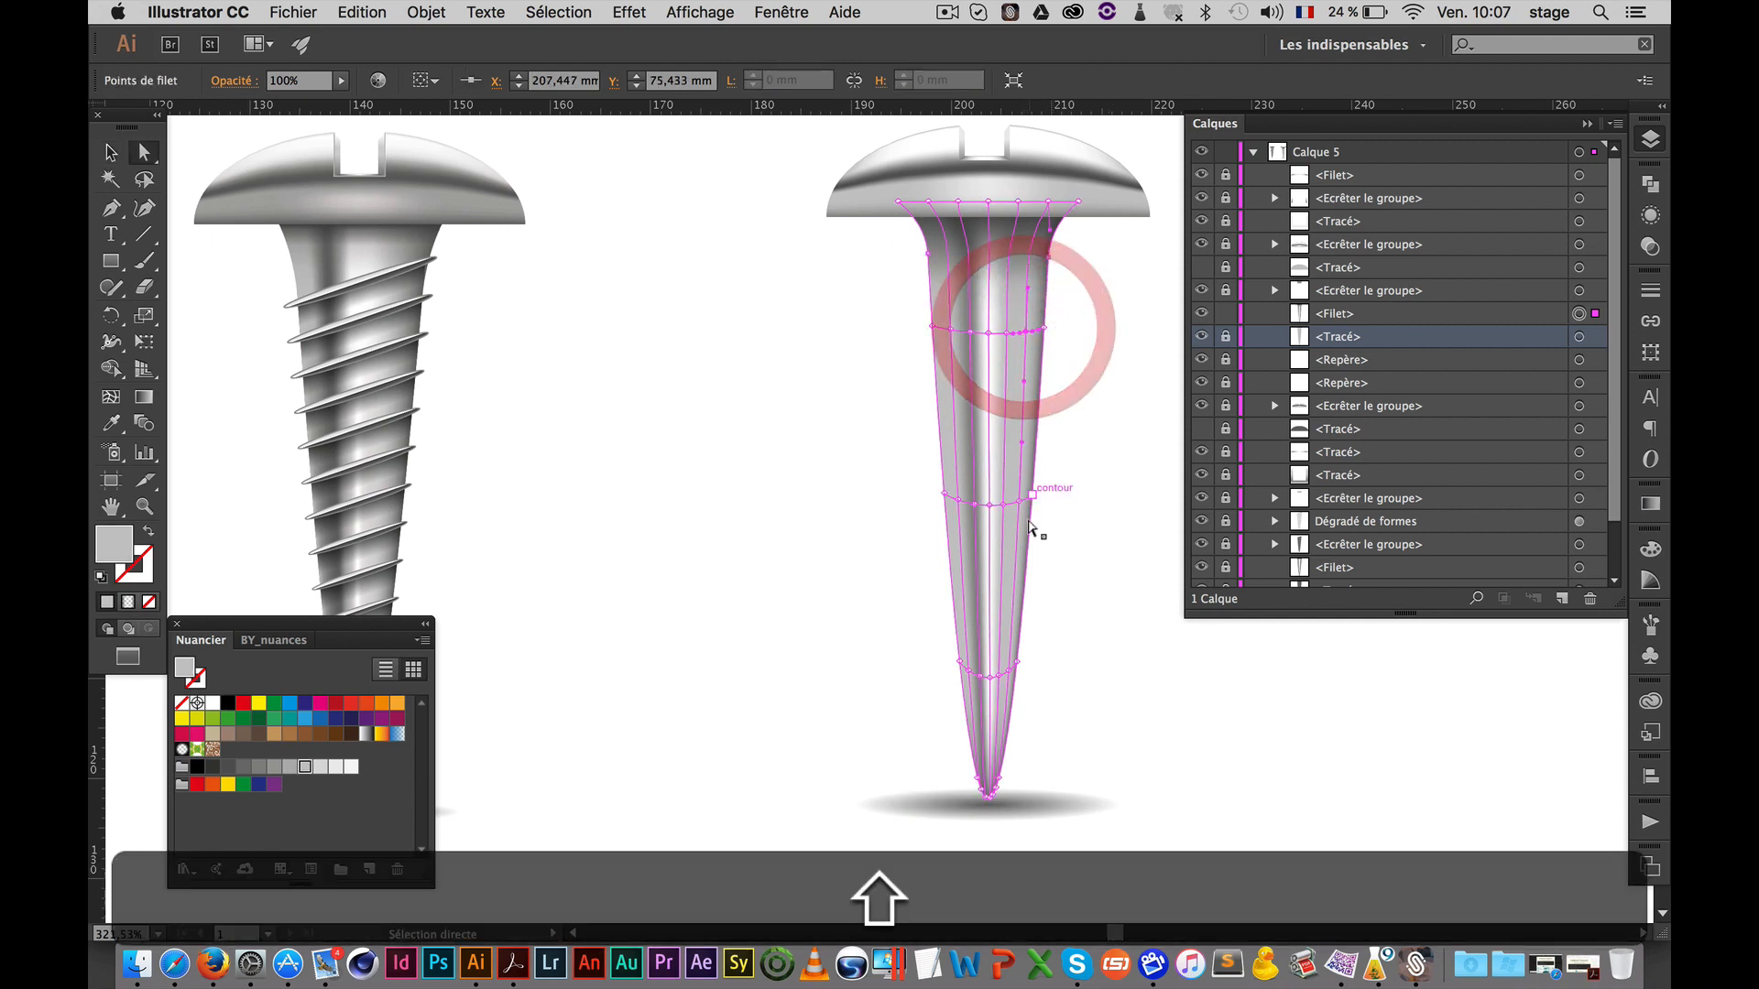
left_click(1020, 504, "shift")
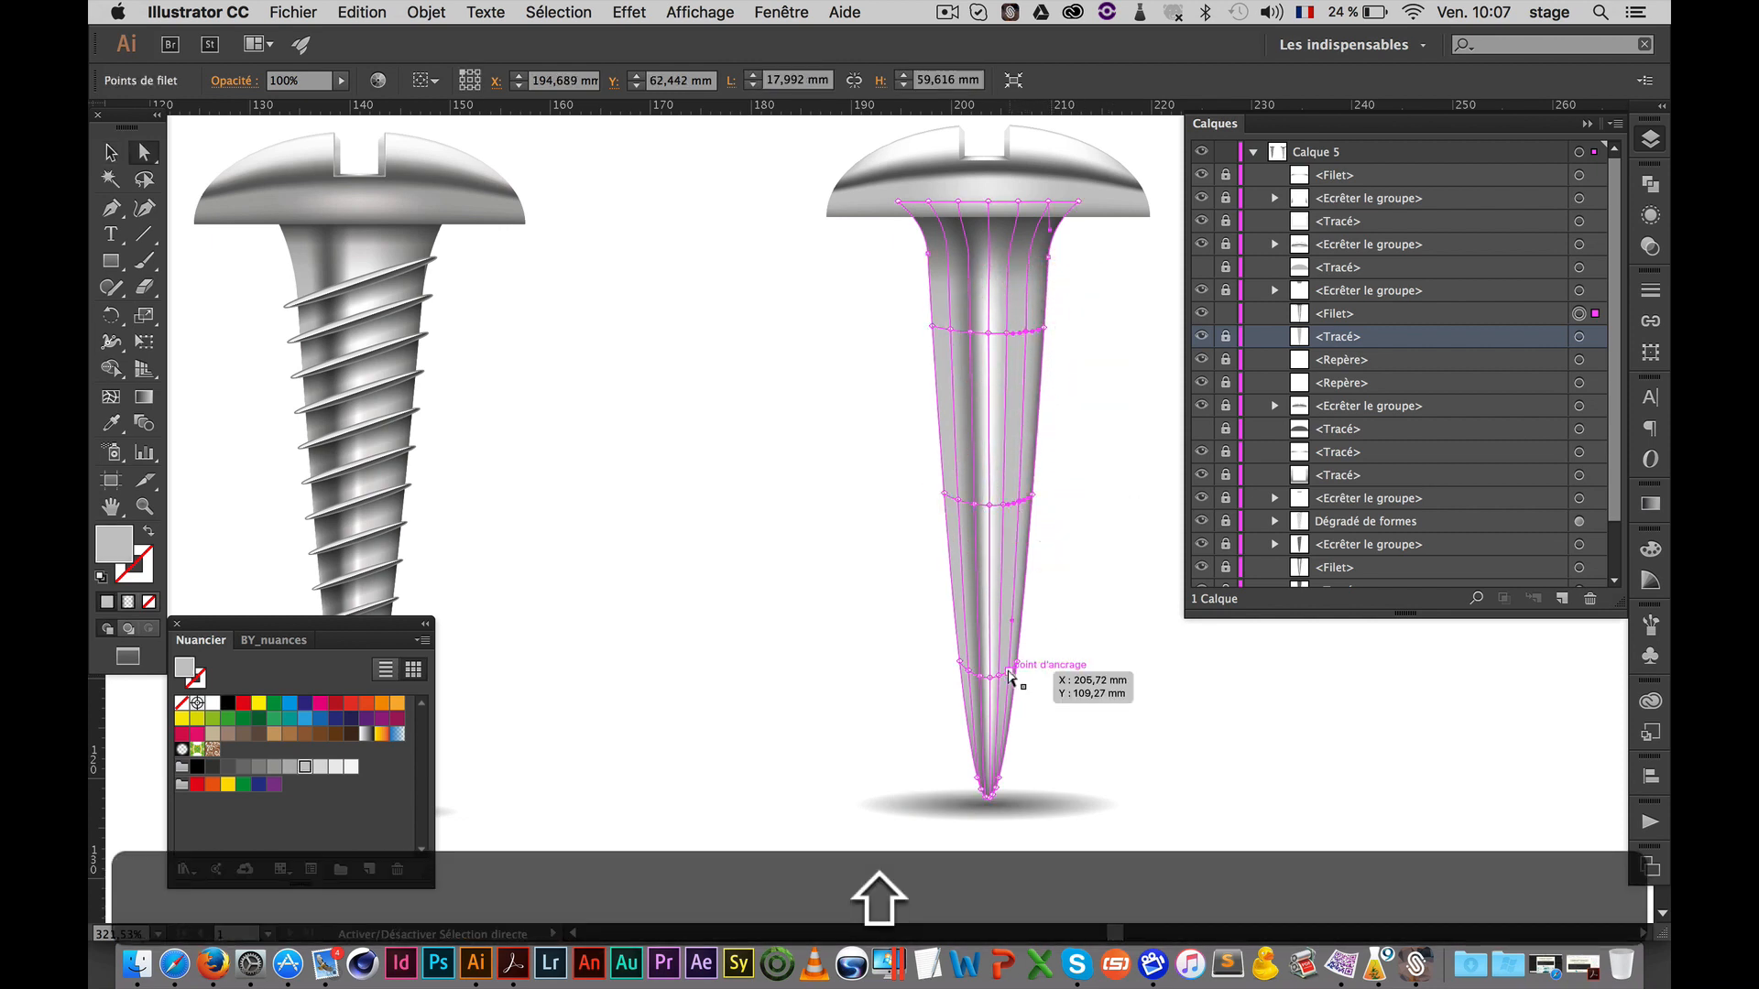
left_click(1005, 670, "shift")
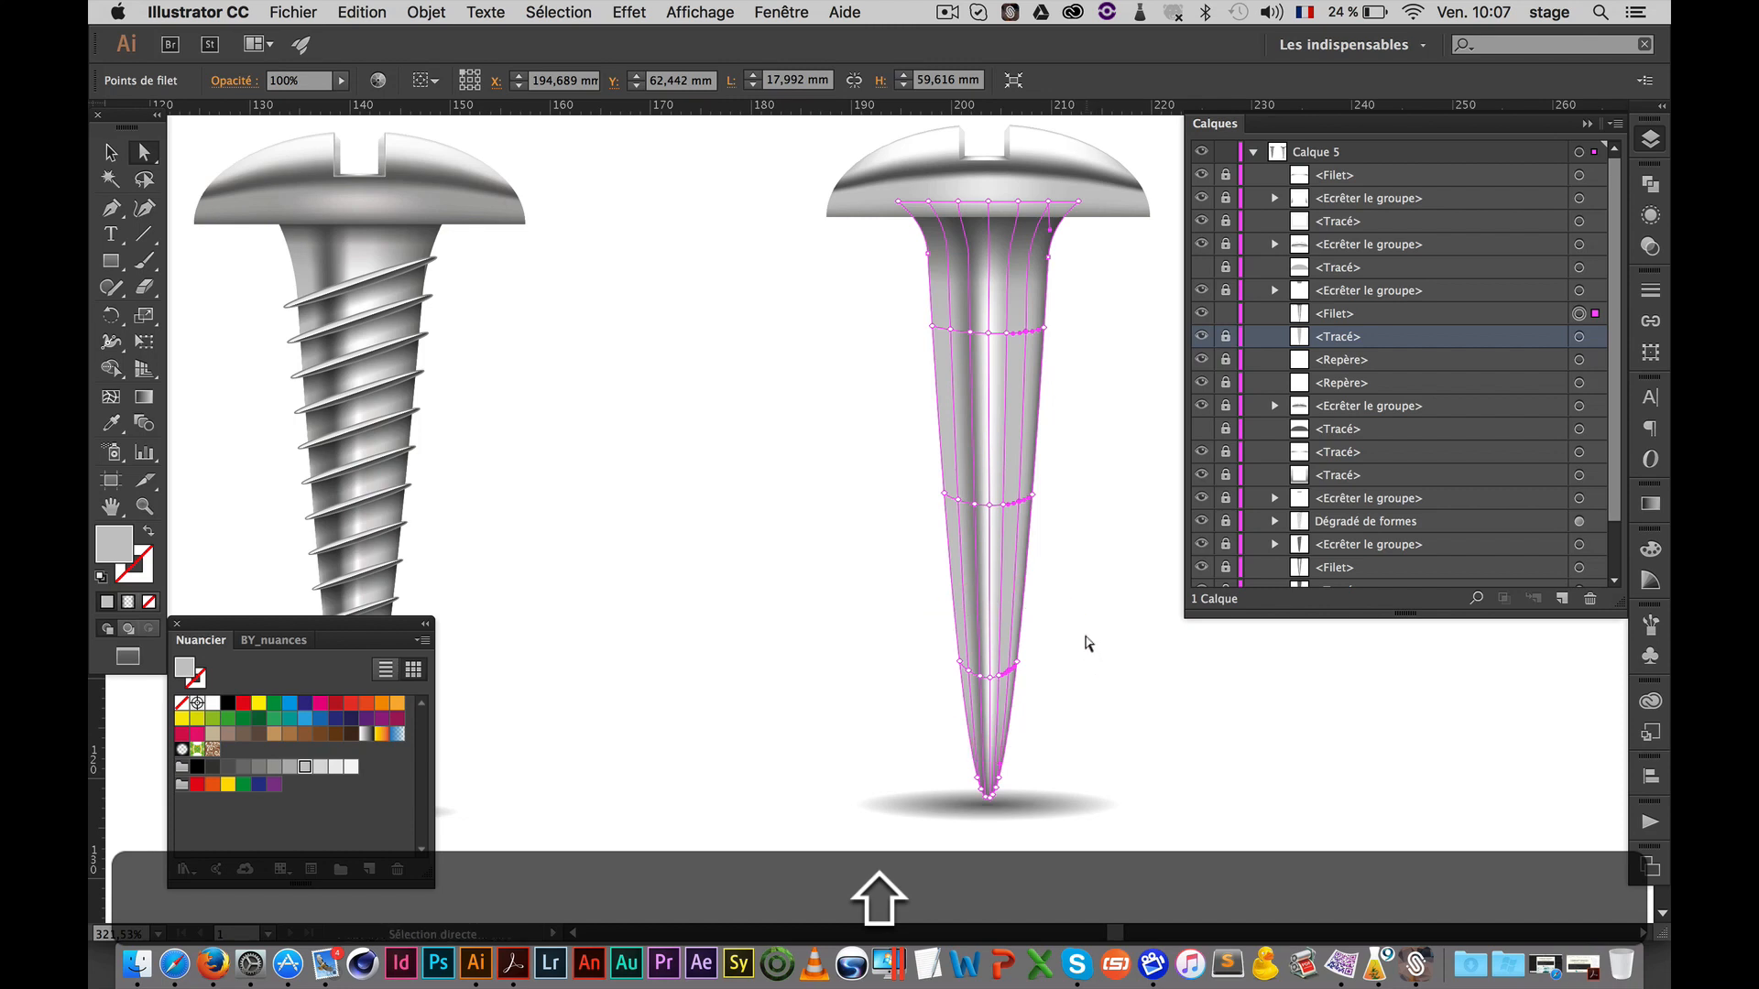
key("i")
left_click(973, 501)
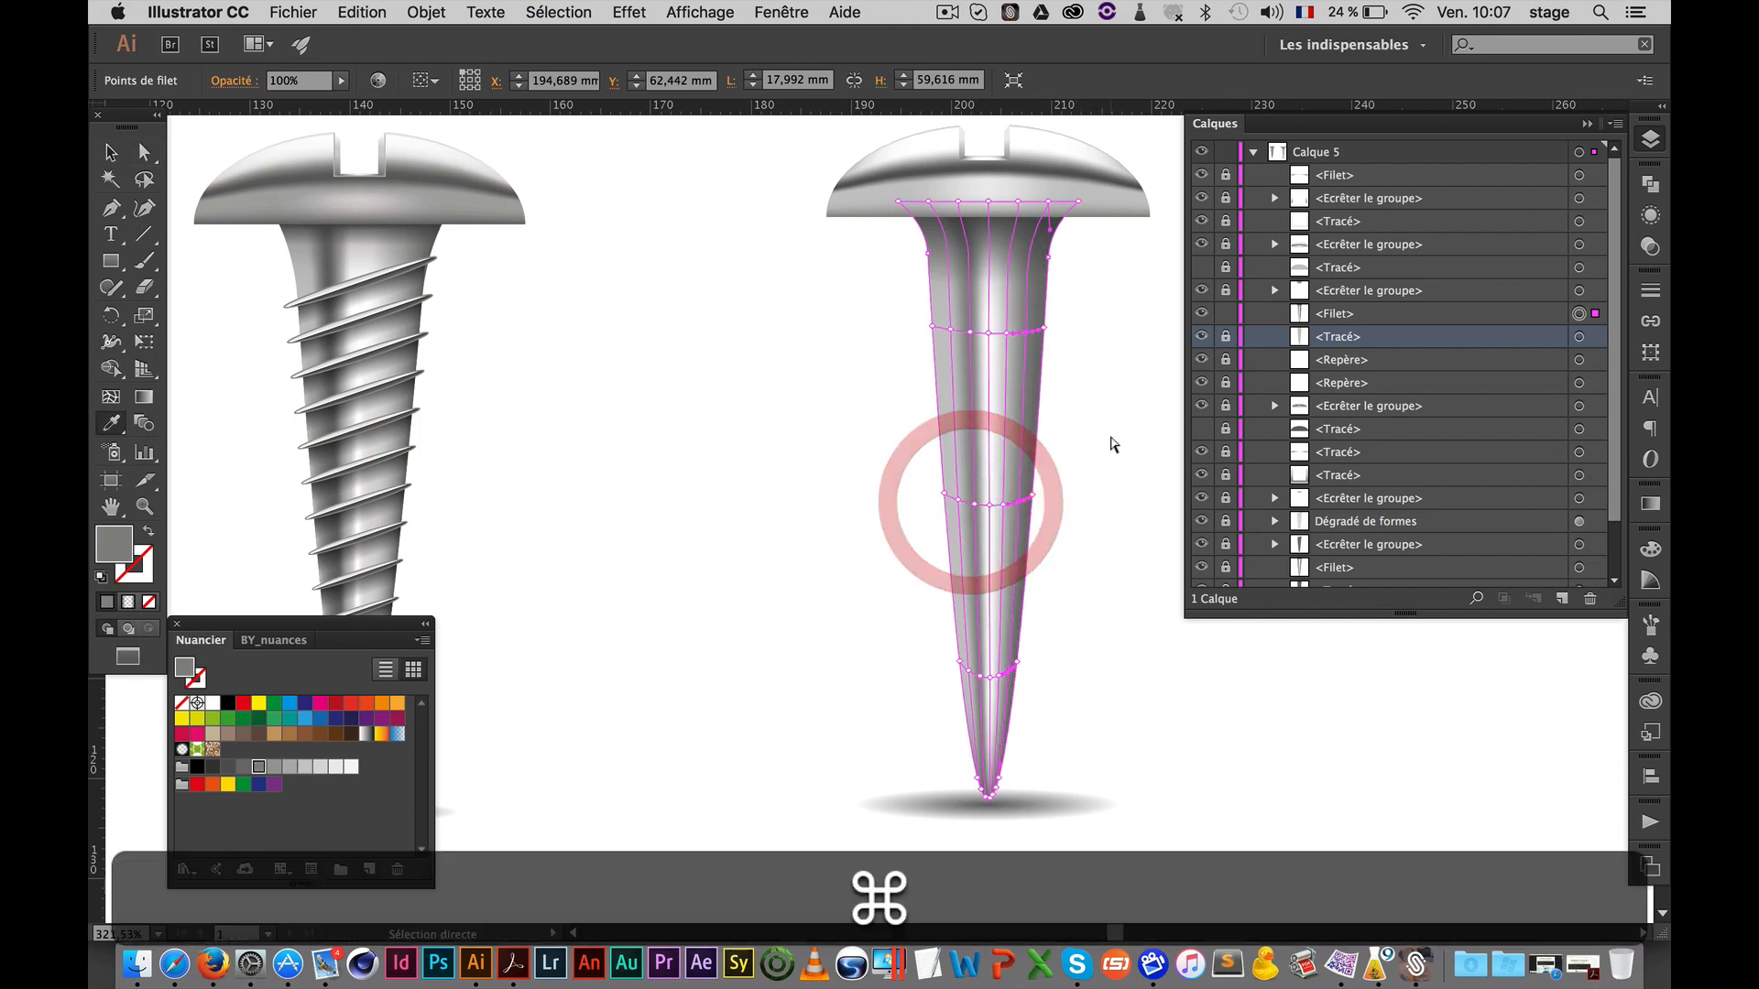
left_click(1111, 432, "super")
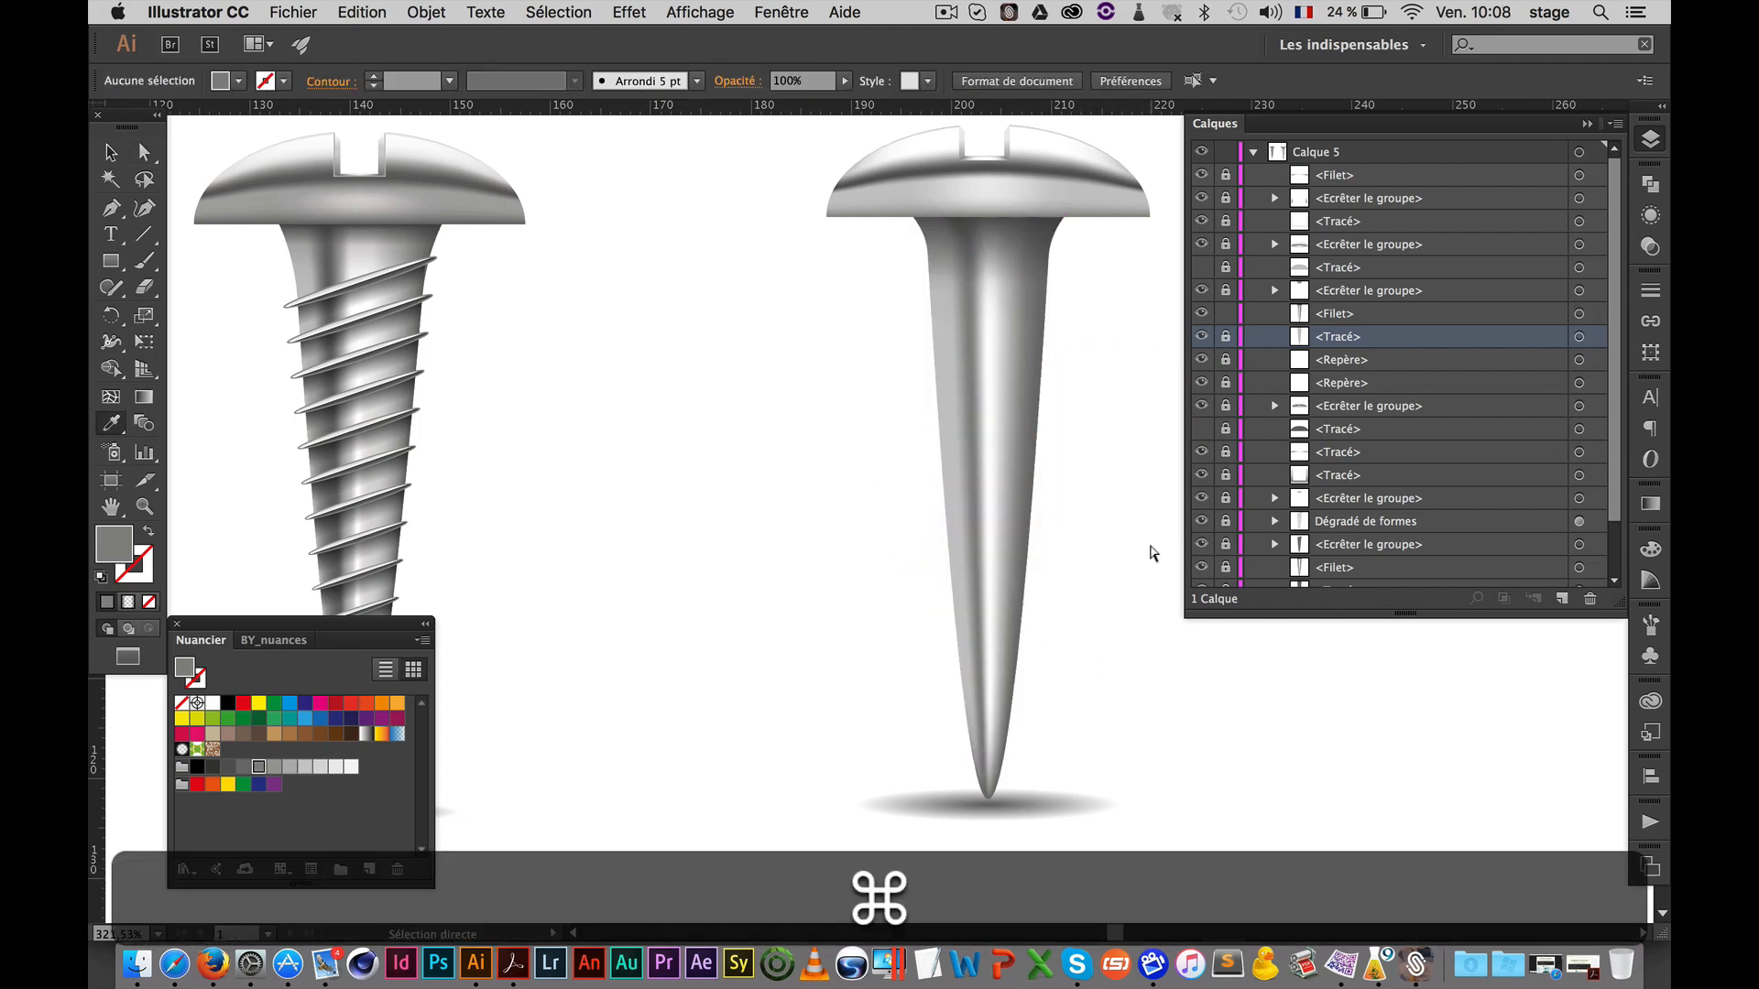
Compare the shaded shank with the finished reference screw, examining the reference's threads along its shank
left_click(1041, 471, "super")
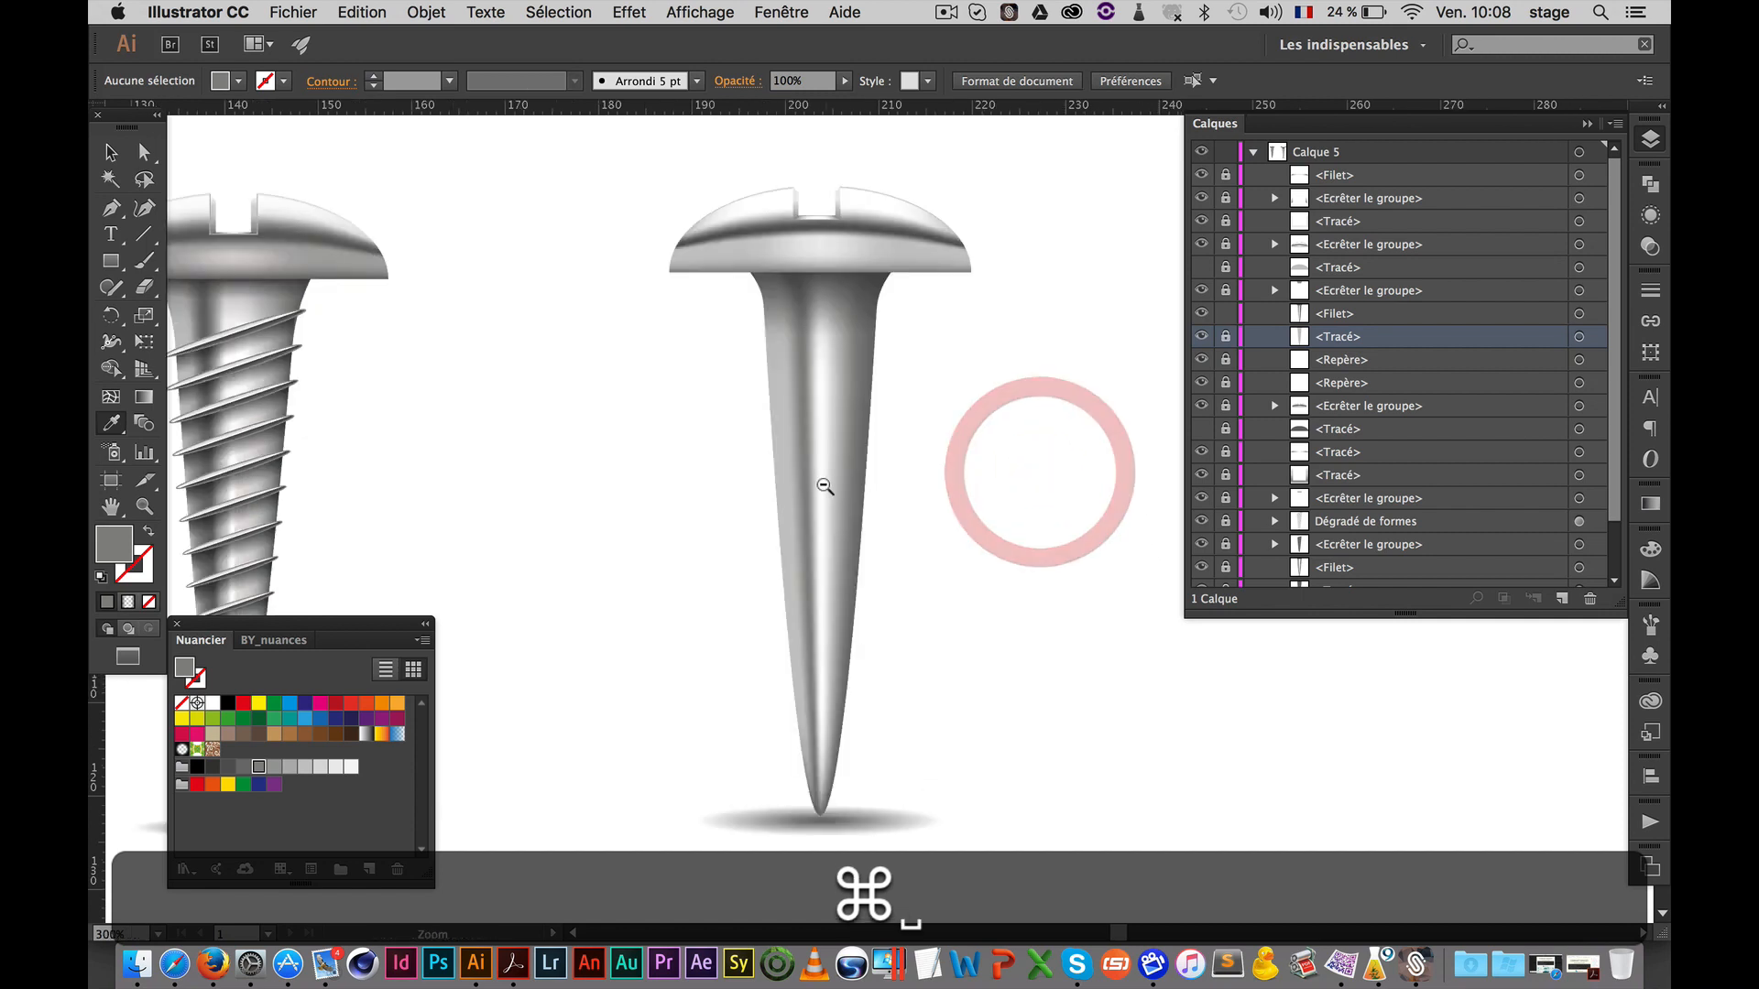
left_click(822, 482, "super")
left_click(914, 527, "alt+super")
left_click(898, 463, "super")
left_click(911, 463)
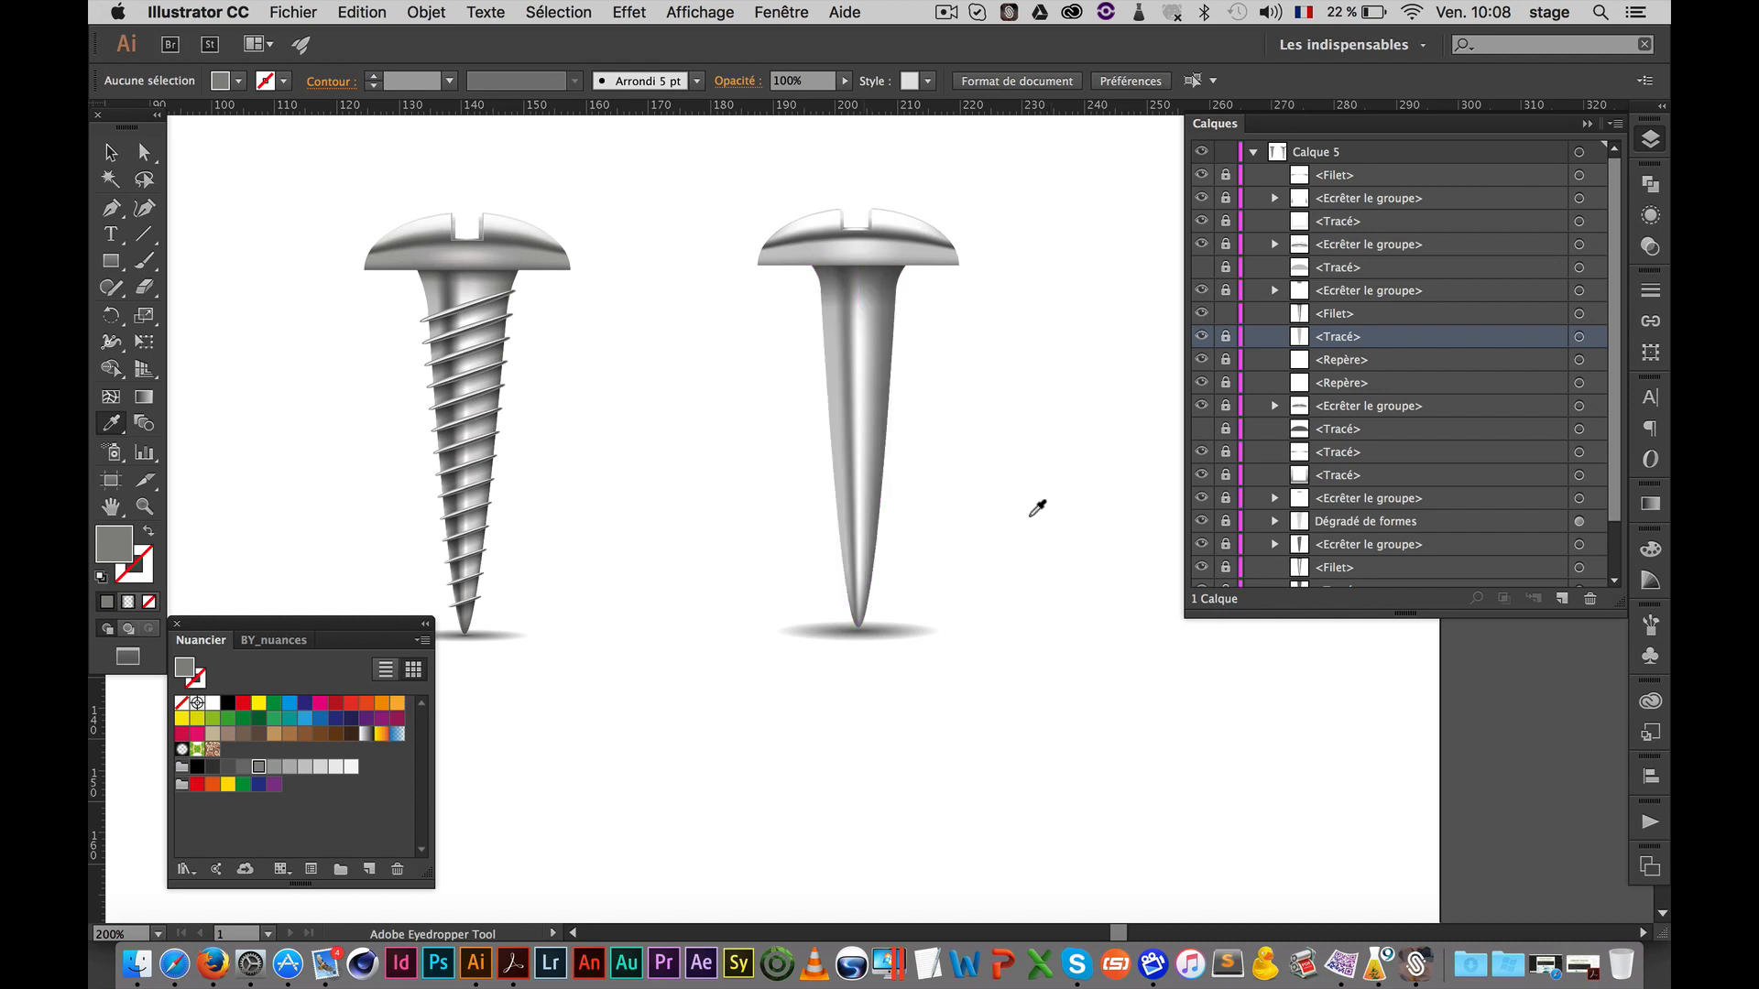
left_click(954, 451, "super")
left_click_drag(848, 458, 993, 420)
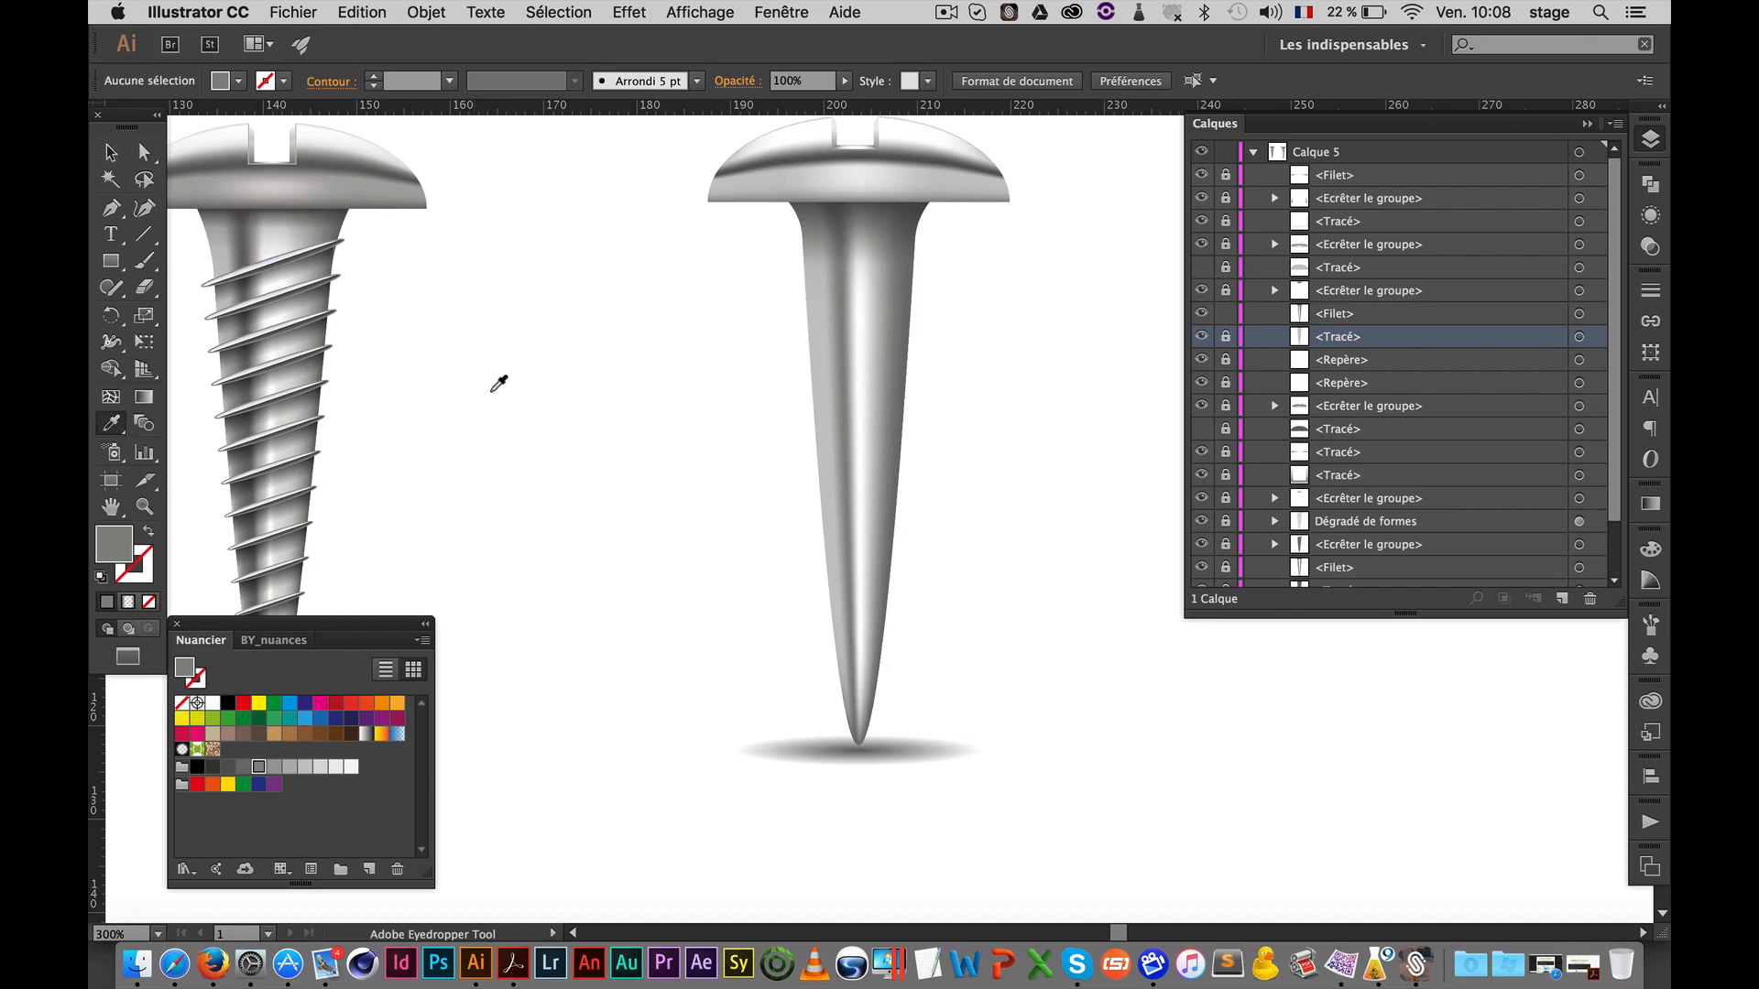
left_click_drag(471, 366, 750, 342)
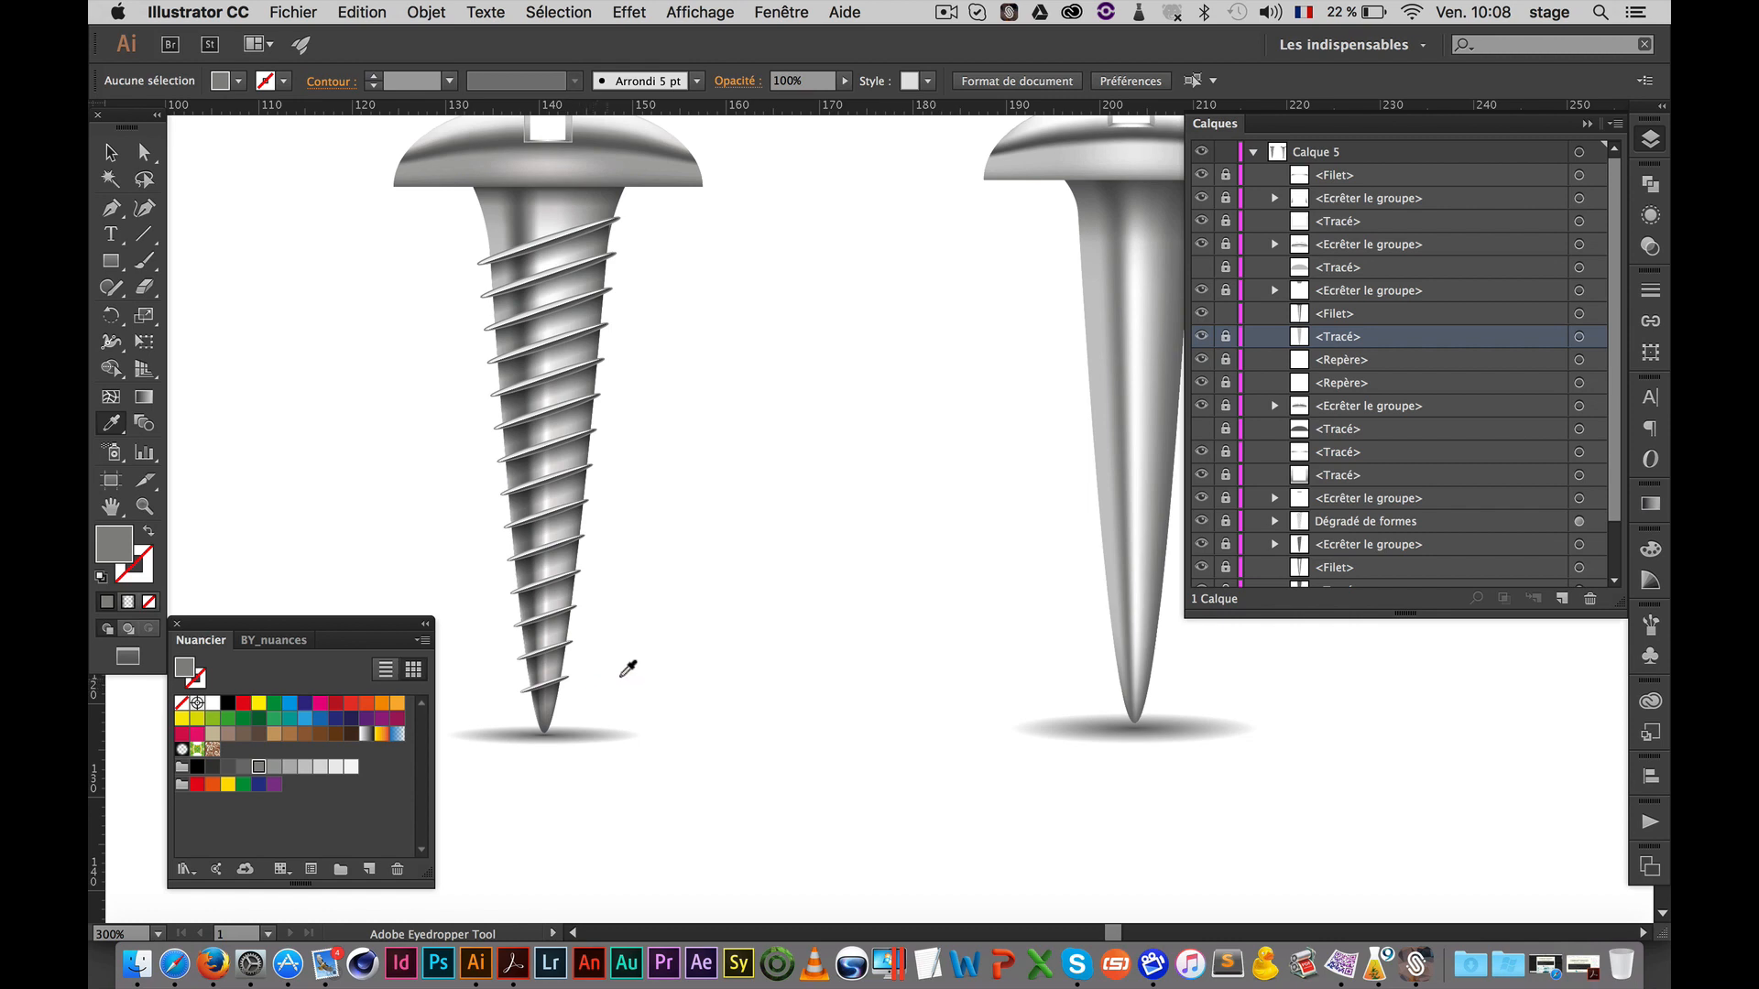
left_click_drag(883, 558, 327, 568)
Draw a flat horizontal ellipse about 18.5 mm wide and 1.5 mm high in the empty area right of the new screw
left_click_drag(111, 262, 249, 309)
left_click_drag(708, 266, 923, 235)
key("space")
left_click(864, 263, "super")
left_click(840, 542, "super")
left_click(882, 466, "super")
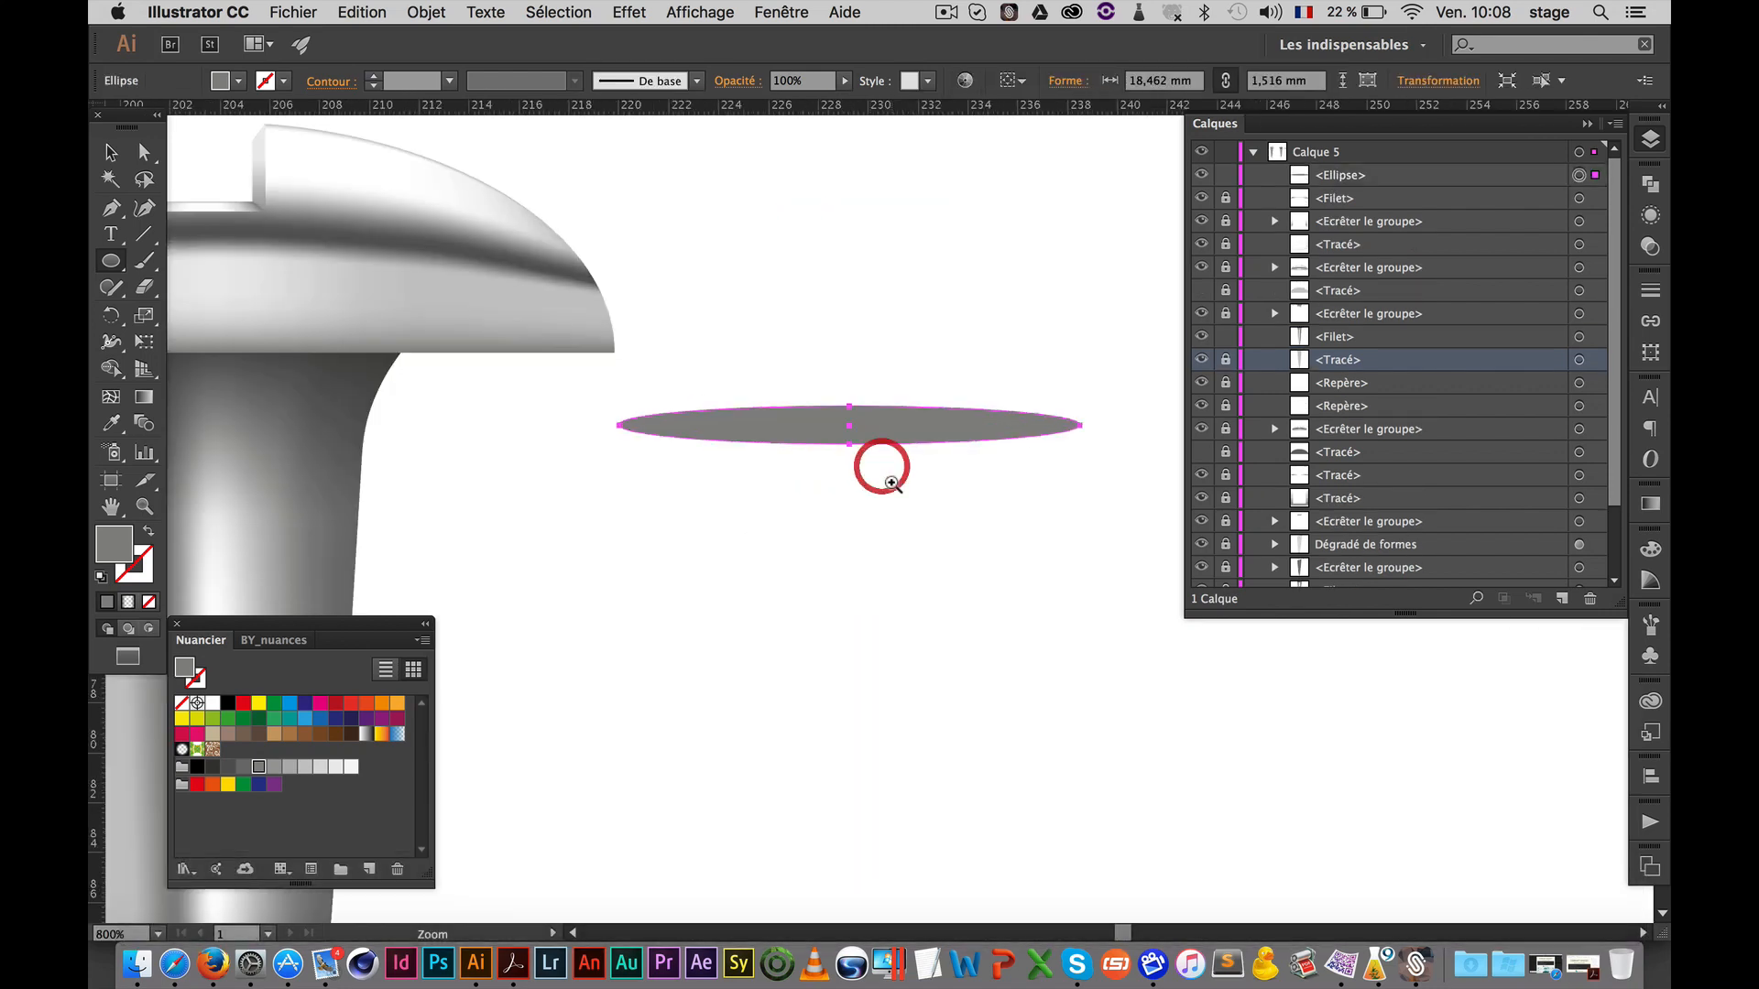
left_click(892, 481, "super")
key("space")
left_click_drag(811, 404, 719, 385)
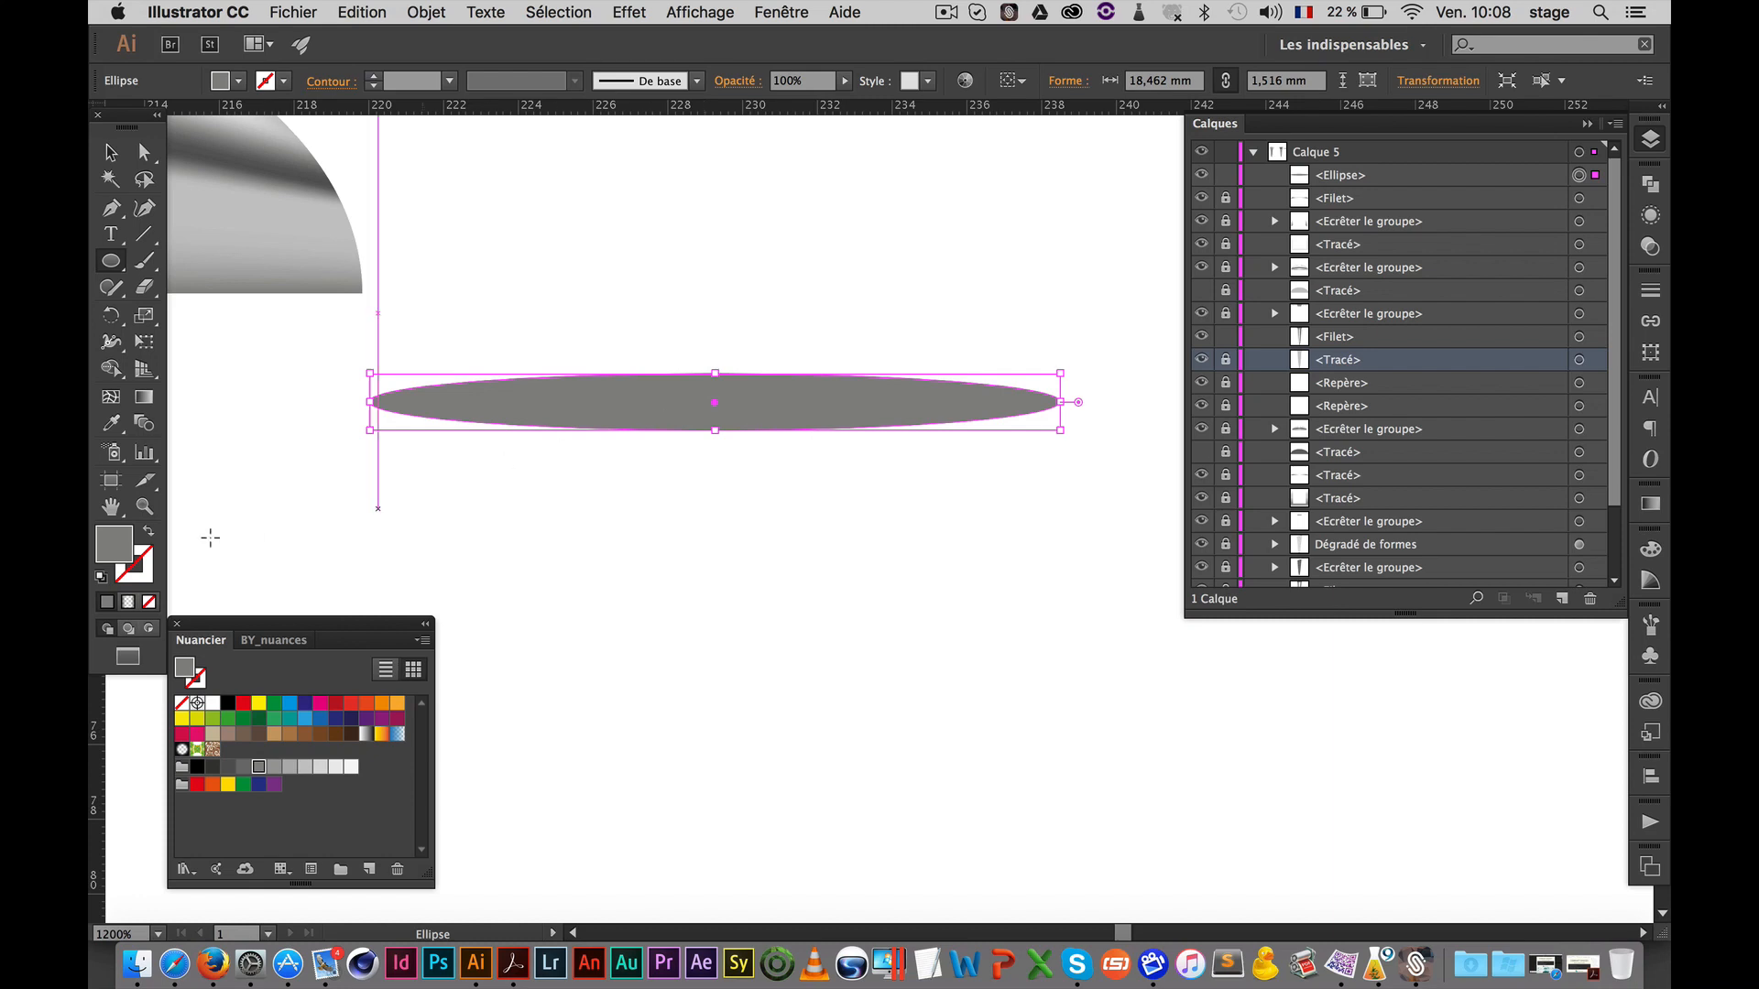
Fill the ellipse with a linear gradient and remove its intermediate color stops, keeping only the two end stops
left_click(1649, 503)
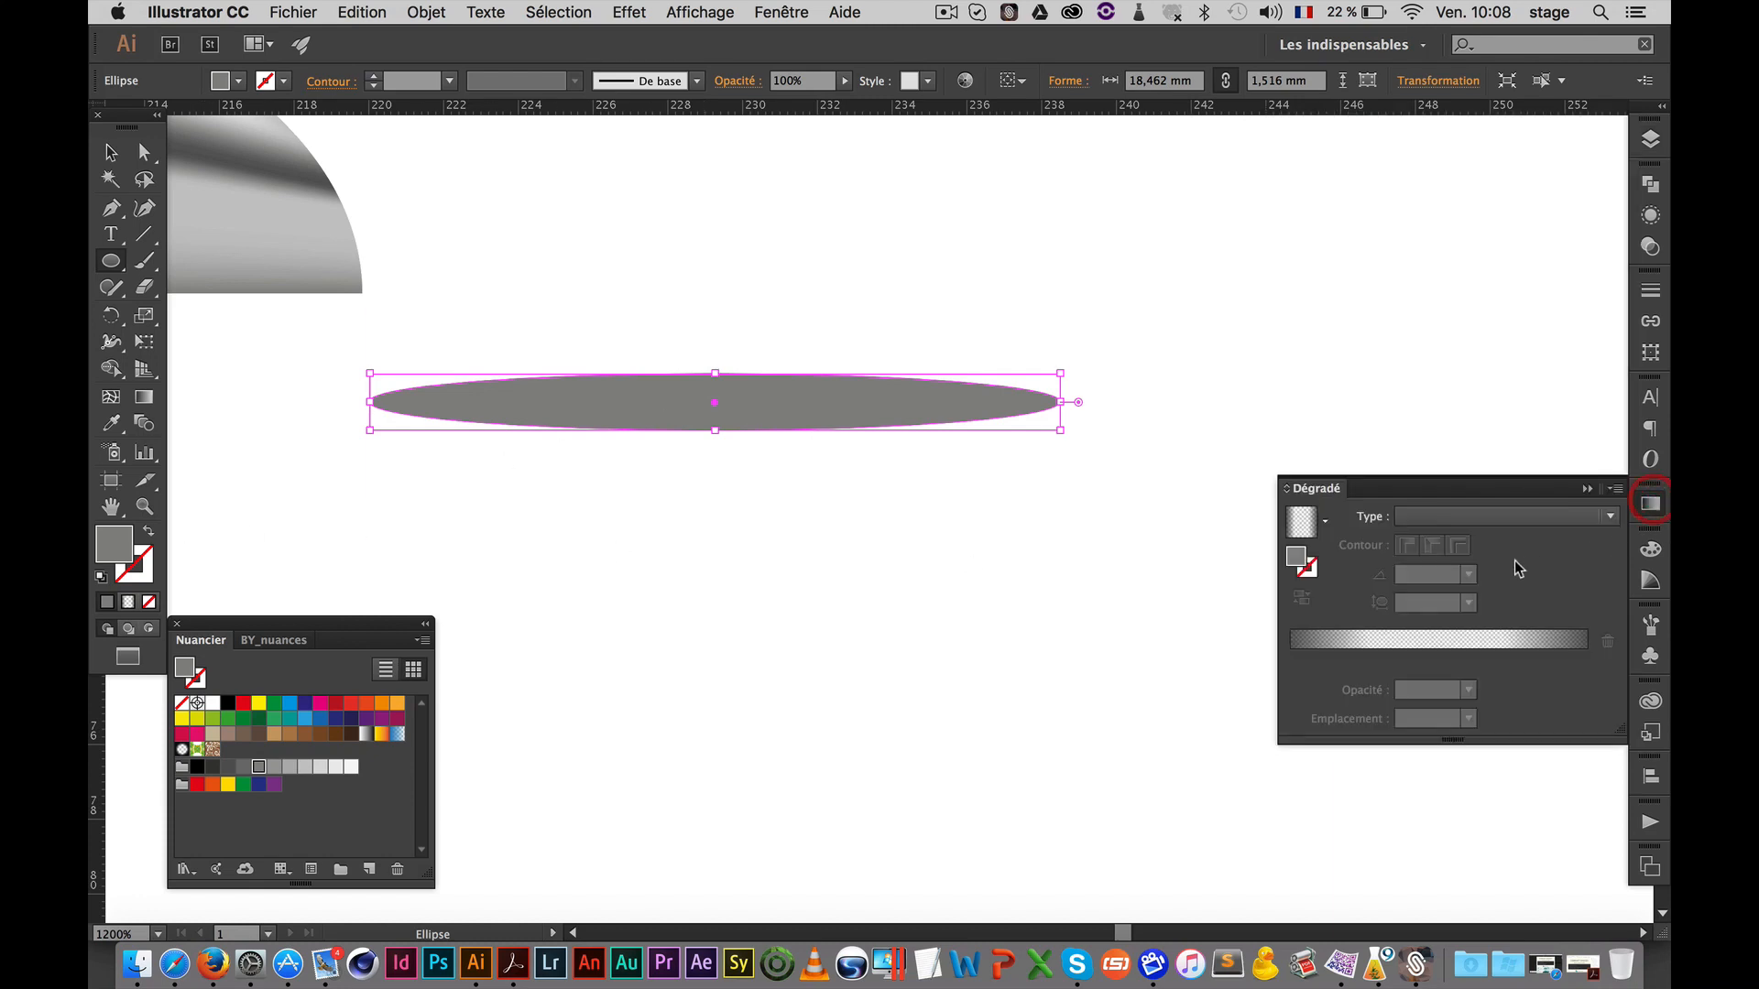
left_click(1449, 661)
left_click_drag(1369, 659, 1374, 710)
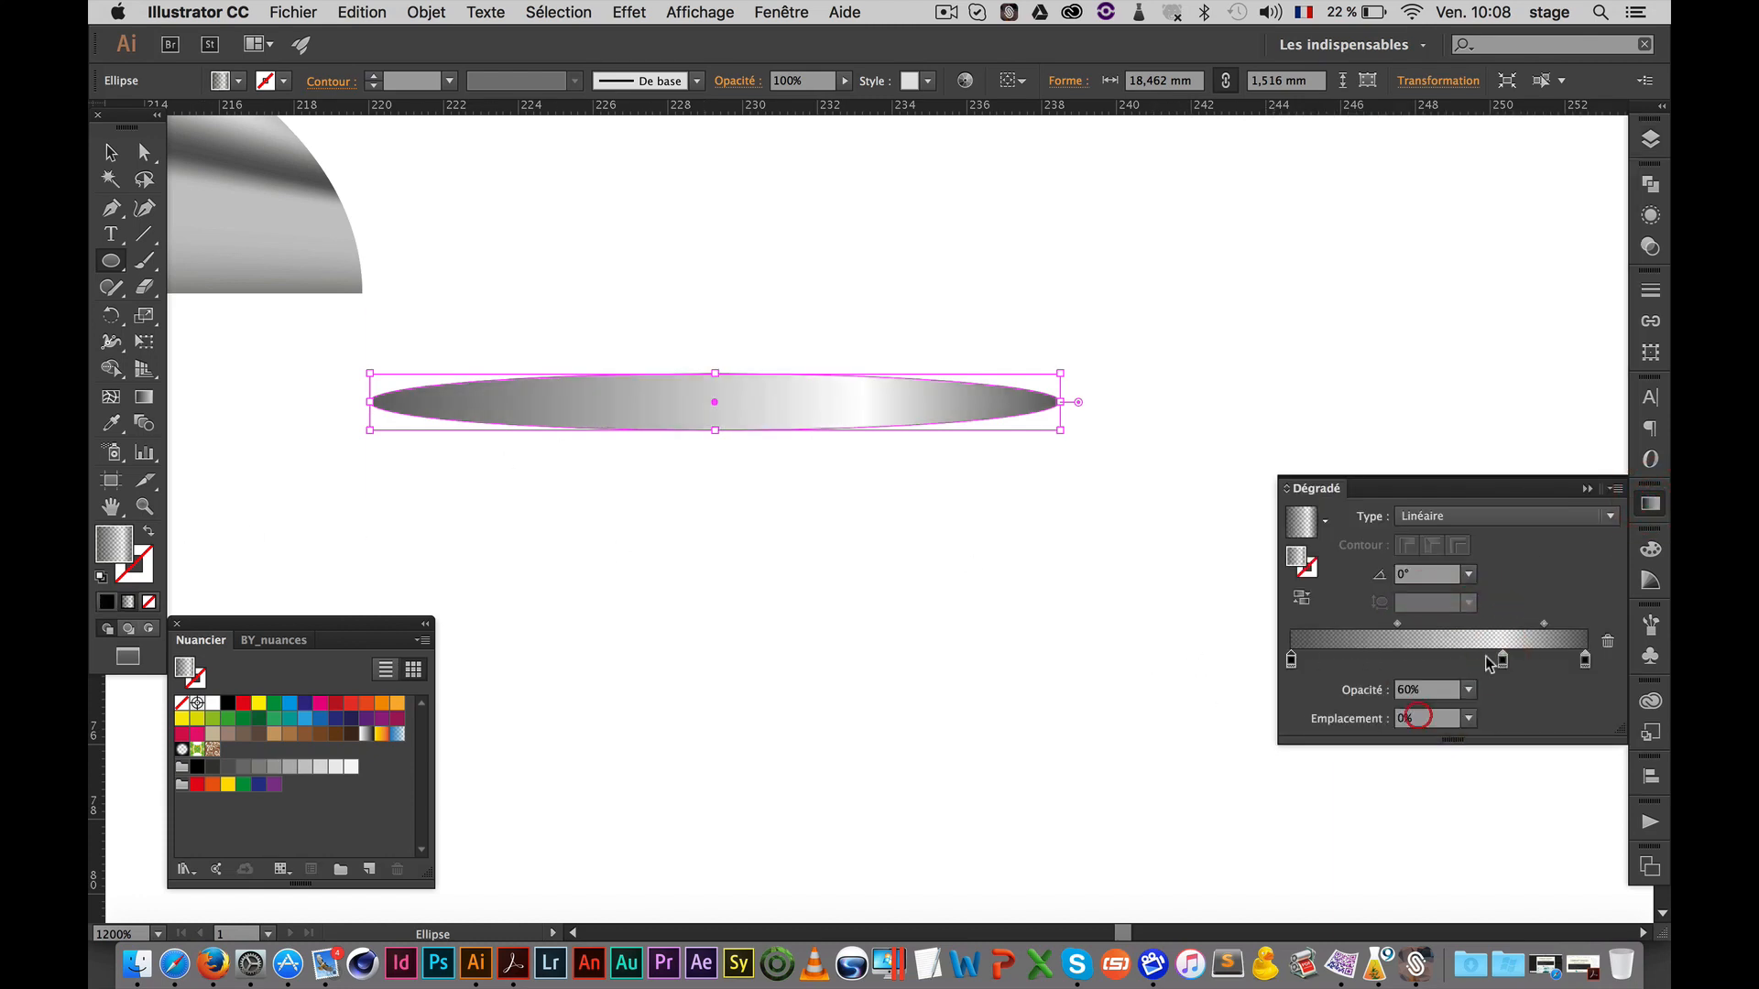
left_click_drag(1503, 660, 1511, 715)
Set the opacity of the gradient's black starting stop to 100%
left_click(1291, 659)
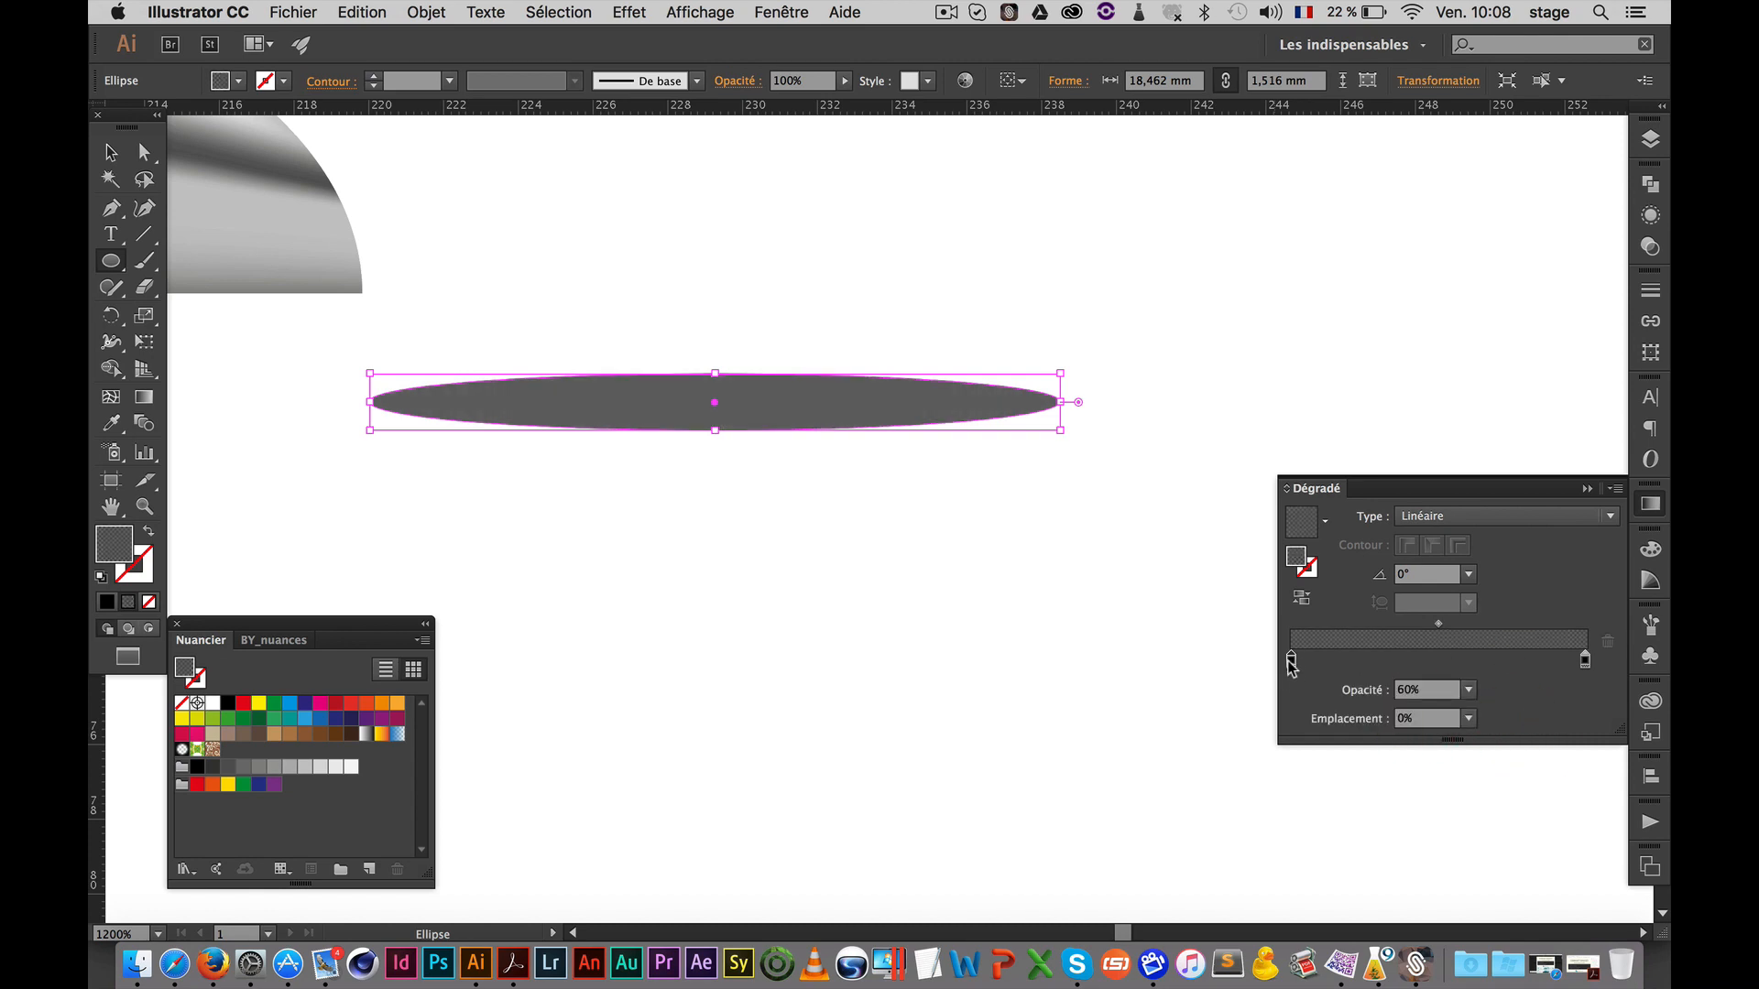
left_click(1291, 661)
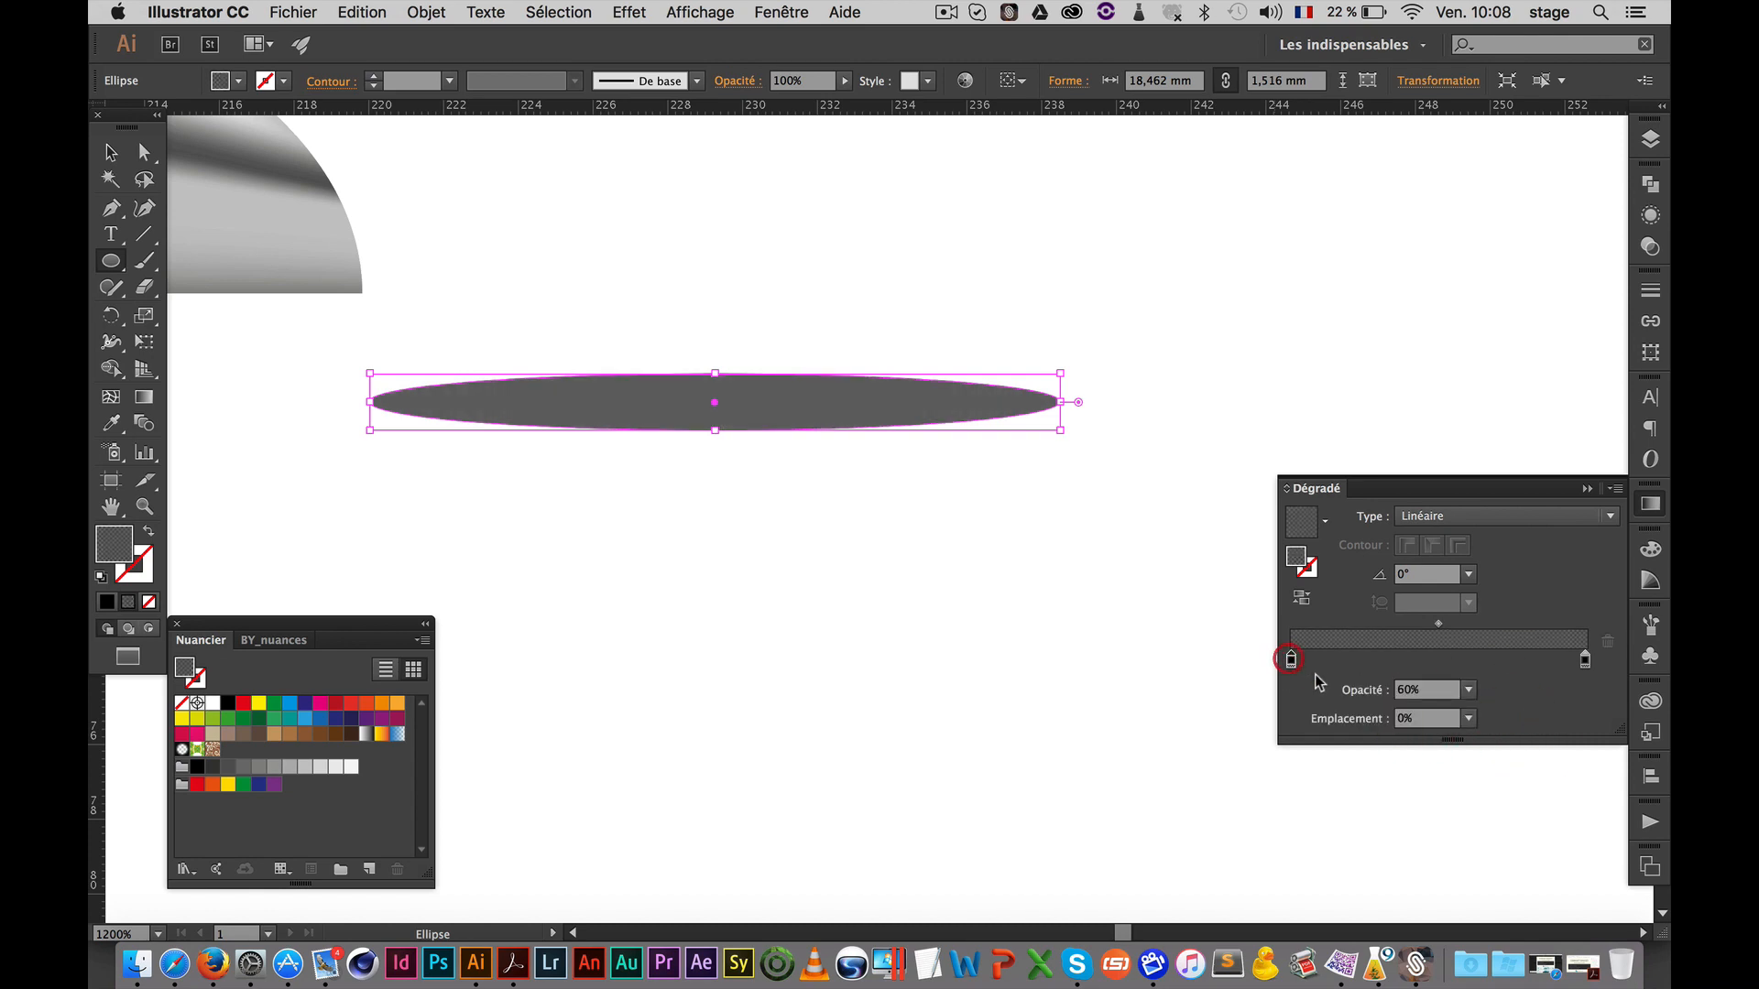
left_click(1470, 693)
left_click(1512, 661)
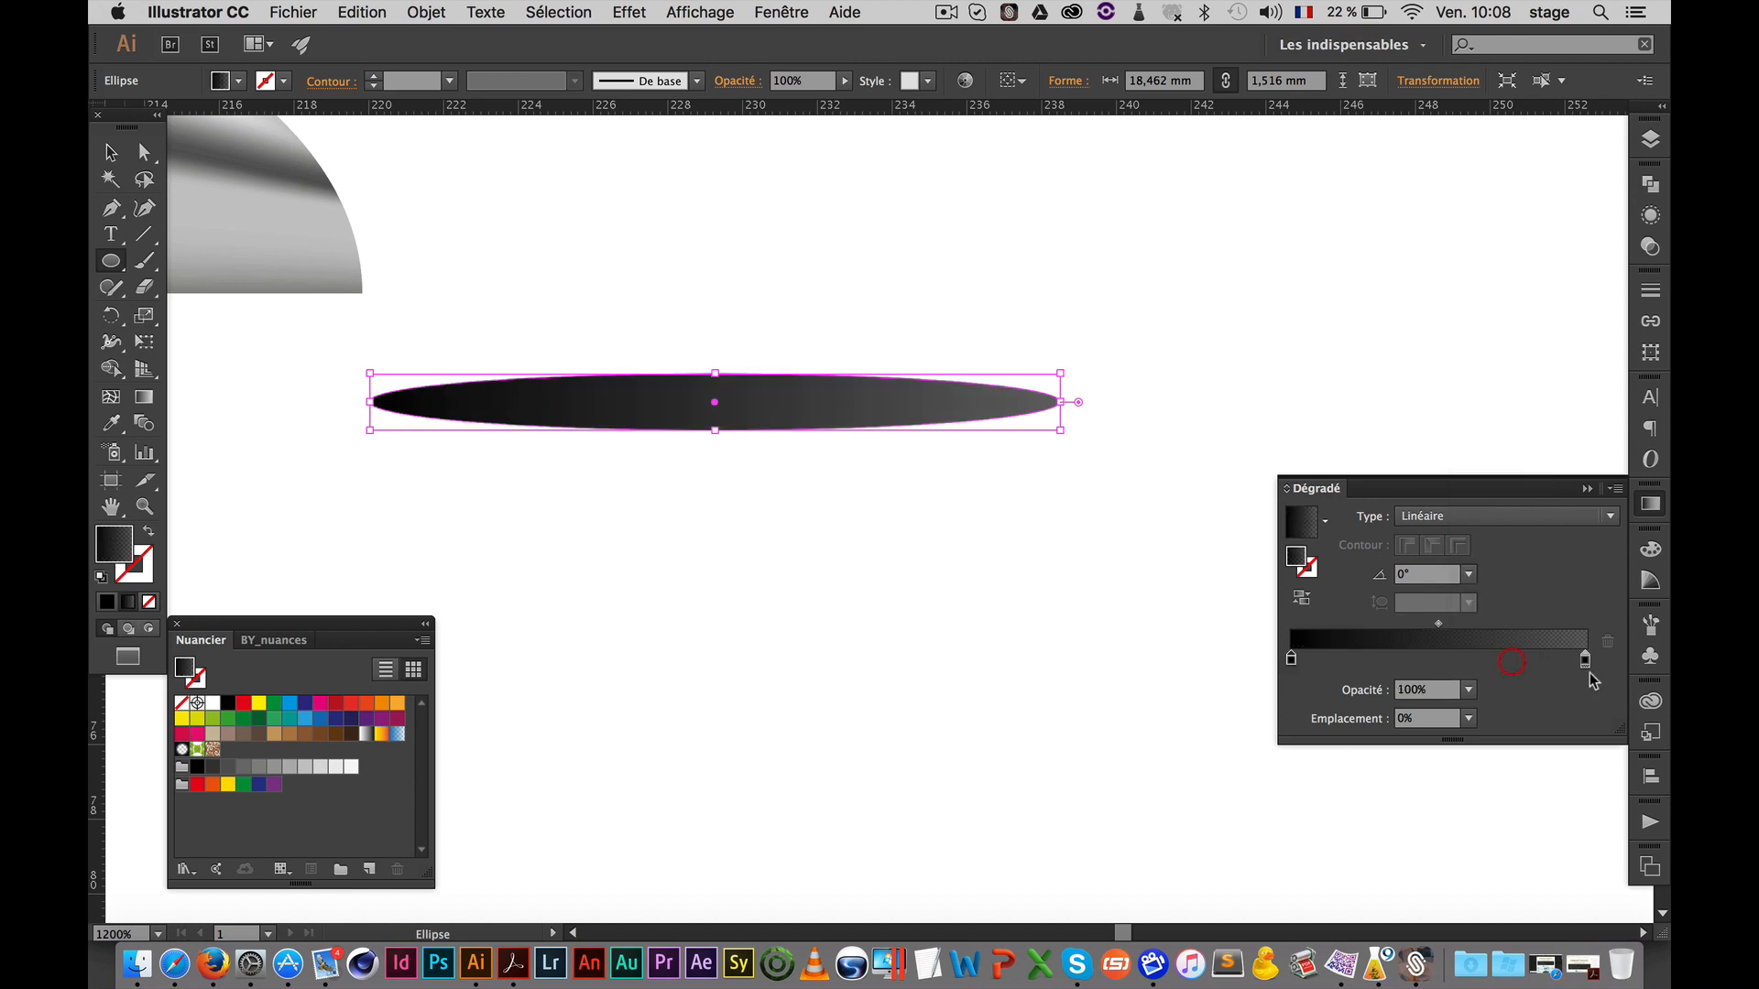
Make the gradient's end stop white with 100% opacity
left_click(1584, 657)
key("alt")
left_click(215, 704, "alt")
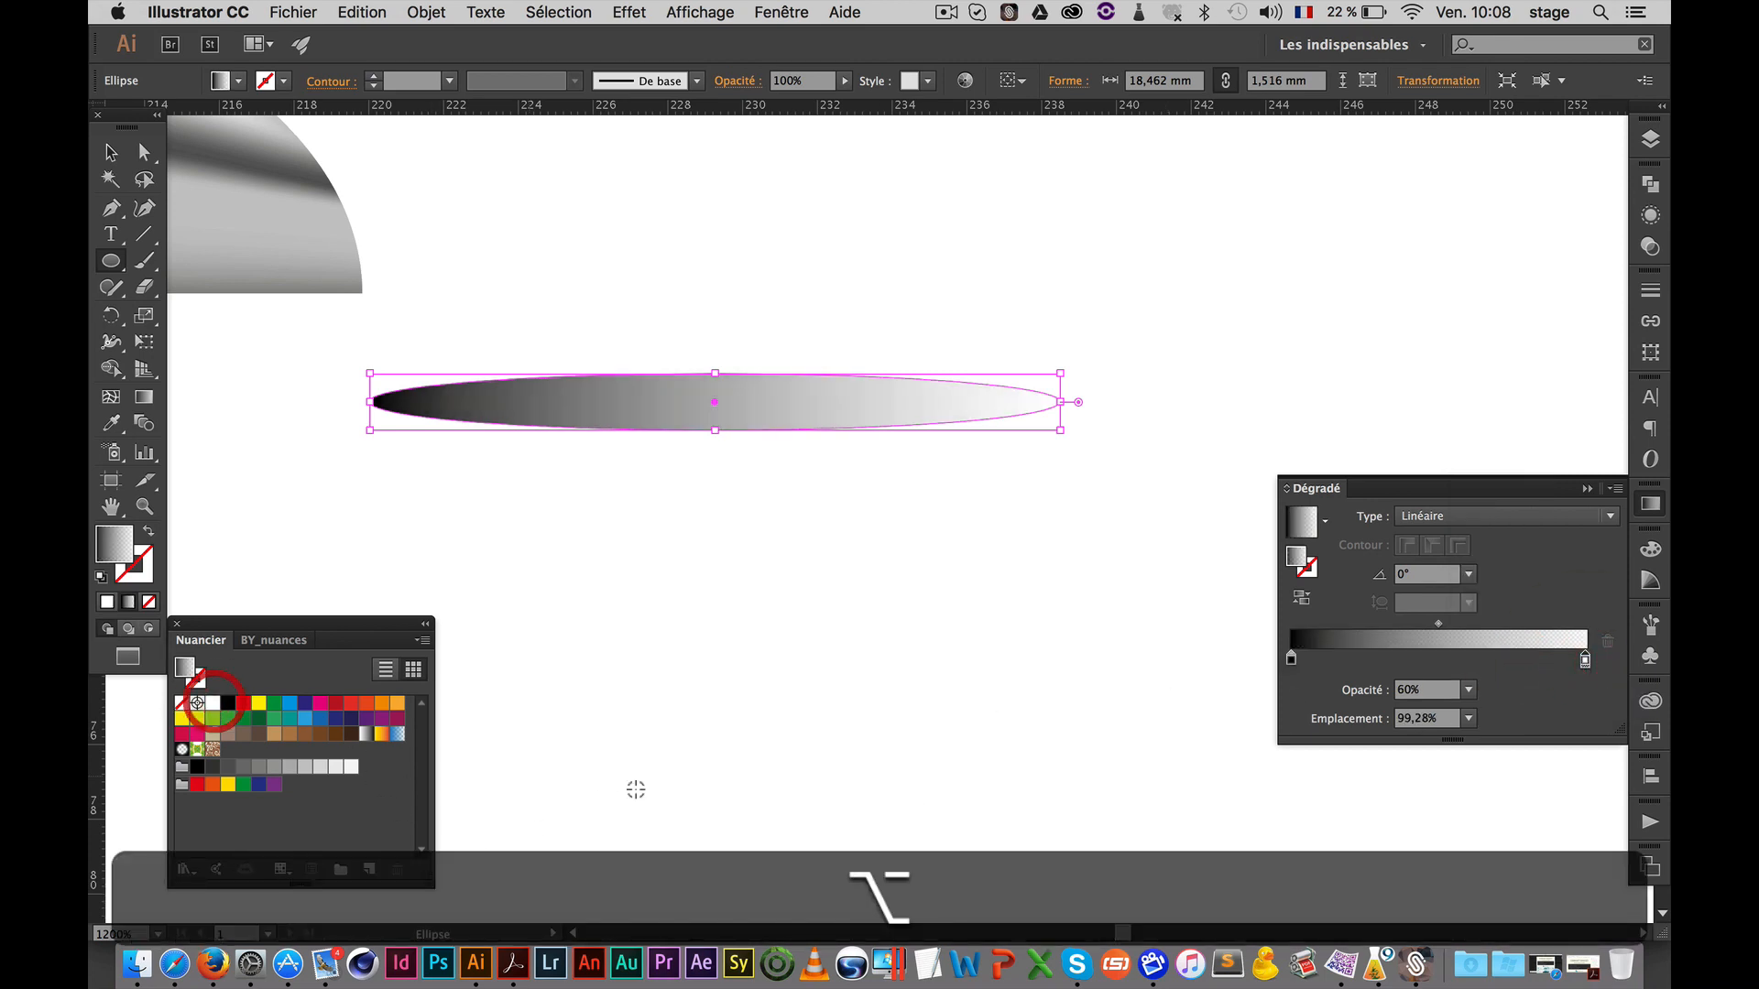
left_click(1469, 693)
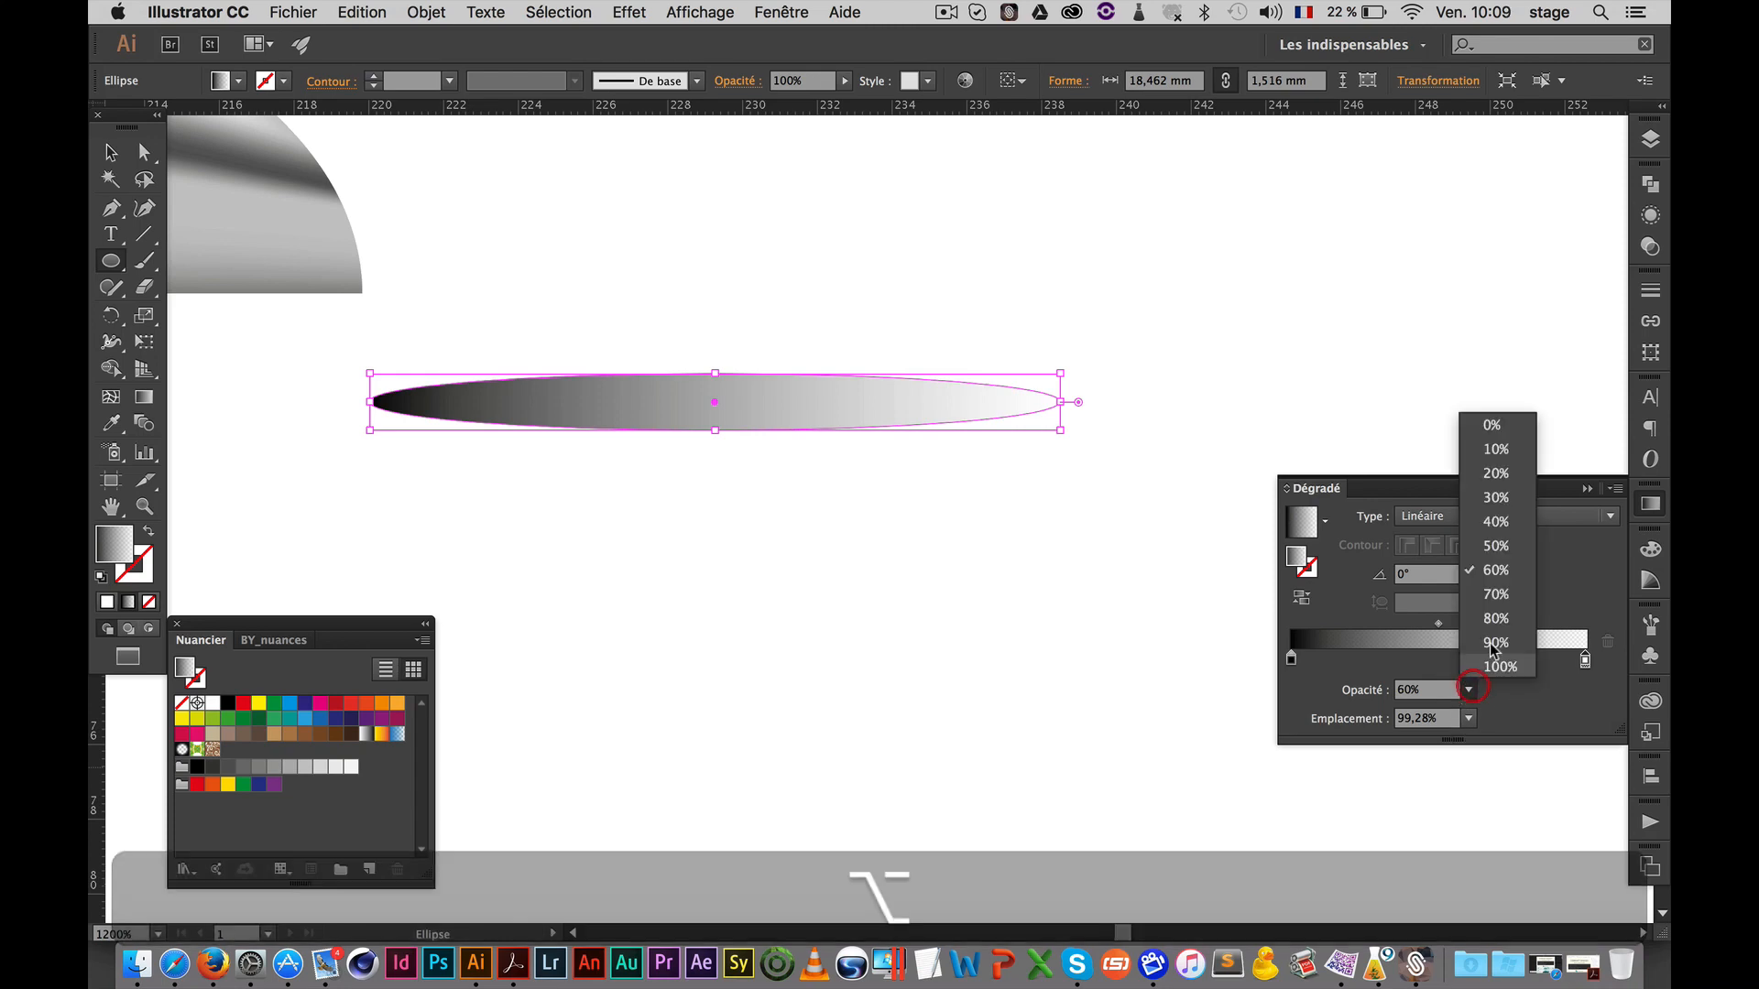
left_click(1507, 667)
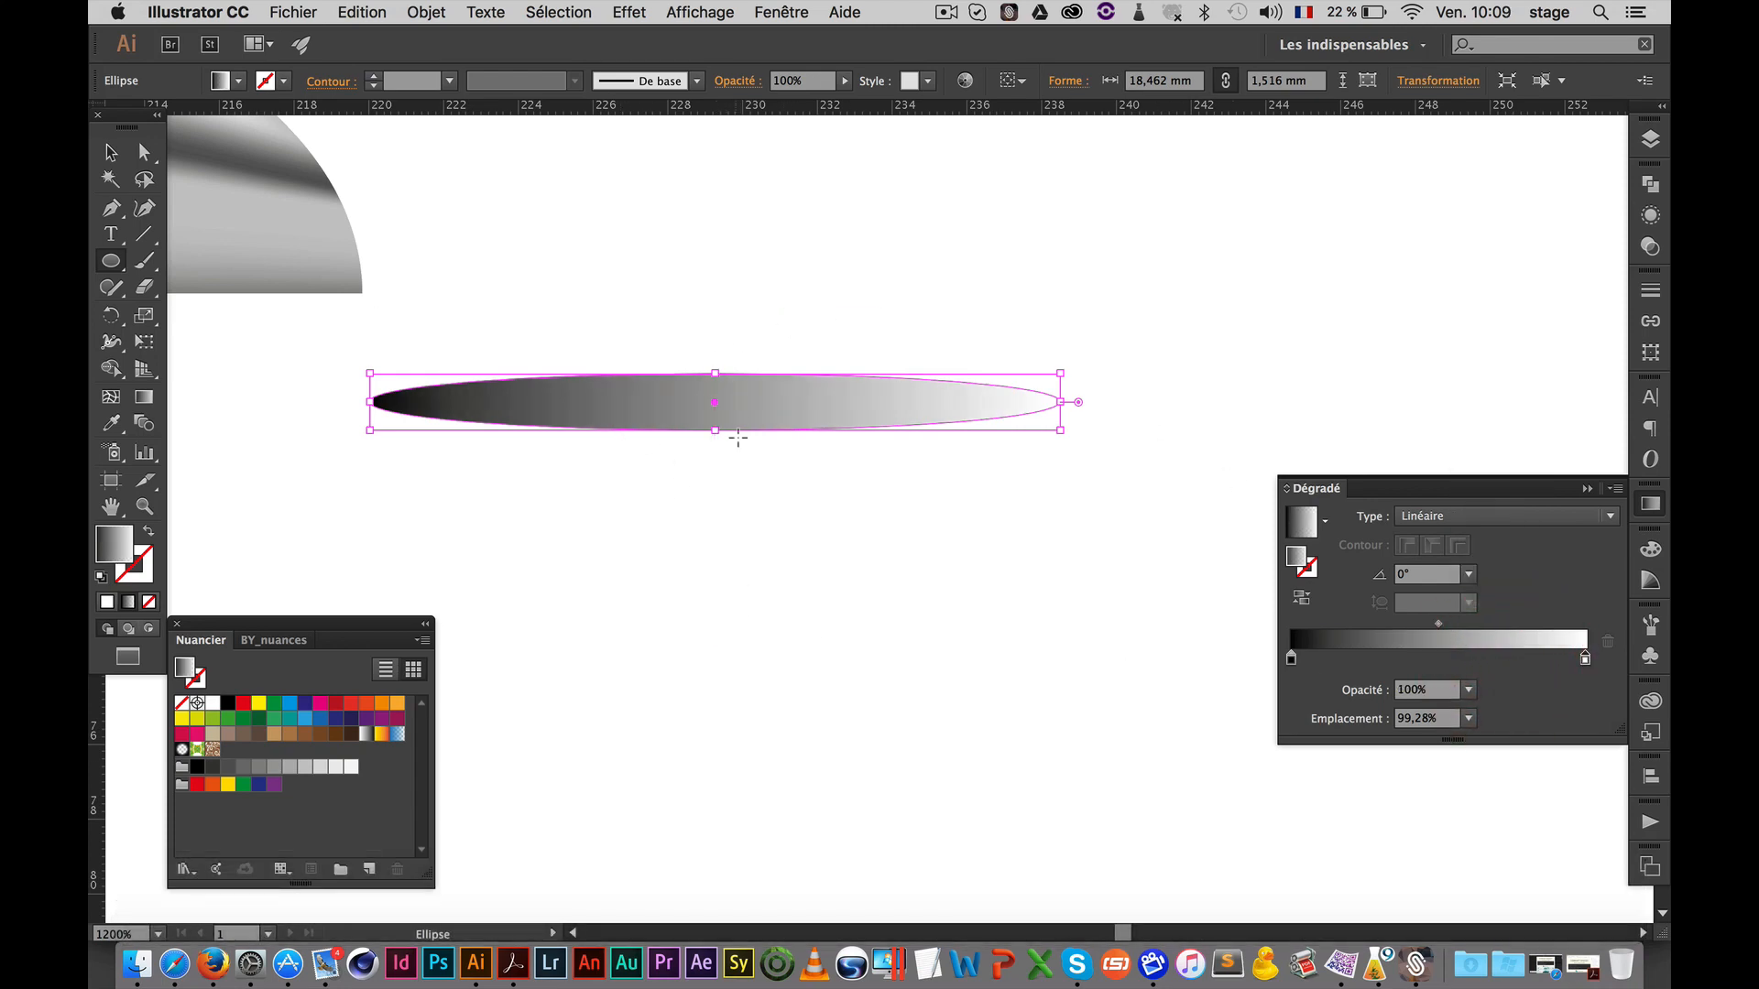
Set the angle of the ellipse's linear gradient to 90° so that it runs vertically
left_click(1418, 580)
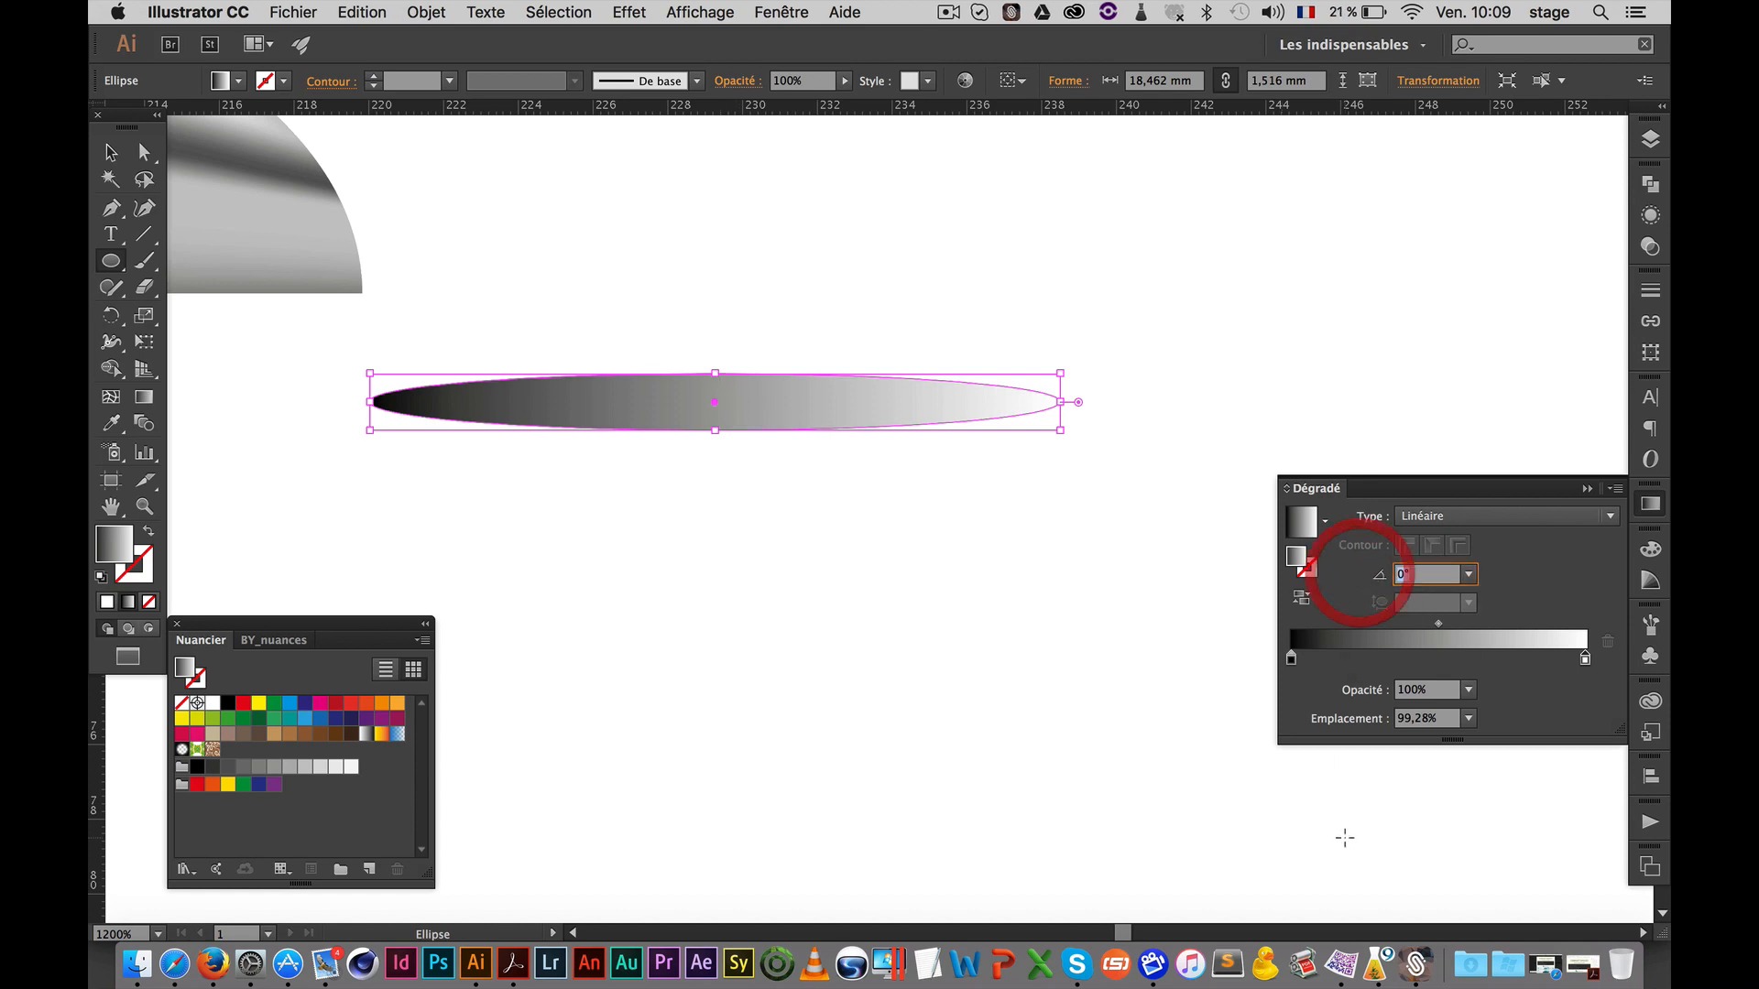
type("90")
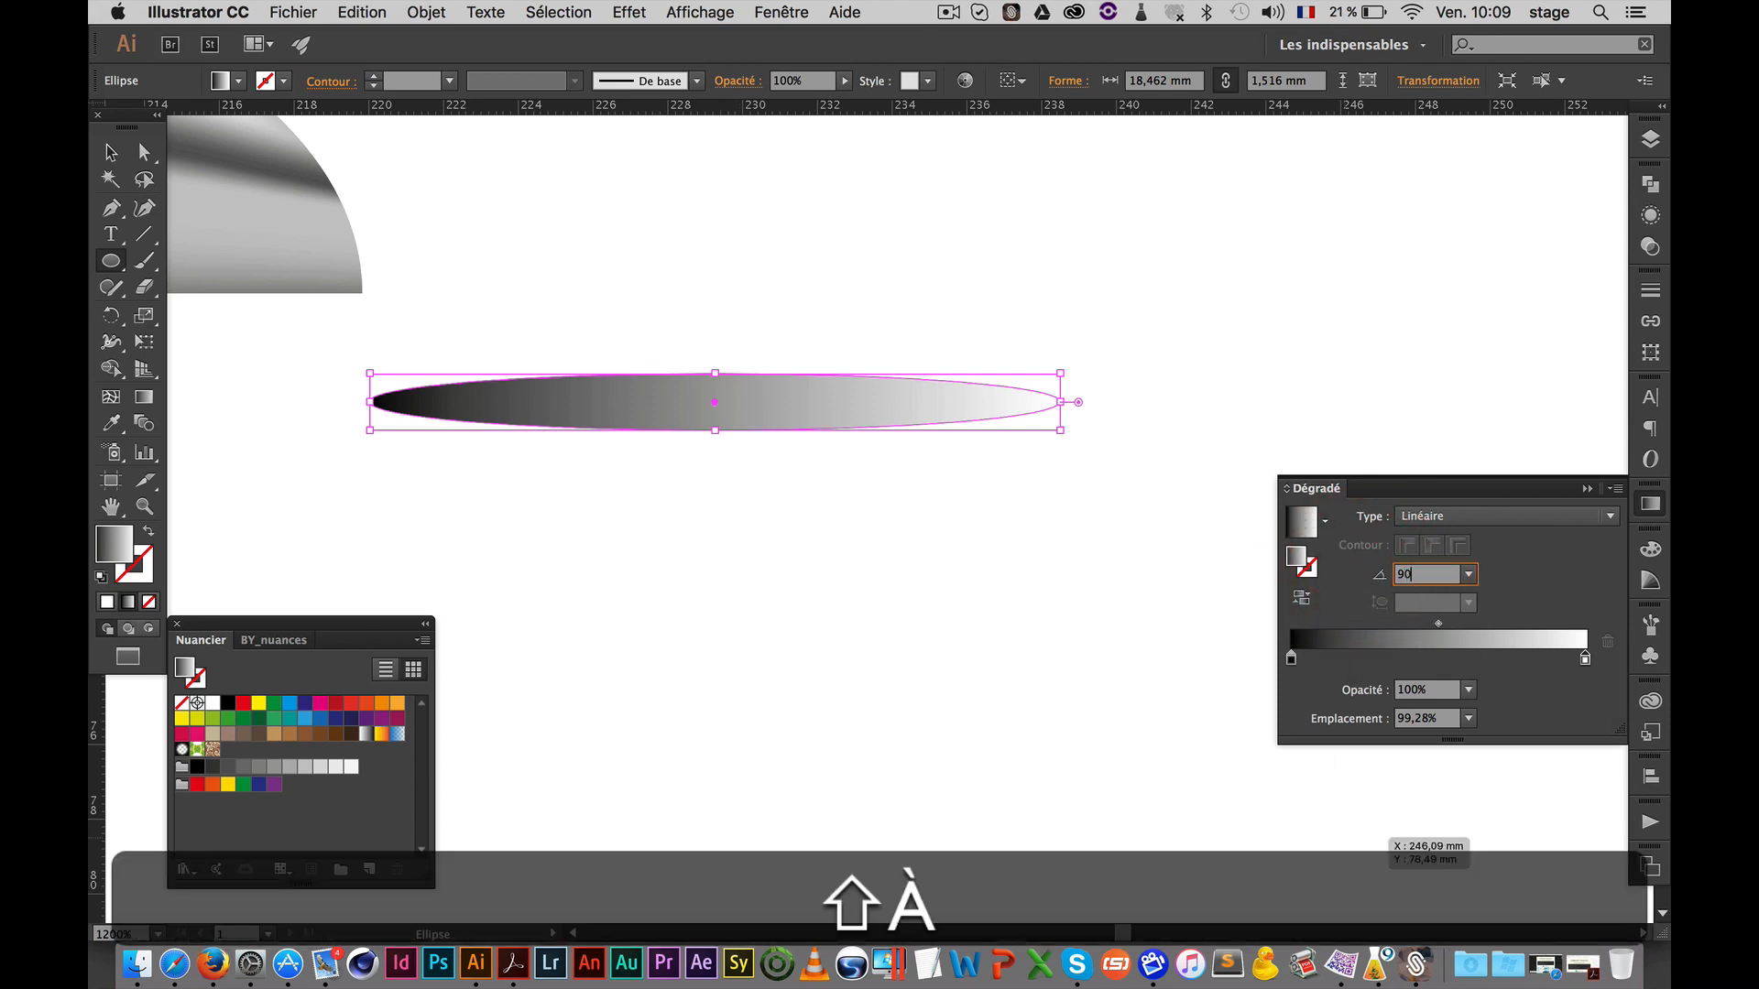
key("Tab")
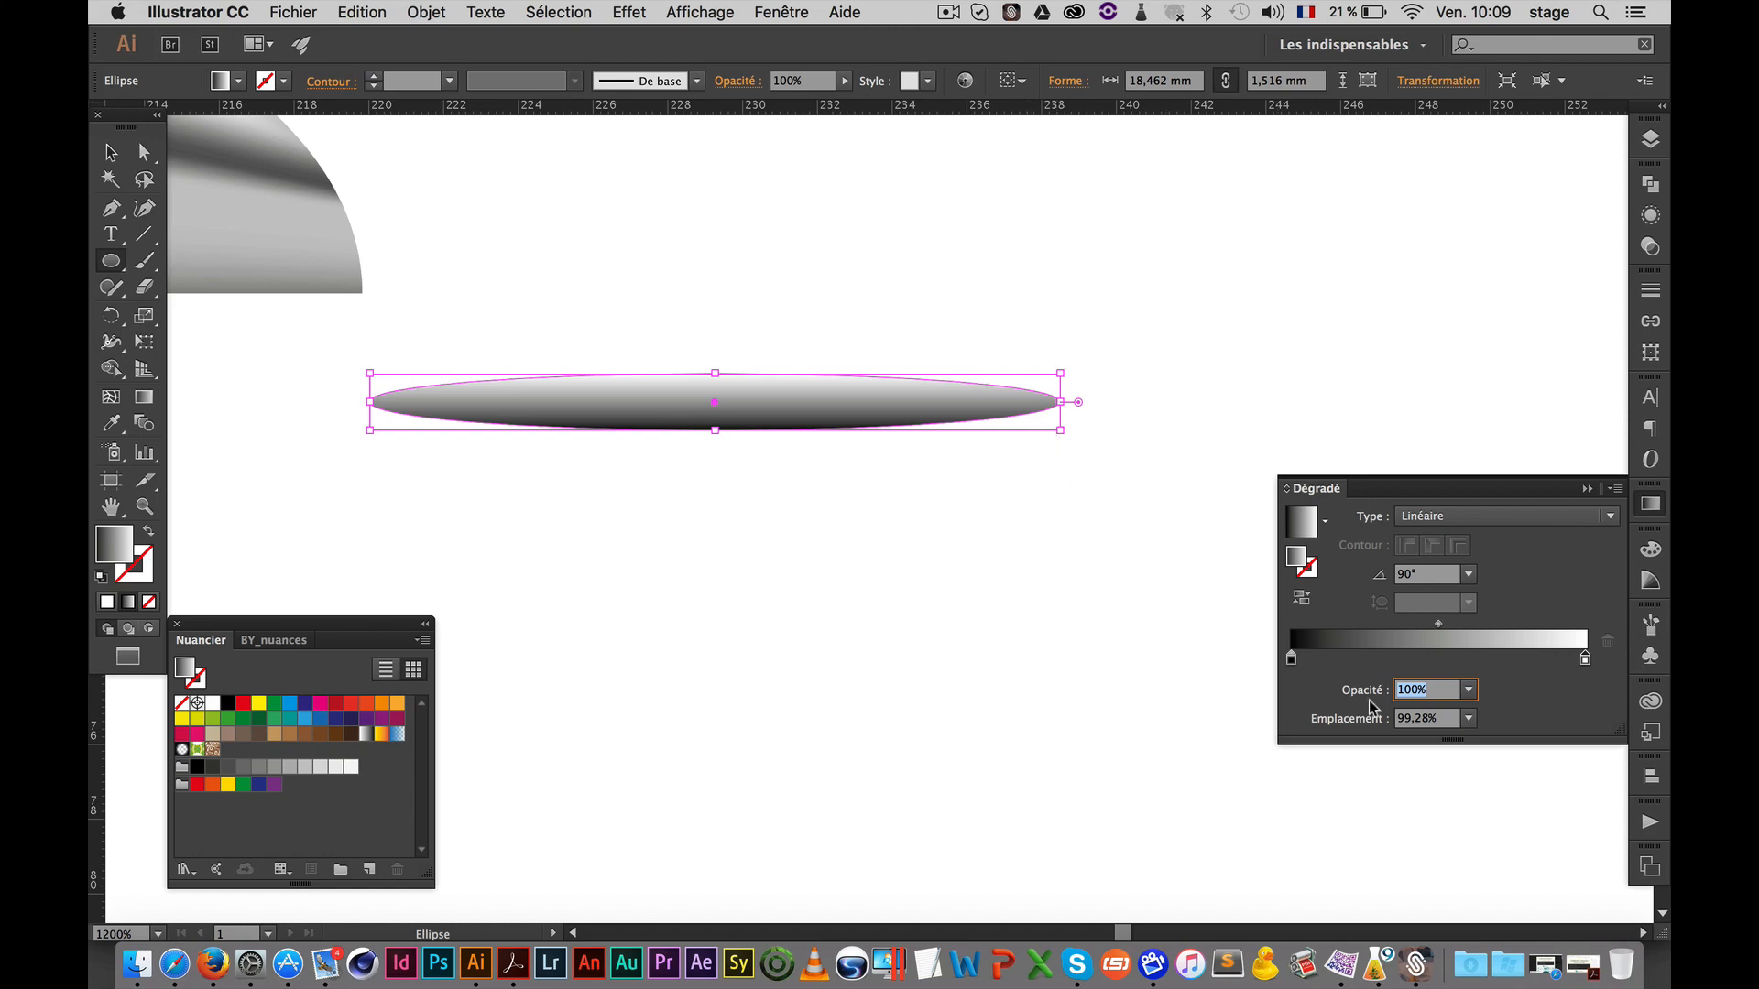
Activate the Gradient tool on the ellipse's fill to display its gradient annotator
left_click(1417, 720)
key("alt")
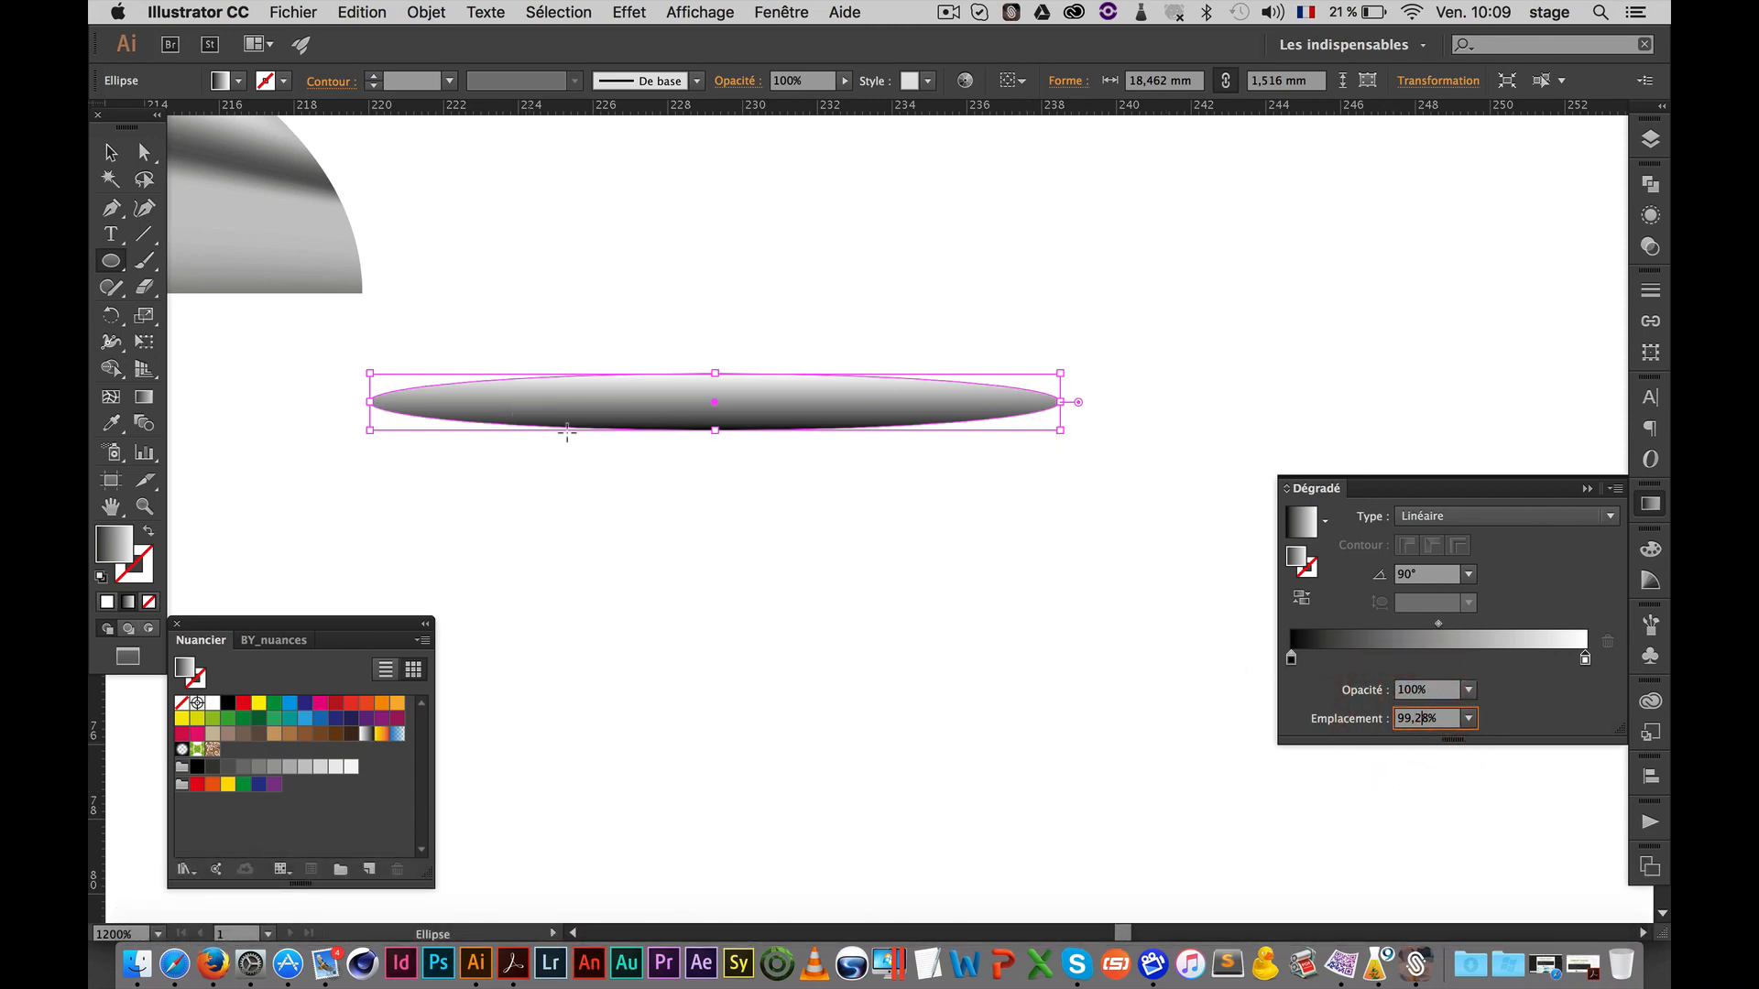
type("g")
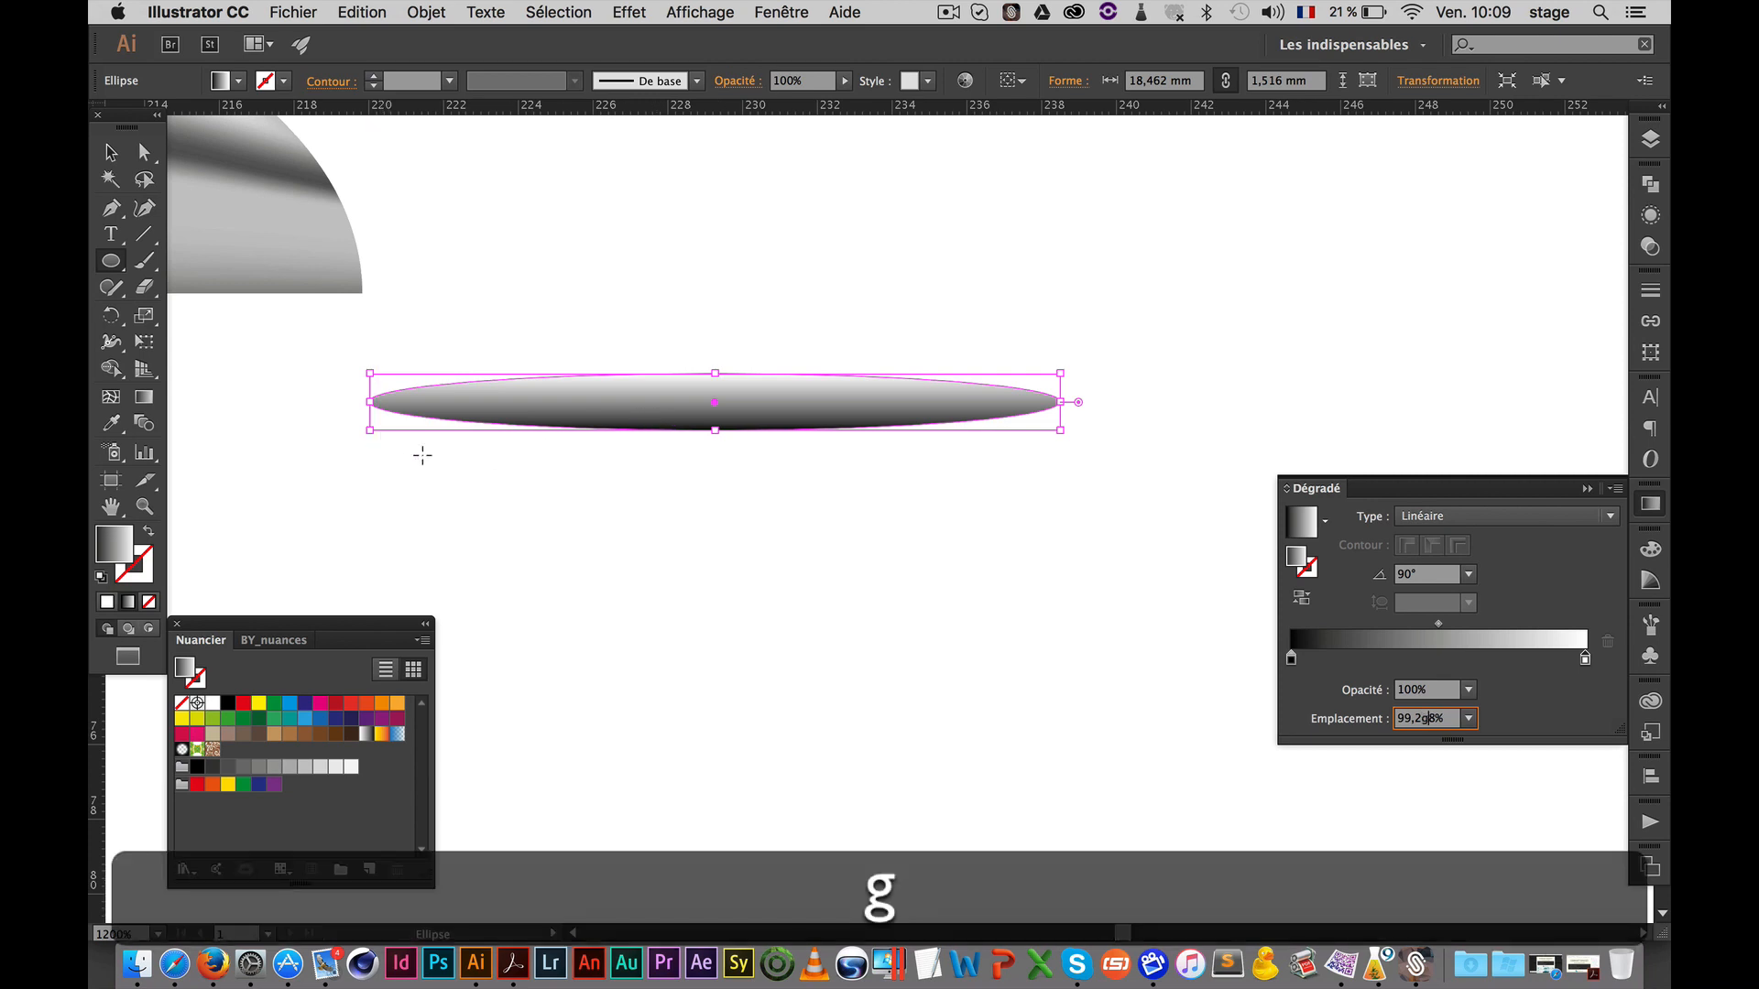
left_click(110, 548)
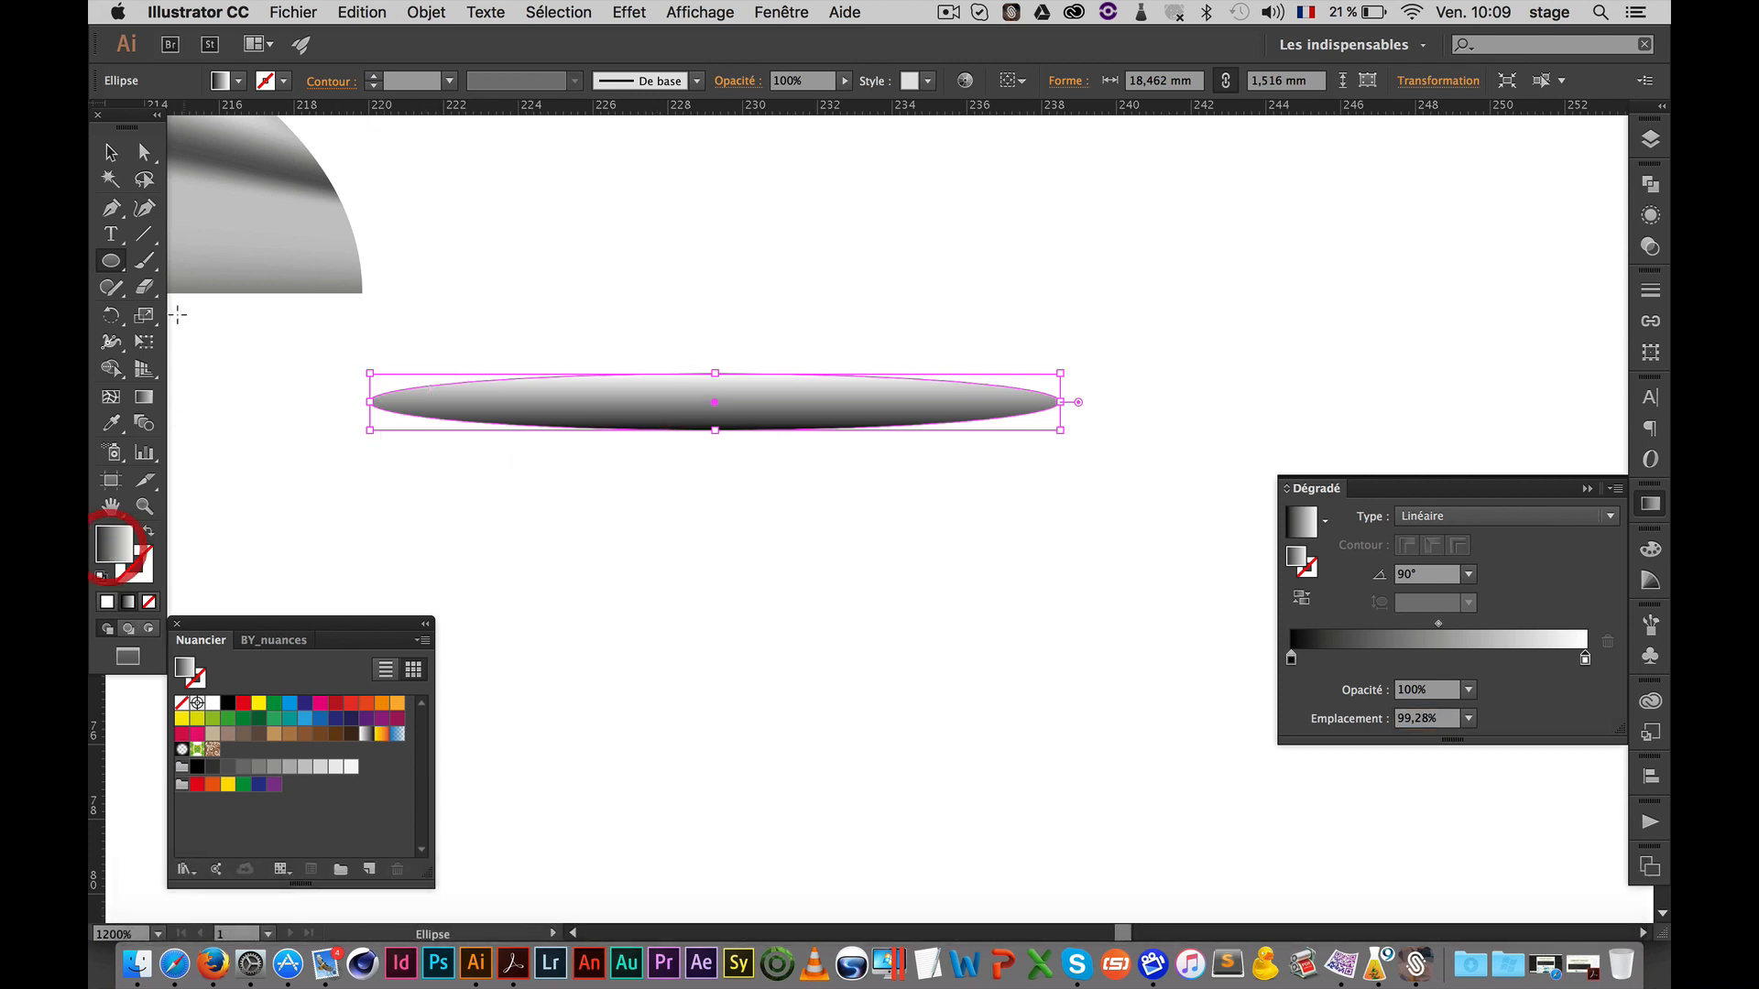
key("g")
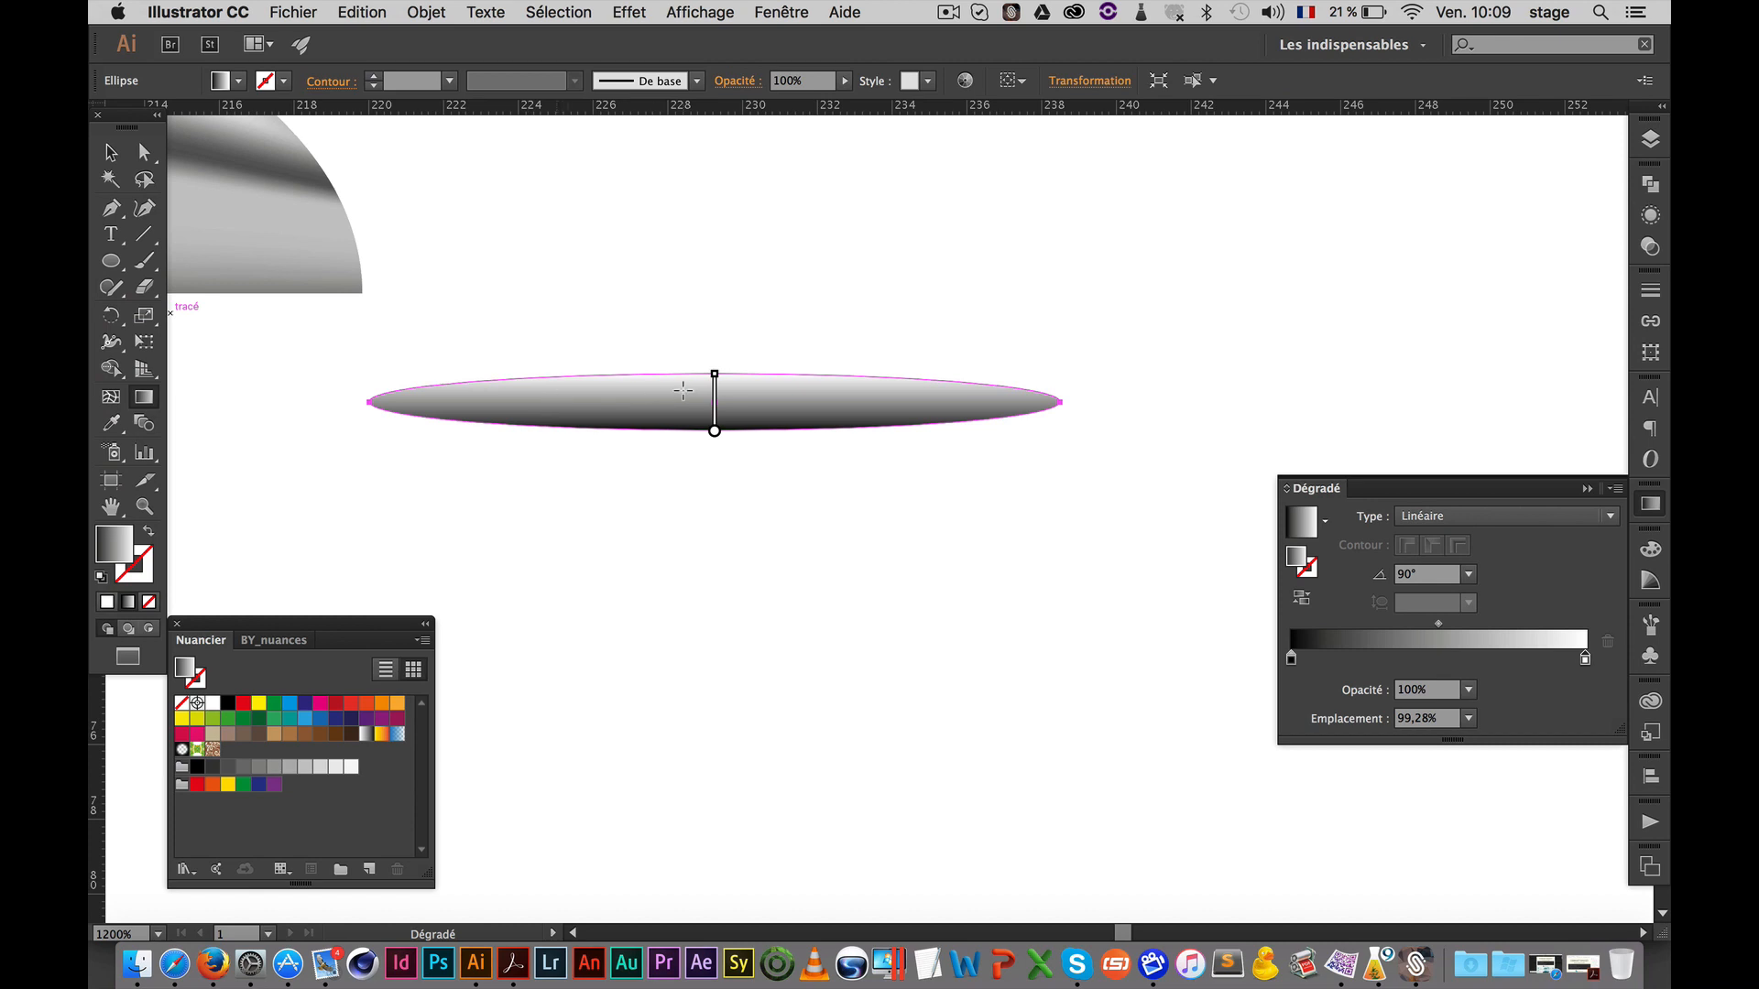
mouse_move(726, 376)
left_click(707, 374)
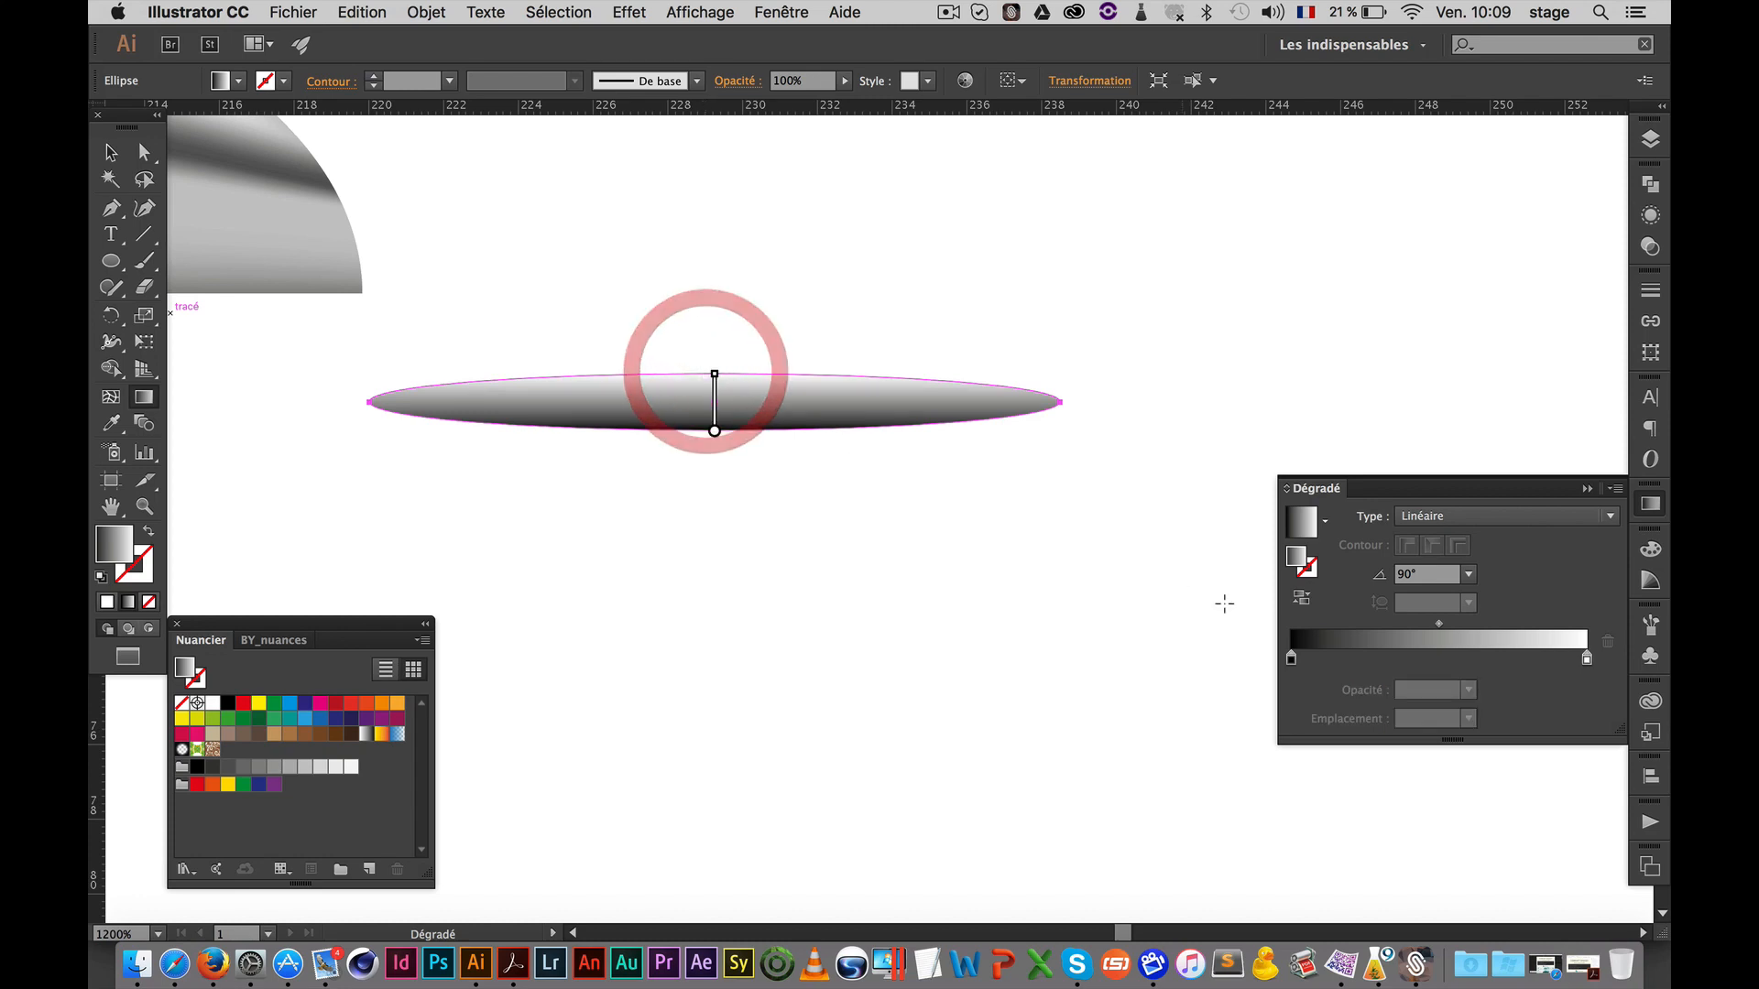
Set the location of the gradient's white stop to 50%
left_click(1588, 659)
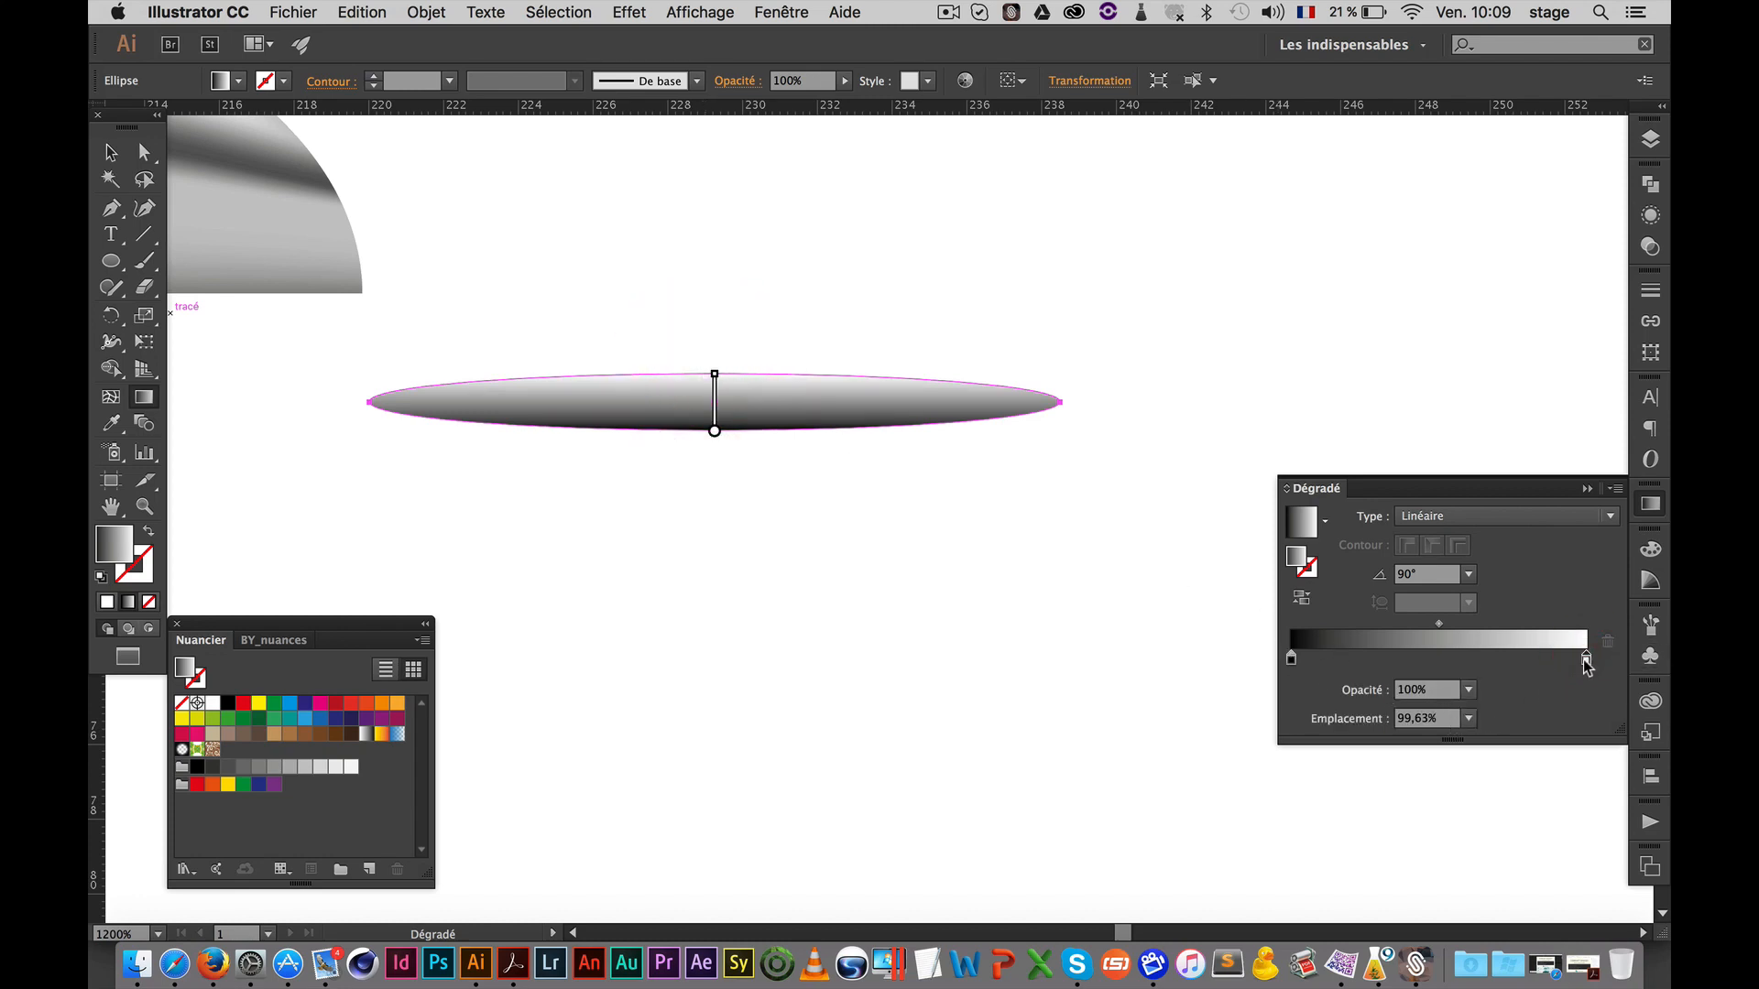
left_click_drag(1588, 664, 1590, 652)
mouse_move(722, 376)
left_click(1588, 659)
left_click(1321, 720)
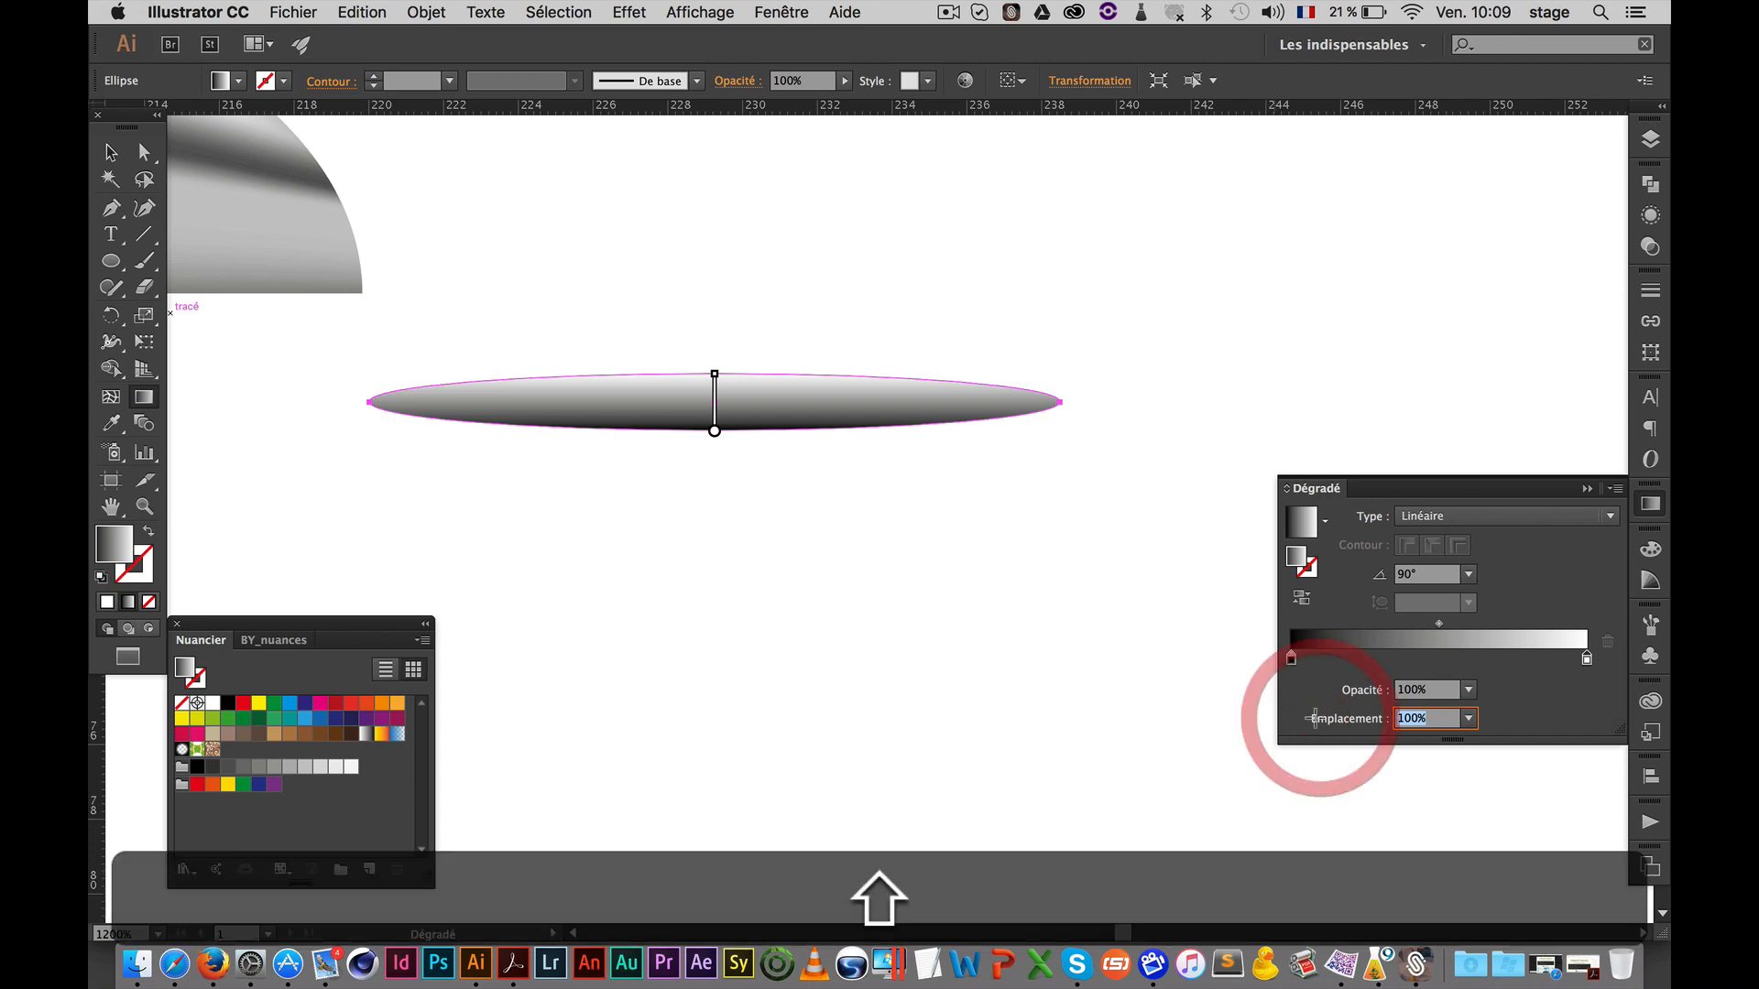
type("50")
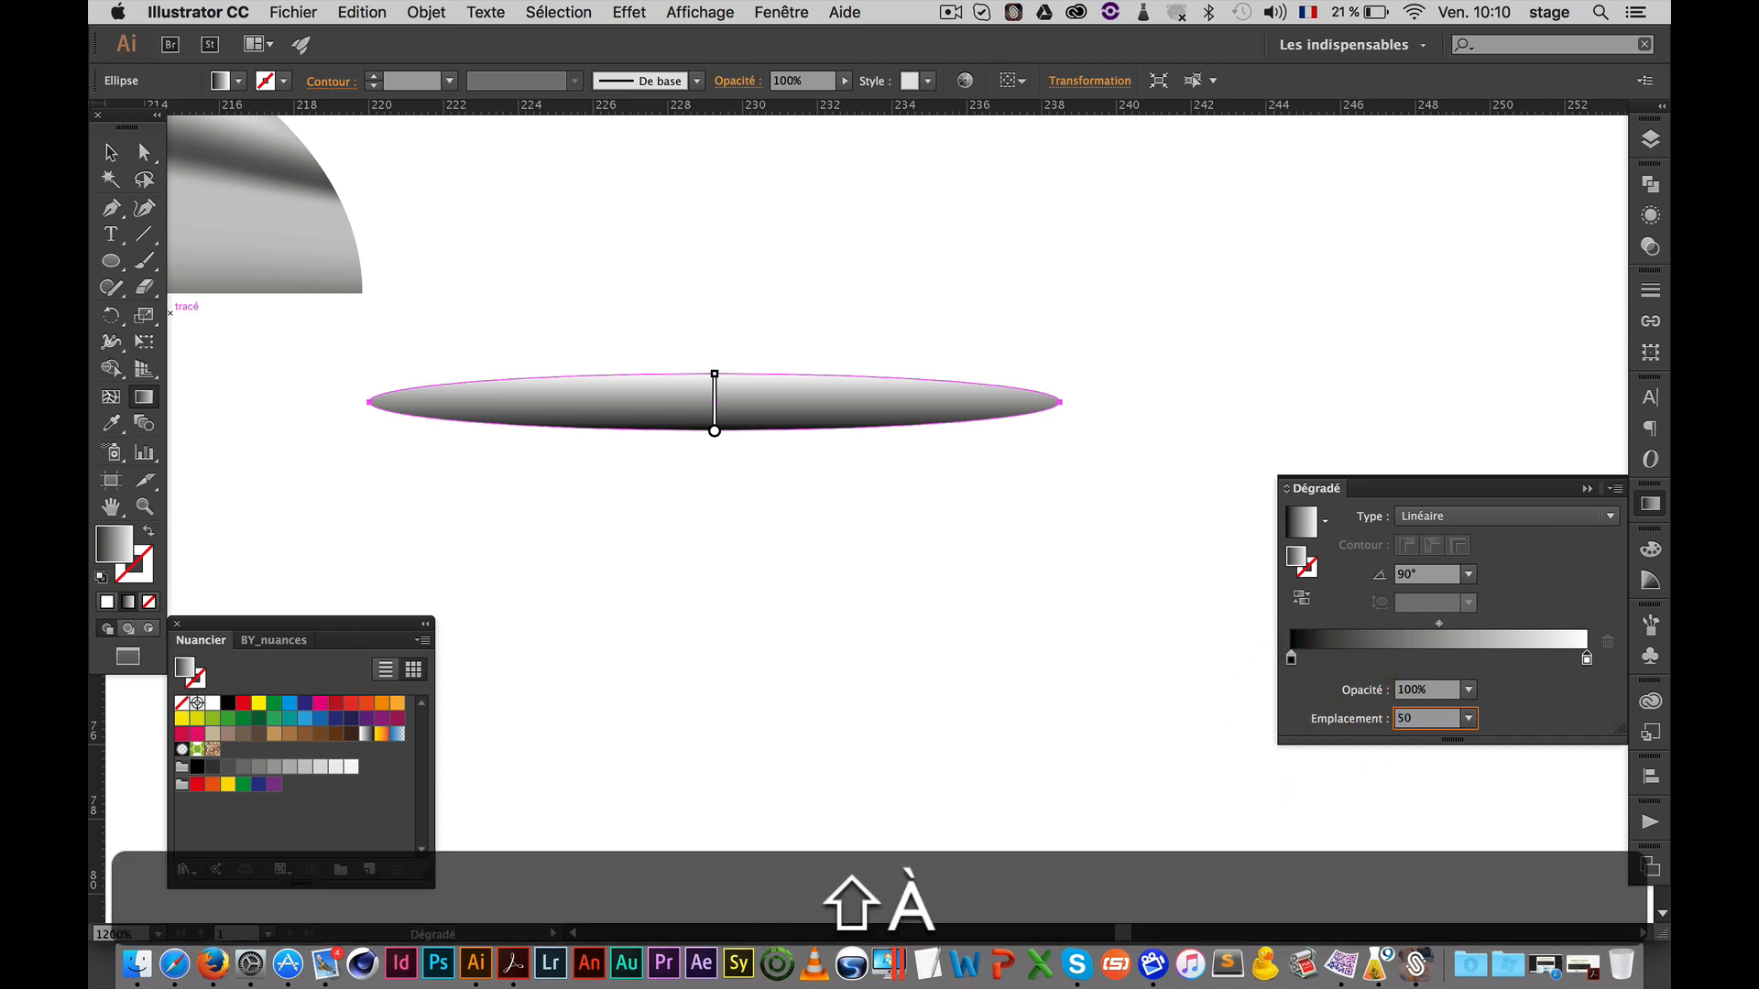
key("Tab")
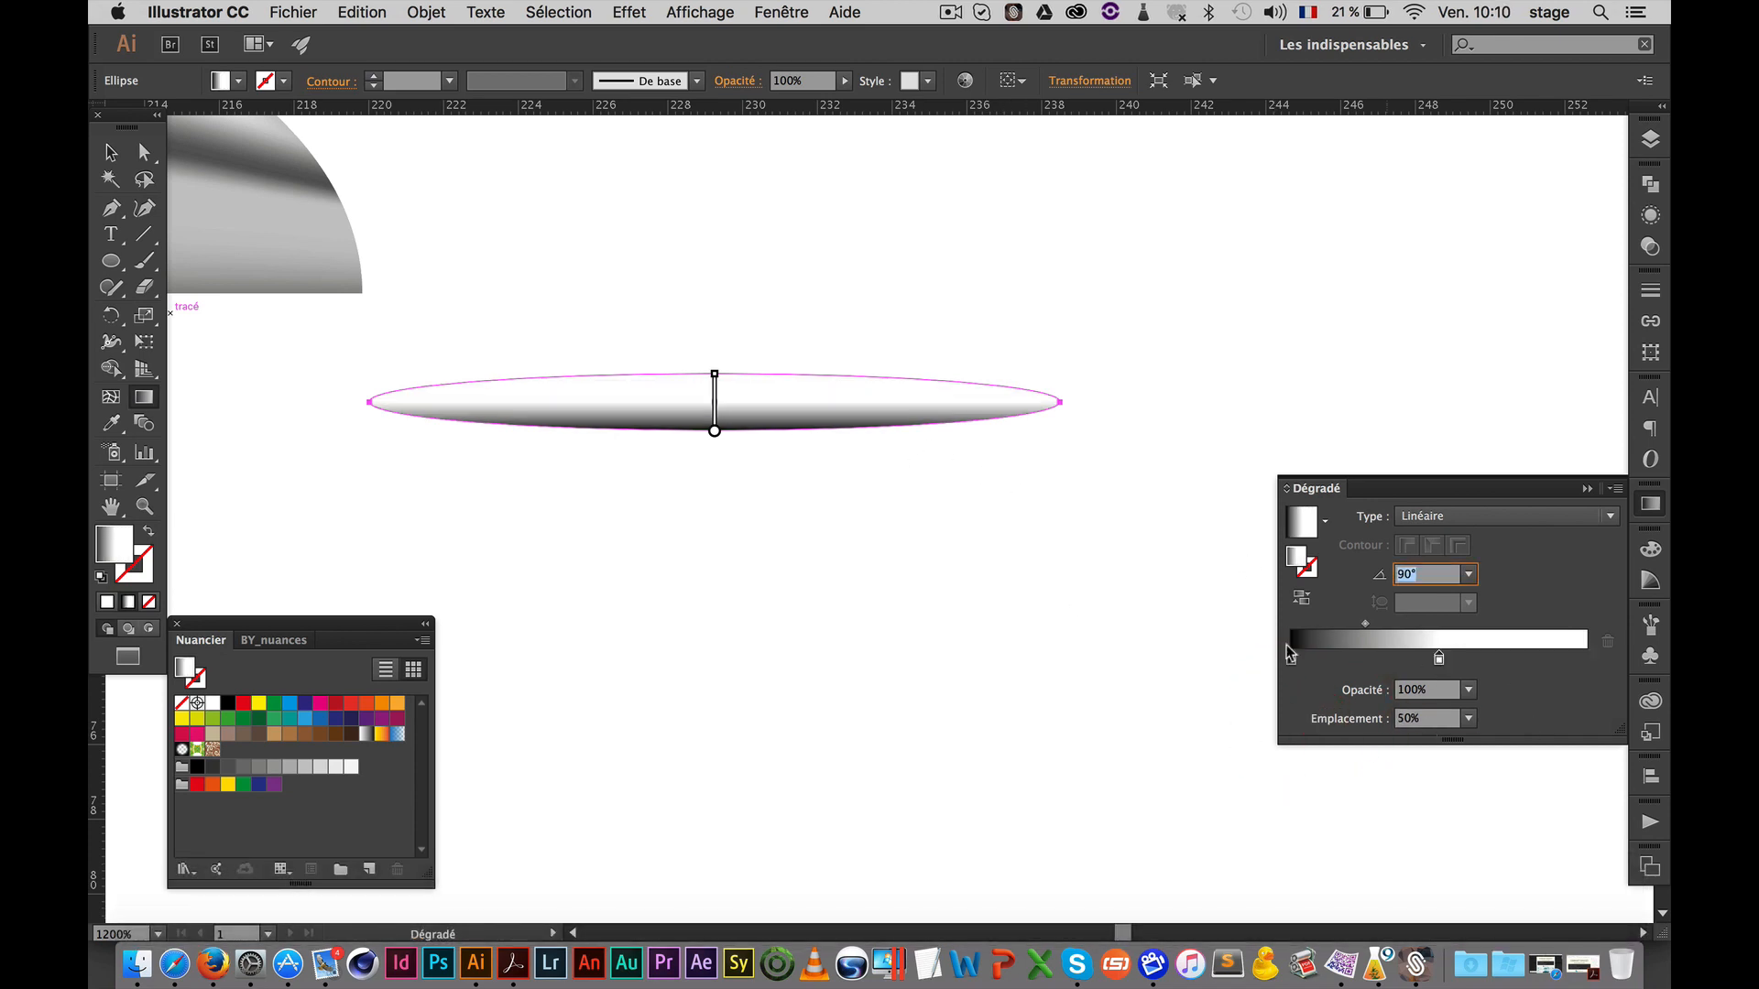
Set the location of the gradient's black stop to 50% to create a hard edge across the ellipse
left_click(1292, 659)
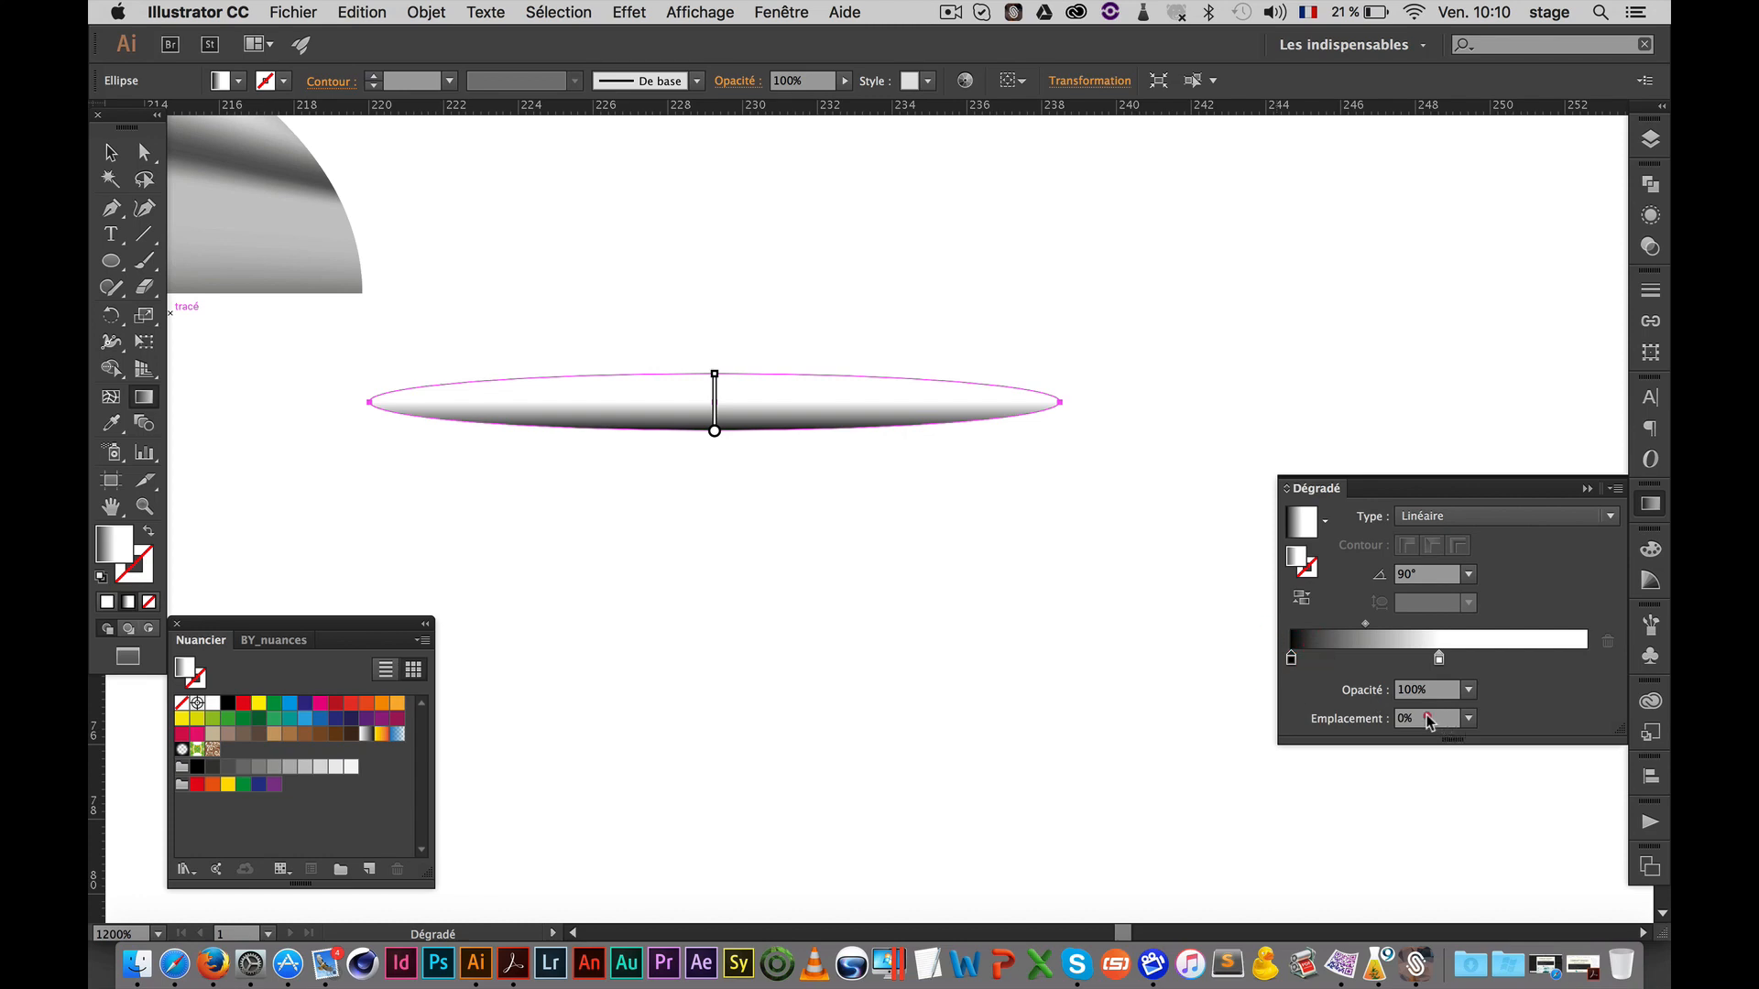
left_click(1429, 719)
type("50")
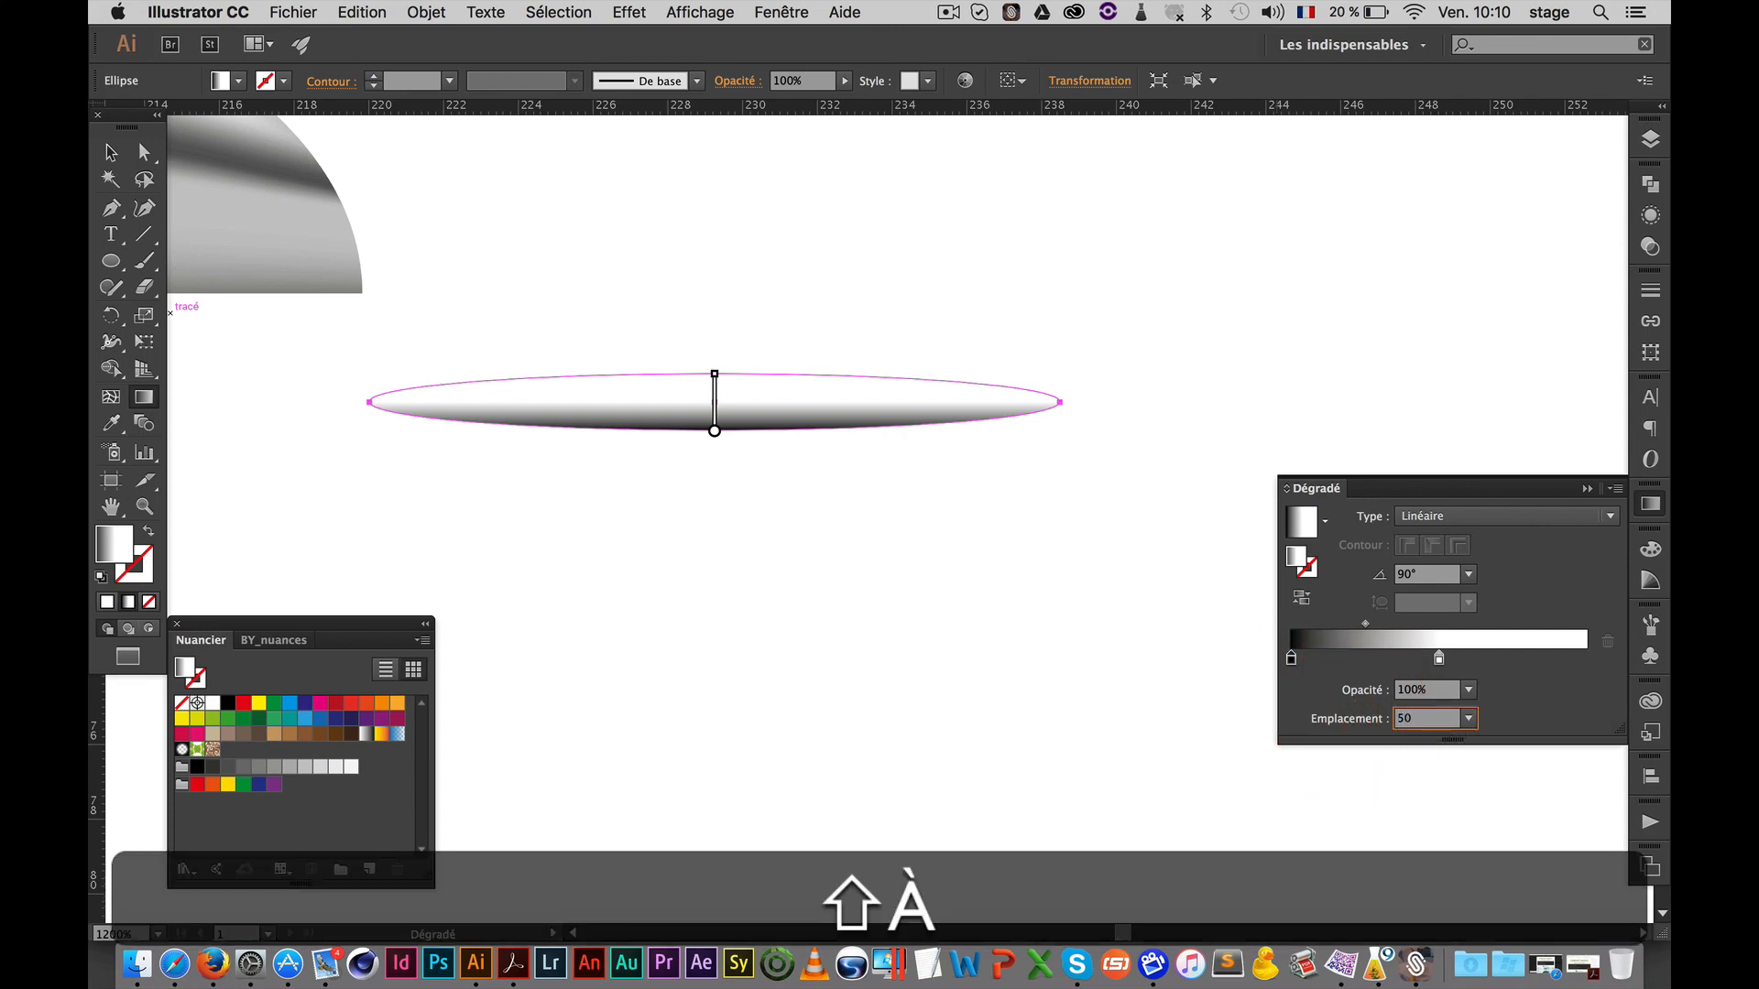
key("shift+Return")
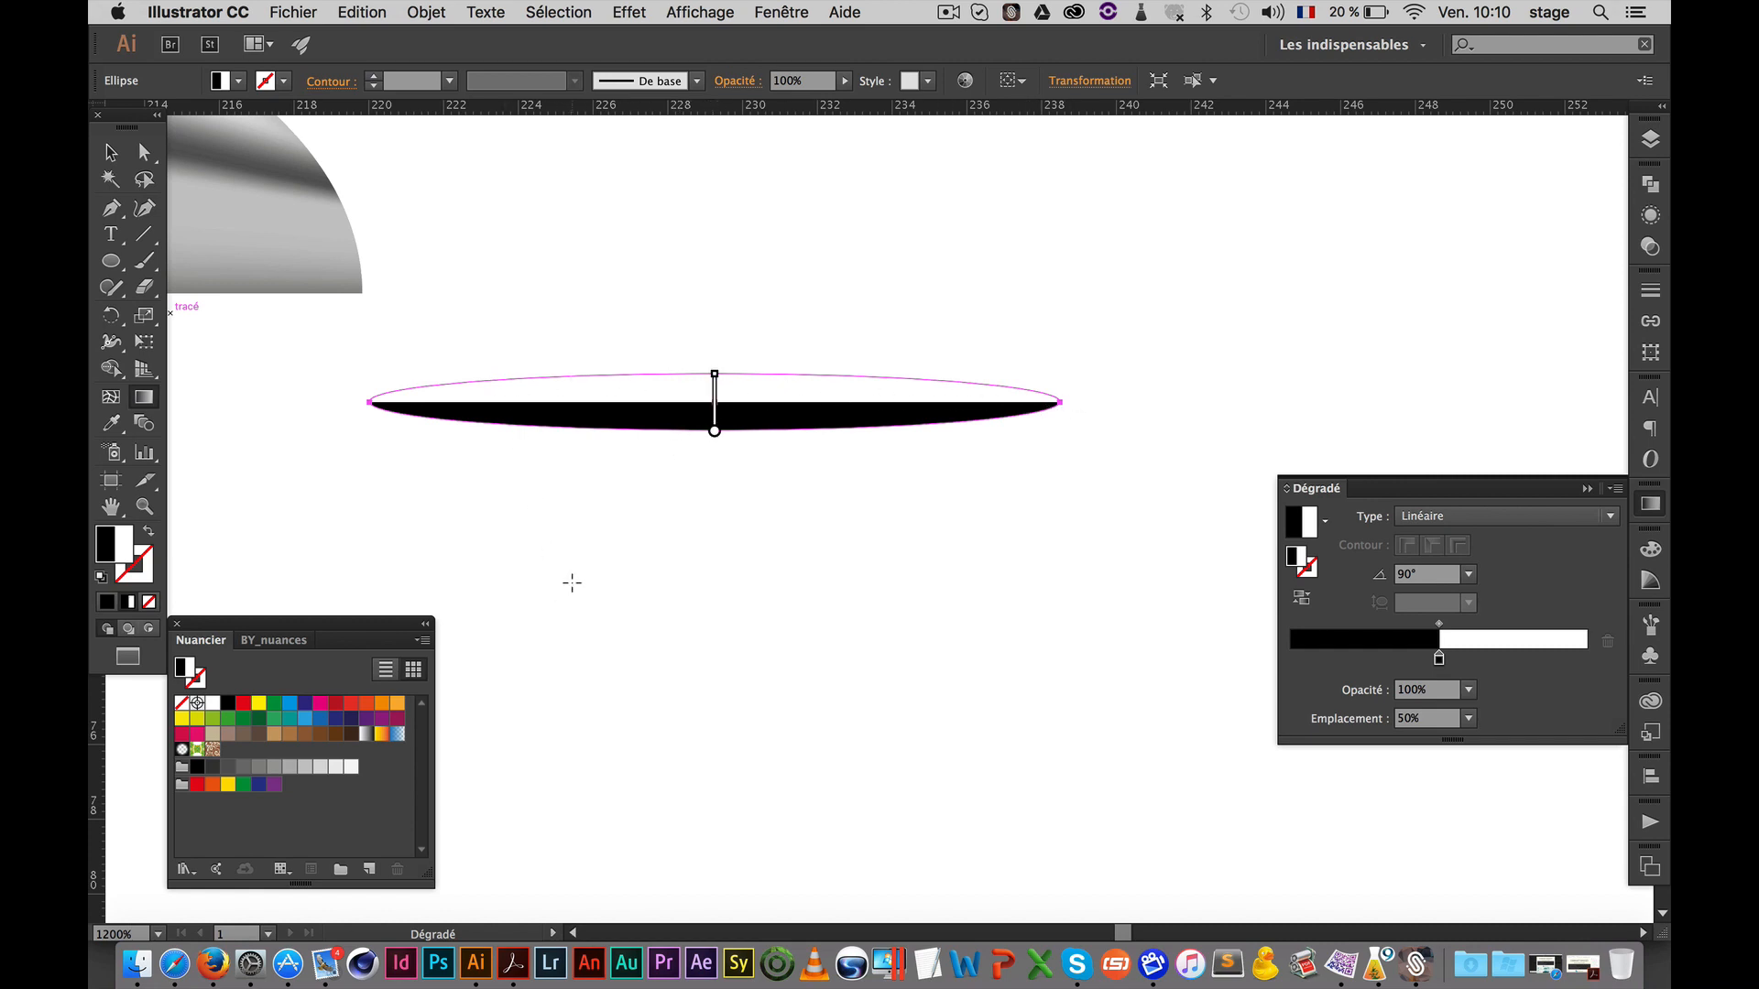
left_click(710, 449, "super")
left_click(738, 450, "super")
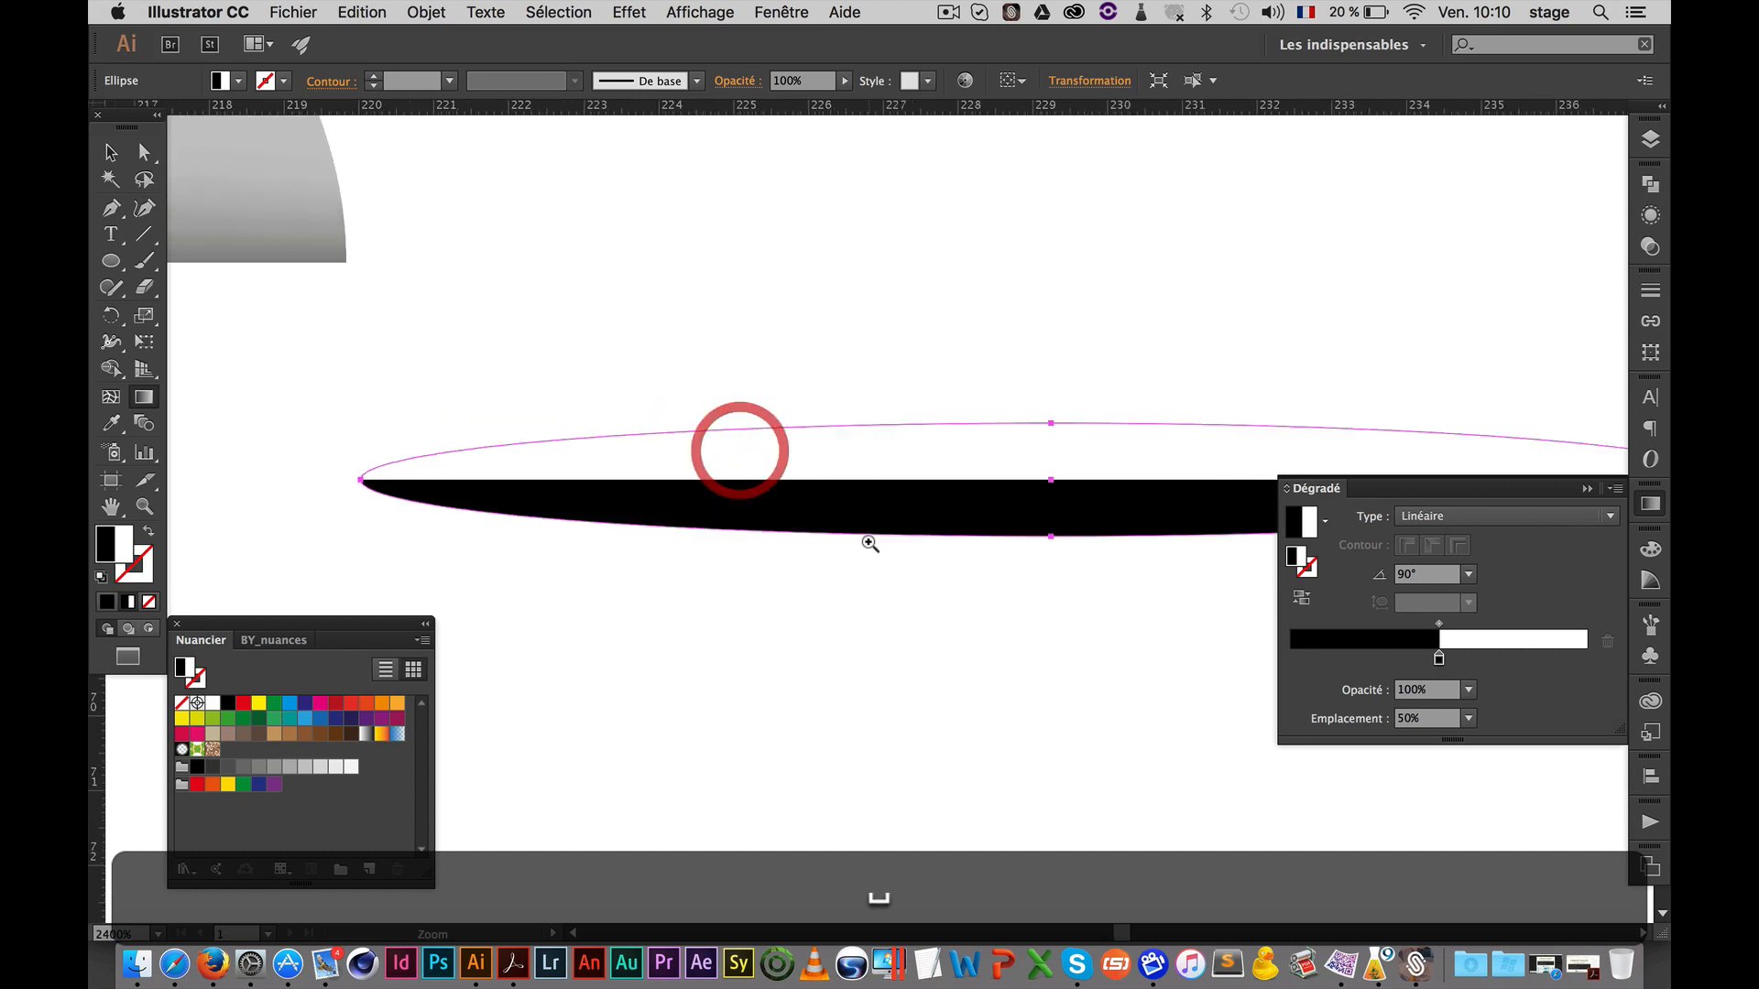
mouse_move(806, 536)
left_mouse_down()
mouse_move(750, 467)
mouse_move(641, 446)
left_mouse_up()
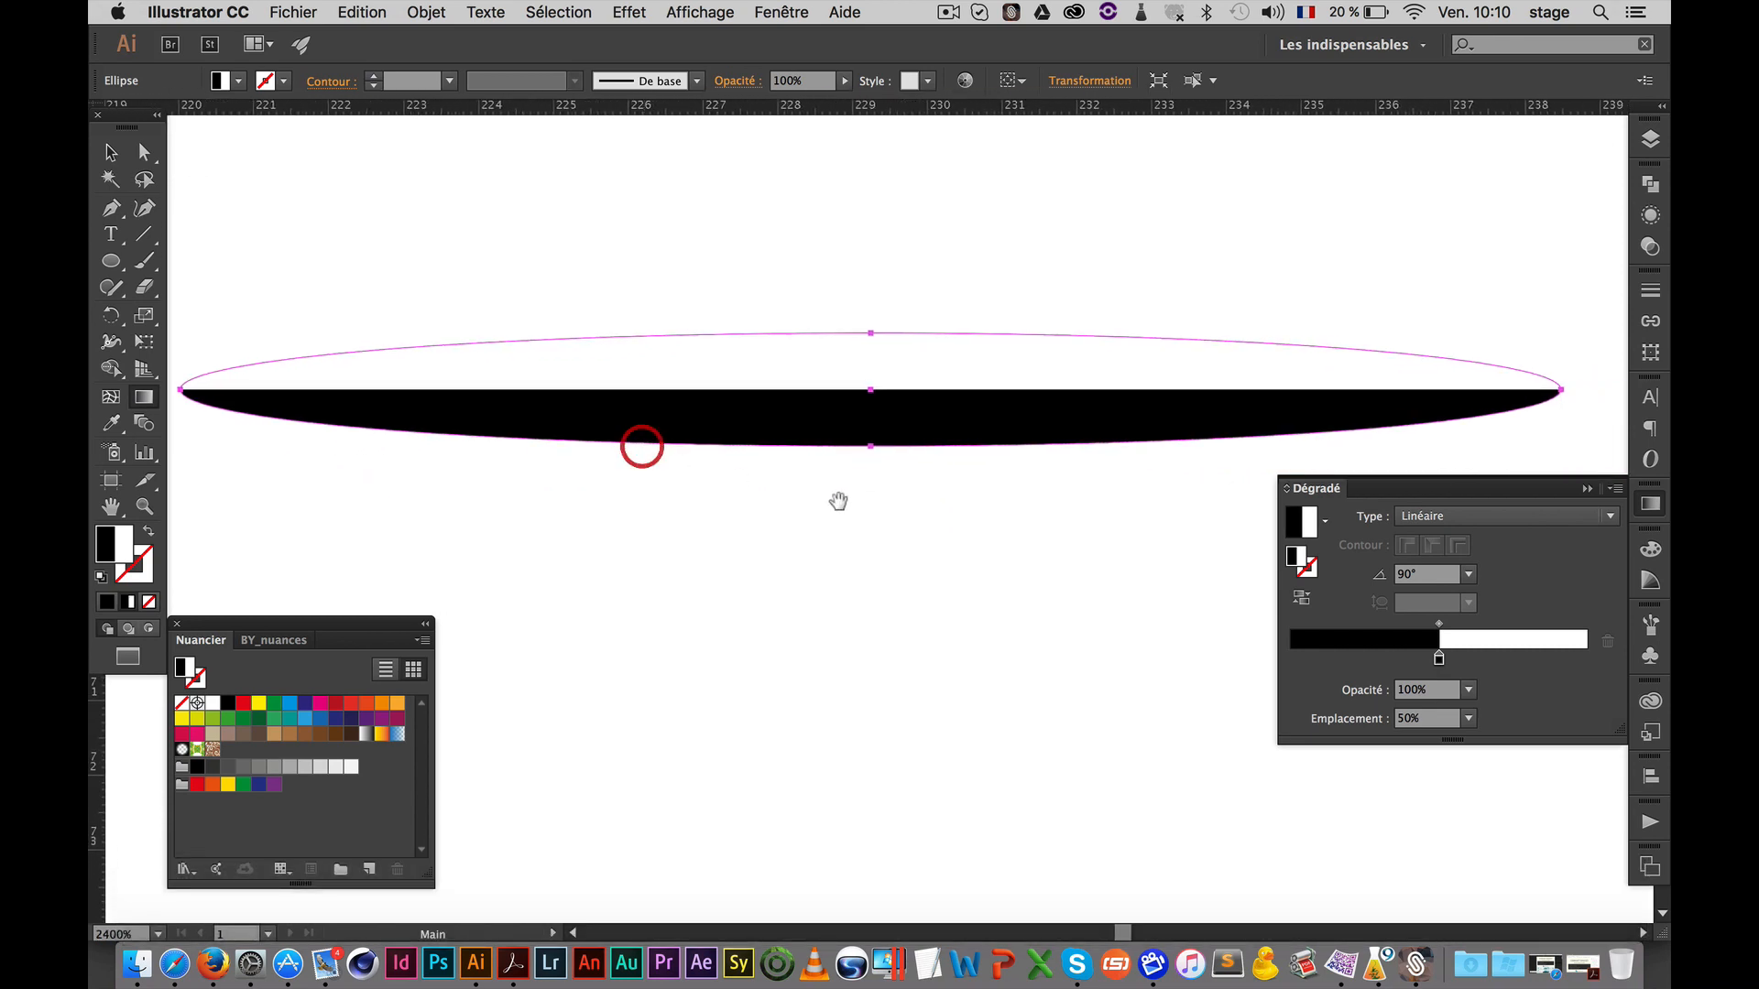
left_click(940, 588, "alt+super")
left_click(942, 573, "alt+super")
left_click(938, 558, "alt+super")
left_click_drag(877, 482, 1053, 475)
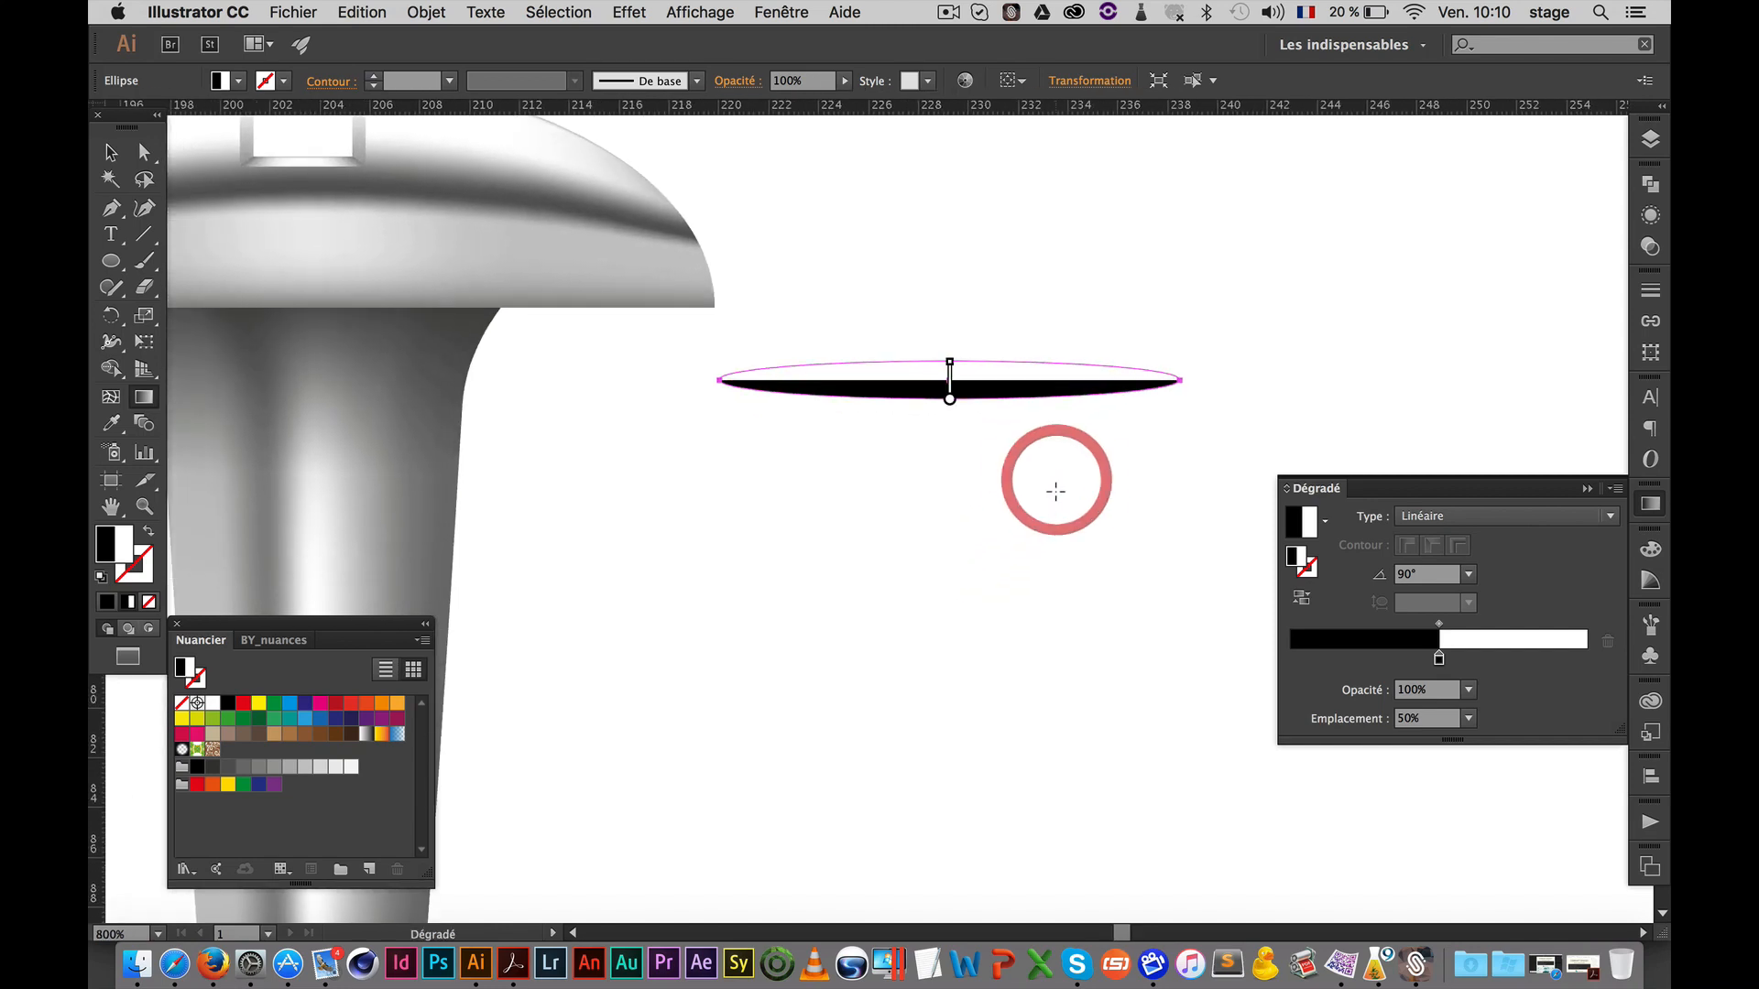
key("space")
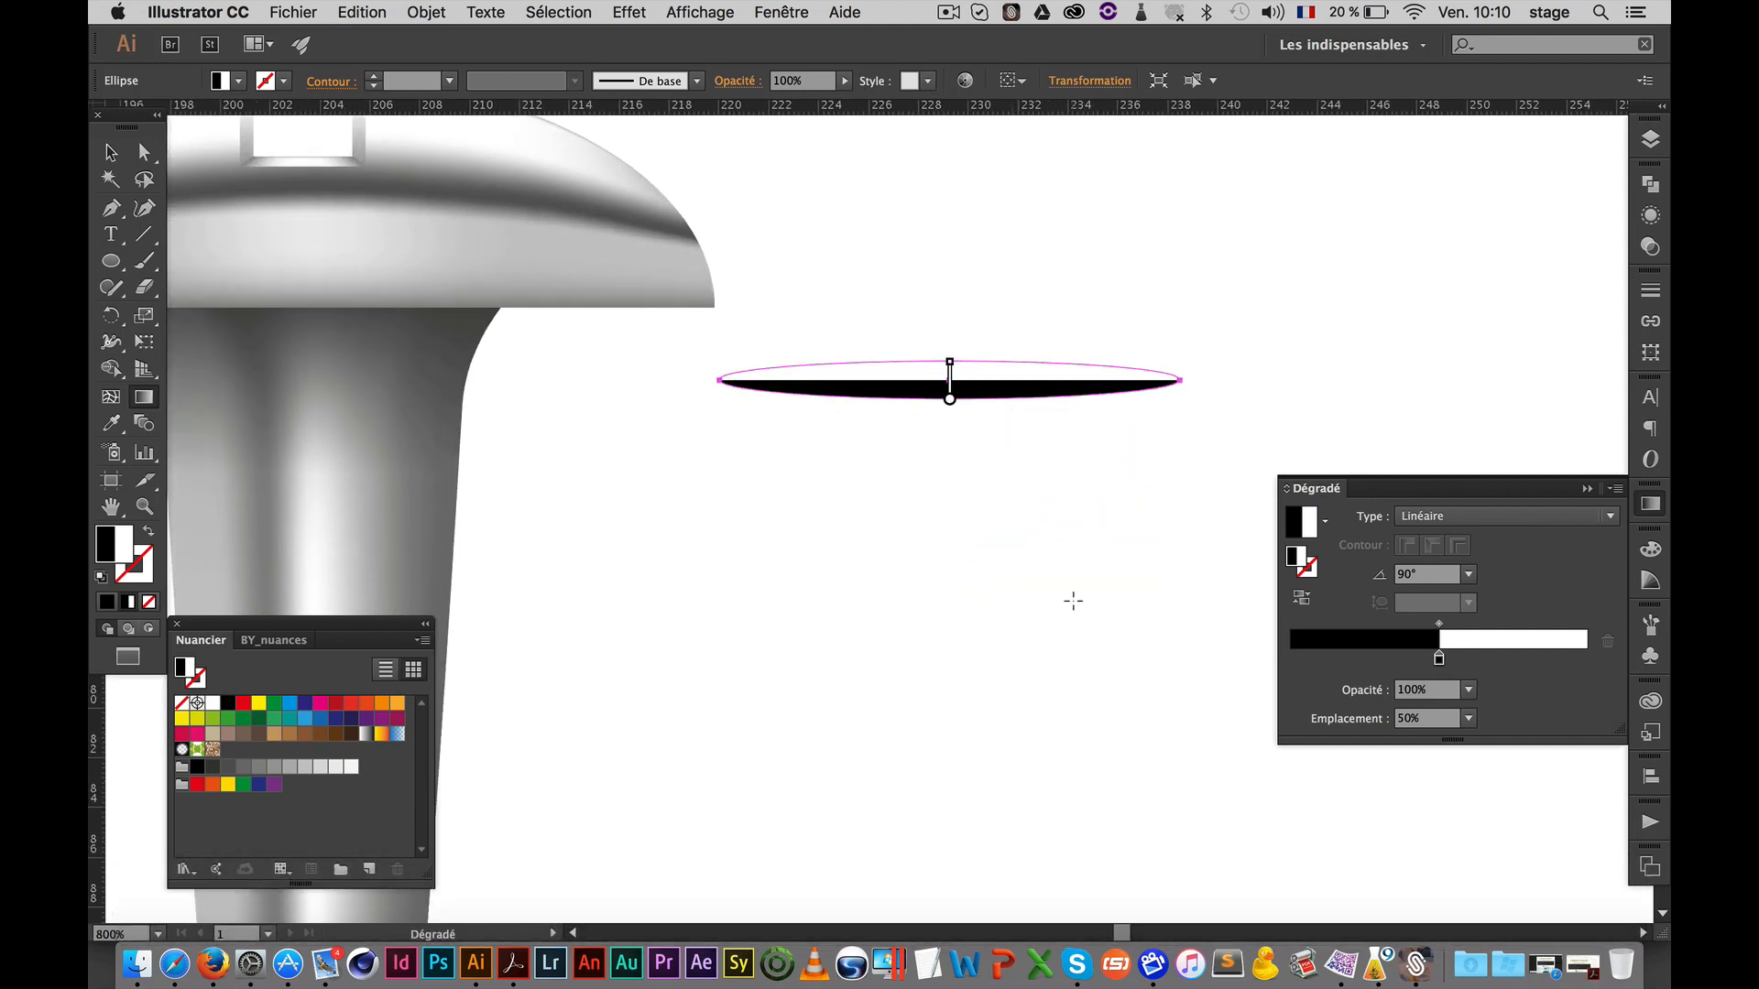
key("super+space")
left_click(785, 480)
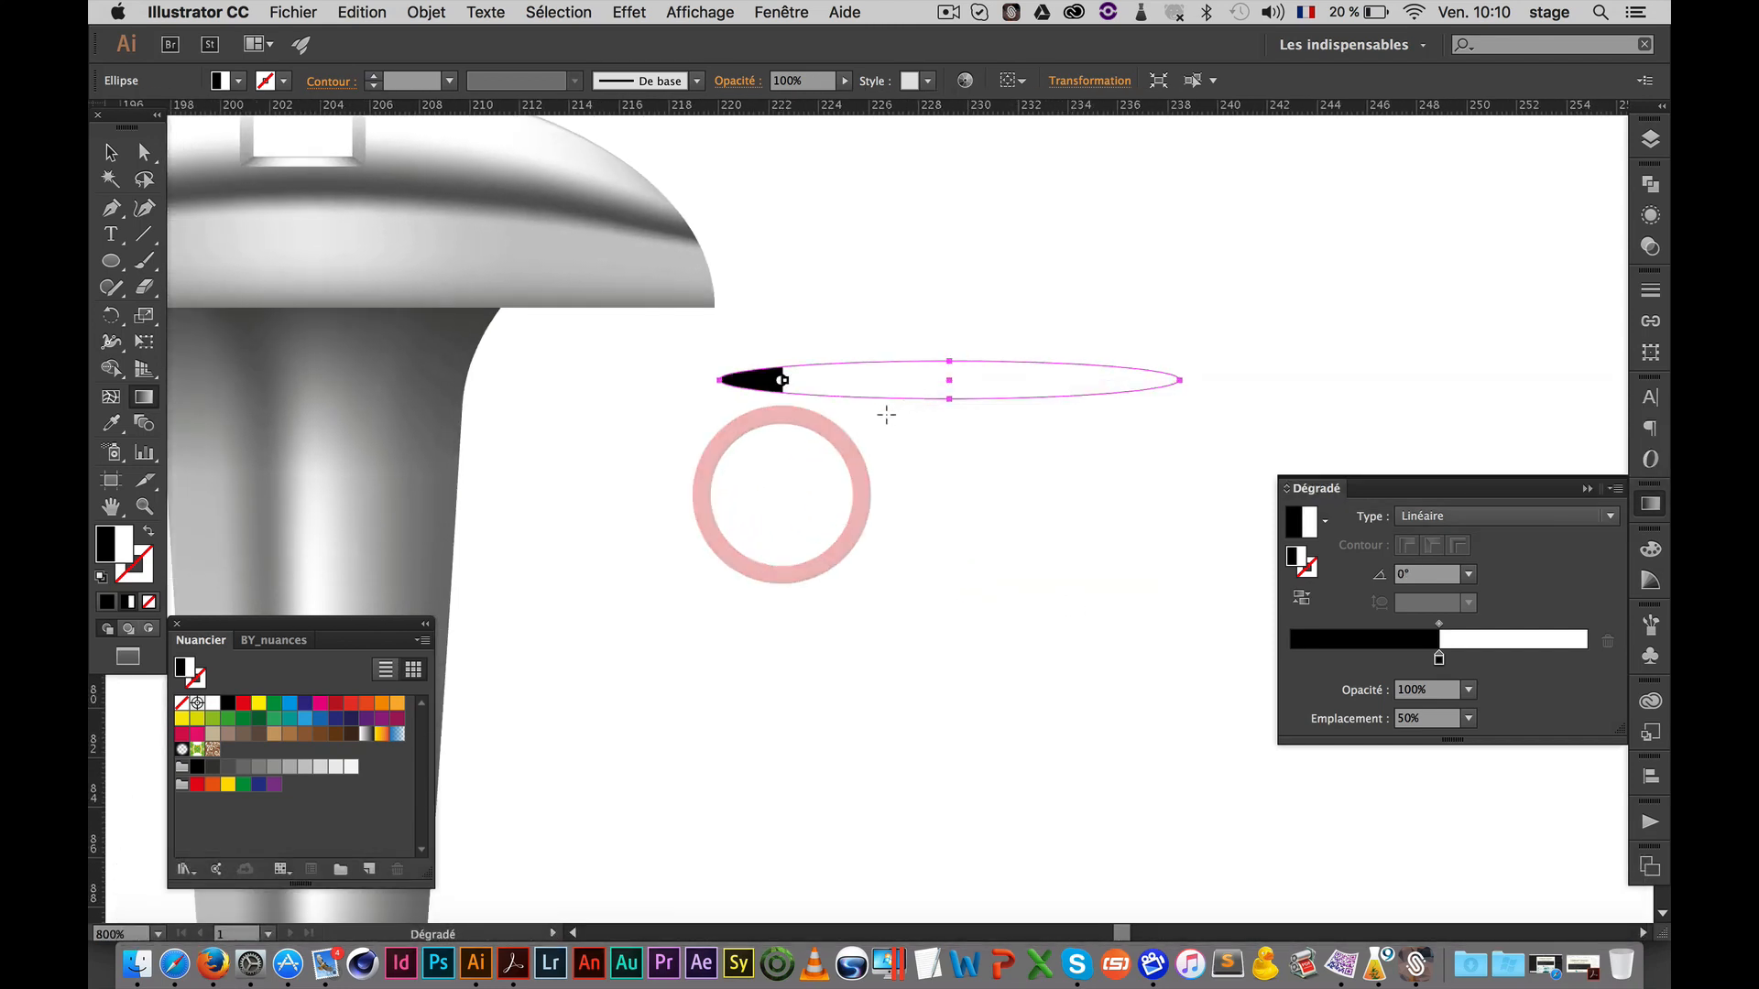
key("super+z")
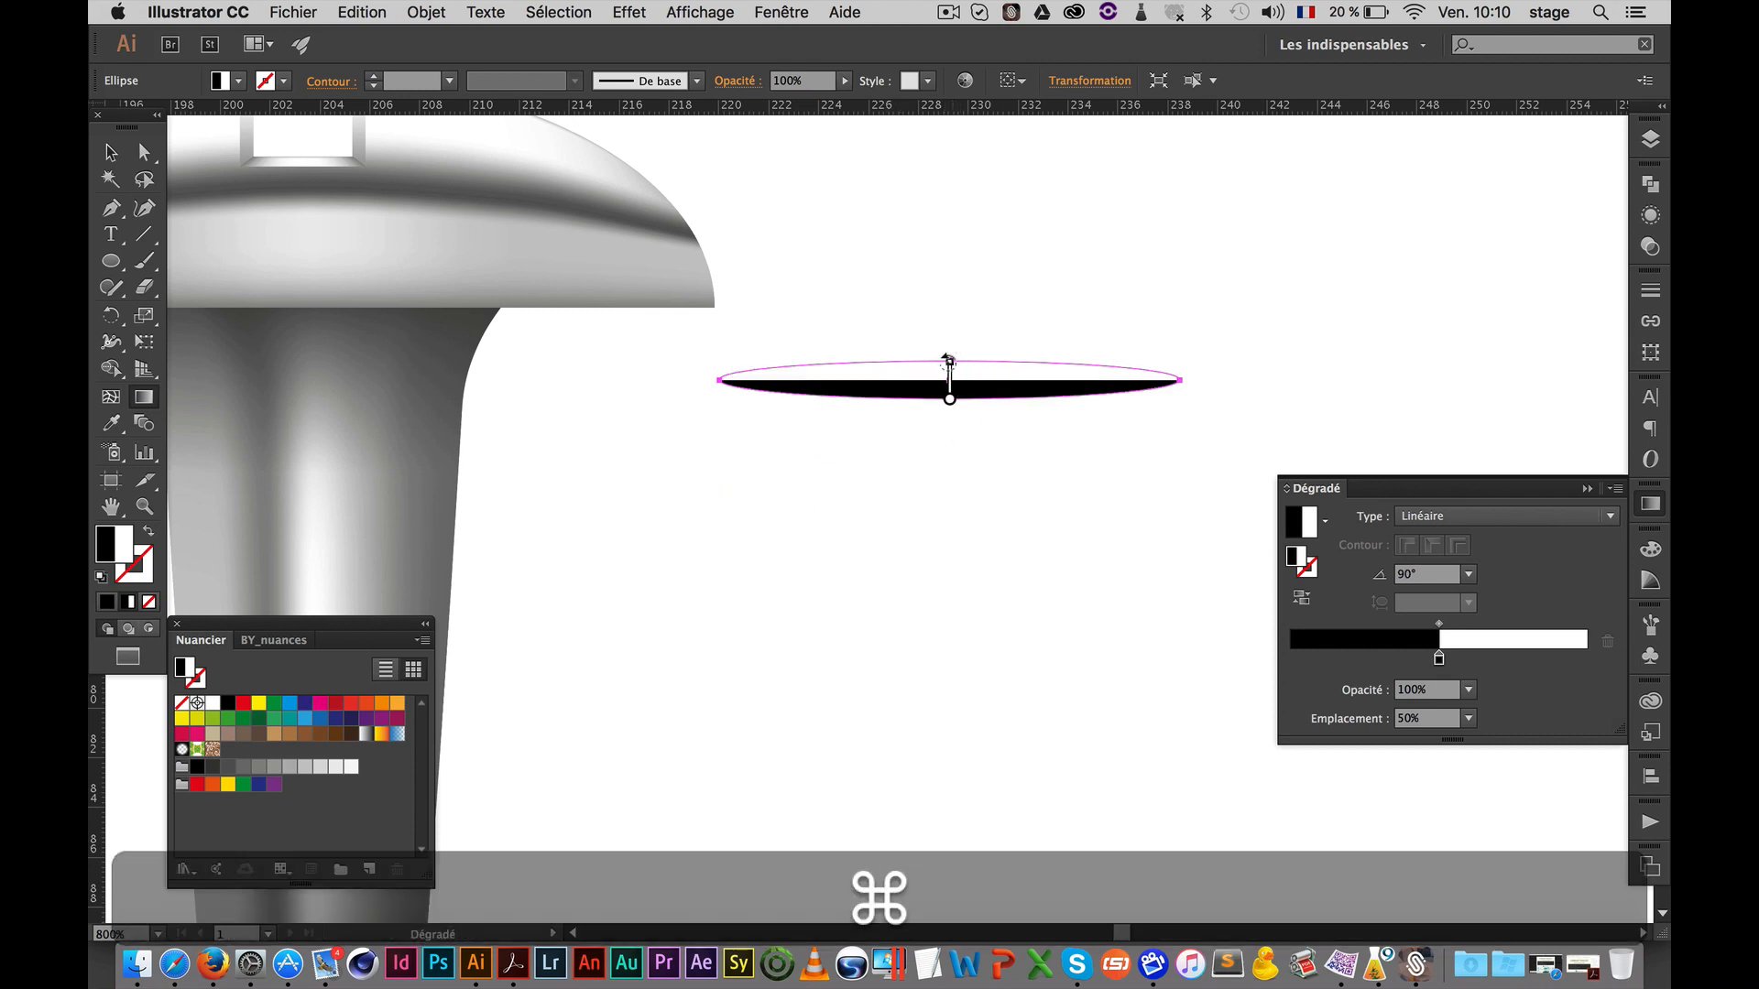
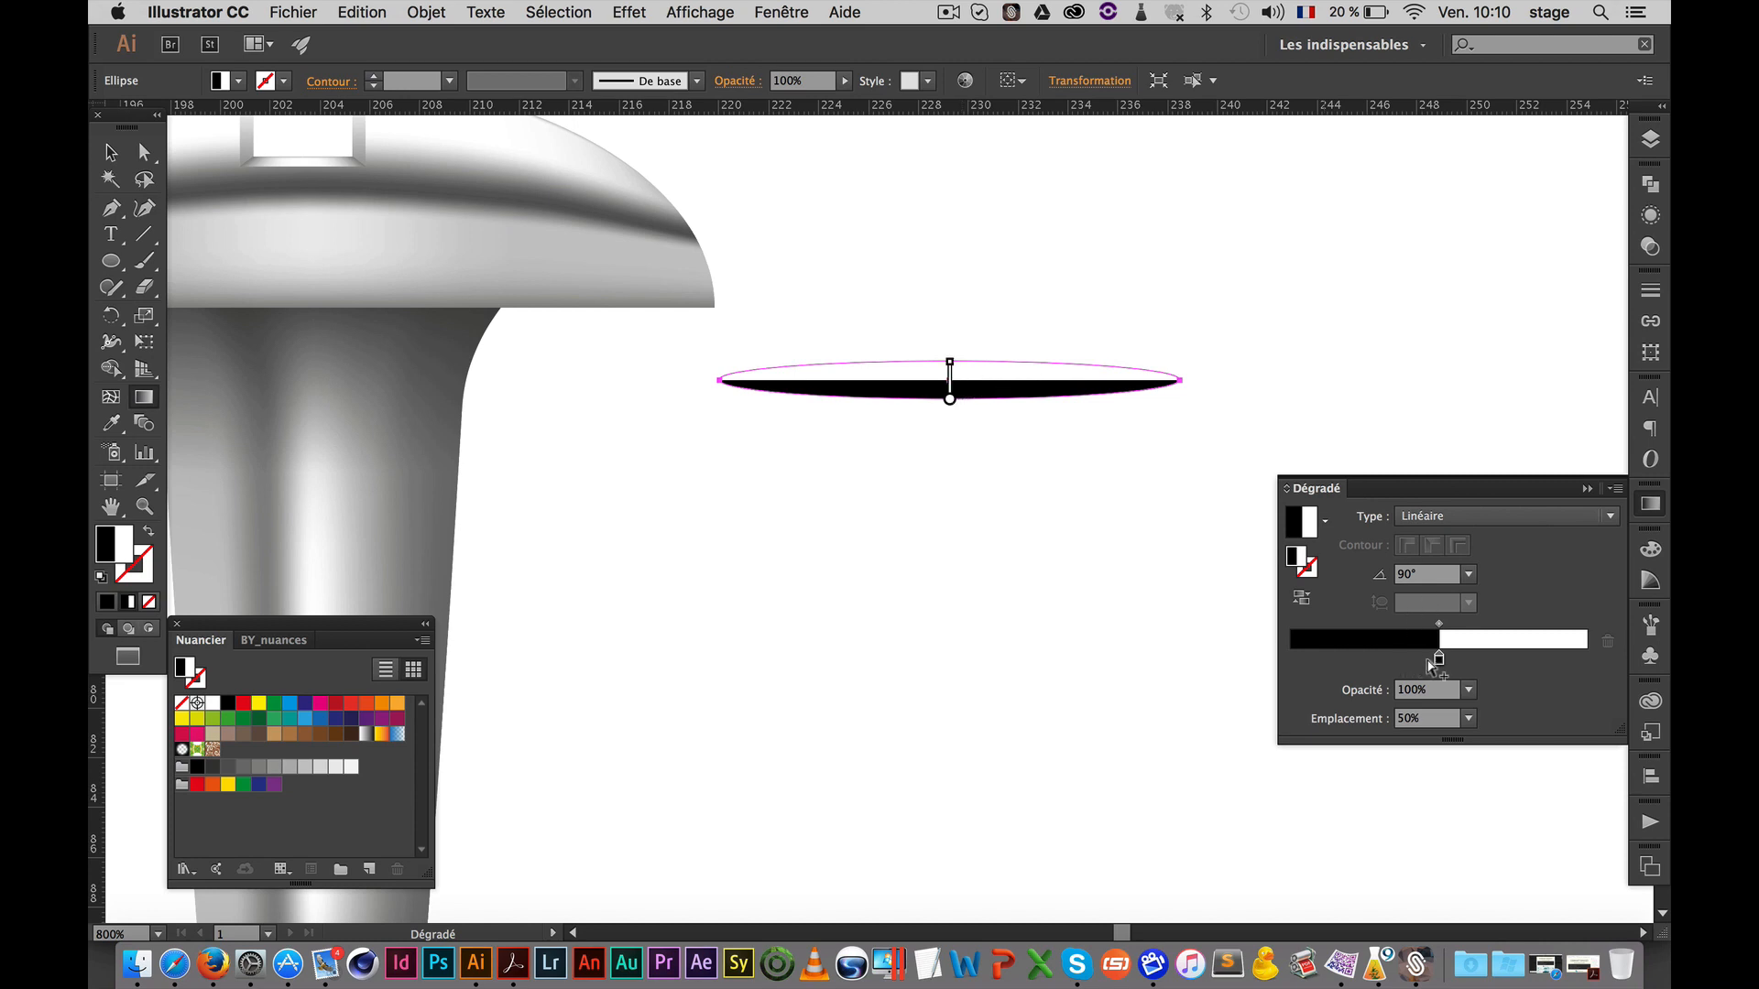
Add a gradient stop at 0% and color it with a dark gray swatch at 100% opacity
left_click_drag(1317, 661, 1289, 662)
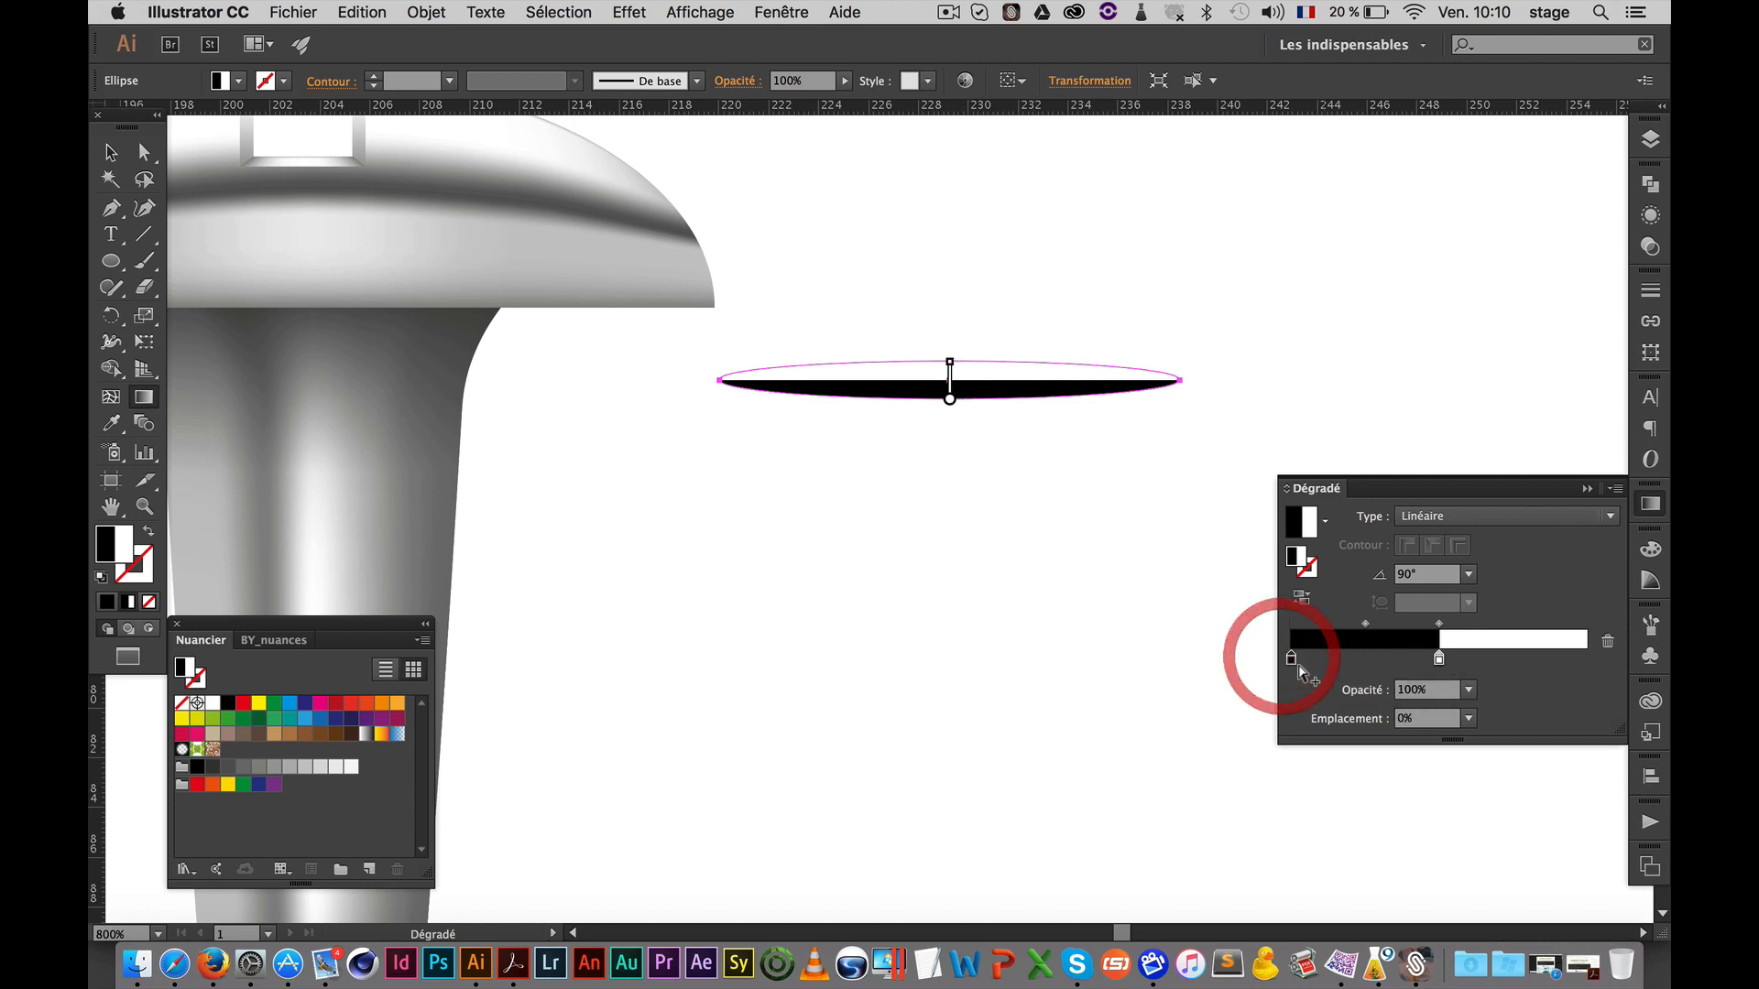
double_click(1290, 661)
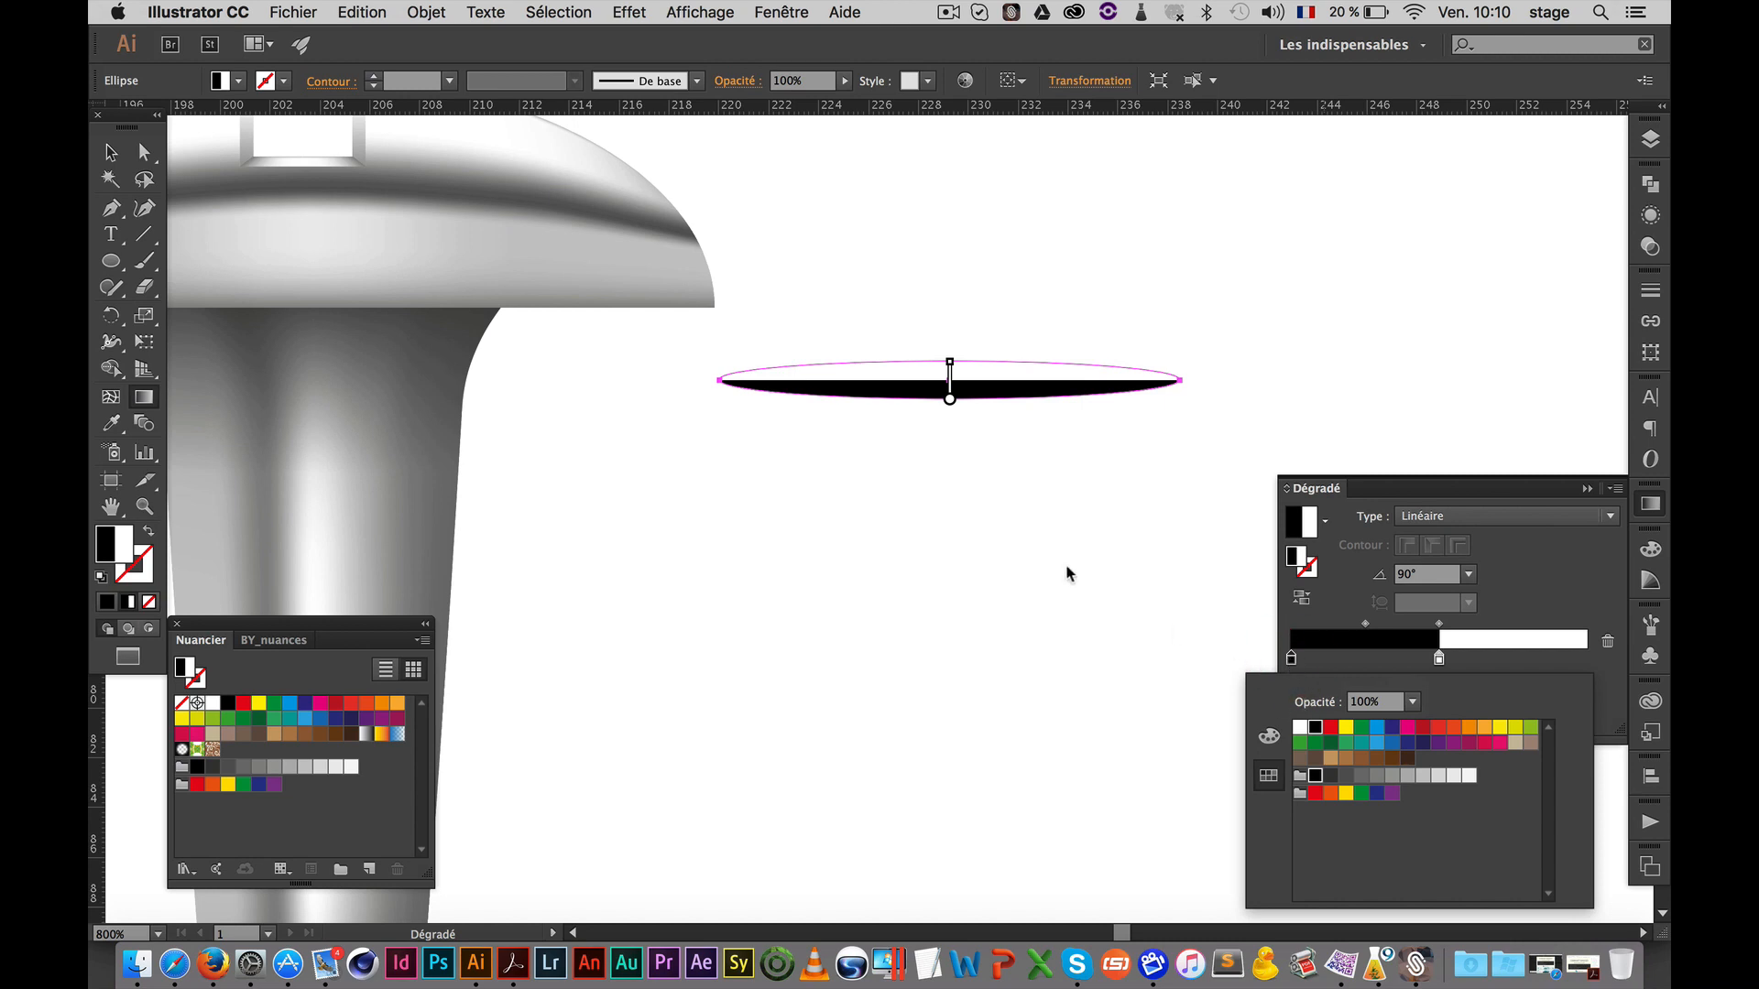
left_click(1361, 784)
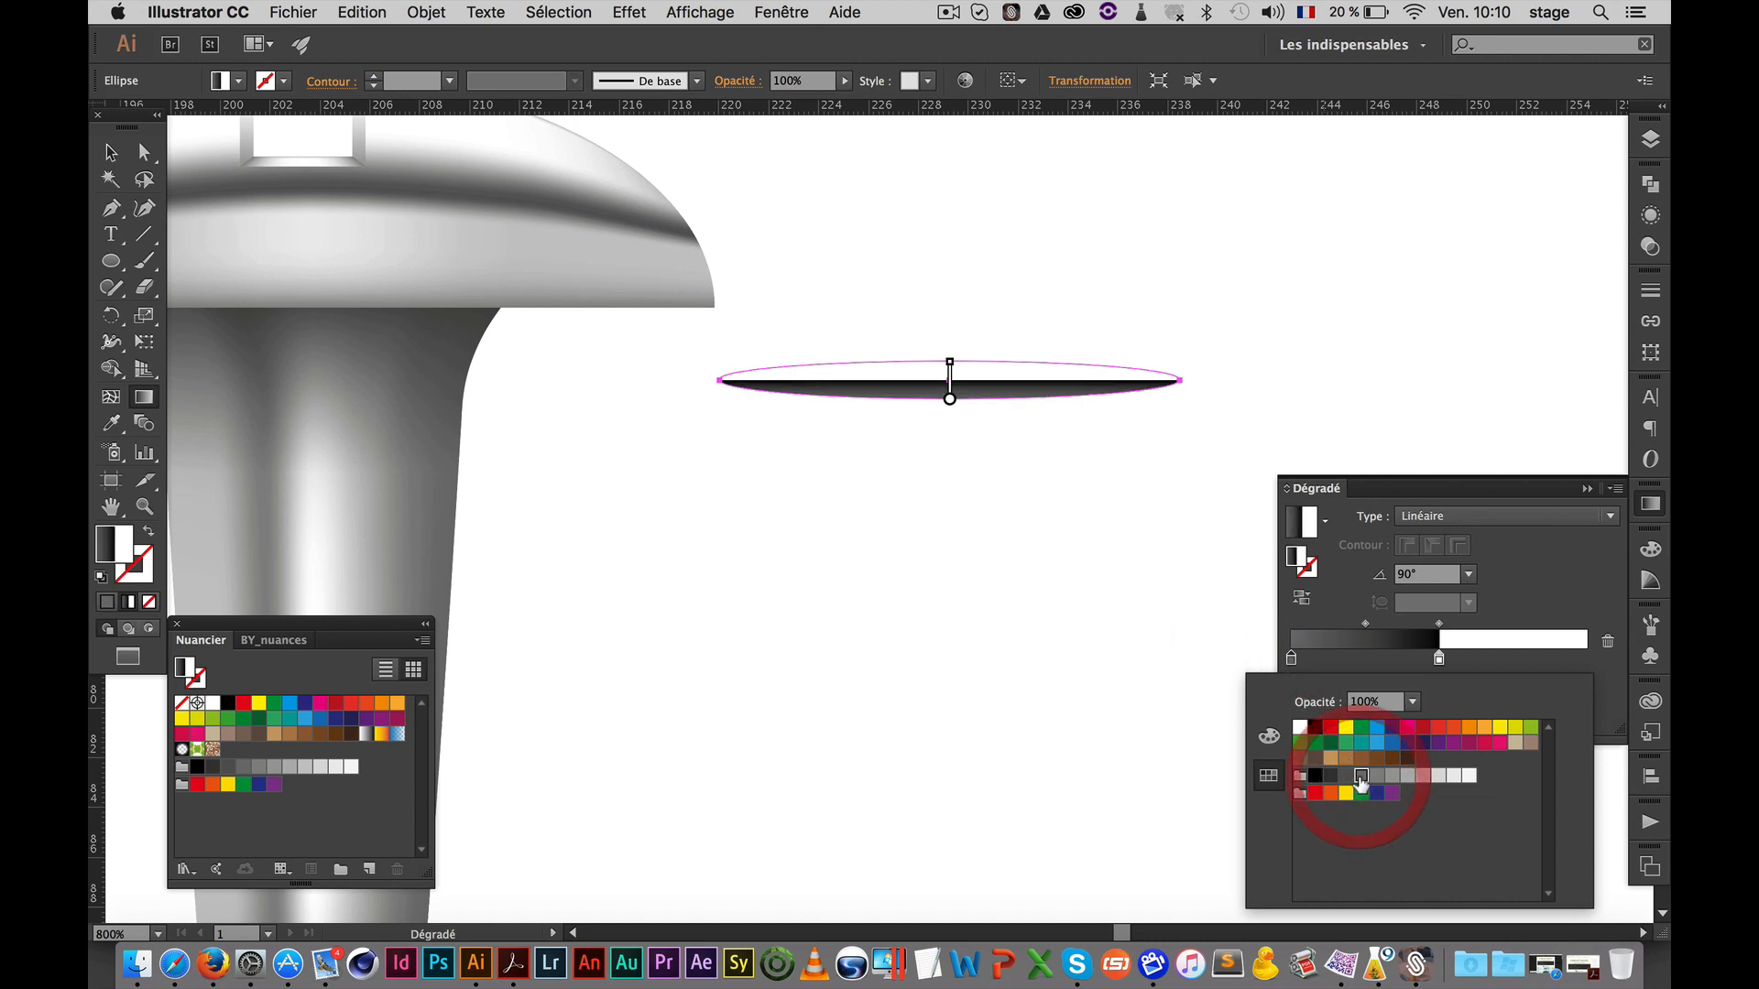
Add a gradient stop at 100%, color it with a light gray swatch, and deselect the ellipse
left_click(1589, 665)
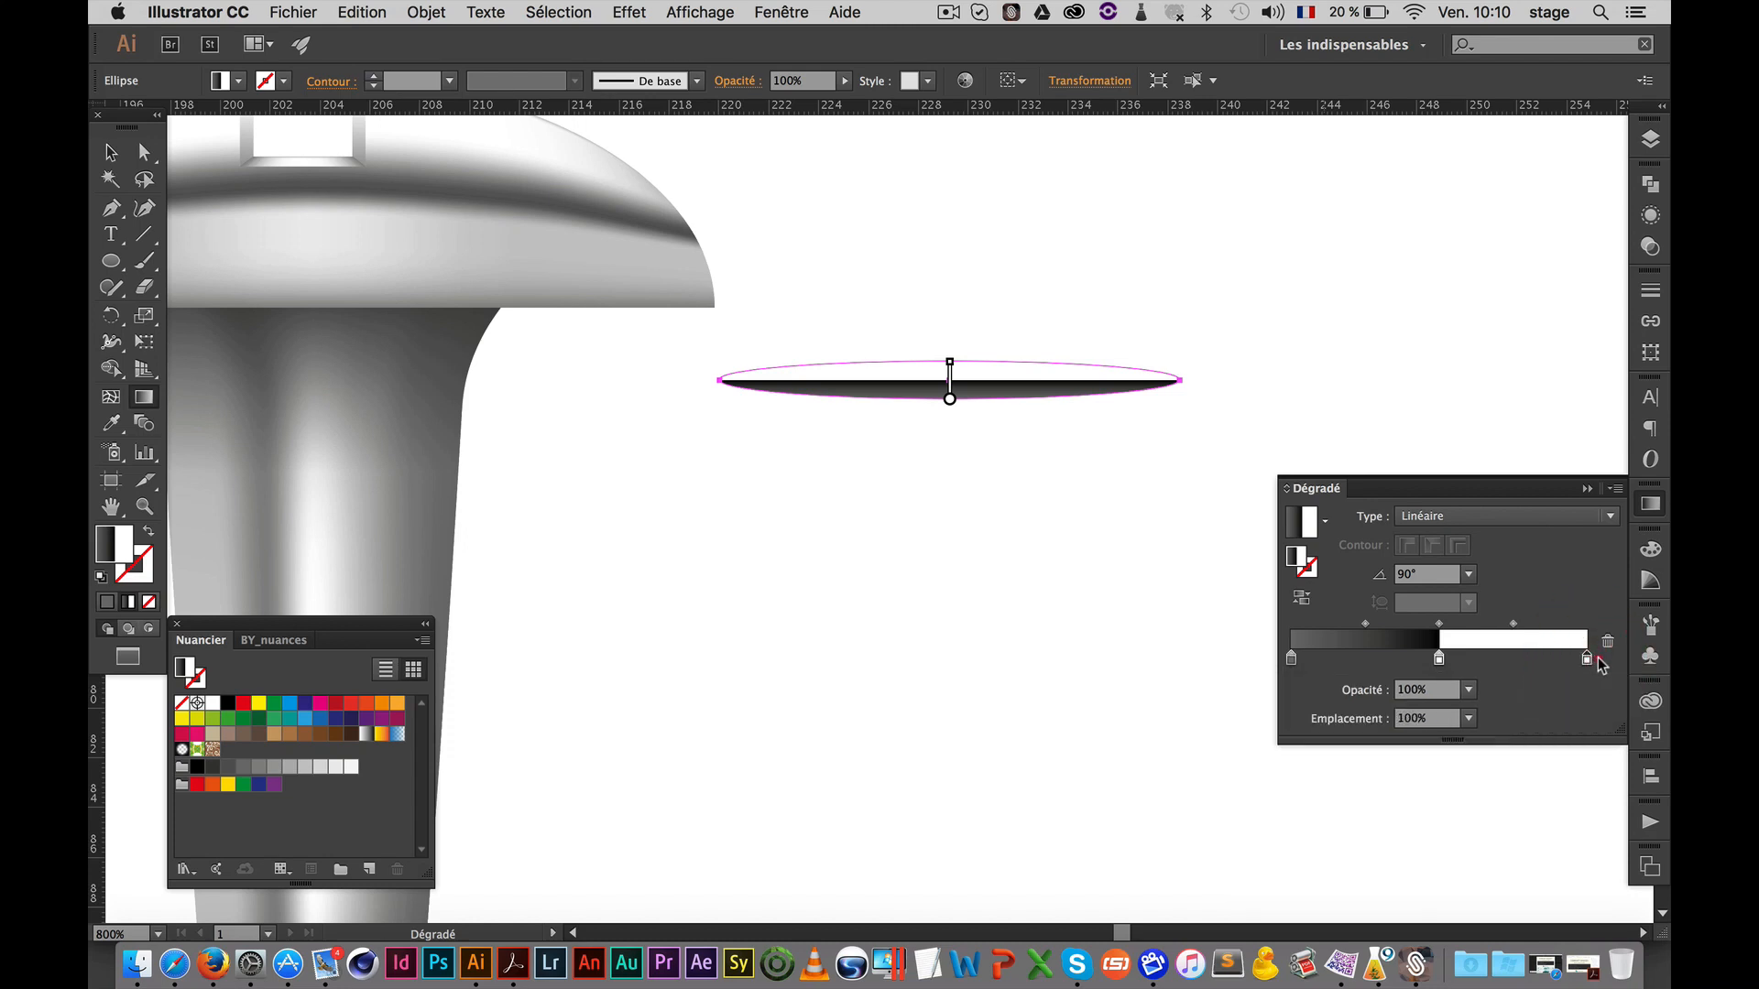
left_click(1588, 662)
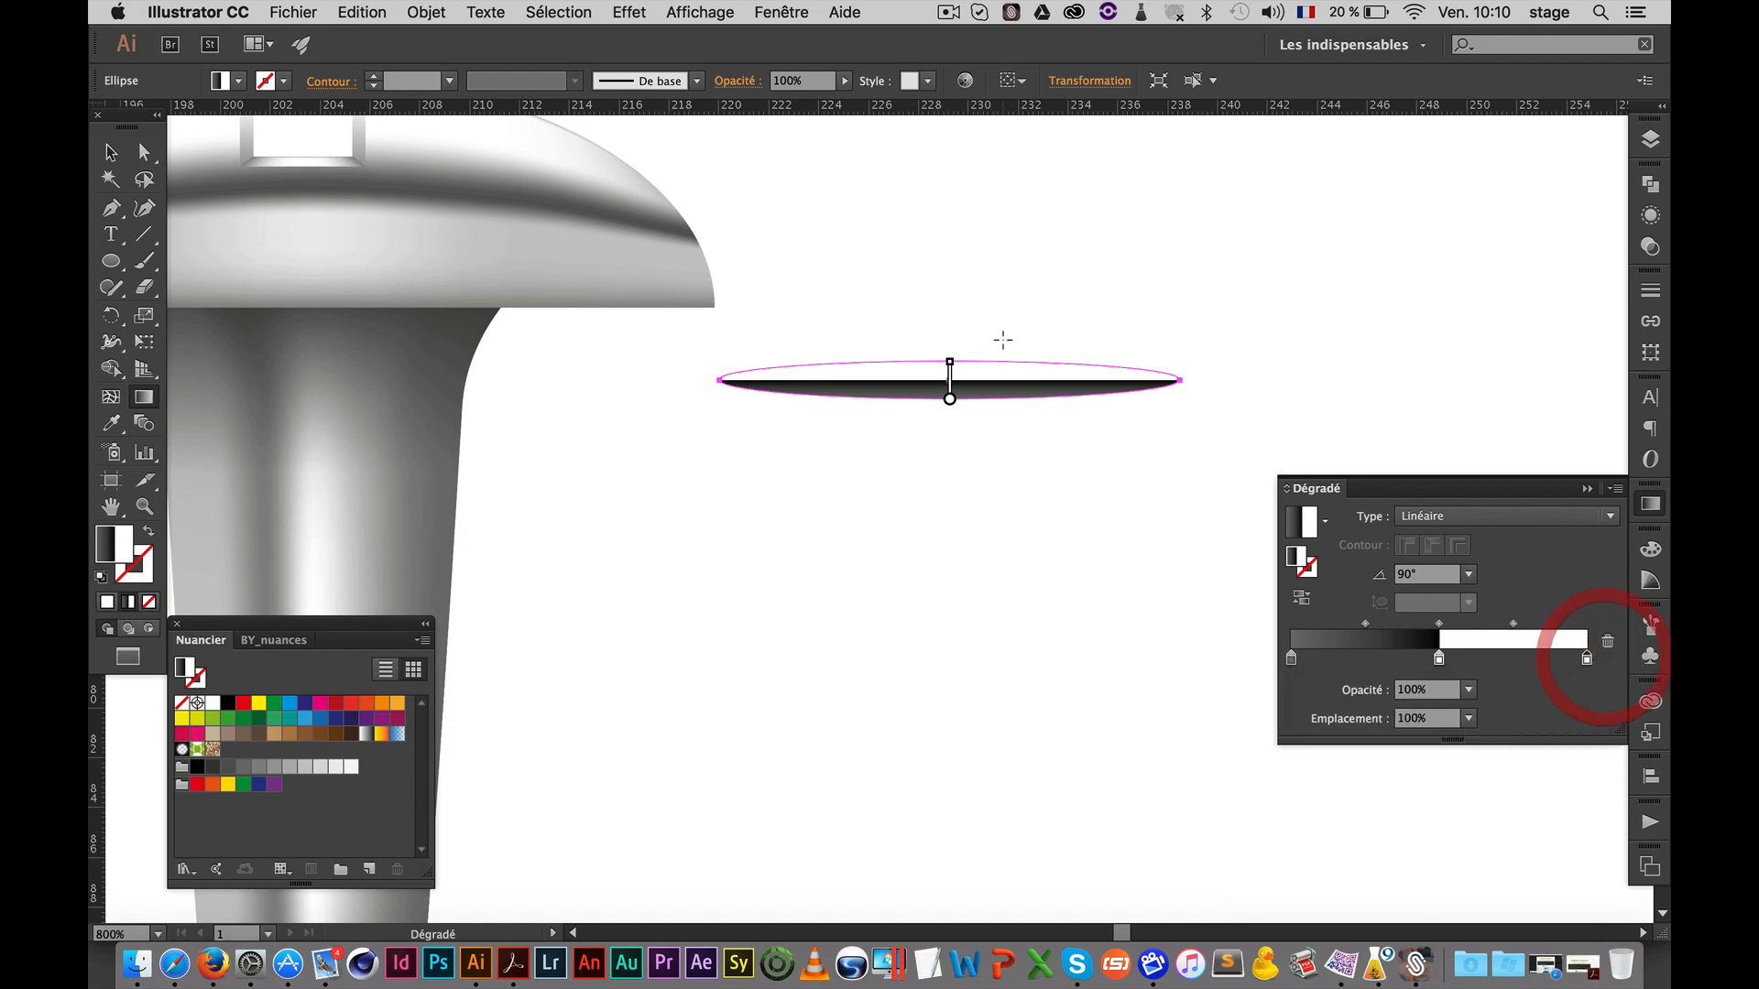
double_click(1589, 663)
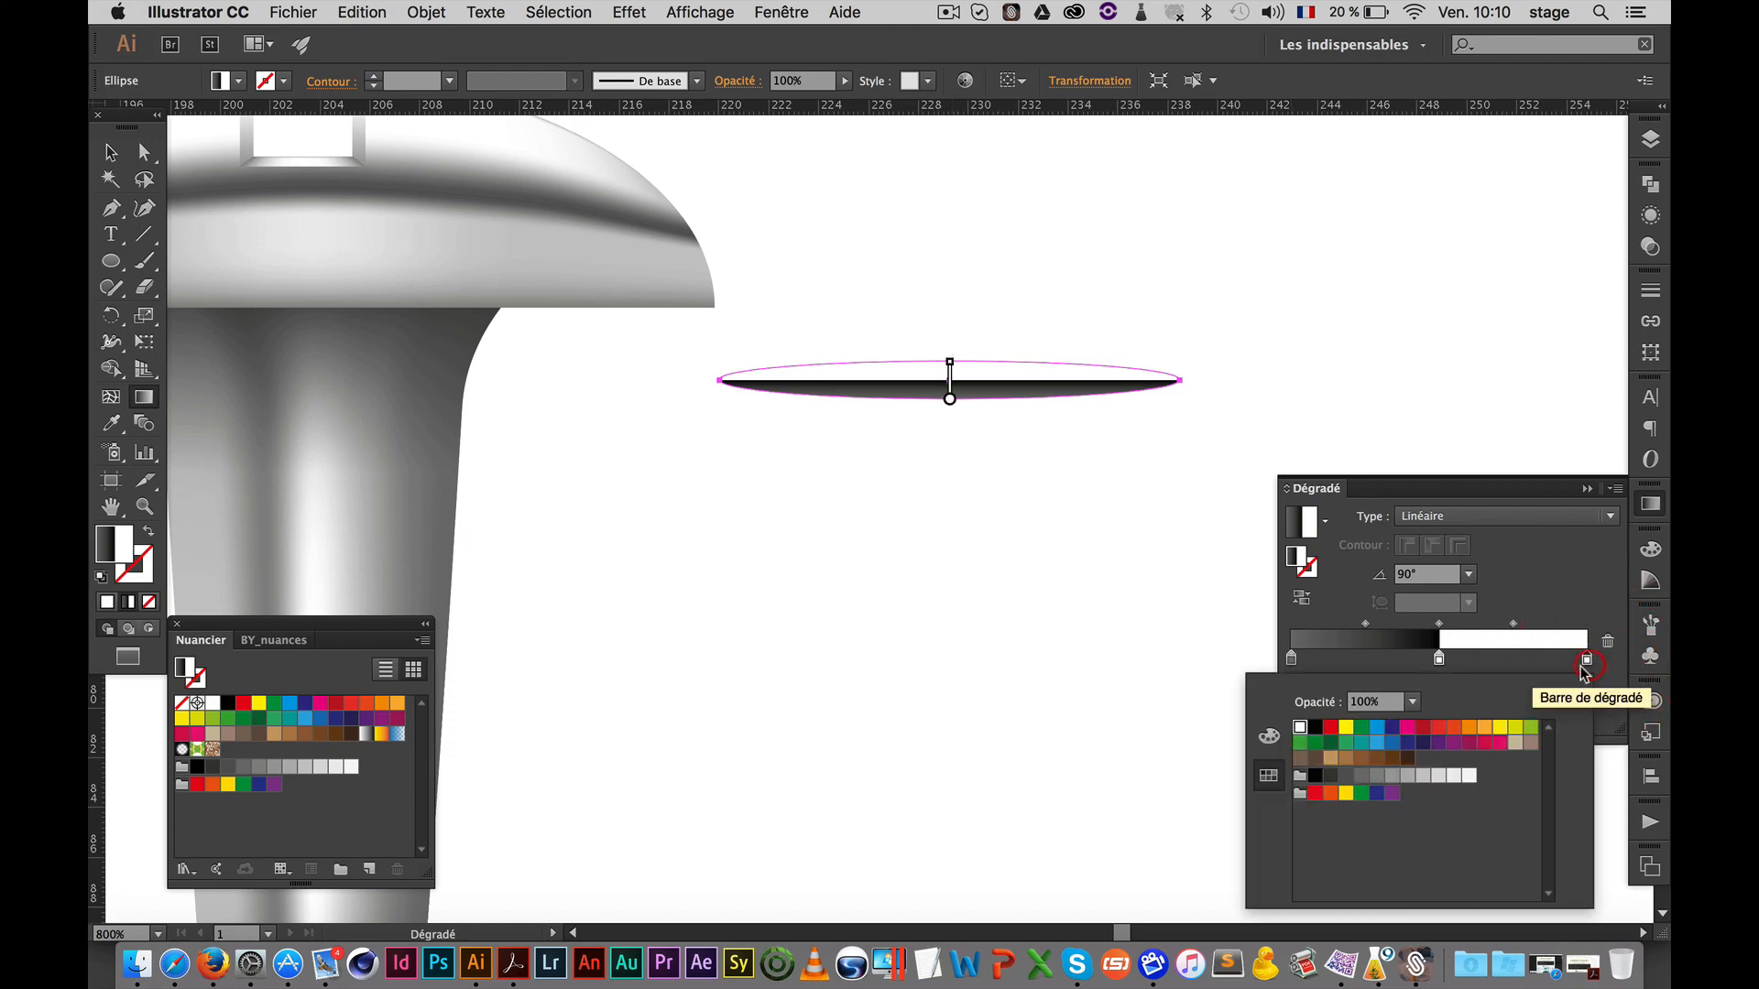
left_click(1422, 776)
left_click(926, 536, "super")
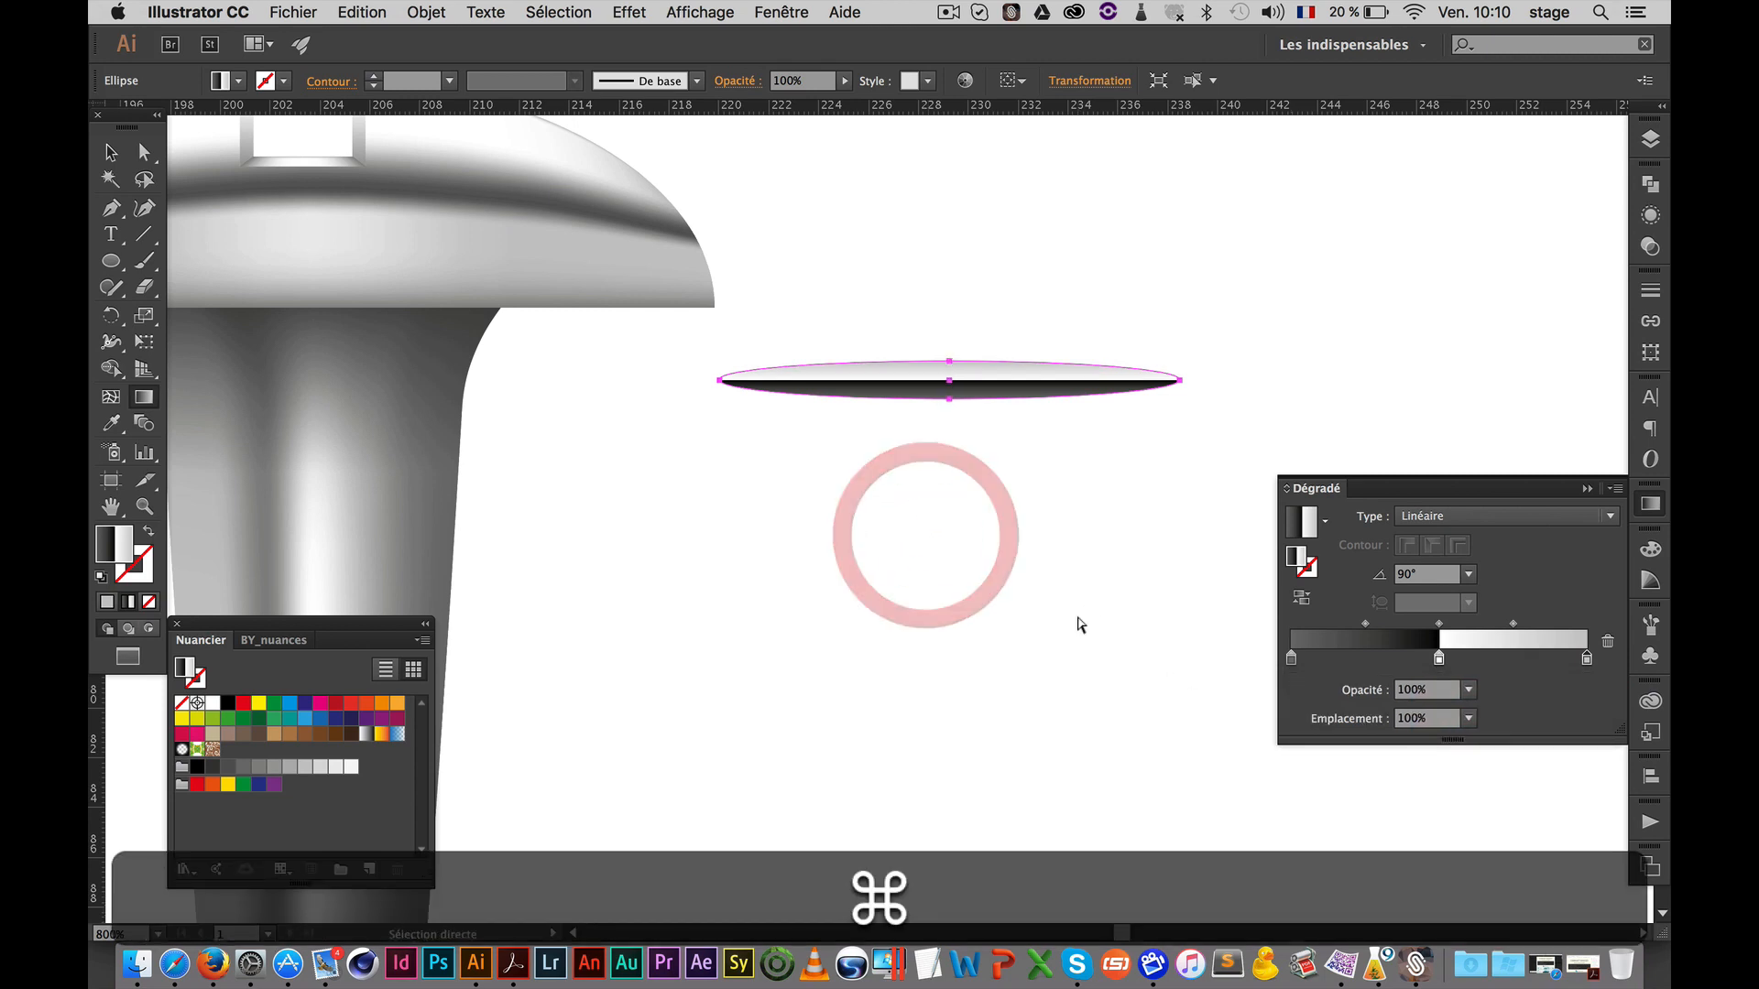
left_click(109, 151)
left_click(976, 626)
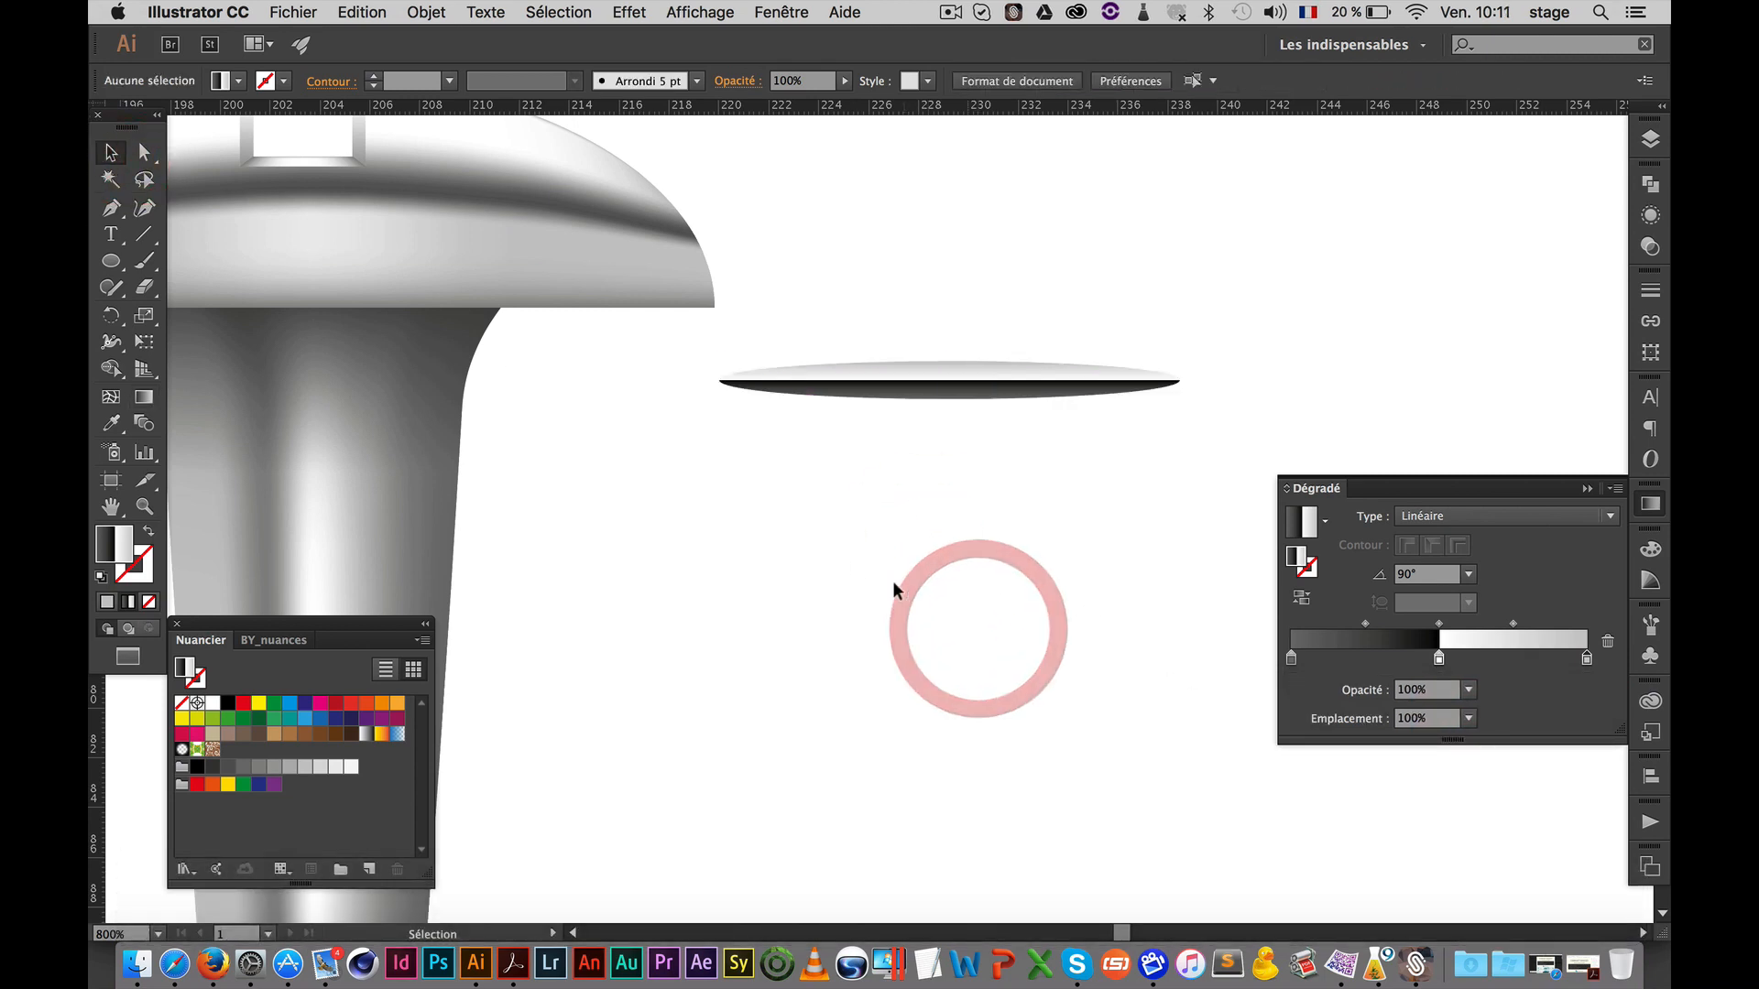
Examine the shaded ellipse beside the screw, first with the whole head and shank, then up close
left_click(882, 562, "alt+super")
left_click(843, 575, "alt+super")
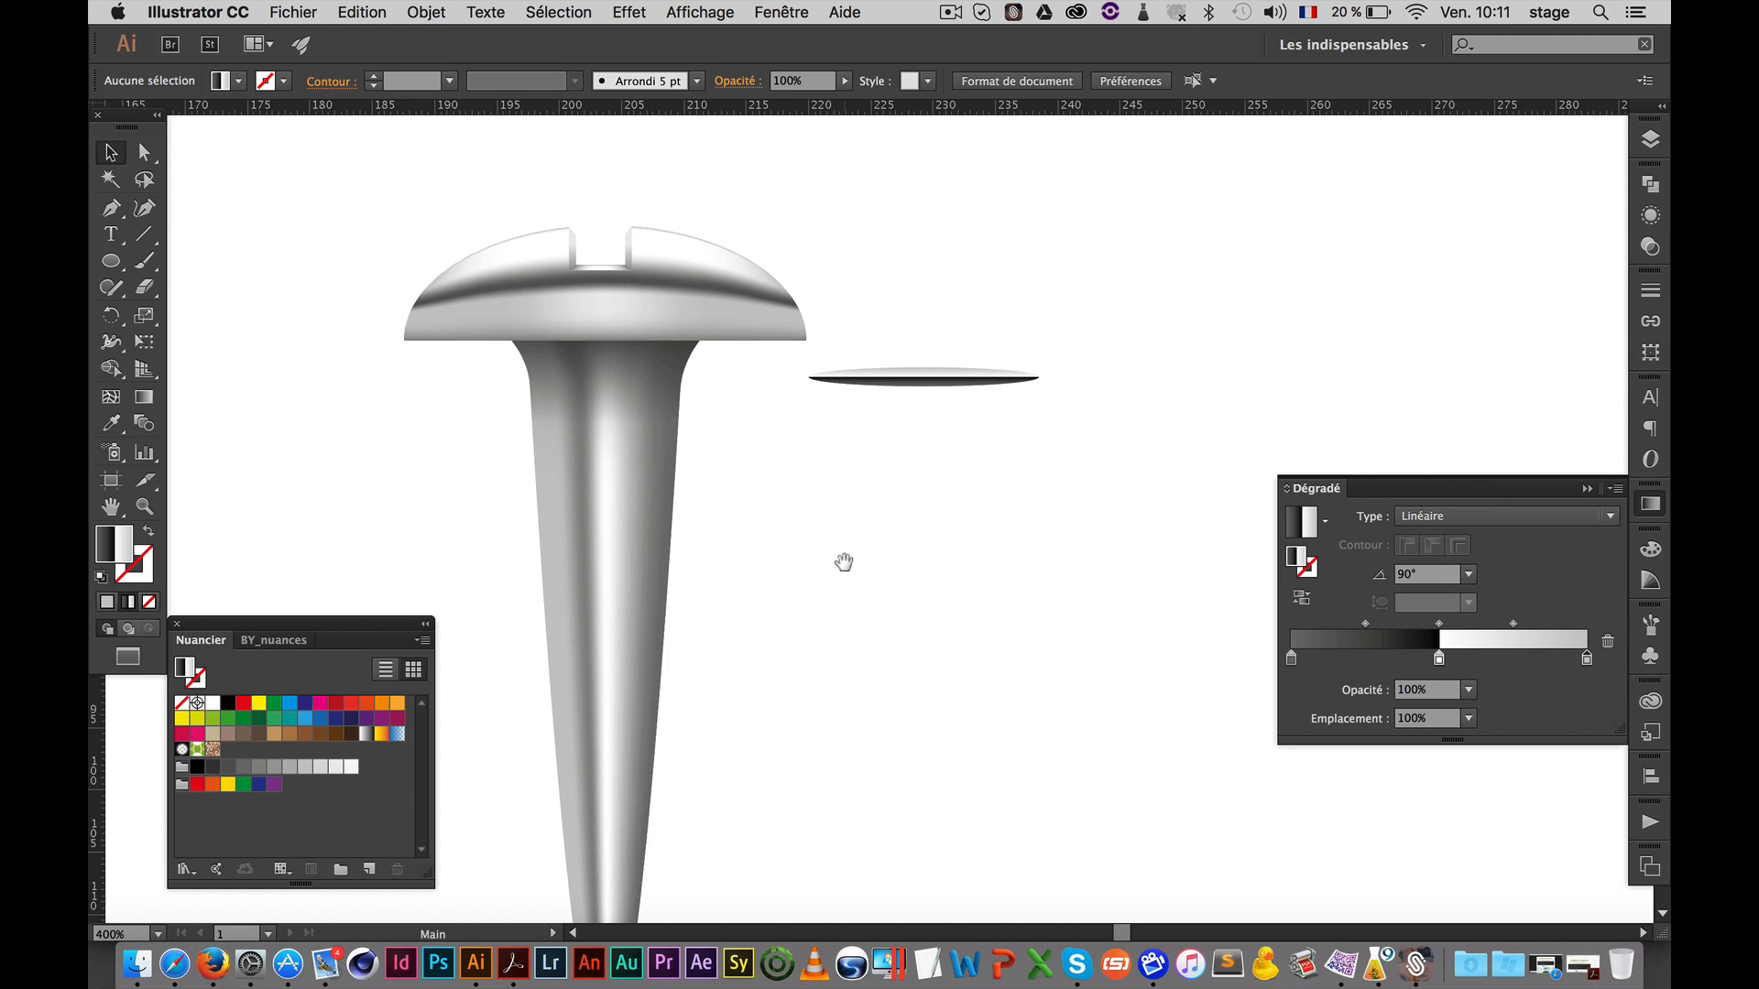
left_click_drag(842, 561, 861, 559)
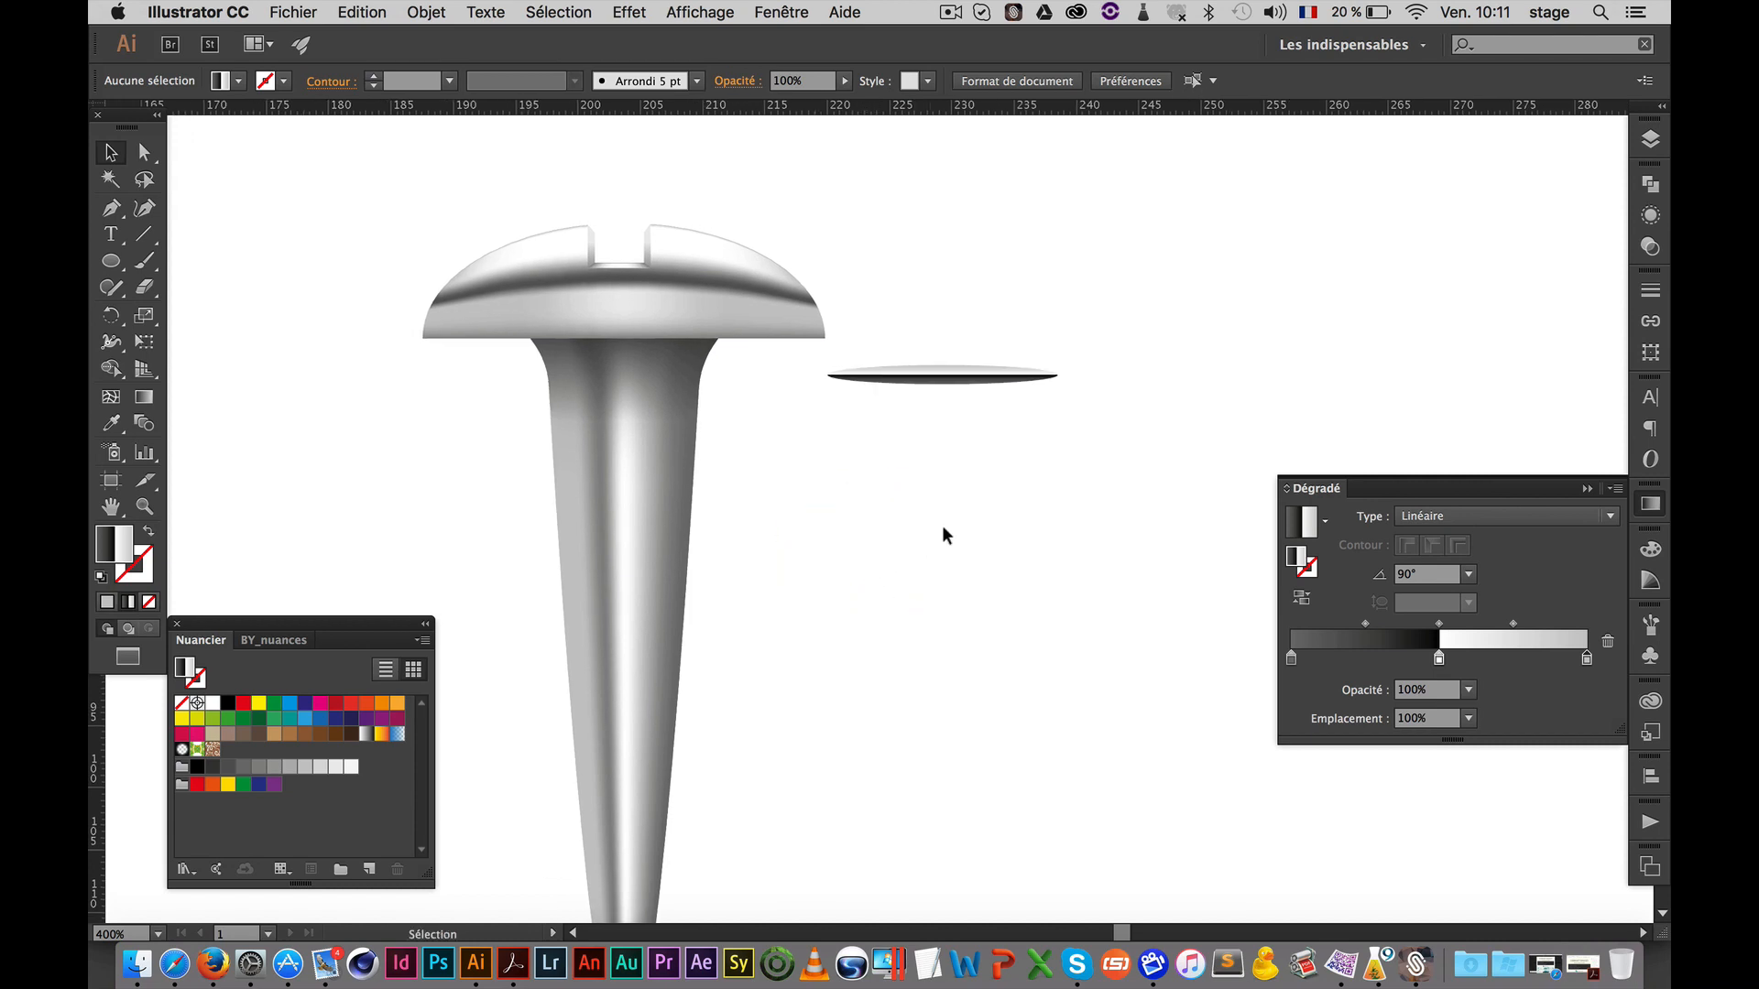
key("super+space")
left_click(824, 498)
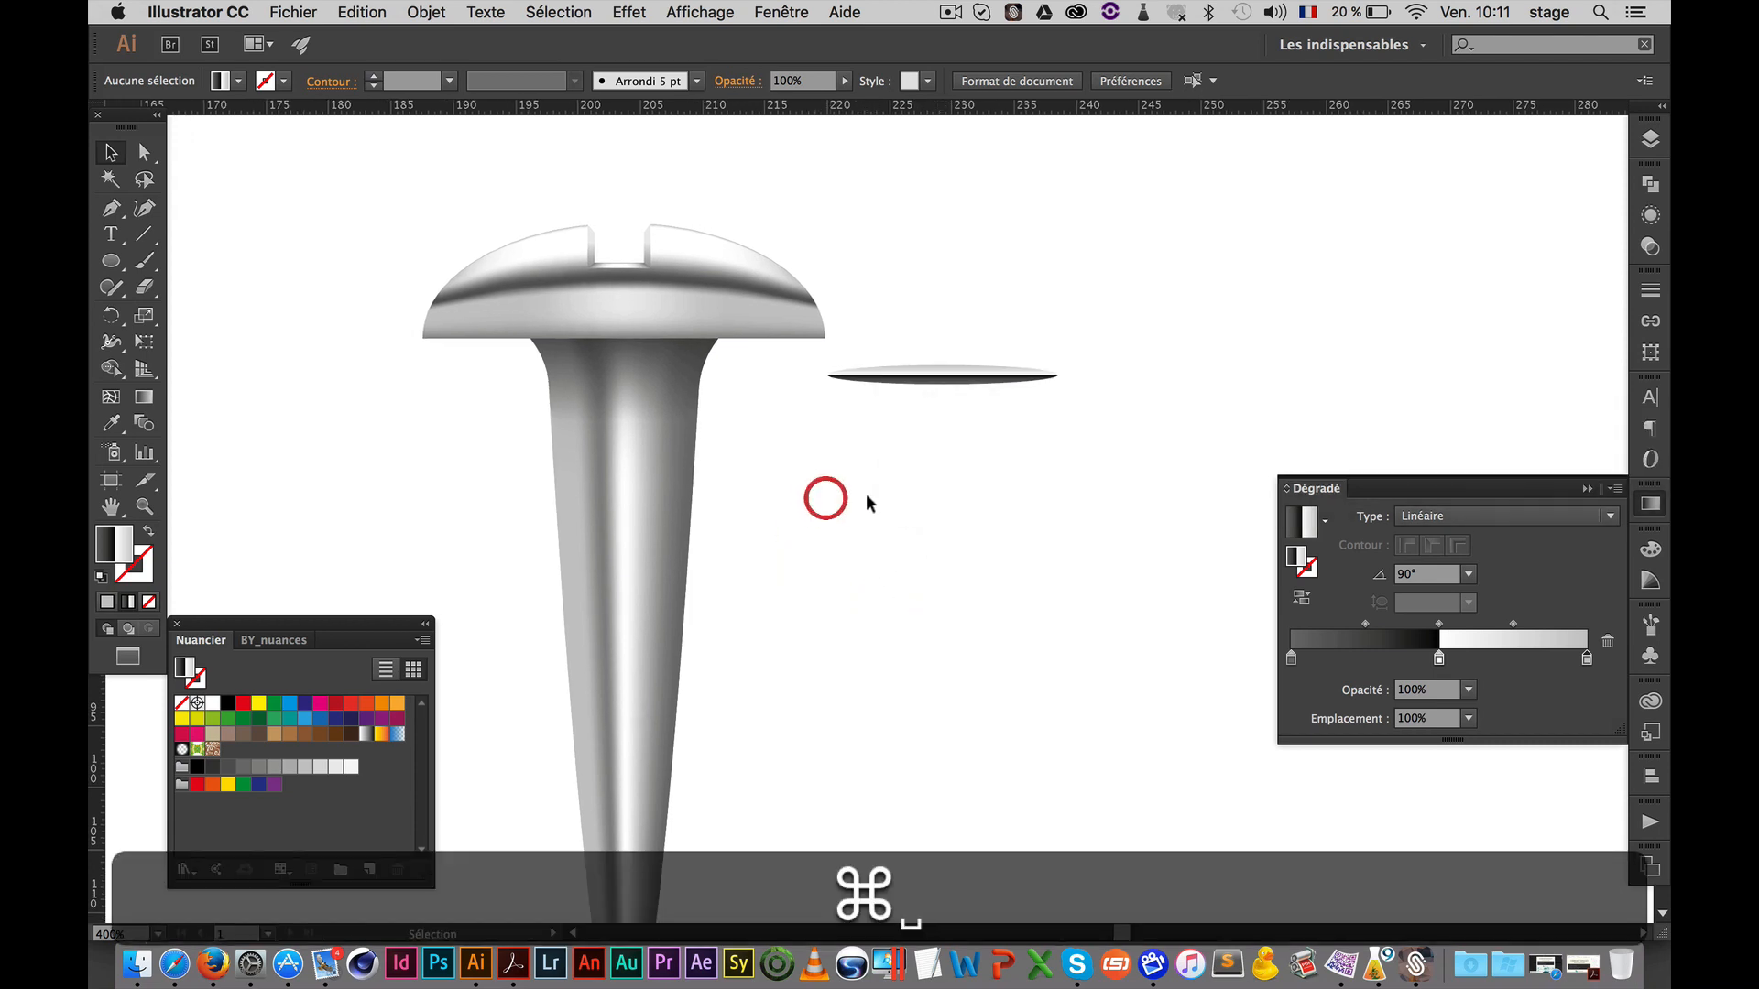
key("super+space")
left_click(947, 409)
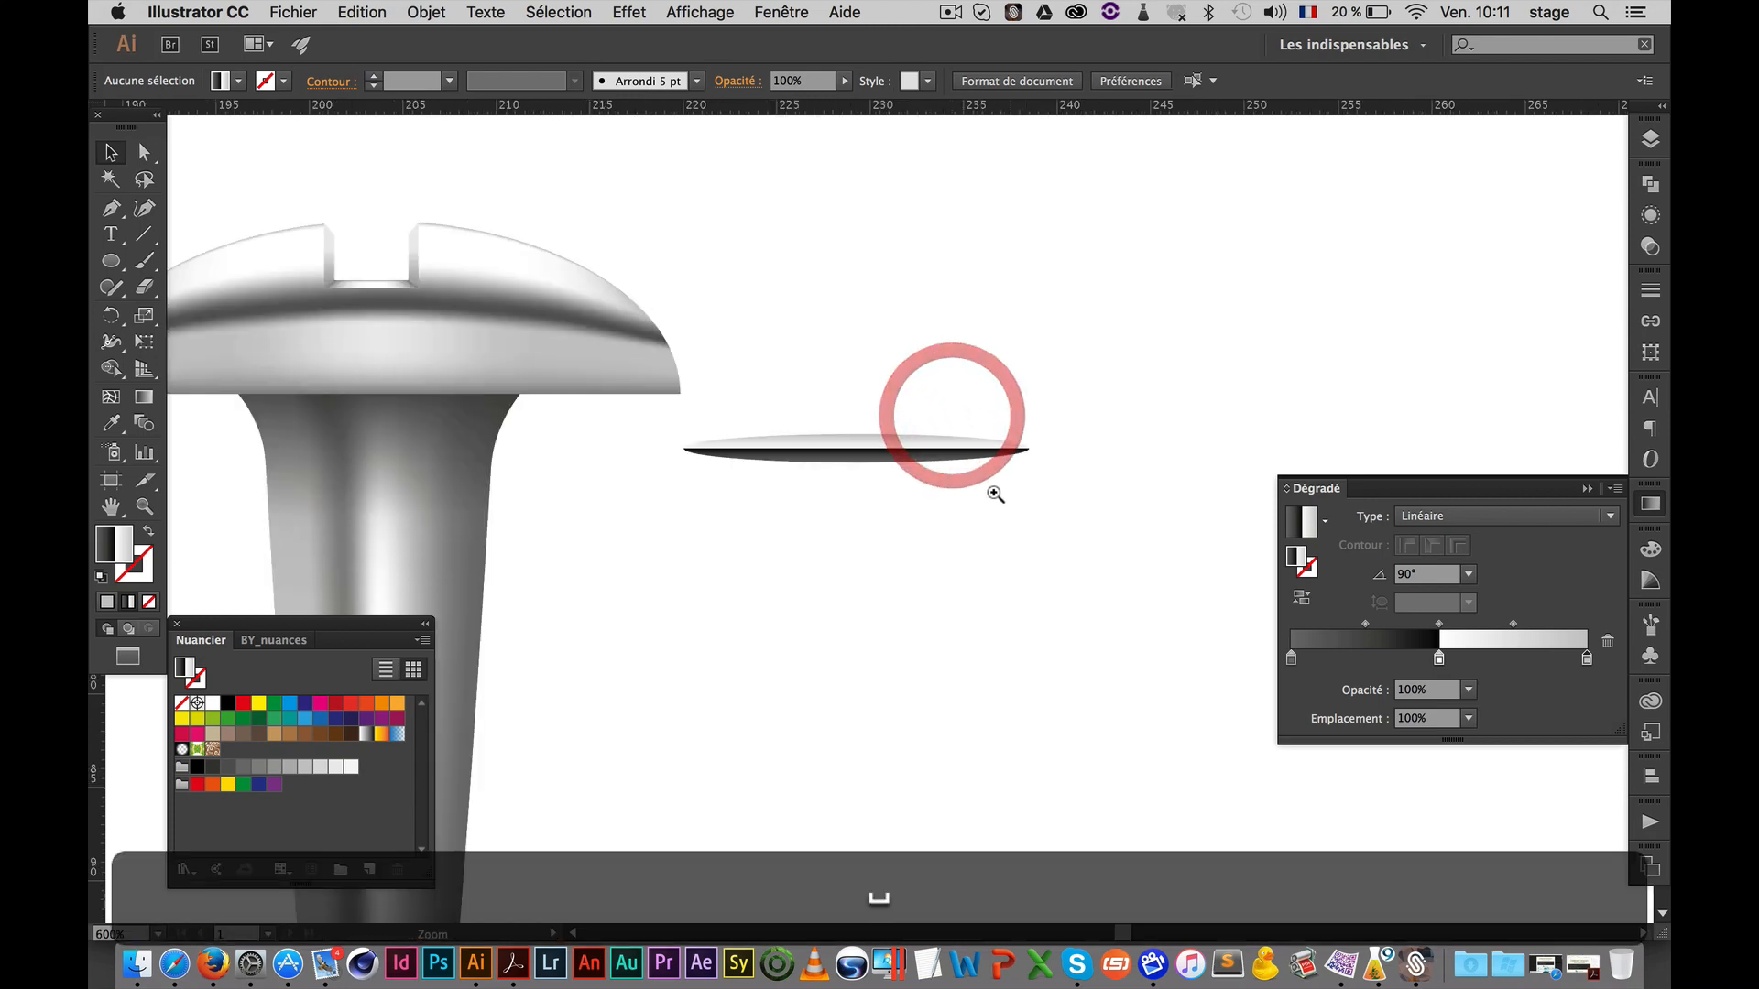
left_click(969, 491)
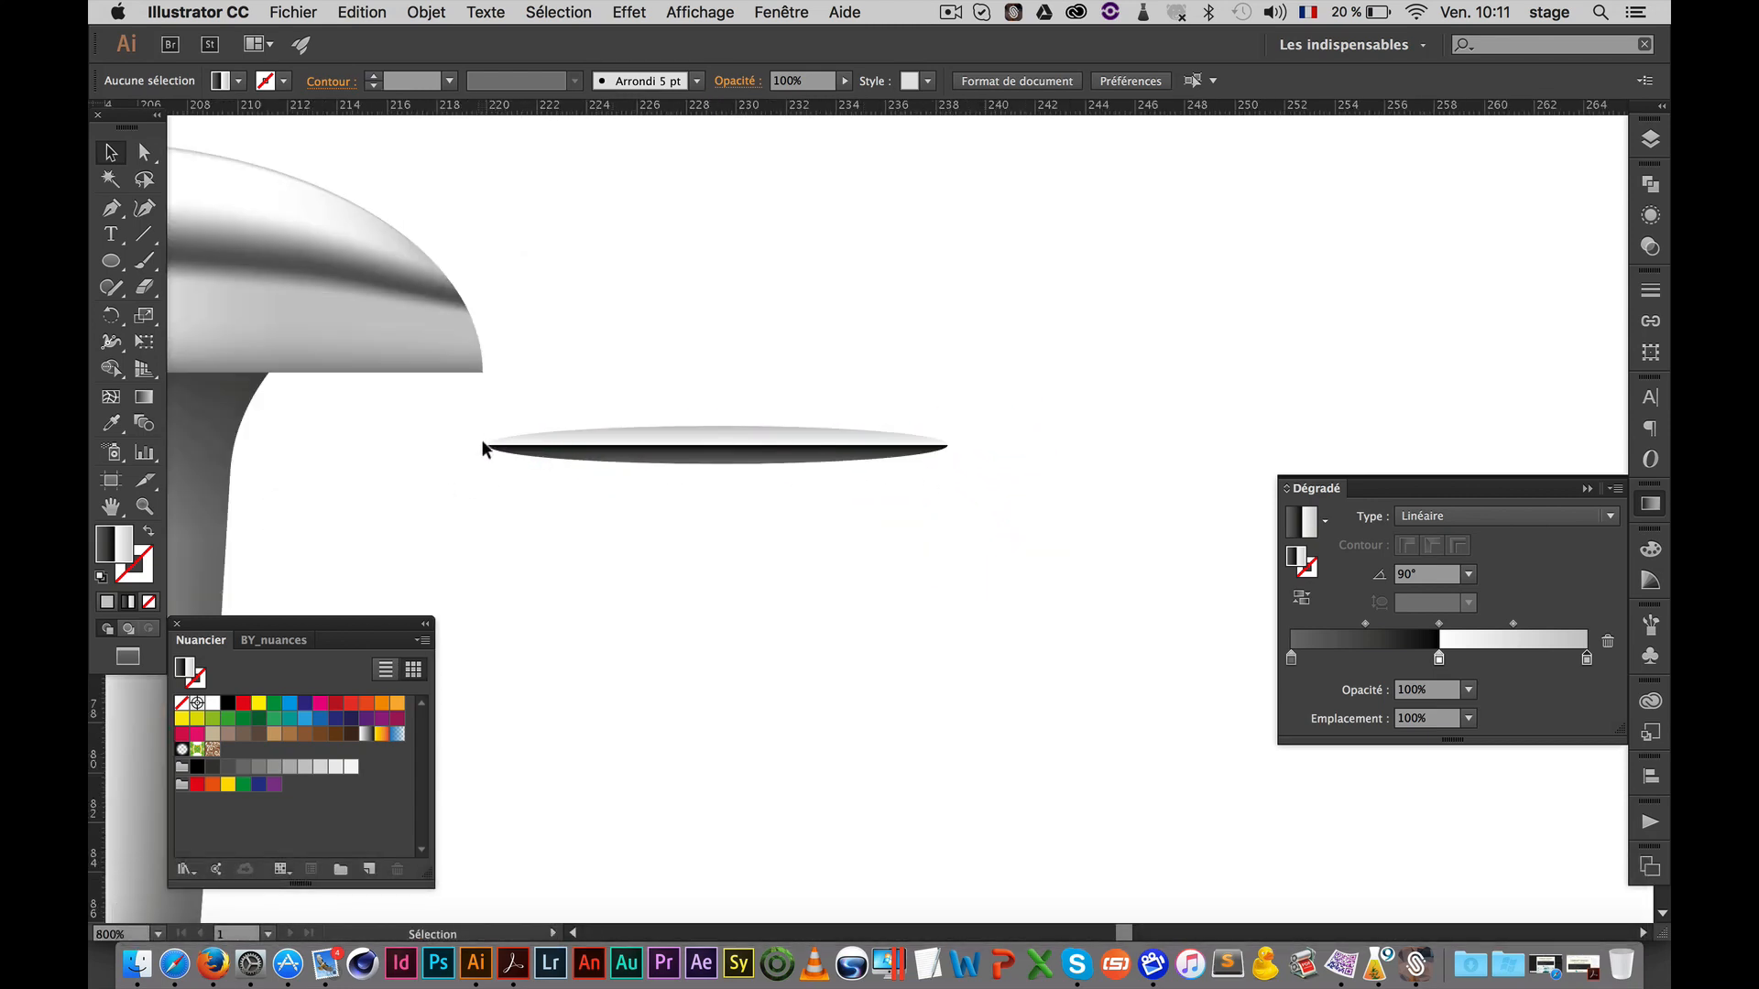
Give the flat ellipse a 40% gray stroke 0,35 pt wide and deselect it
left_click(861, 449)
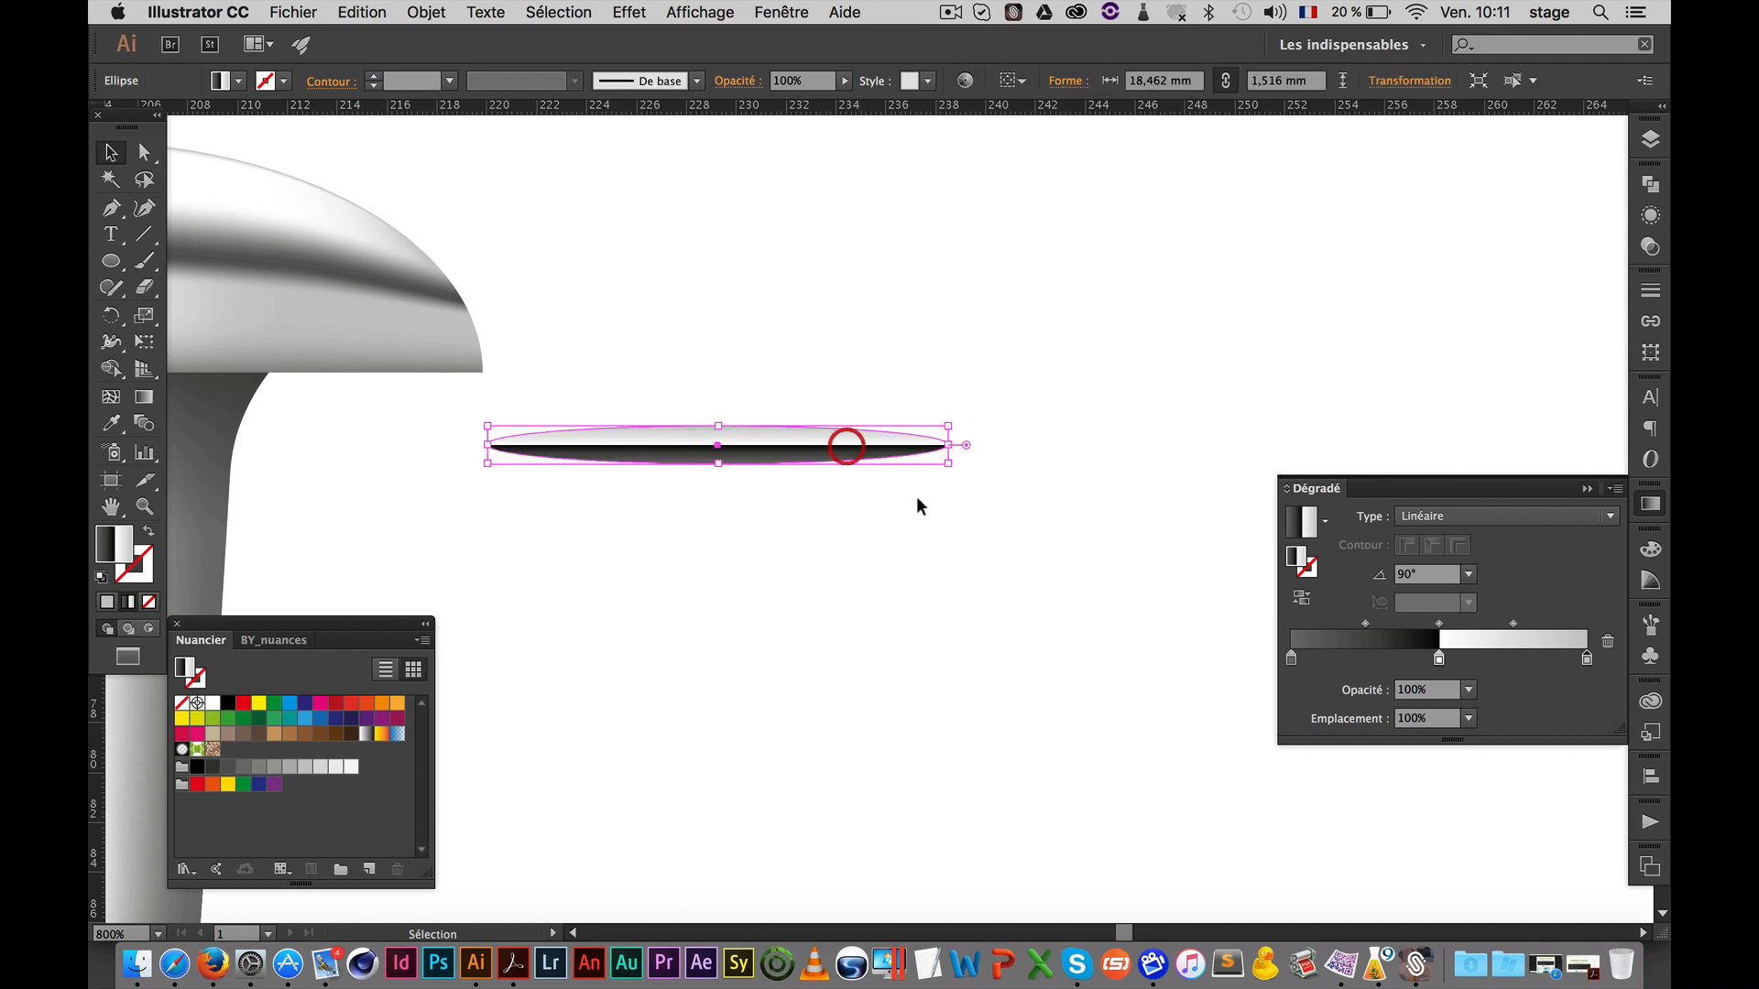
left_click(126, 574)
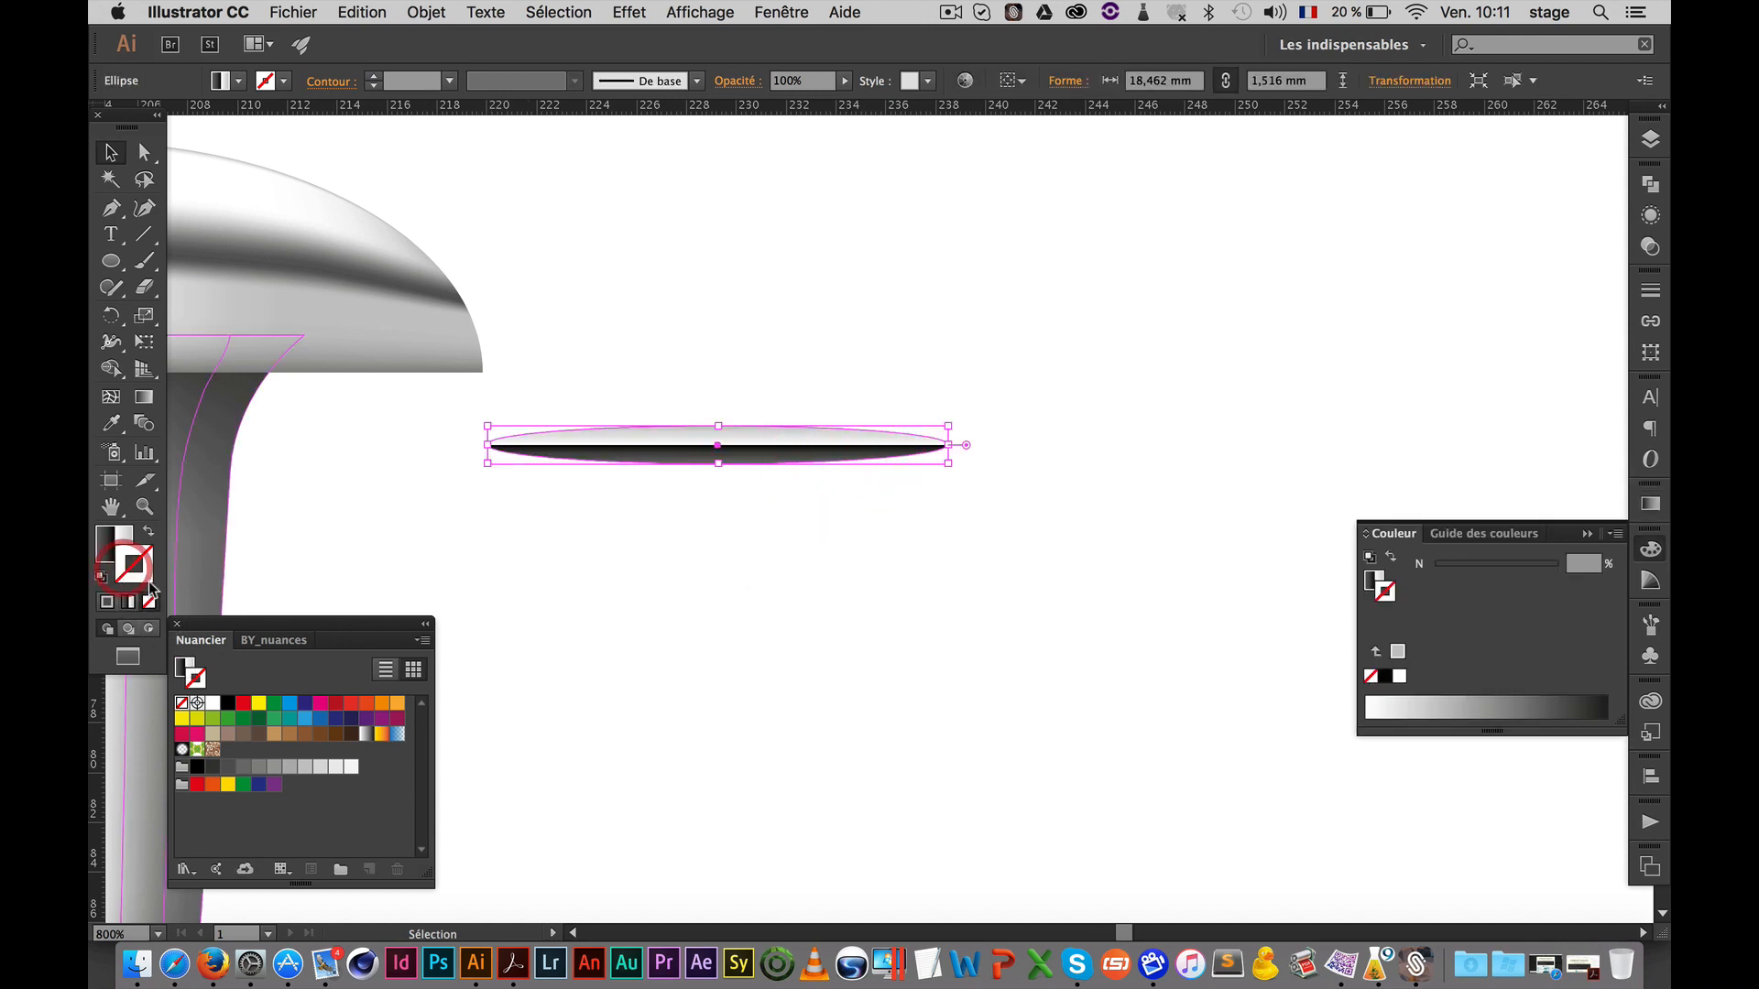
left_click(290, 770)
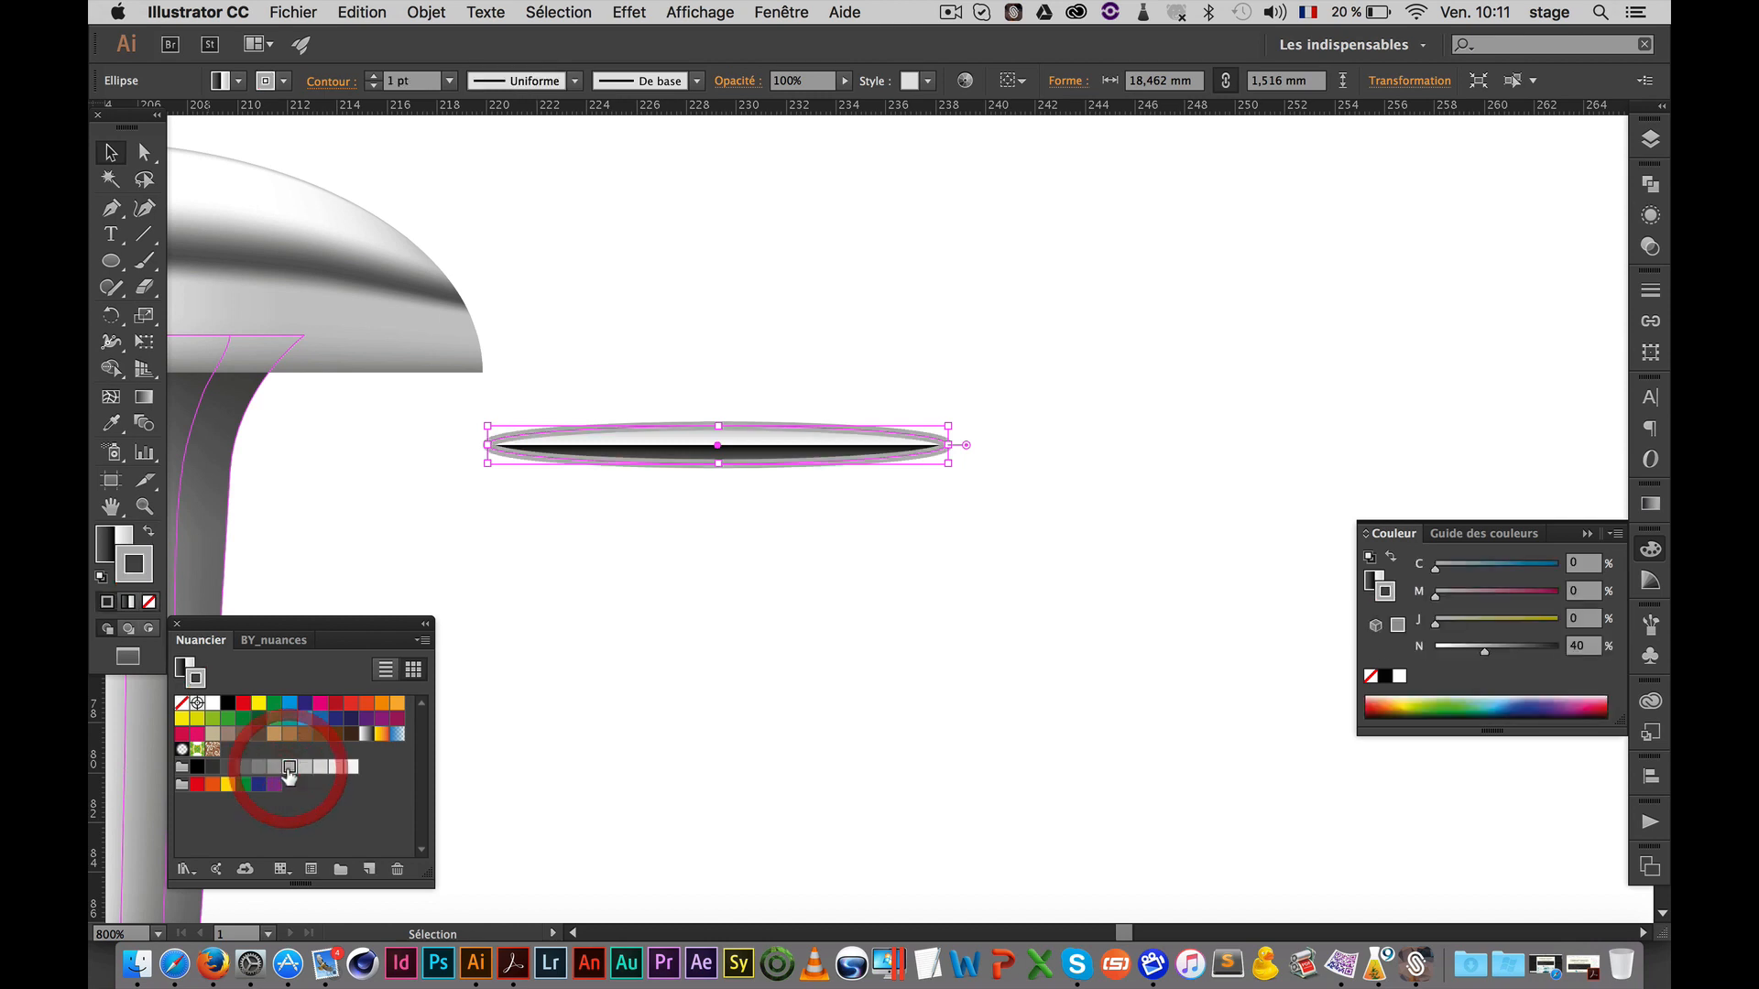
triple_click(410, 82)
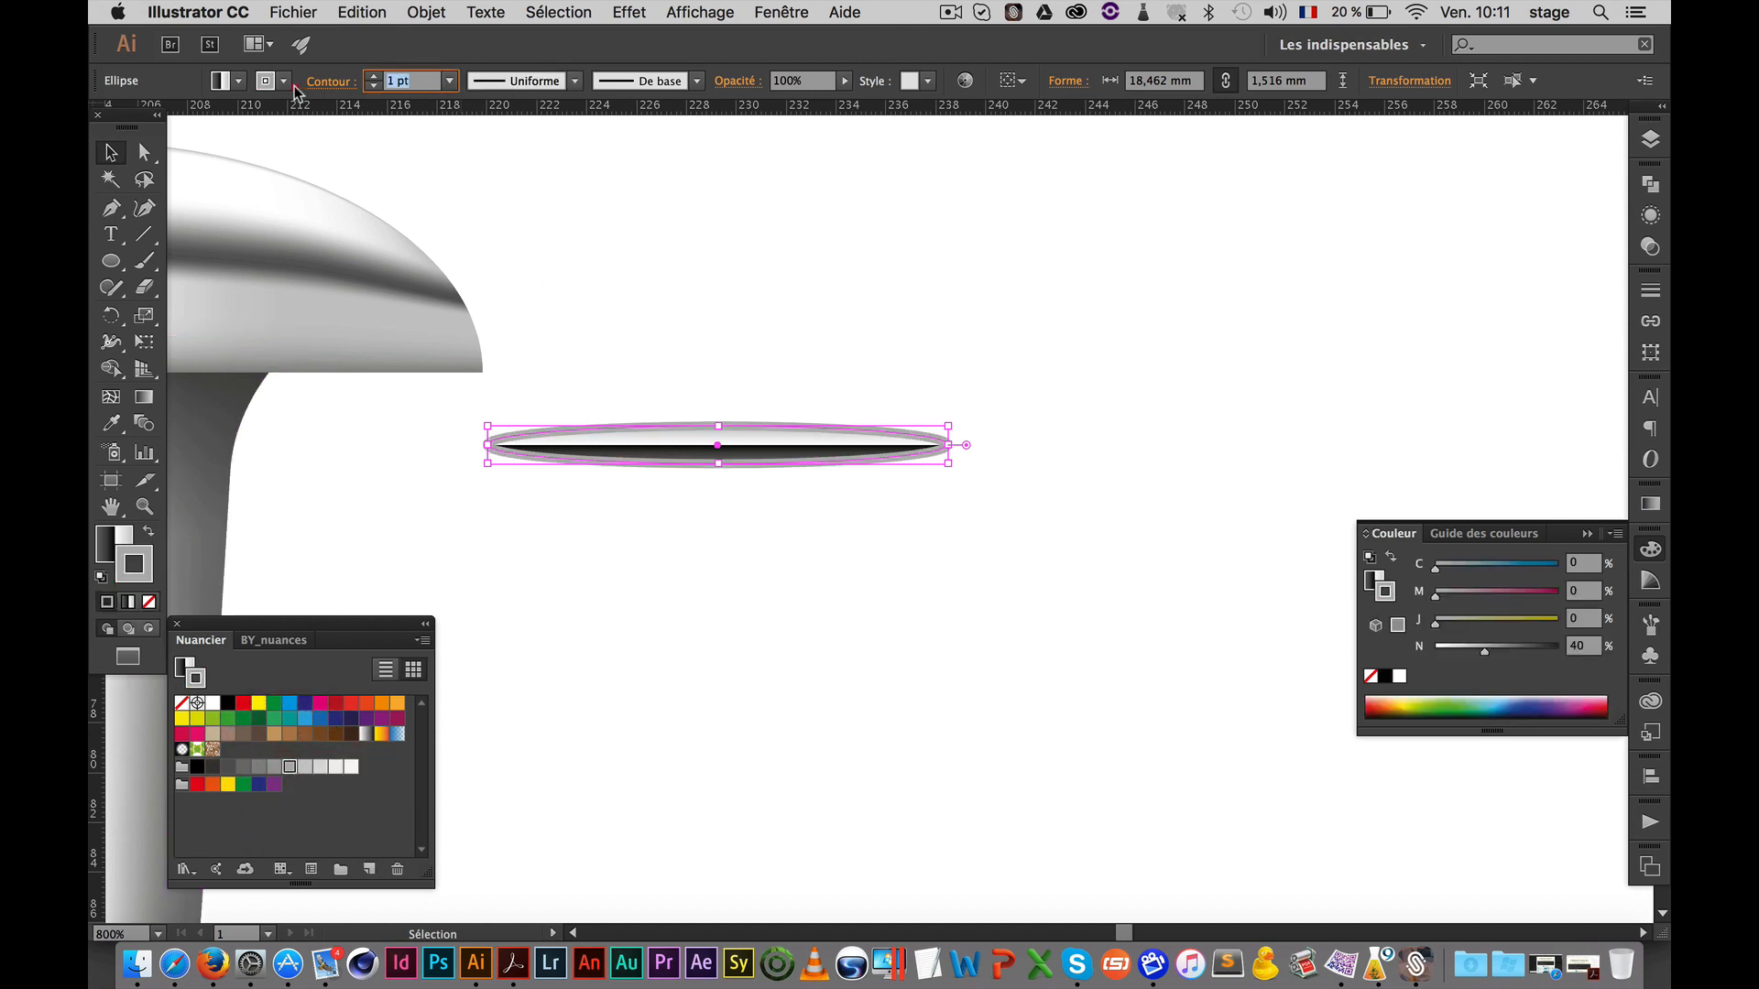
type("0")
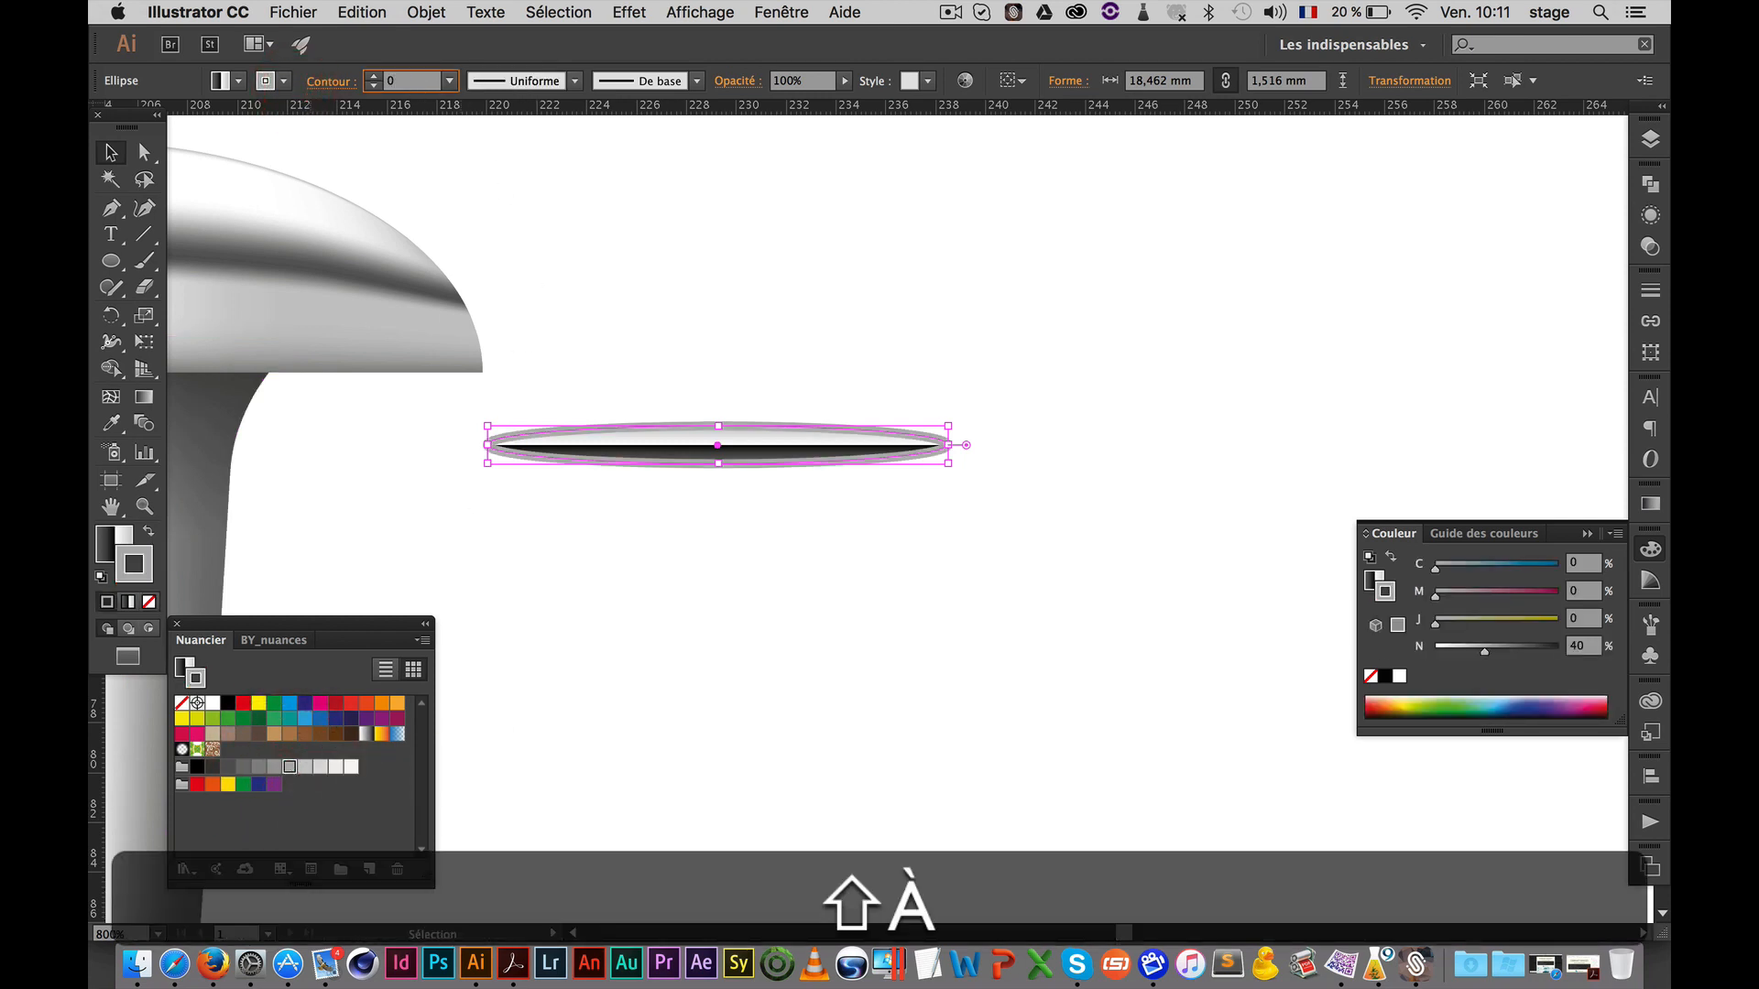
type(",35")
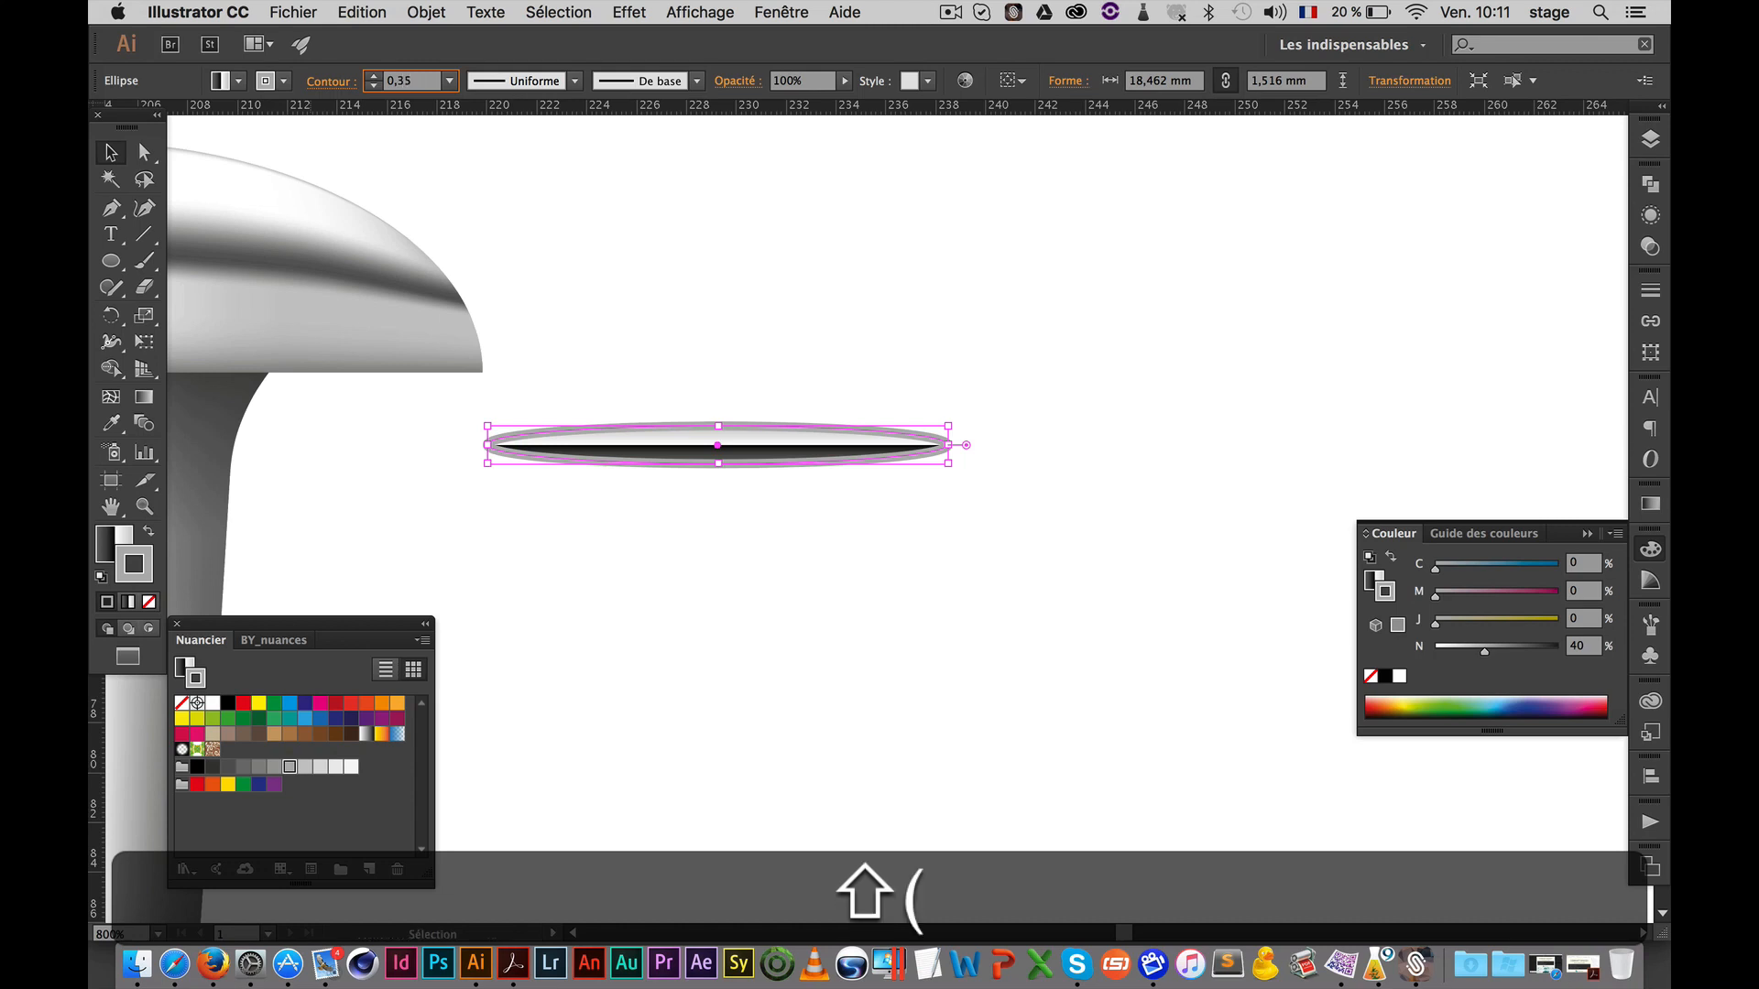
key("Return")
left_click(657, 538)
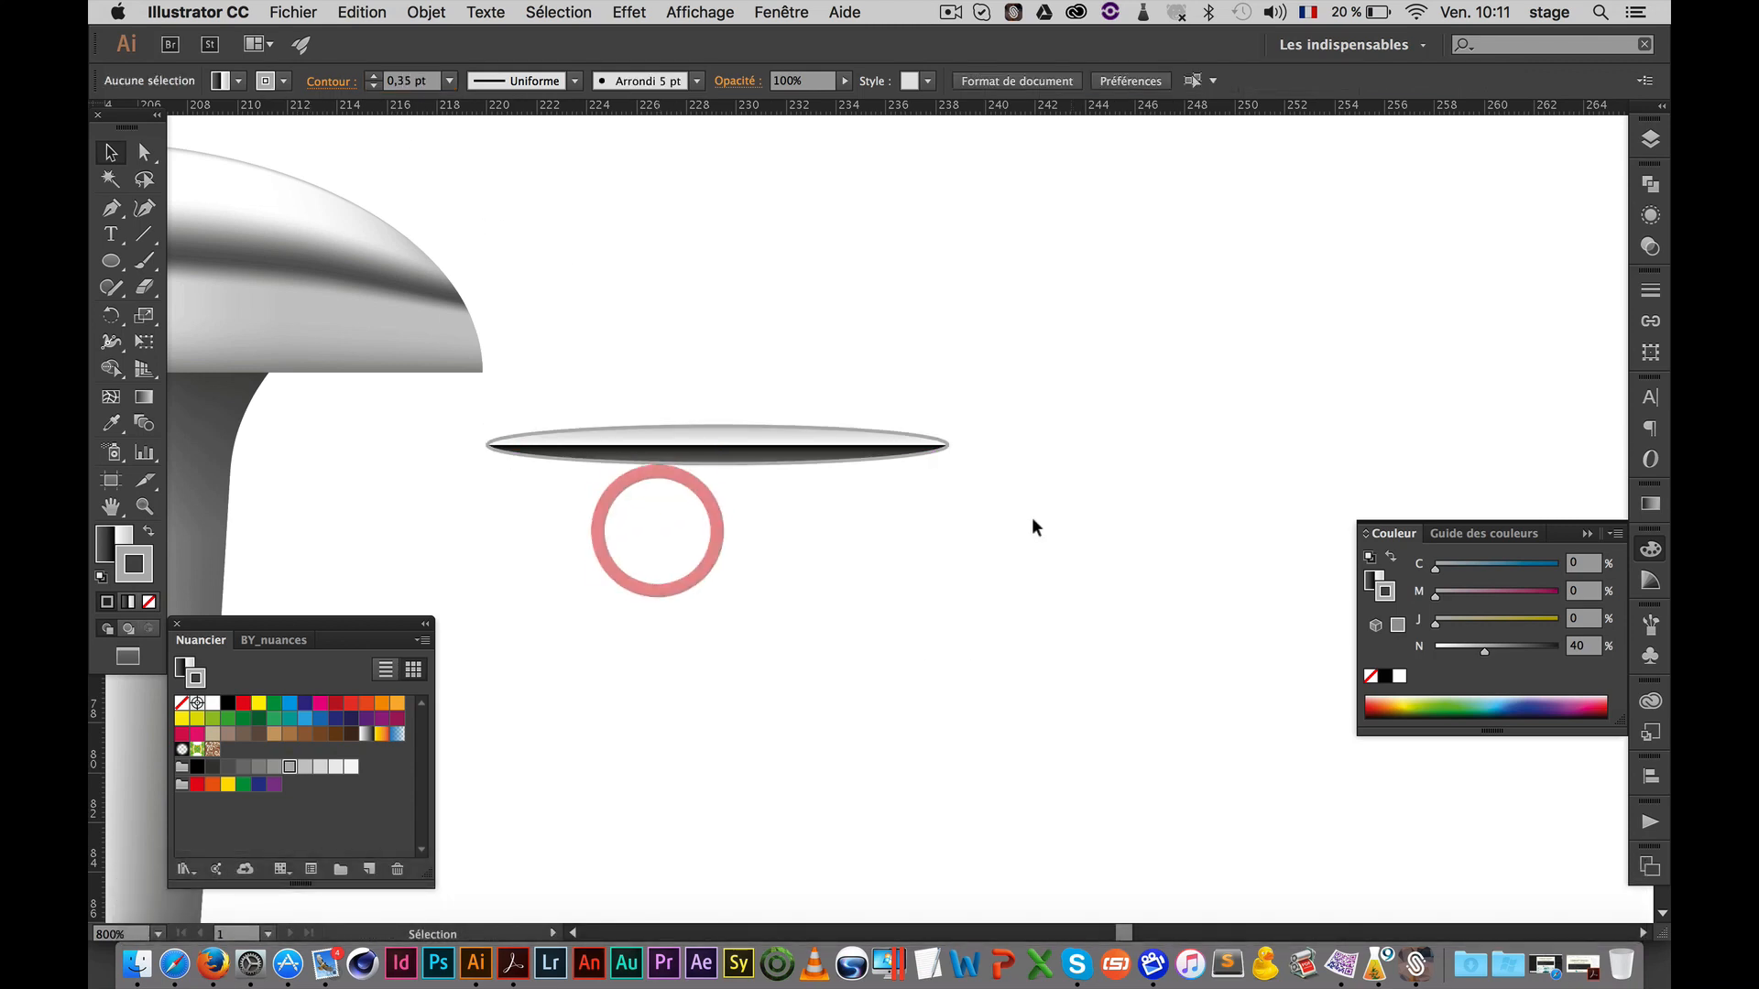
Move the ellipse onto the upper shank, centred on its axis, and rotate it to the slant of the reference threads
key("z")
left_click(774, 553, "alt")
left_click(777, 553, "alt")
left_click(777, 553, "alt")
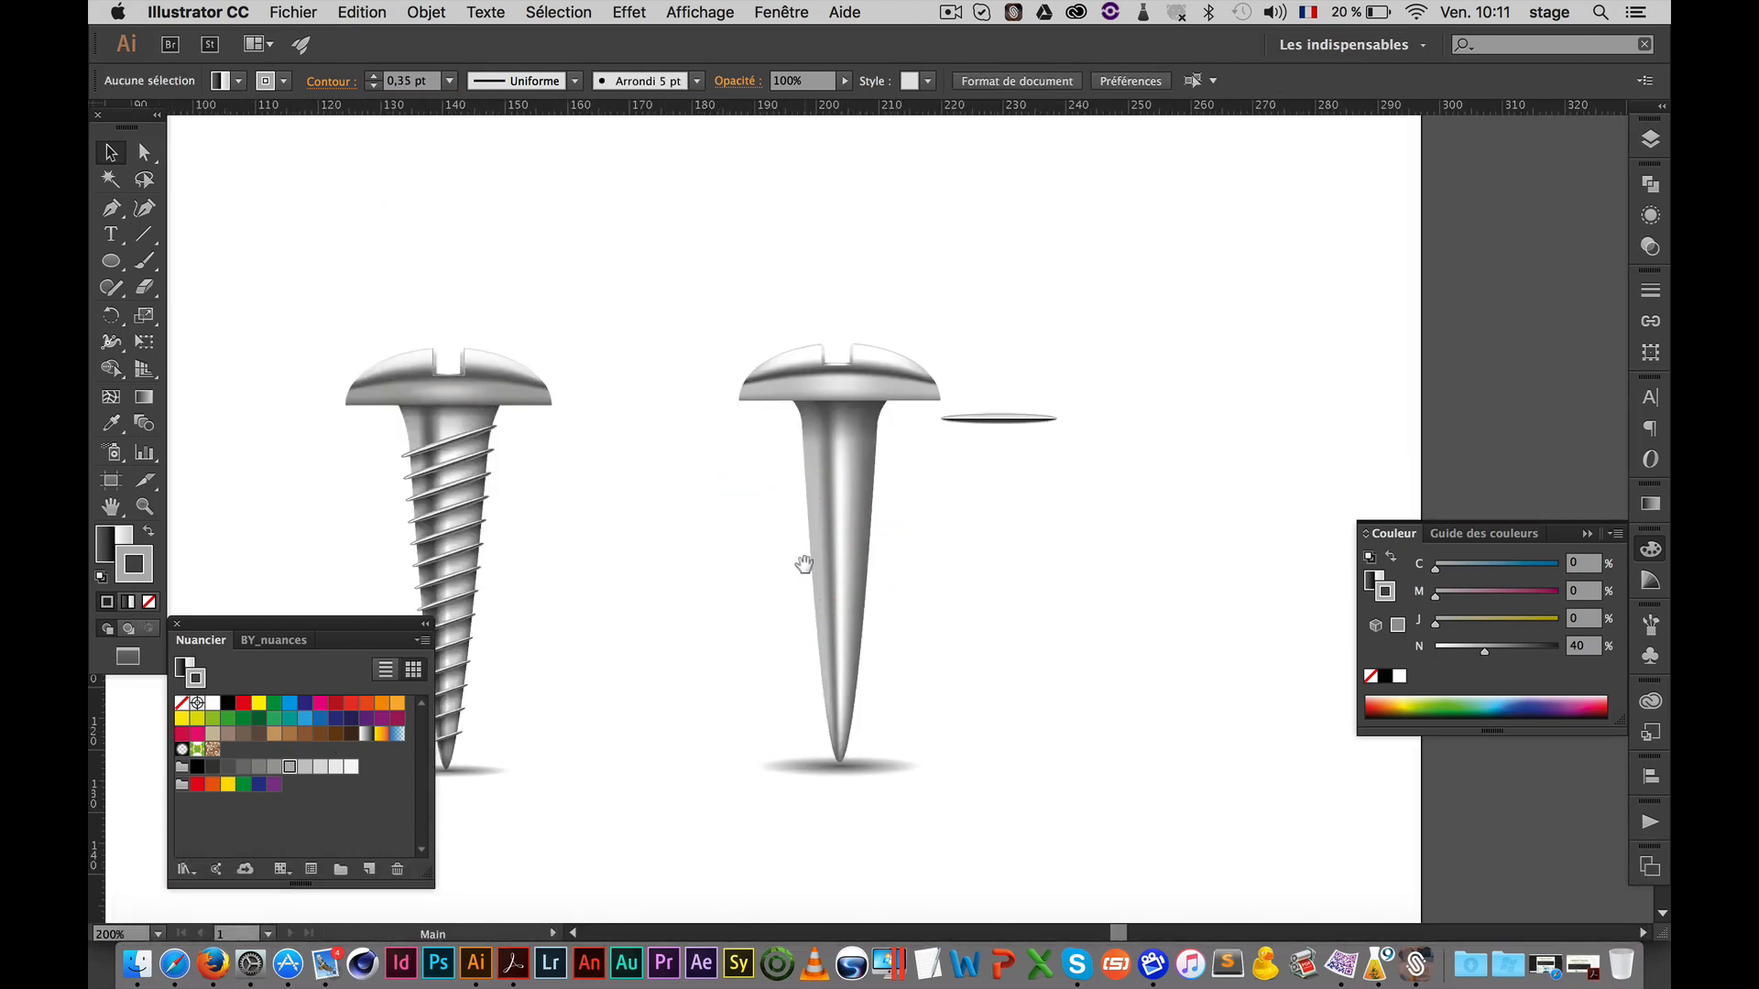
left_click(987, 464)
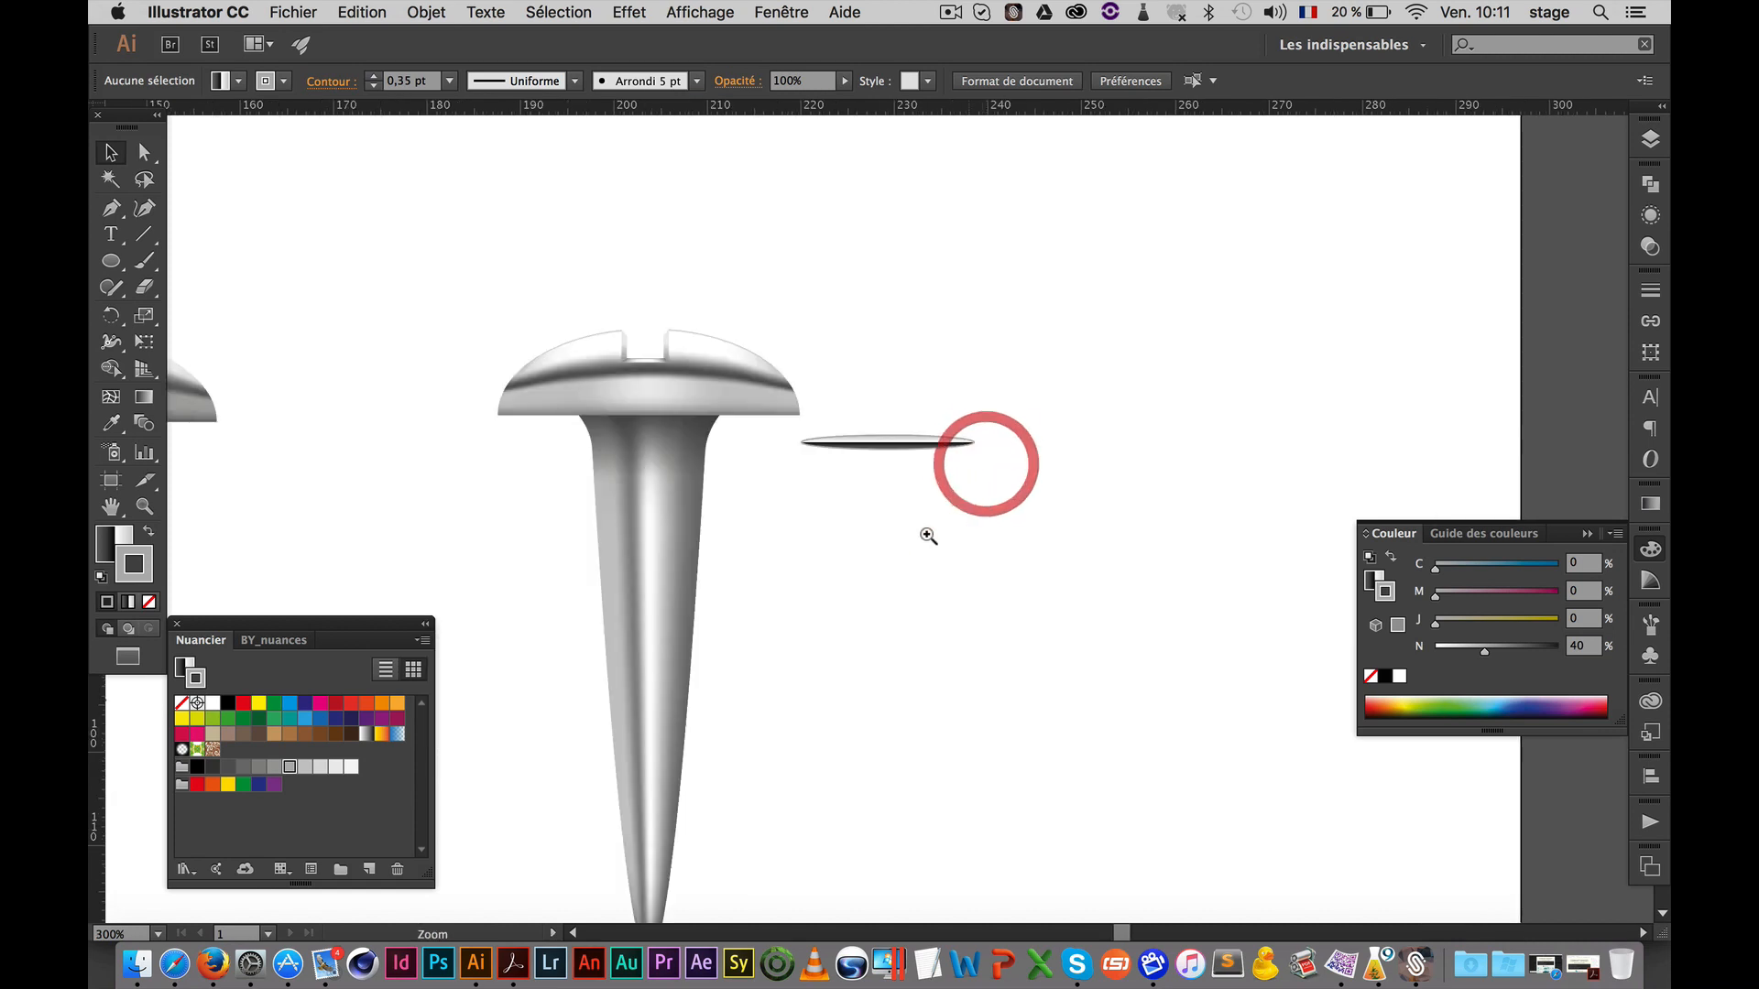
key("v")
left_click(986, 443)
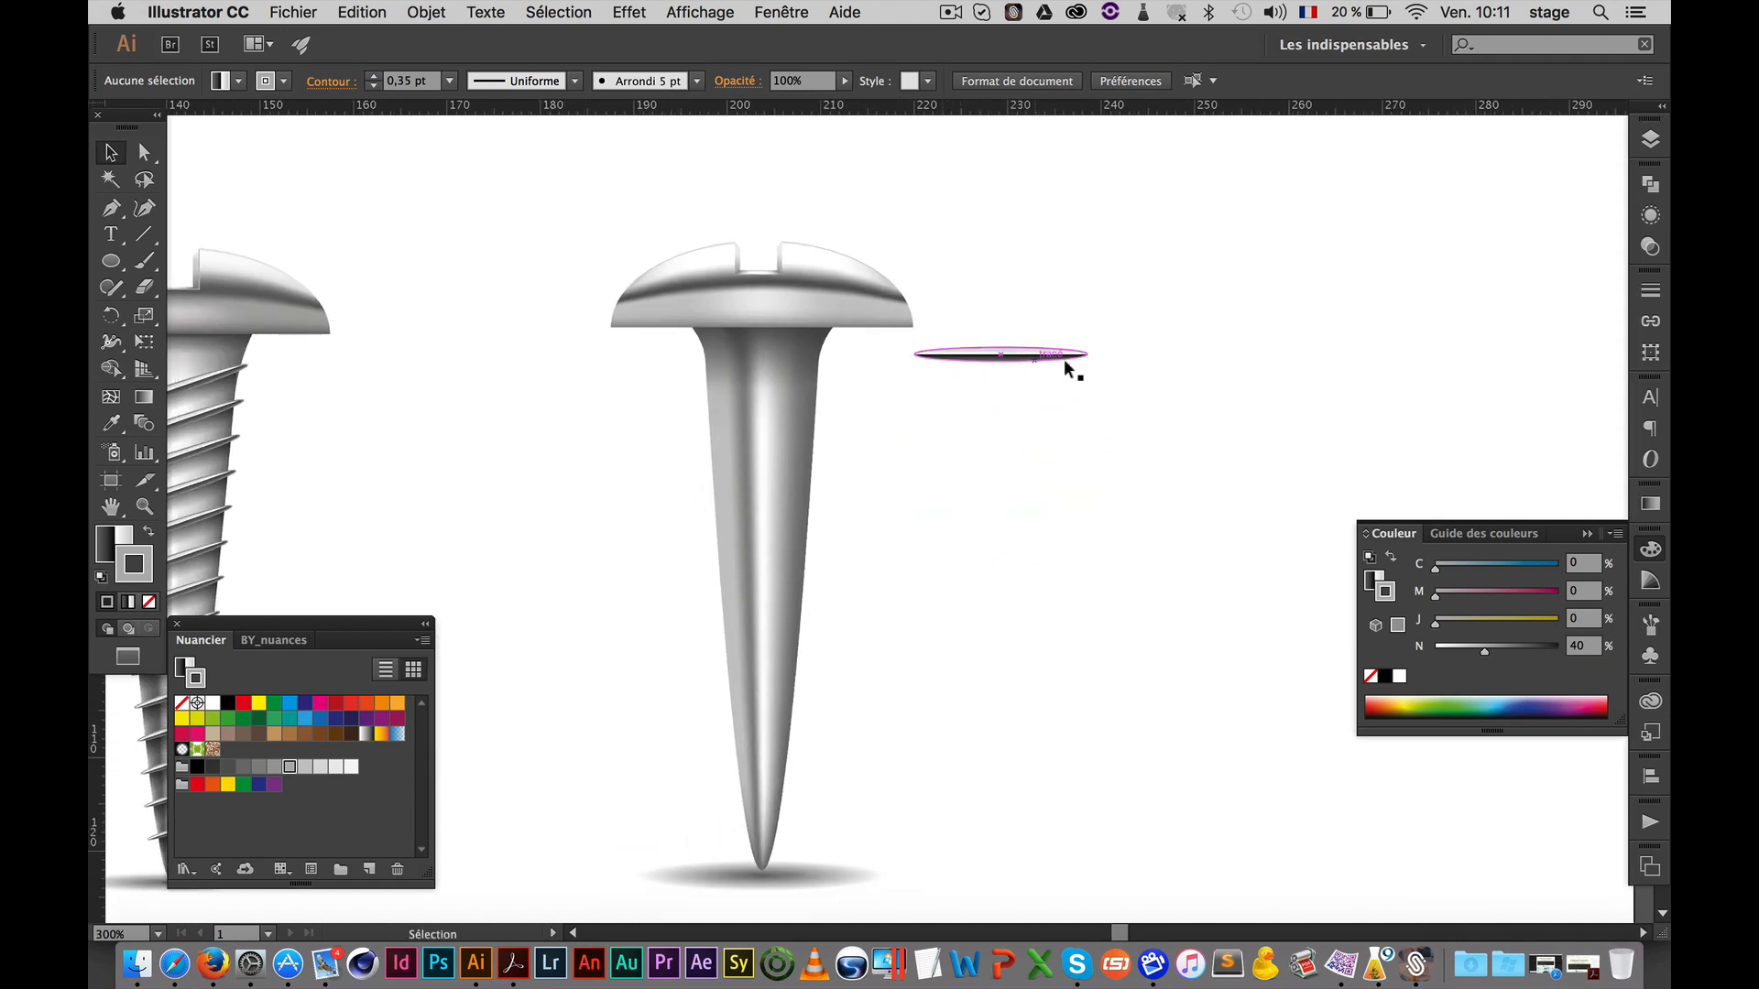
left_click_drag(1063, 359, 813, 388)
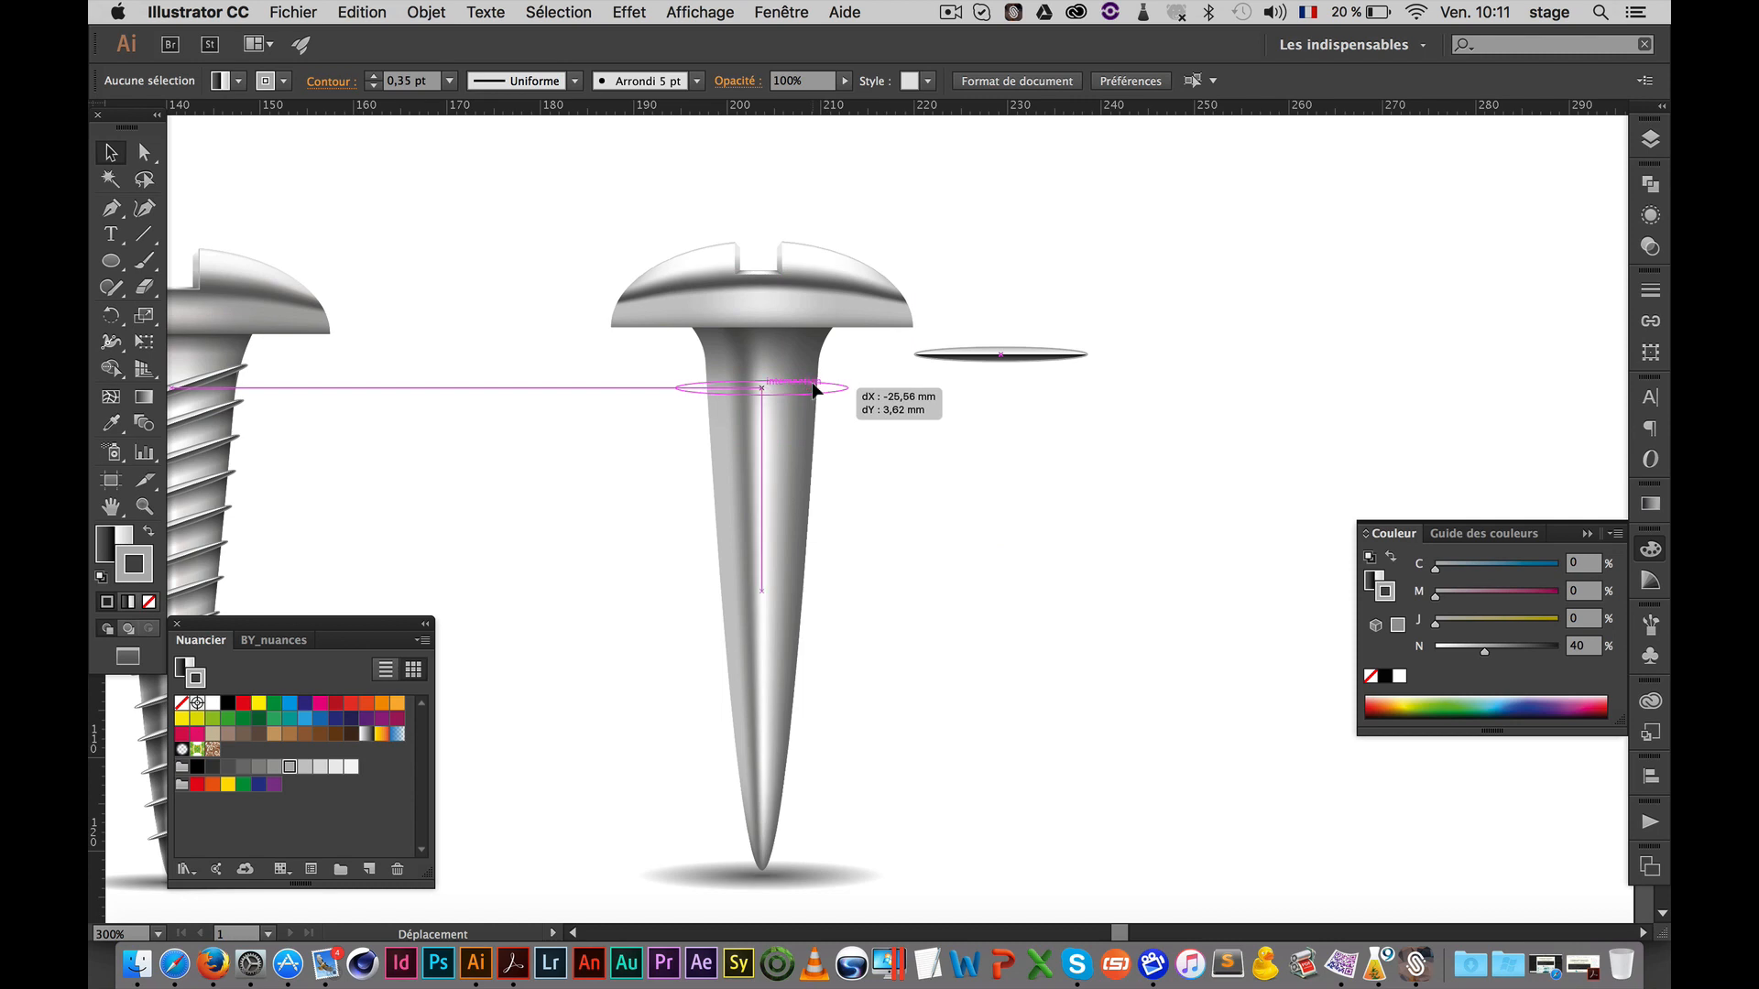
left_click_drag(814, 387, 855, 379)
Duplicate the tilted ellipse straight down the shank to just above the screw's tip
key("space")
left_click_drag(899, 506, 985, 427)
left_click_drag(920, 326, 921, 746)
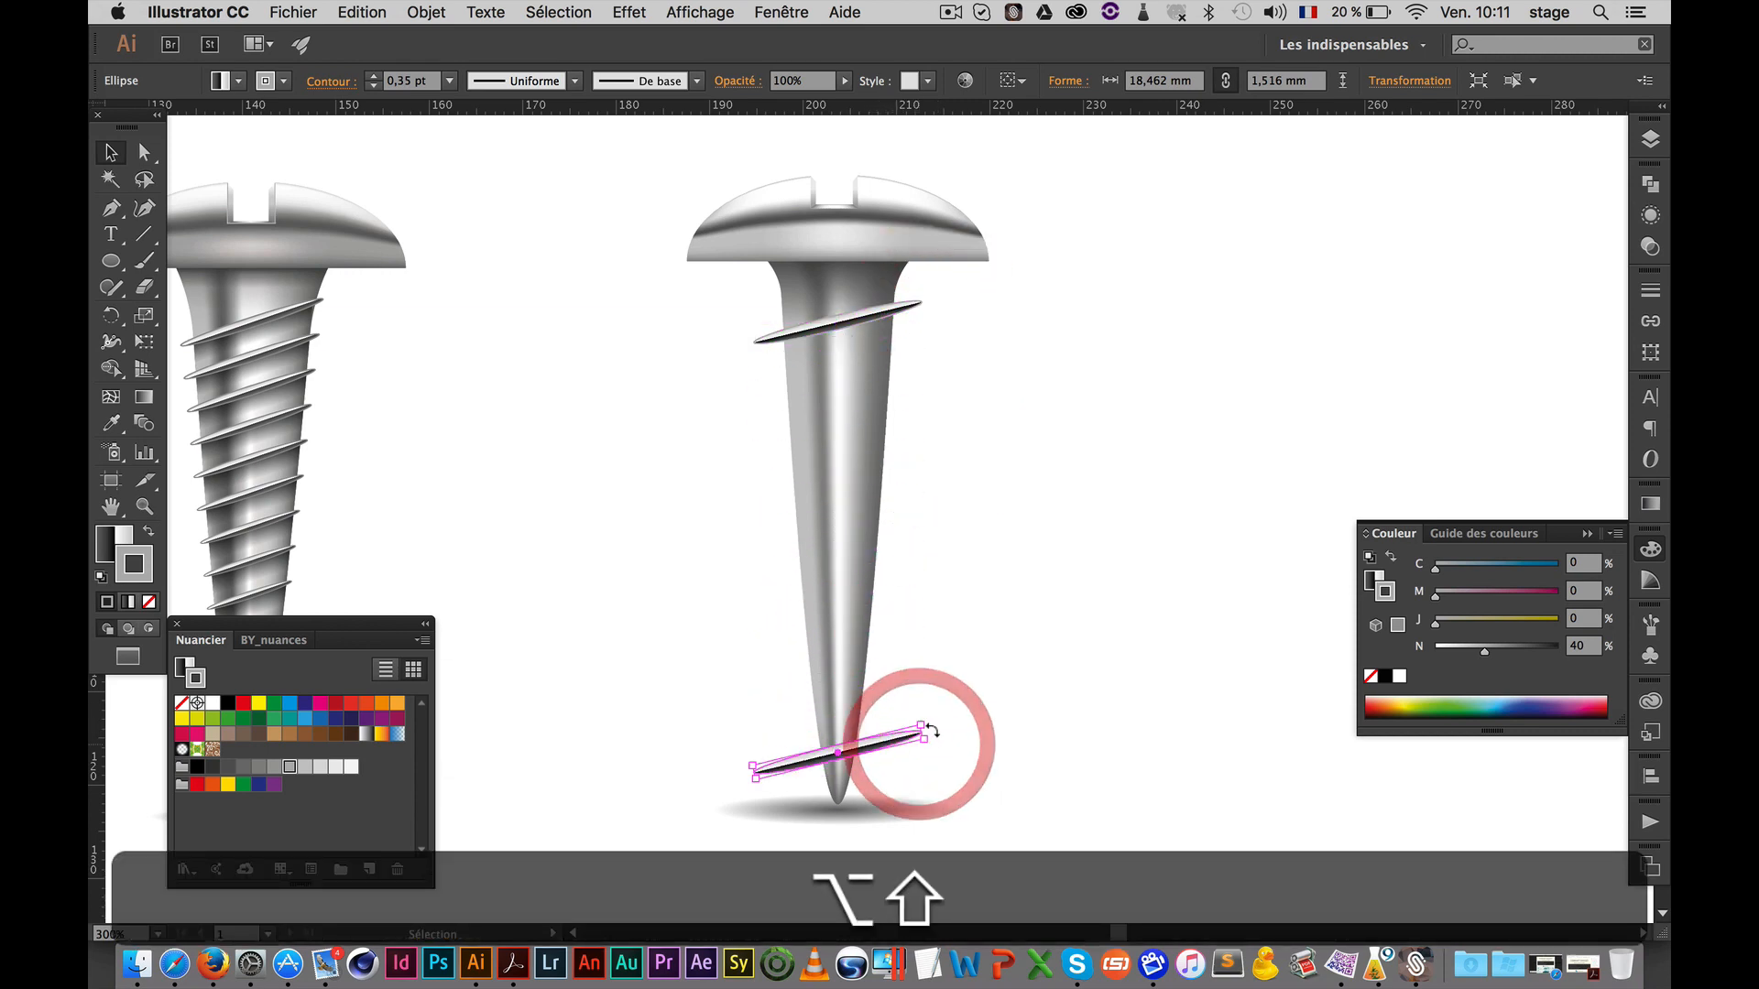
Shrink the copied ellipse at the tip about its center to about 5,6 mm wide, flatten it to about 1,1 mm high, and deselect it
left_click(877, 774, "super")
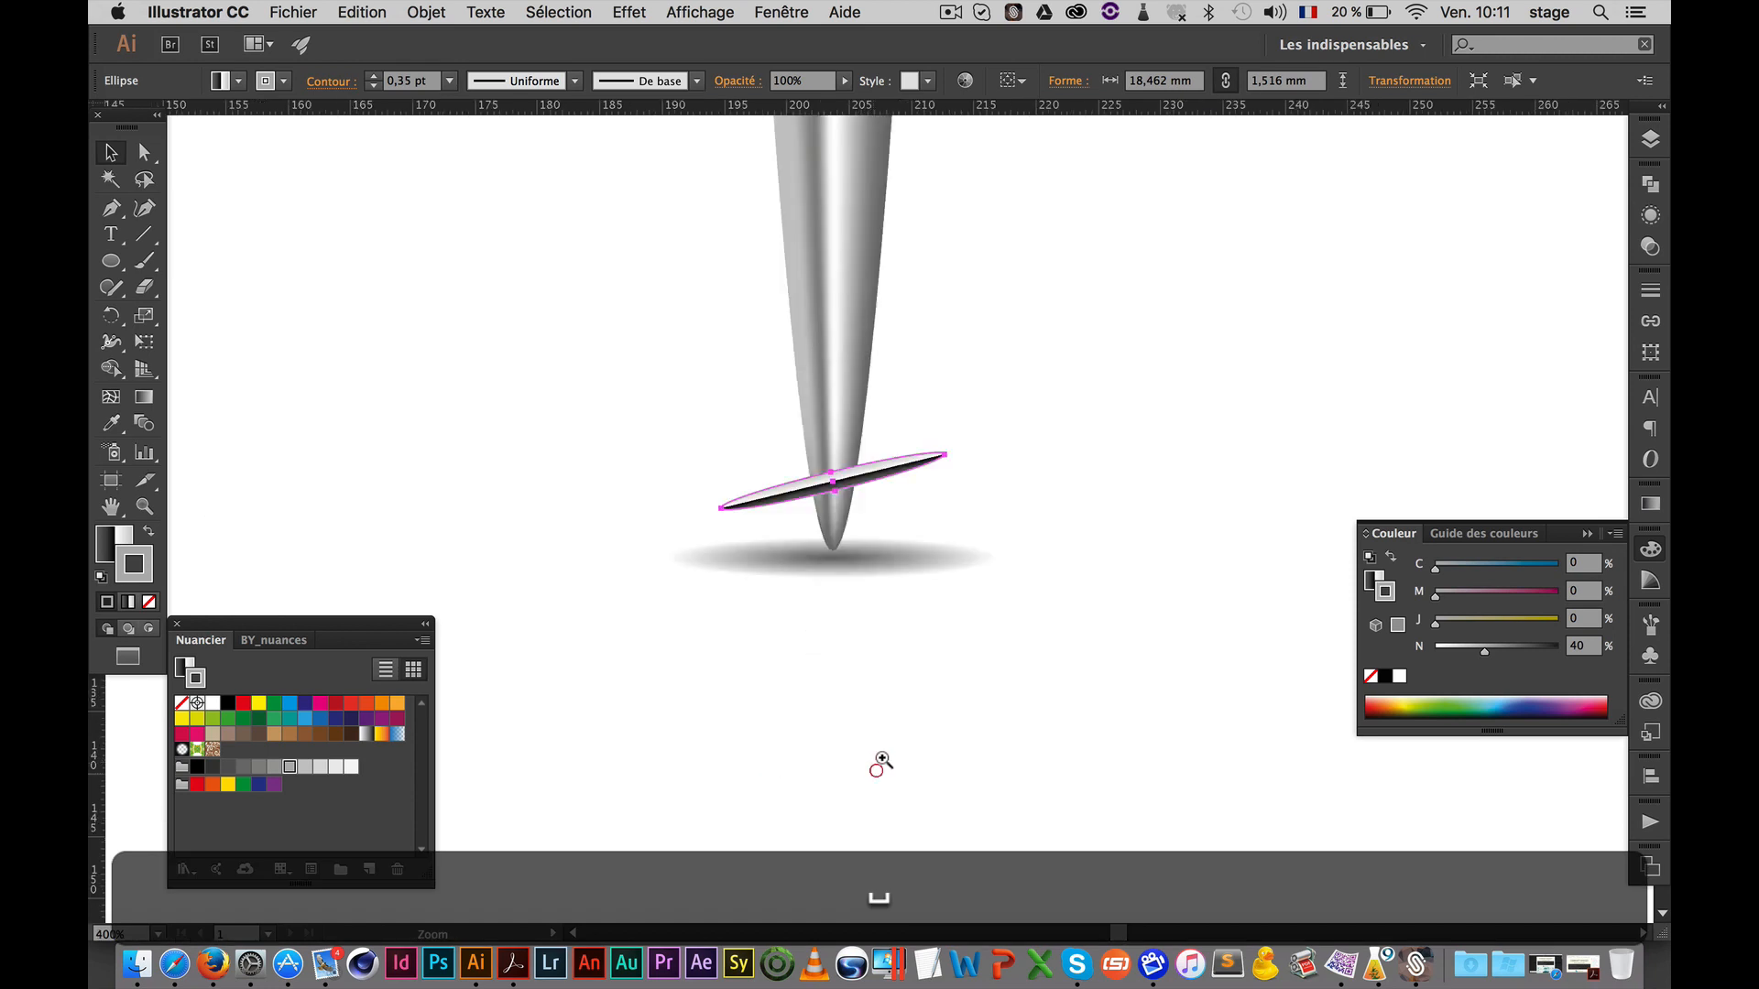
left_click(878, 771, "super")
left_click(846, 330, "super")
left_click(843, 326, "super")
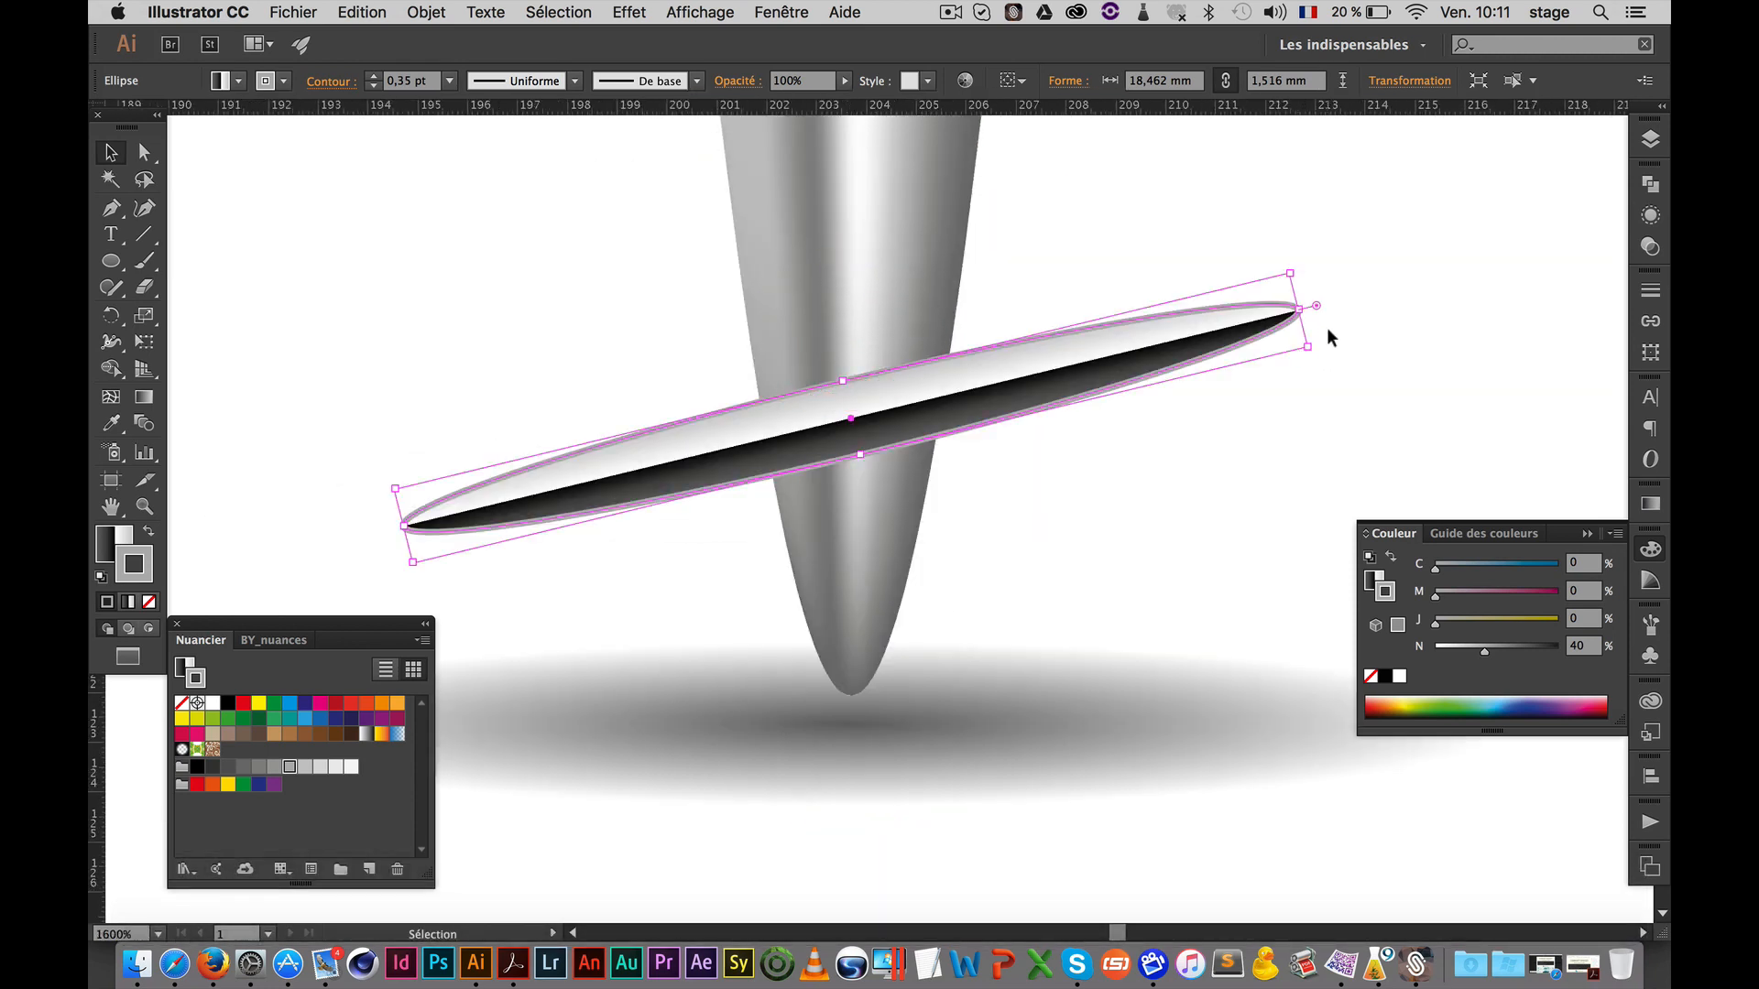
left_click_drag(1302, 305, 981, 361)
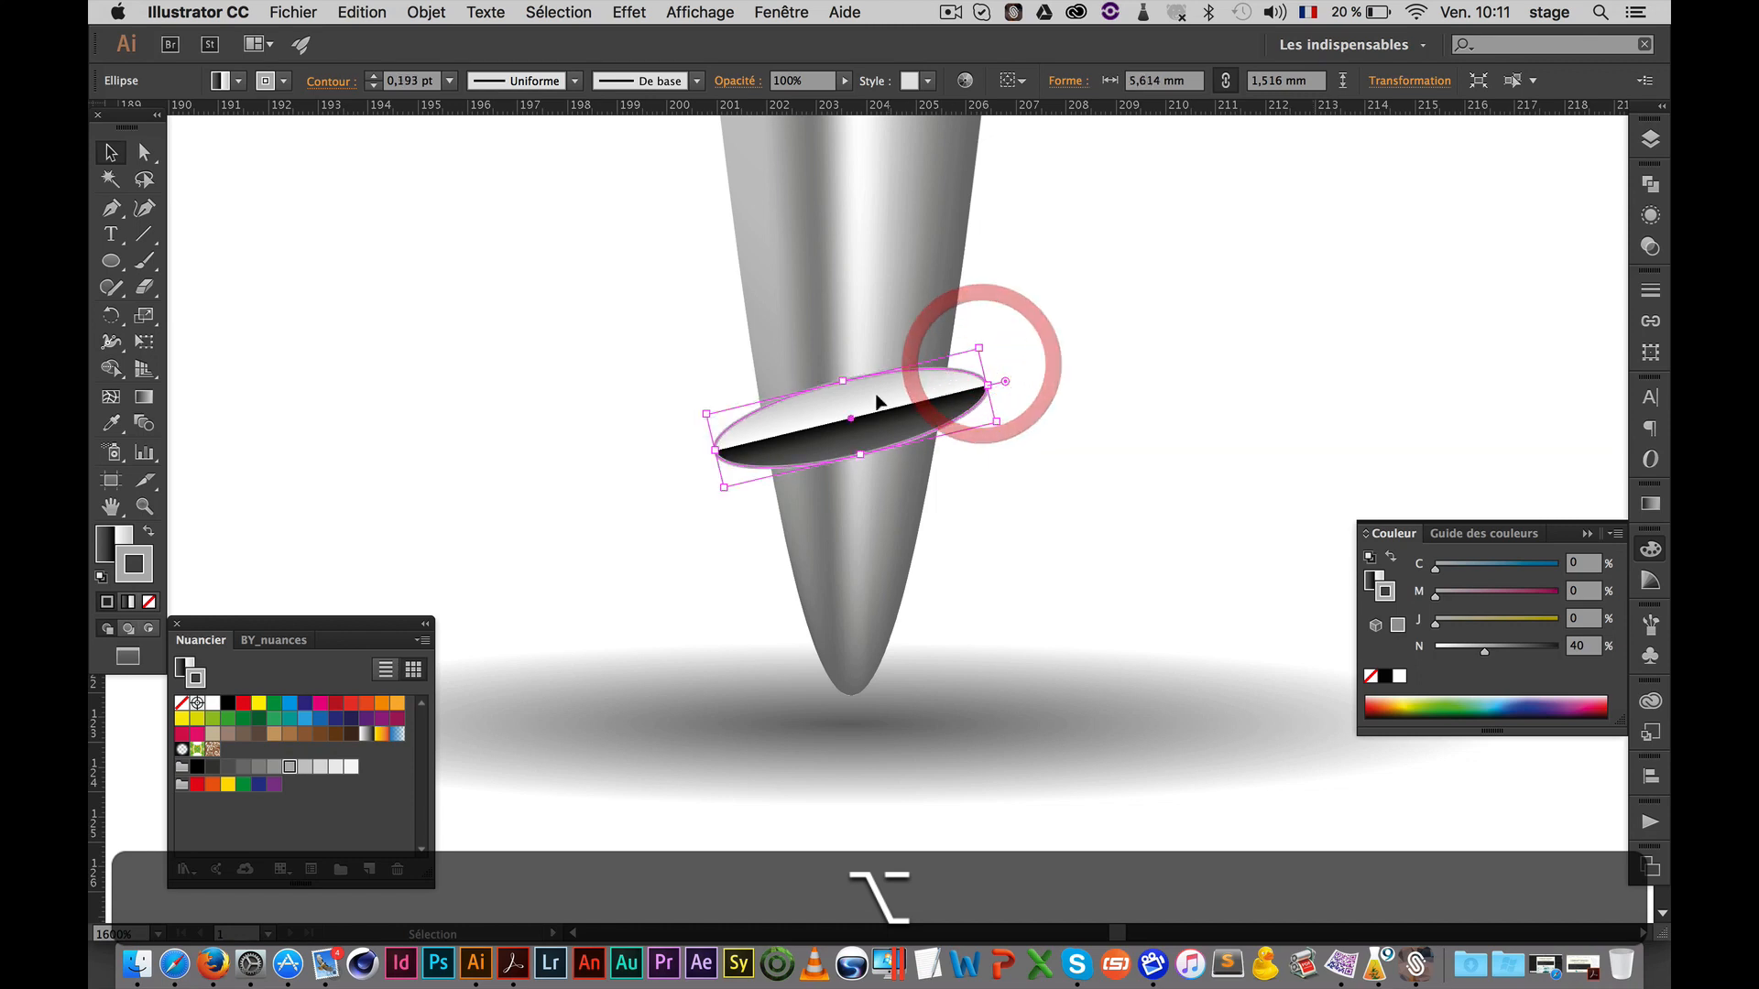
left_click(840, 376)
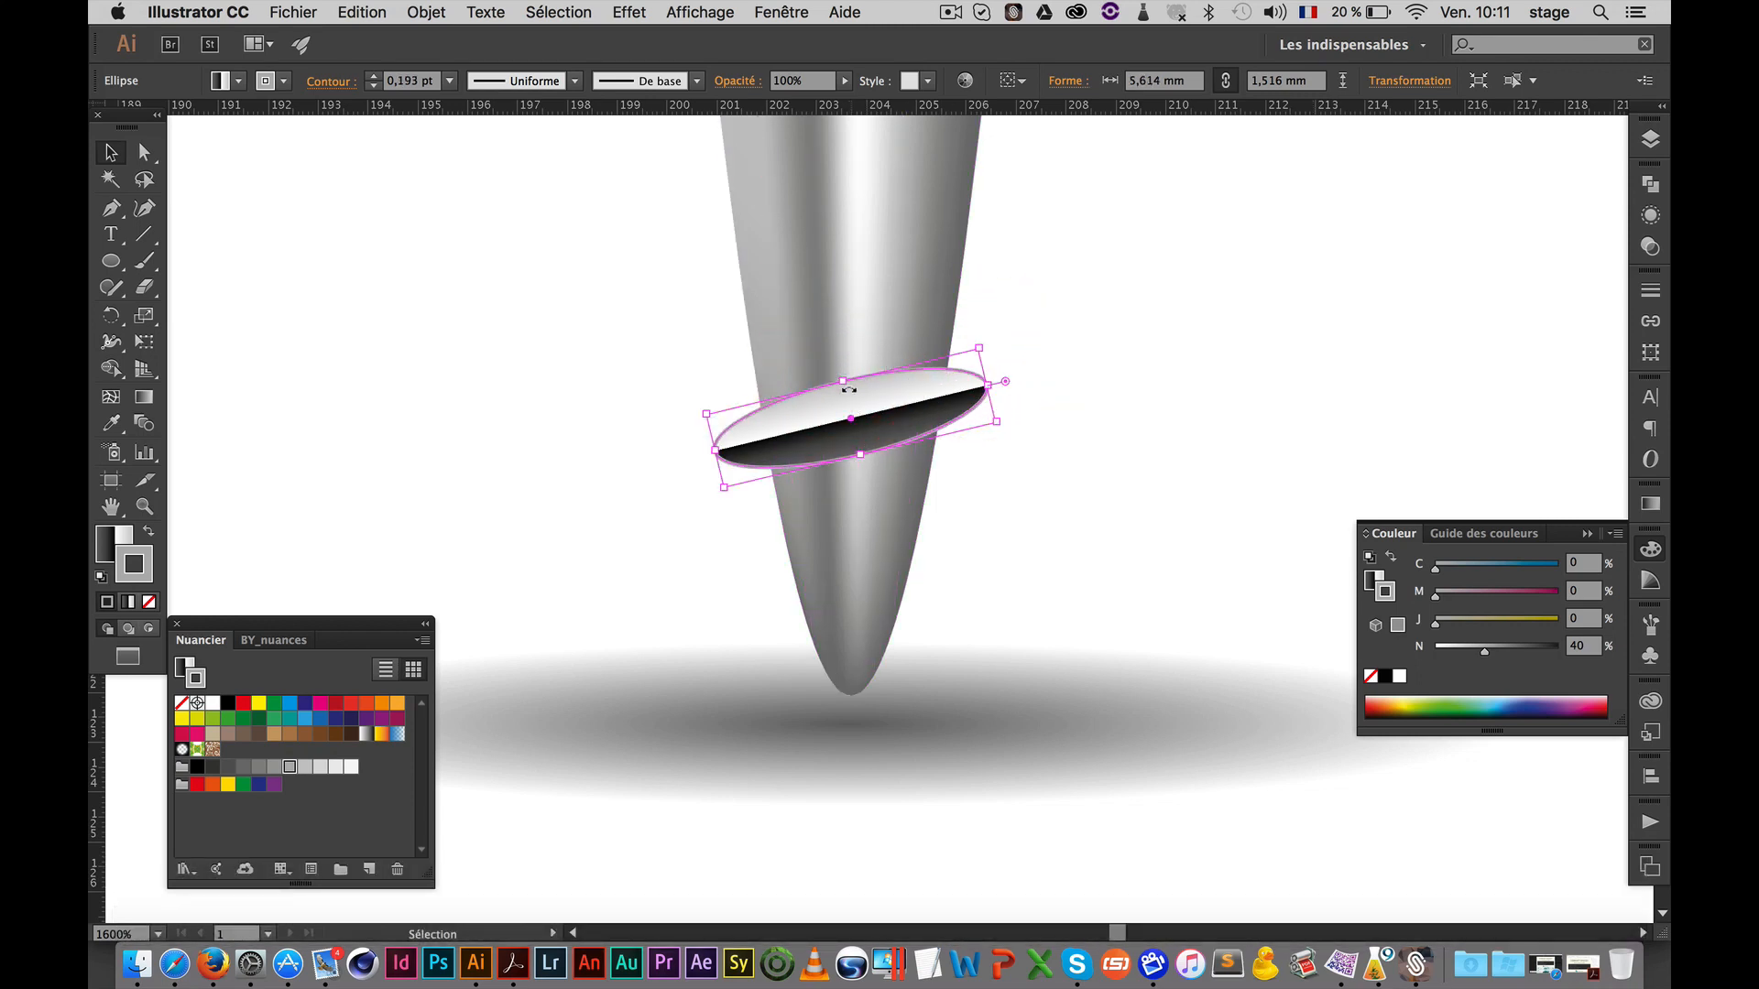
left_click_drag(847, 380, 844, 395)
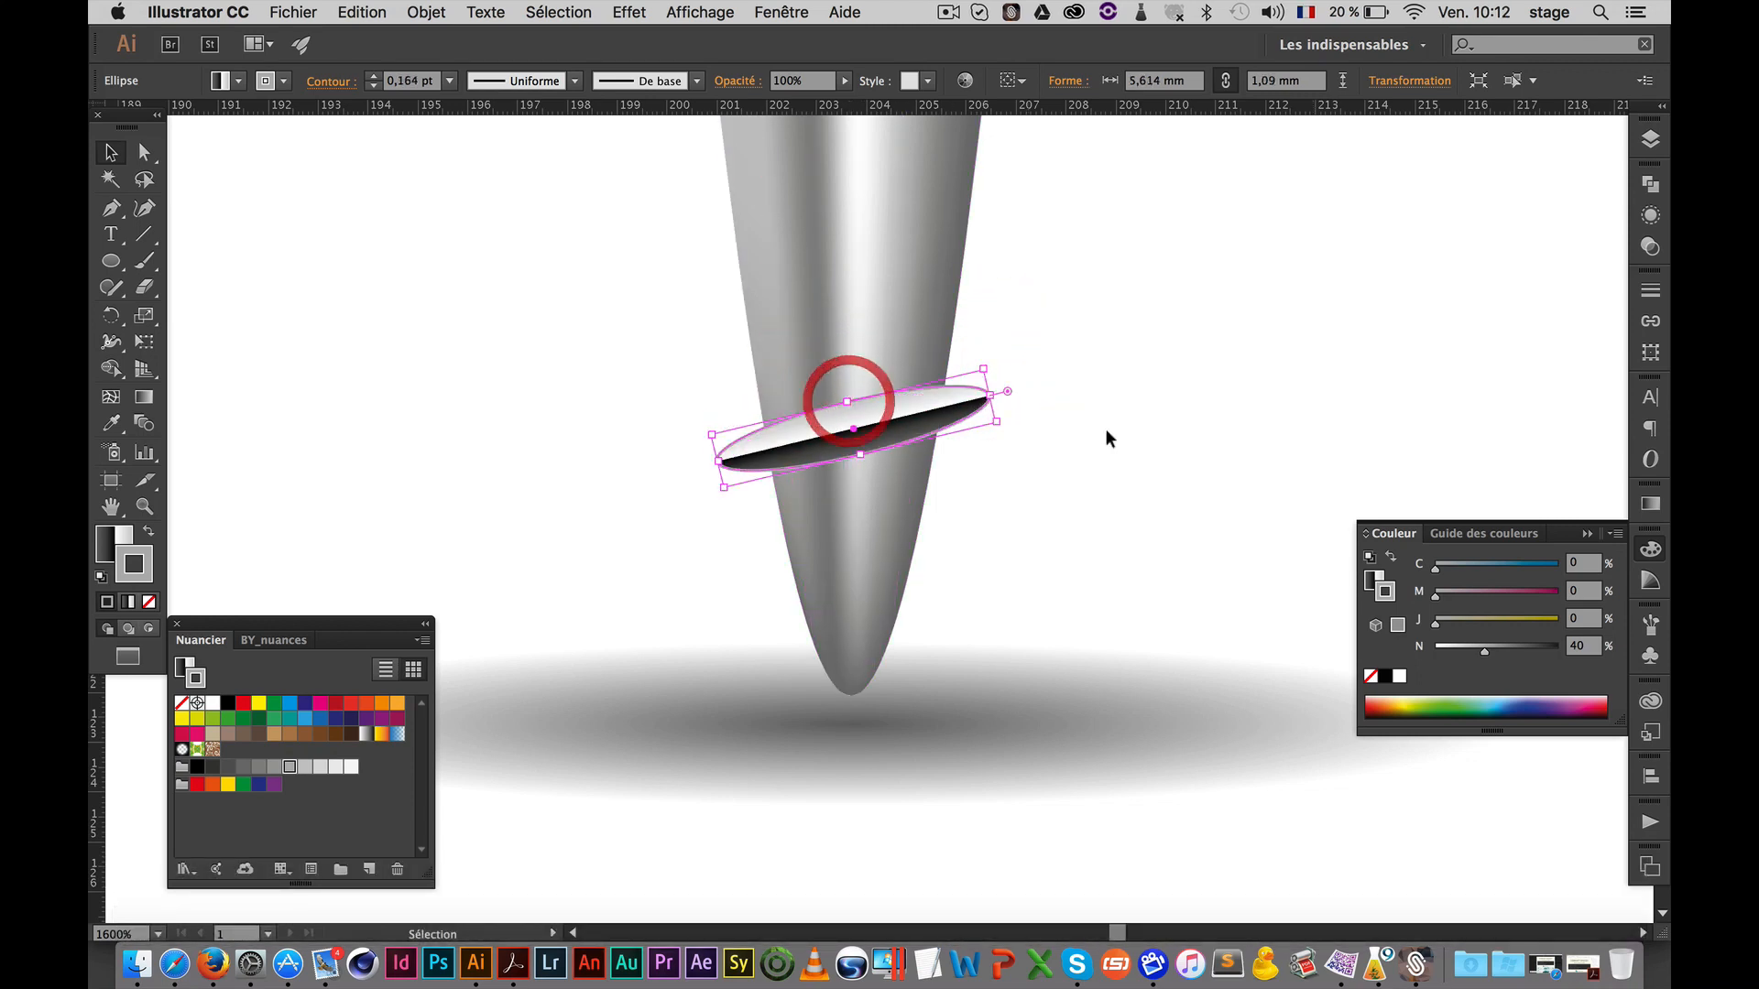
left_click(1040, 483)
Blend the large tilted ellipse on the upper shank with the small one near the tip
left_click(879, 472, "alt+super")
left_click(889, 457, "alt+super")
left_click(889, 456, "alt+super")
left_click(888, 456, "alt+super")
left_click(889, 456, "alt+super")
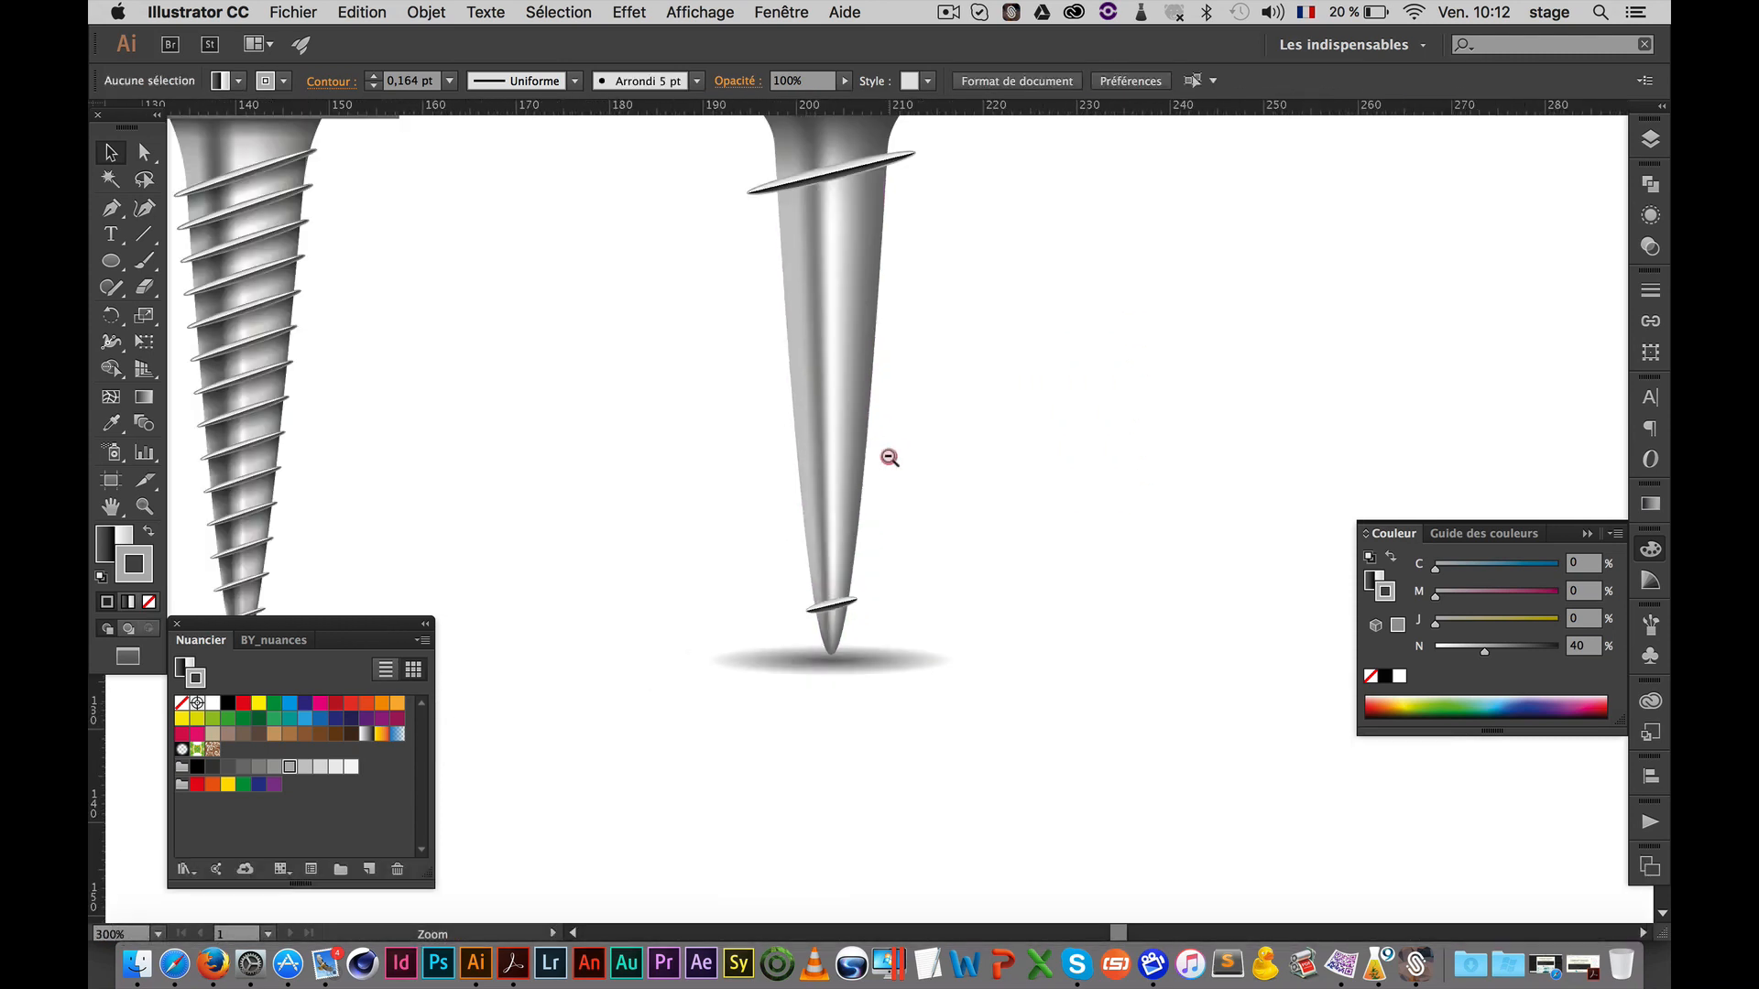
left_click(887, 456, "alt+super")
left_click(887, 456, "alt+super")
left_click(916, 425, "super")
left_click_drag(895, 495, 1103, 357)
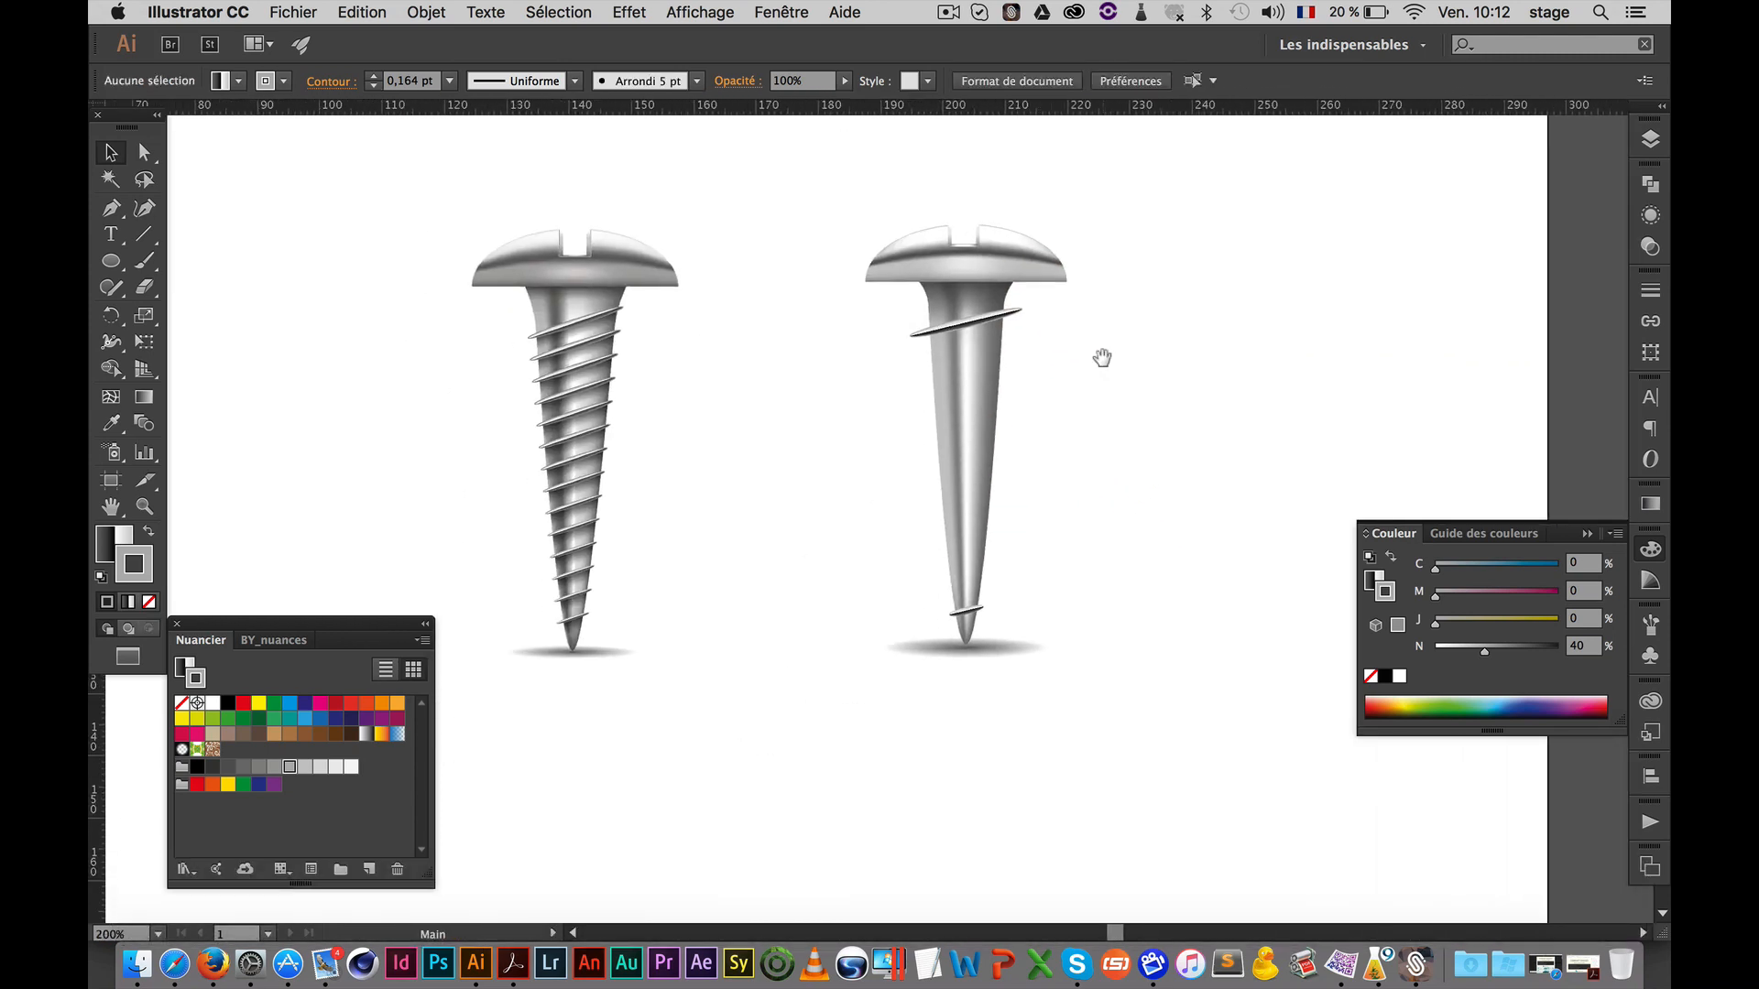
left_click(1017, 307)
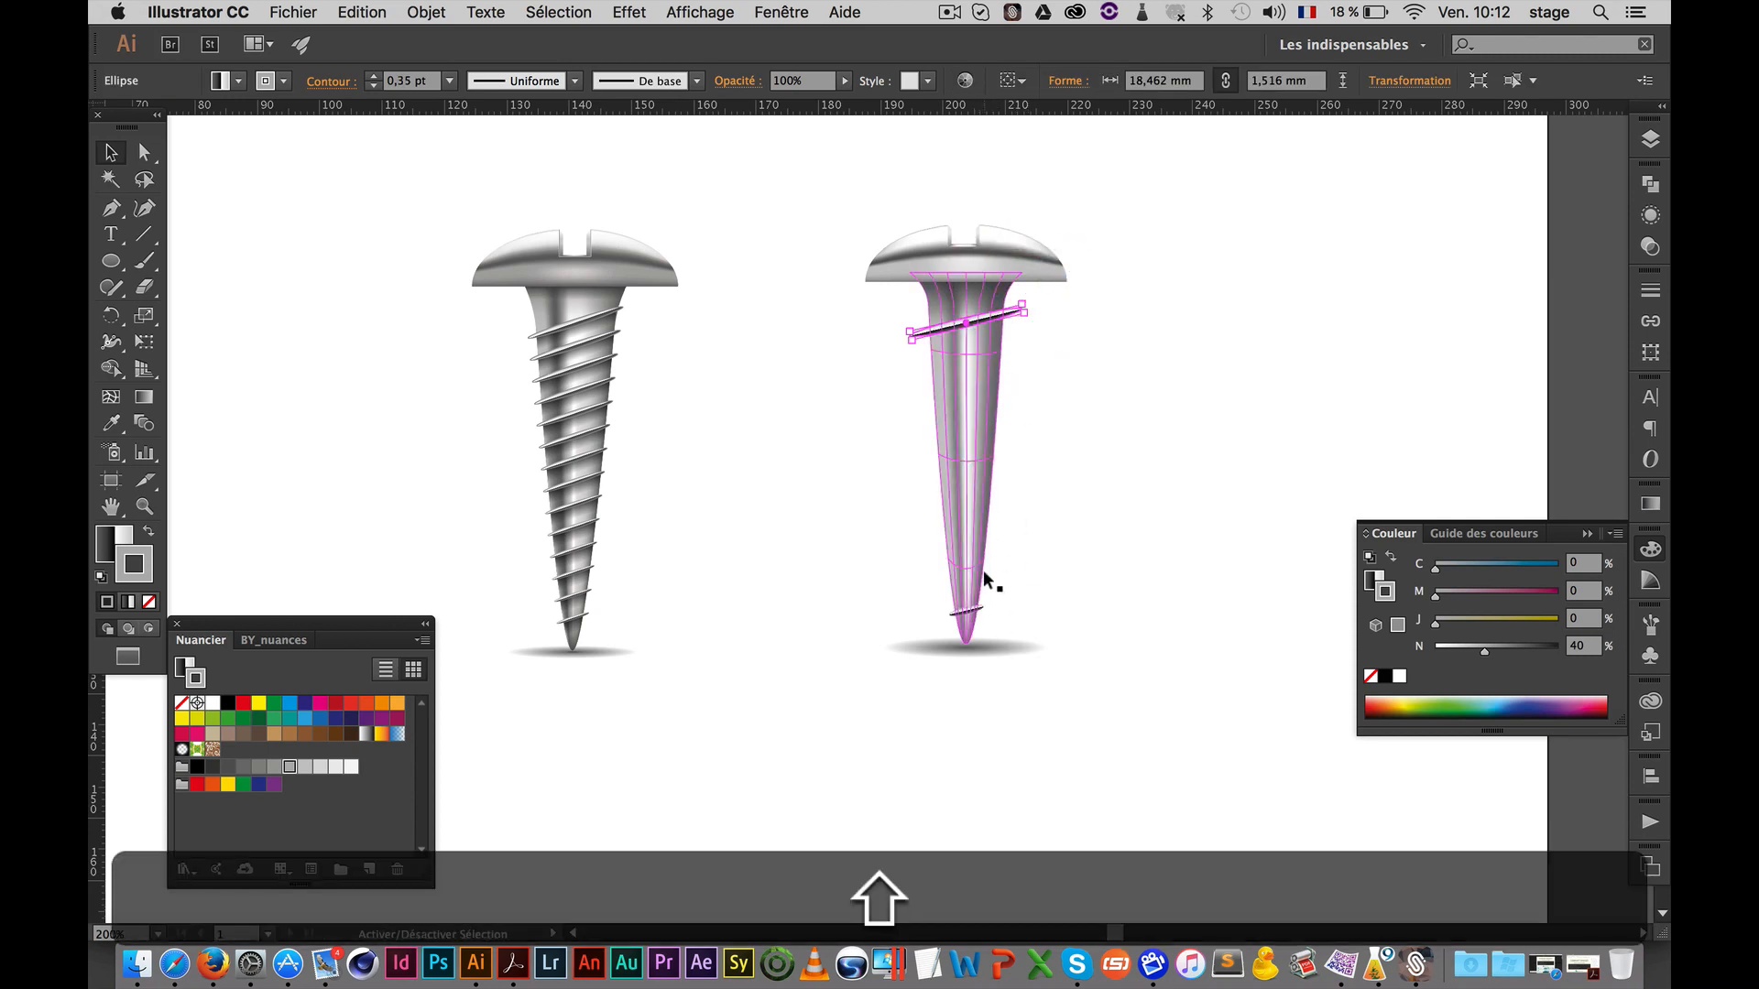
left_click(977, 606, "shift")
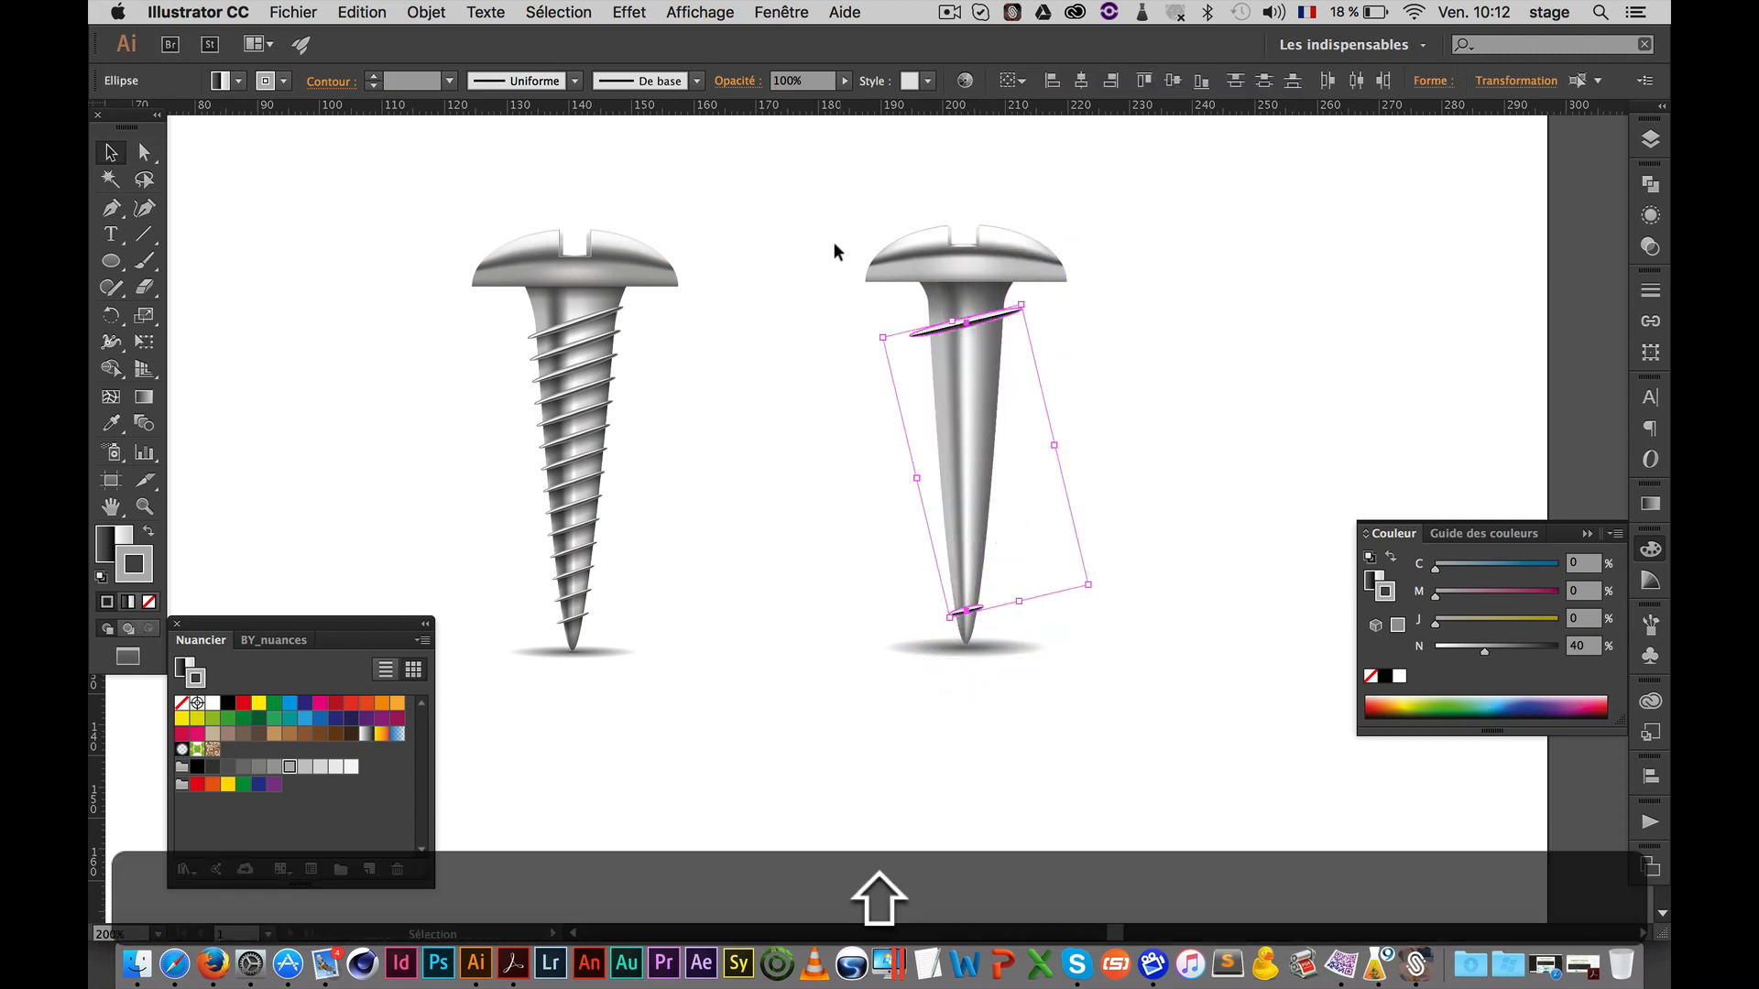
key("alt+super+b")
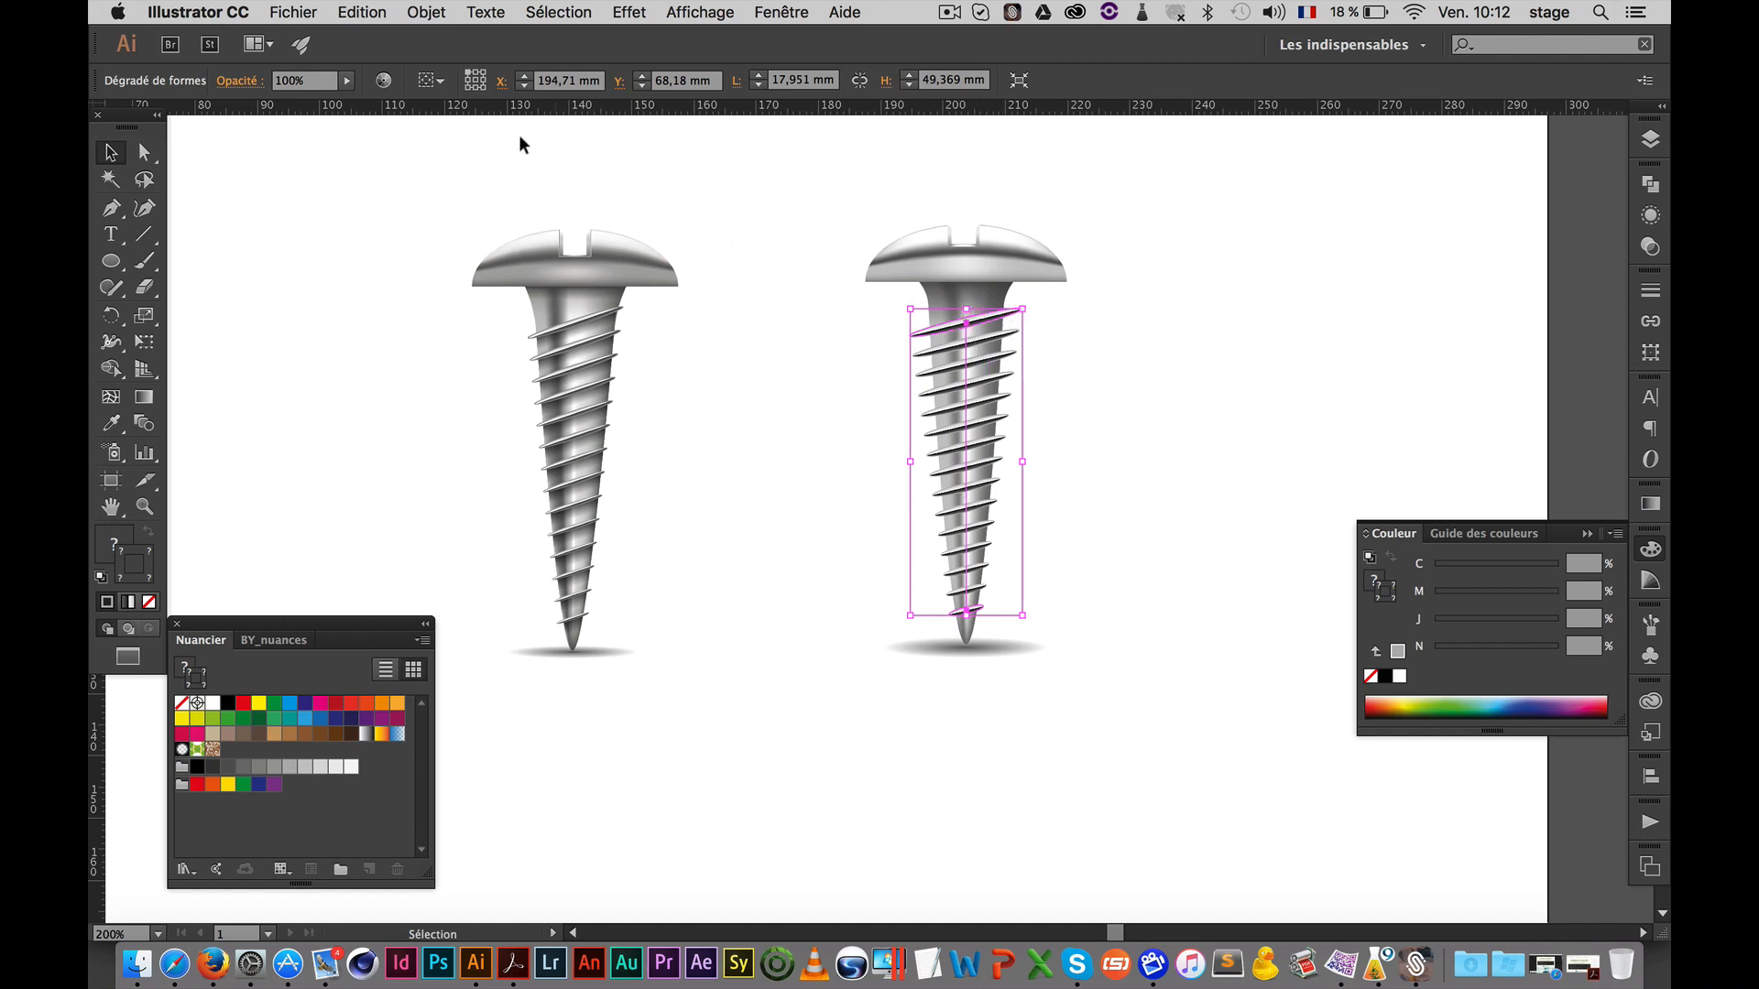
Change the thread blend's spacing from smooth color to a specified number of steps (Etapes), with the preview on
left_click(427, 12)
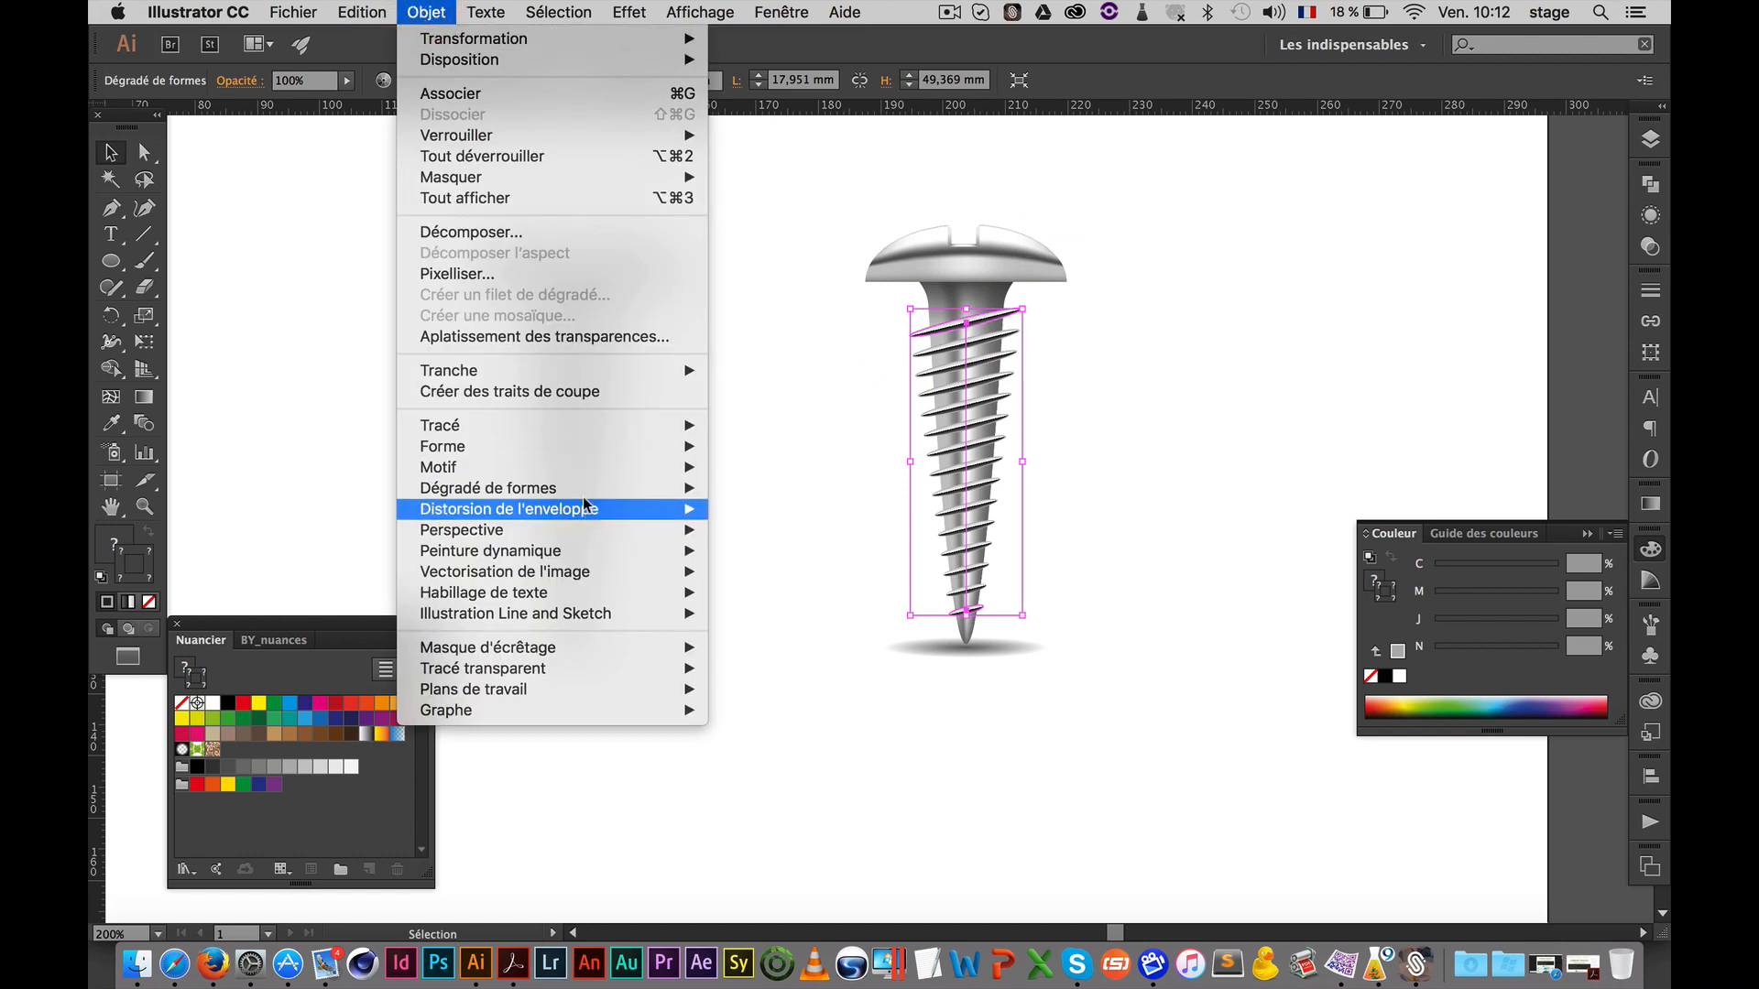
mouse_move(584, 489)
left_click(793, 543)
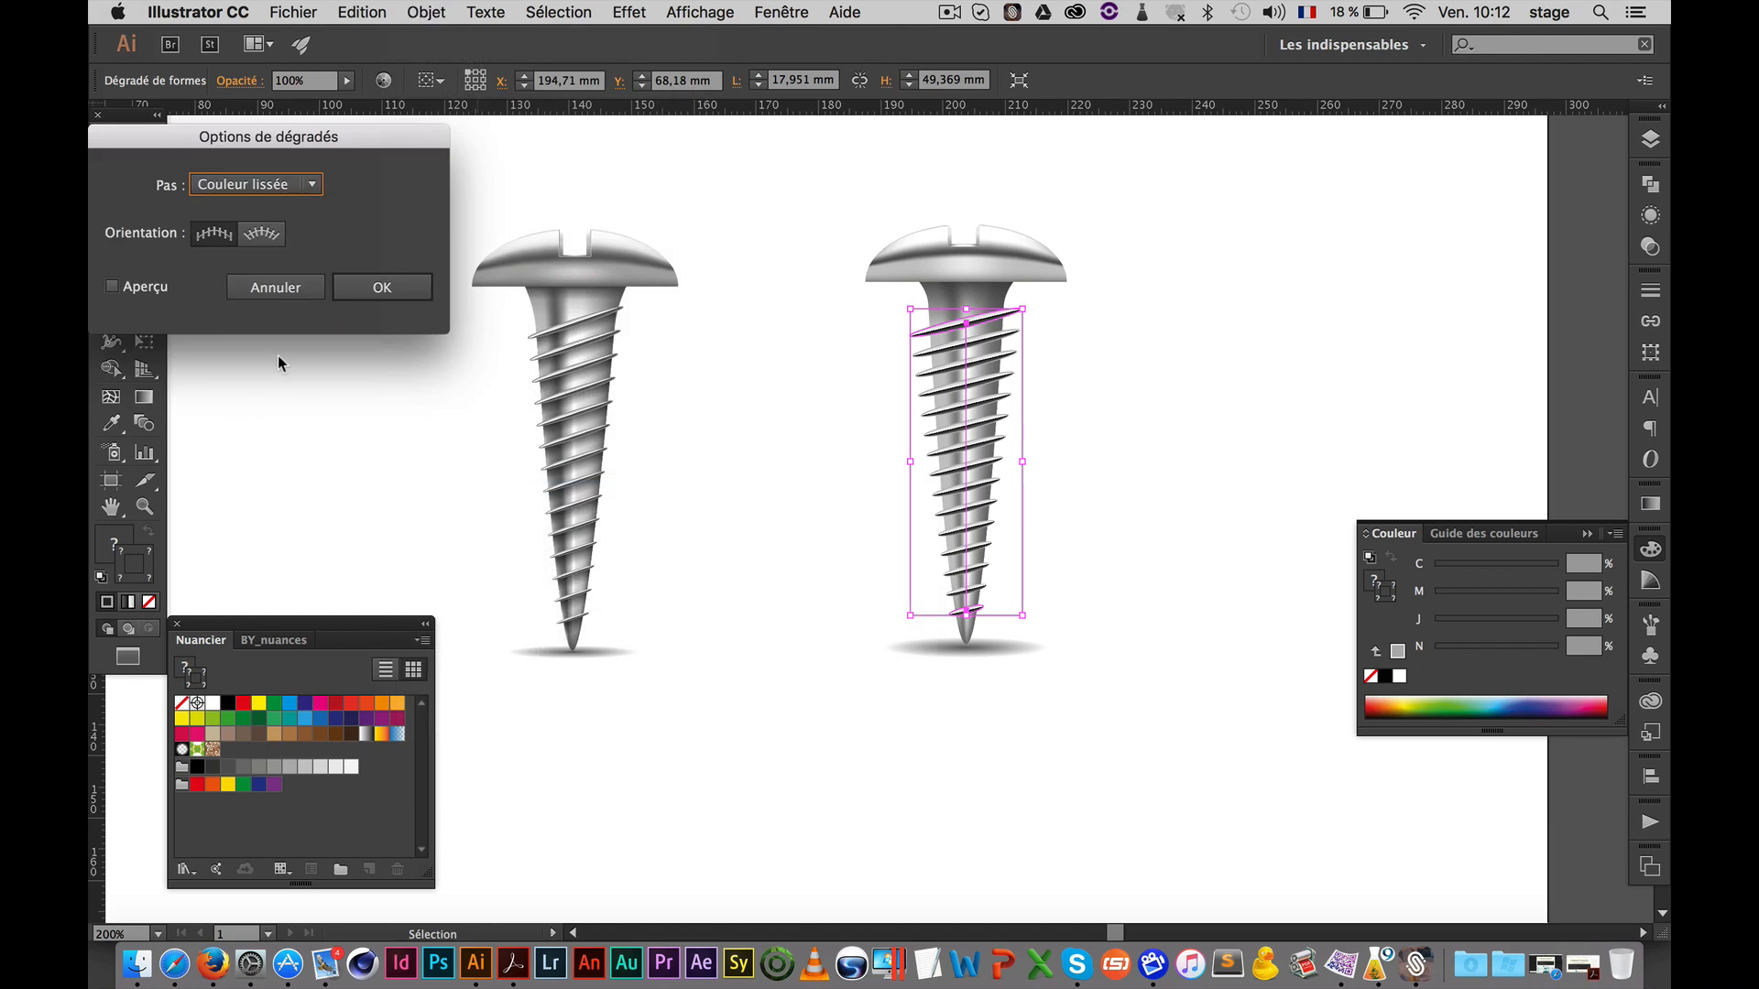
left_click(268, 190)
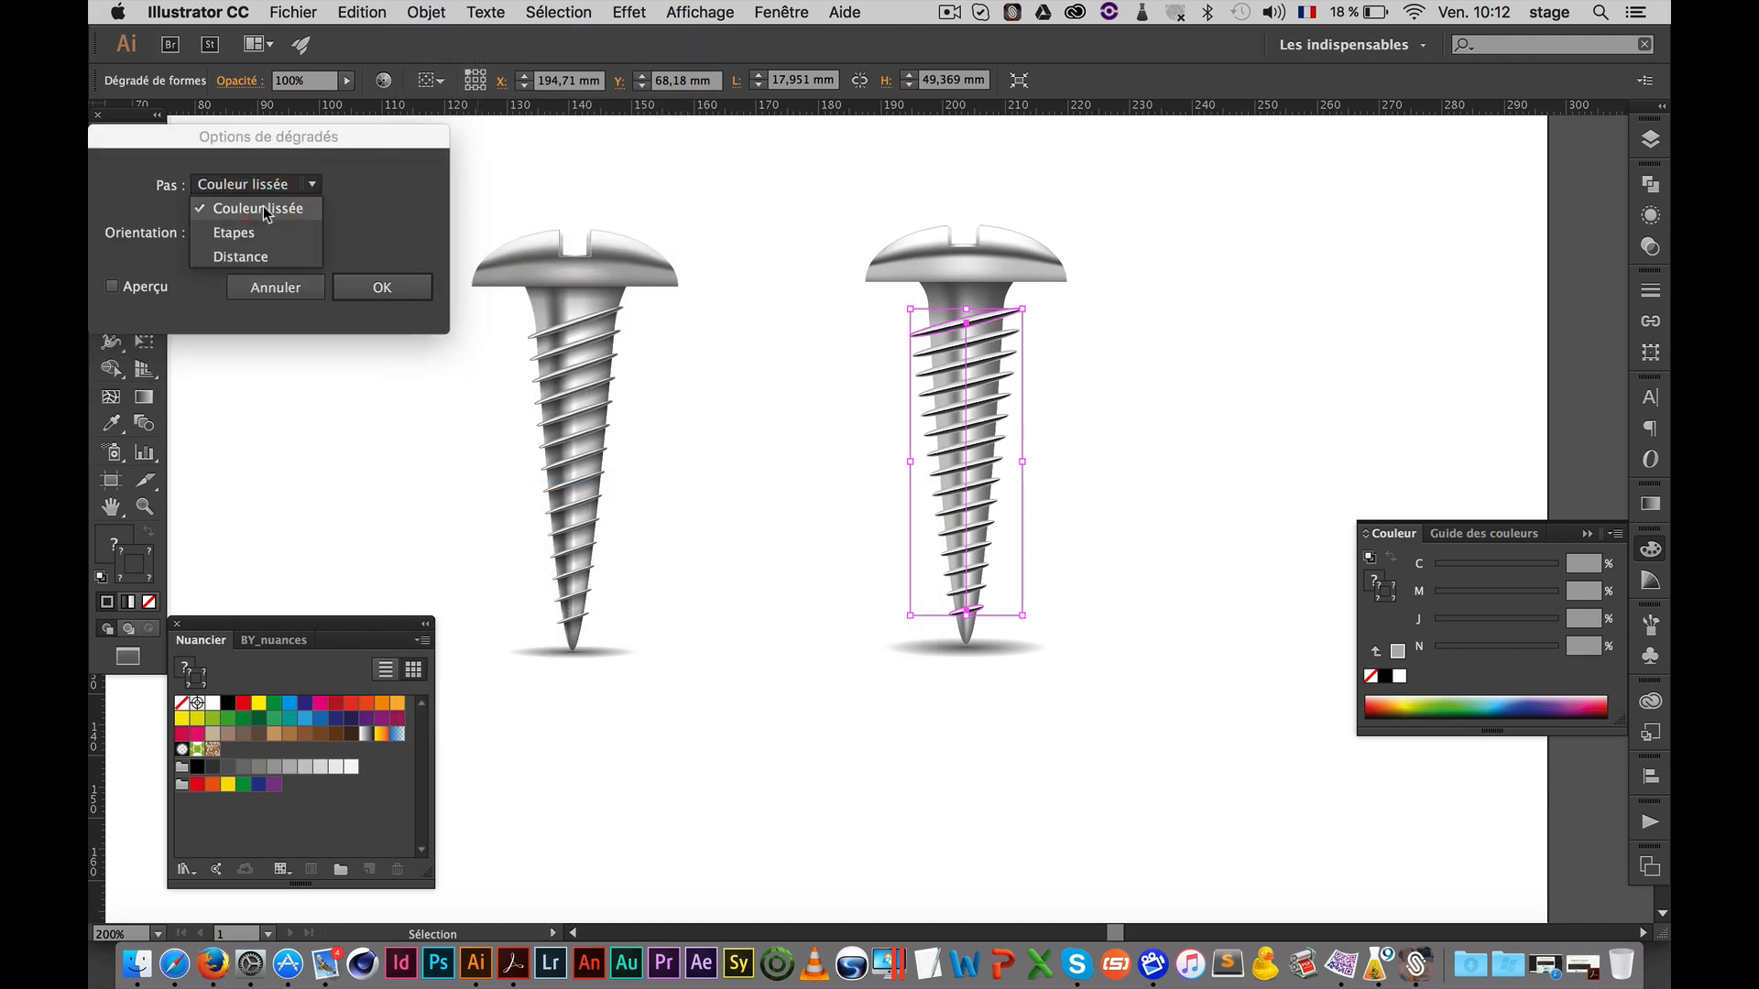
left_click(243, 209)
left_click(260, 236)
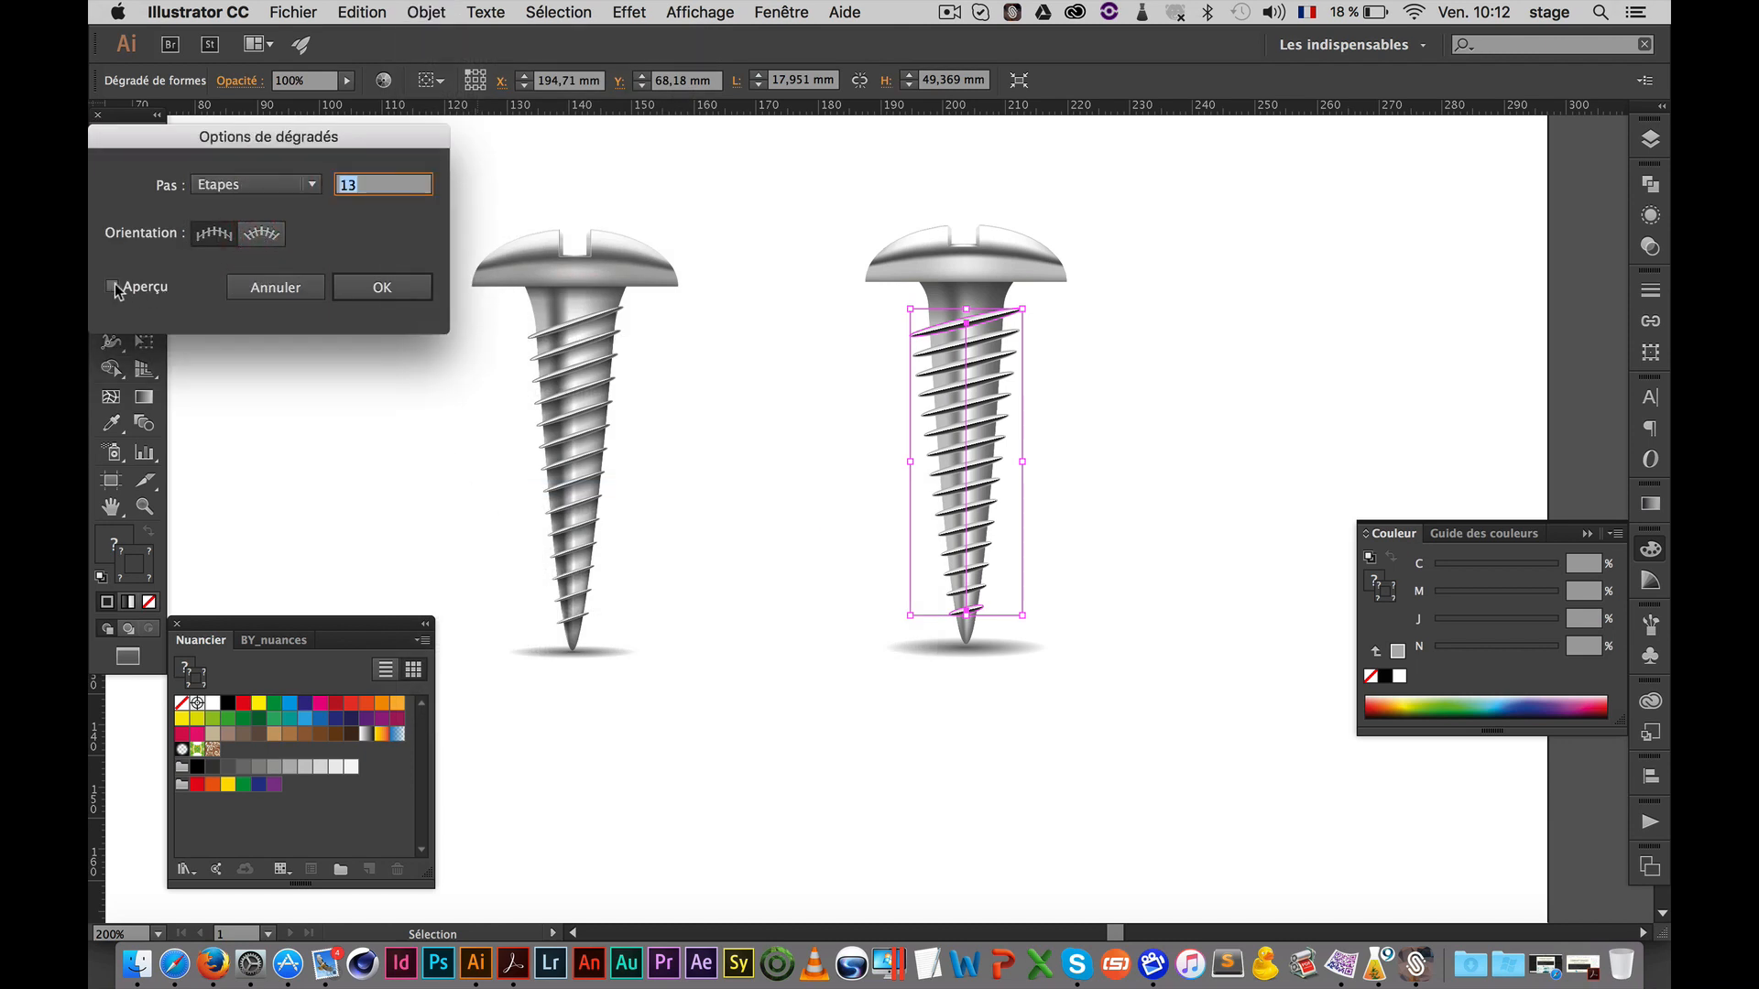
left_click(114, 289)
left_click_drag(237, 137, 286, 122)
Set the thread blend to 10 steps, apply the options, and deselect the blend
double_click(420, 171)
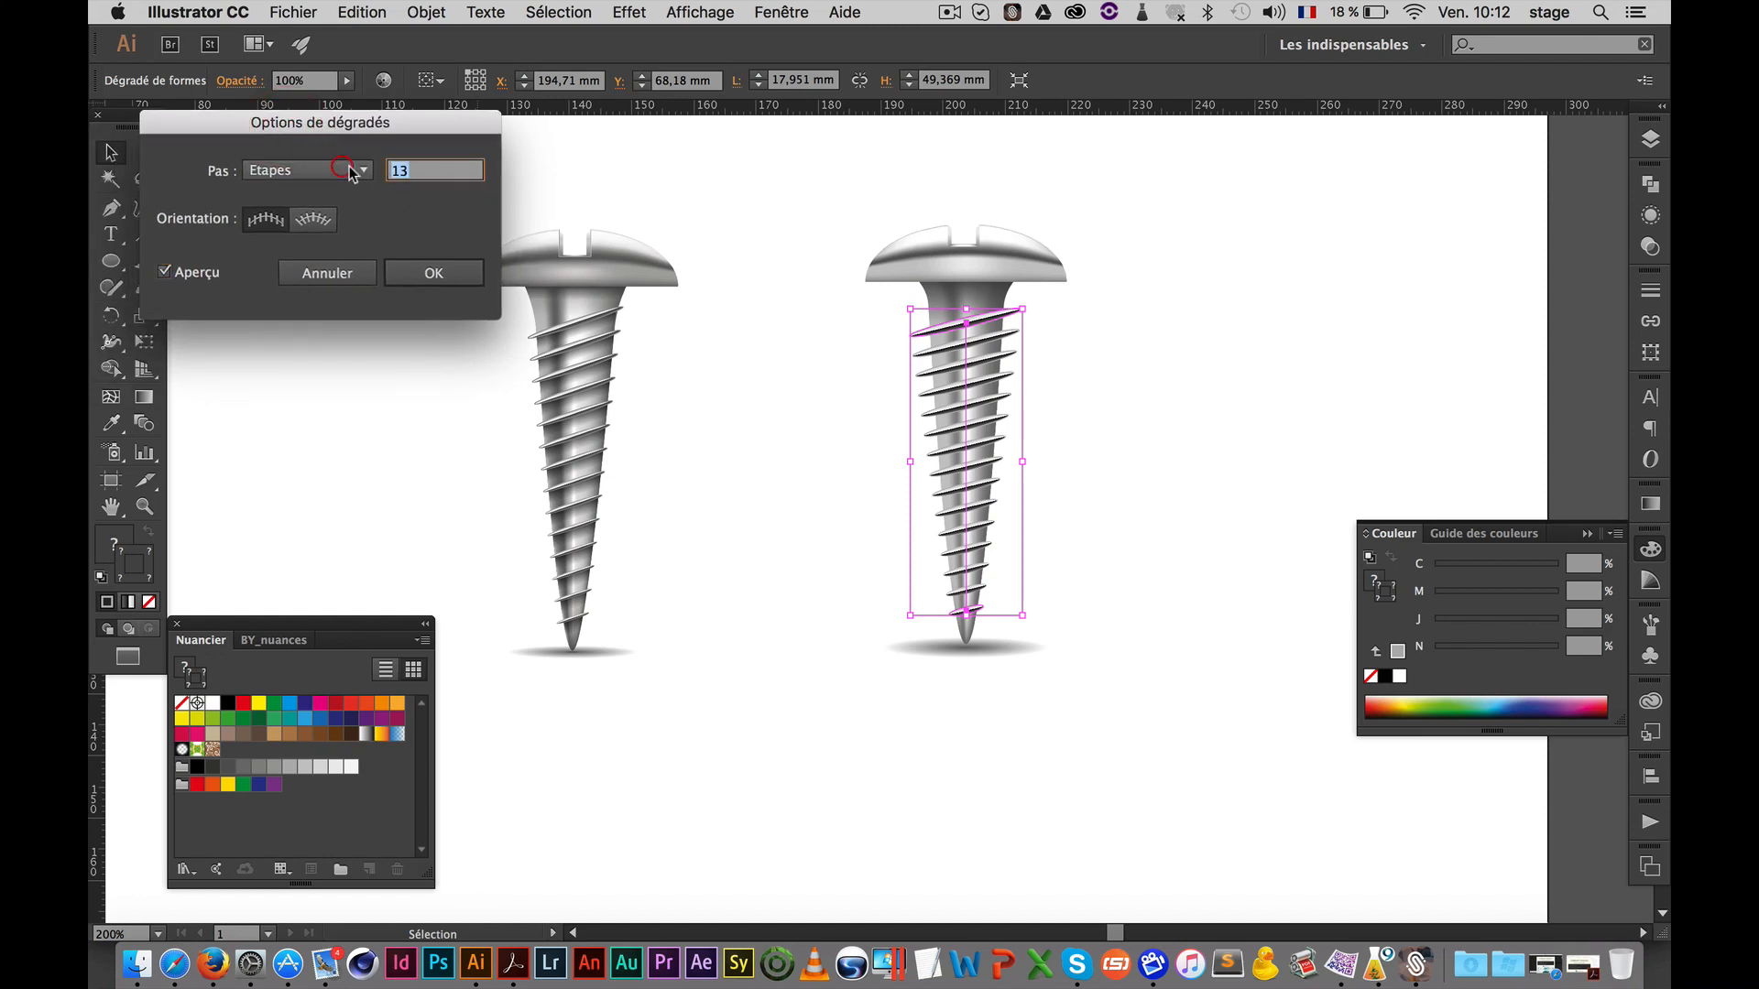
type("10")
key("shift+Tab")
key("Tab")
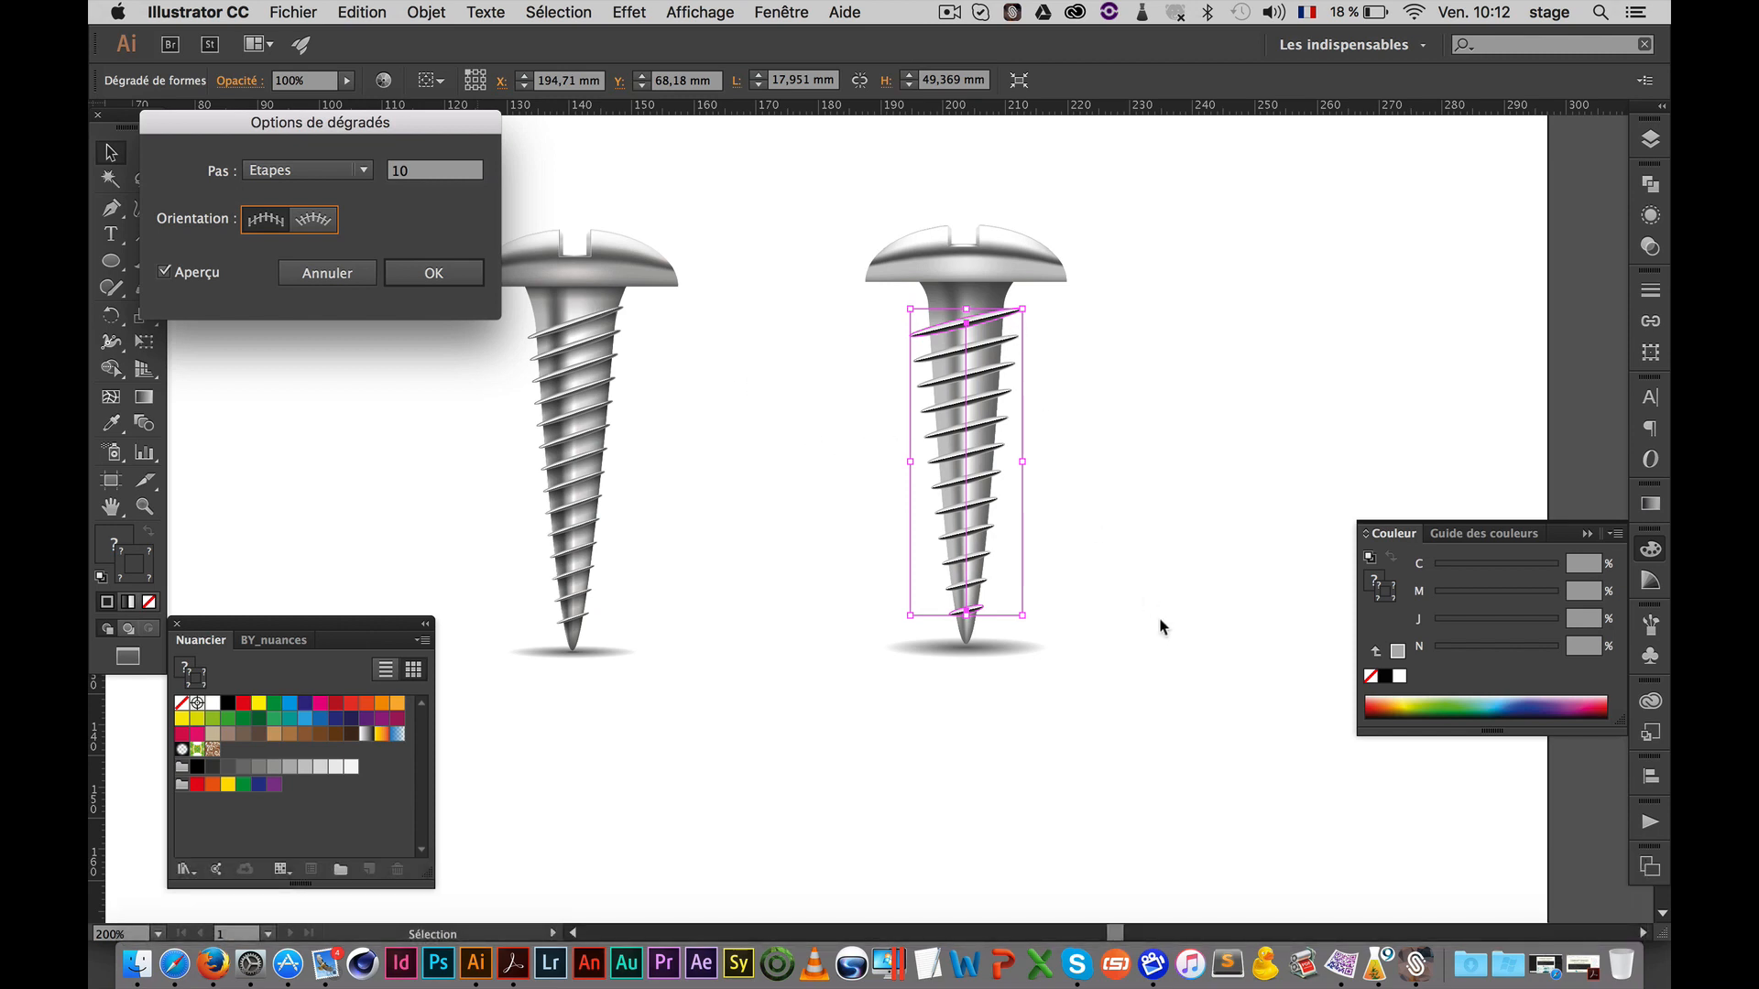
left_click(440, 275)
left_click(1125, 443)
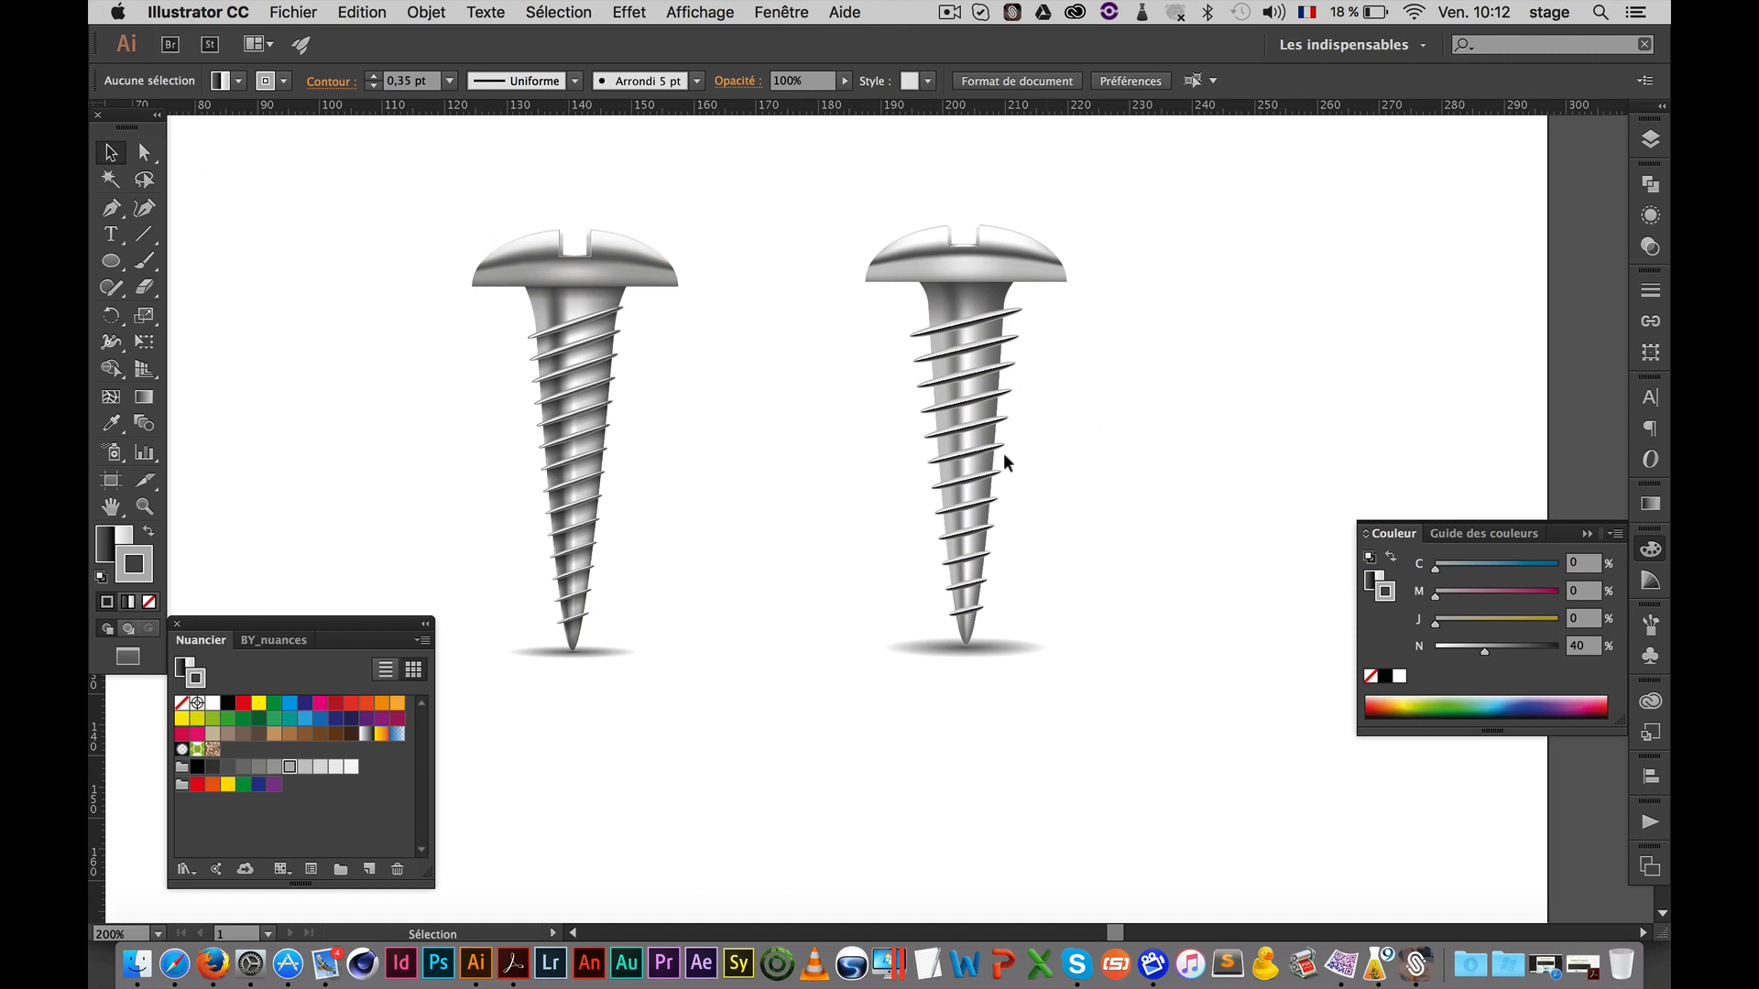
Examine the blended threads beside the reference screw, then up close on the upper shank
key("z")
left_click(970, 452)
left_click(844, 492)
left_click(873, 482, "alt")
left_click_drag(838, 511, 1037, 456)
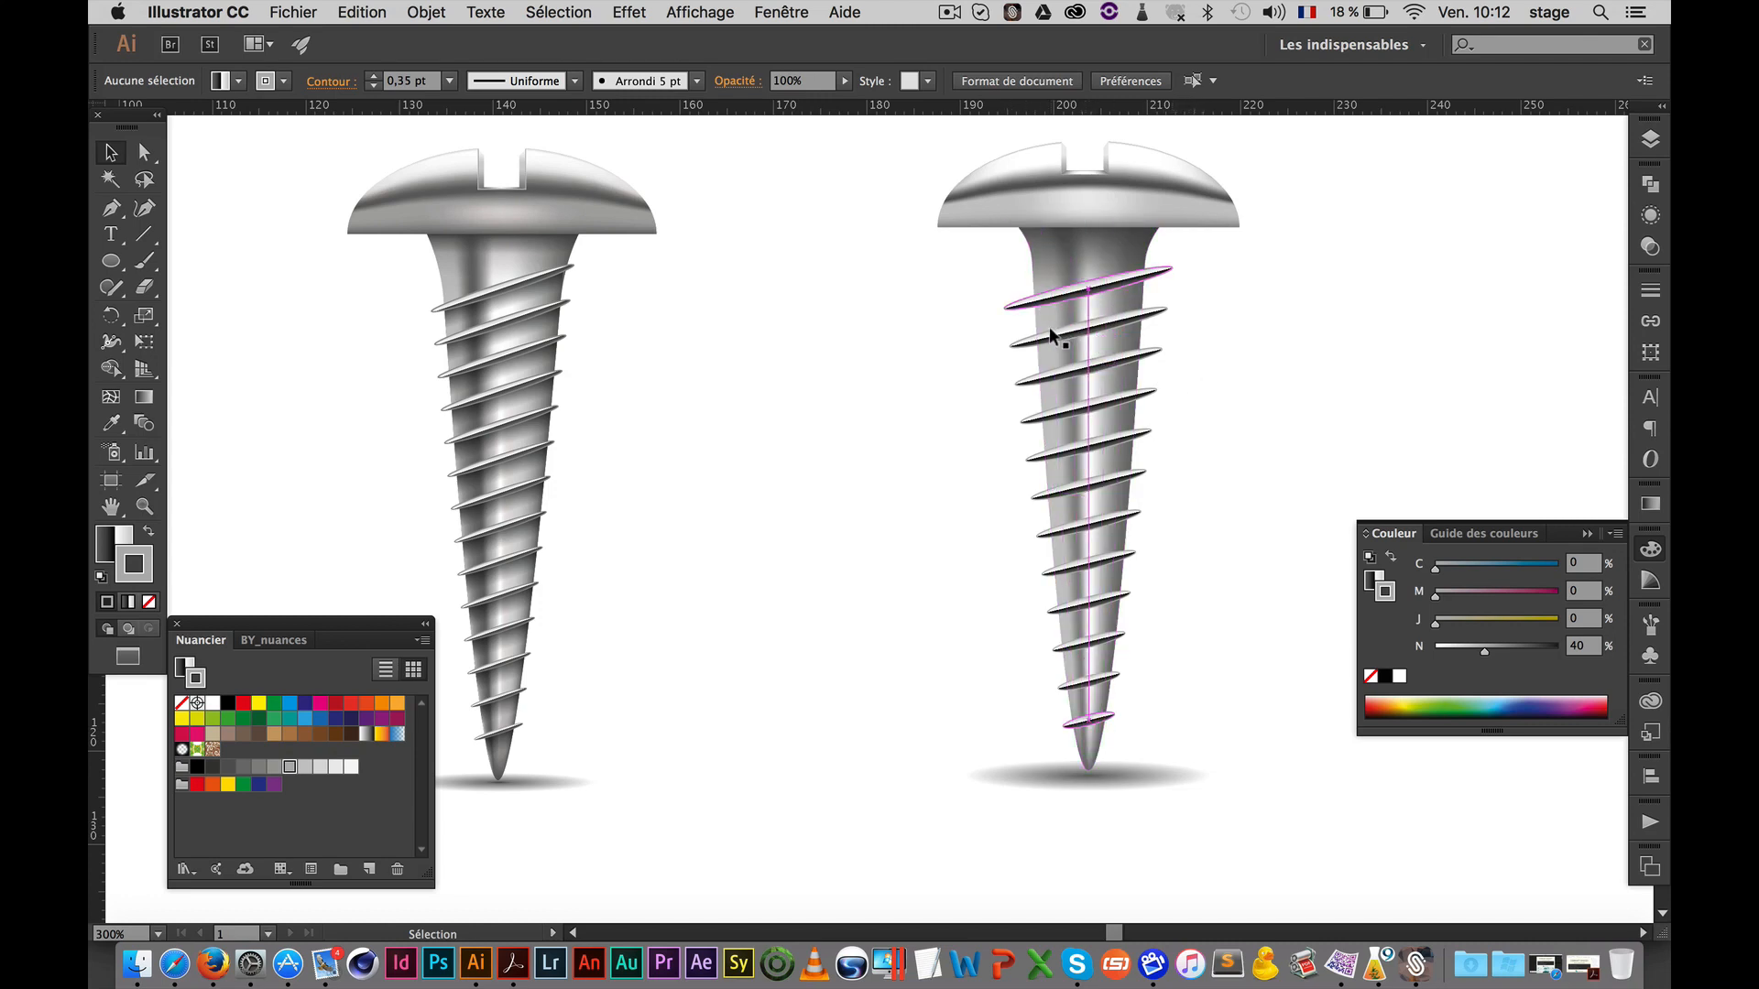
left_click(1115, 330, "super")
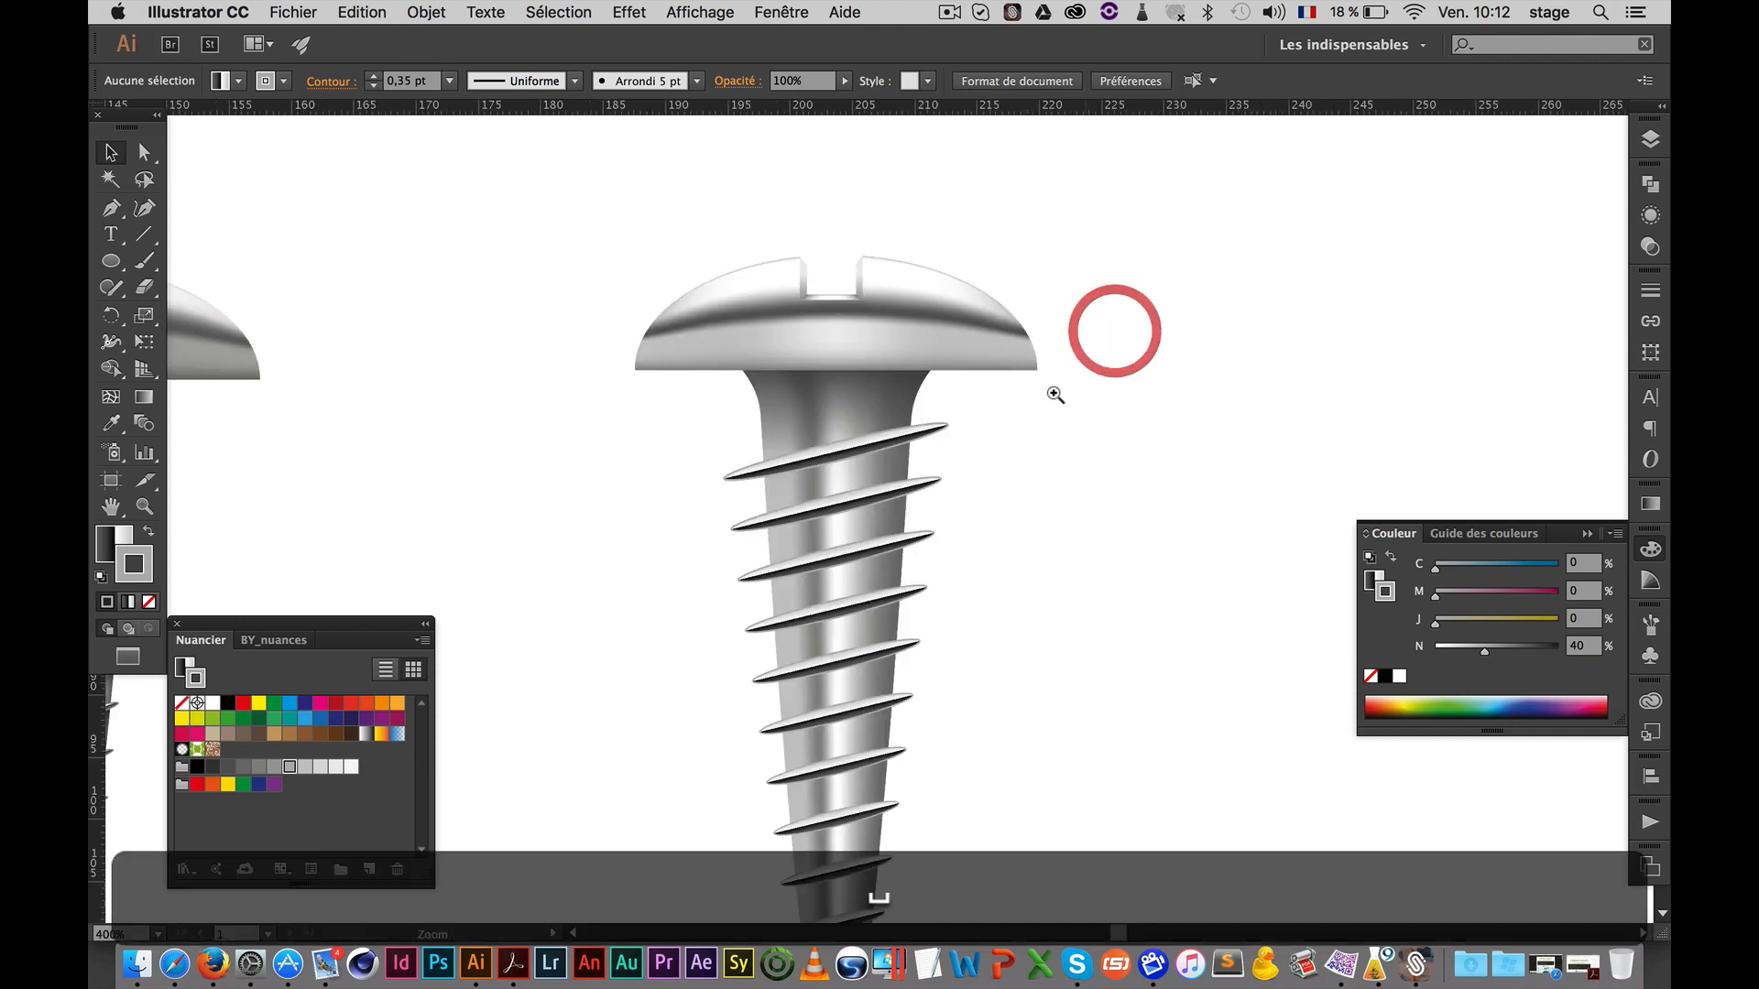
left_click(1025, 421, "super")
left_click(837, 550, "super")
left_click_drag(1034, 489, 914, 351)
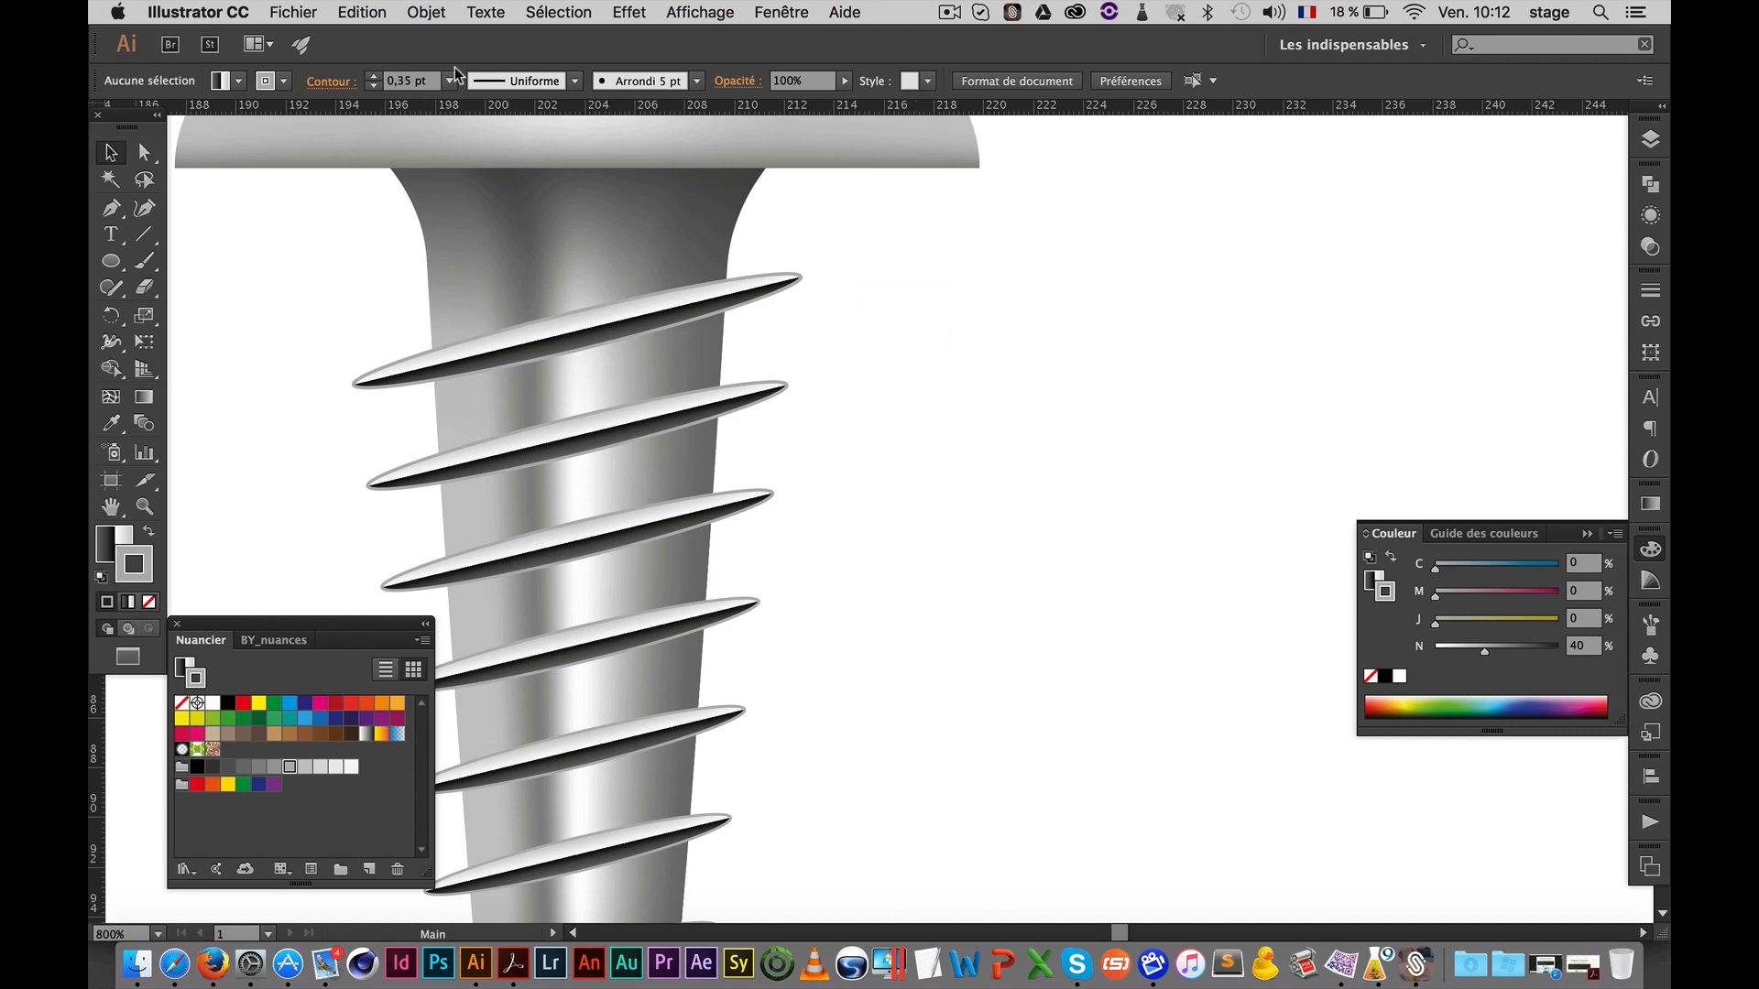
Draw a rectangle beside the upper threads and fill it with the gradient sampled from the shading just under the screw head
left_click_drag(109, 265, 153, 263)
left_click_drag(871, 260, 1342, 431)
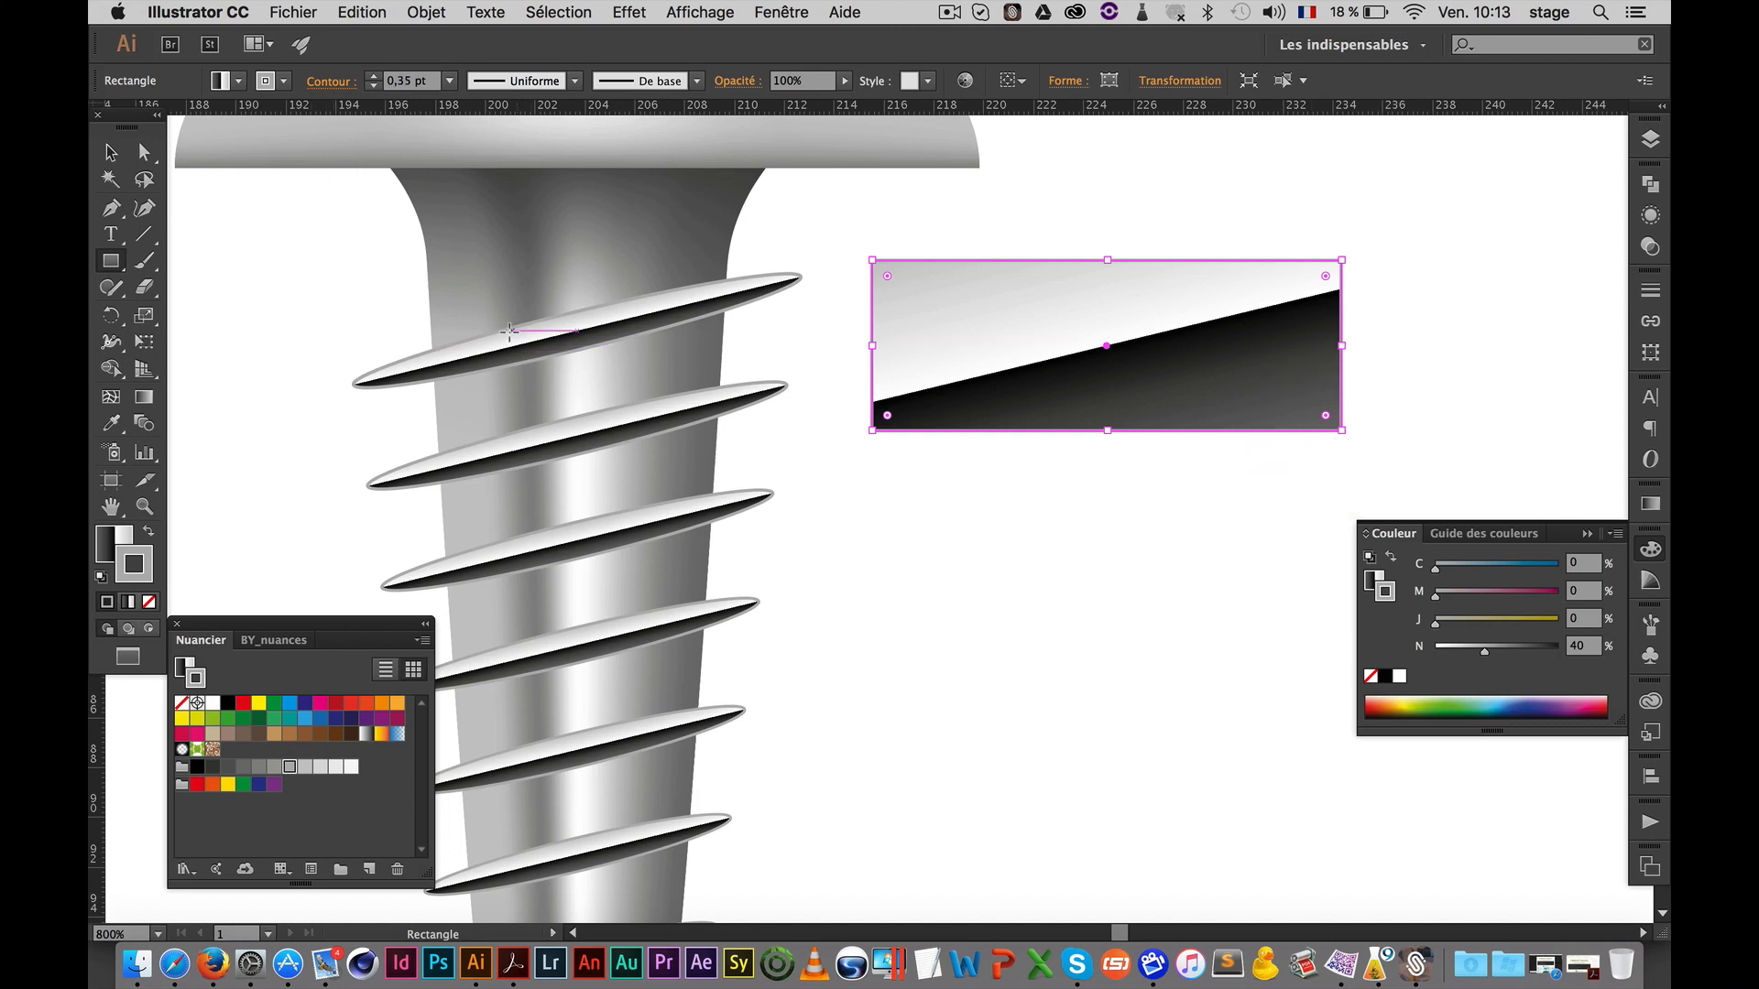
key("i")
left_click(437, 188)
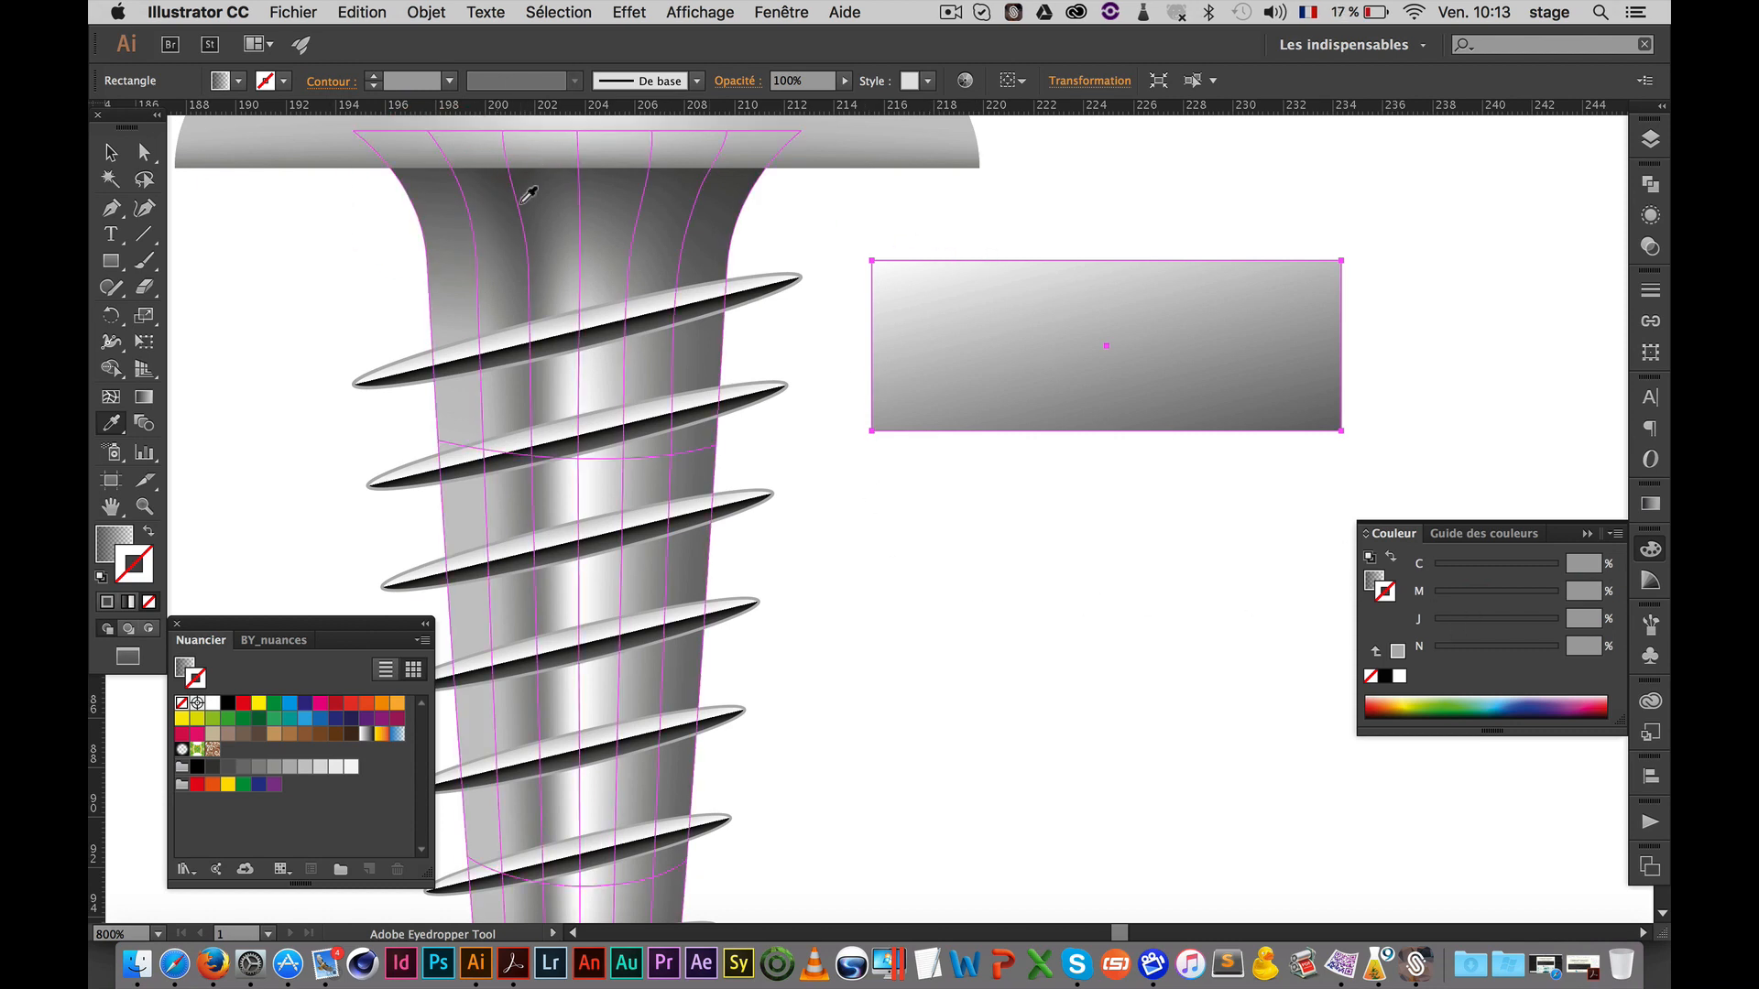
Redirect the rectangle's linear gradient vertically at -90°, running from dark at the top edge to transparent at the bottom edge
left_click(1648, 505)
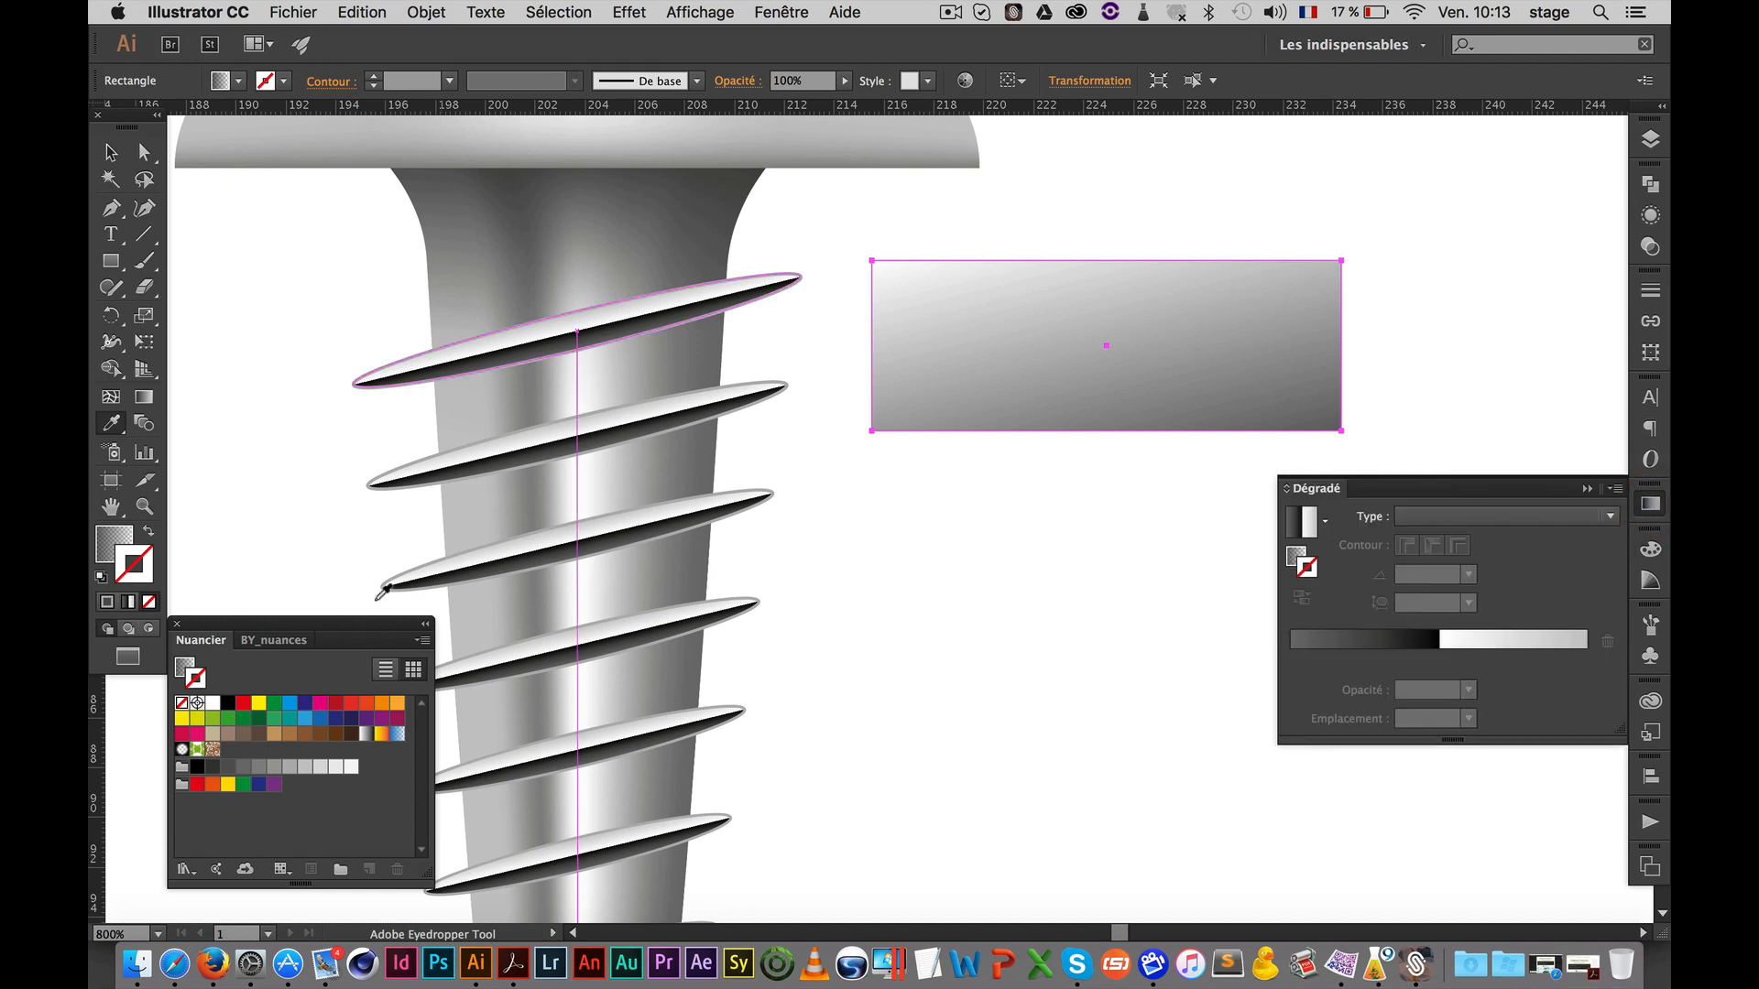
left_click(119, 541)
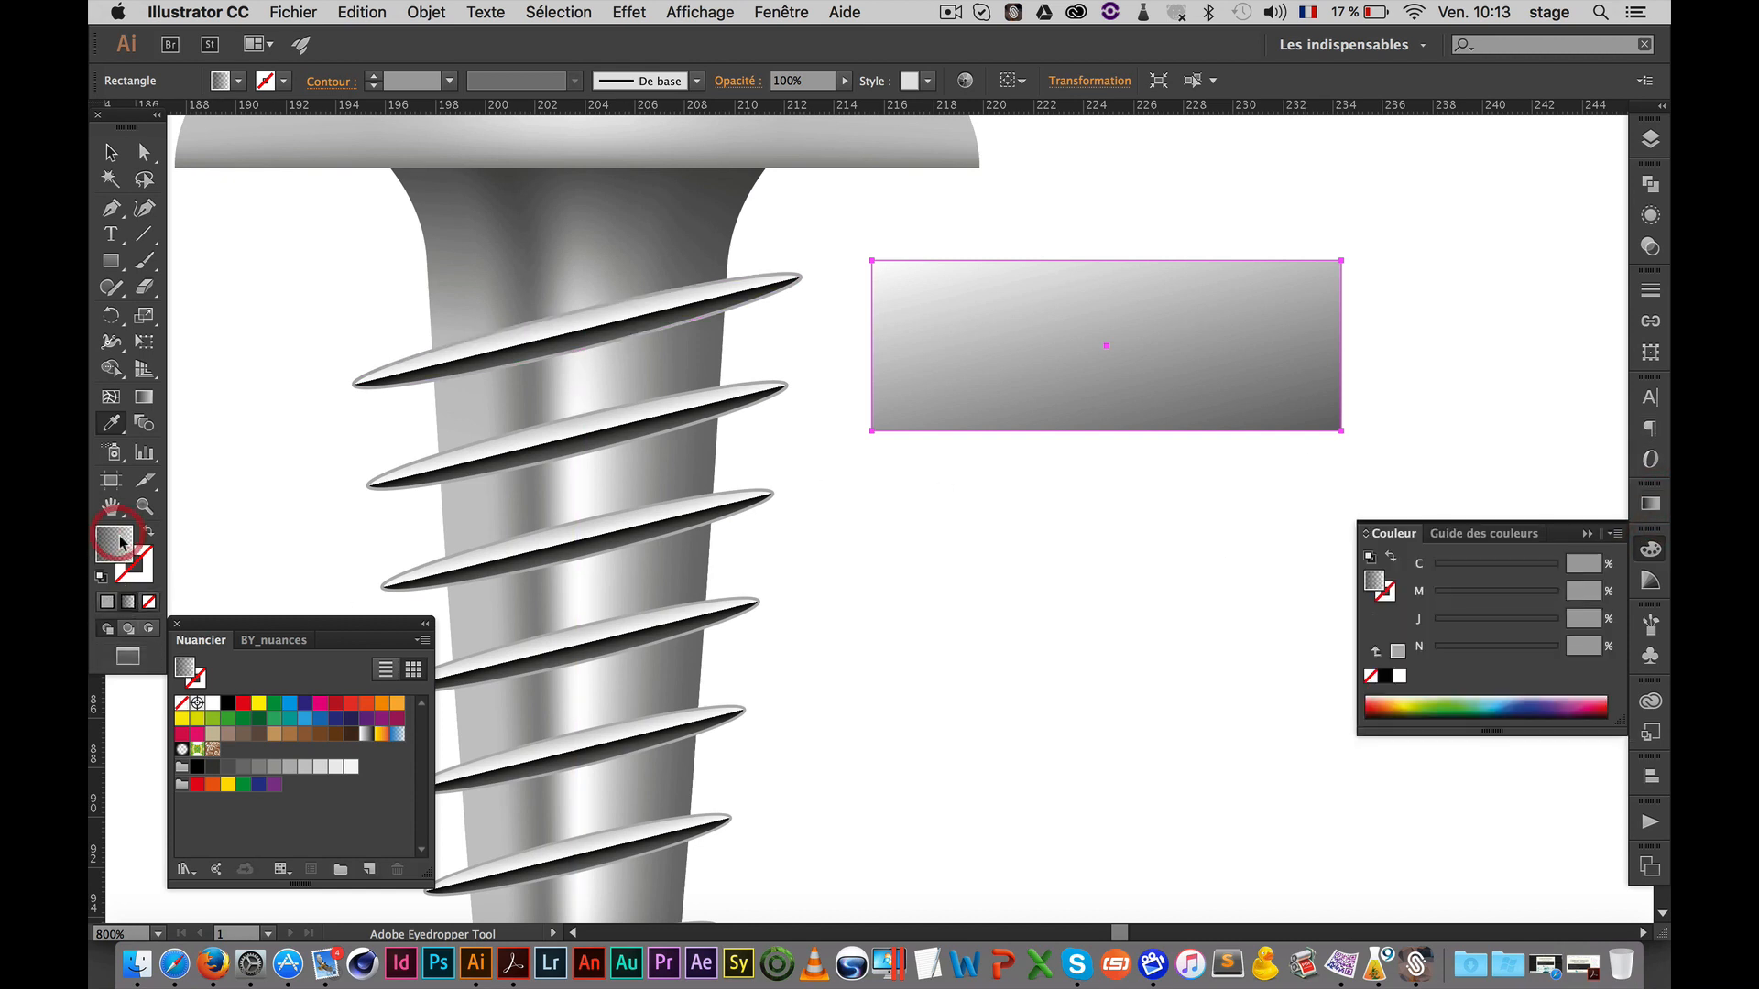
left_click(1650, 509)
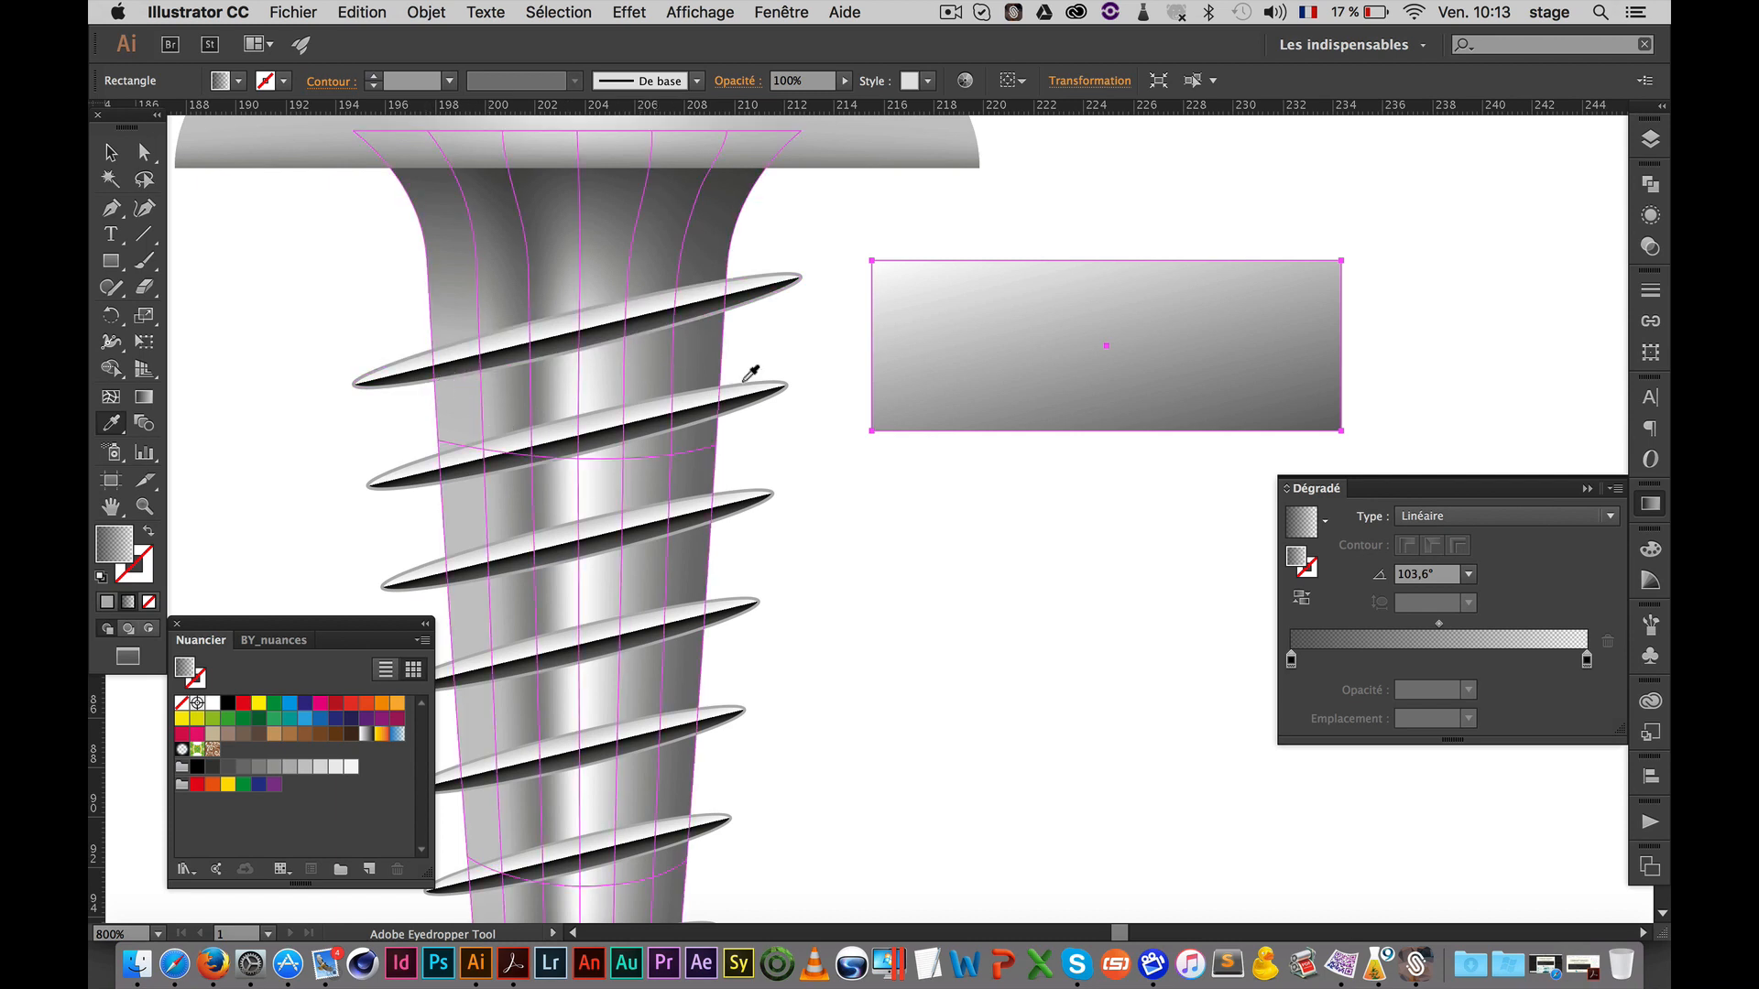
key("g")
left_click_drag(1106, 265, 1107, 424)
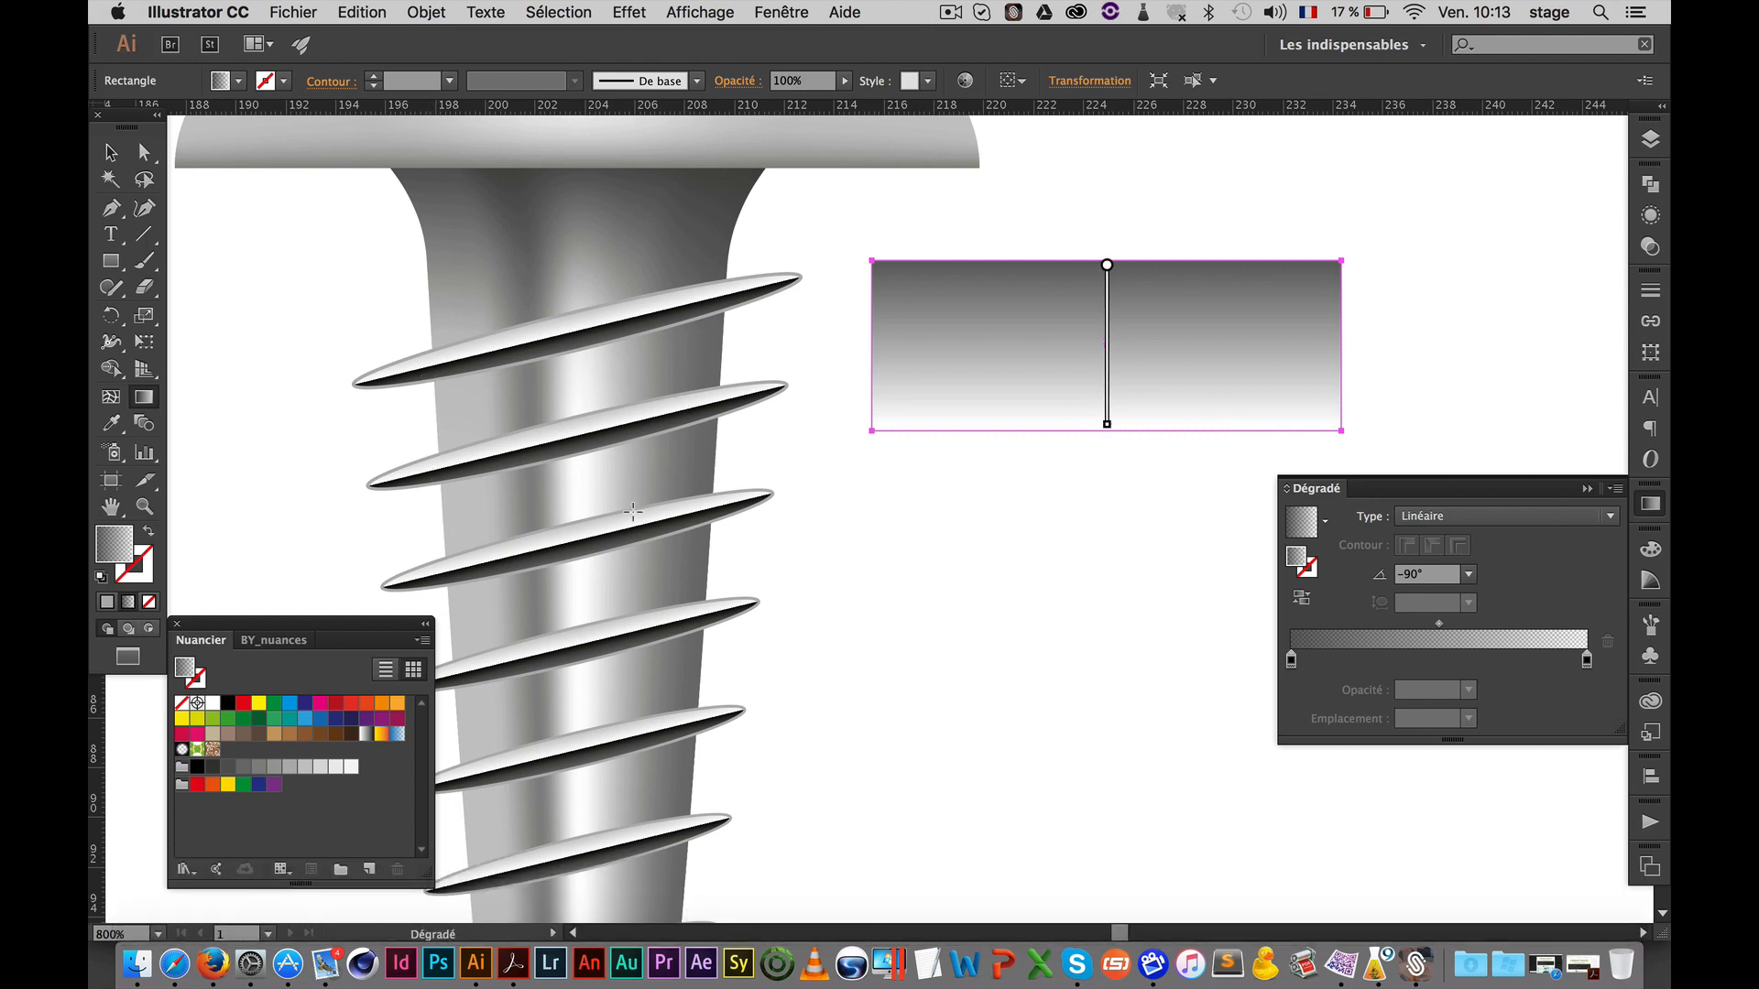
Flatten the rectangle into a thin strip and shift its gradient up so it fades out before the lower edge
left_click(111, 152)
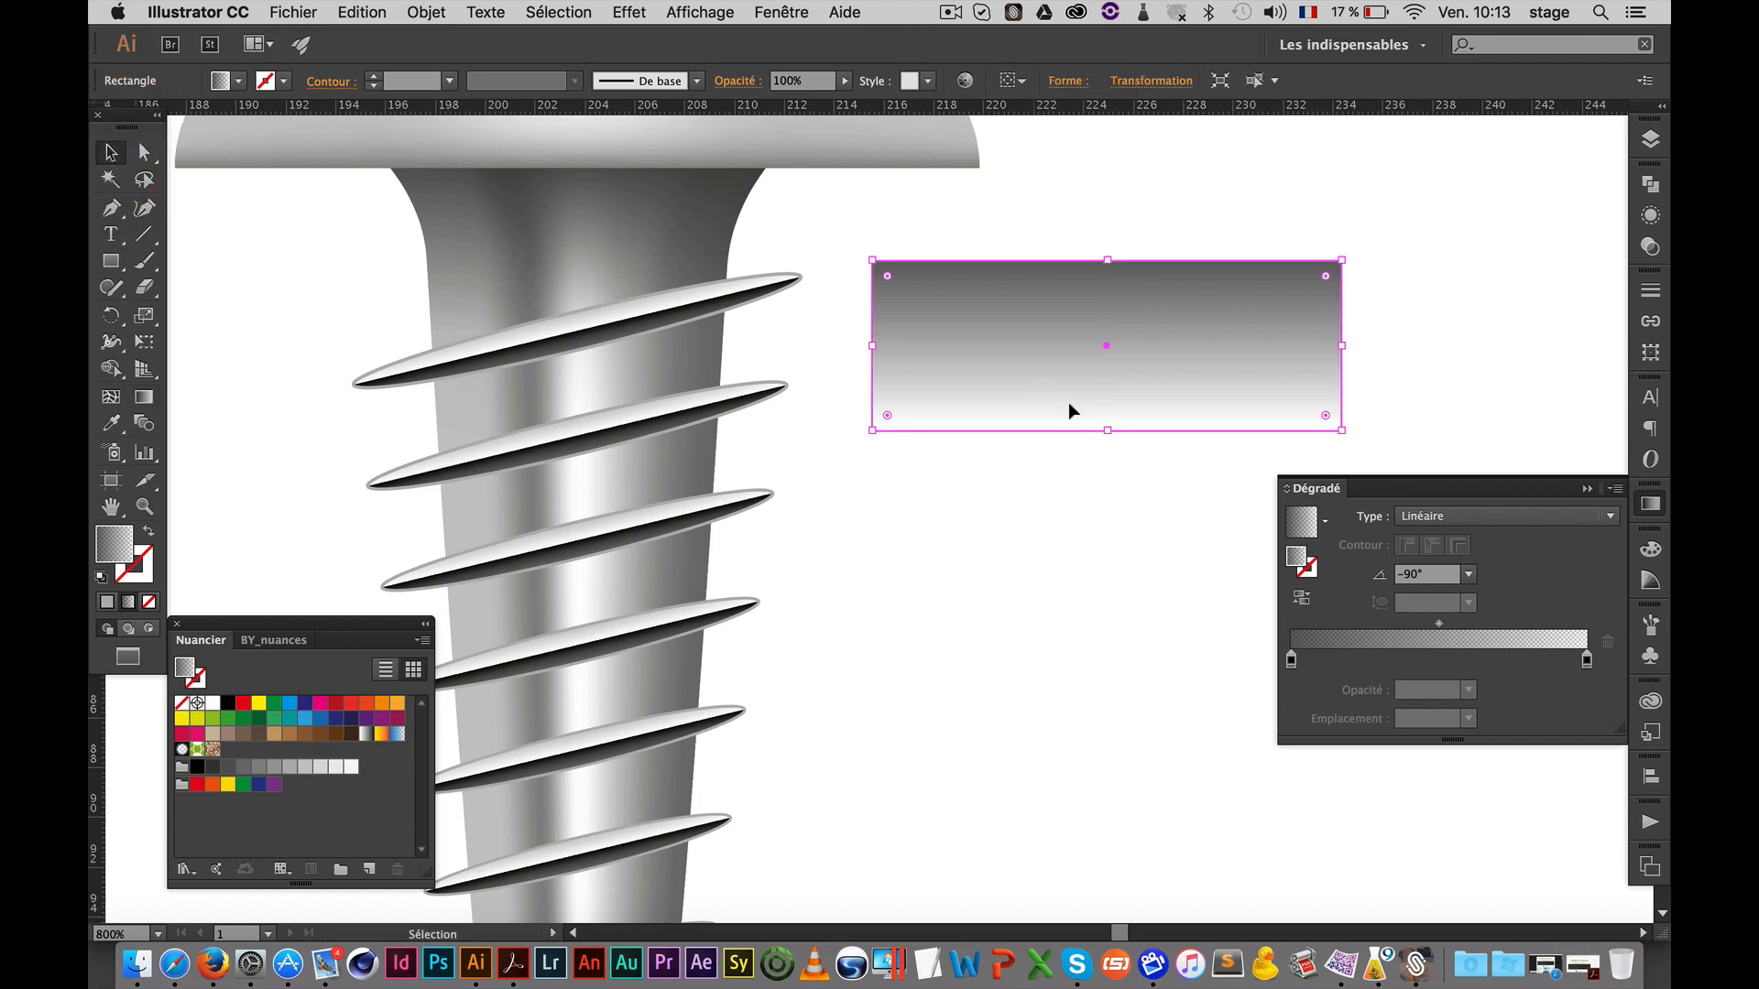
left_click_drag(1112, 430, 1100, 320)
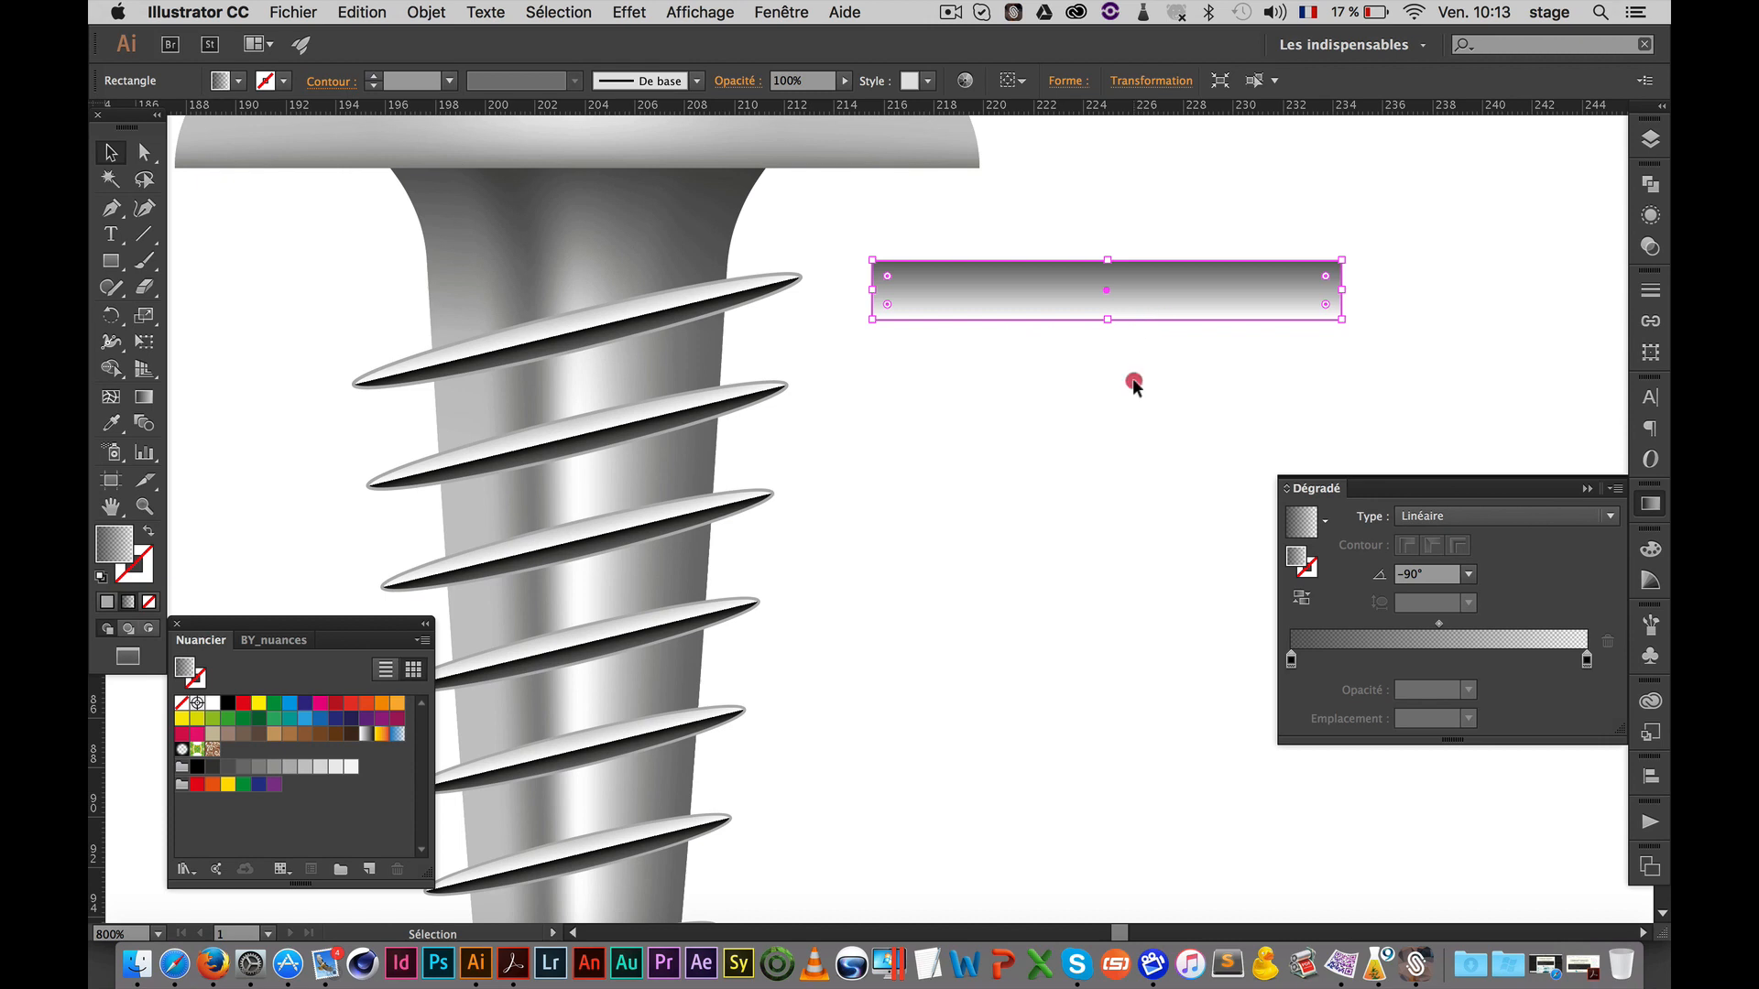
left_click(1134, 380)
left_click(1150, 284)
key("g")
left_click(1119, 300)
mouse_move(1121, 299)
left_mouse_down()
mouse_move(1107, 261)
mouse_move(1115, 308)
left_mouse_up()
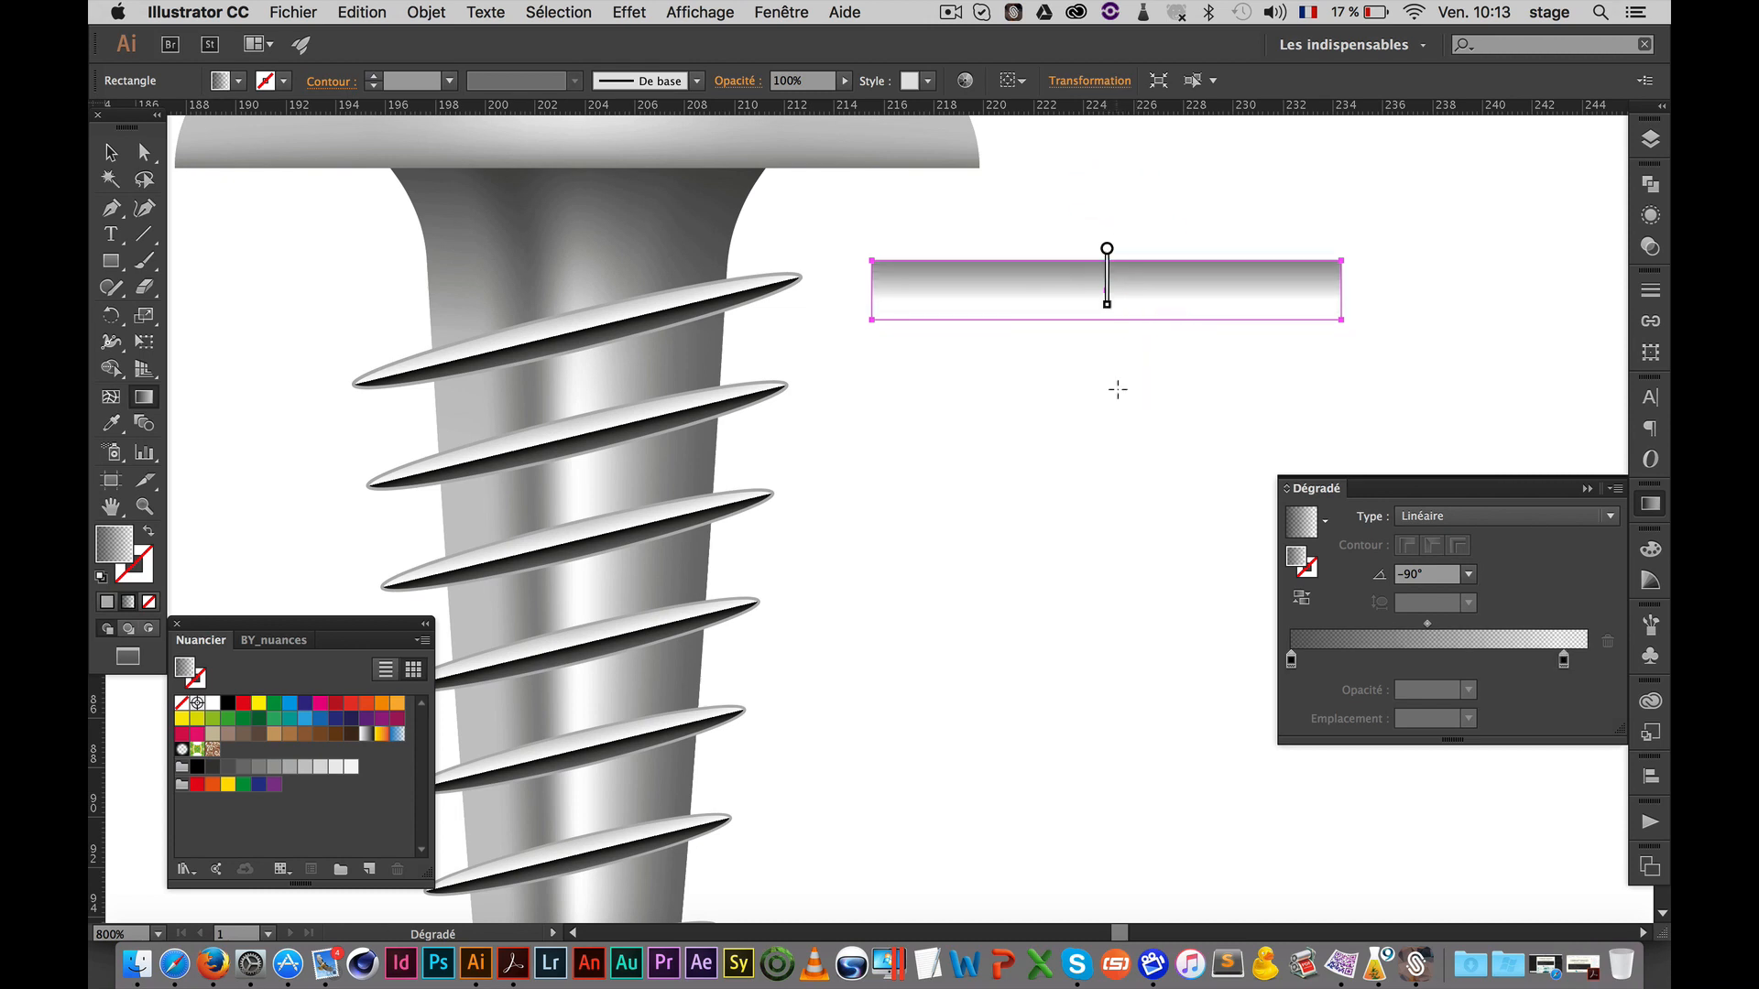
Set the gradient strip's blending mode to Produit and deselect it
left_click(1115, 440, "super")
left_click(1221, 294, "super")
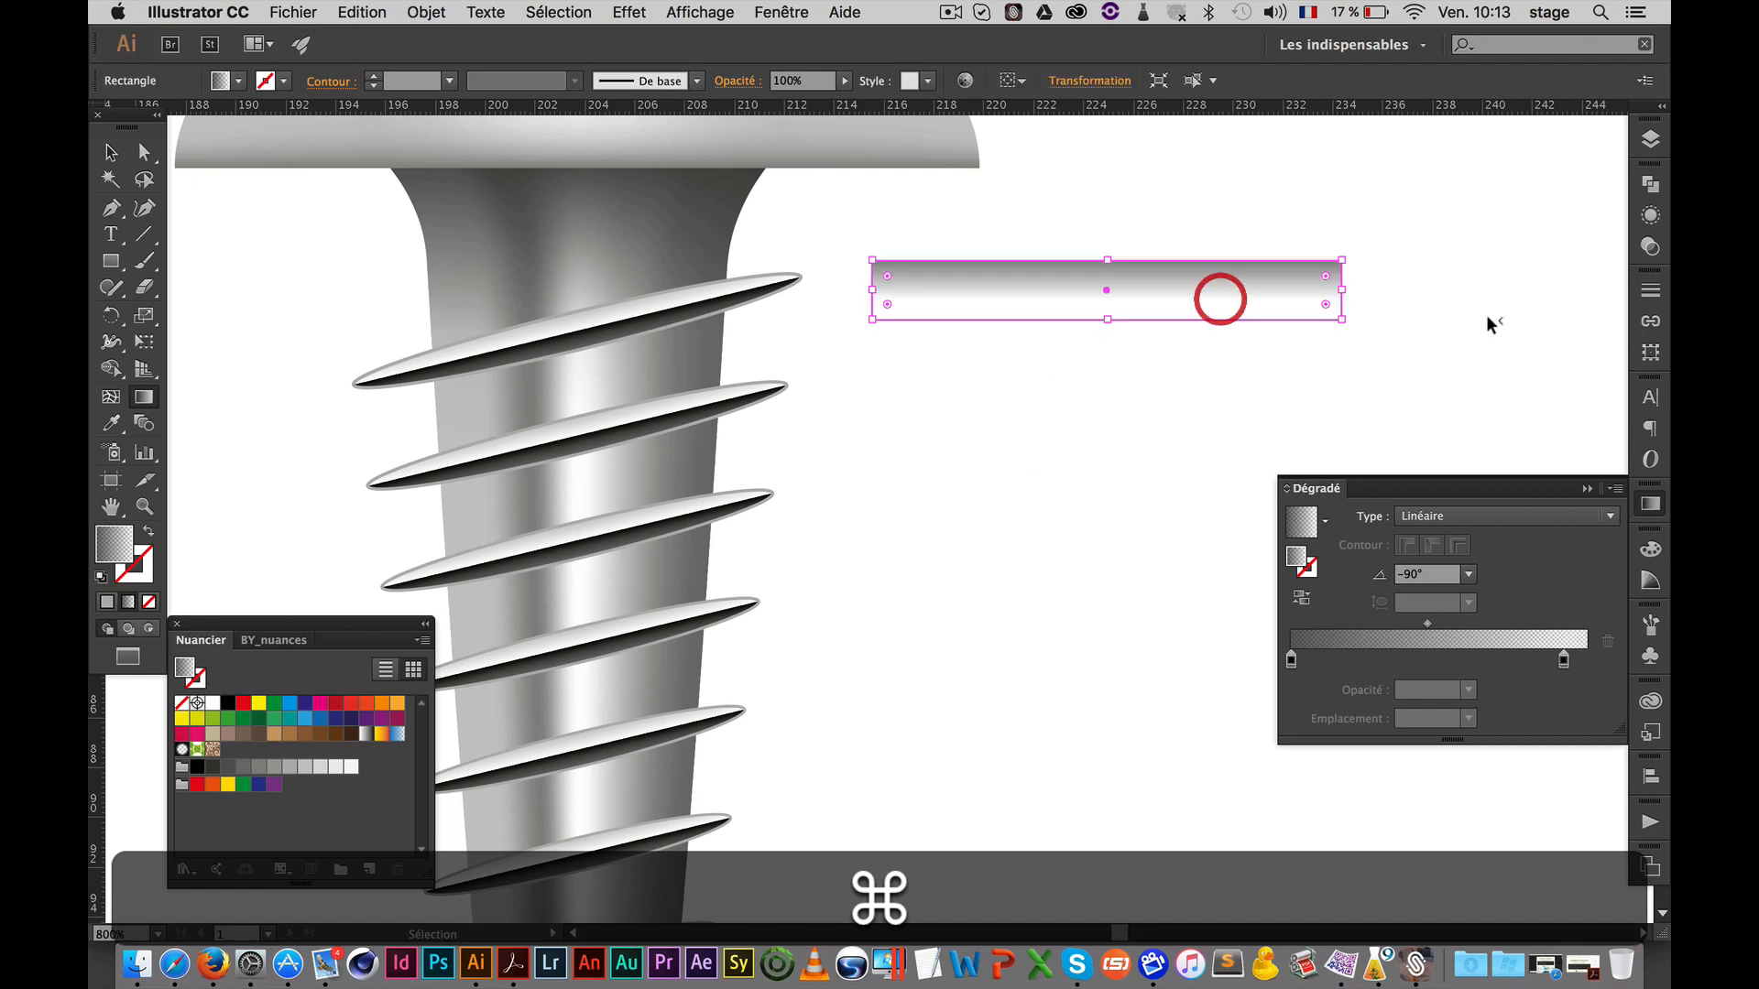
left_click(1652, 247)
left_click(1427, 196)
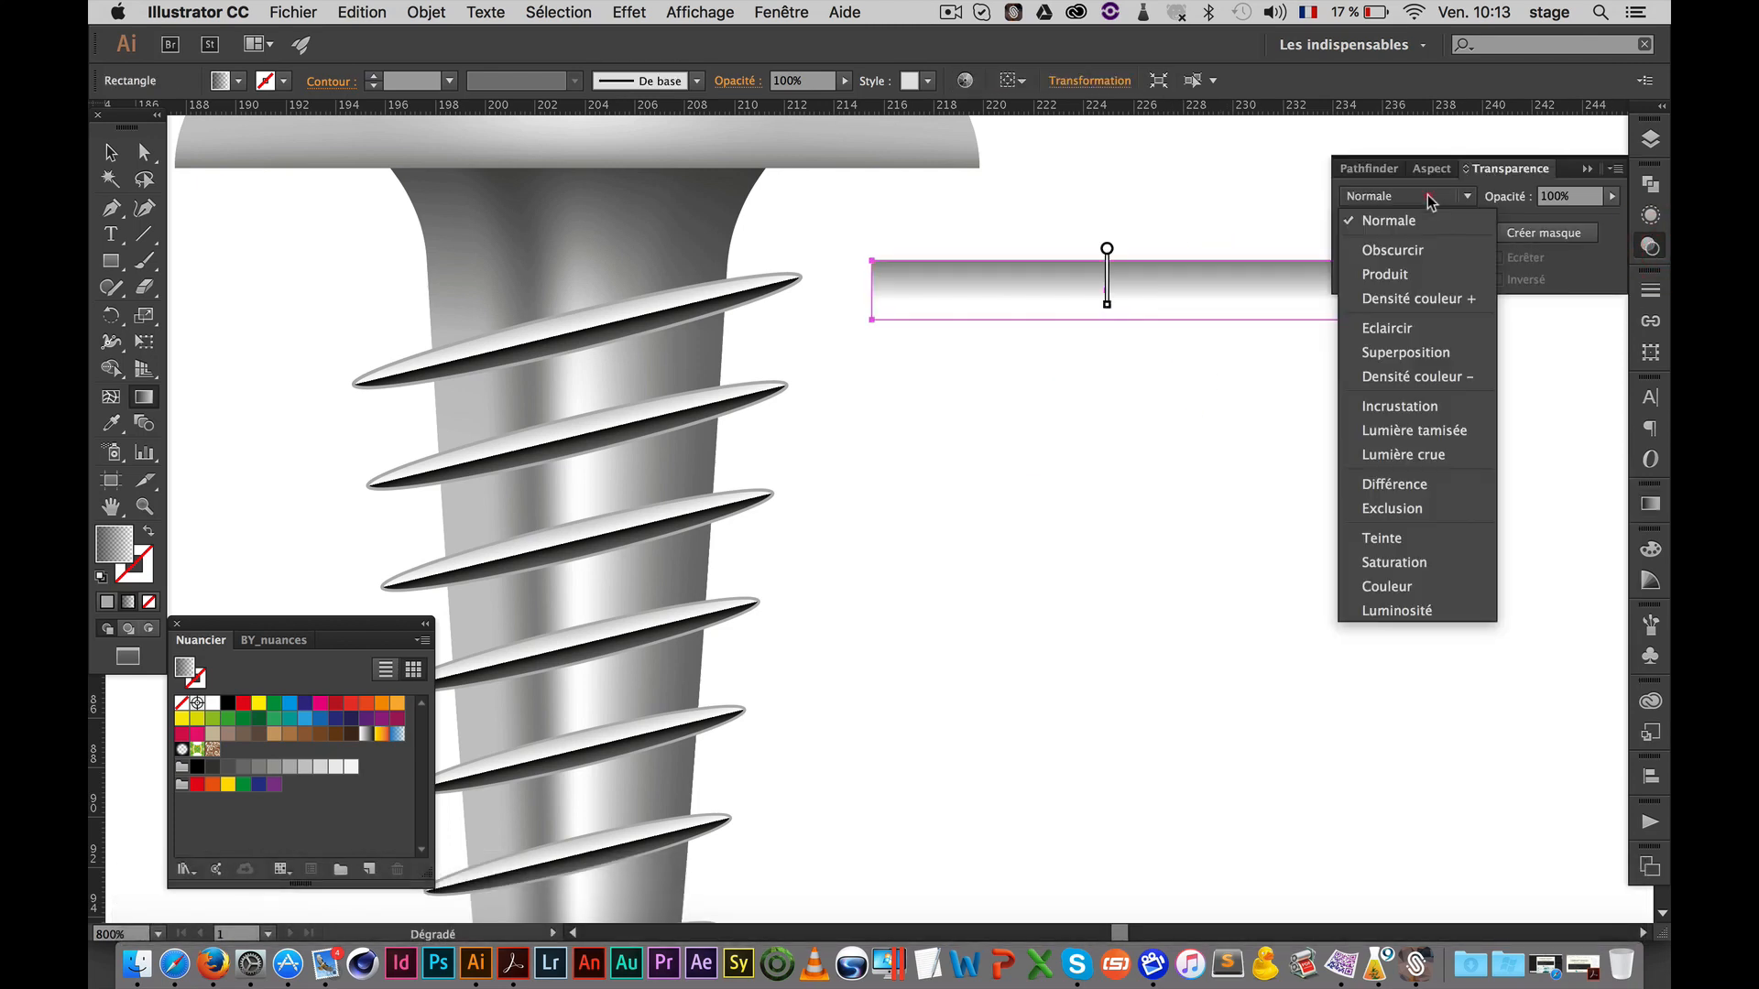
left_click(1443, 271)
left_click(1110, 487, "super")
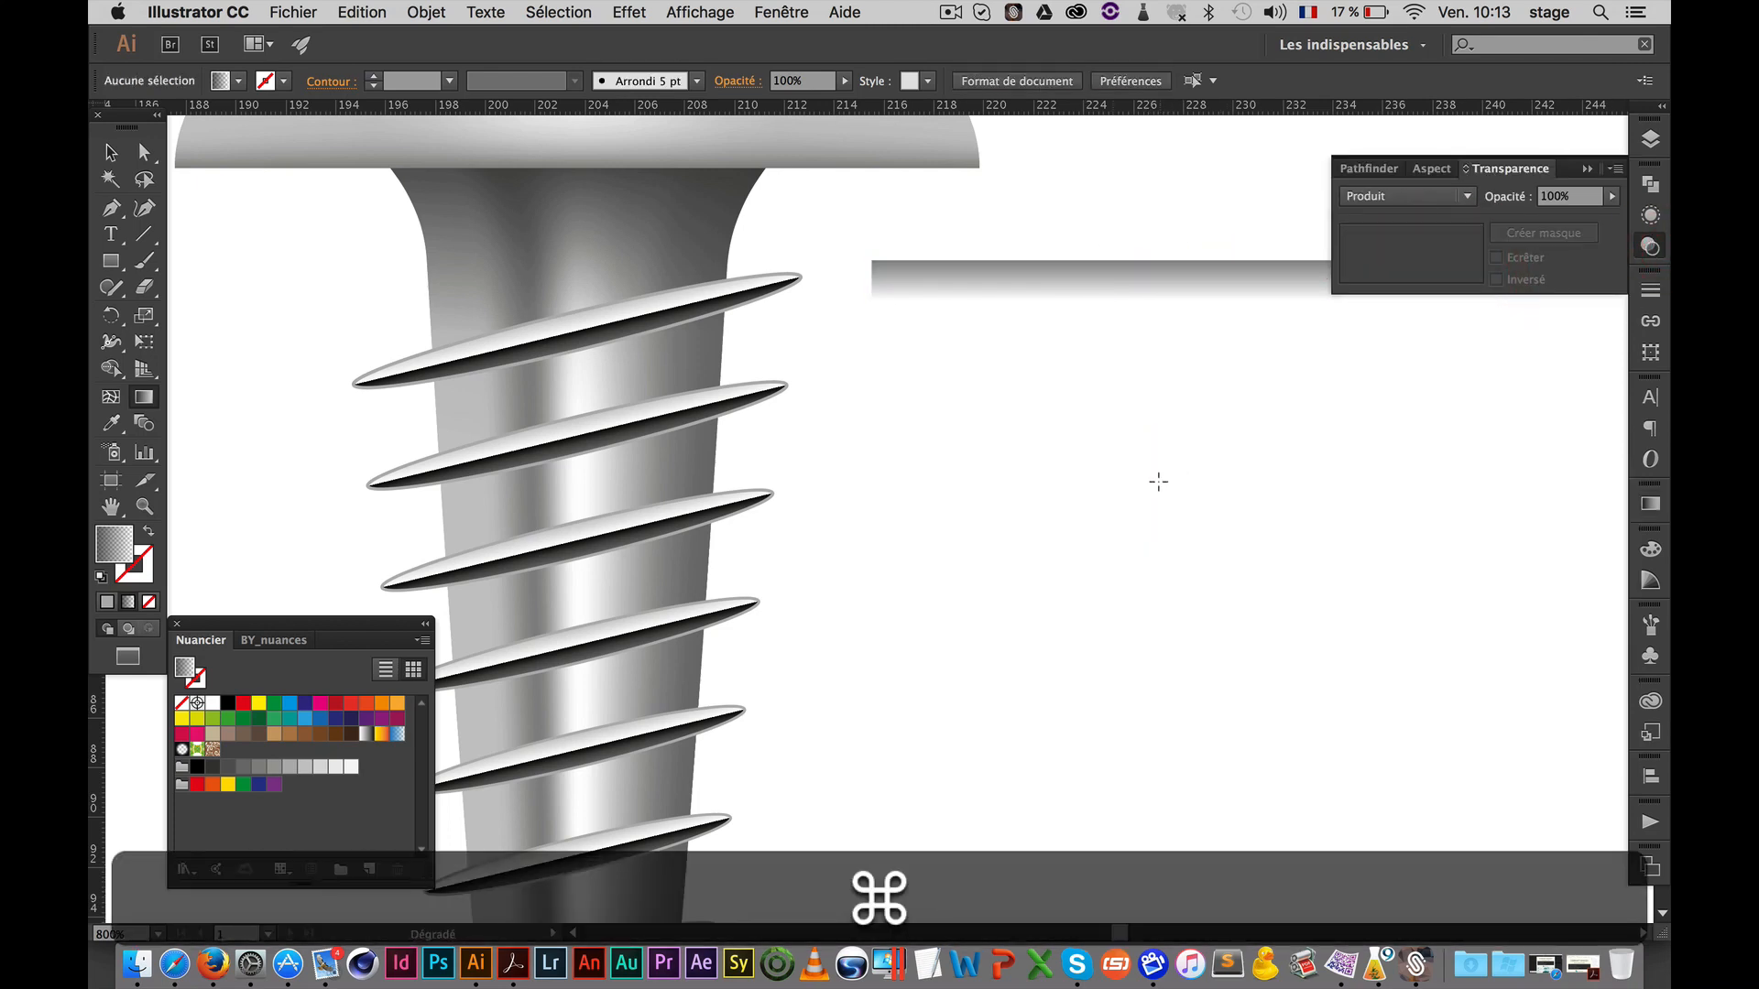
Tilt the shadow strip to match the thread angle and place it along the underside of the topmost thread
key("v")
left_click_drag(1149, 303, 611, 391)
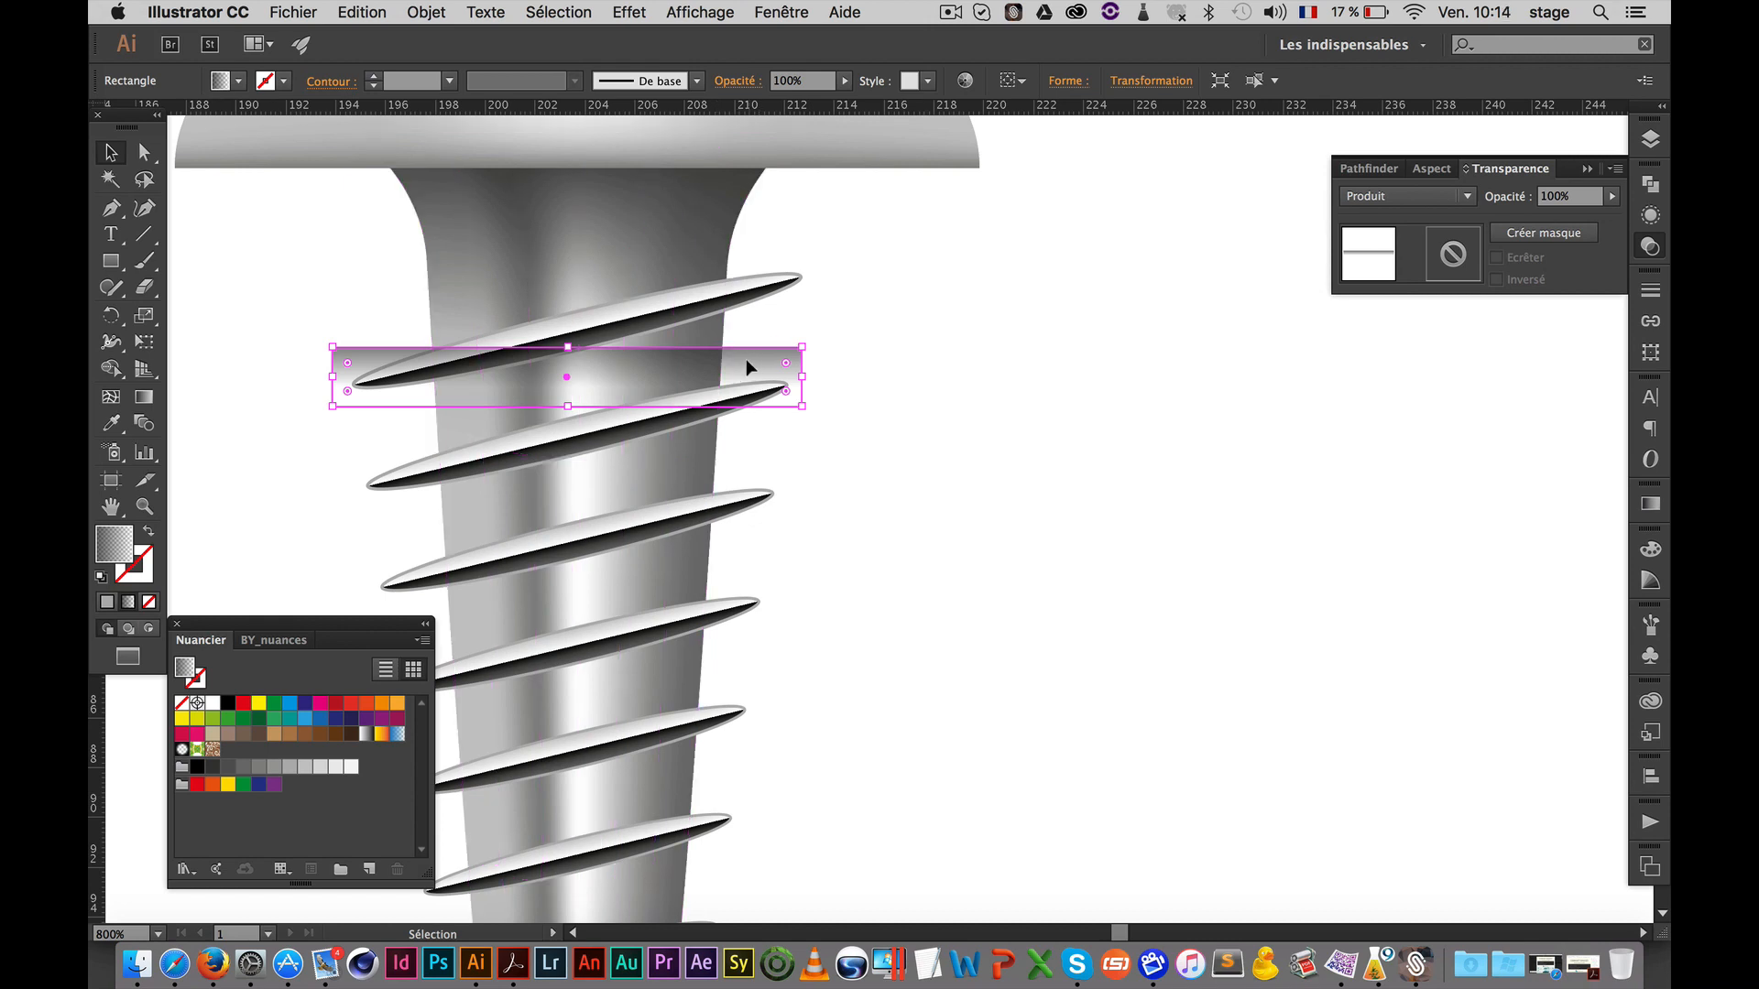
left_click_drag(745, 367, 1279, 386)
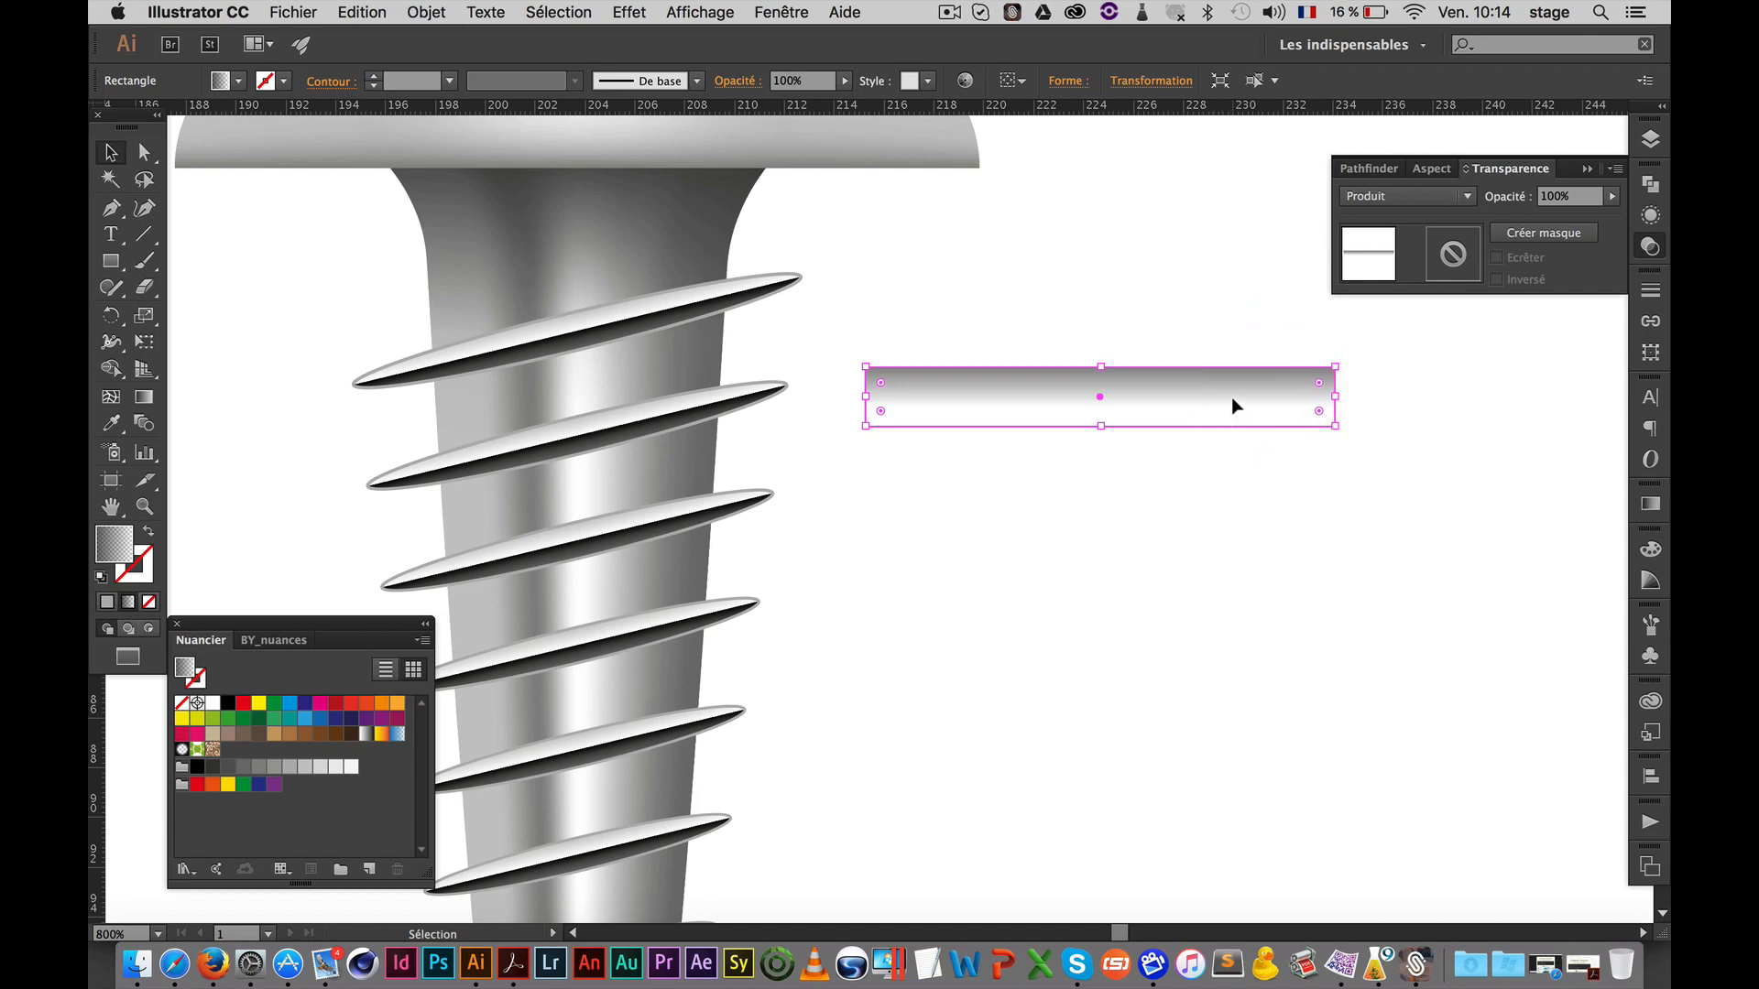
left_click_drag(1284, 386, 742, 323)
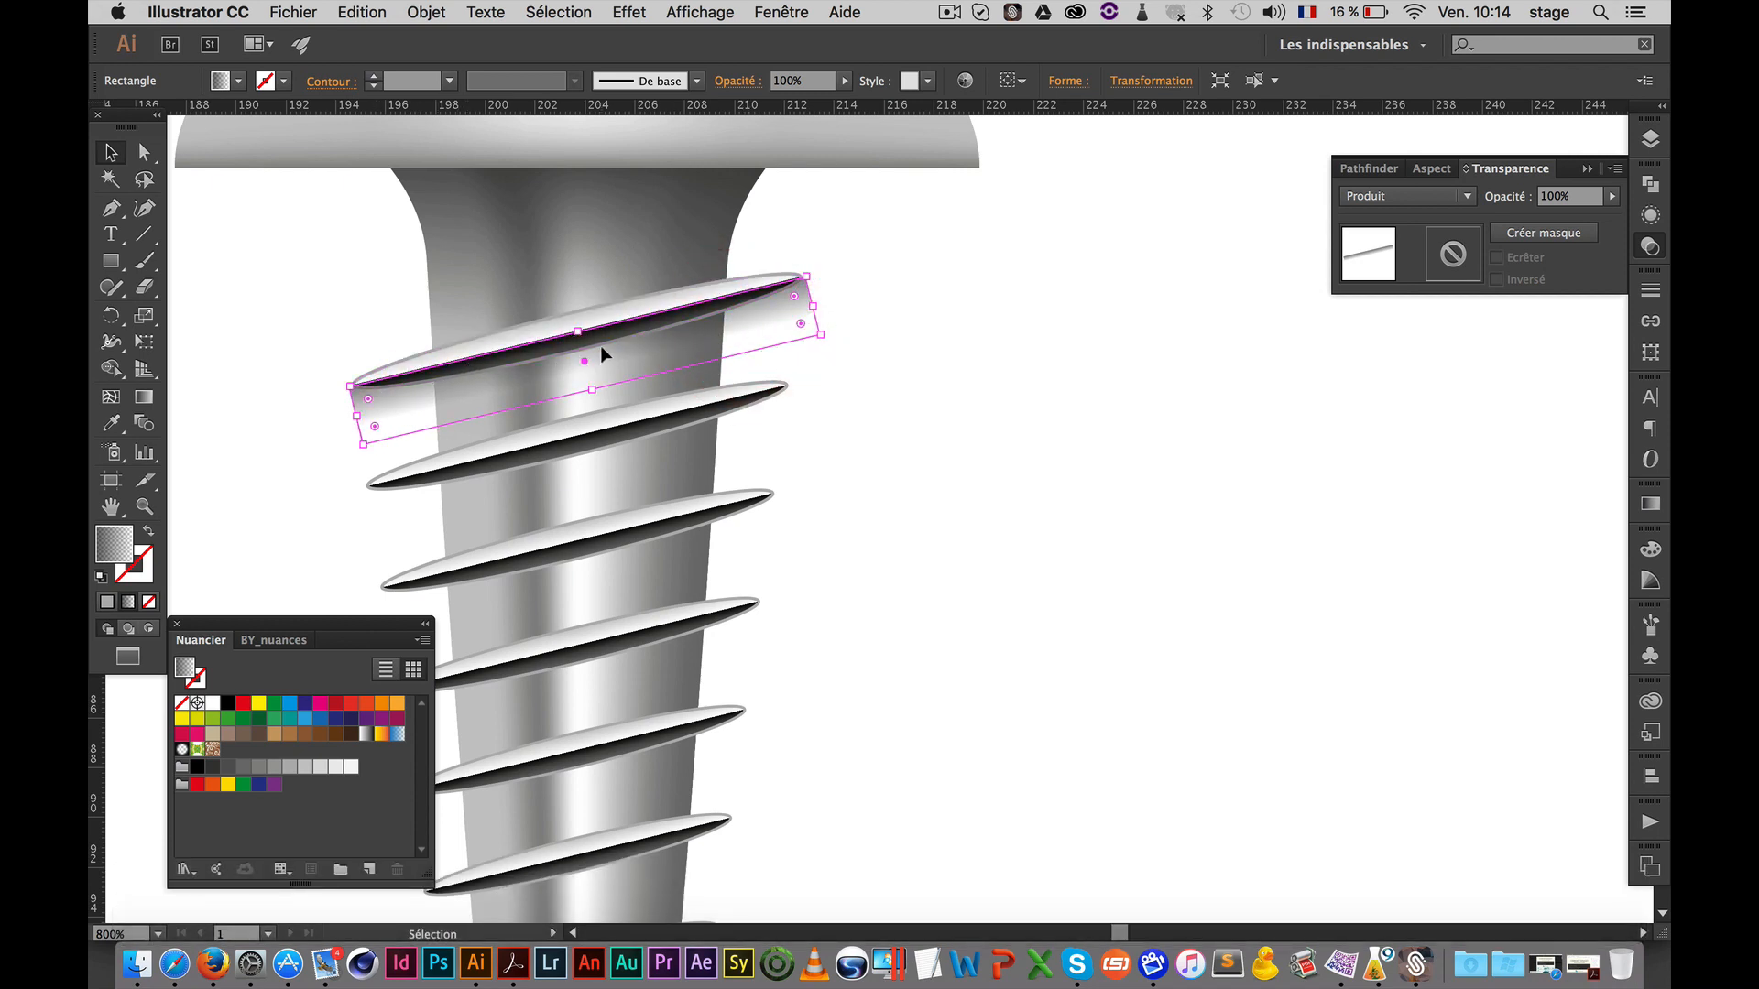
Bring the thread blend to the front, above the shadow strip, and deselect it
left_click(662, 302, "shift")
key("super+alt+b")
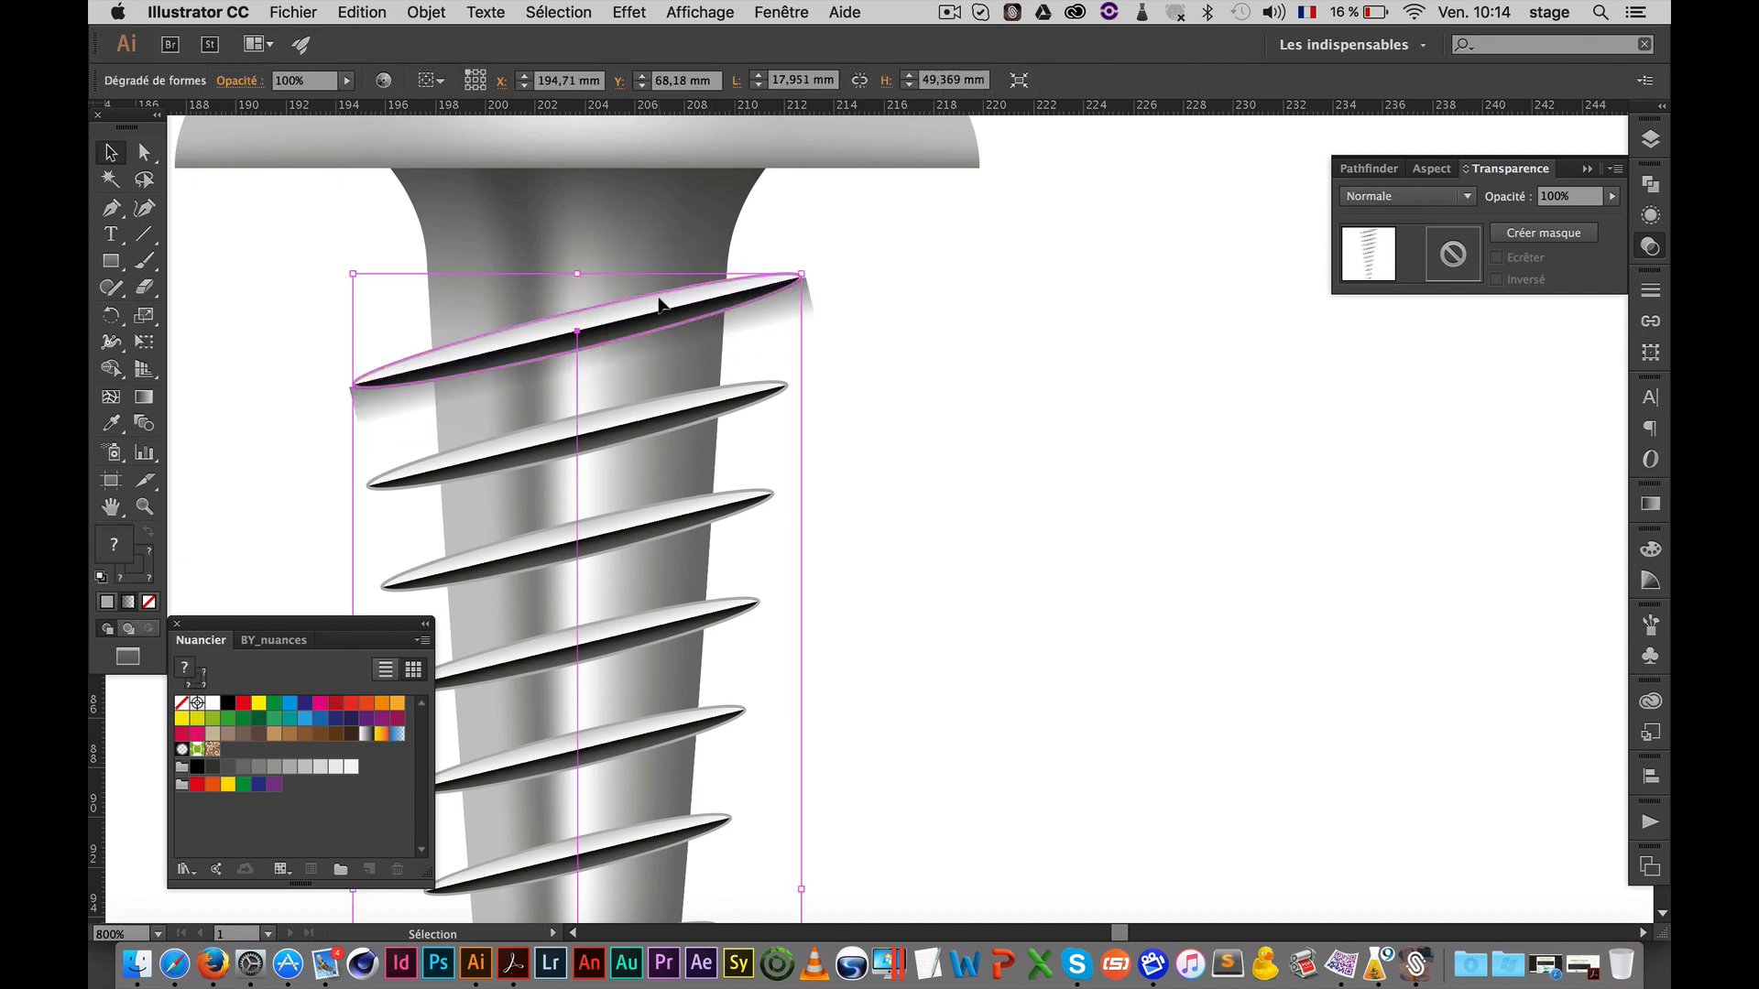
right_click(659, 302)
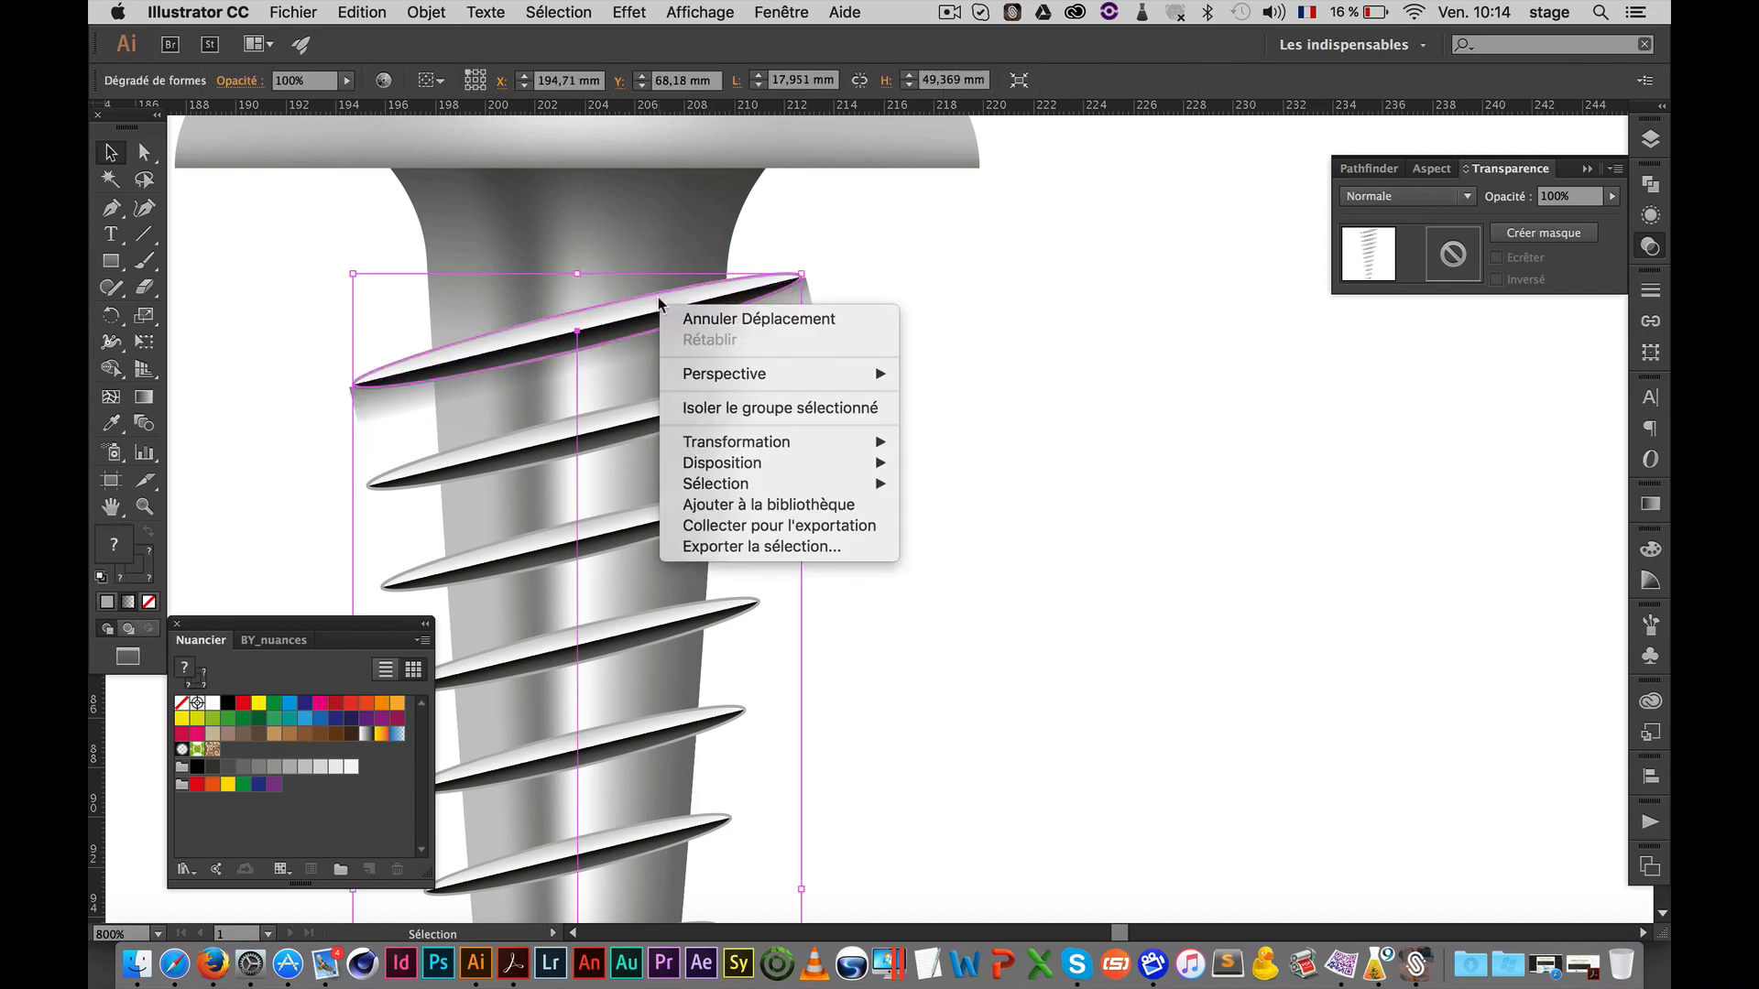
mouse_move(866, 462)
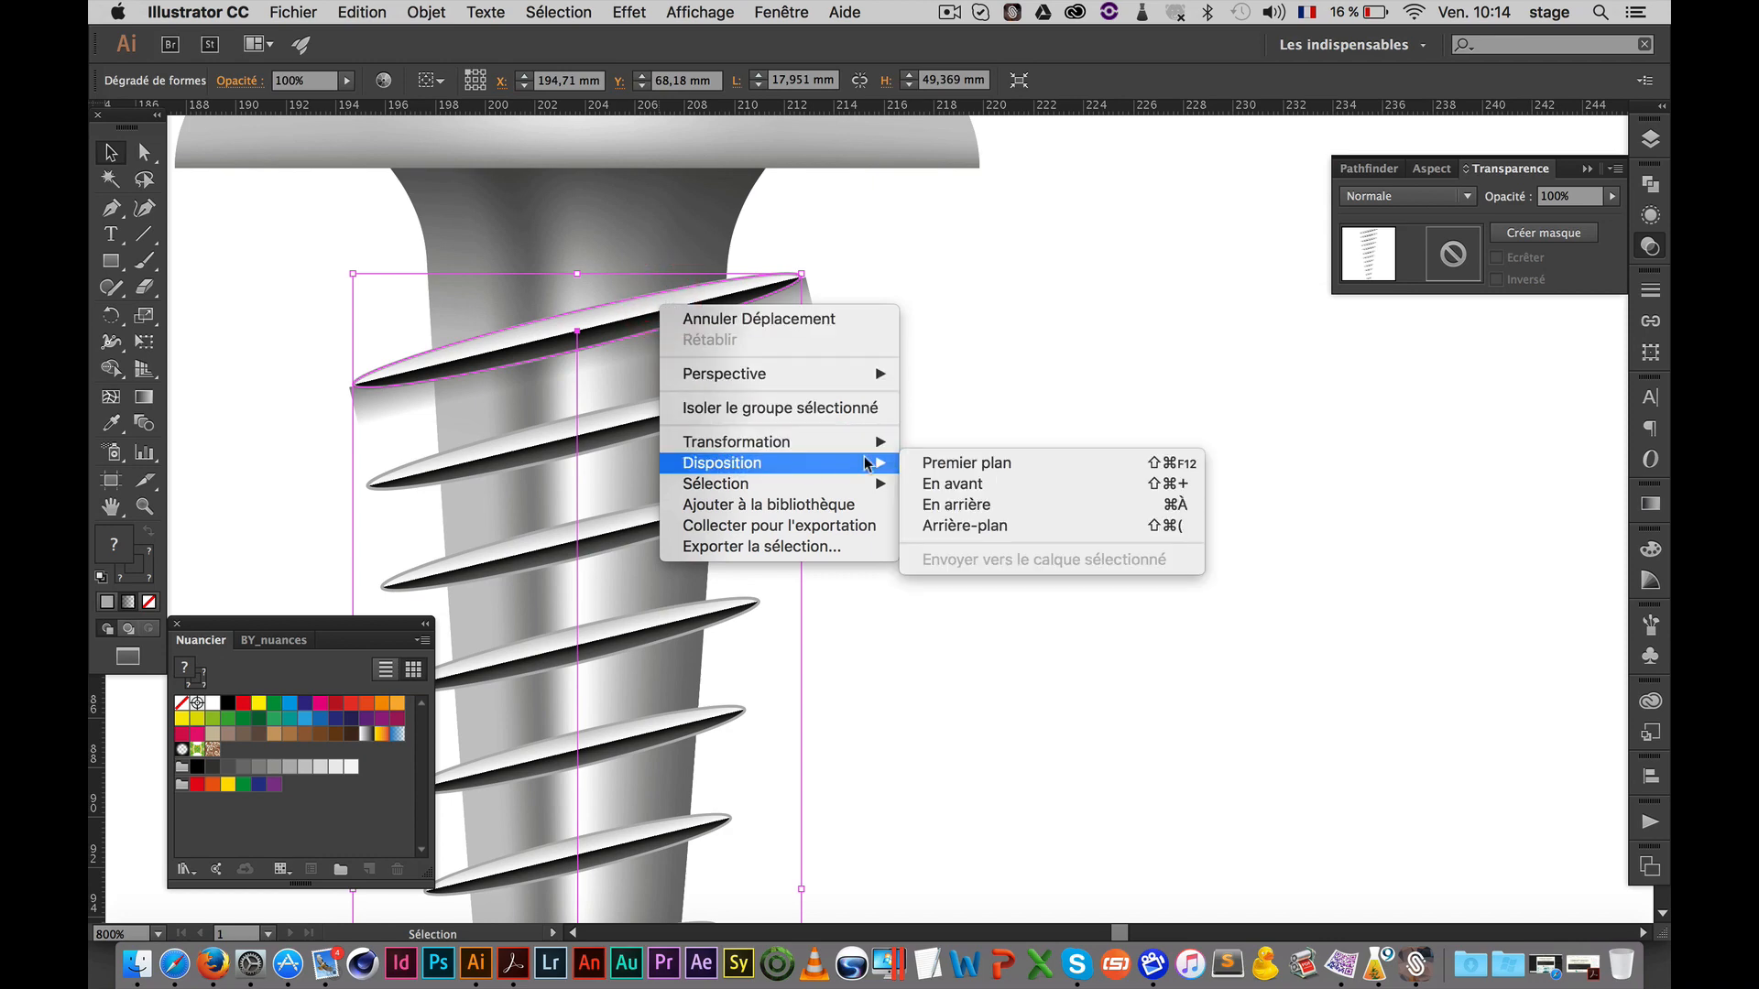
left_click(947, 458)
left_click(949, 447)
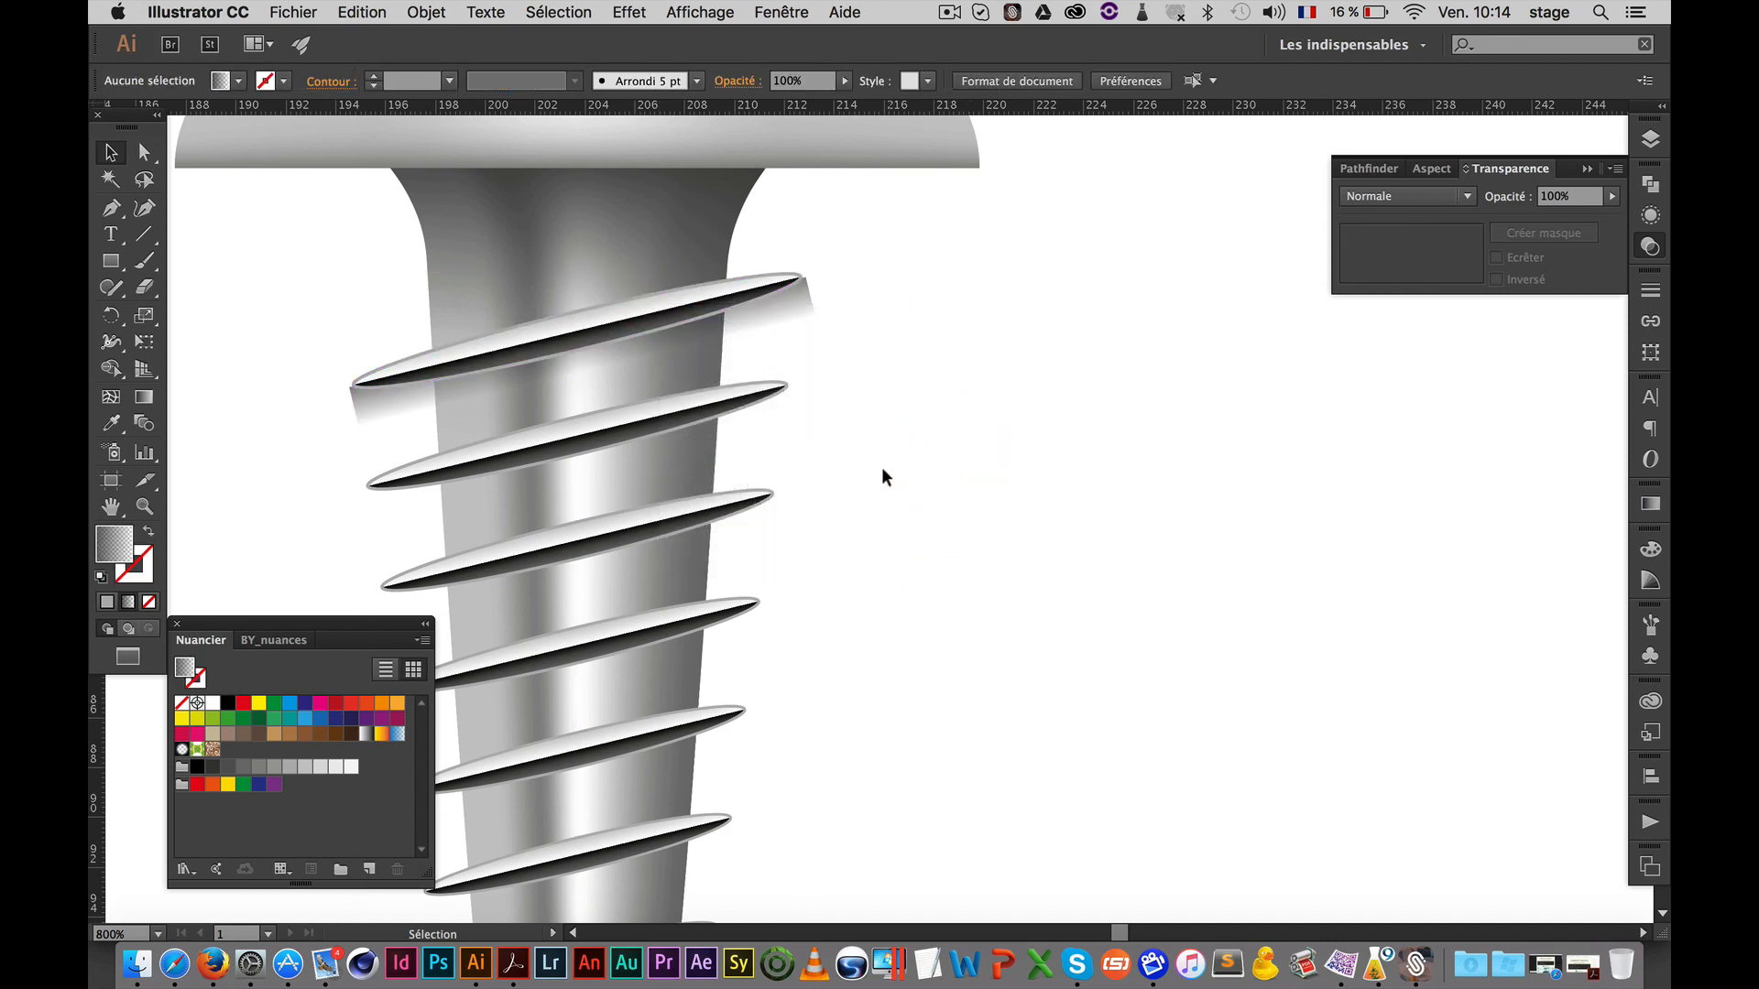
Narrow the shadow strip from both ends so it extends only slightly past the shank's sides
left_click(733, 357)
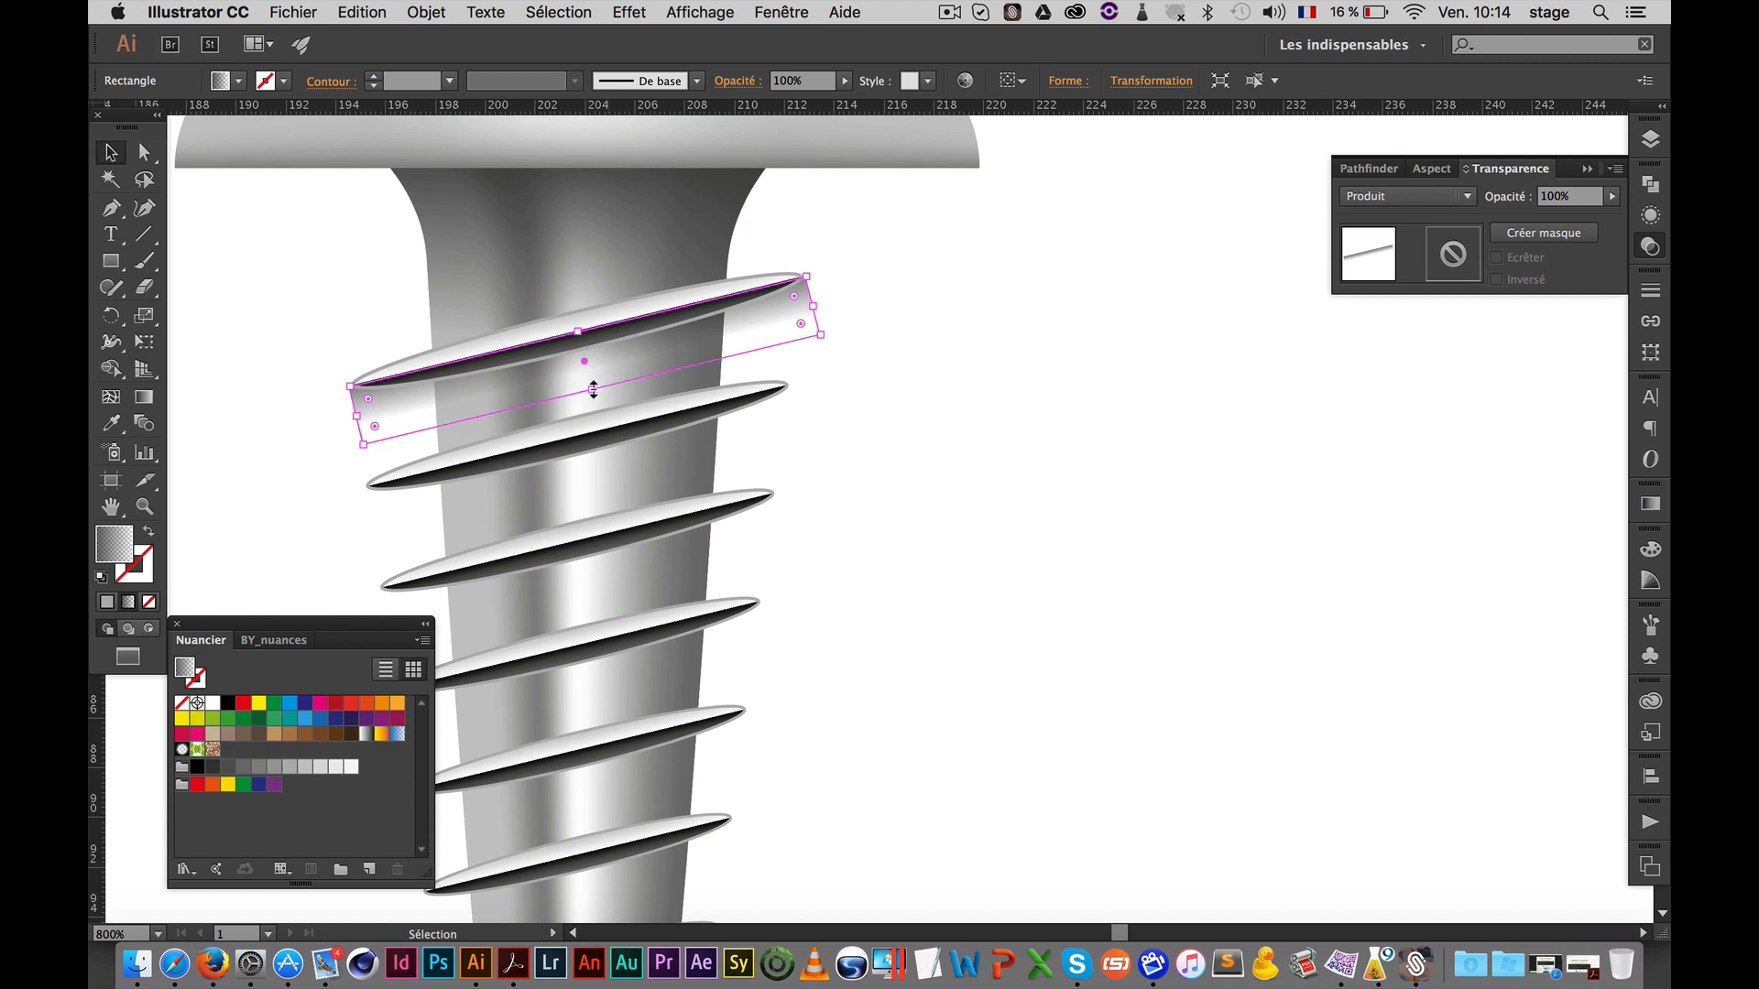
left_click_drag(814, 310, 750, 321)
left_click_drag(358, 415, 404, 403)
left_click(874, 376)
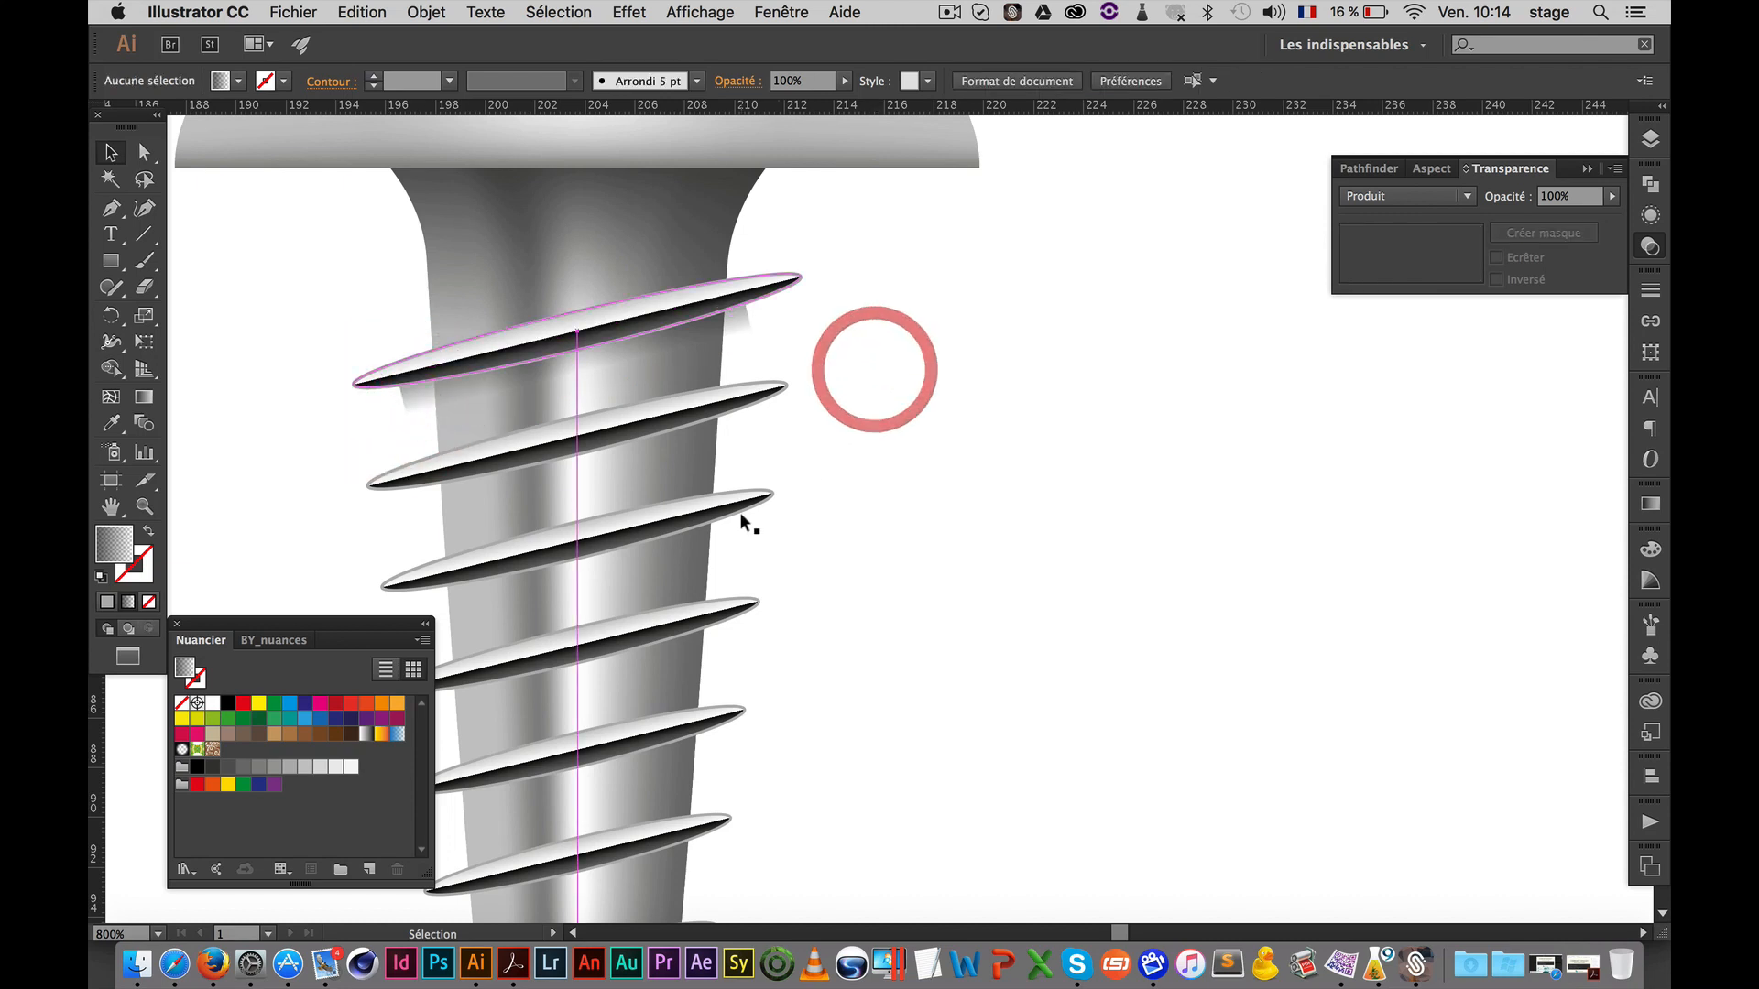
Move the gradient down within the shadow strip to deepen the shadow under the top thread, then deselect
left_click_drag(745, 510, 864, 471)
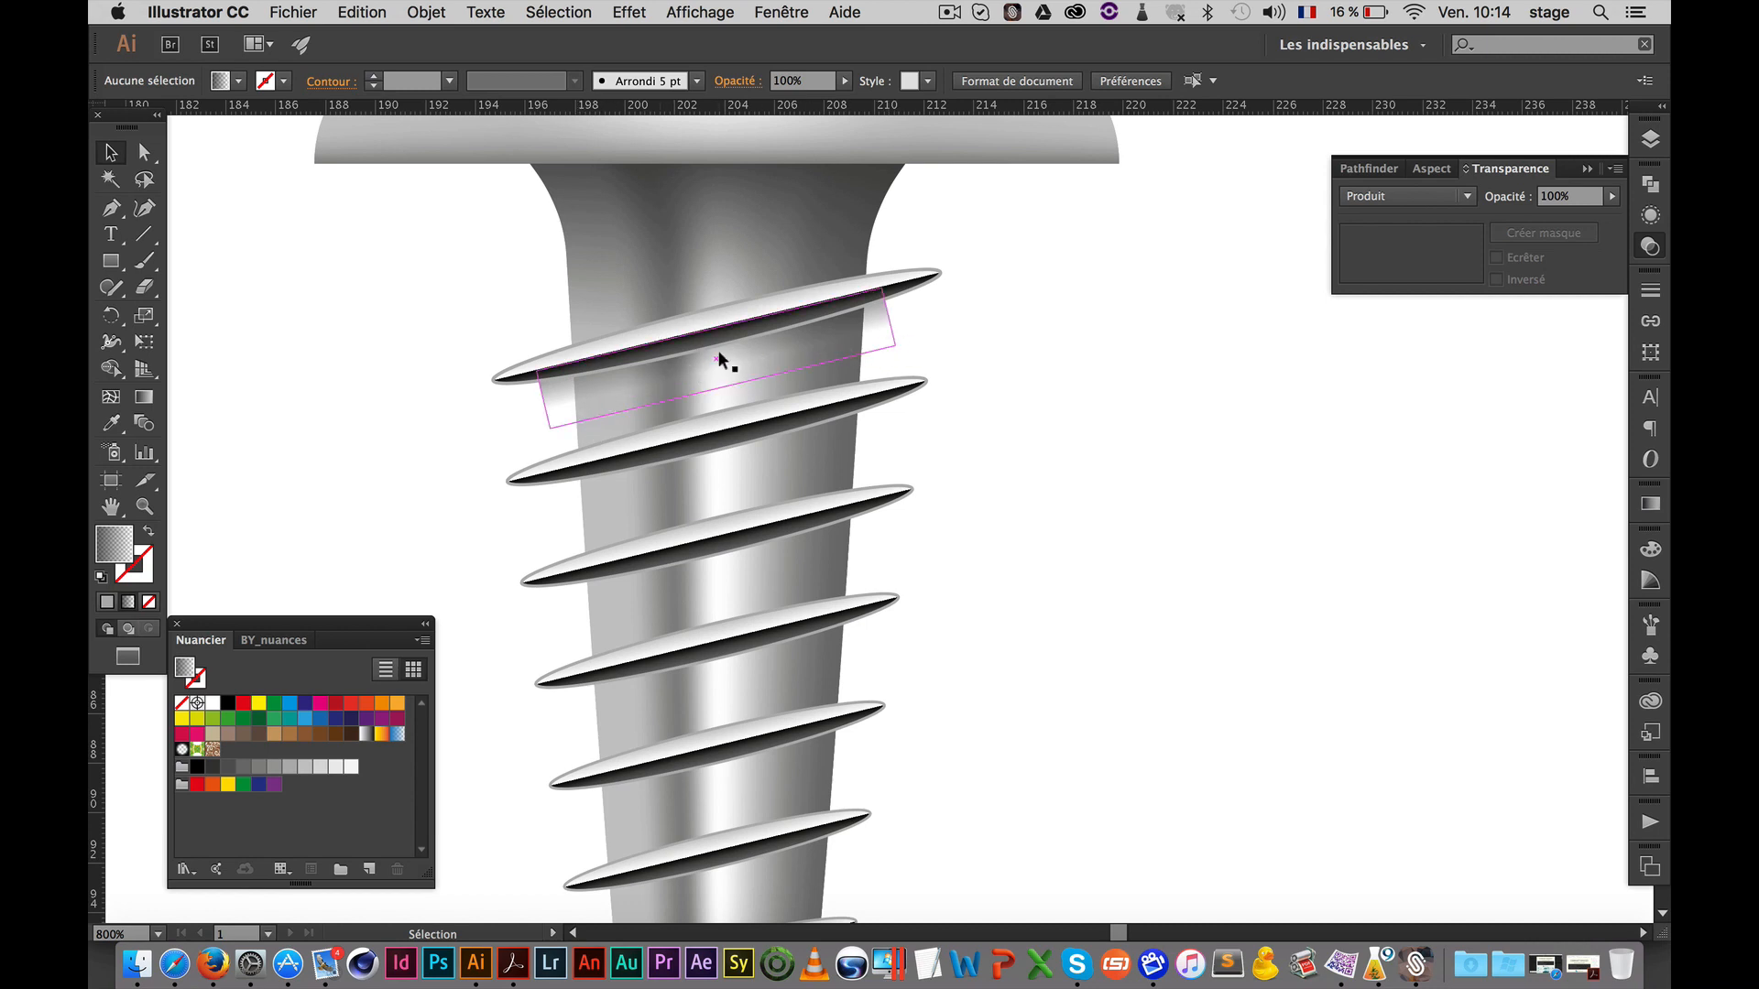
left_click(981, 345)
left_click(884, 326)
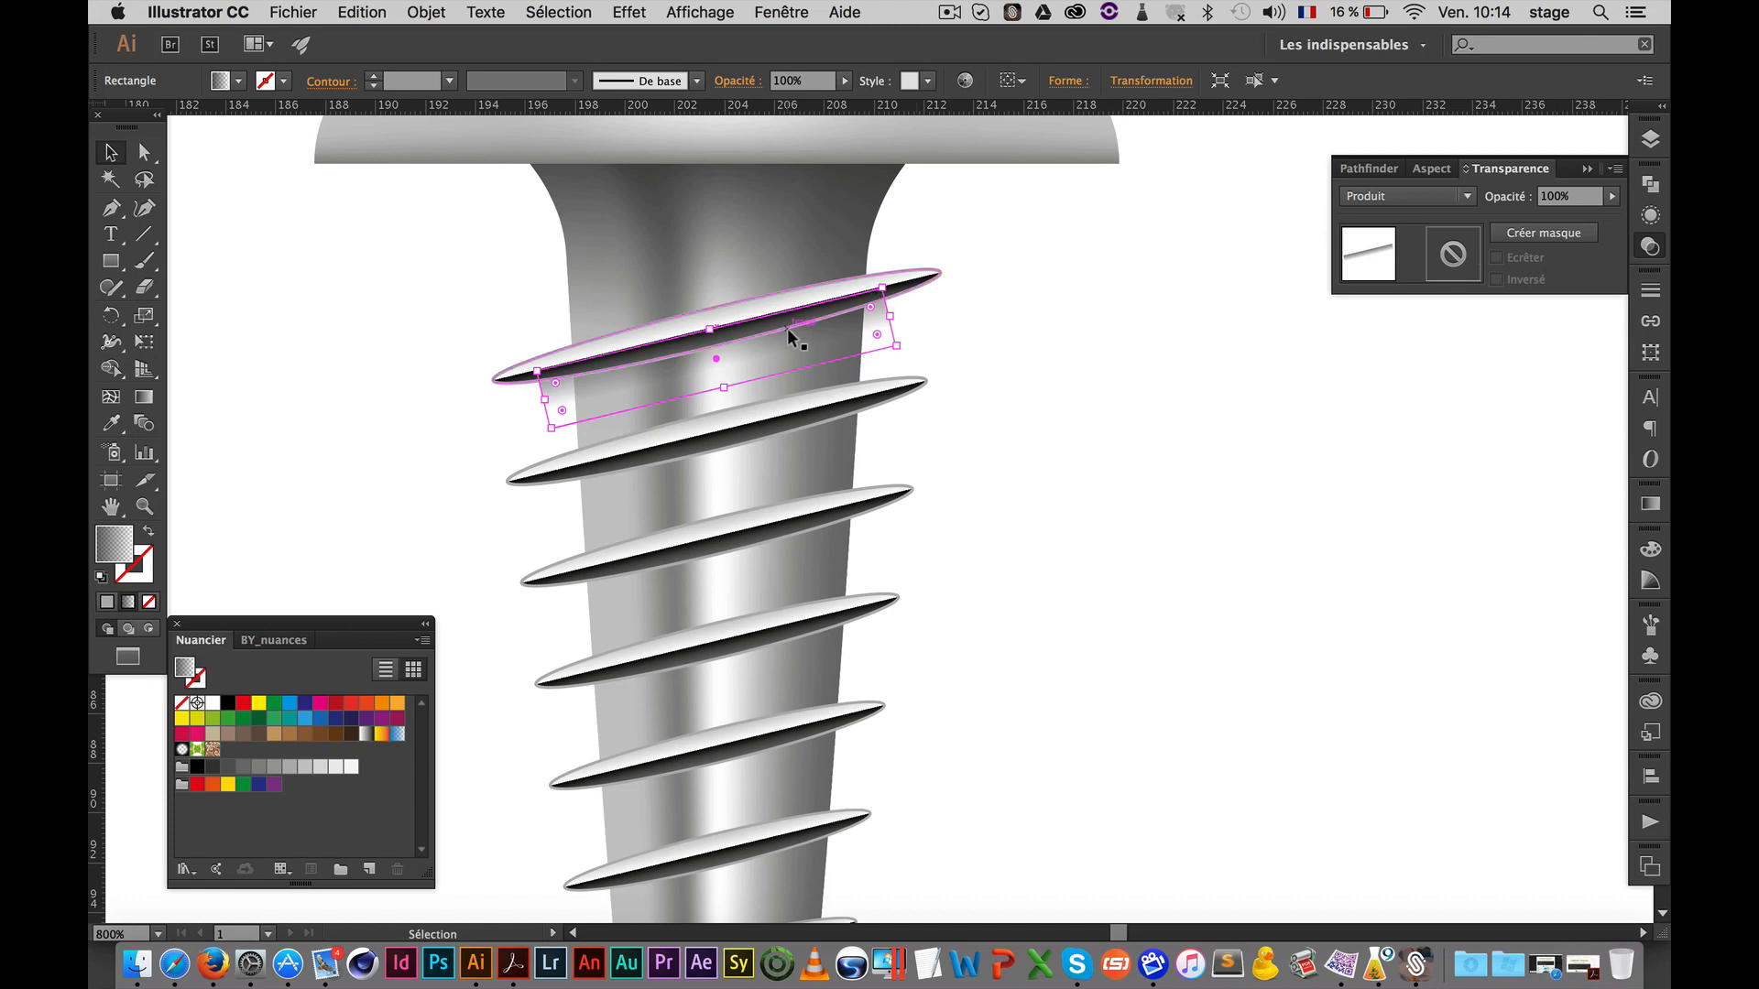
key("g")
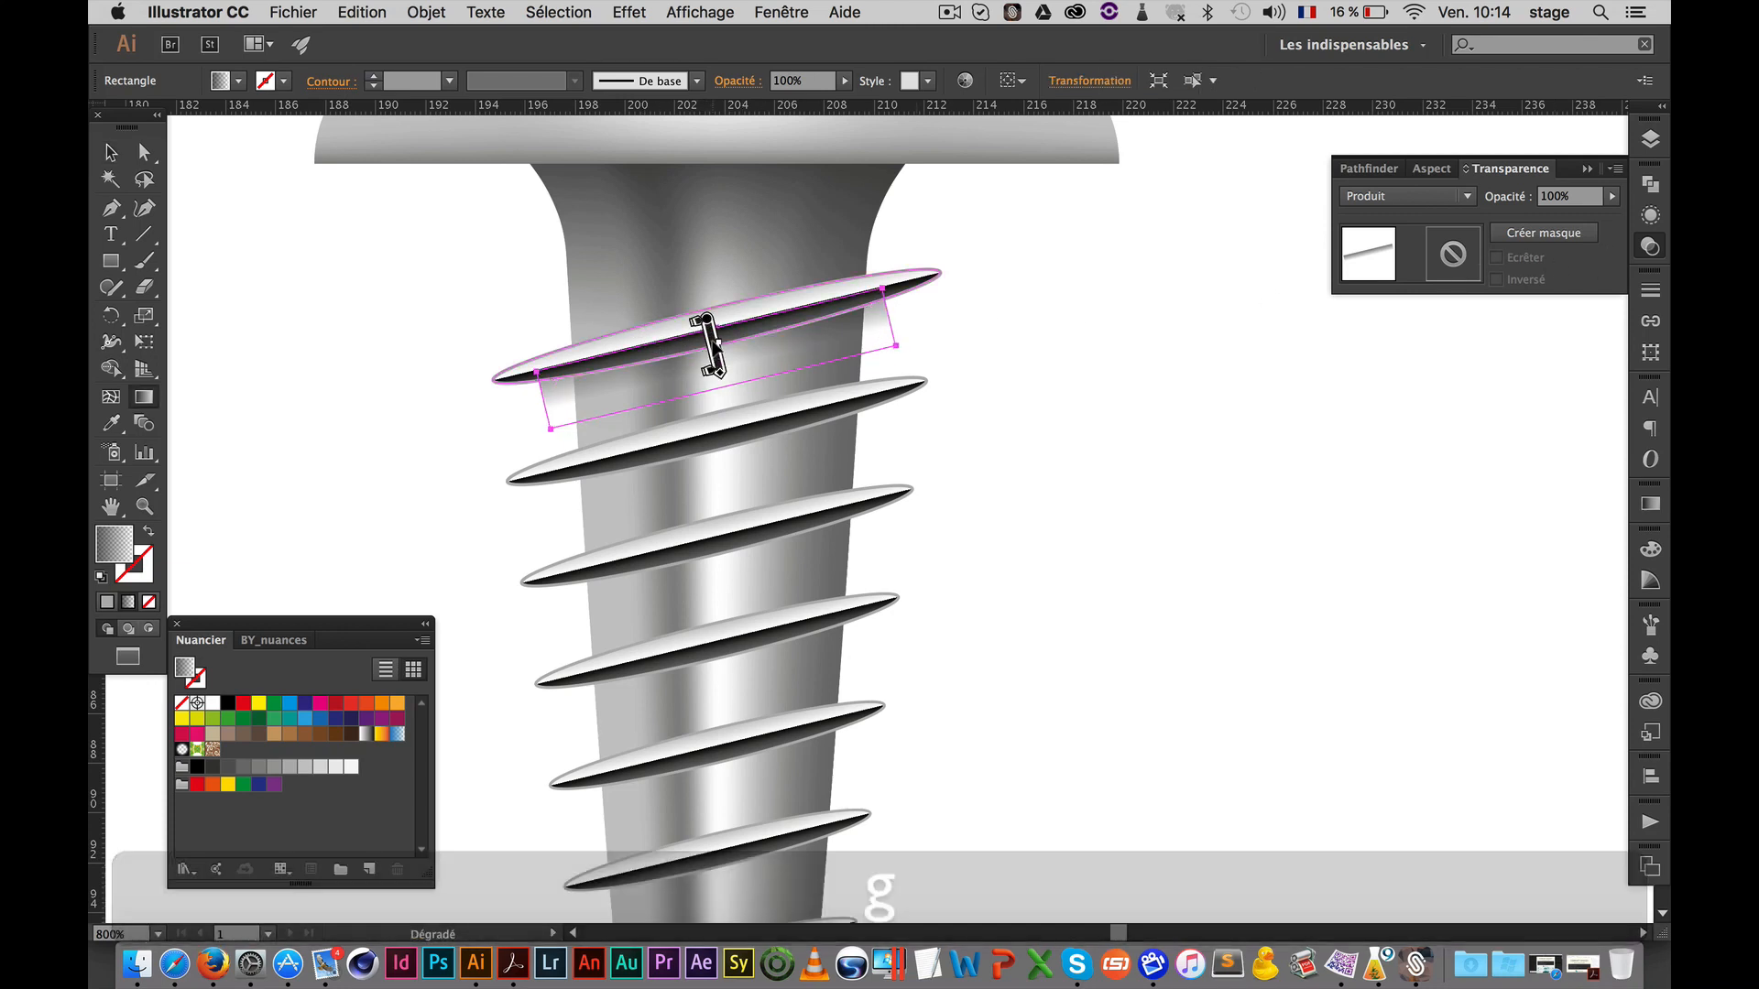
left_click_drag(715, 353, 716, 360)
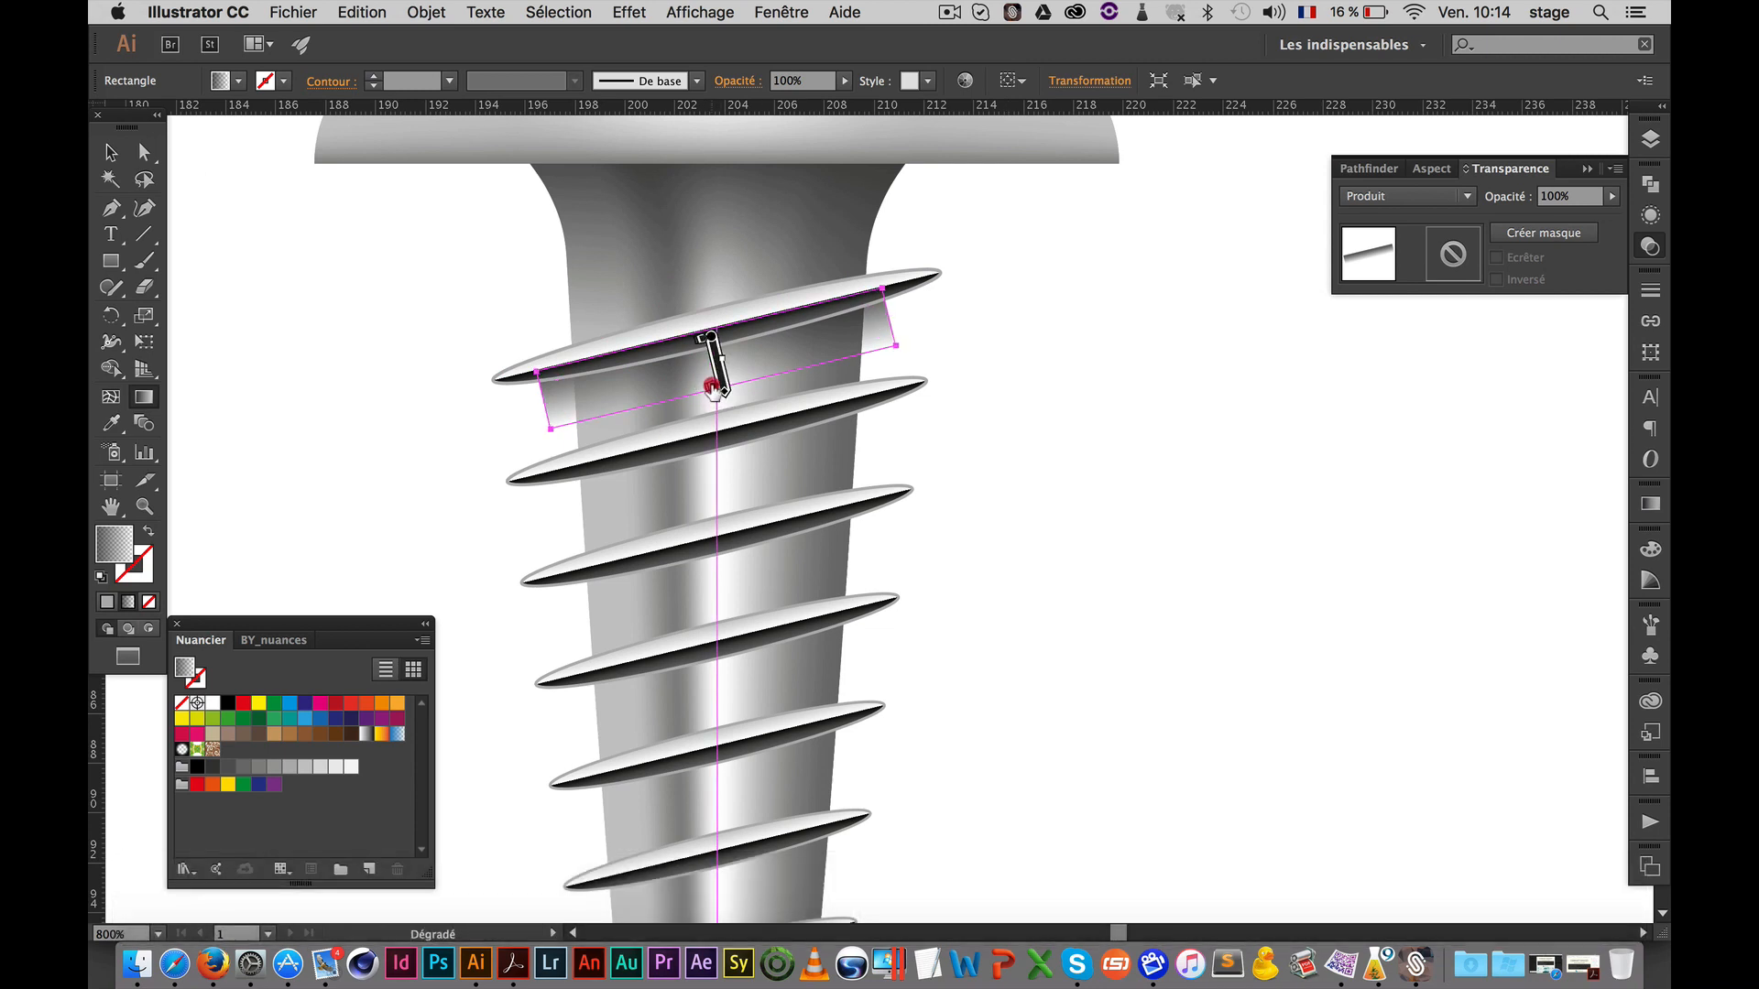
left_click(1052, 423, "super")
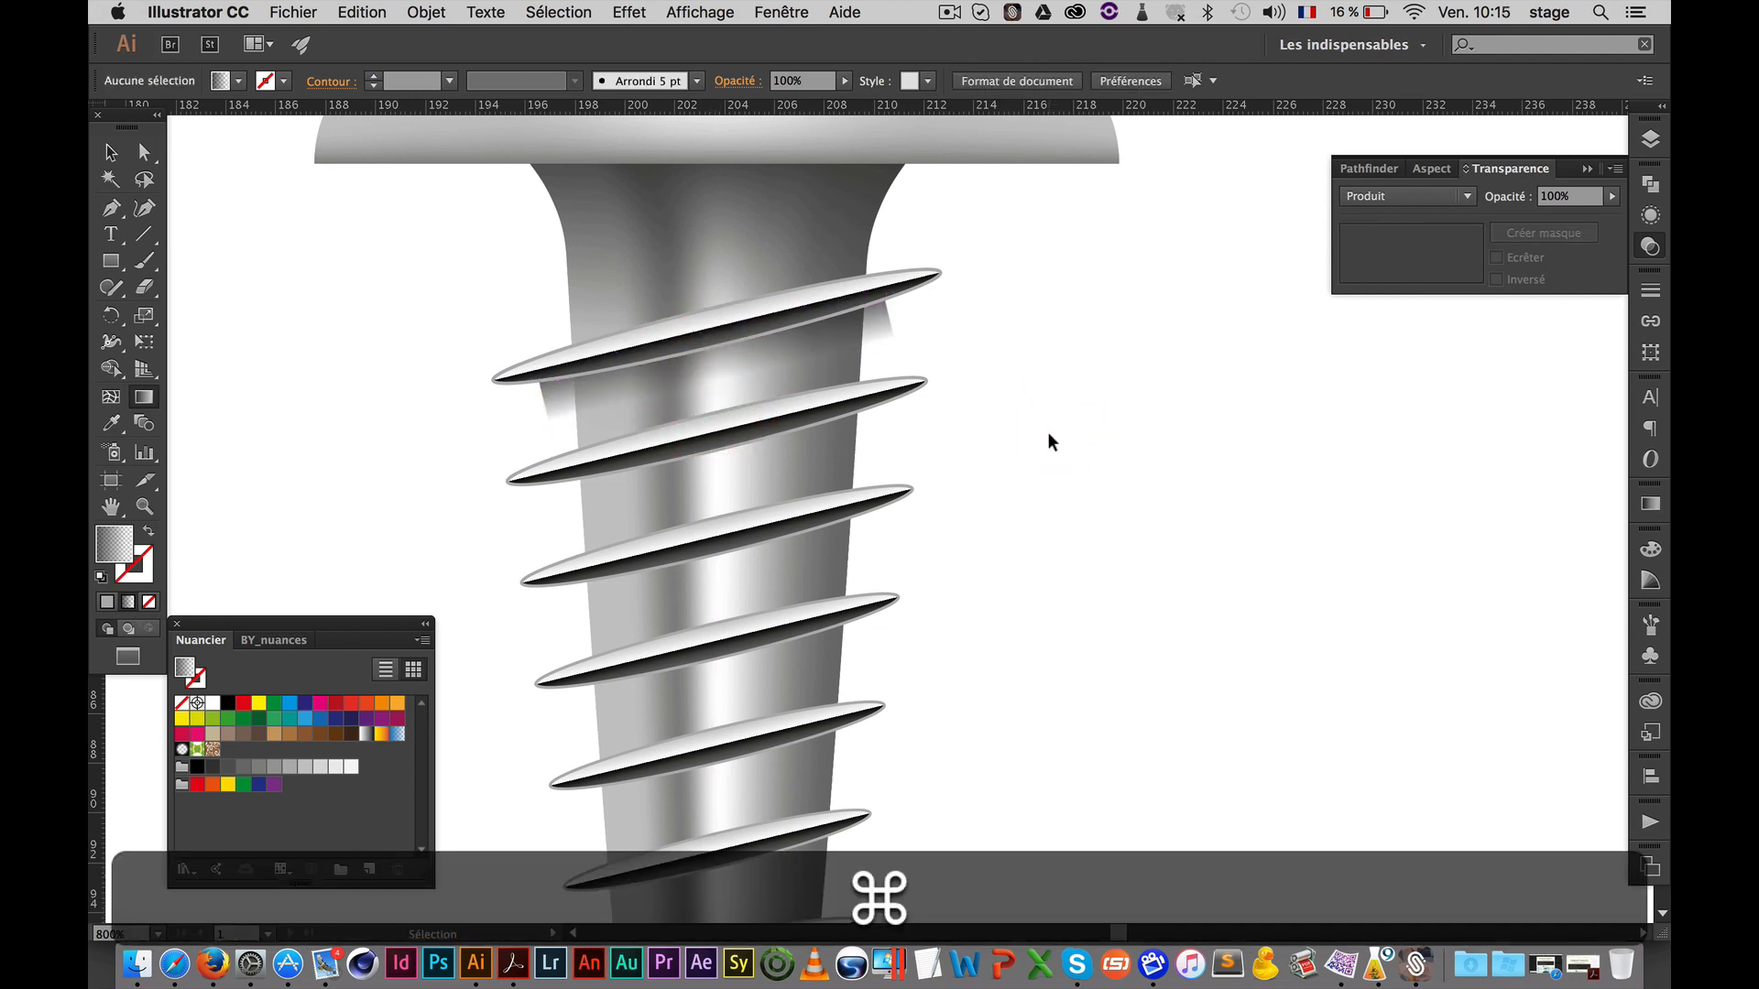
Try to duplicate the shadow strip down to the second thread
left_click(858, 456, "alt+super")
left_click(857, 459, "alt+super")
left_click_drag(961, 536, 909, 334)
left_click_drag(935, 432, 941, 366)
key("v")
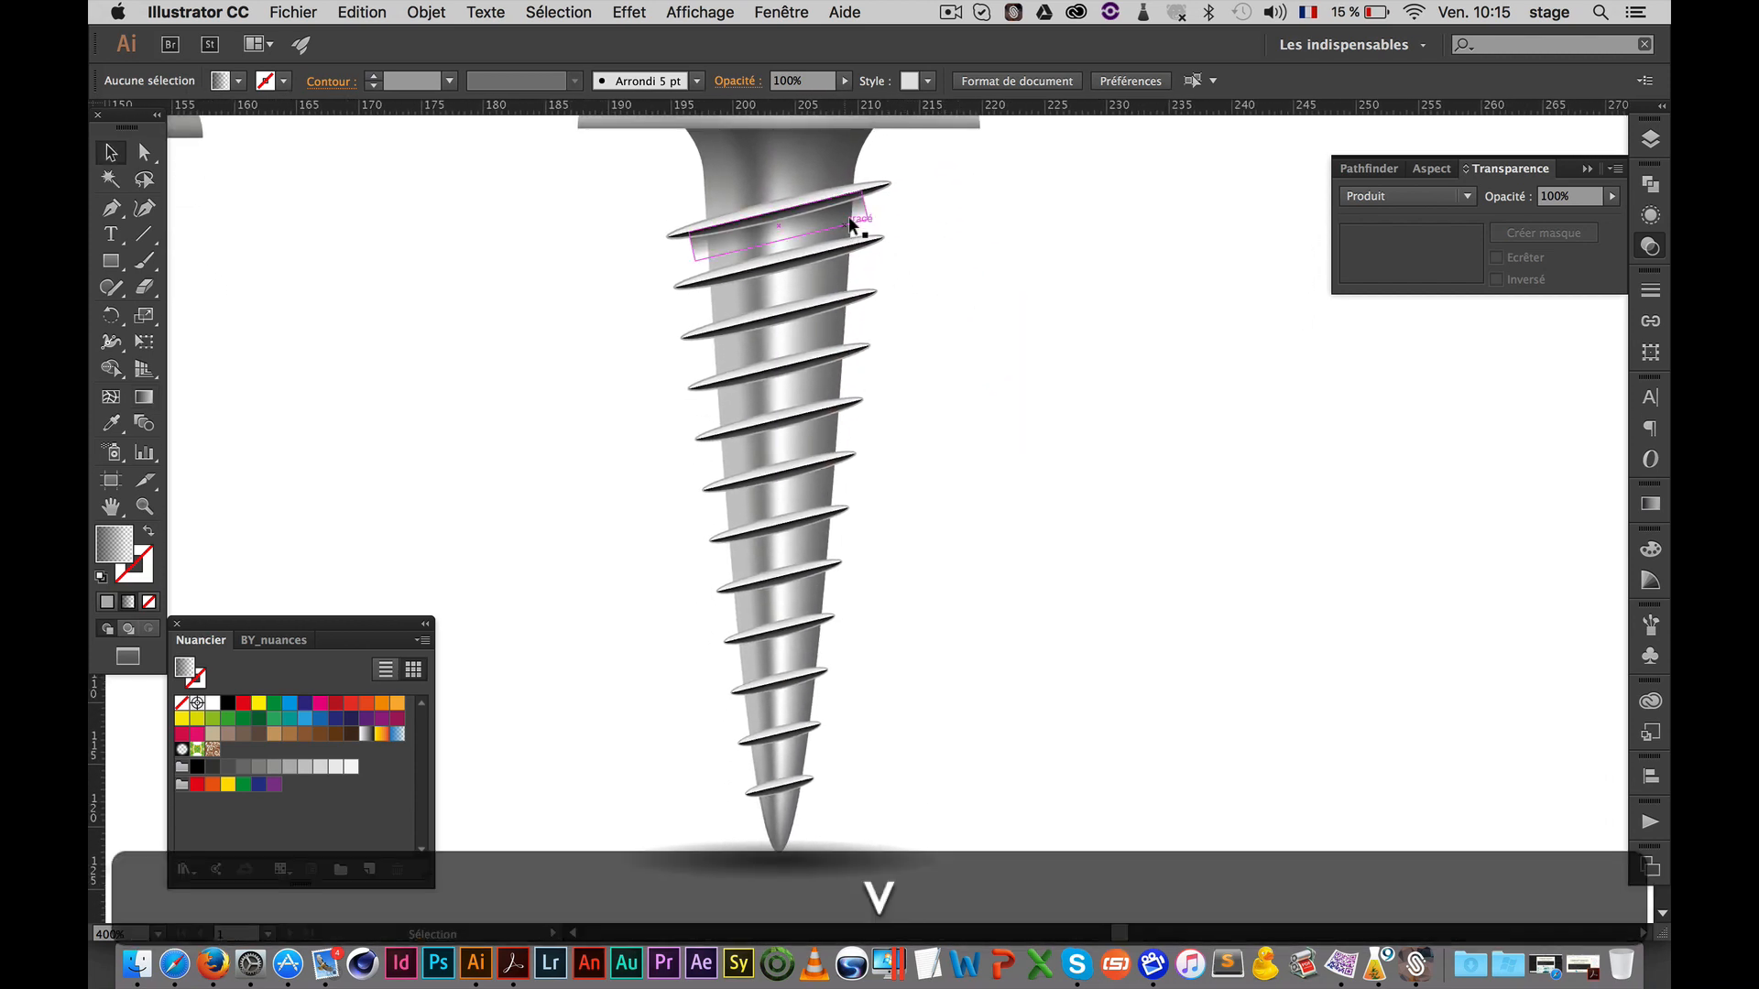
left_click(853, 209)
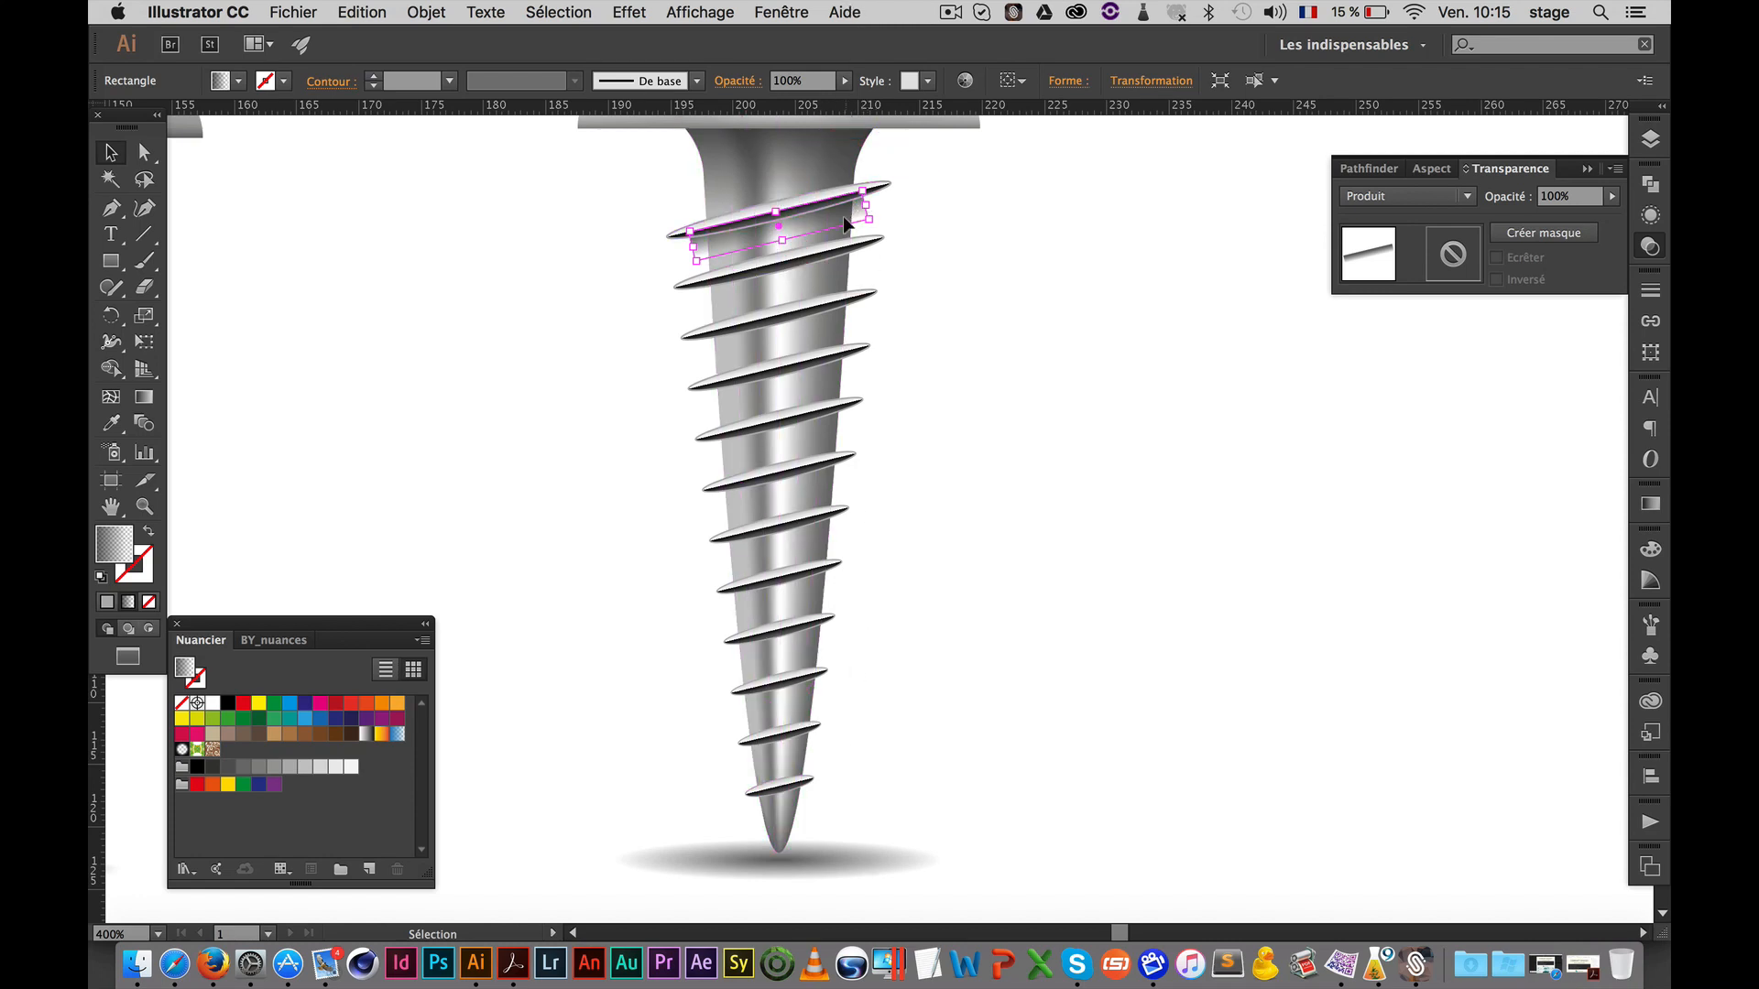
left_click_drag(836, 204, 843, 260)
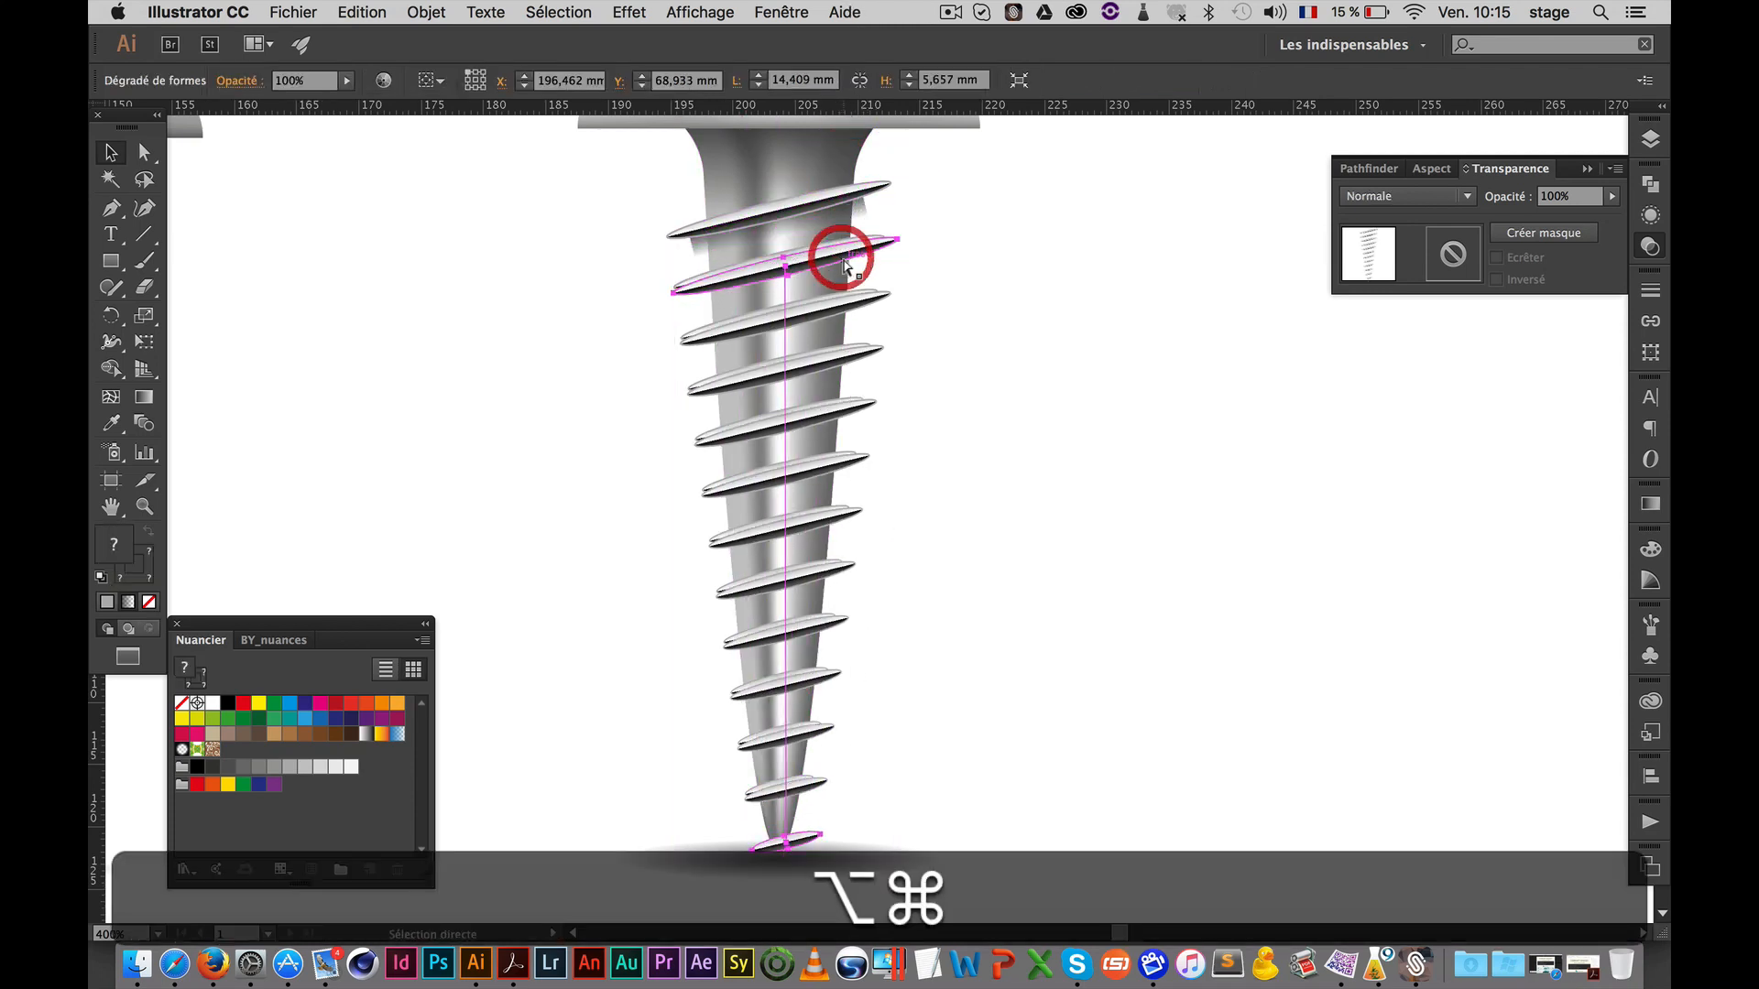
key("alt+super+z")
Lock the thread blend and the shank's gradient mesh (Filet) in the layer list
left_click(831, 198)
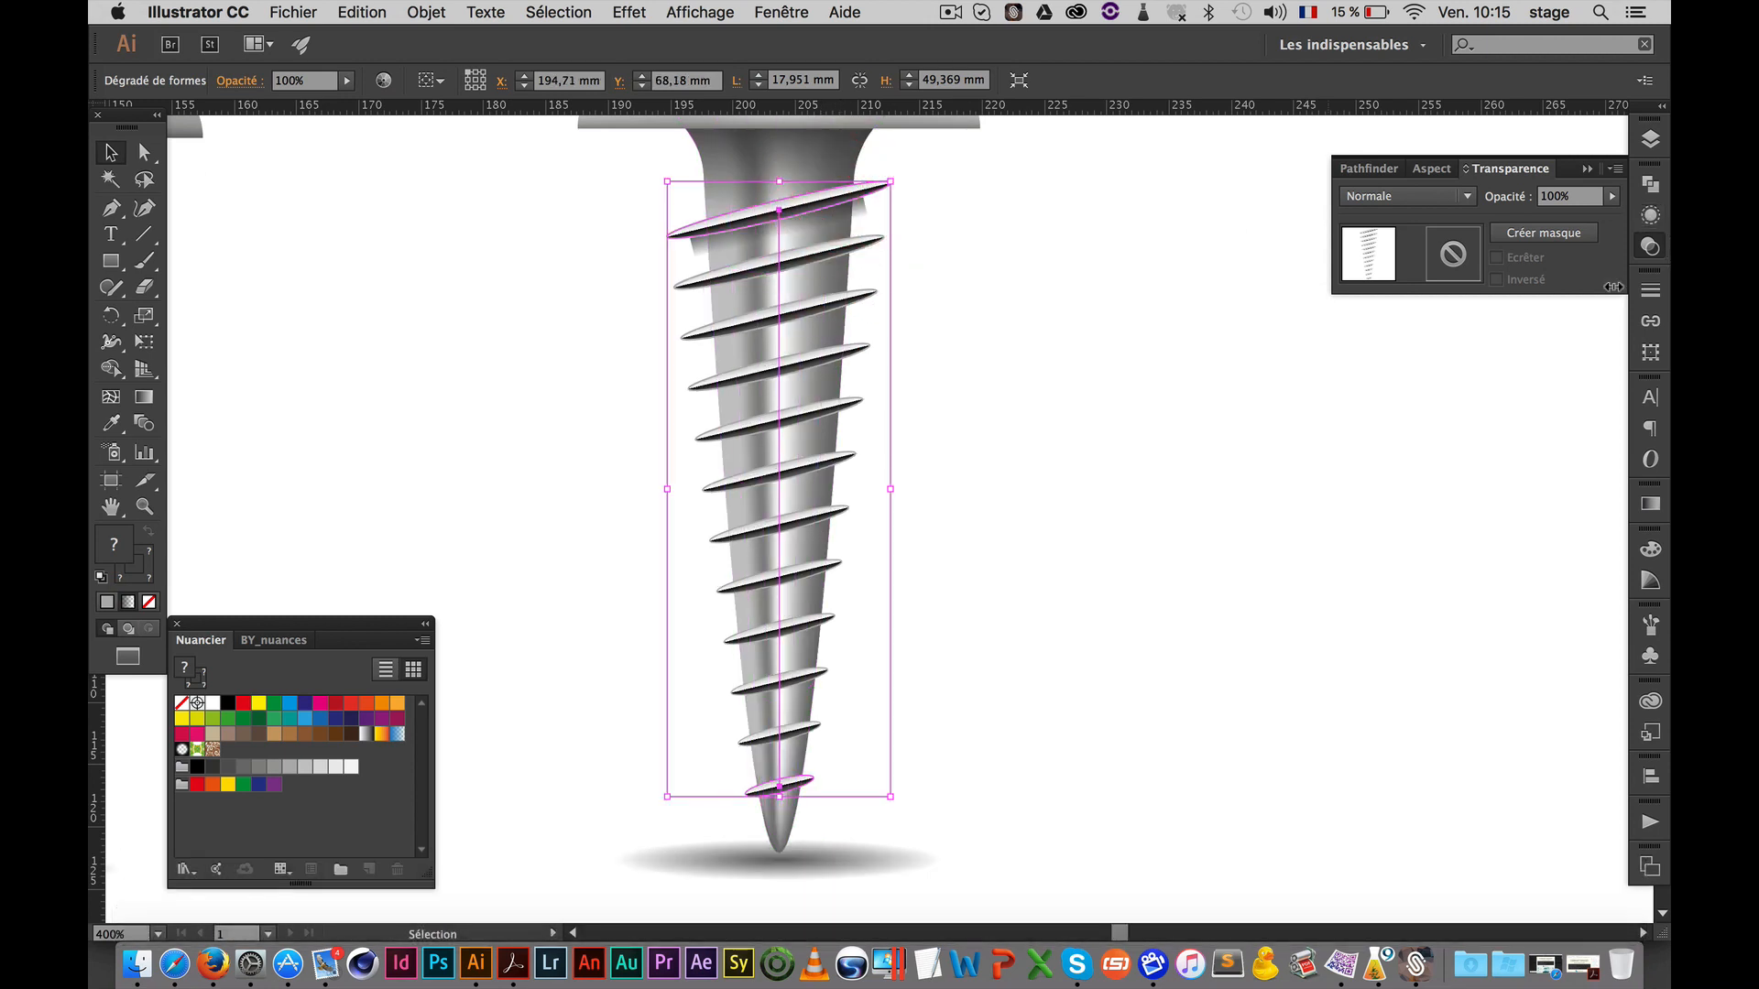
left_click(1650, 139)
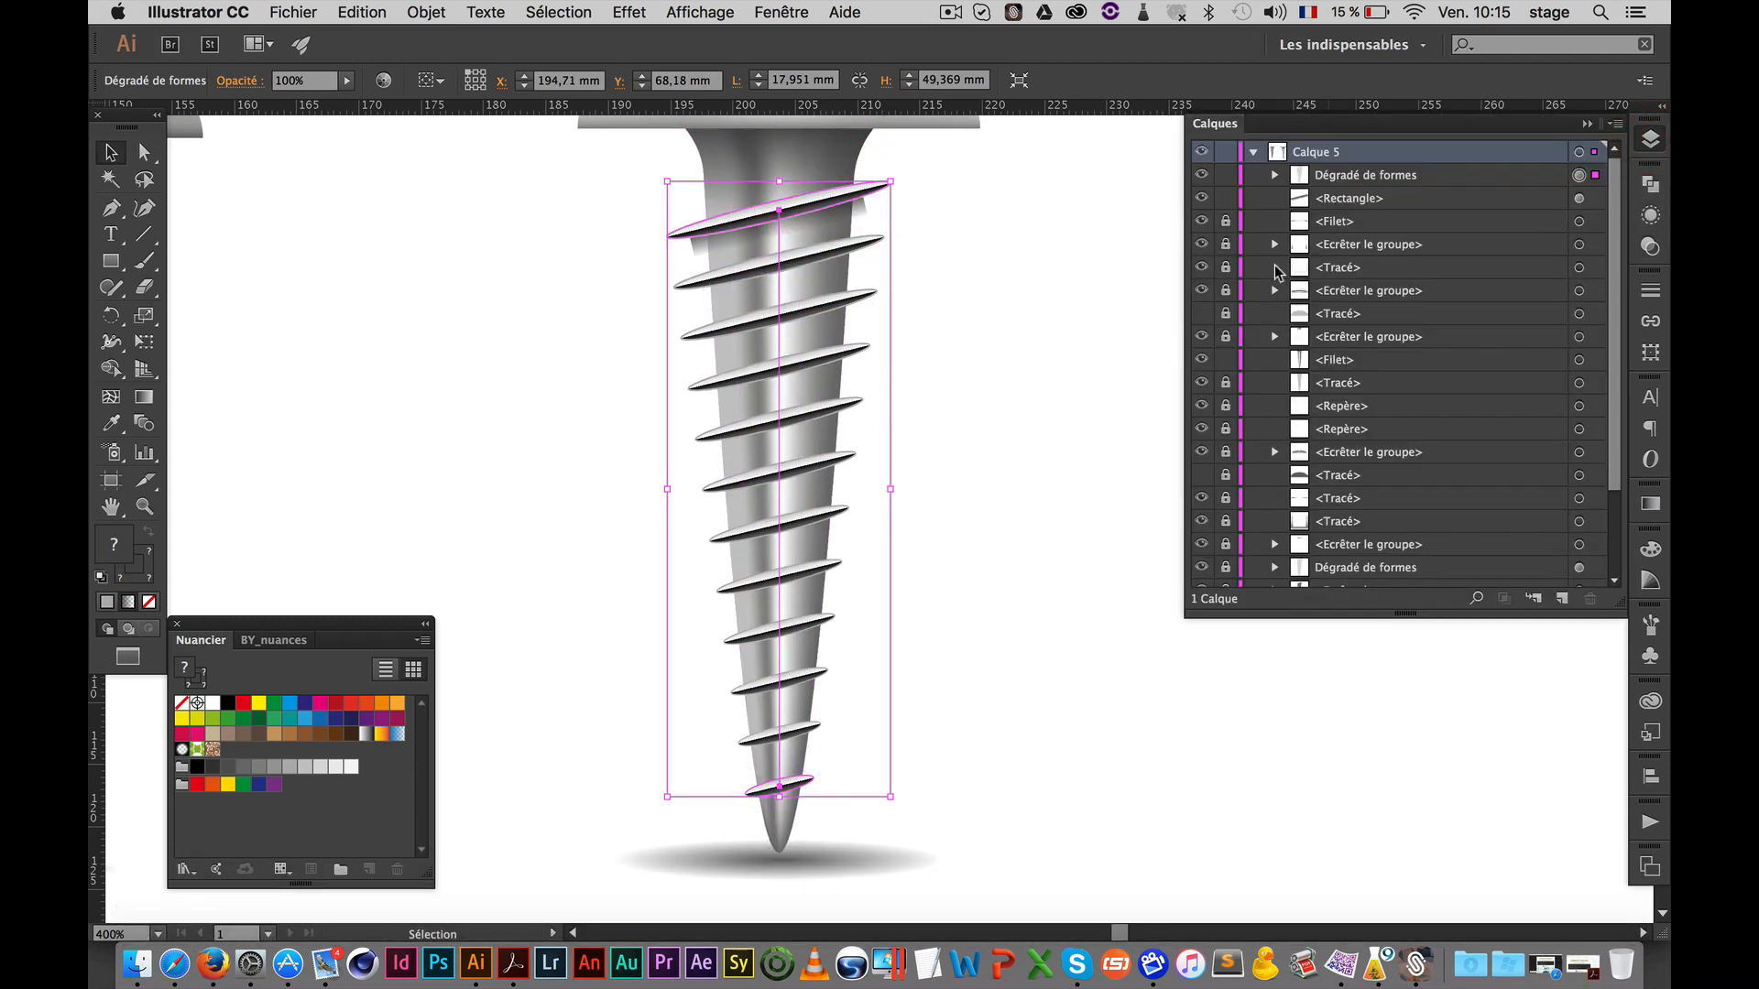
left_click(1226, 175)
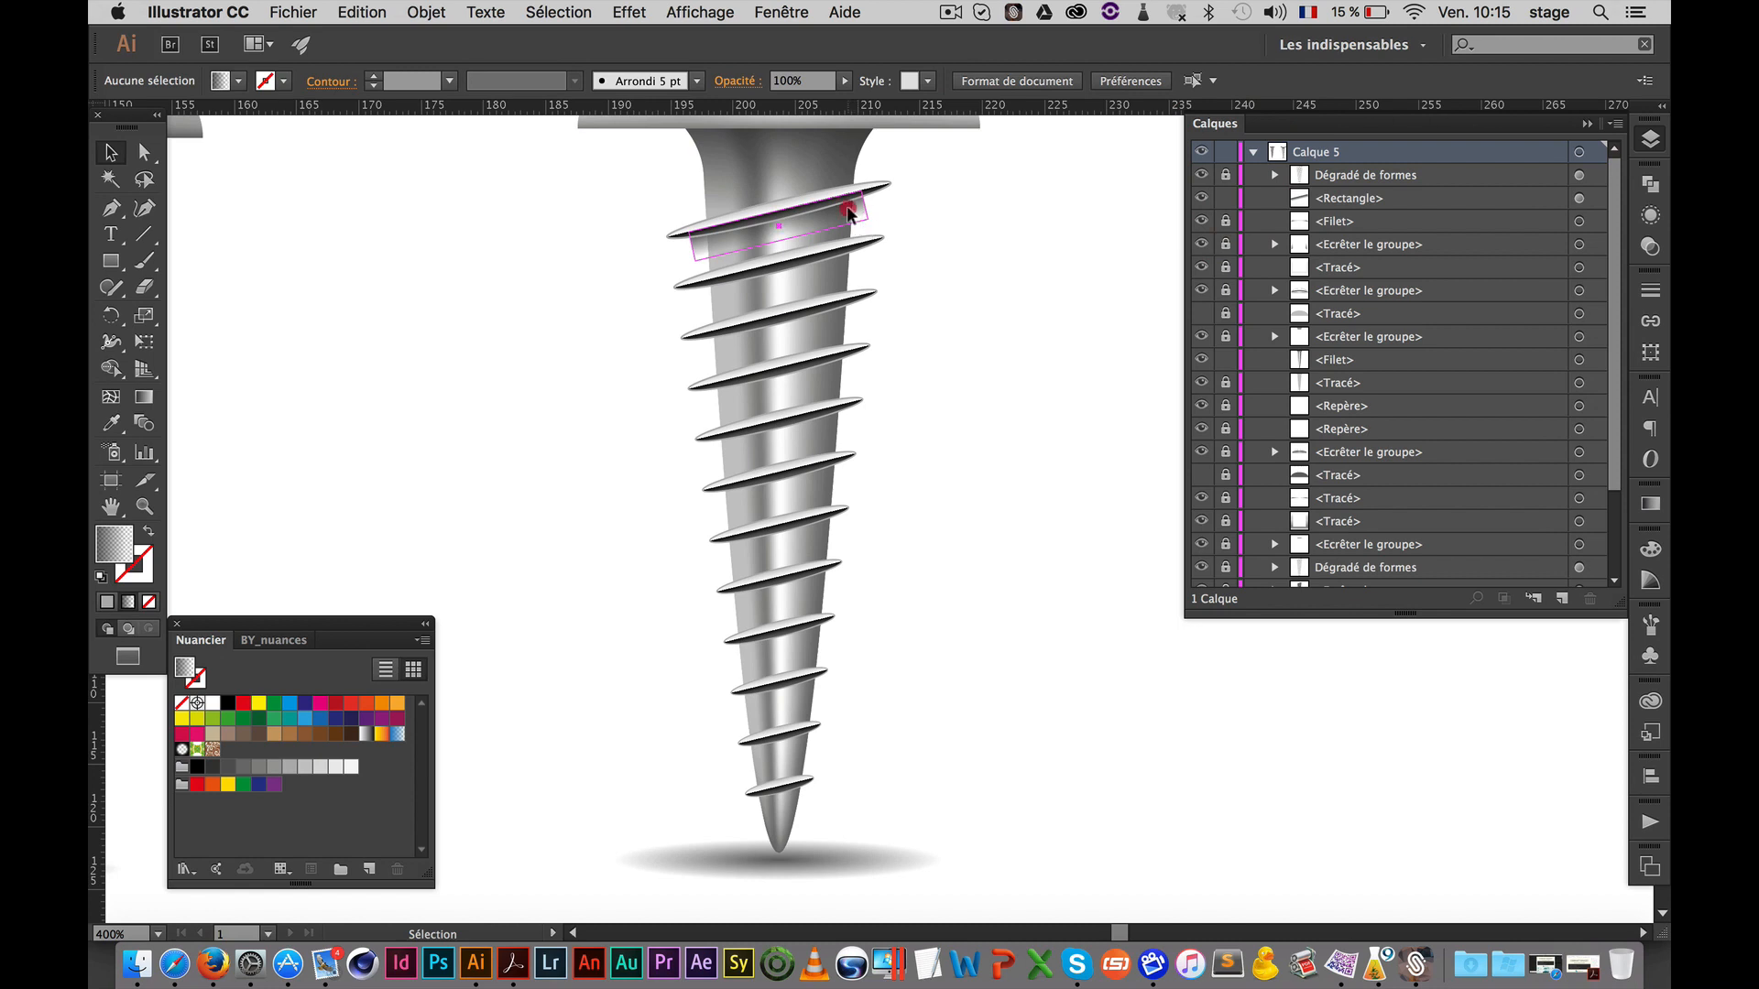
left_click(848, 213)
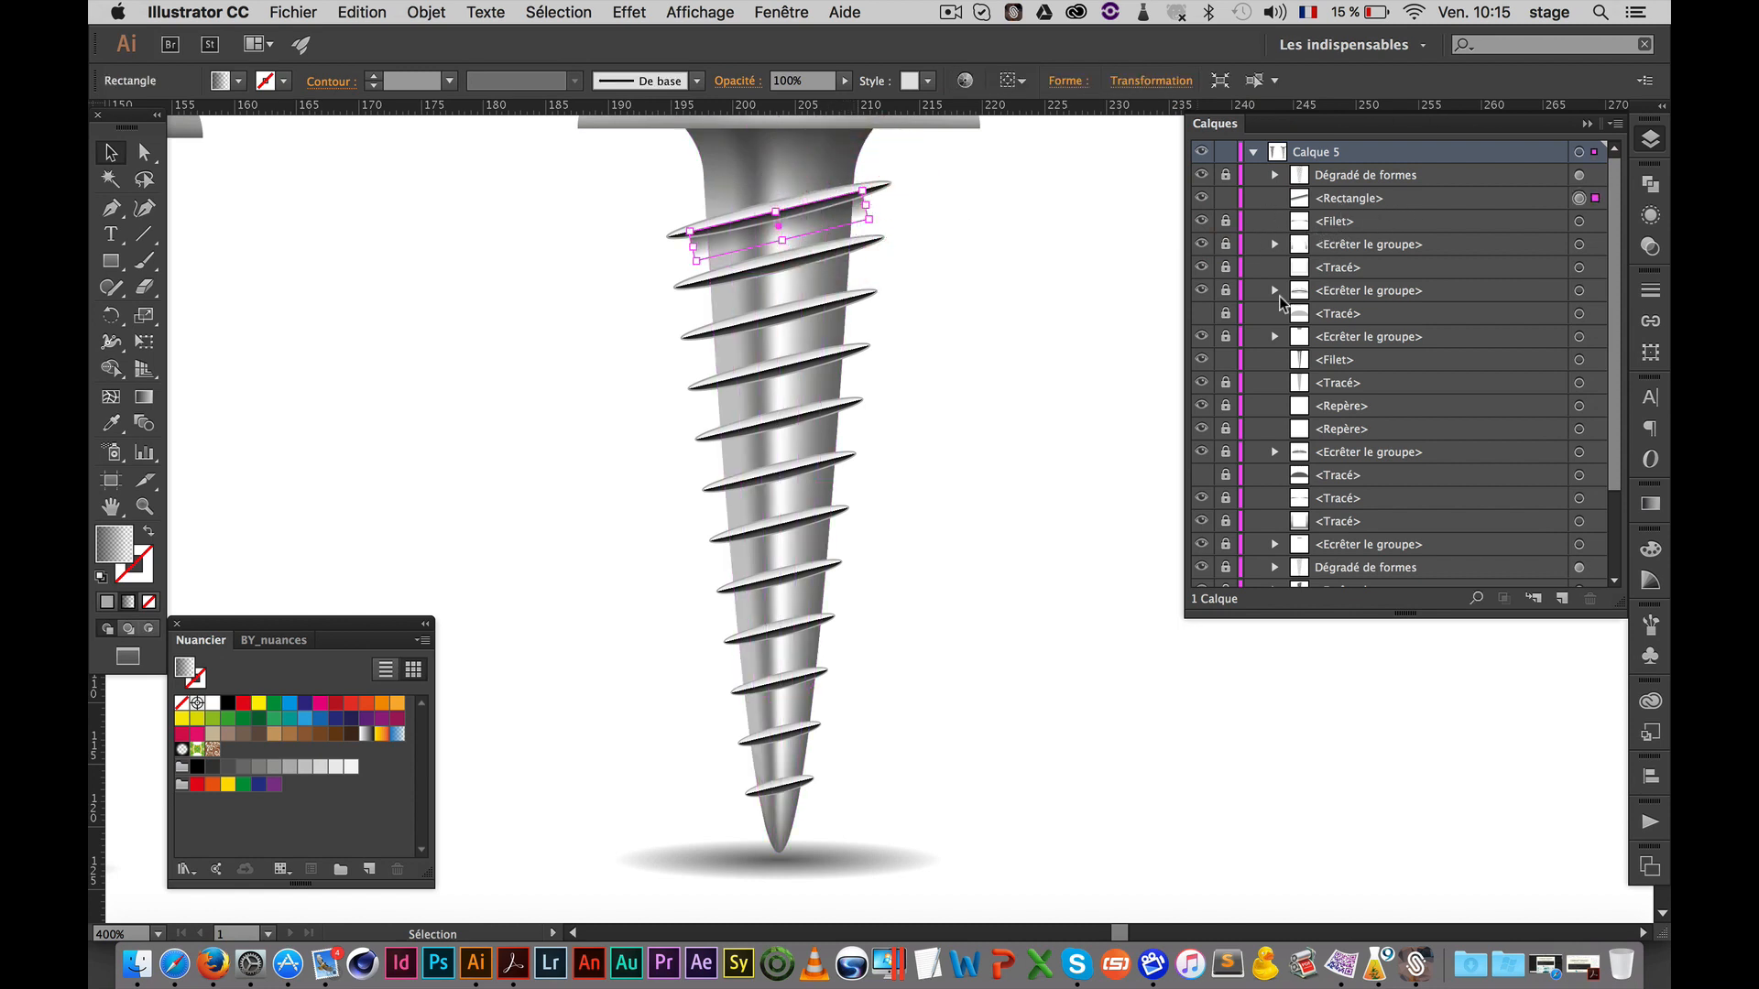
left_click(1224, 360)
left_click(744, 292)
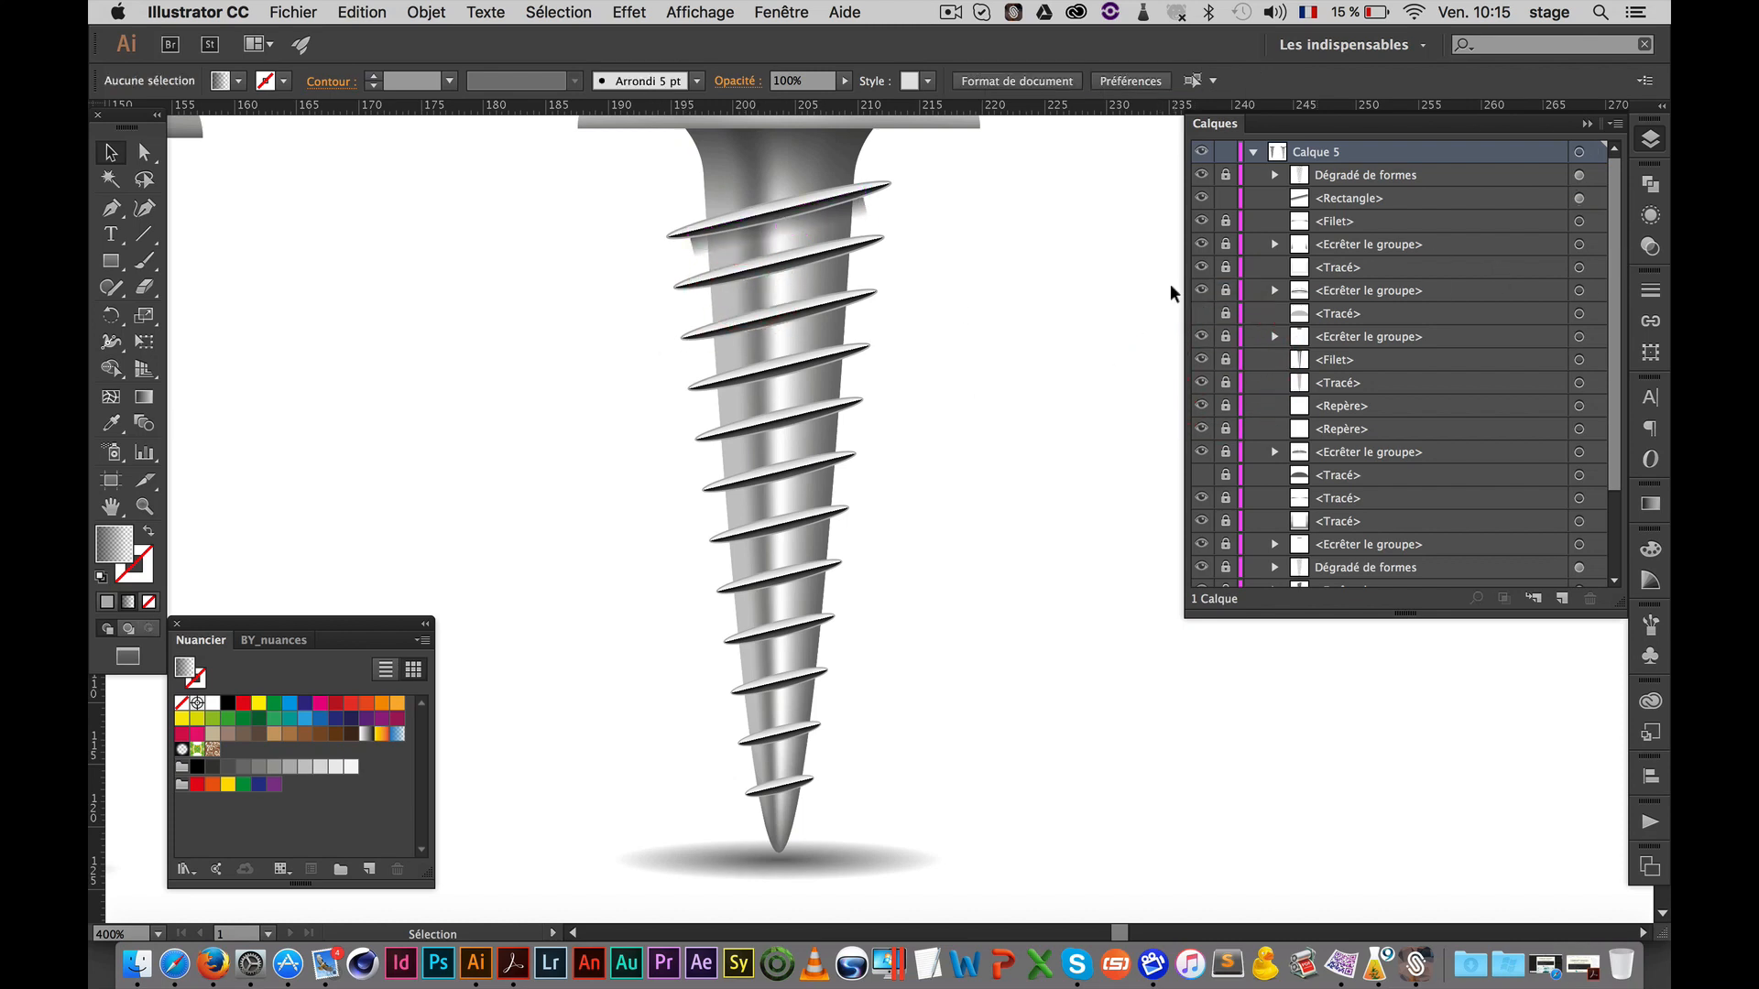
Duplicate the shadow strip under each remaining thread, all the way down to the one nearest the tip
left_click_drag(797, 230, 818, 275)
left_click_drag(818, 276, 812, 527)
left_click_drag(811, 527, 808, 580)
left_click_drag(815, 588, 818, 736)
left_click_drag(816, 730, 820, 797)
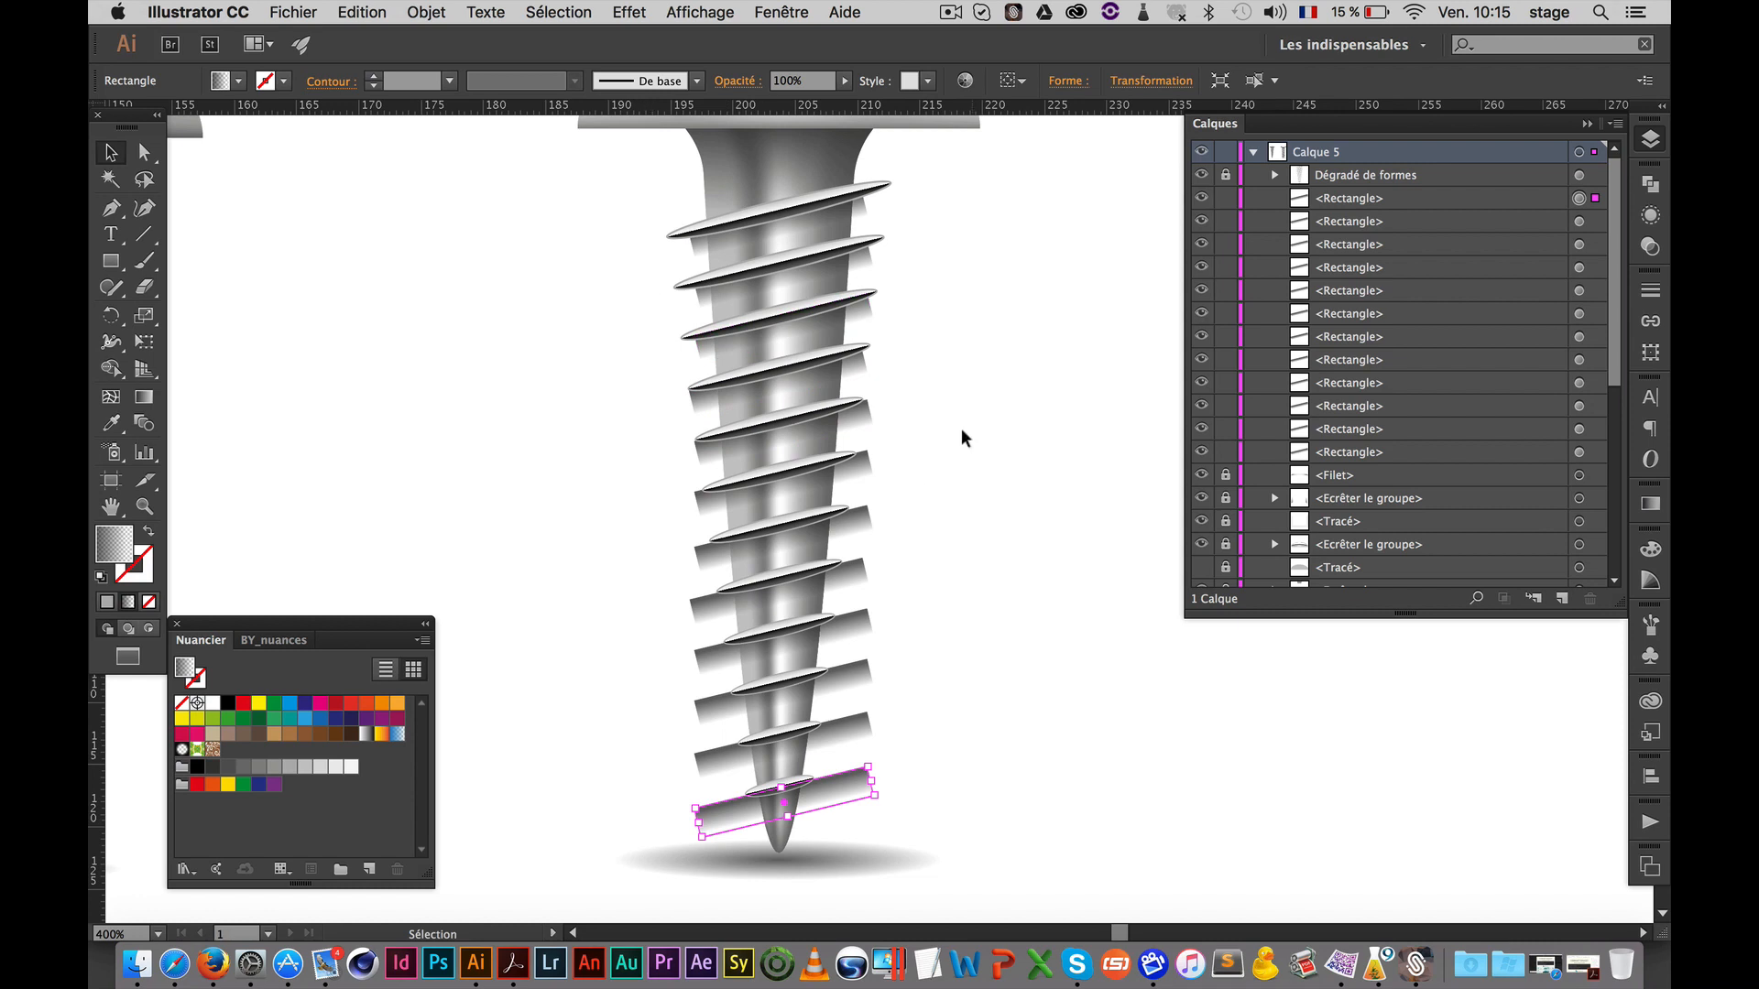
Group all the gradient shadow strips along the shank into a single group, then deselect it
left_click_drag(694, 378, 948, 795)
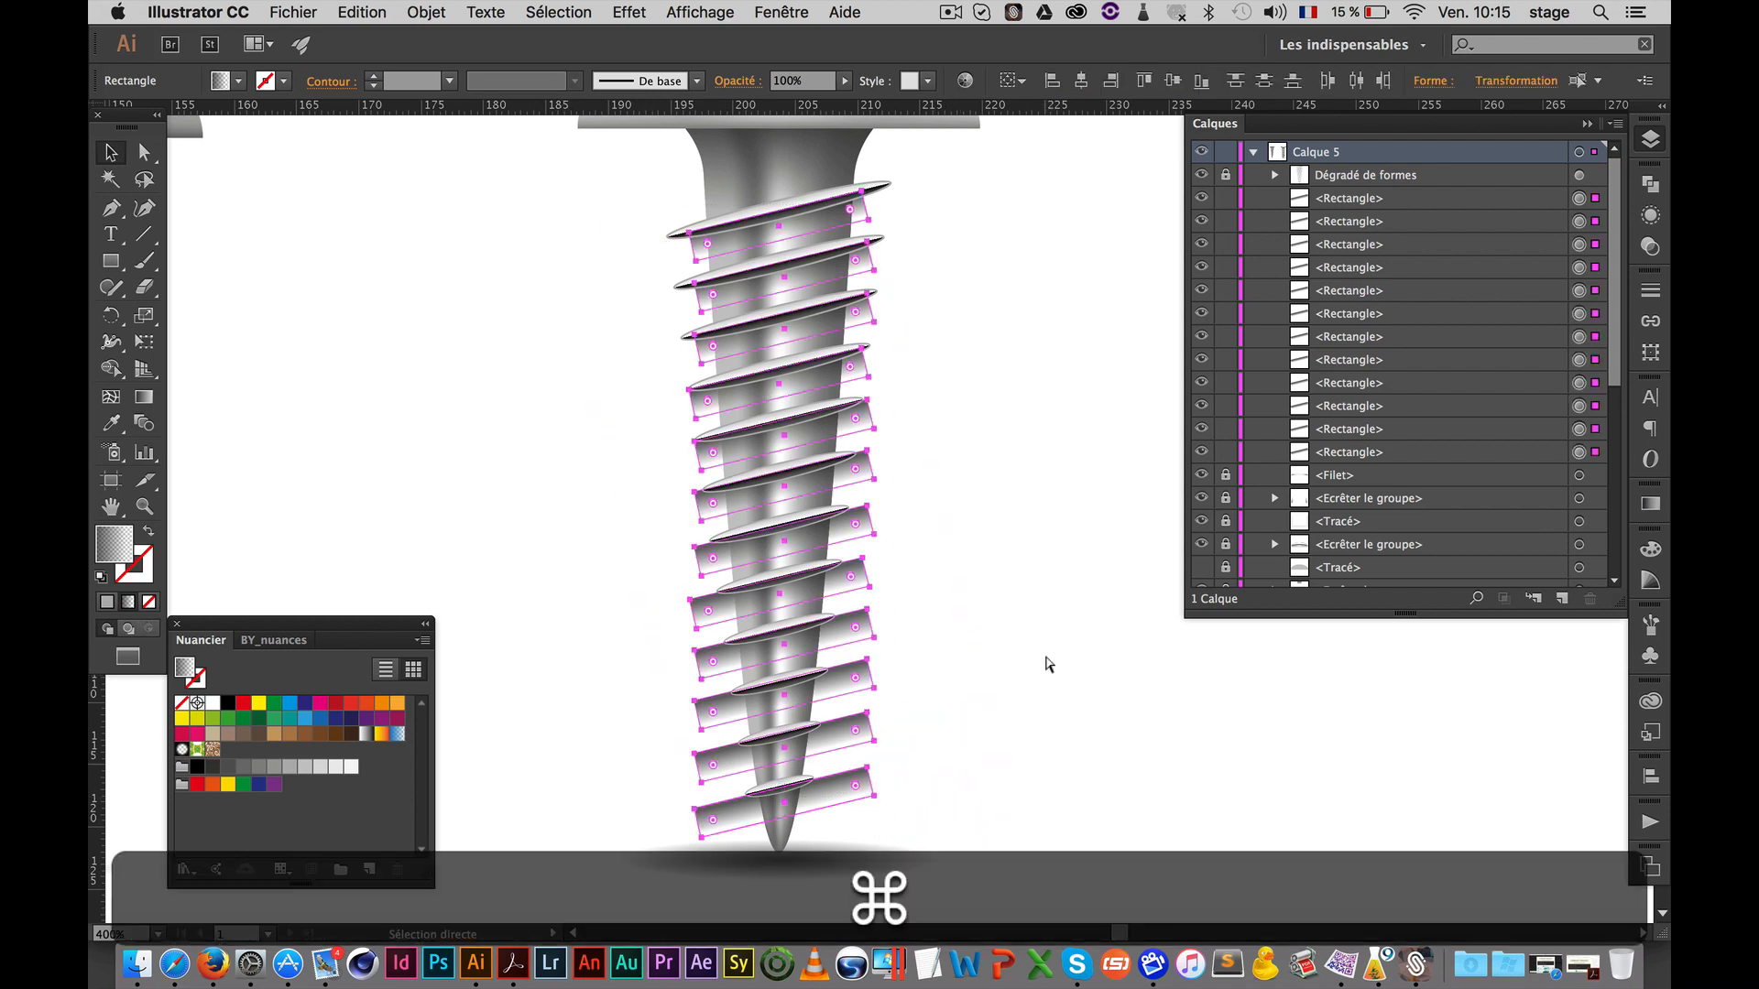
key("super+g")
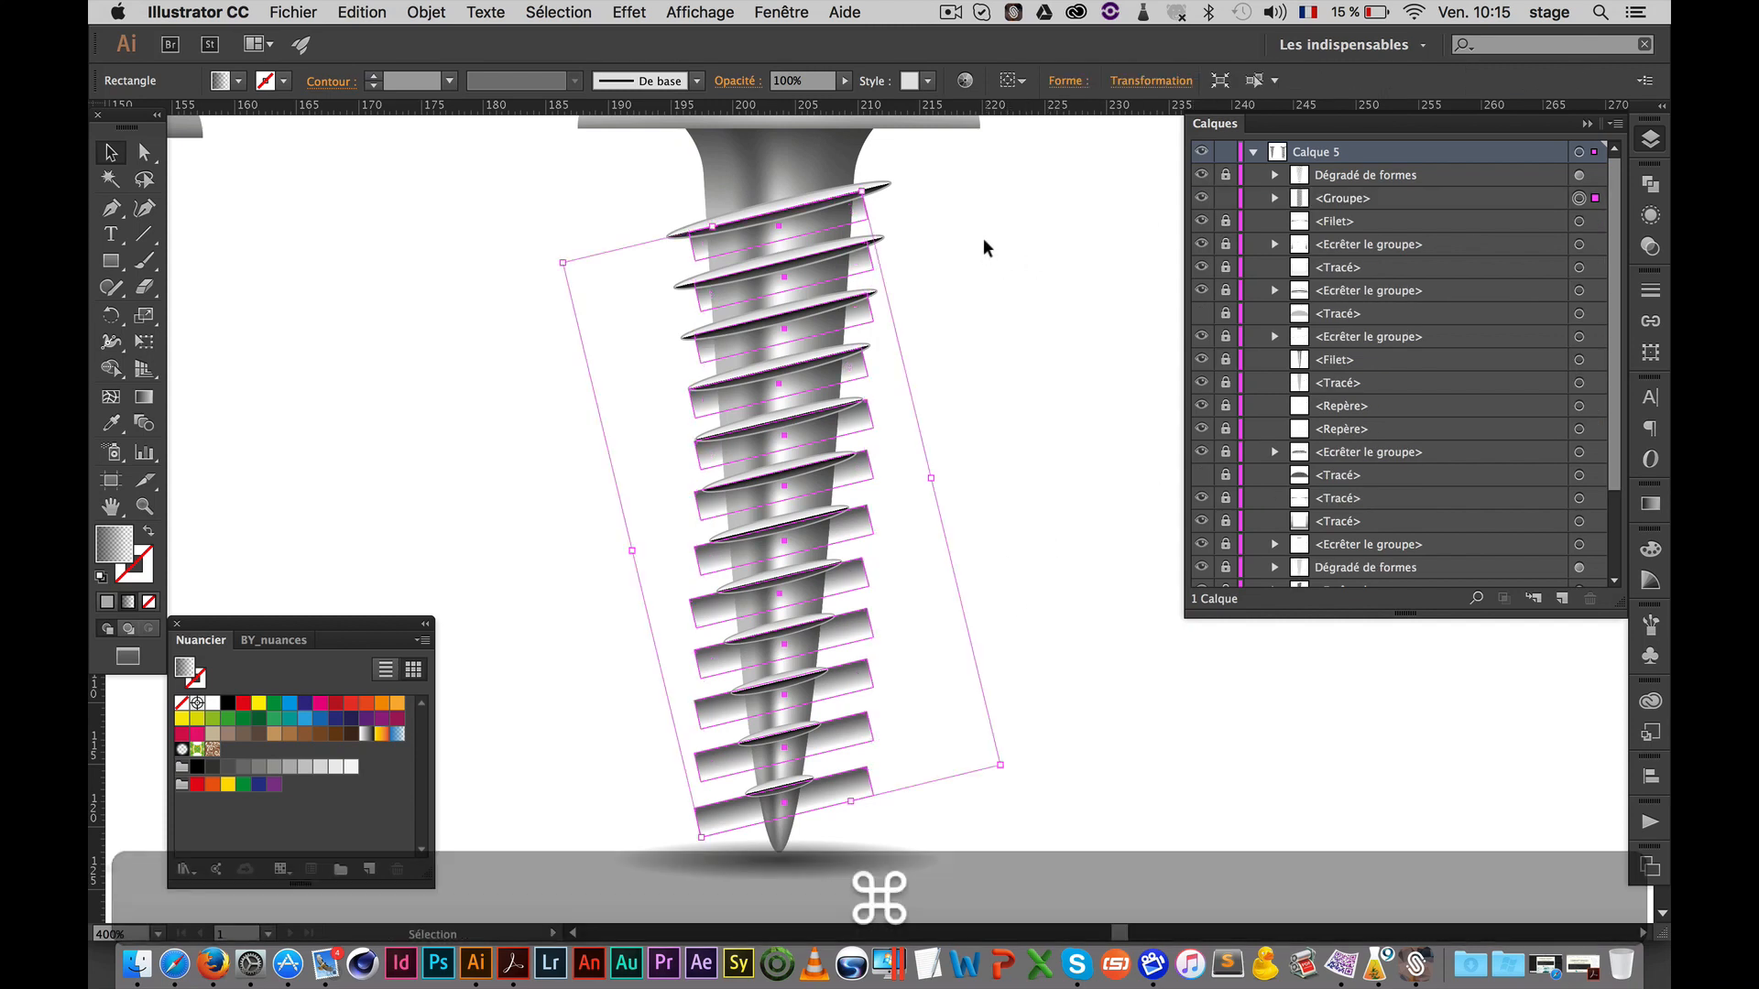
left_click(994, 220)
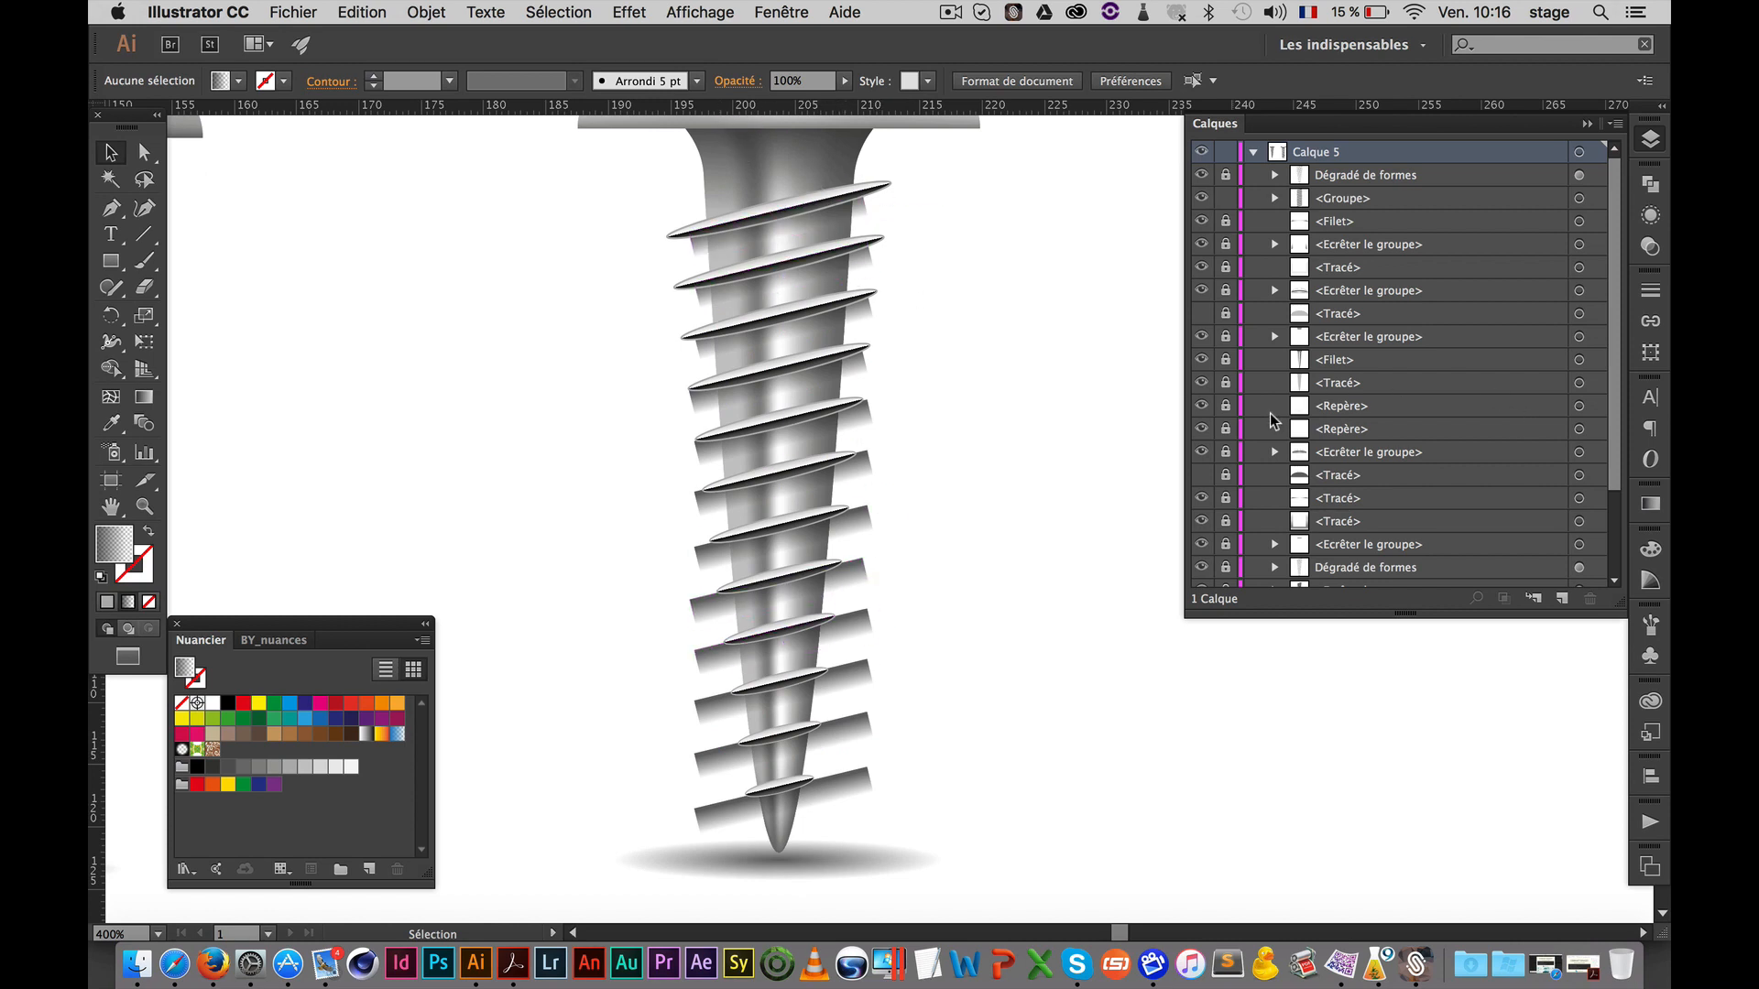
Unlock the grey shank path (Tracé) and move it to the front of Calque 5, above the thread blend
left_click(1336, 382)
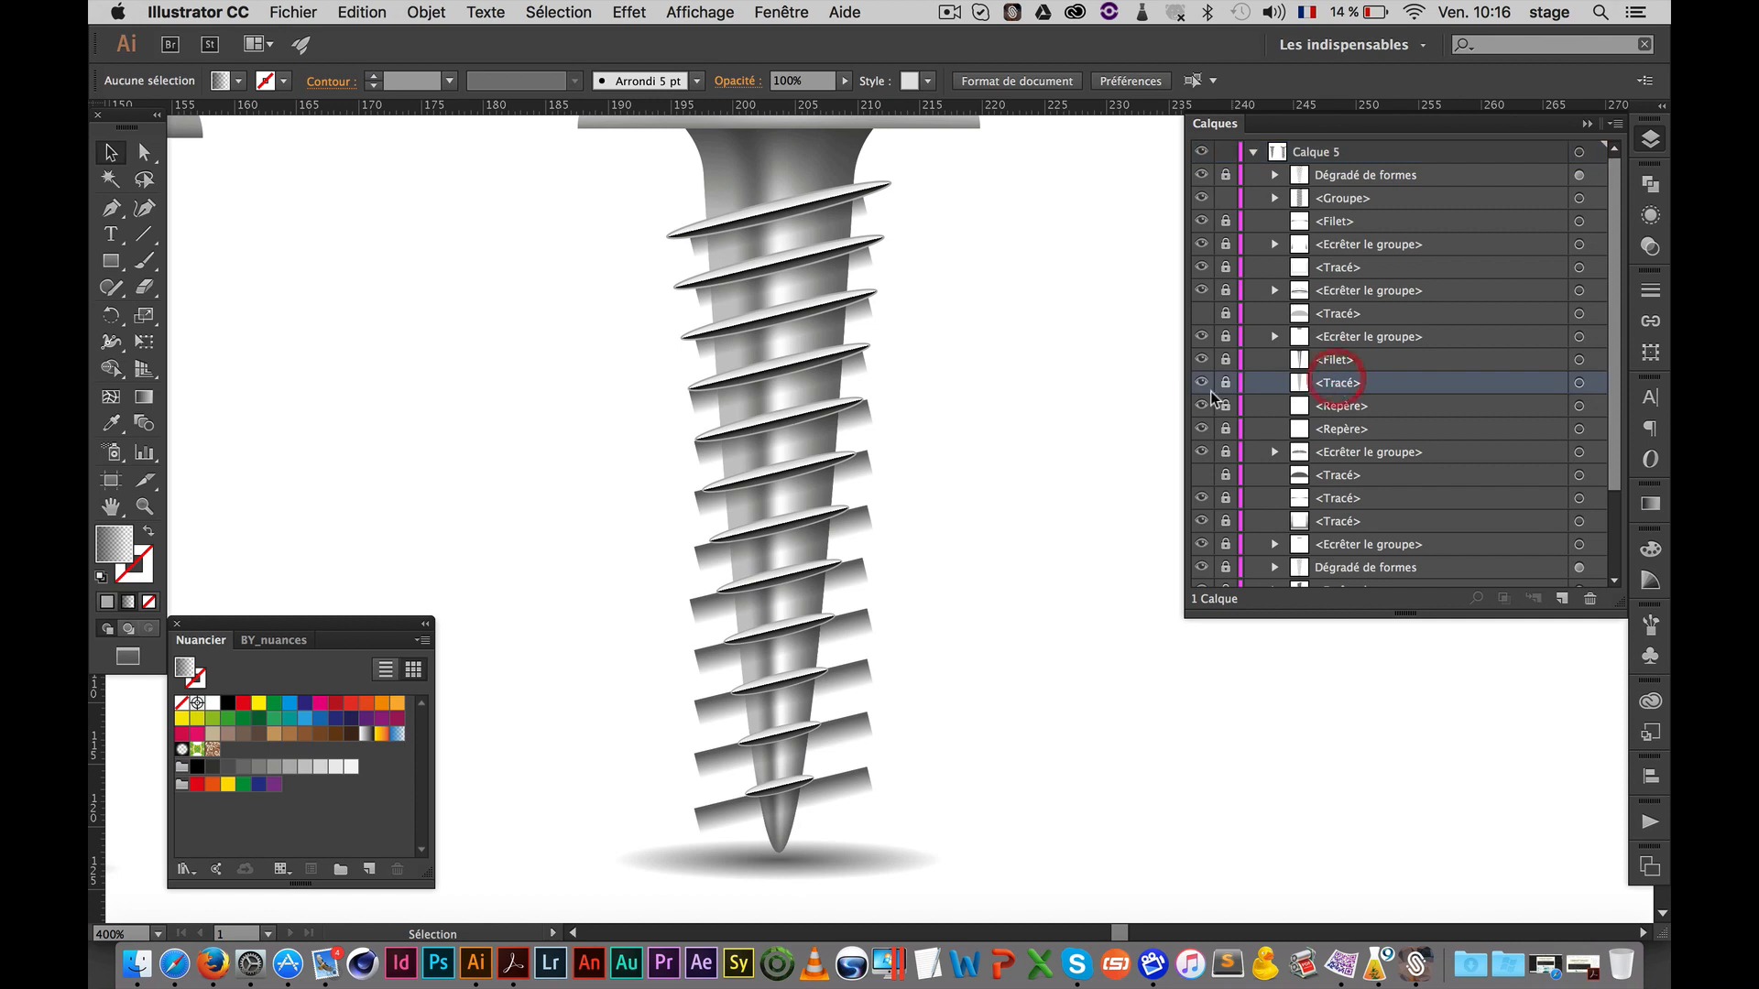
left_click(1226, 382)
left_click_drag(1301, 385, 1384, 178)
left_click_drag(1379, 165, 1380, 169)
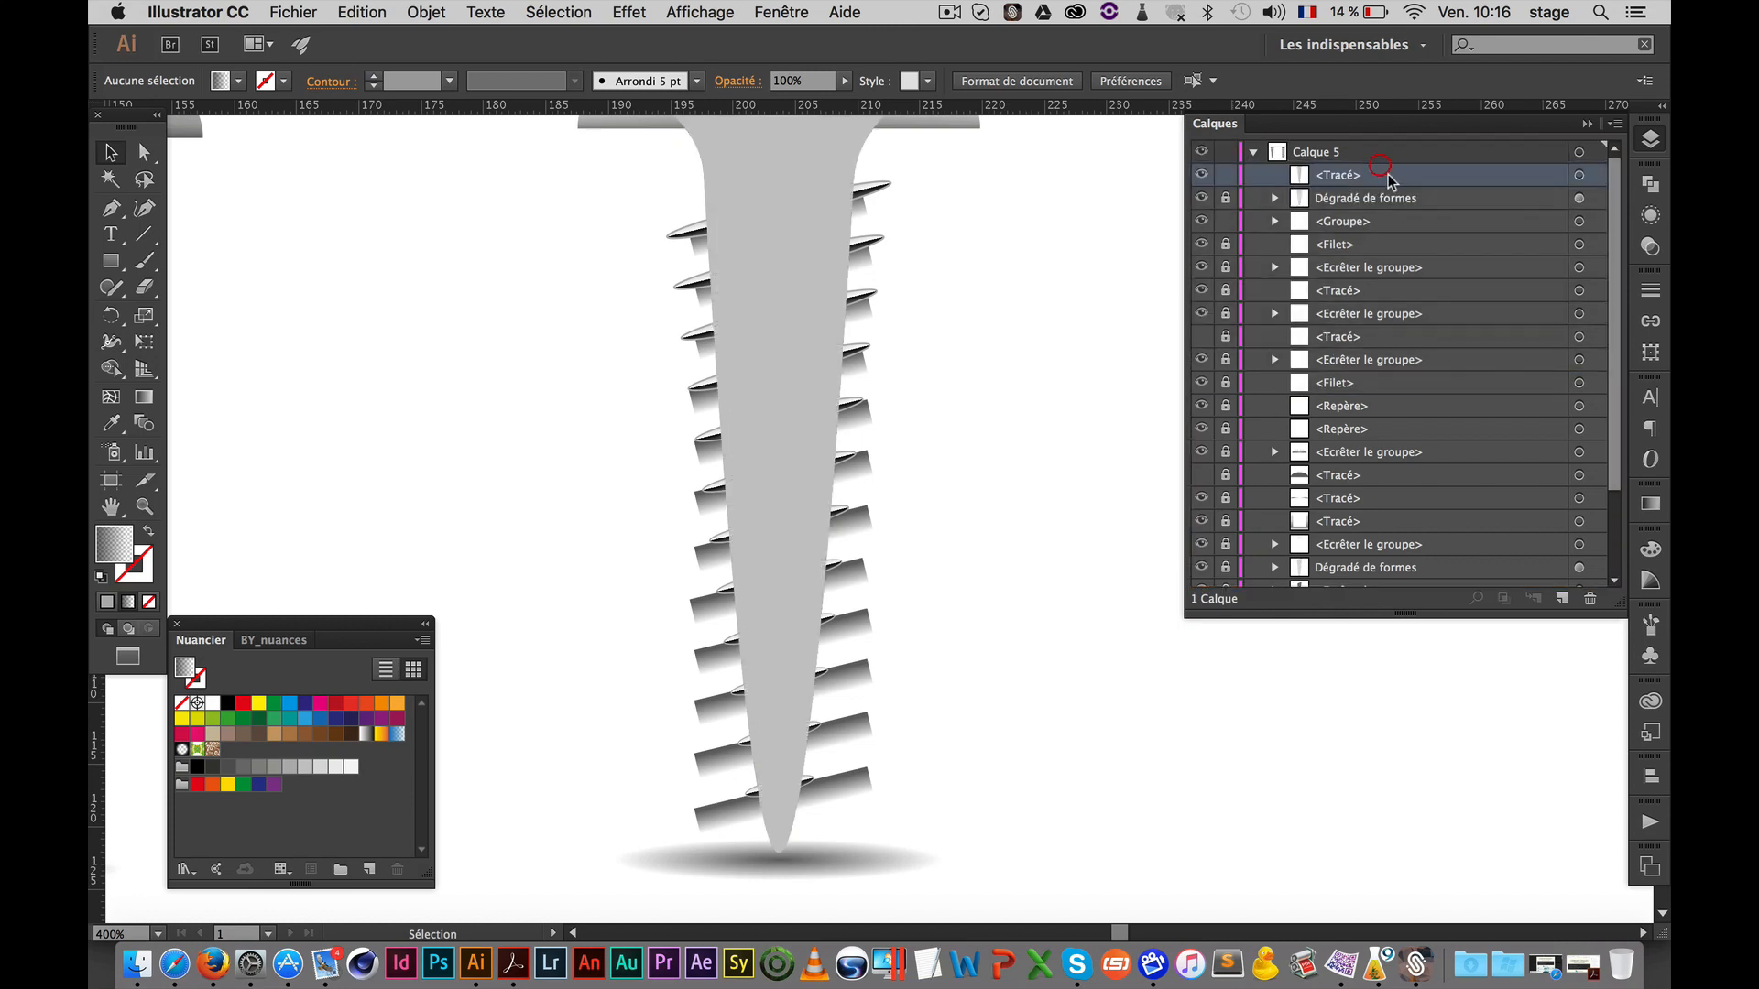
Make a clipping mask from the shank path and the shadow strip group to trim the strips to the shank's outline
left_click(794, 306)
left_click(859, 307, "shift")
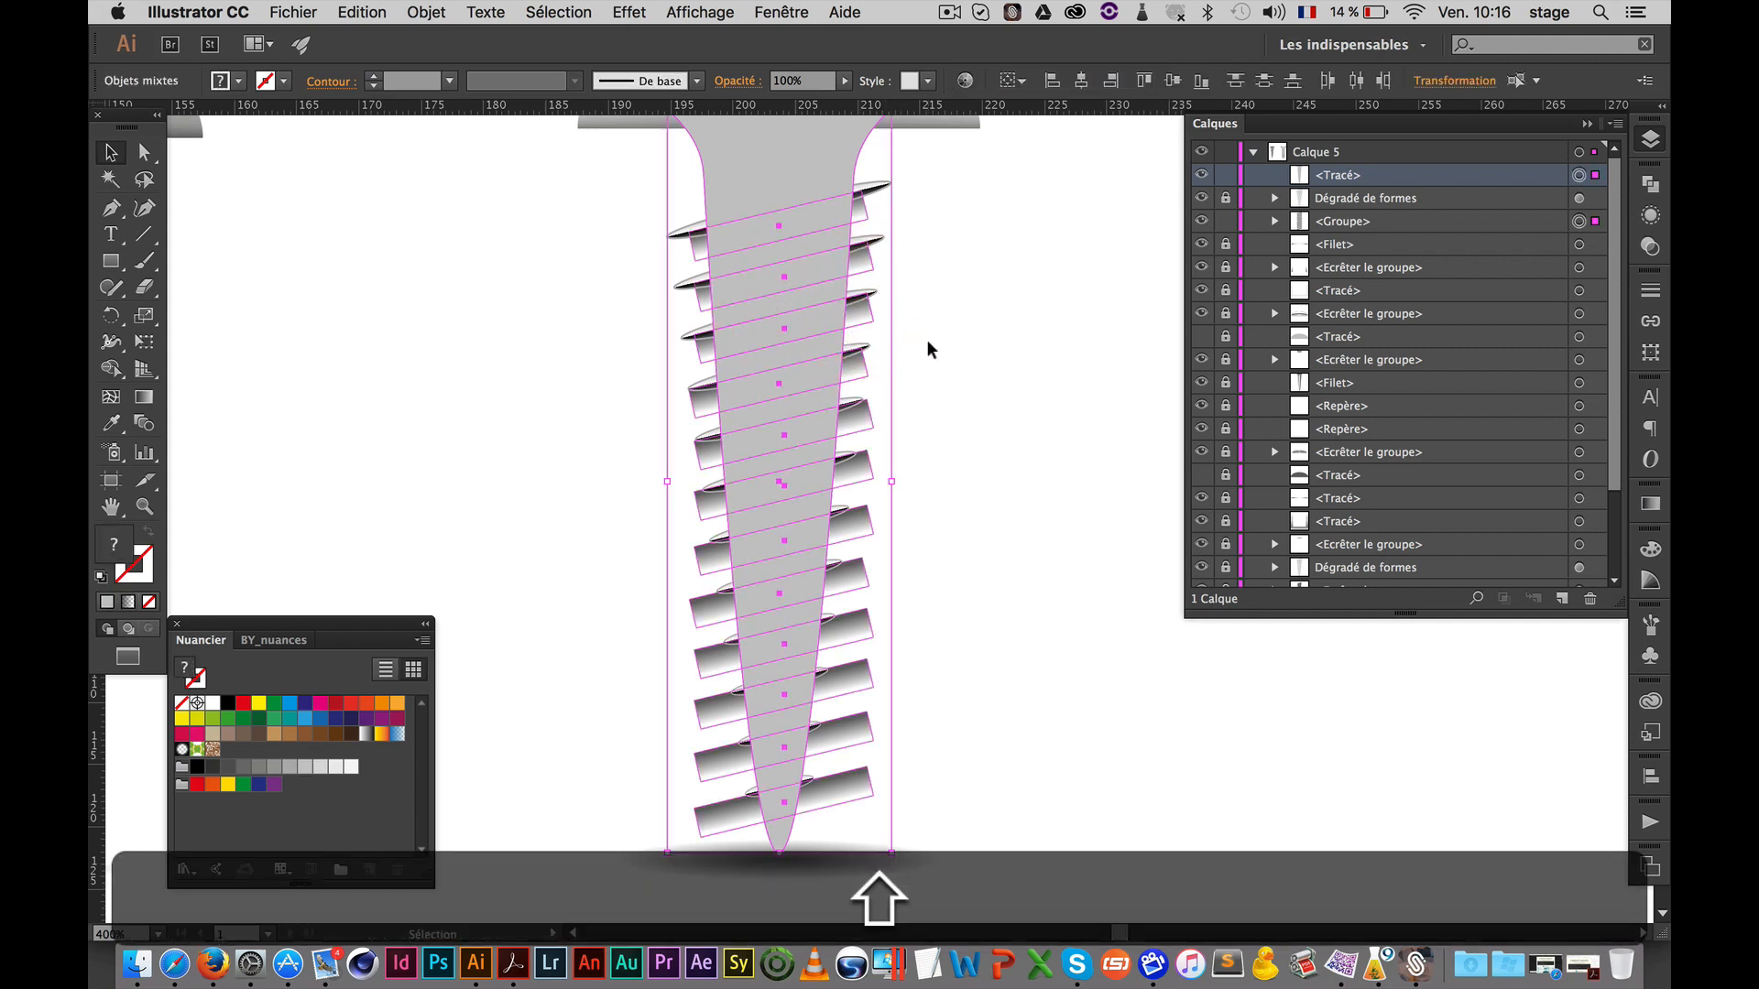
key("shift+super+7")
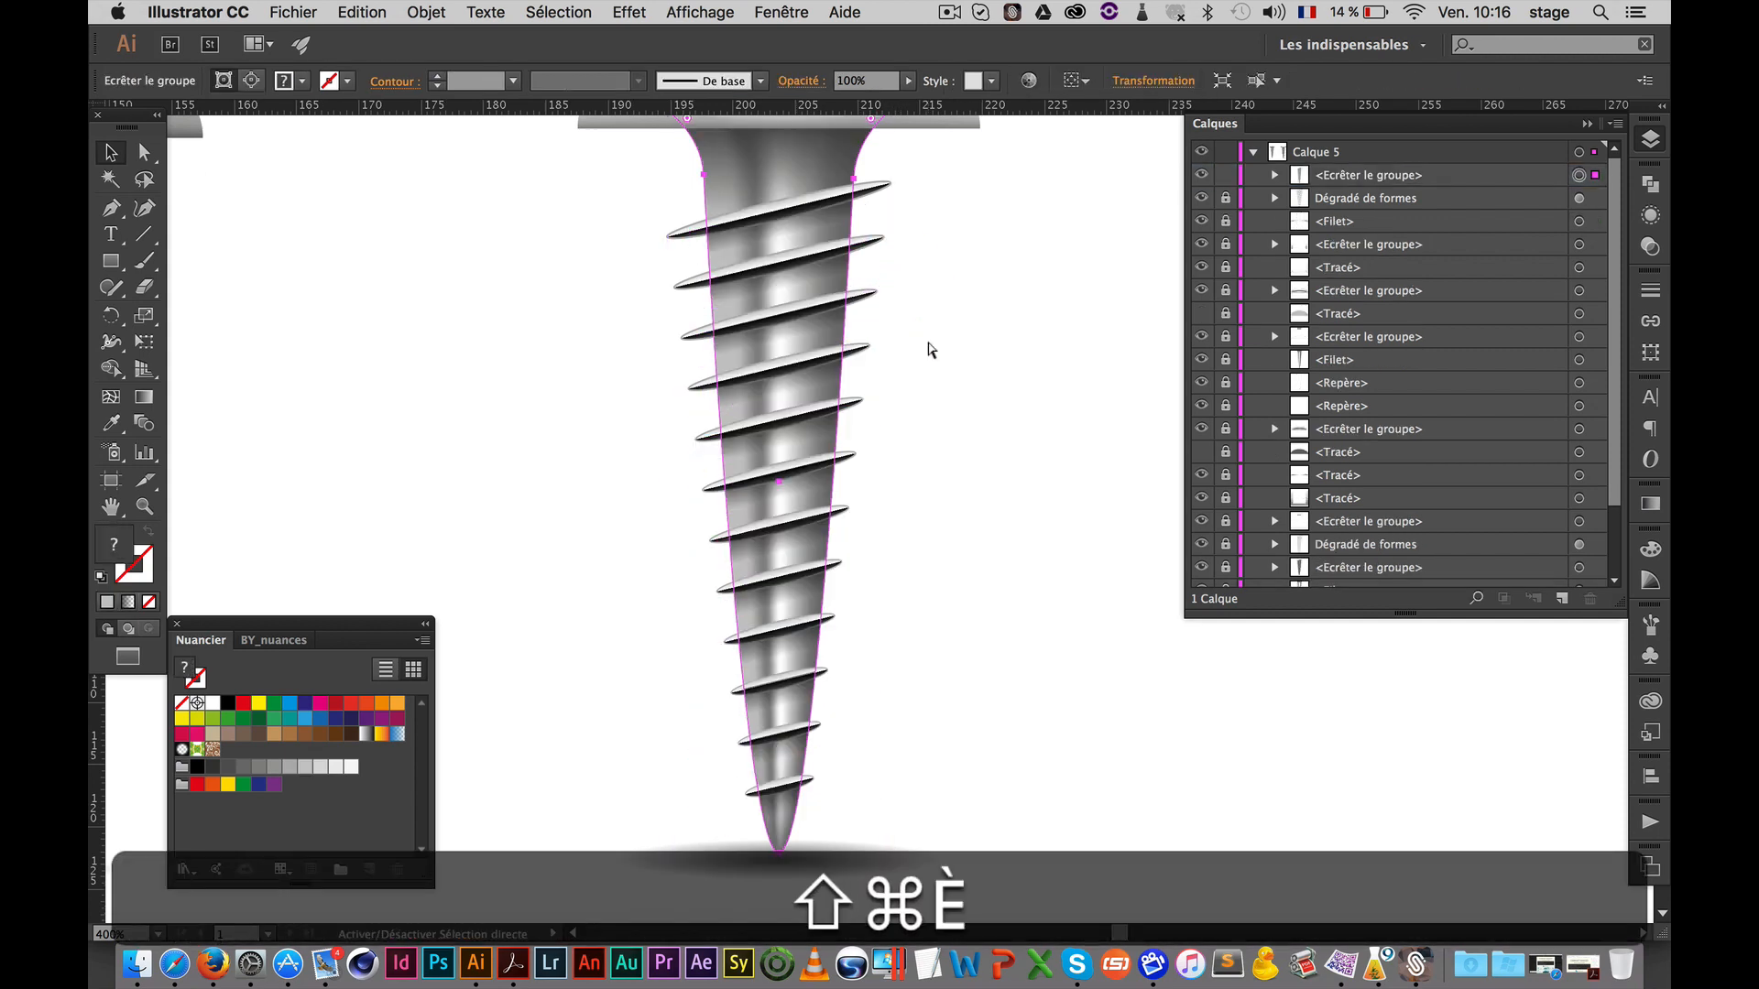
left_click(948, 349)
key("super+minus")
left_click(797, 503)
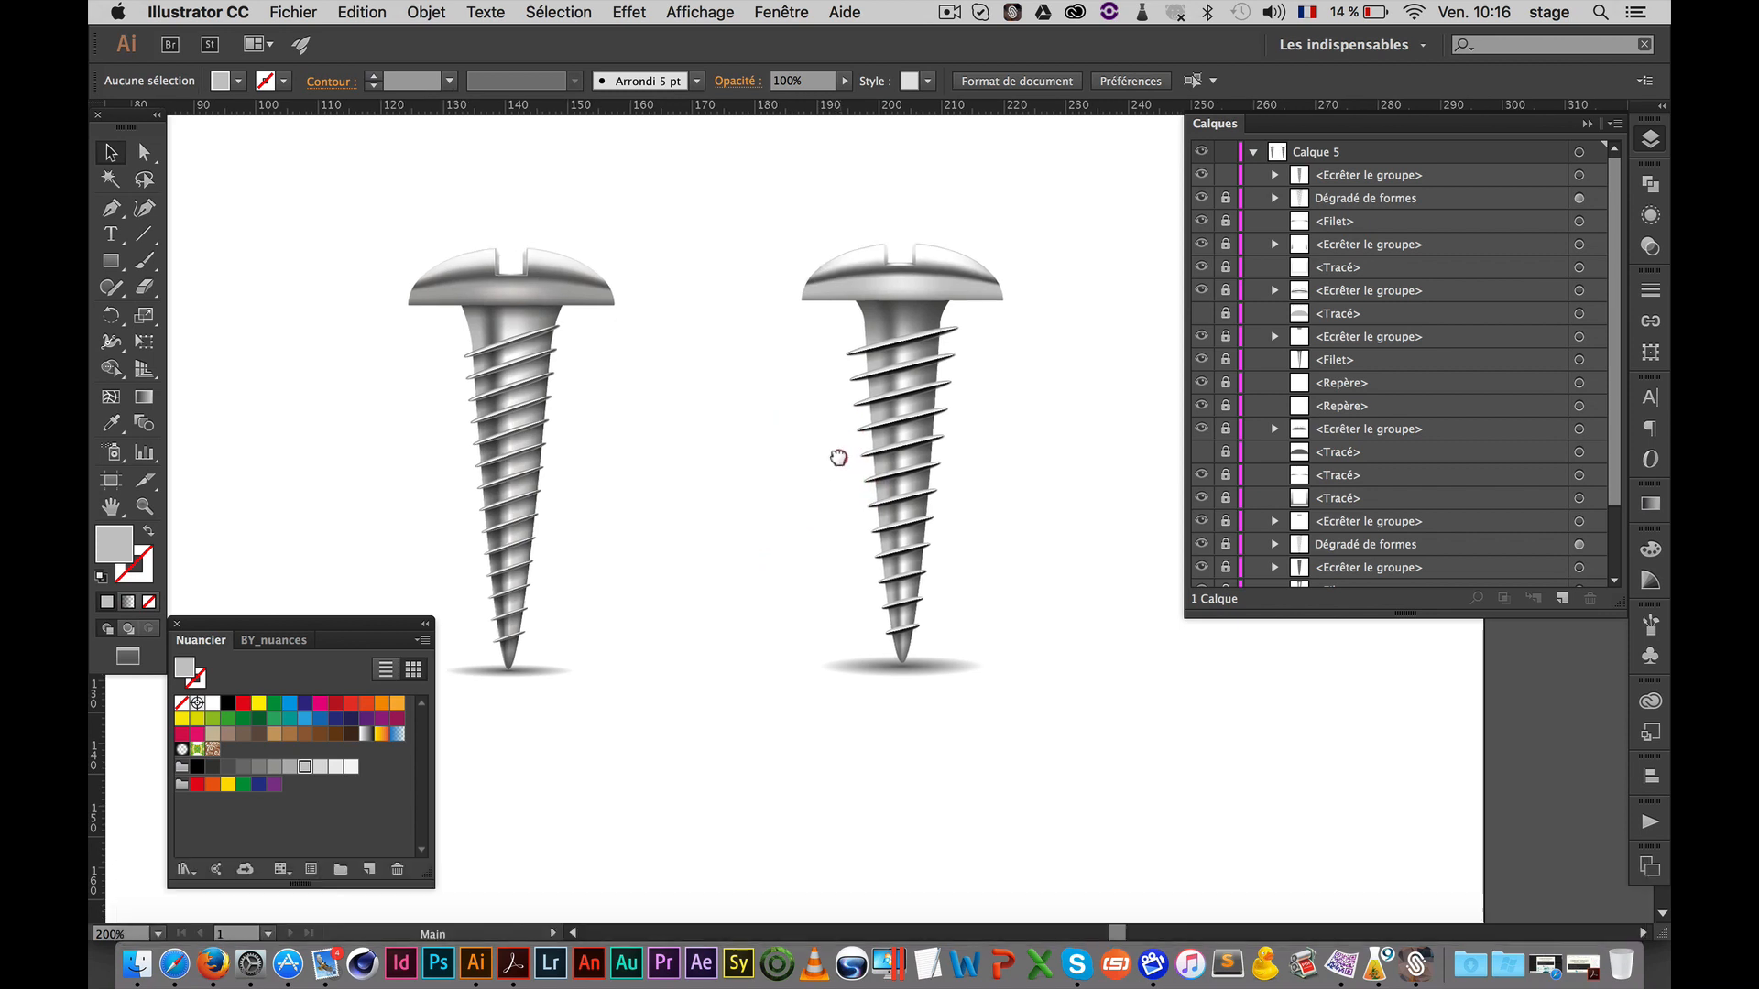
left_click(838, 458)
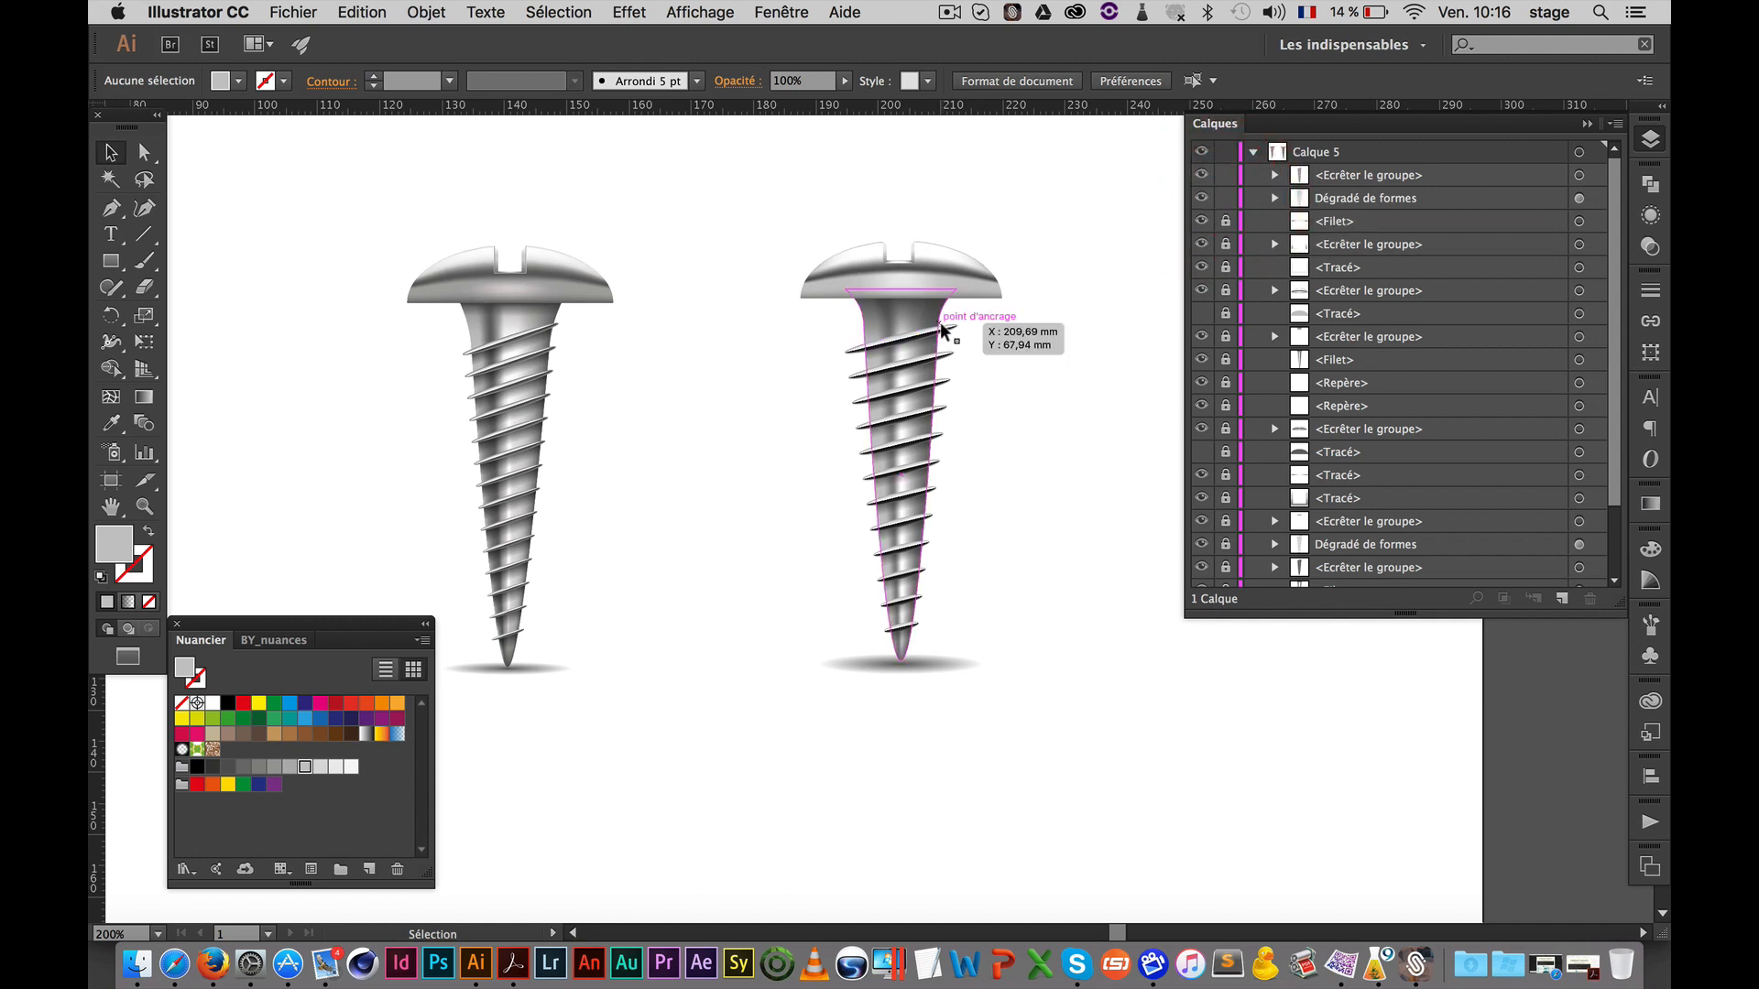
Select the large ellipse inside the thread blend (Dégradé de formes) and scale it down slightly to narrow the upper threads, then deselect
left_click(953, 327)
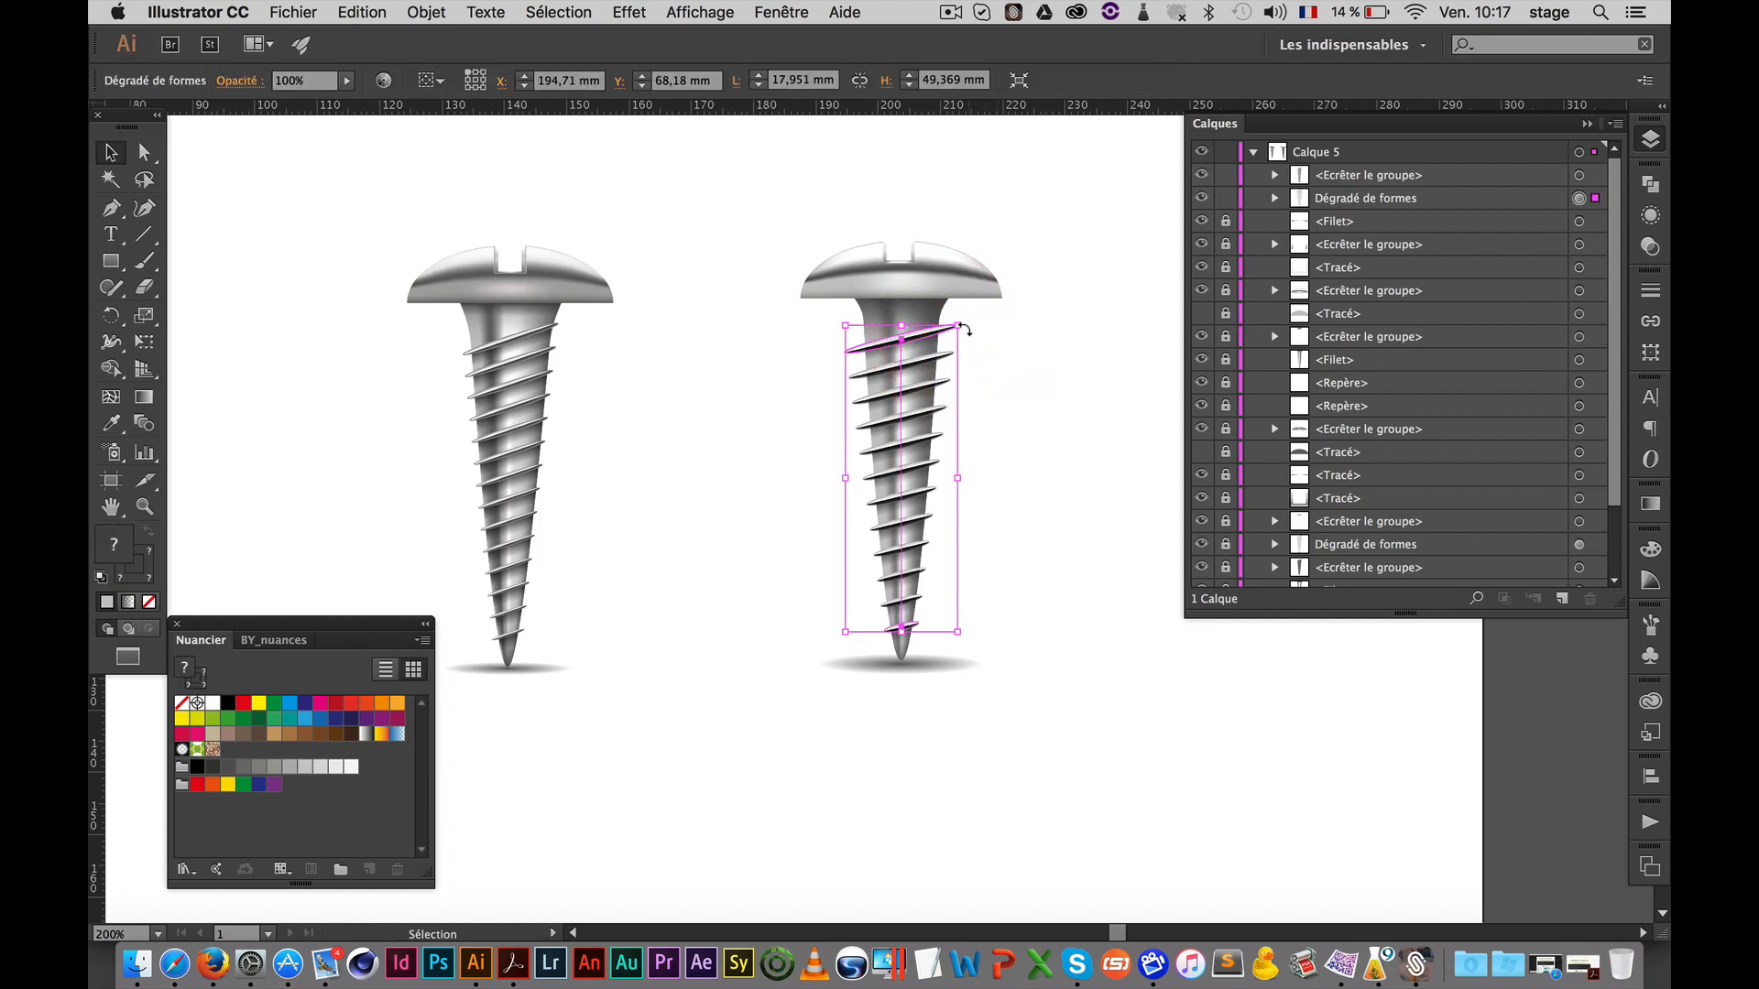
left_click(925, 362, "super")
left_click(830, 579, "super")
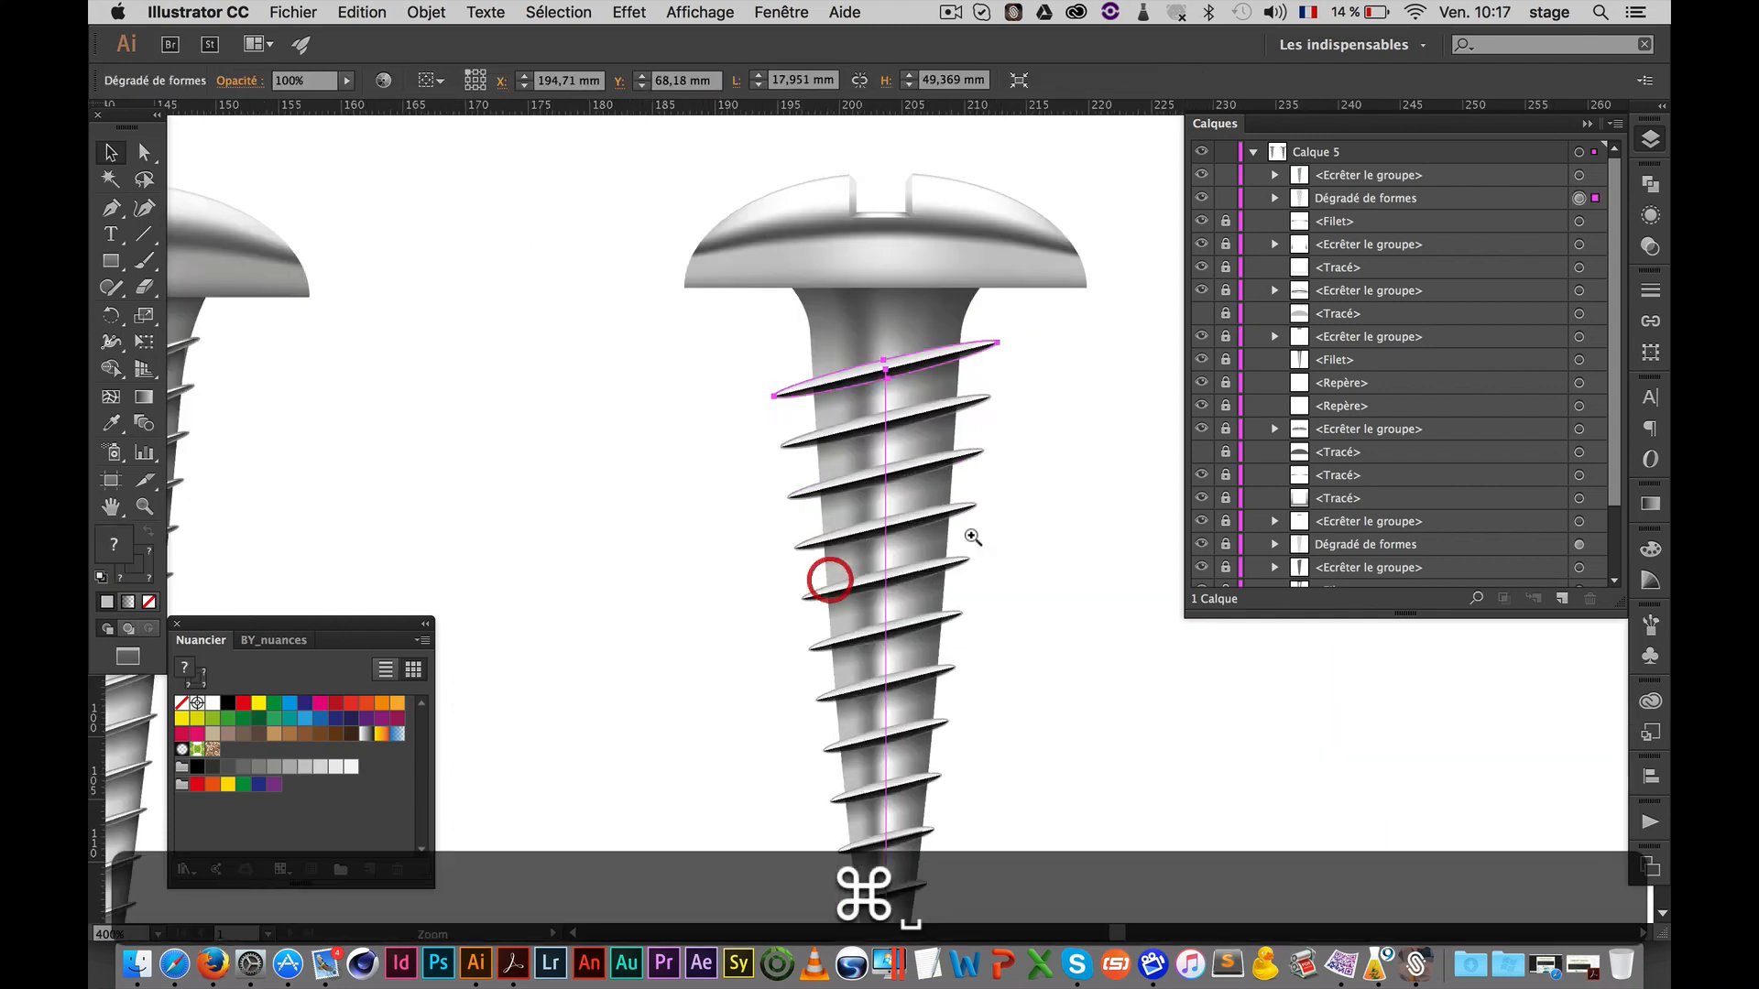
left_click(983, 517, "super")
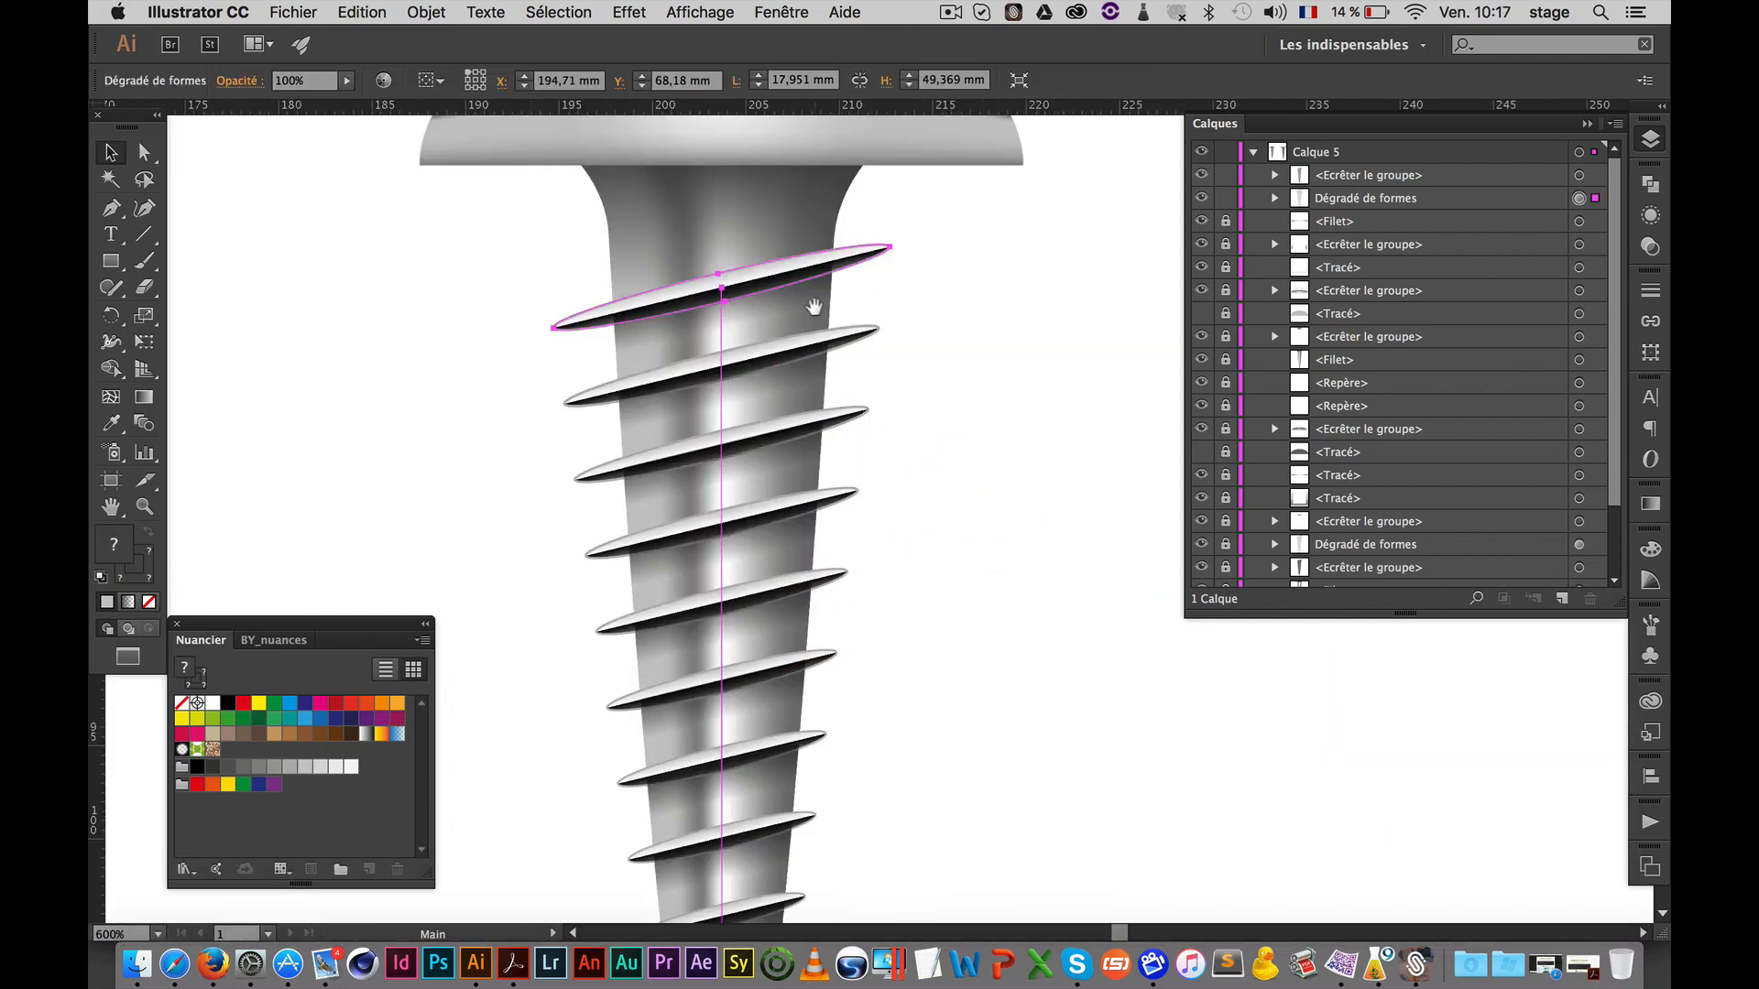
left_click_drag(816, 310, 906, 289)
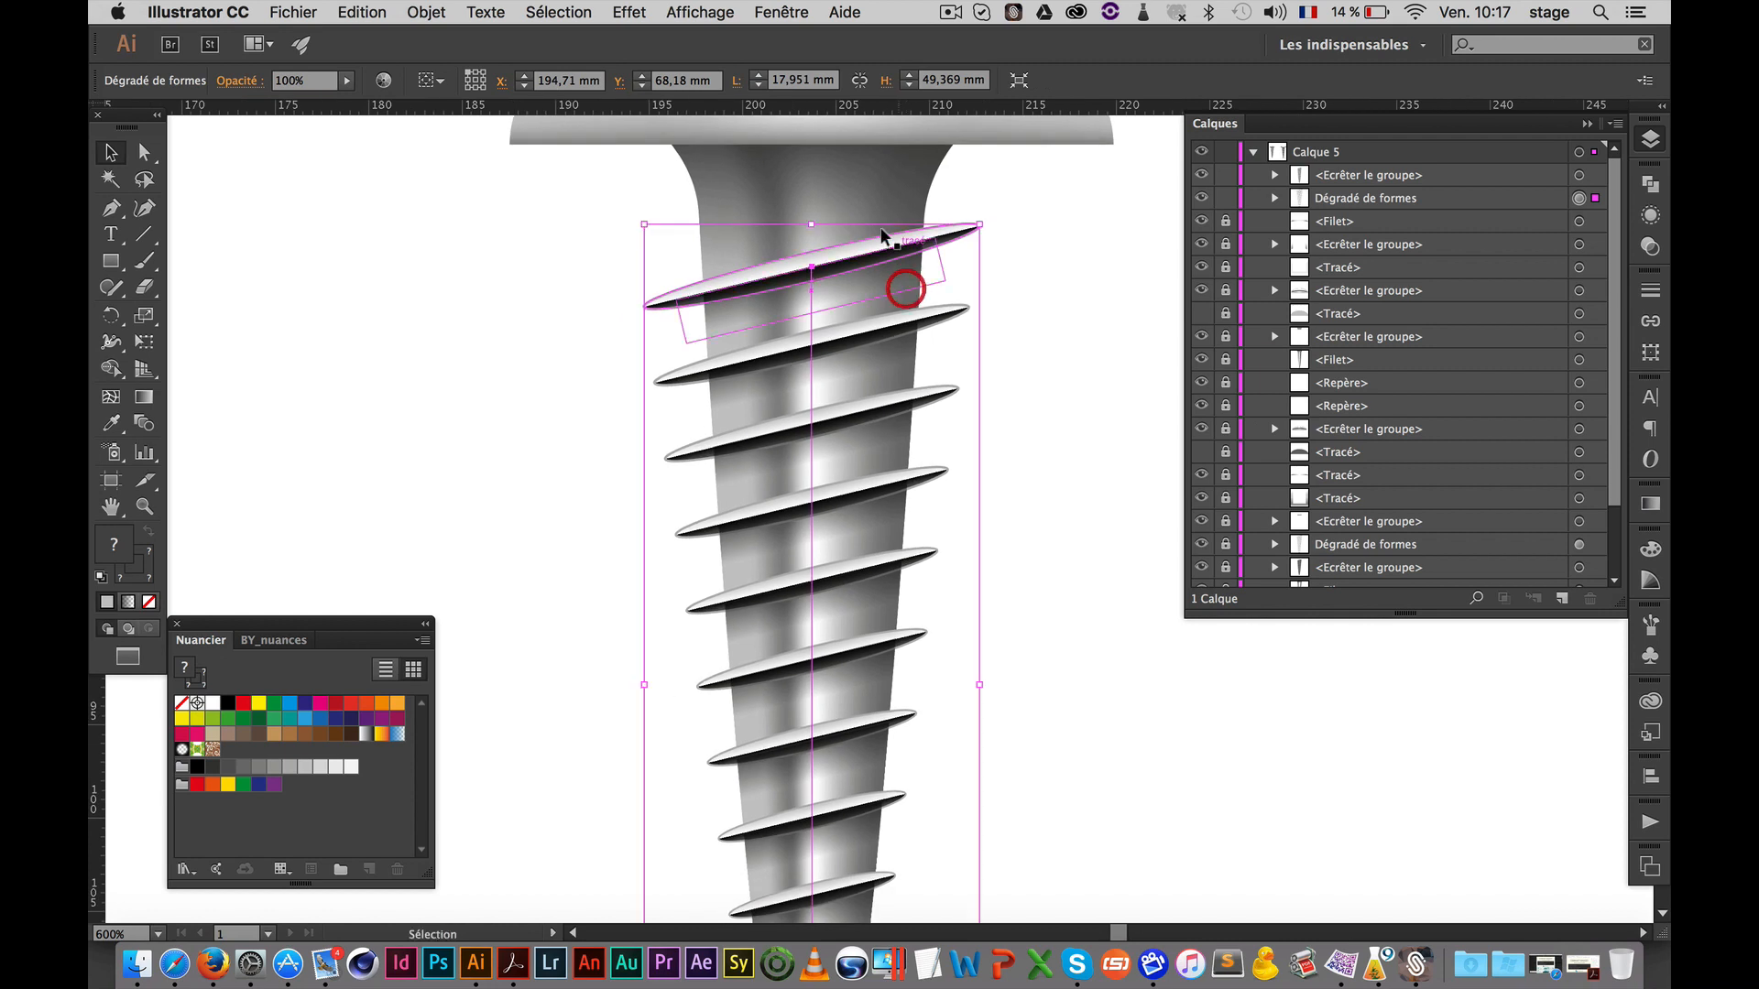
left_click(1275, 198)
left_click(1595, 244)
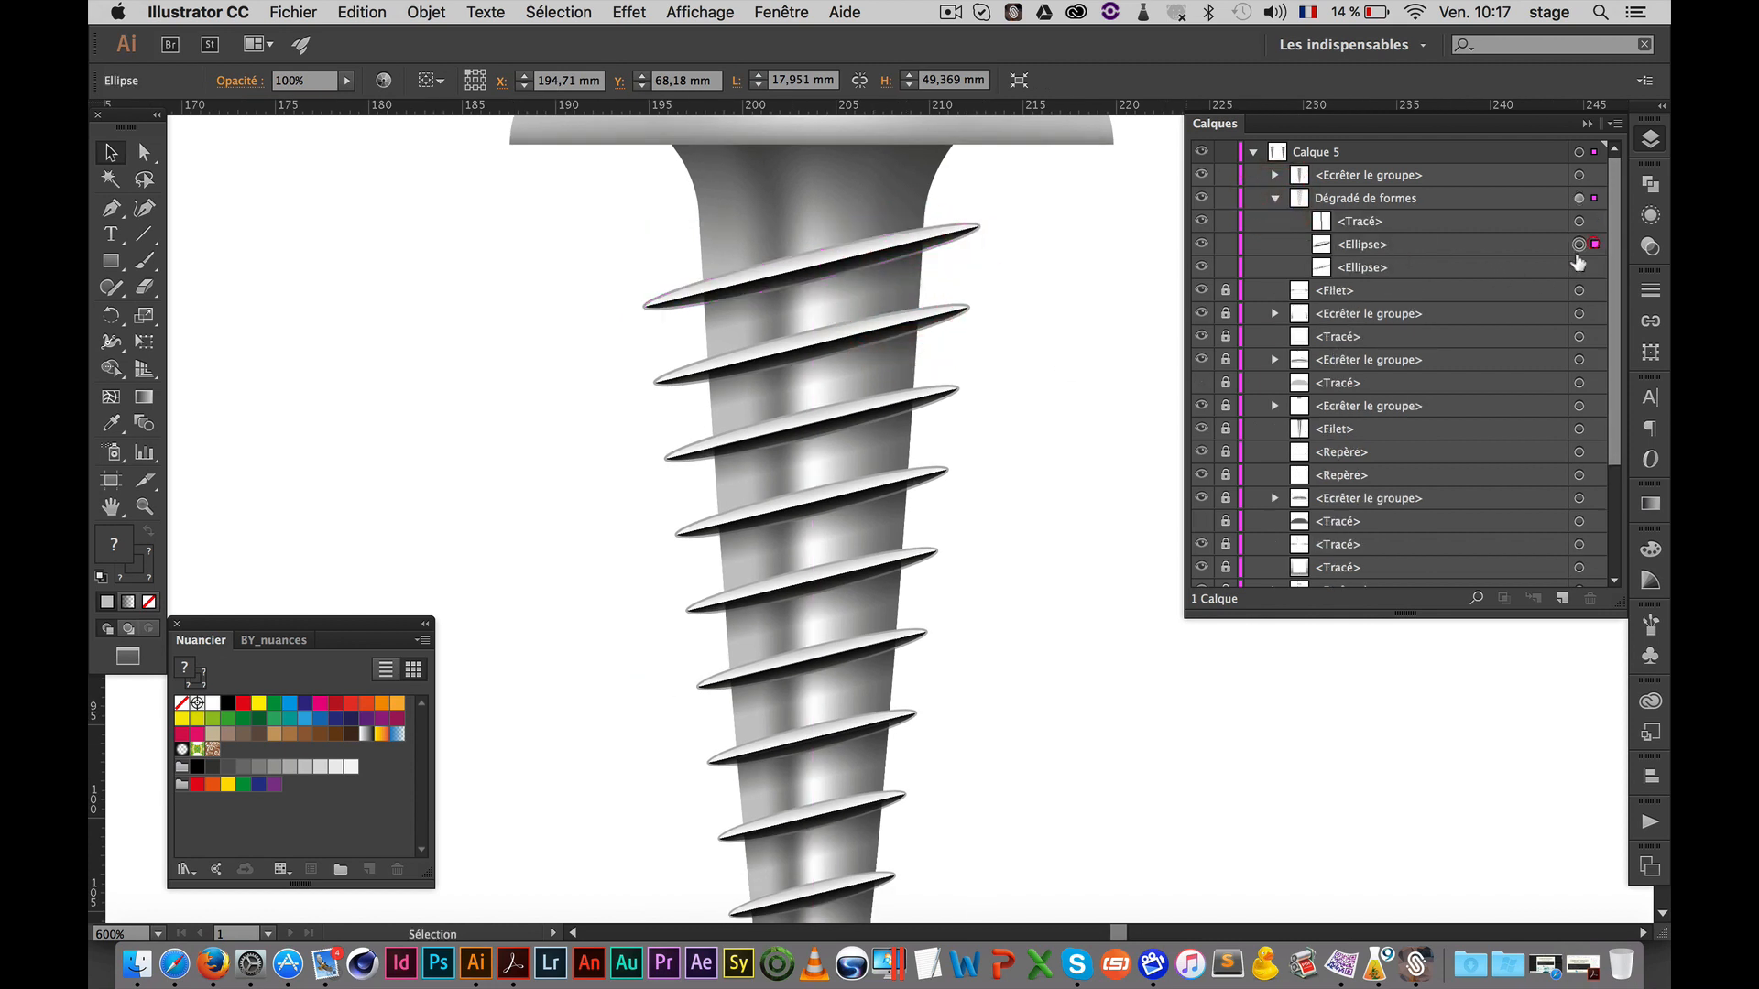
left_click(972, 227)
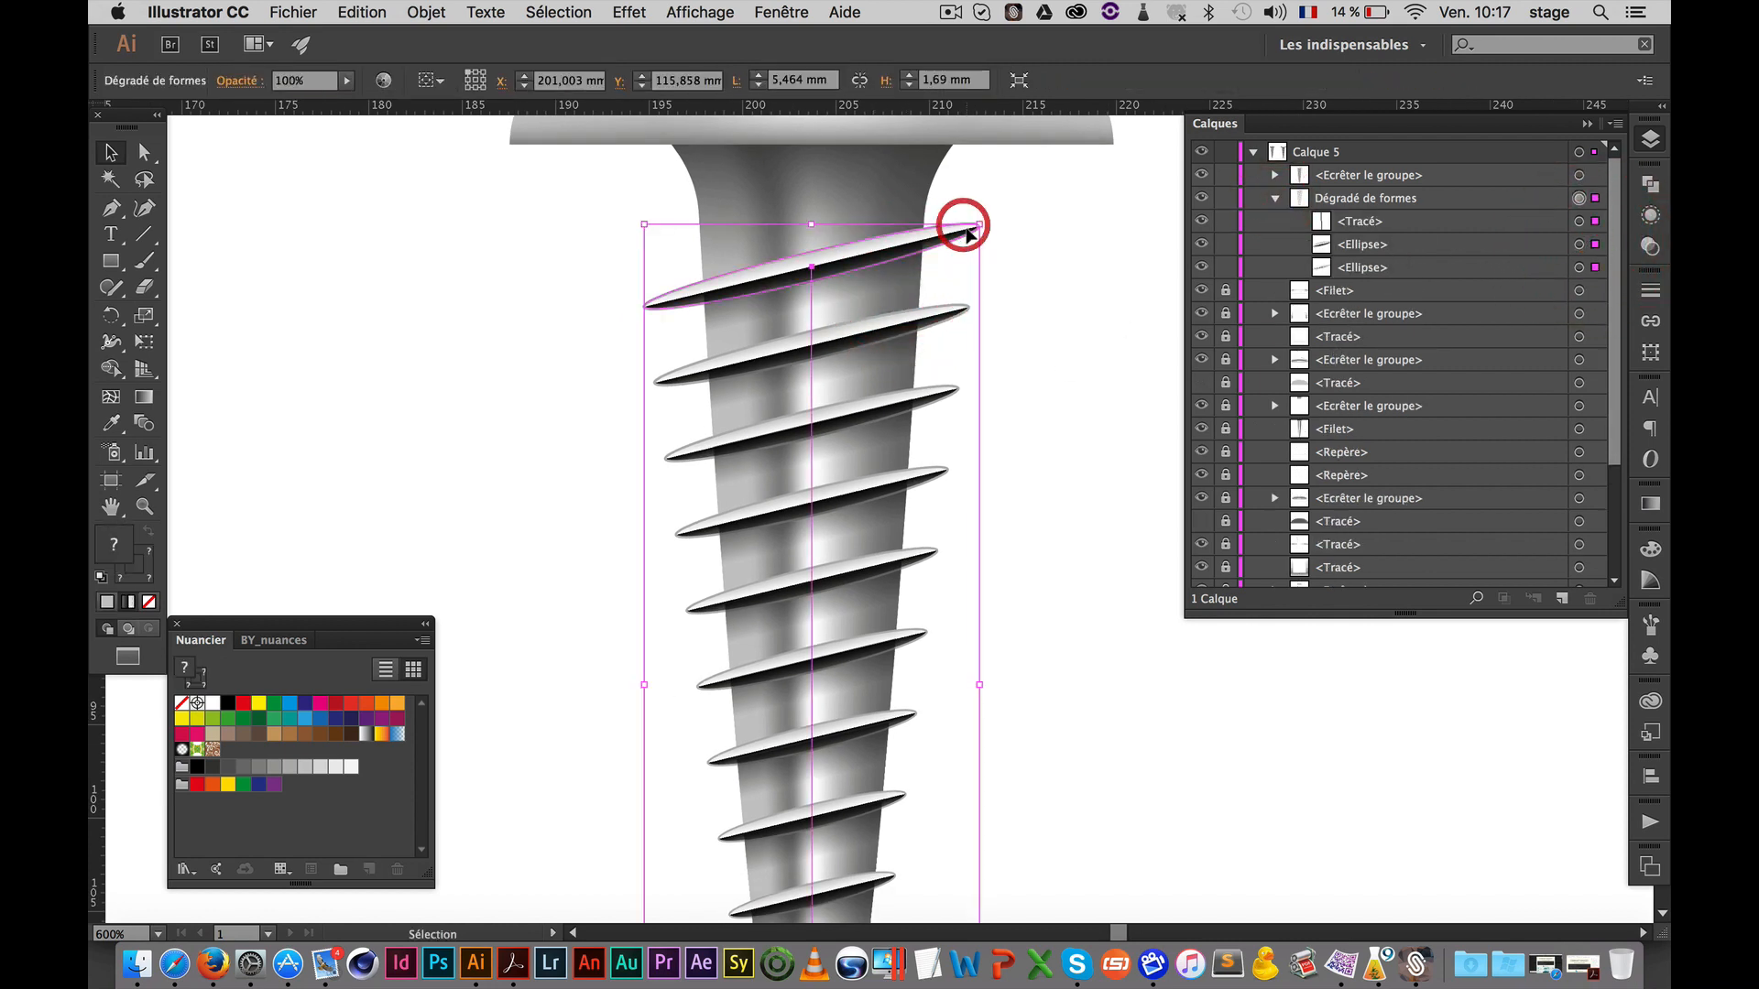
left_click(1595, 246)
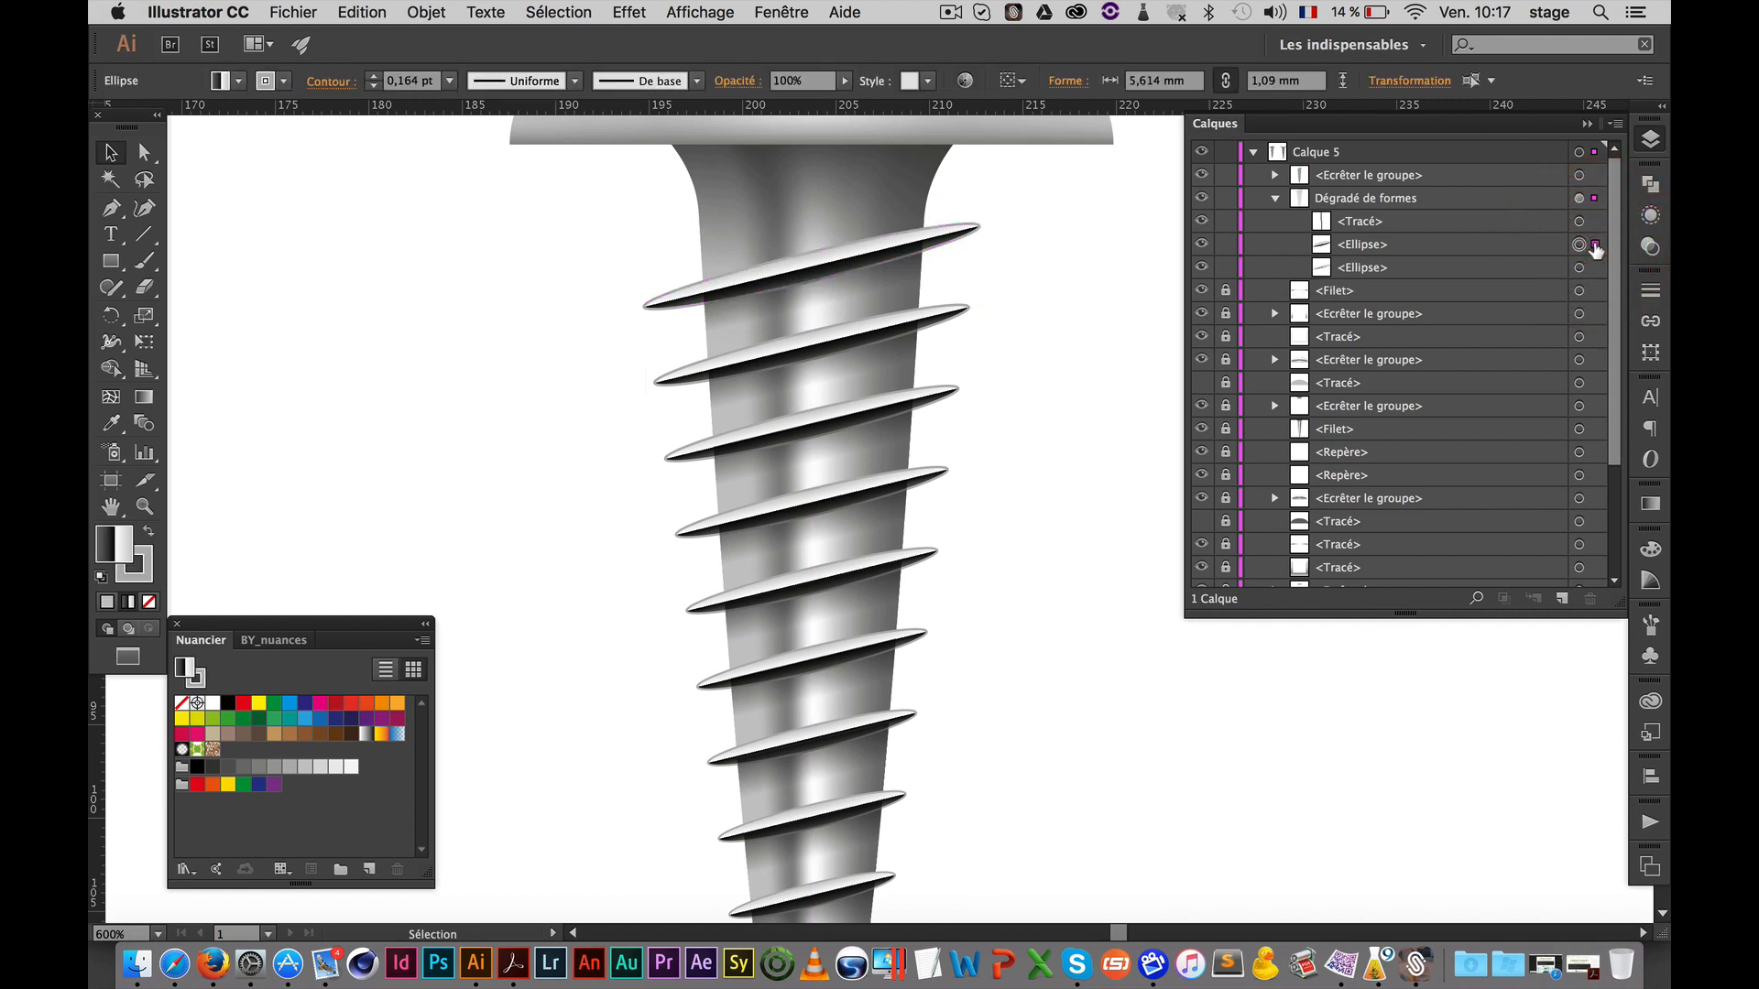
left_click(1595, 267)
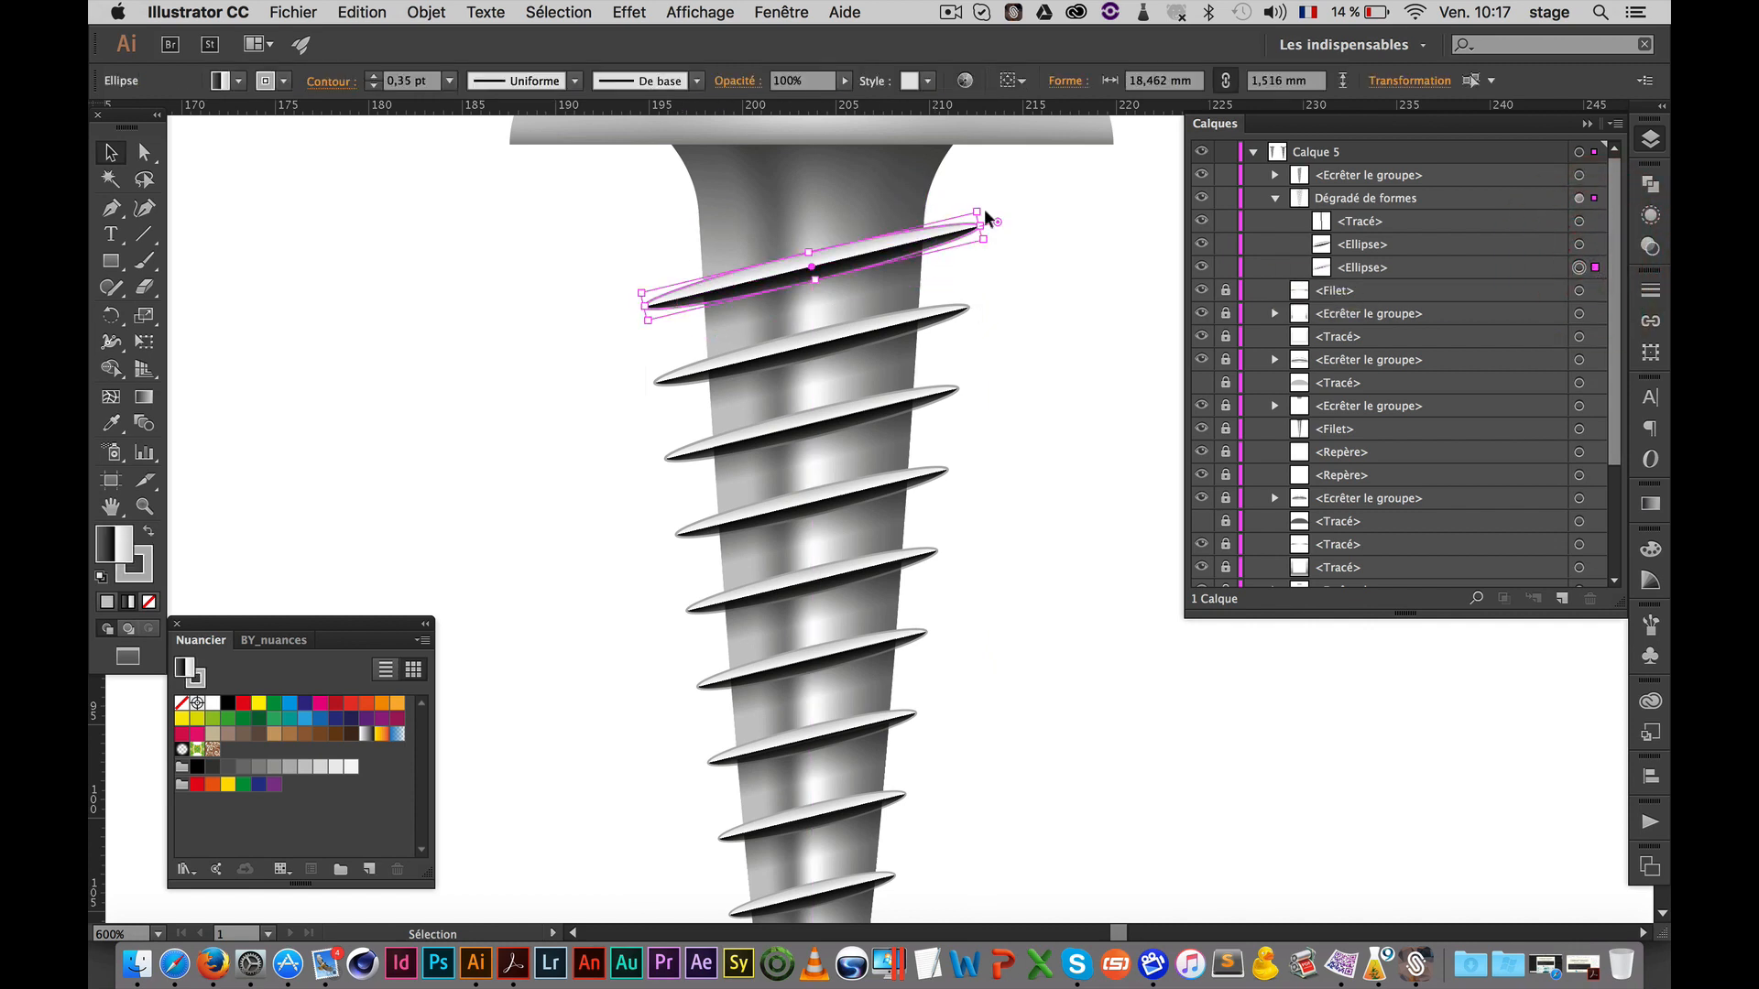
left_click_drag(980, 225, 957, 227)
left_click(1025, 338)
left_click(959, 643, "alt")
left_click(957, 640, "alt")
left_click(956, 641, "alt")
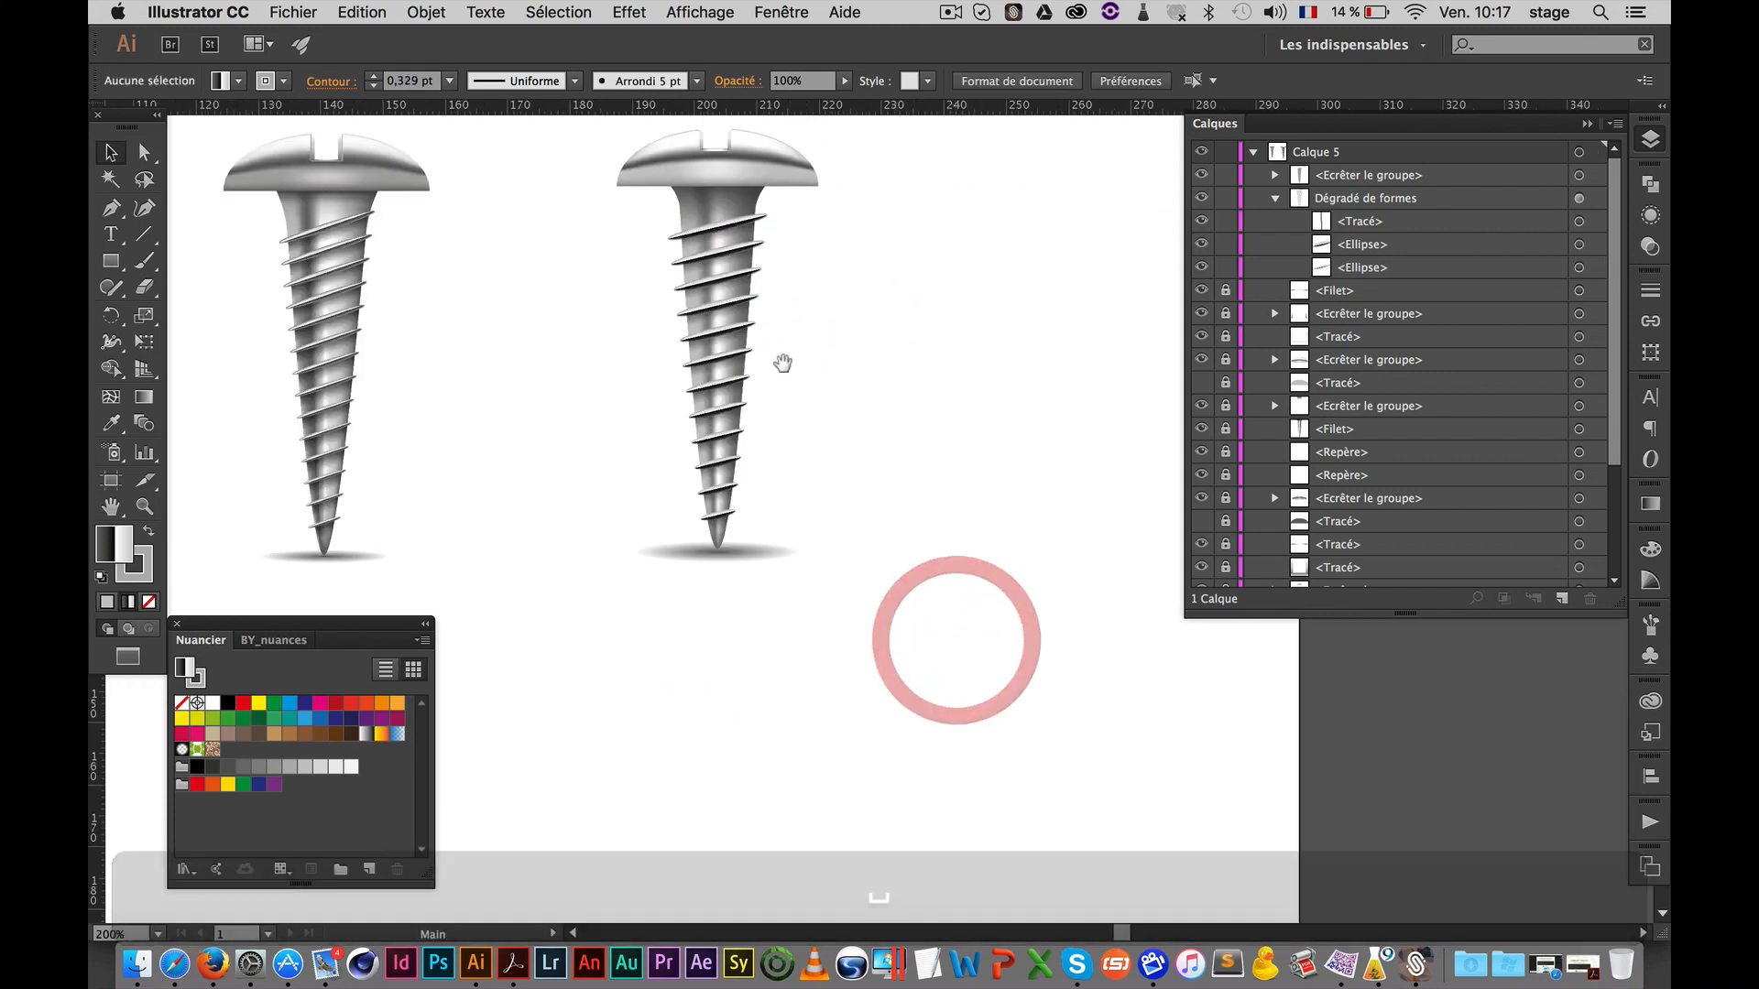
left_click_drag(790, 321, 875, 344)
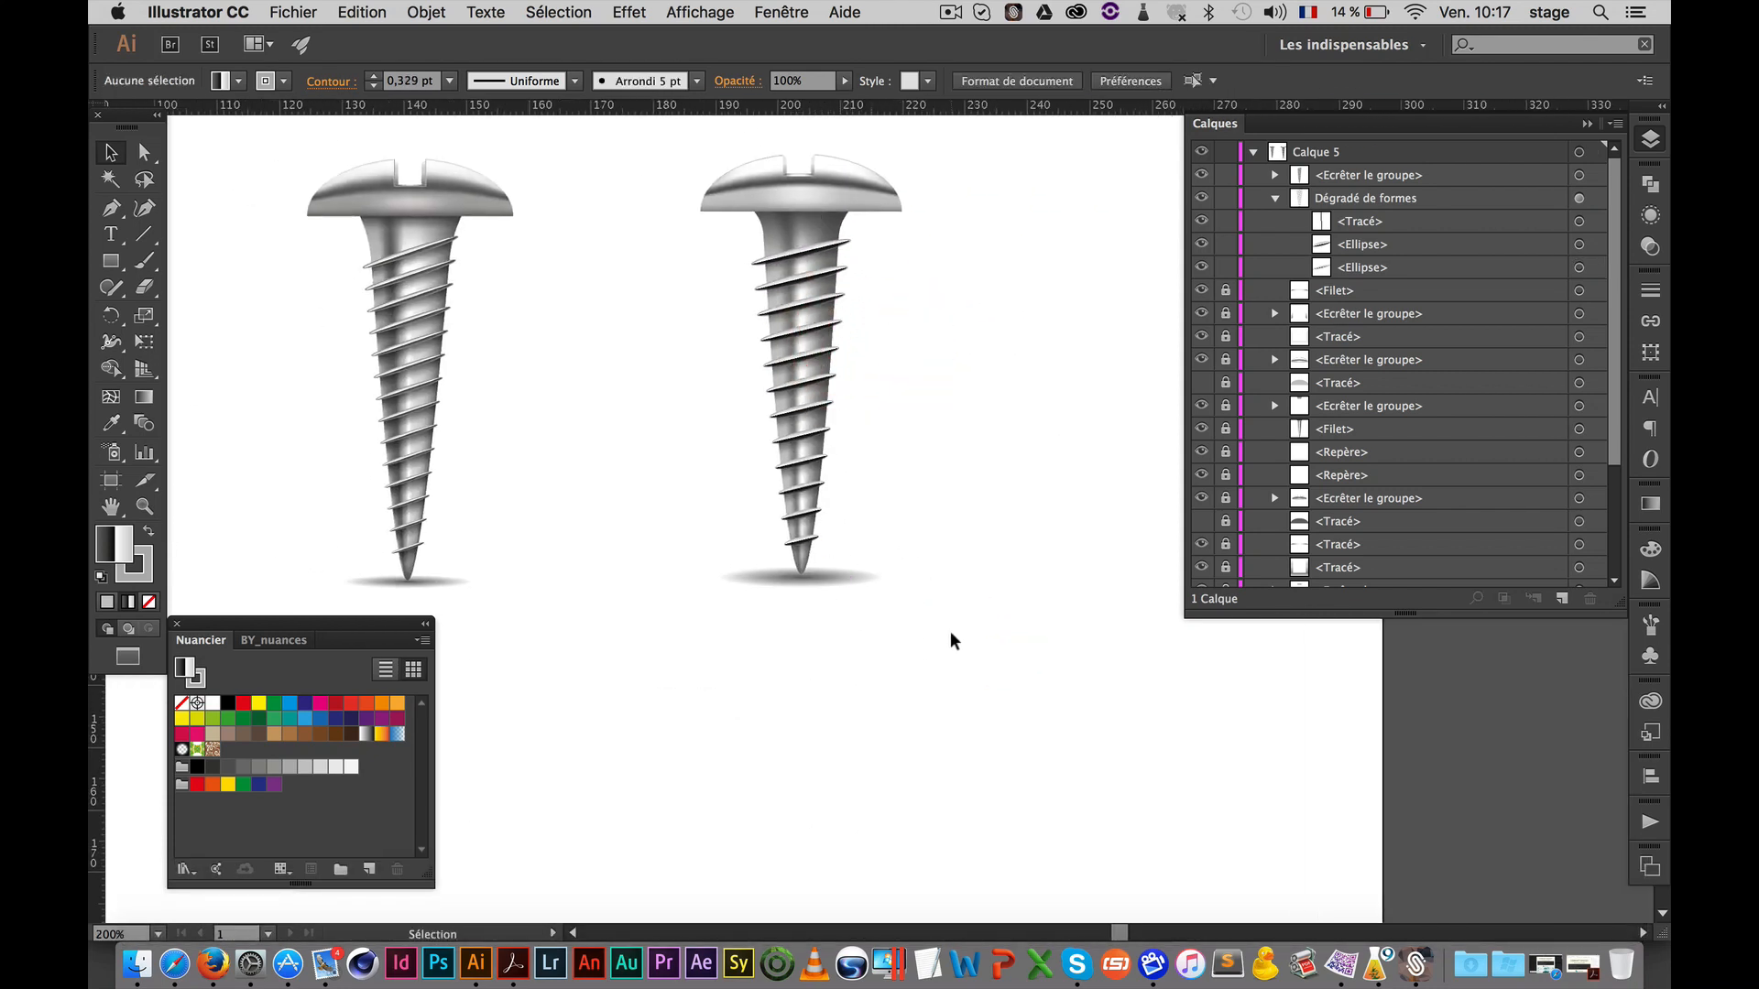